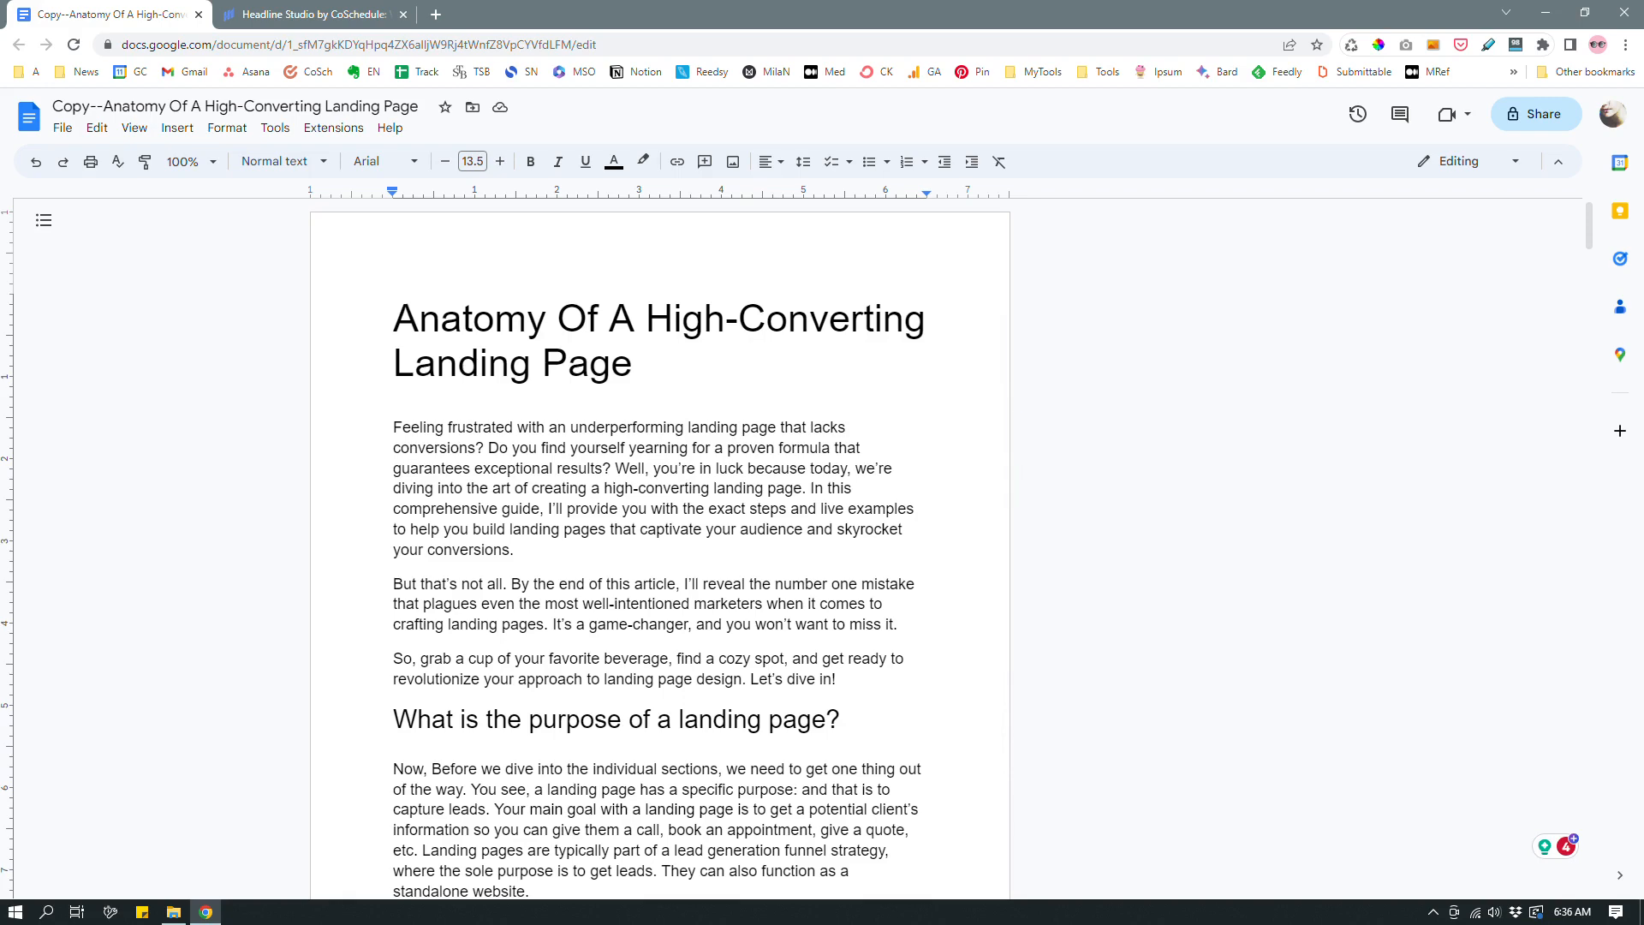
Skim the landing page article from its title through the Section 2 services example and return to the beginning
scroll(924, 514, down, 5)
scroll(924, 514, up, 4)
scroll(918, 507, up, 3)
click(918, 509)
scroll(659, 548, down, 20)
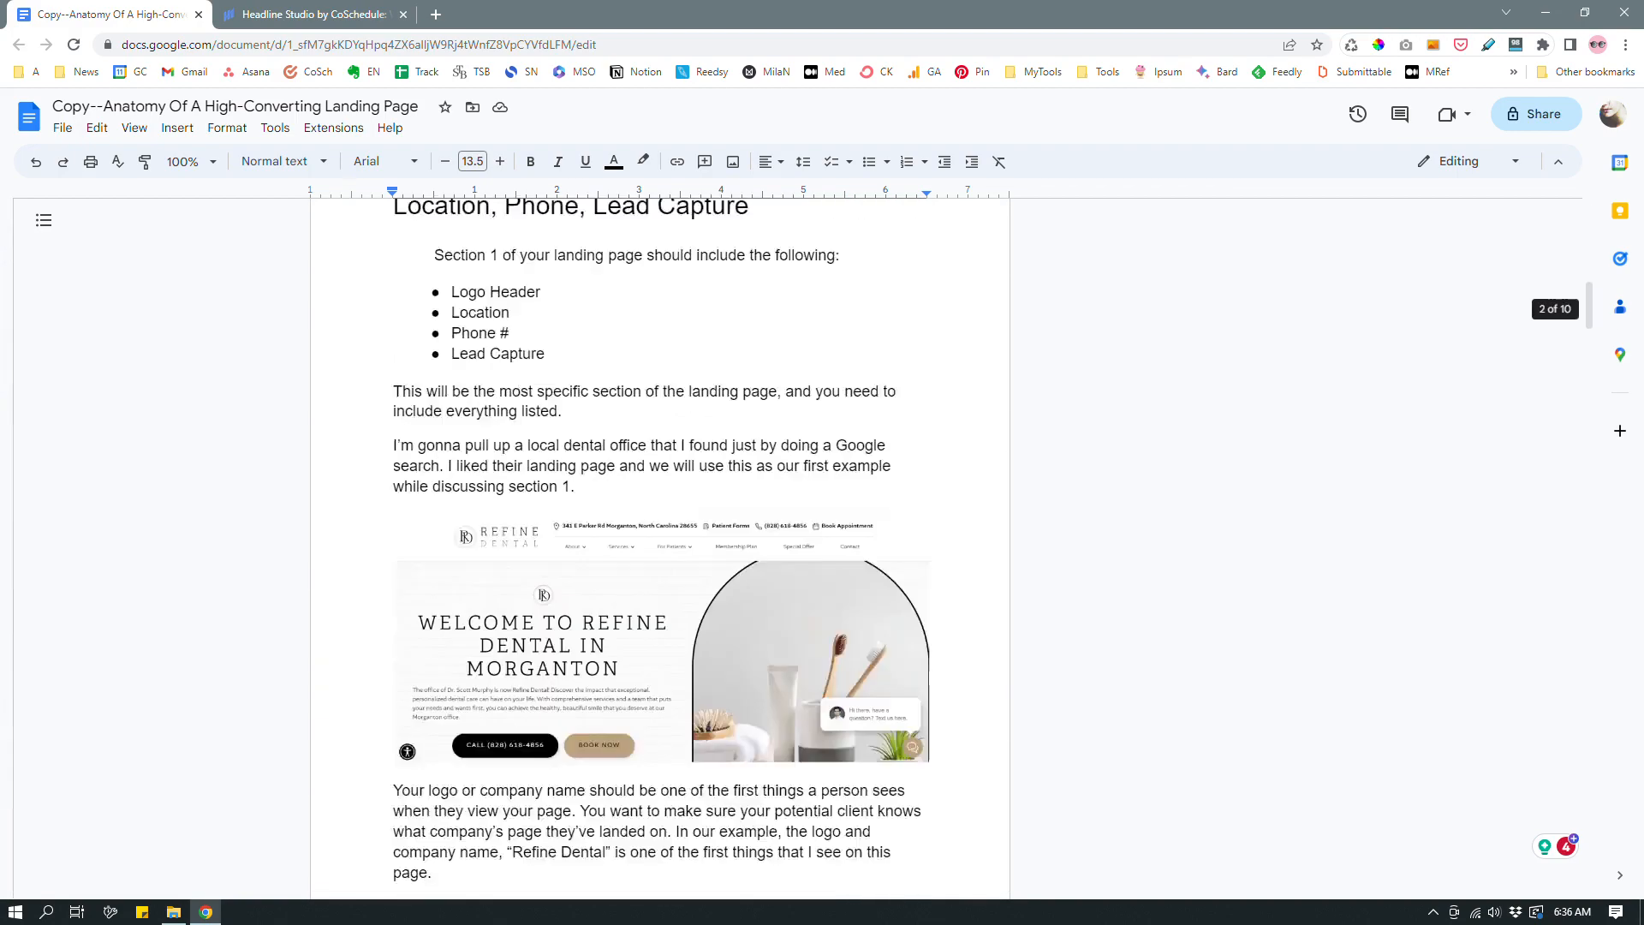
scroll(659, 548, down, 15)
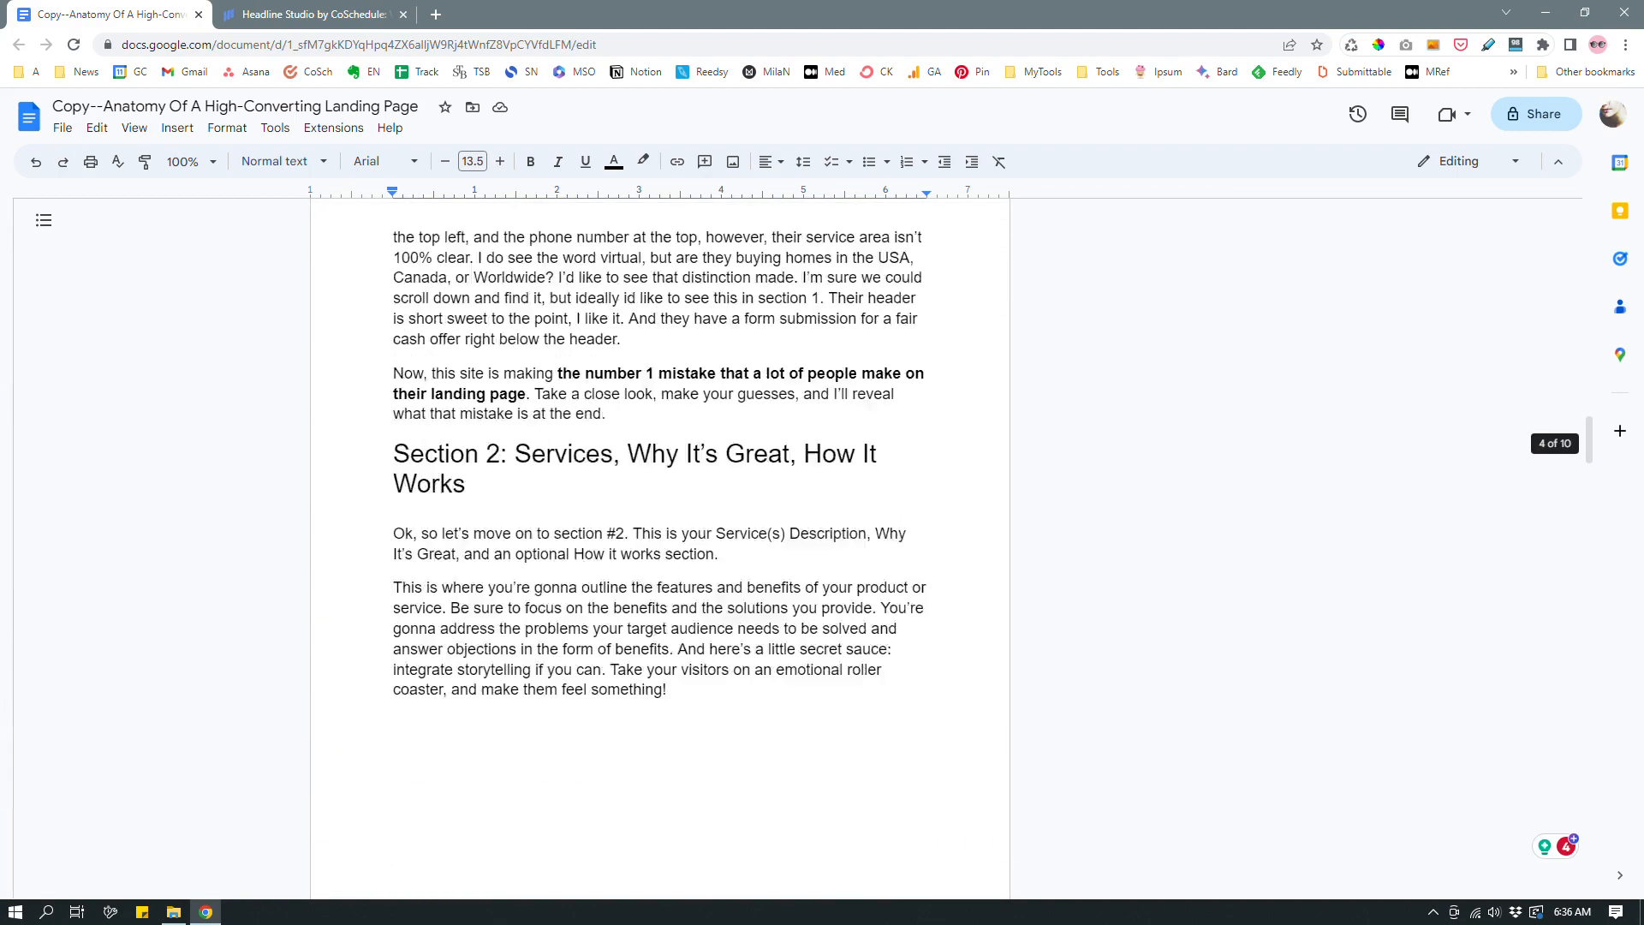
scroll(659, 548, down, 5)
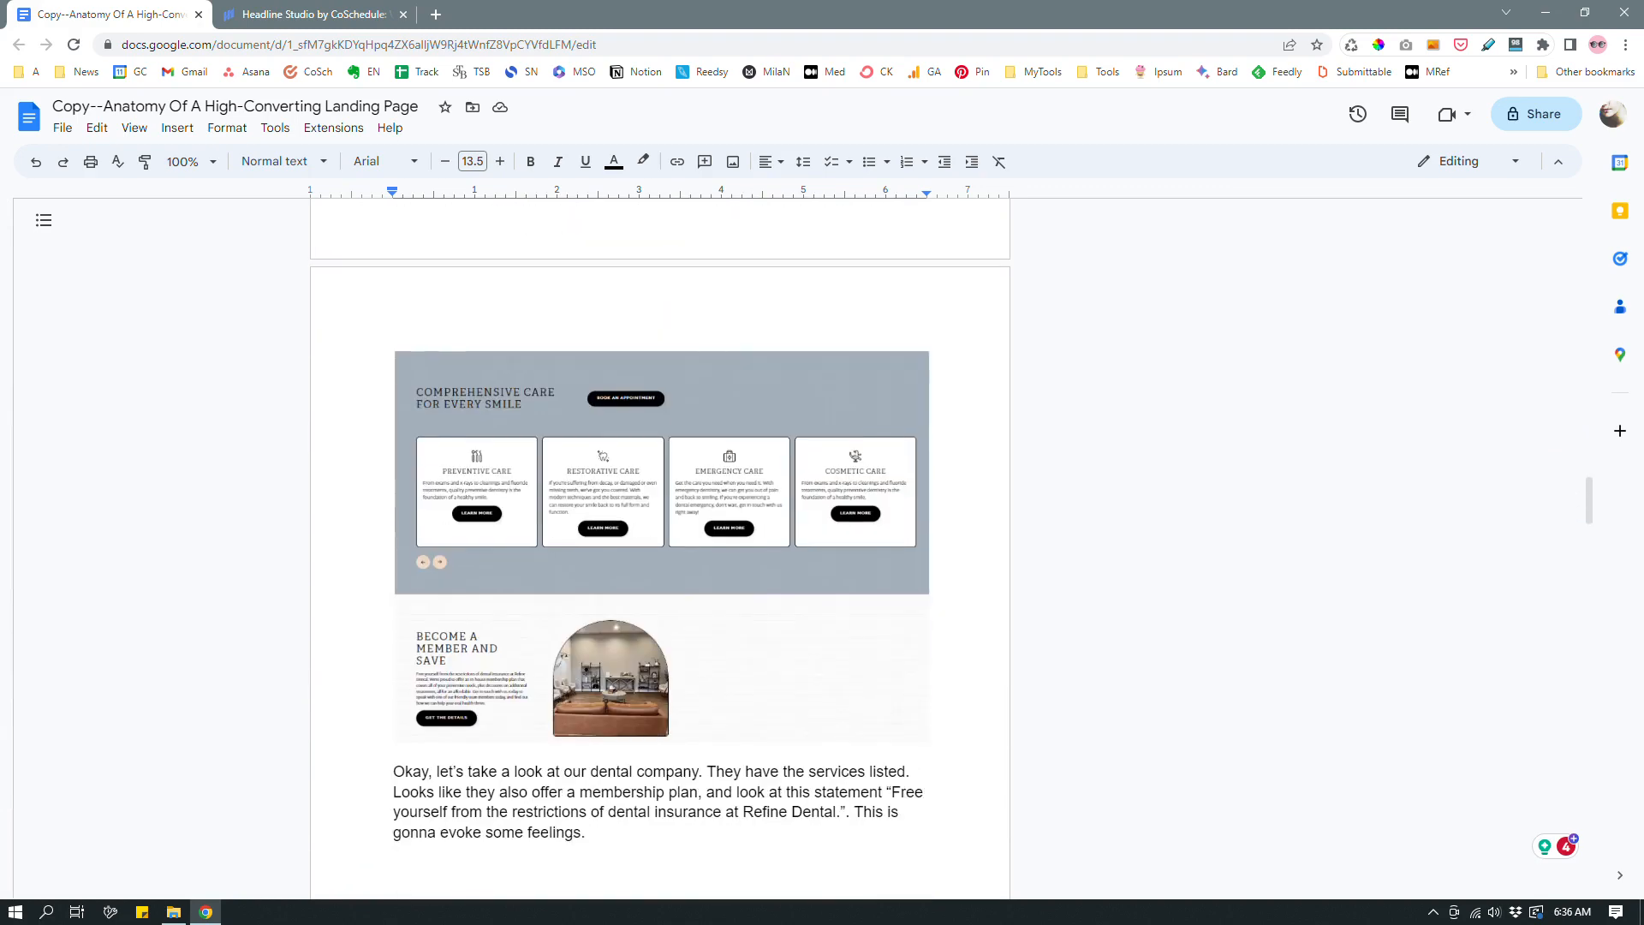
scroll(660, 548, up, 20)
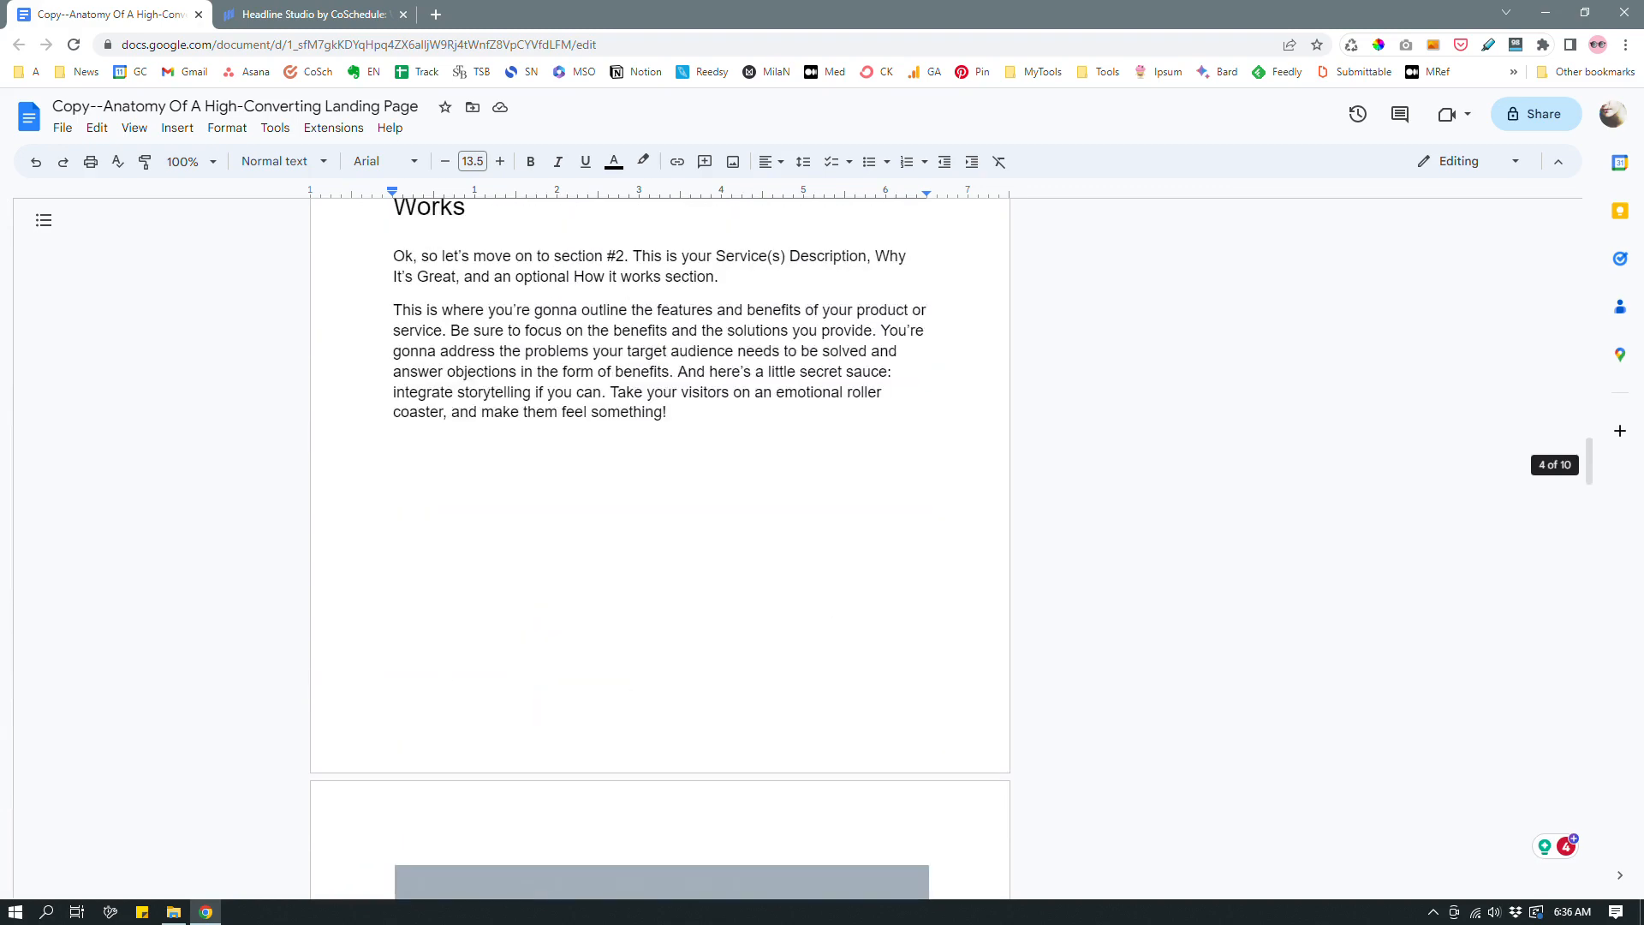
scroll(659, 548, up, 20)
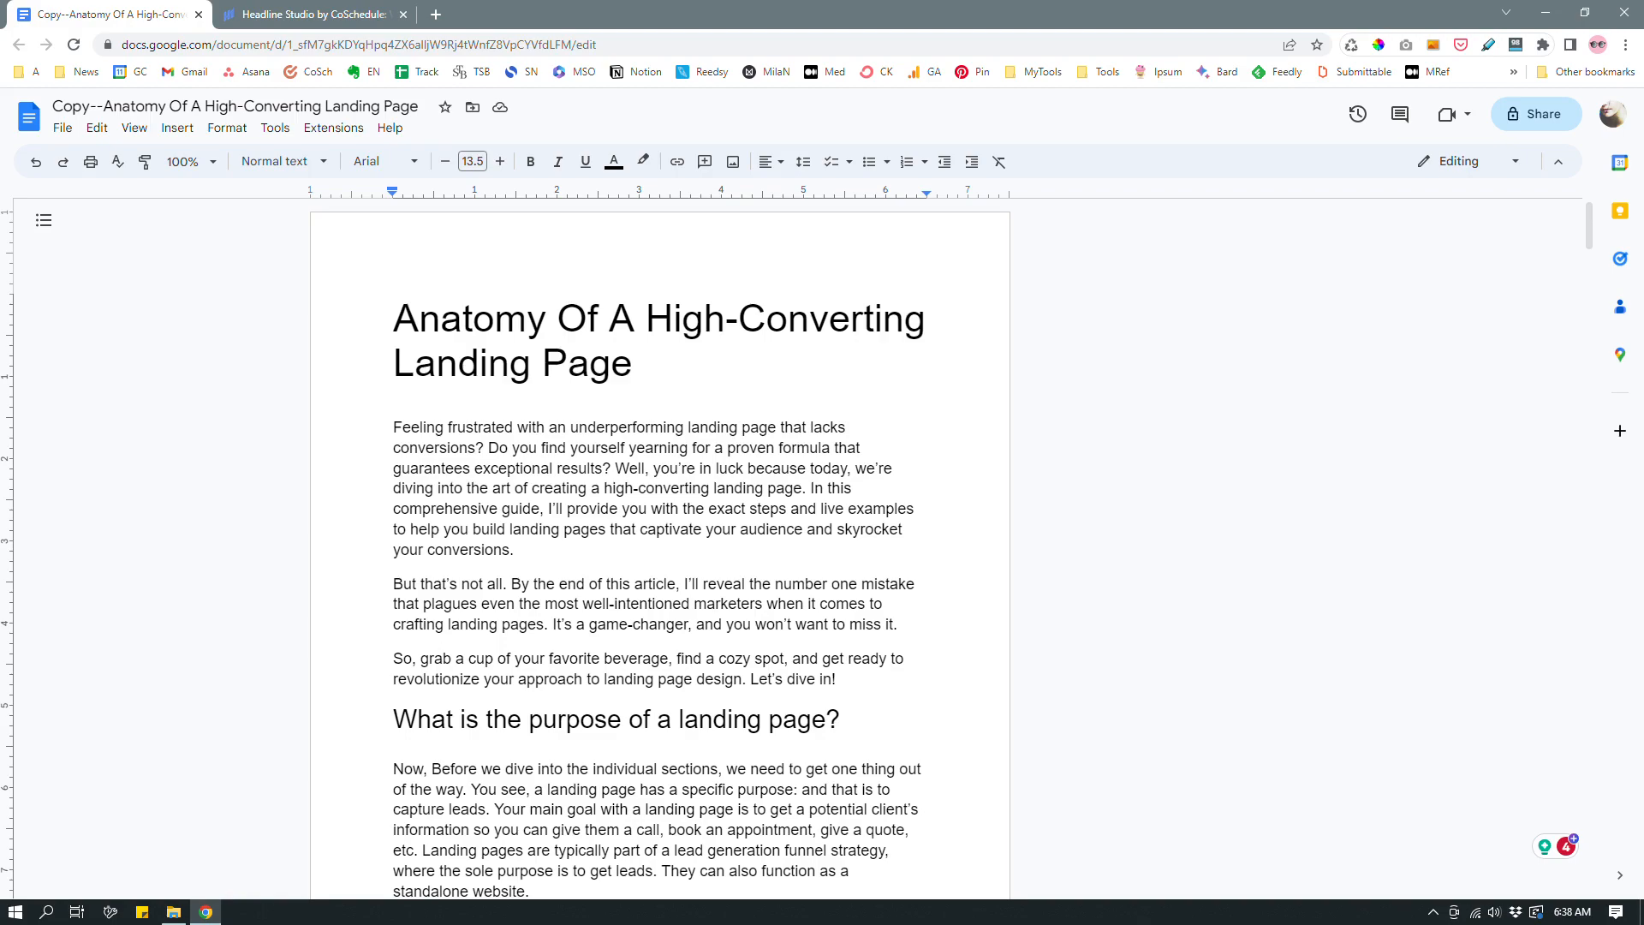
scroll(659, 548, down, 10)
scroll(659, 548, up, 10)
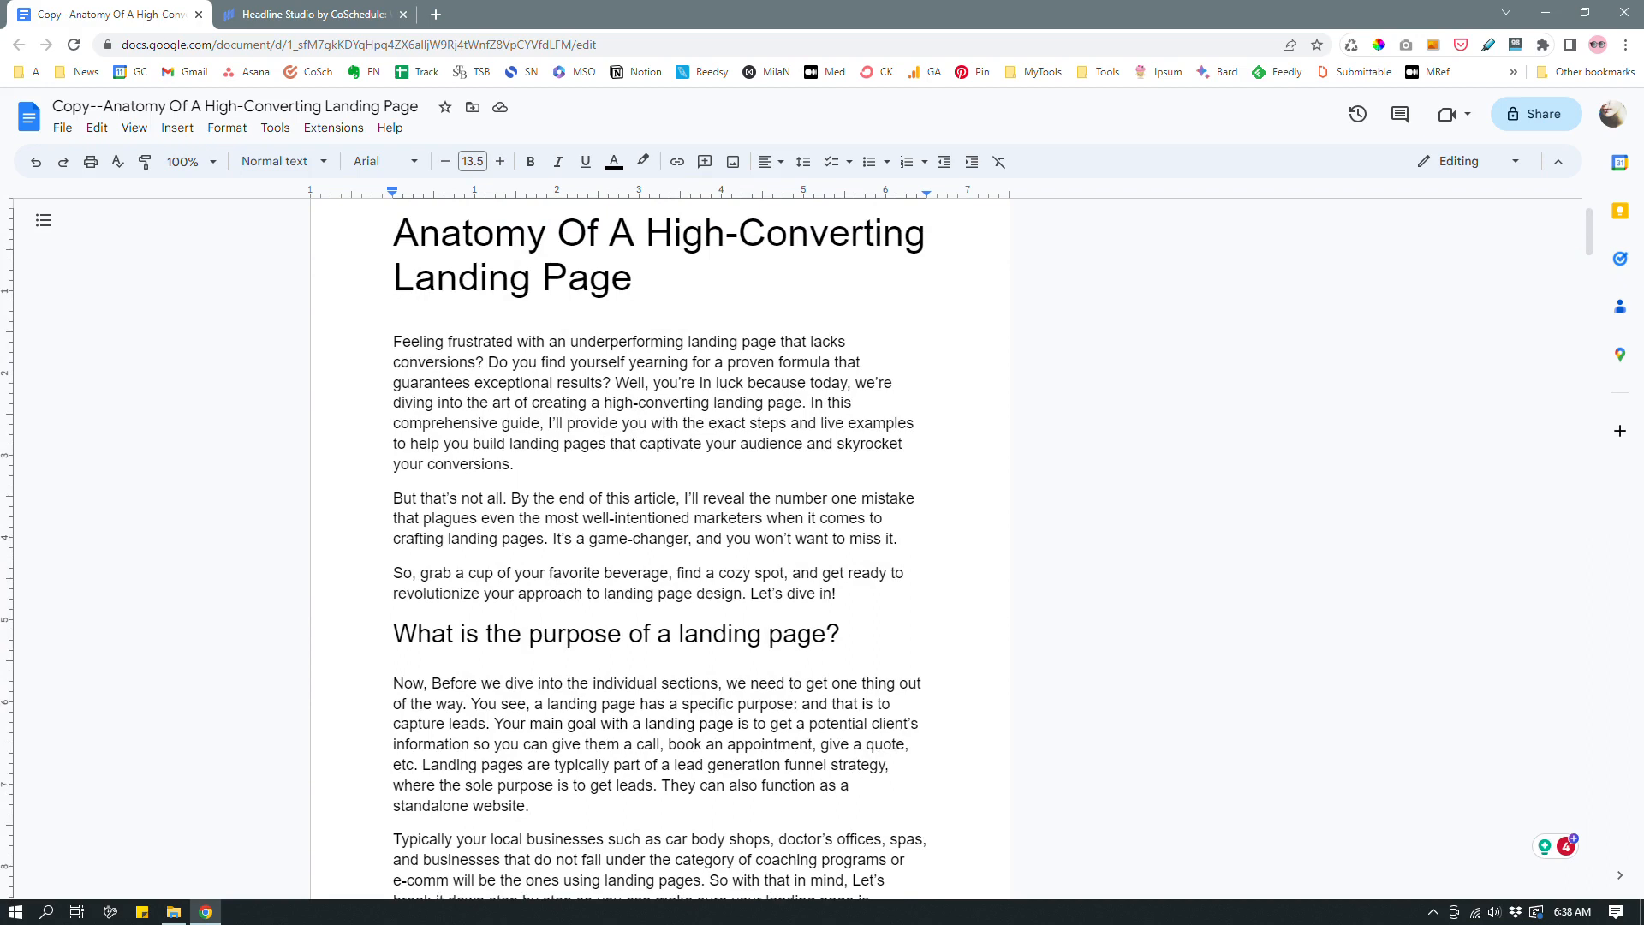
scroll(918, 508, up, 1)
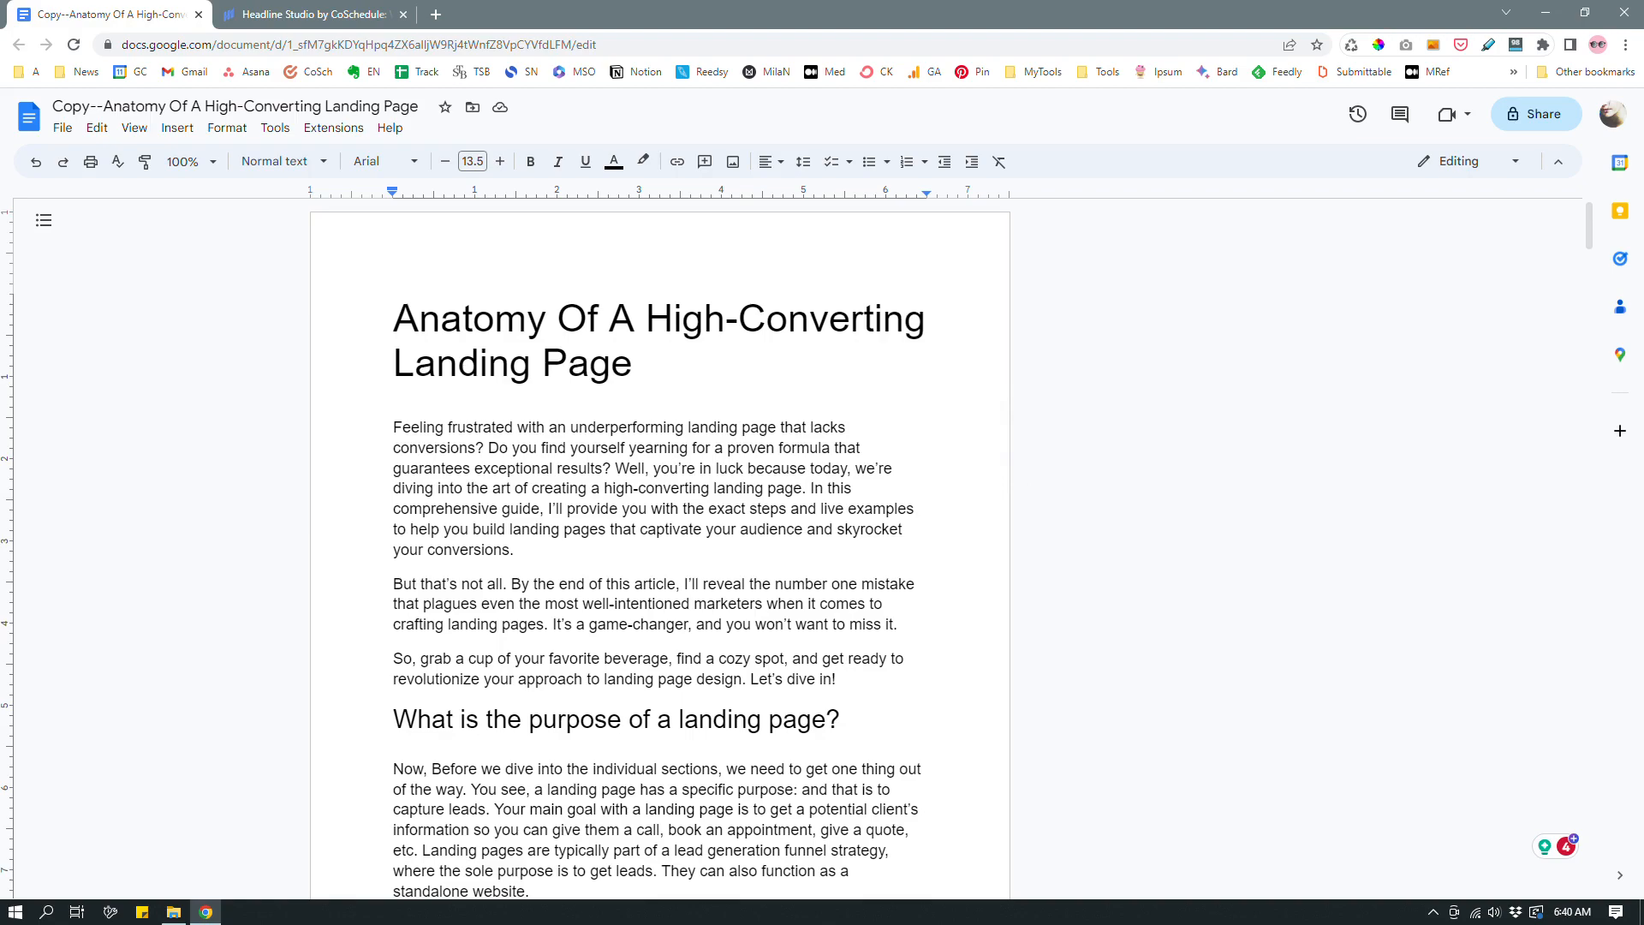
scroll(659, 548, down, 6)
scroll(659, 548, up, 6)
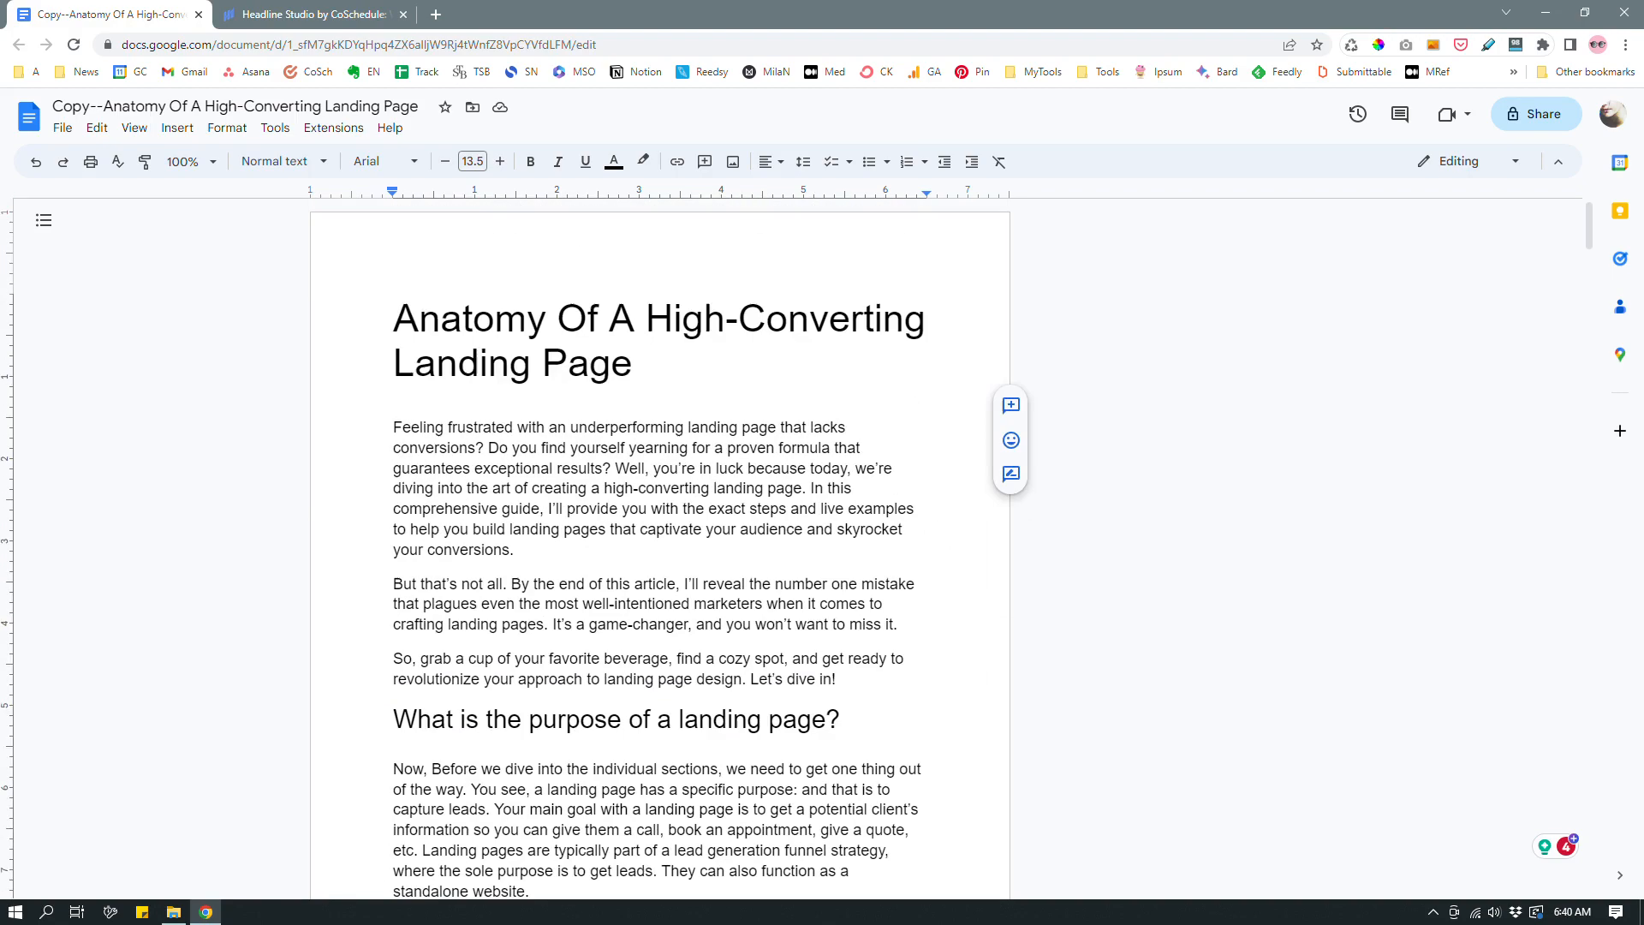
scroll(659, 548, down, 20)
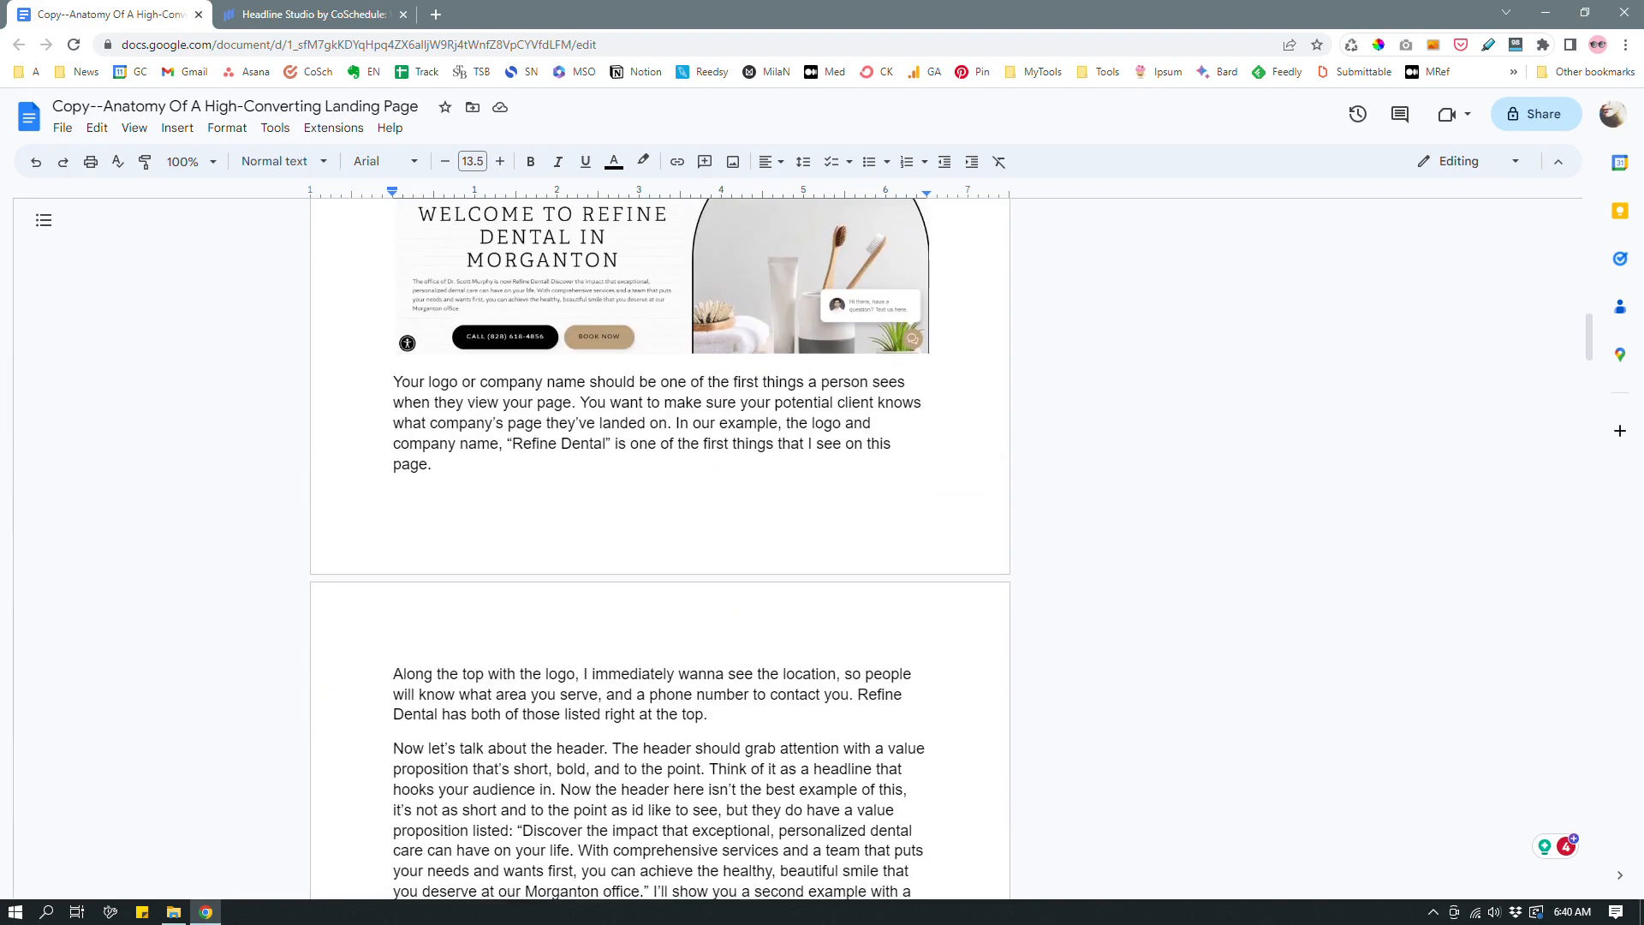
scroll(659, 548, up, 20)
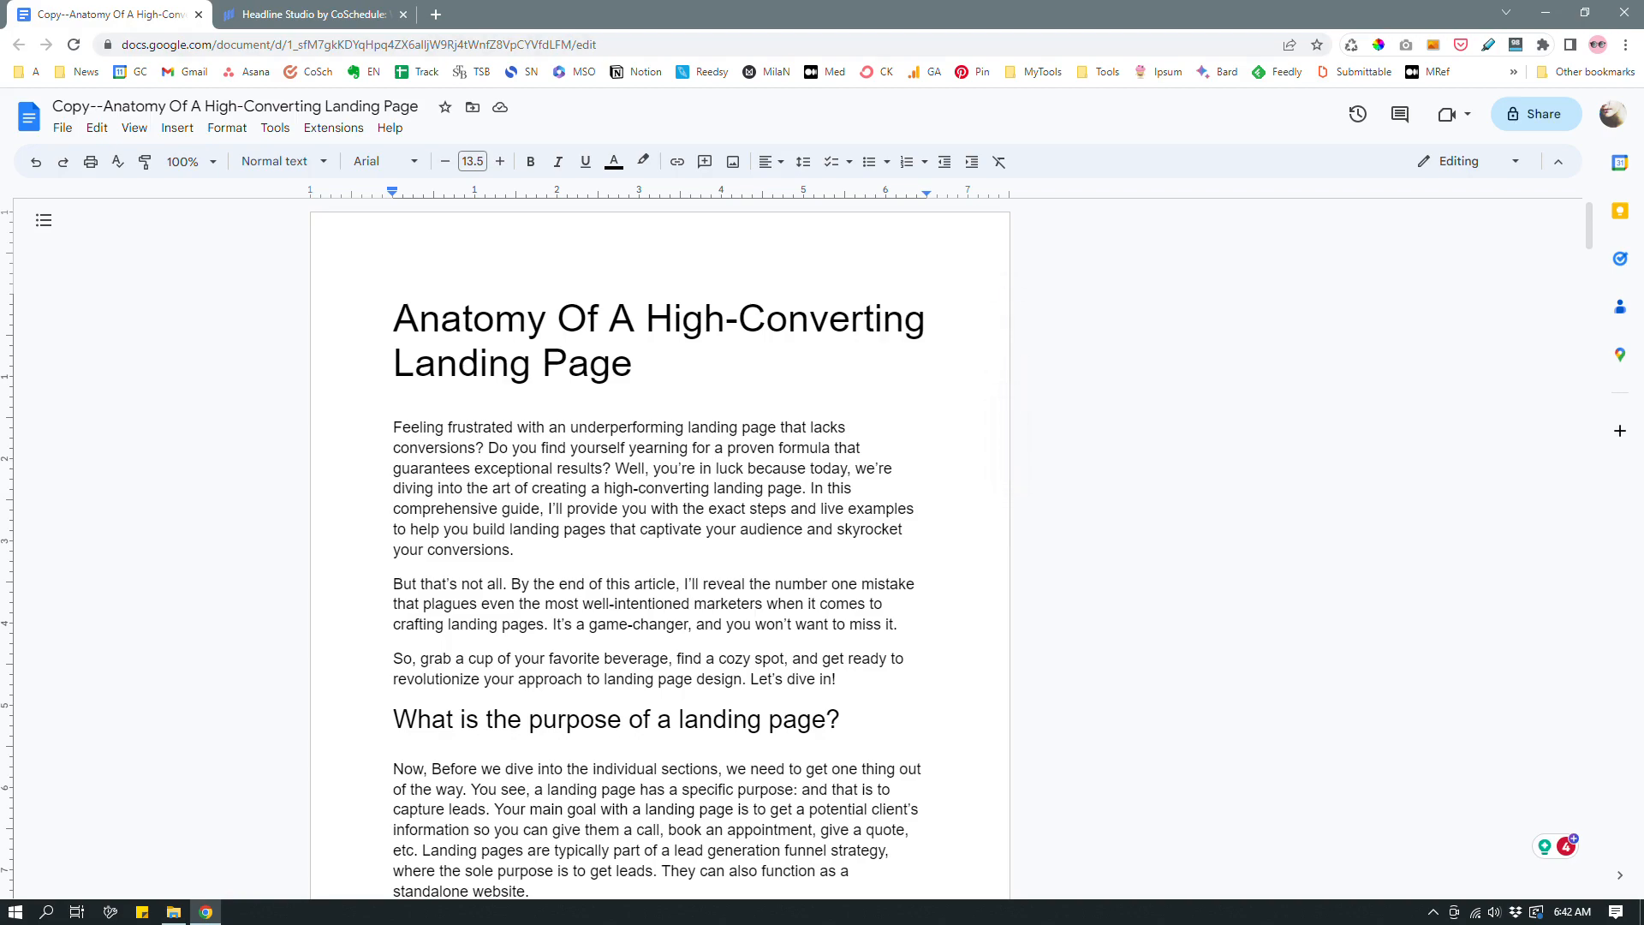
scroll(659, 548, down, 11)
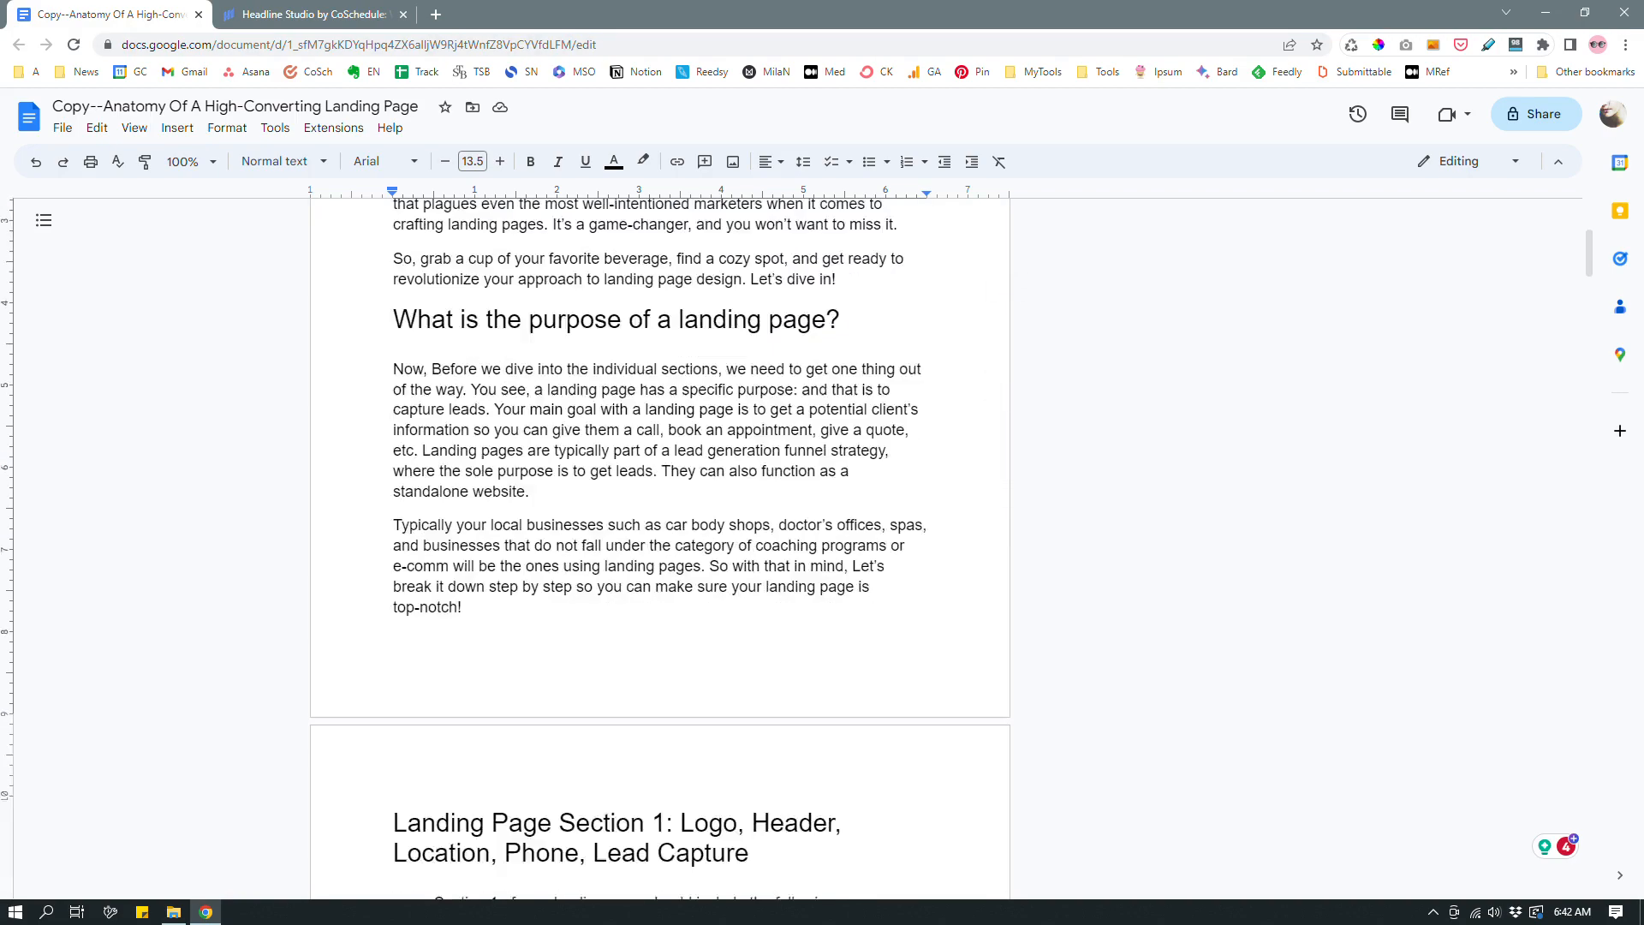
scroll(660, 548, up, 9)
scroll(659, 548, up, 3)
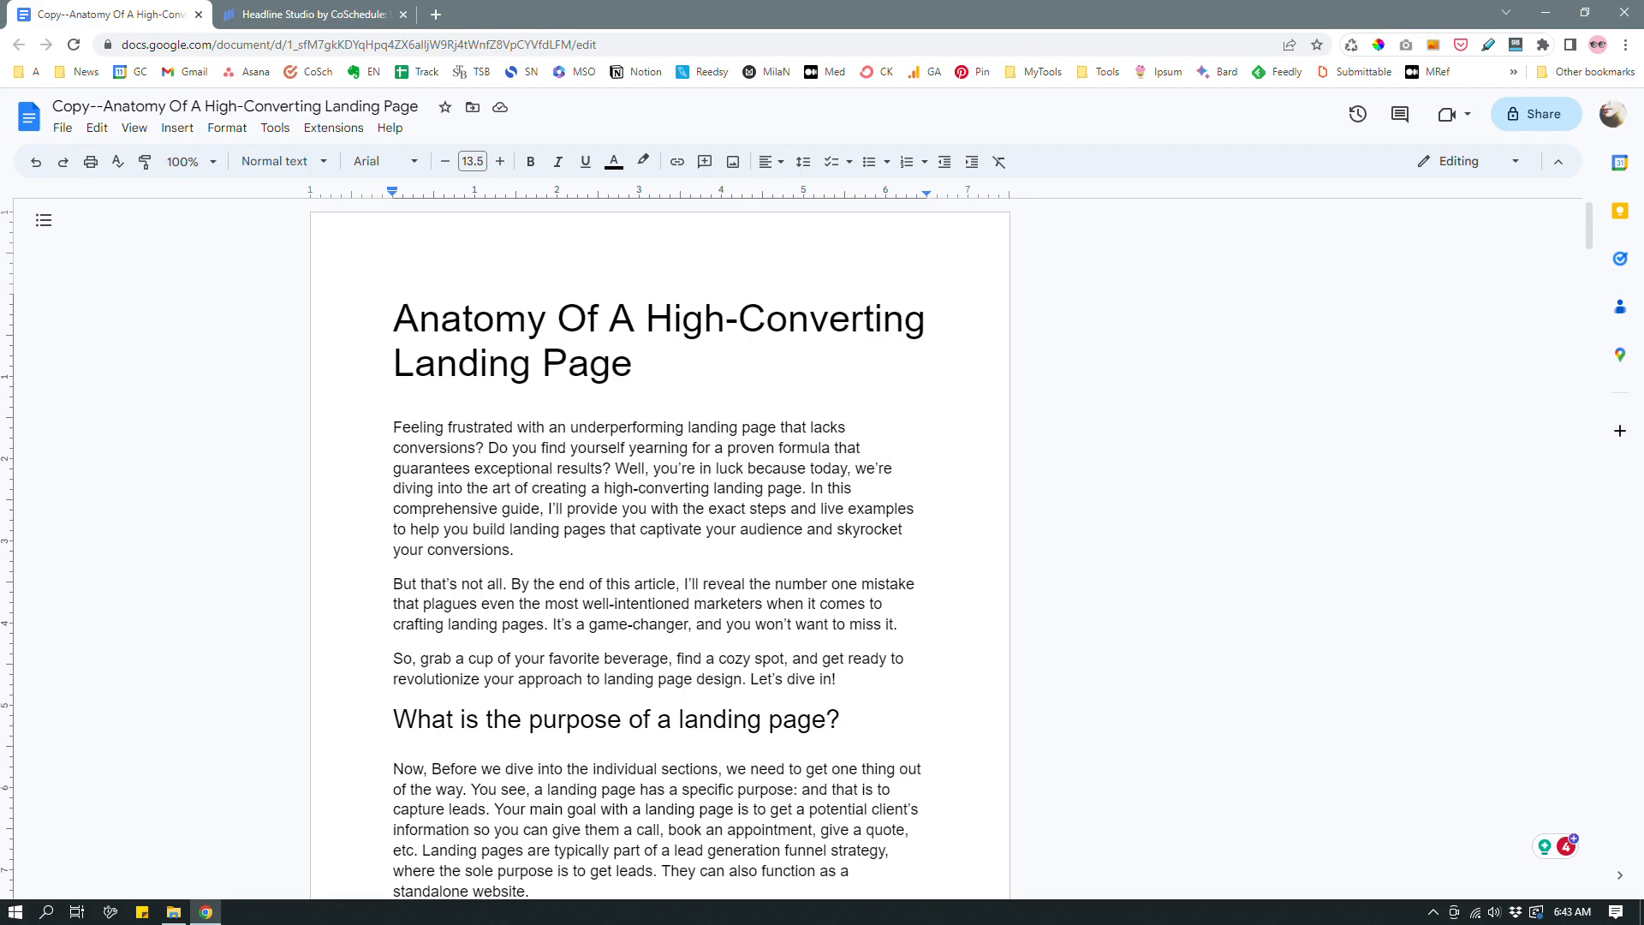
scroll(659, 548, down, 3)
scroll(659, 548, up, 3)
scroll(659, 548, down, 8)
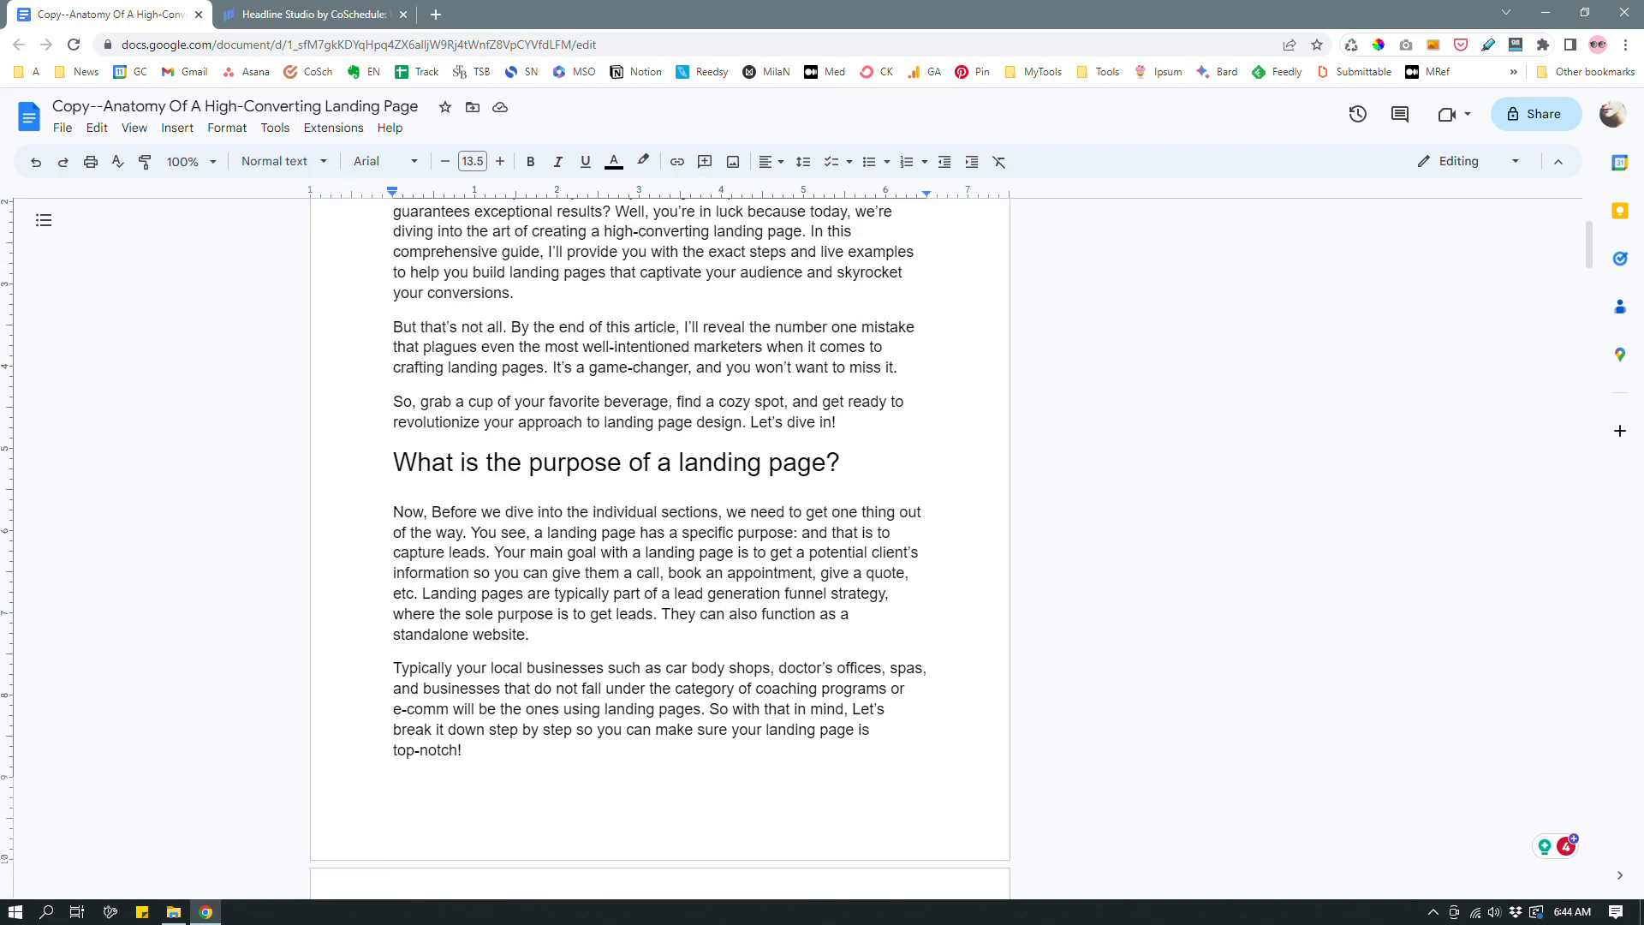
scroll(659, 548, up, 8)
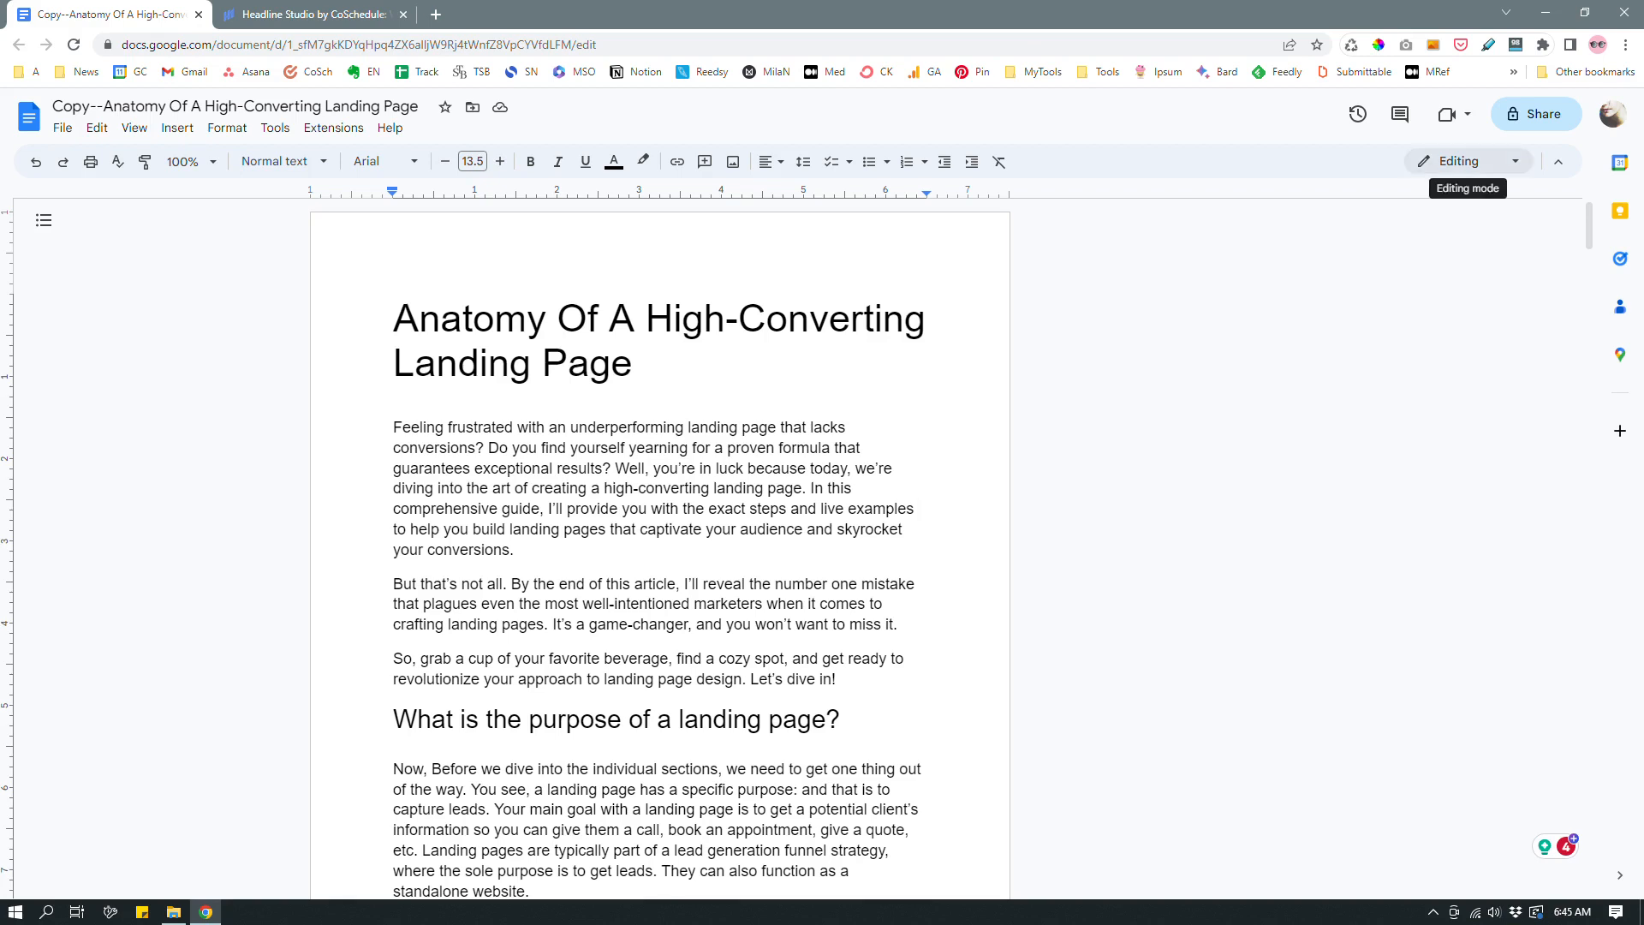
Switch the document from direct editing to Suggesting mode
click(1513, 161)
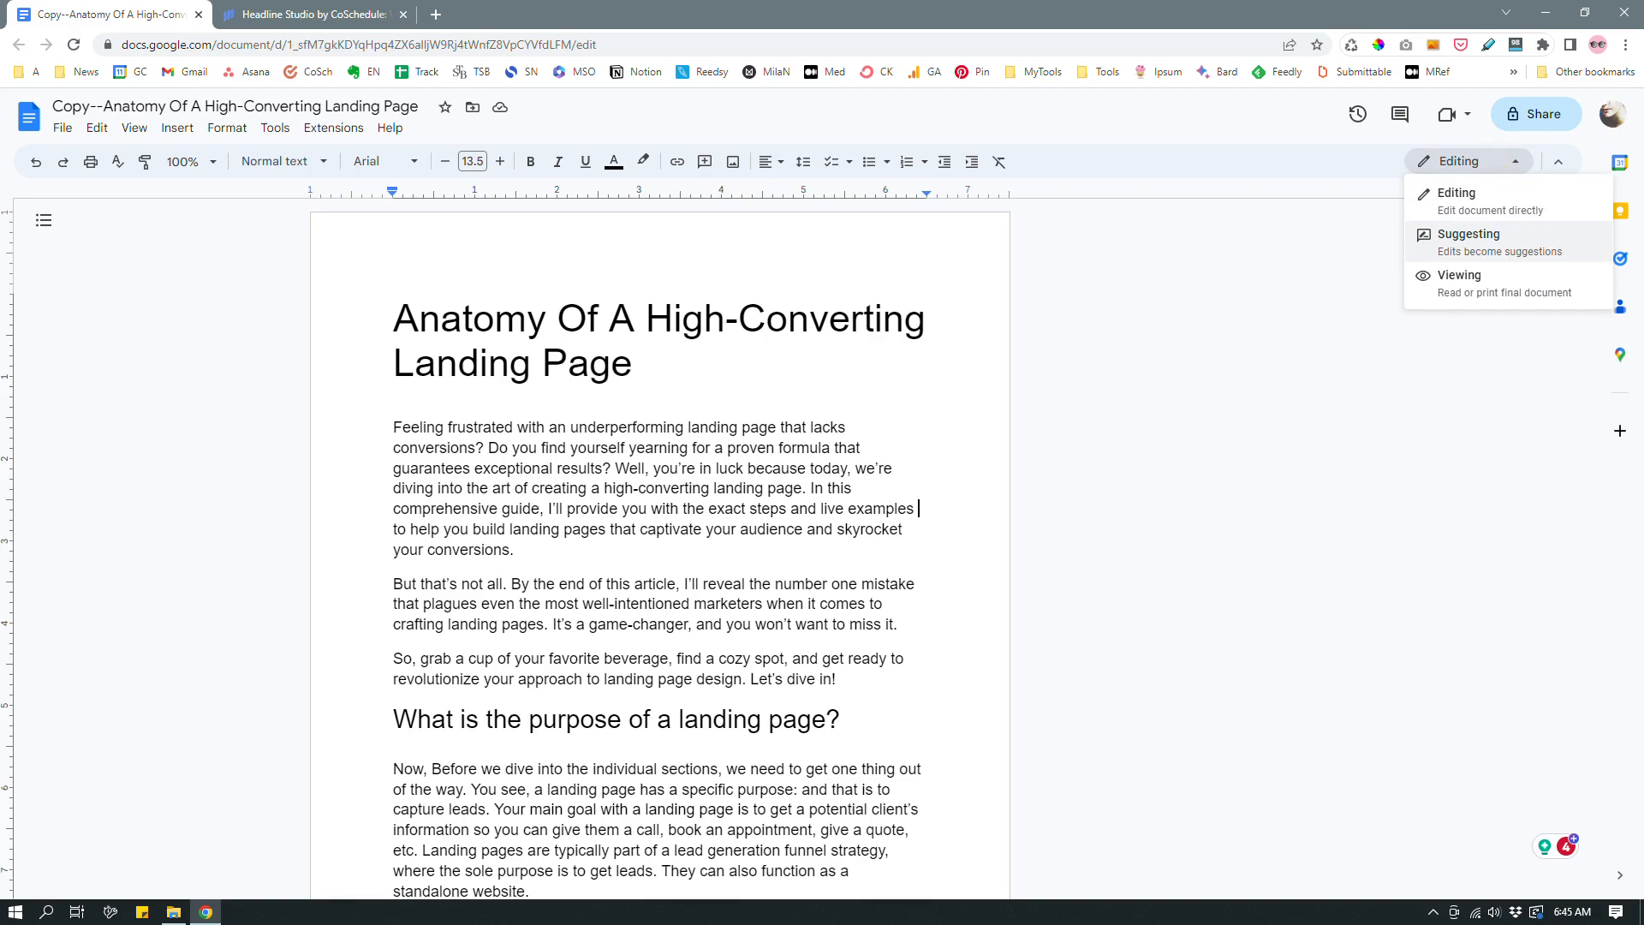
click(1464, 241)
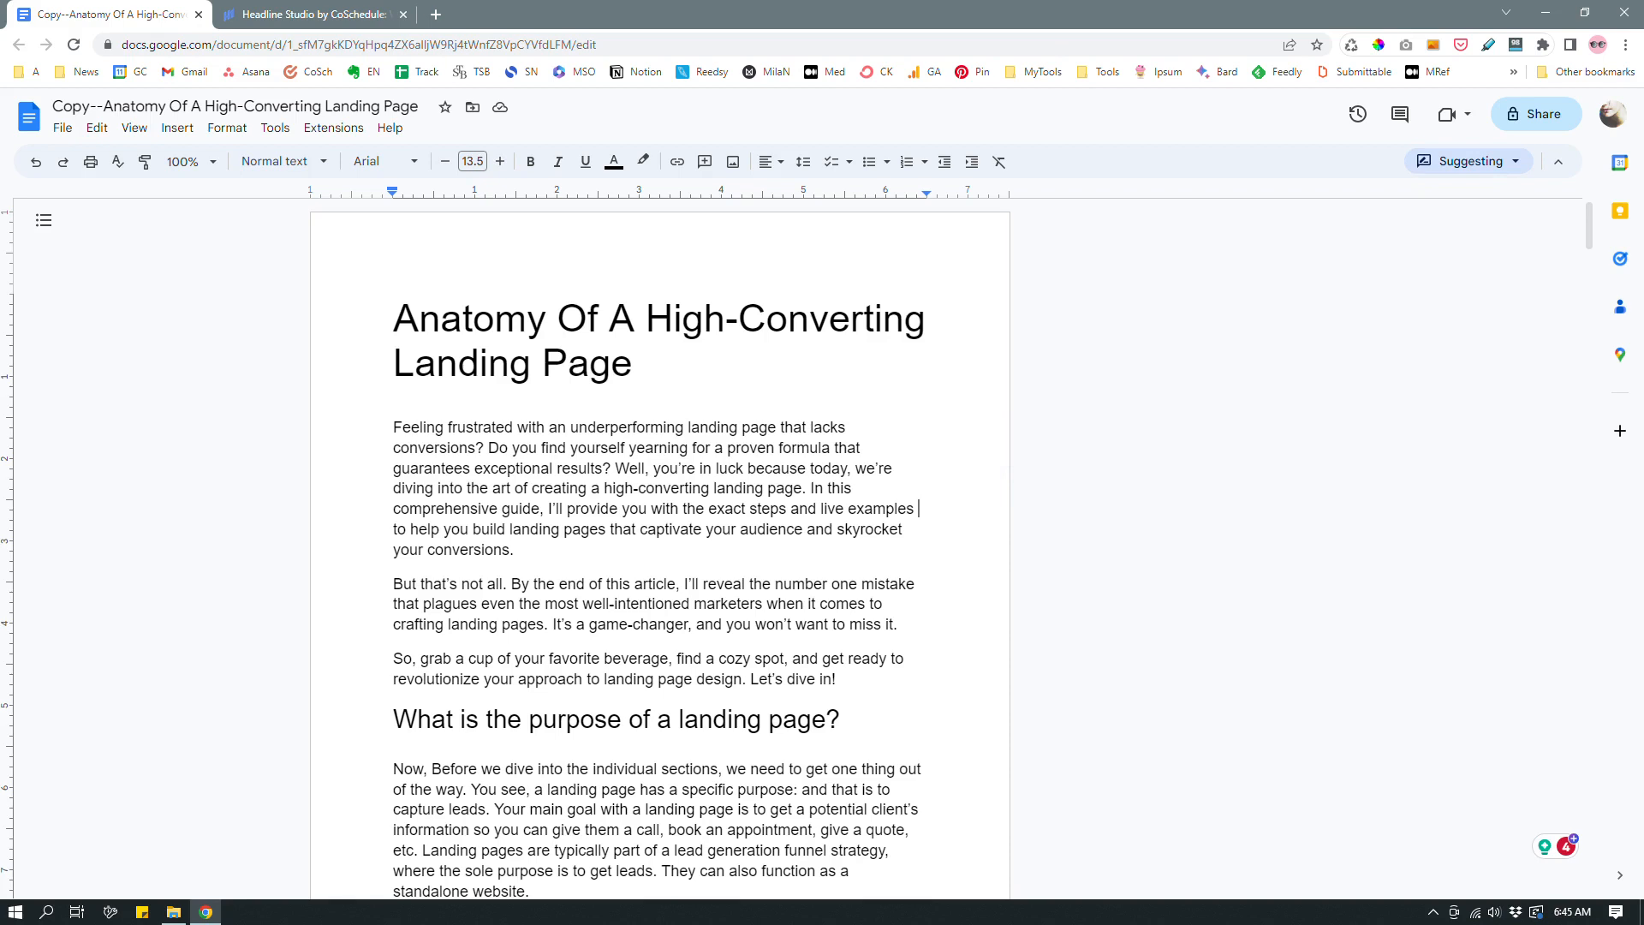
Examine the wording of the article title "Anatomy Of A High-Converting Landing Page"
drag(396, 315, 661, 336)
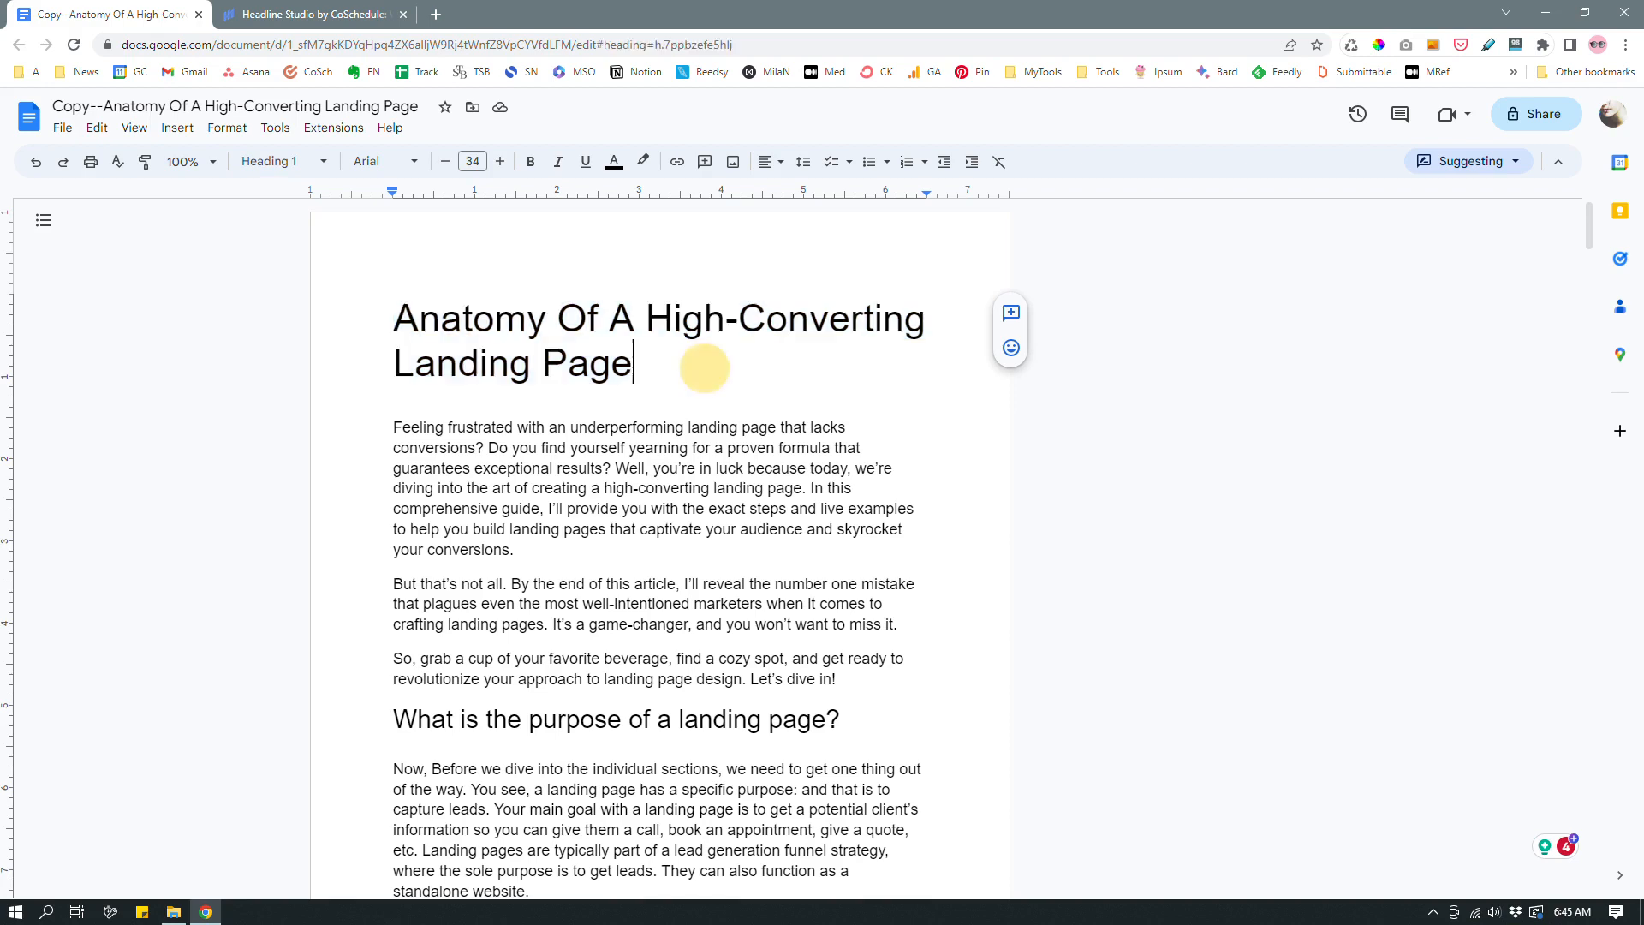
click(705, 367)
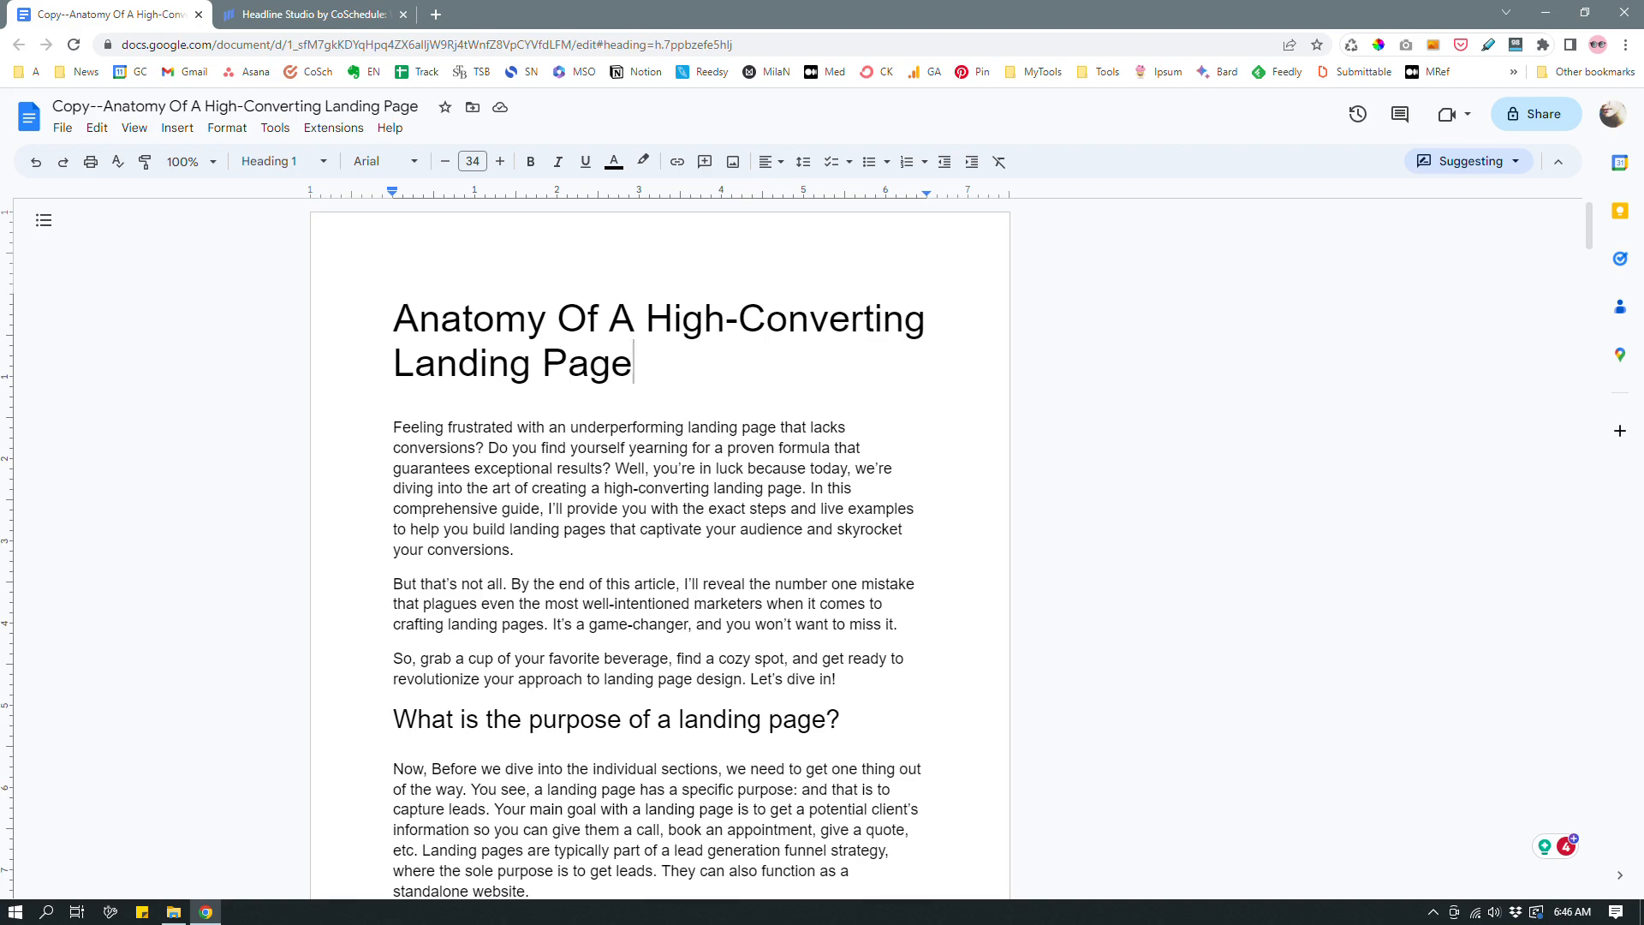
drag(636, 361, 396, 315)
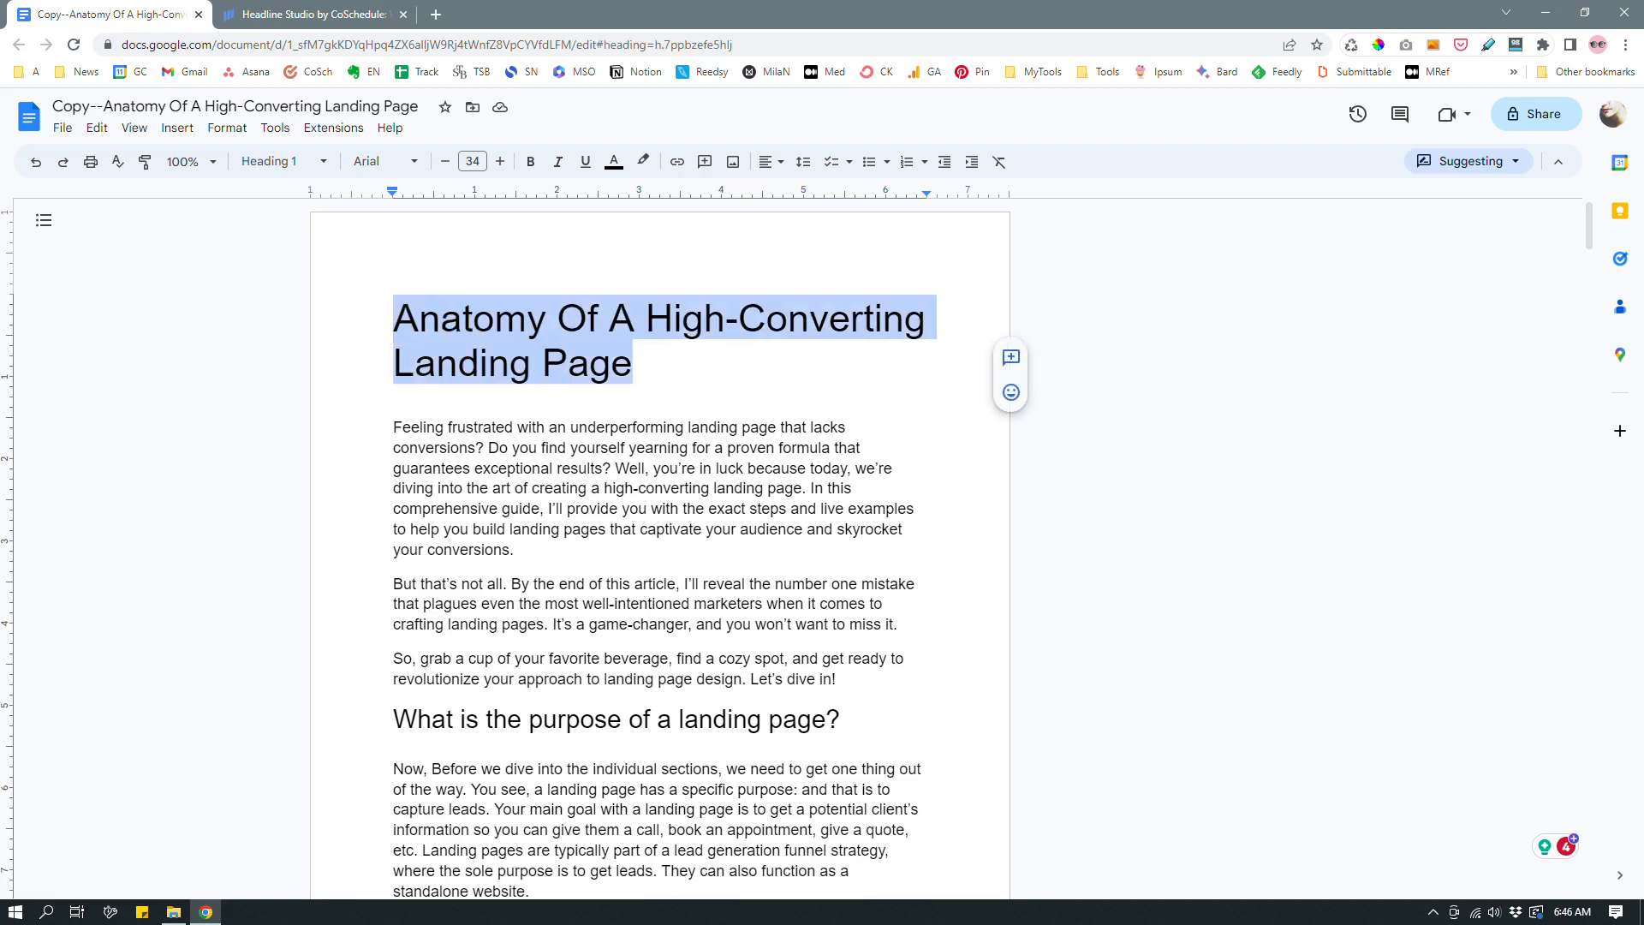
click(698, 366)
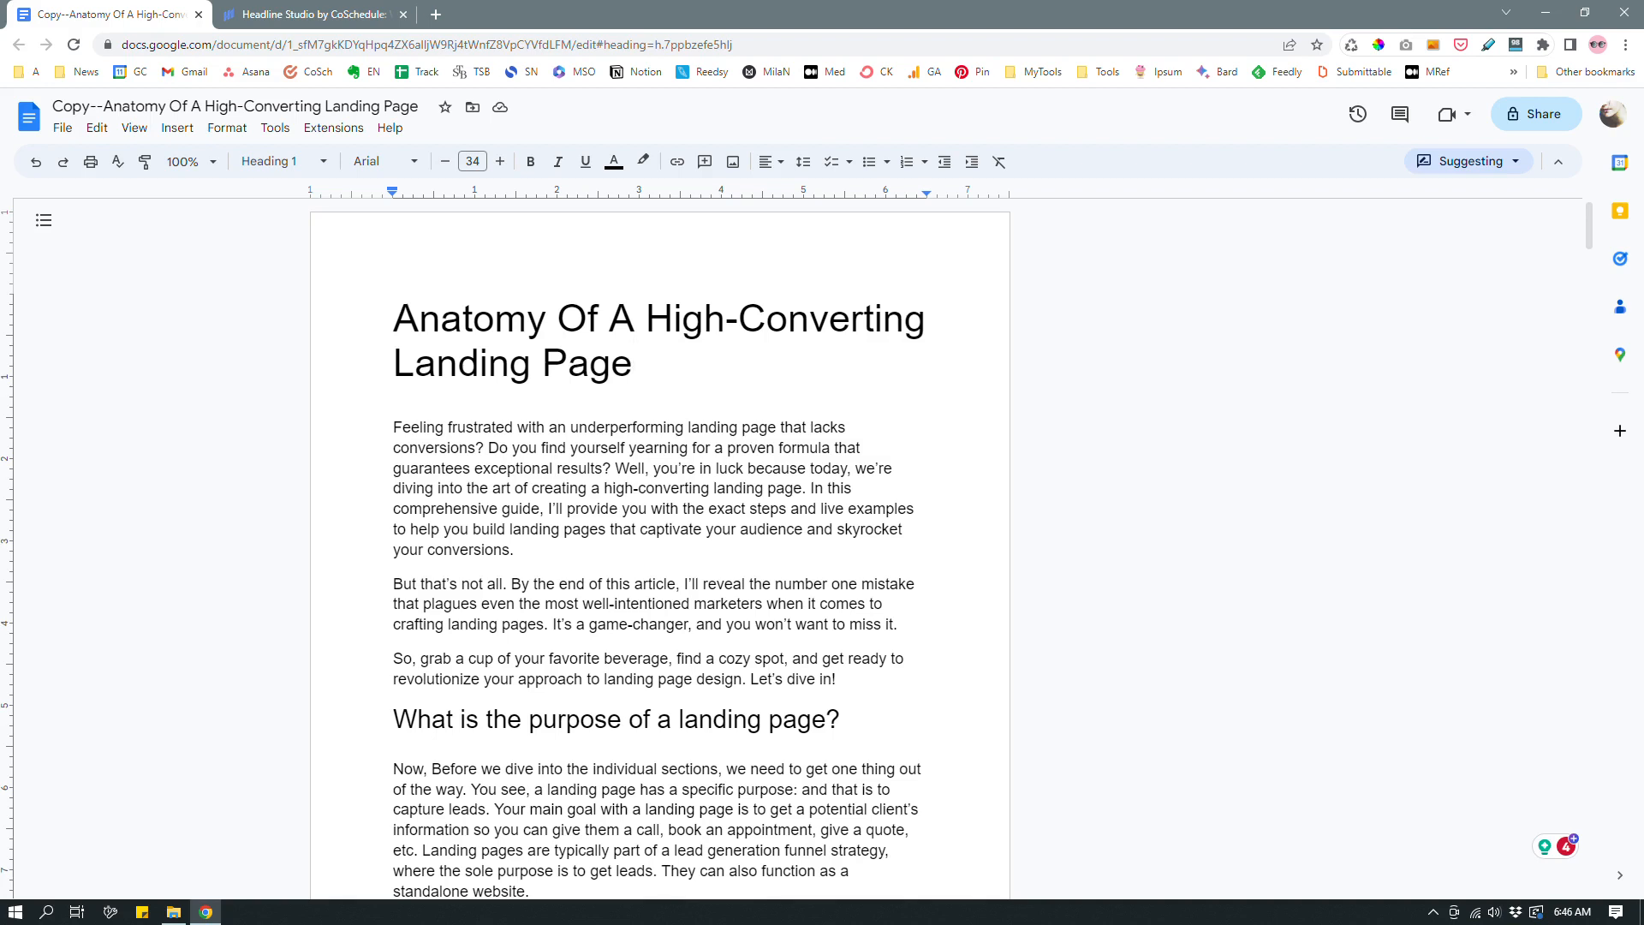
drag(661, 360, 368, 317)
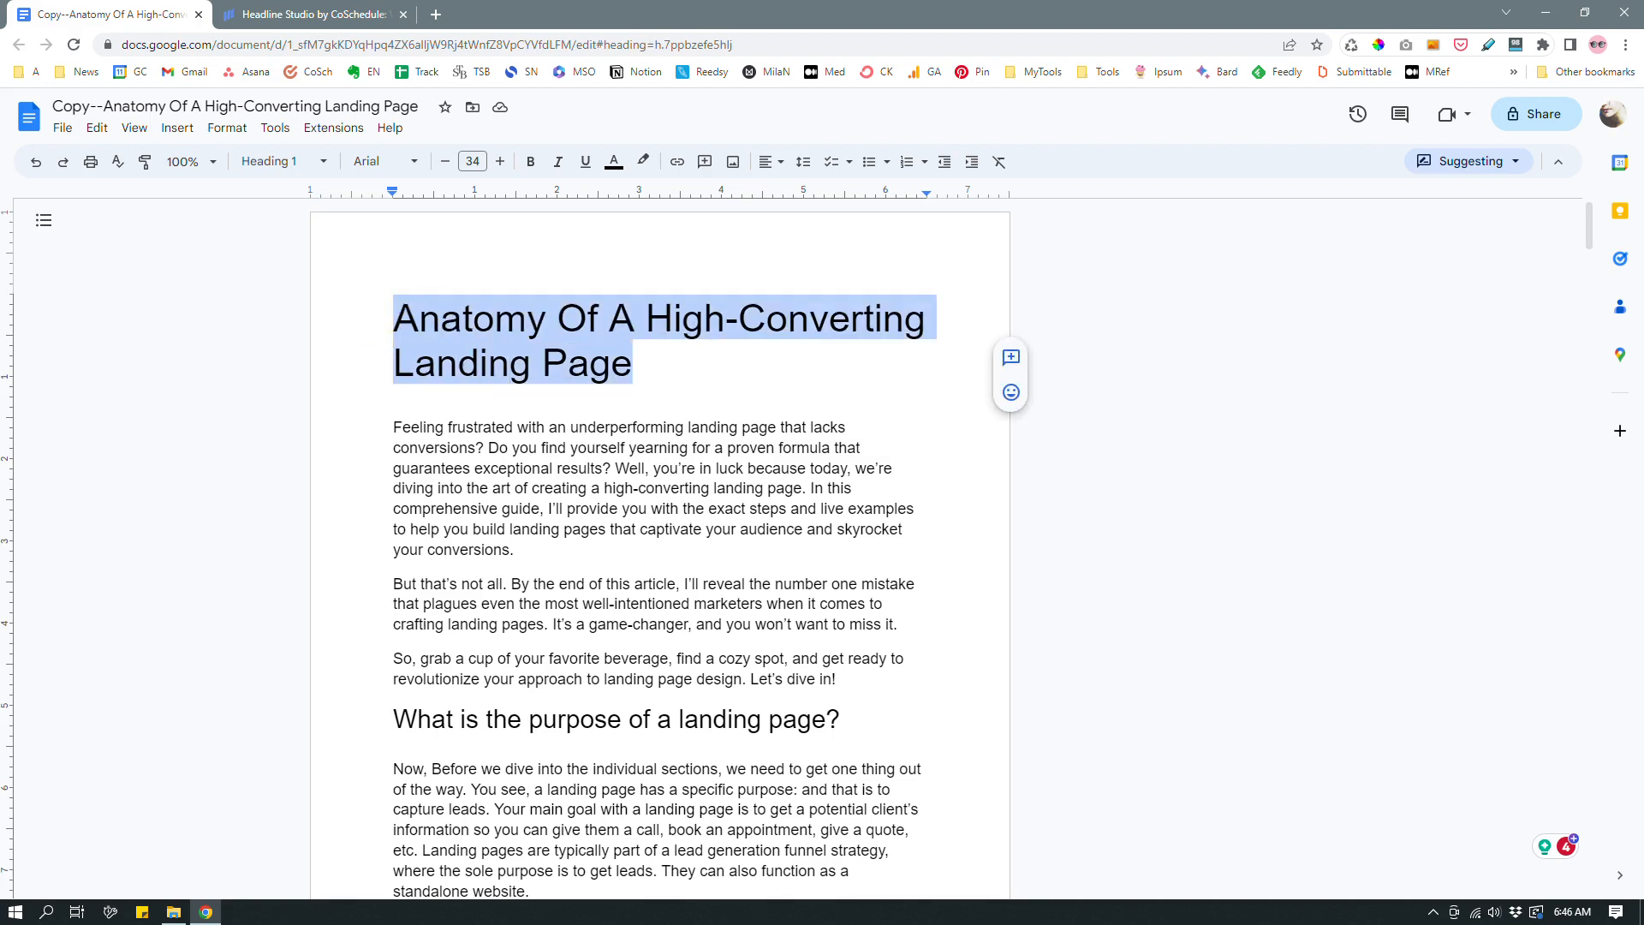
click(708, 367)
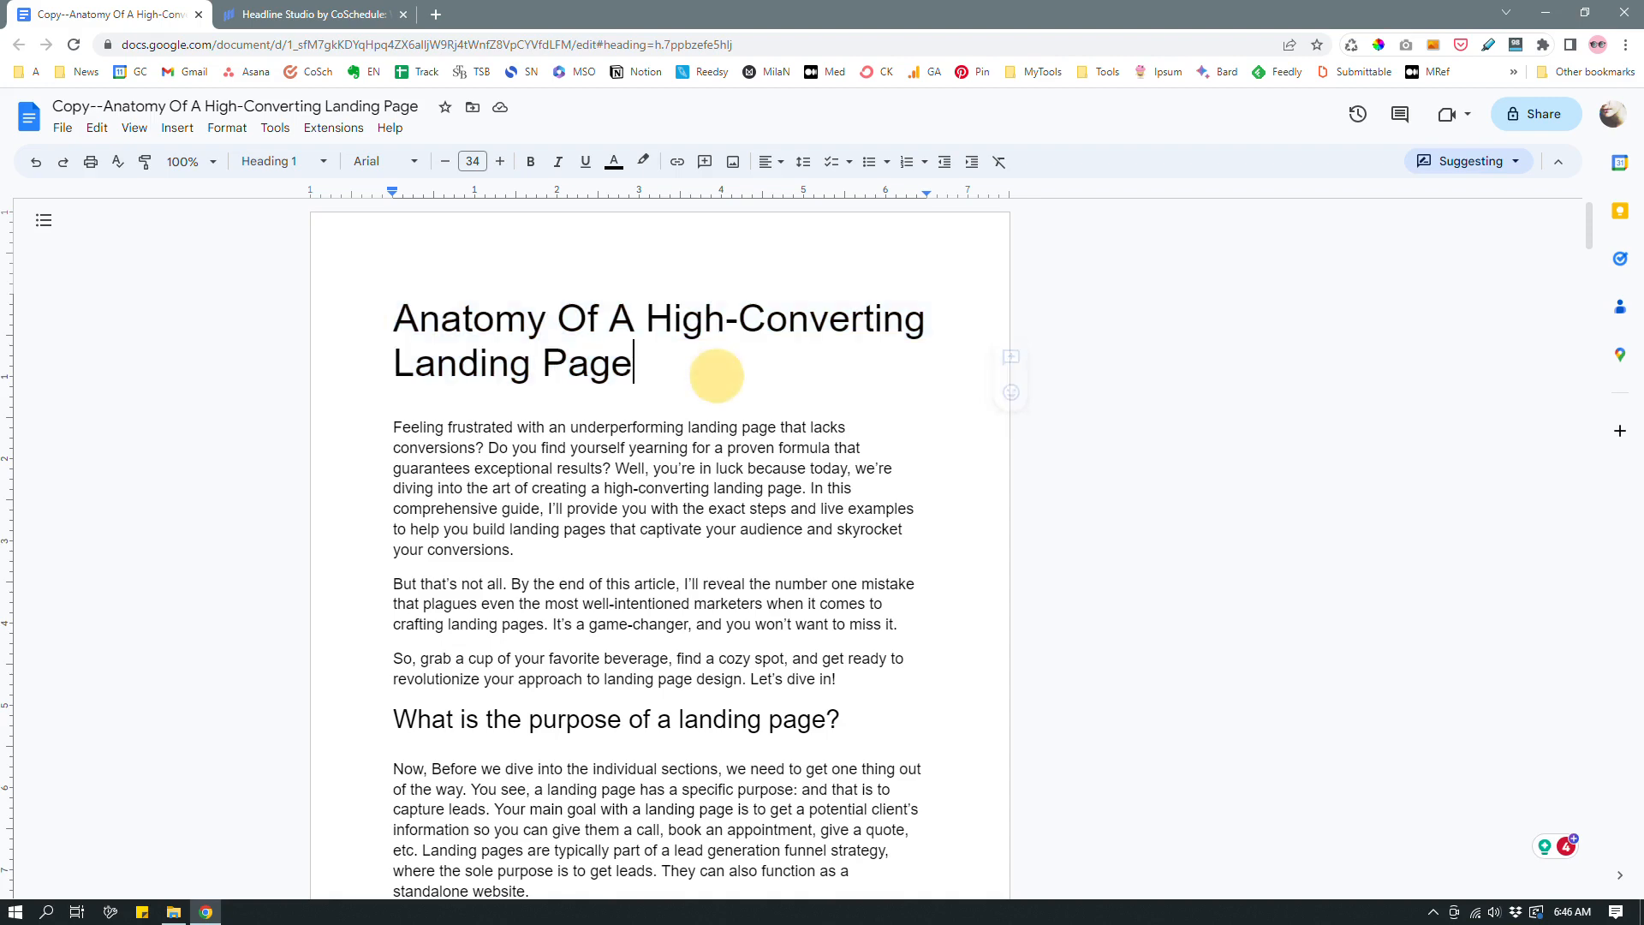
scroll(708, 367, down, 3)
scroll(660, 548, down, 5)
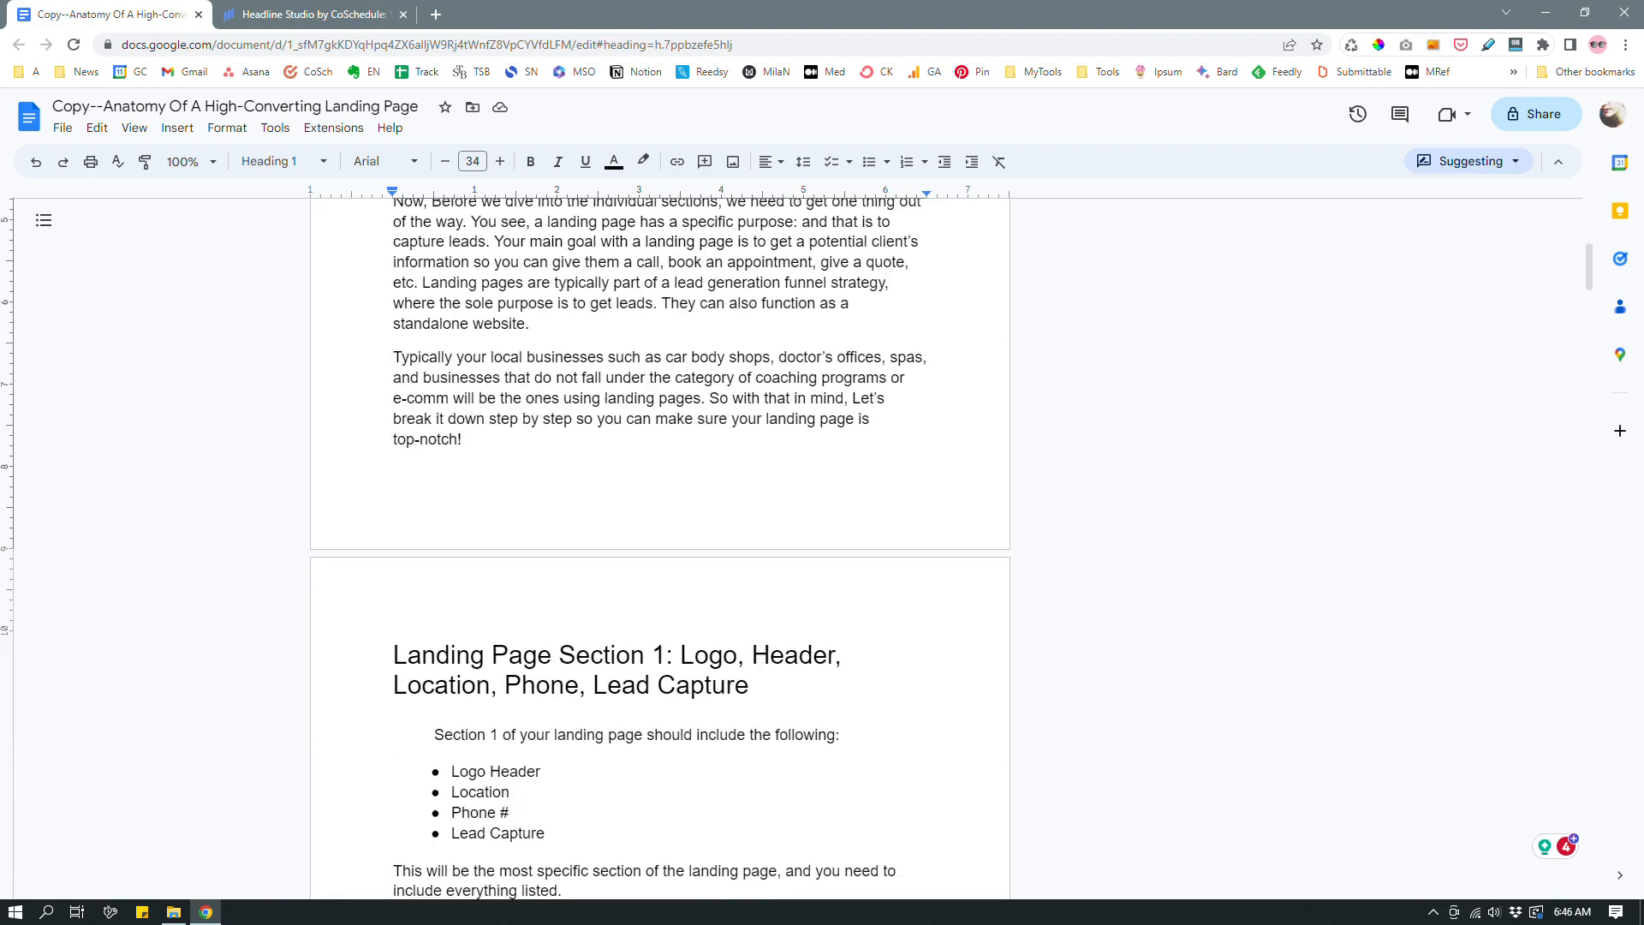
scroll(659, 548, up, 8)
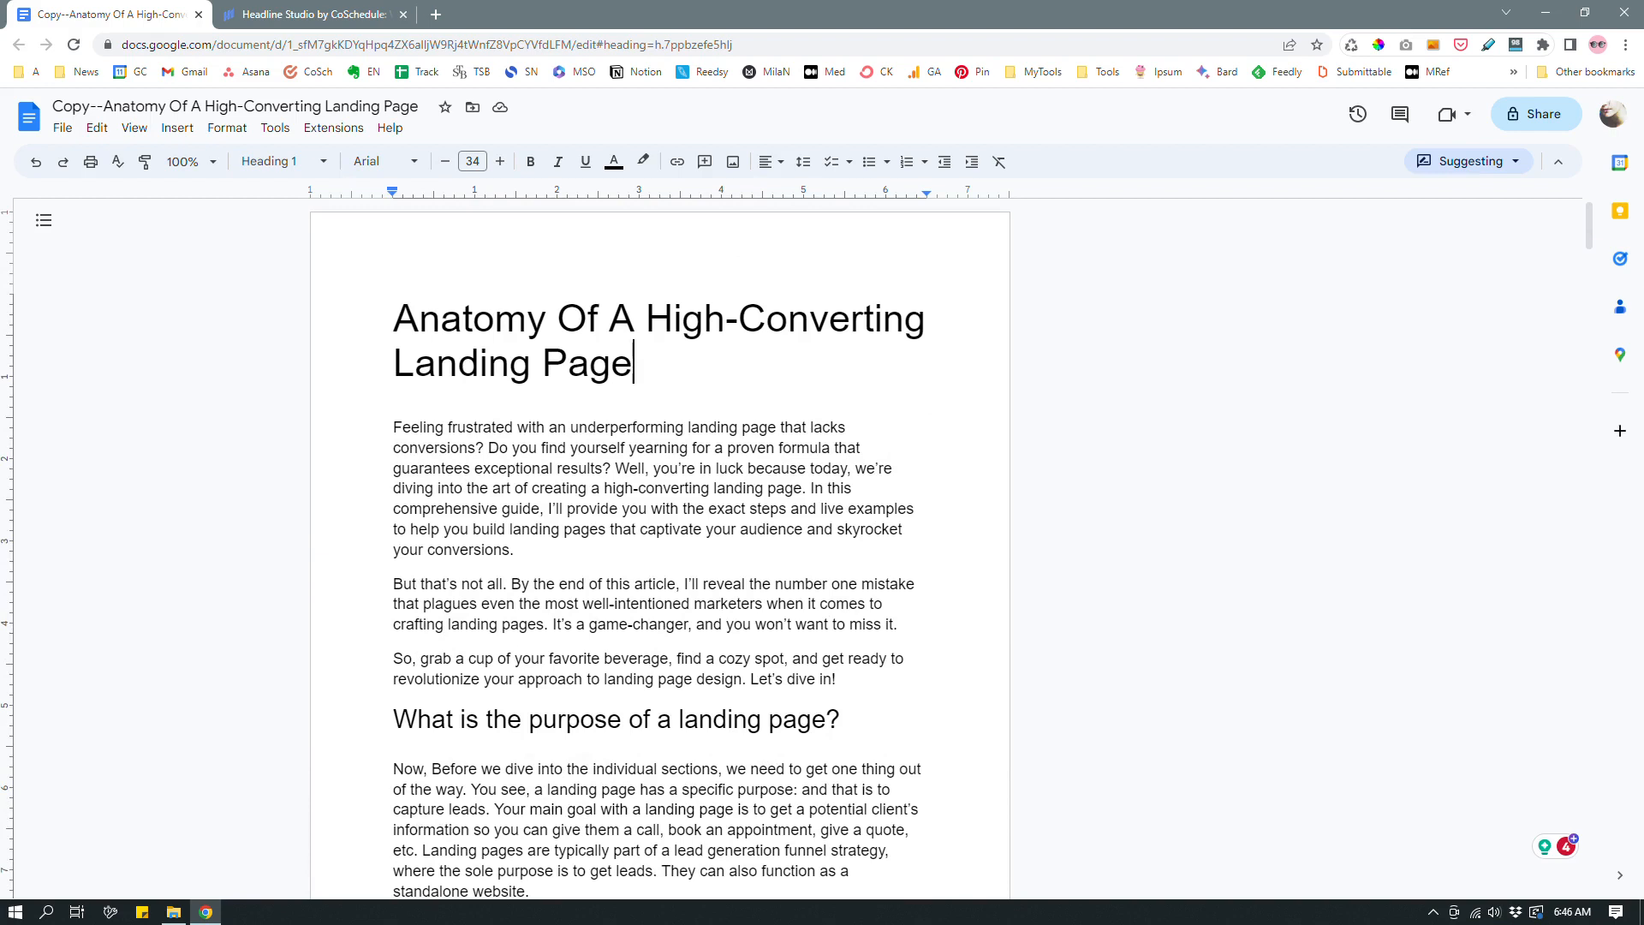
drag(635, 367, 369, 324)
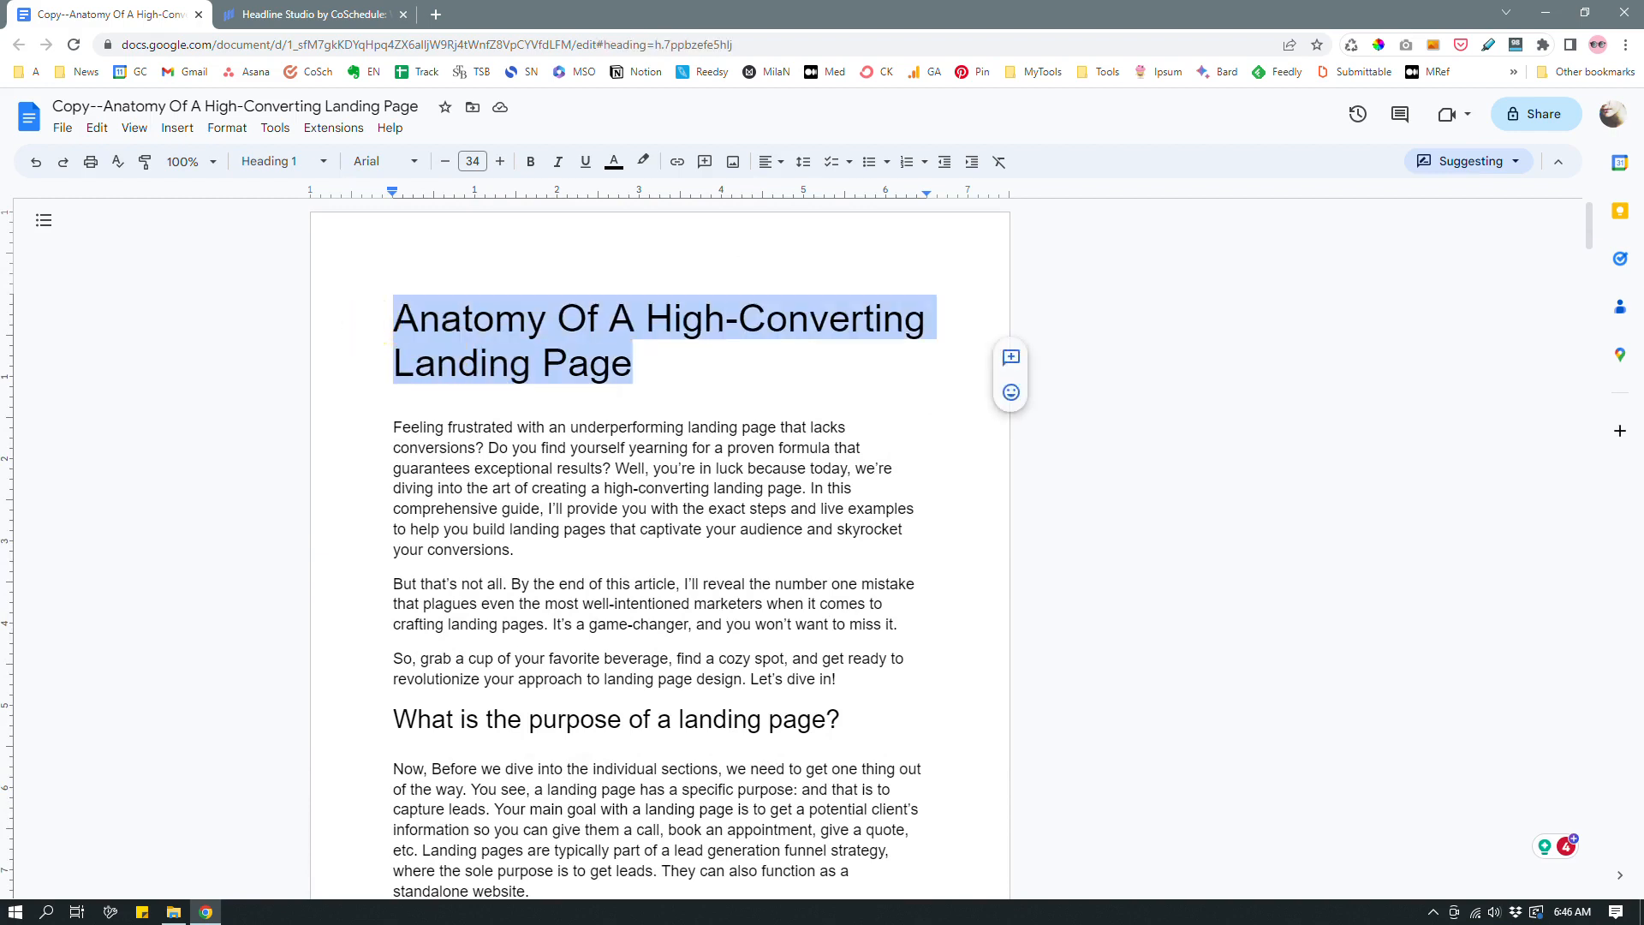
click(647, 370)
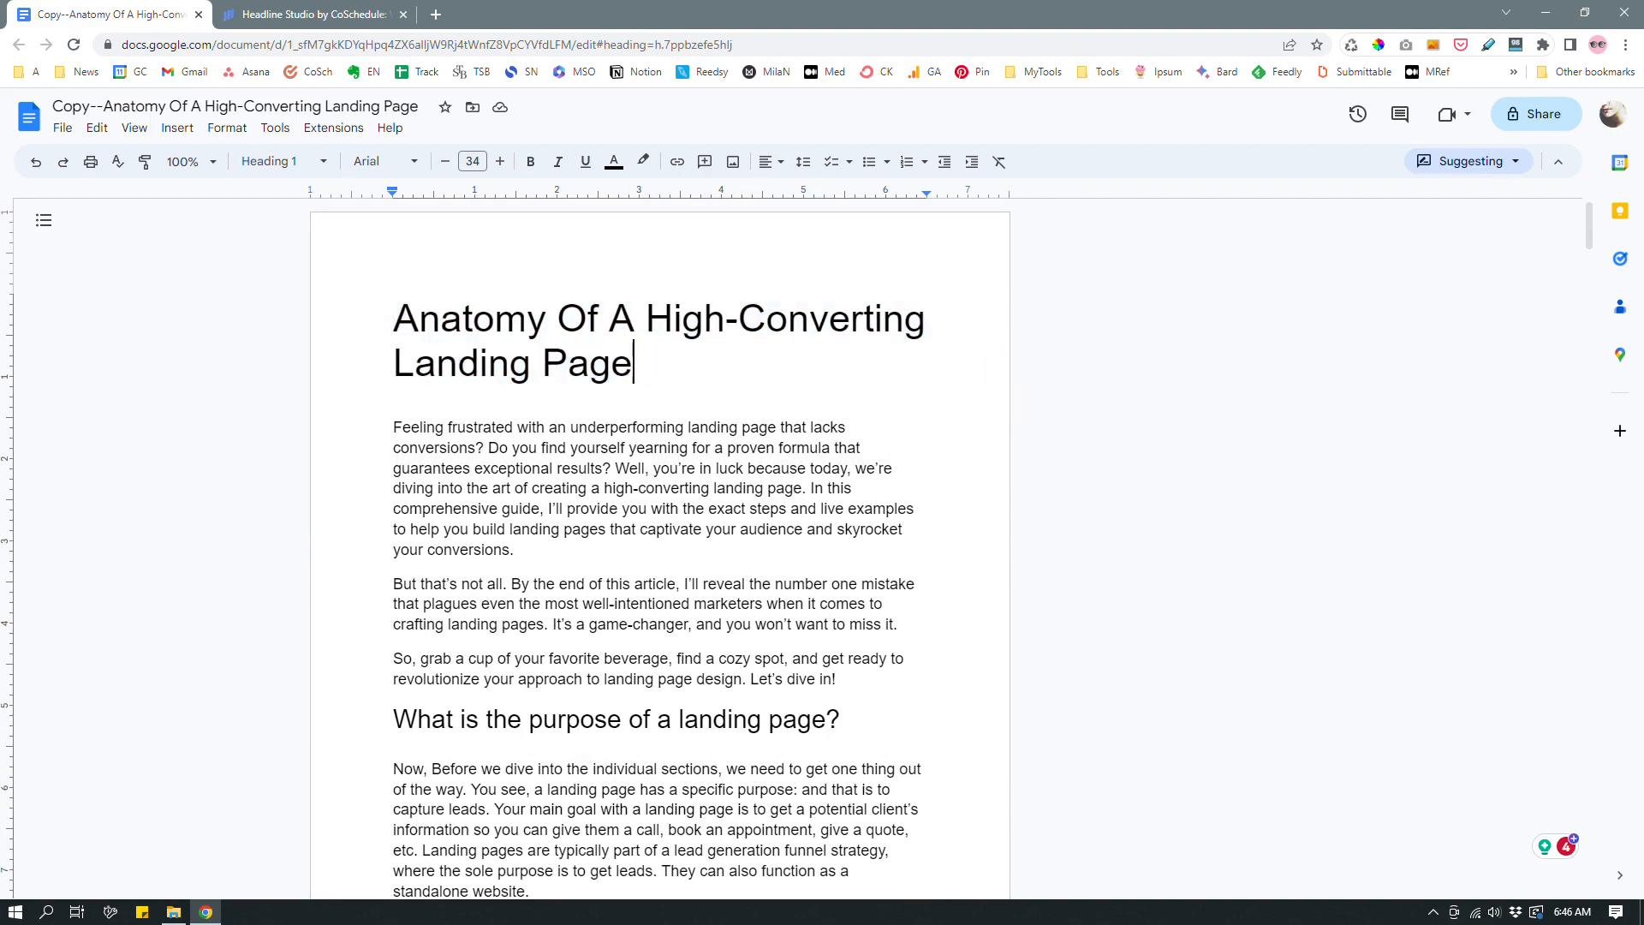
drag(635, 367, 381, 327)
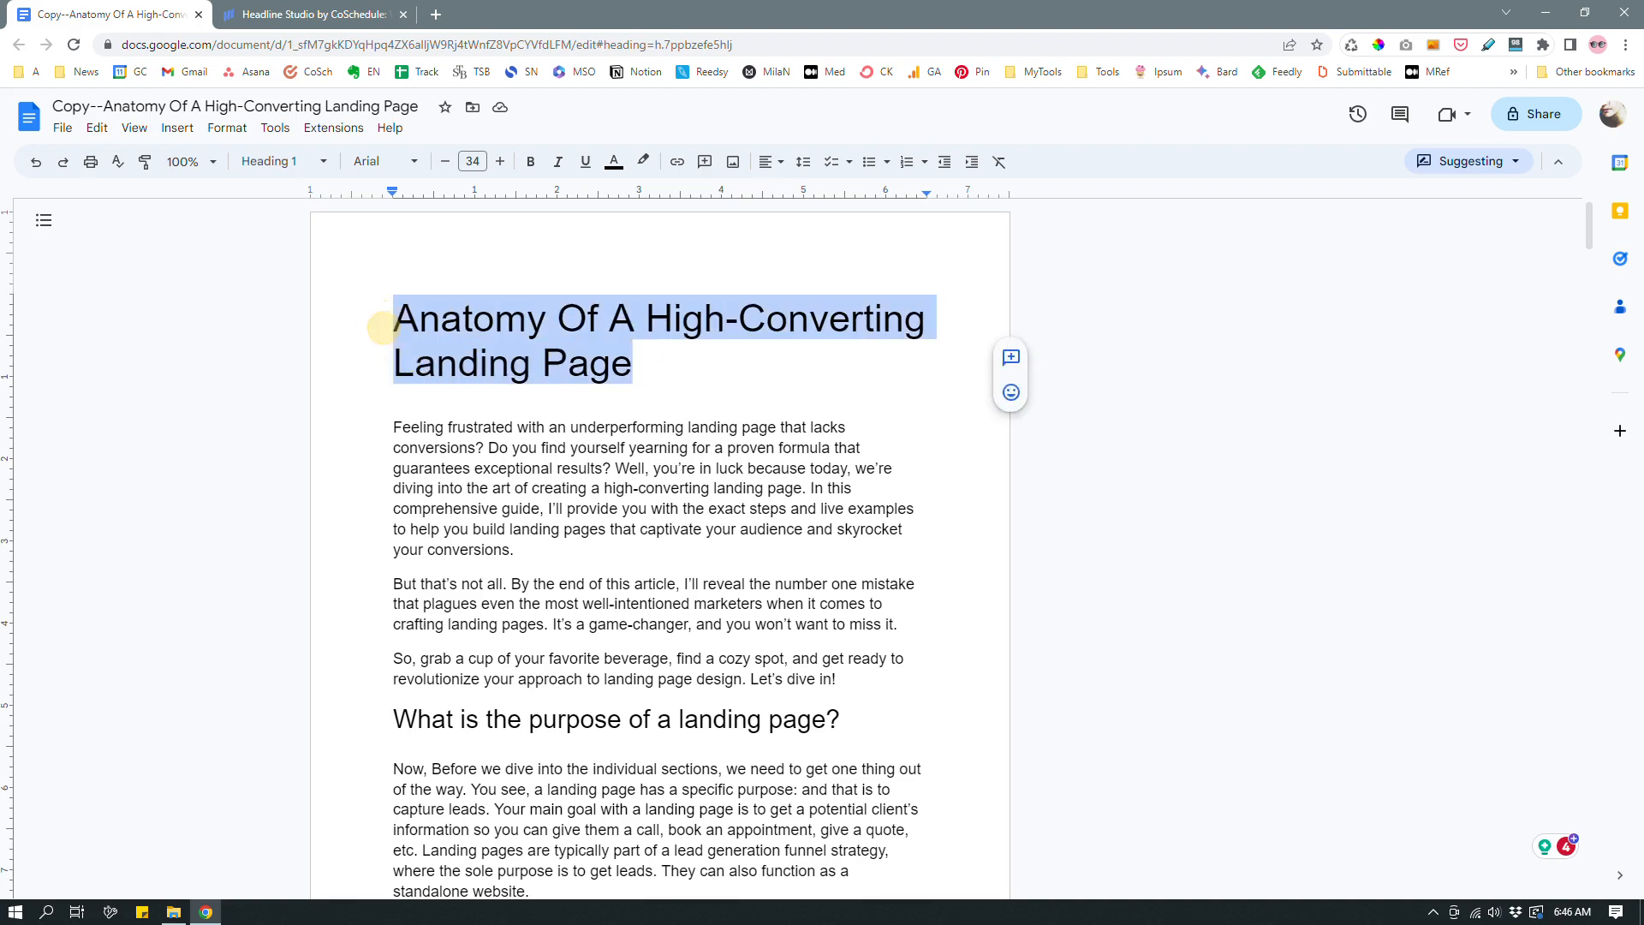
click(712, 367)
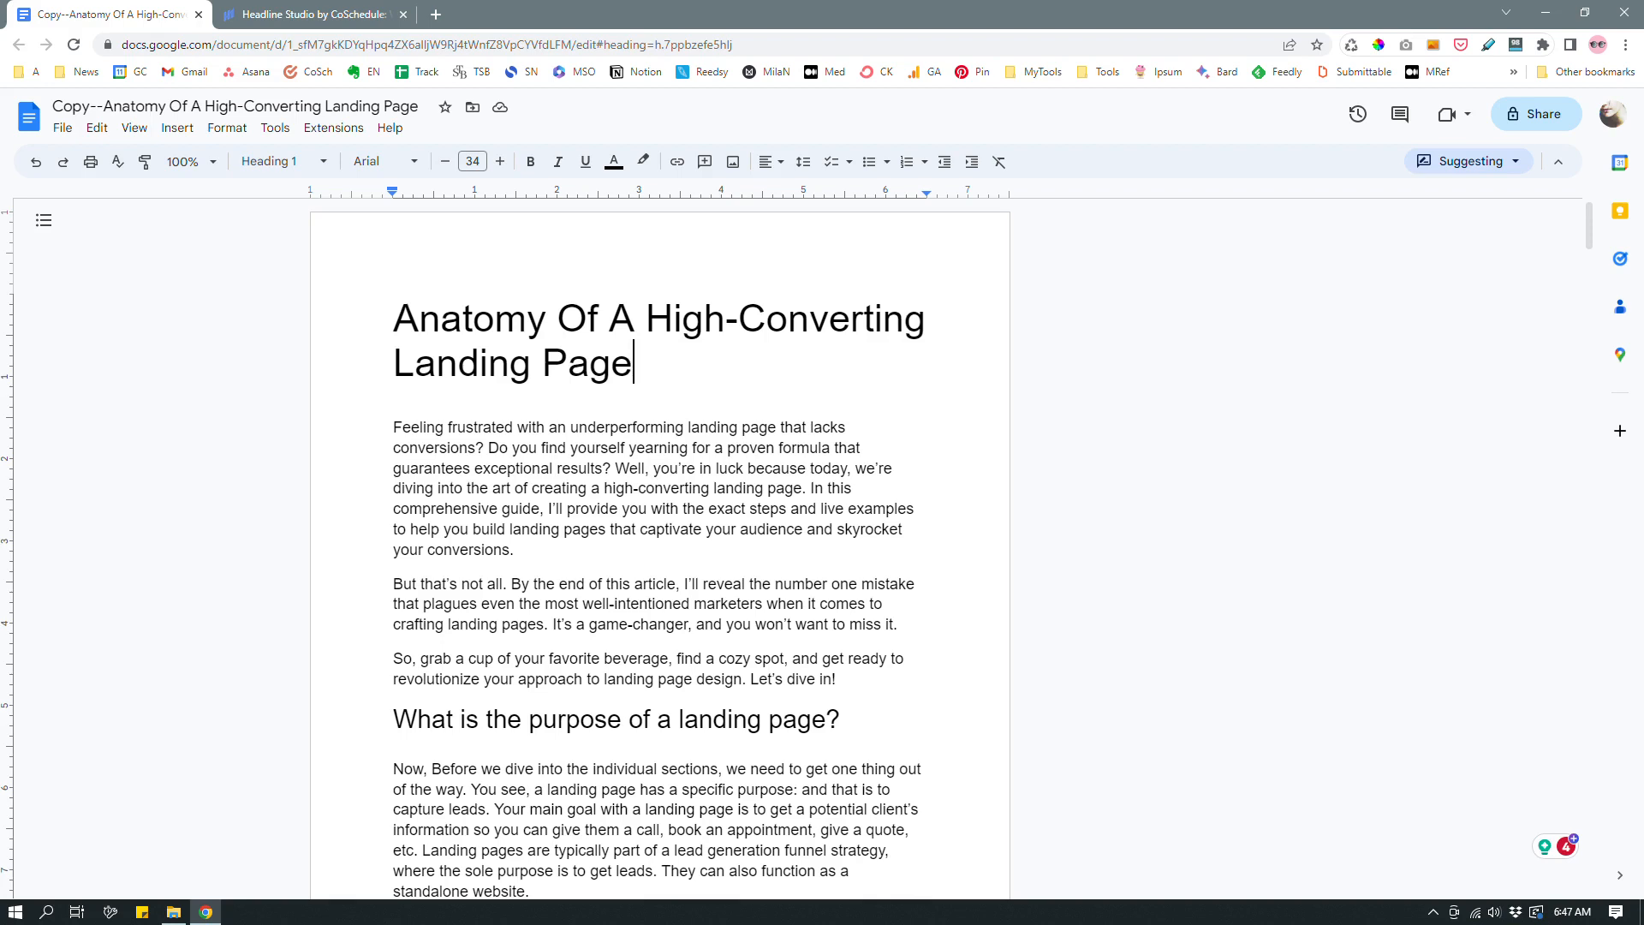
drag(654, 367, 393, 316)
click(657, 368)
Review the introduction paragraphs and the heading "What is the purpose of a landing page?", focusing on the opening paragraph
scroll(660, 548, down, 2)
scroll(659, 548, up, 2)
drag(393, 426, 856, 685)
click(860, 685)
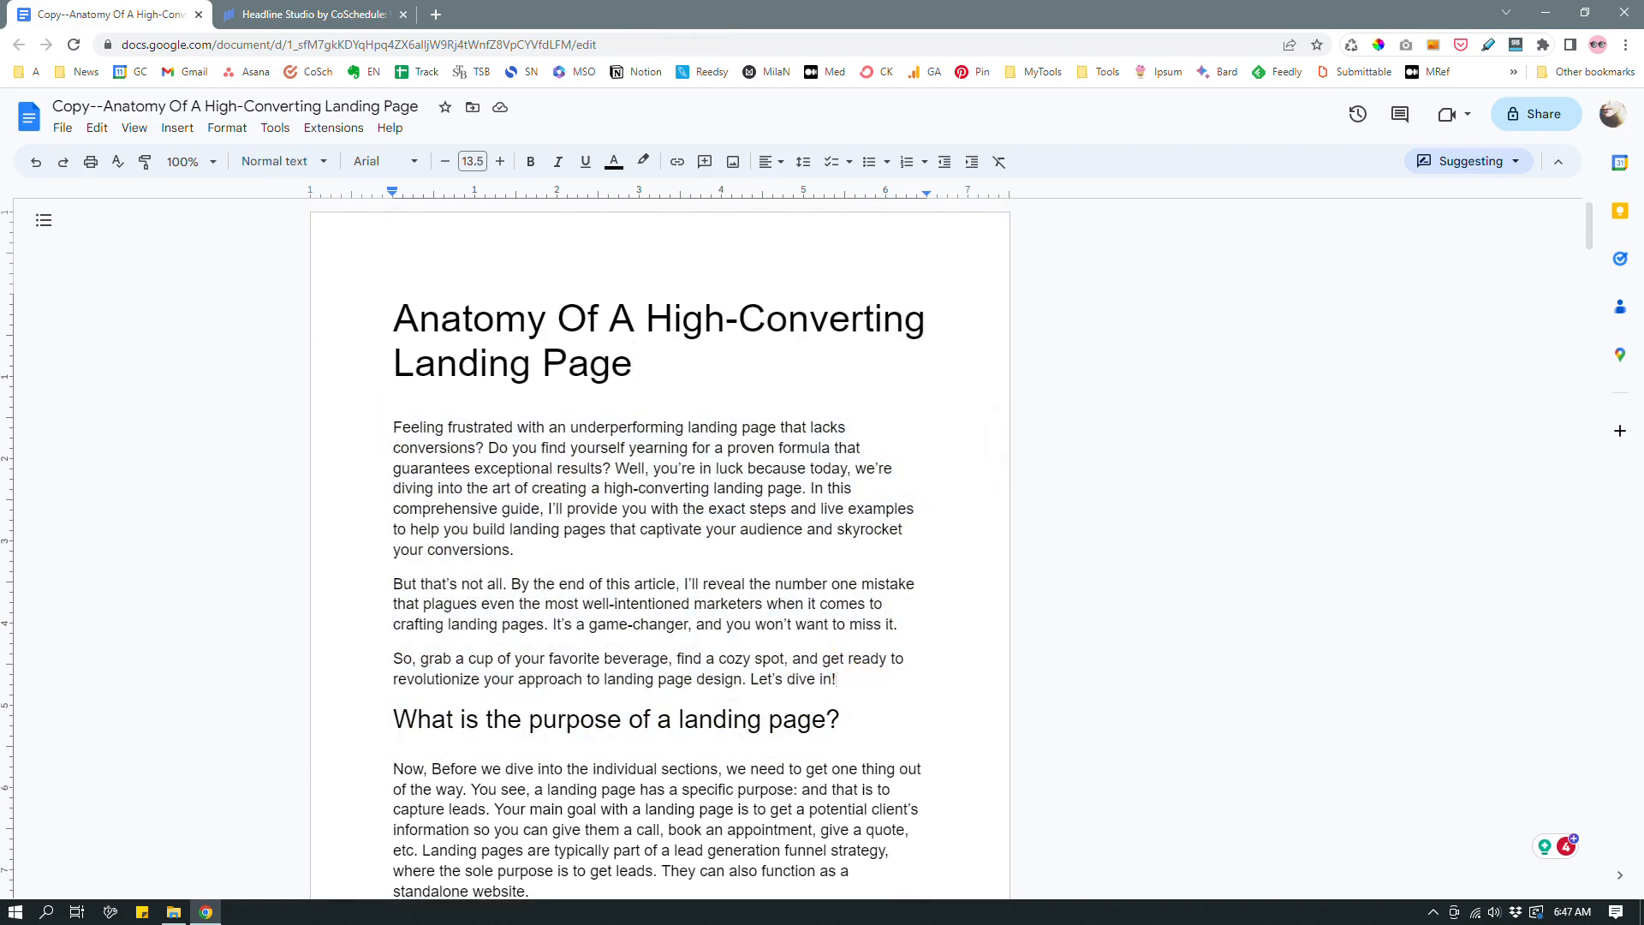
scroll(860, 685, down, 2)
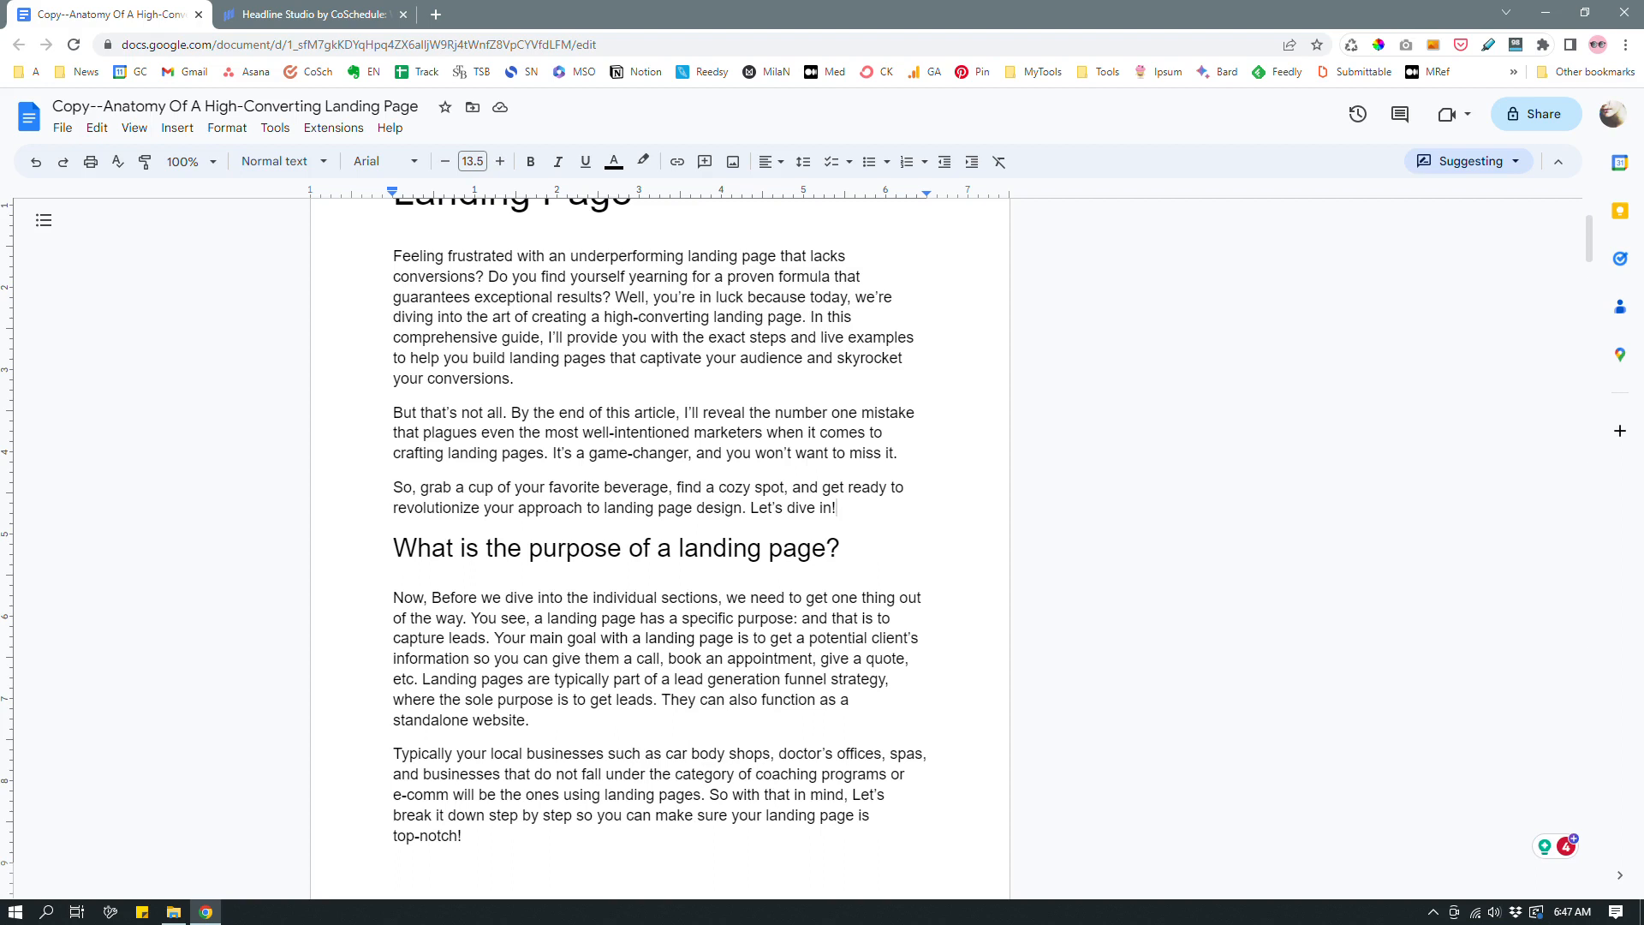
click(842, 548)
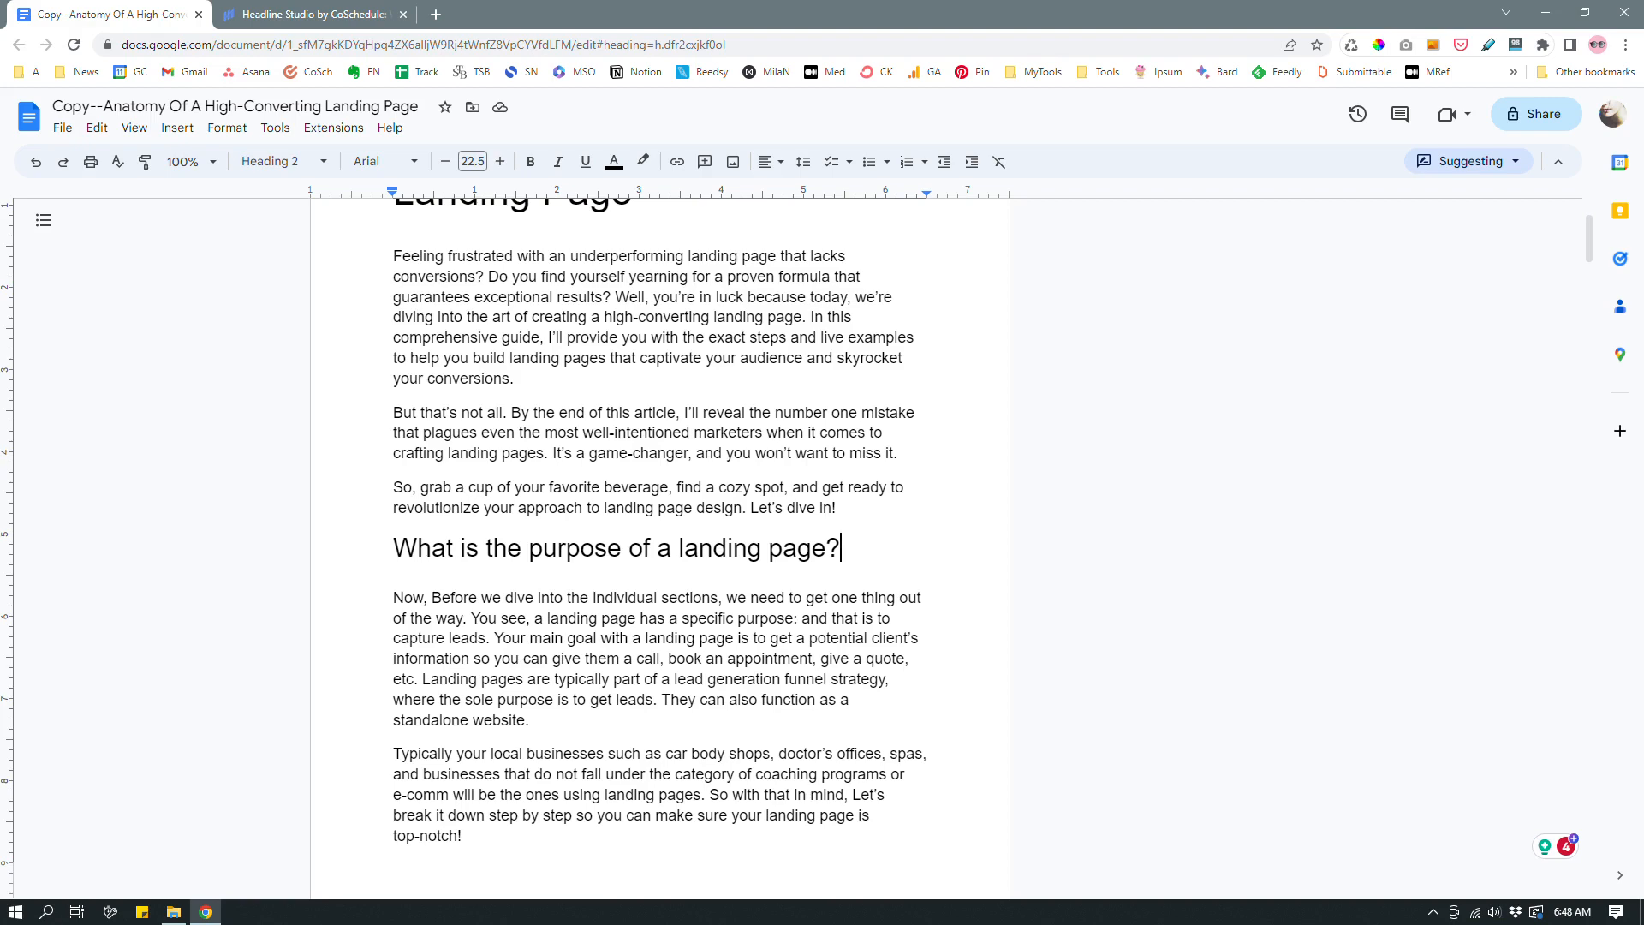
scroll(659, 548, up, 2)
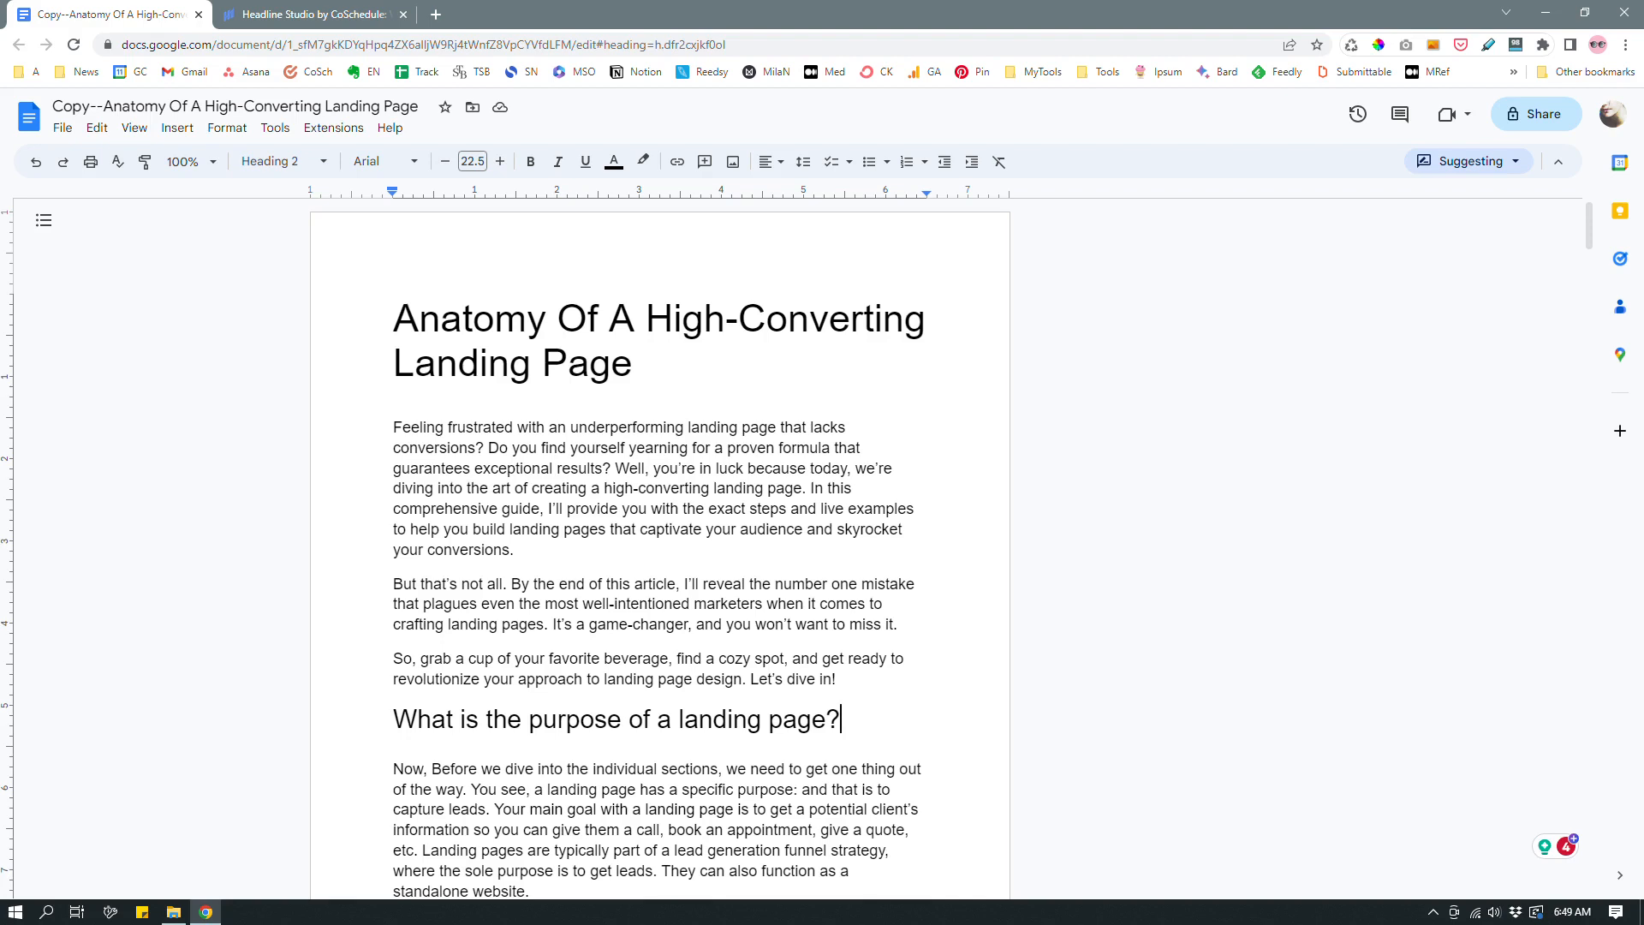
click(613, 548)
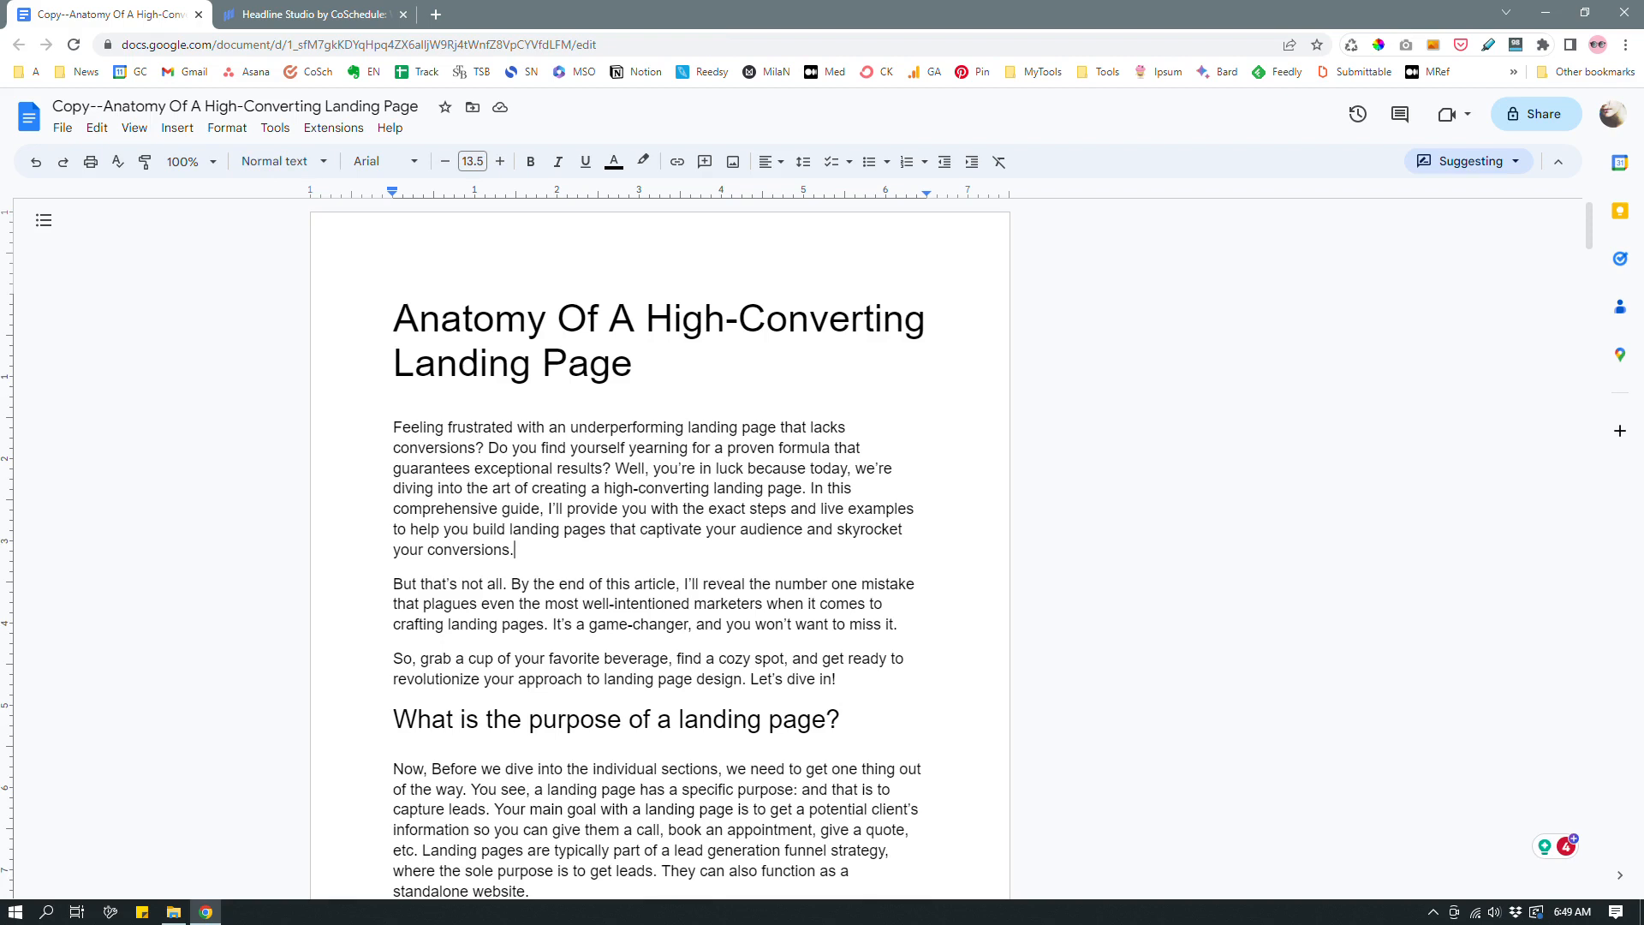
drag(514, 552, 393, 427)
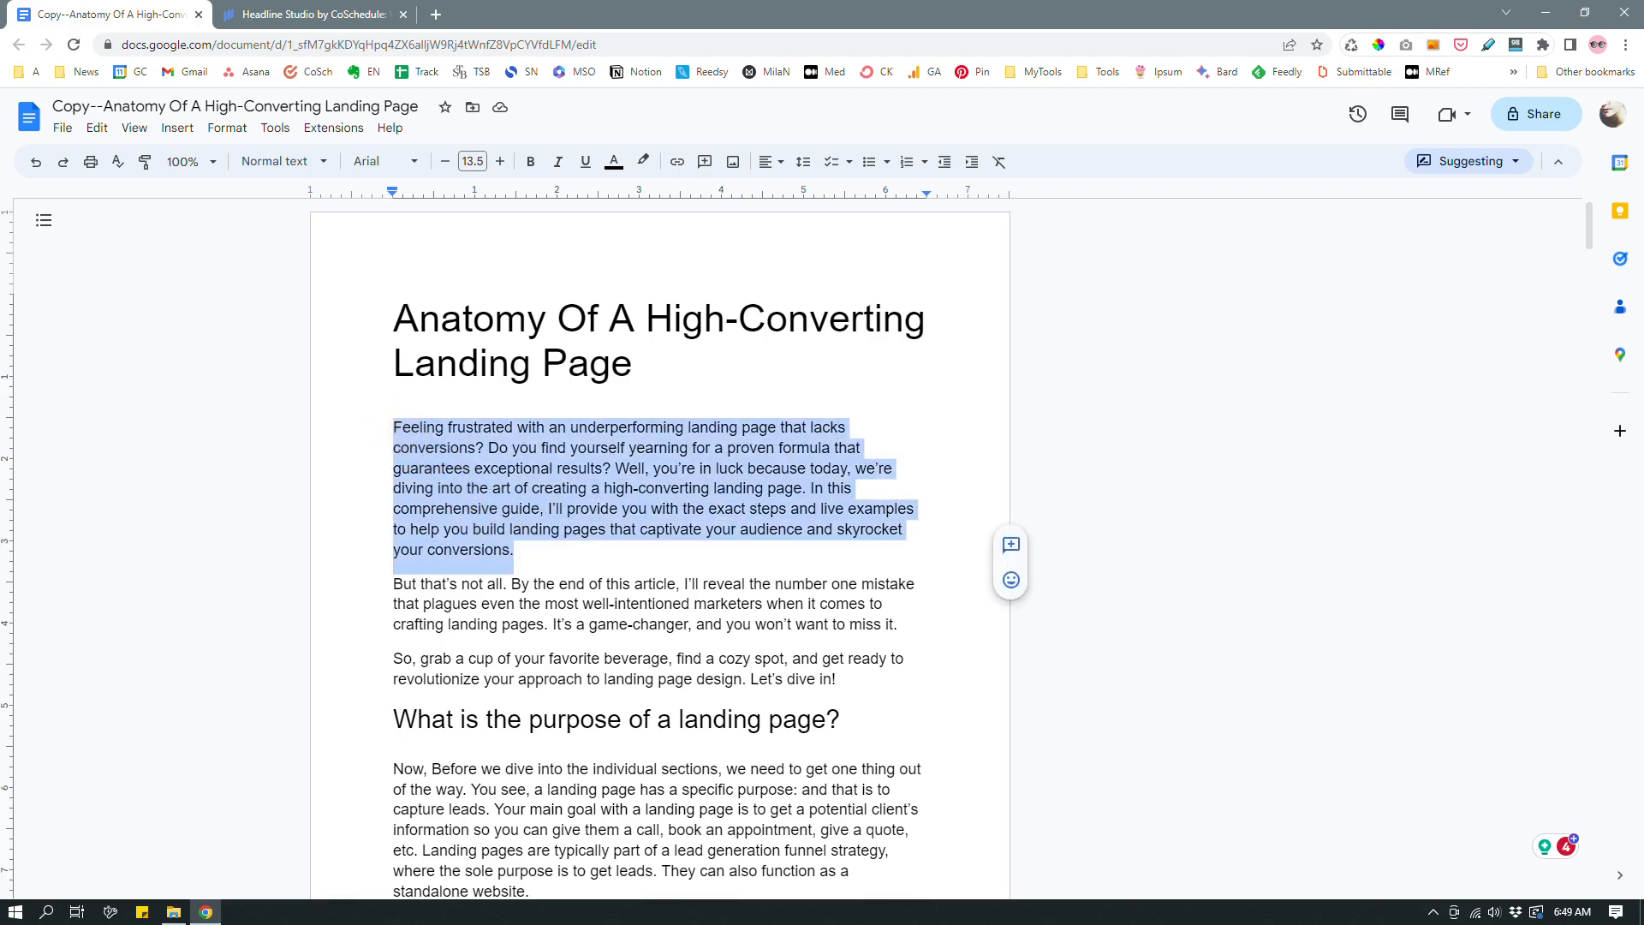
click(524, 553)
drag(524, 553, 390, 426)
click(514, 552)
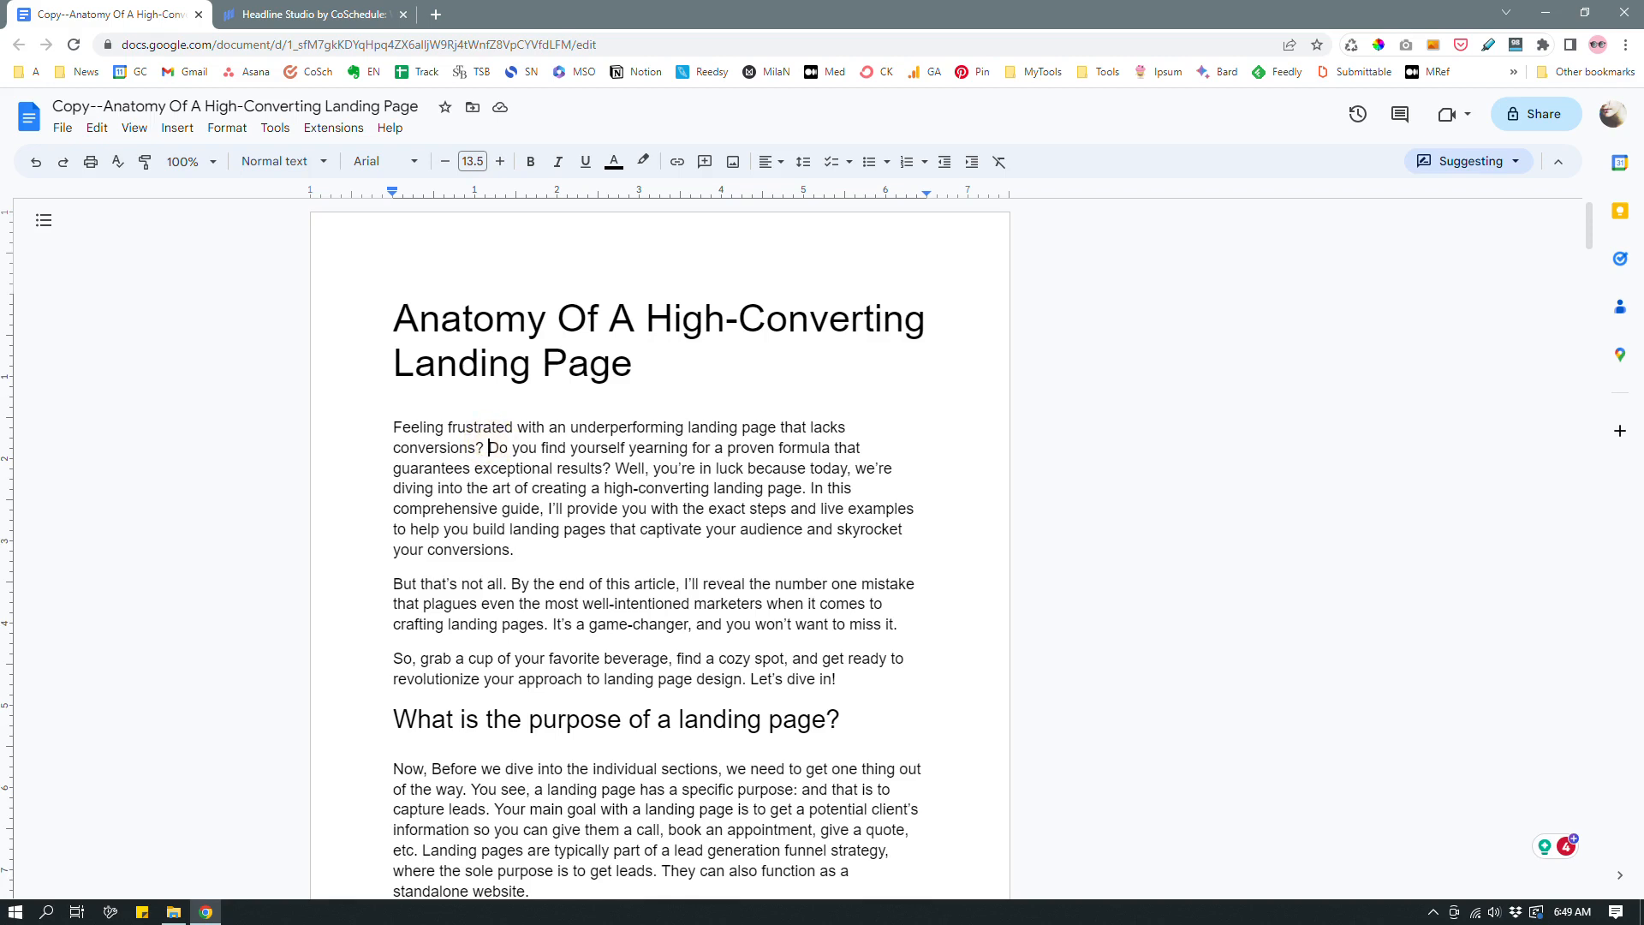
Suggest a paragraph break after "conversions?" in the introduction and review the wording of the separated opening question
click(487, 447)
key(Return)
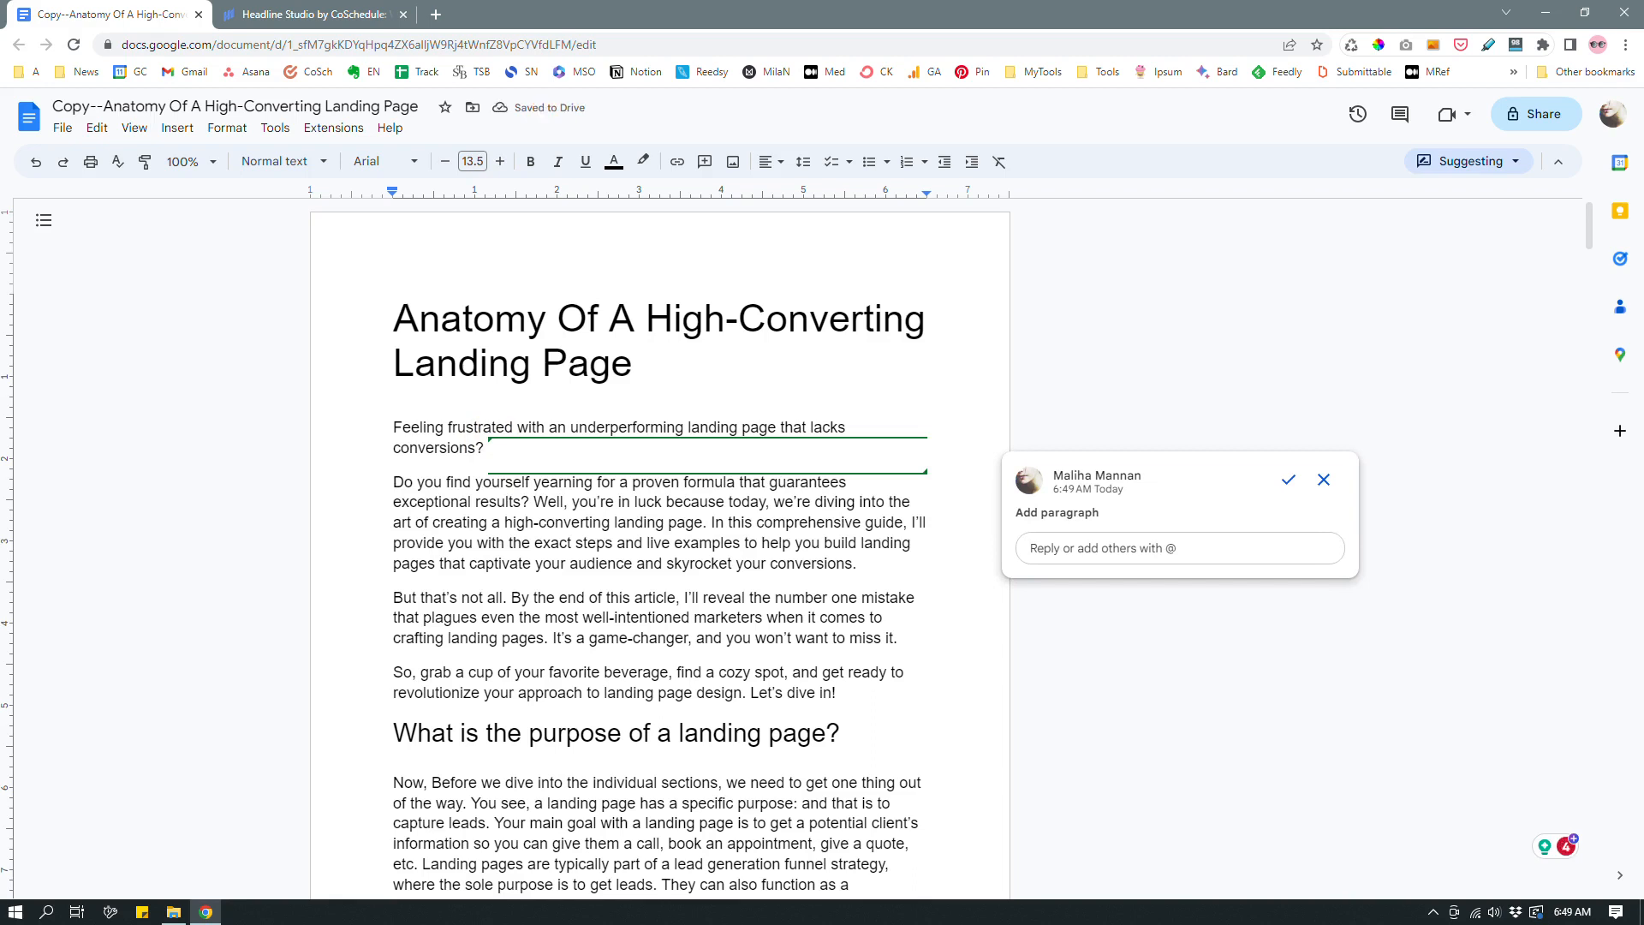
drag(486, 454, 387, 428)
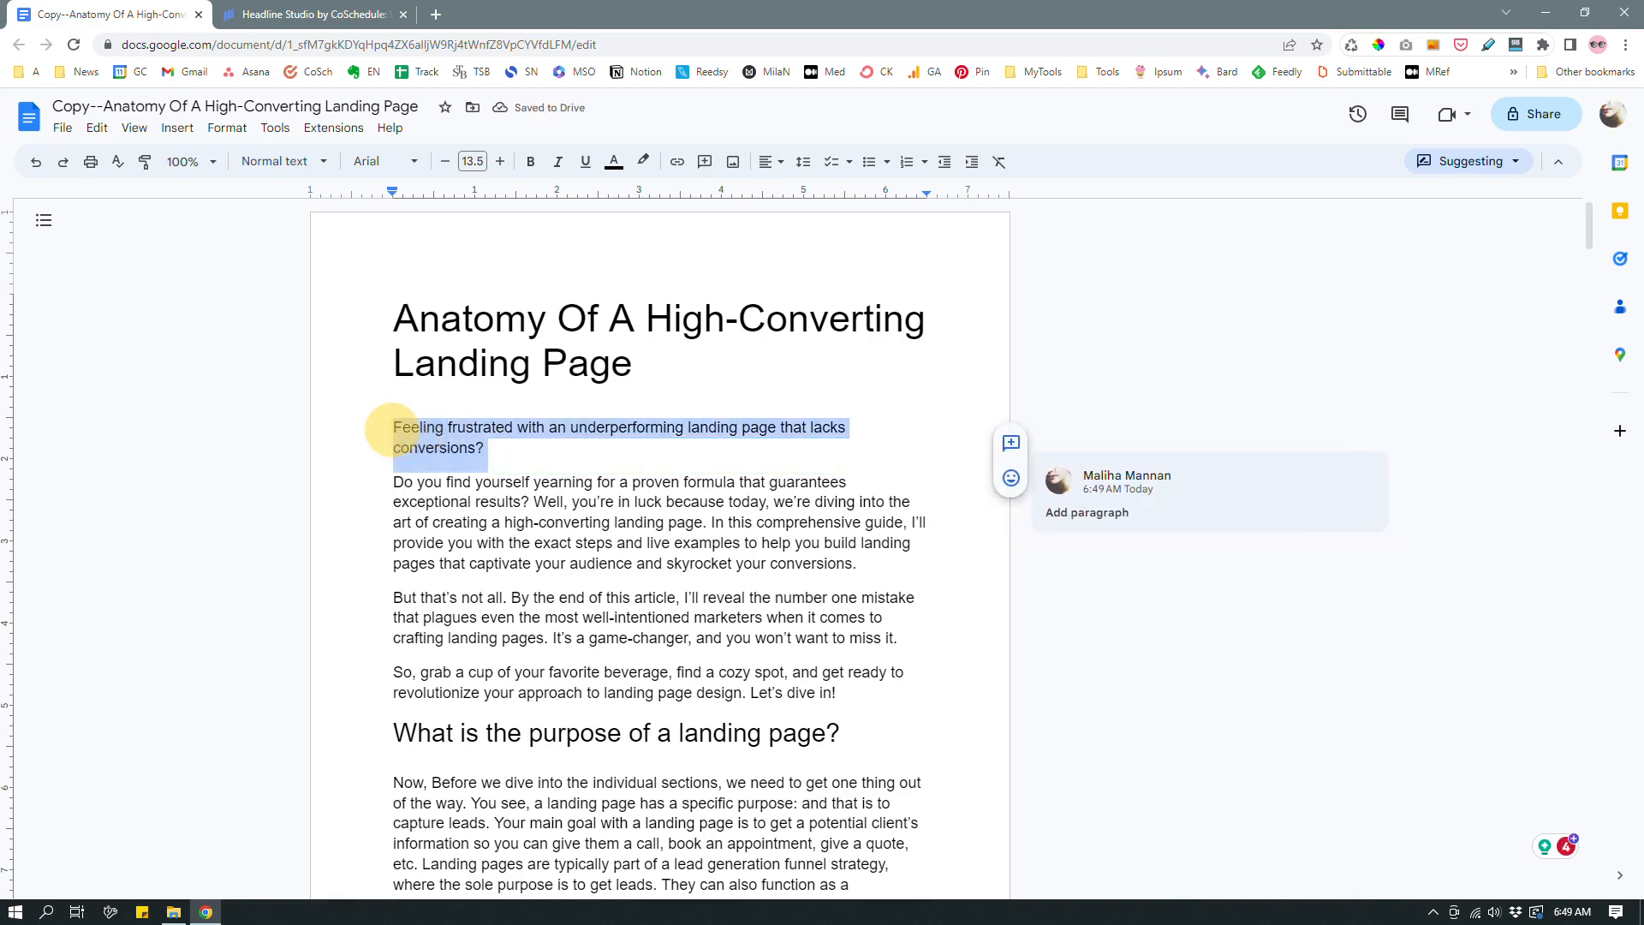
click(507, 451)
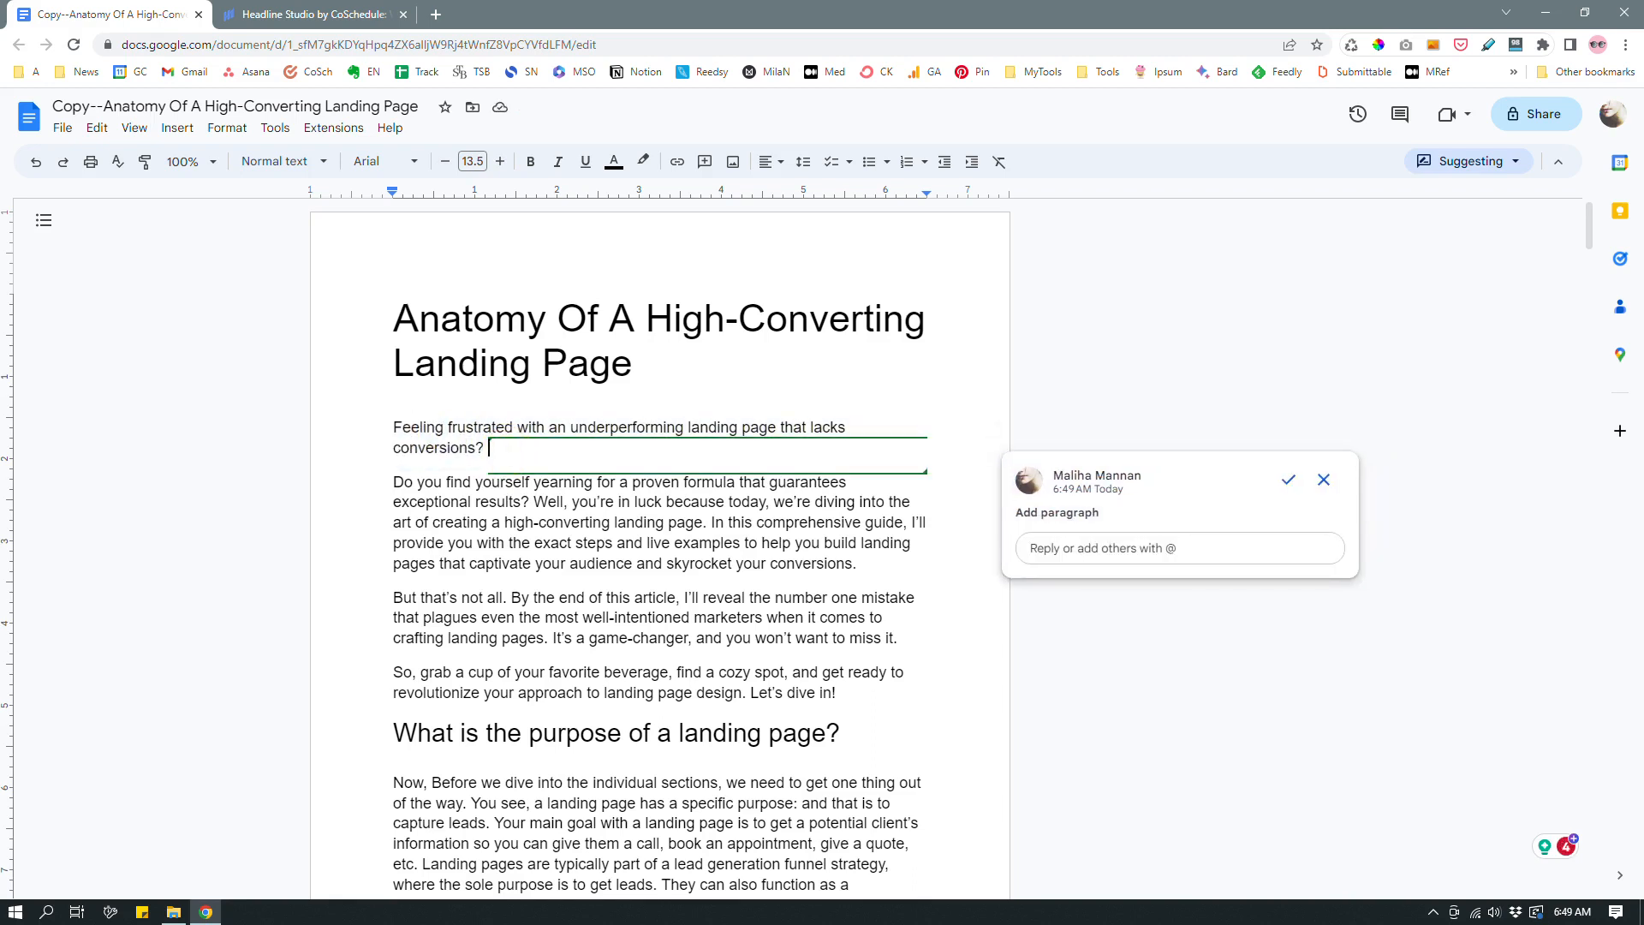
drag(688, 426, 776, 426)
click(630, 452)
drag(488, 447, 394, 426)
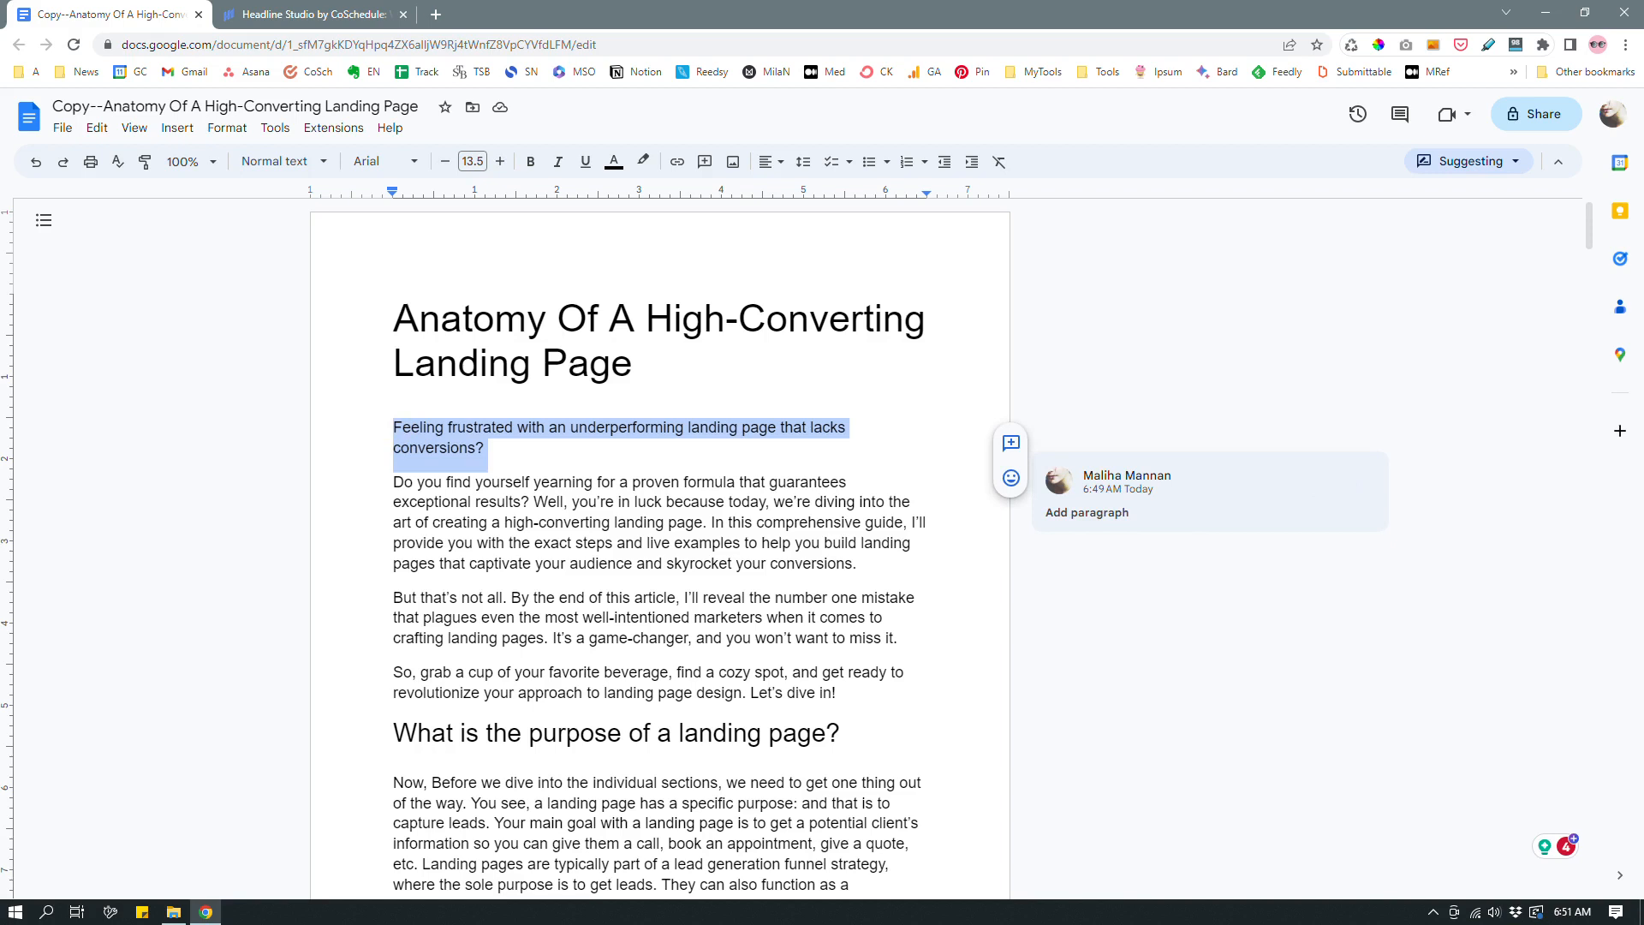
click(644, 434)
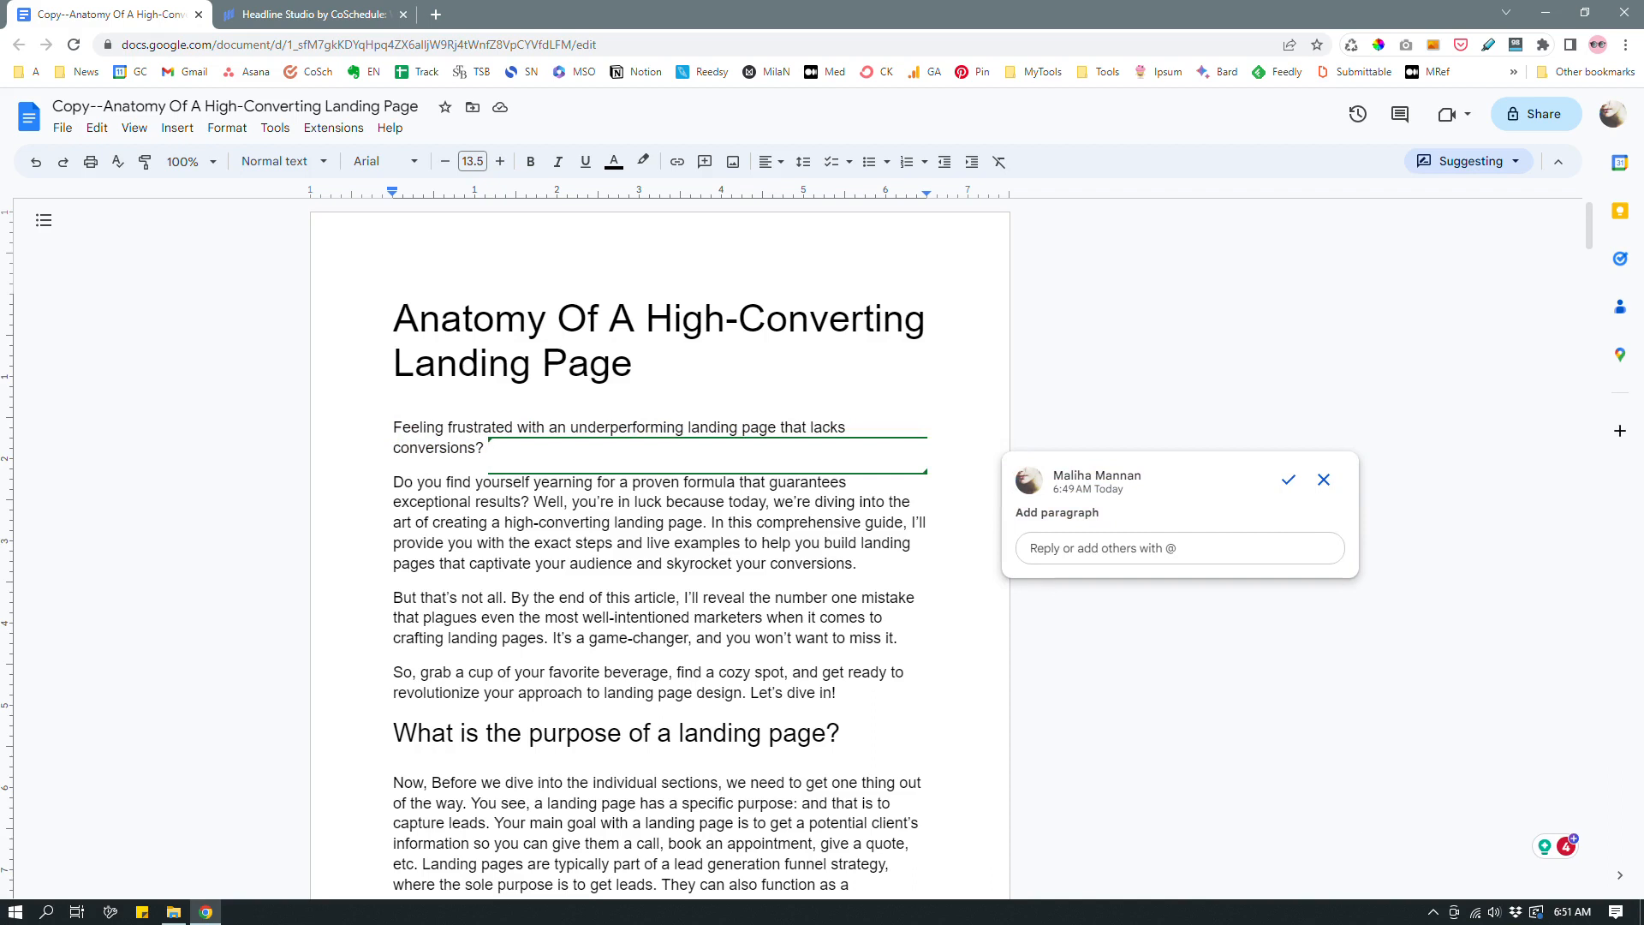
Suggest starting a new paragraph at "Well, you're in luck" and deleting the word "live" before "examples" in it
click(534, 501)
key(Return)
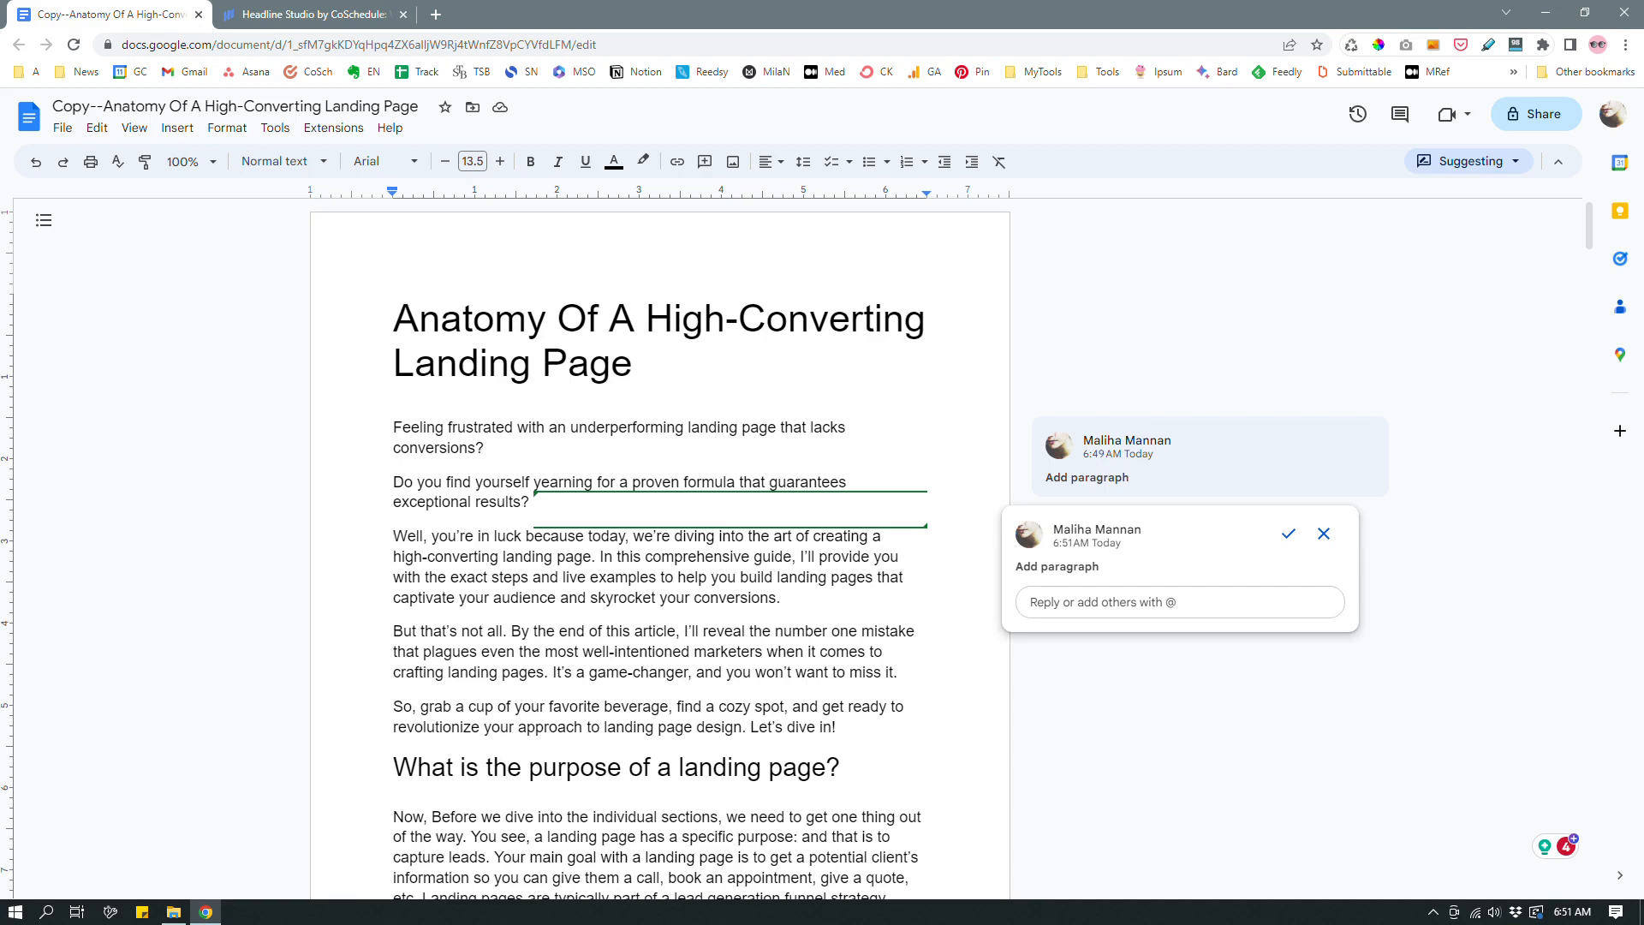
double_click(573, 576)
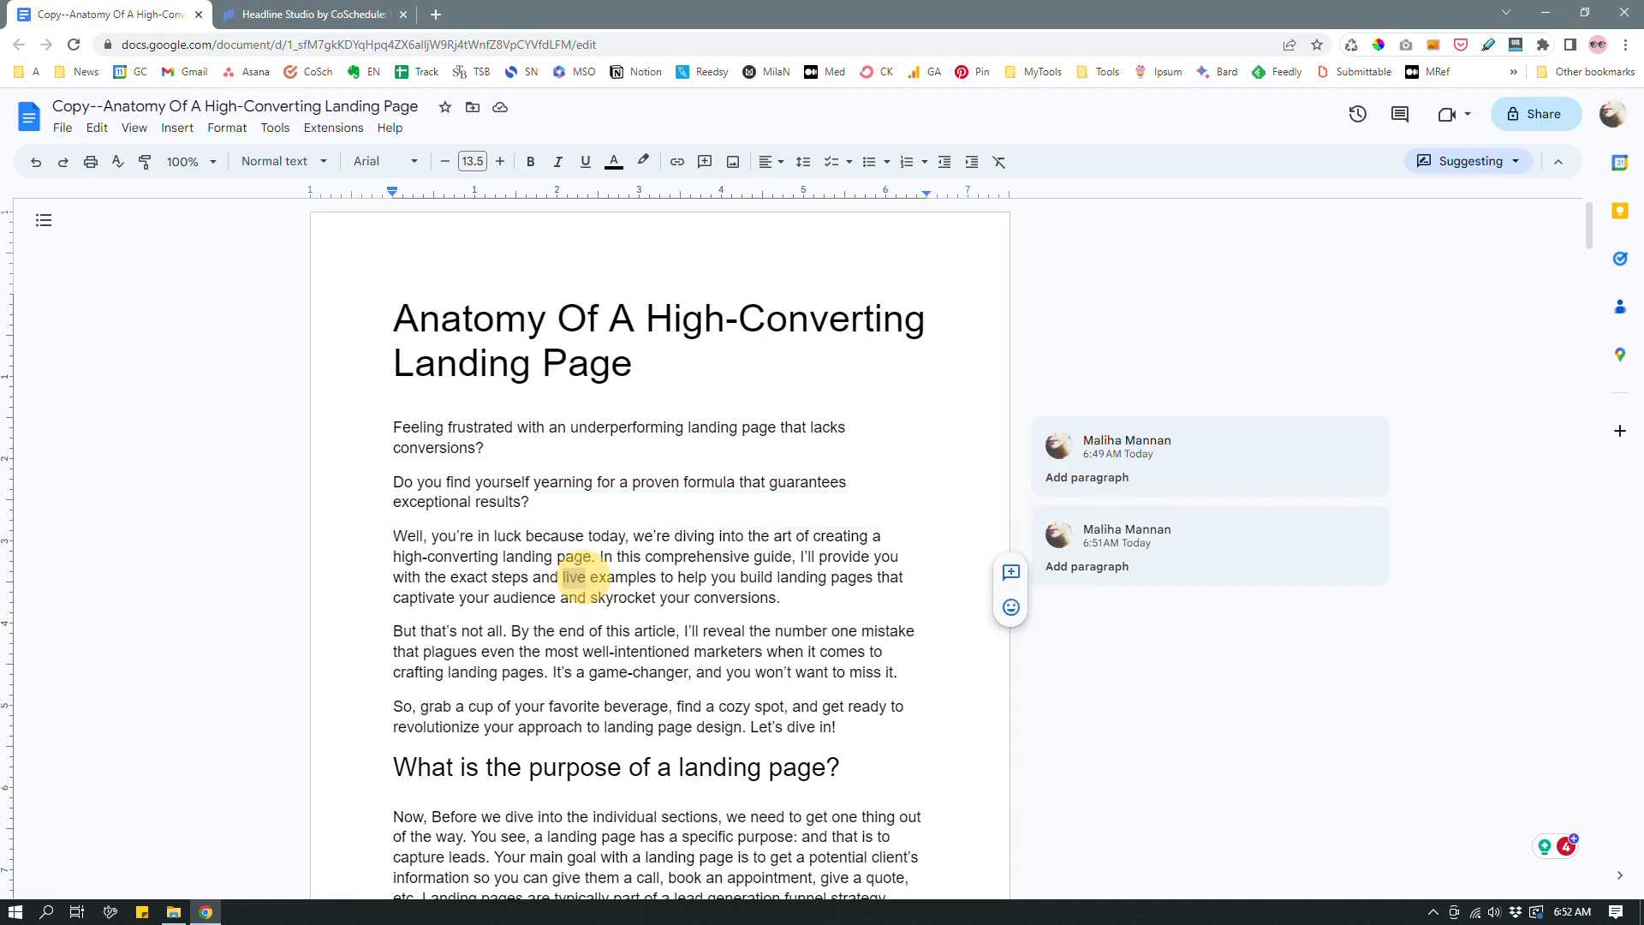
key(BackSpace)
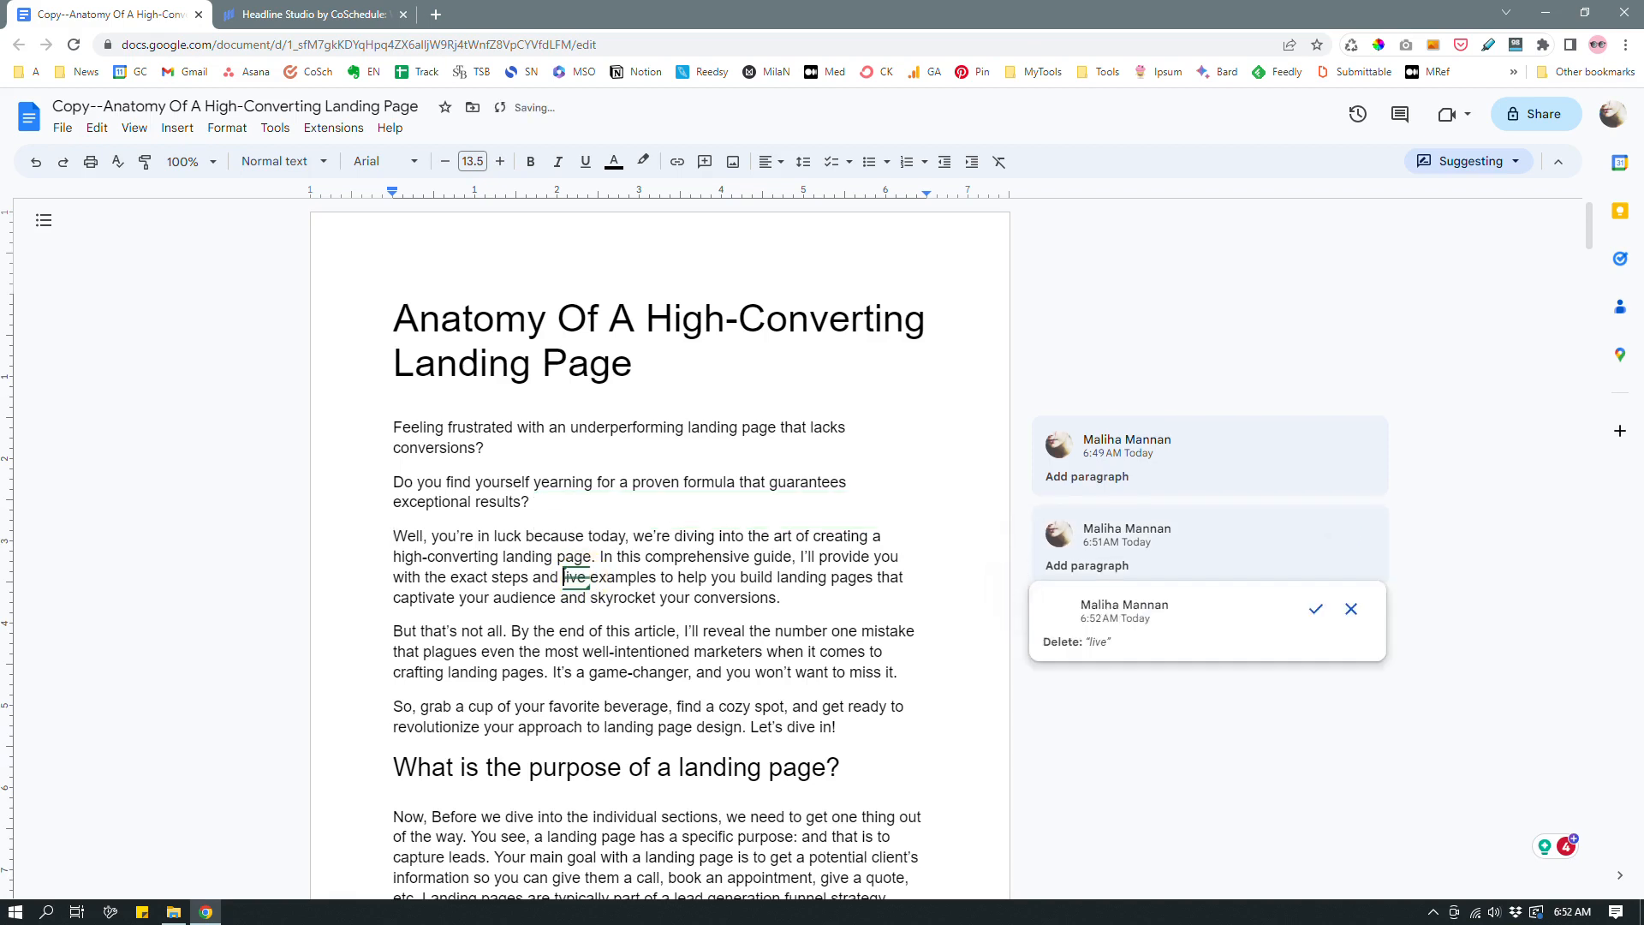
click(806, 599)
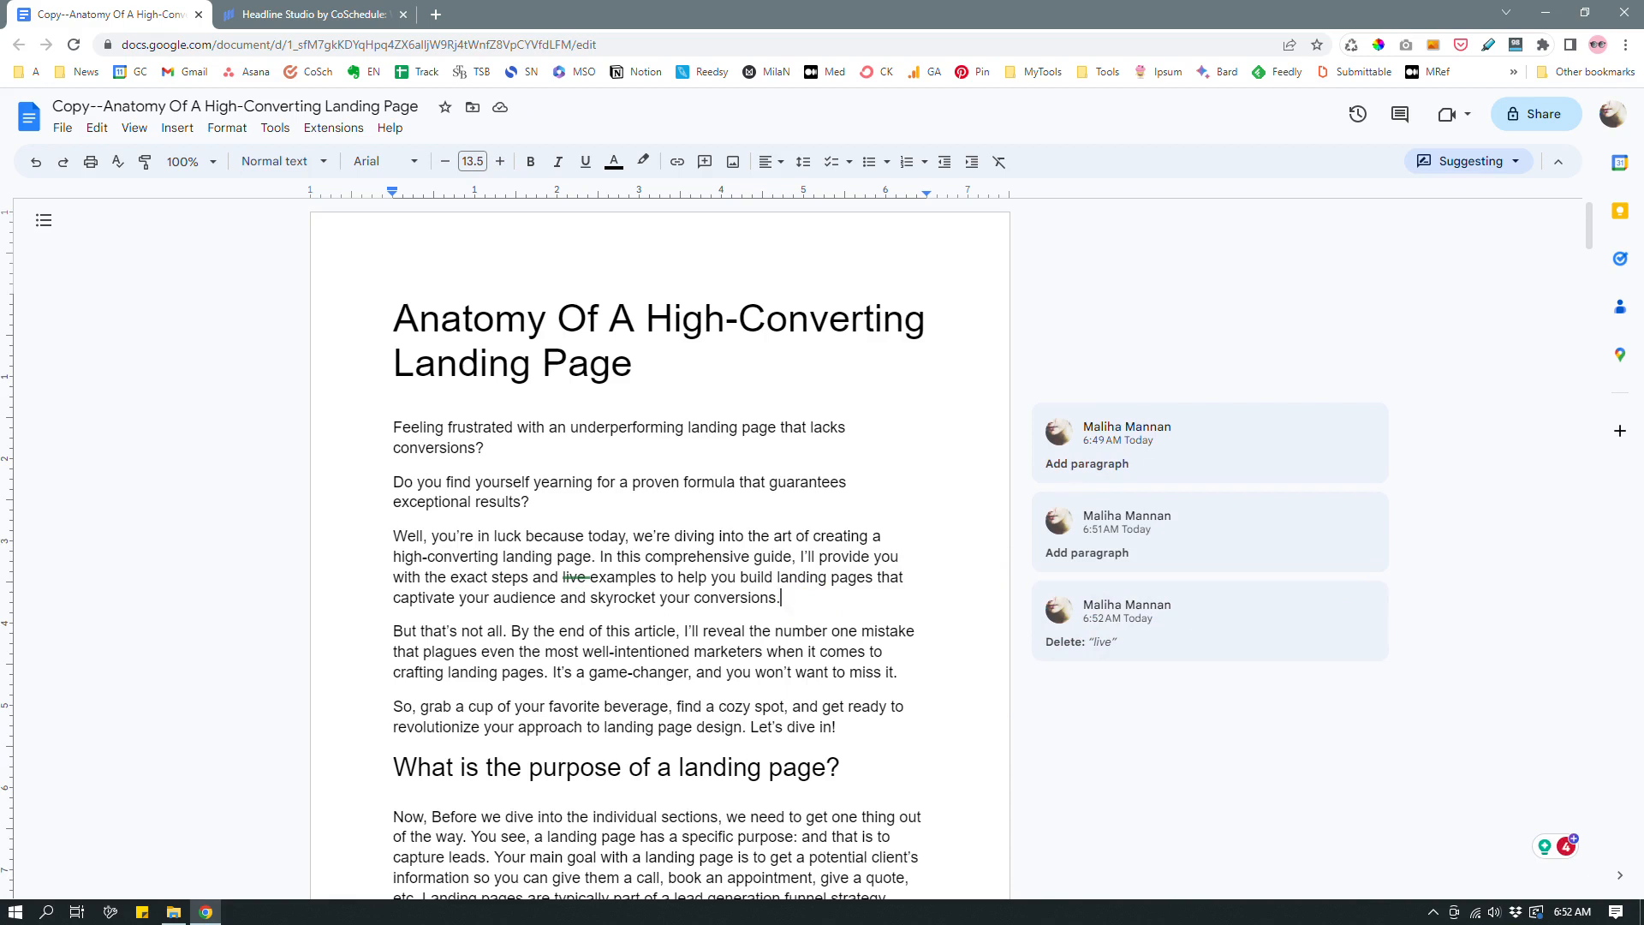
Review the suggested deletion of "live" and the two suggested paragraph breaks alongside the introduction text they affect
click(582, 576)
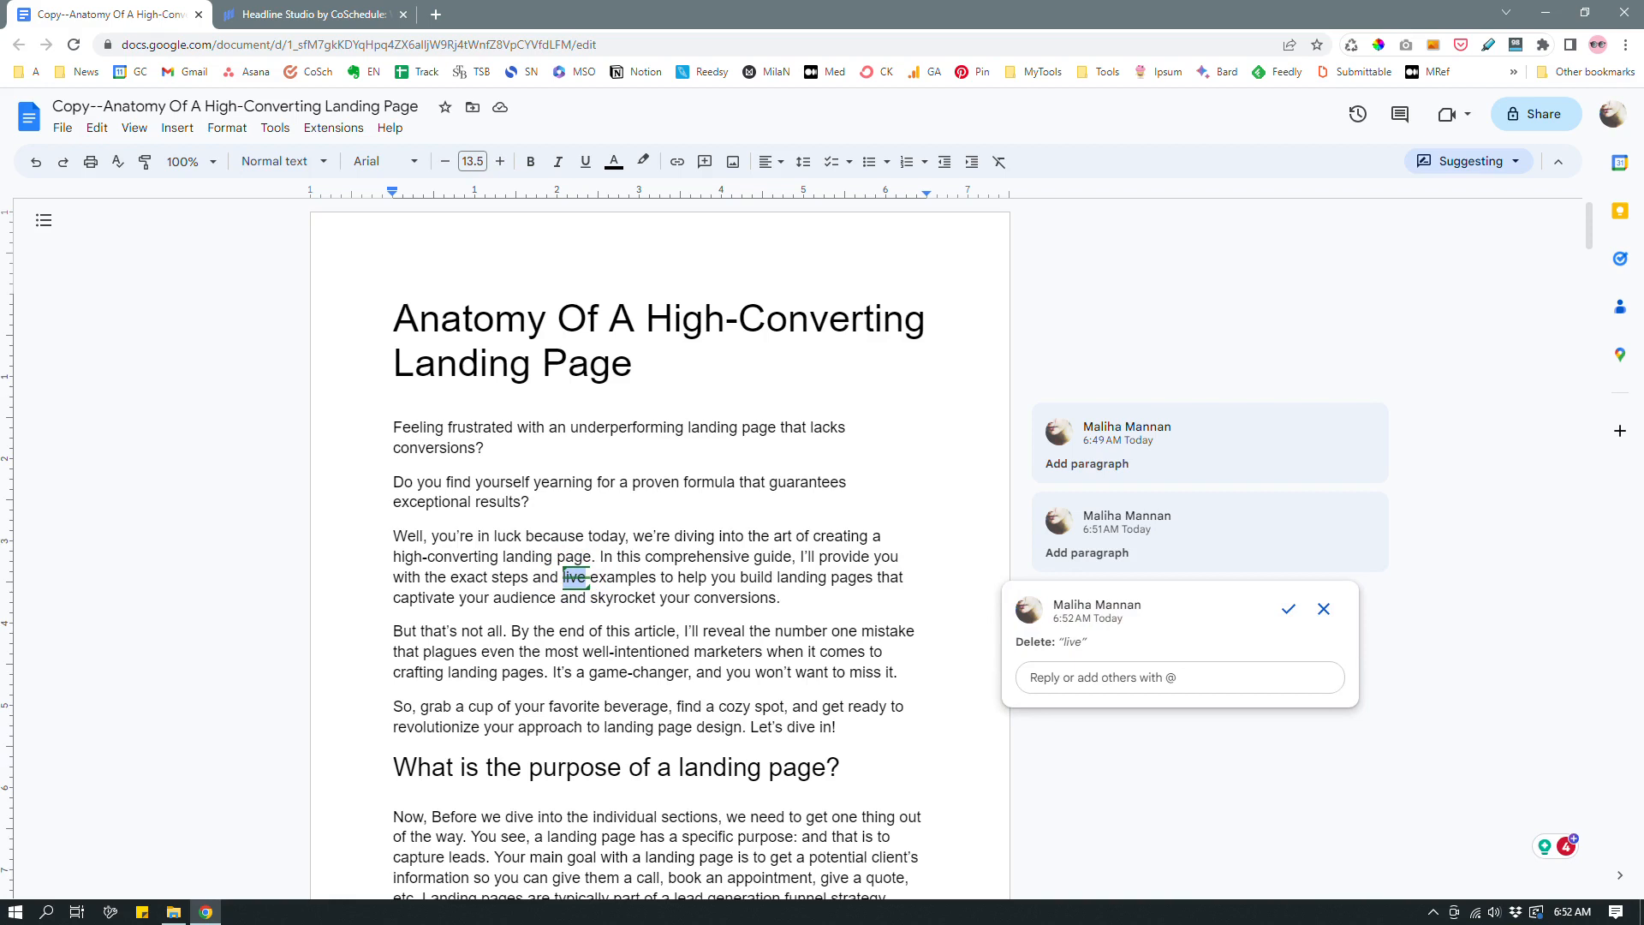
click(796, 598)
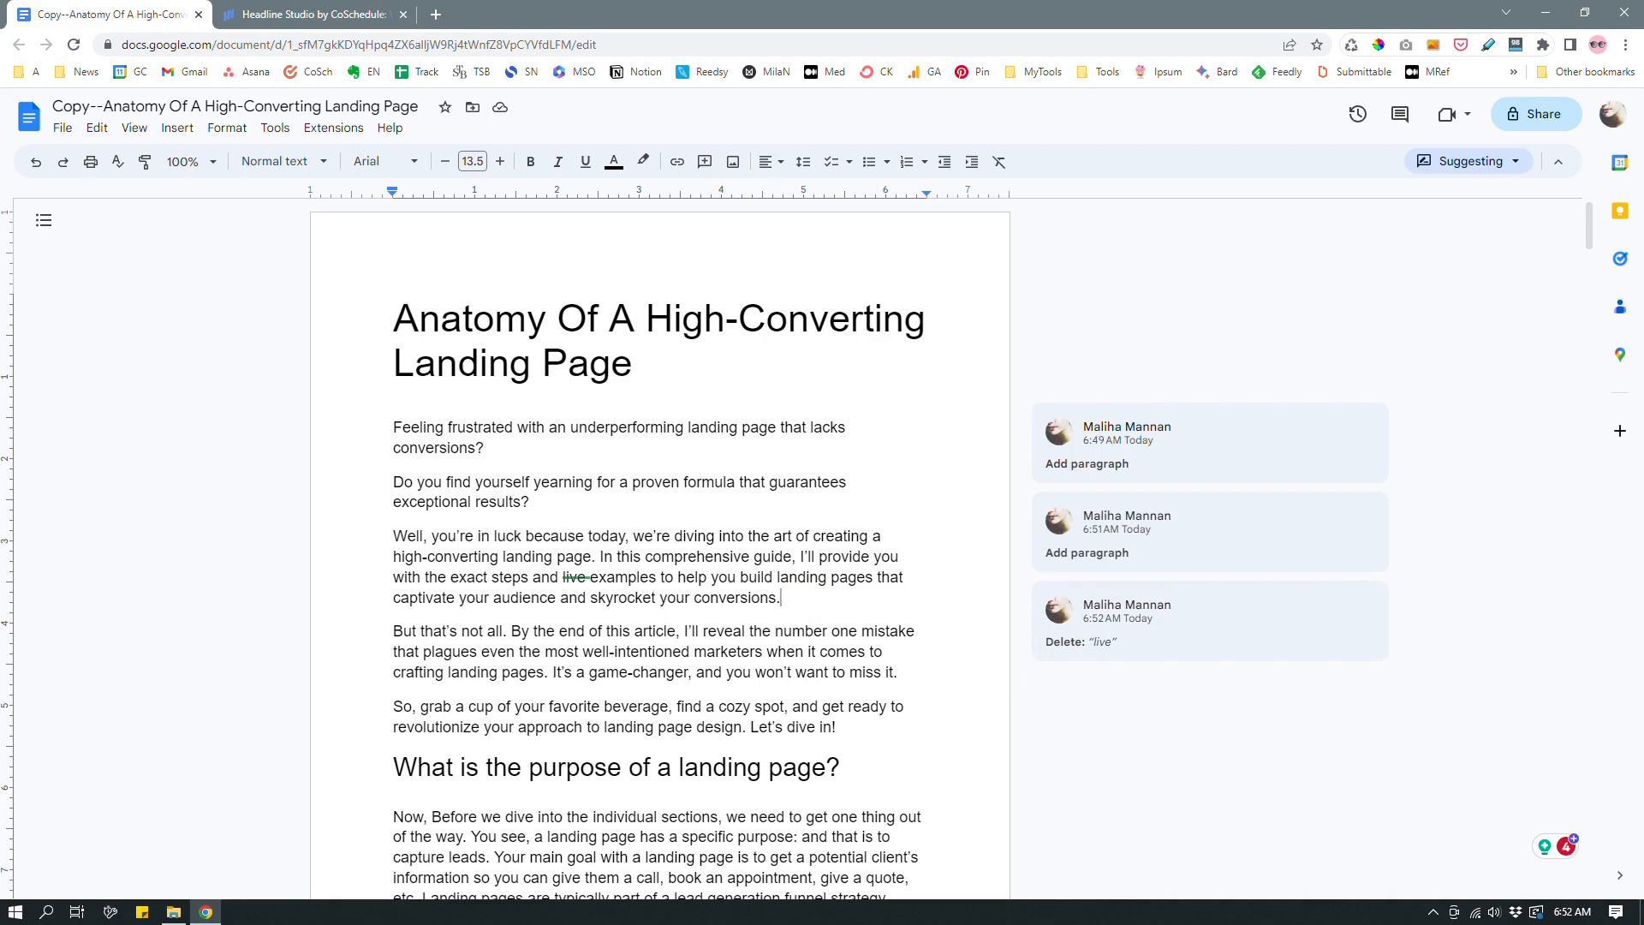
click(572, 577)
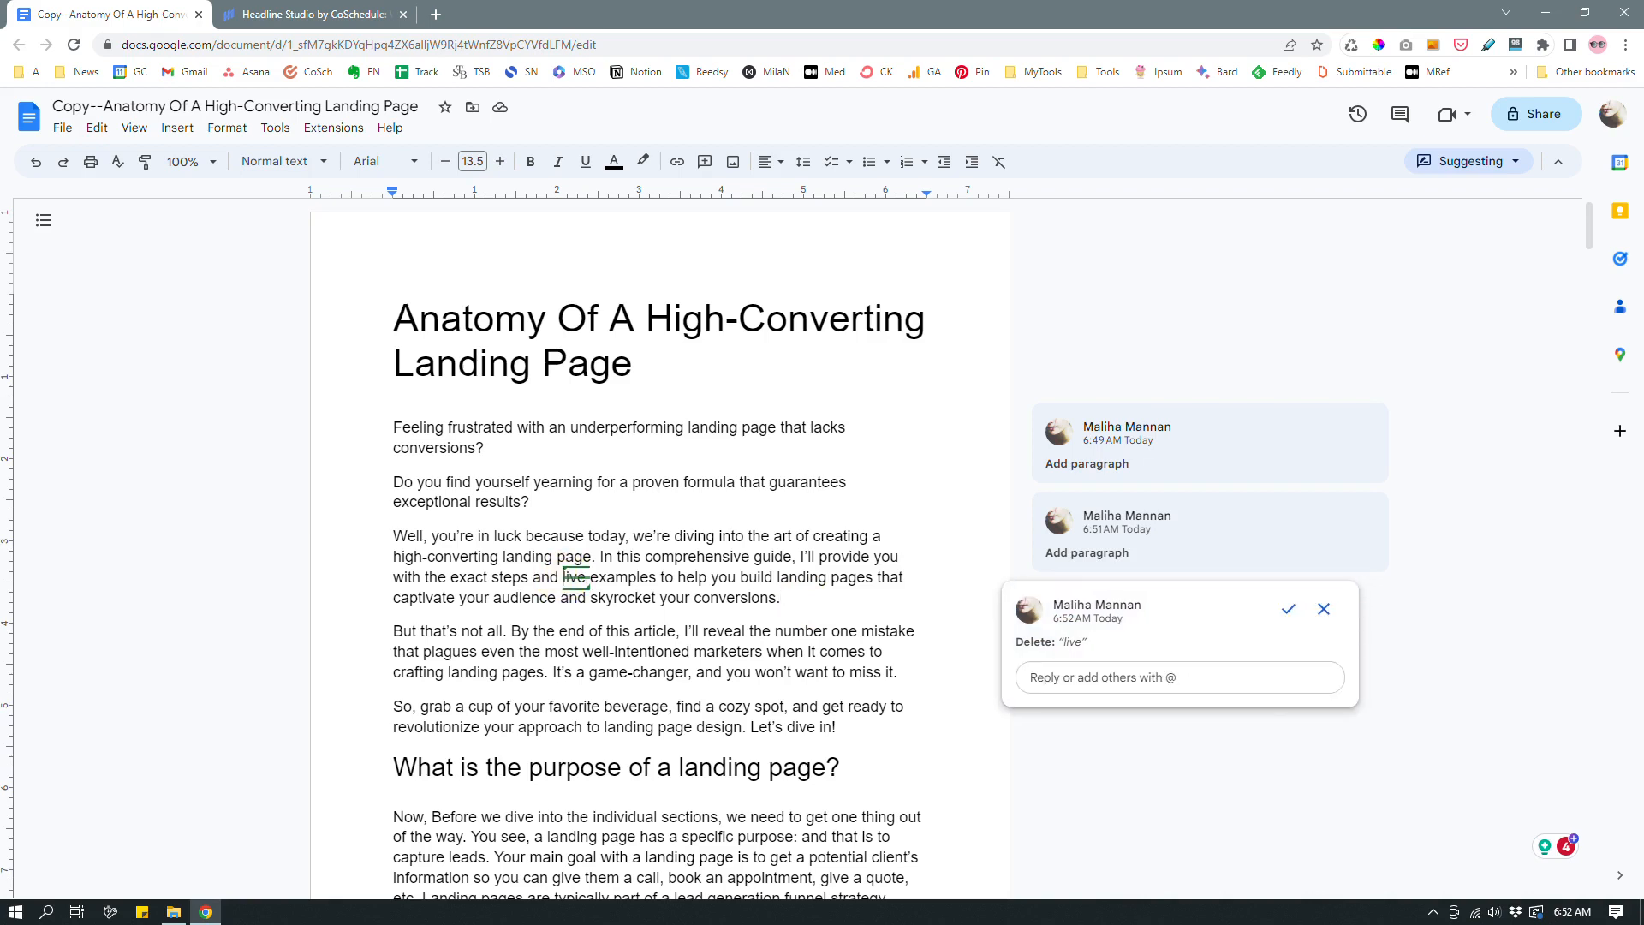
click(795, 599)
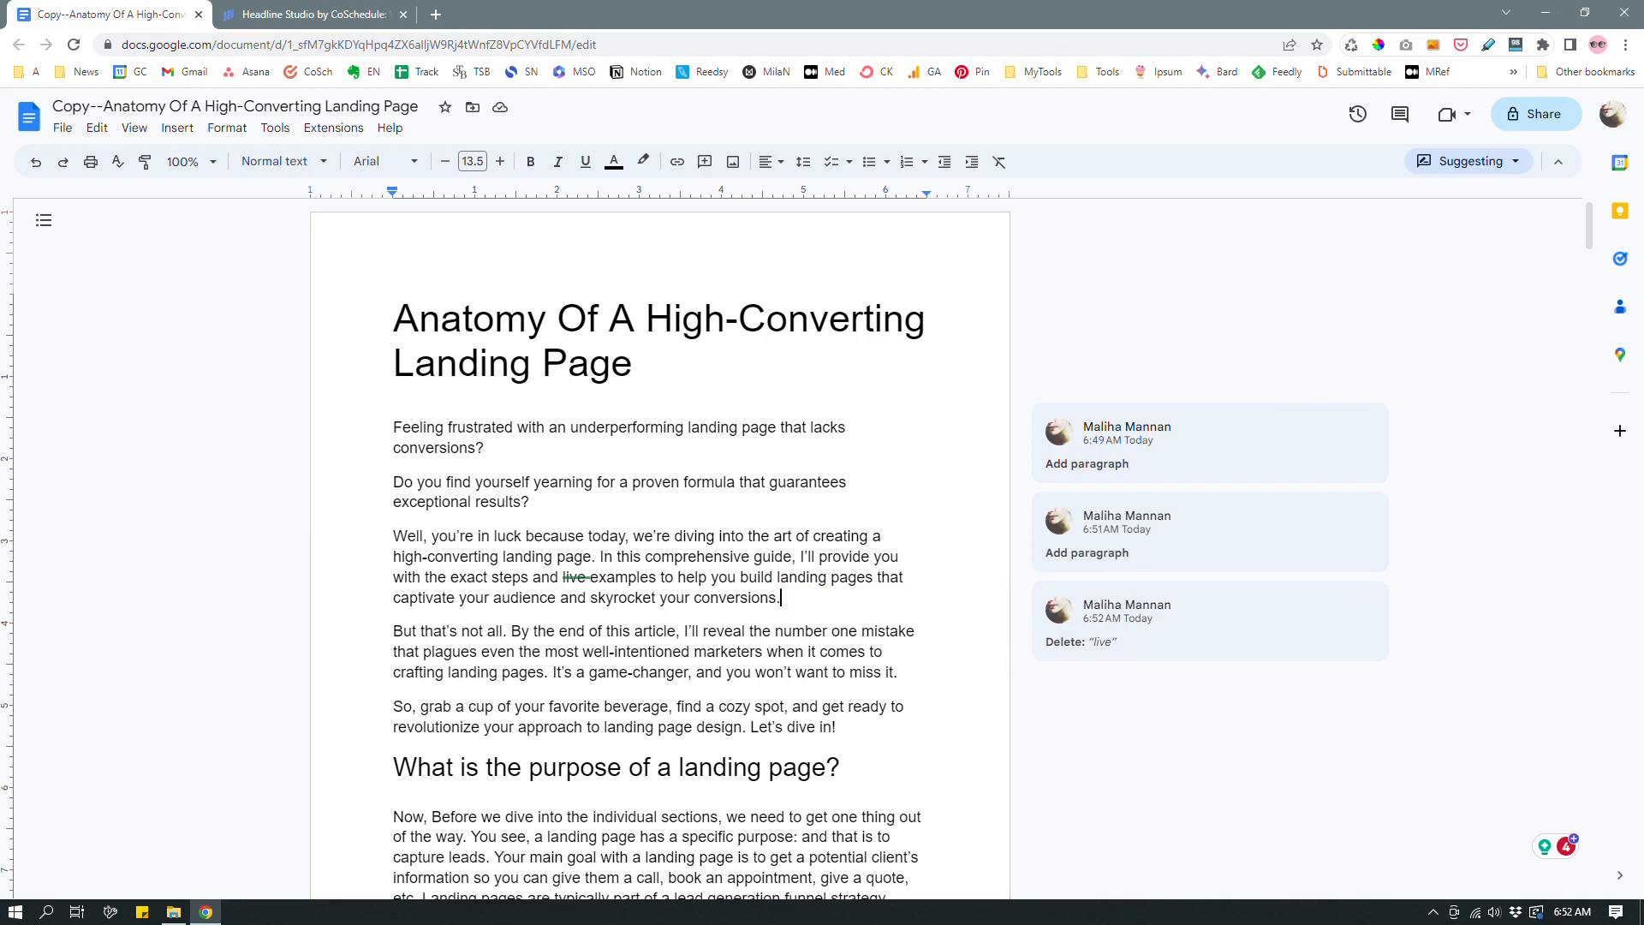
click(492, 448)
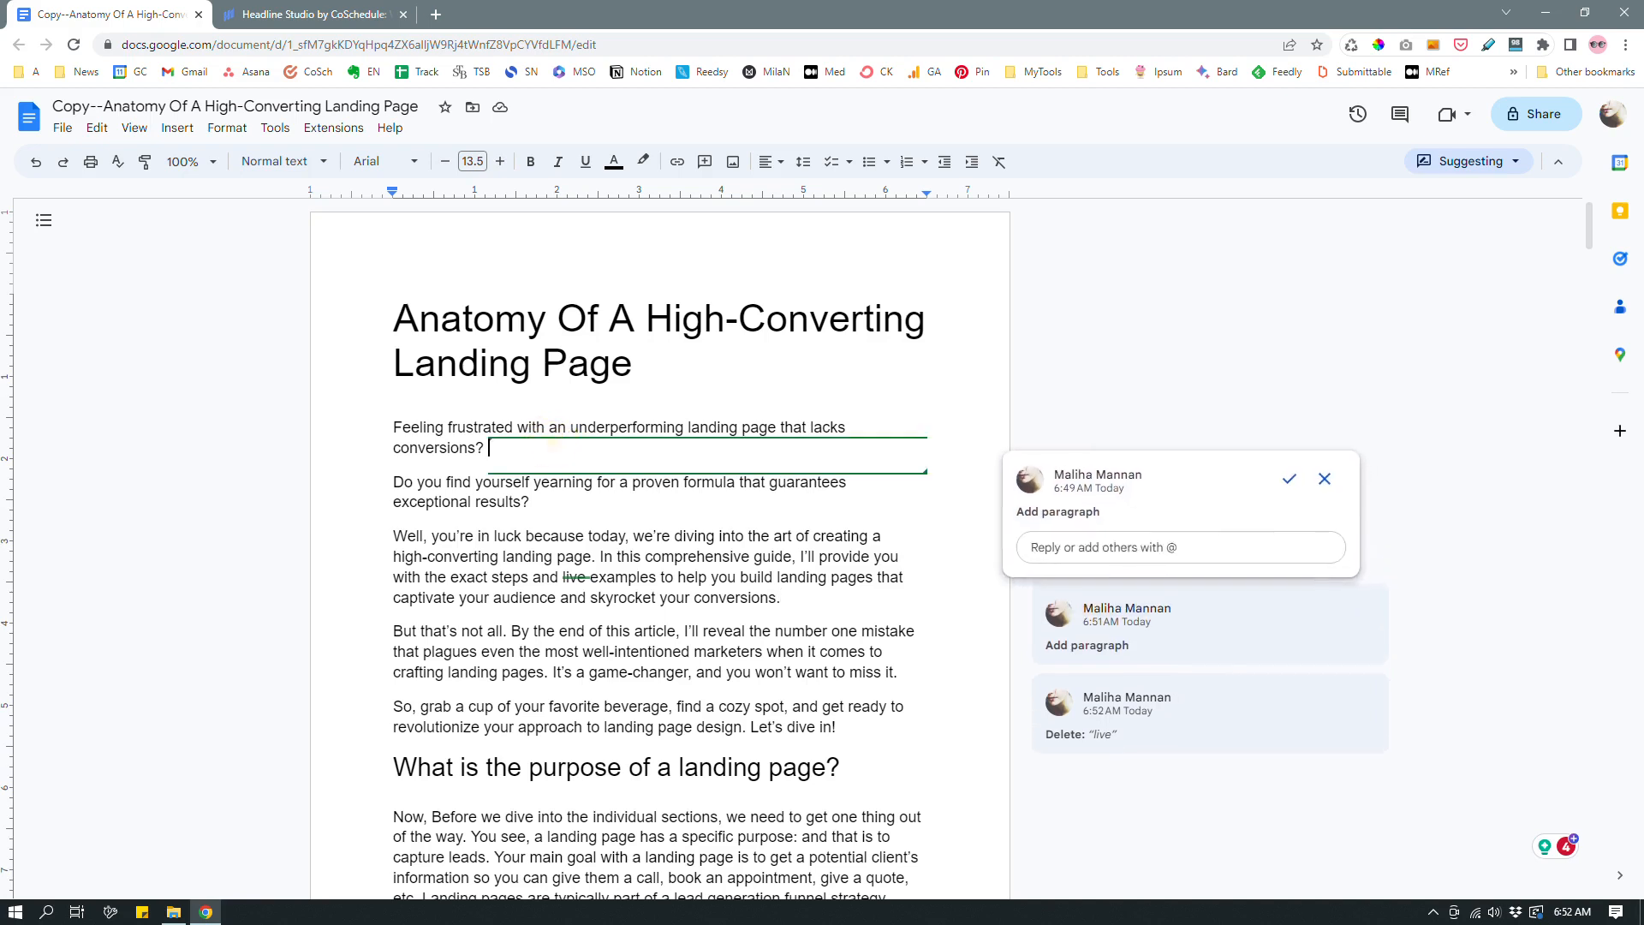
click(534, 502)
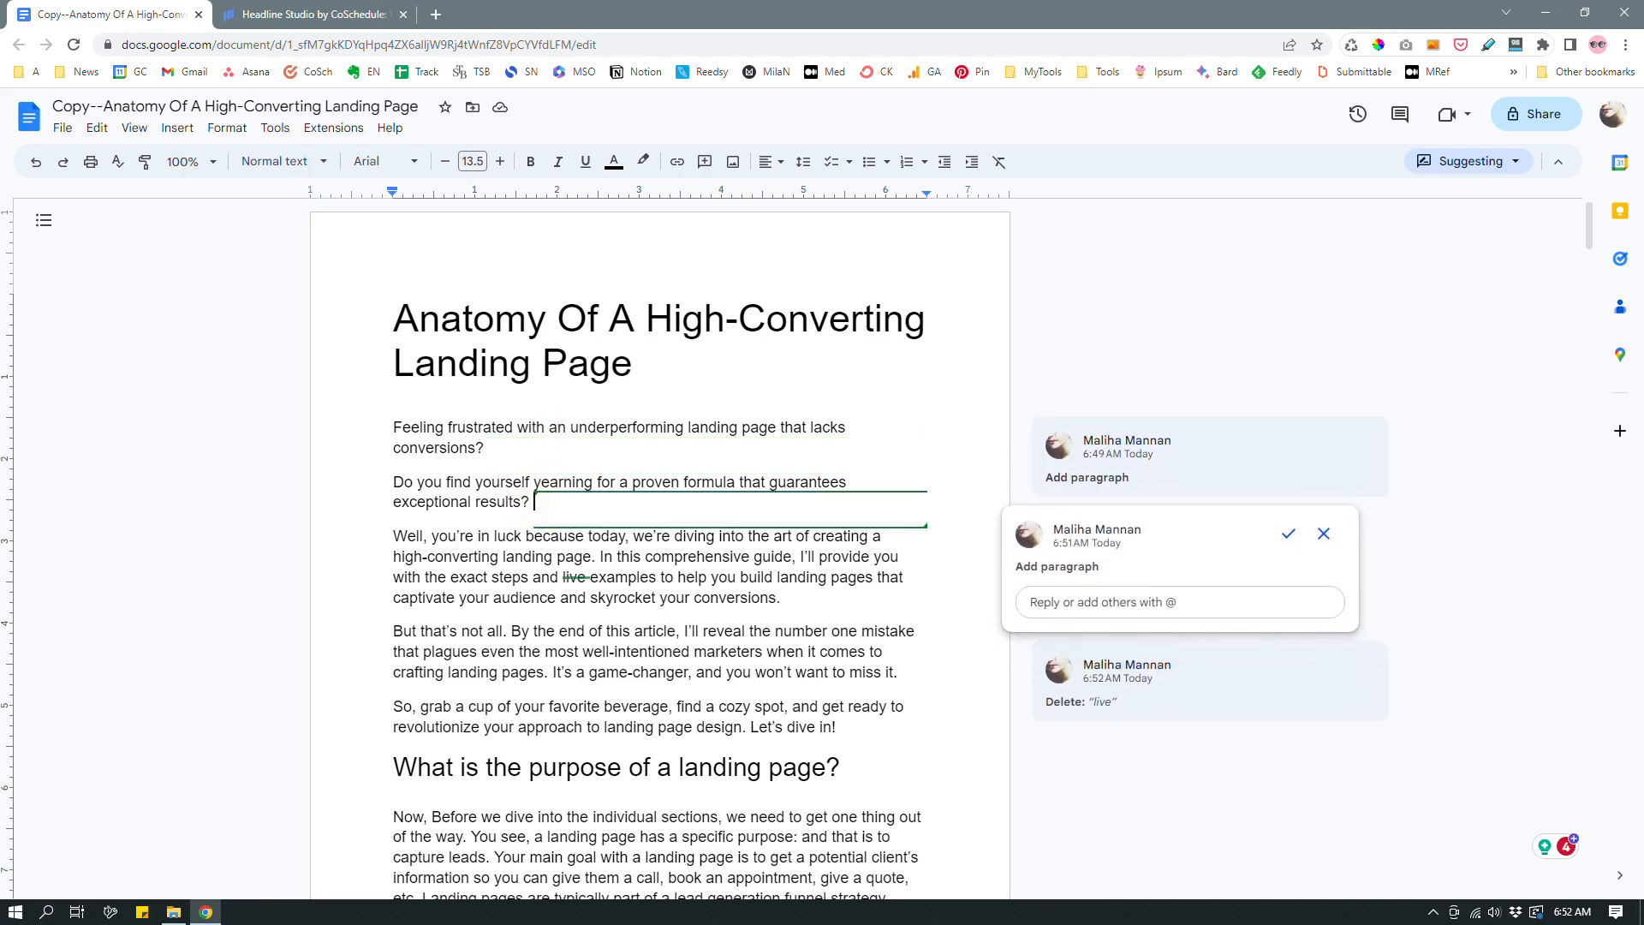
click(802, 599)
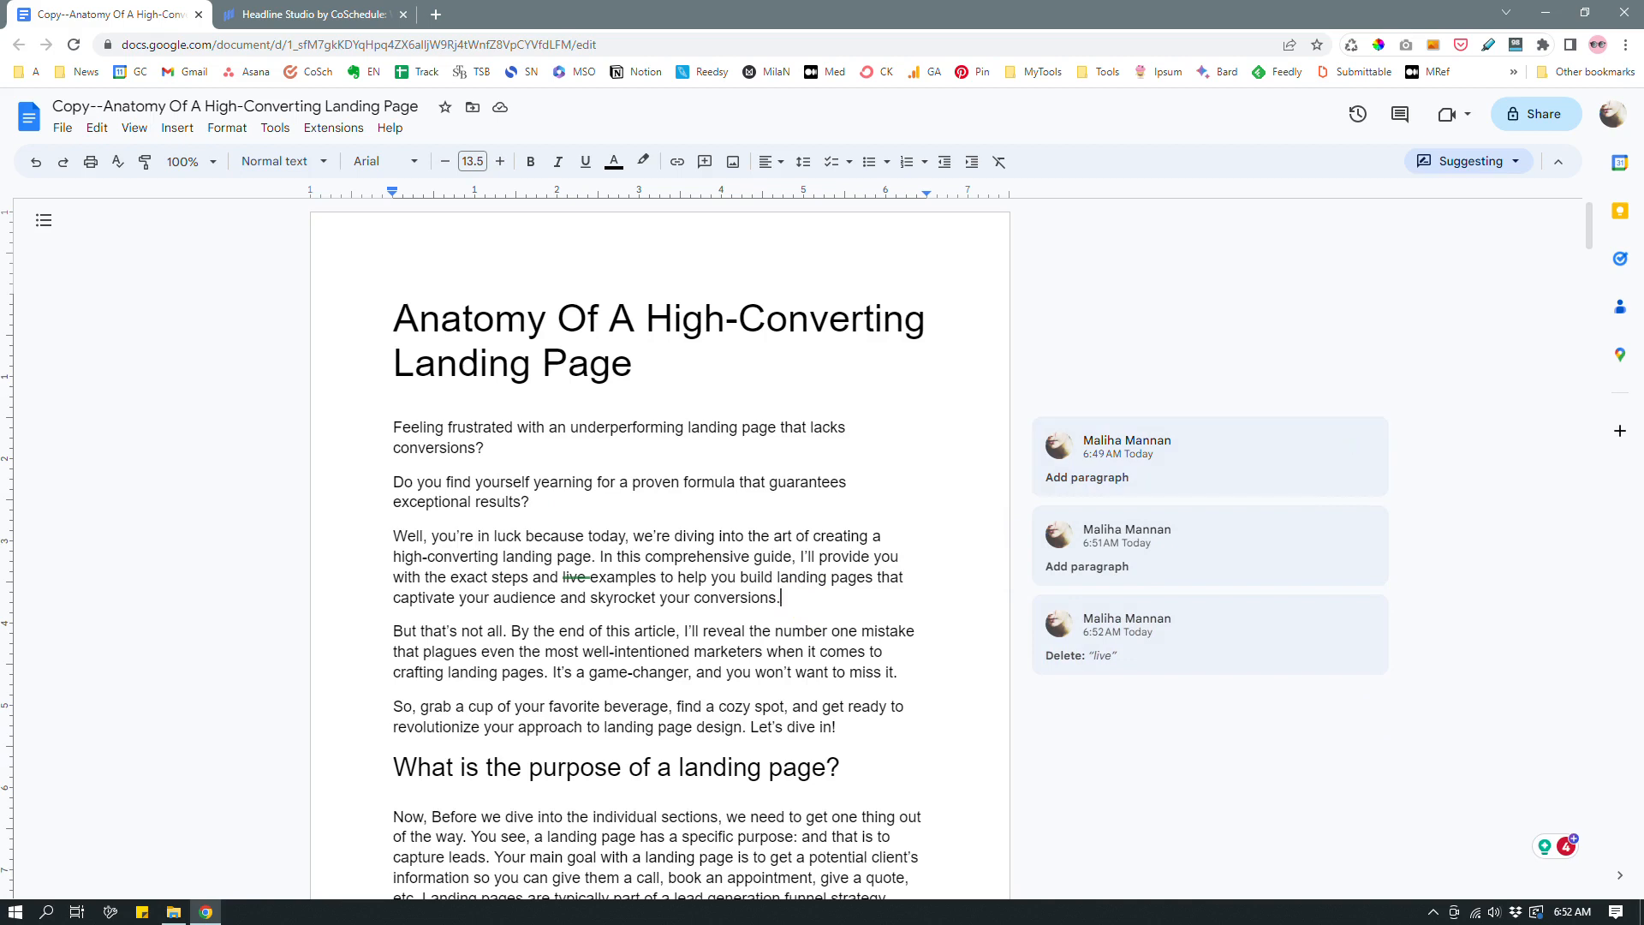
drag(1337, 373, 1200, 745)
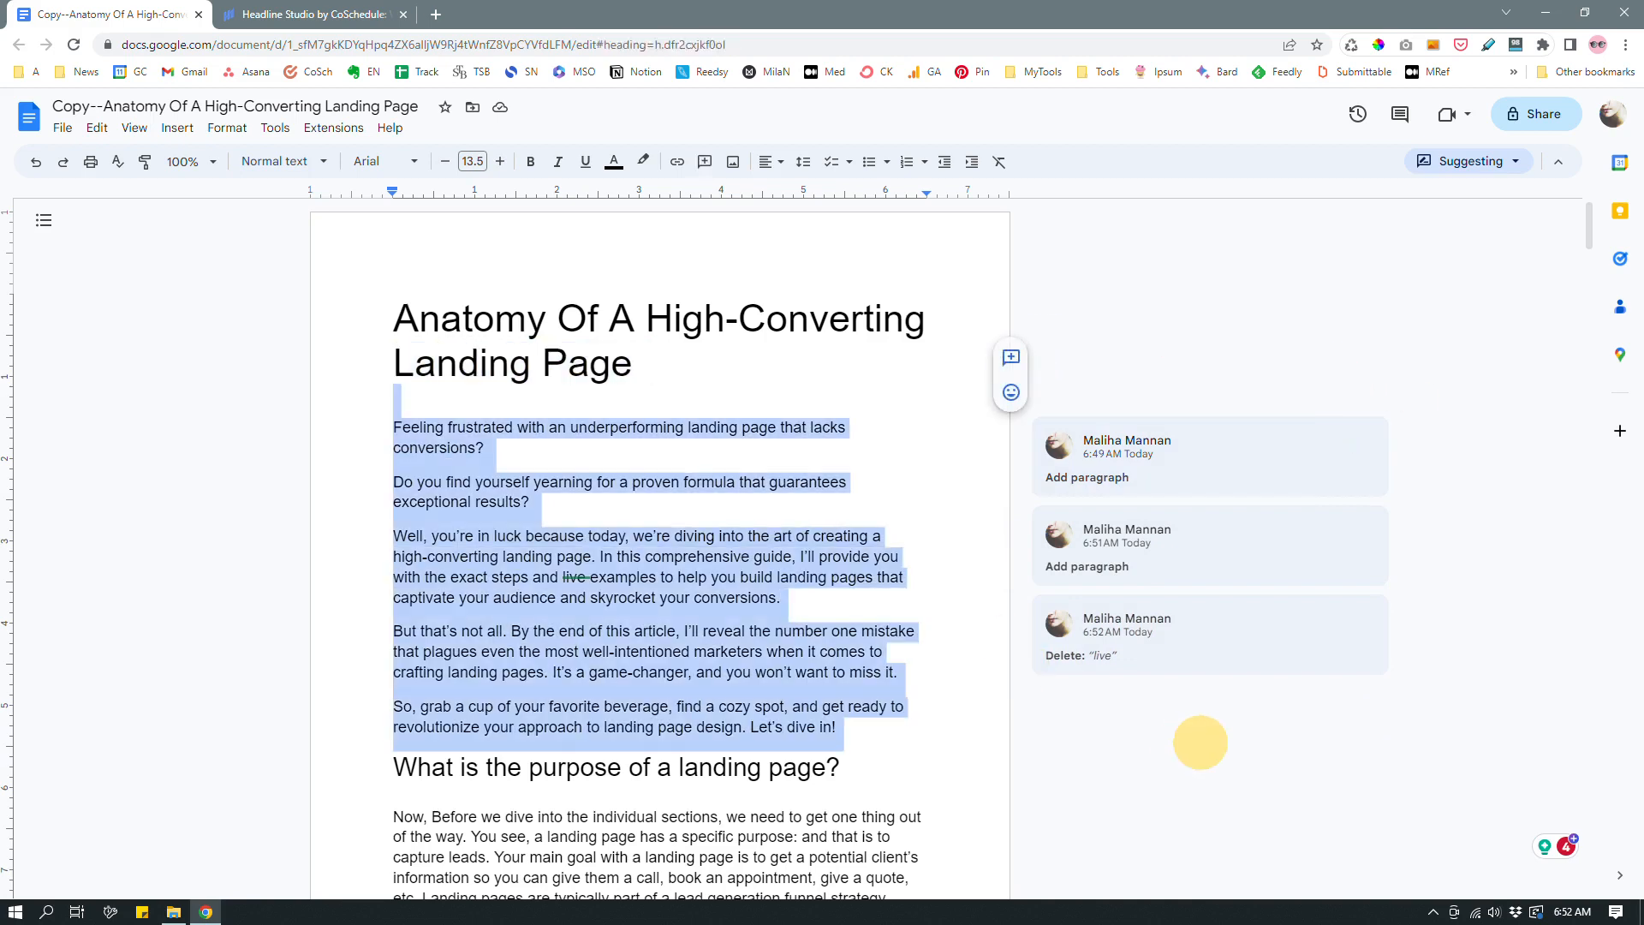
click(1429, 656)
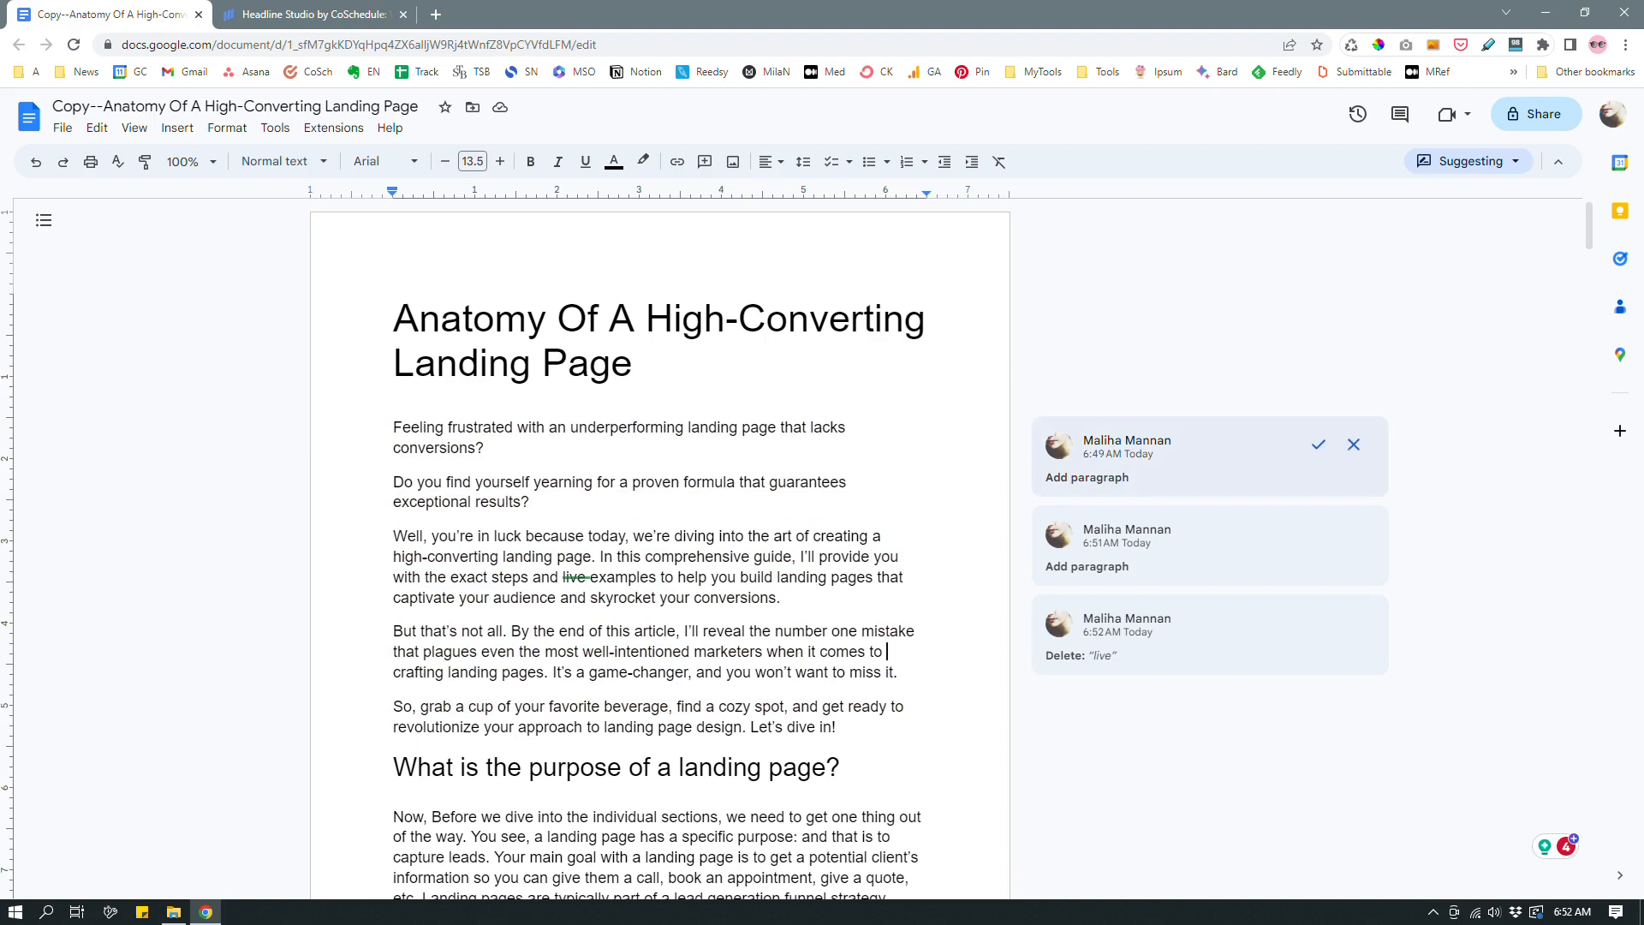
click(1213, 552)
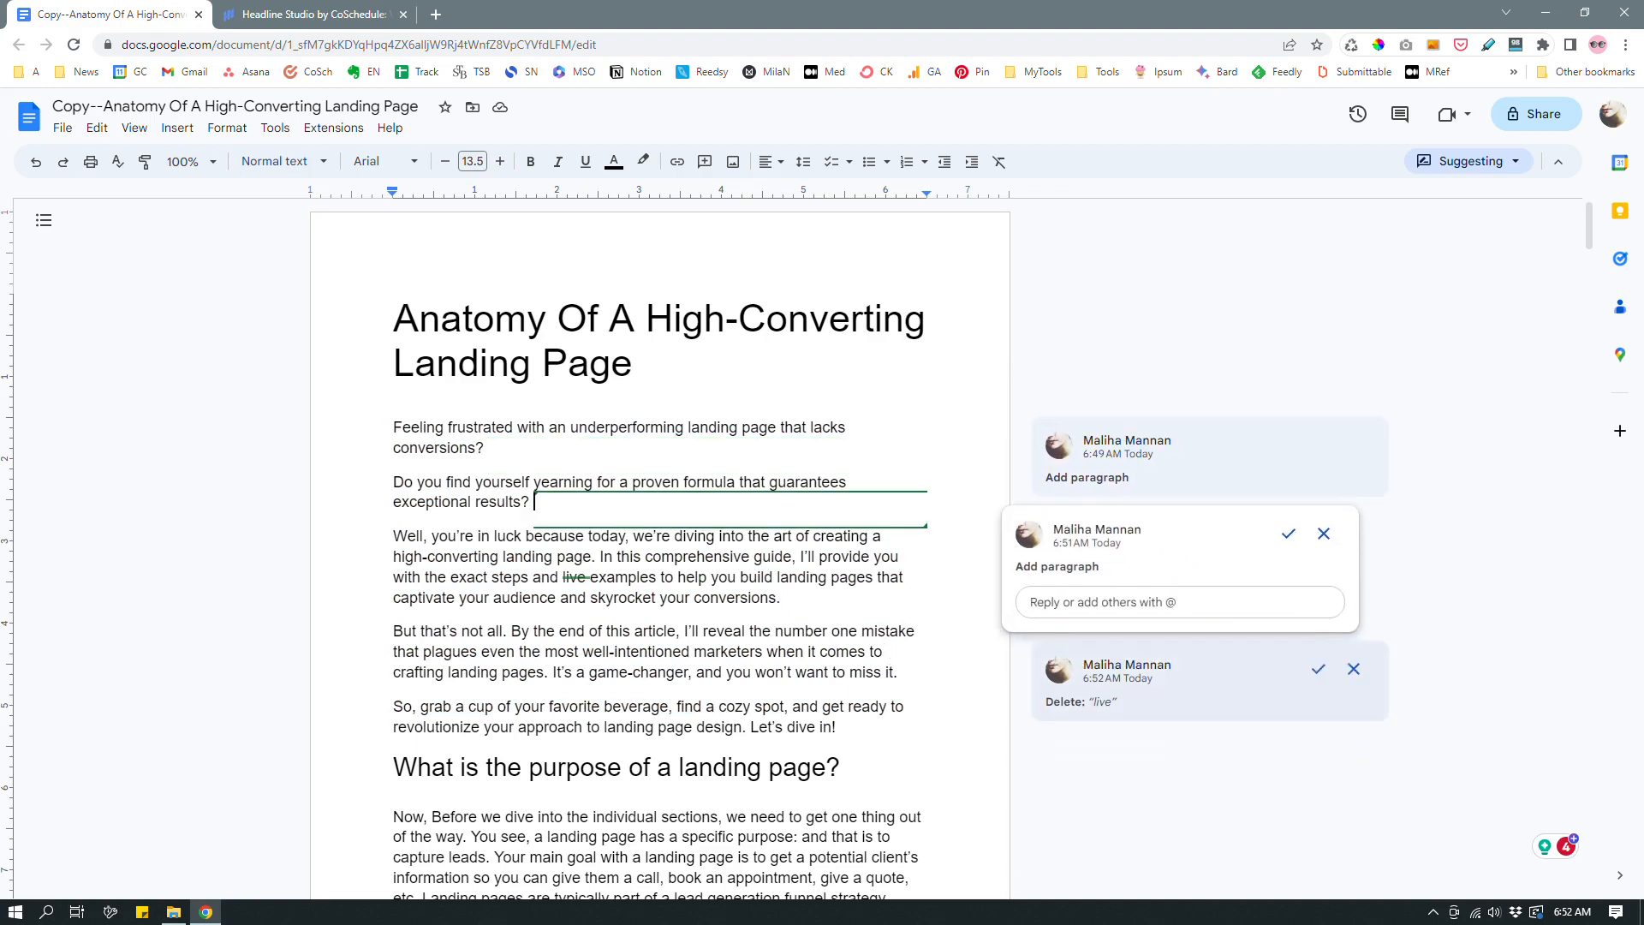
click(1199, 698)
click(1167, 782)
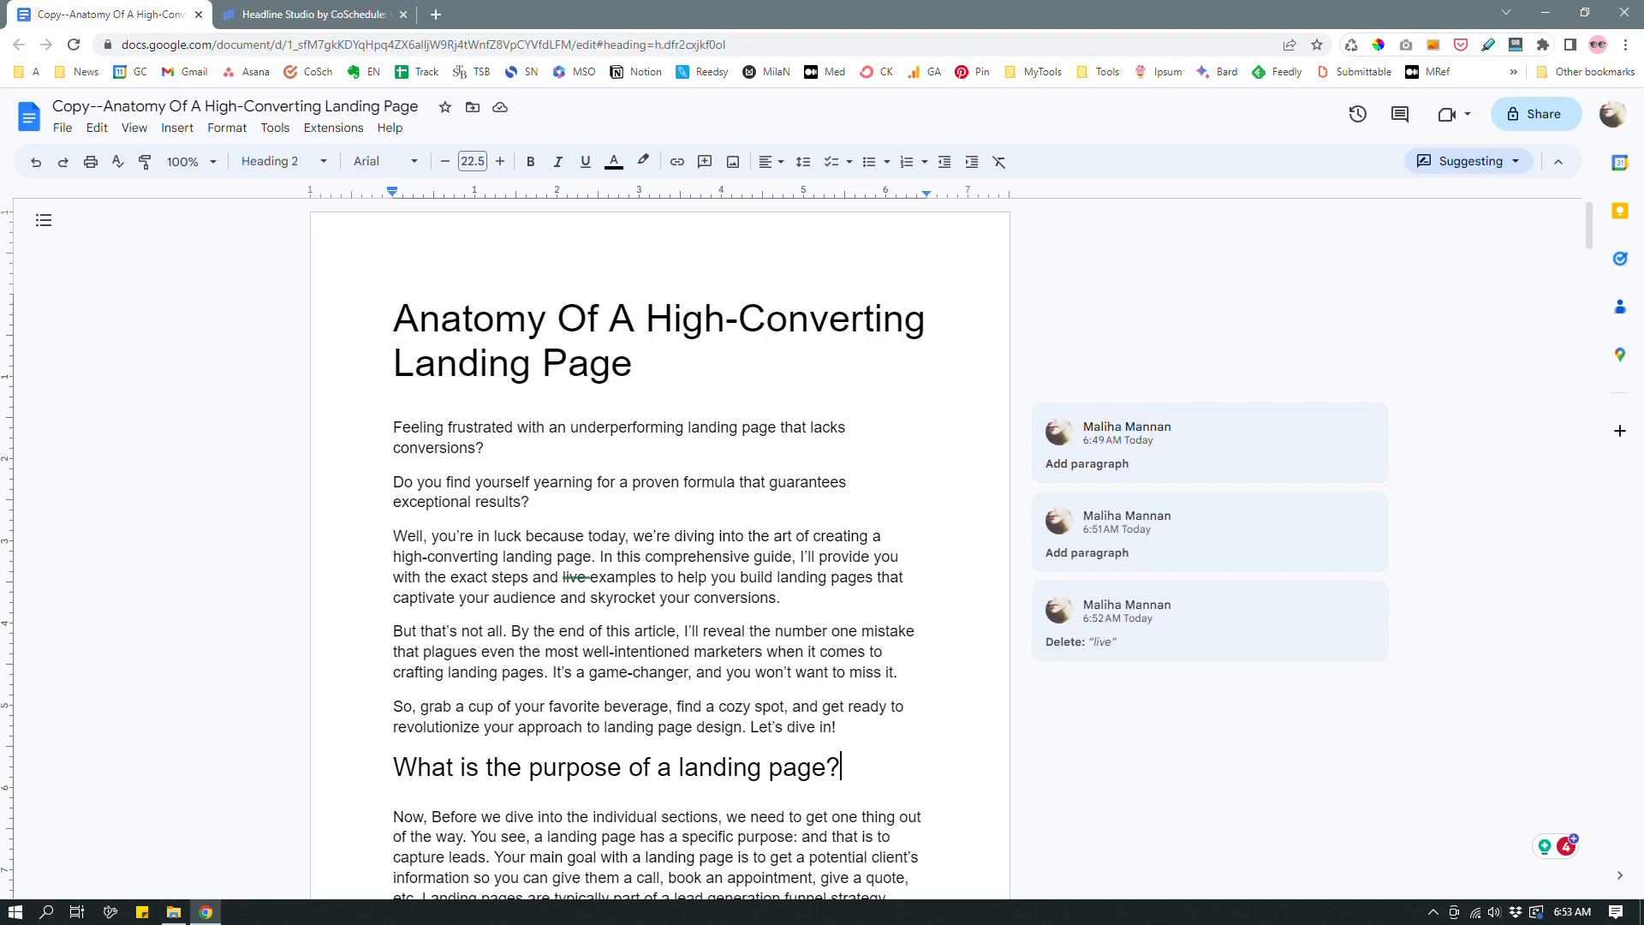
Examine the introduction's closing paragraphs, from "But that's not all" to "Let's dive in!", and how the whole introduction reads
click(856, 727)
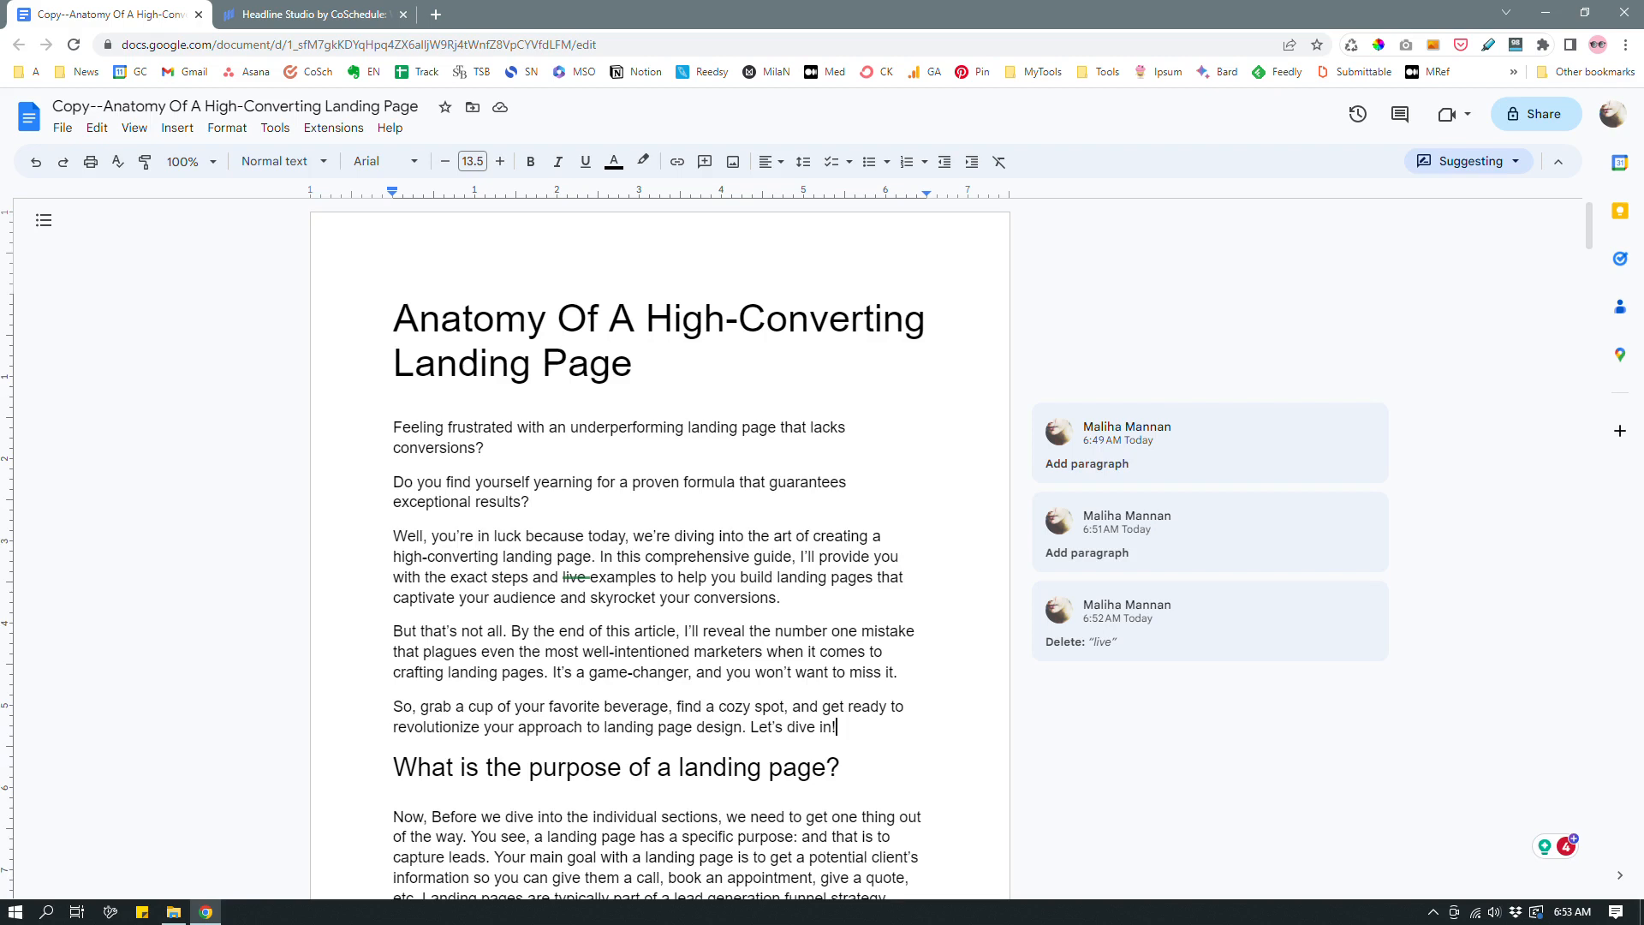
drag(837, 727, 624, 598)
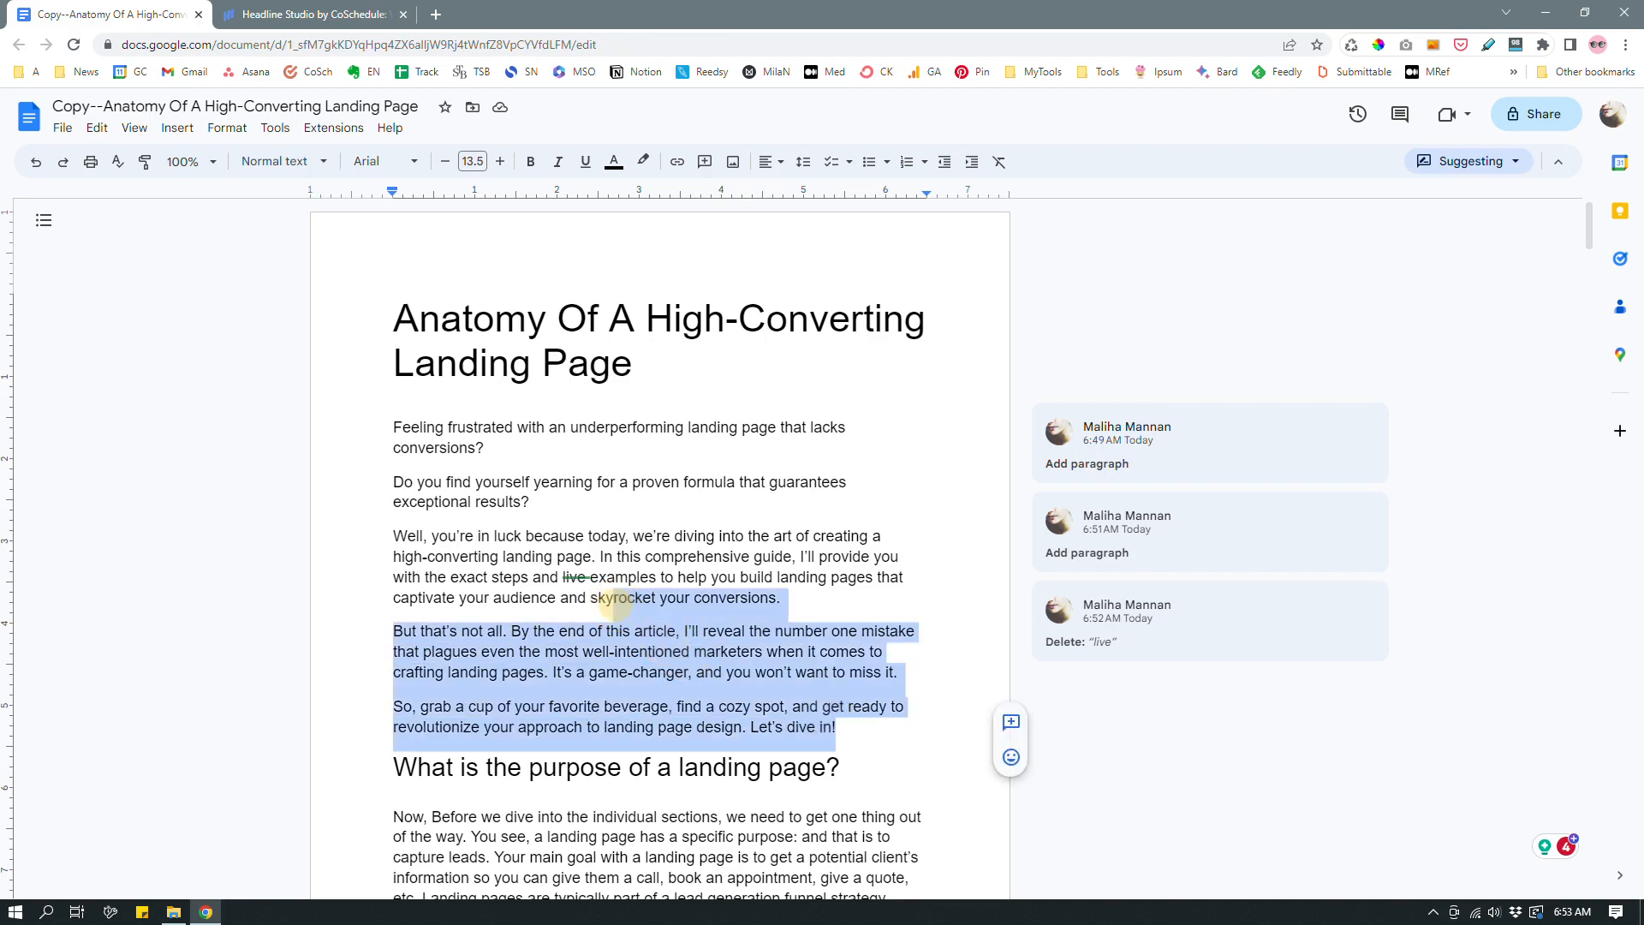
click(869, 732)
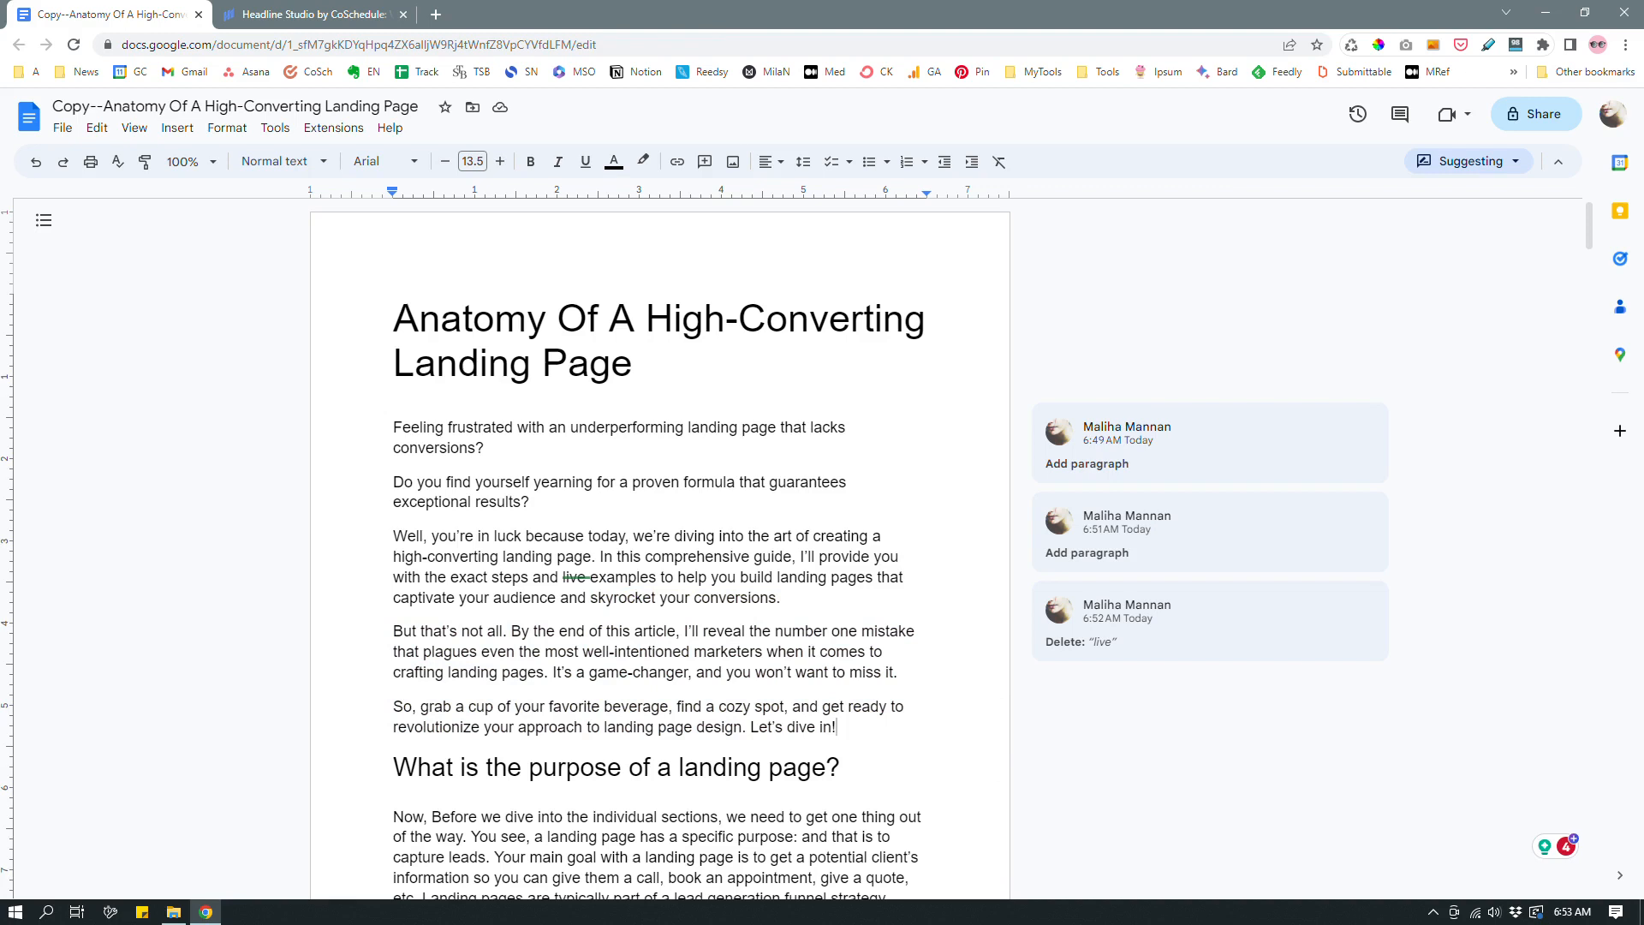
scroll(659, 547, down, 1)
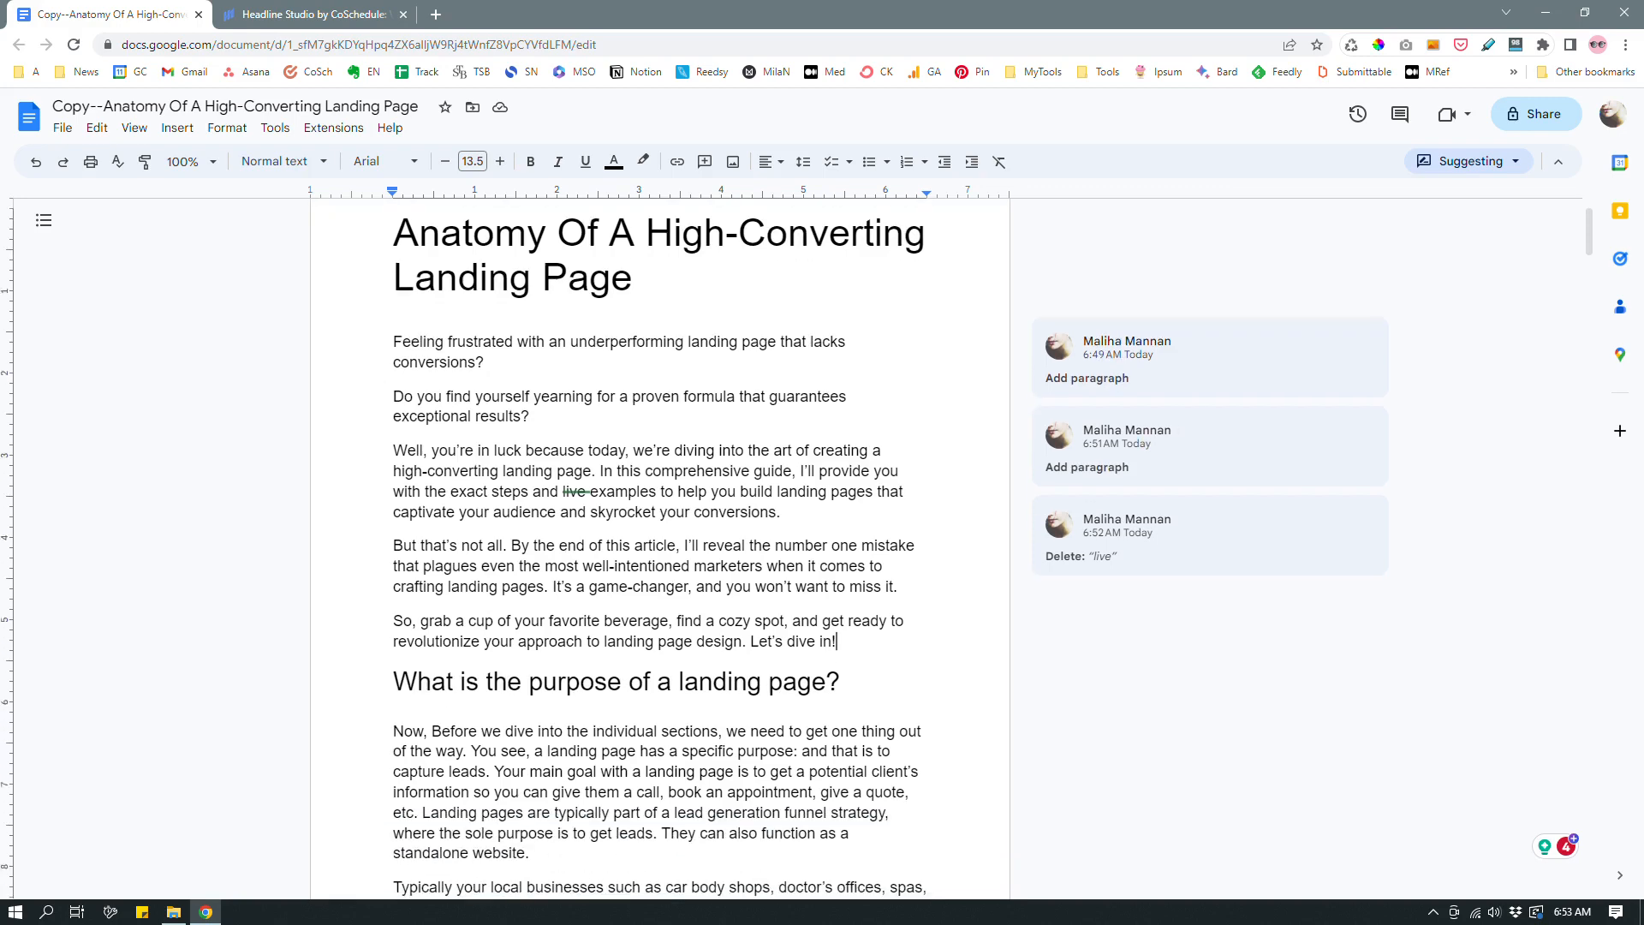
scroll(659, 548, up, 1)
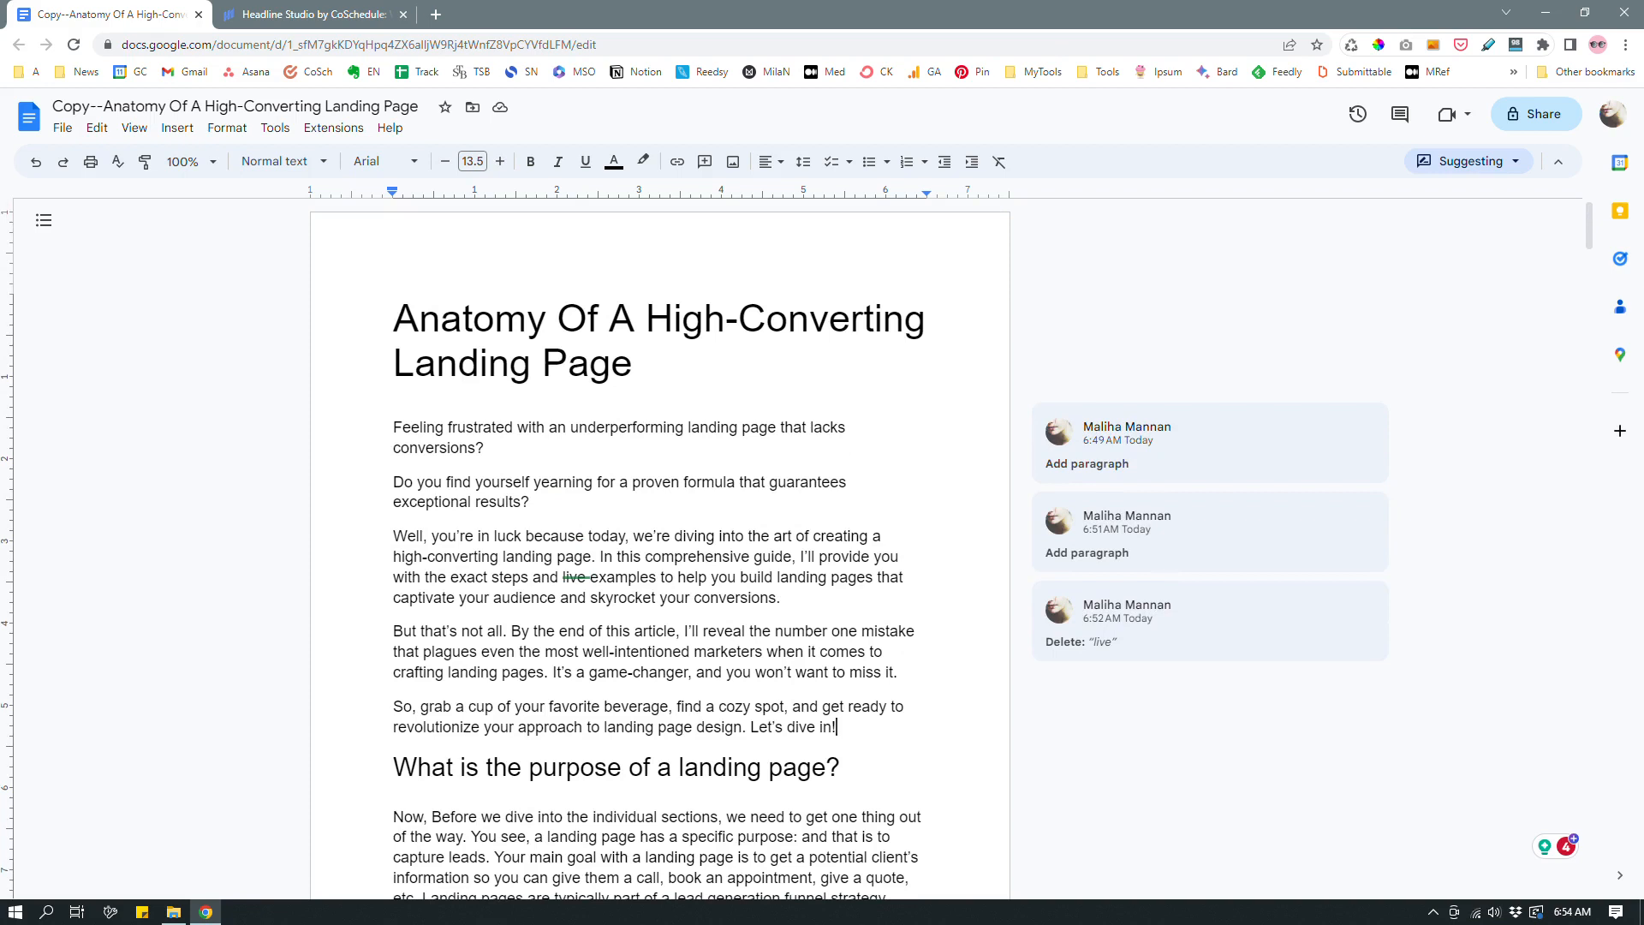
drag(838, 726, 394, 629)
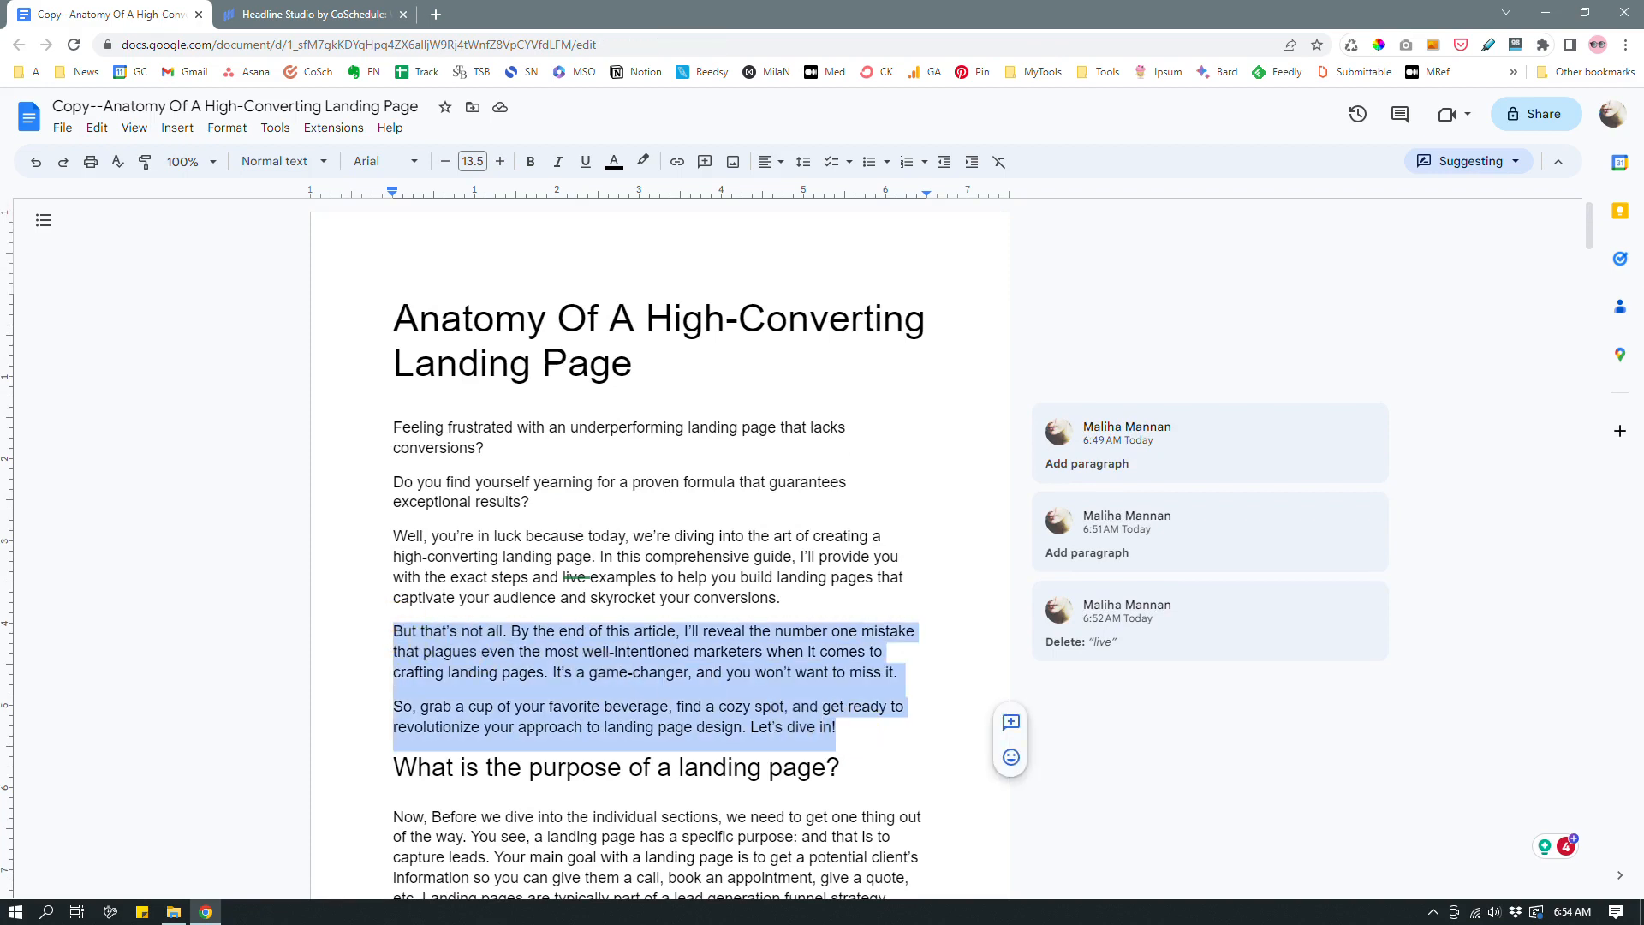
click(903, 731)
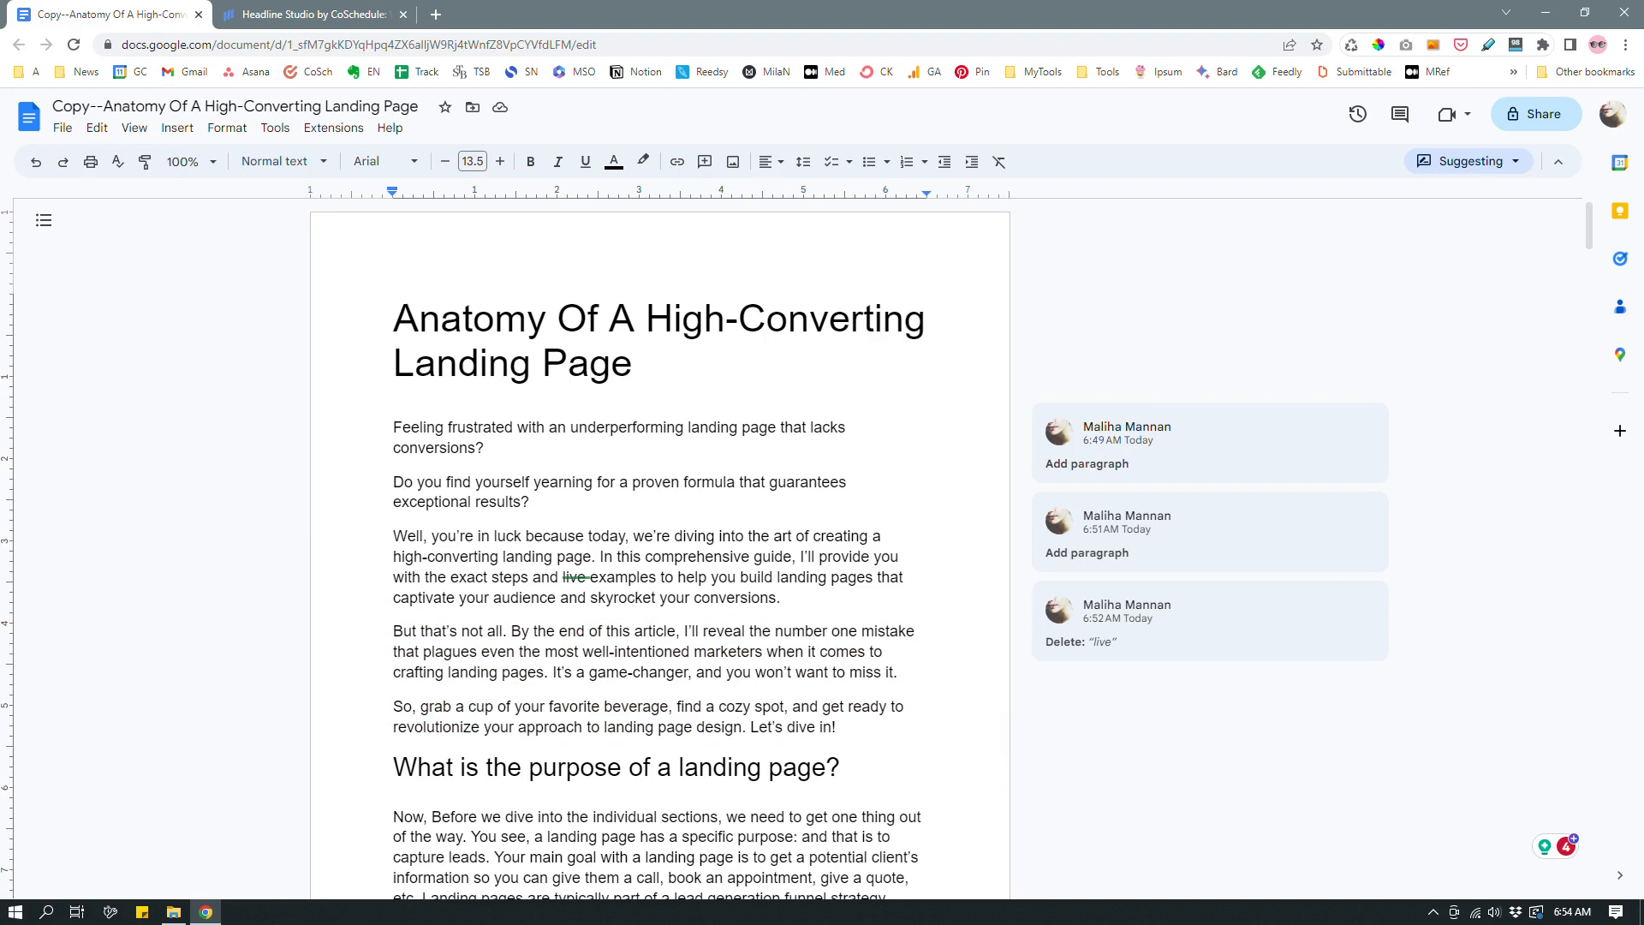
click(904, 673)
click(872, 726)
drag(837, 726, 390, 420)
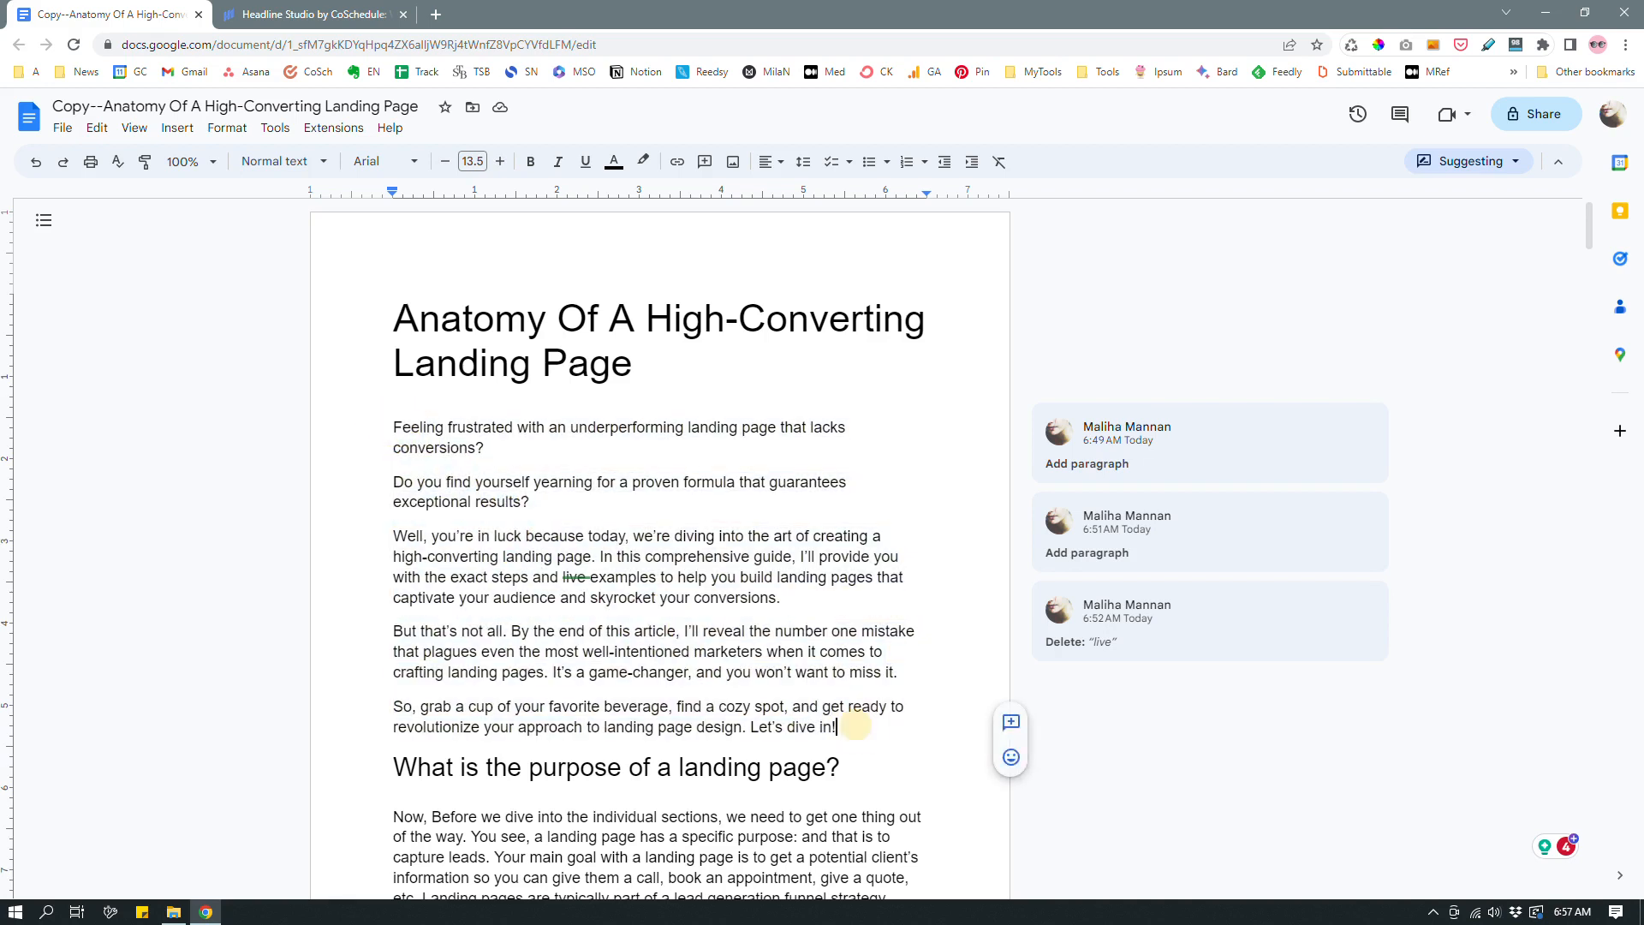
Suggest an empty paragraph after "Let's dive in!" at the end of the introduction and start a reply on that suggestion
click(851, 729)
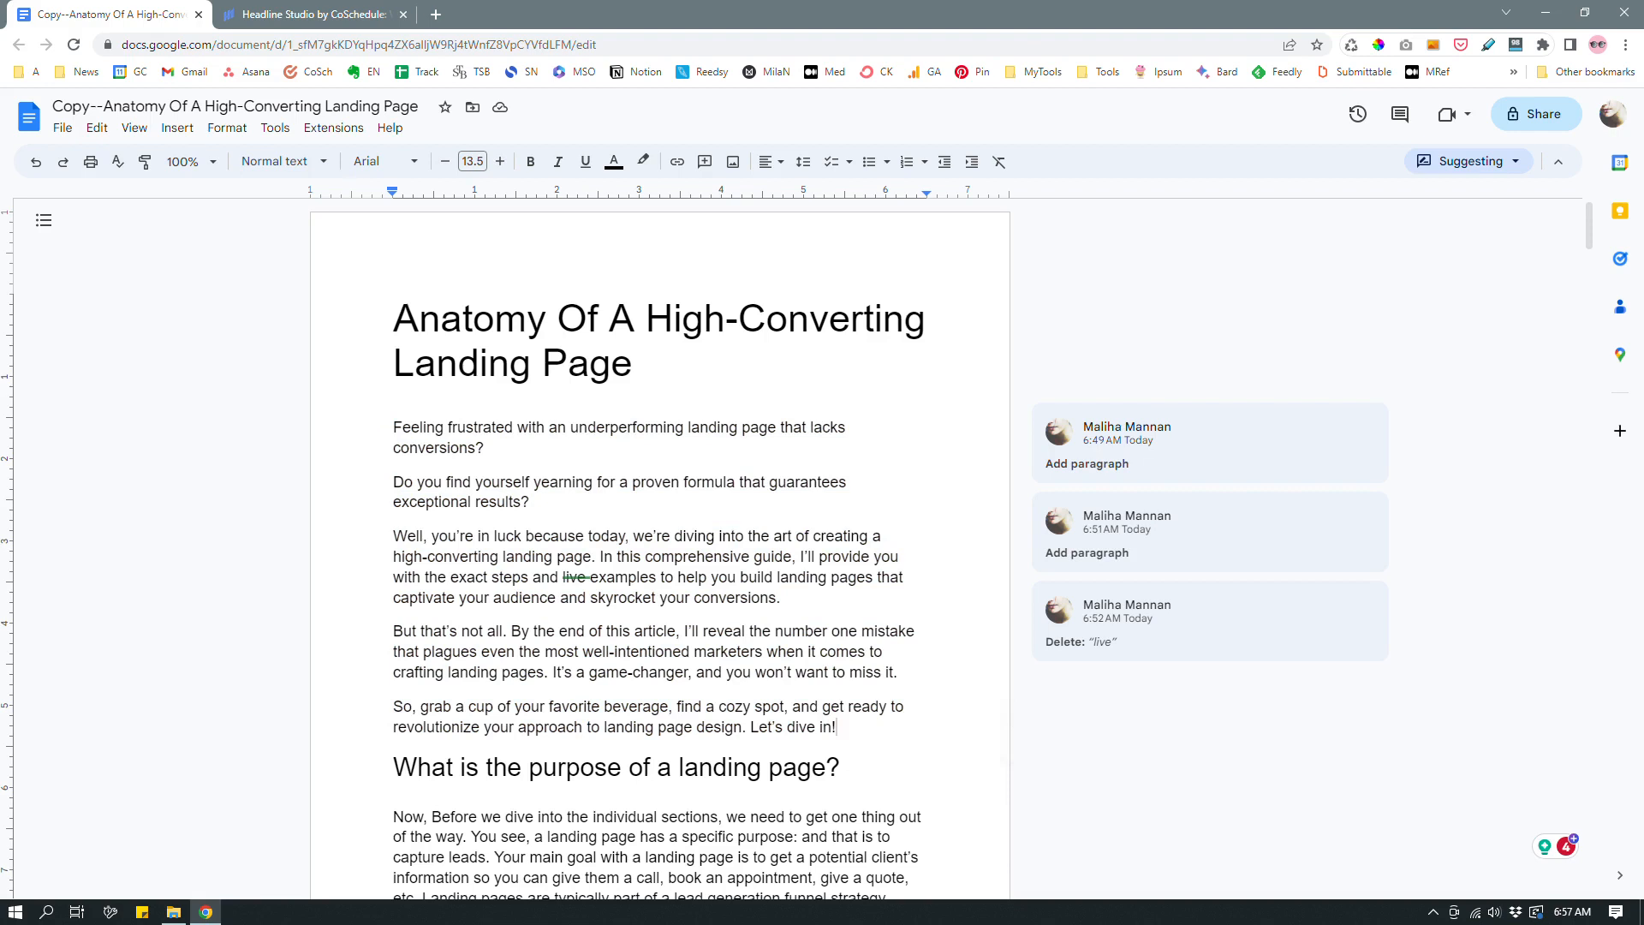
key(Return)
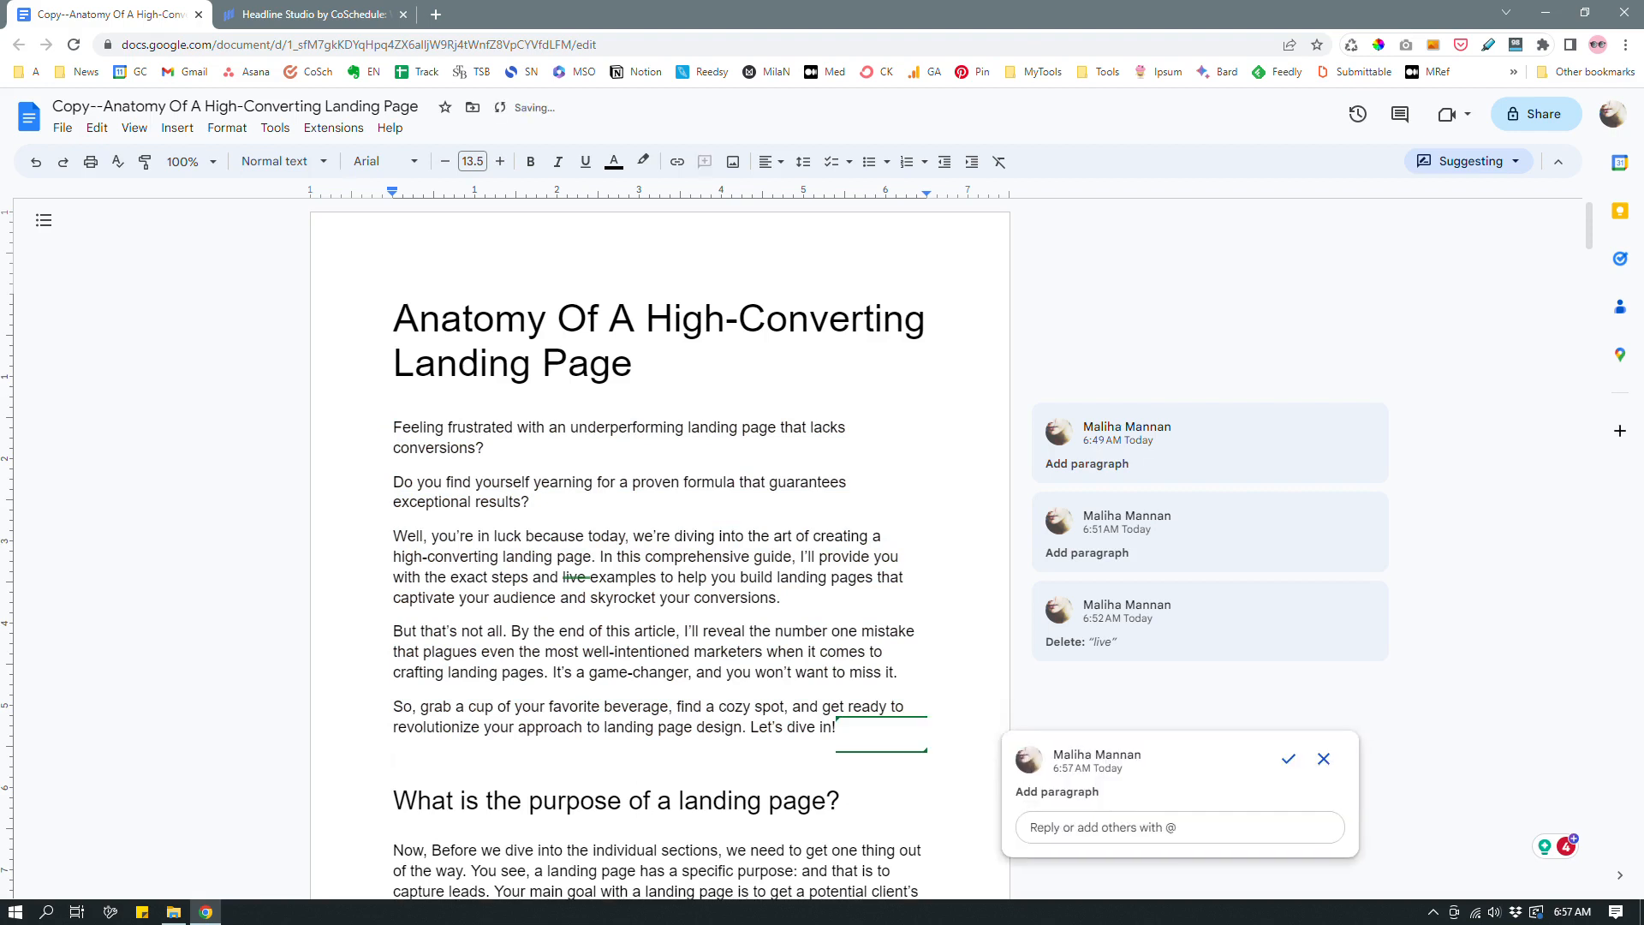
click(1081, 832)
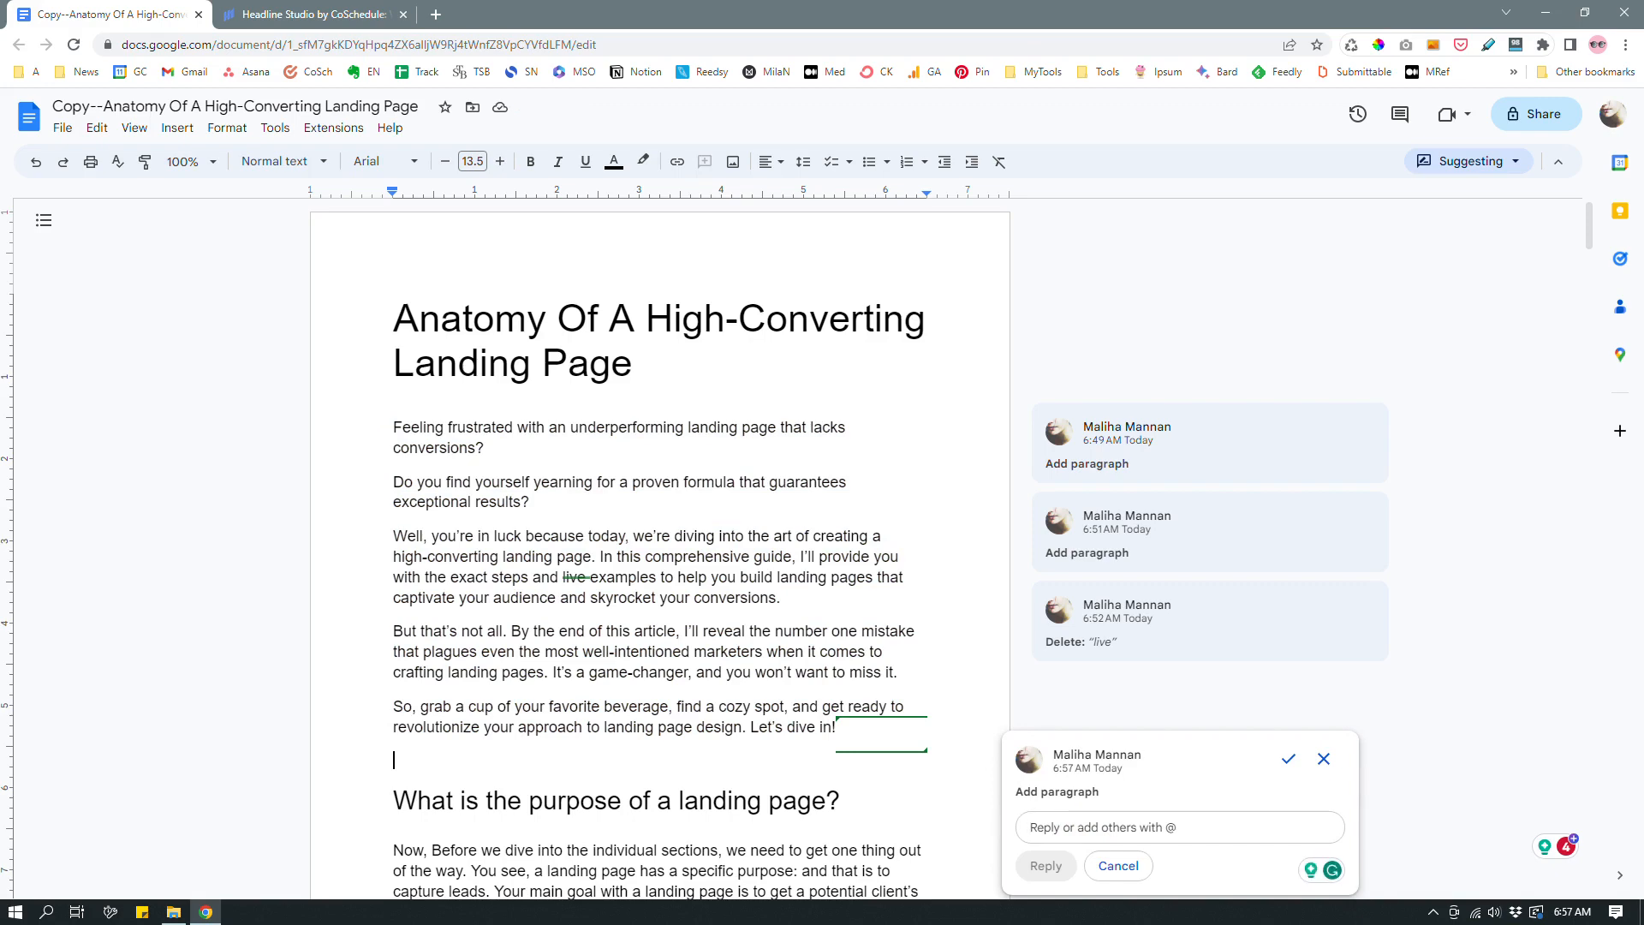
scroll(659, 548, down, 1)
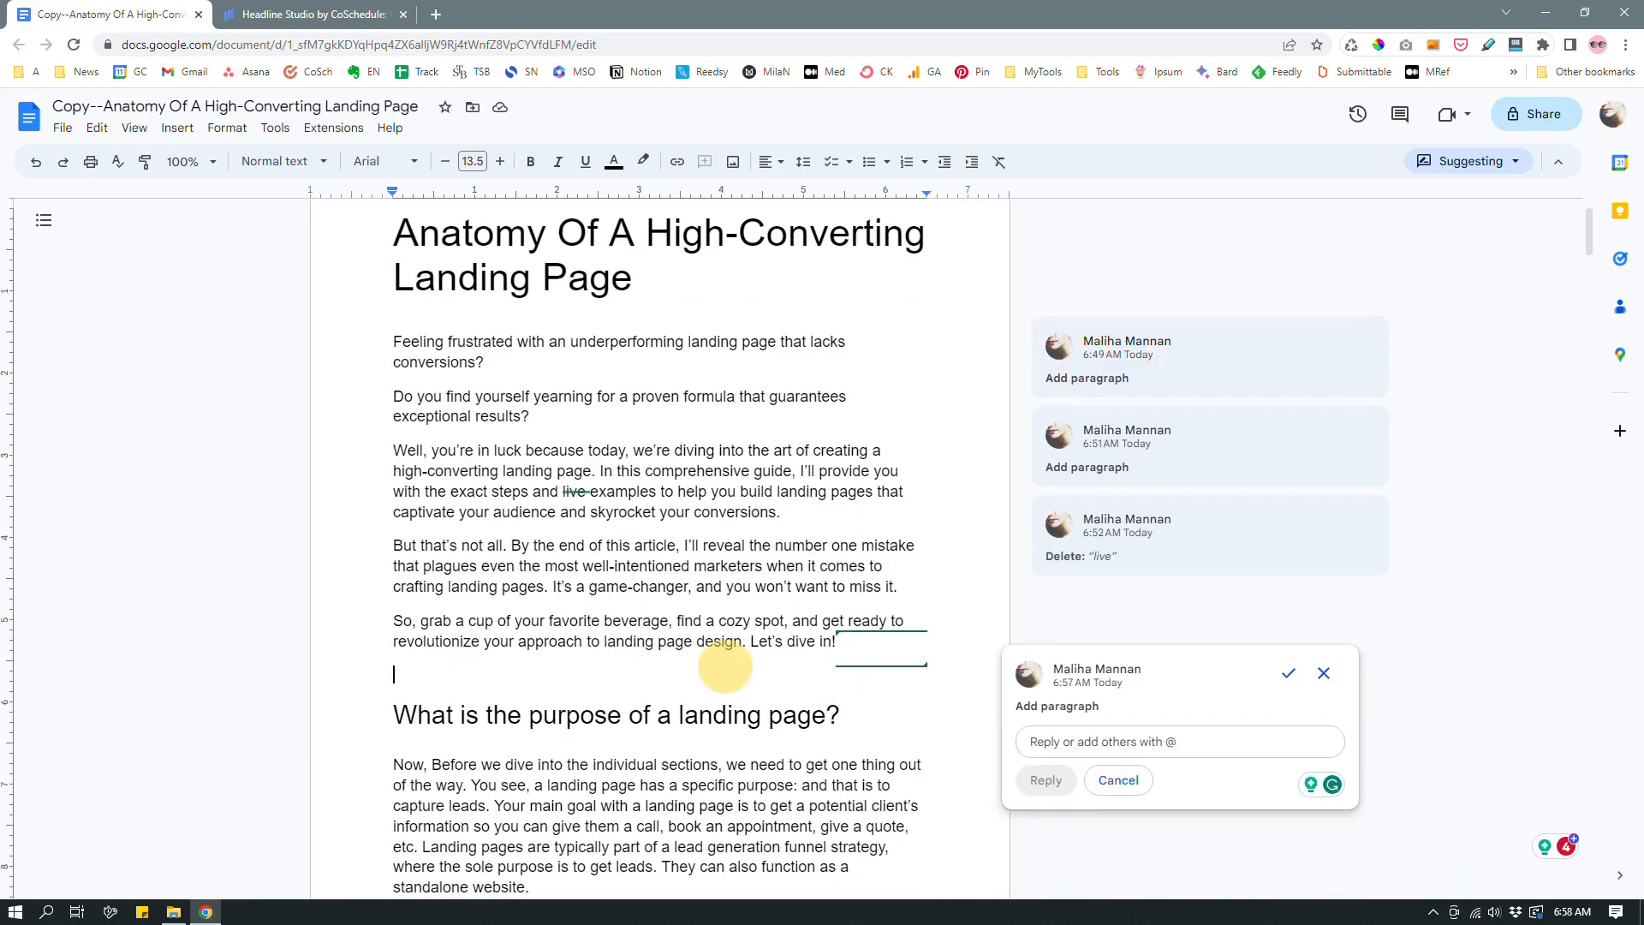
Post a reply asking the writer to add why they're the right person to talk about this topic, sharing experience or data to prove authority
click(1184, 734)
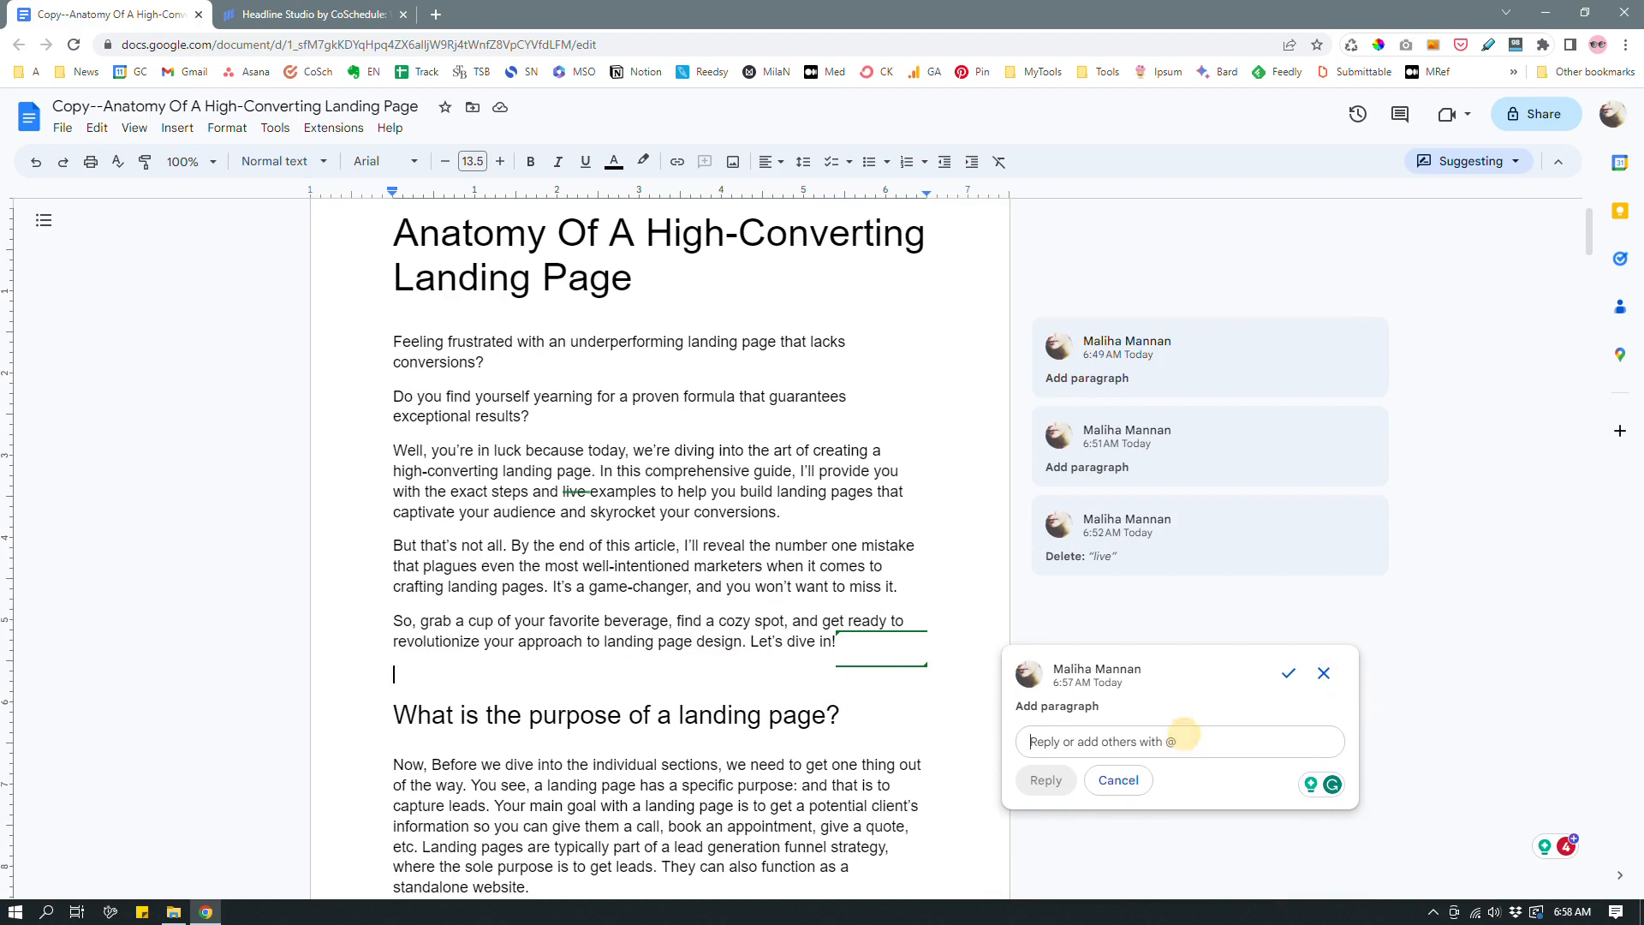
text(Please )
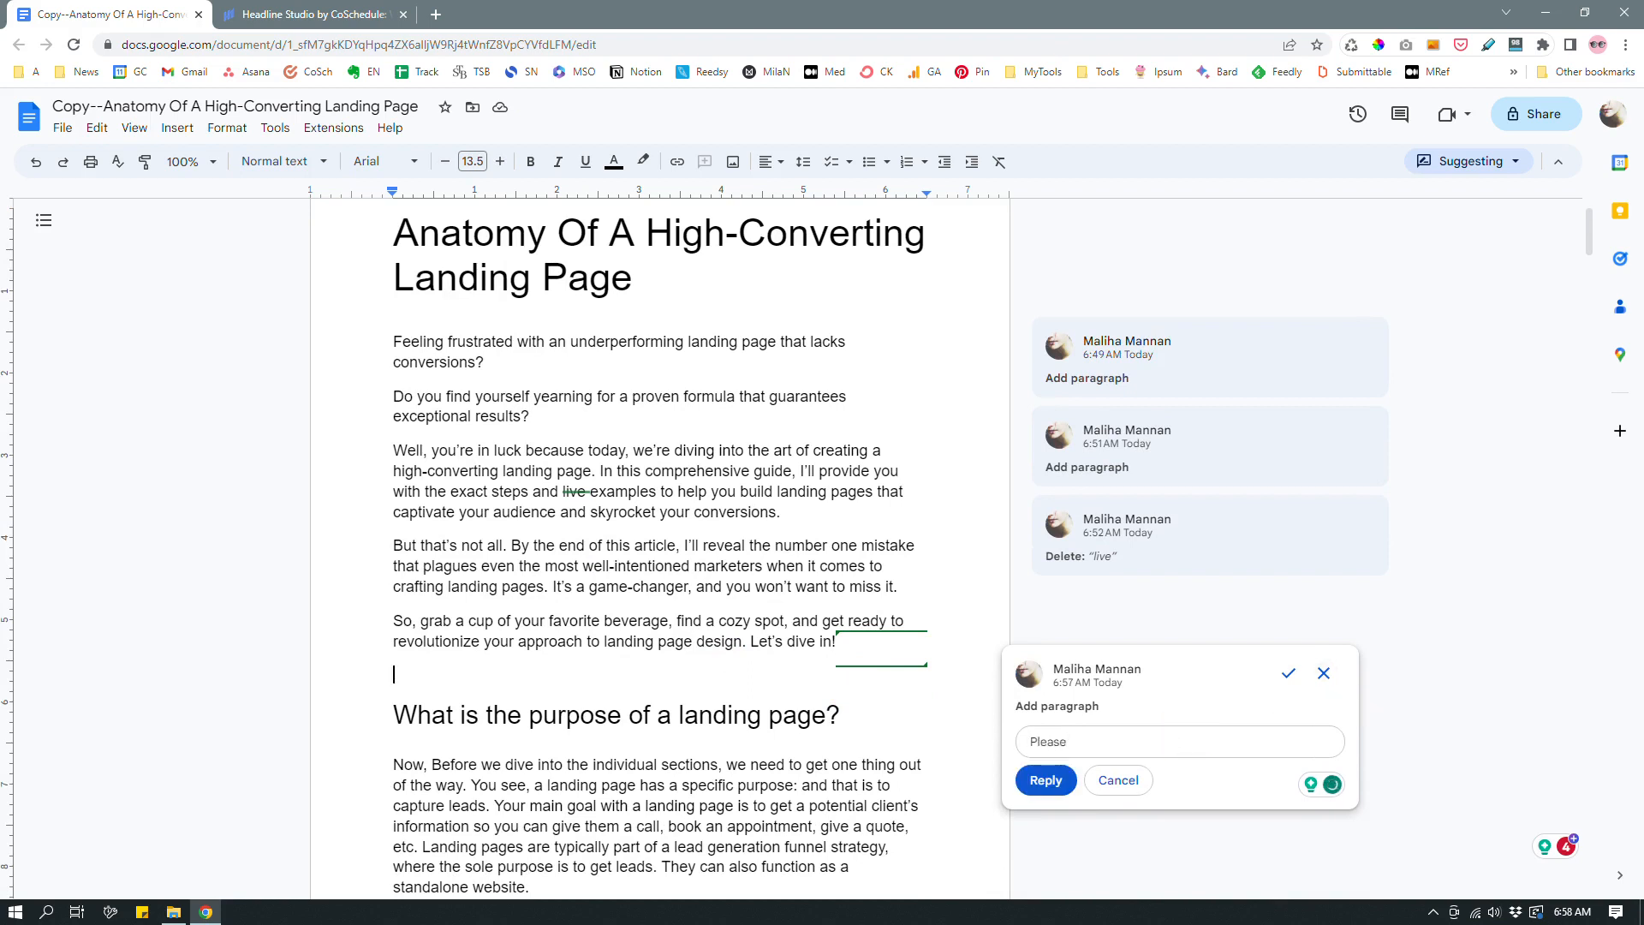
text(add)
text(a little bit about why you're the right per)
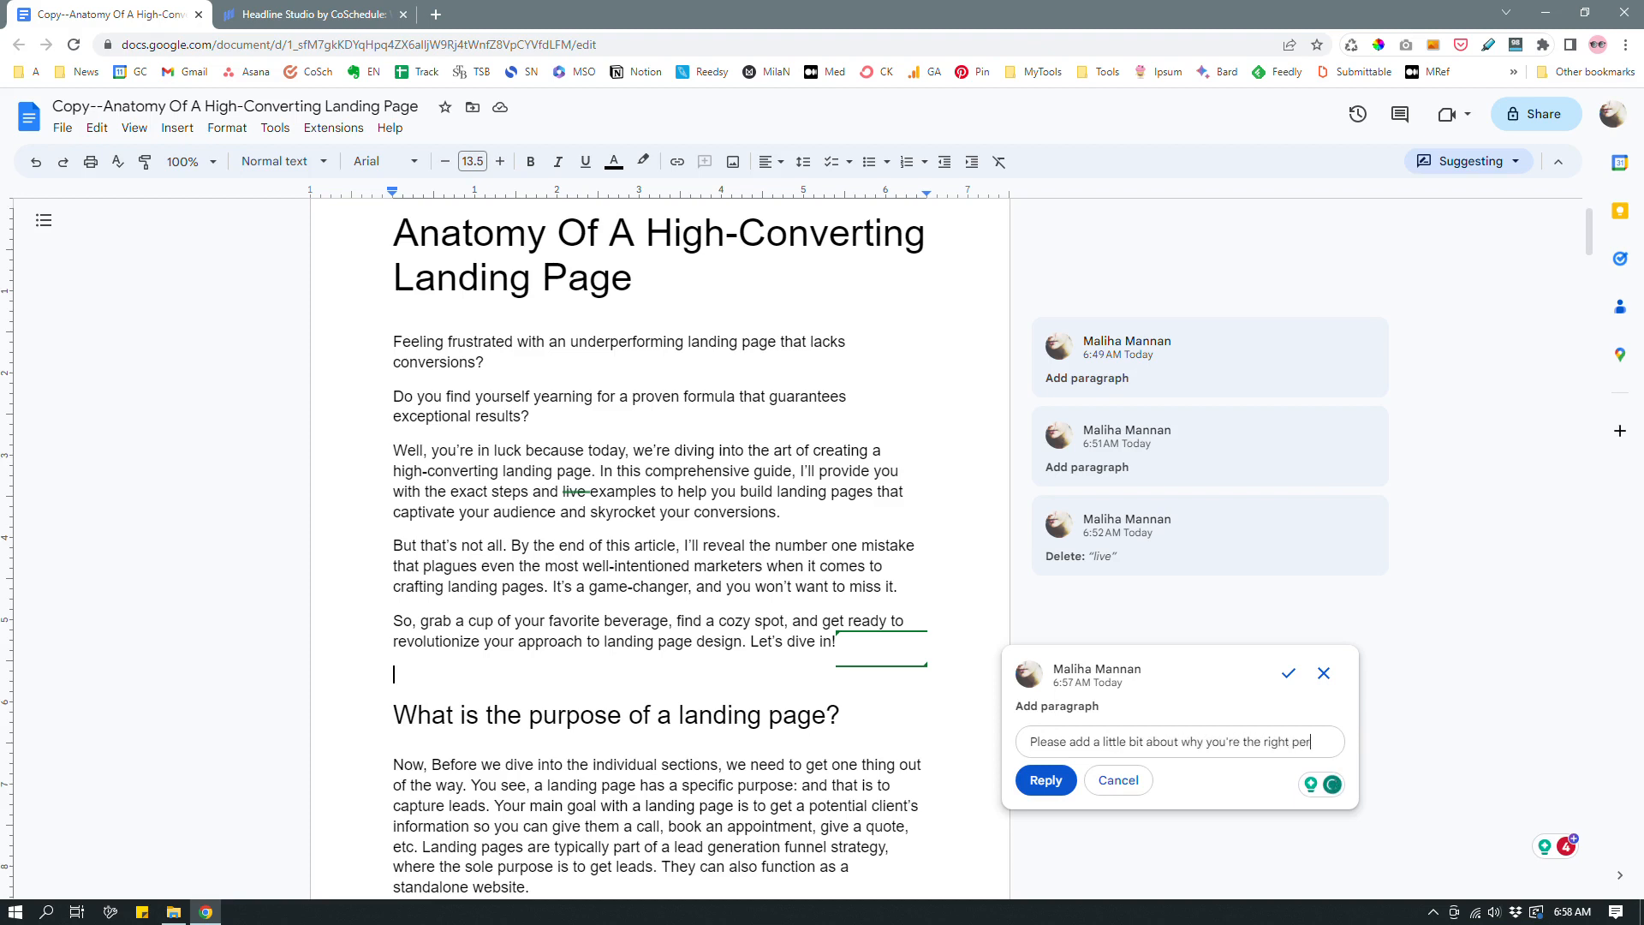
text(son to talk about)
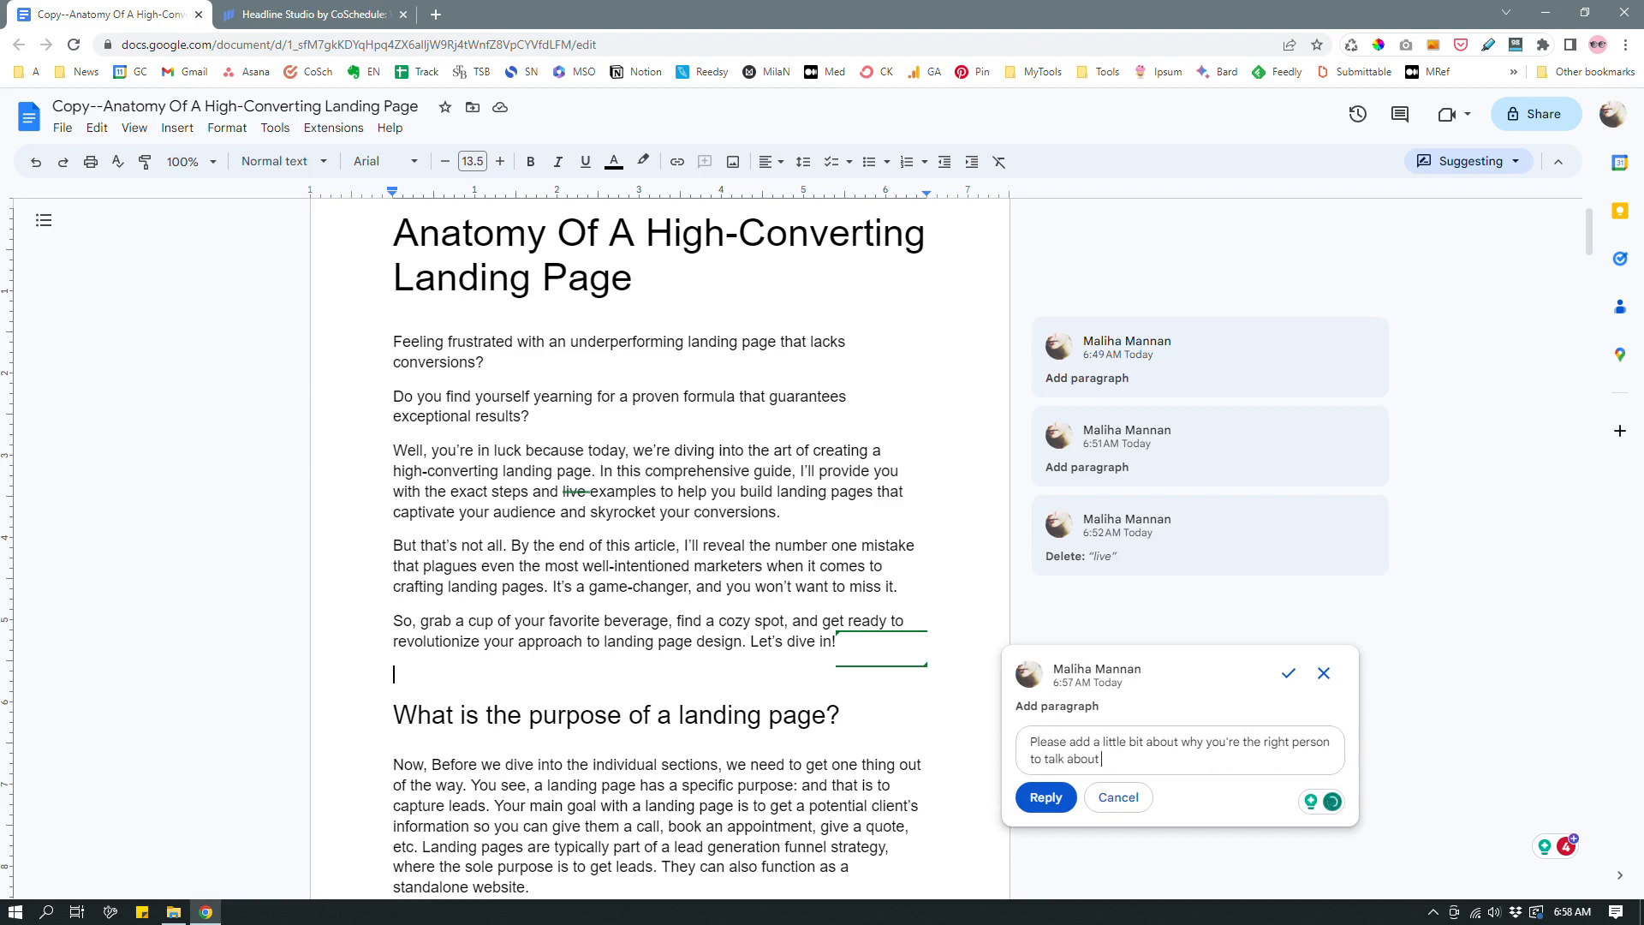
text( this topic. Wither share your experienc)
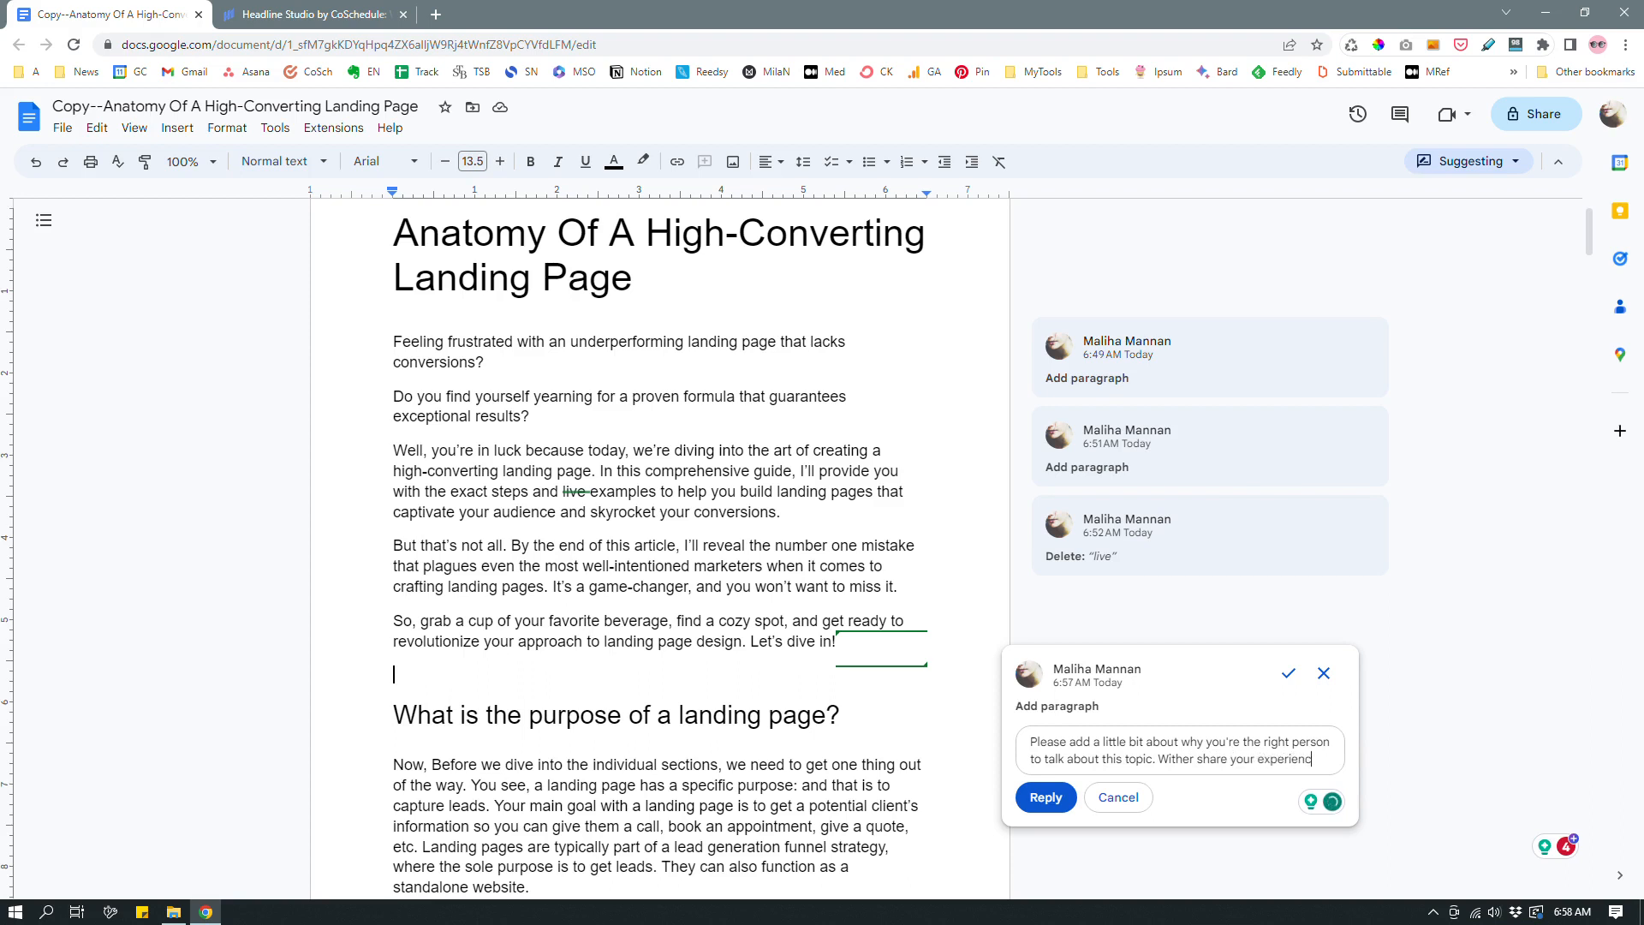
text(e, or)
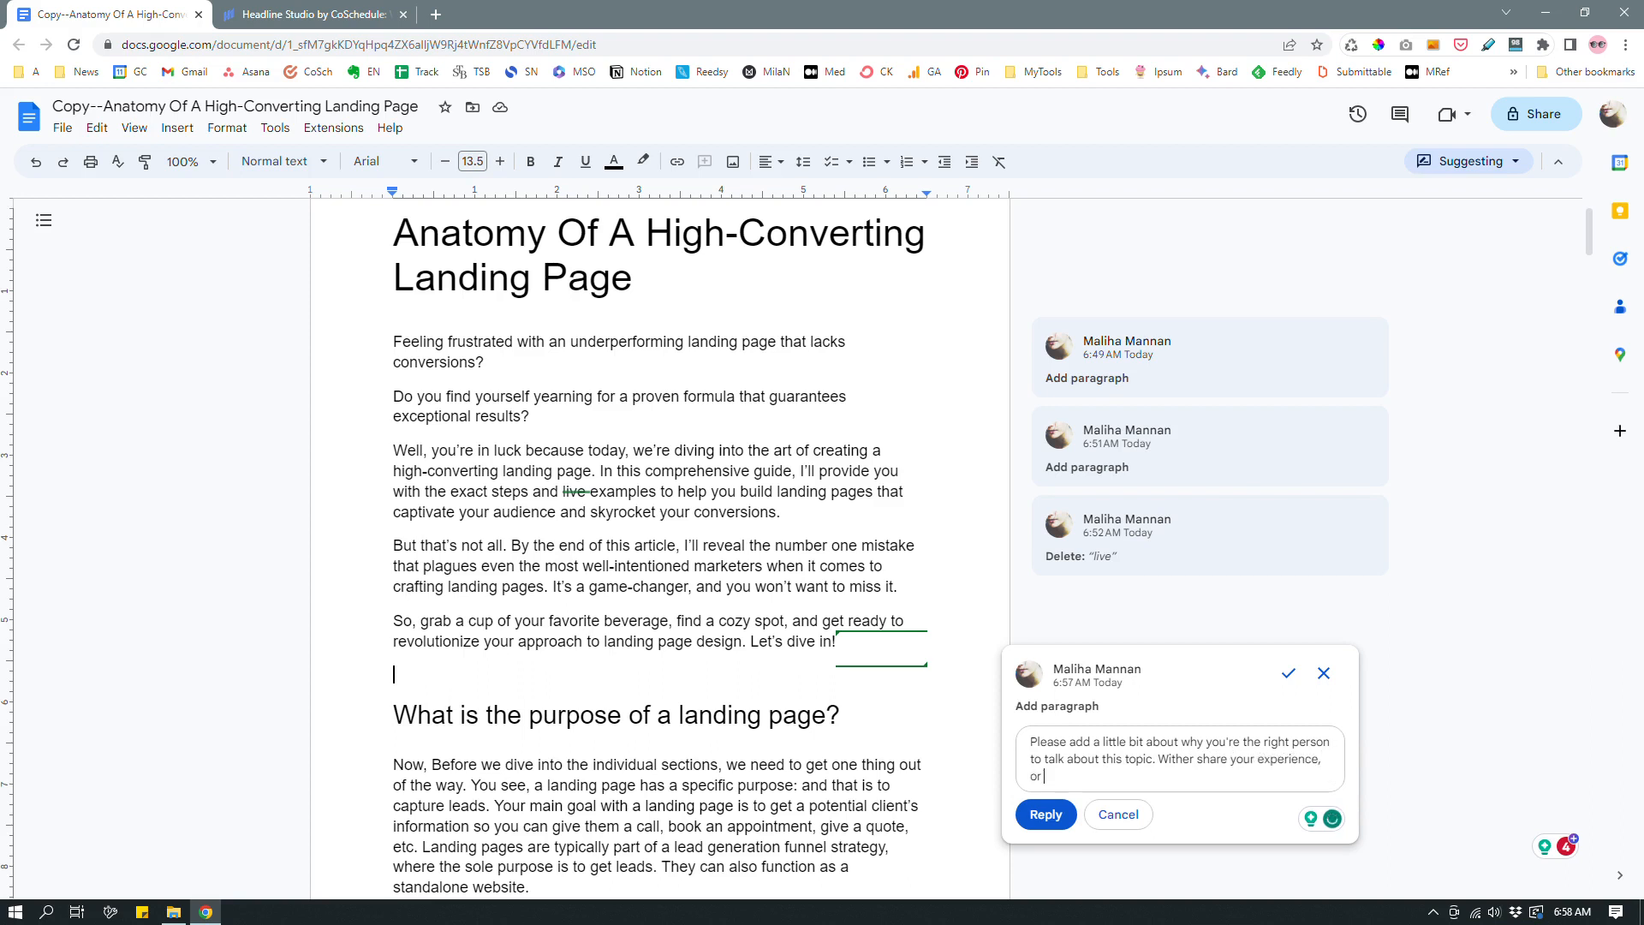
text( share data to prove your authority in this subje)
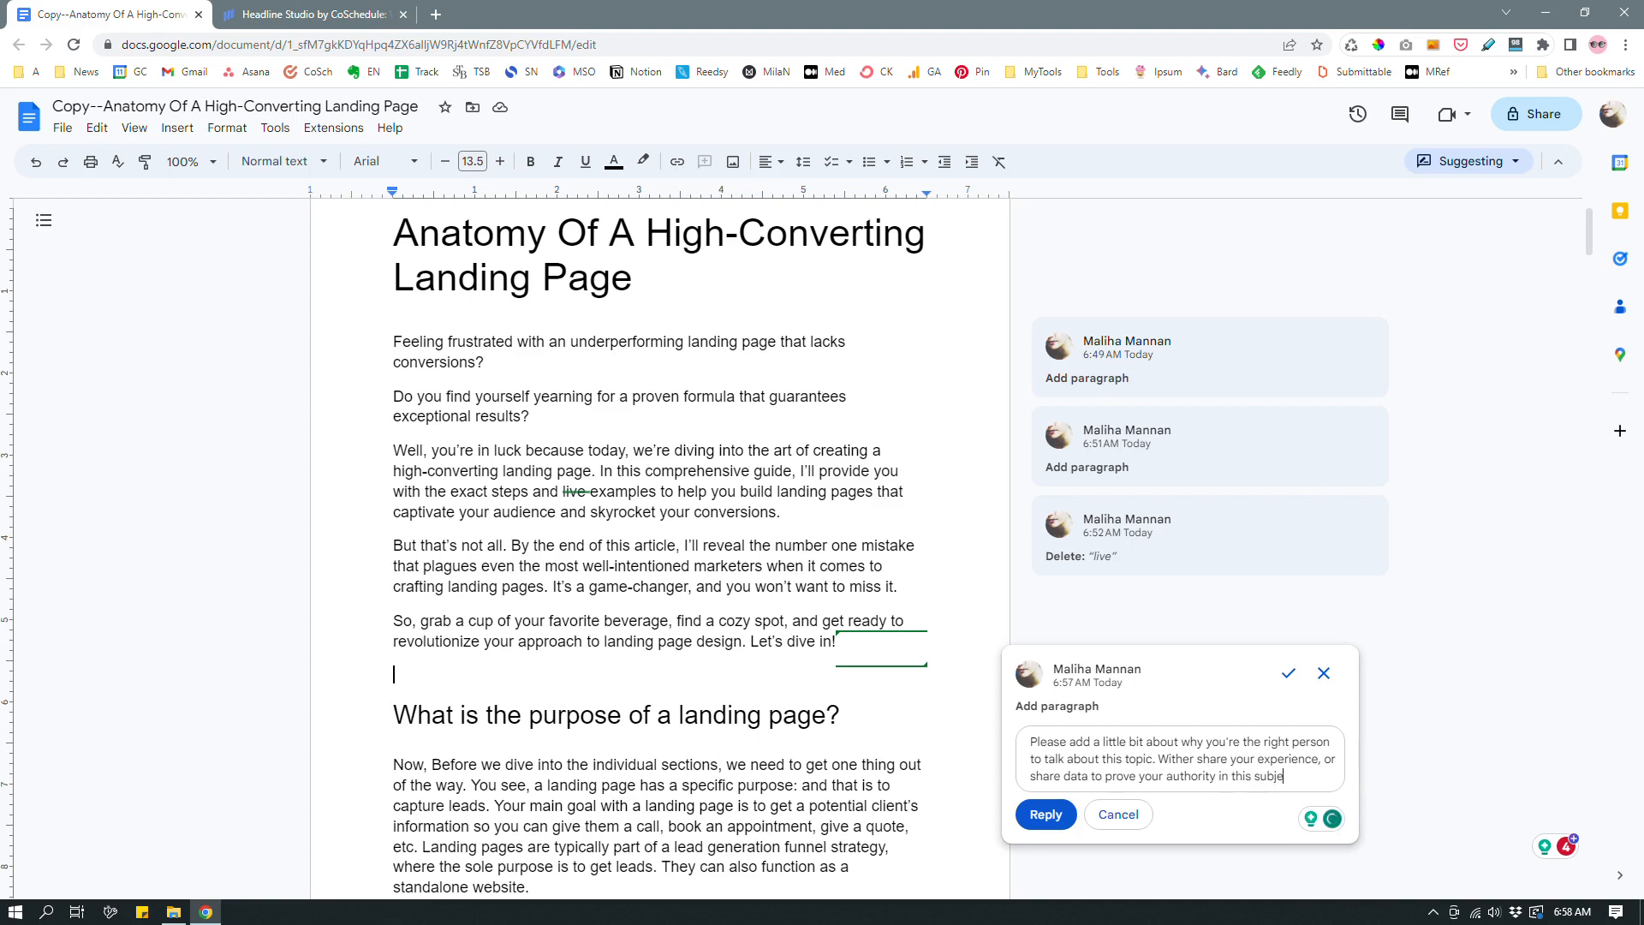
text(ct.)
key(ctrl+Return)
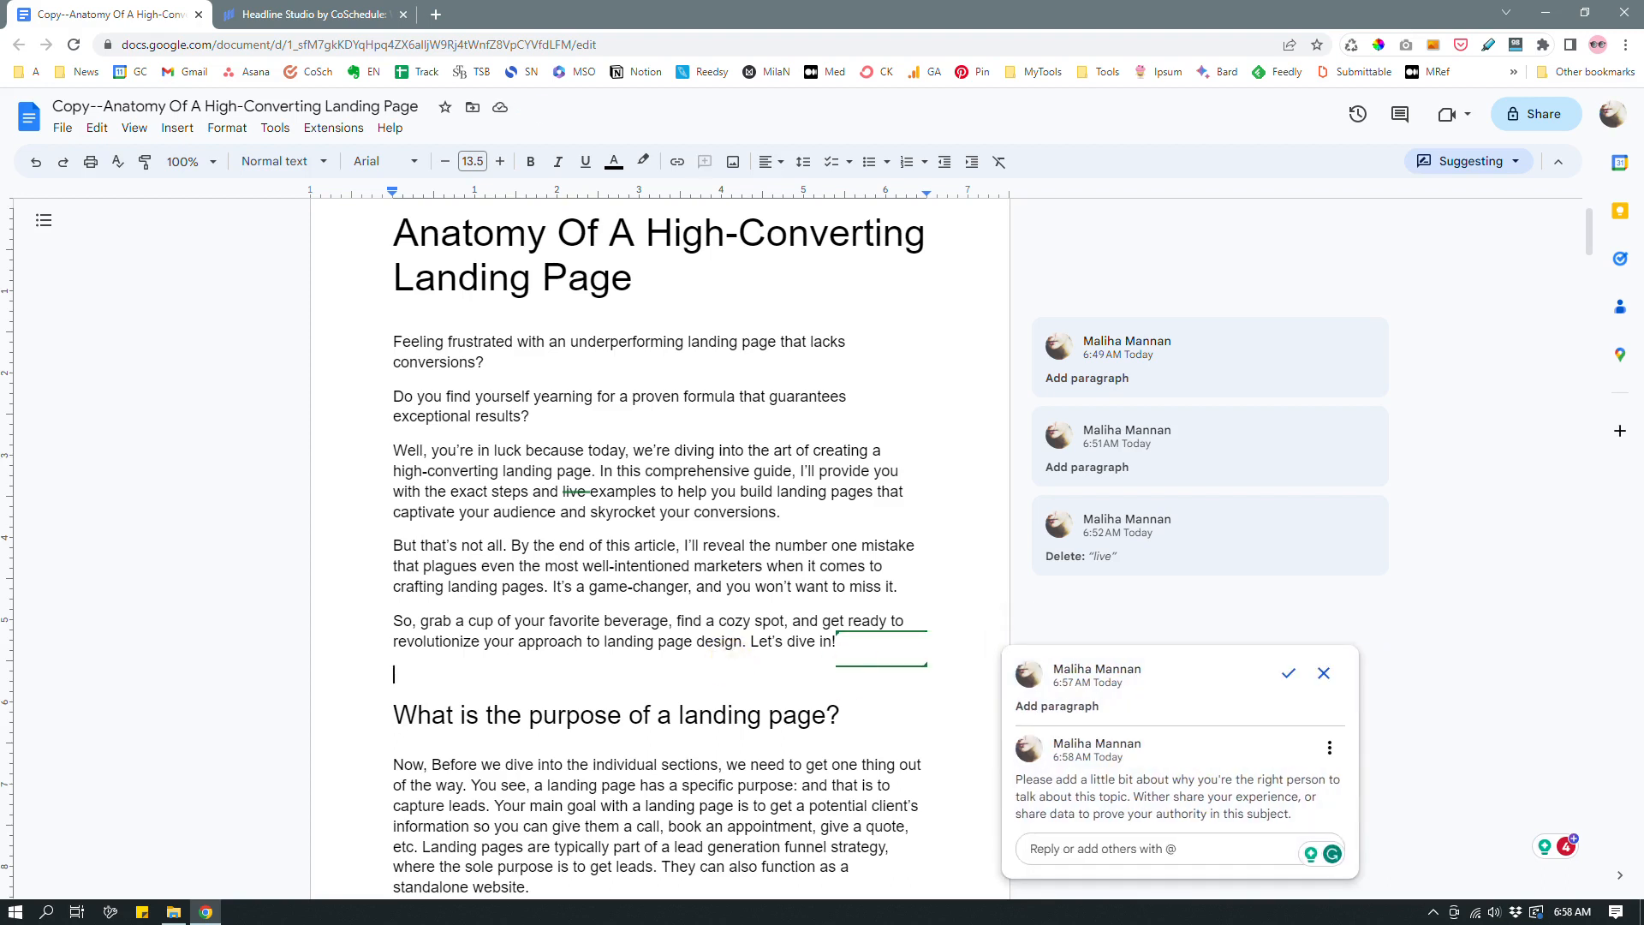
Suggest the placeholder "[]" in the empty paragraph above the heading "What is the purpose of a landing page?" and check its attached comment
text([])
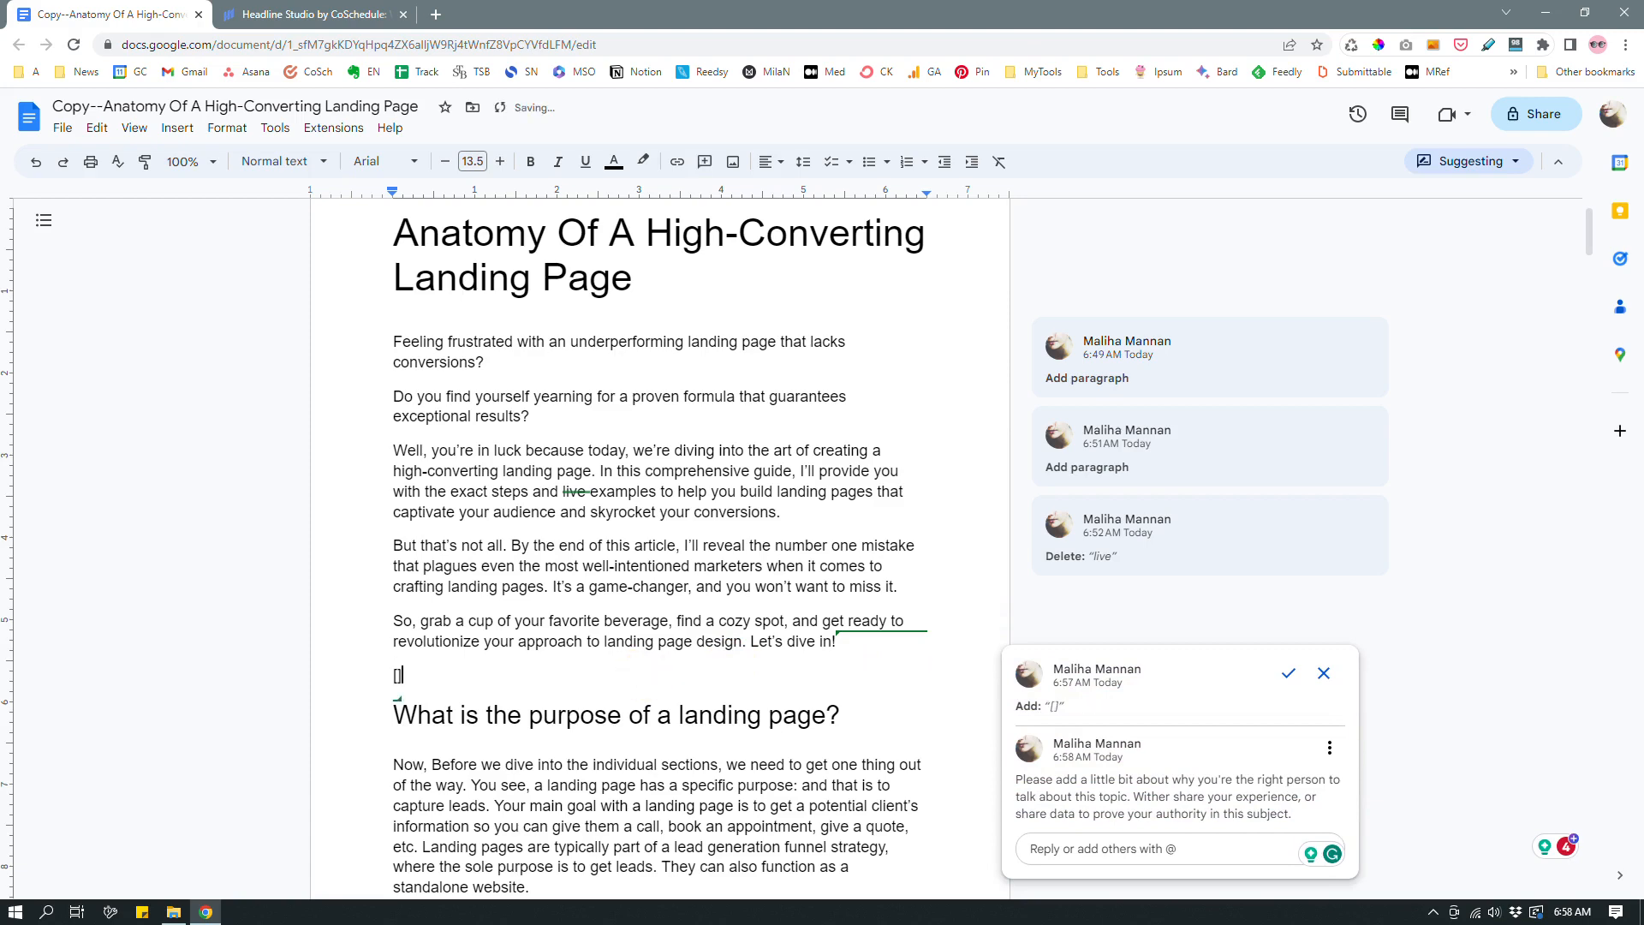
scroll(659, 548, down, 2)
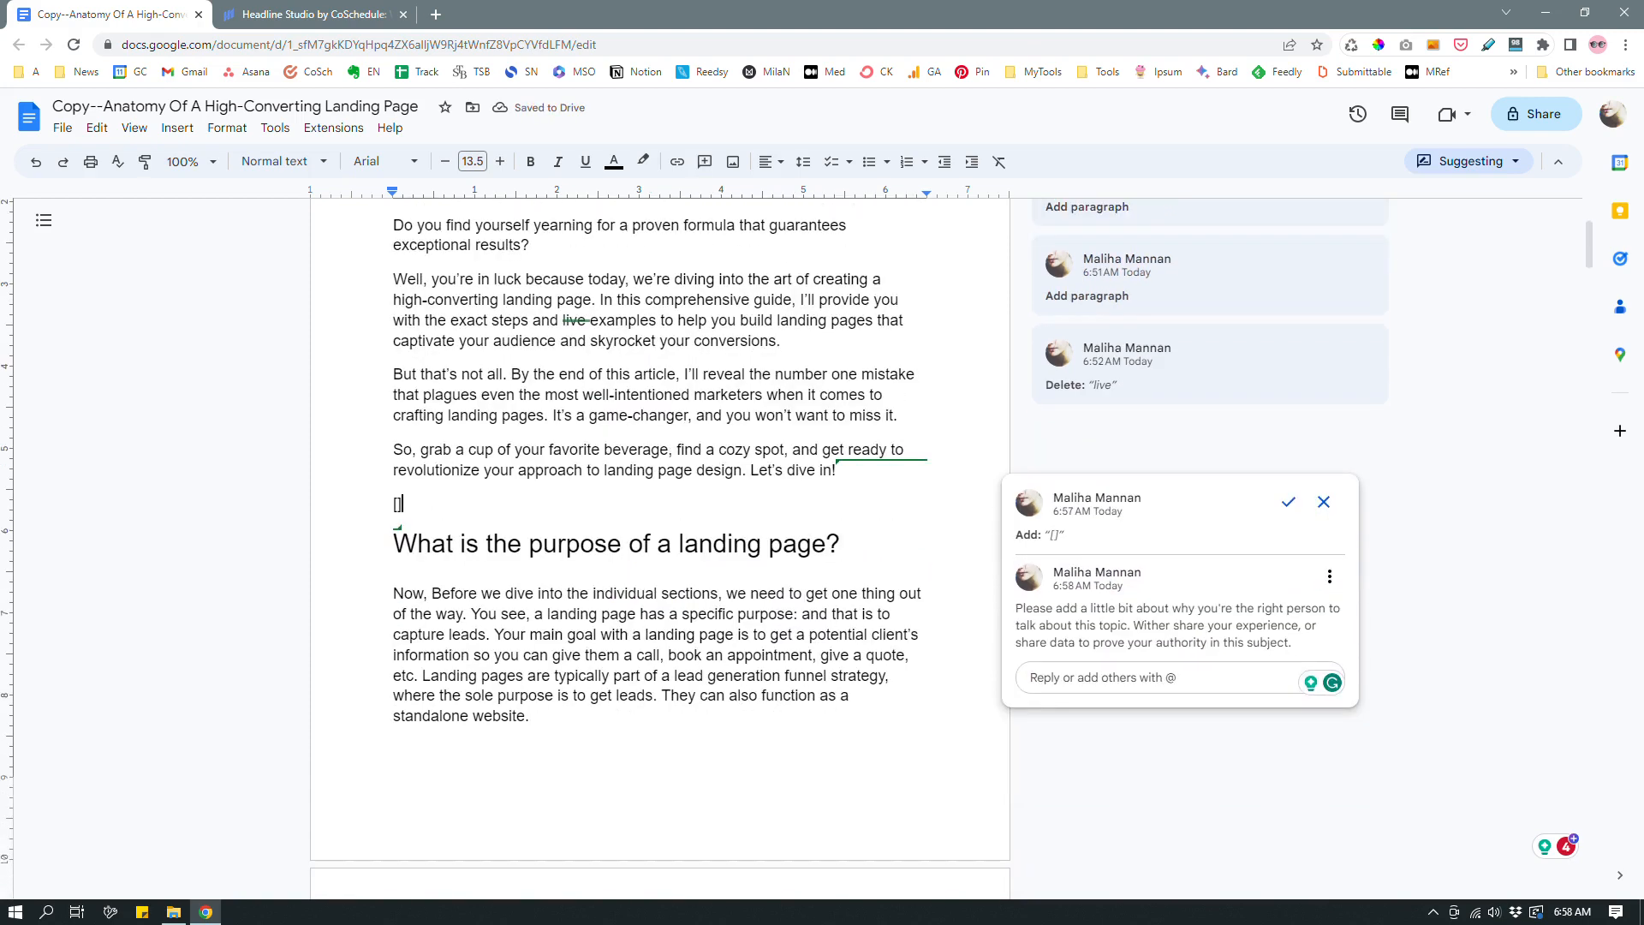
click(629, 719)
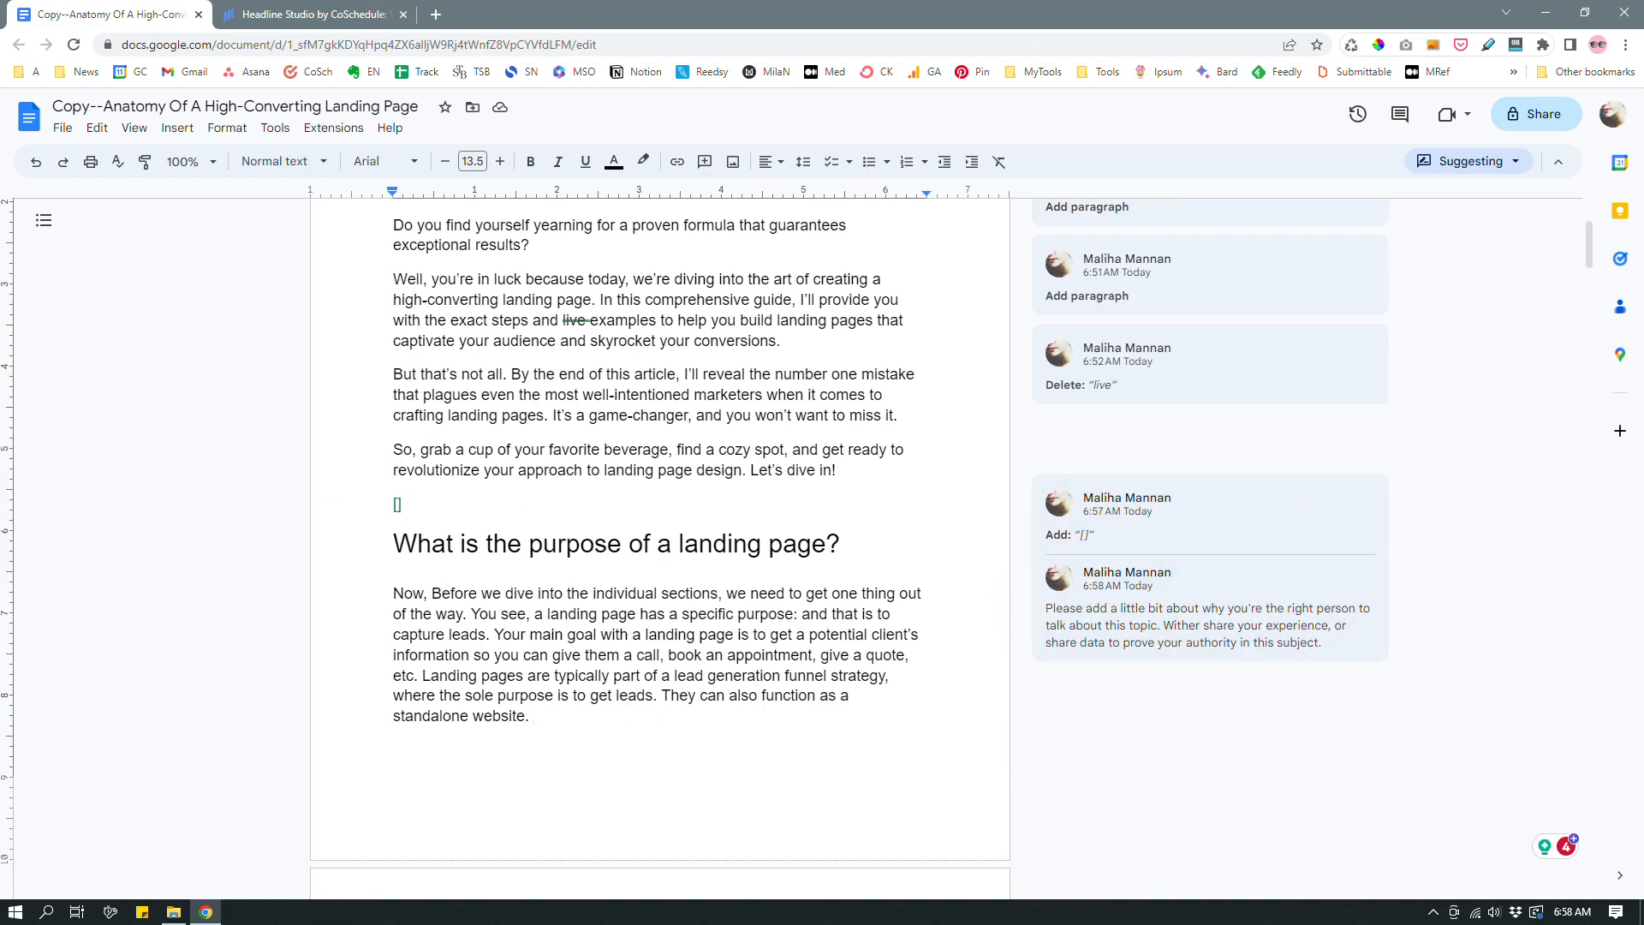
click(402, 503)
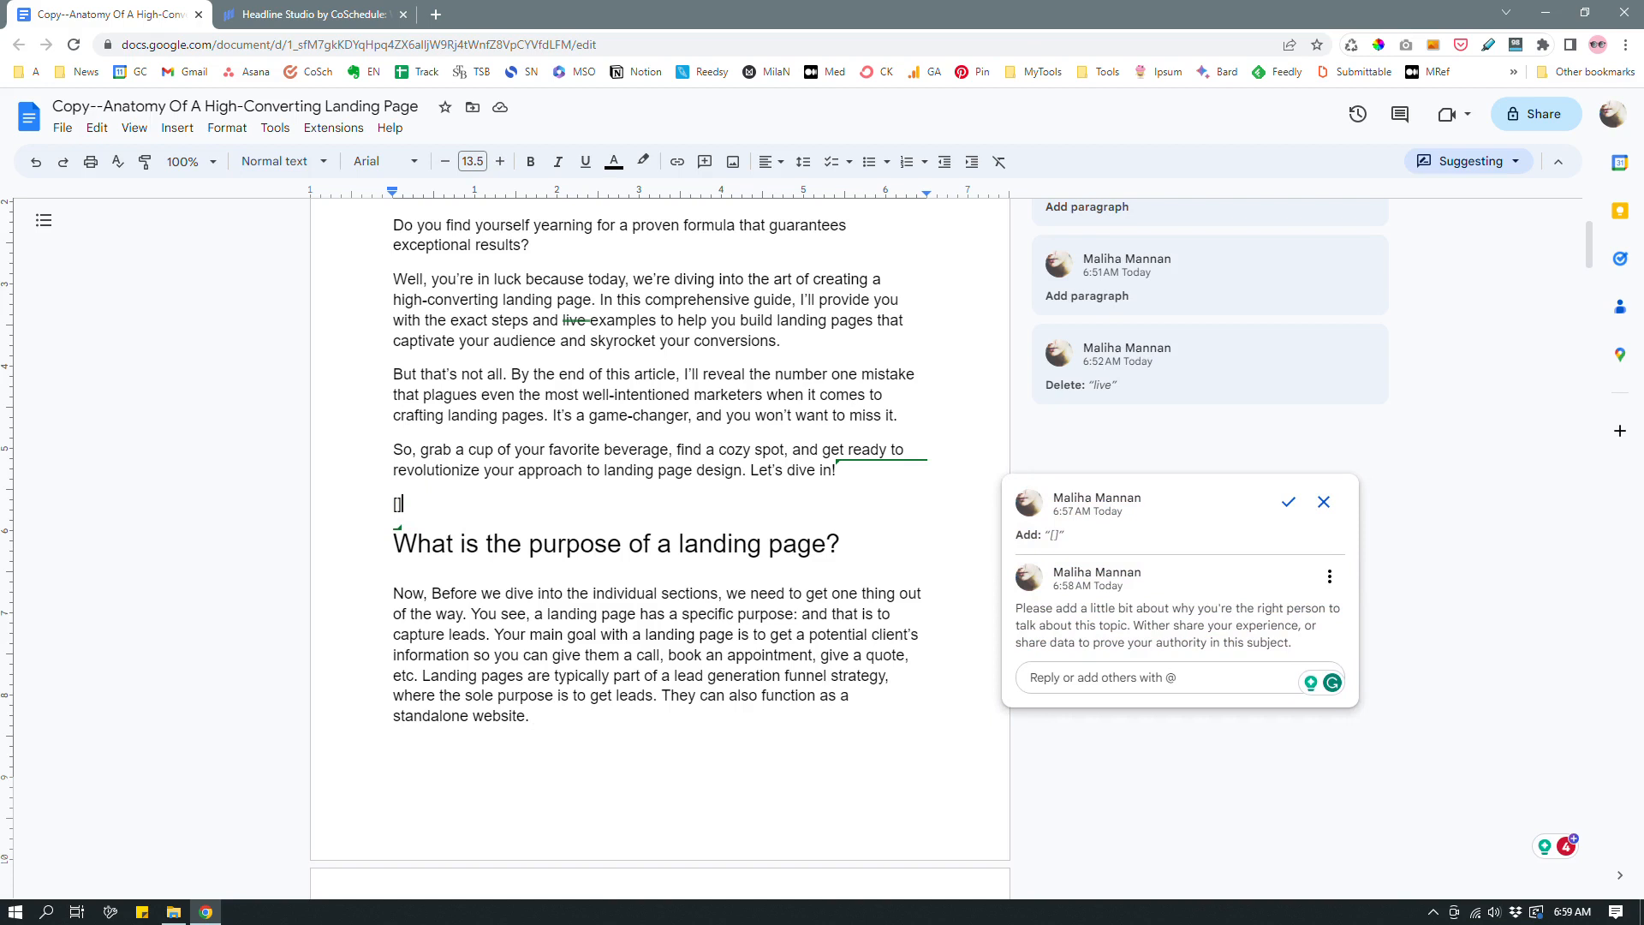
click(544, 717)
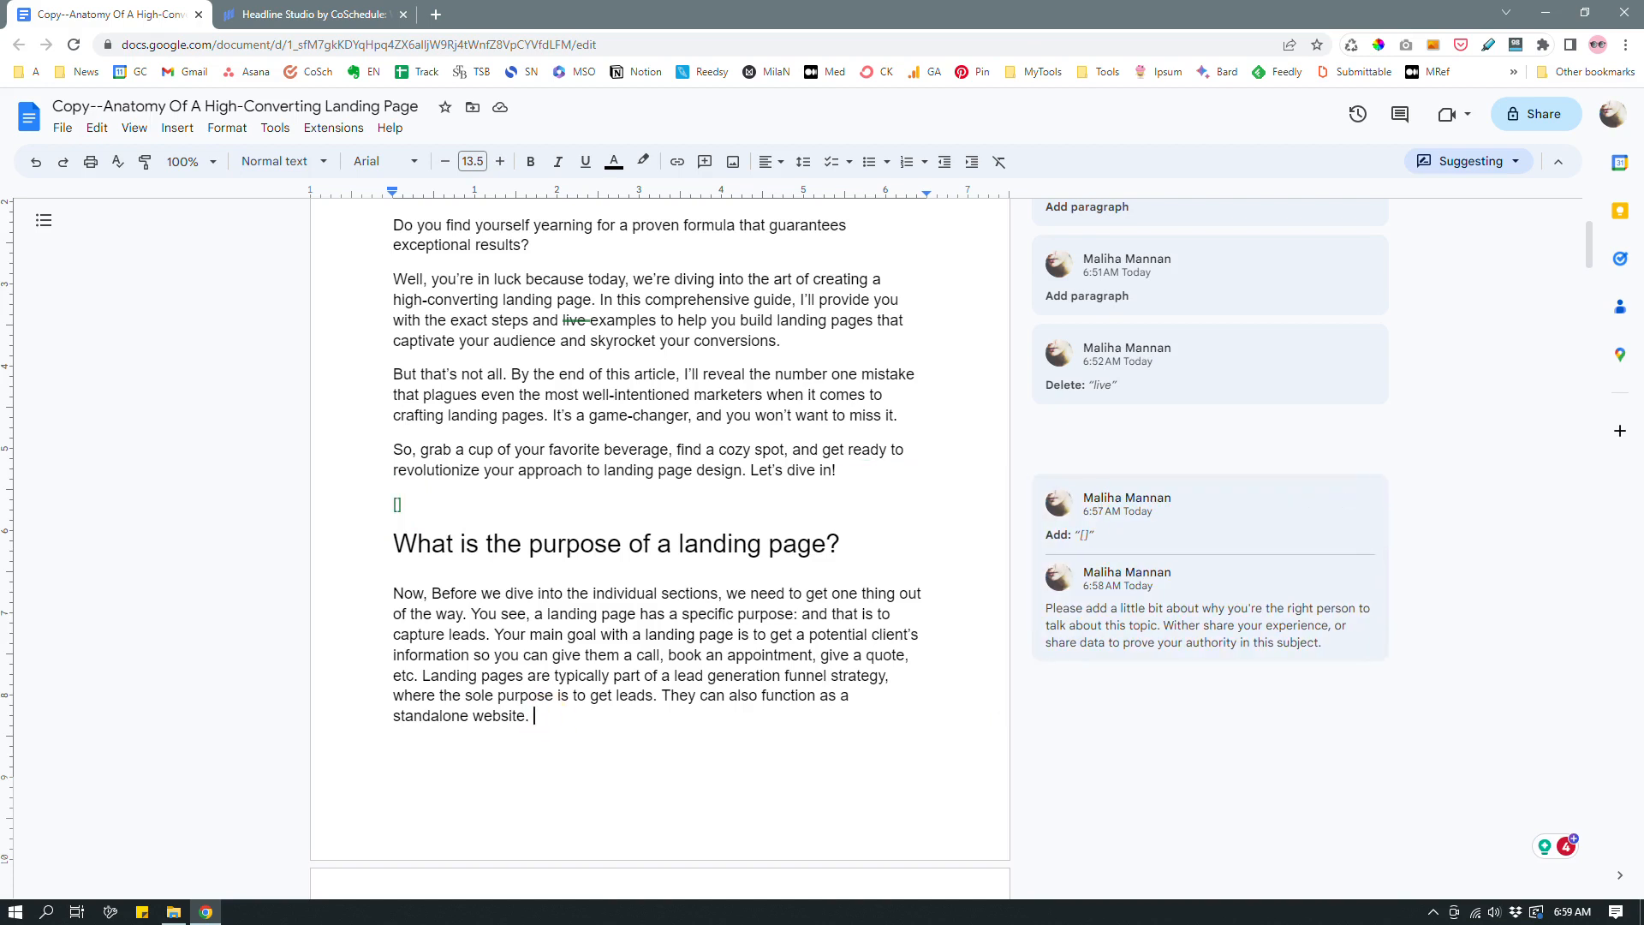
Examine the heading "What is the purpose of a landing page?", its style and how it follows from the title and introduction
scroll(659, 548, up, 3)
scroll(660, 548, down, 4)
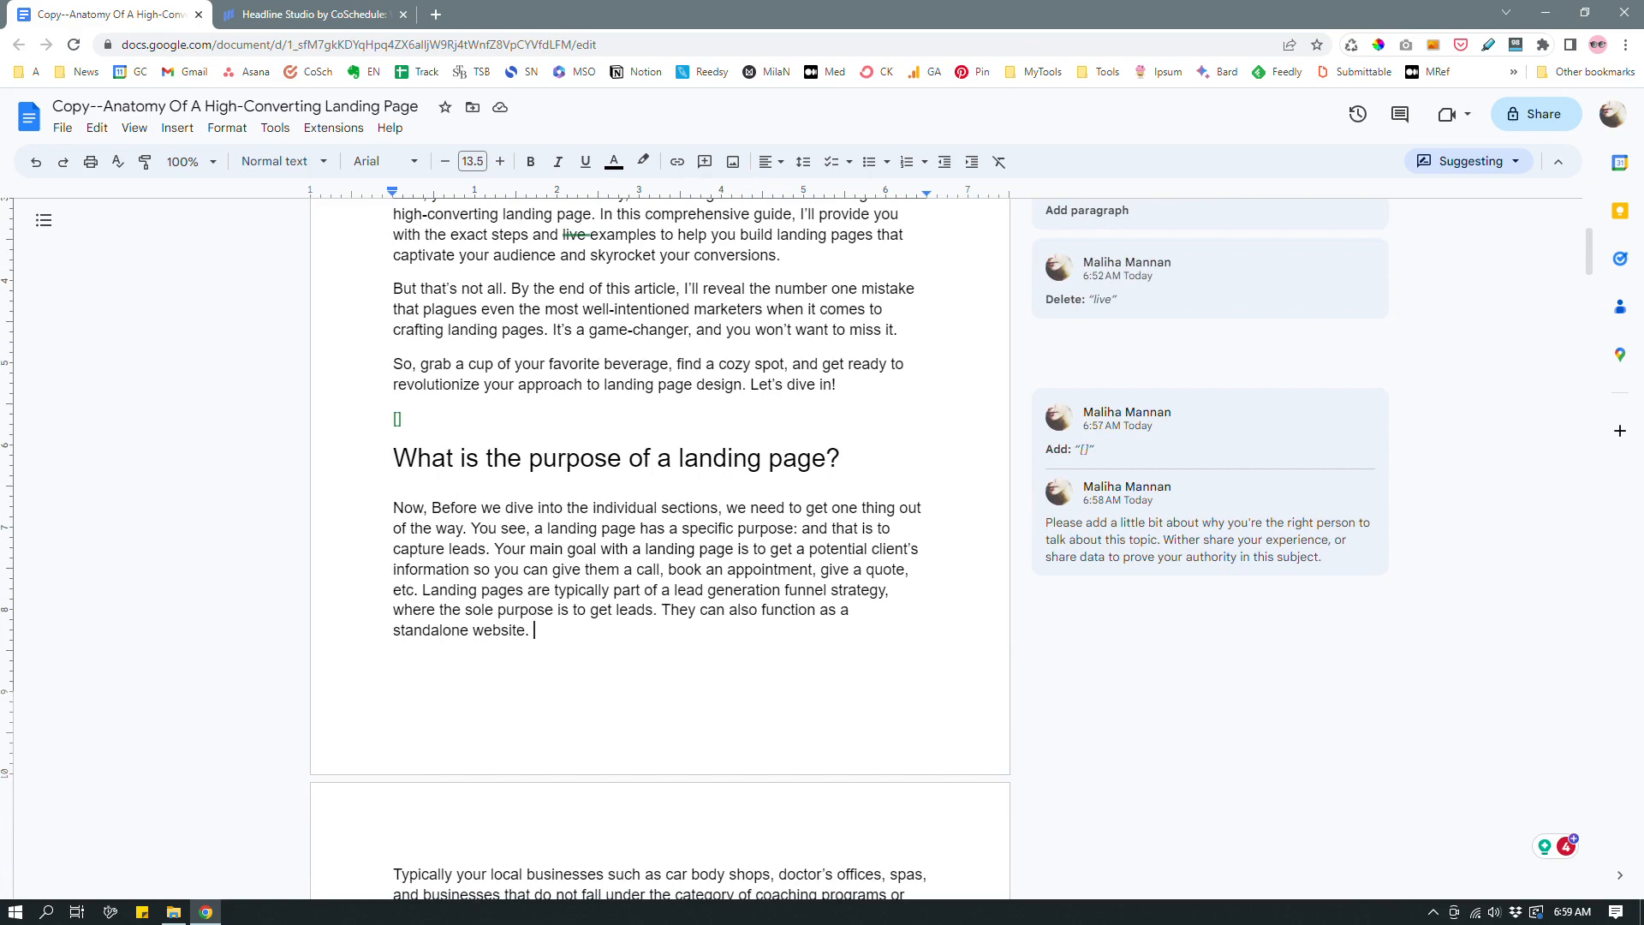
click(394, 457)
drag(393, 457, 848, 448)
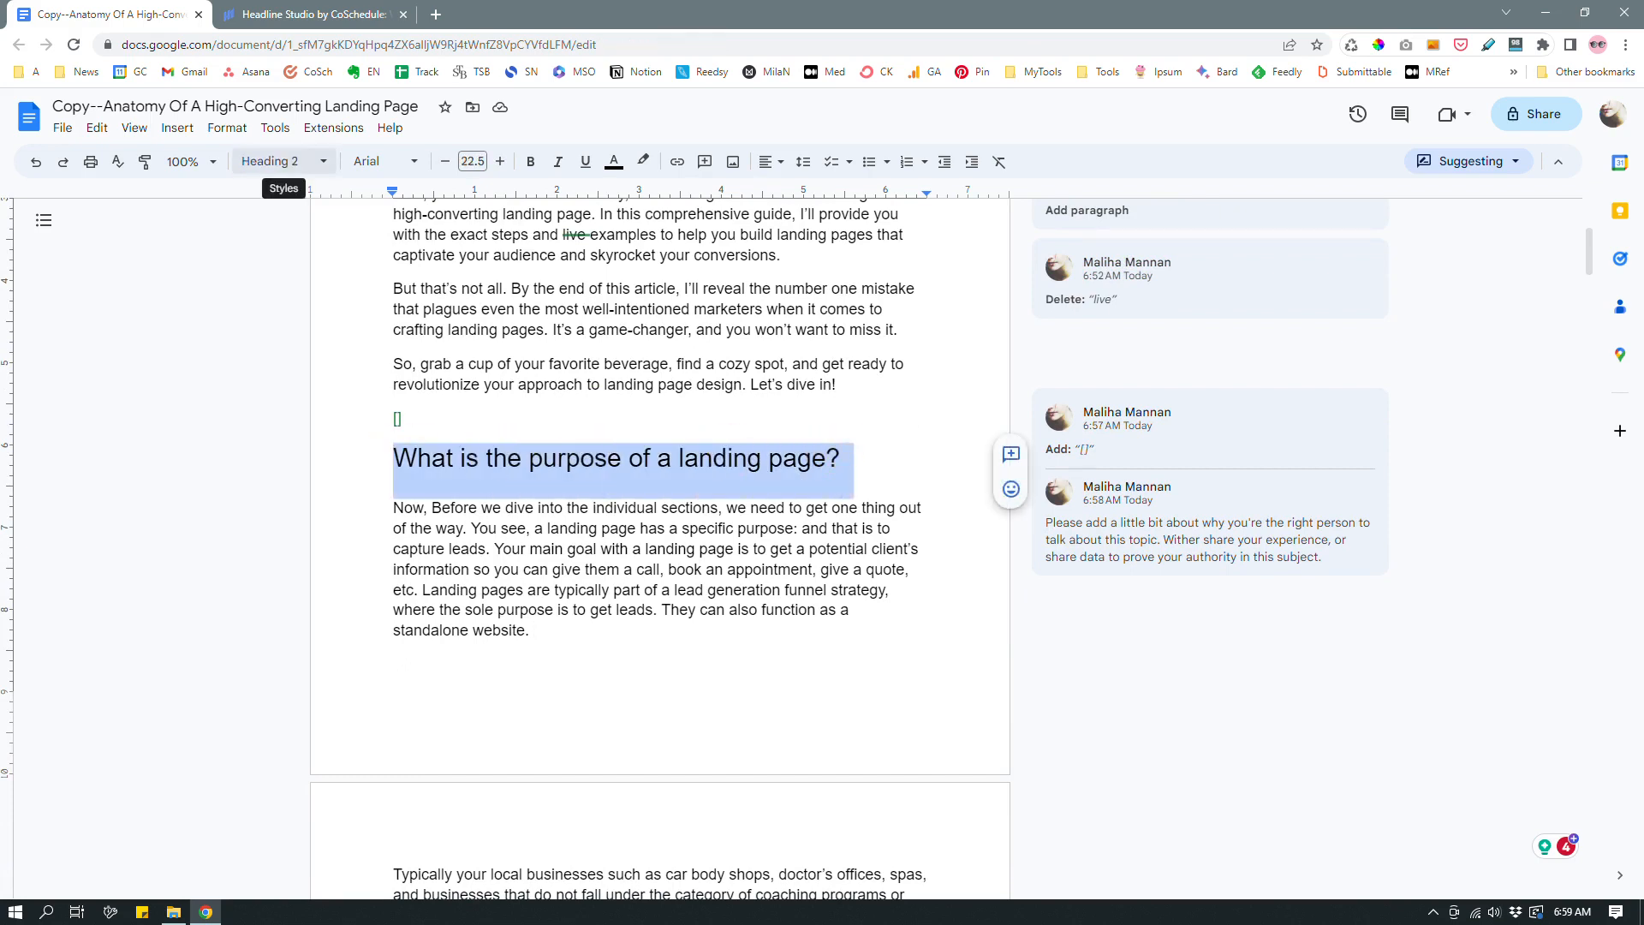
click(841, 456)
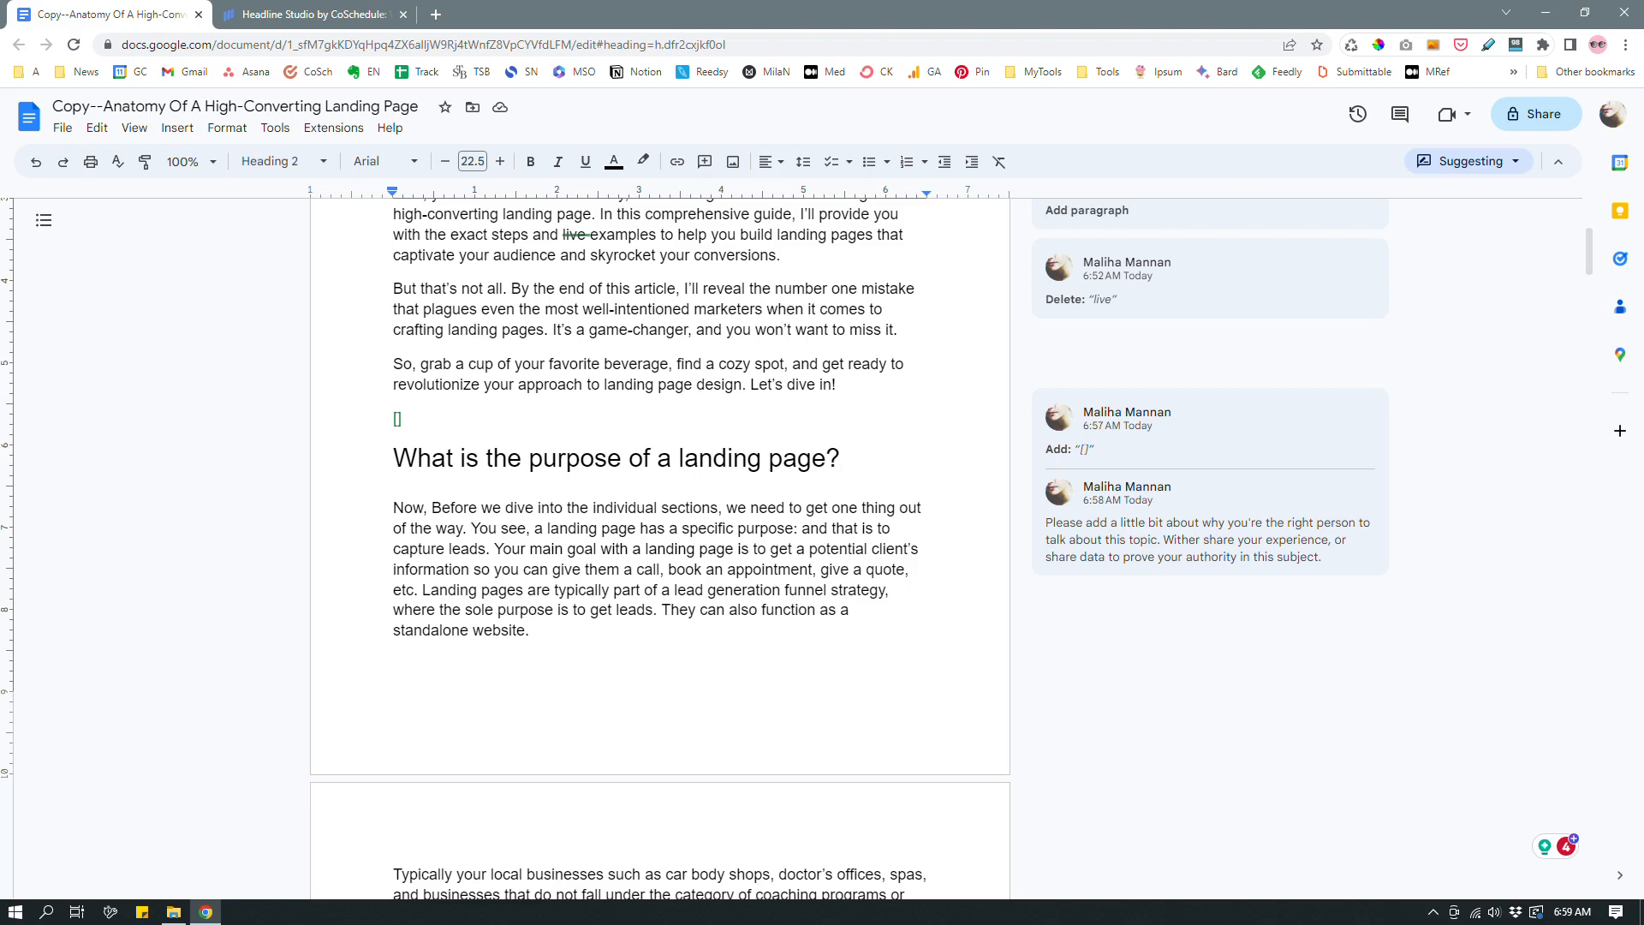
scroll(659, 513, up, 1)
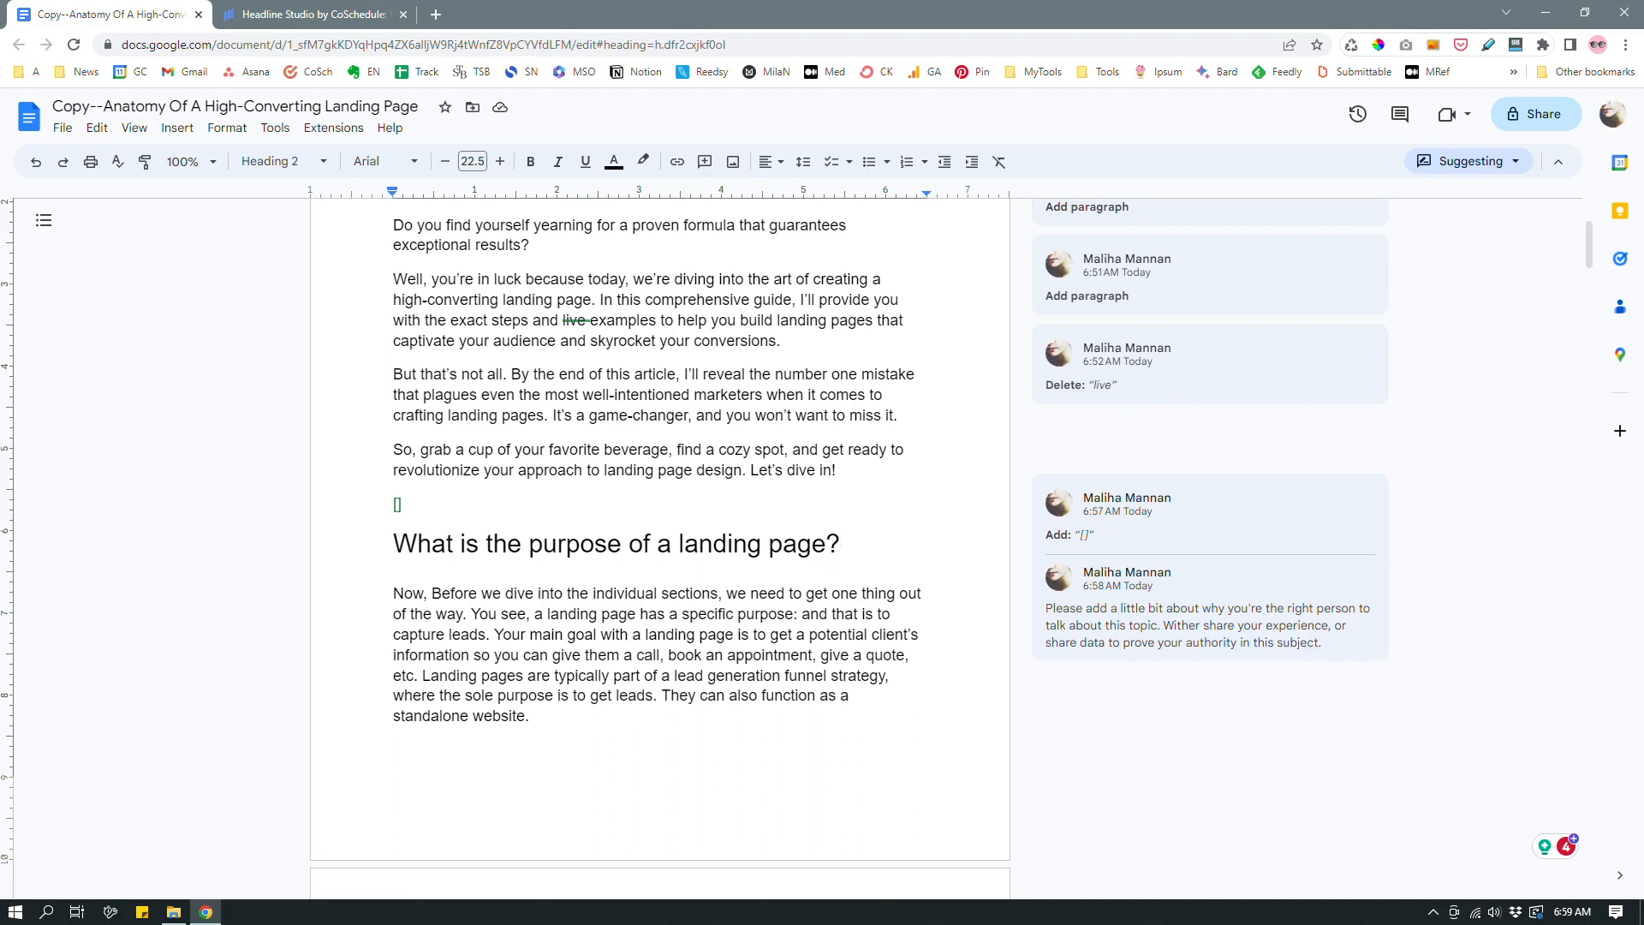
scroll(660, 548, up, 1)
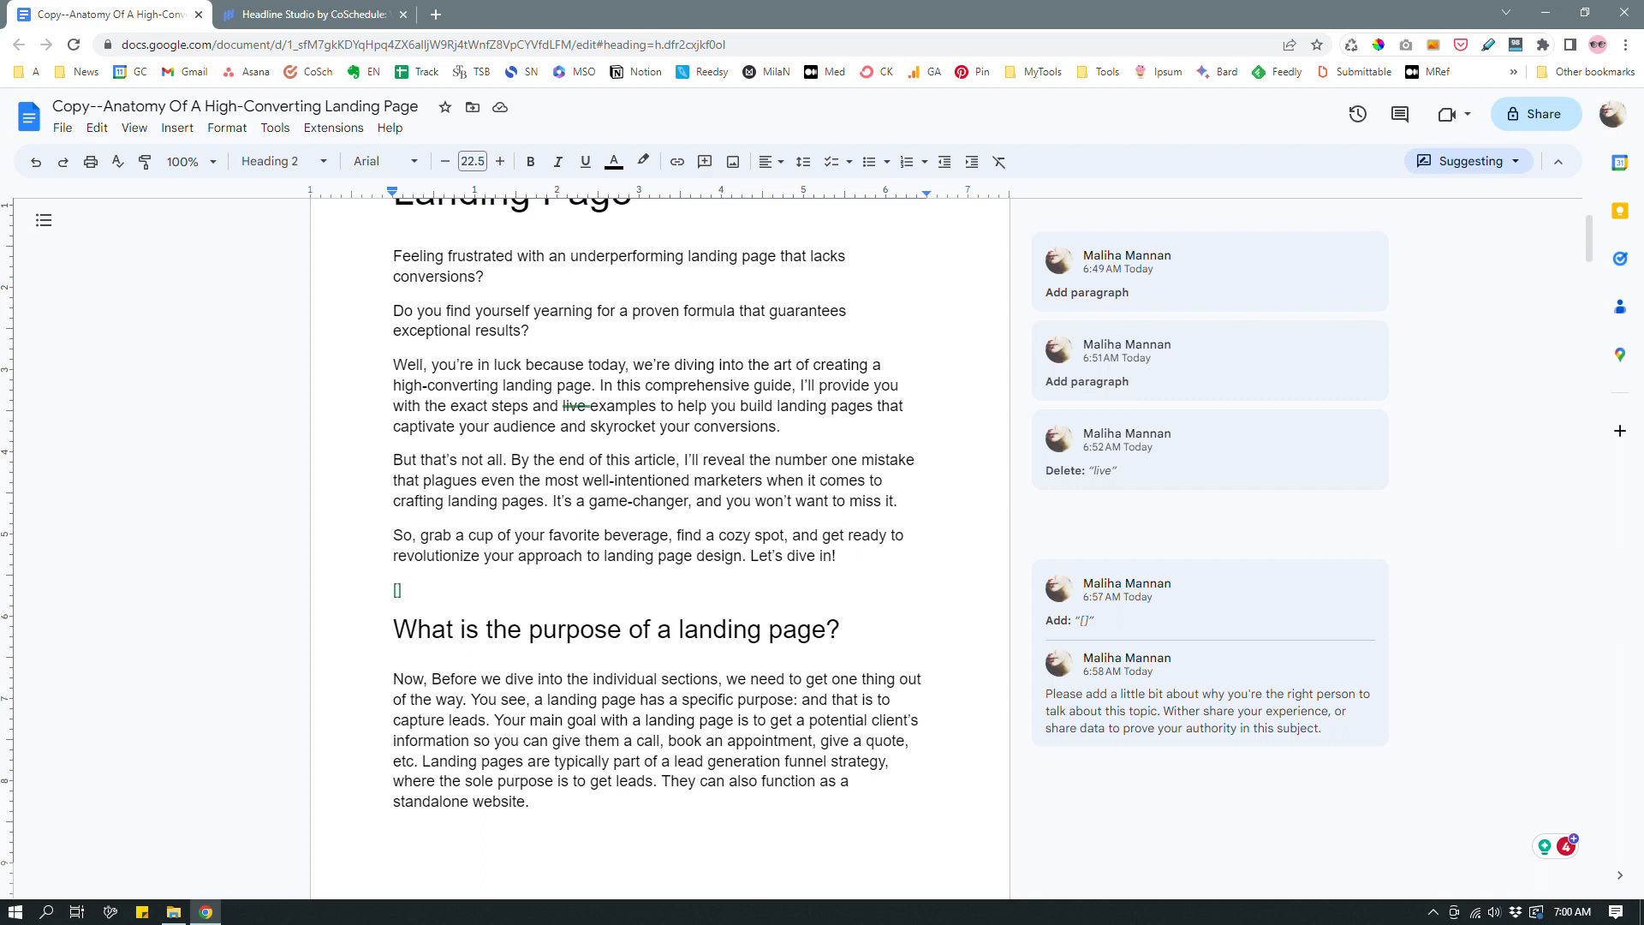
scroll(659, 548, up, 1)
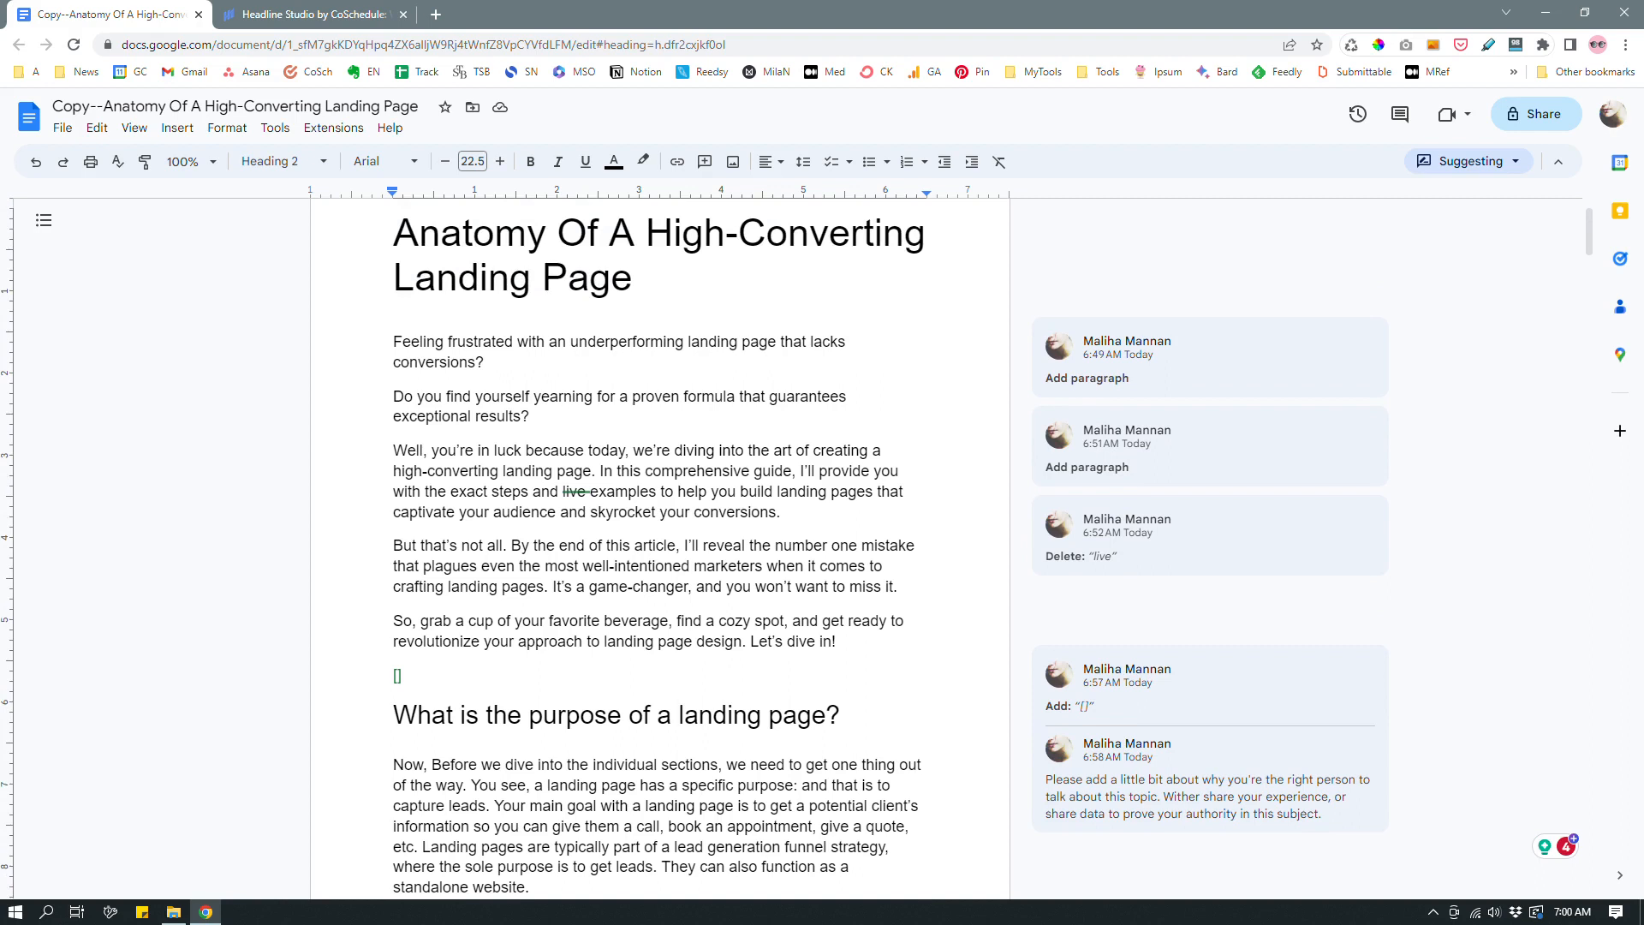
Suggest replacing the capital "B" with "b" in "Before" after "Now," in the first sentence of the purpose section
scroll(659, 547, down, 1)
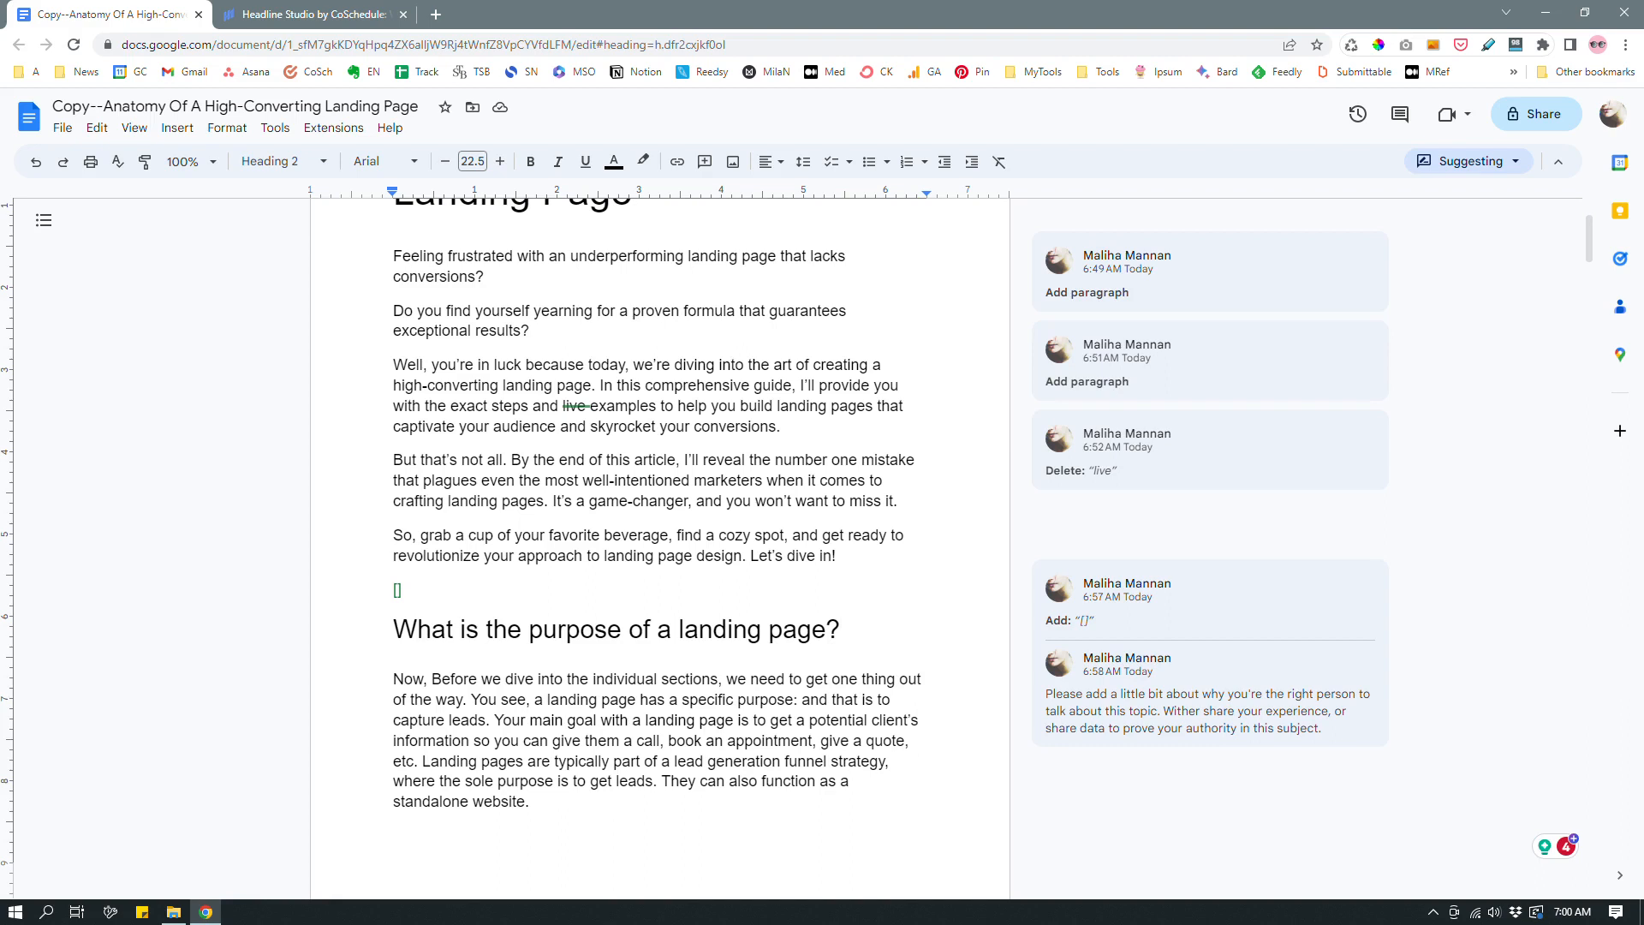
click(439, 678)
key(BackSpace)
text(b)
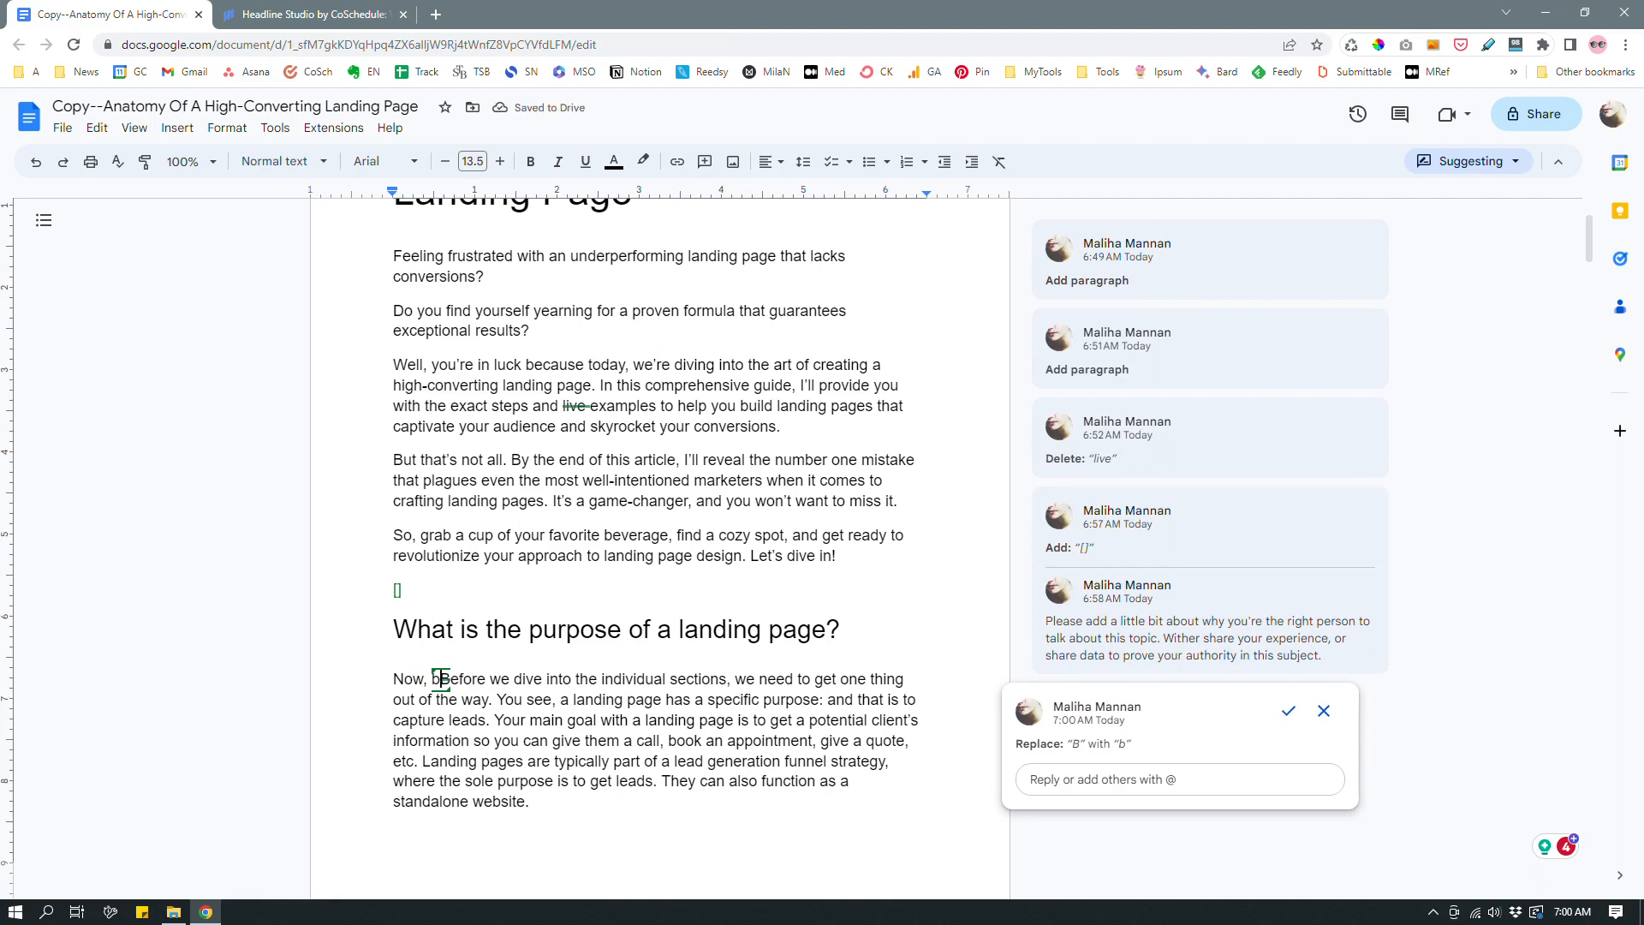
click(473, 686)
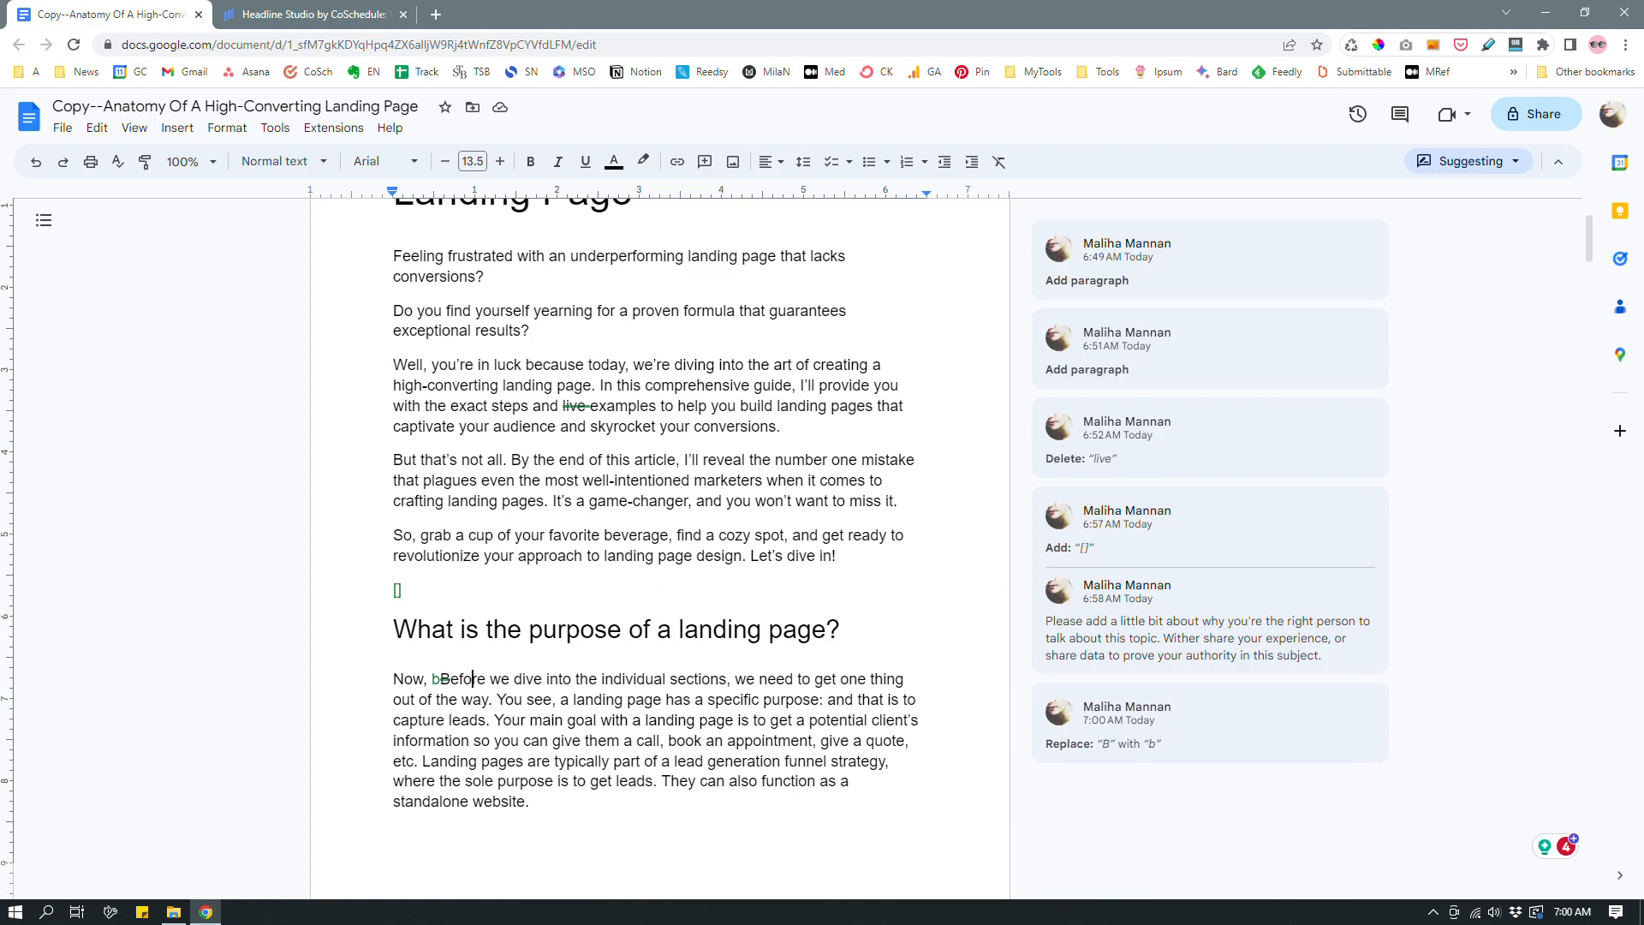
Suggest replacing "the individual sections" with "the rest of the blog post" in the purpose section's opening sentence
drag(575, 678, 727, 677)
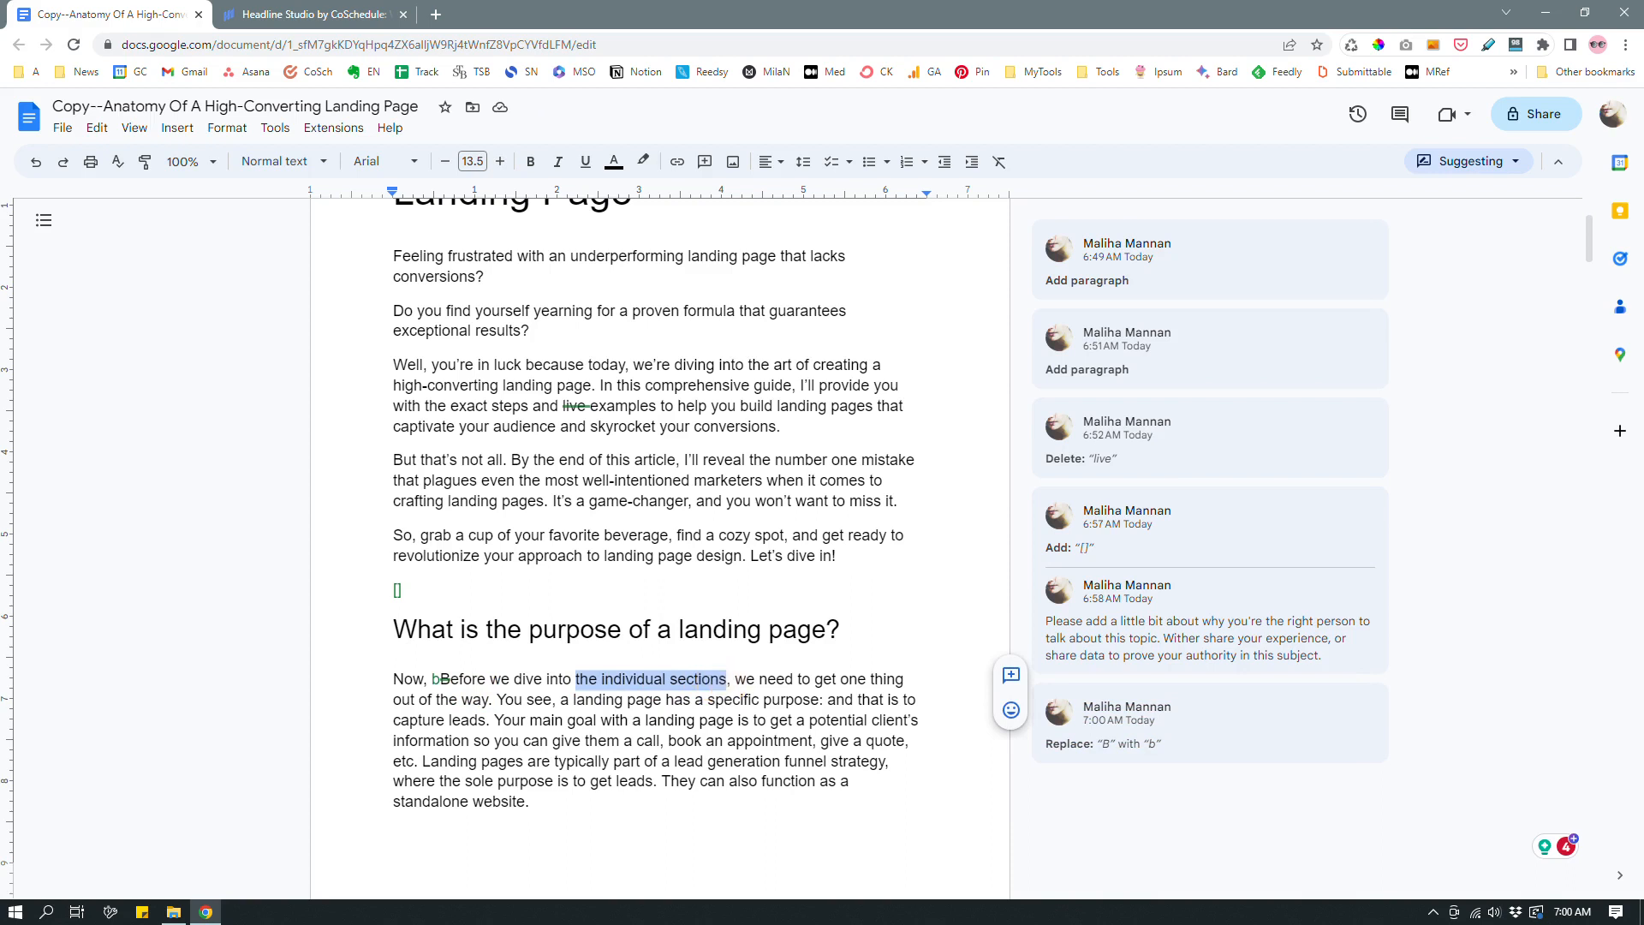
text(the rest of the blo)
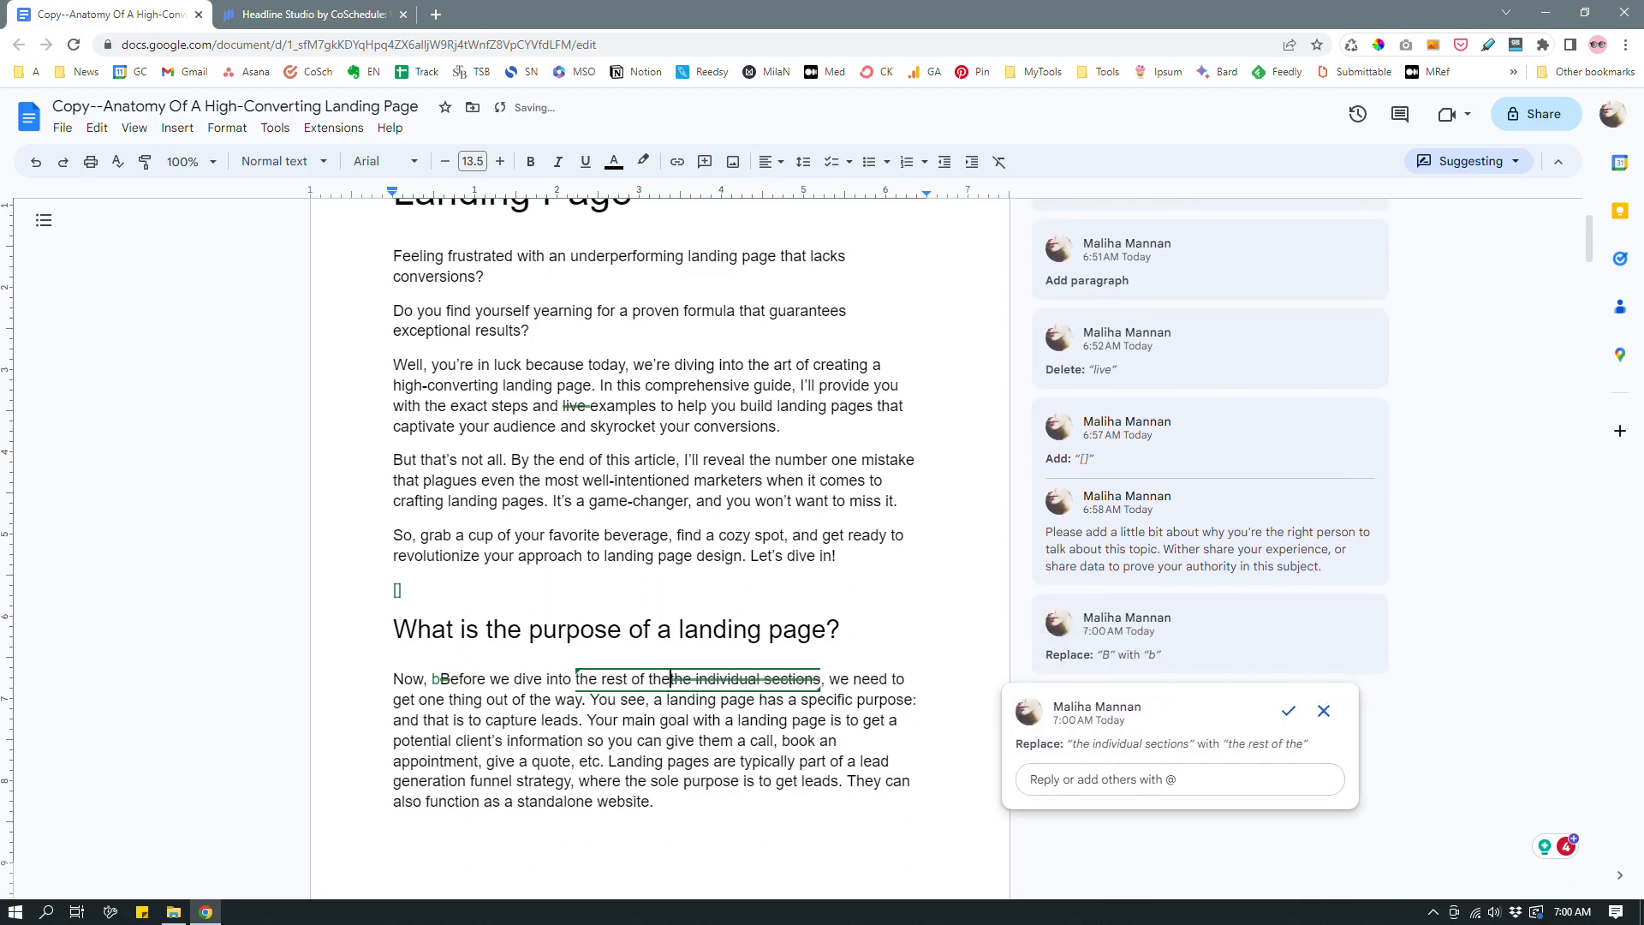
text(g post)
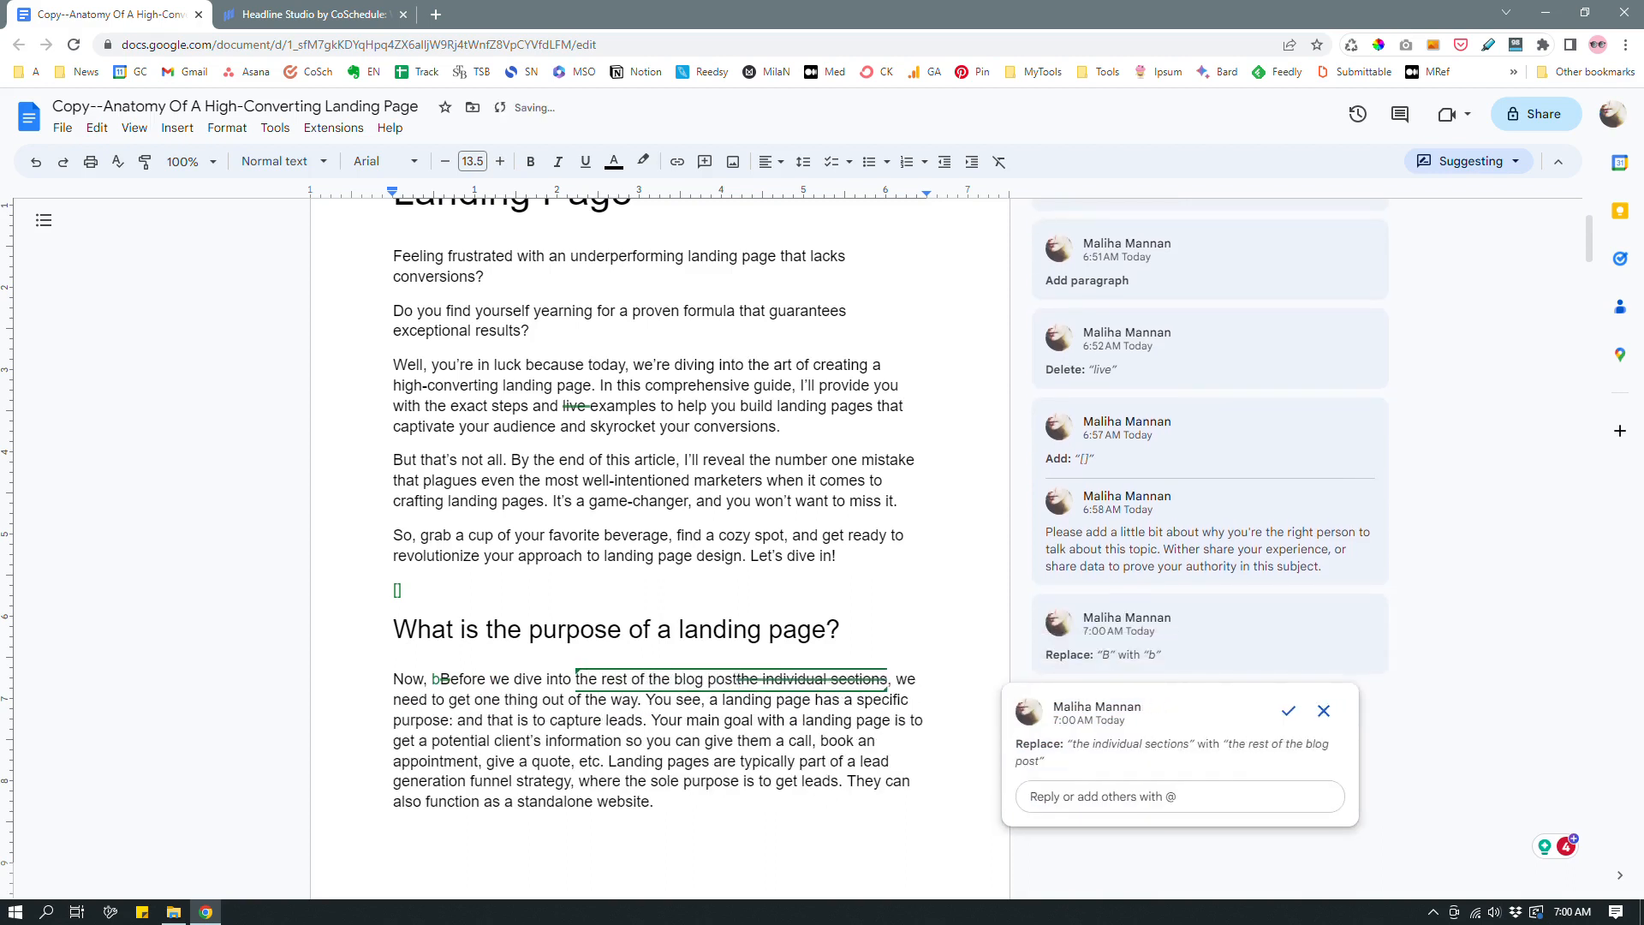
click(689, 800)
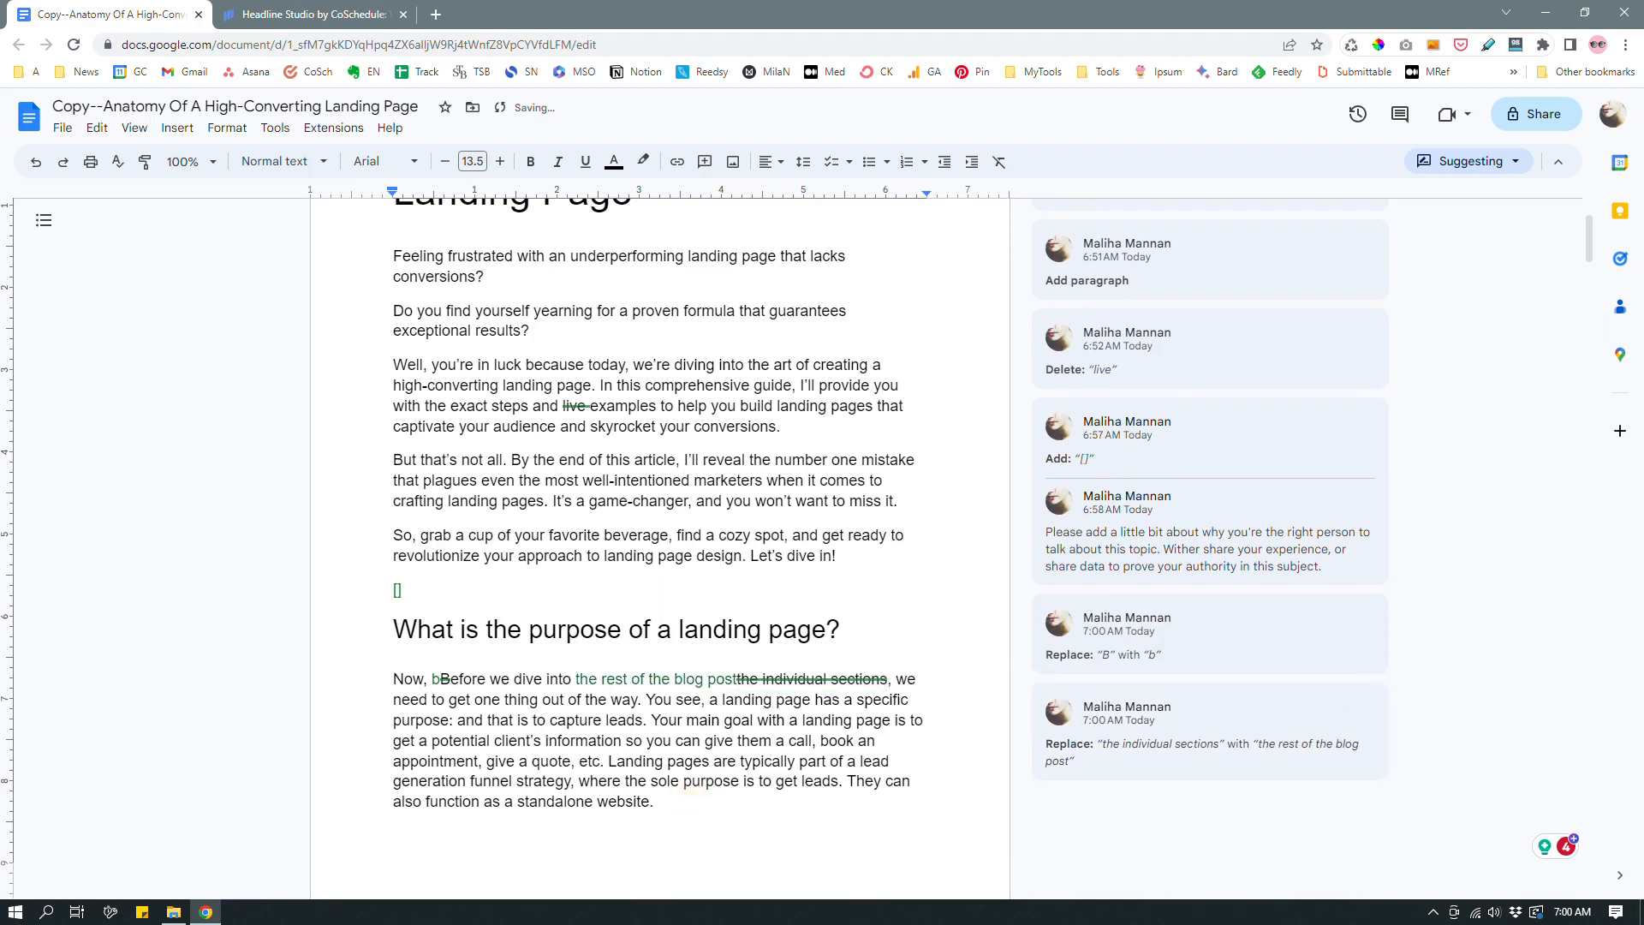
Suggest paragraph breaks before "You see, a landing page" and before "Your main goal with a landing page" in the purpose section
click(648, 697)
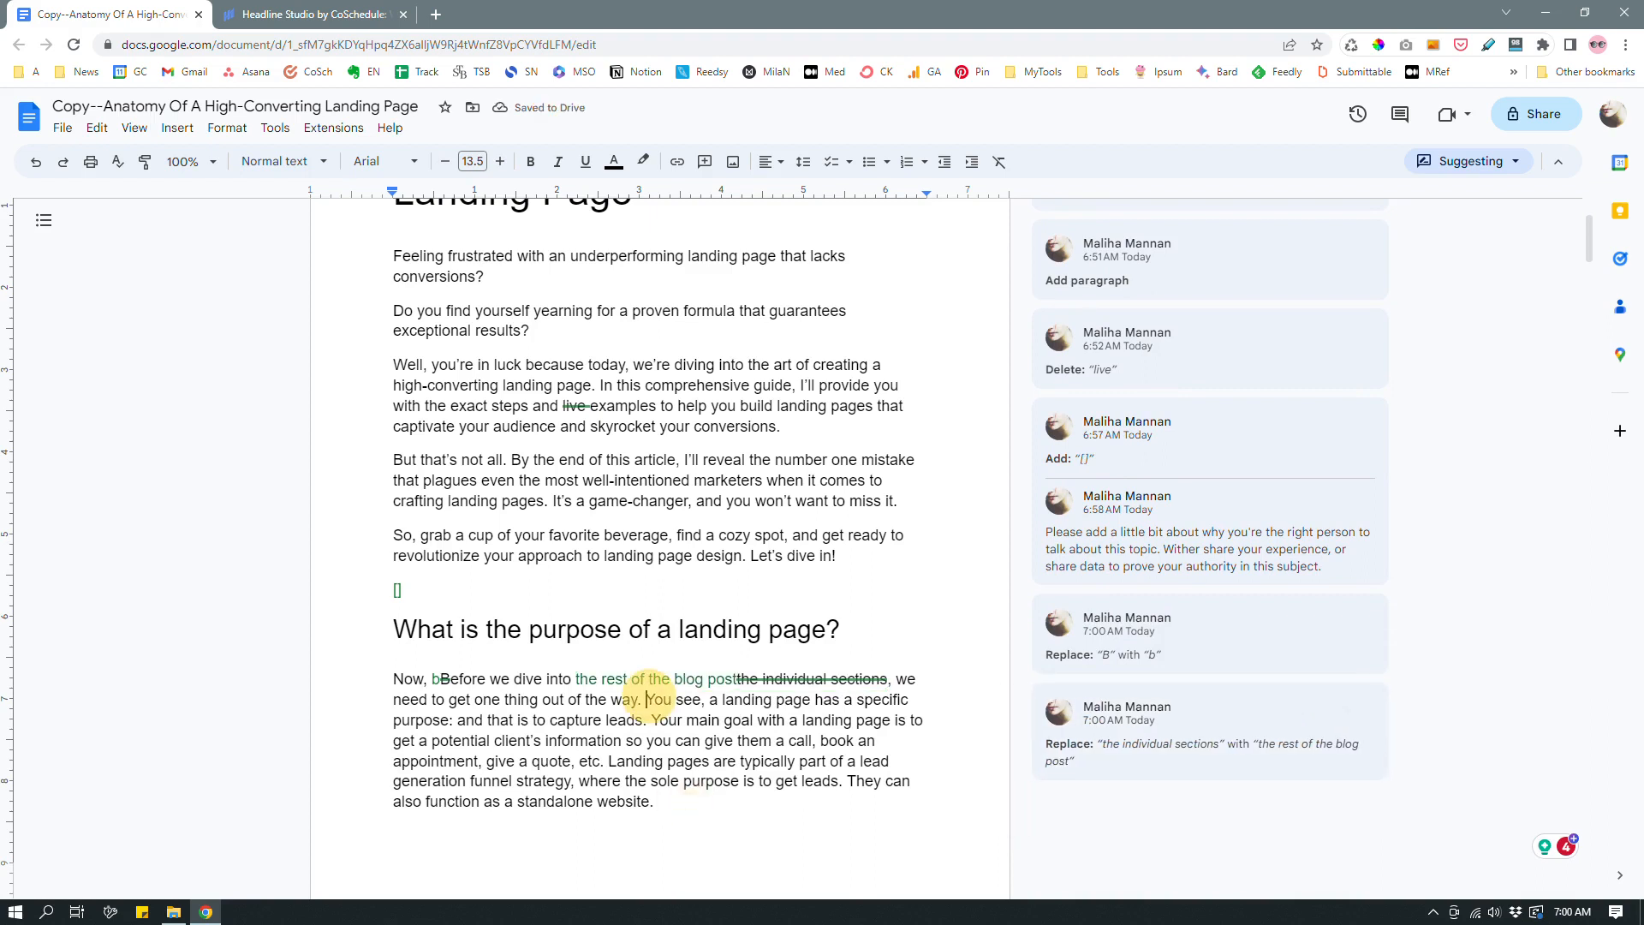
key(Return)
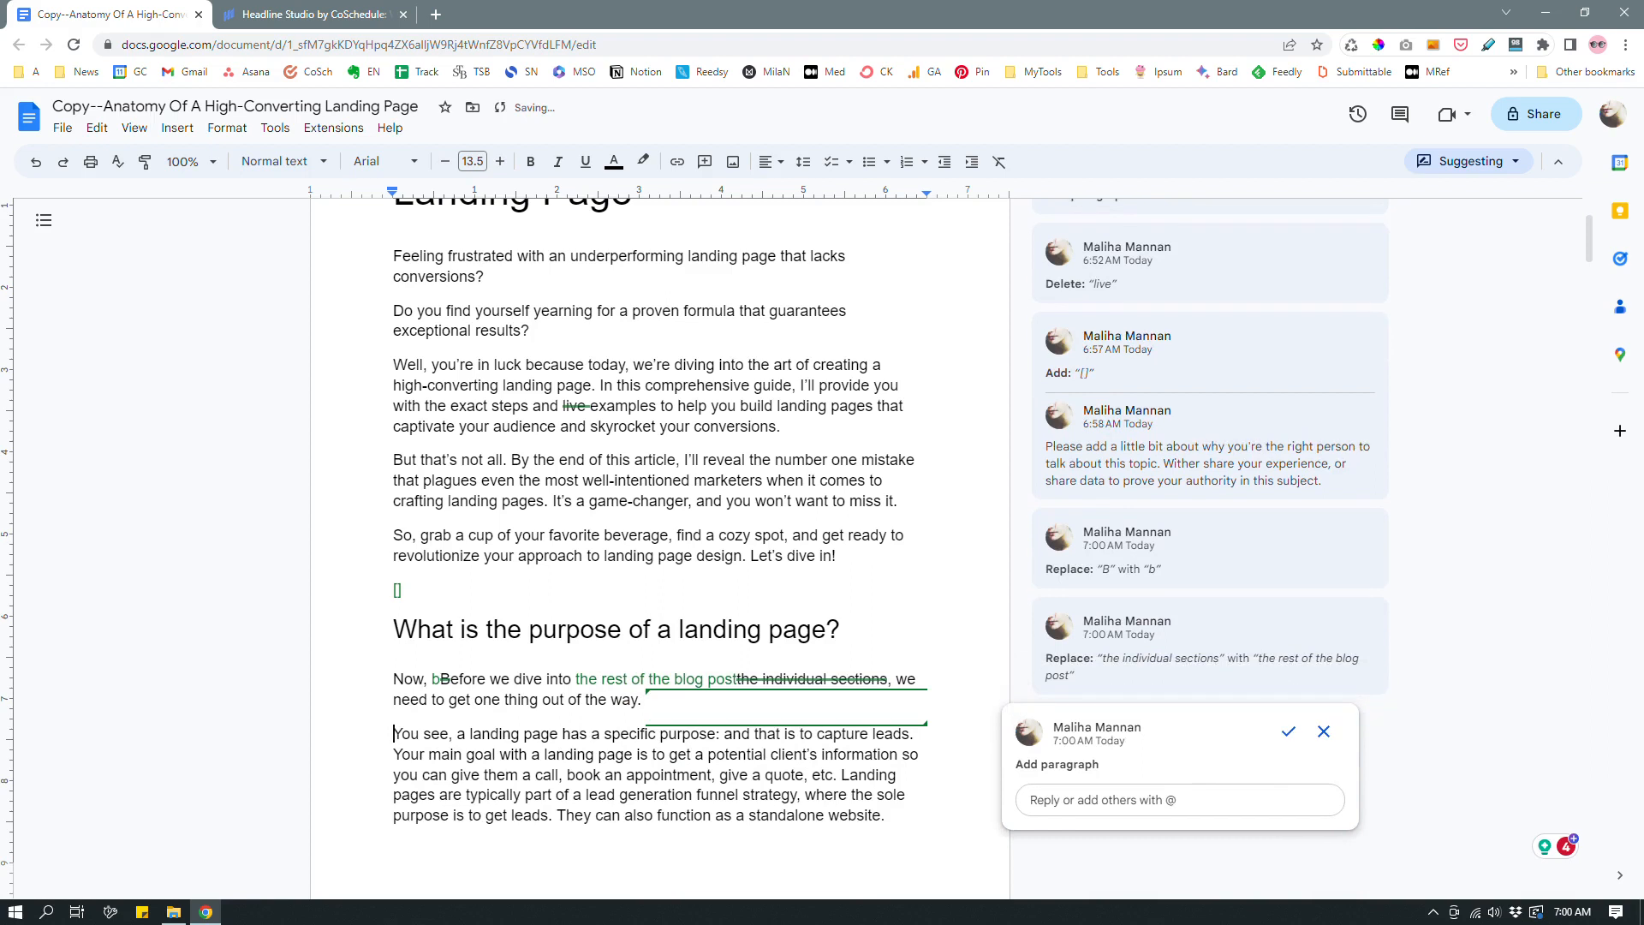
scroll(660, 514, down, 1)
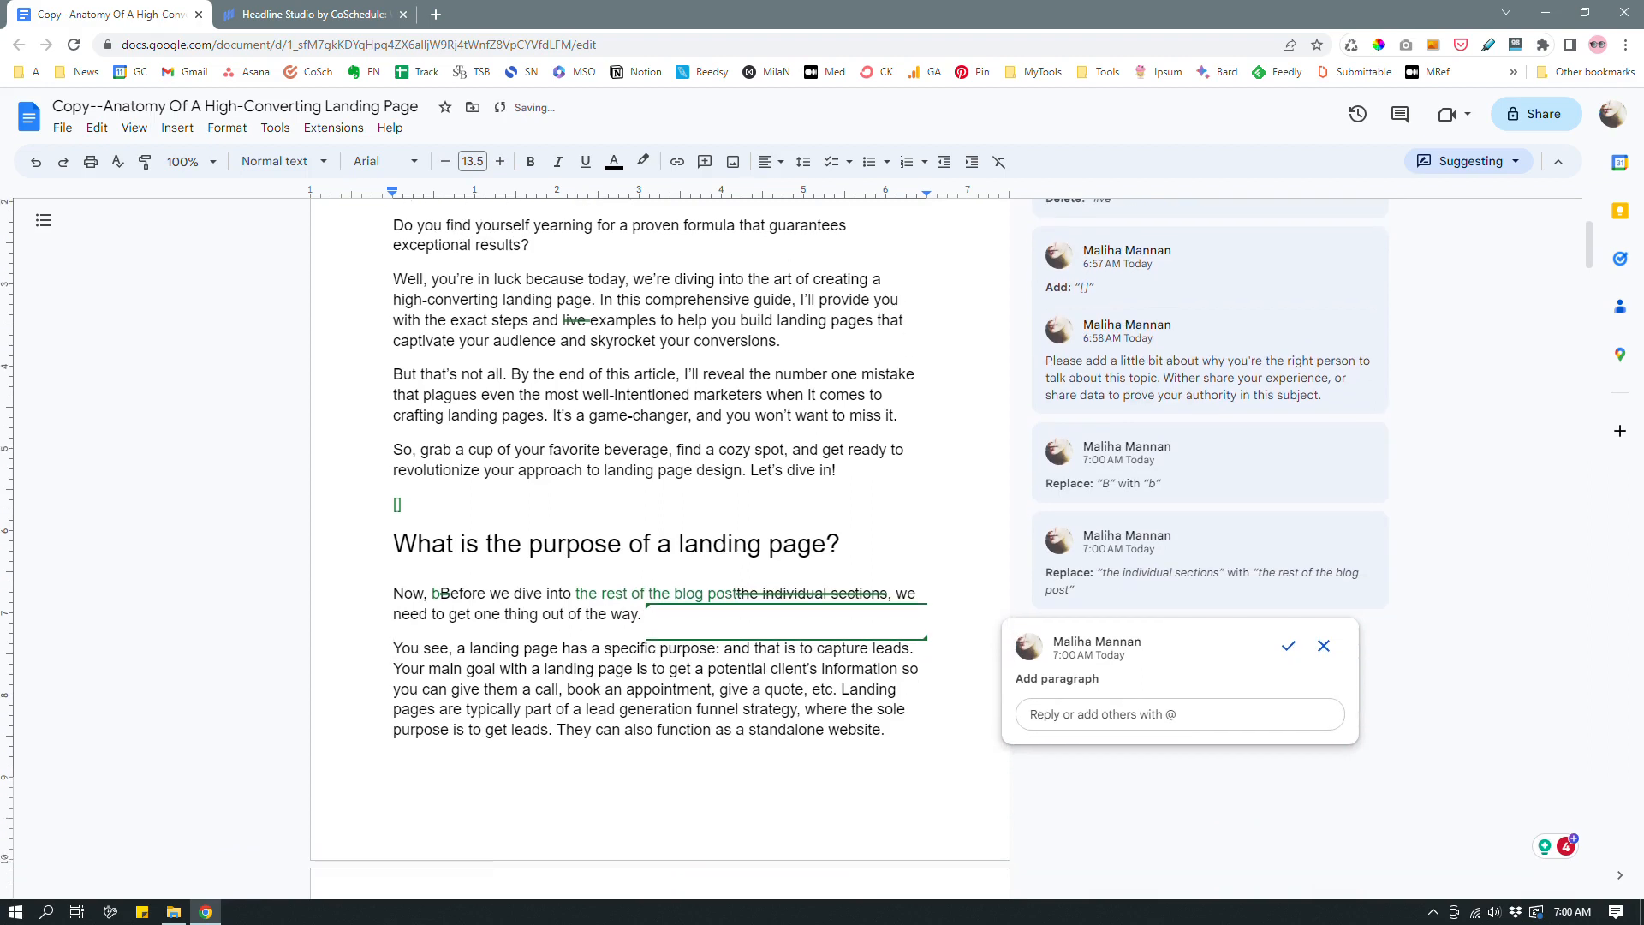
click(475, 651)
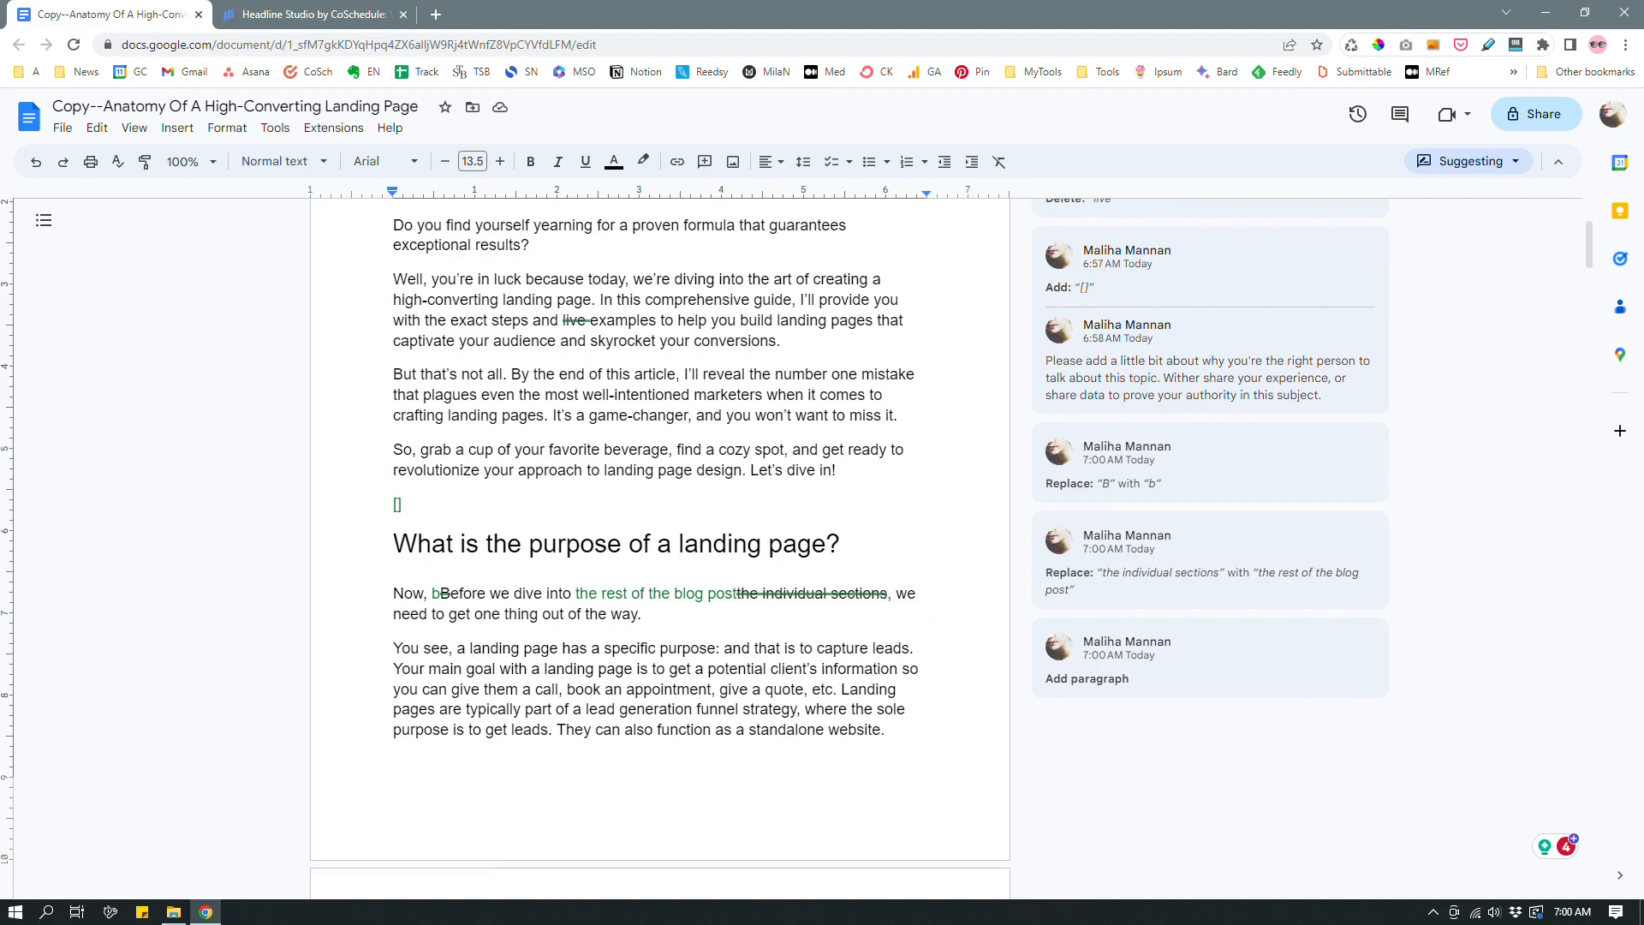
click(386, 666)
key(Return)
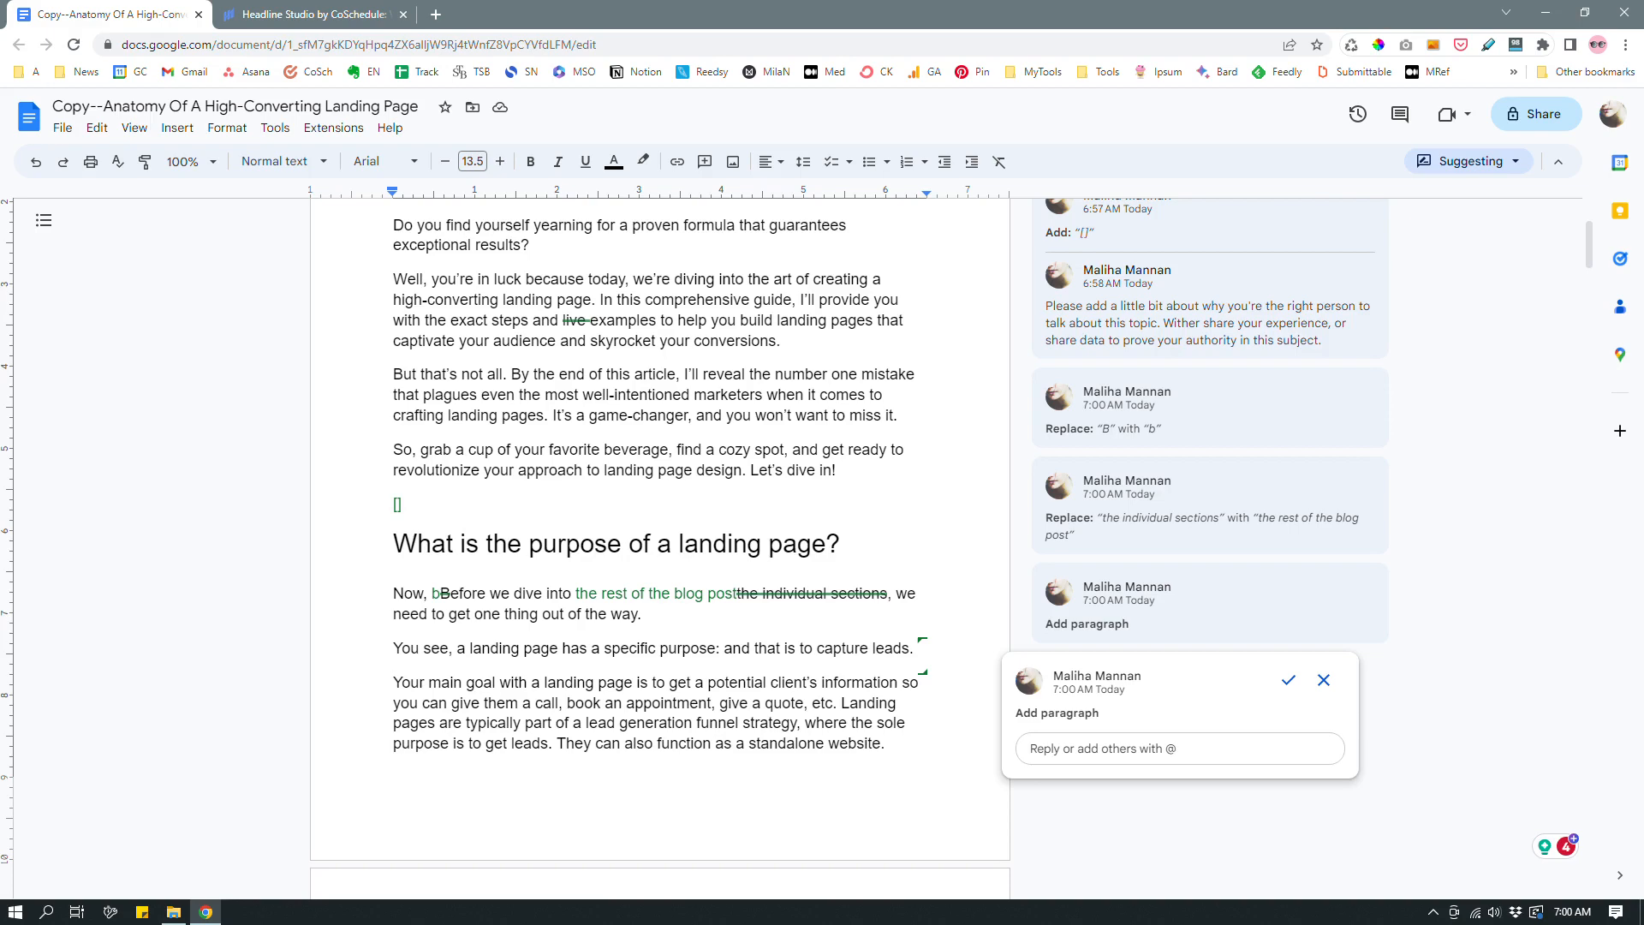
Suggest a paragraph break before "Landing pages are typically part of a lead generation funnel strategy" in the purpose section
click(843, 702)
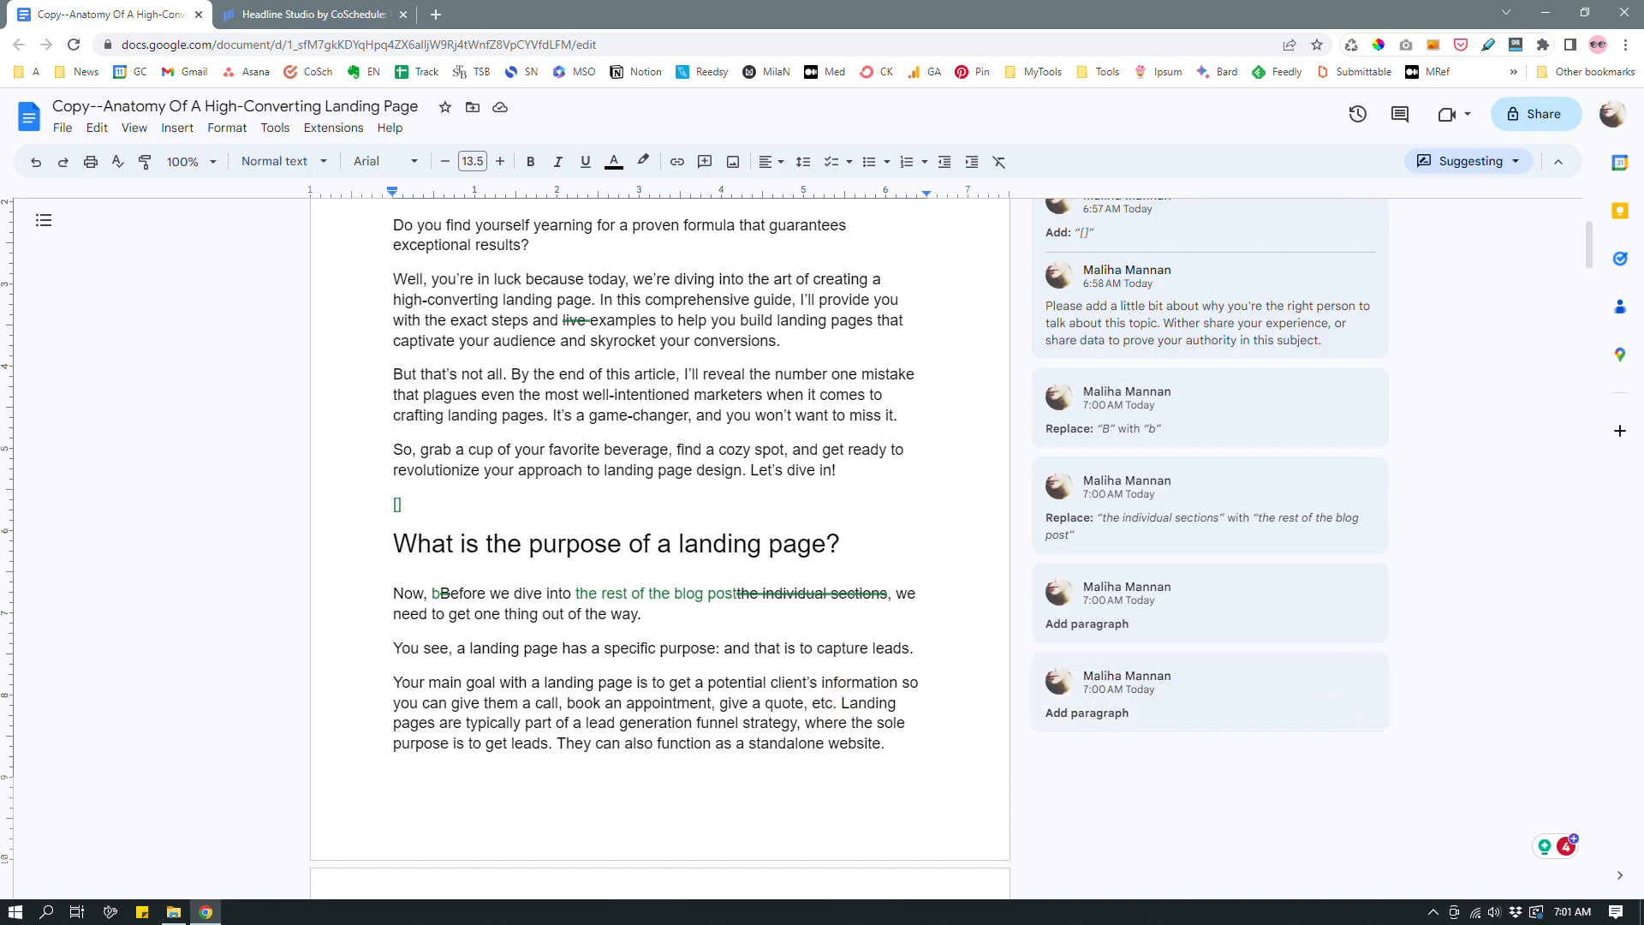
key(Return)
scroll(660, 548, down, 3)
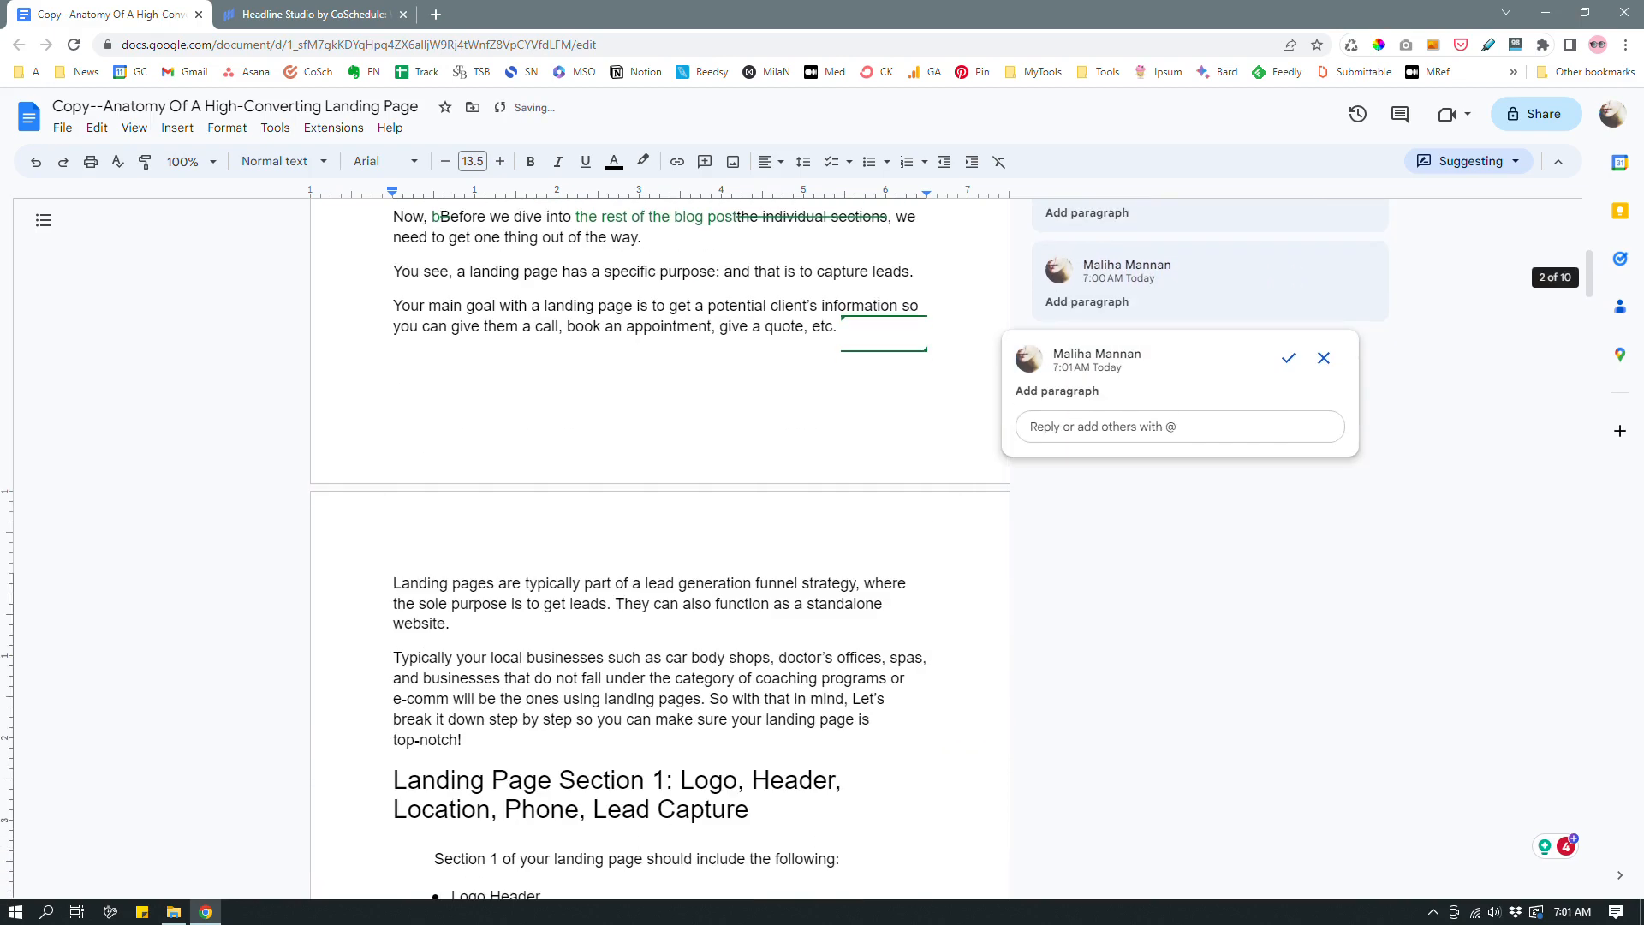
Suggest completing "e-comm" as "e-commerce" in the paragraph beginning "Typically your local businesses"
click(553, 616)
scroll(552, 617, down, 1)
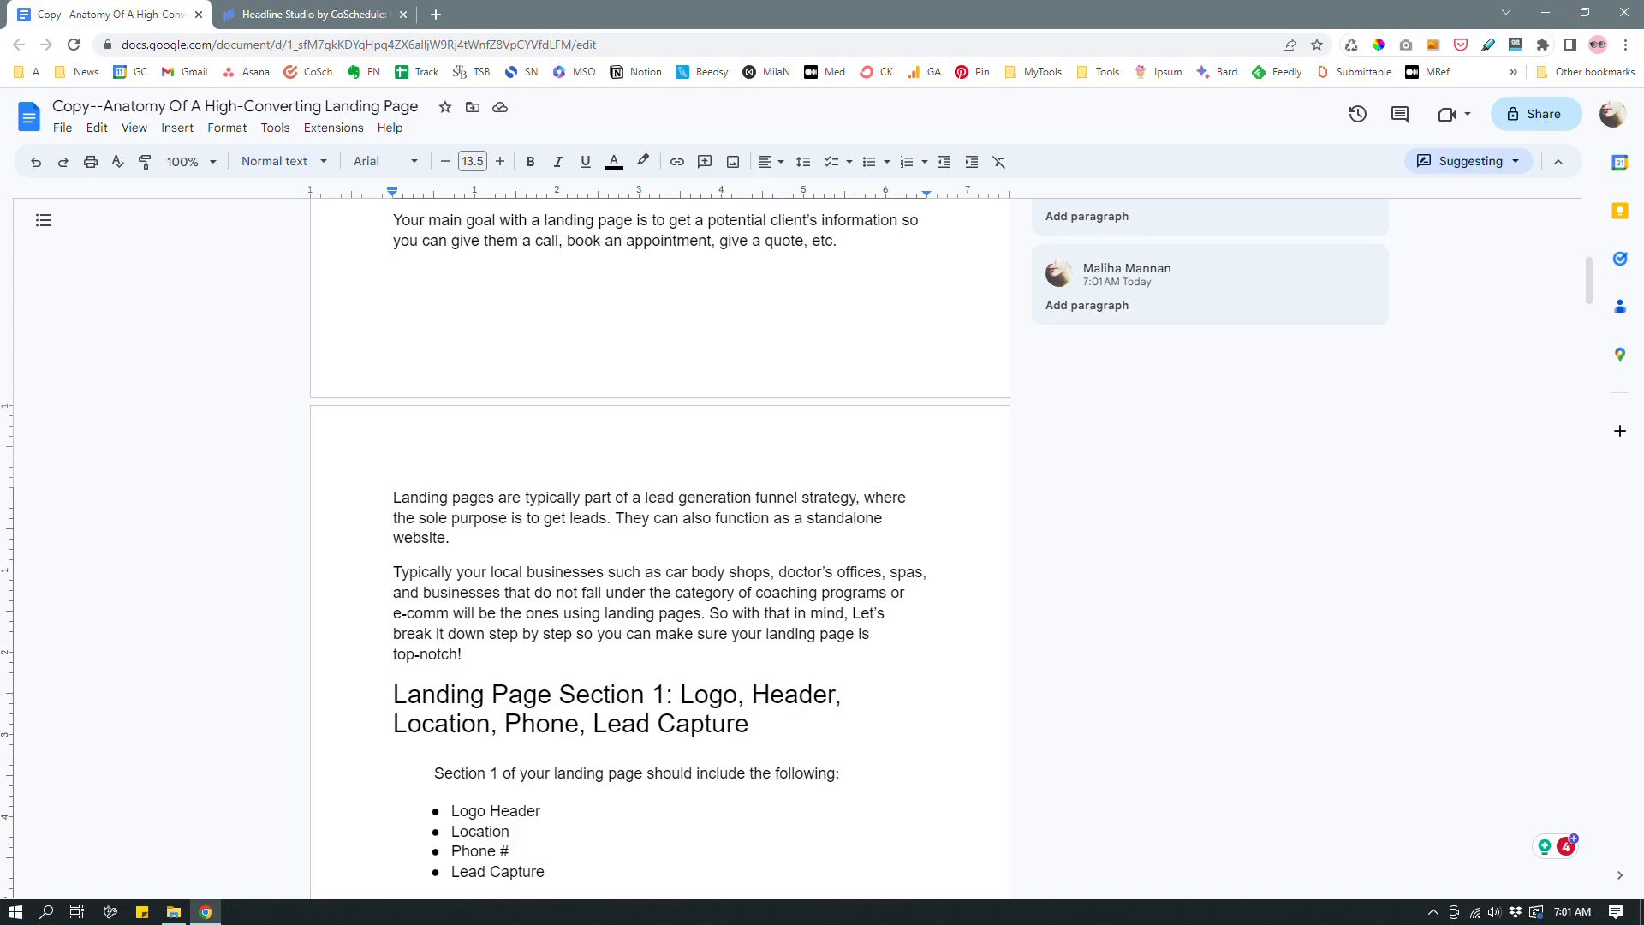
scroll(659, 548, up, 2)
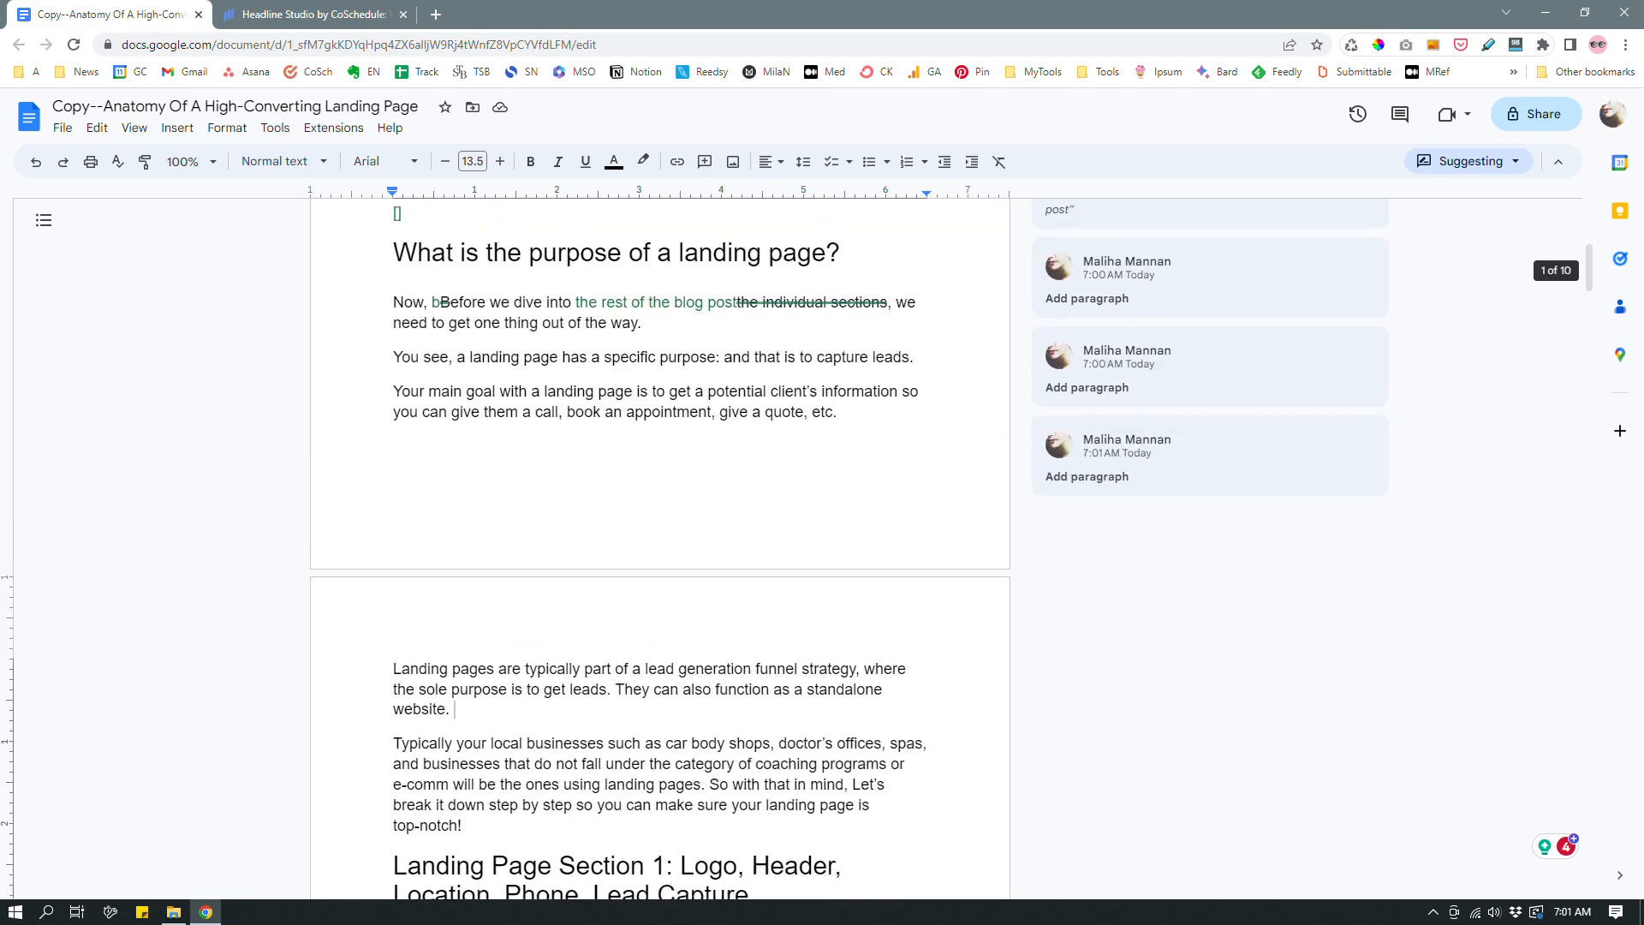
scroll(660, 548, up, 2)
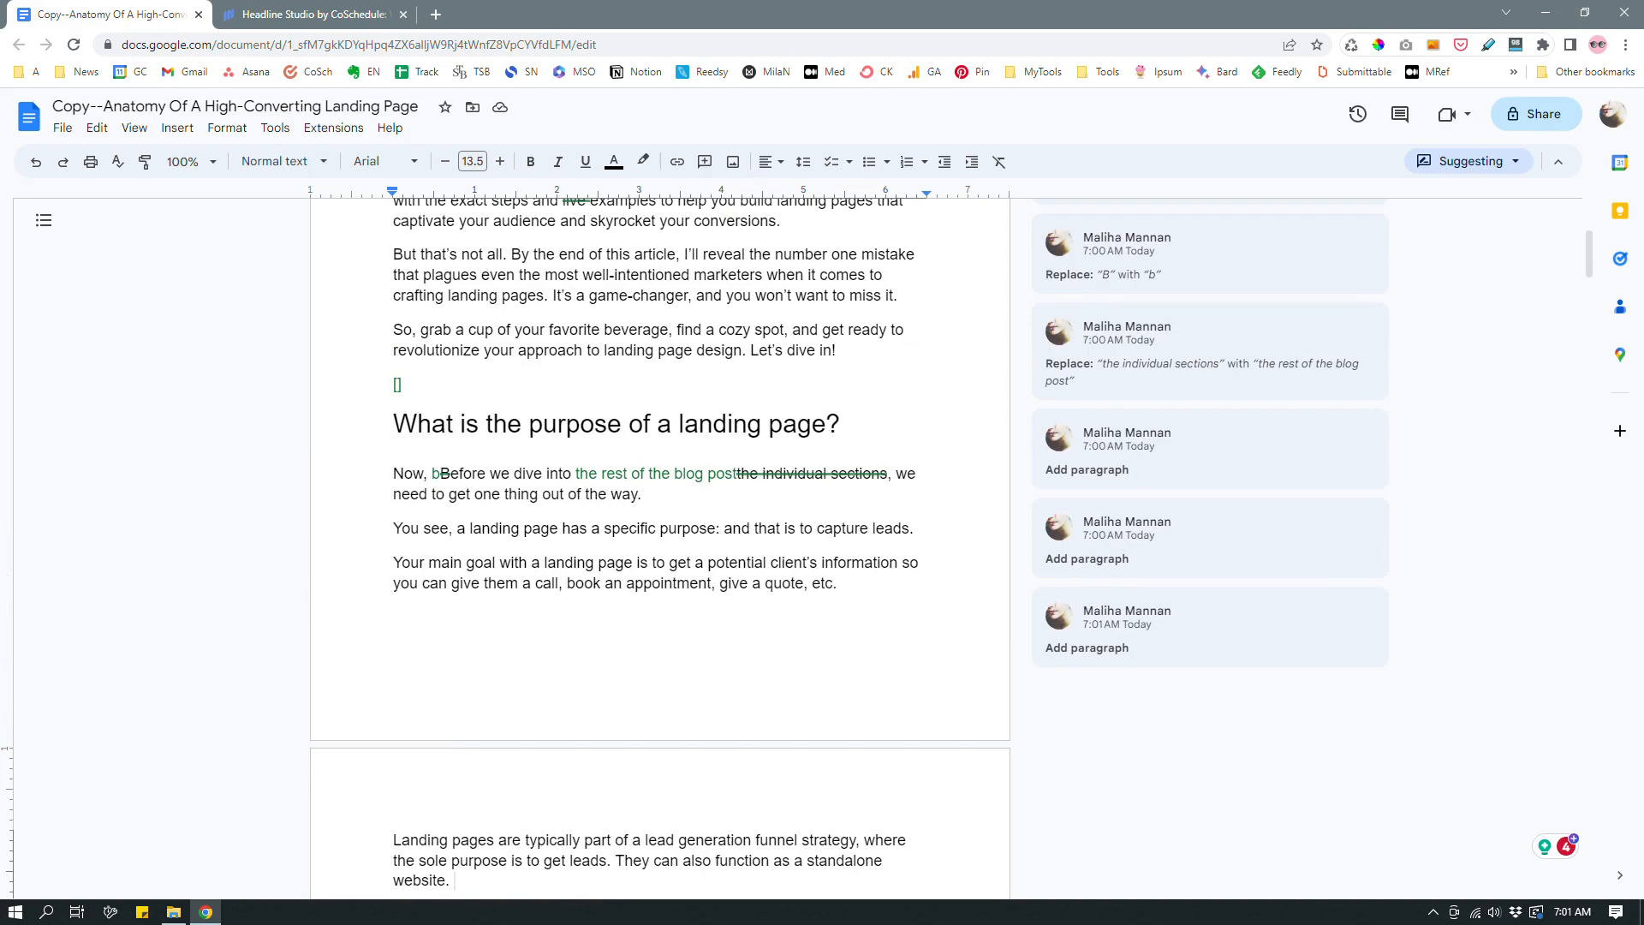
scroll(659, 548, down, 3)
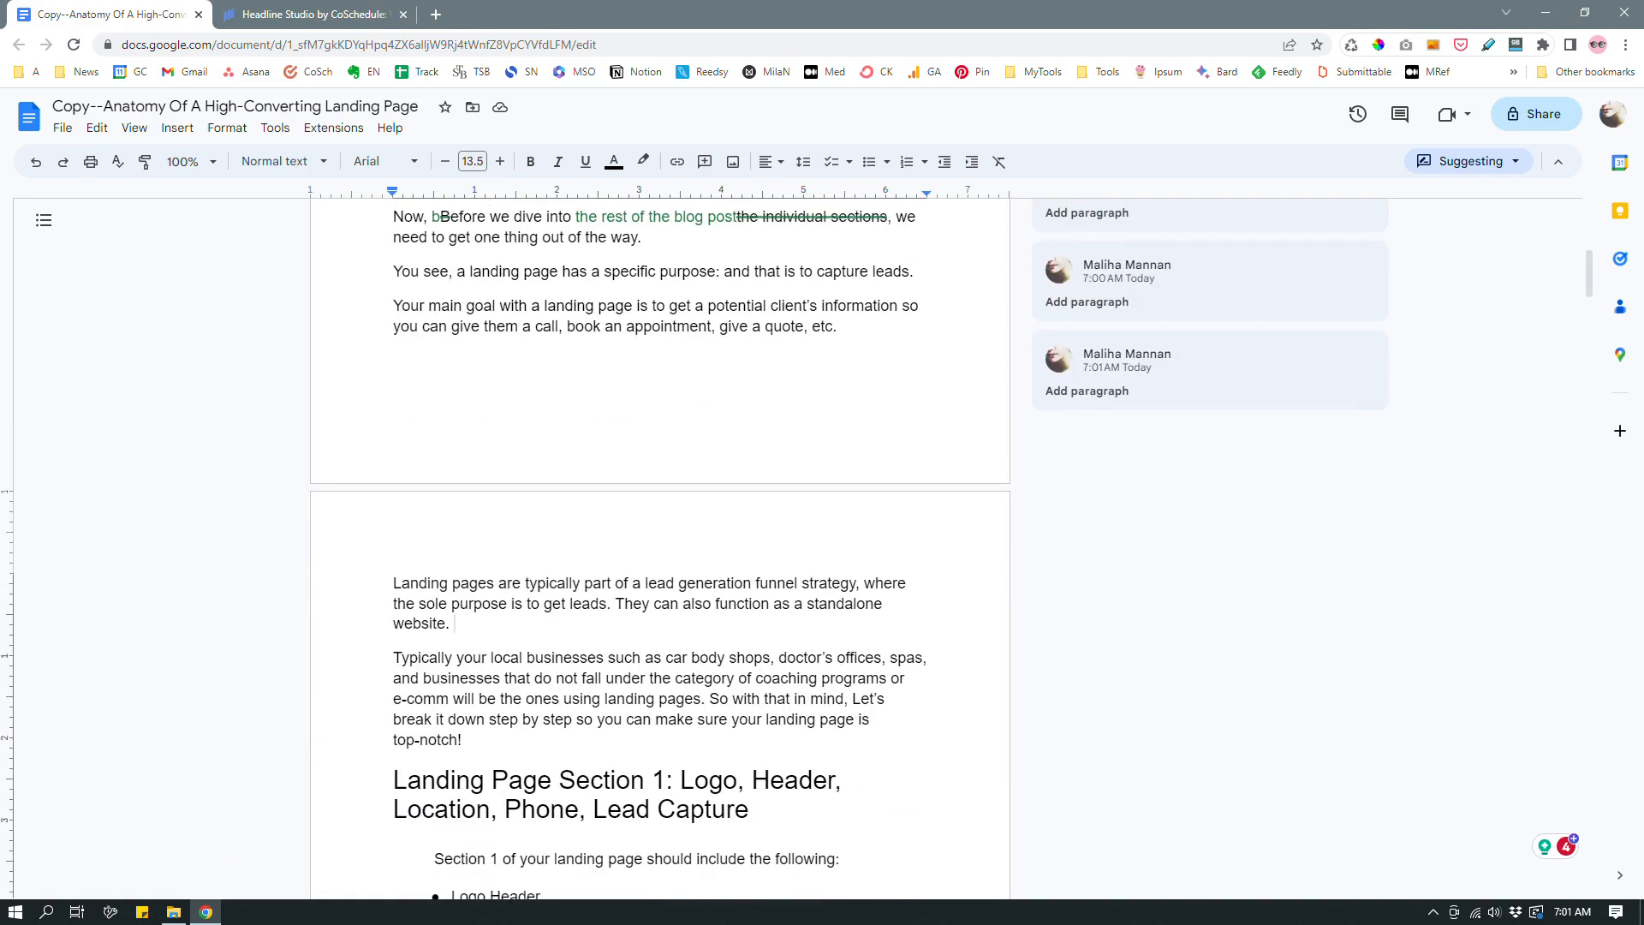
scroll(659, 548, up, 2)
scroll(659, 548, down, 2)
click(763, 658)
click(484, 737)
text(erce)
click(483, 736)
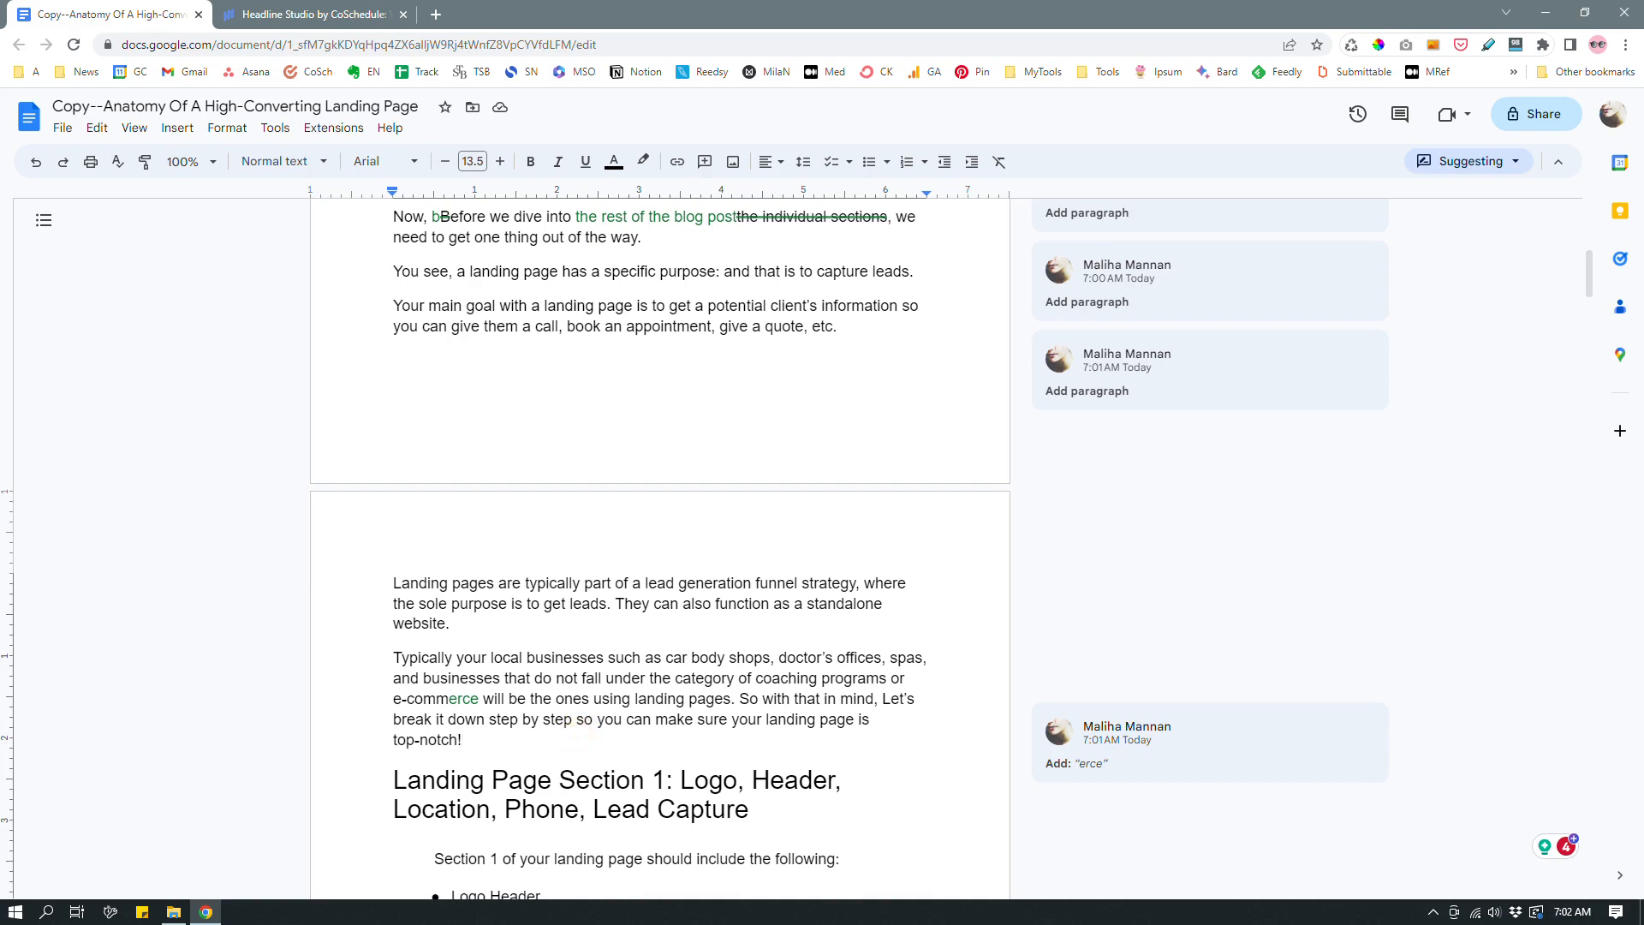
Suggest deleting the whole "Typically your local businesses" paragraph above the Landing Page Section 1 heading
drag(462, 740, 393, 655)
click(466, 738)
drag(734, 698, 379, 664)
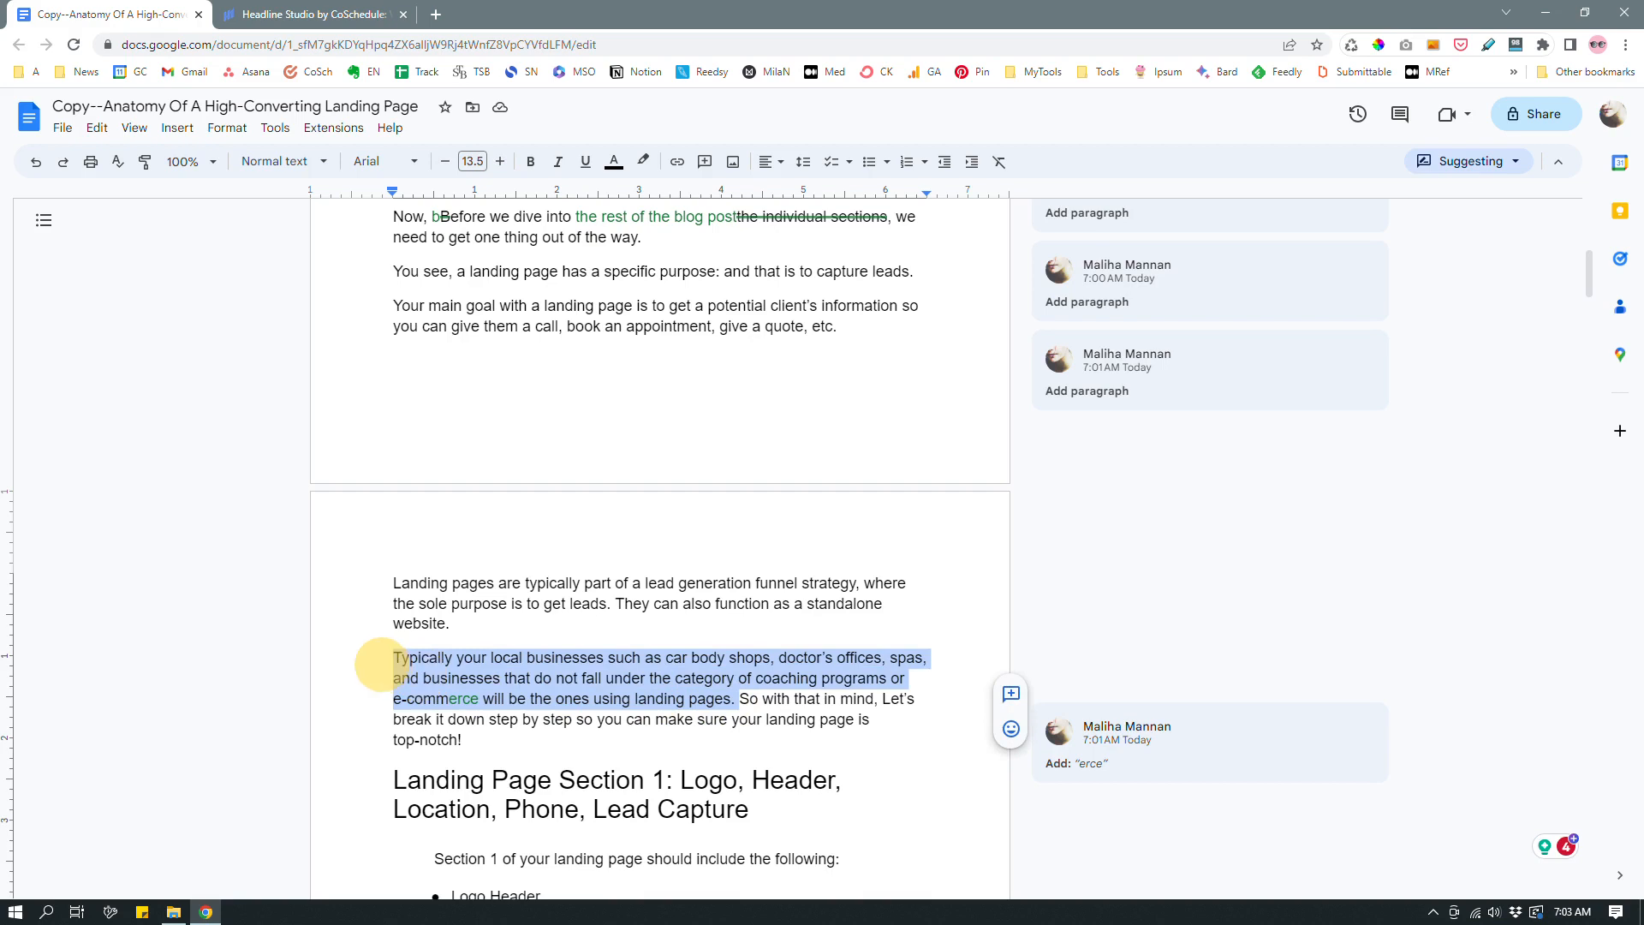
click(503, 740)
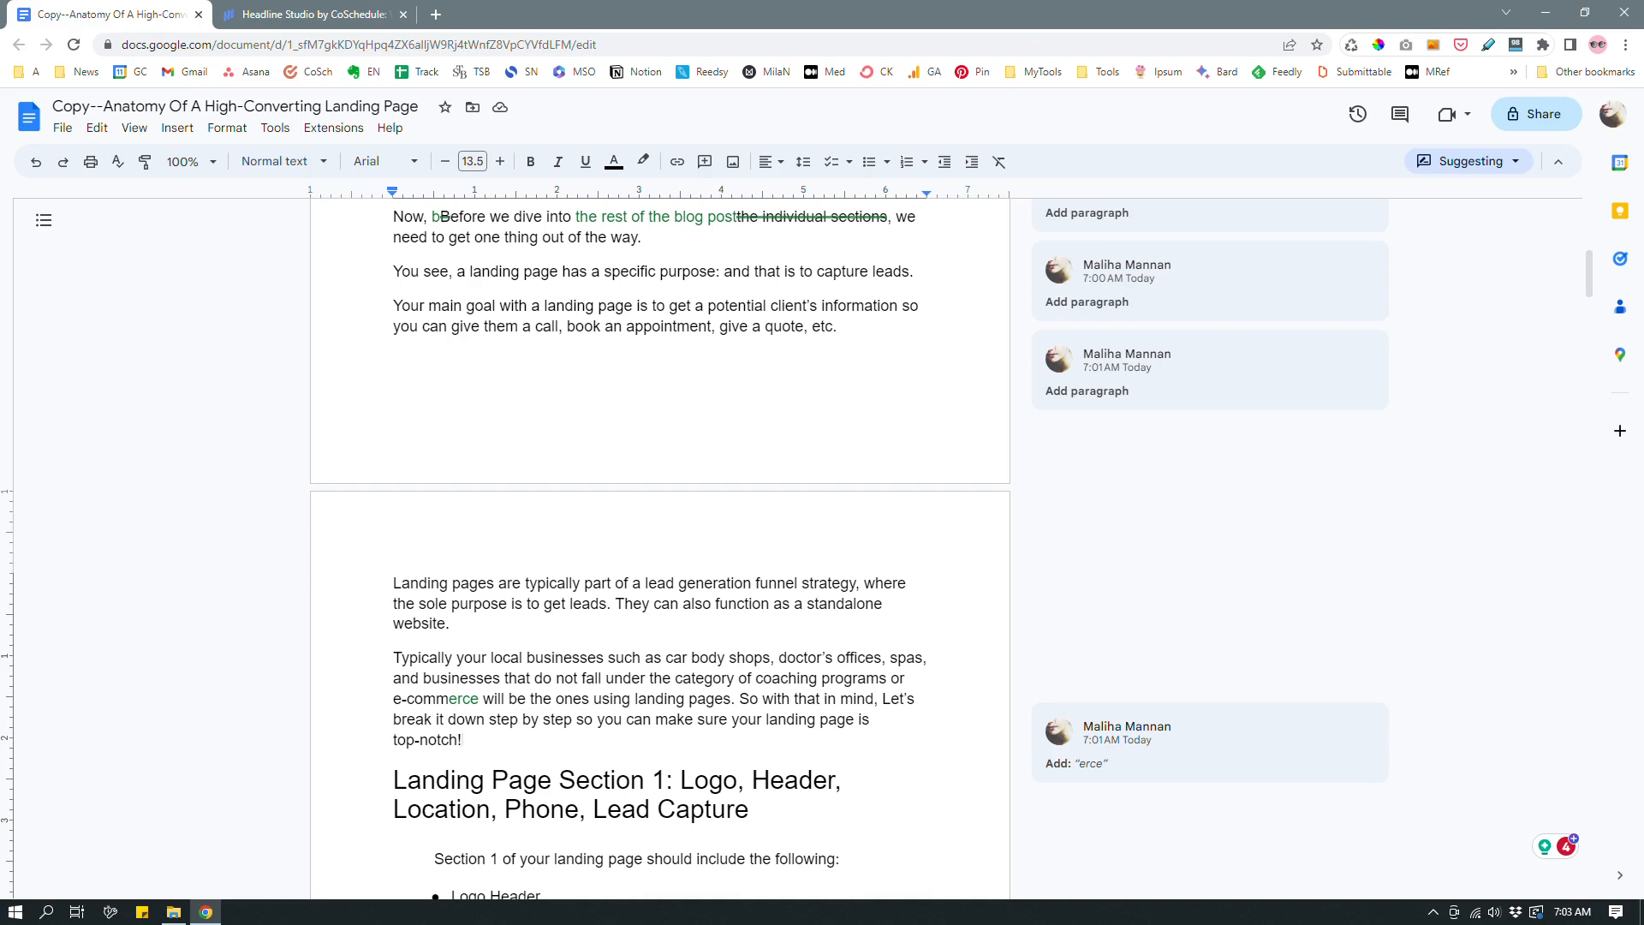
drag(393, 657, 741, 743)
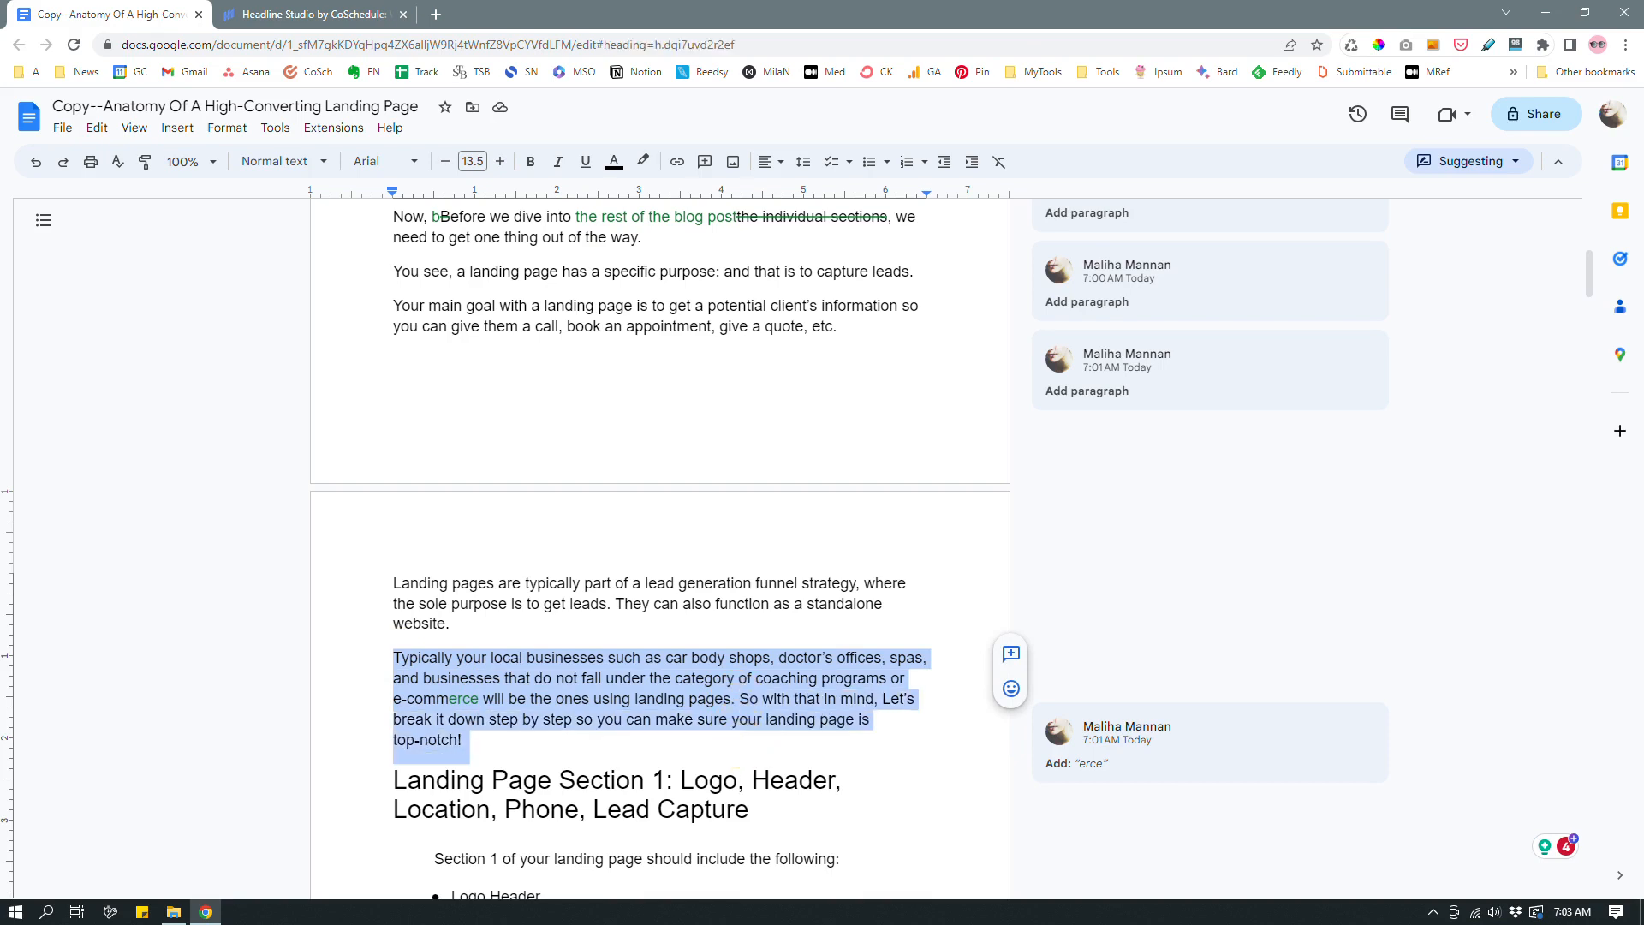
key(BackSpace)
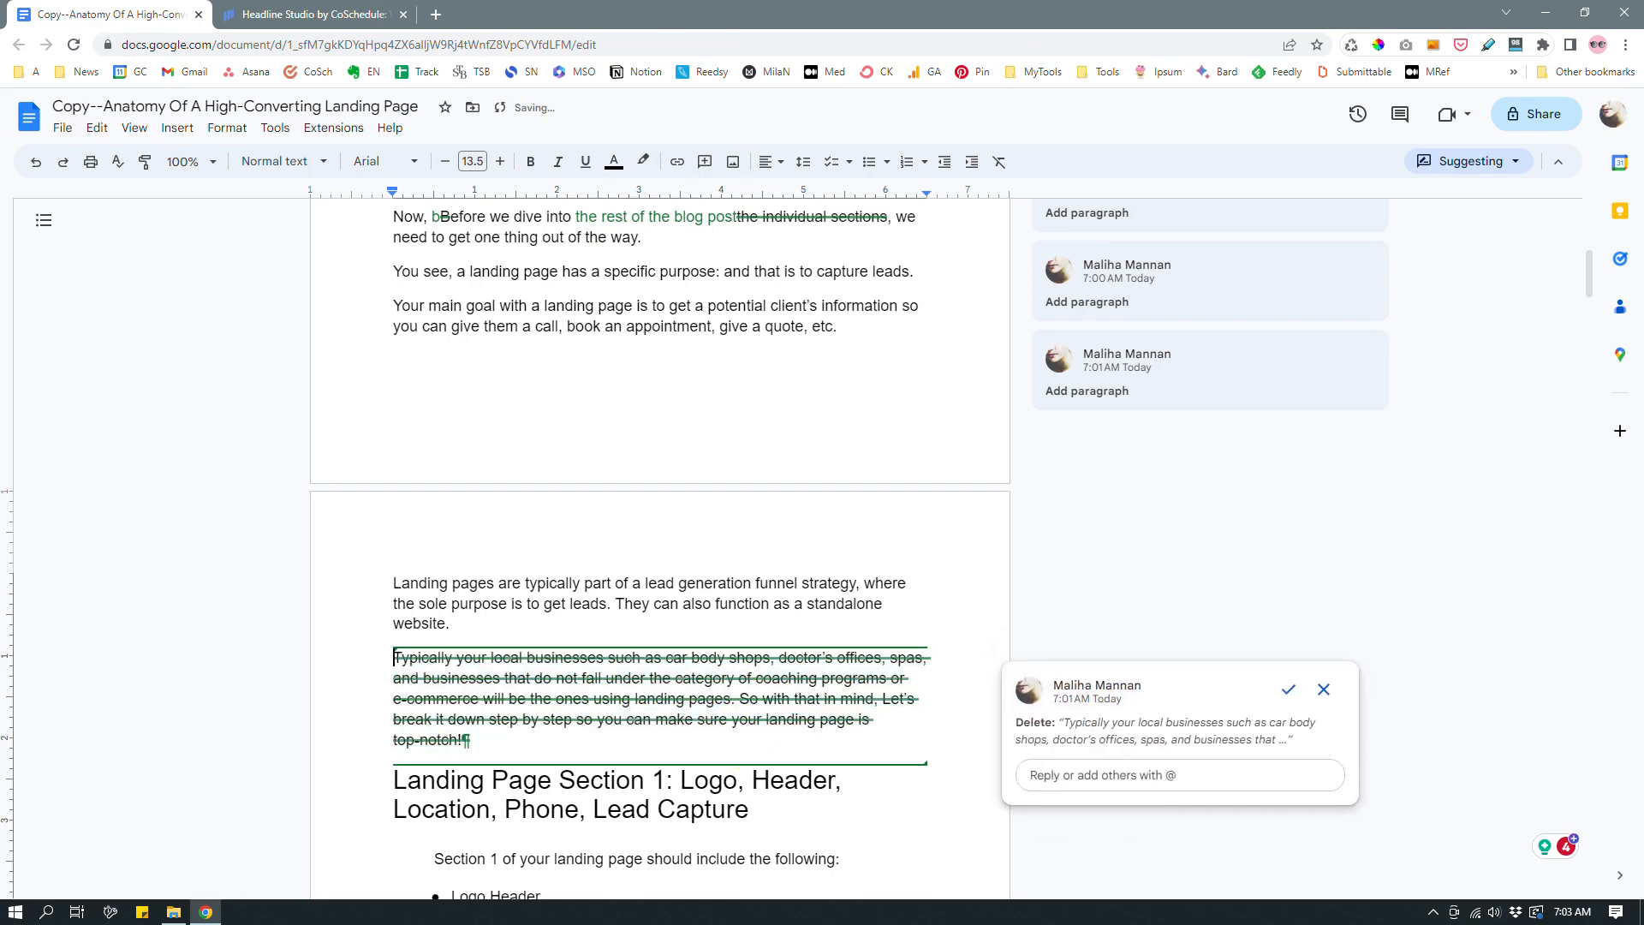
Reread the purpose section and the struck-out "Typically your local businesses" paragraph, focusing on its first sentence about who uses landing pages
scroll(659, 548, down, 2)
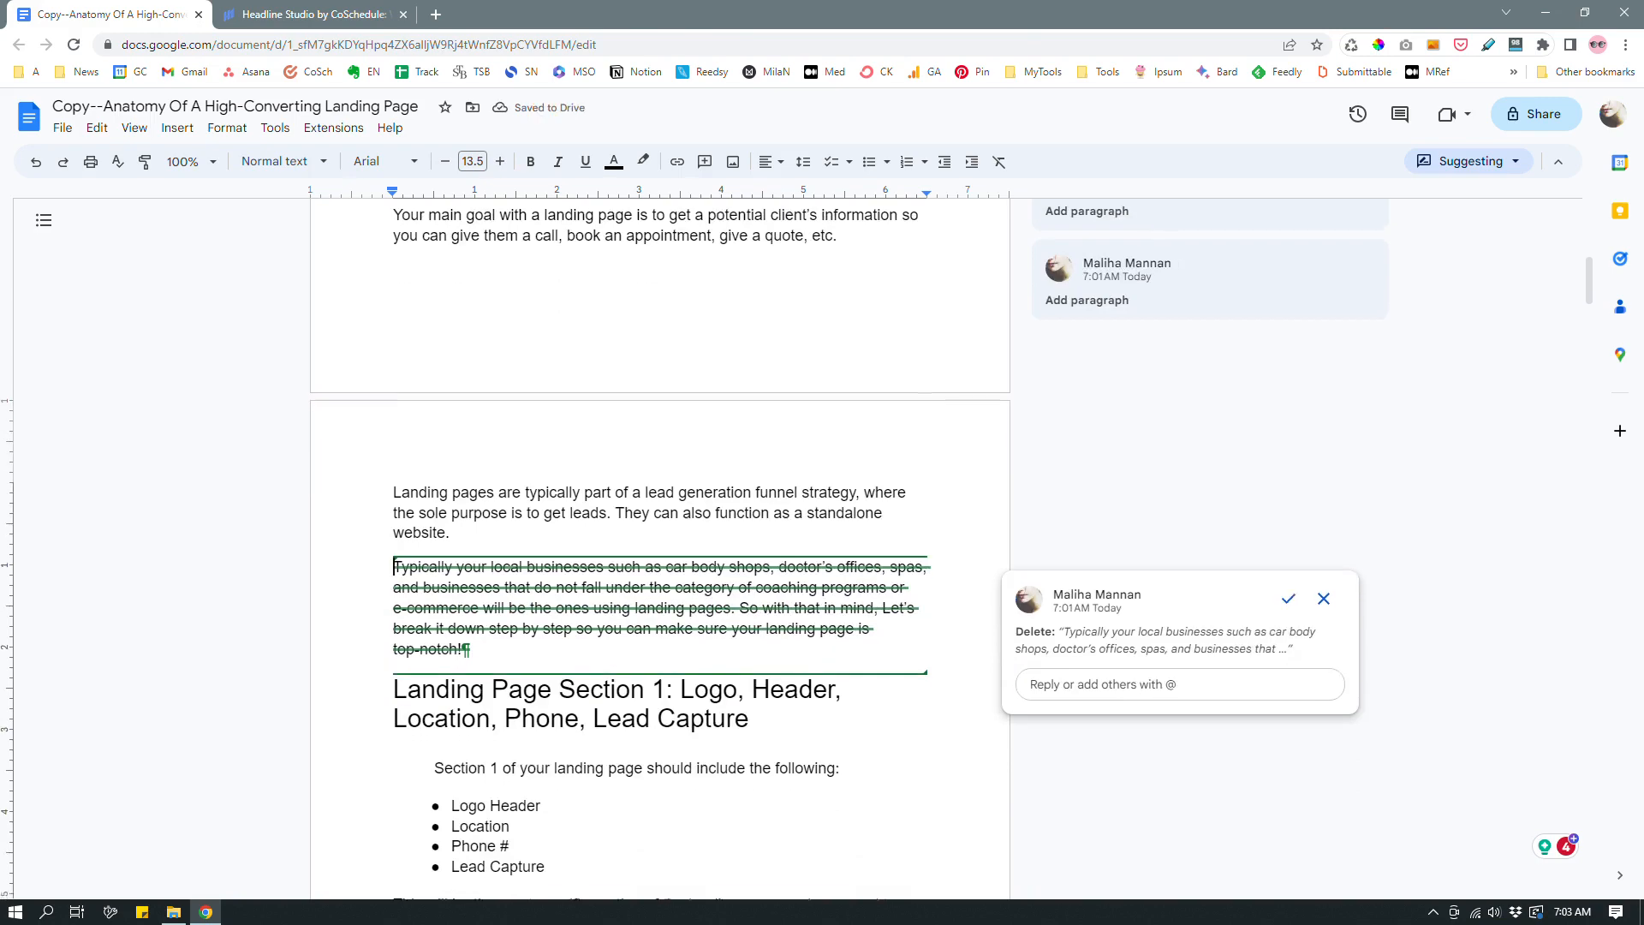
scroll(659, 548, up, 2)
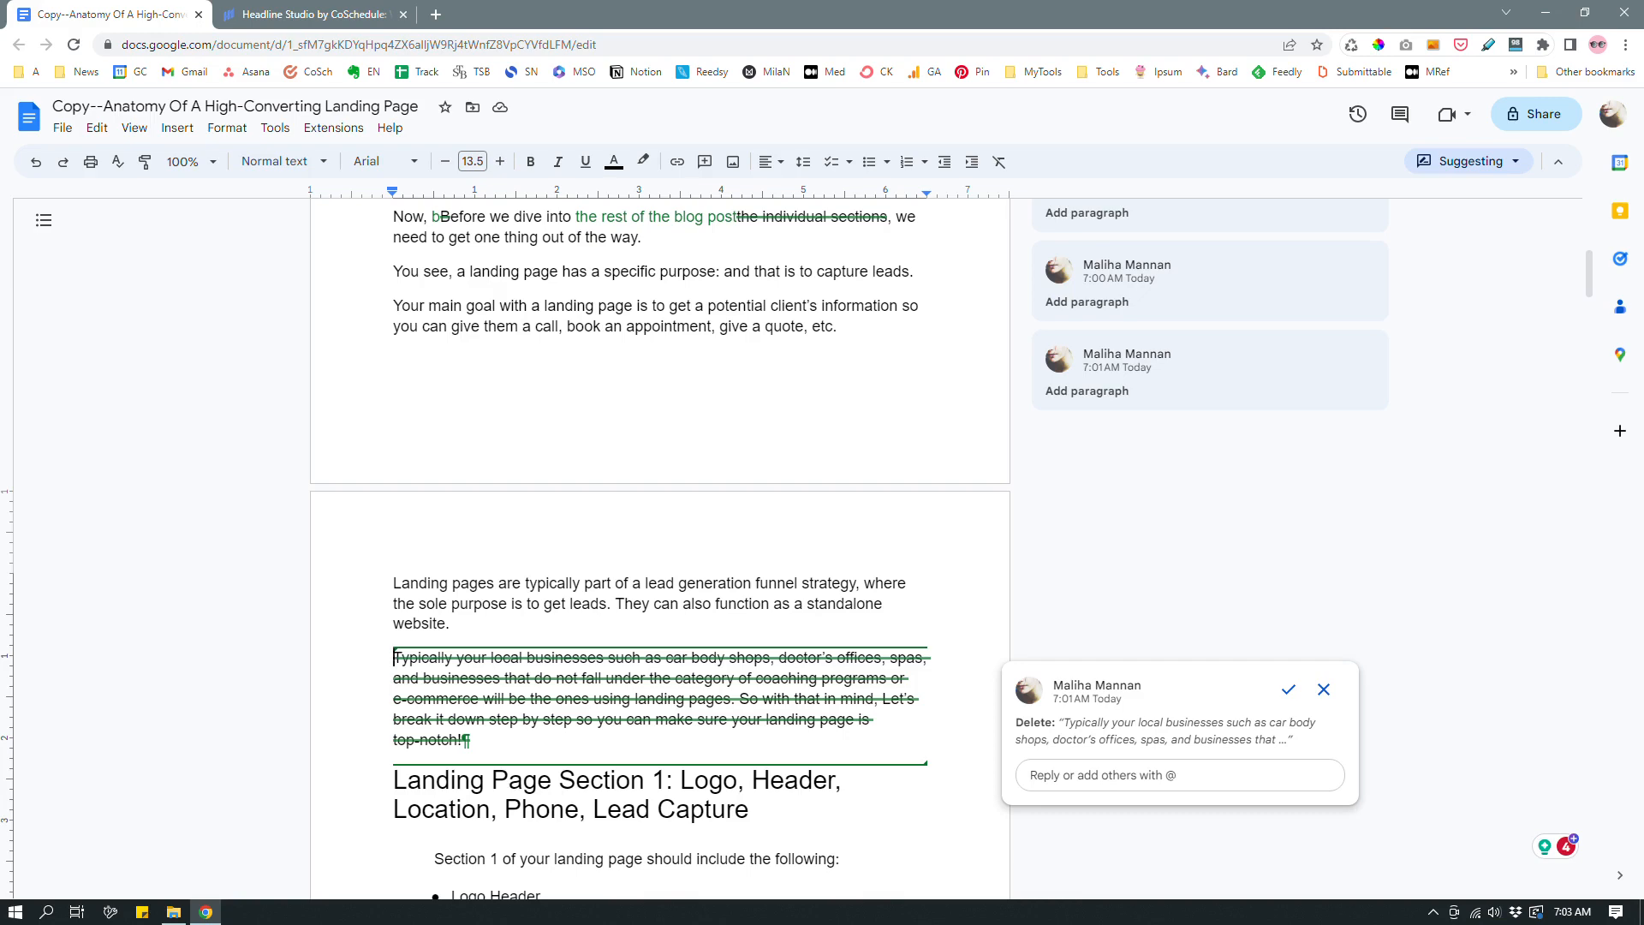
scroll(659, 548, up, 1)
scroll(660, 548, up, 2)
scroll(659, 548, down, 4)
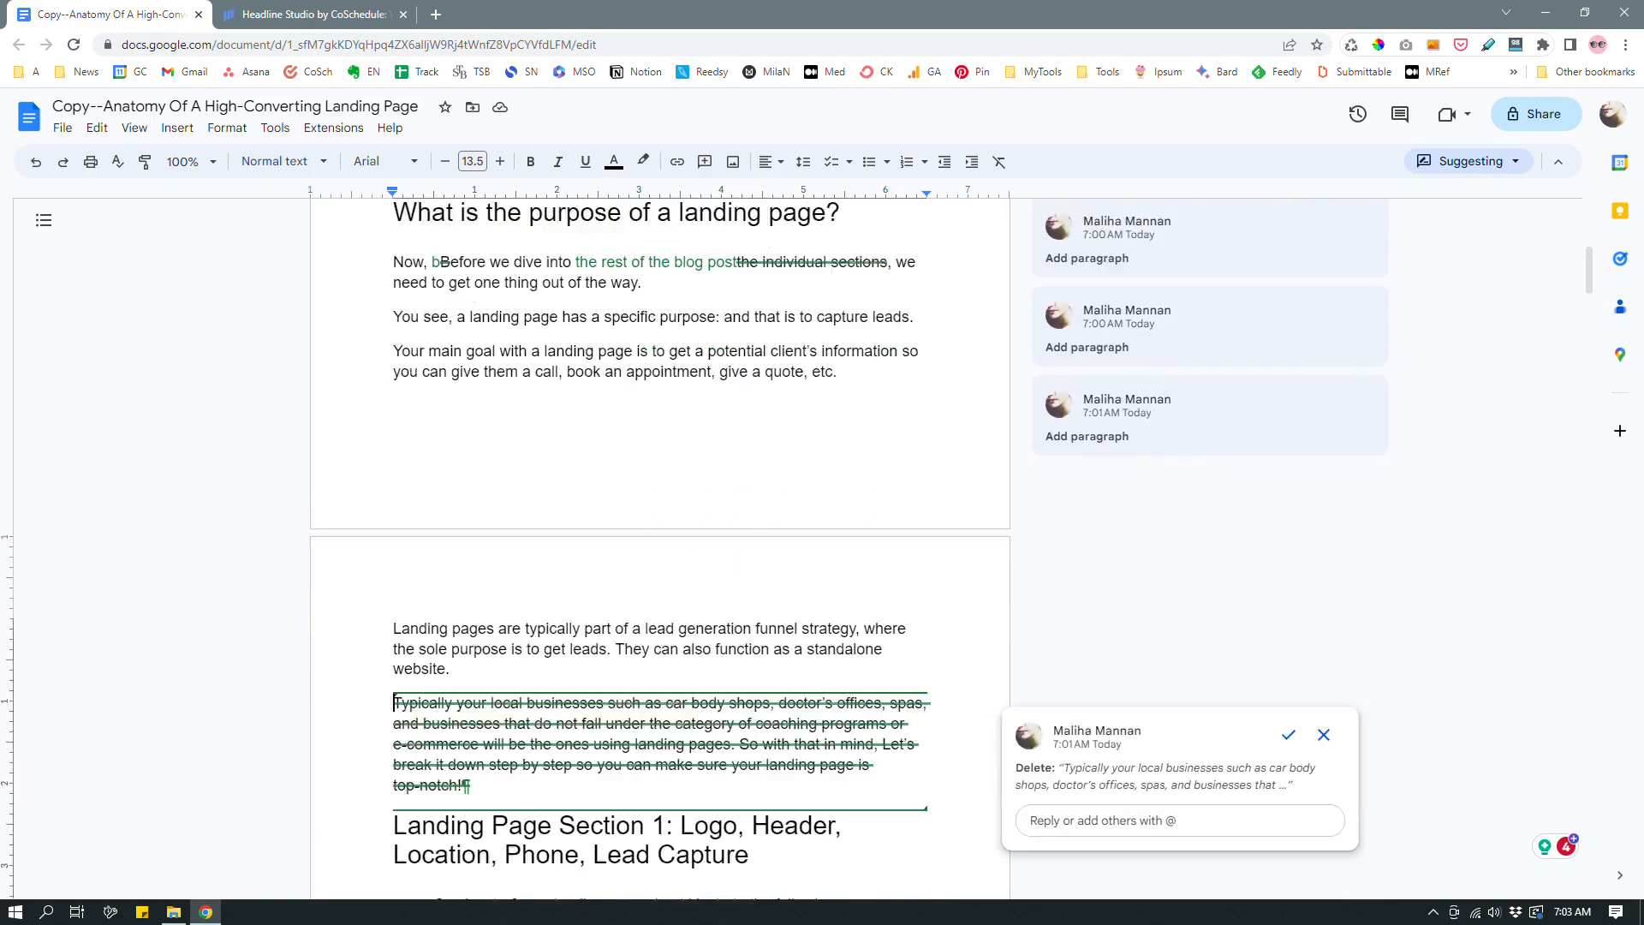
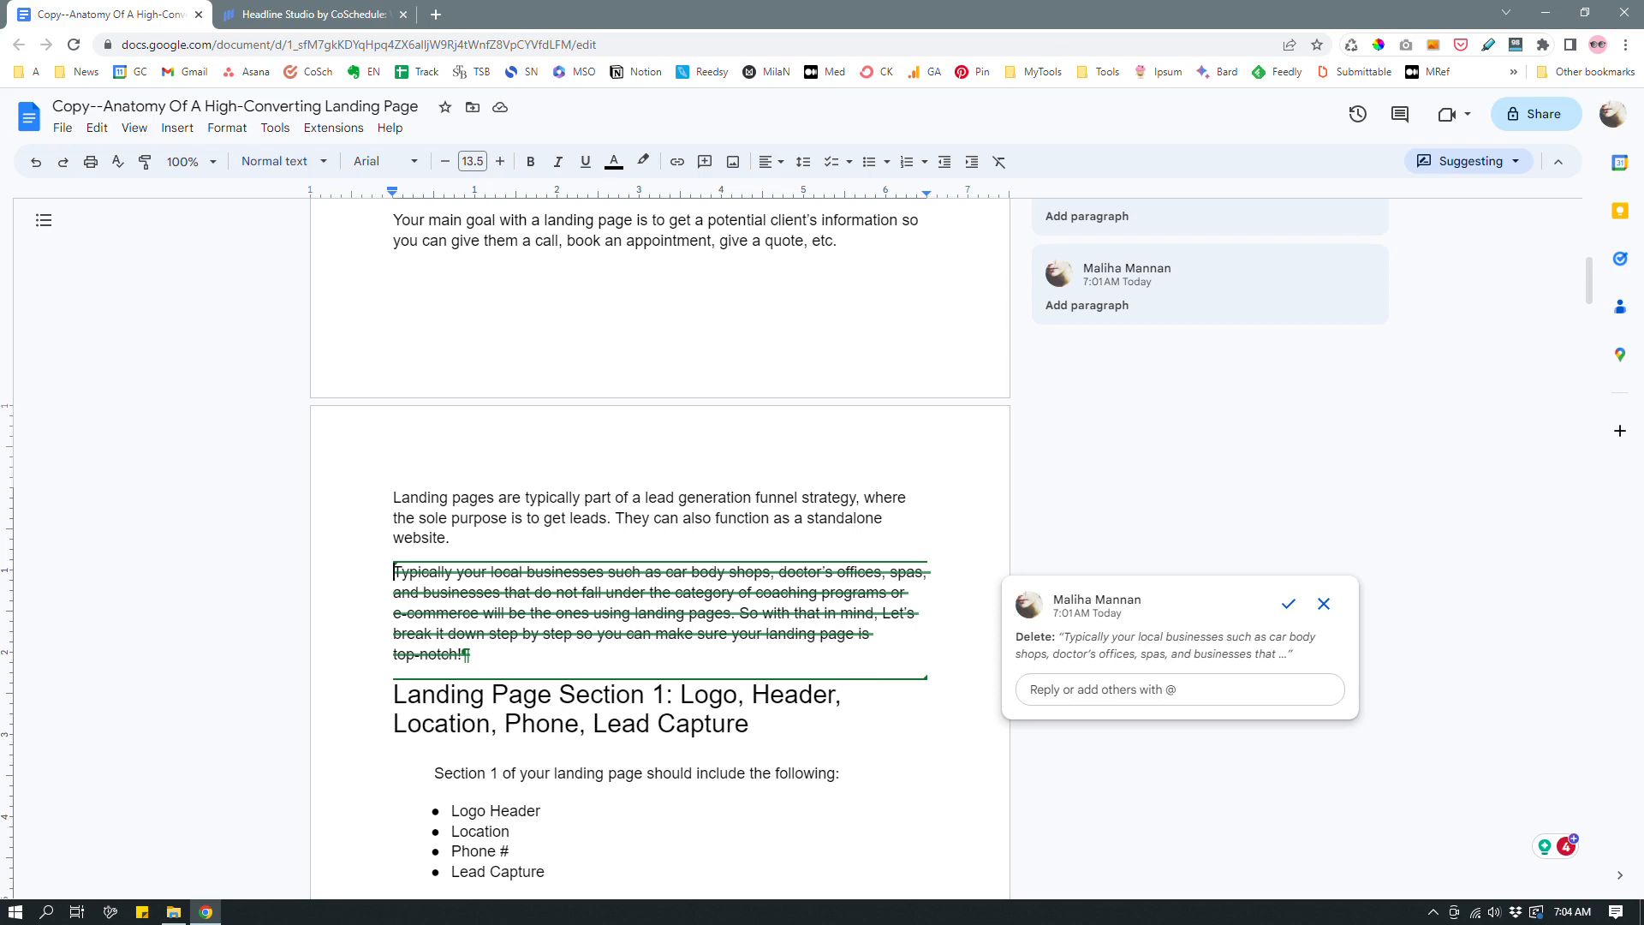
click(540, 656)
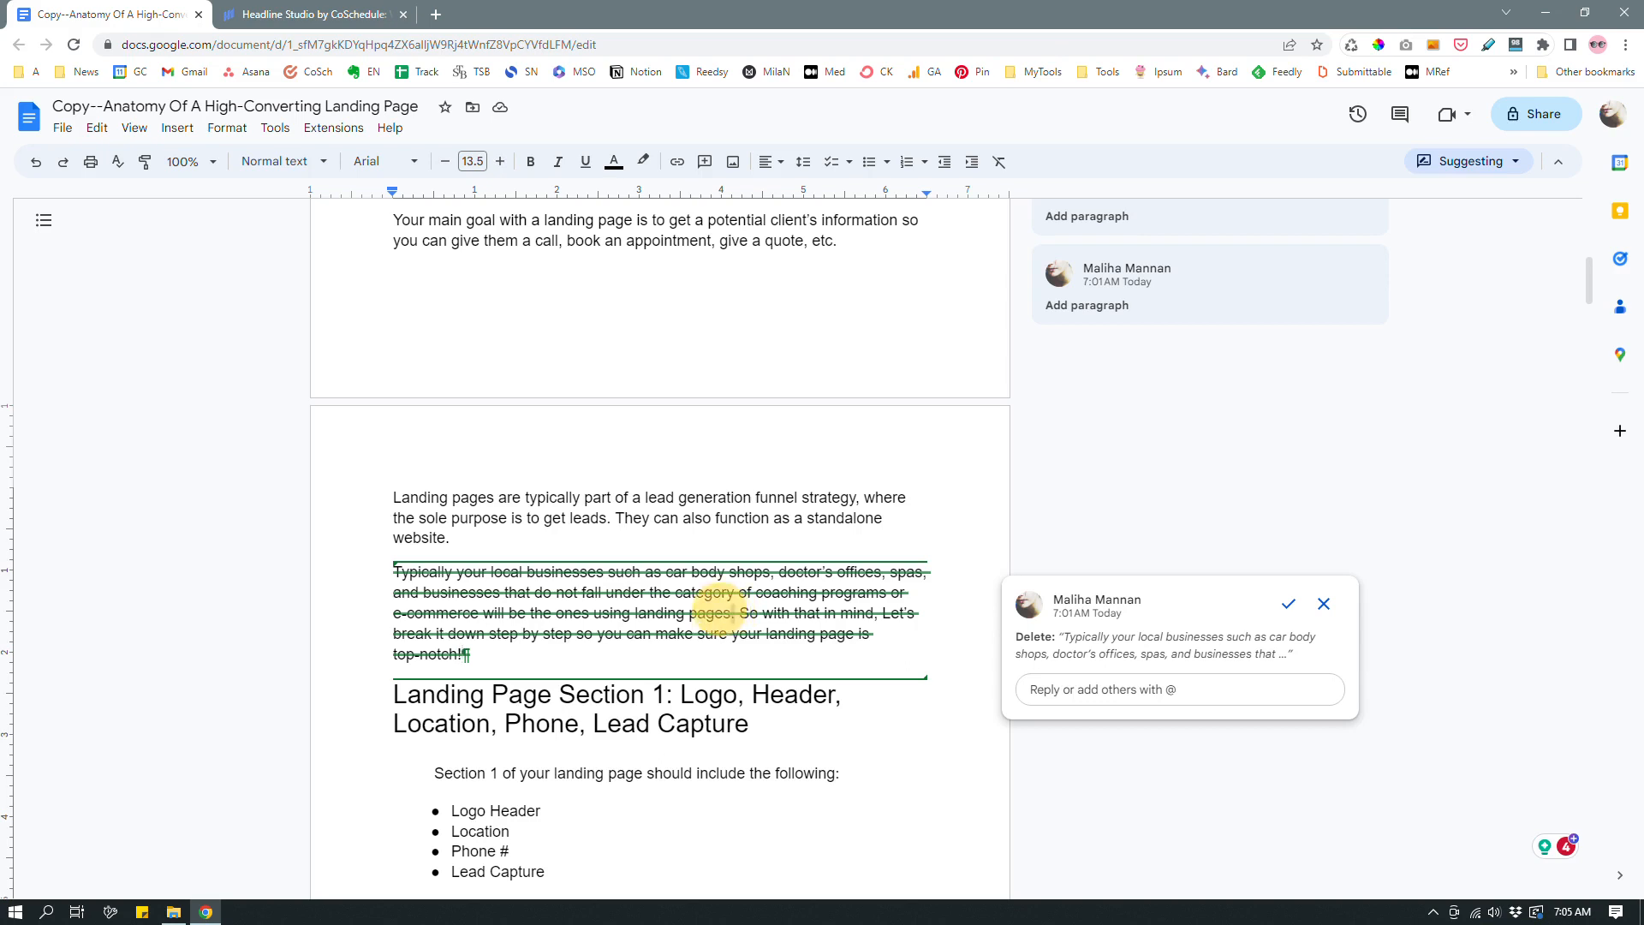
drag(735, 613, 396, 581)
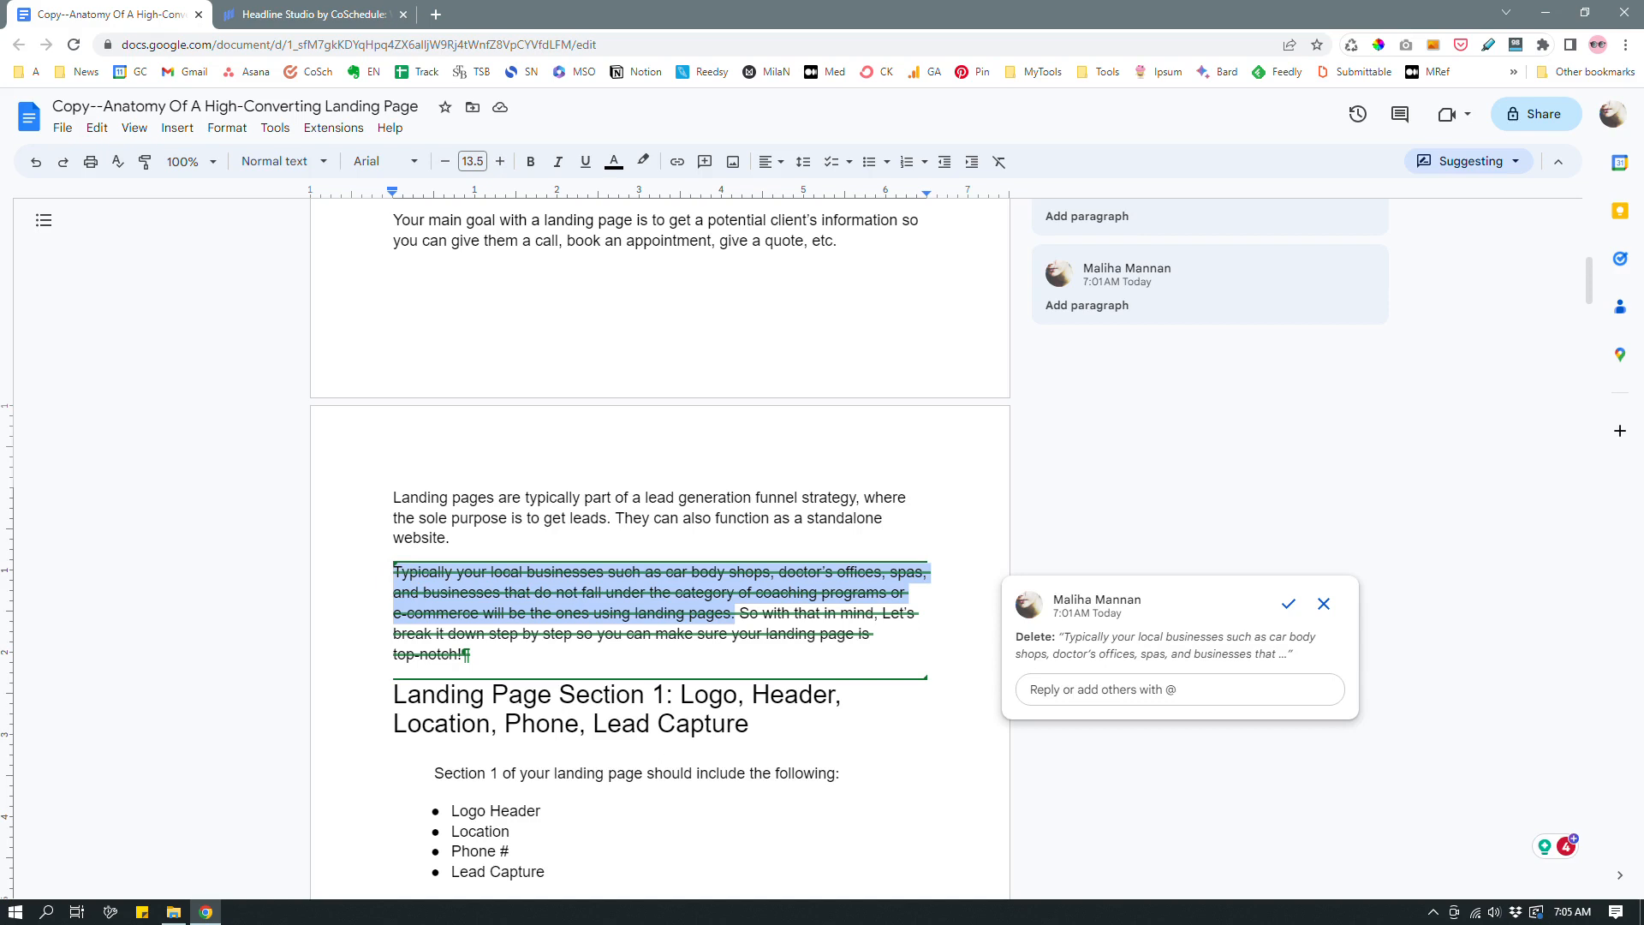
click(470, 656)
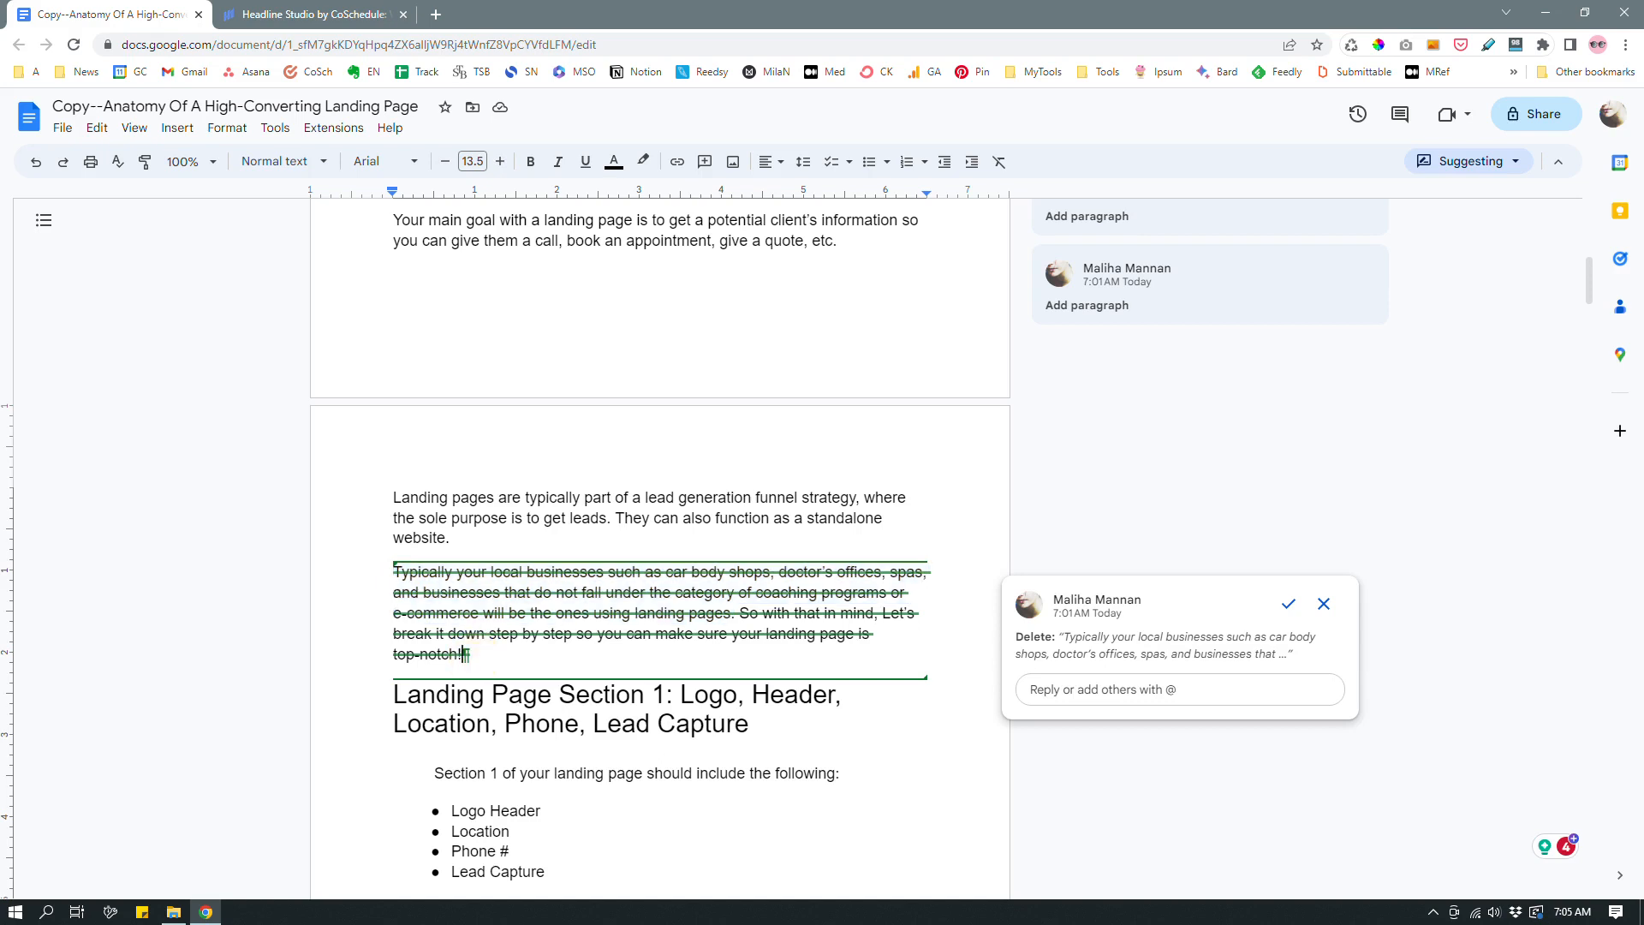
click(470, 535)
key(Return)
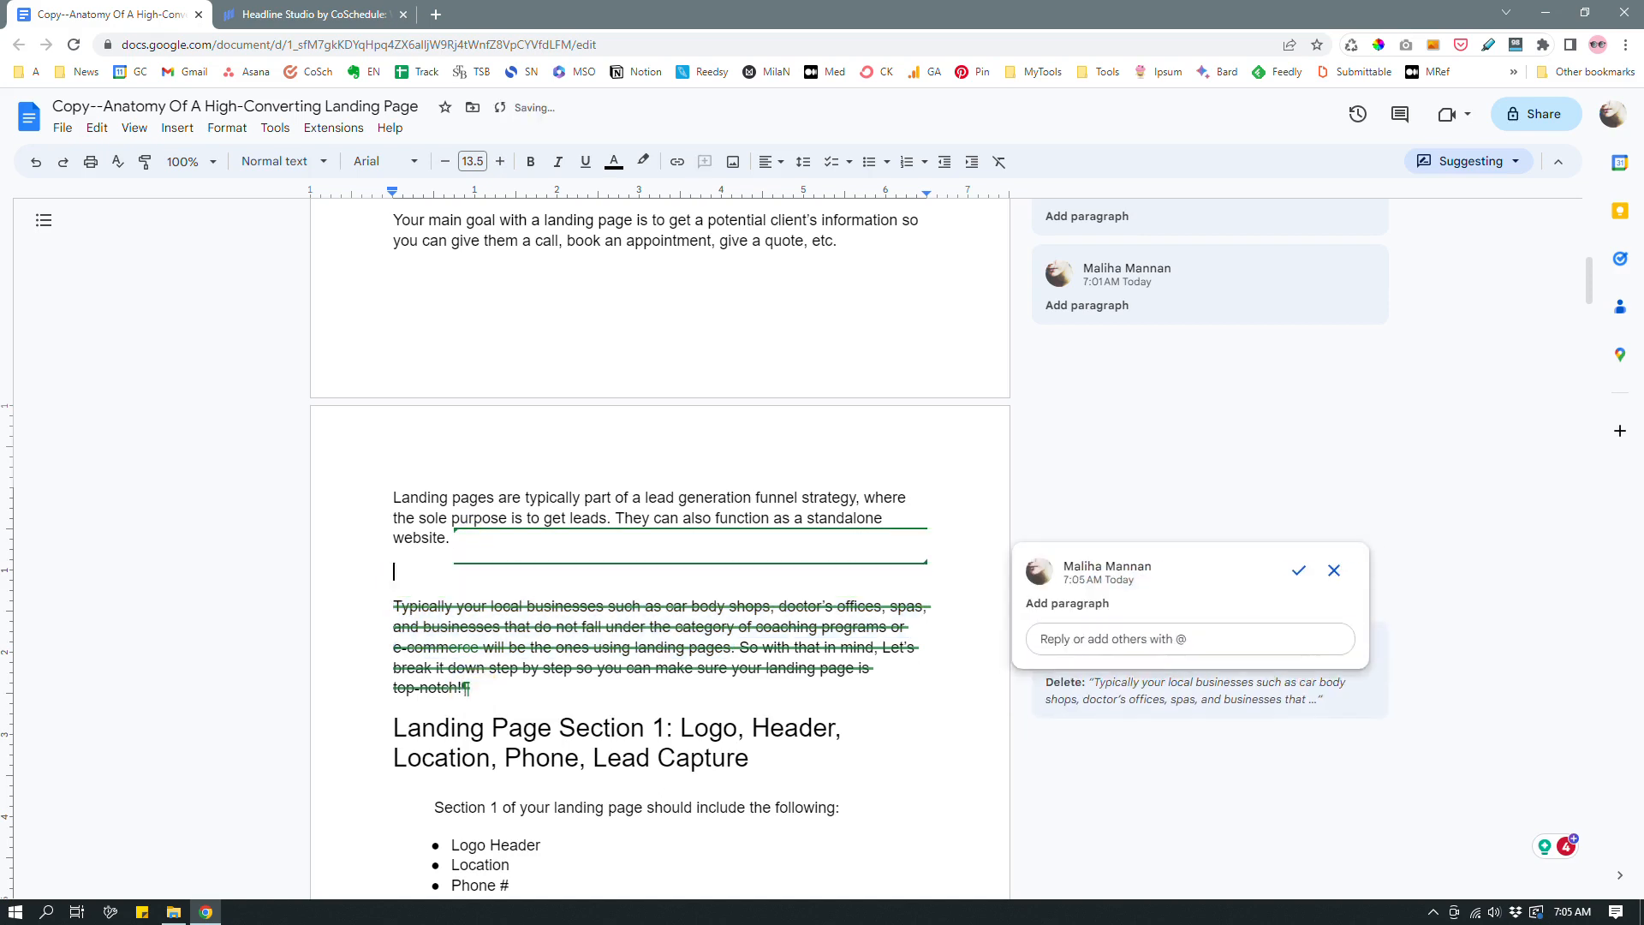
text(This)
key(BackSpace)
key(BackSpace)
key(BackSpace)
key(BackSpace)
key(BackSpace)
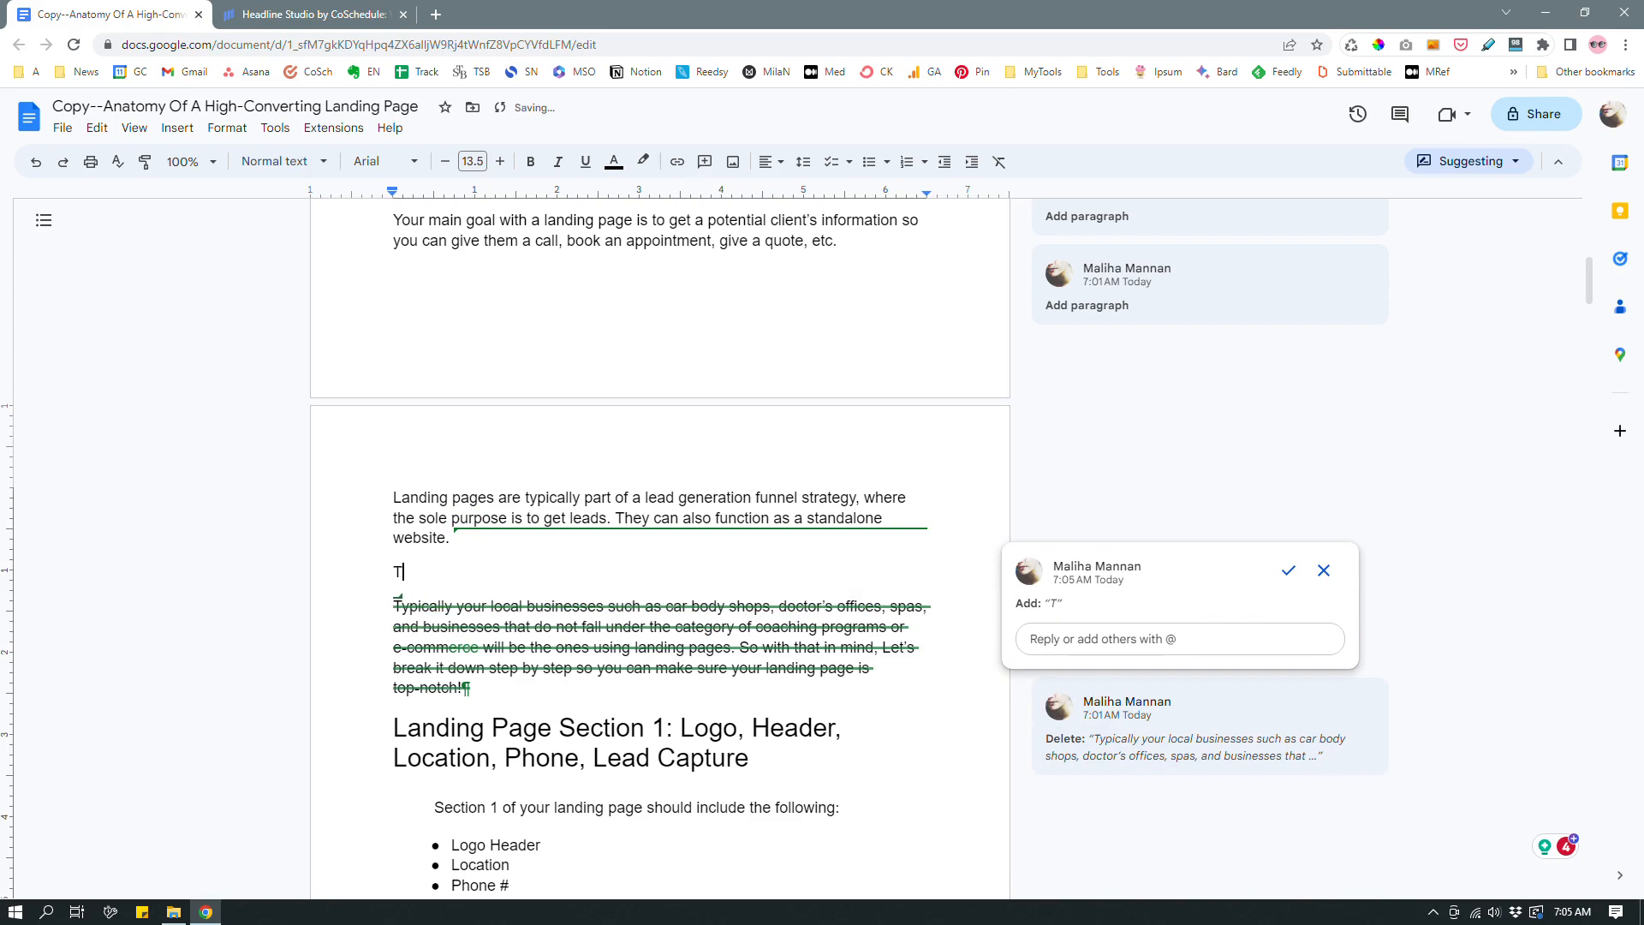
Add a paragraph after "Let's dive in!" containing the struck-out paragraph's first sentence, from "Typically your local businesses" to "using landing pages."
scroll(659, 548, up, 5)
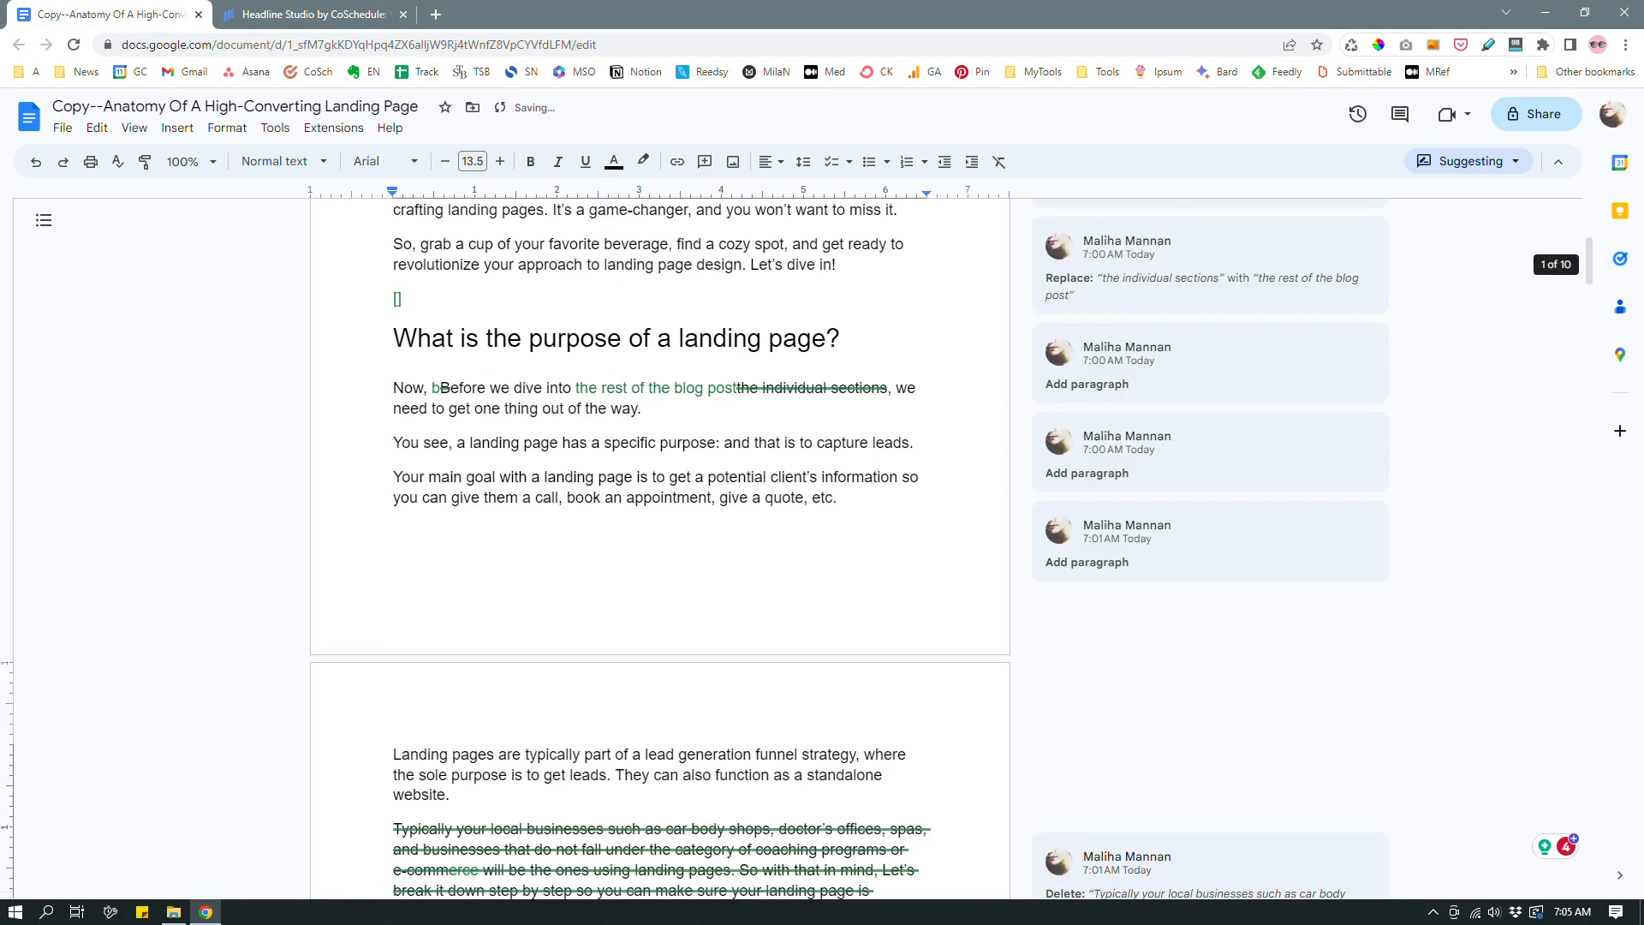
click(839, 435)
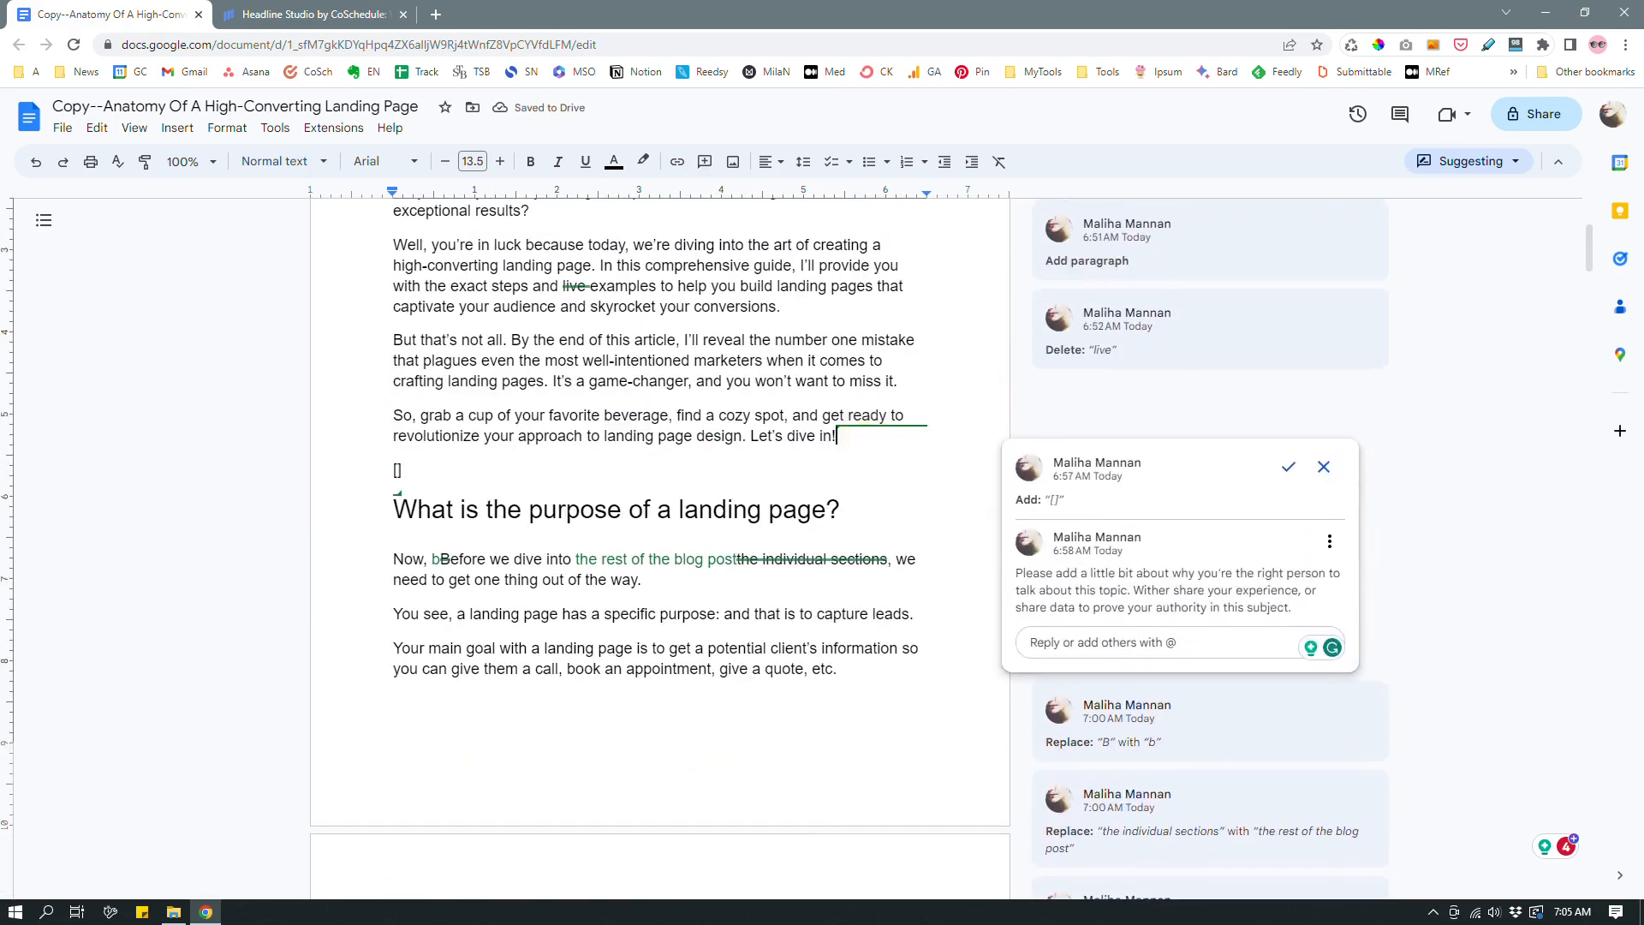
key(Return)
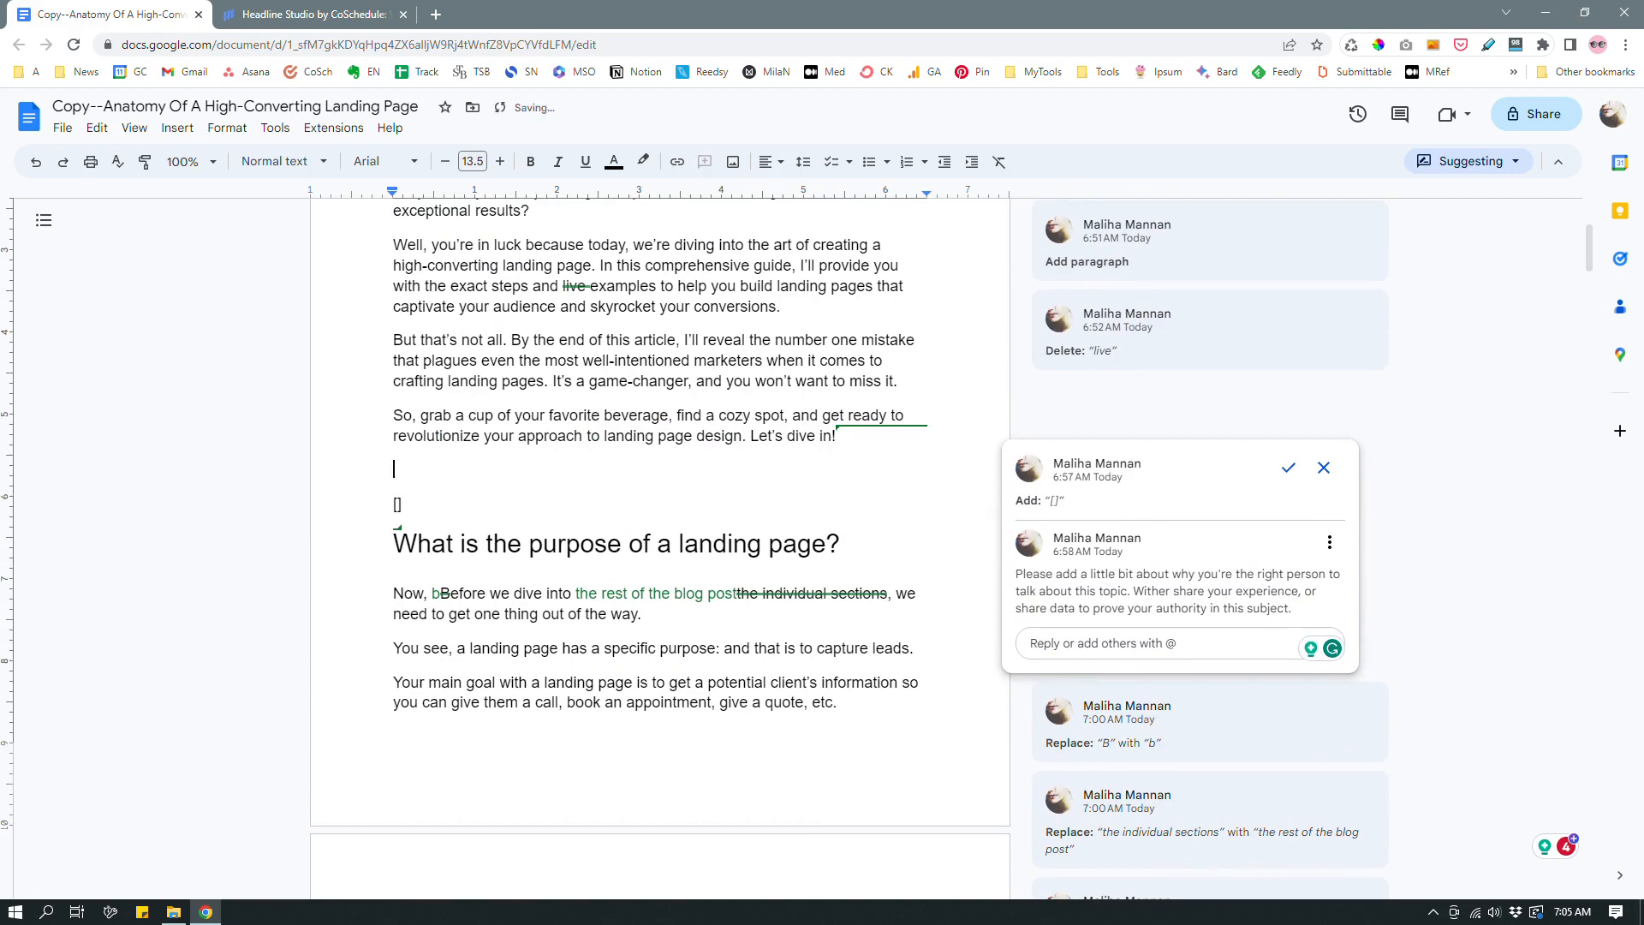
scroll(659, 548, down, 5)
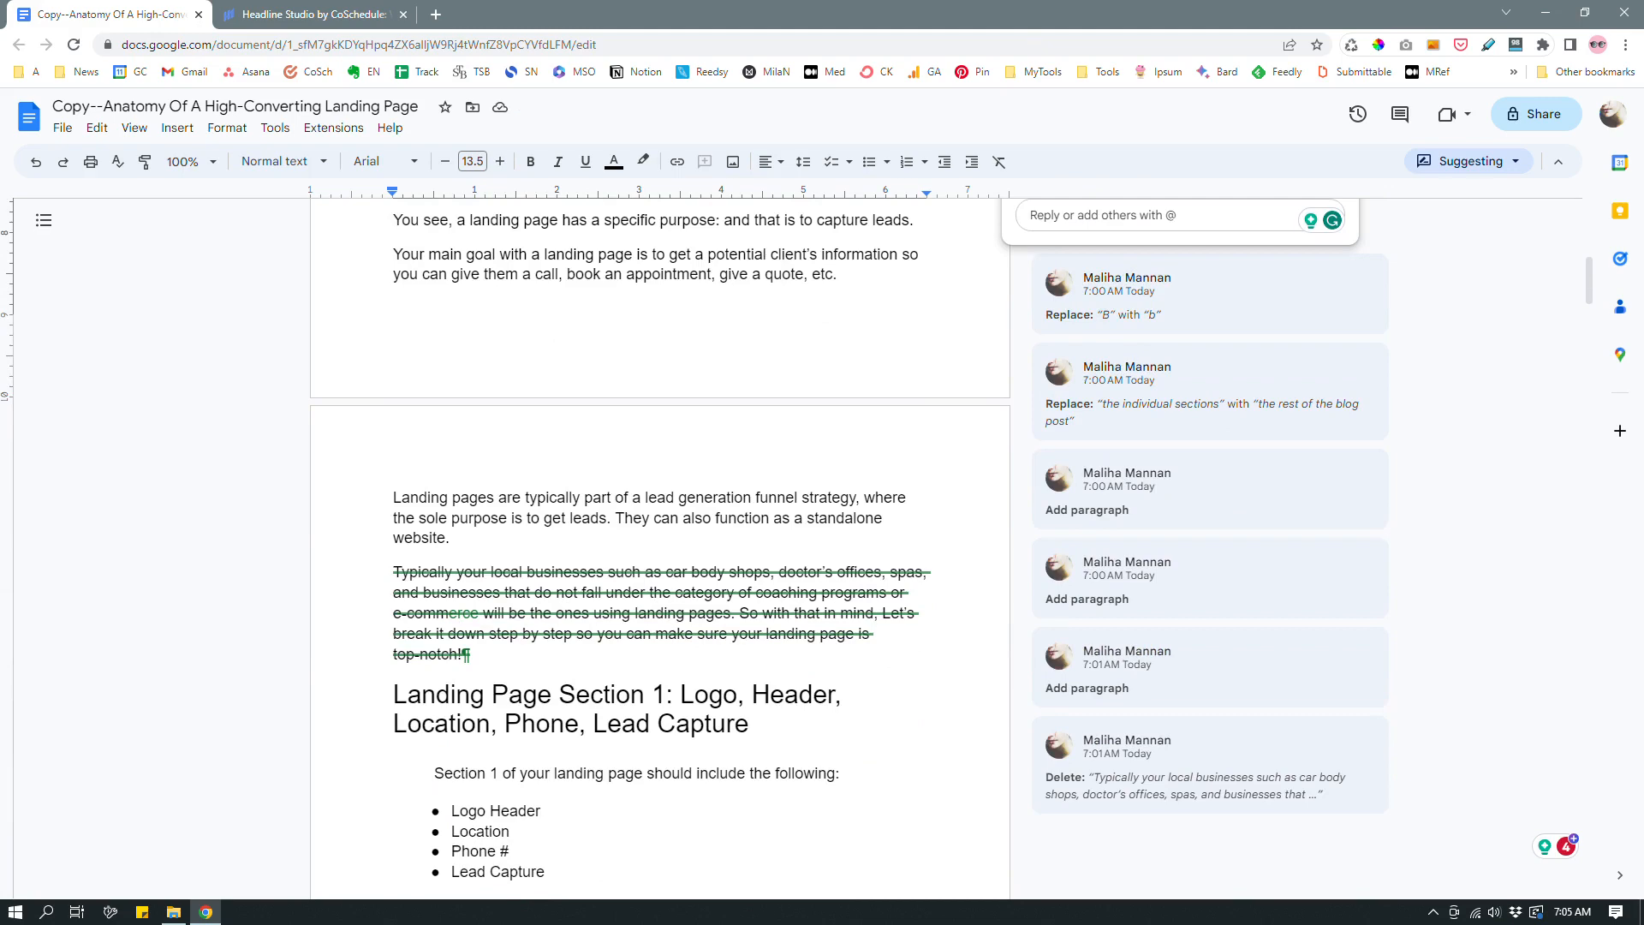
scroll(659, 548, up, 12)
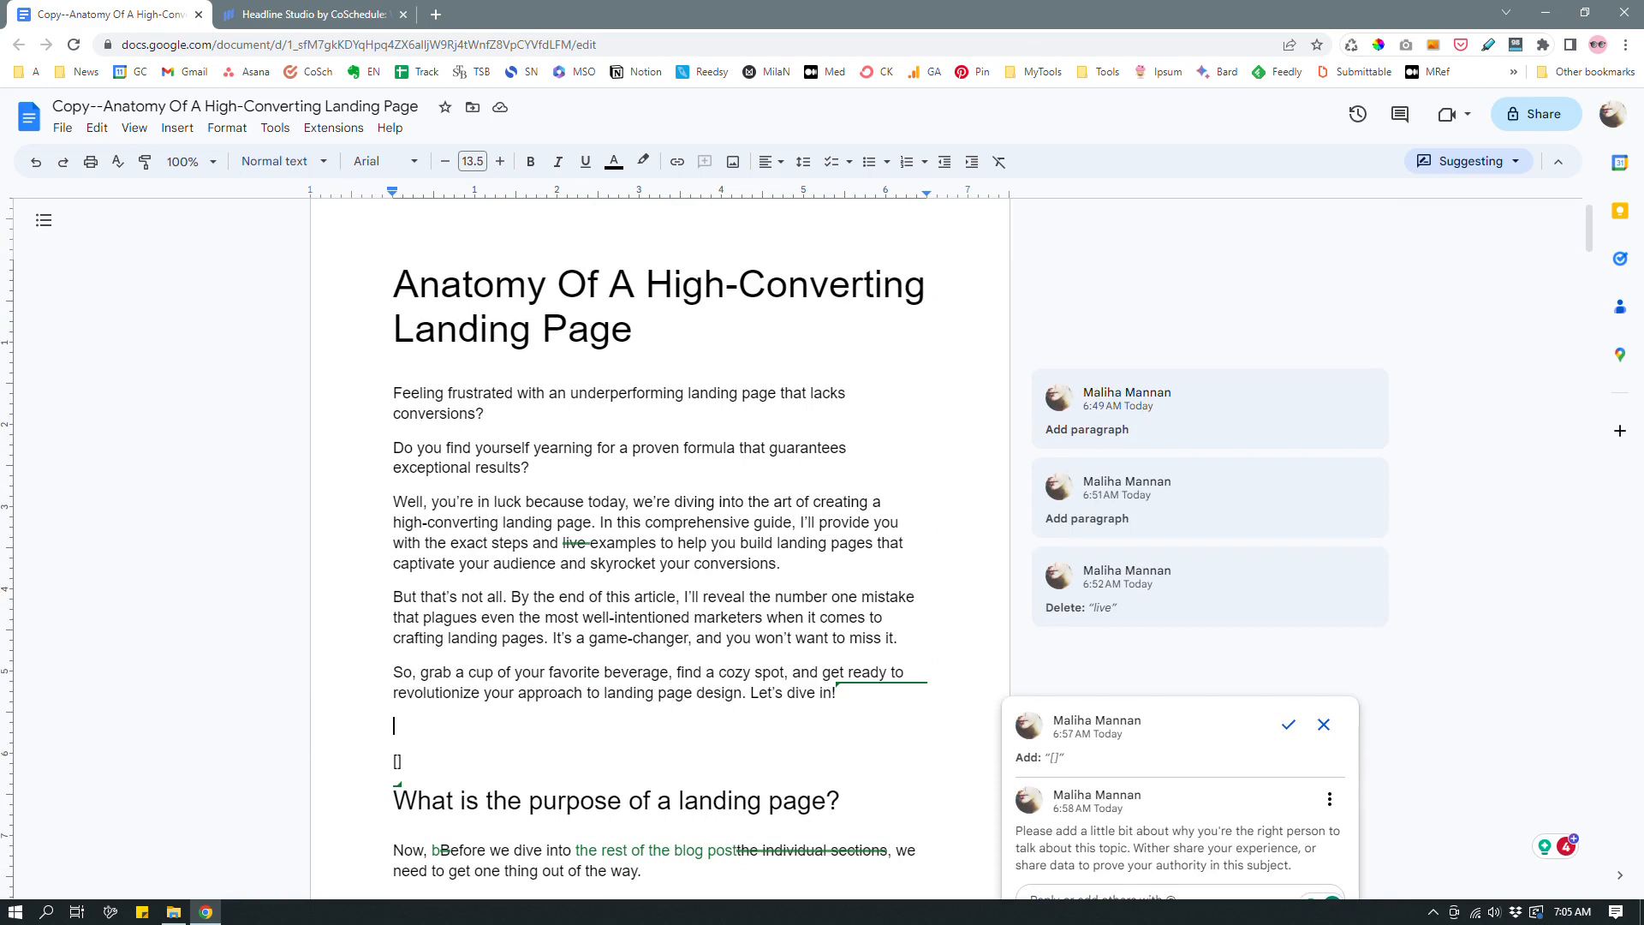
scroll(659, 548, down, 10)
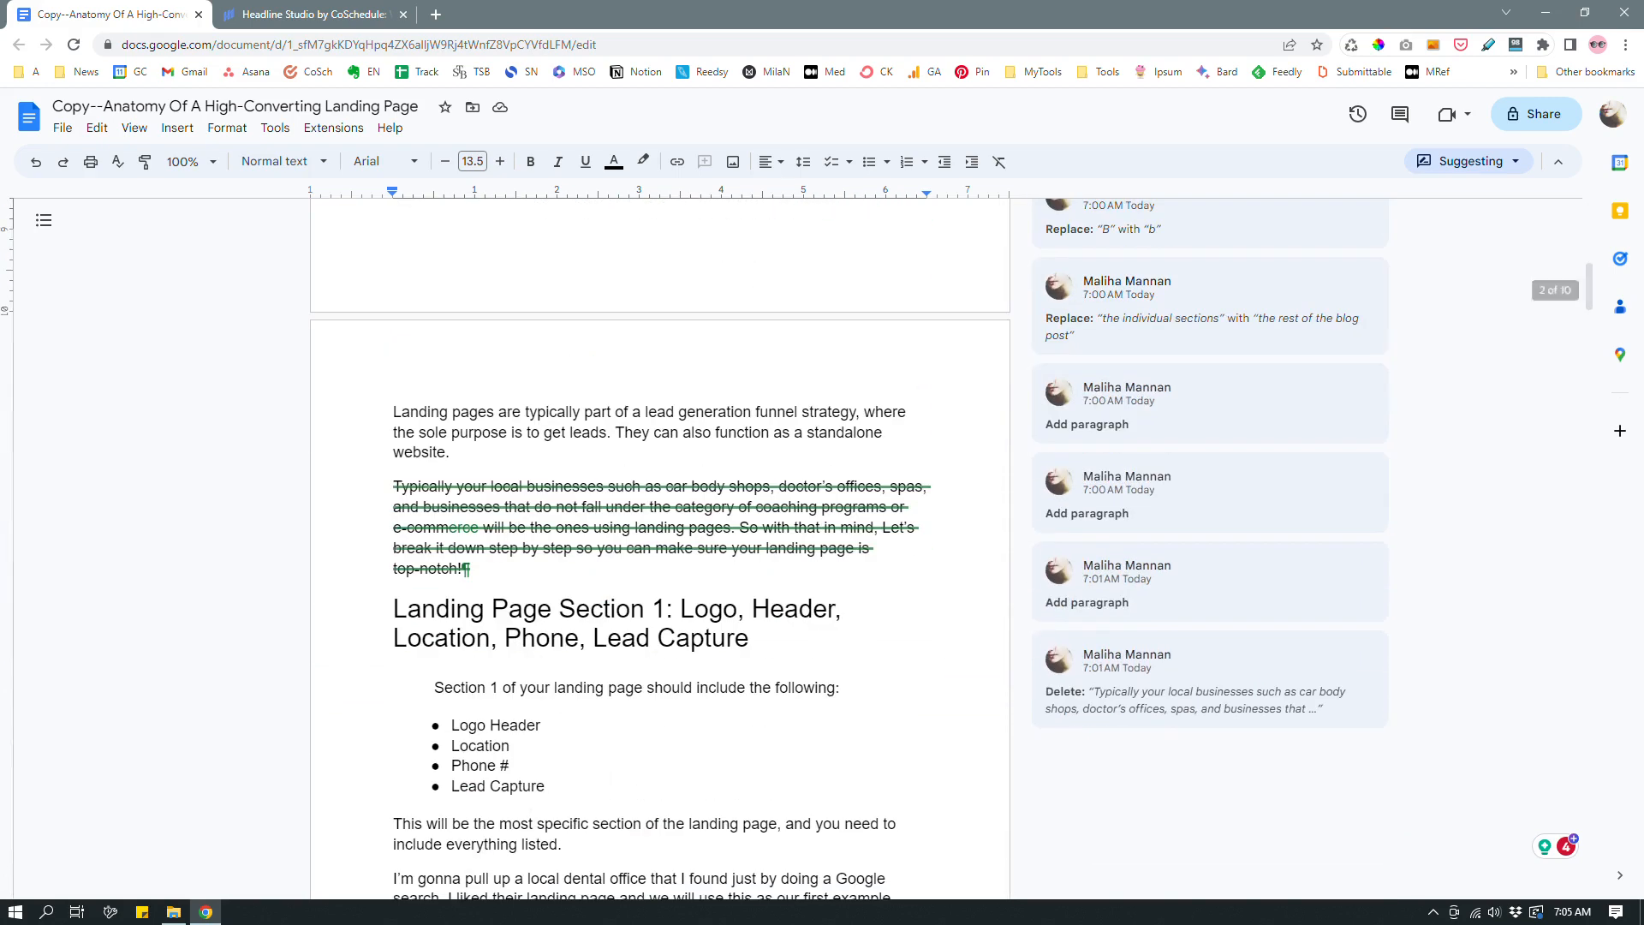
scroll(659, 548, up, 6)
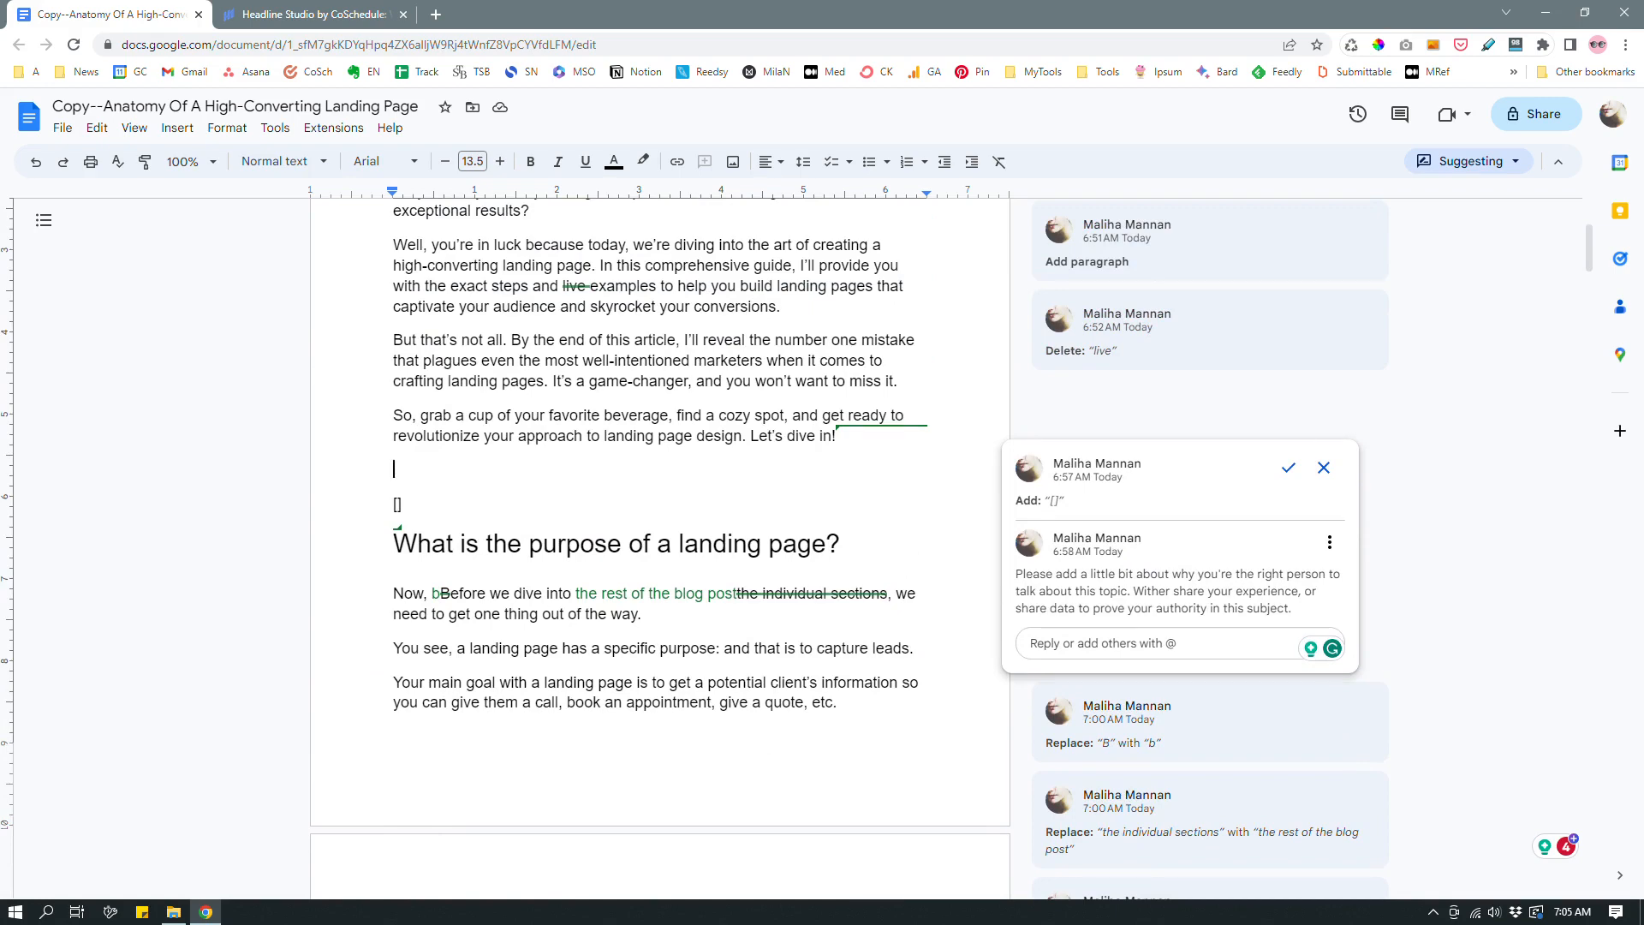
scroll(659, 548, down, 7)
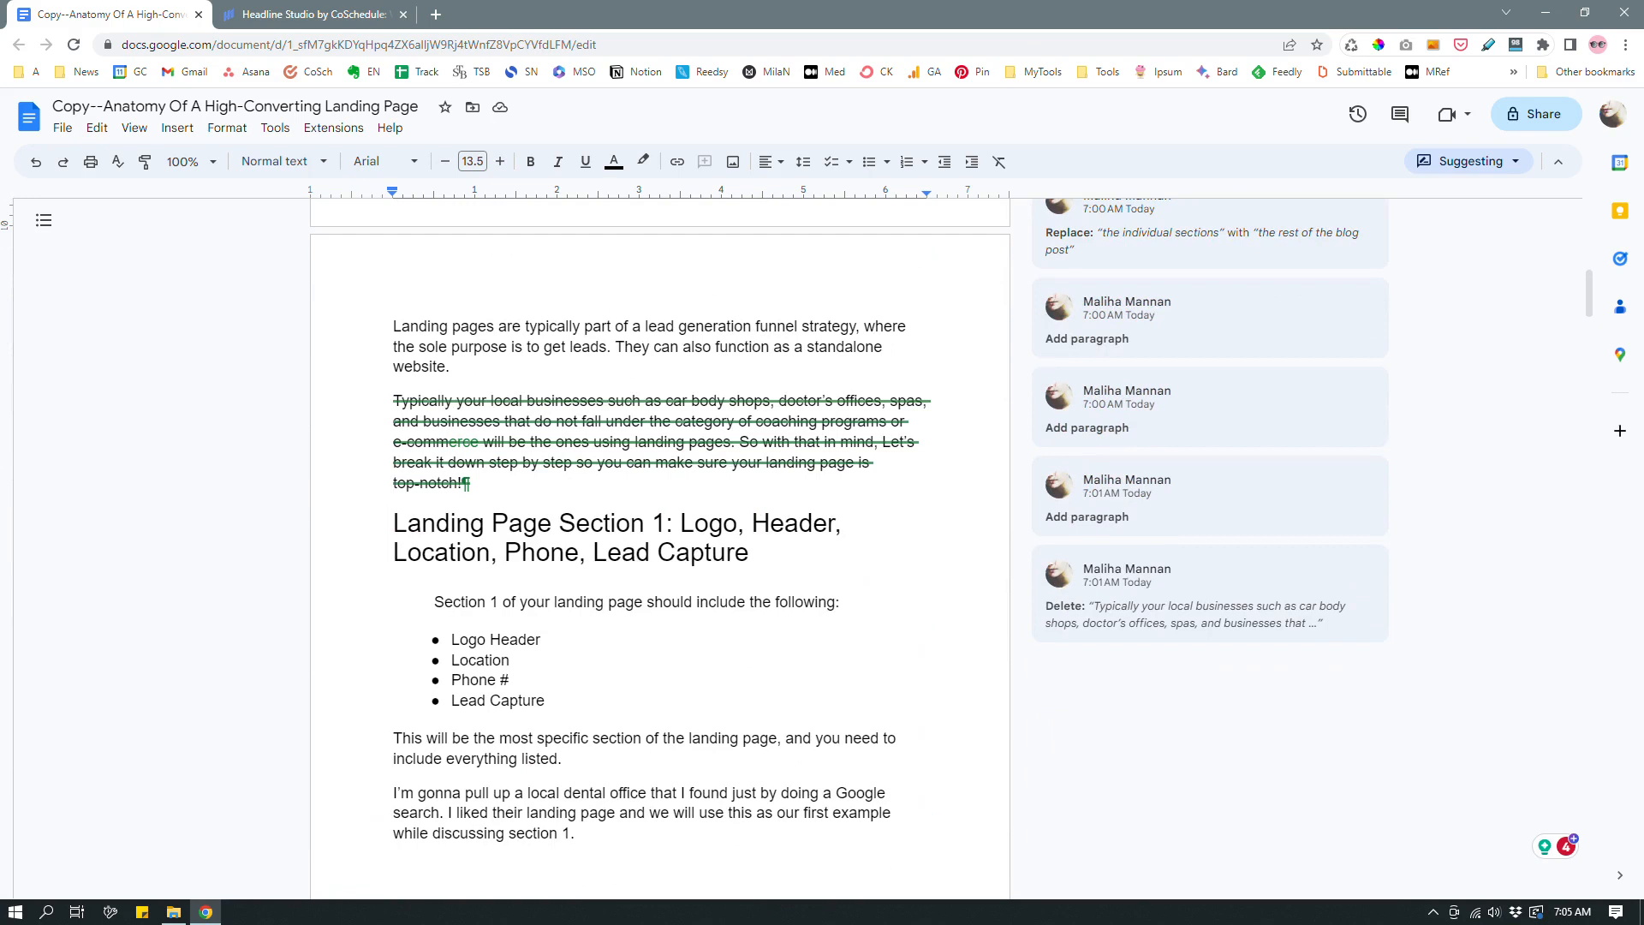
scroll(659, 548, up, 8)
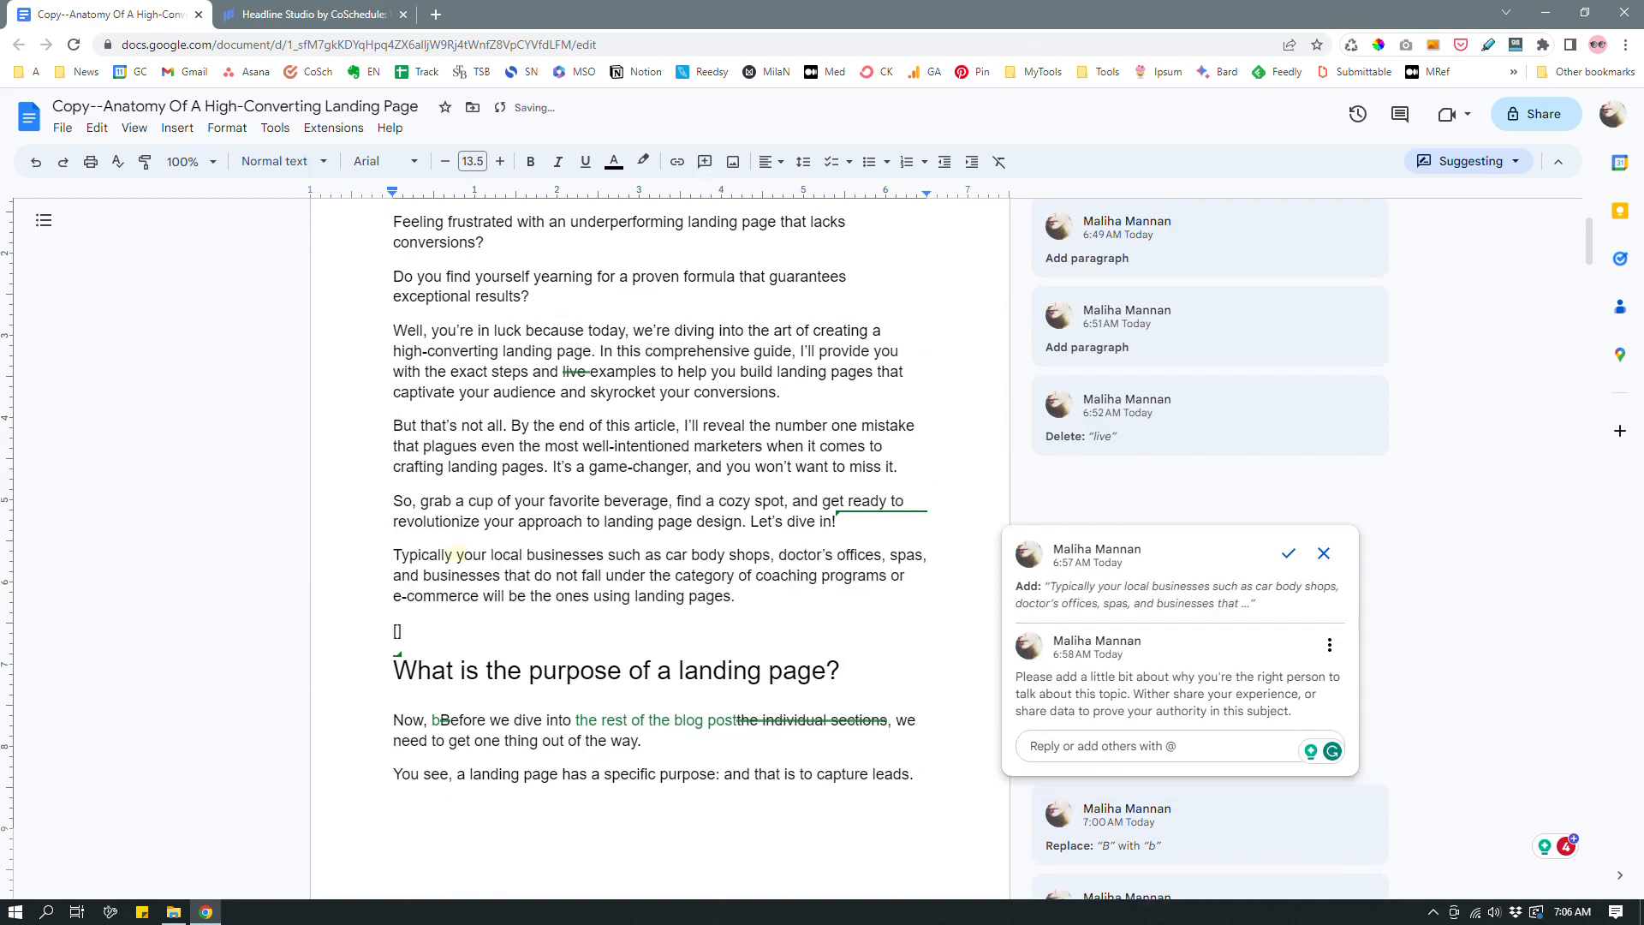
Cut the "Typically your local businesses" sentence from the introduction and paste it back as its own paragraph above "[]"
drag(396, 555, 753, 591)
click(665, 557)
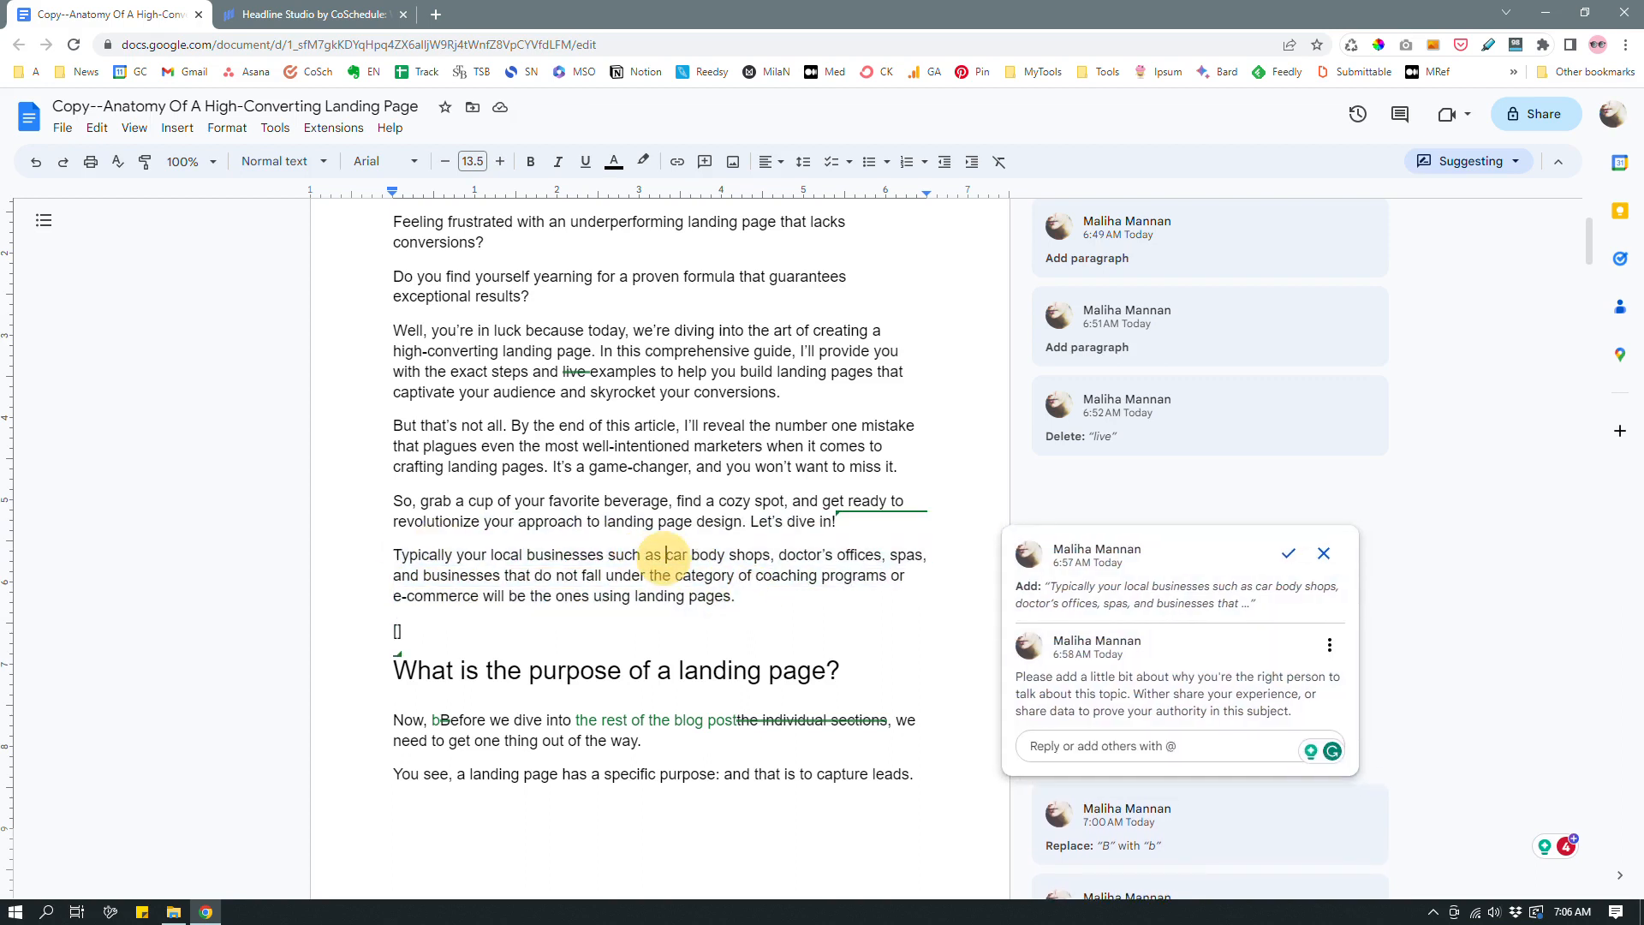
drag(395, 556, 745, 596)
key(ctrl+c)
key(BackSpace)
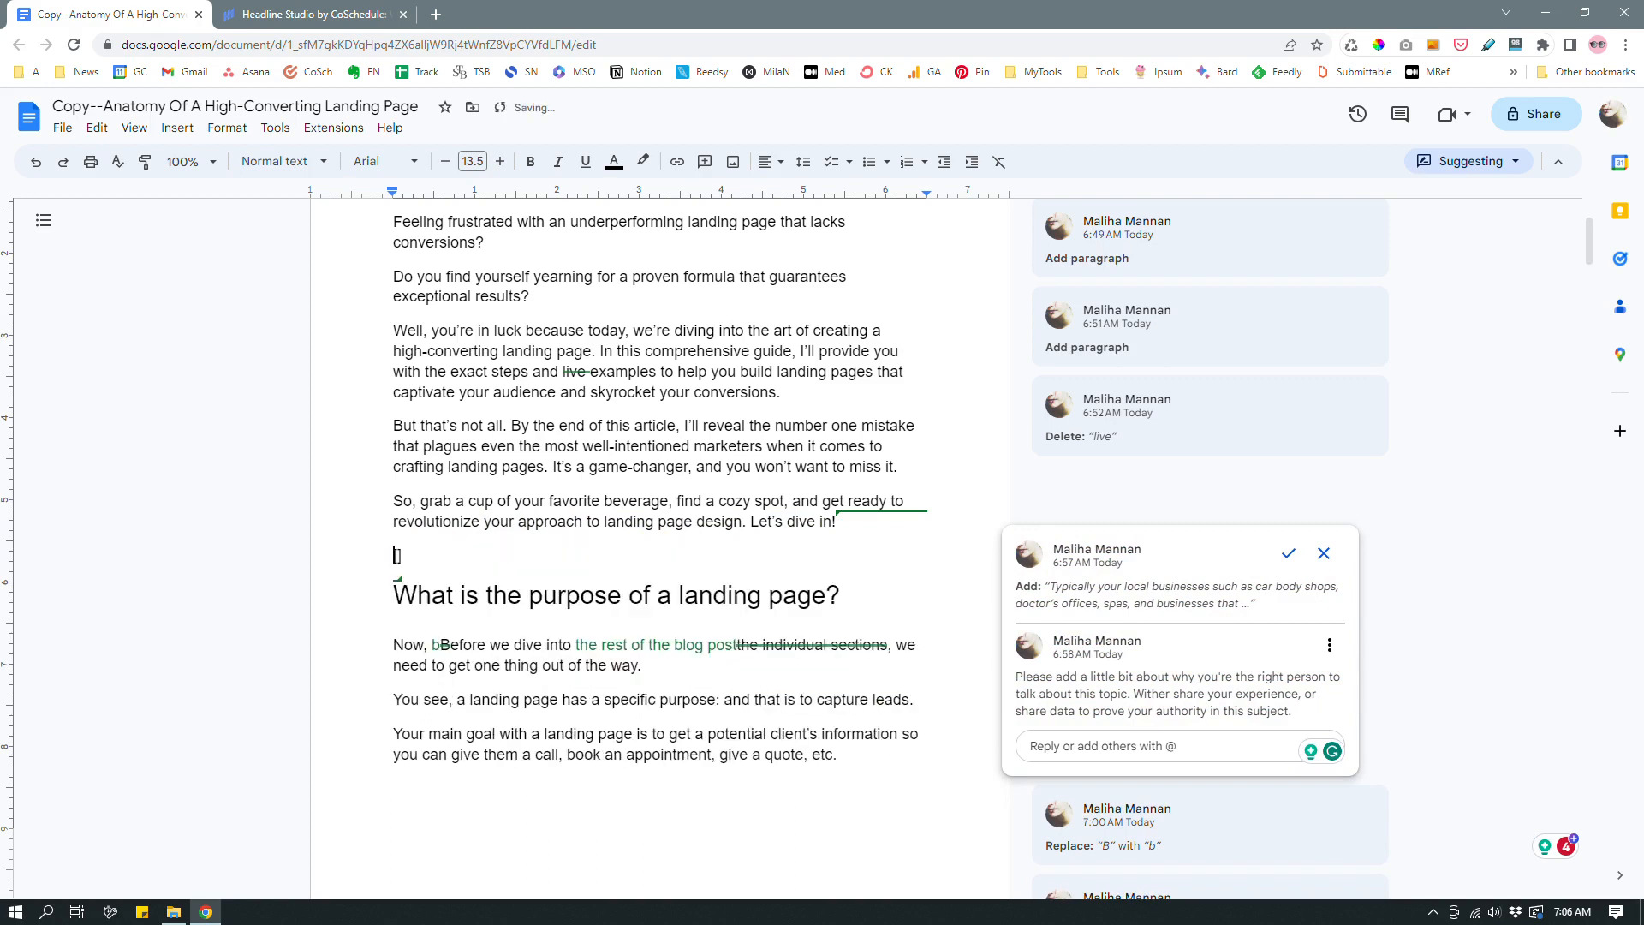
key(Return)
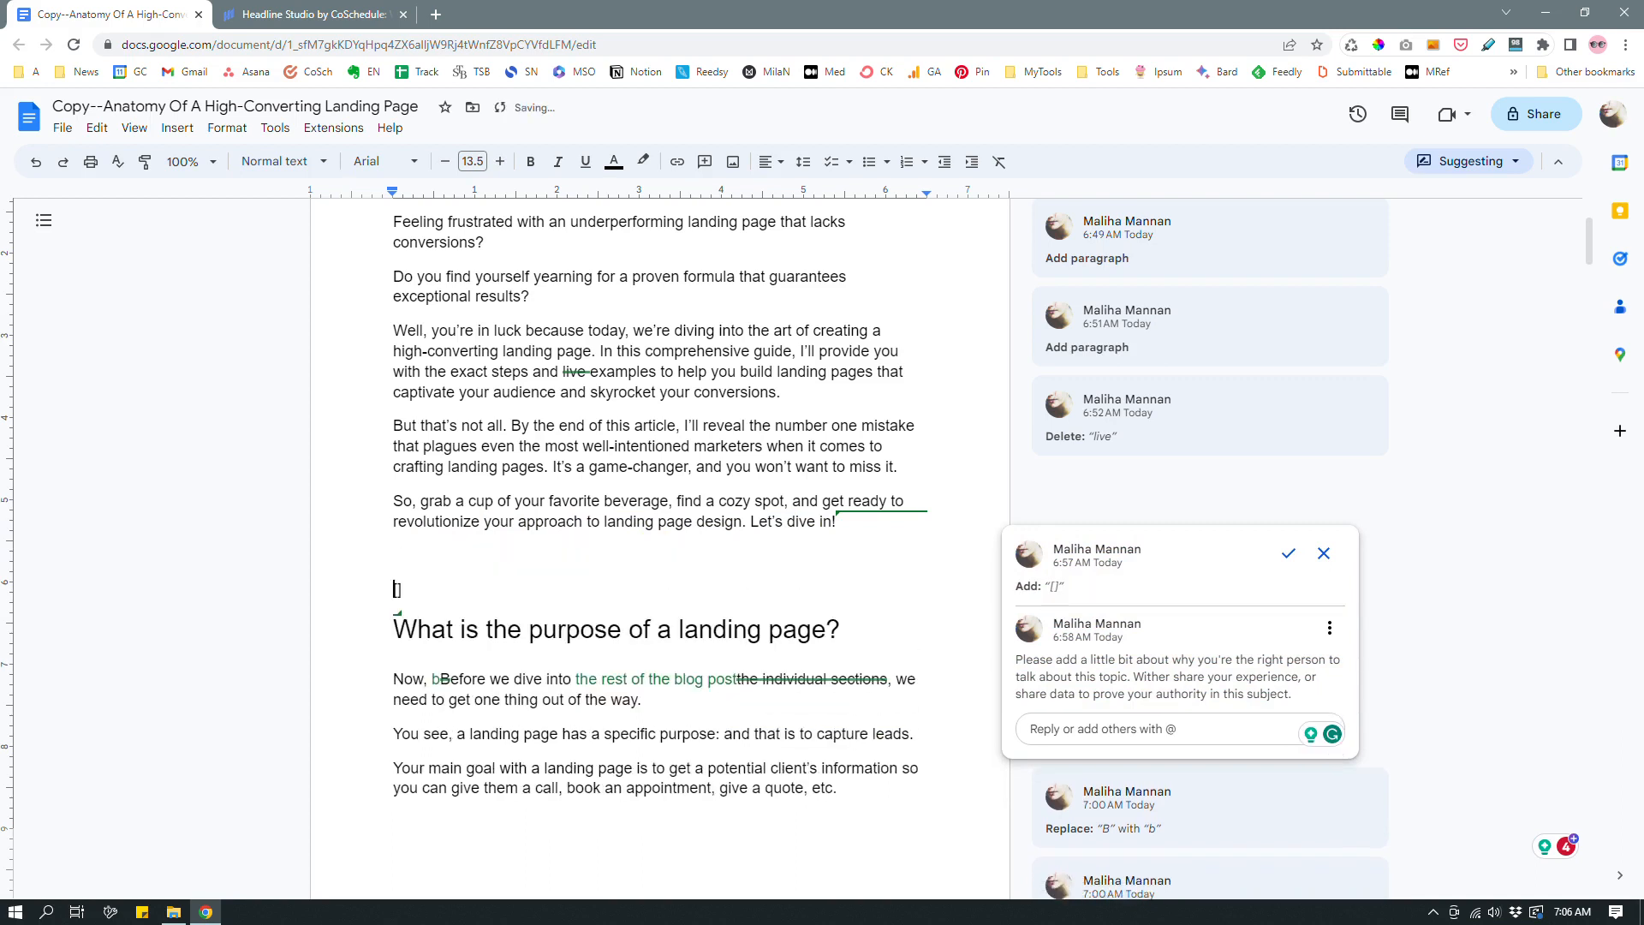
key(ctrl+v)
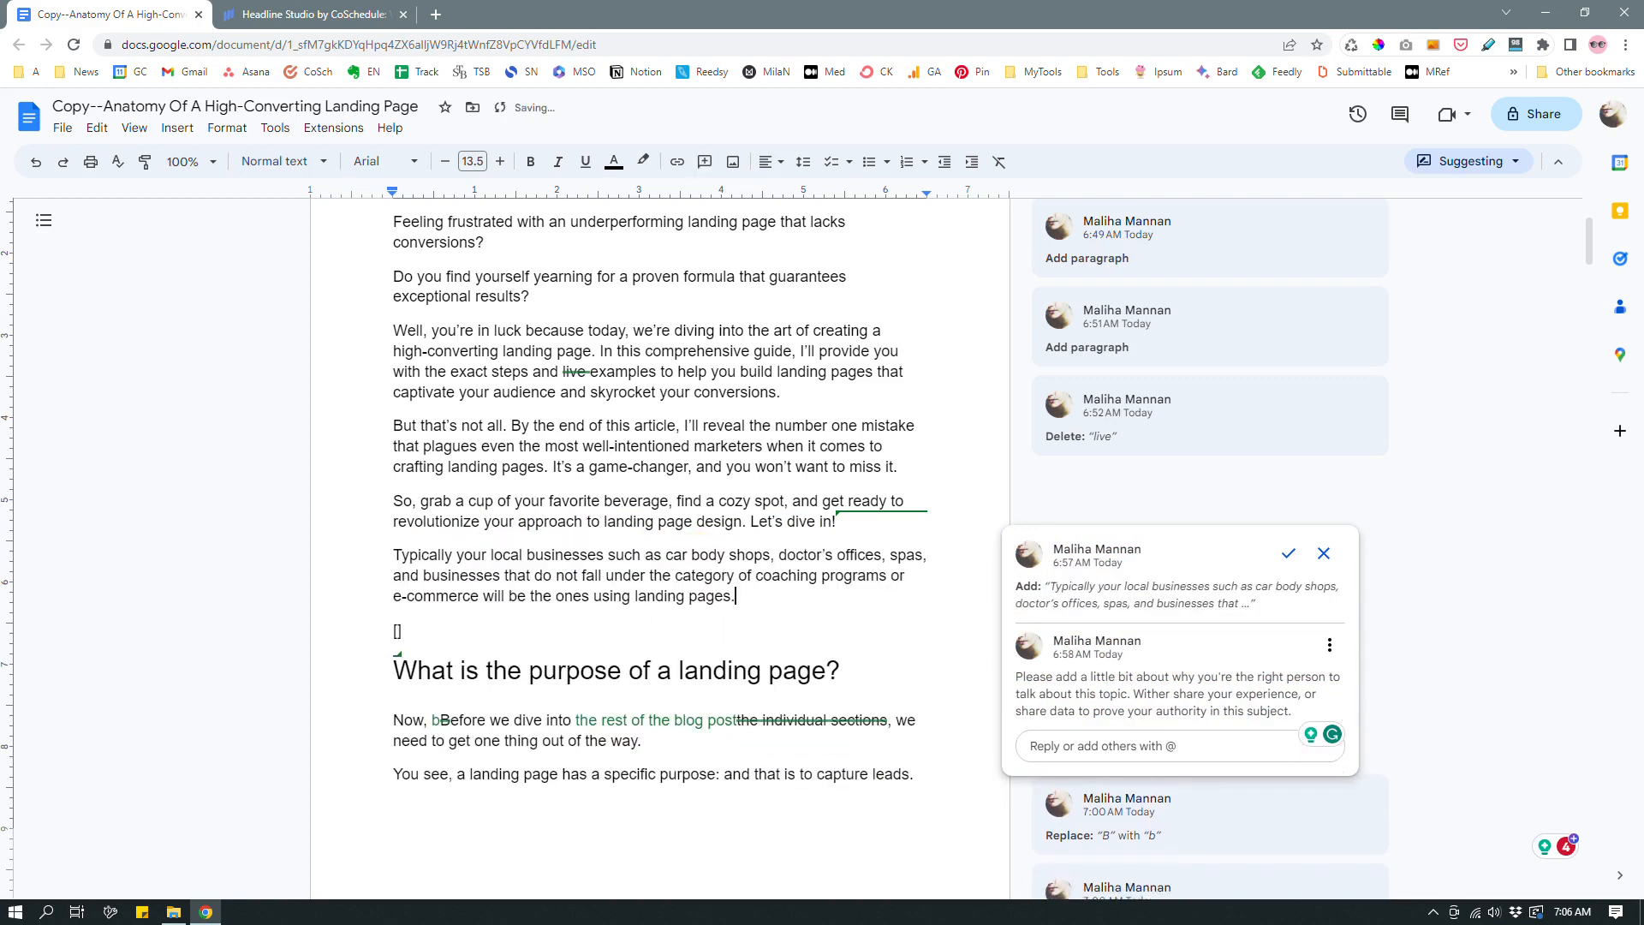
Replace "Typically your" at the start of the paragraph above "[]" with "This blog post will focus on creating landing pages for"
drag(394, 555, 489, 556)
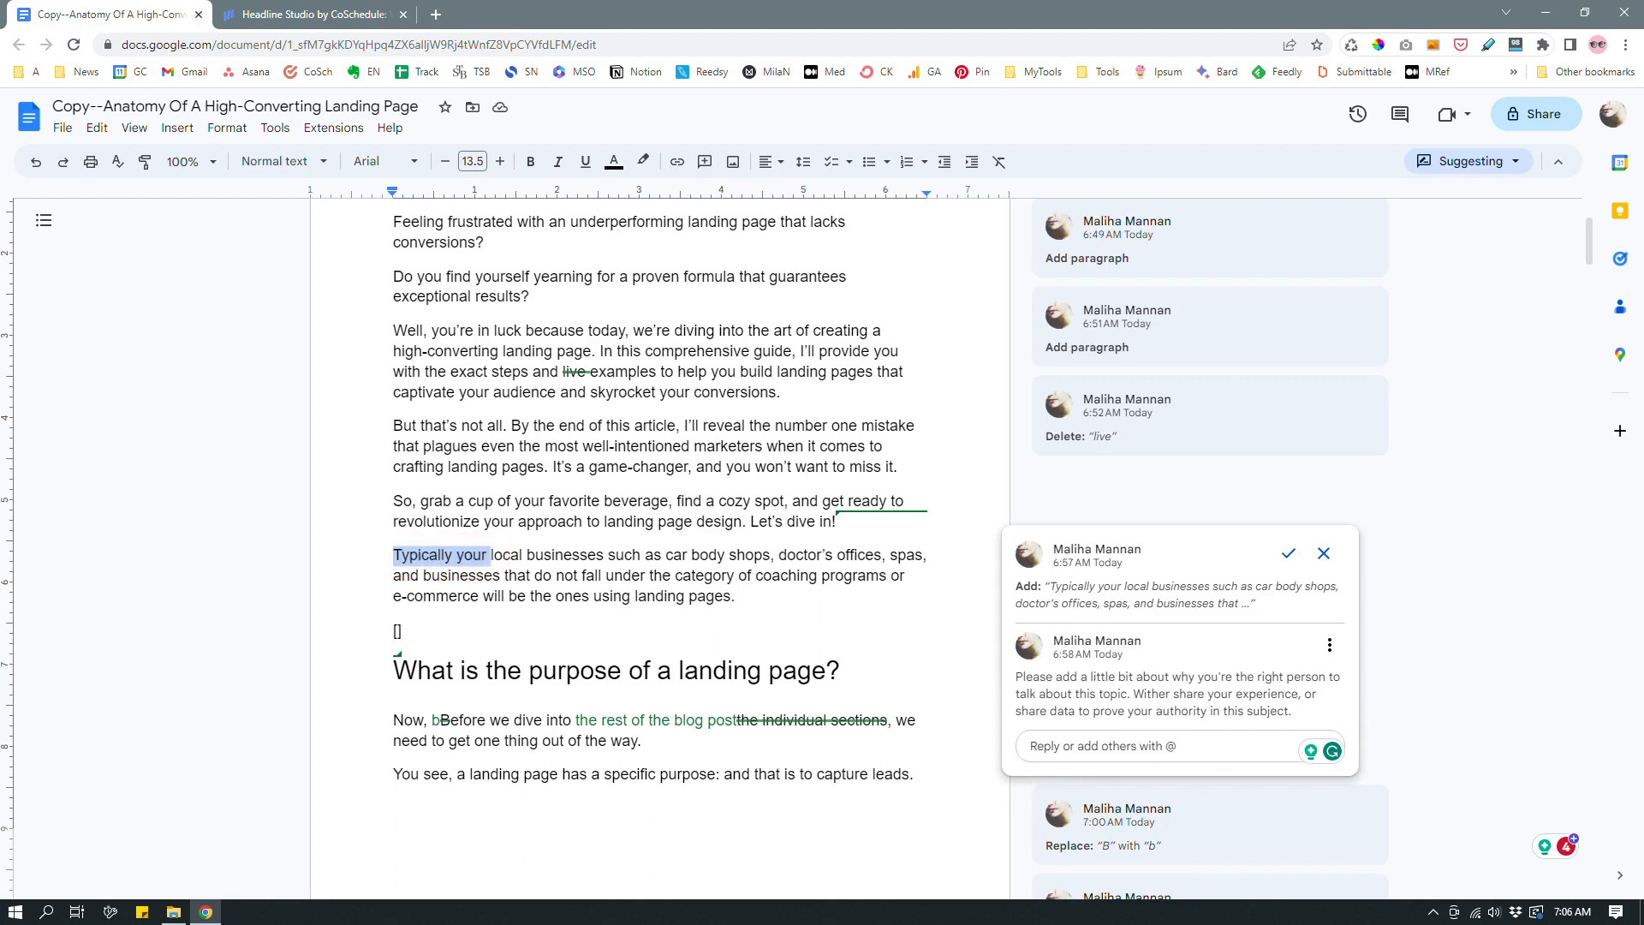
text(This blog post)
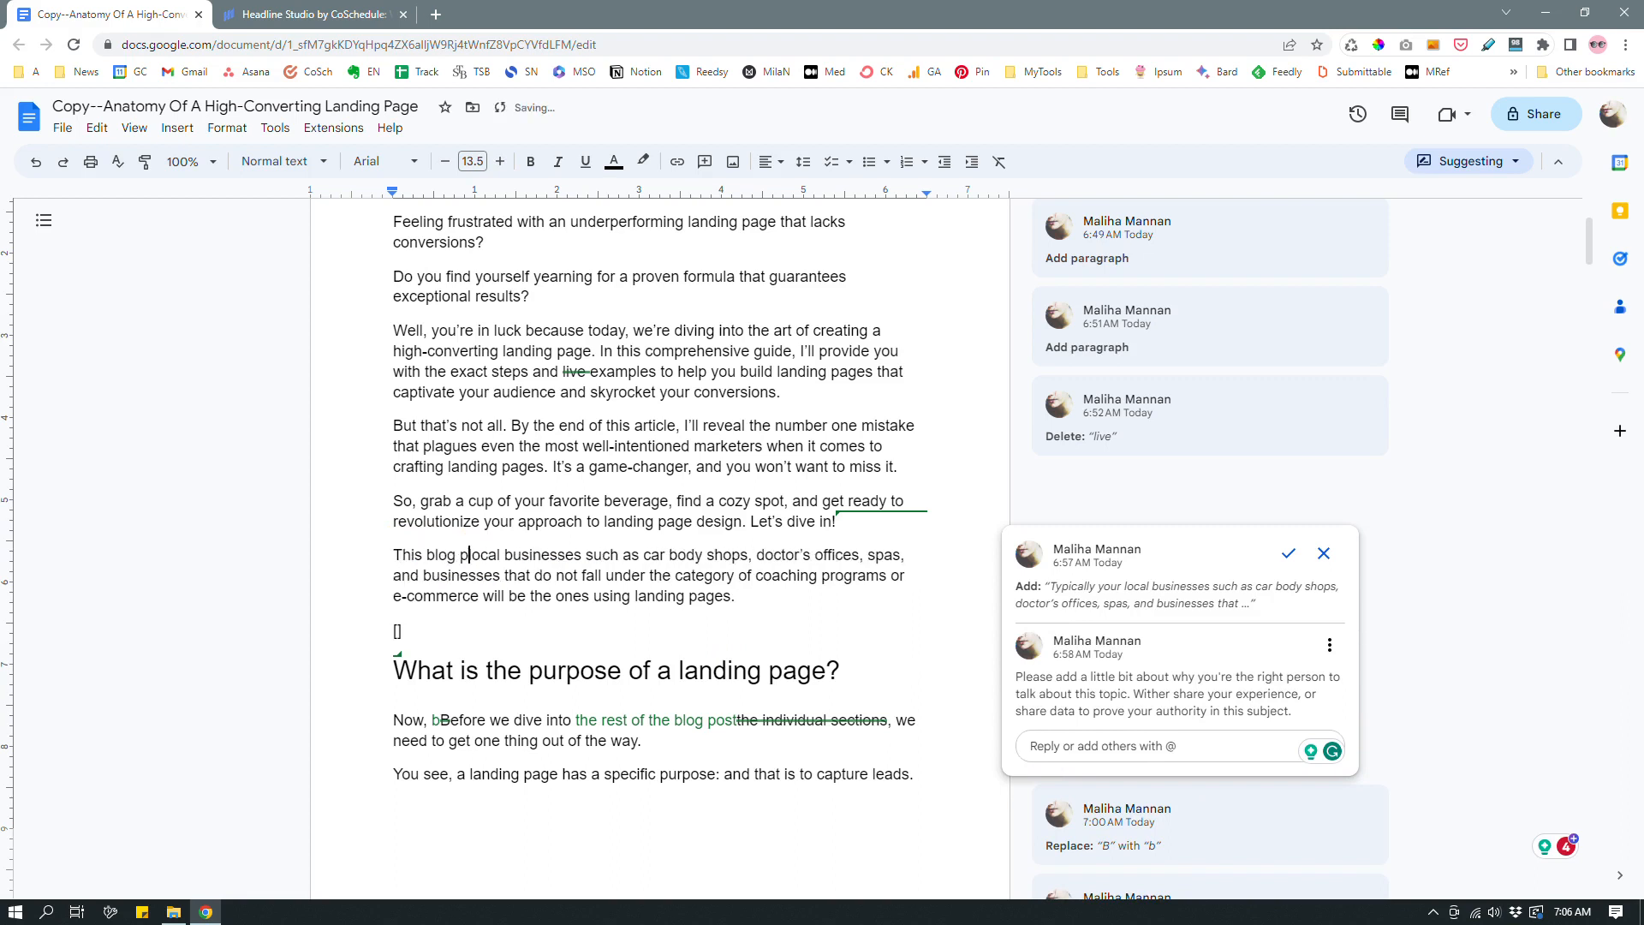
text( will focus o)
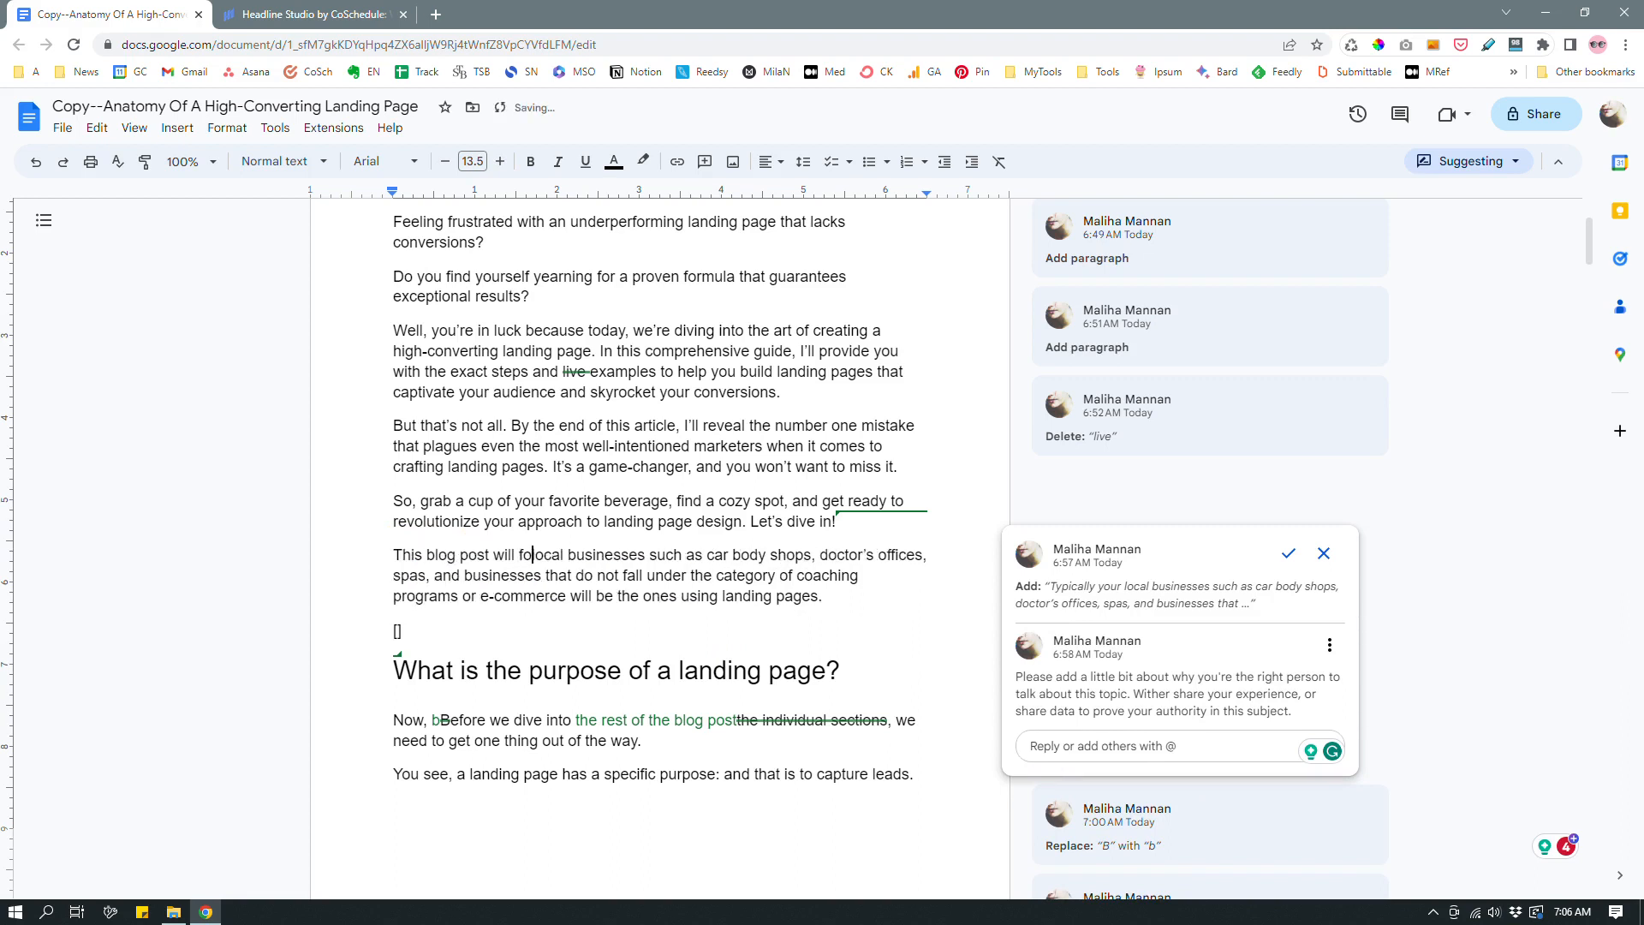
text(n )
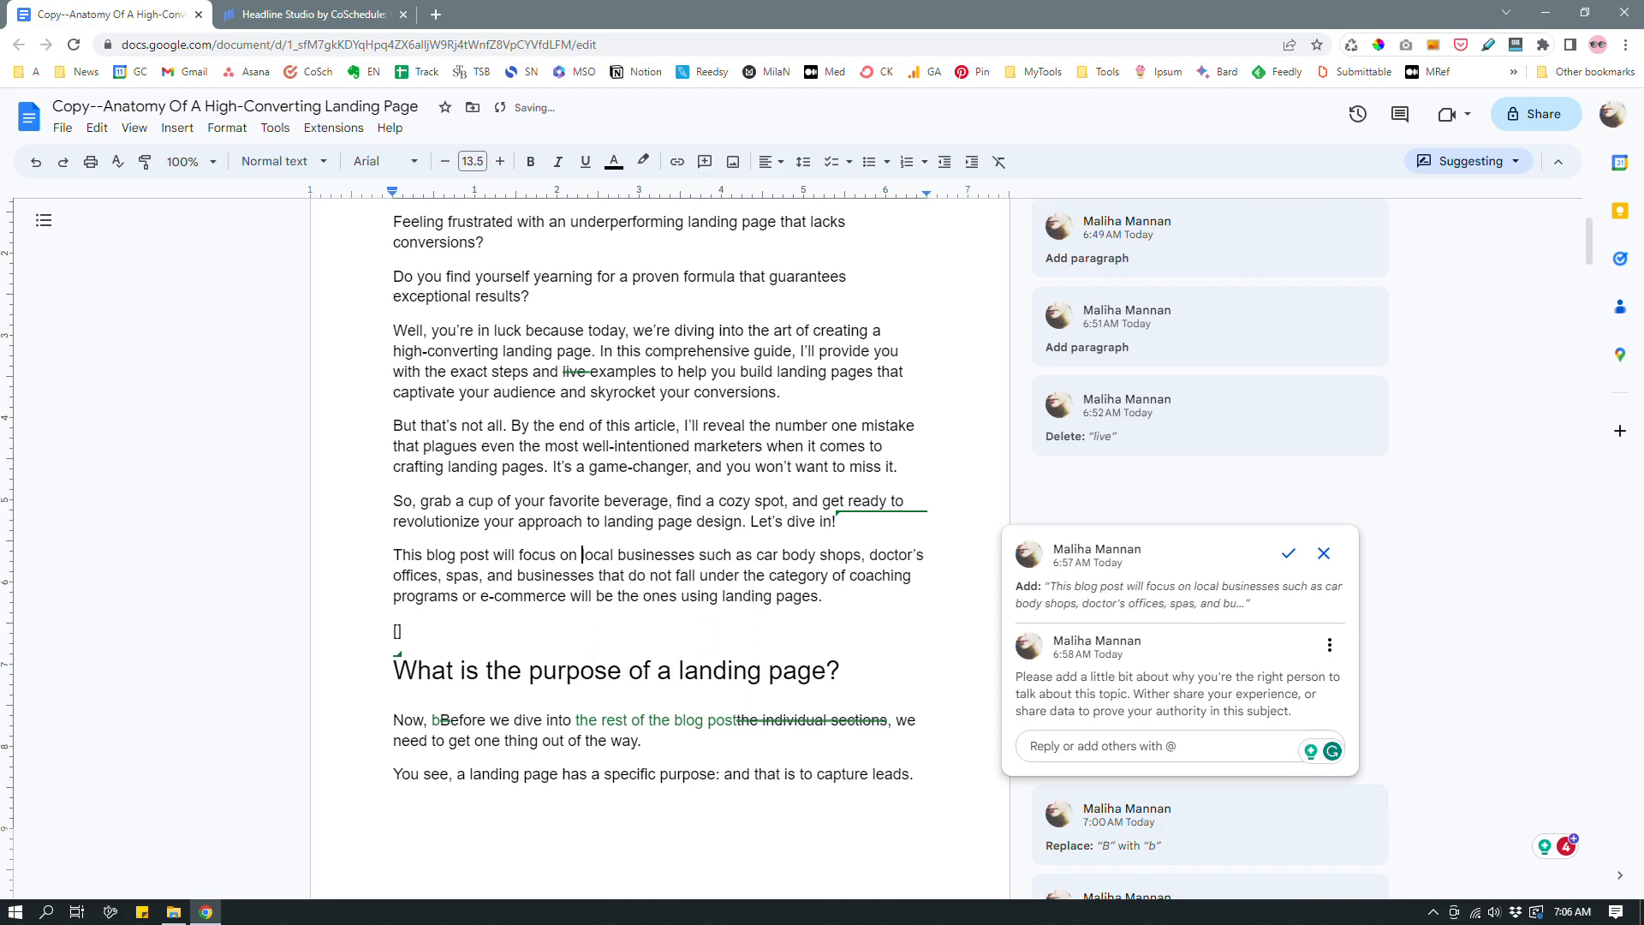
text(creating landin)
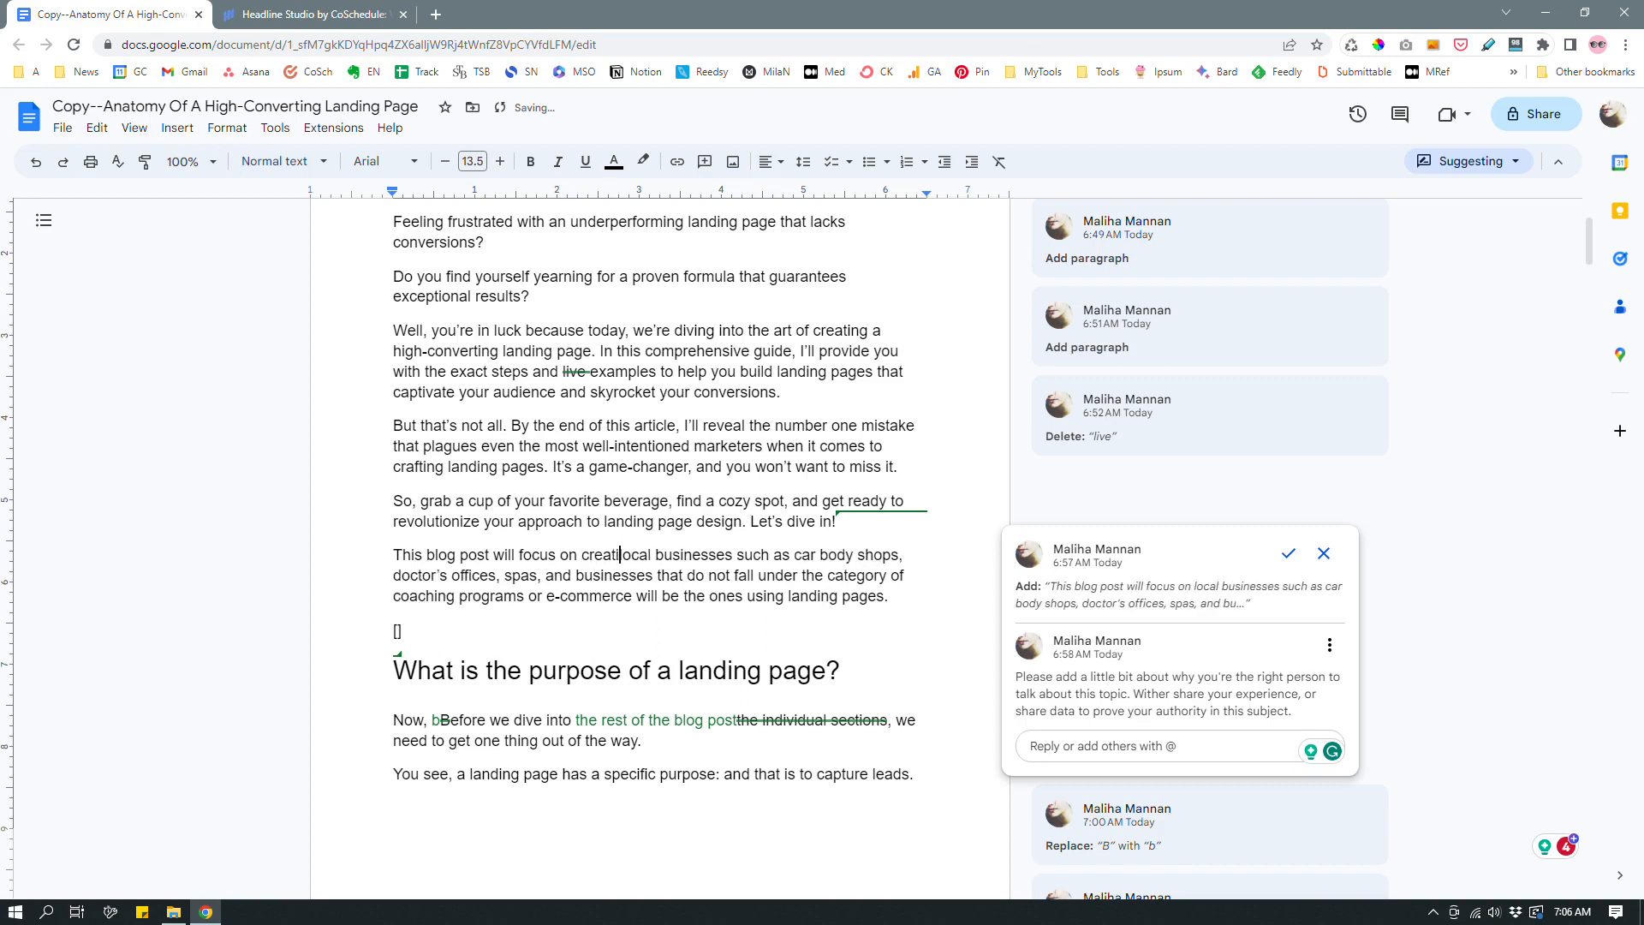
text(g pages for)
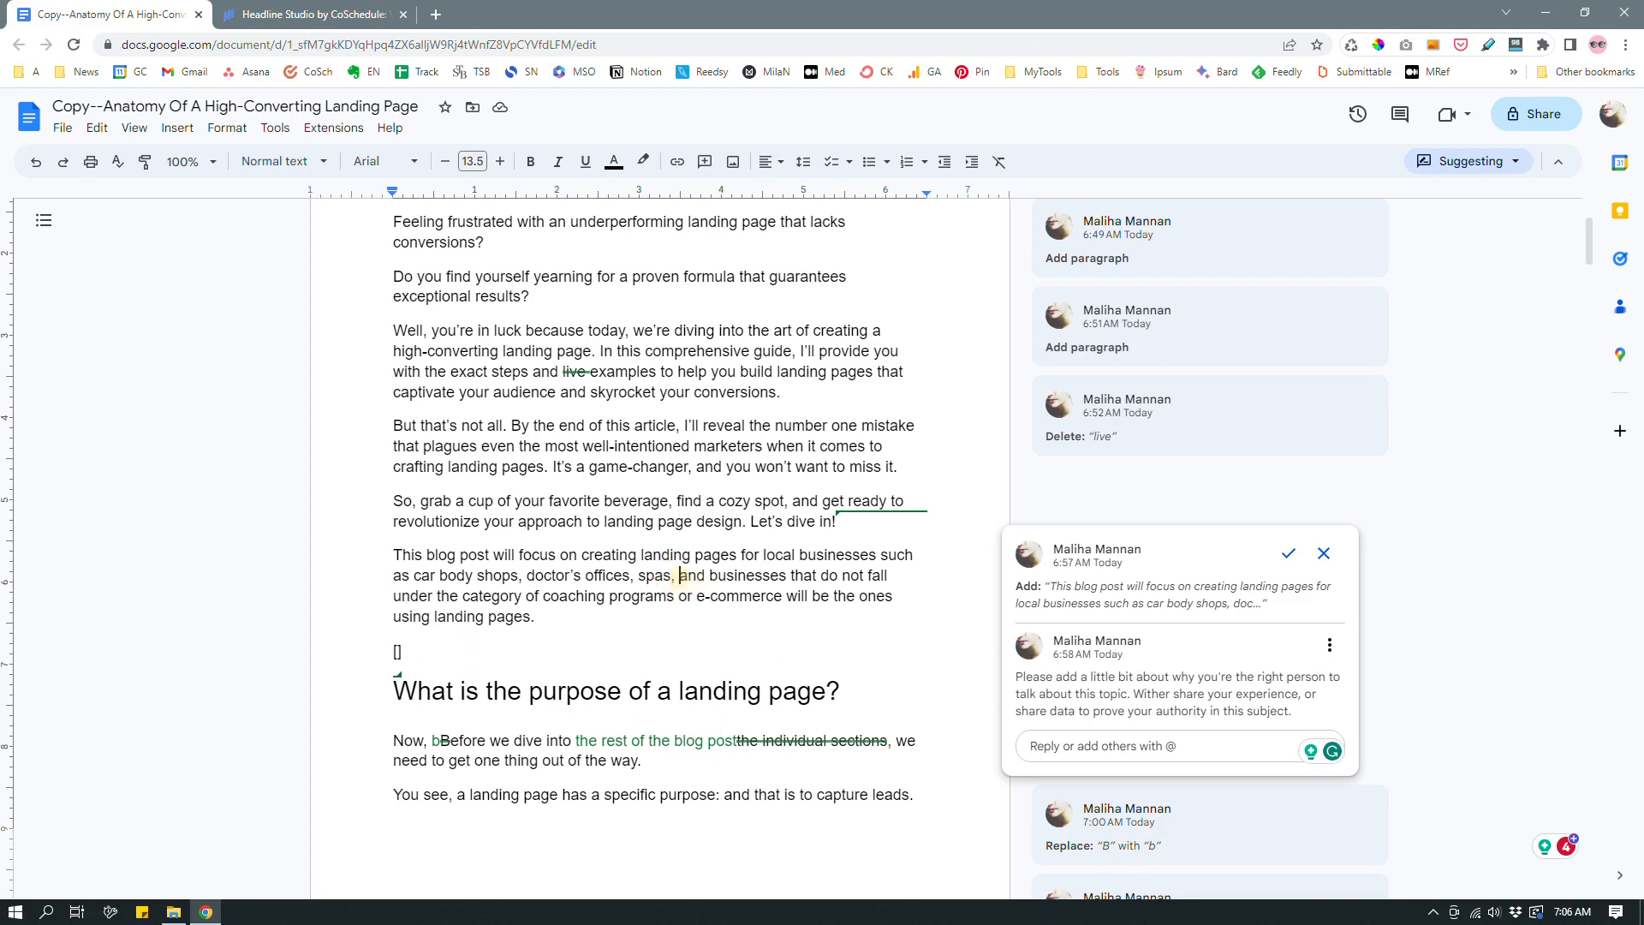
Replace the sentence's ending from "businesses that do not fall" onward with "not specifically online business", following "spas, and"
click(709, 575)
text(not)
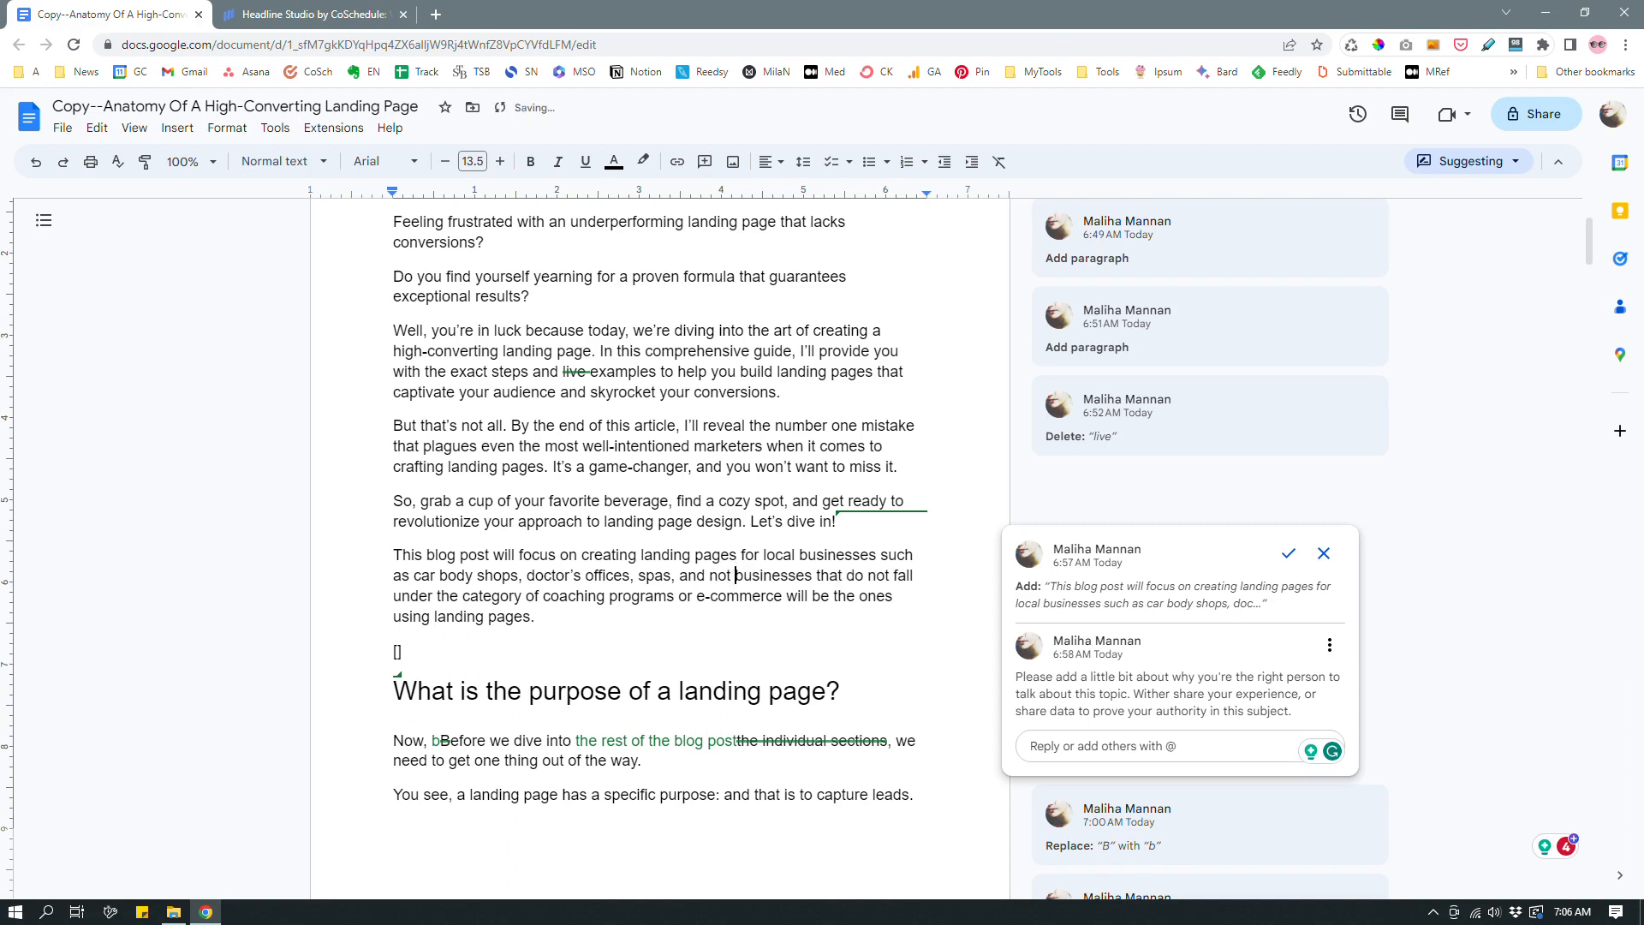
drag(846, 574, 865, 618)
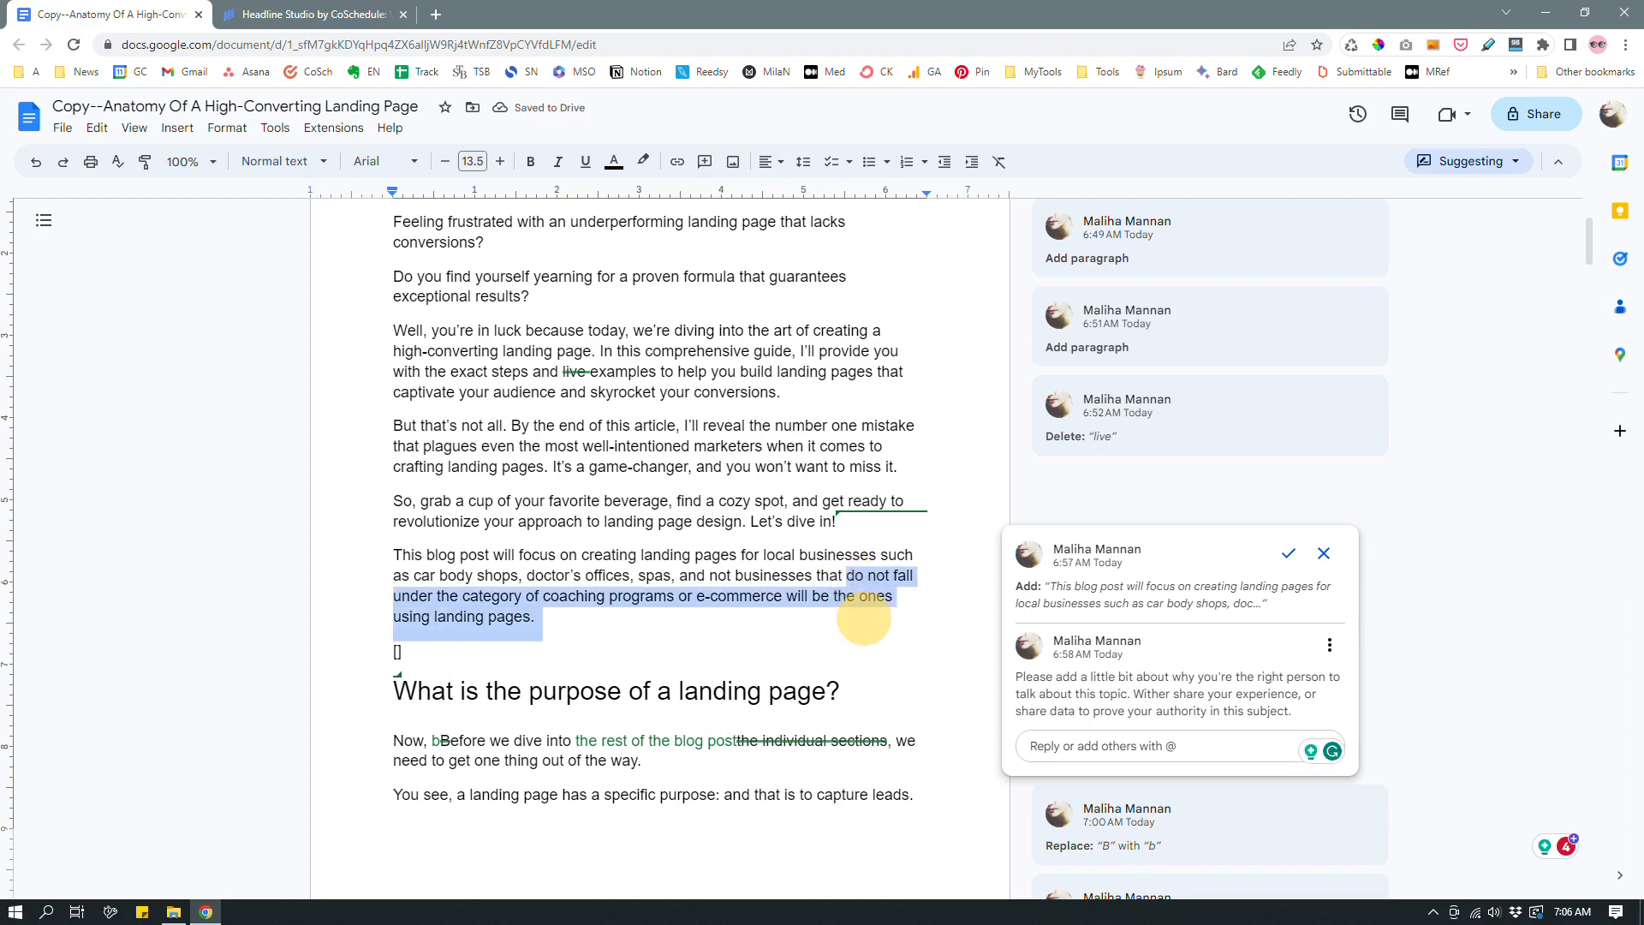
drag(736, 572, 751, 622)
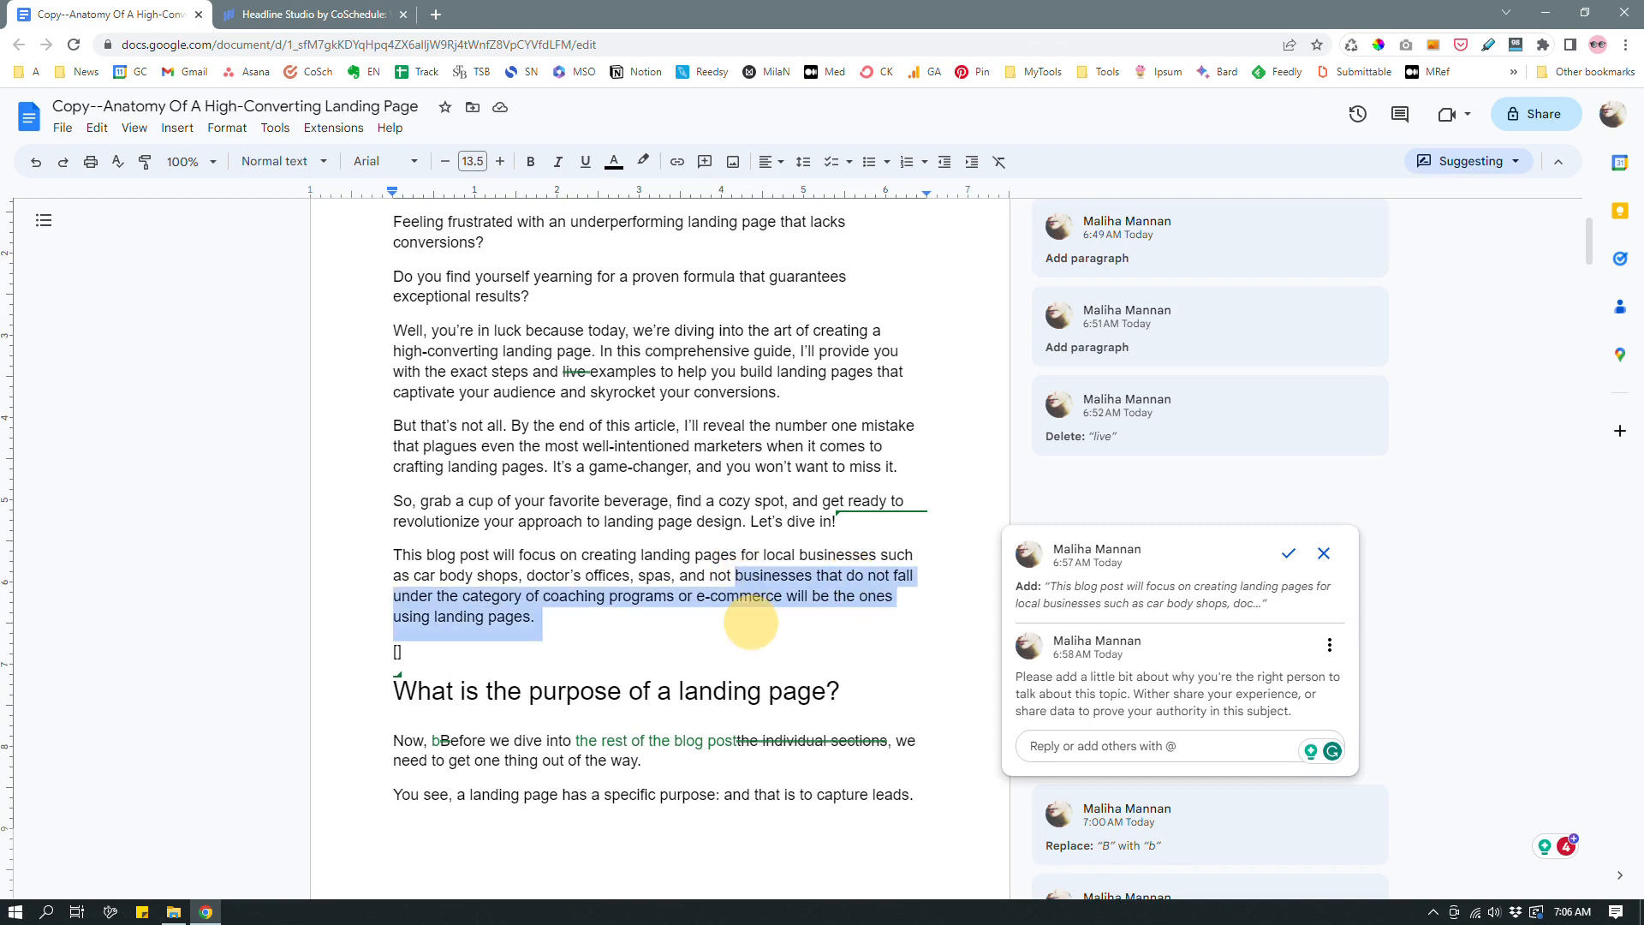
text(online)
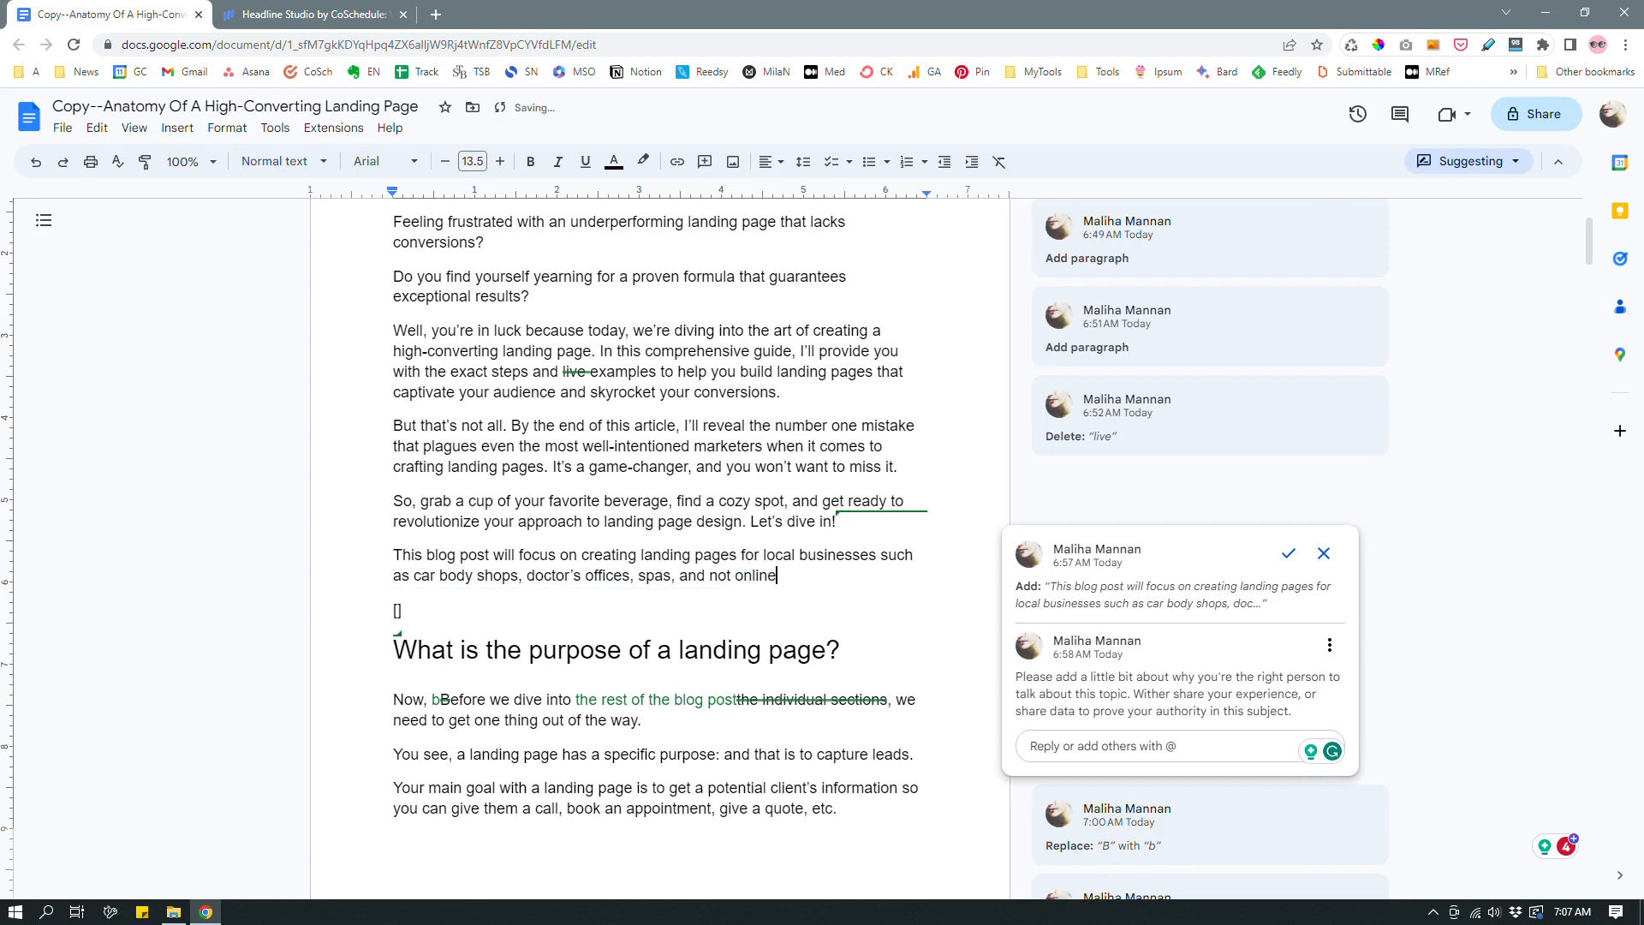
key(BackSpace)
key(BackSpace)
key(BackSpace)
key(BackSpace)
key(BackSpace)
key(BackSpace)
text(specifically online business)
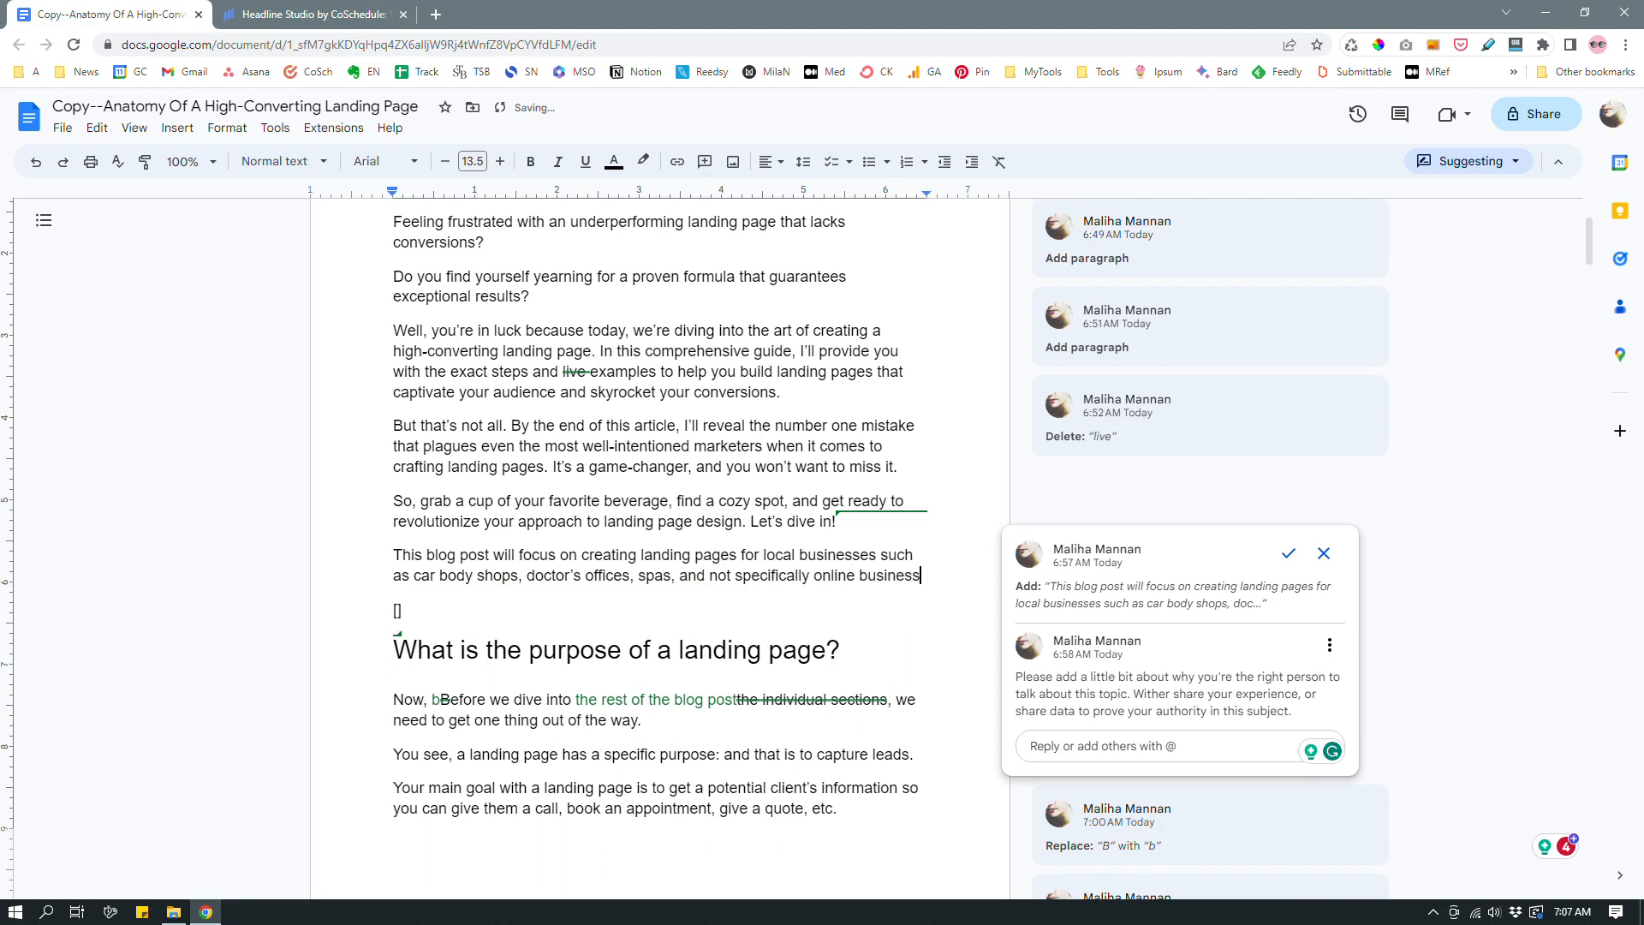
Finish the "This blog post" sentence with "such as coaching programs, digital products, online courses, etc."
text( such as coa)
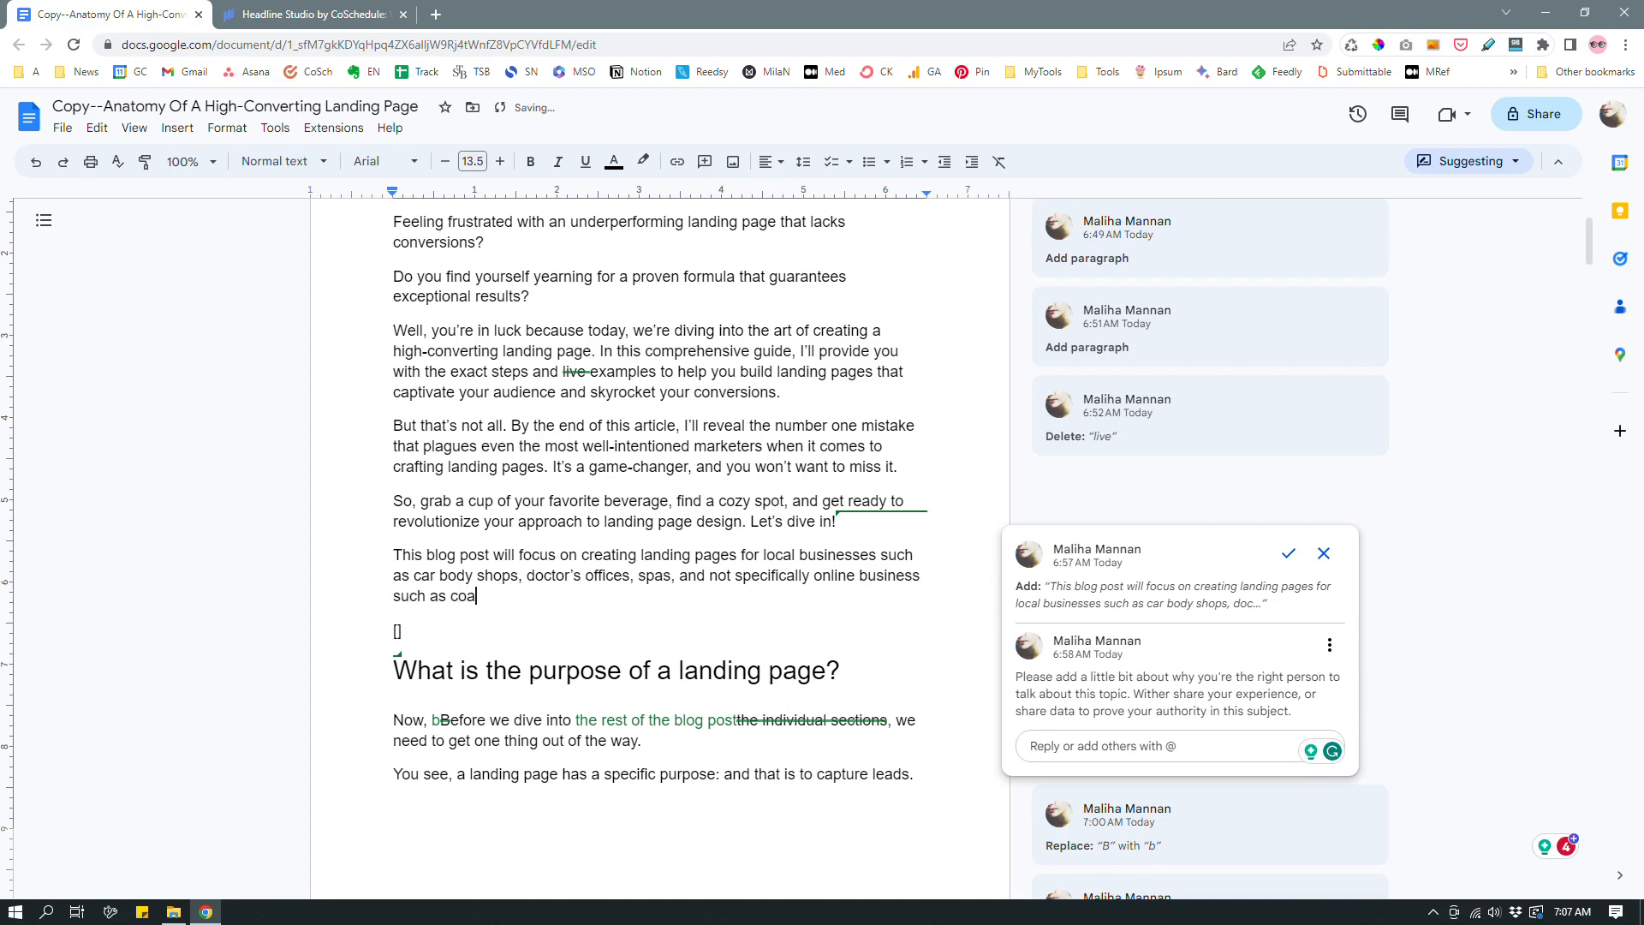
text(ching programs, ecommerce, )
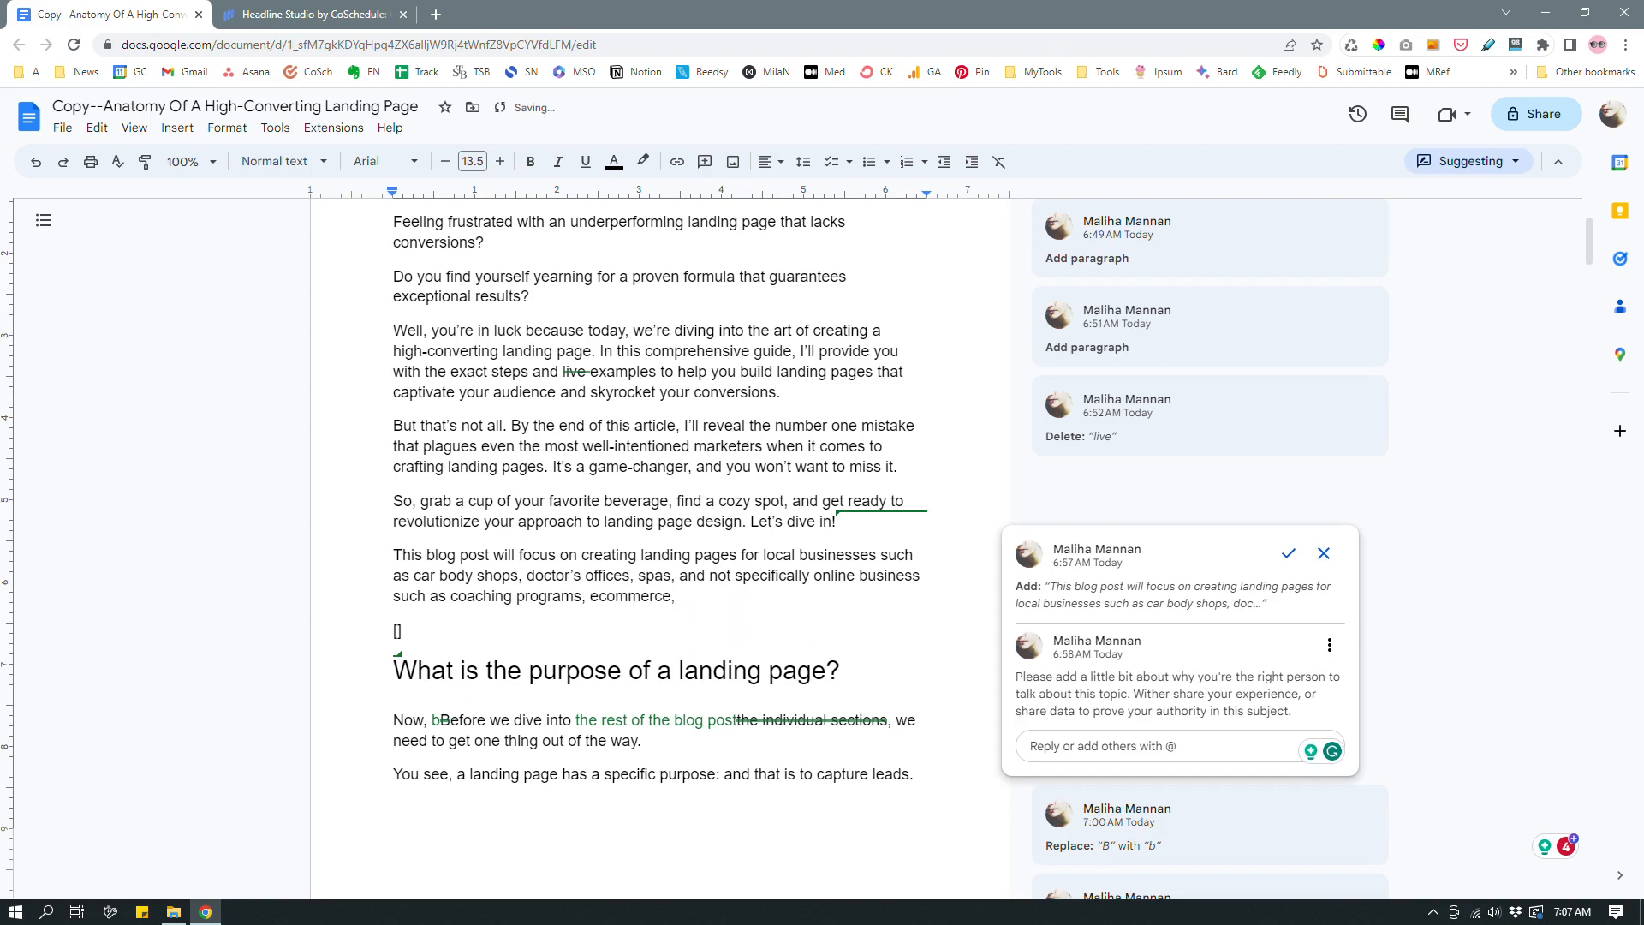
text(online courses, etc.)
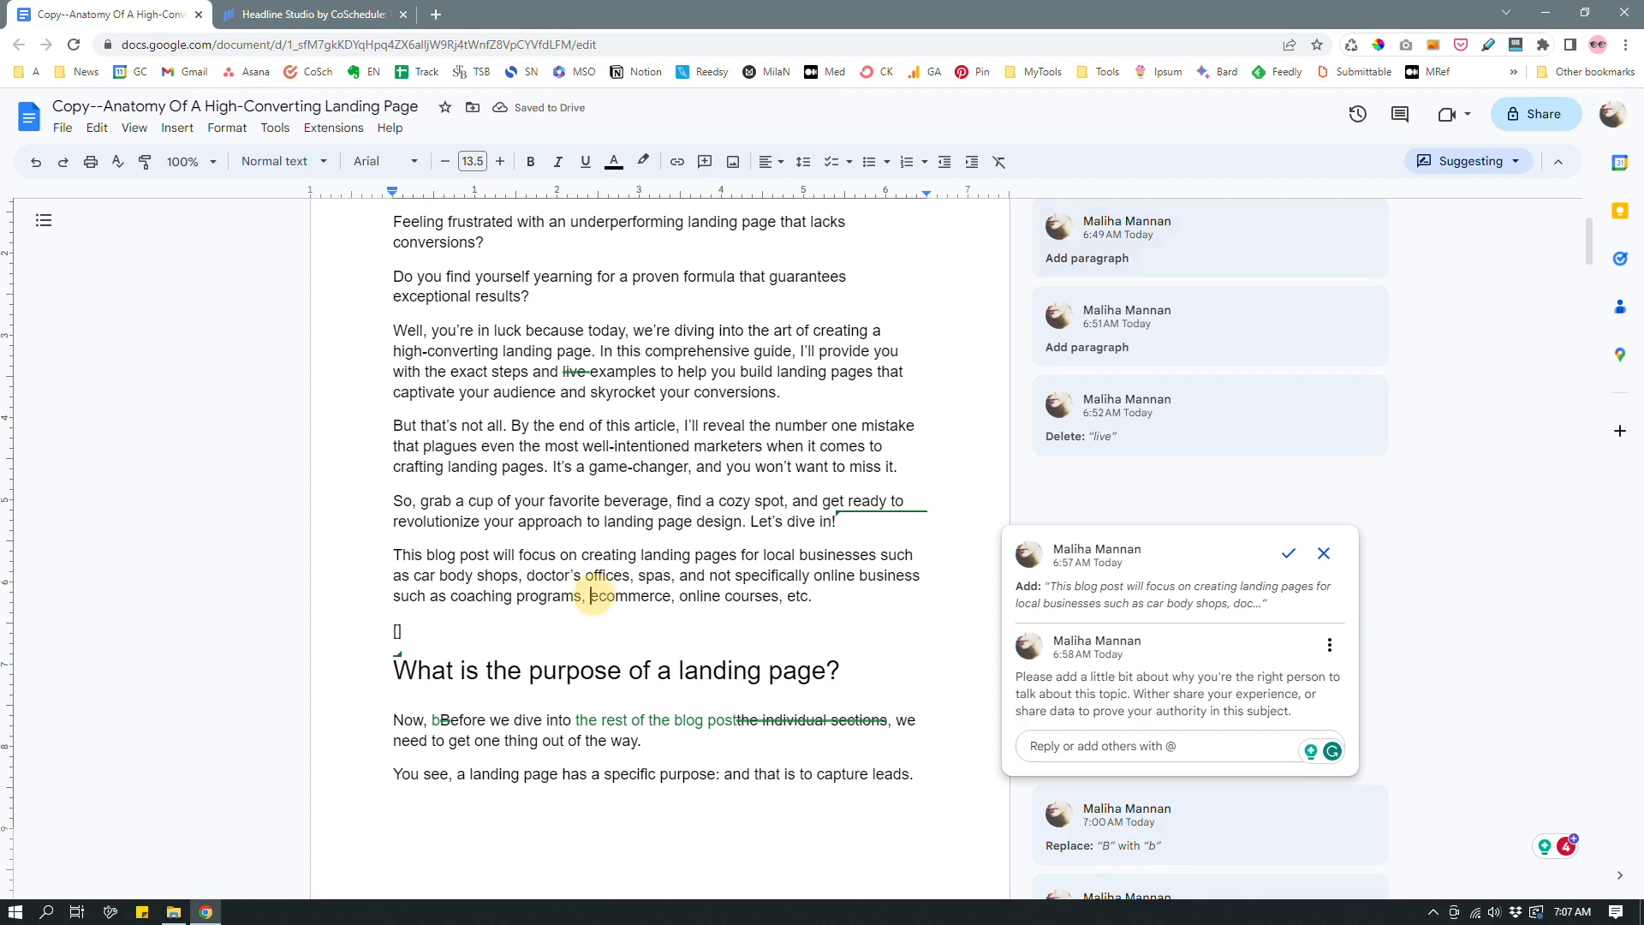
drag(590, 597, 671, 597)
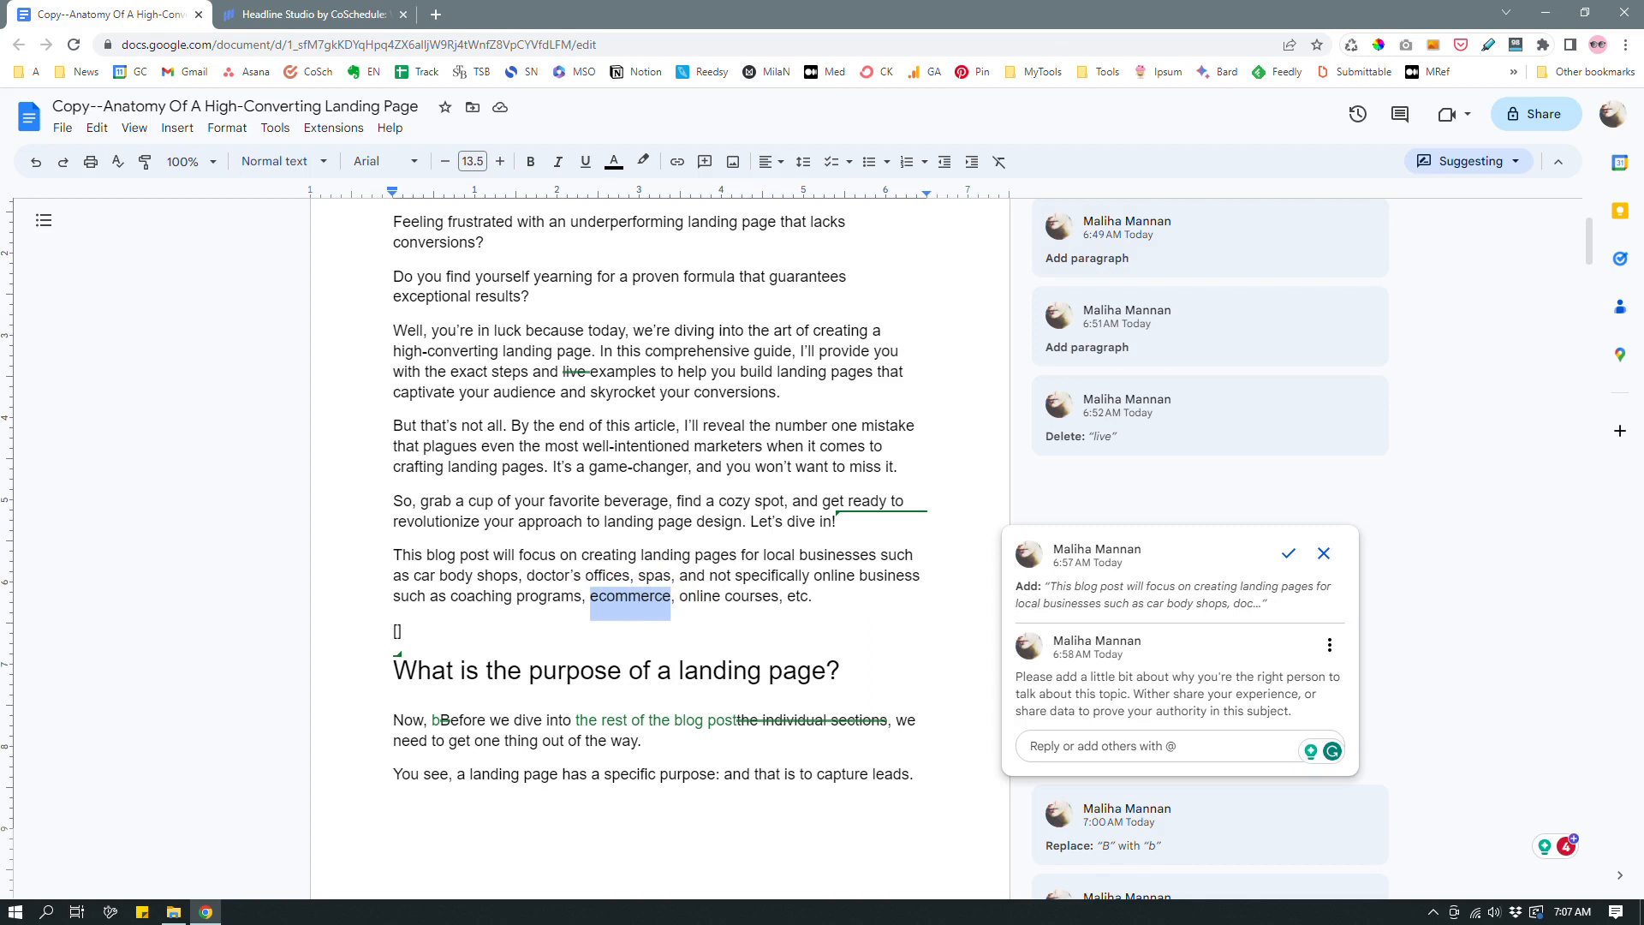
text(digital pro)
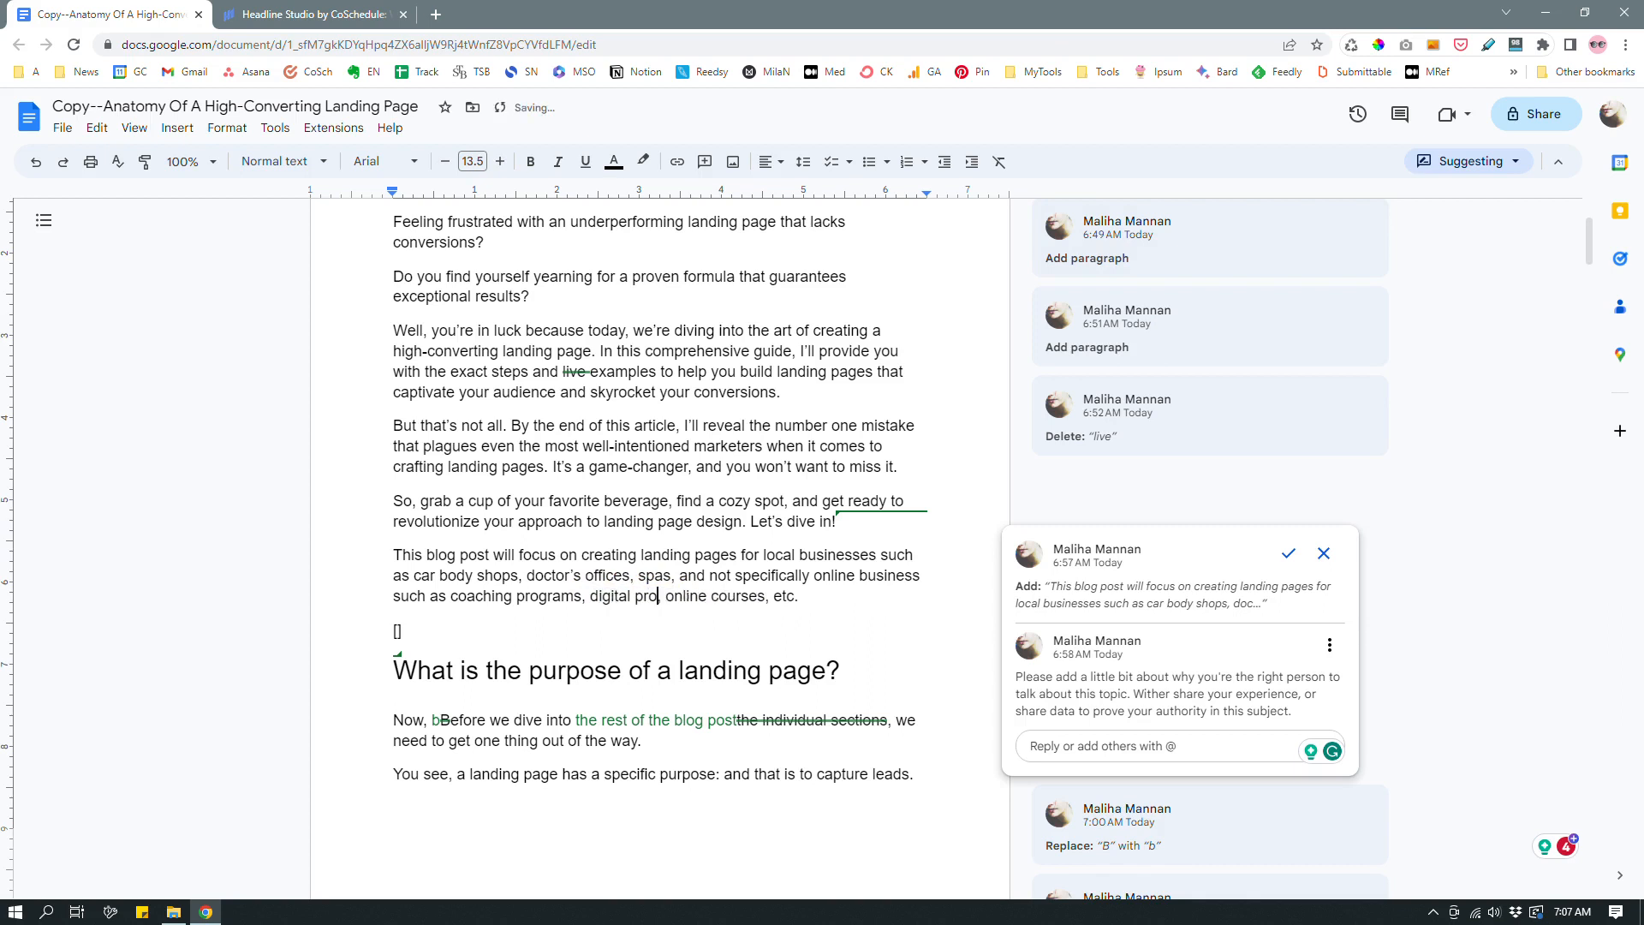
text(ducts,)
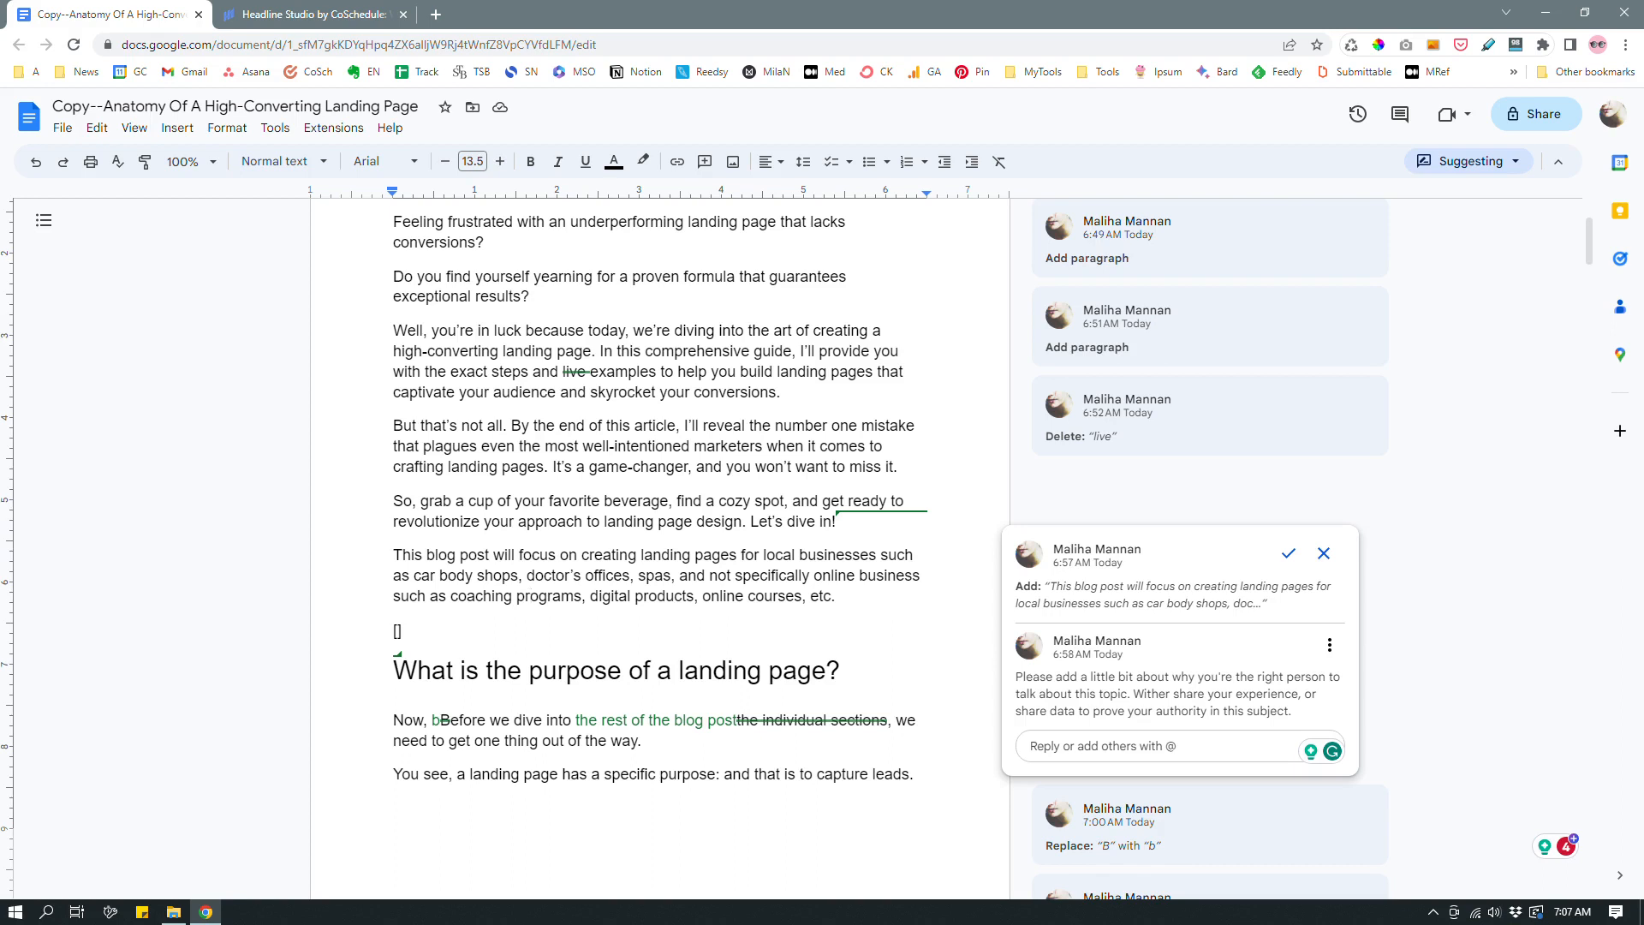
In the same sentence, insert "etc.," after "spas," and replace the "such as" before "coaching programs" with "that focus on selling"
click(682, 572)
text(etc.,)
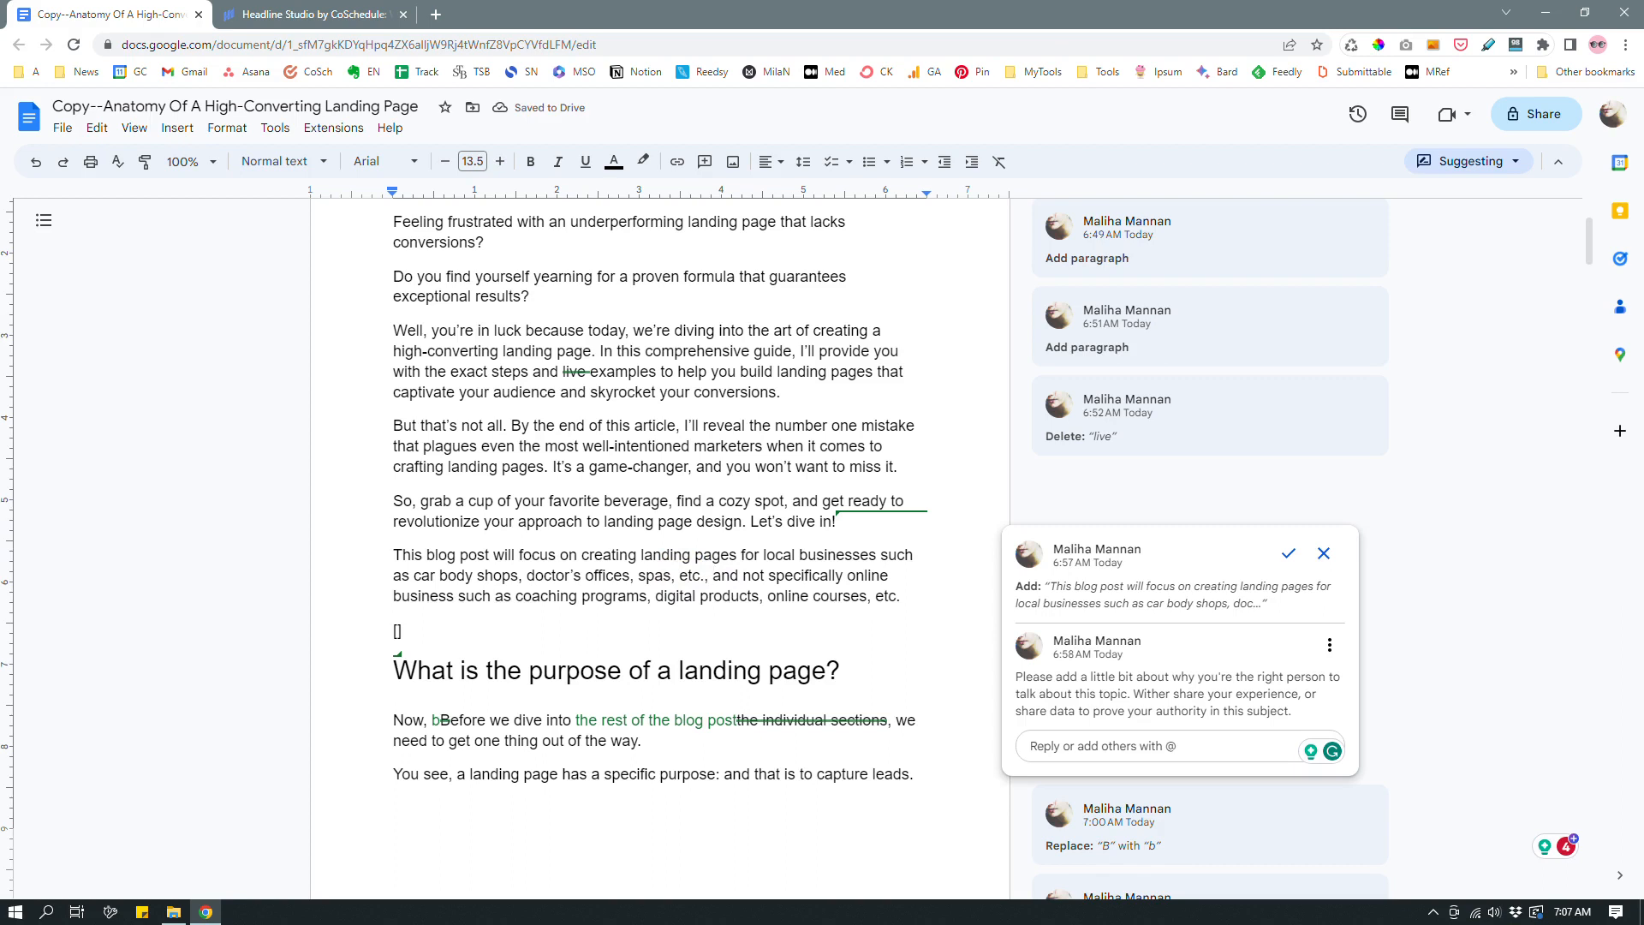
drag(458, 597, 511, 596)
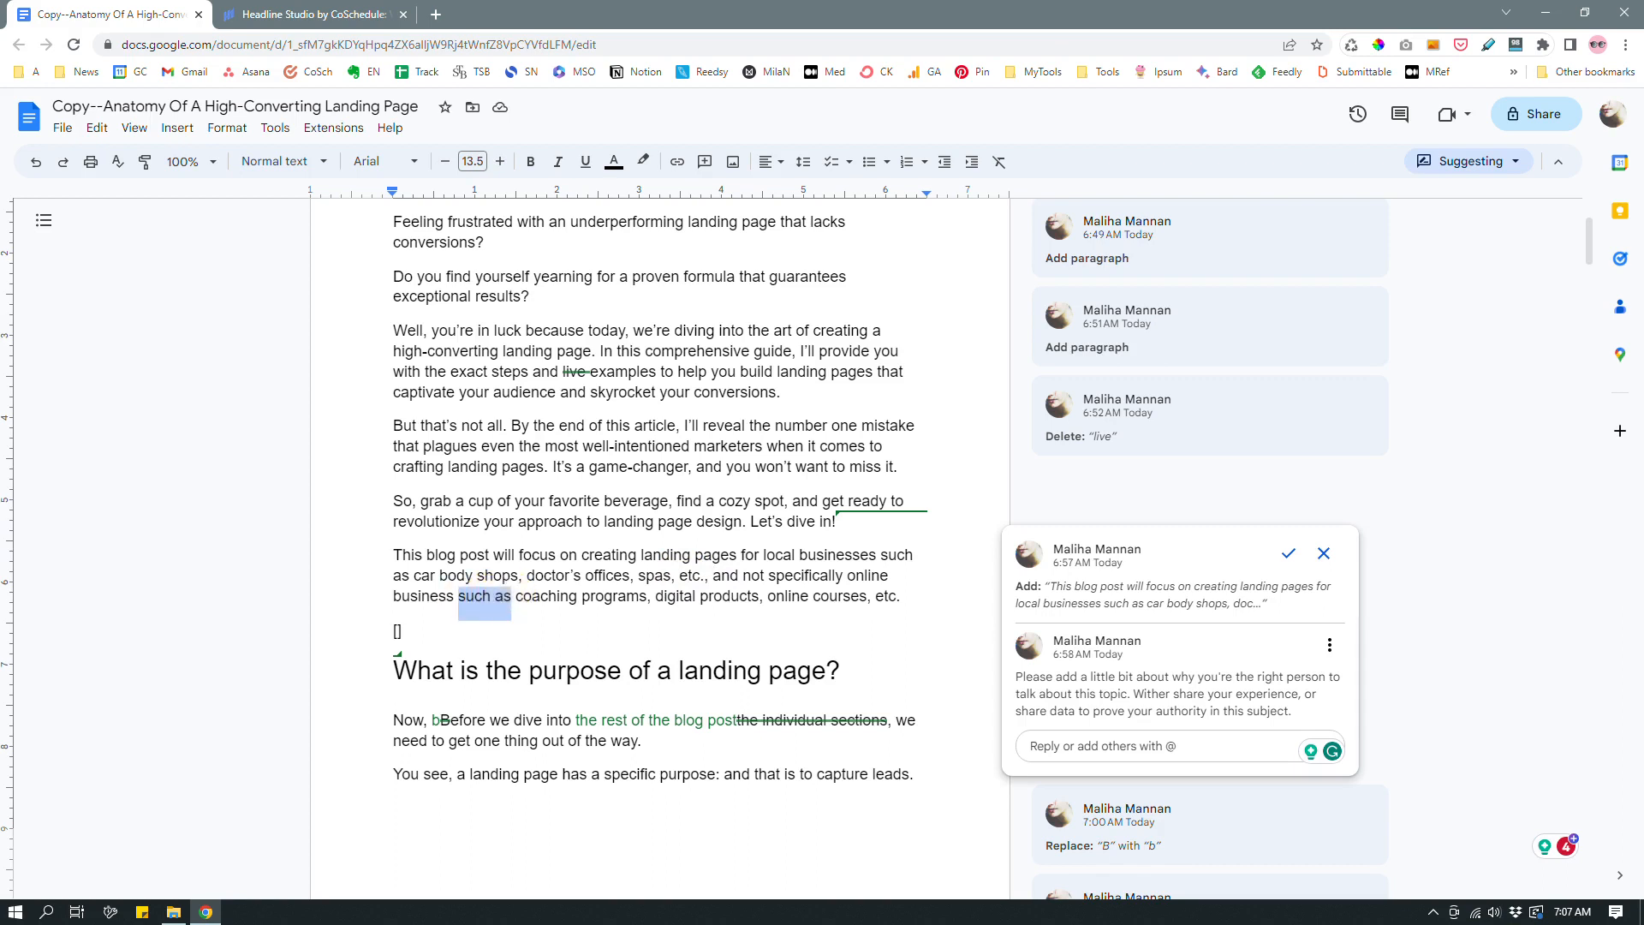
text(that focus on)
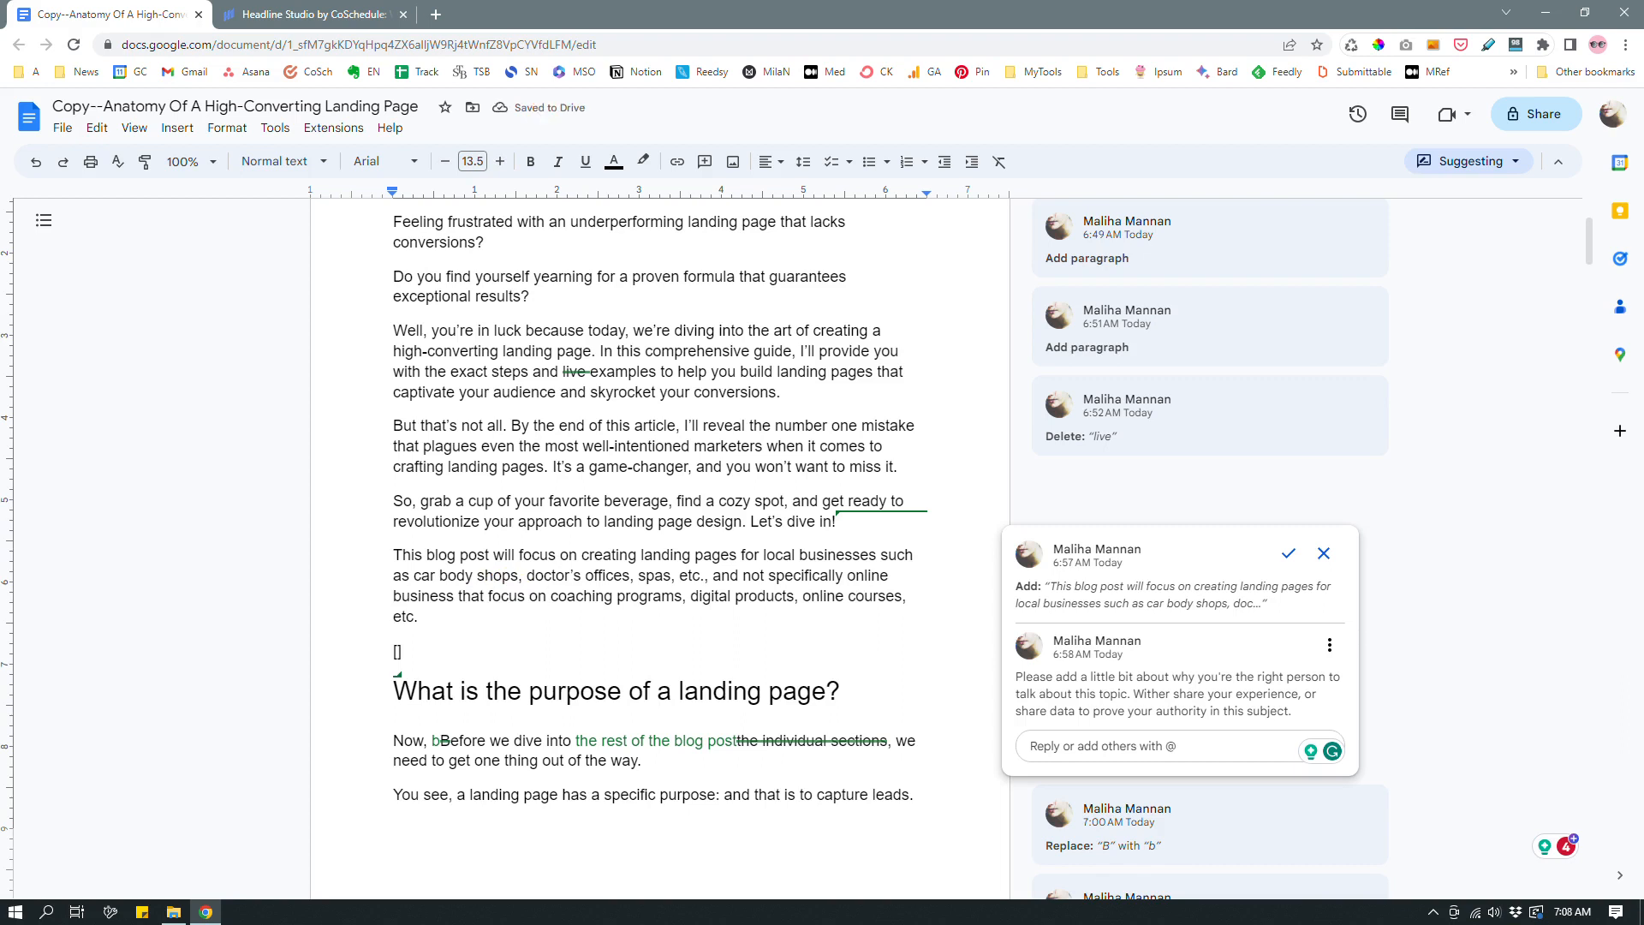
text( selling)
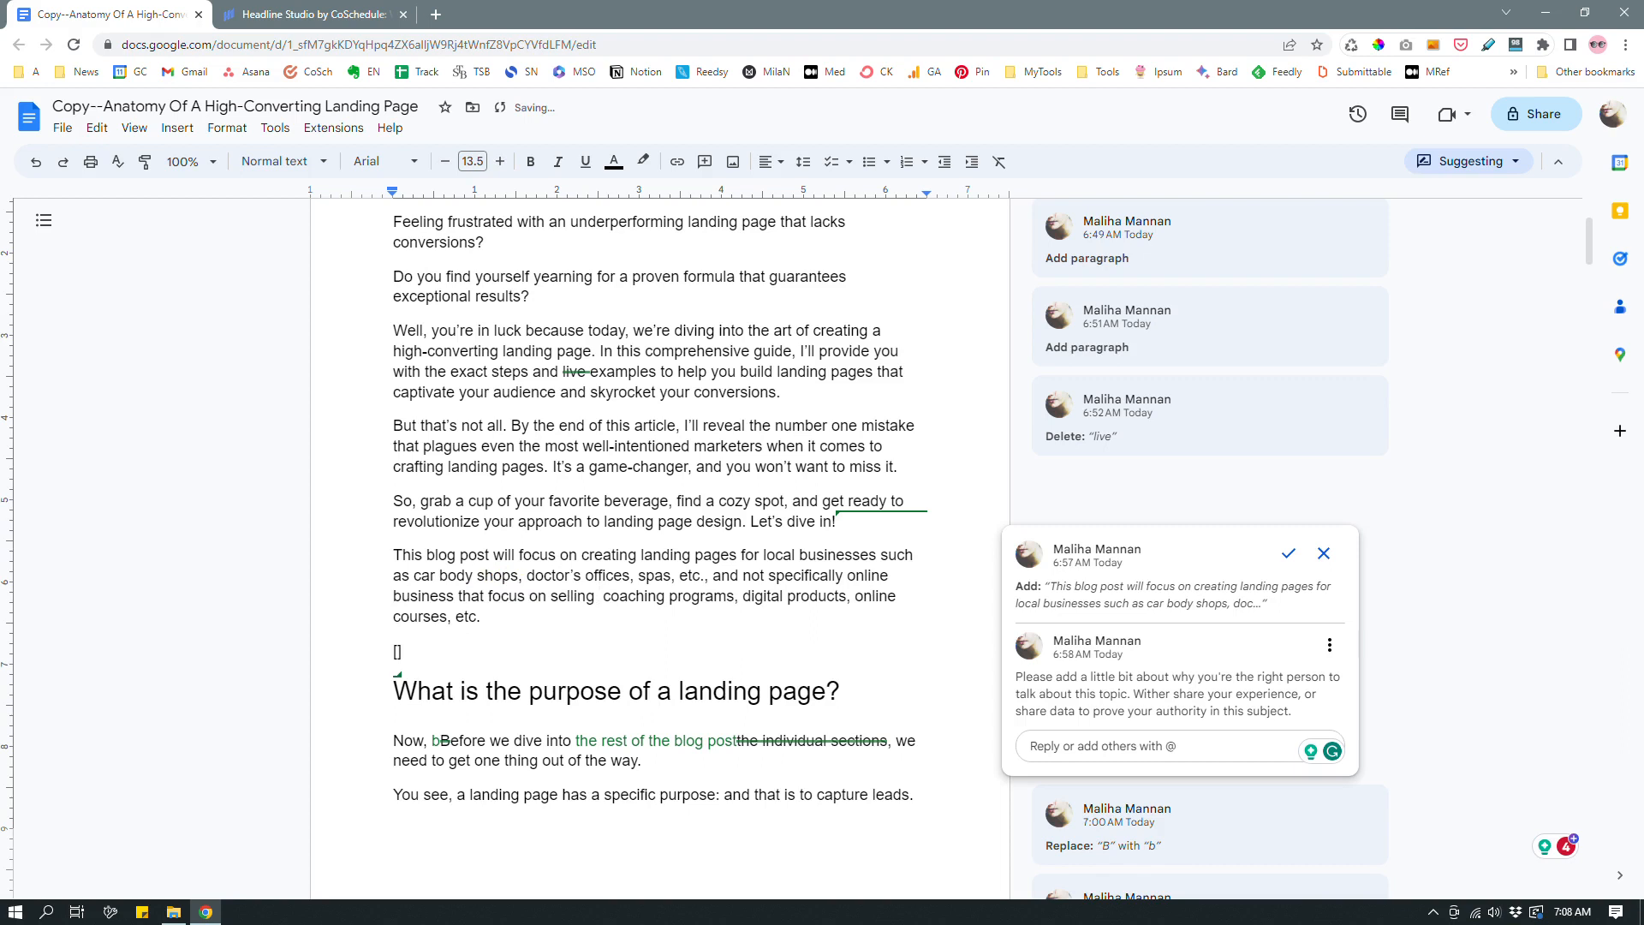
key(BackSpace)
click(558, 620)
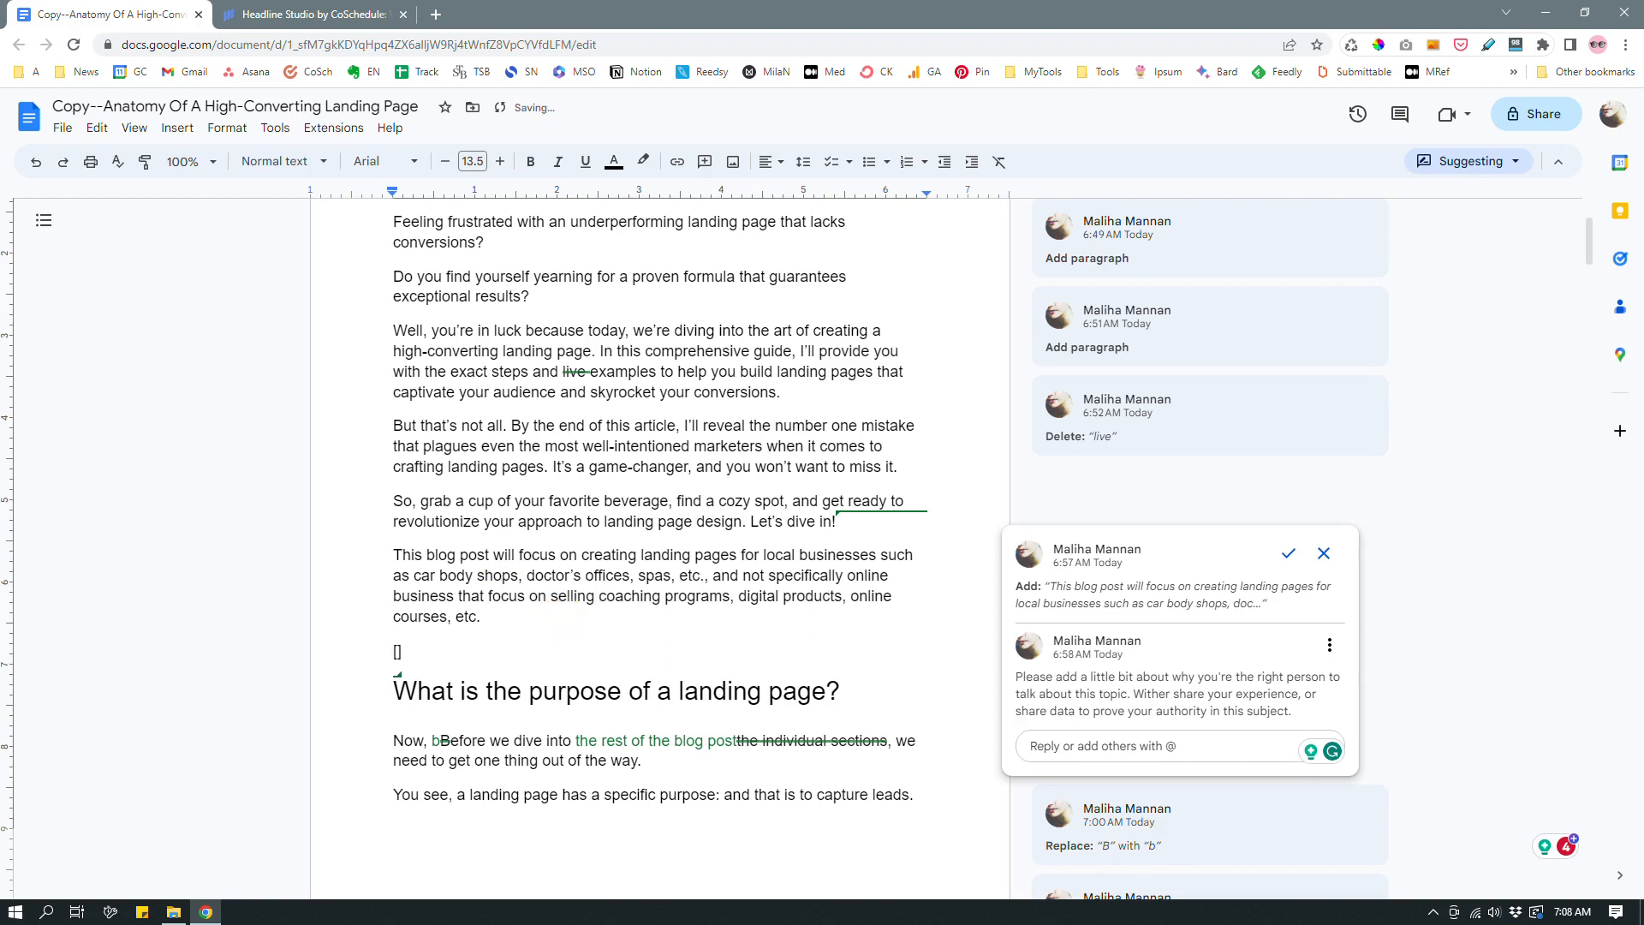
Make the word "not" before "specifically online business" bold and italic
double_click(753, 574)
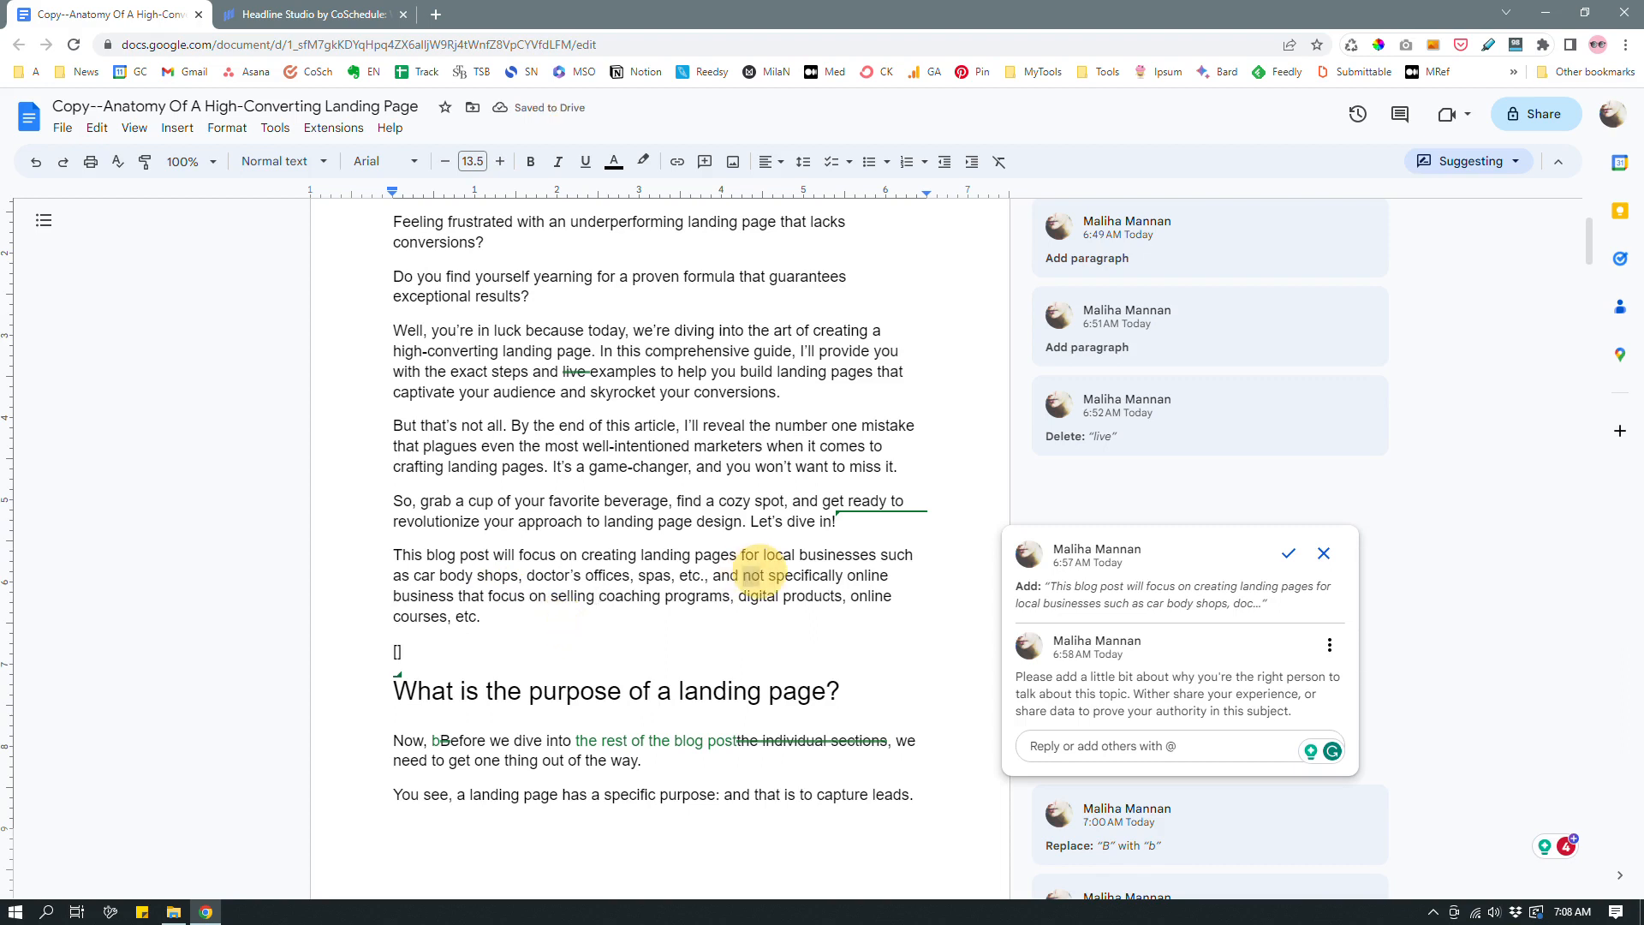
key(ctrl+n)
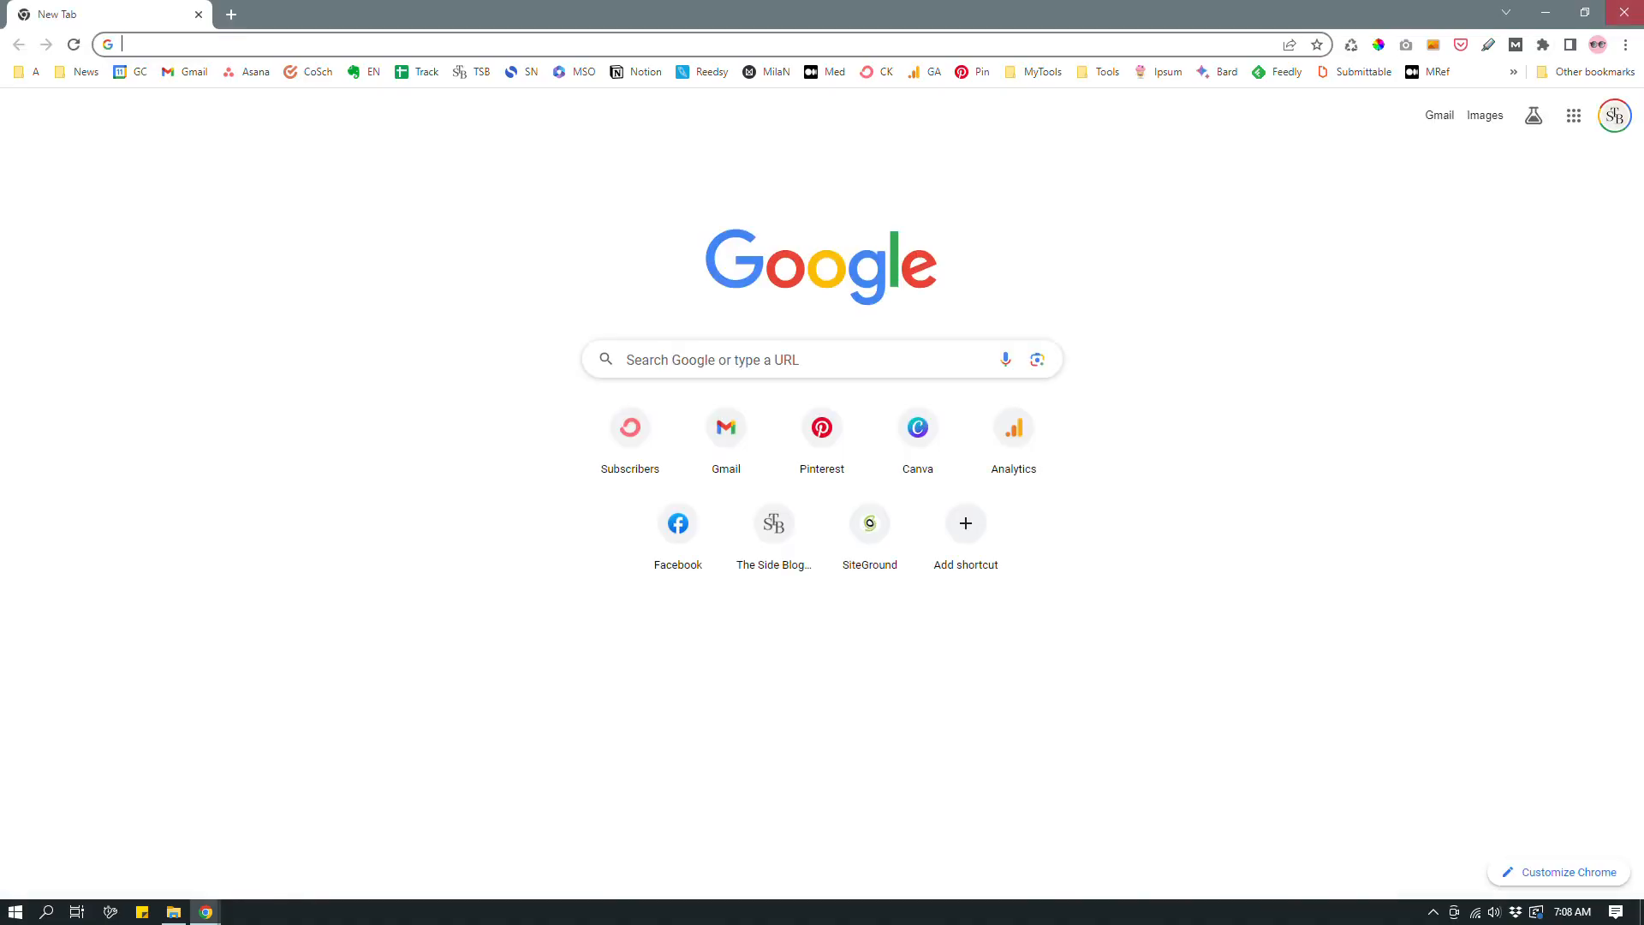
click(1624, 12)
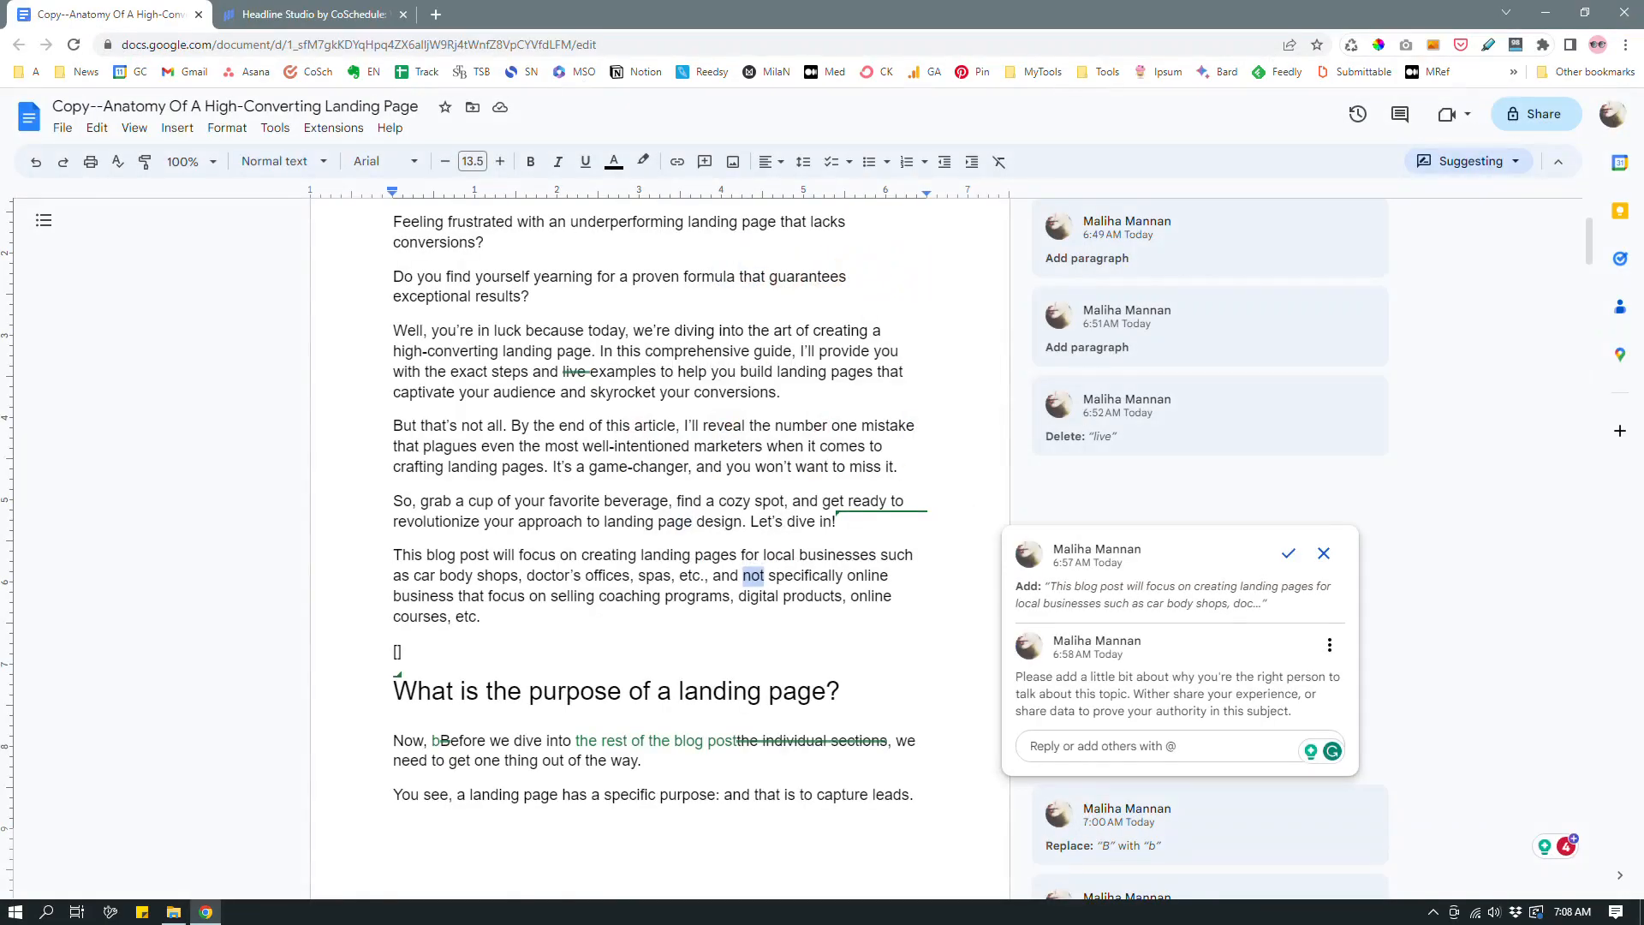
click(741, 575)
drag(742, 575, 766, 575)
click(531, 161)
click(557, 161)
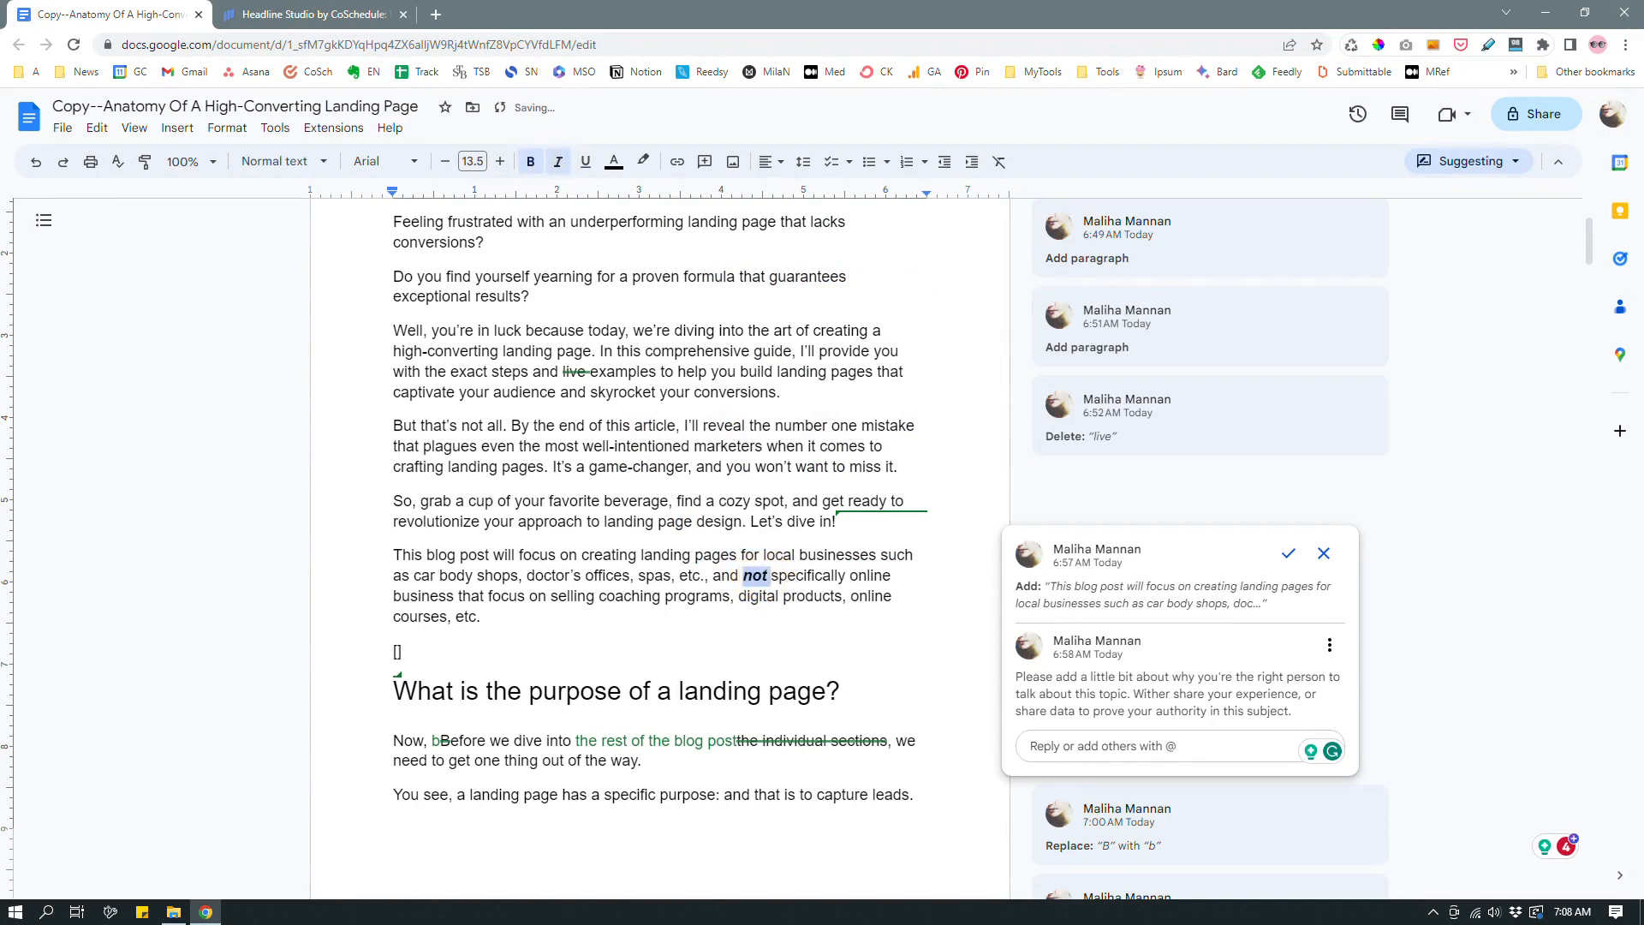
click(611, 629)
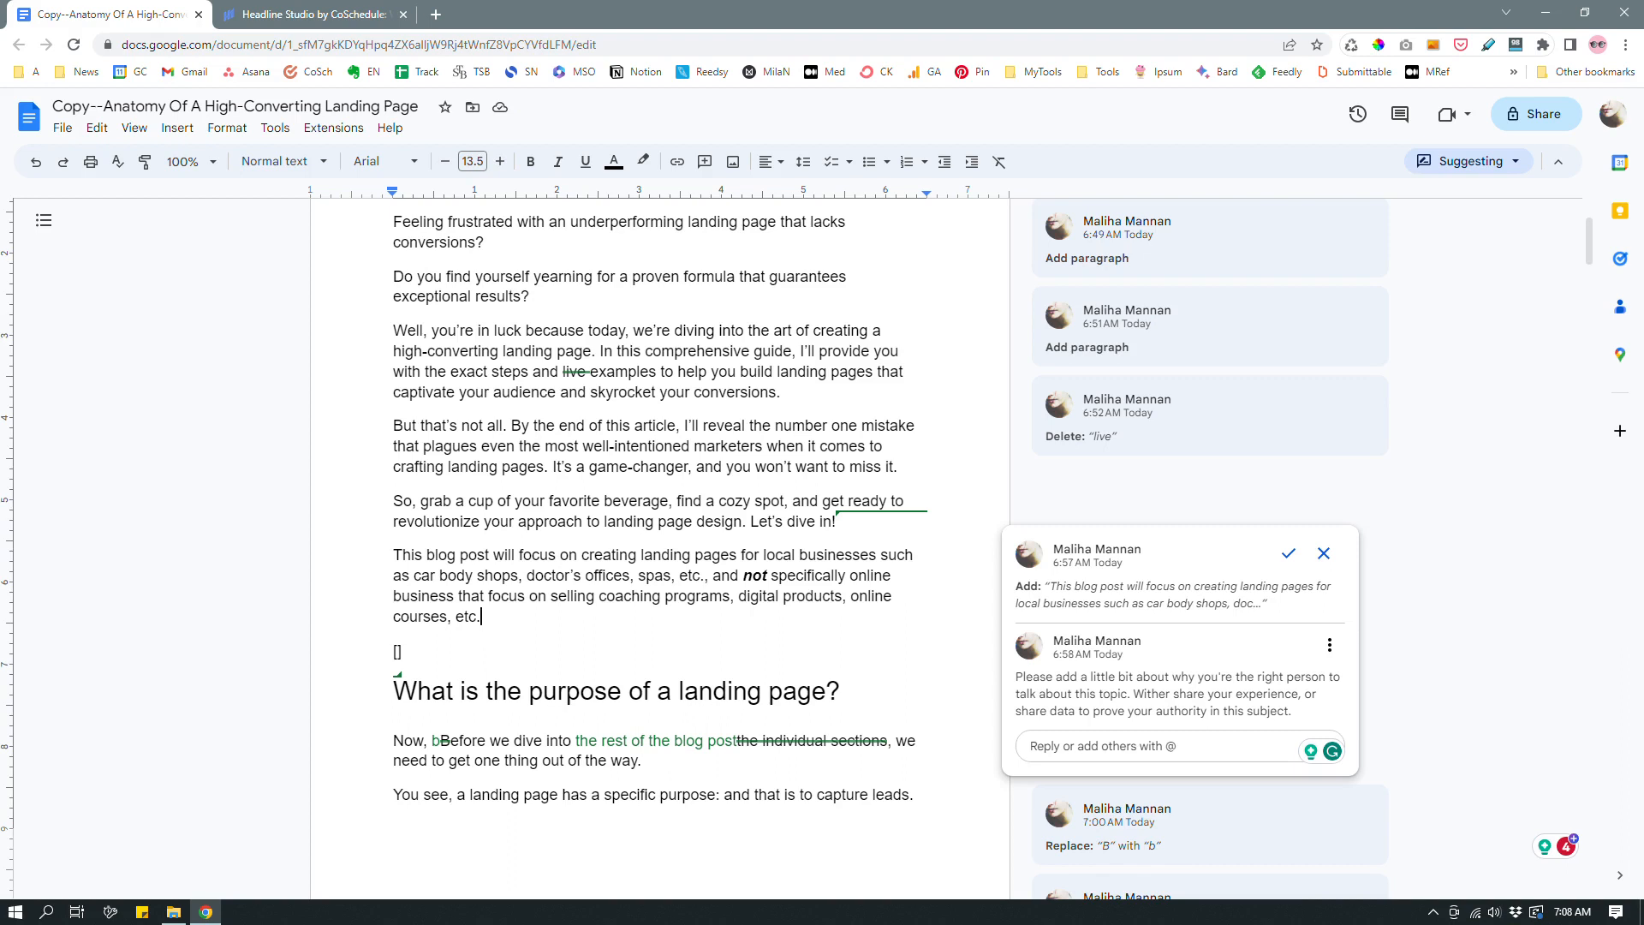
Move the "This blog post will focus on" paragraph to its own line between the "But that's not all" and "So, grab a cup" paragraphs
triple_click(424, 574)
scroll(420, 672, up, 1)
drag(423, 672, 395, 637)
key(ctrl+c)
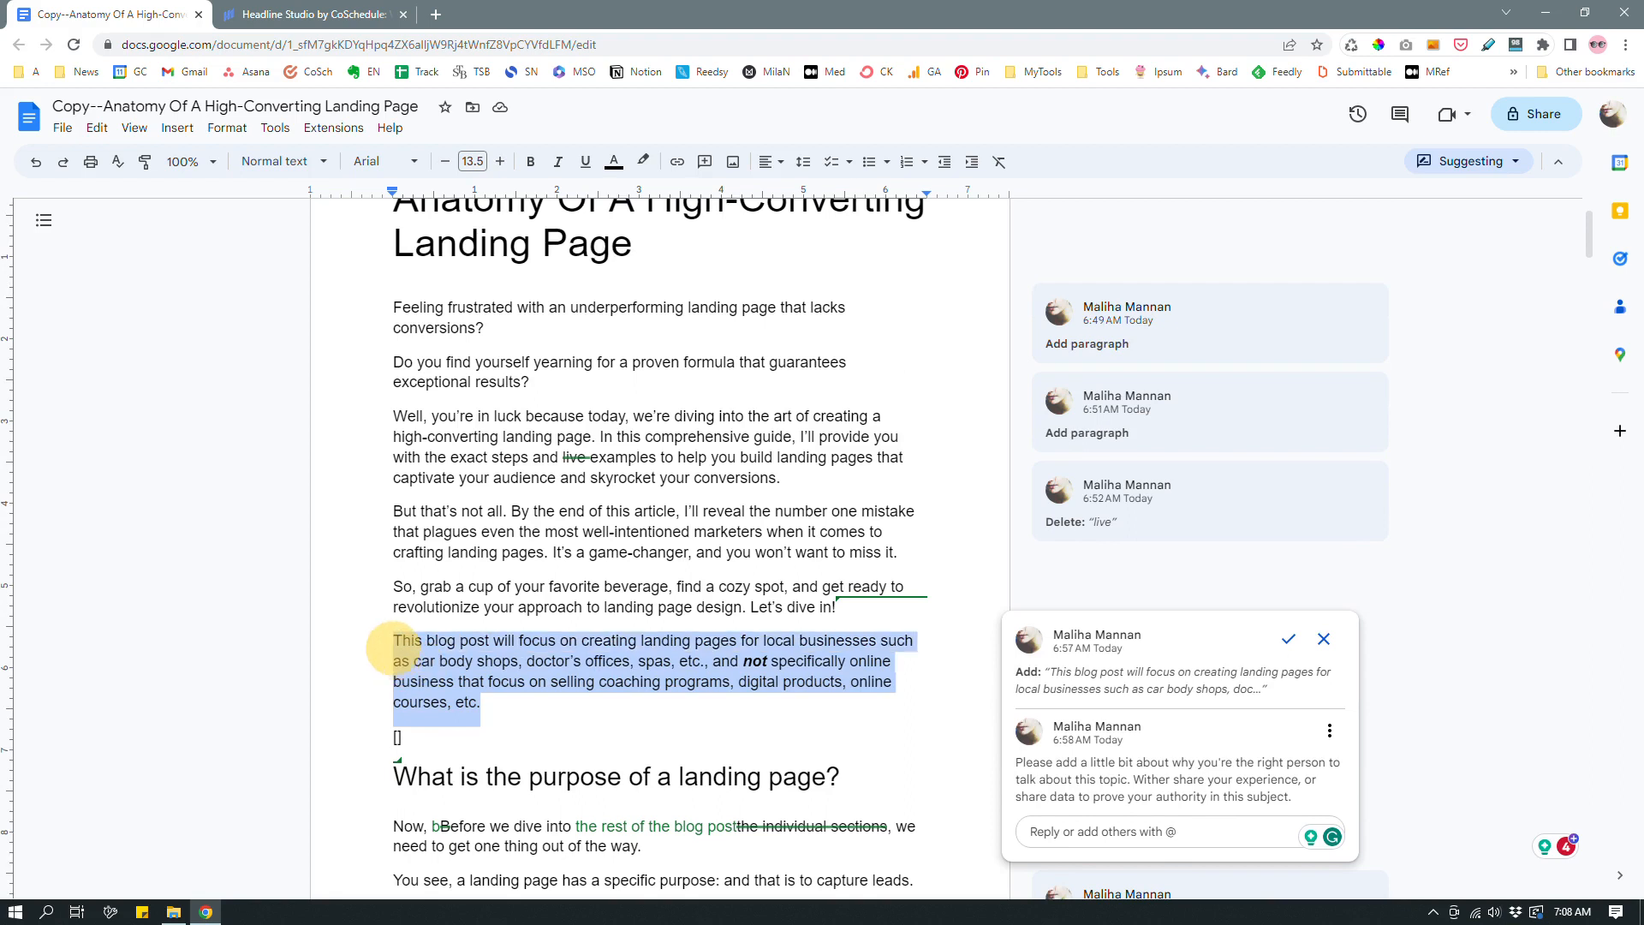
key(BackSpace)
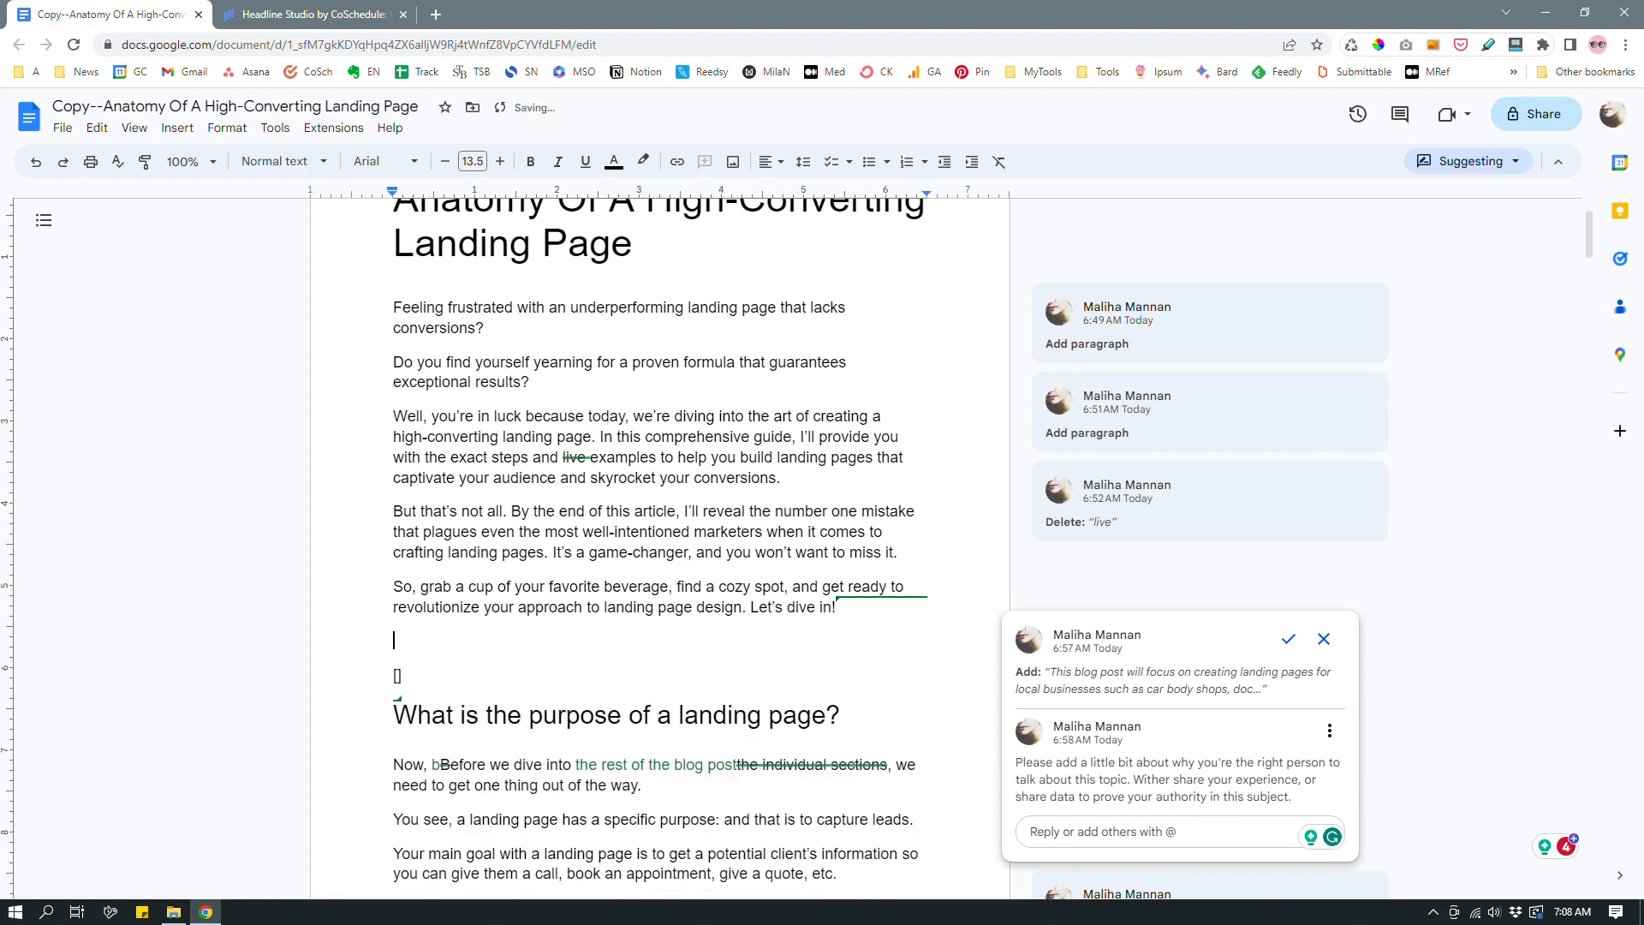
key(BackSpace)
click(824, 486)
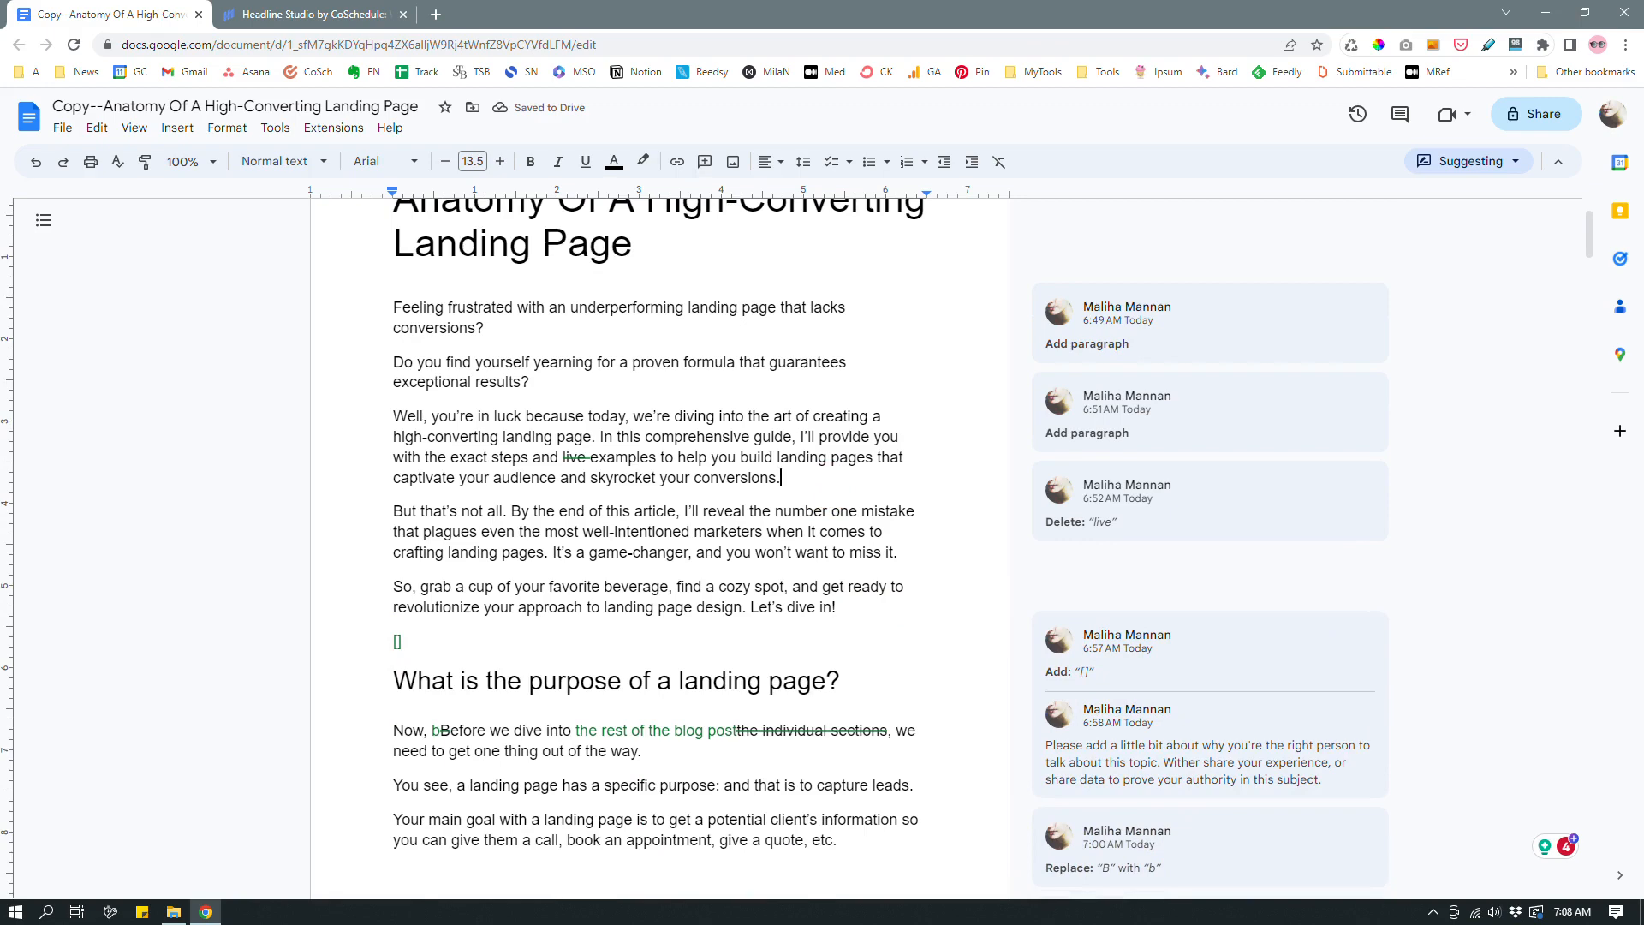
click(917, 550)
key(Return)
key(ctrl+v)
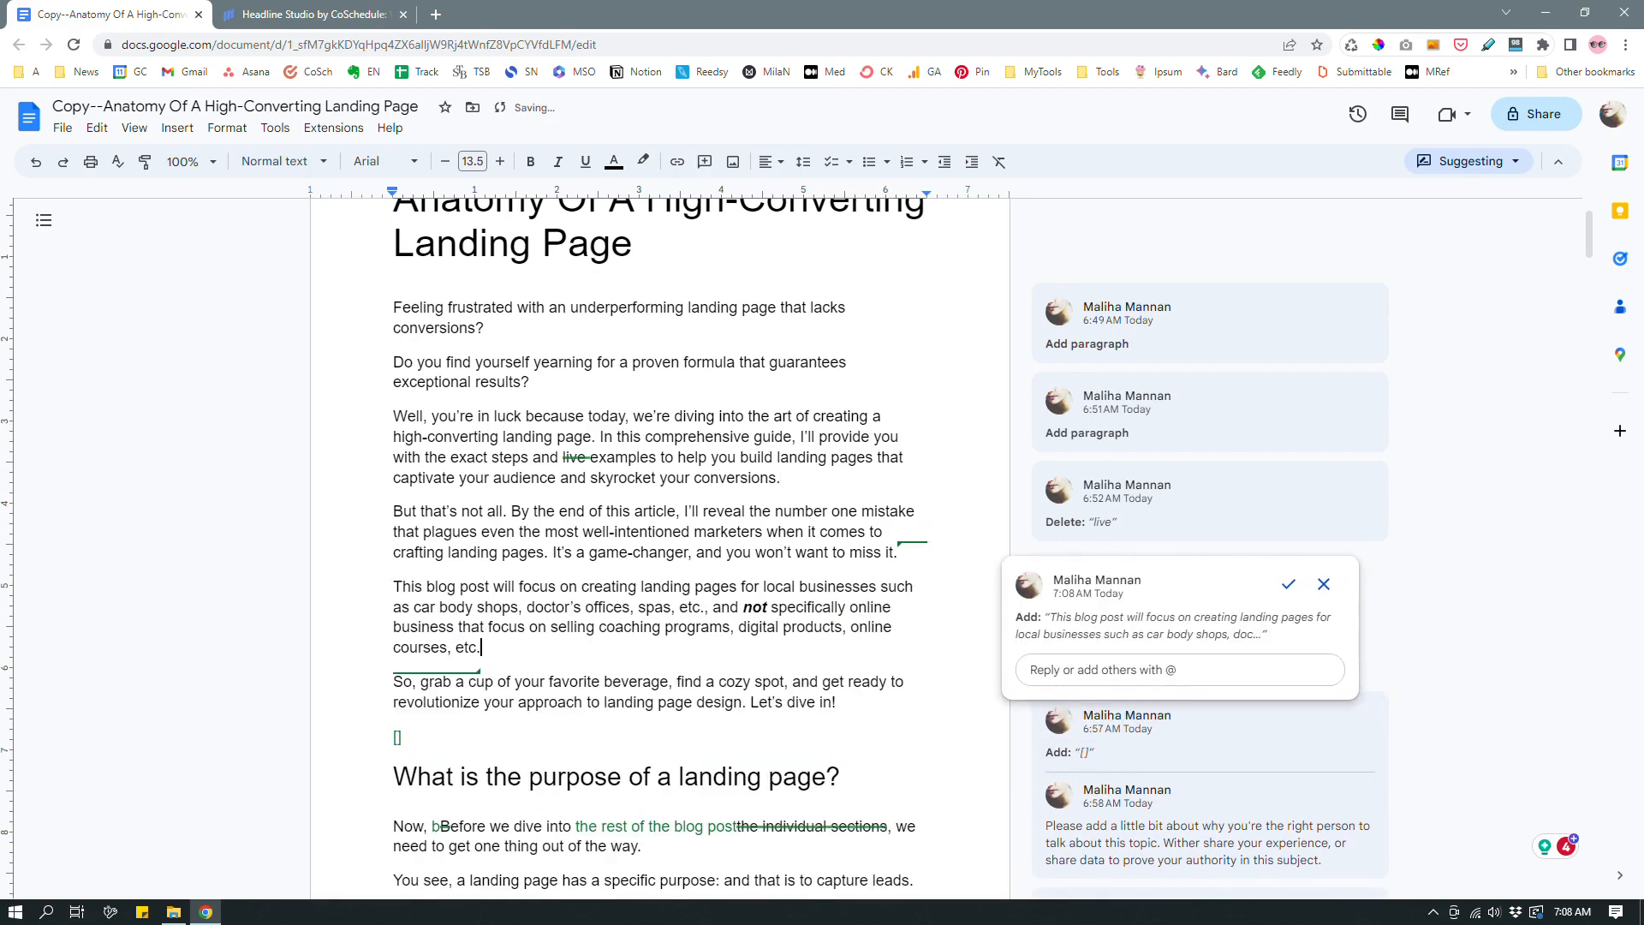
click(593, 735)
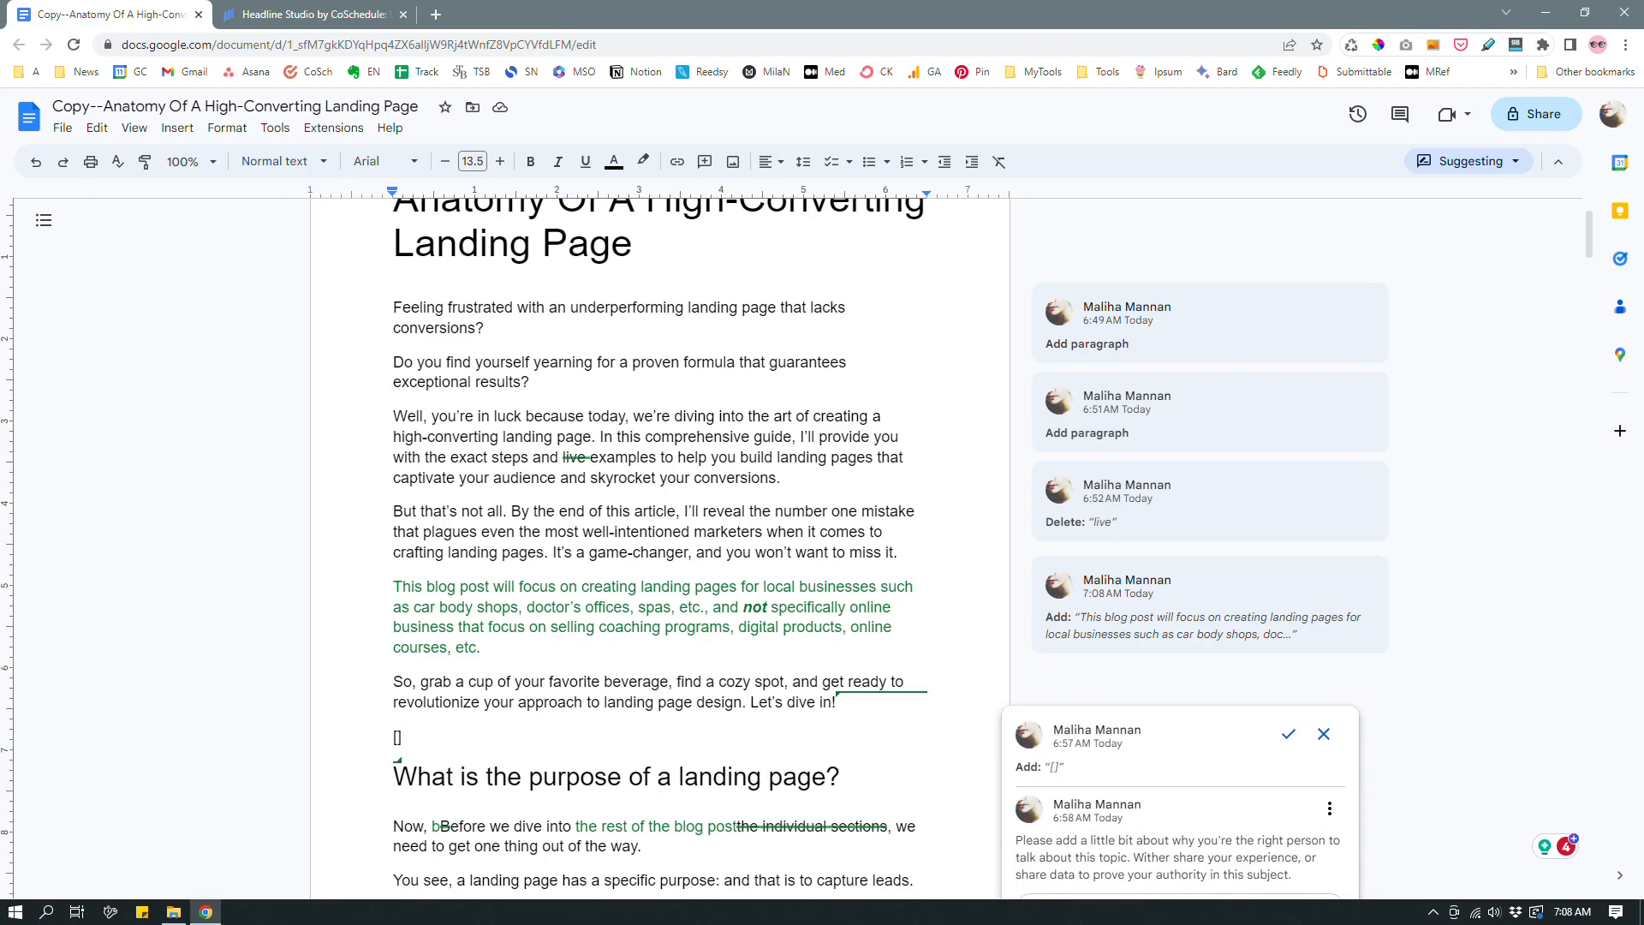
Review the struck-out paragraph above the Landing Page Section 1 heading and return to the end of the "This blog post" paragraph
scroll(659, 548, down, 12)
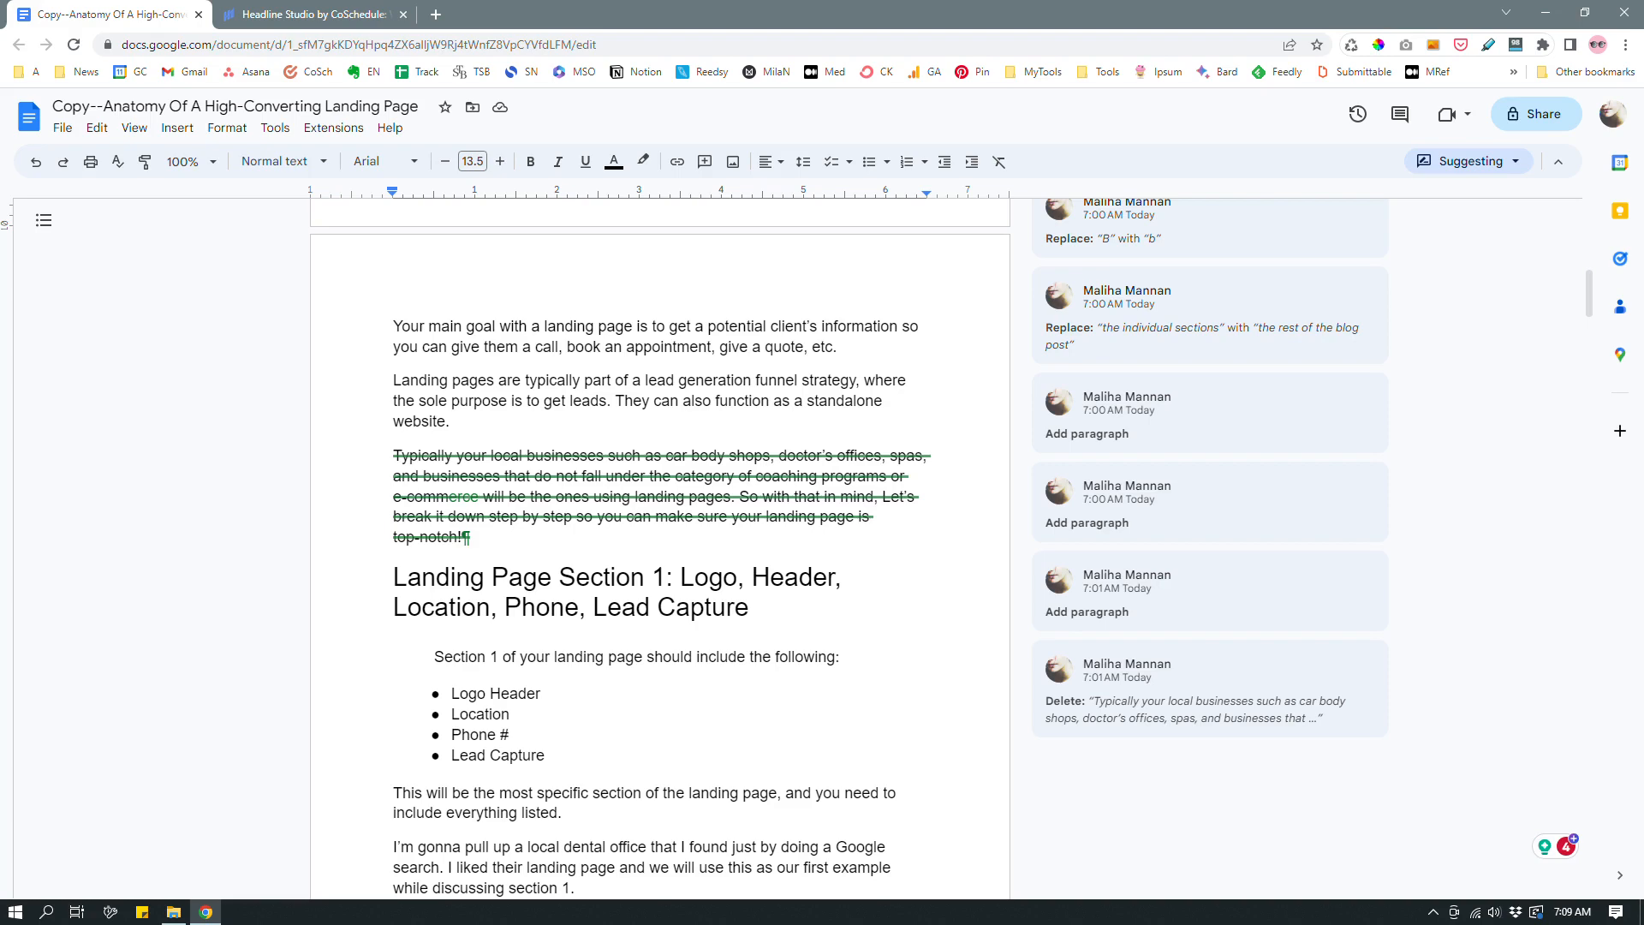
scroll(659, 548, up, 9)
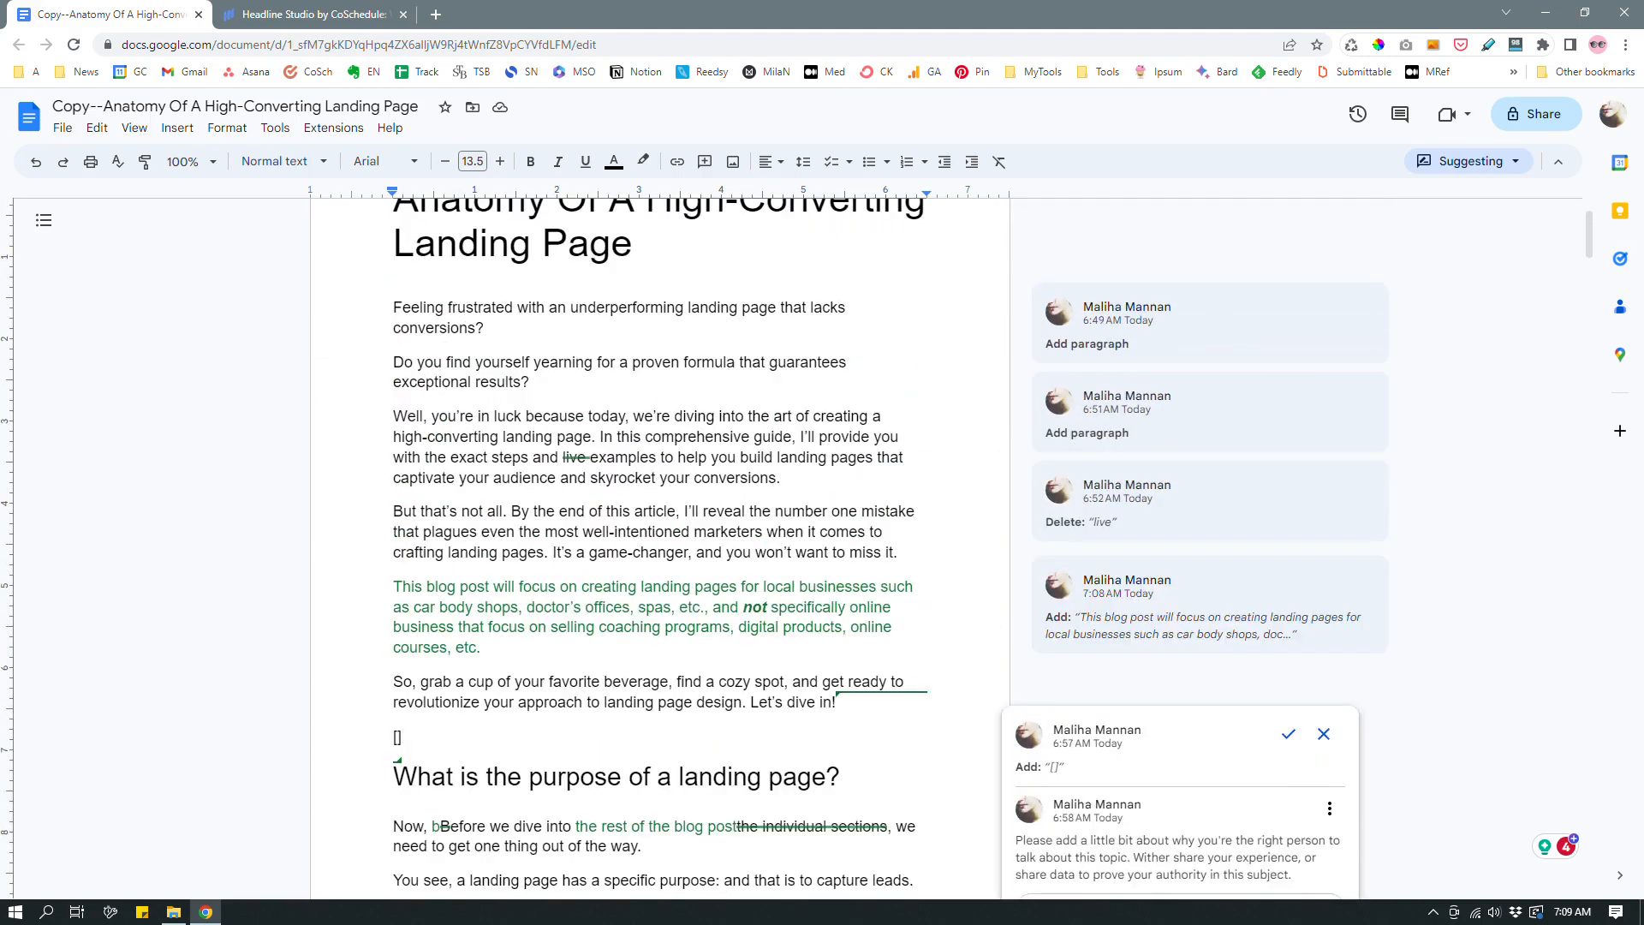
click(484, 648)
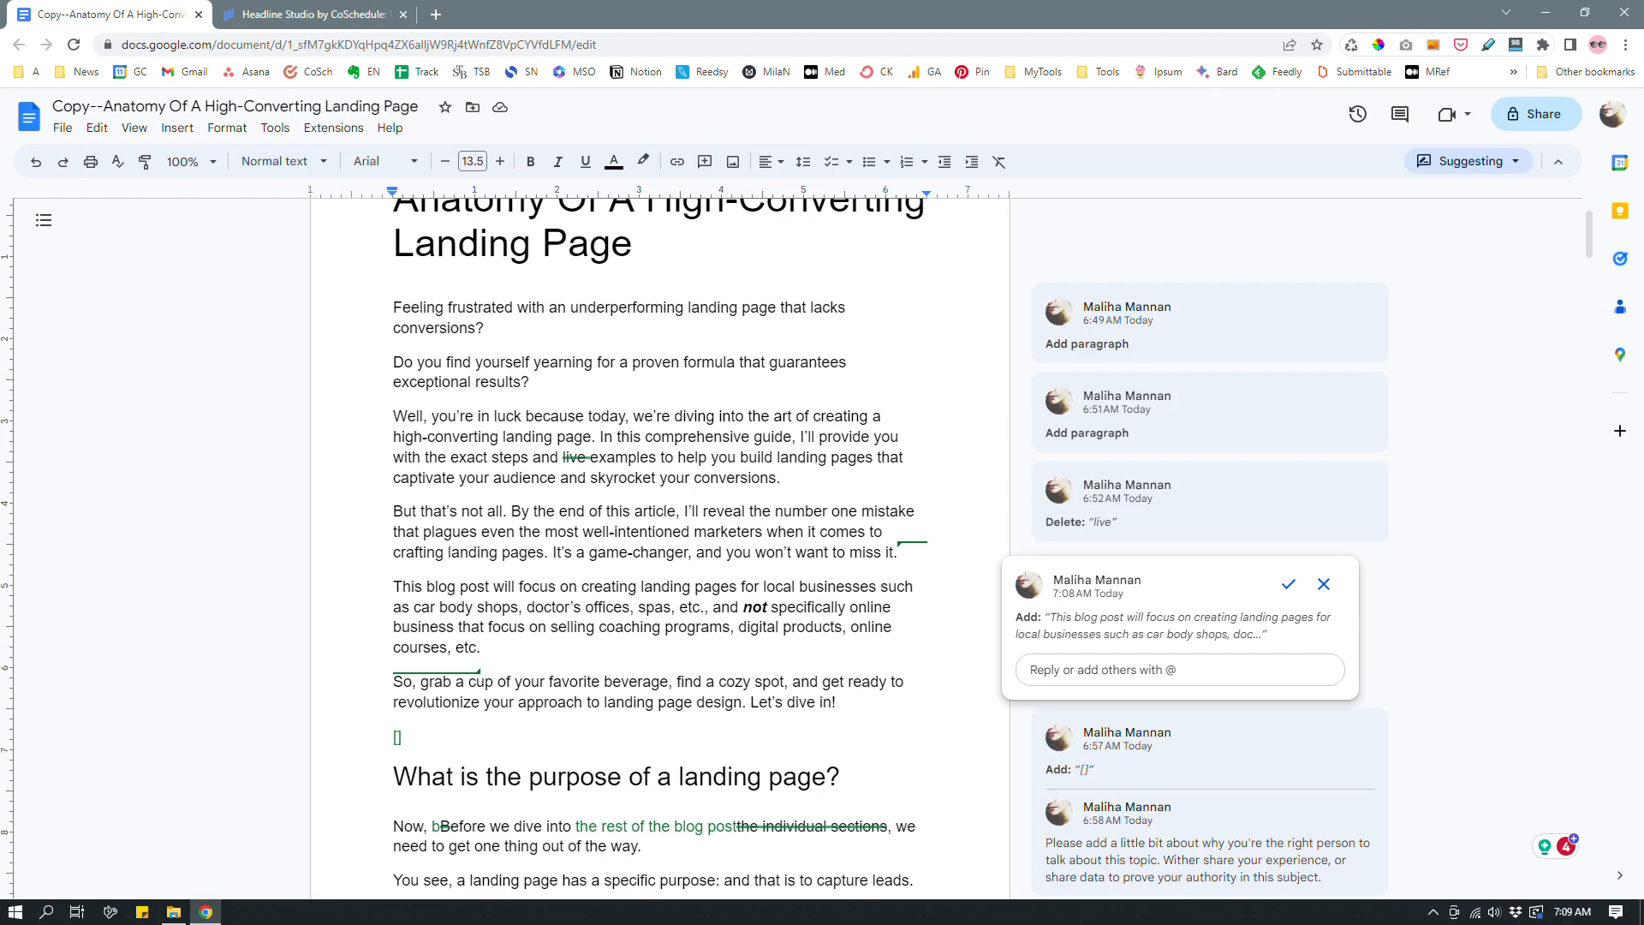
Review the revised introduction and purpose section, from the opening paragraphs down to the Landing Page Section 1 heading
scroll(659, 548, down, 8)
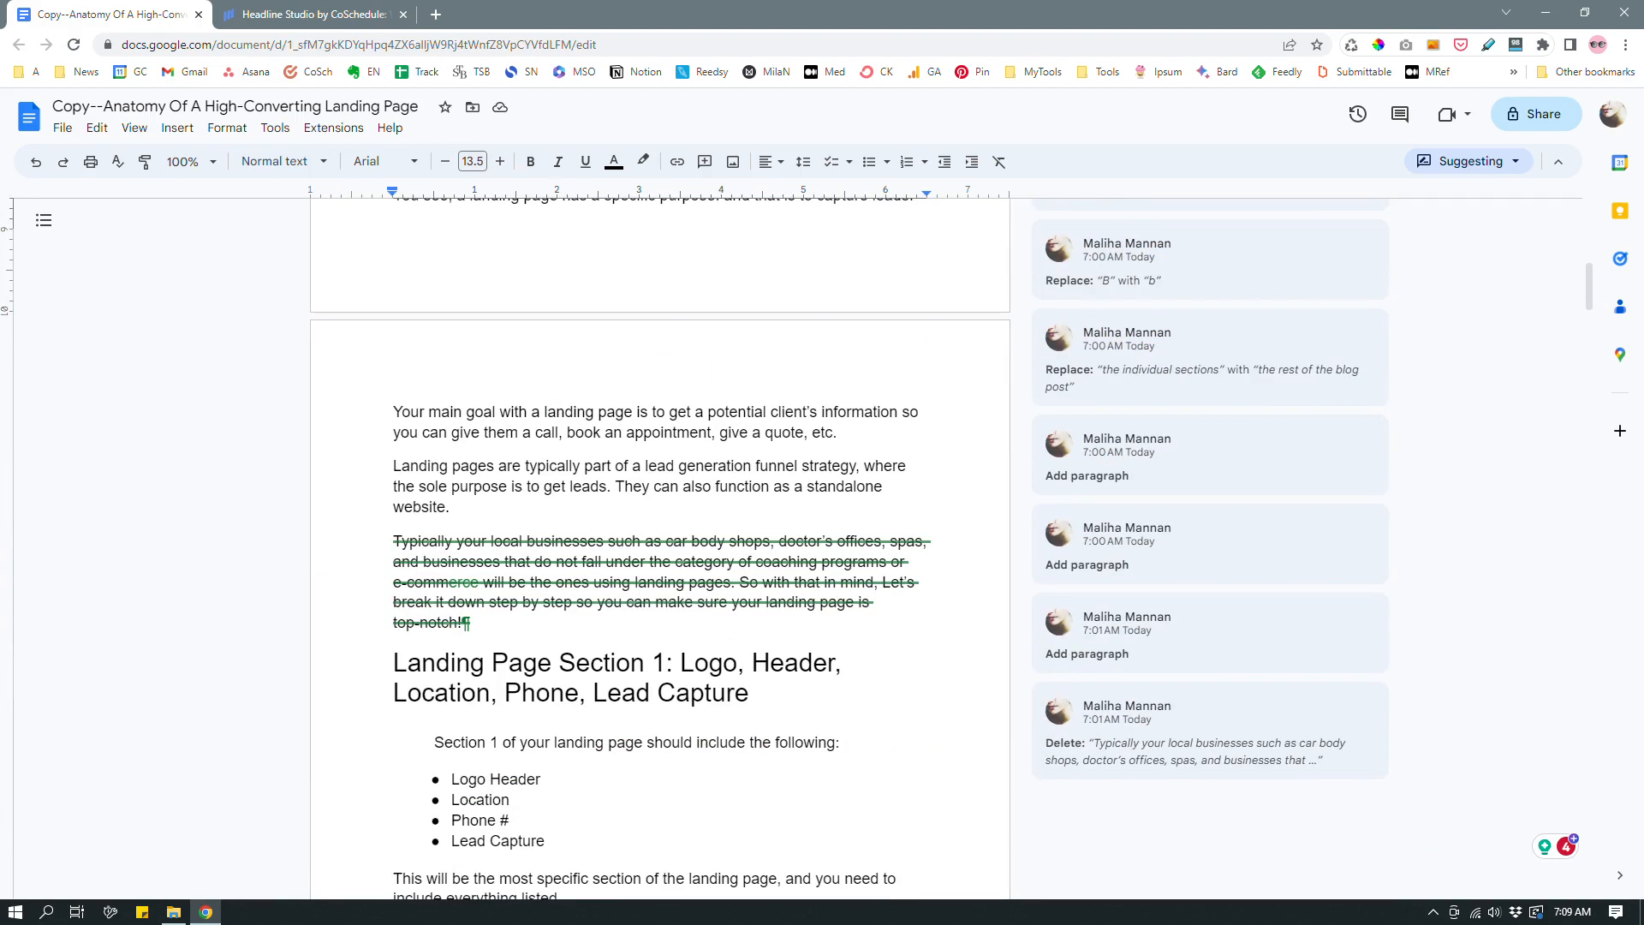
scroll(659, 548, down, 1)
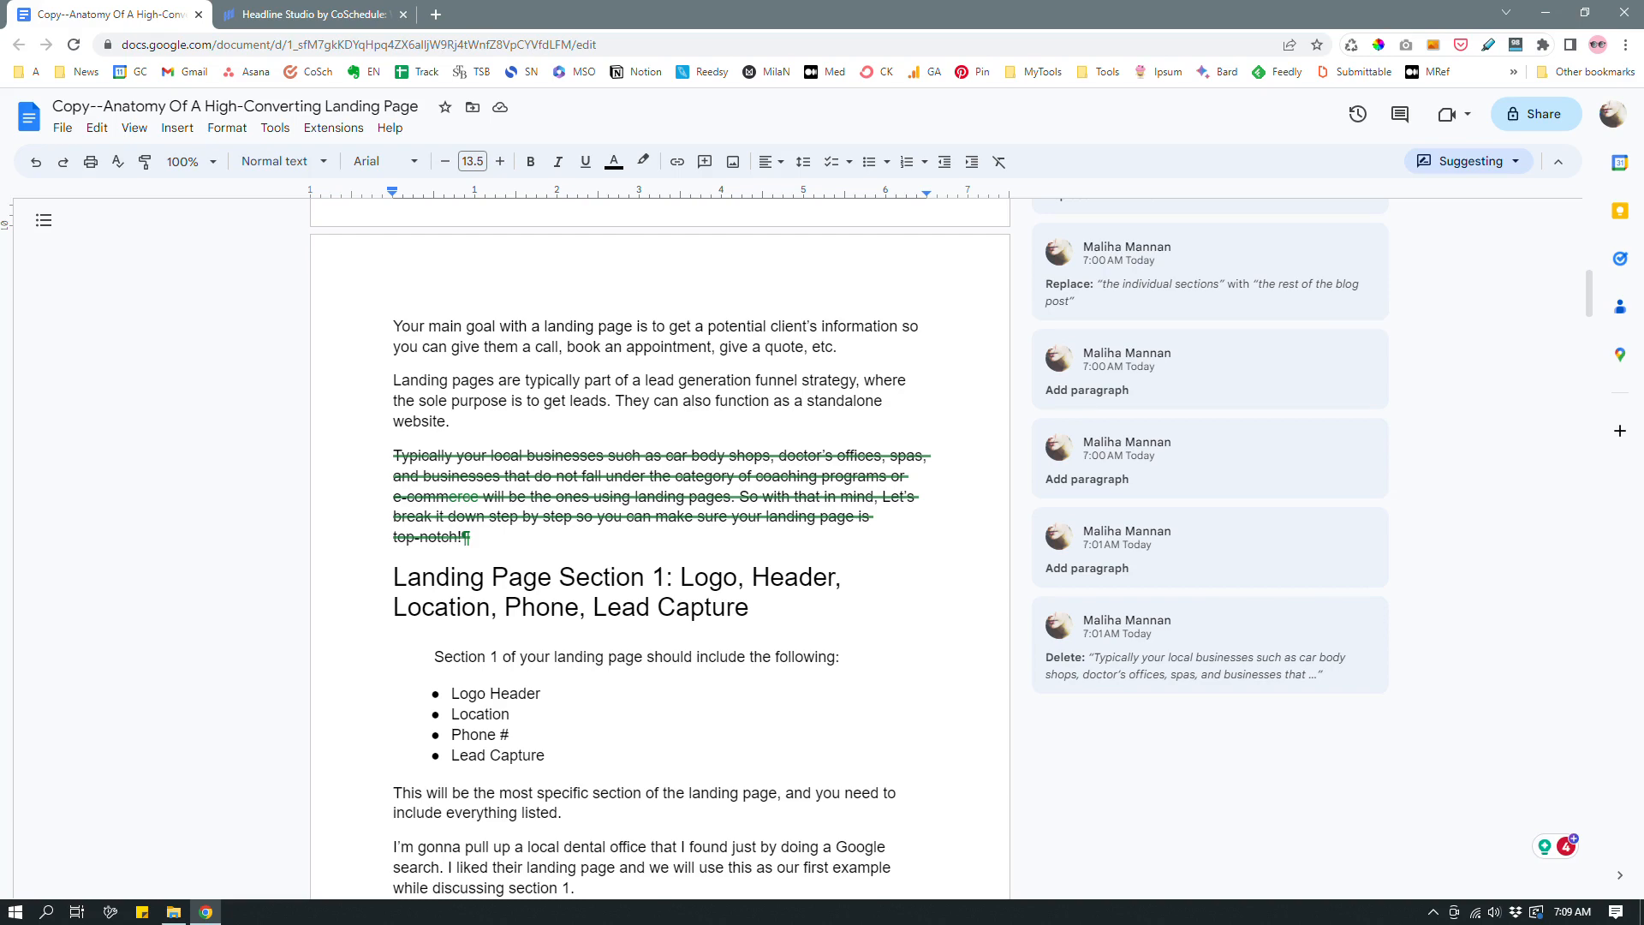
scroll(660, 548, up, 2)
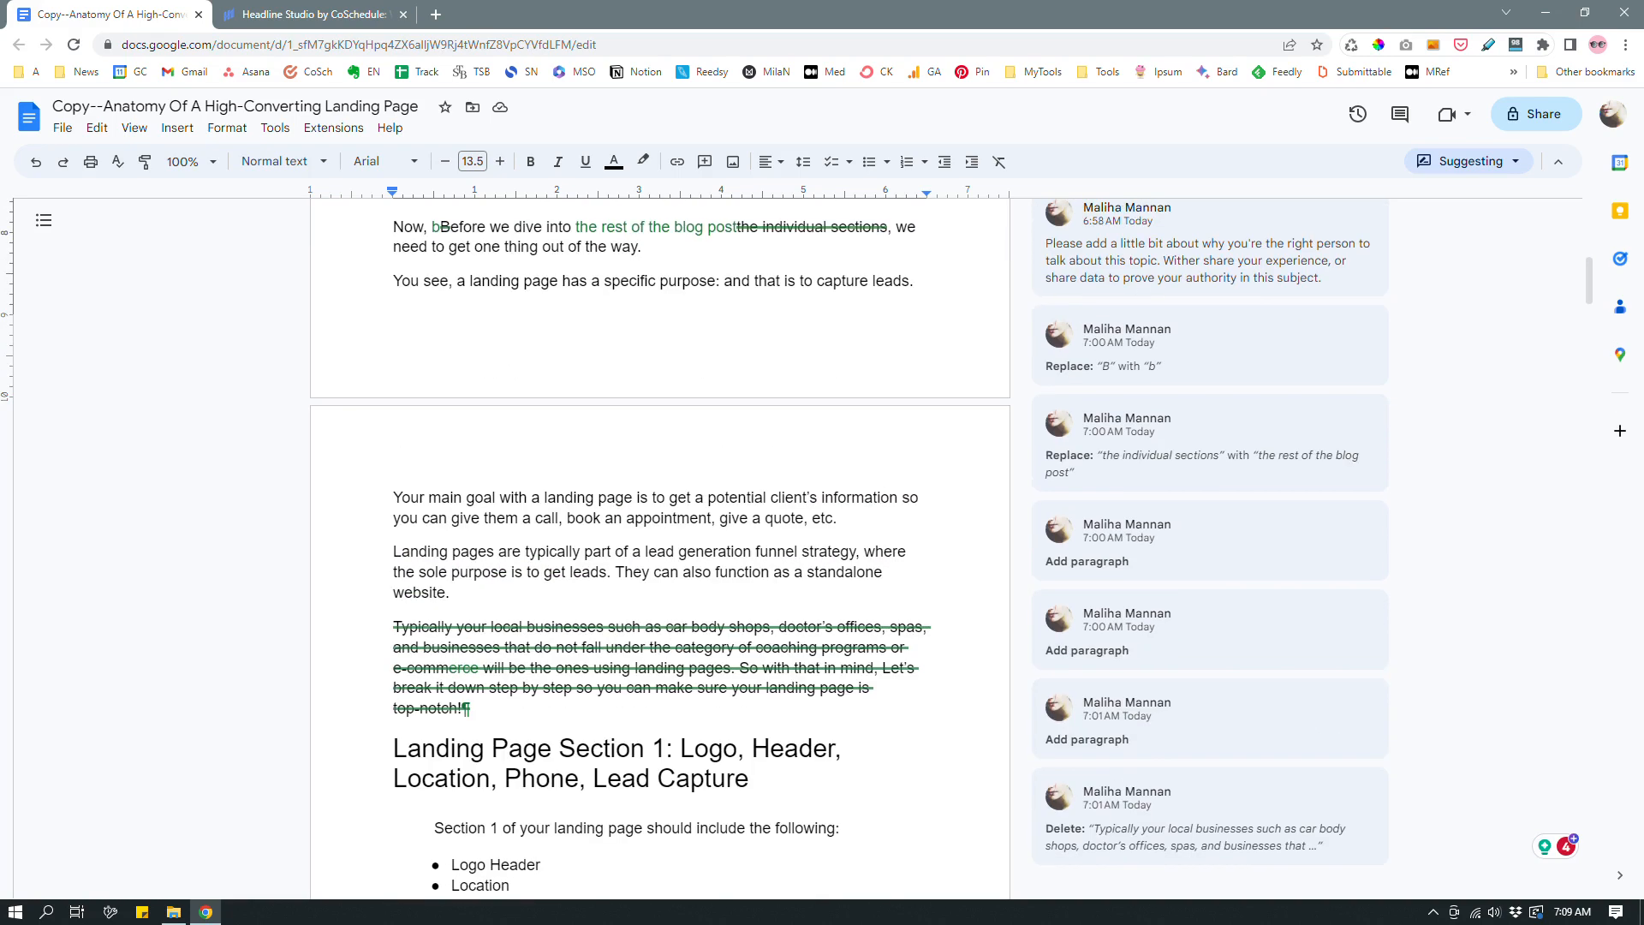
scroll(659, 548, up, 8)
scroll(659, 548, down, 3)
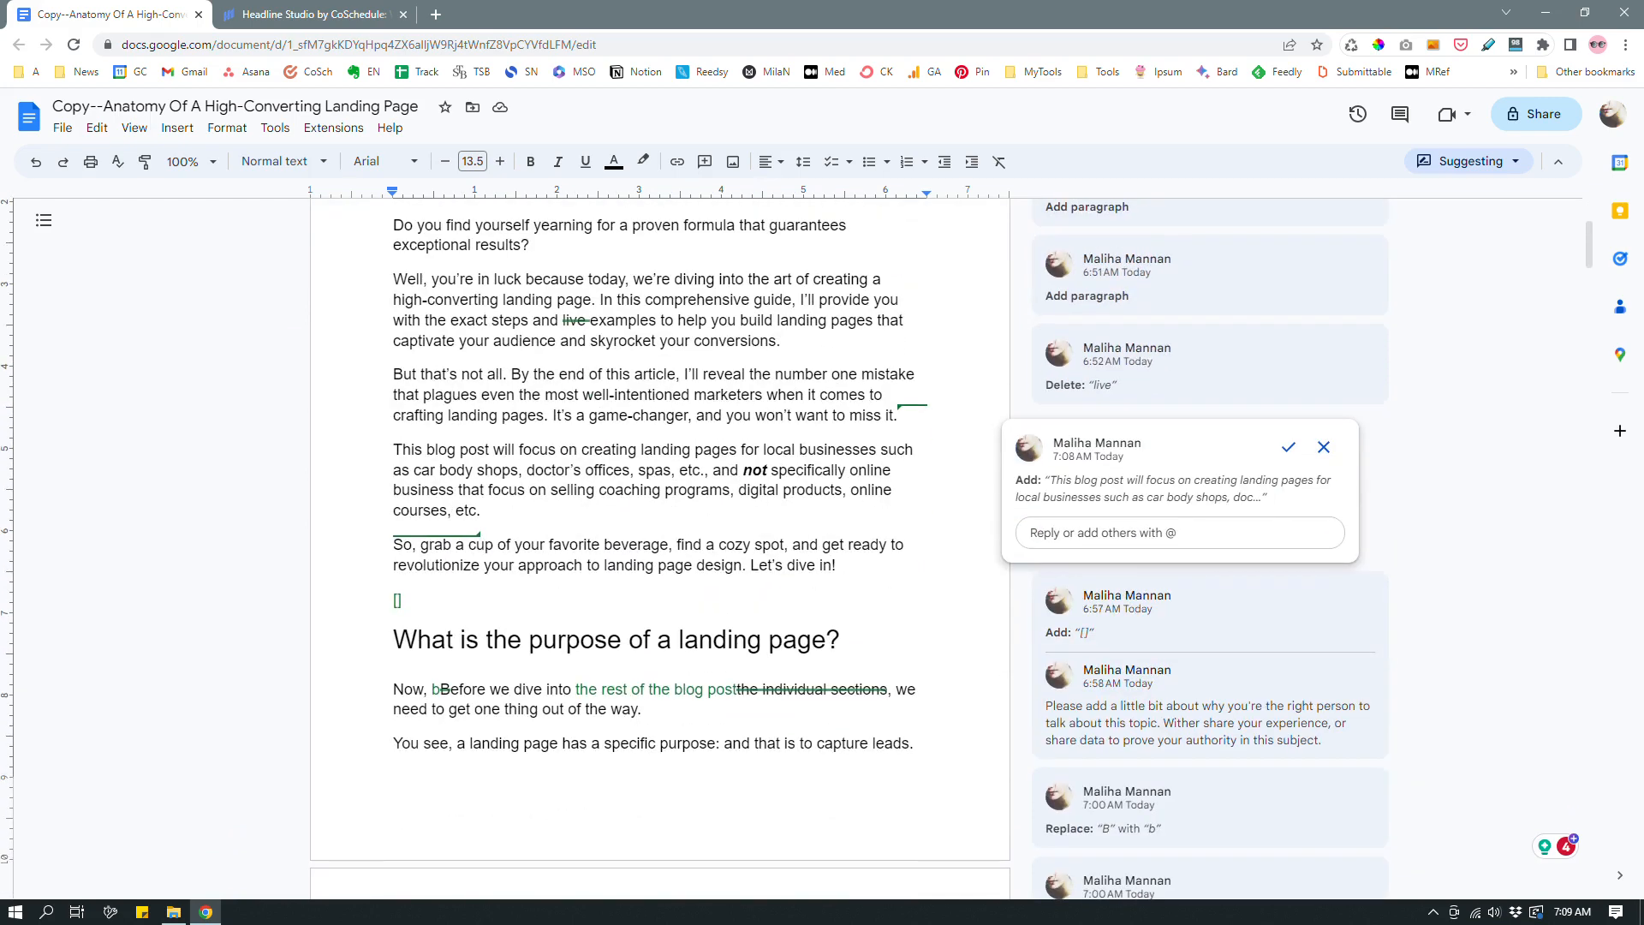
click(605, 569)
click(880, 562)
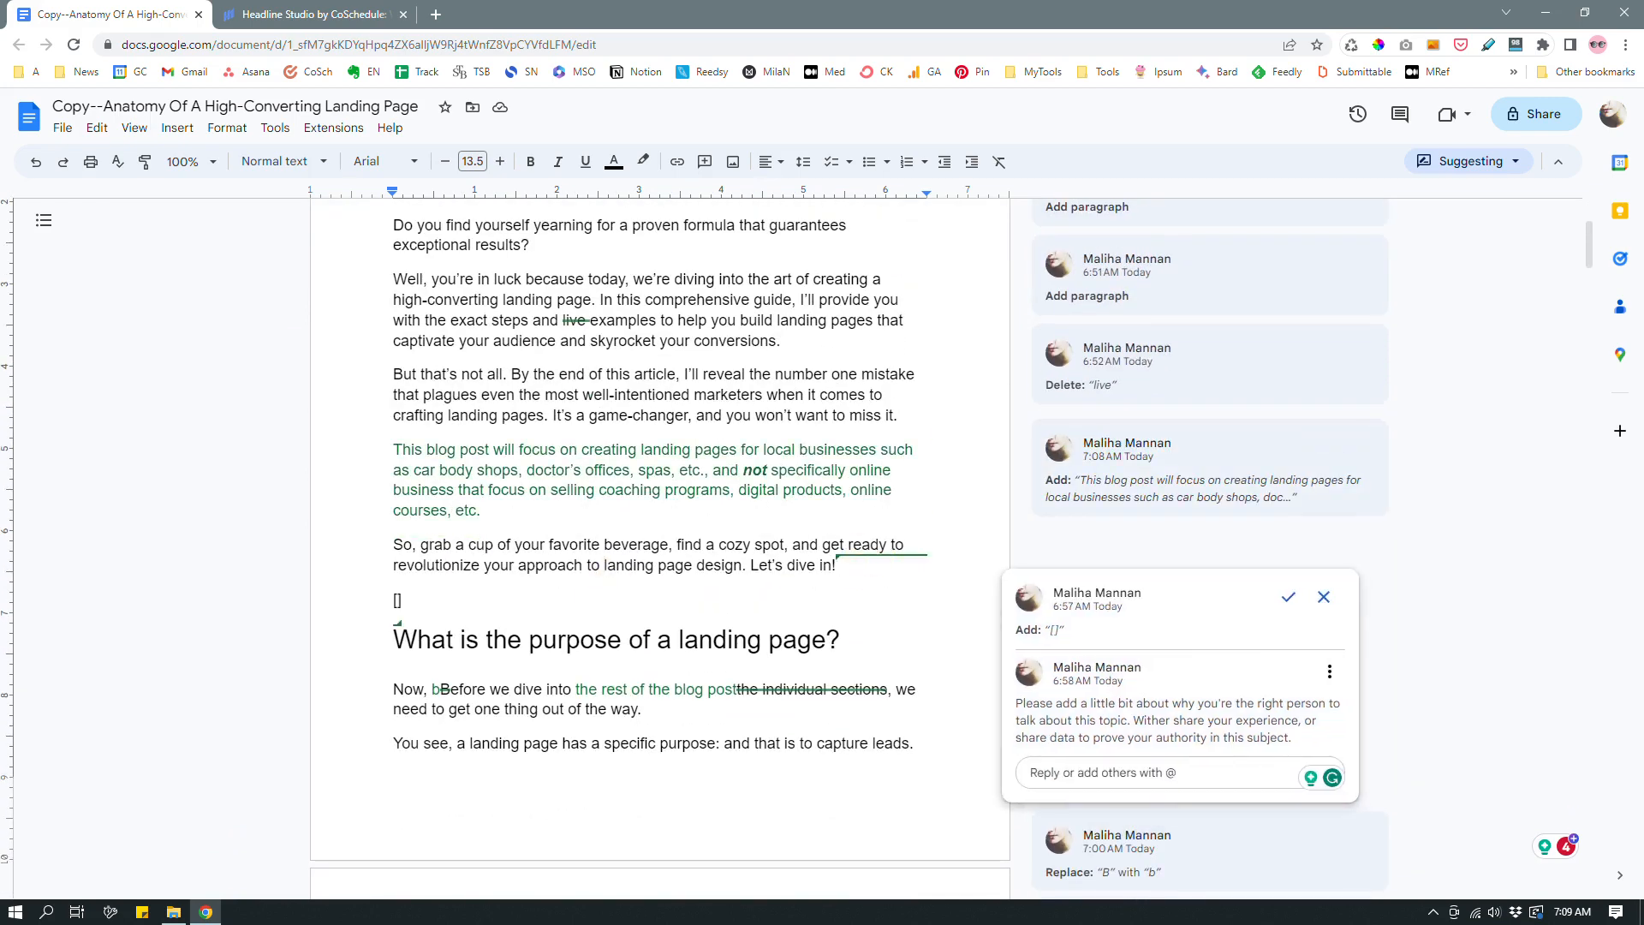
scroll(659, 547, up, 2)
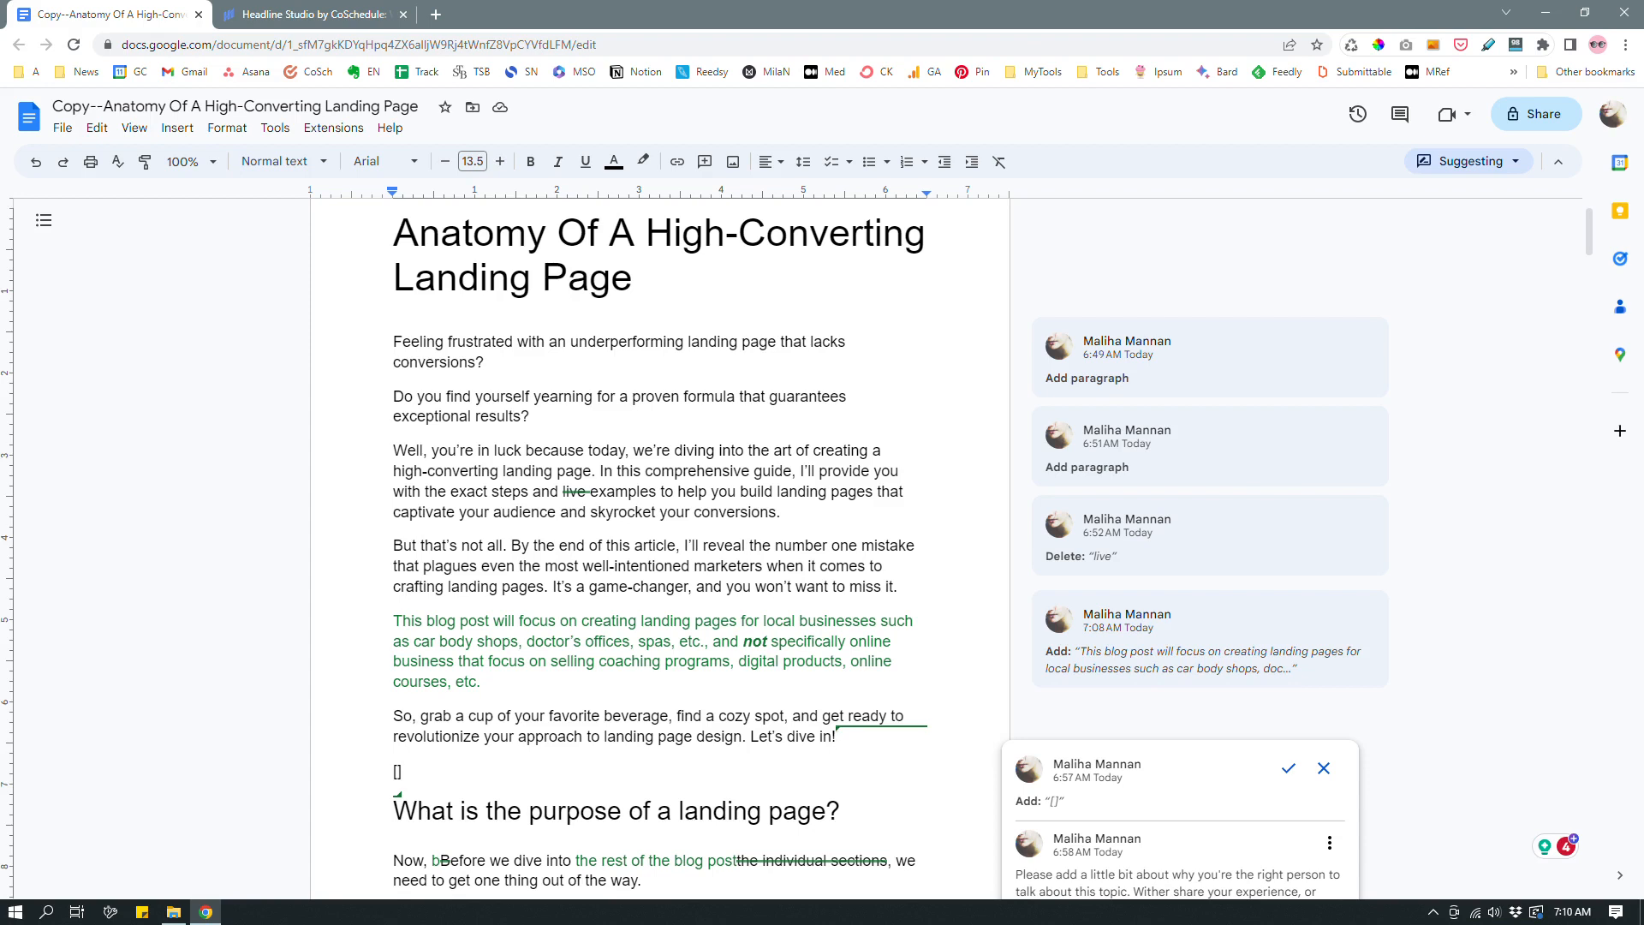
scroll(651, 548, down, 1)
scroll(650, 548, down, 2)
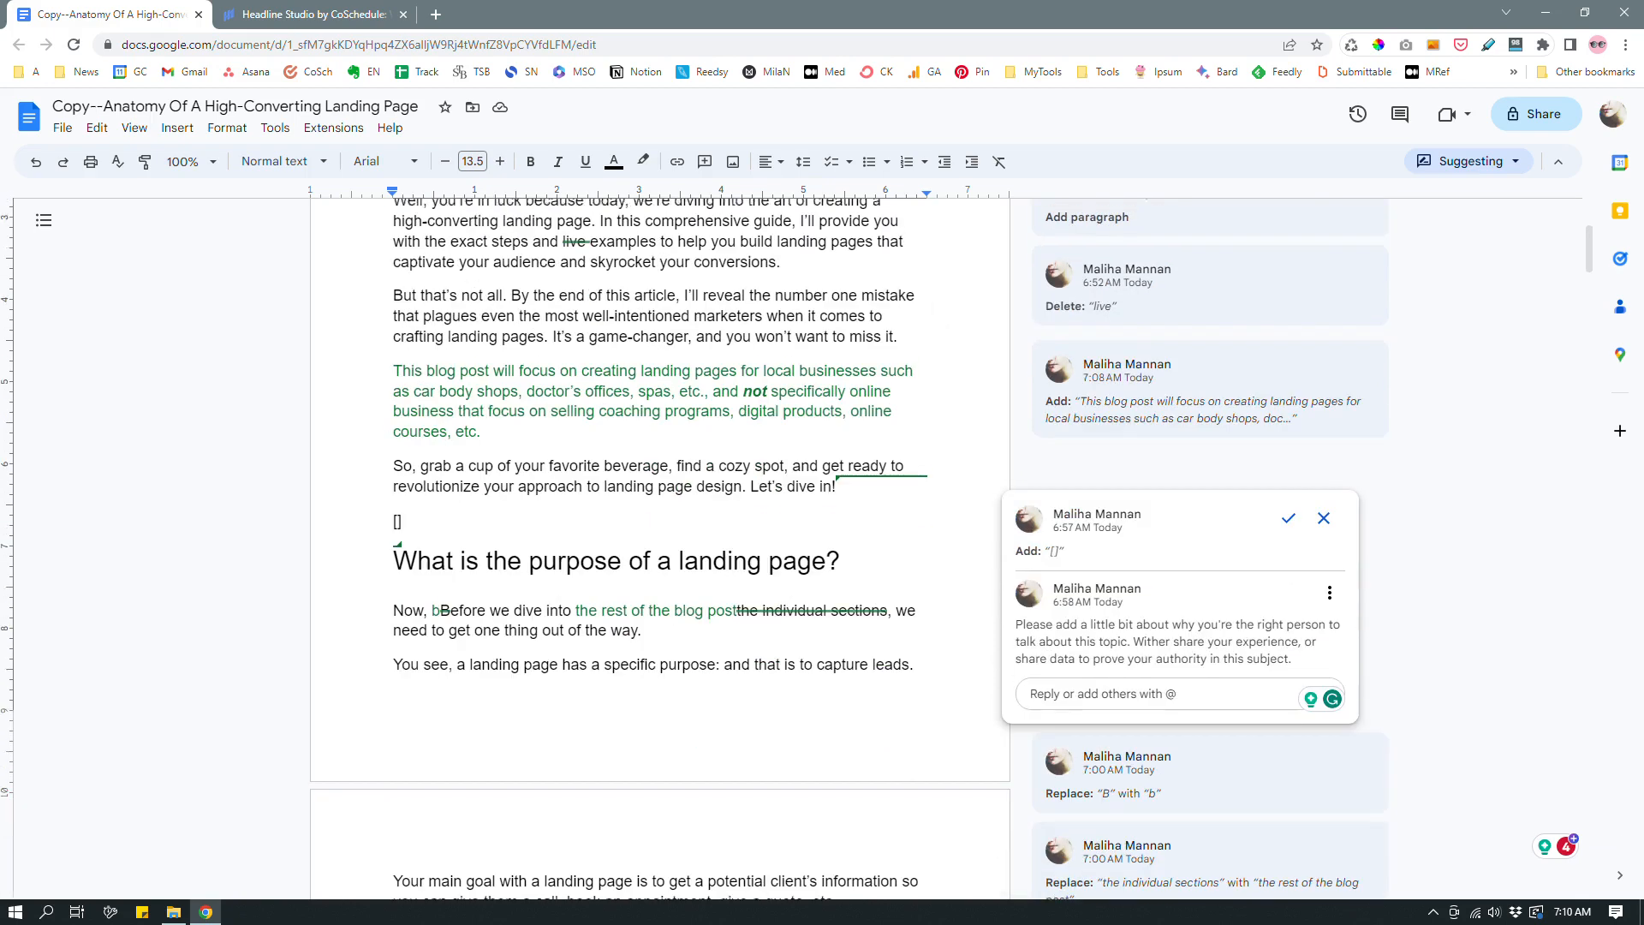
scroll(650, 548, up, 2)
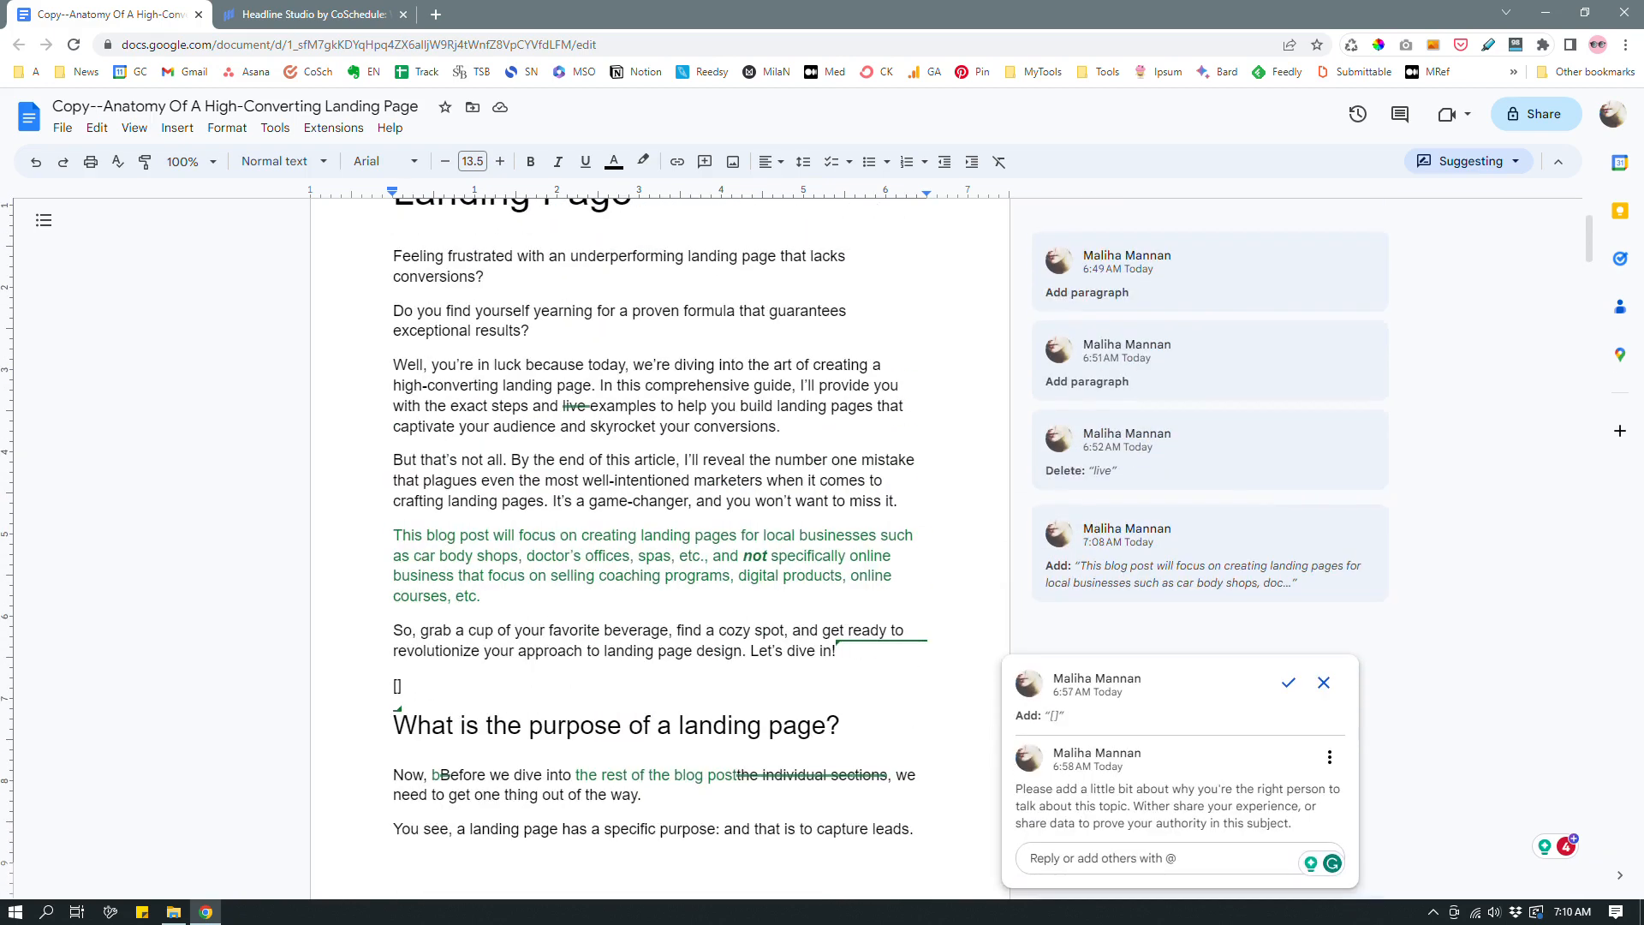
Delete the word "specifically" before "online business" in the "This blog post will focus on" paragraph
triple_click(402, 538)
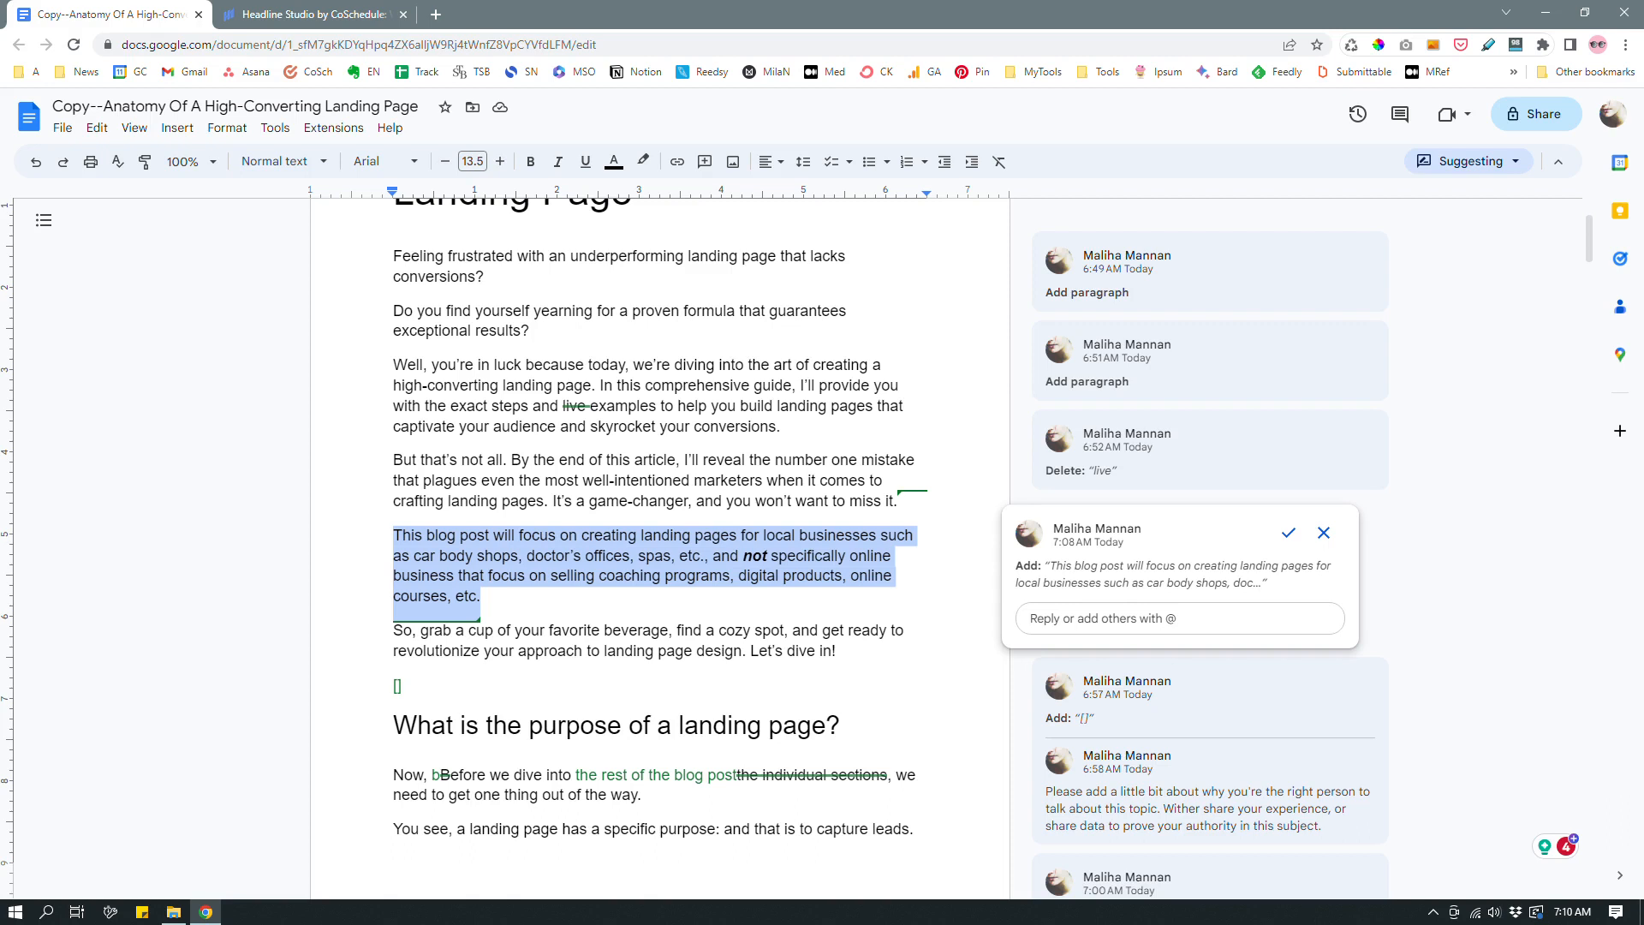
drag(770, 556, 890, 557)
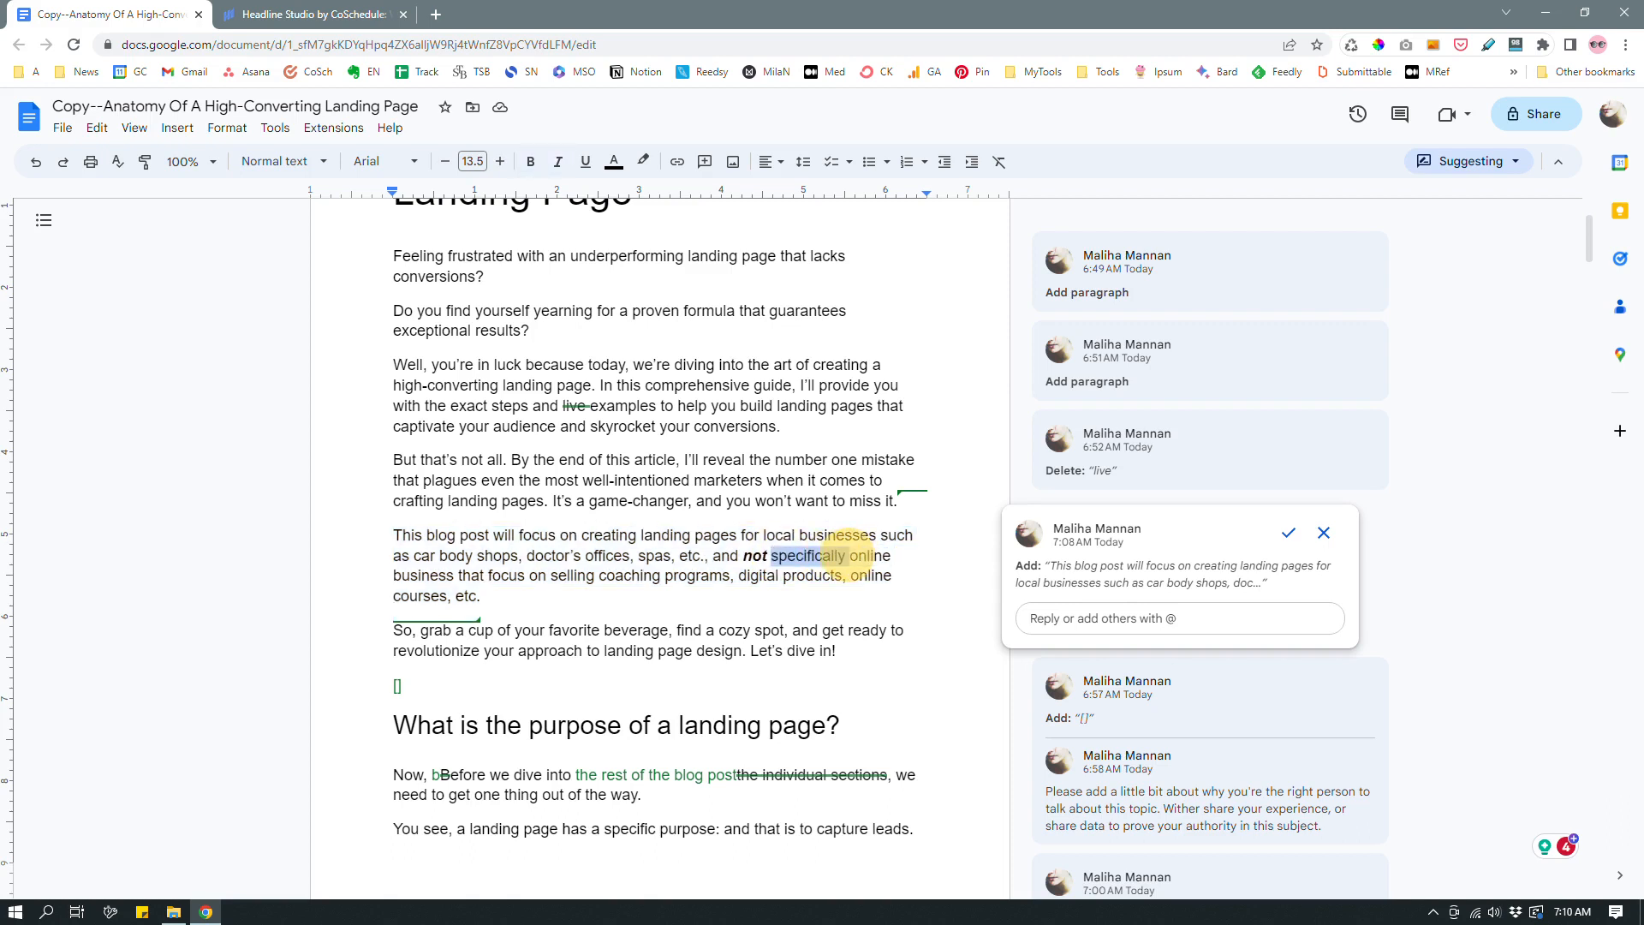
key(BackSpace)
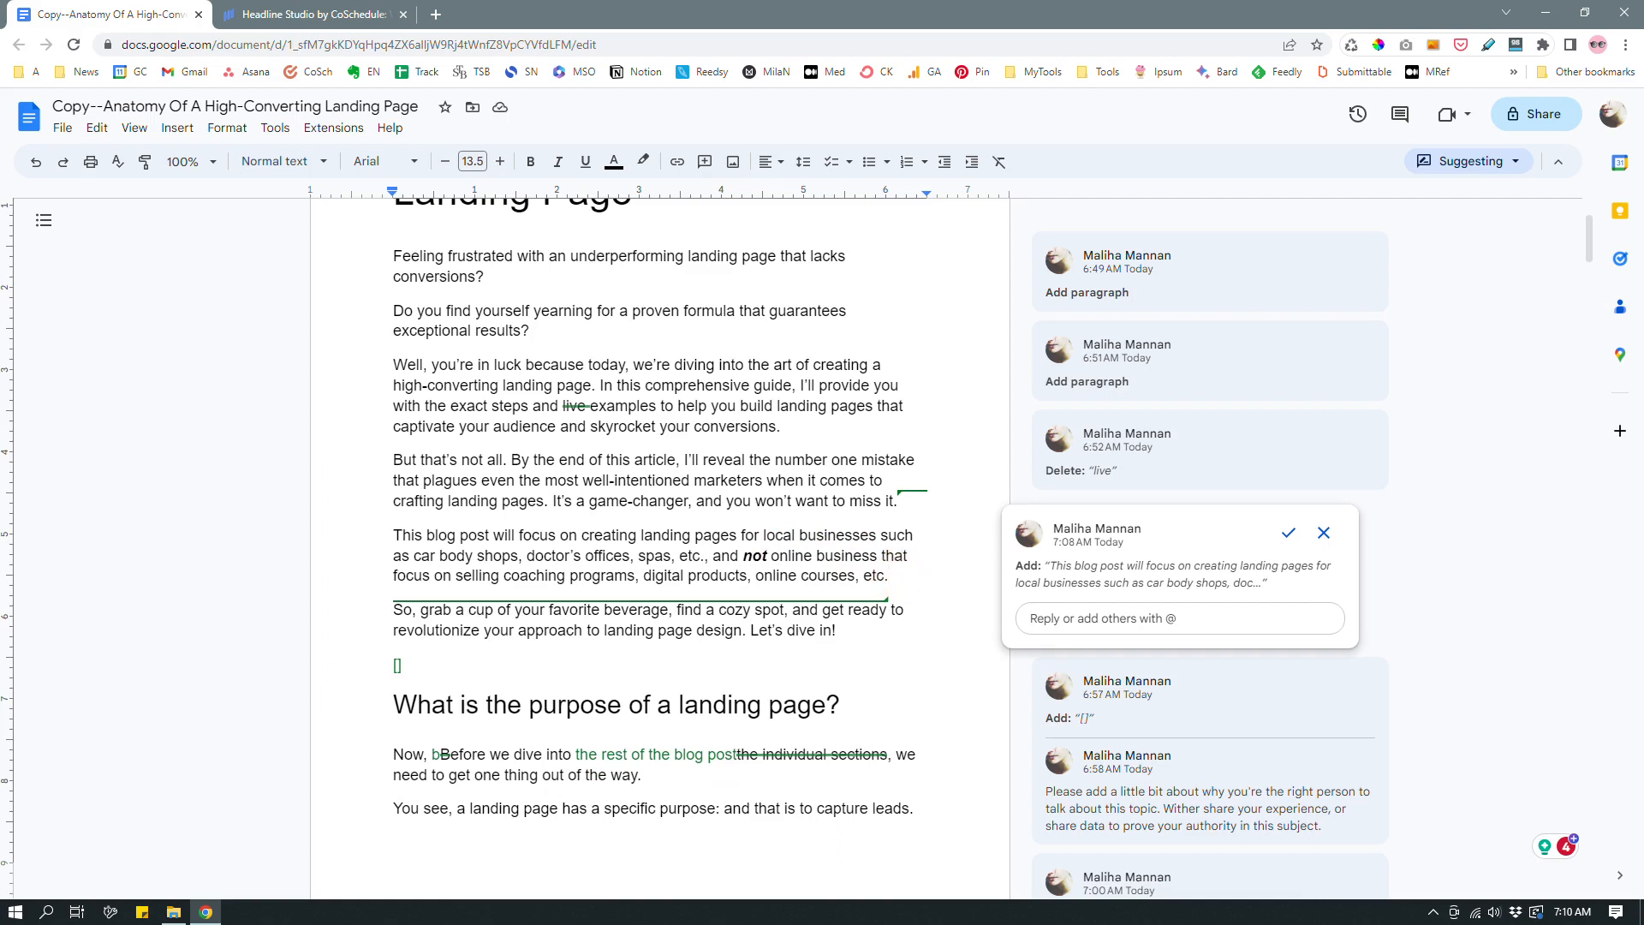
click(403, 665)
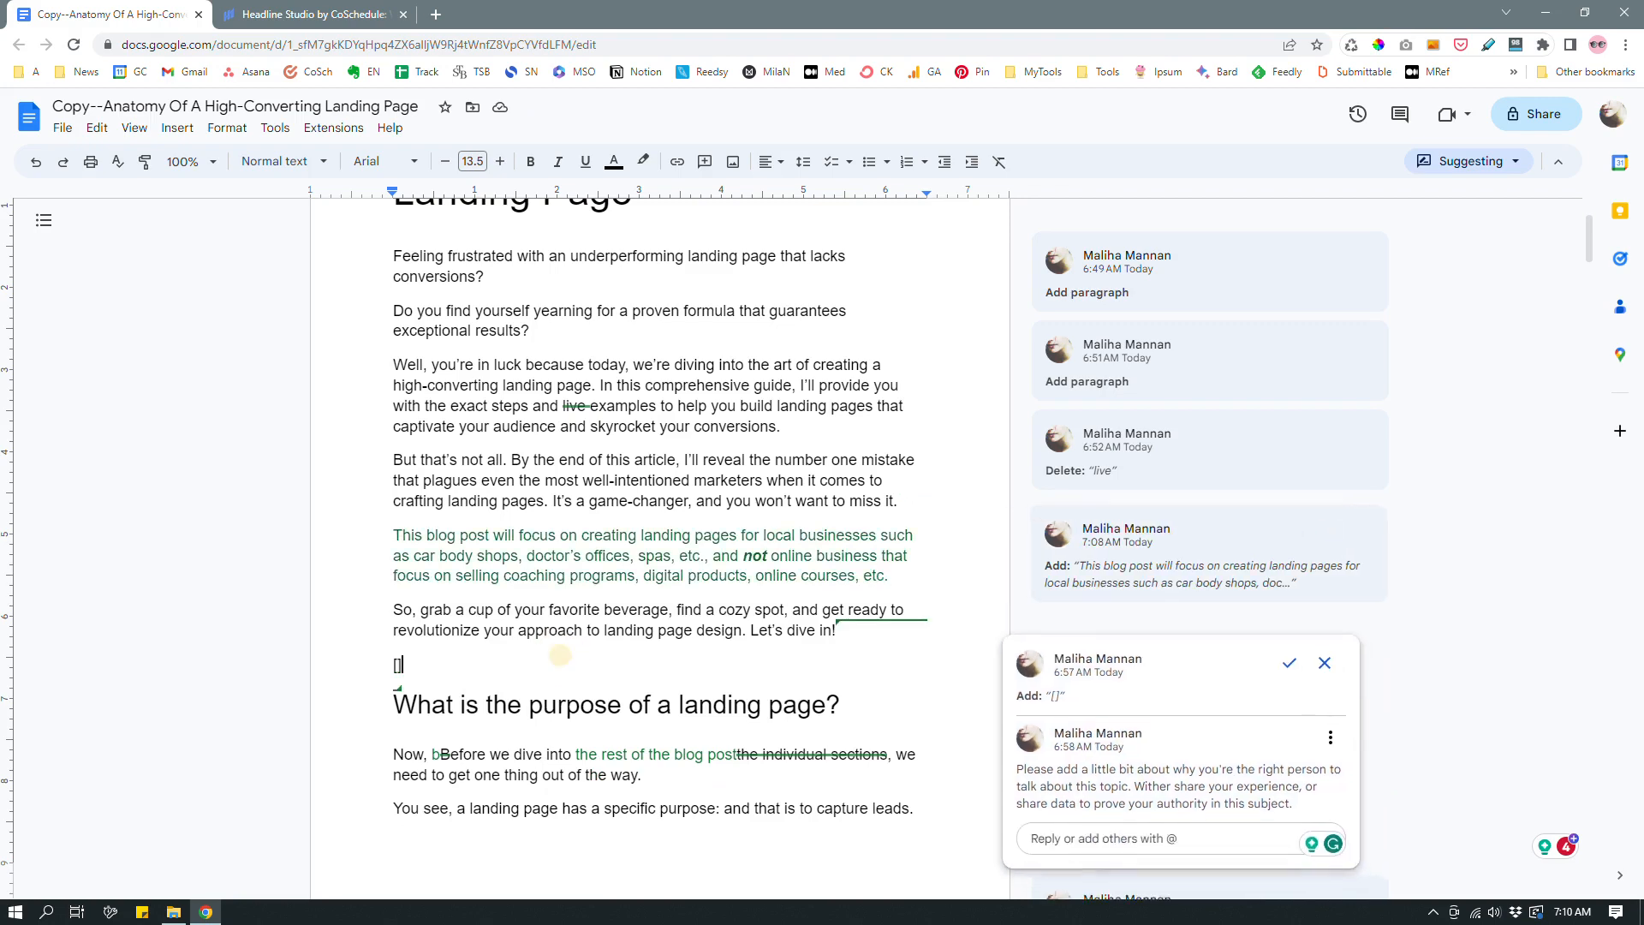
Examine the wording of the "Landing Page Section 1: Logo, Header, Location, Phone, Lead Capture" heading and its surrounding text
scroll(659, 548, down, 5)
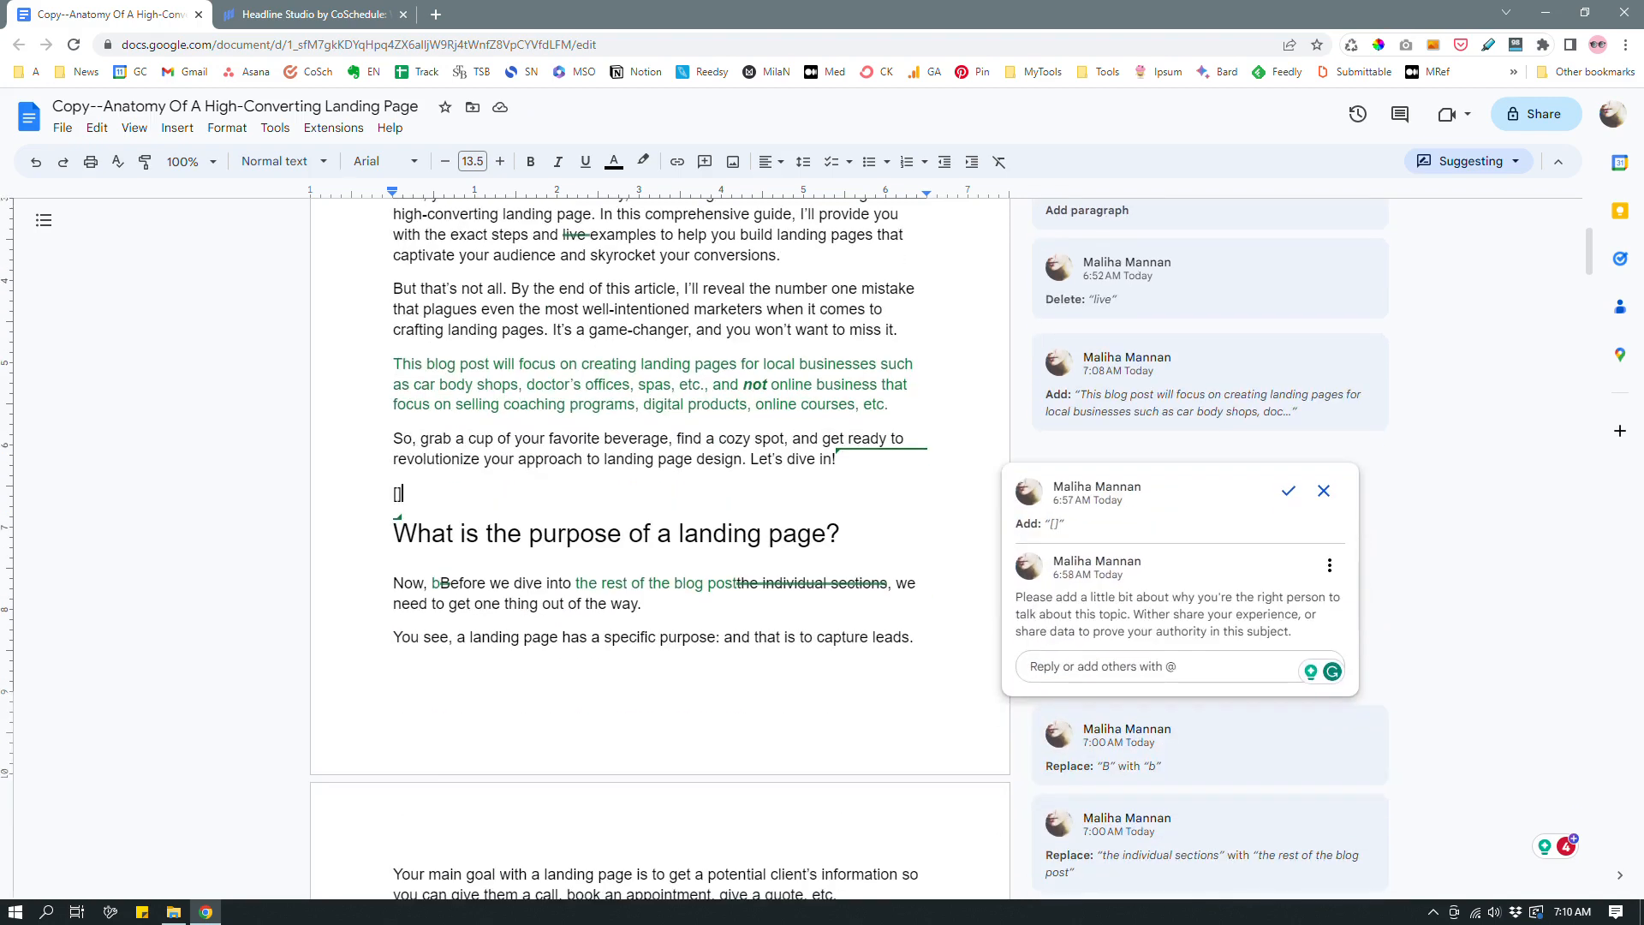
scroll(659, 547, up, 3)
scroll(659, 548, down, 4)
scroll(659, 548, down, 2)
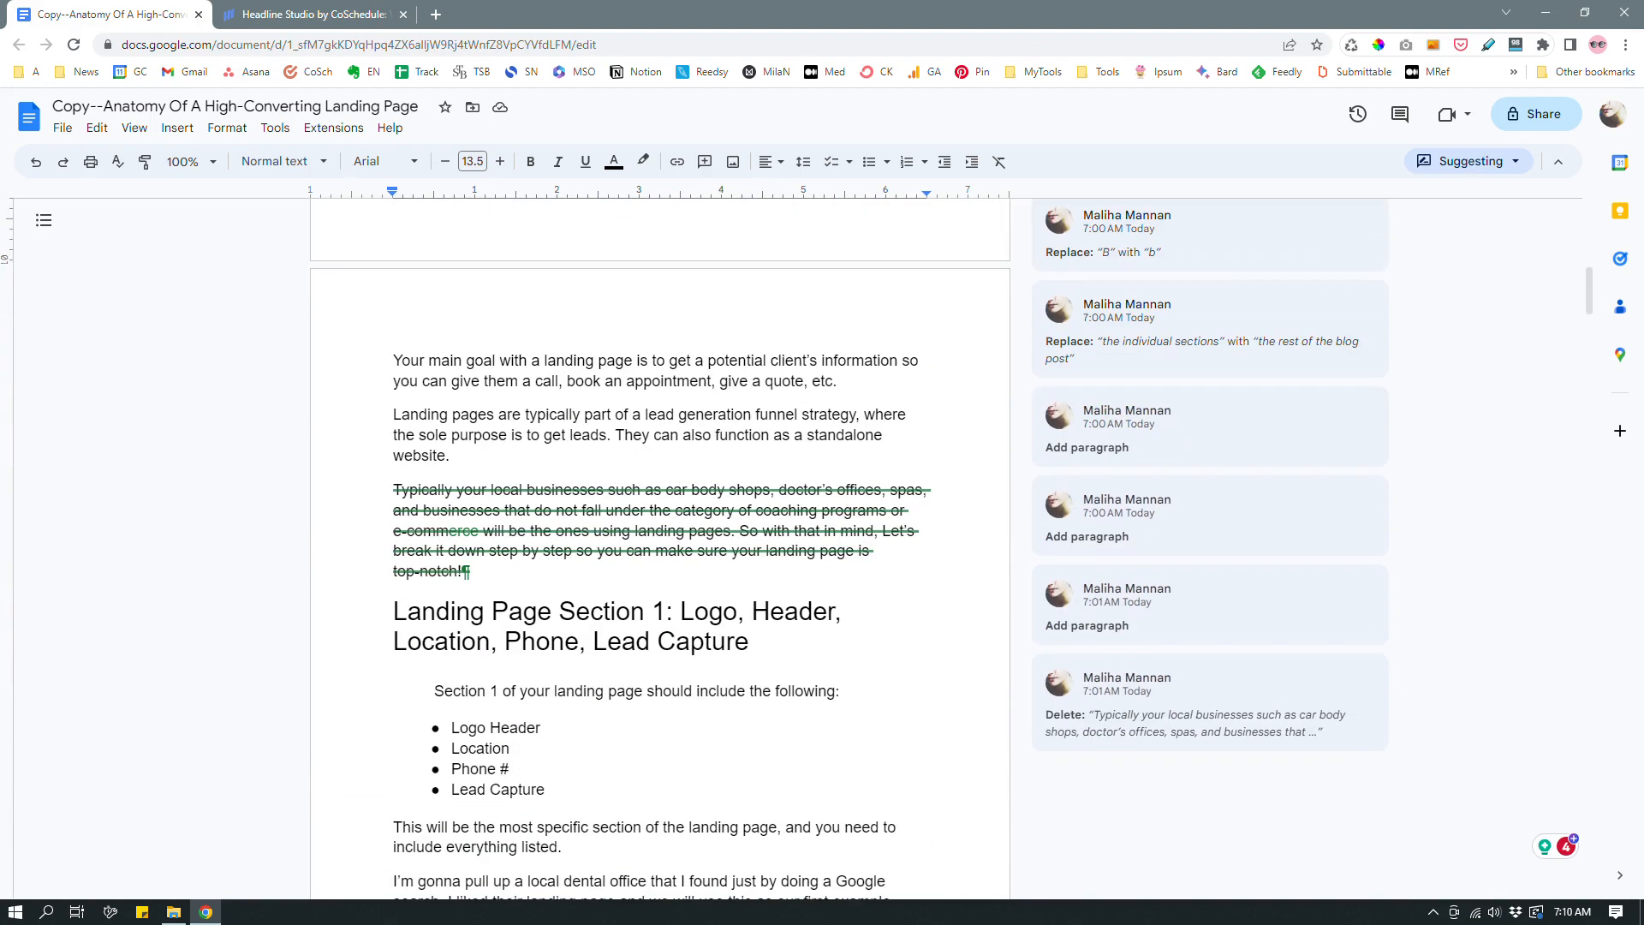
click(779, 642)
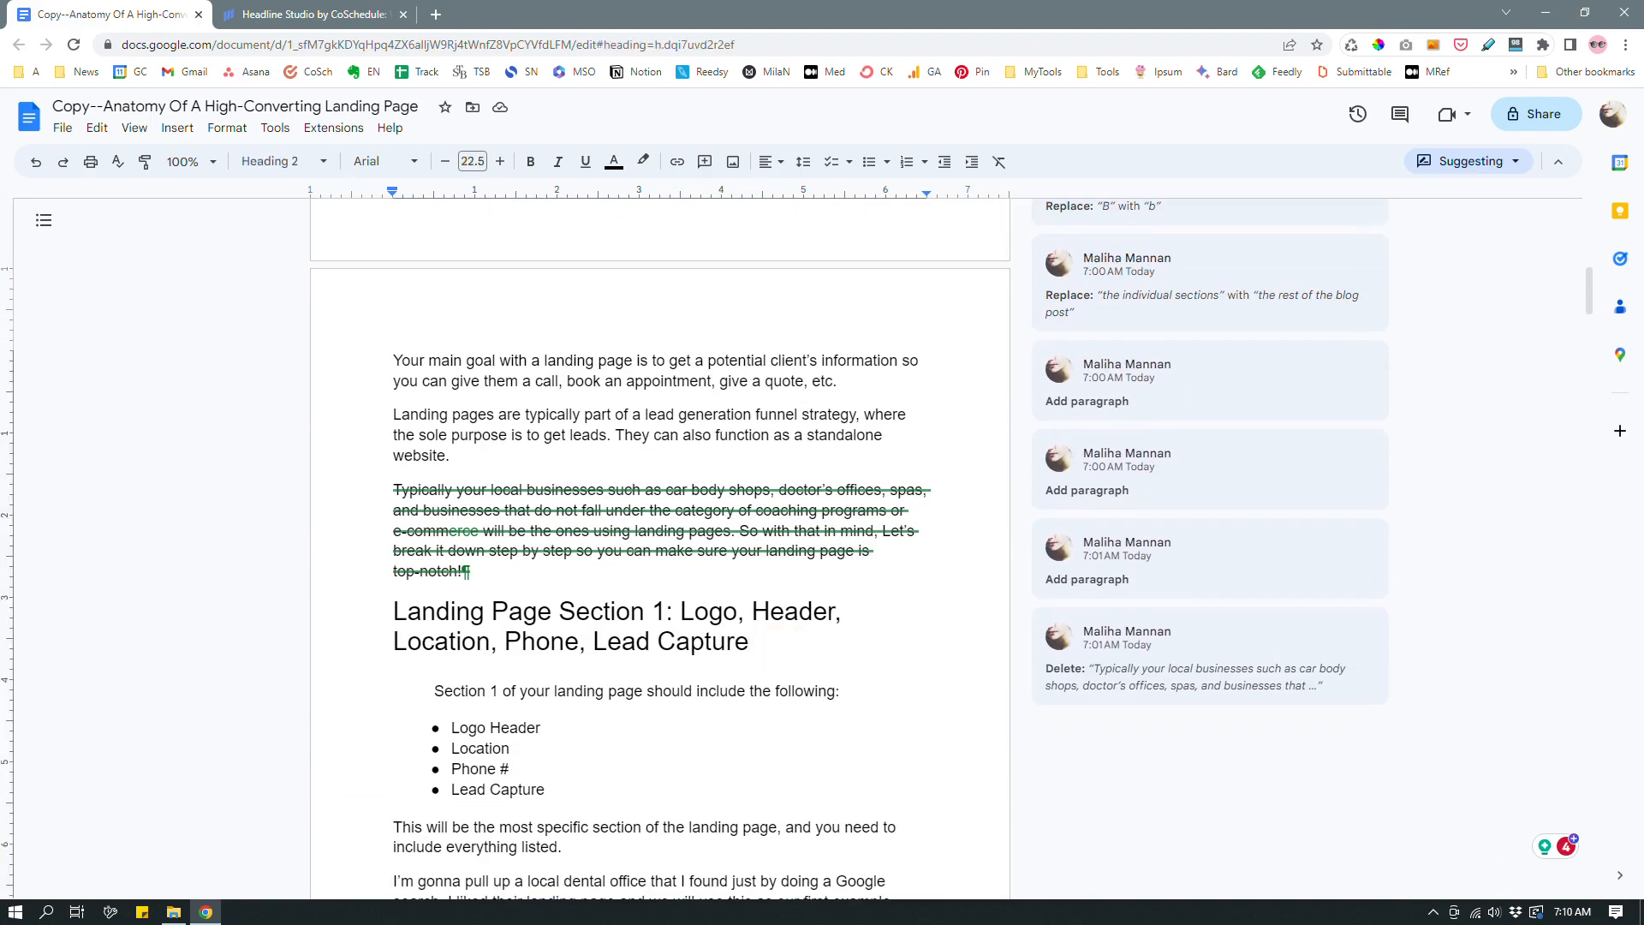
scroll(779, 643, down, 1)
drag(392, 525, 760, 553)
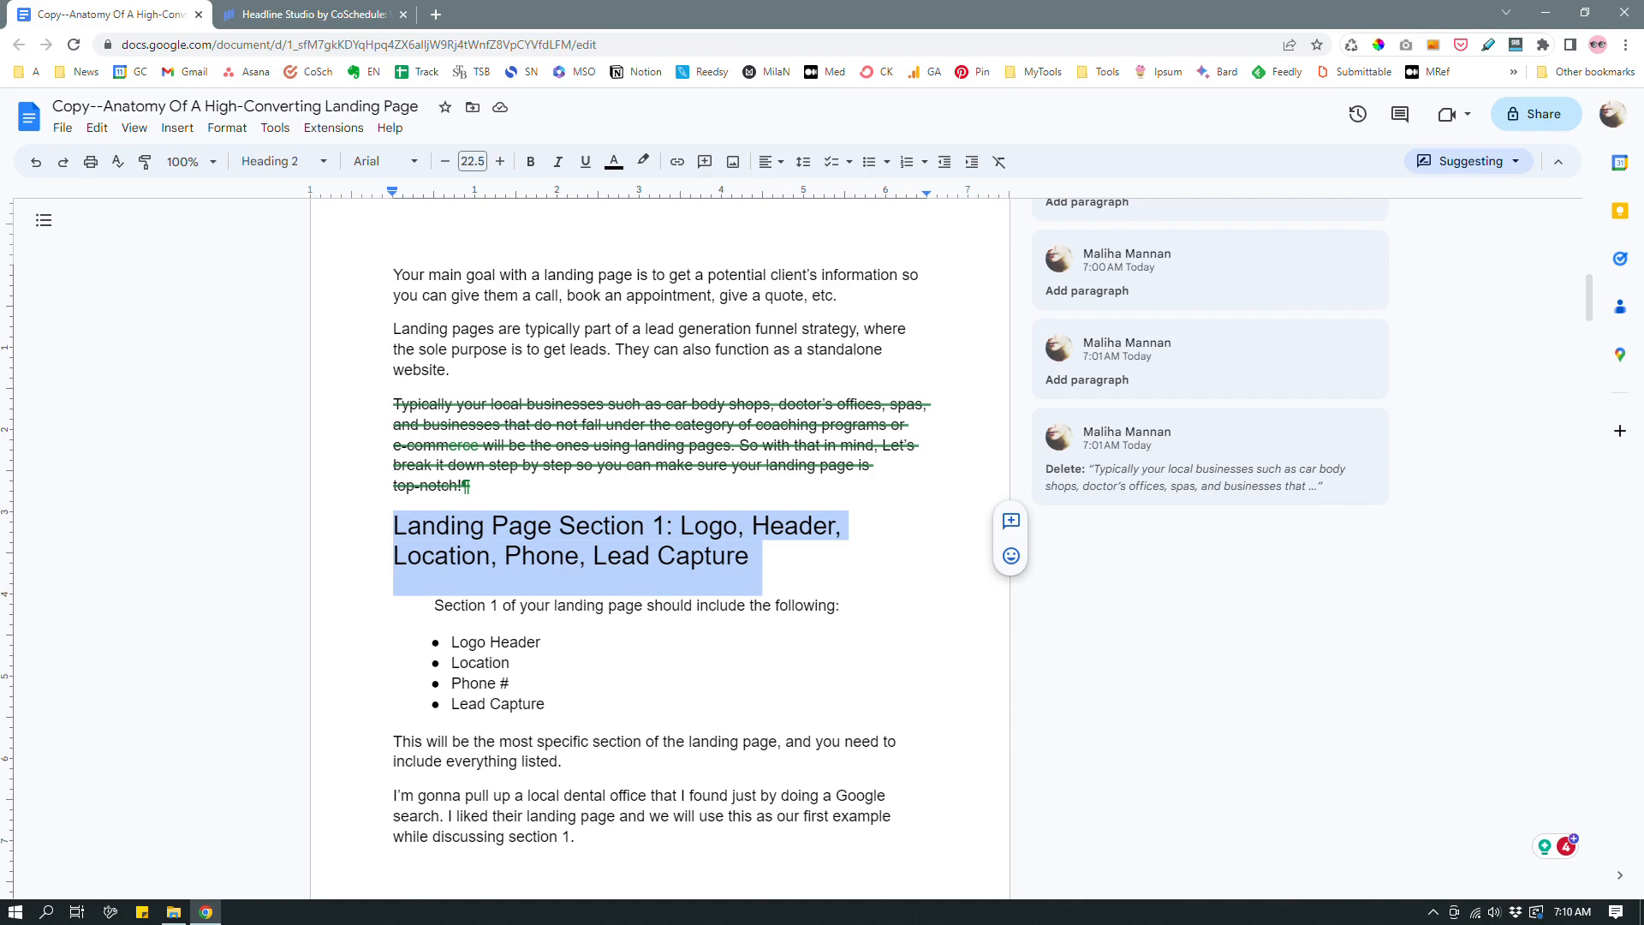
click(815, 555)
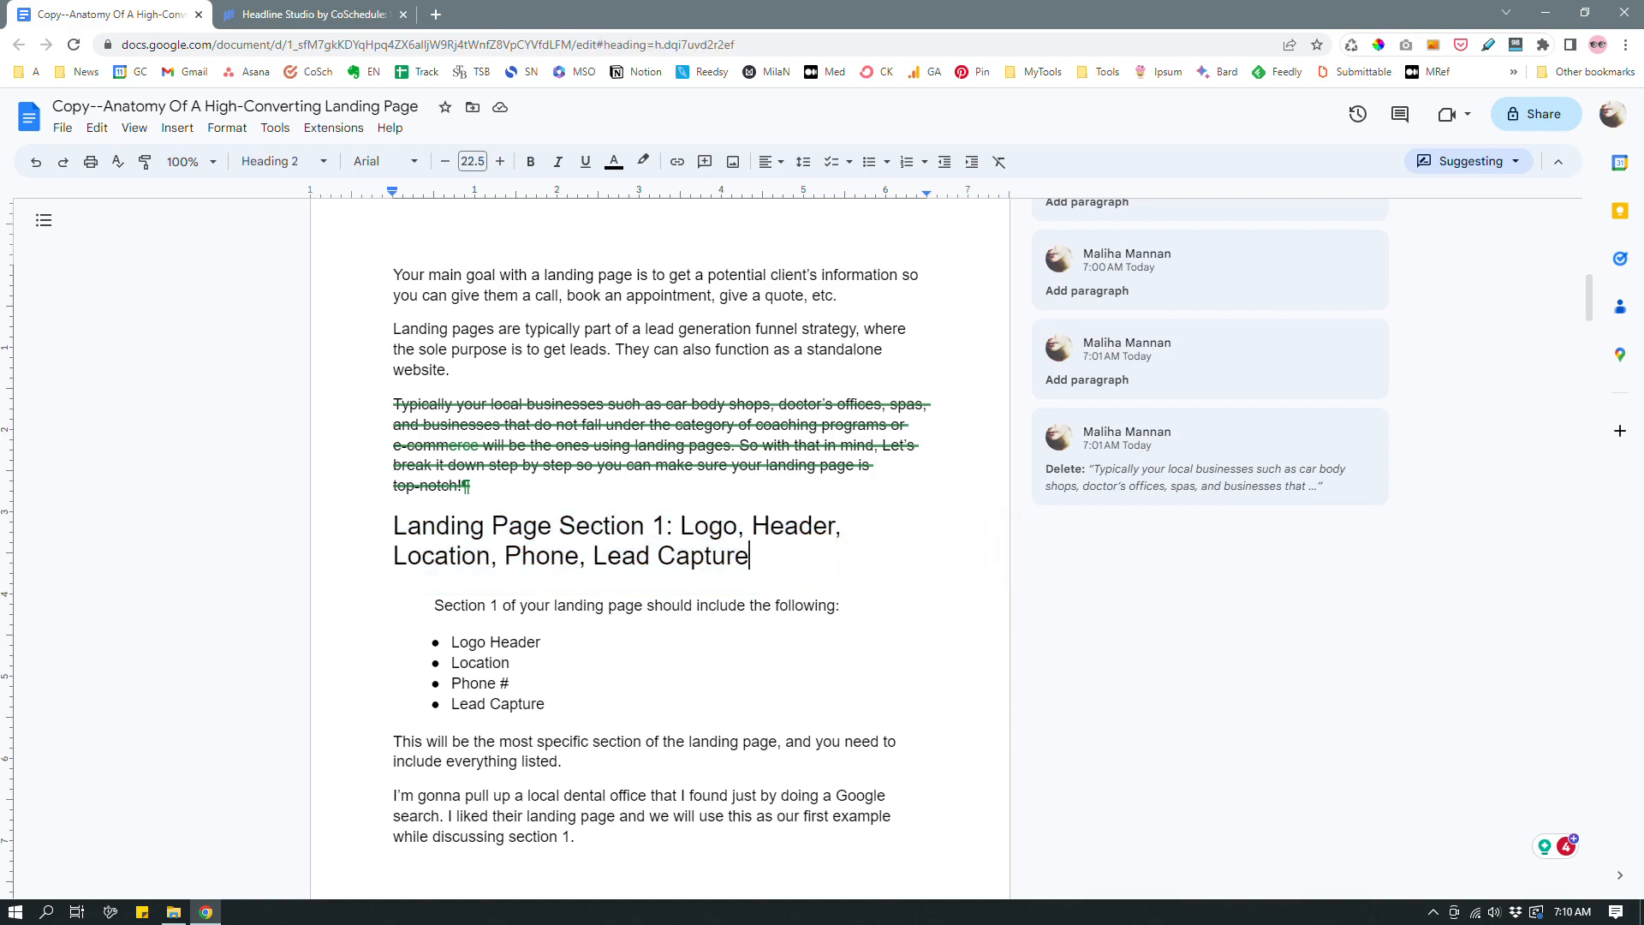
scroll(659, 514, down, 1)
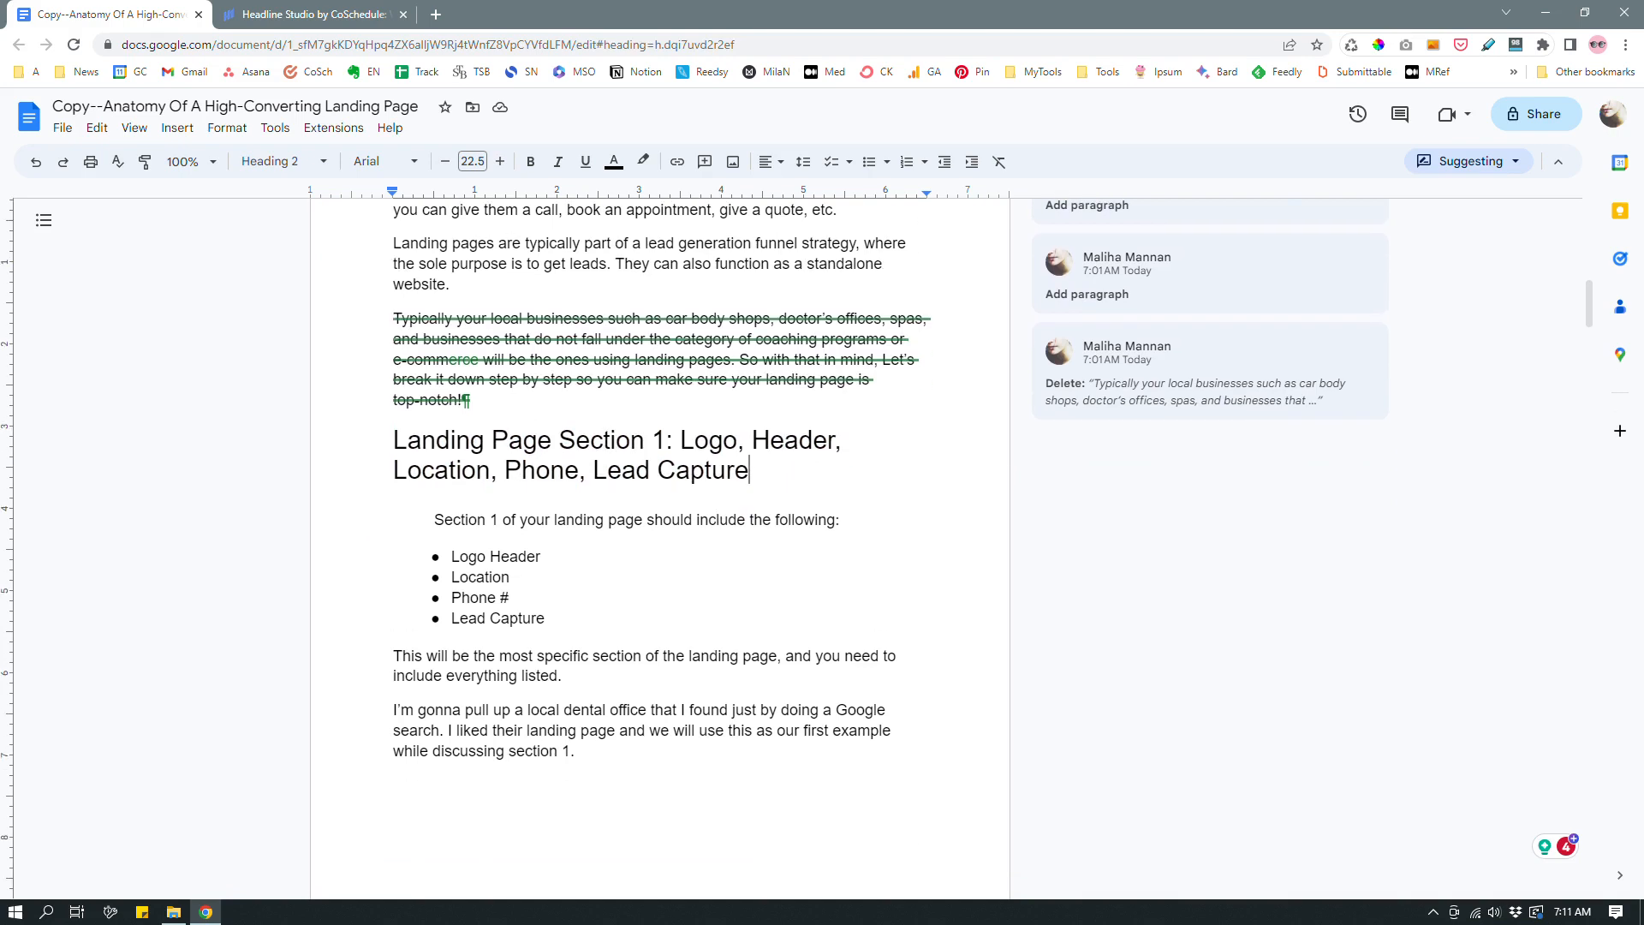
click(560, 439)
drag(560, 439, 666, 439)
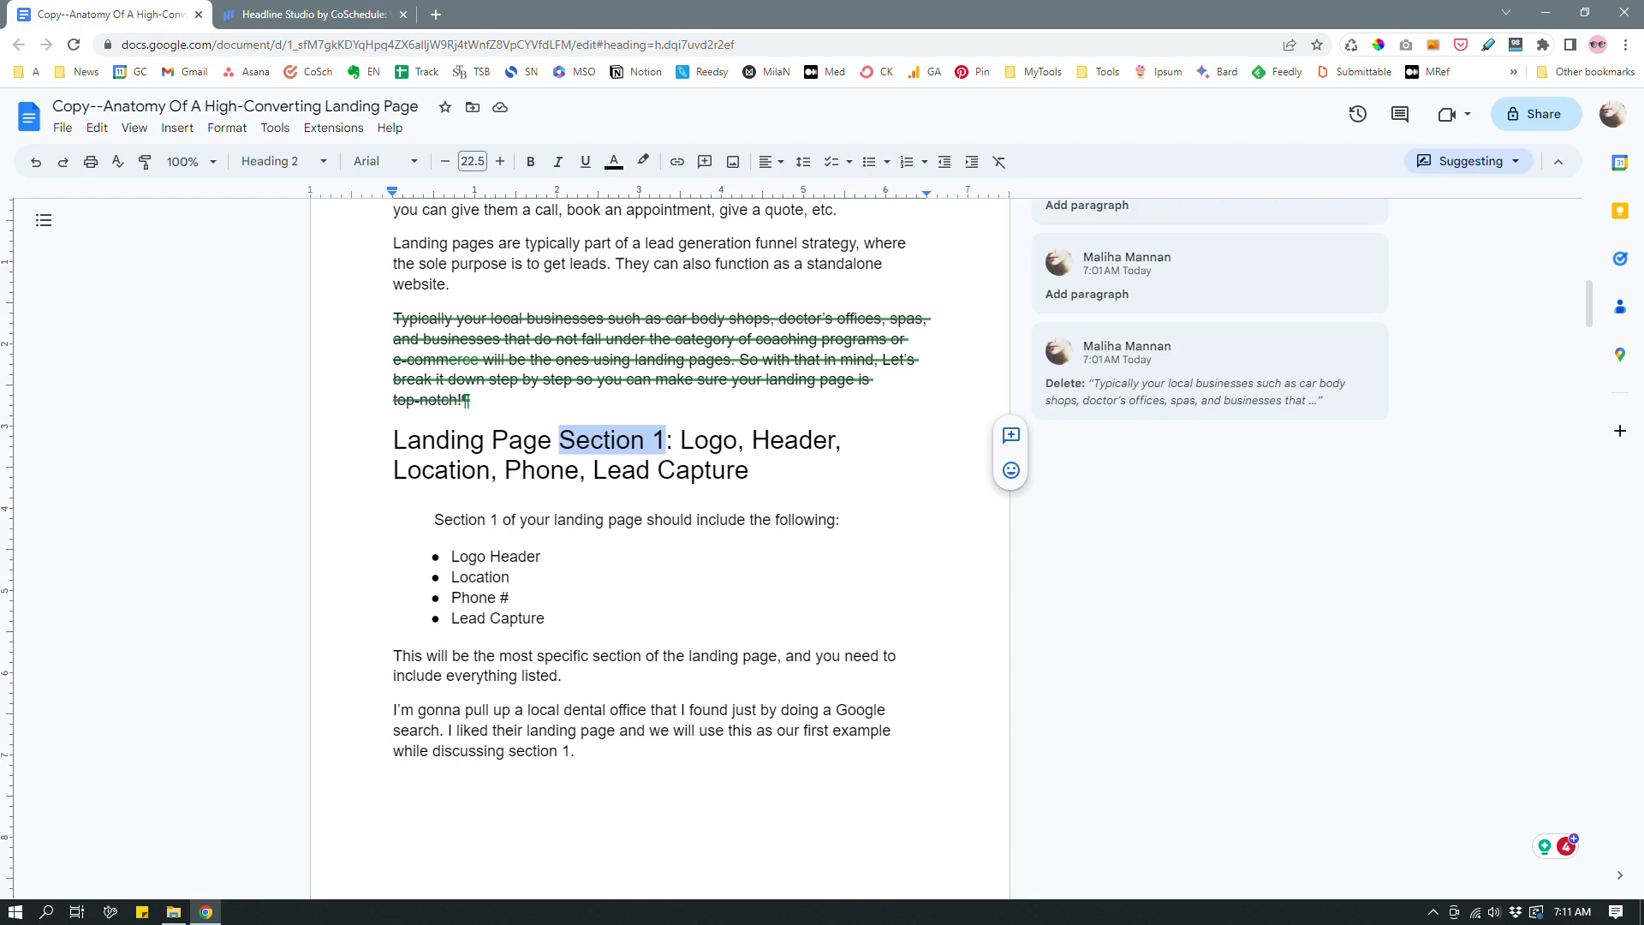
click(771, 469)
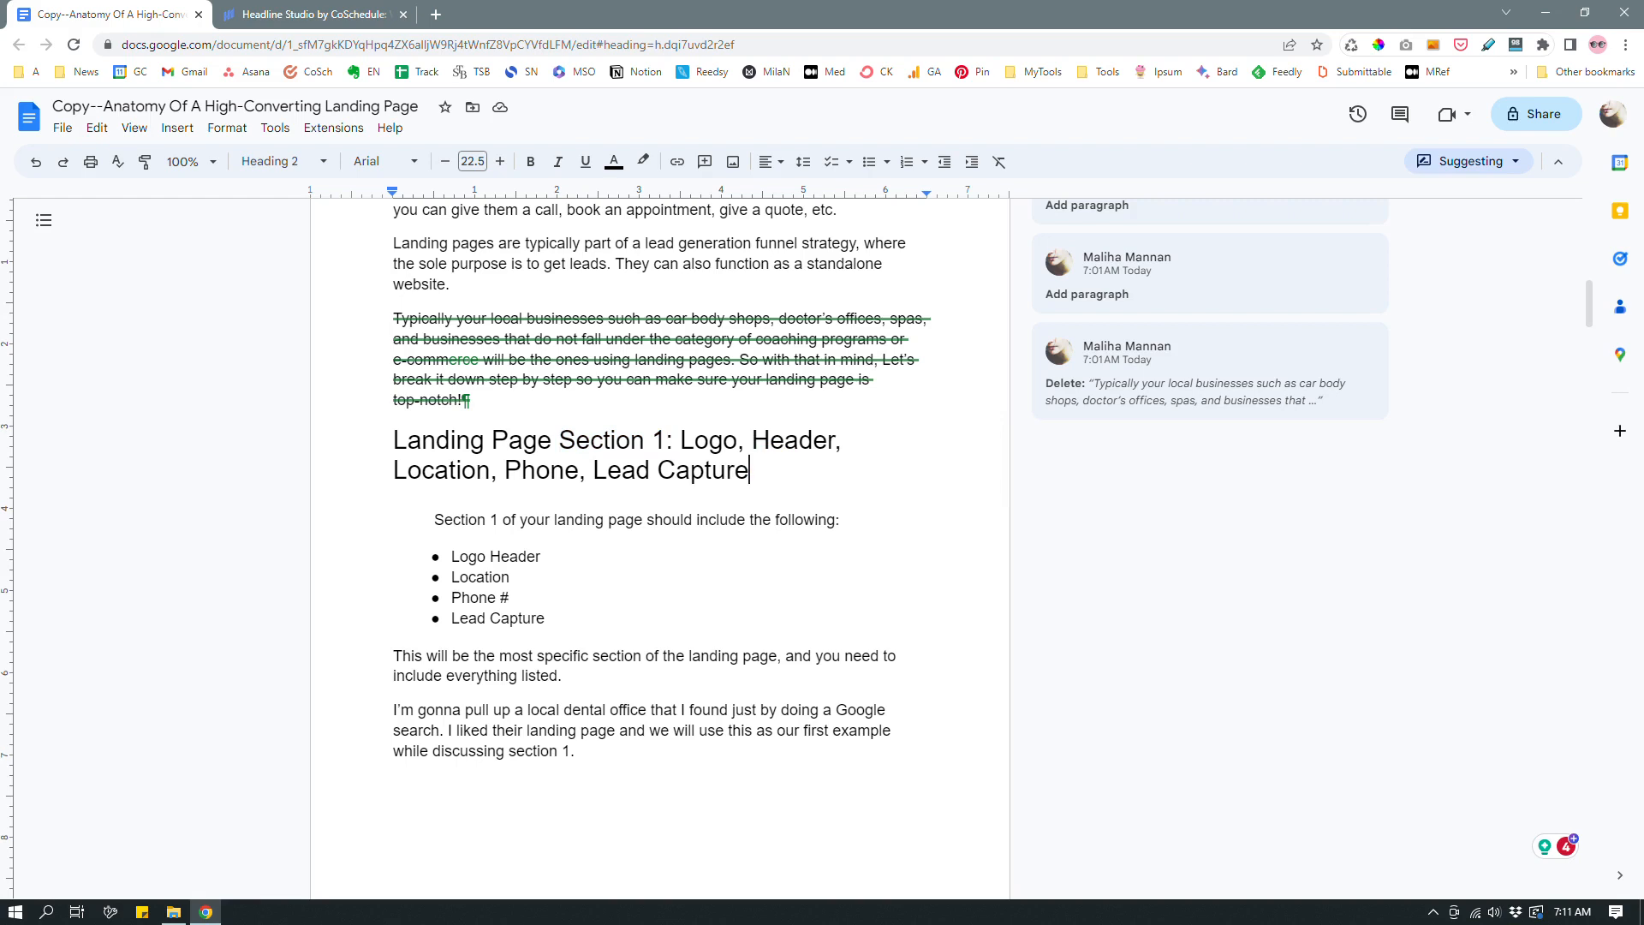
drag(414, 428, 775, 469)
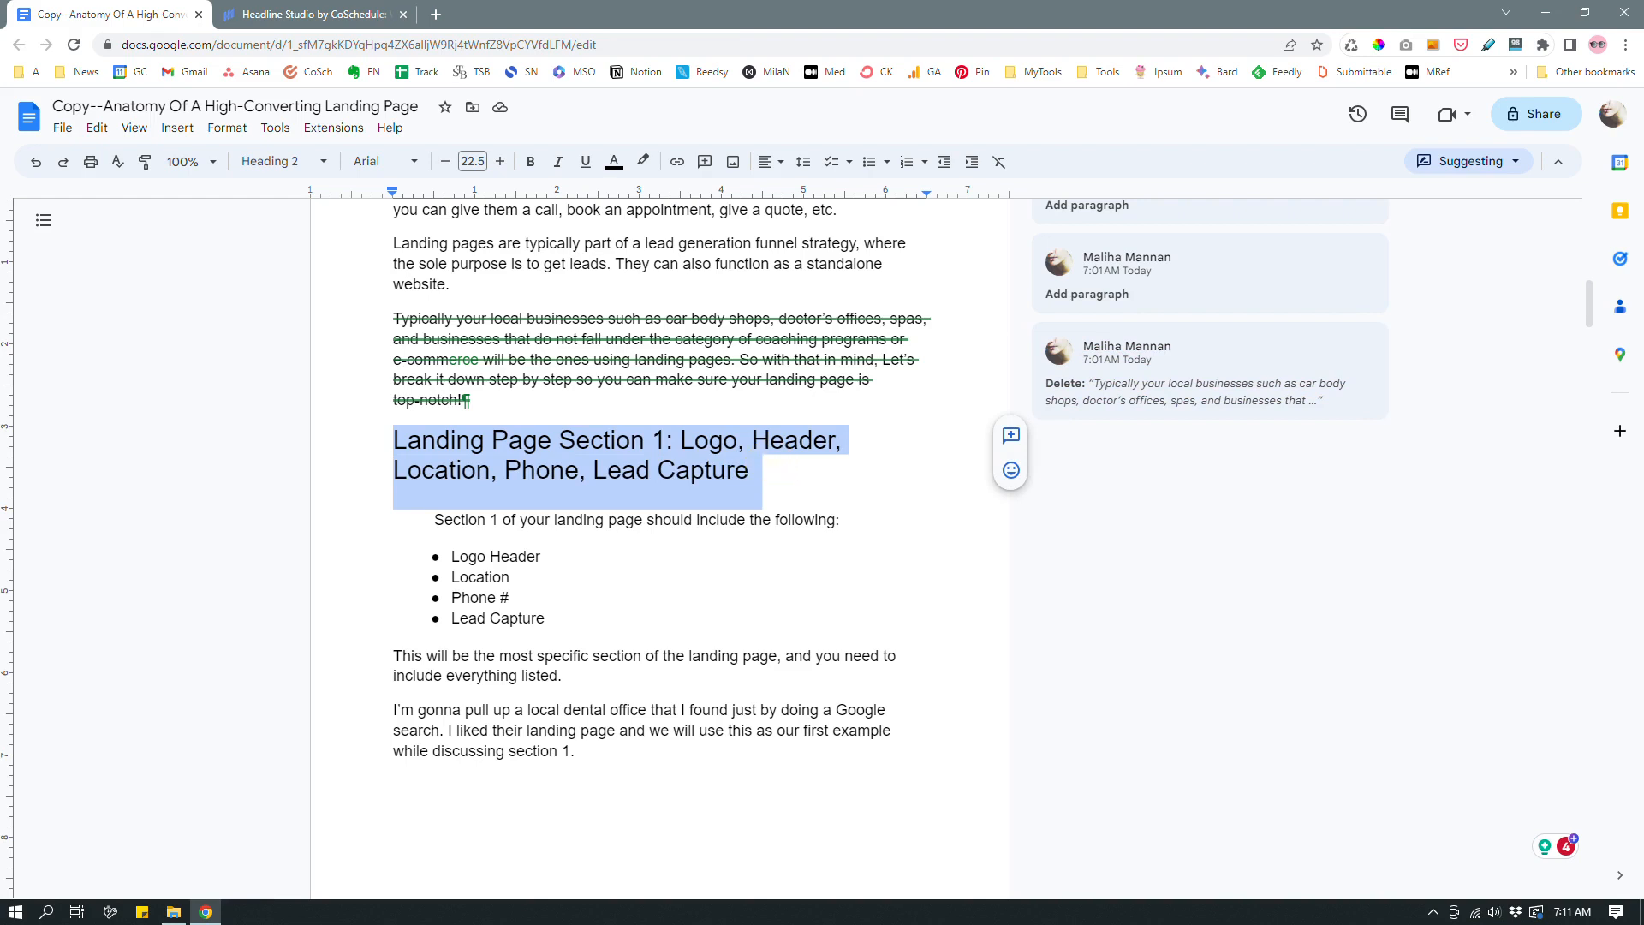
Replace "#" with "number" in the Phone bullet of the Section 1 list
click(634, 599)
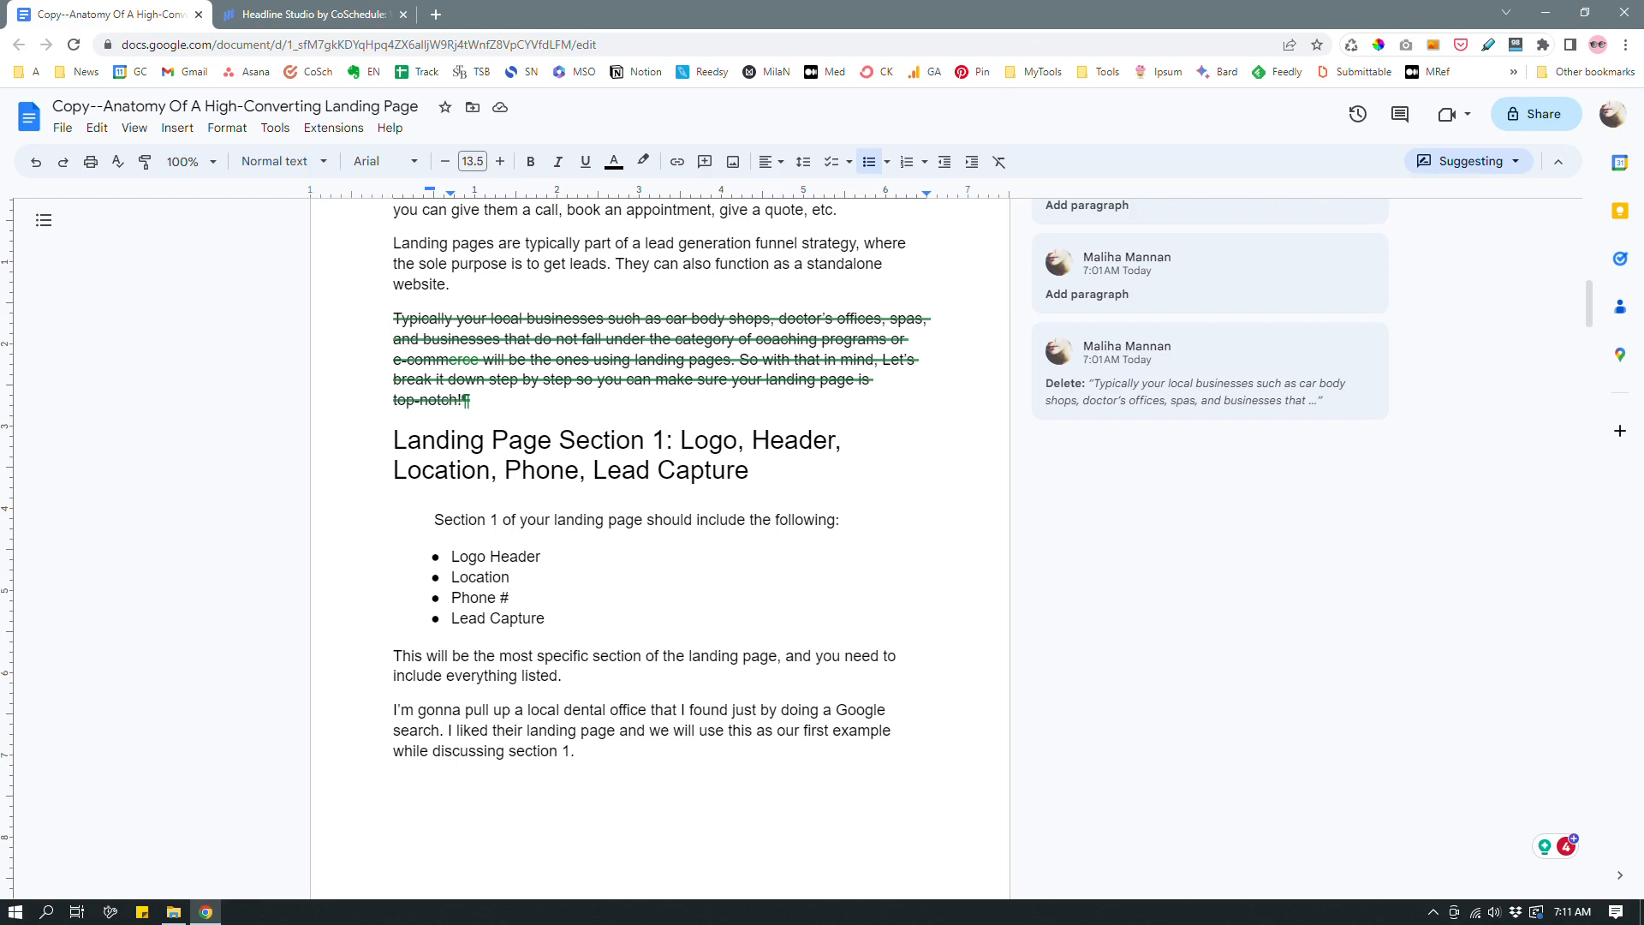
key(BackSpace)
text(number)
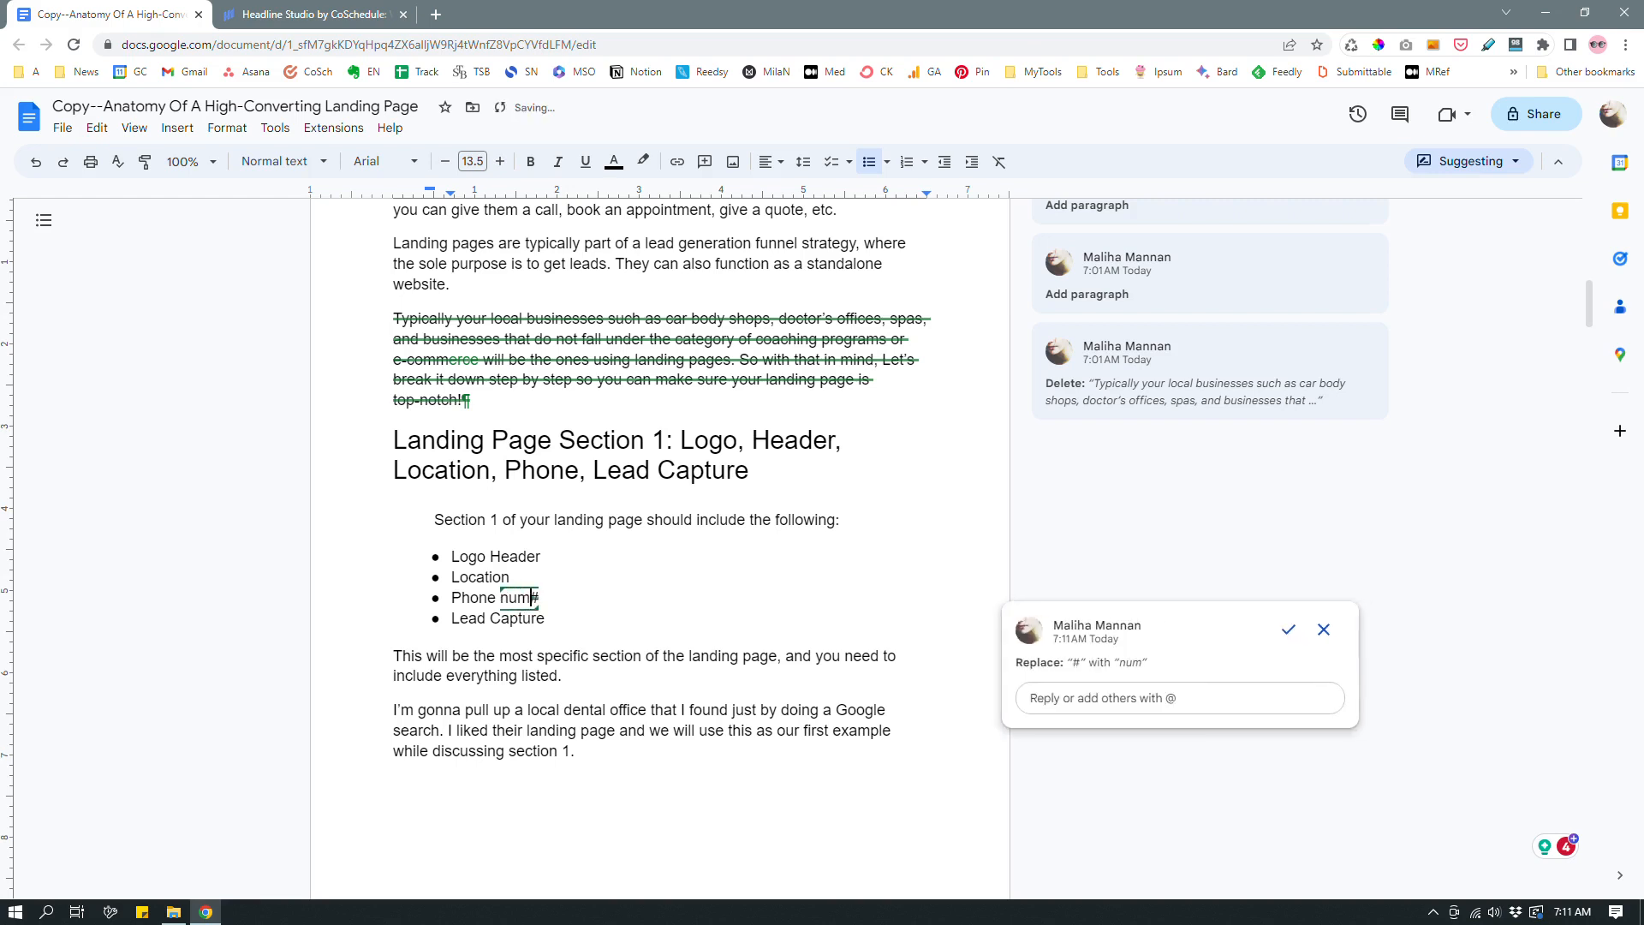
click(594, 617)
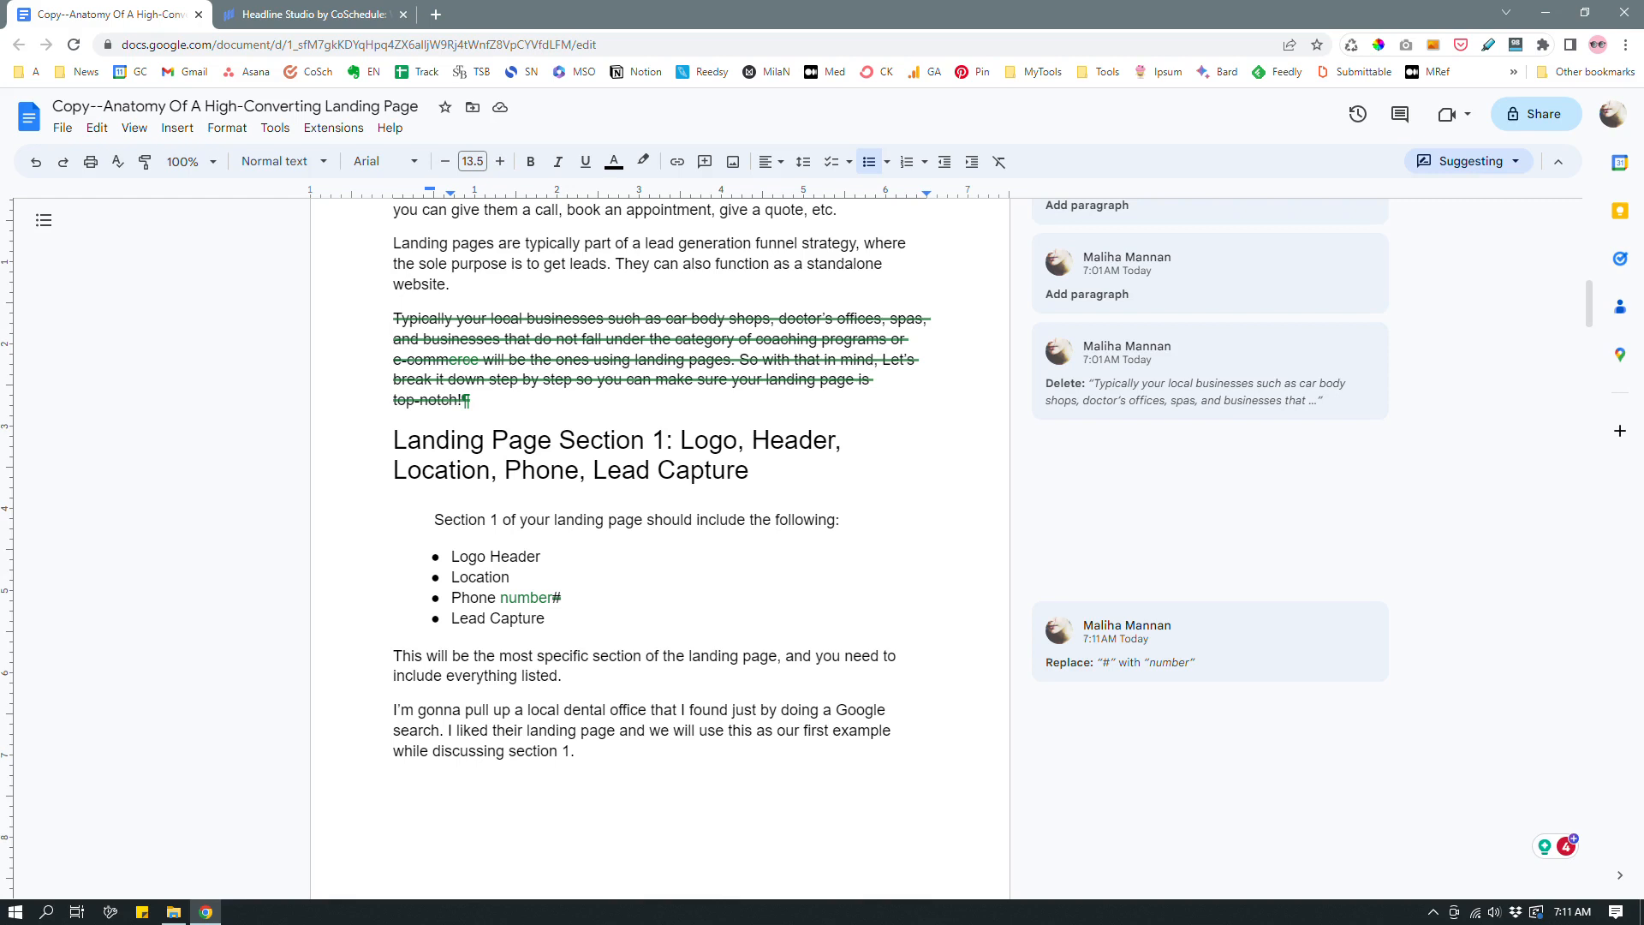
Replace "wanna" with "want to" in the "Along the top with the logo" paragraph below the Refine Dental screenshot
scroll(659, 548, down, 15)
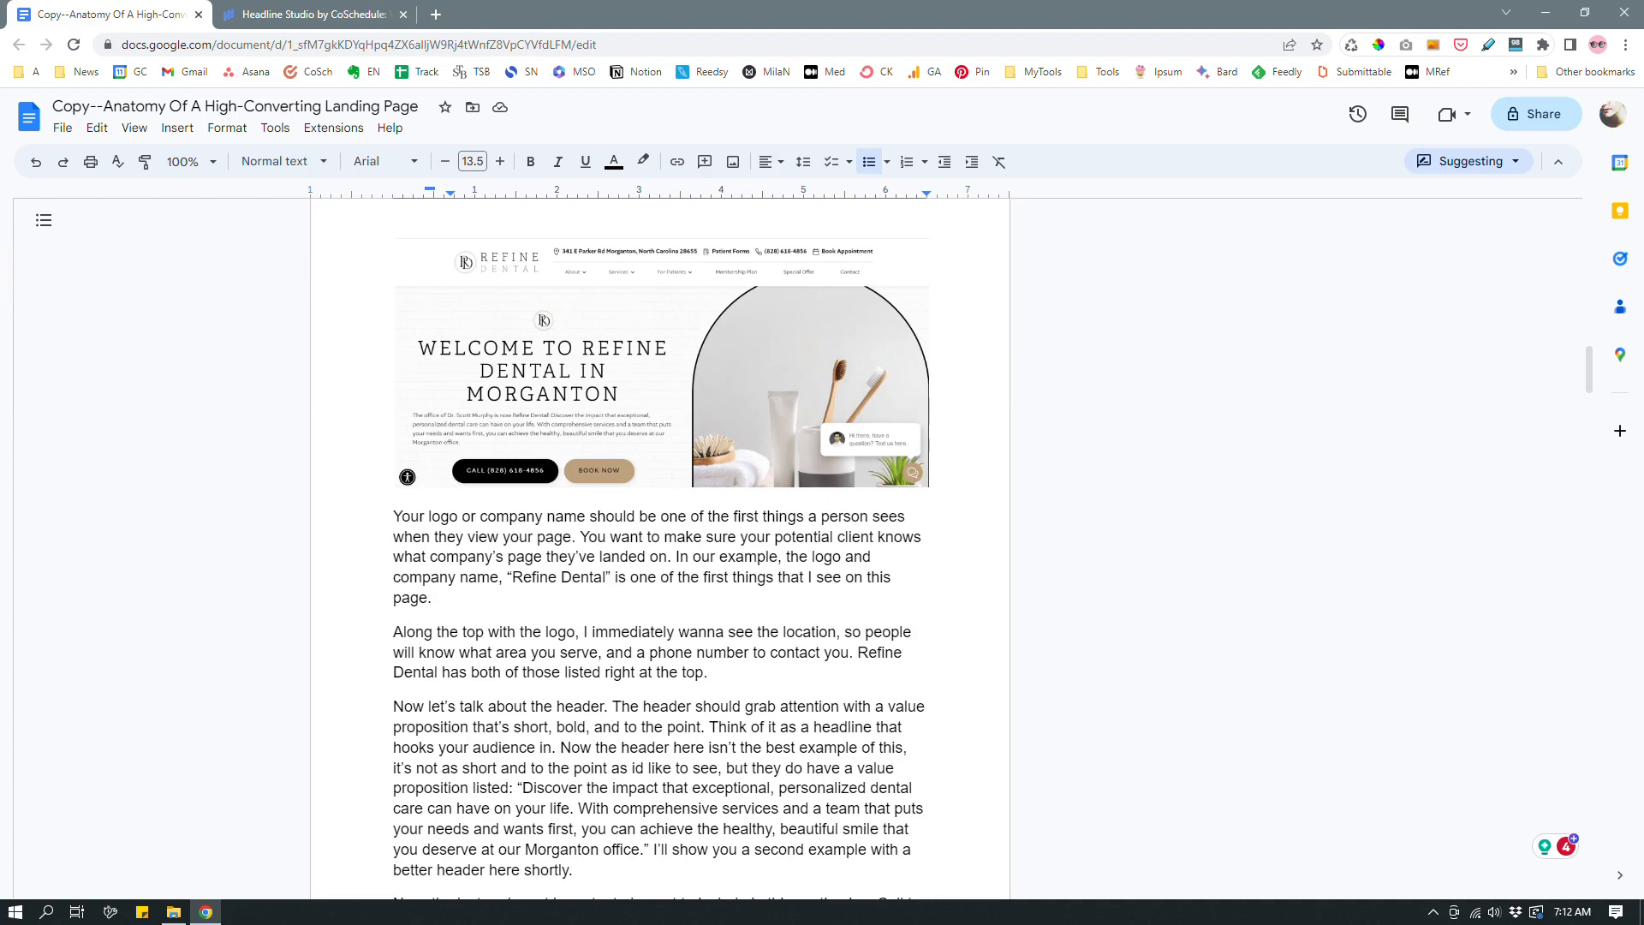
click(817, 577)
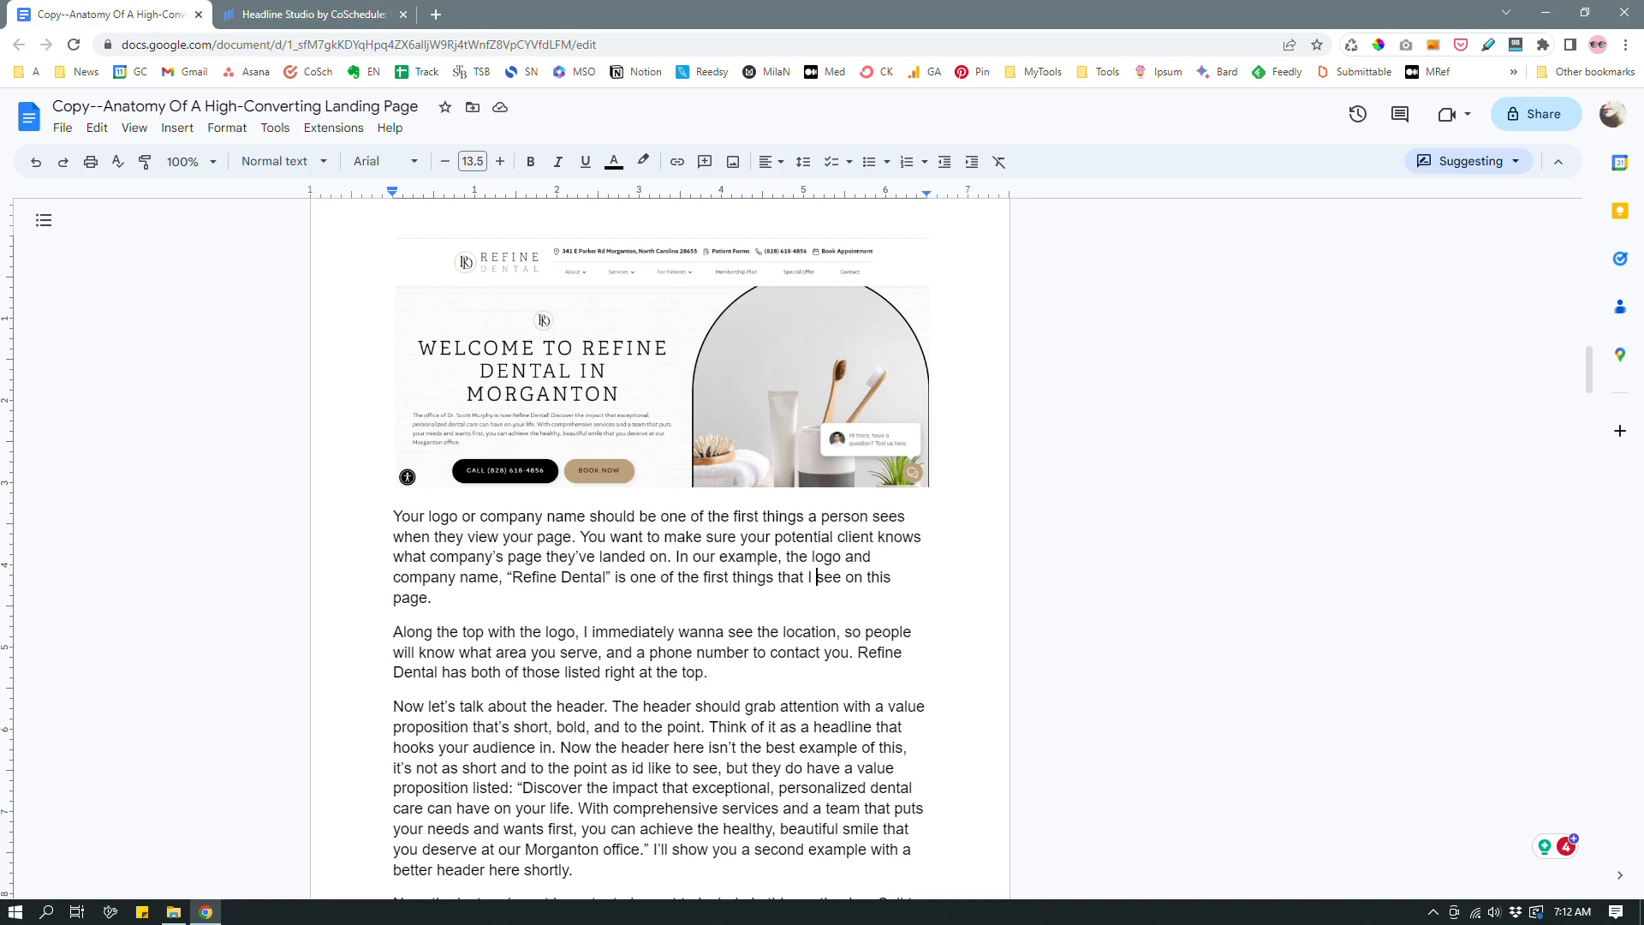
click(702, 602)
scroll(659, 548, down, 1)
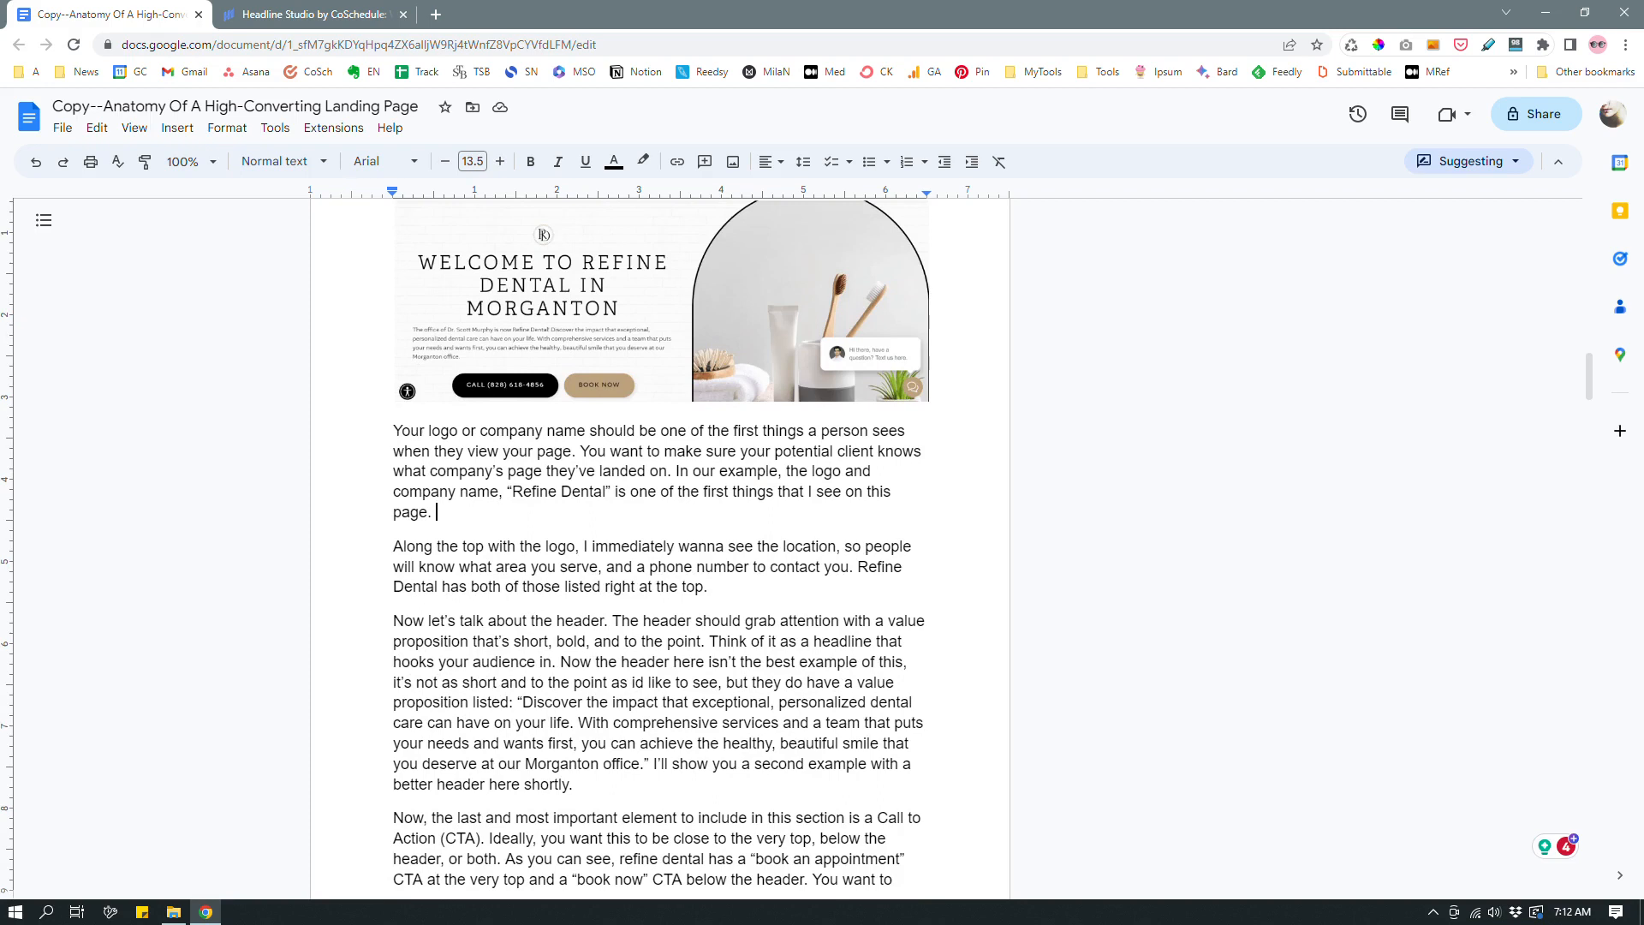
click(679, 545)
drag(679, 544, 723, 541)
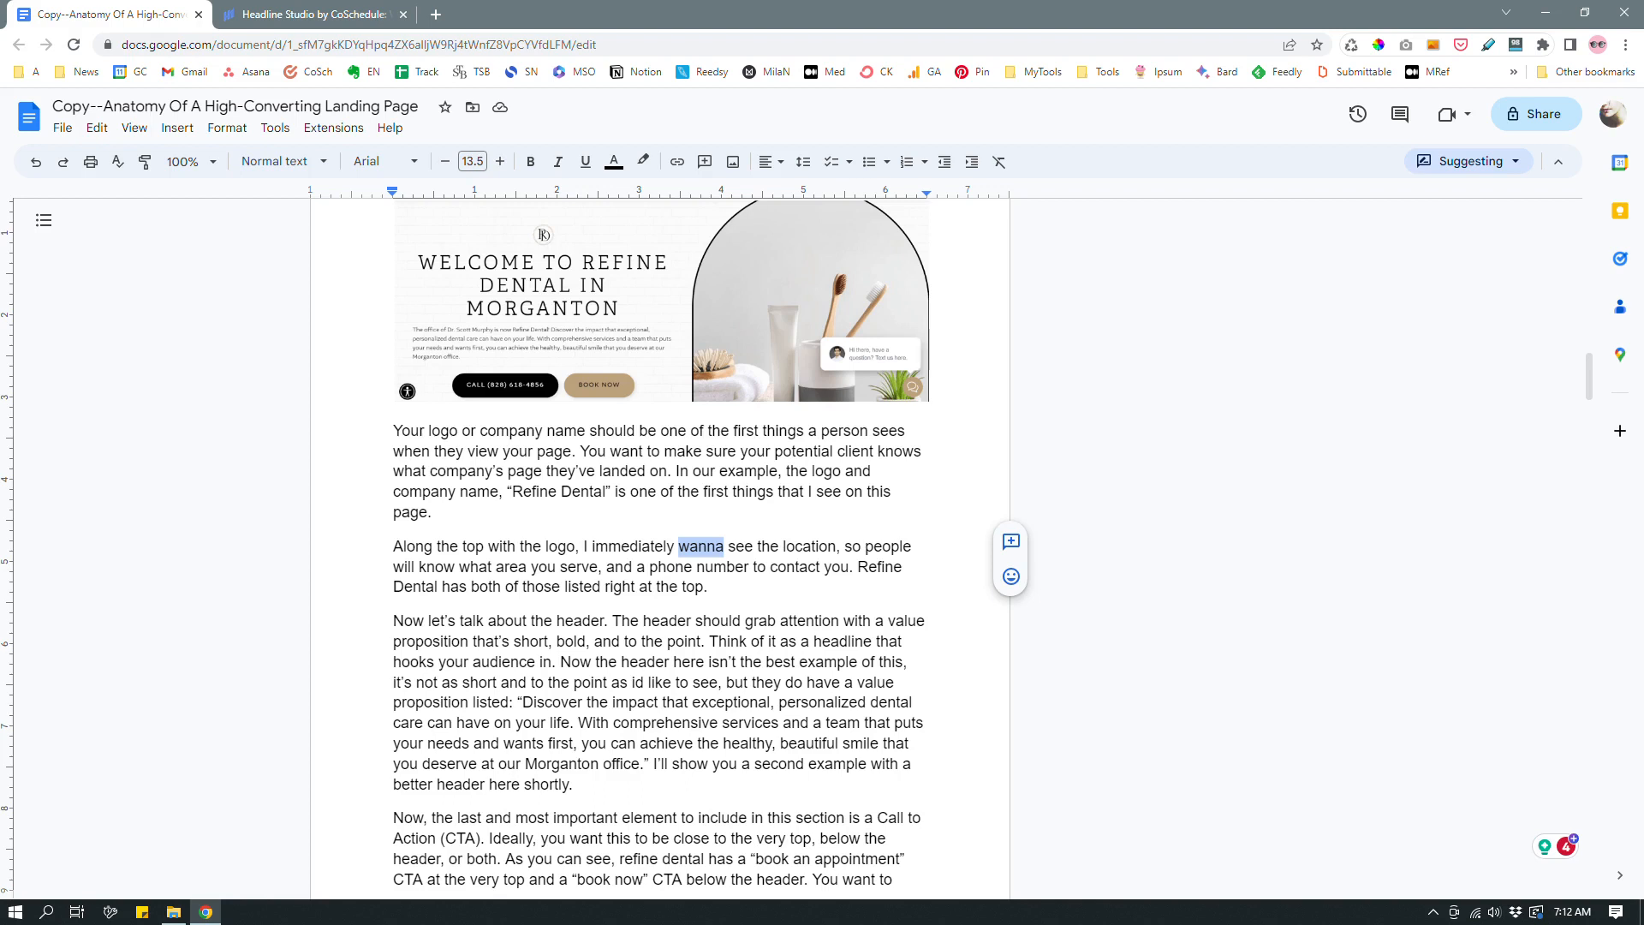
click(727, 585)
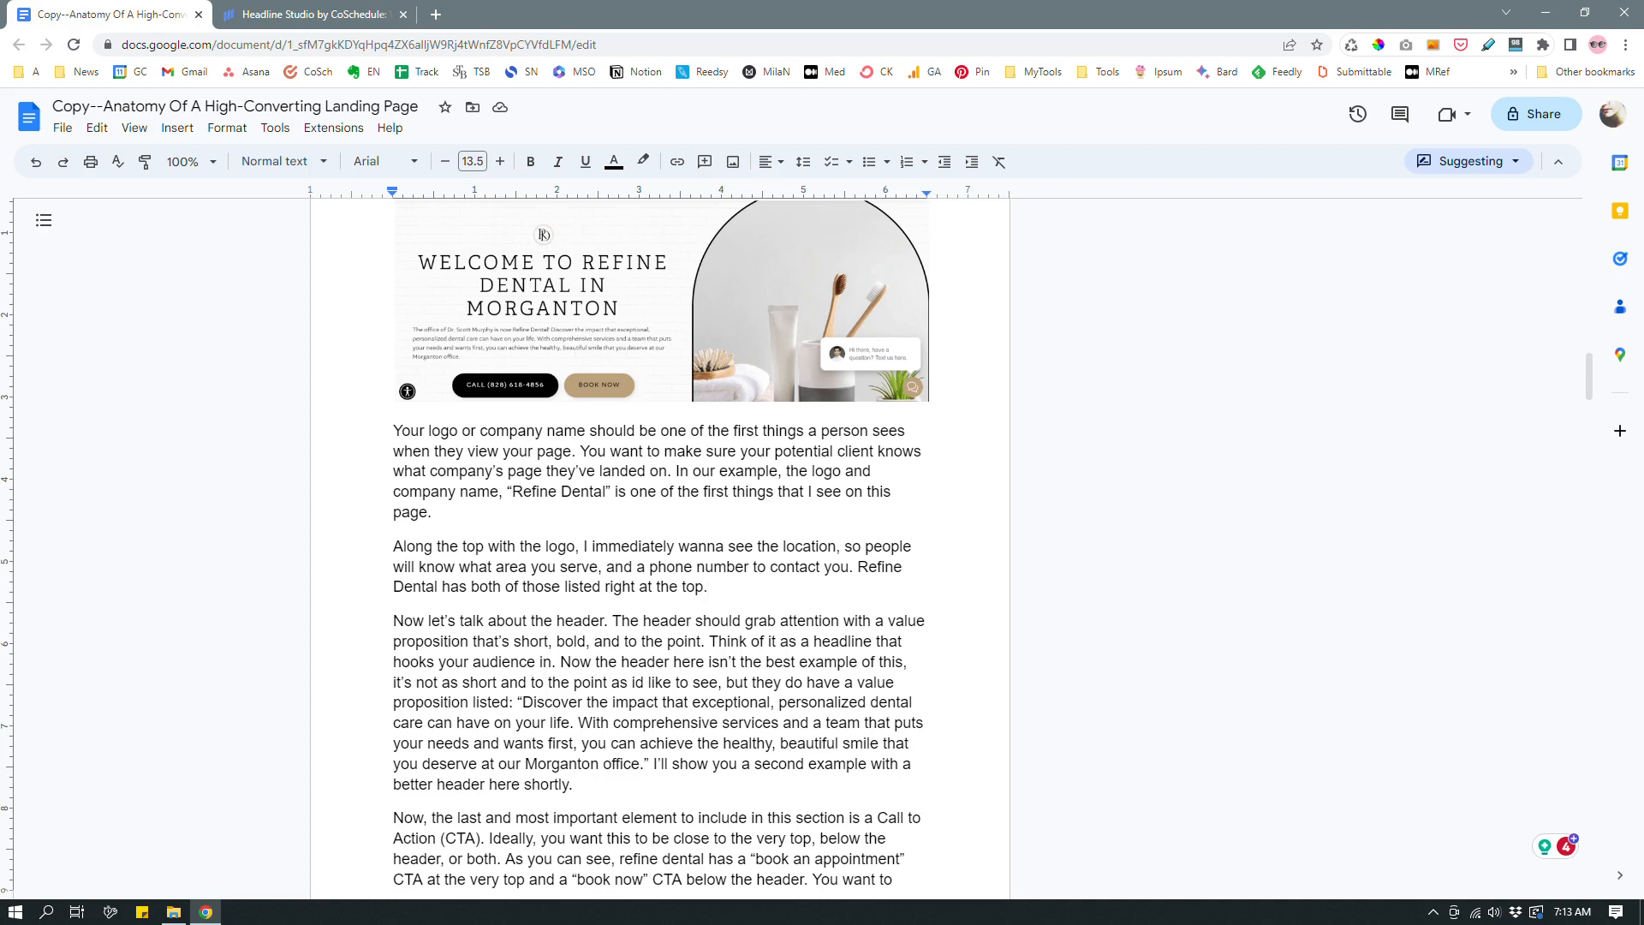
double_click(700, 546)
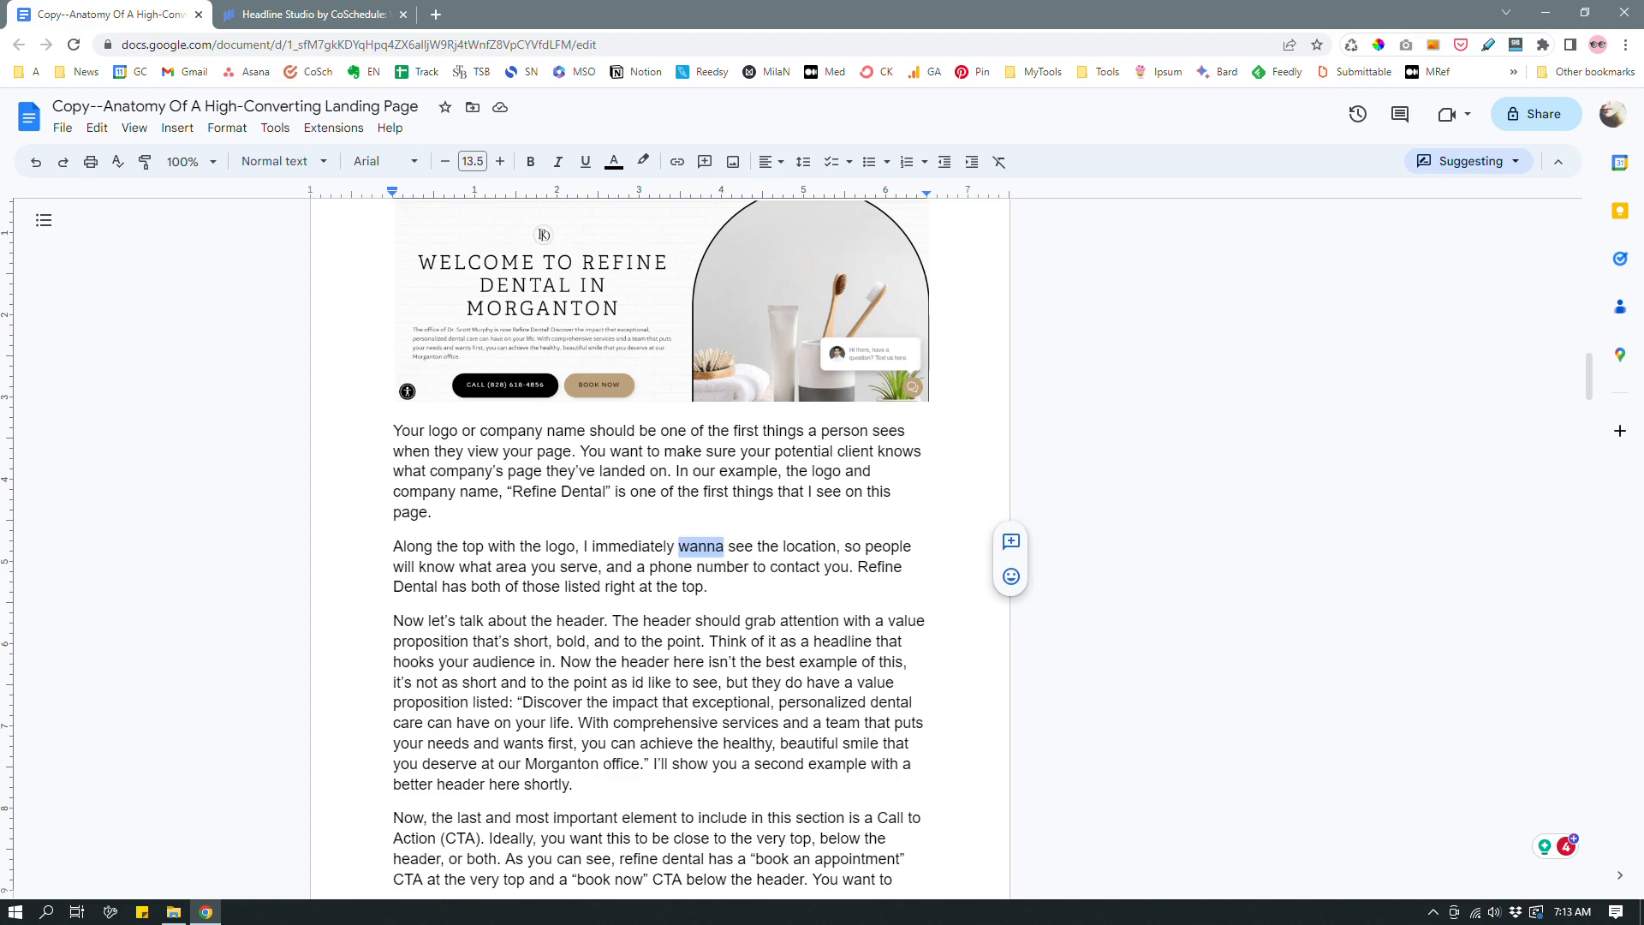
text(want towan)
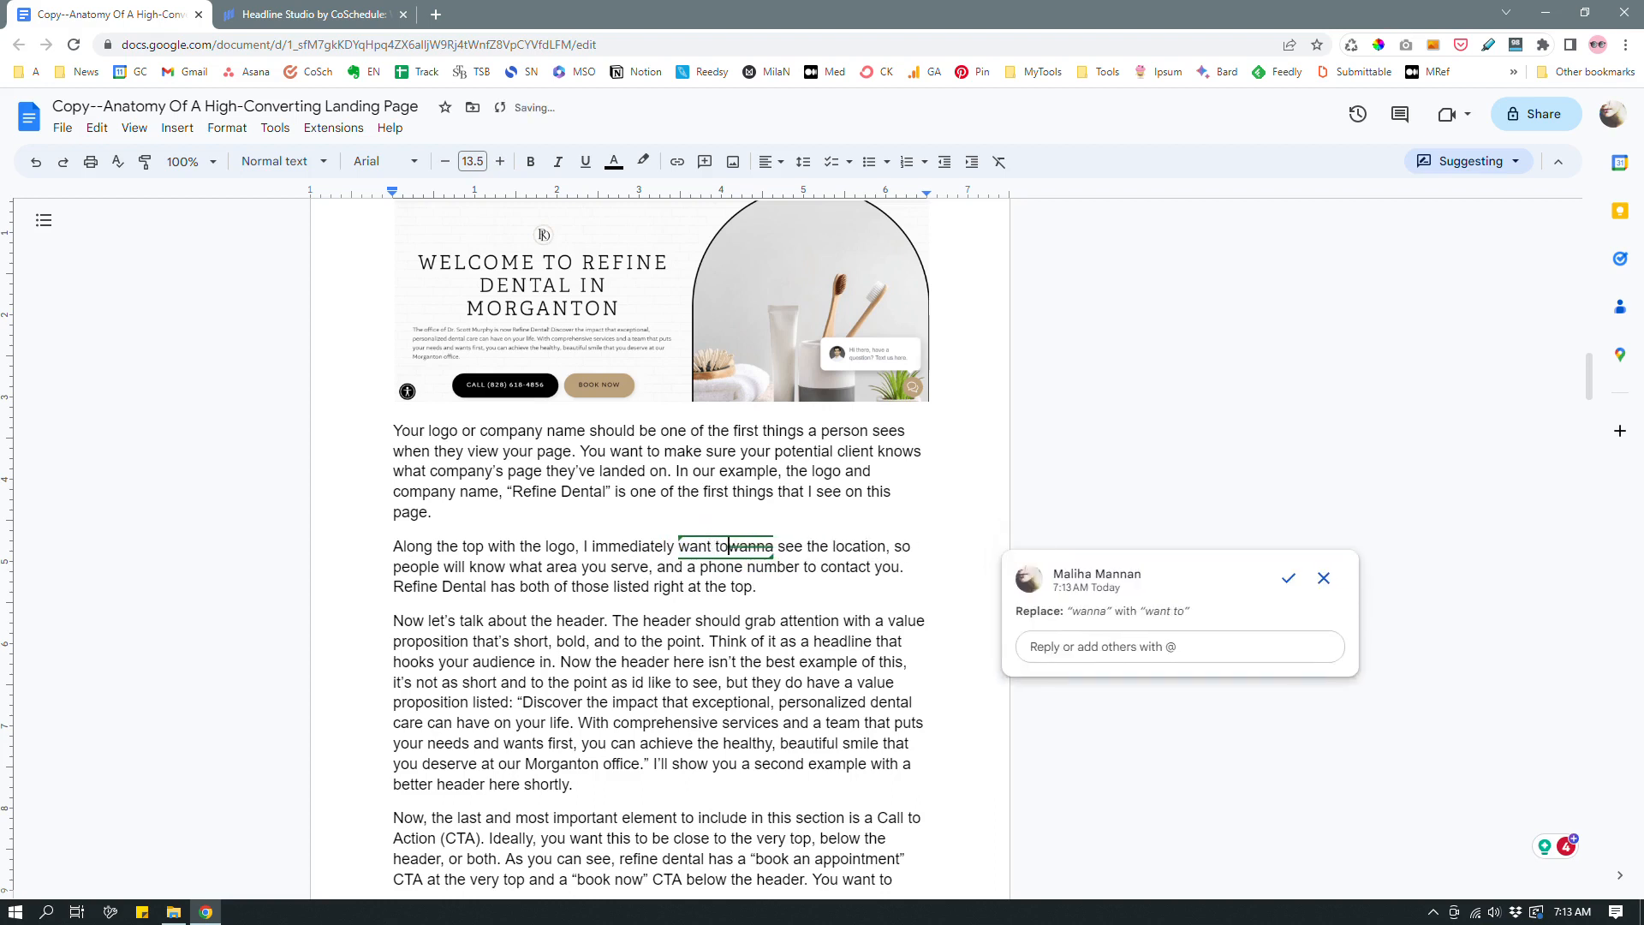
Reply to the "wanna" suggestion that conversational styles are great but should be limited to only a few uses, writing "want to" or "going to" in some cases
click(1120, 646)
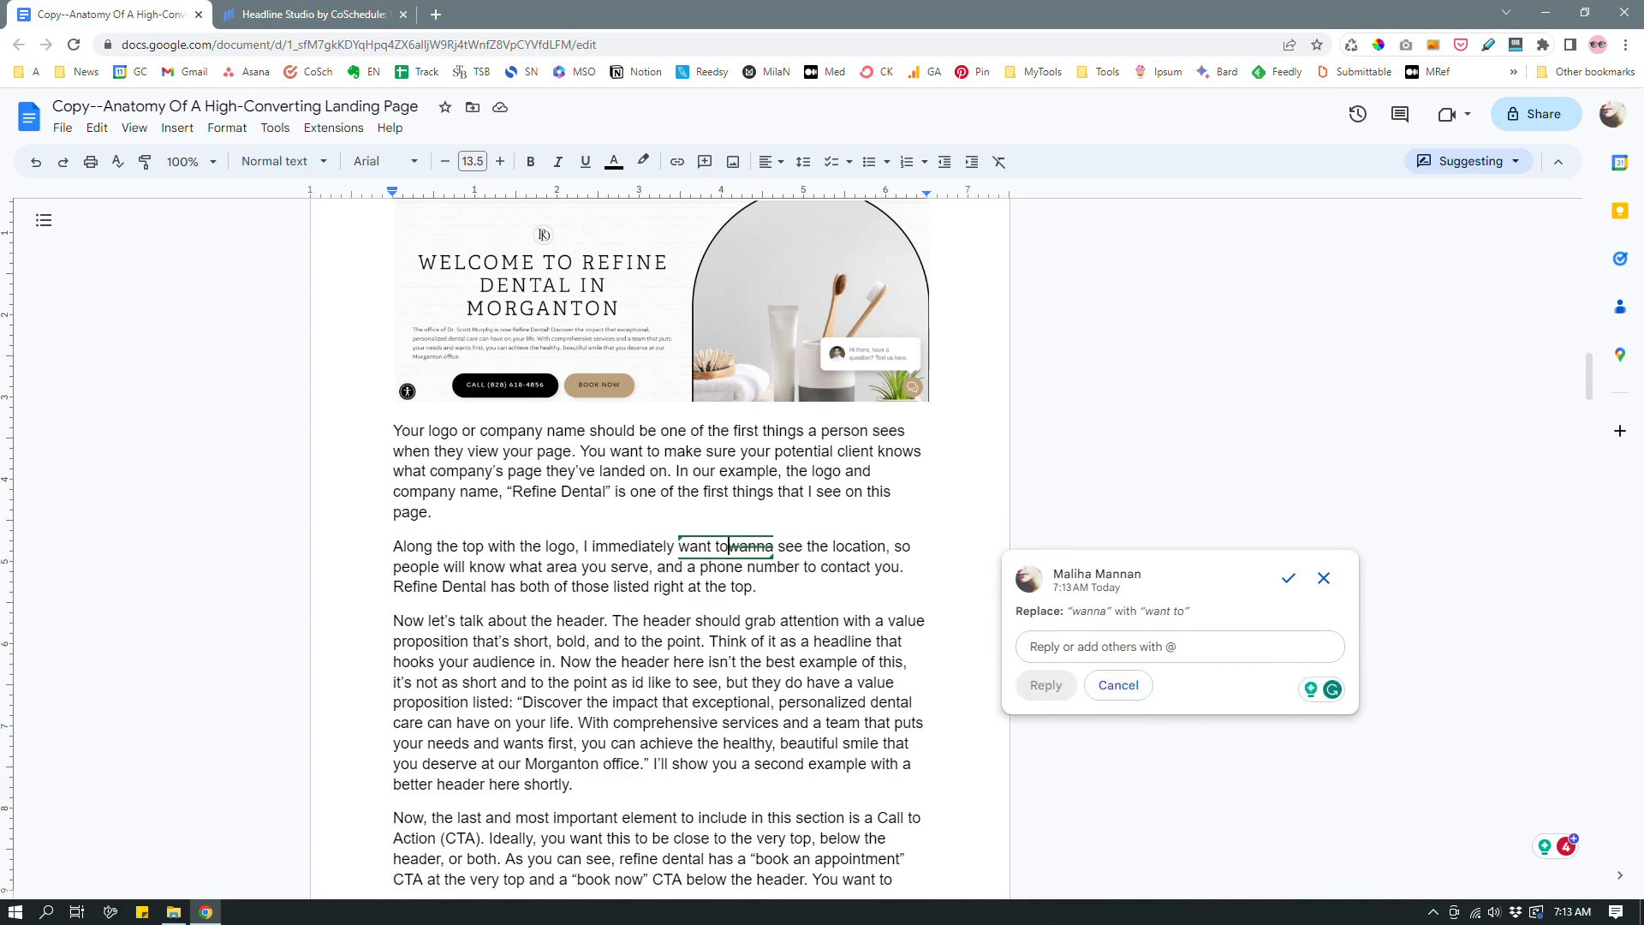
text(Con)
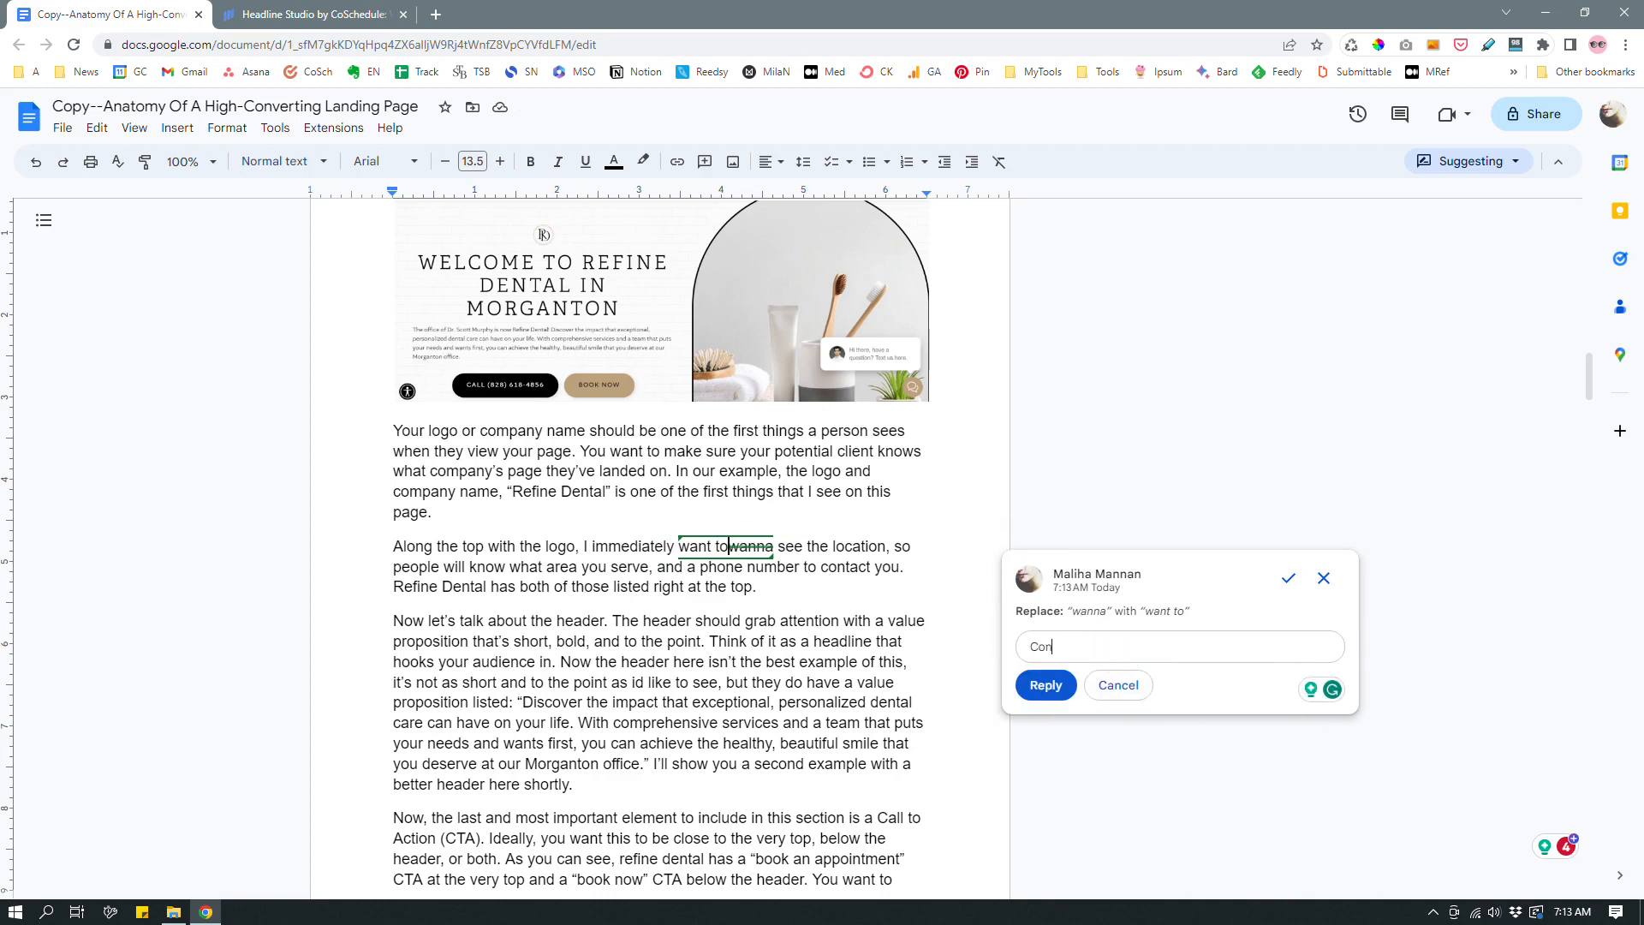
text(versational styles are great)
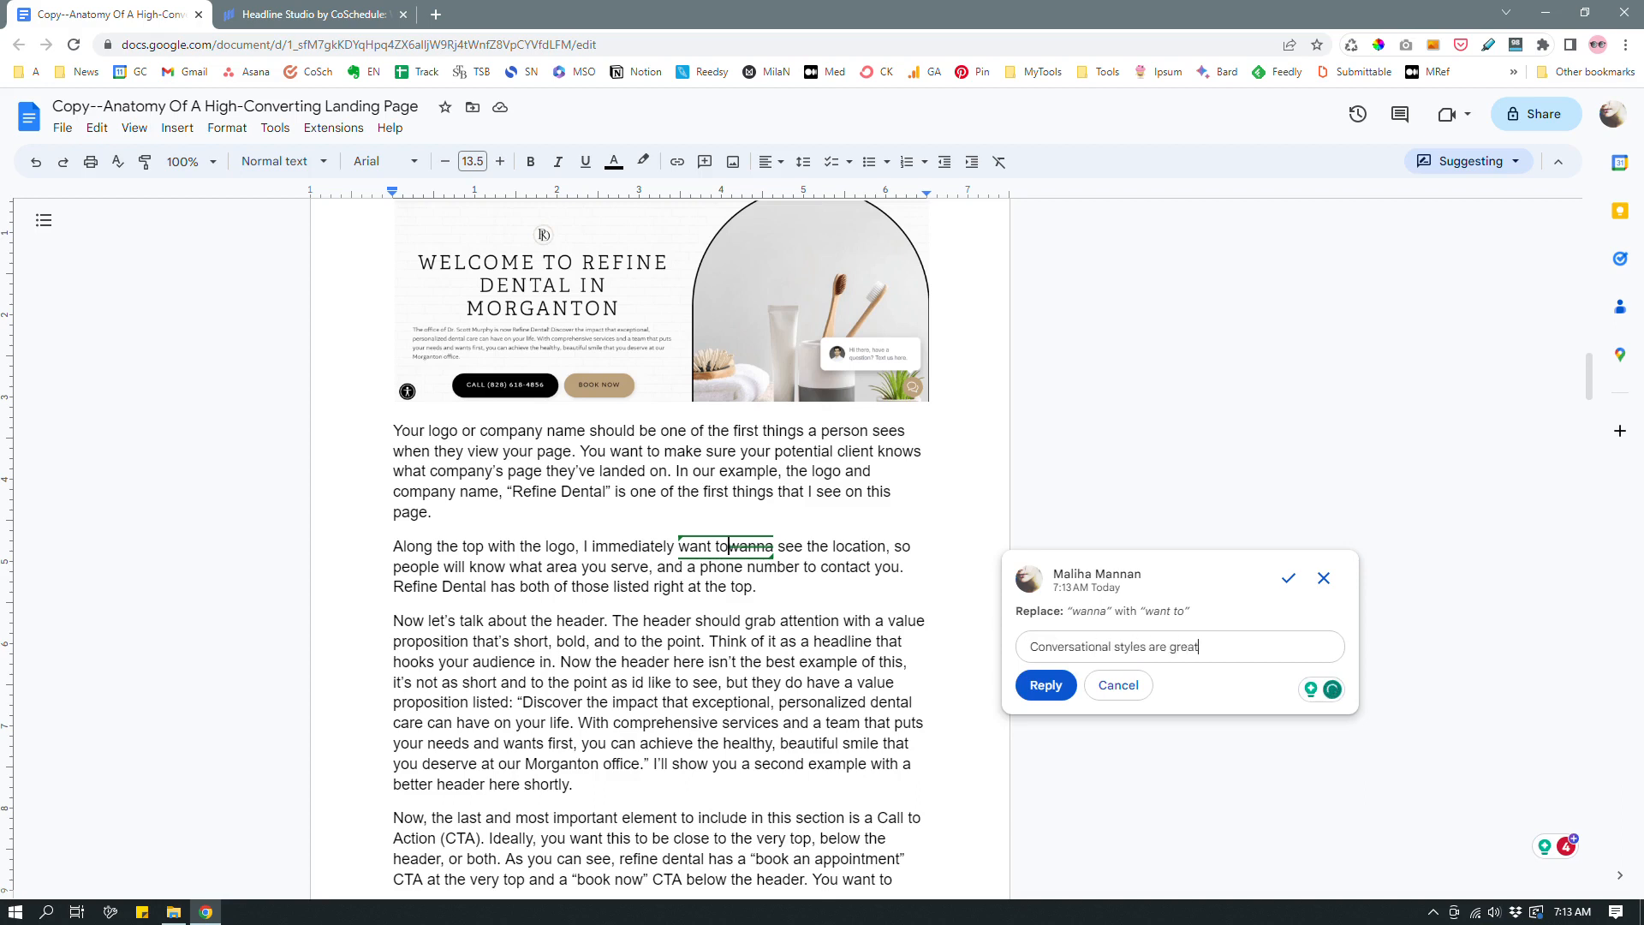
text(; but I personally think they should be )
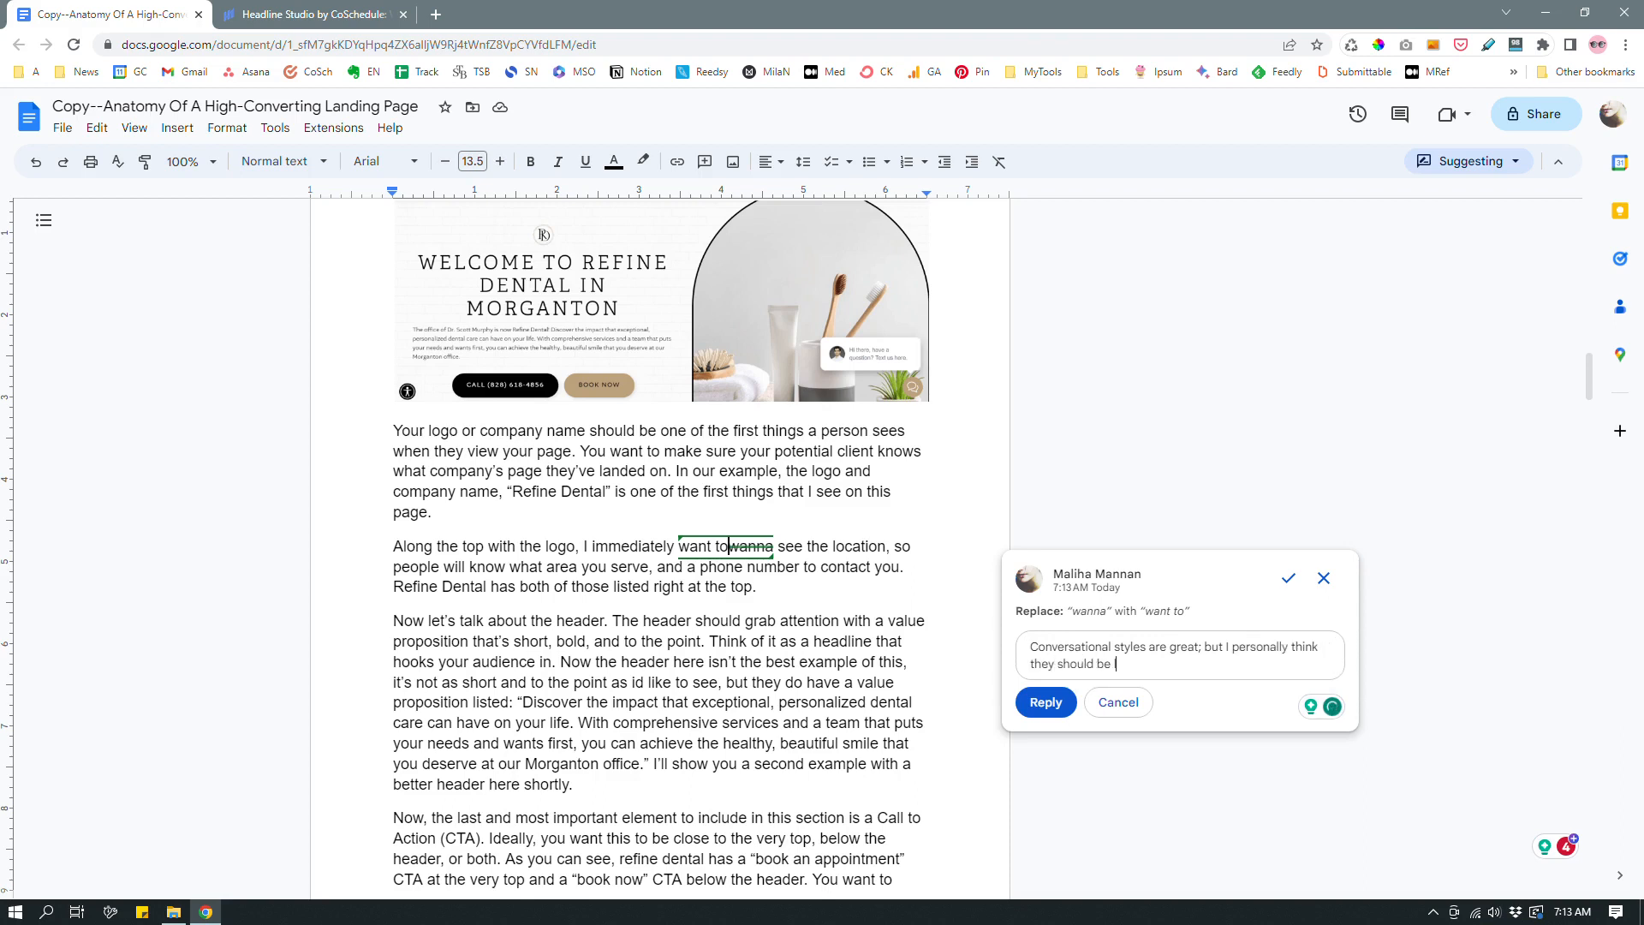
text(limited to only a few usa)
key(BackSpace)
text(es and)
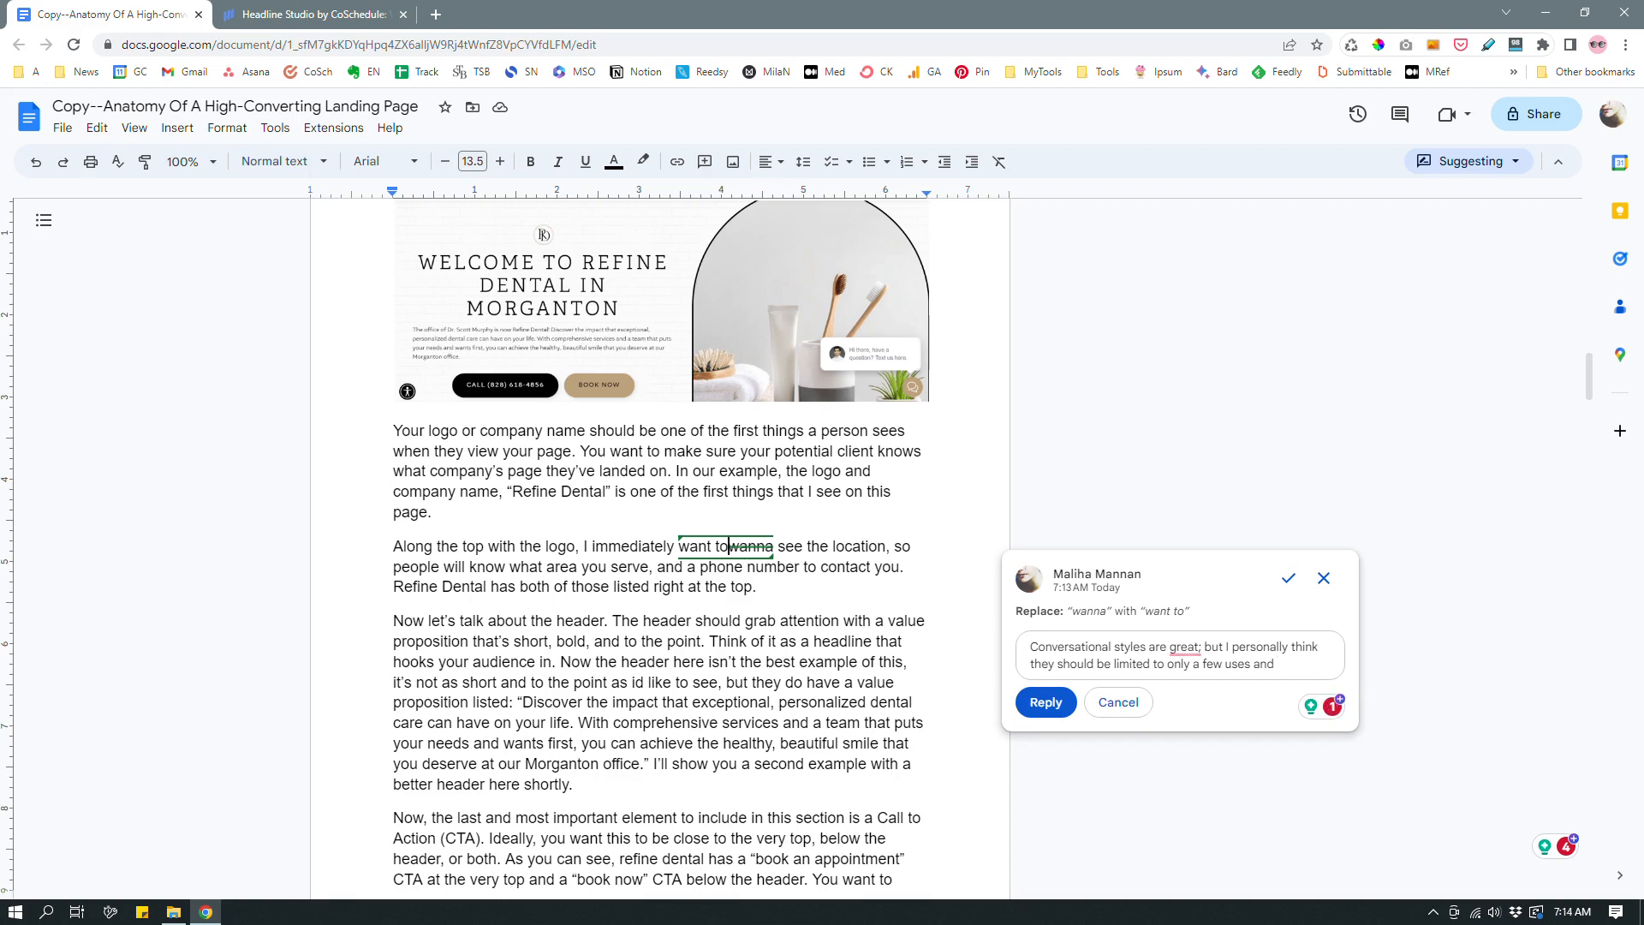
text(write "want to" o)
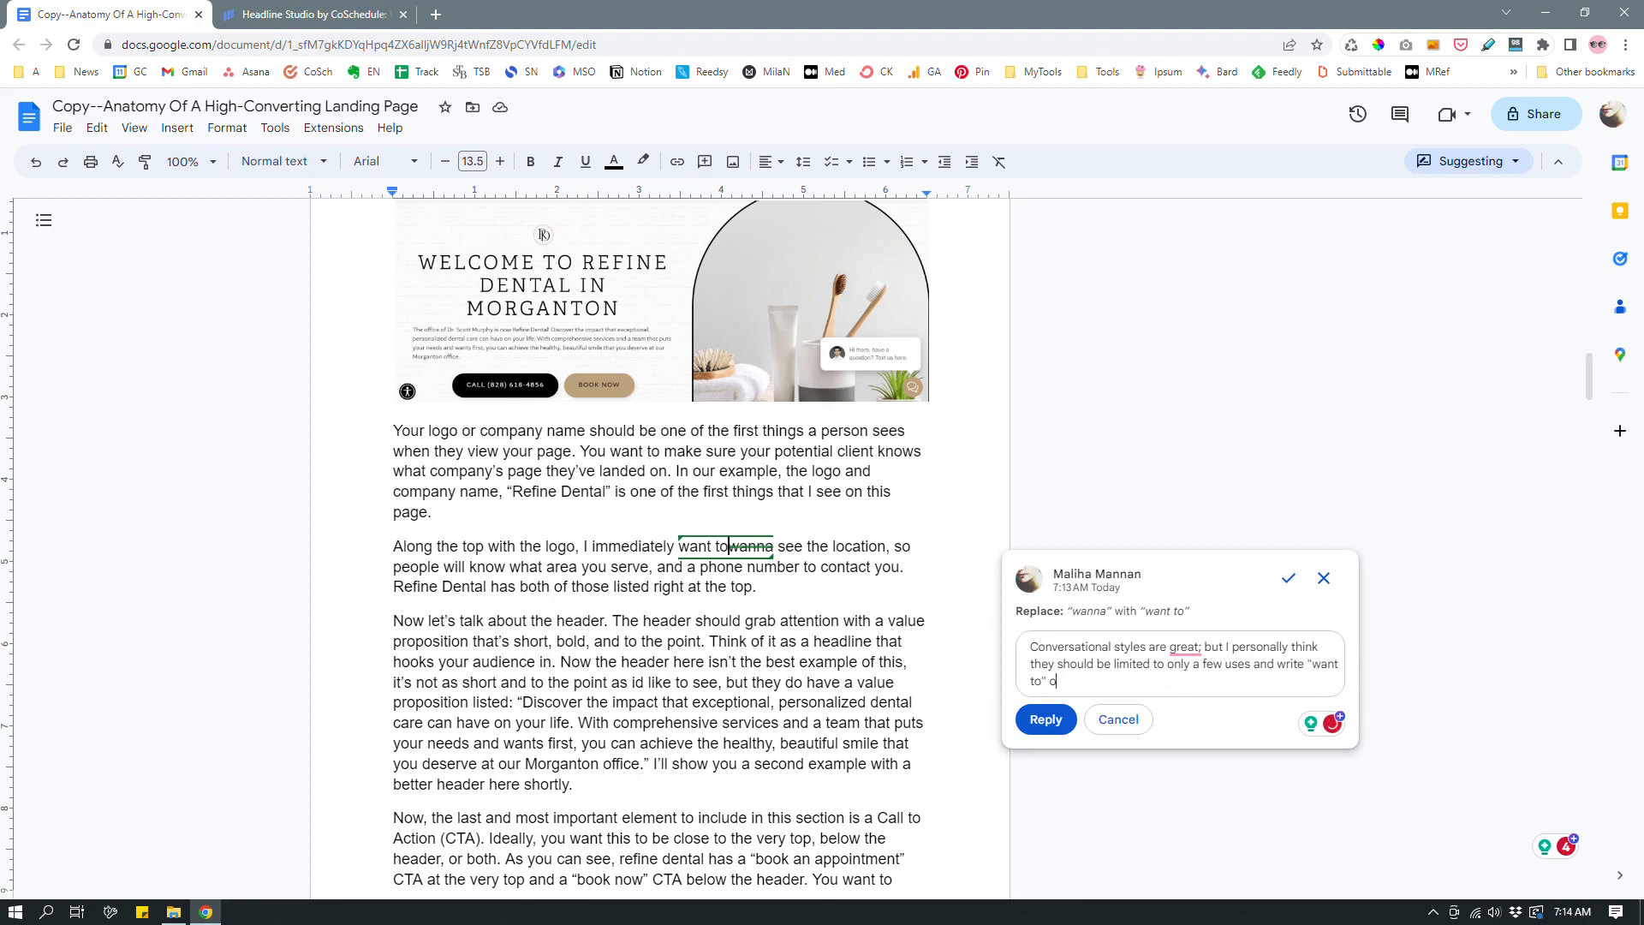
text(r "going to" in some cases.)
click(1045, 720)
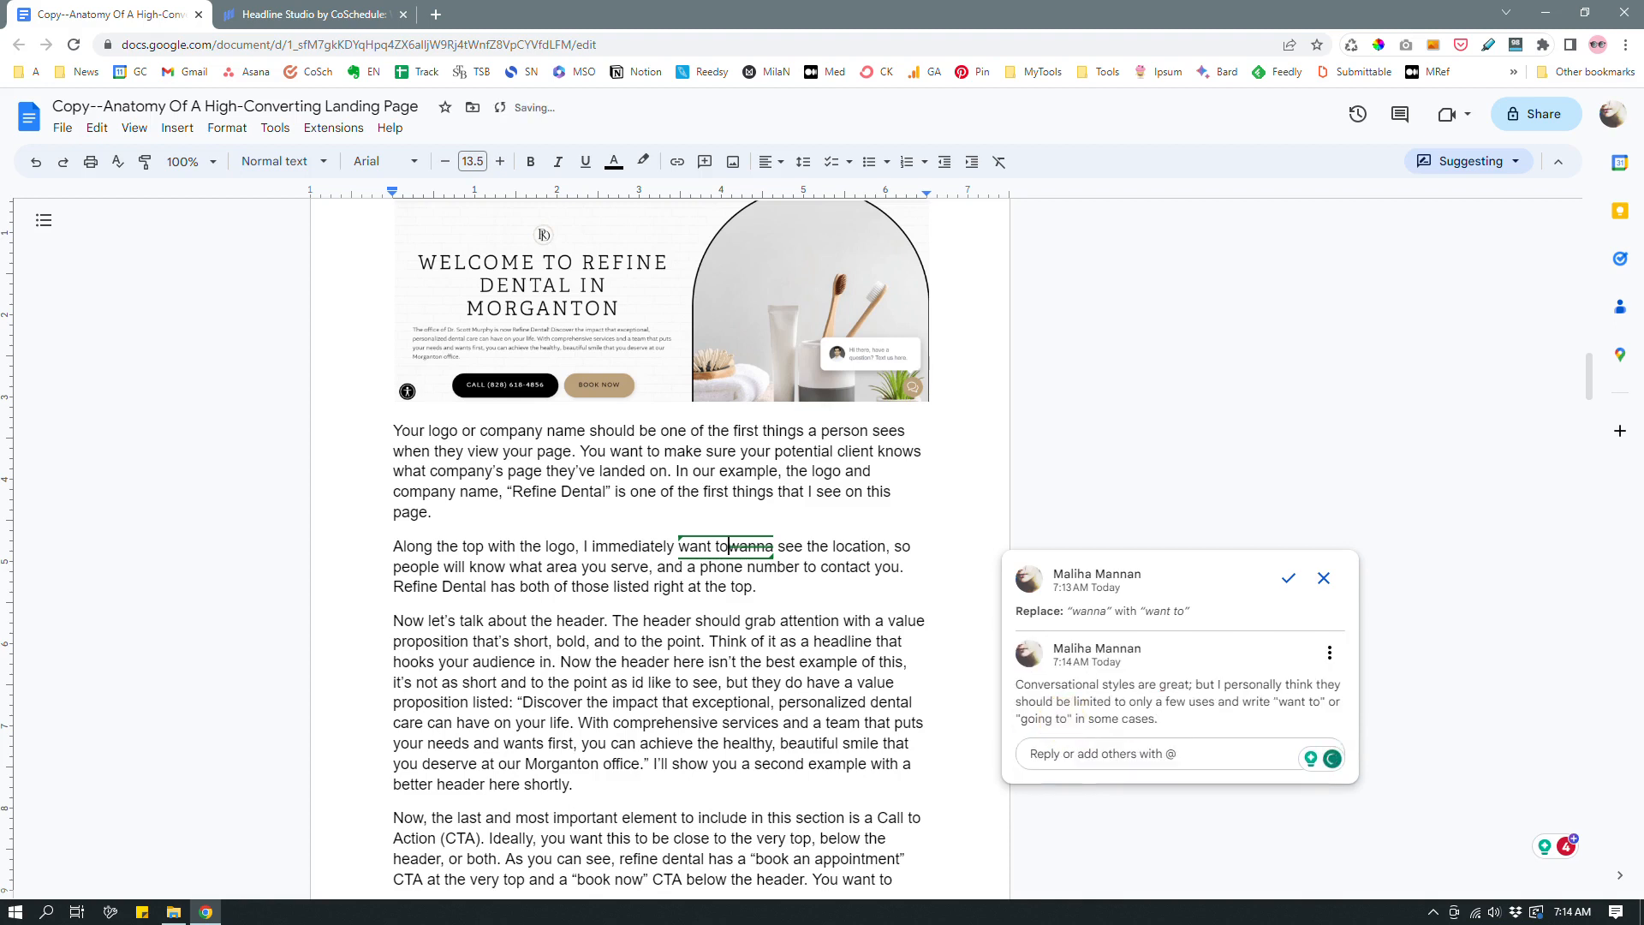
click(859, 581)
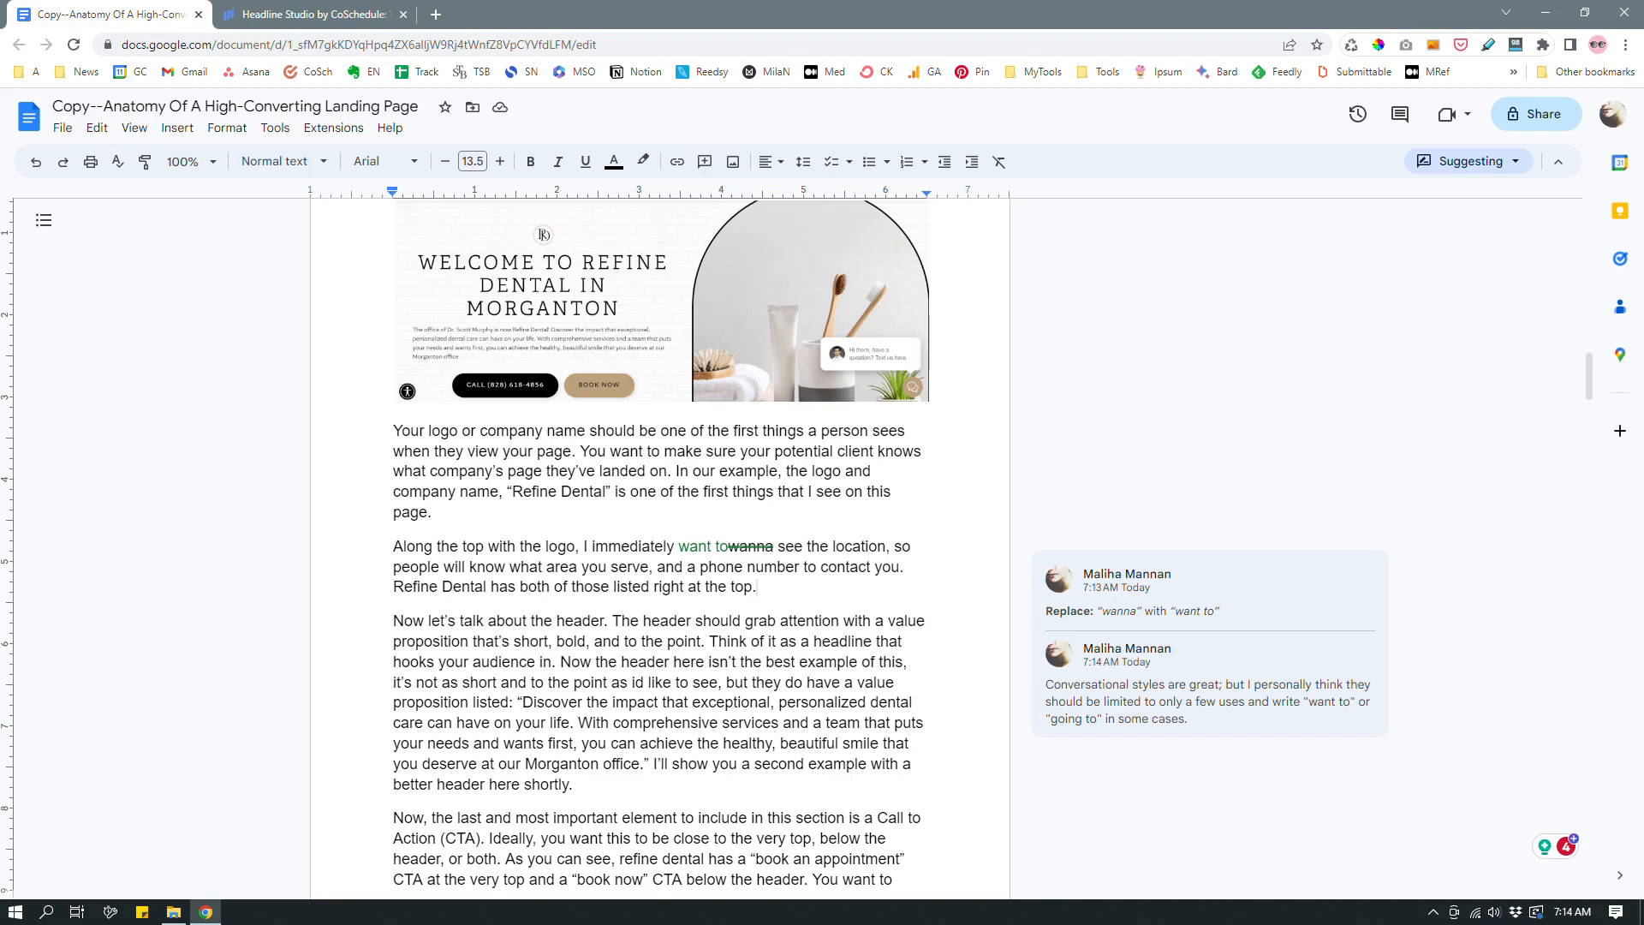
Split the header paragraph after "Now let's talk about the header." so the following text starts a new paragraph
scroll(659, 548, down, 2)
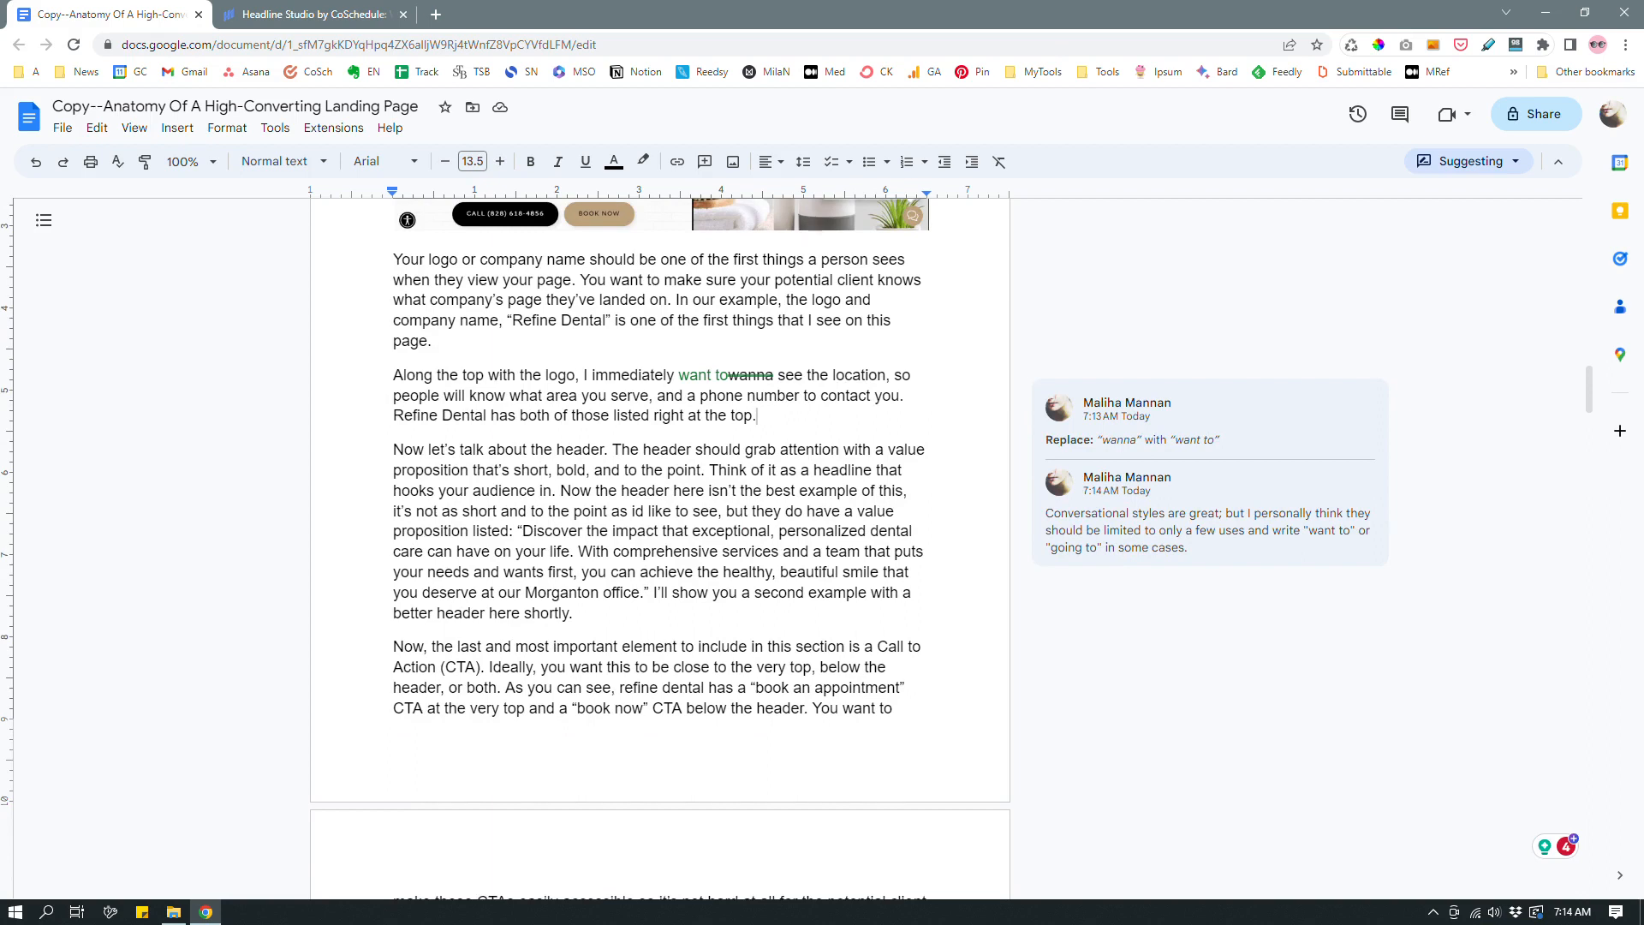
click(609, 449)
key(Return)
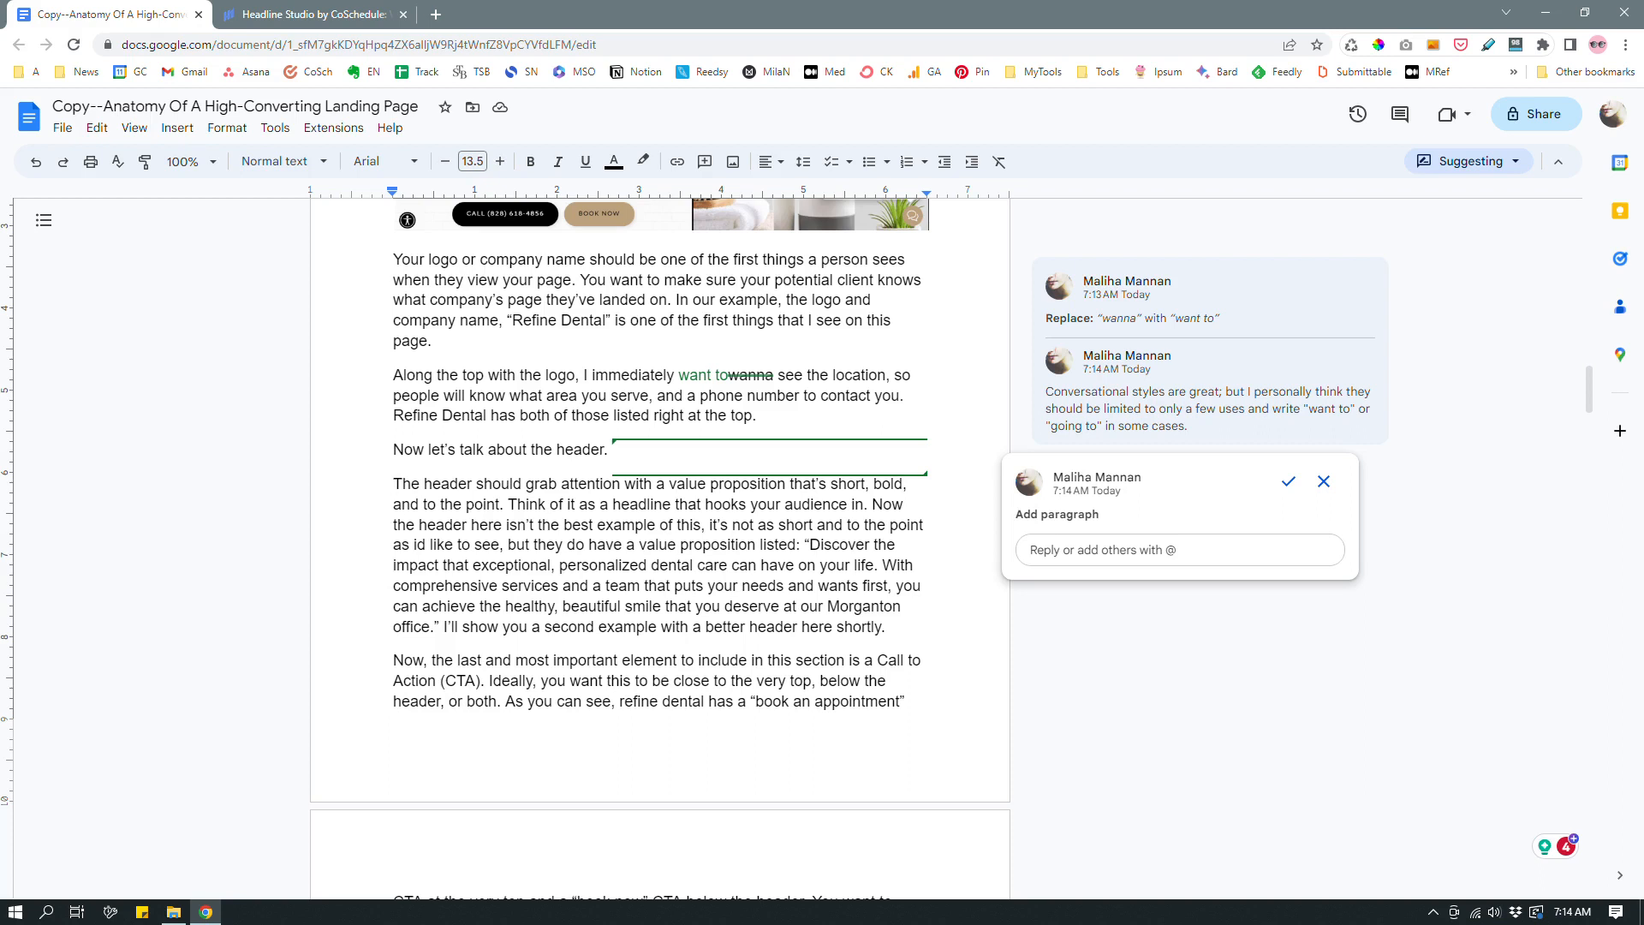
Replace "Now t" with "T" at the start of the sentence "Now the header here isn't the best example of this"
click(872, 504)
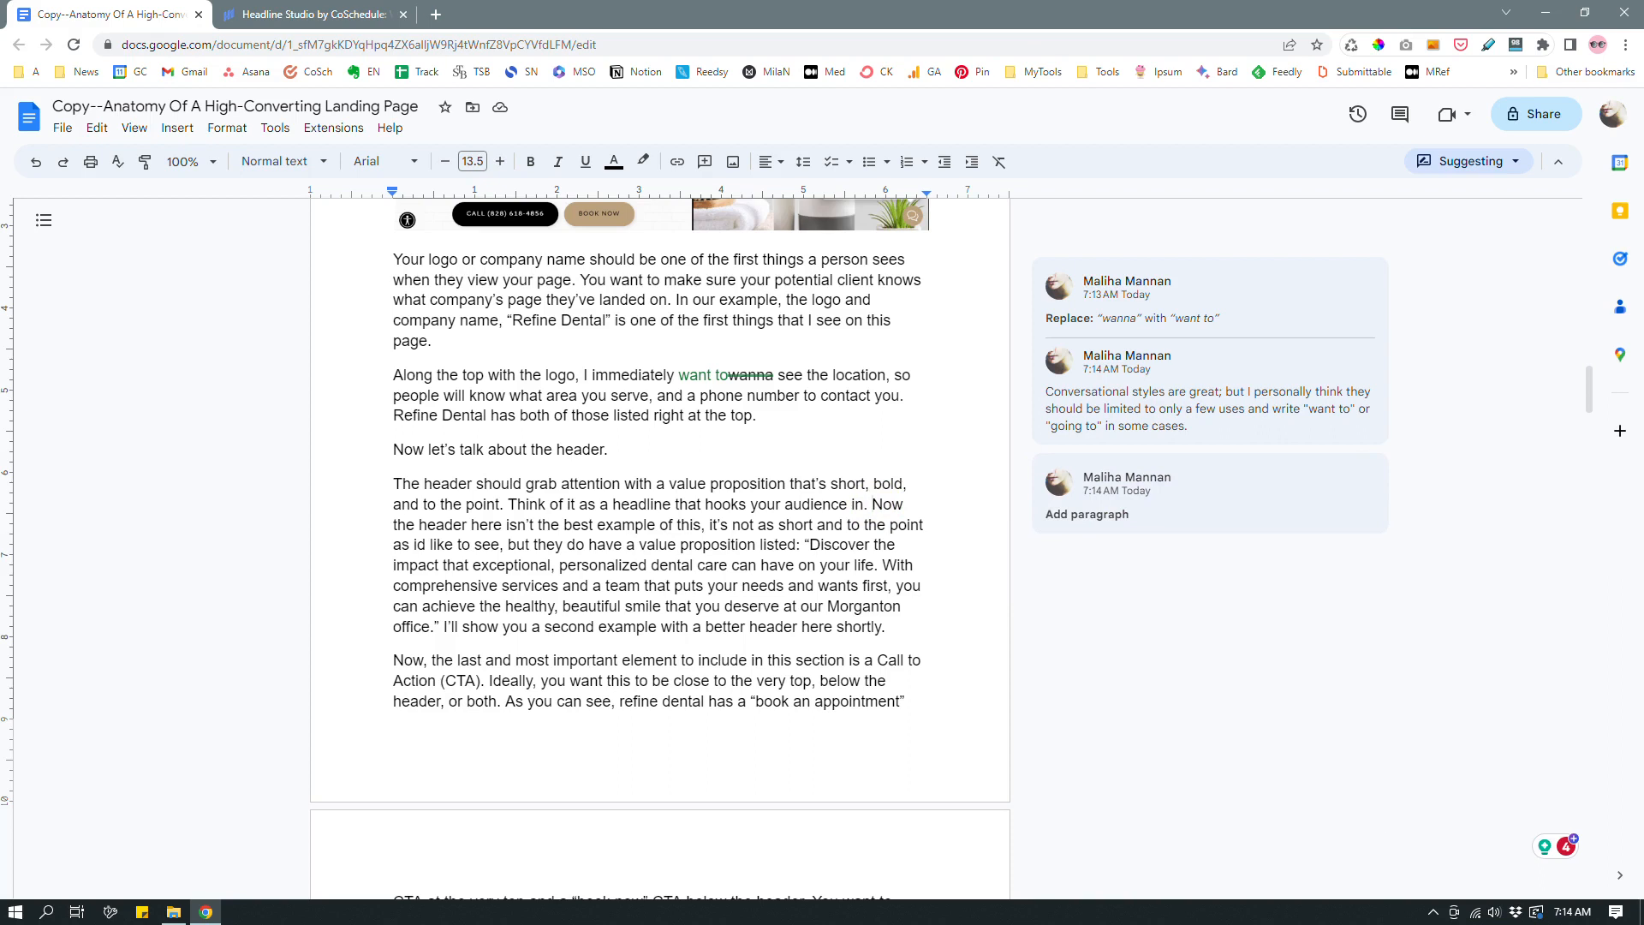
drag(871, 504, 396, 524)
text(T)
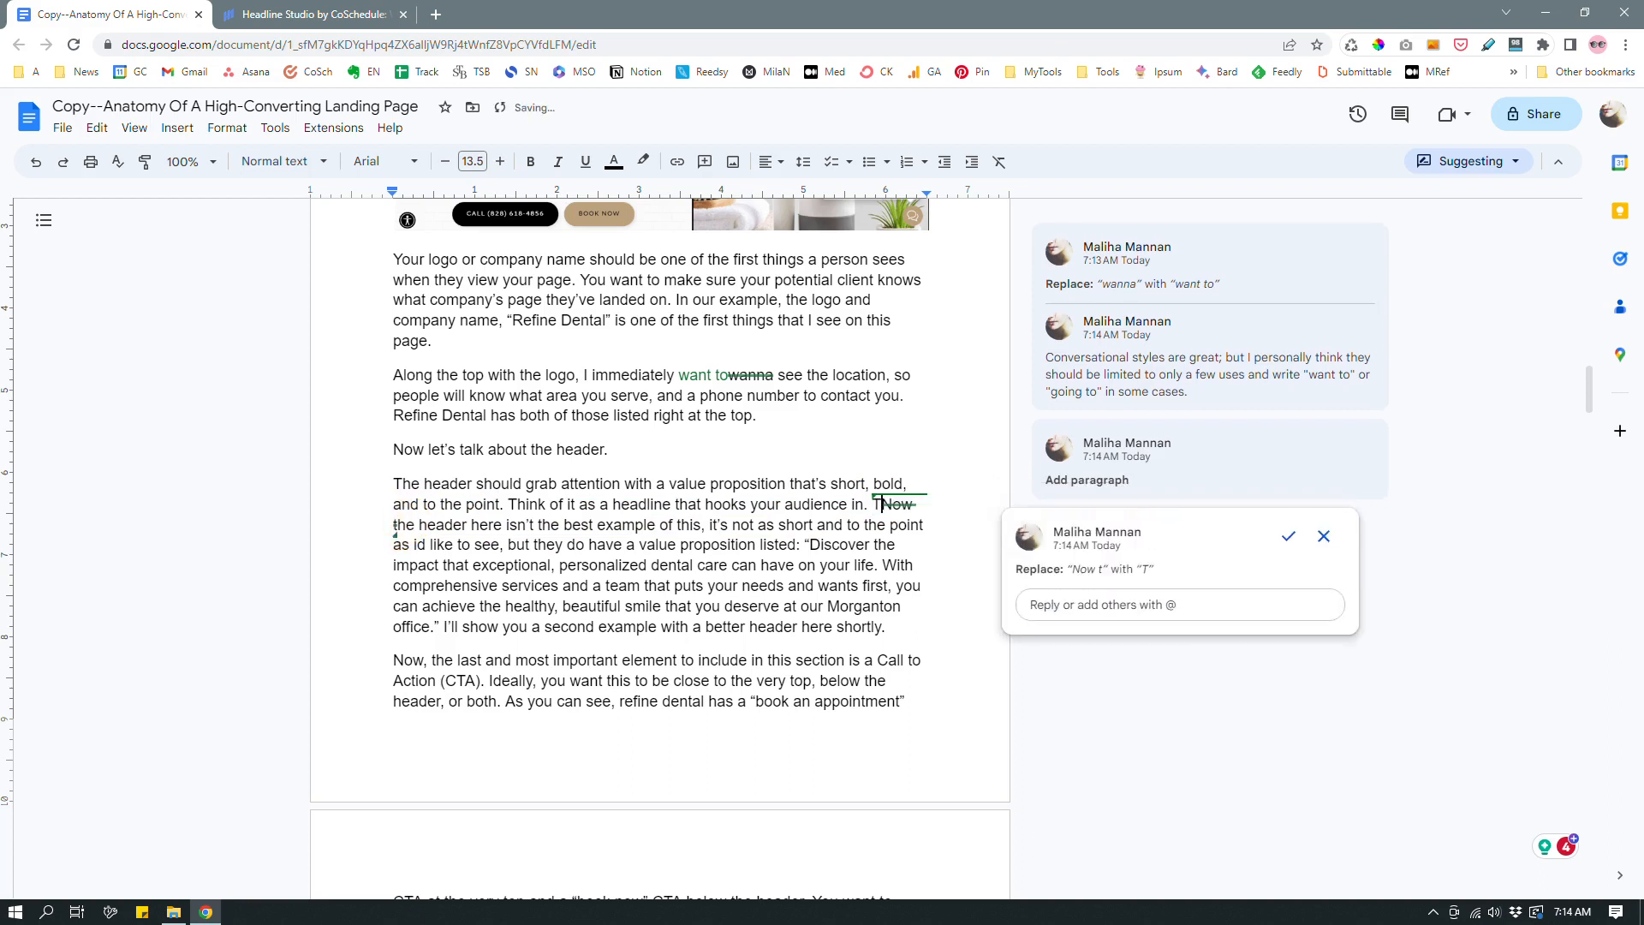
key(ctrl+z)
key(BackSpace)
text(T)
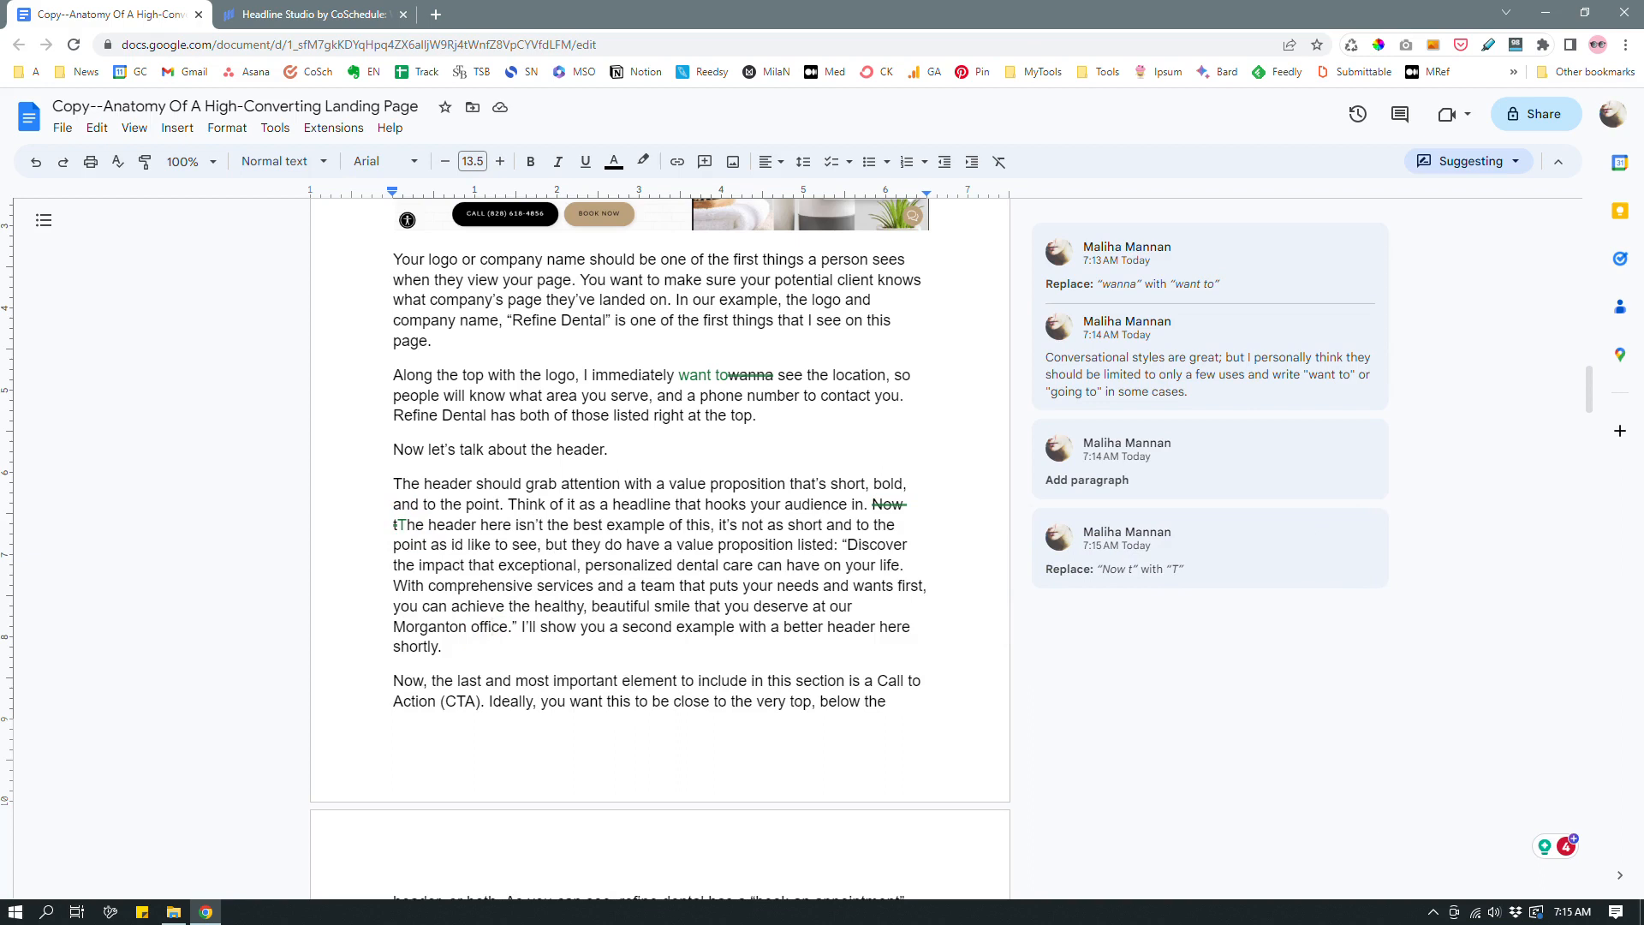
Correct "id" to "I'd" in the phrase "to the point as id like to see"
click(455, 544)
key(BackSpace)
text(I')
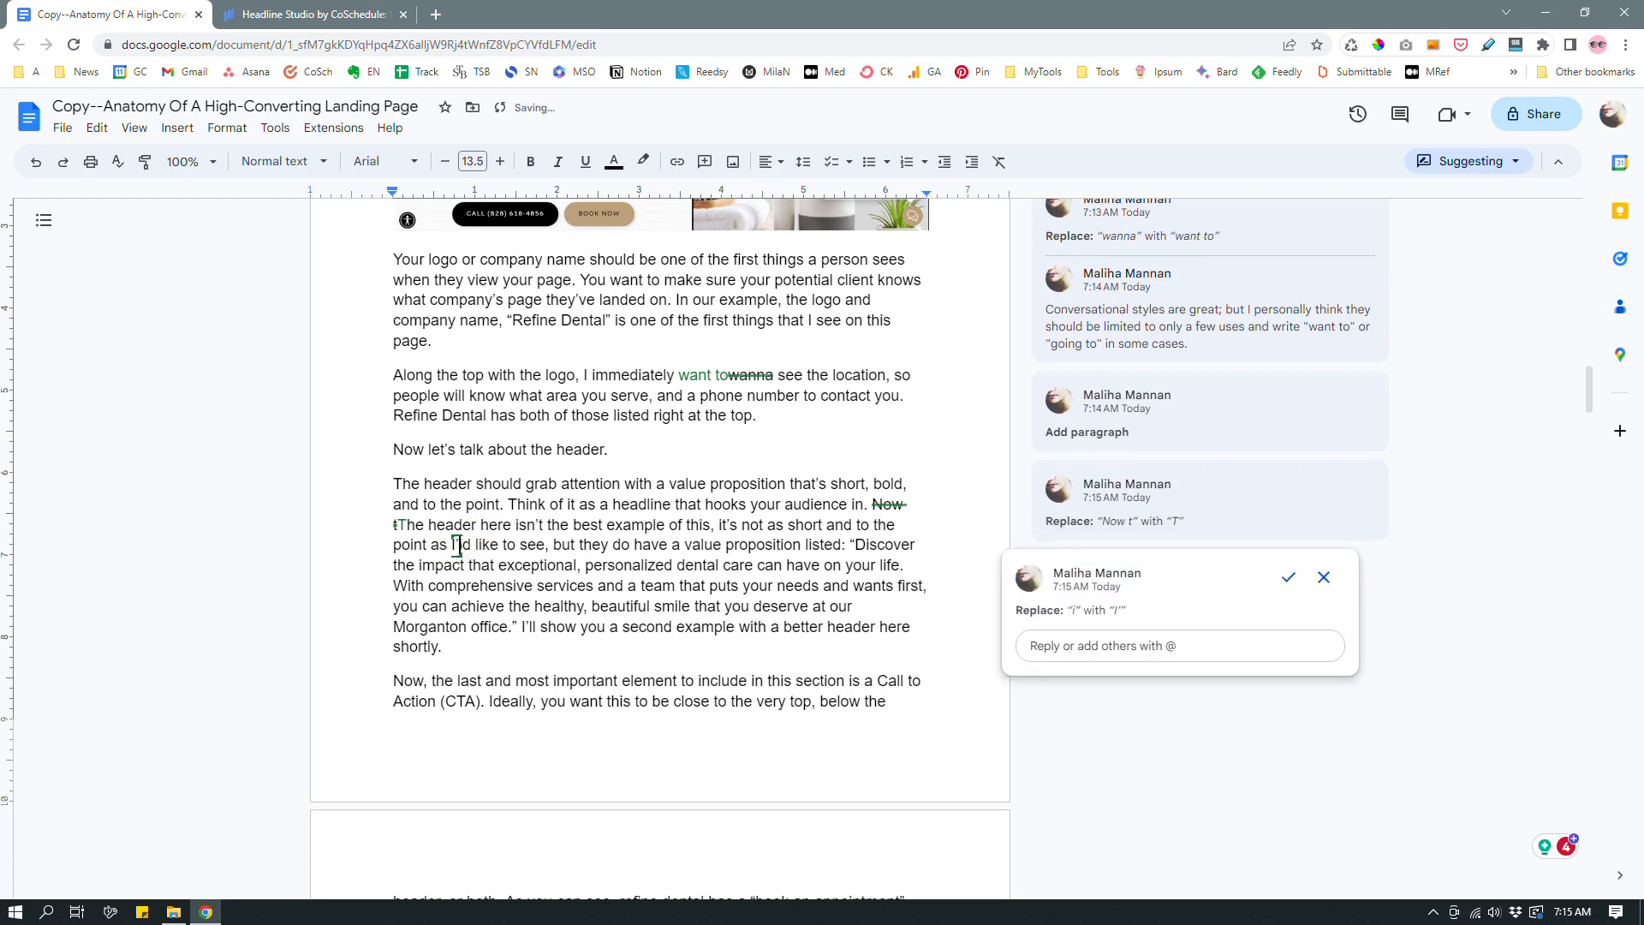
click(559, 658)
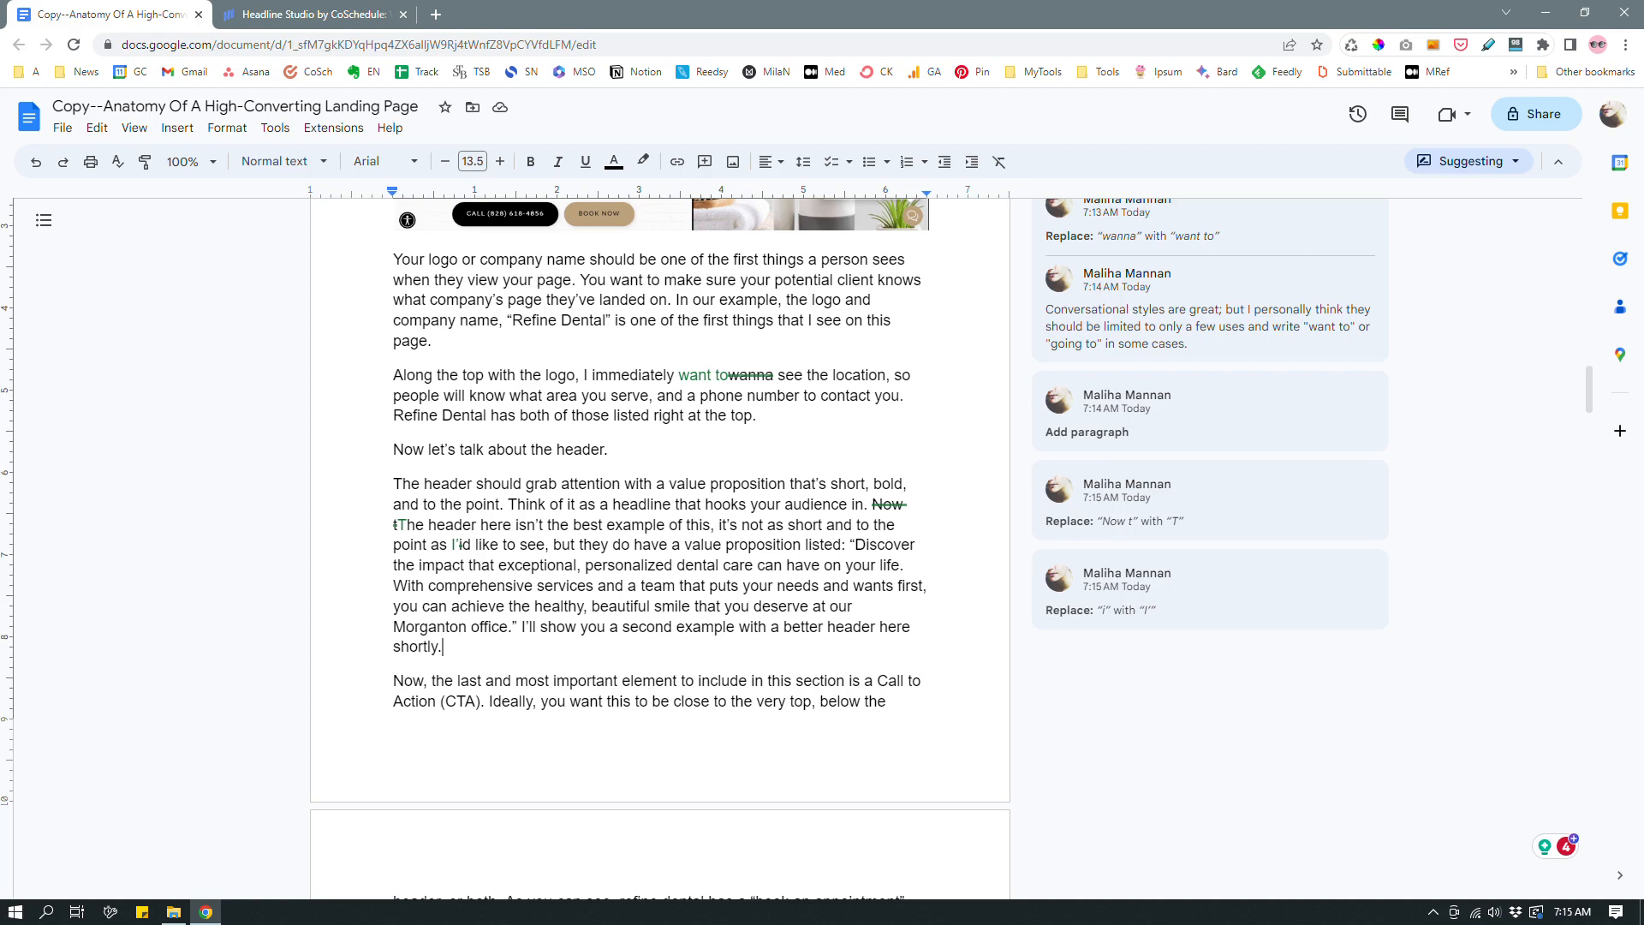
Insert a paragraph break before "I'll show you a second example with a better header here shortly."
click(523, 625)
key(Return)
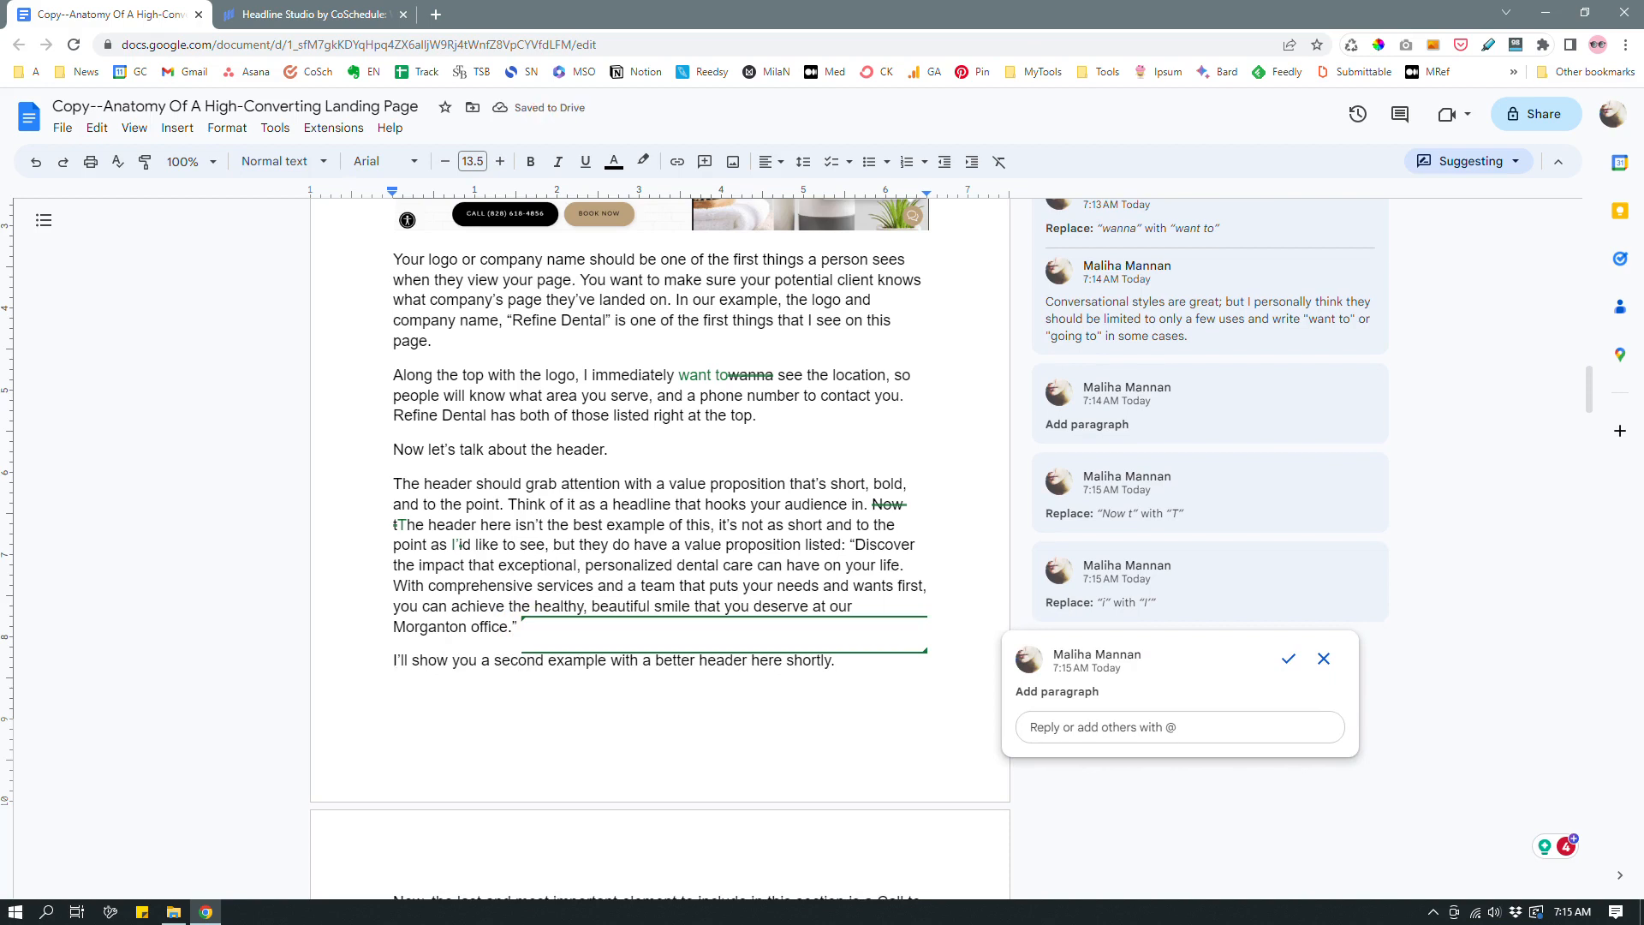
drag(520, 626, 393, 481)
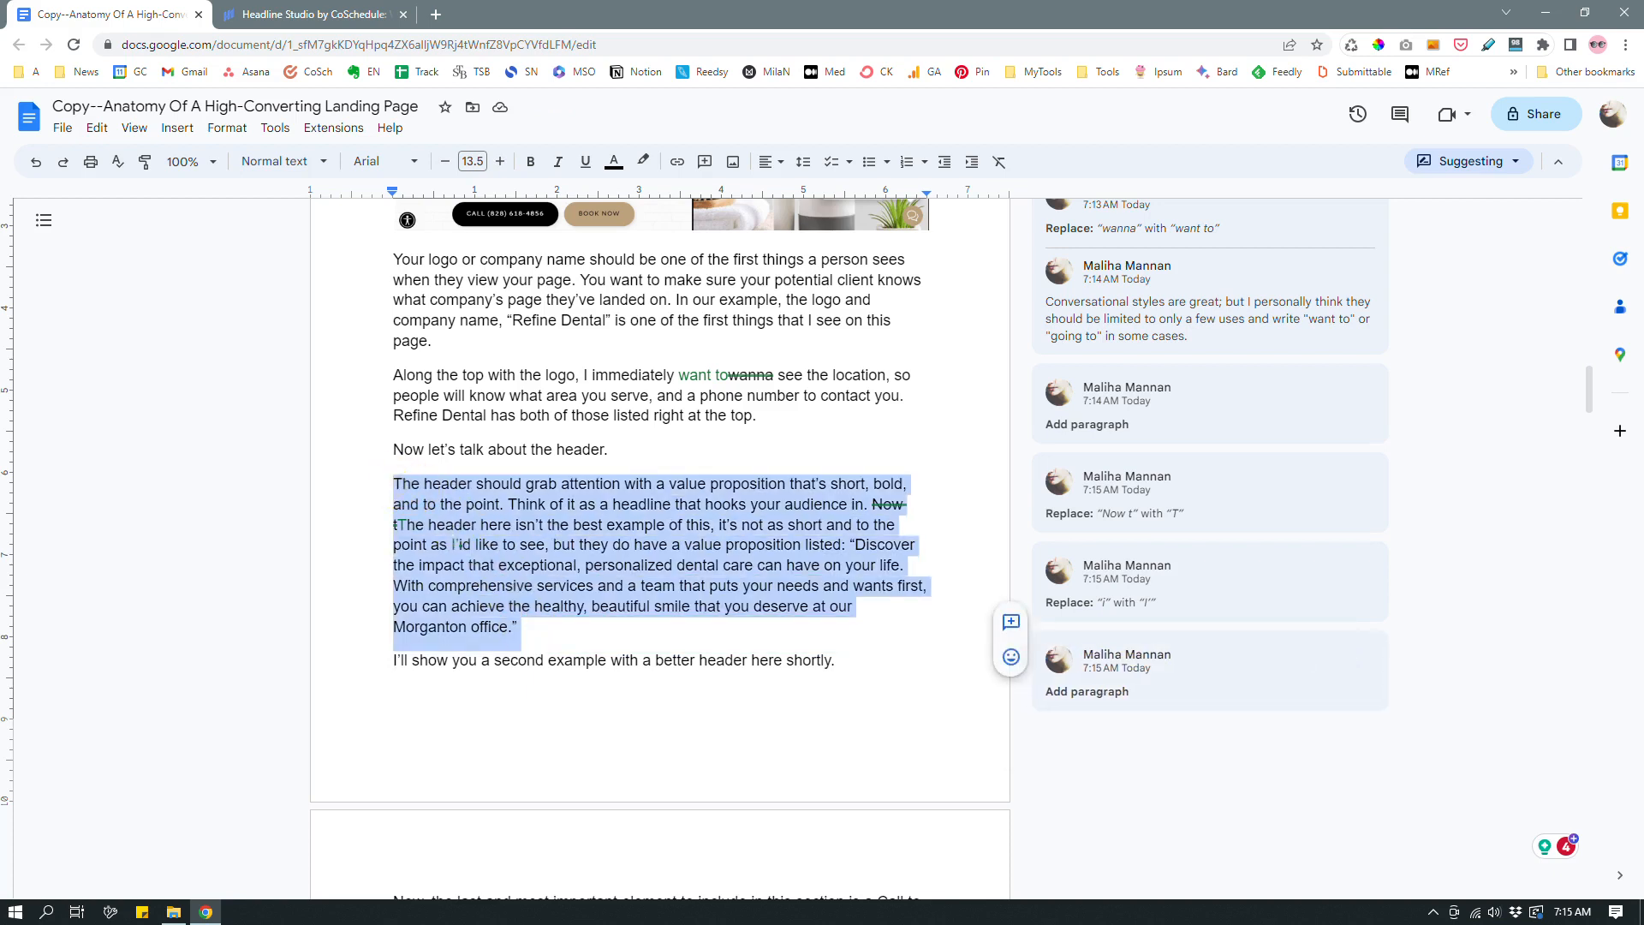
click(557, 629)
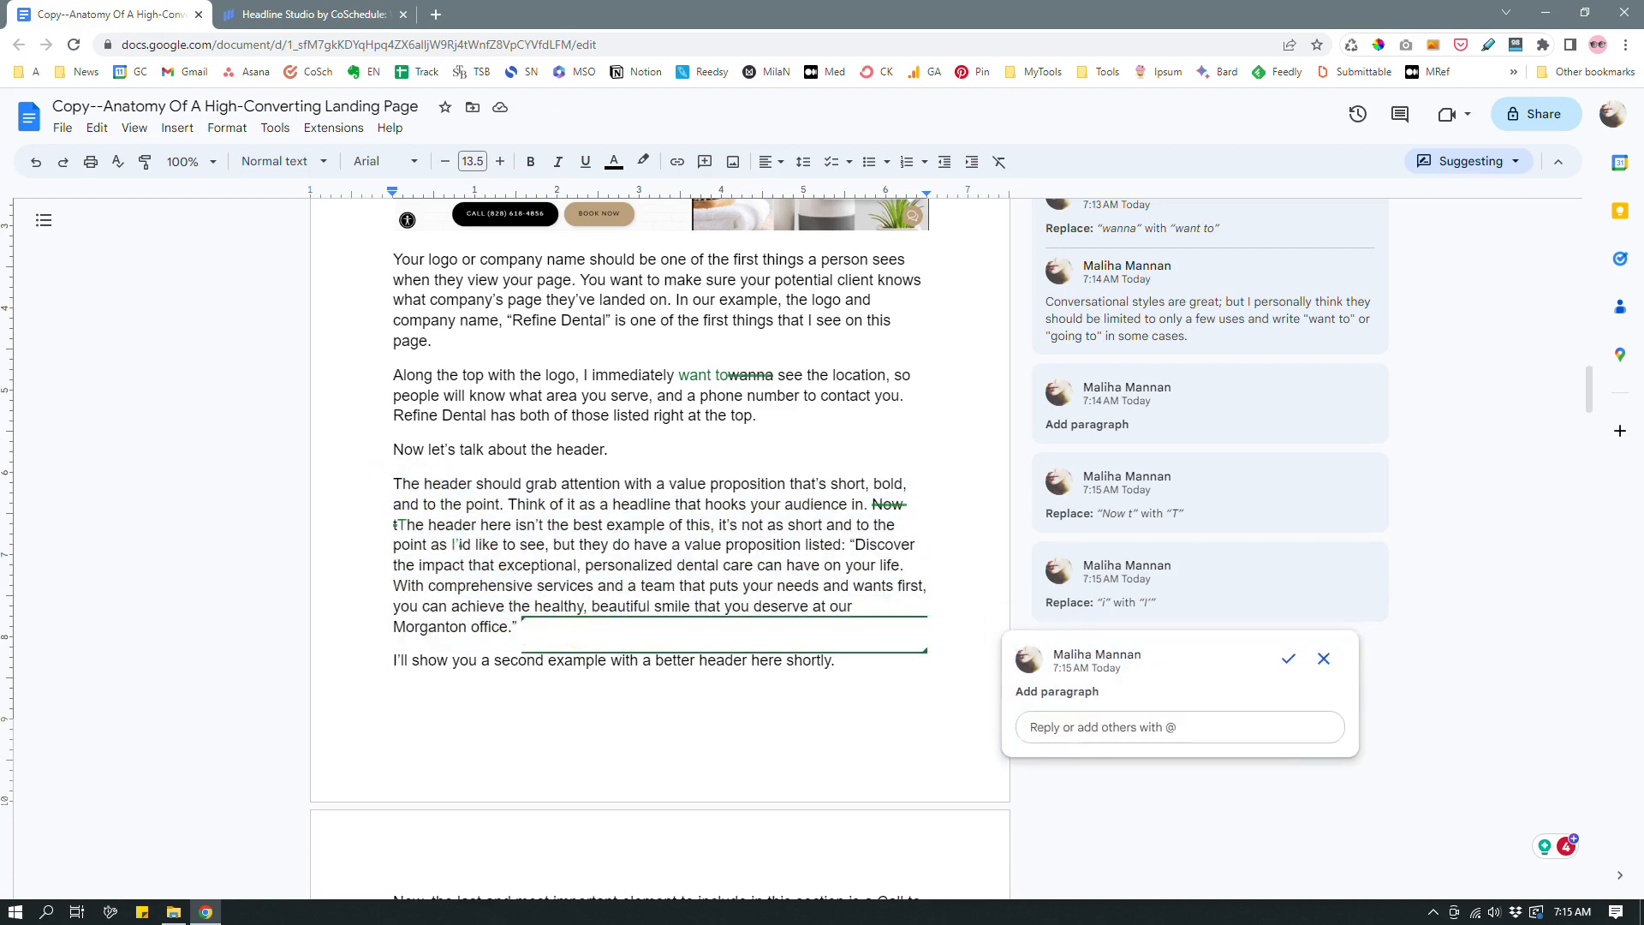
Insert a paragraph break after "Think of it as a headline that hooks your audience in."
click(710, 484)
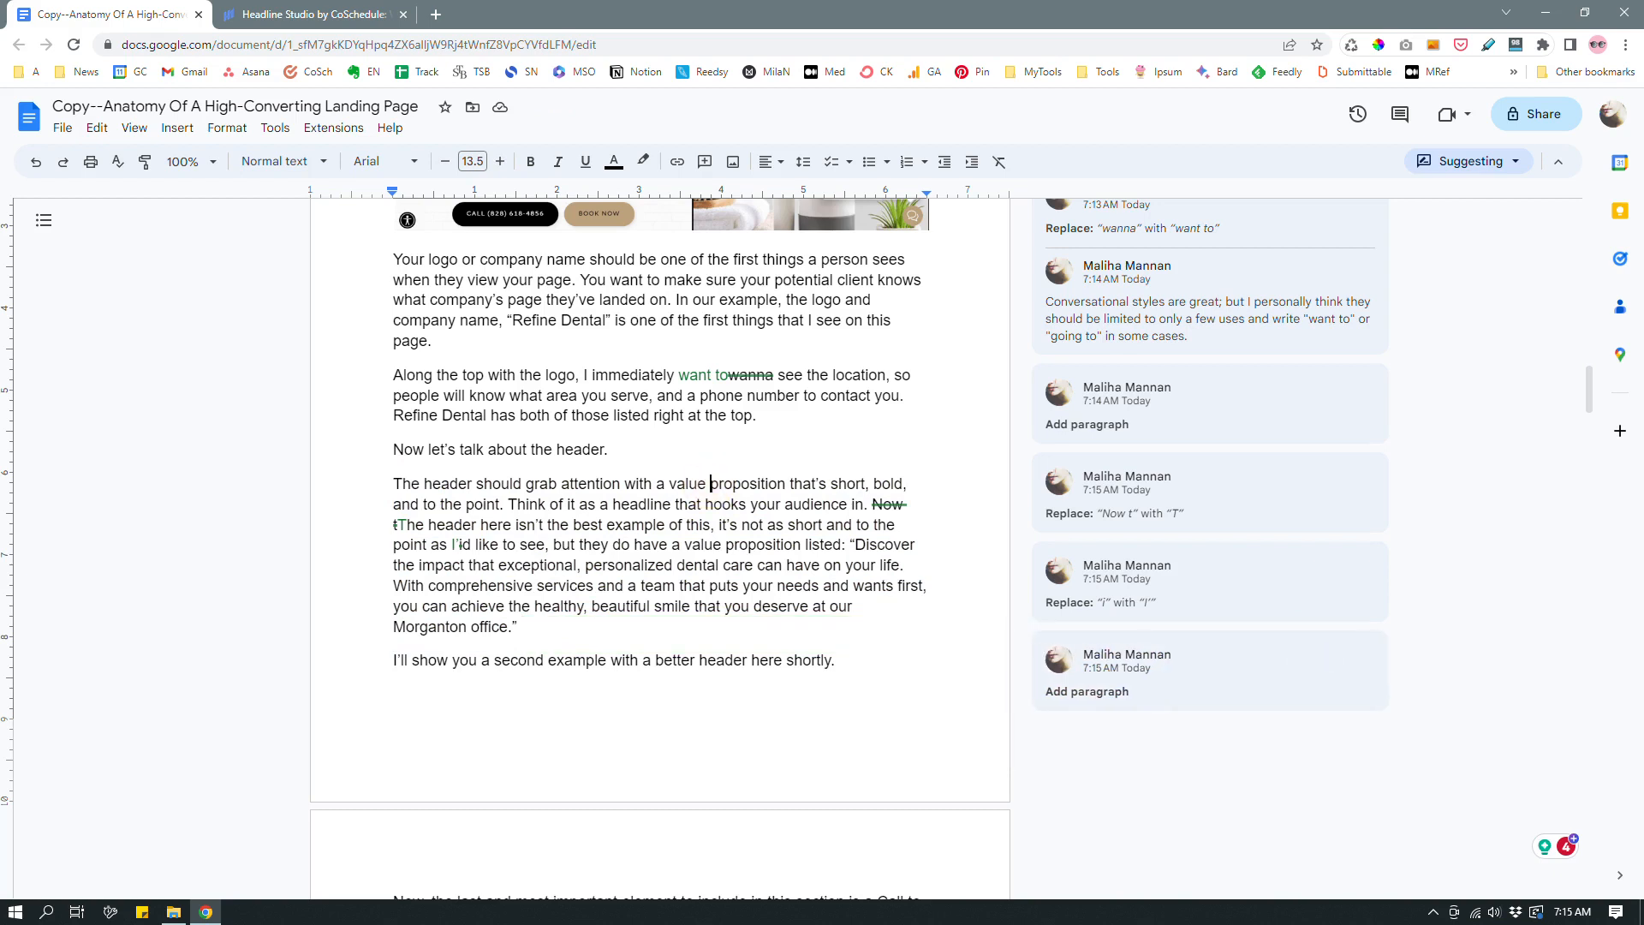
click(507, 502)
key(Return)
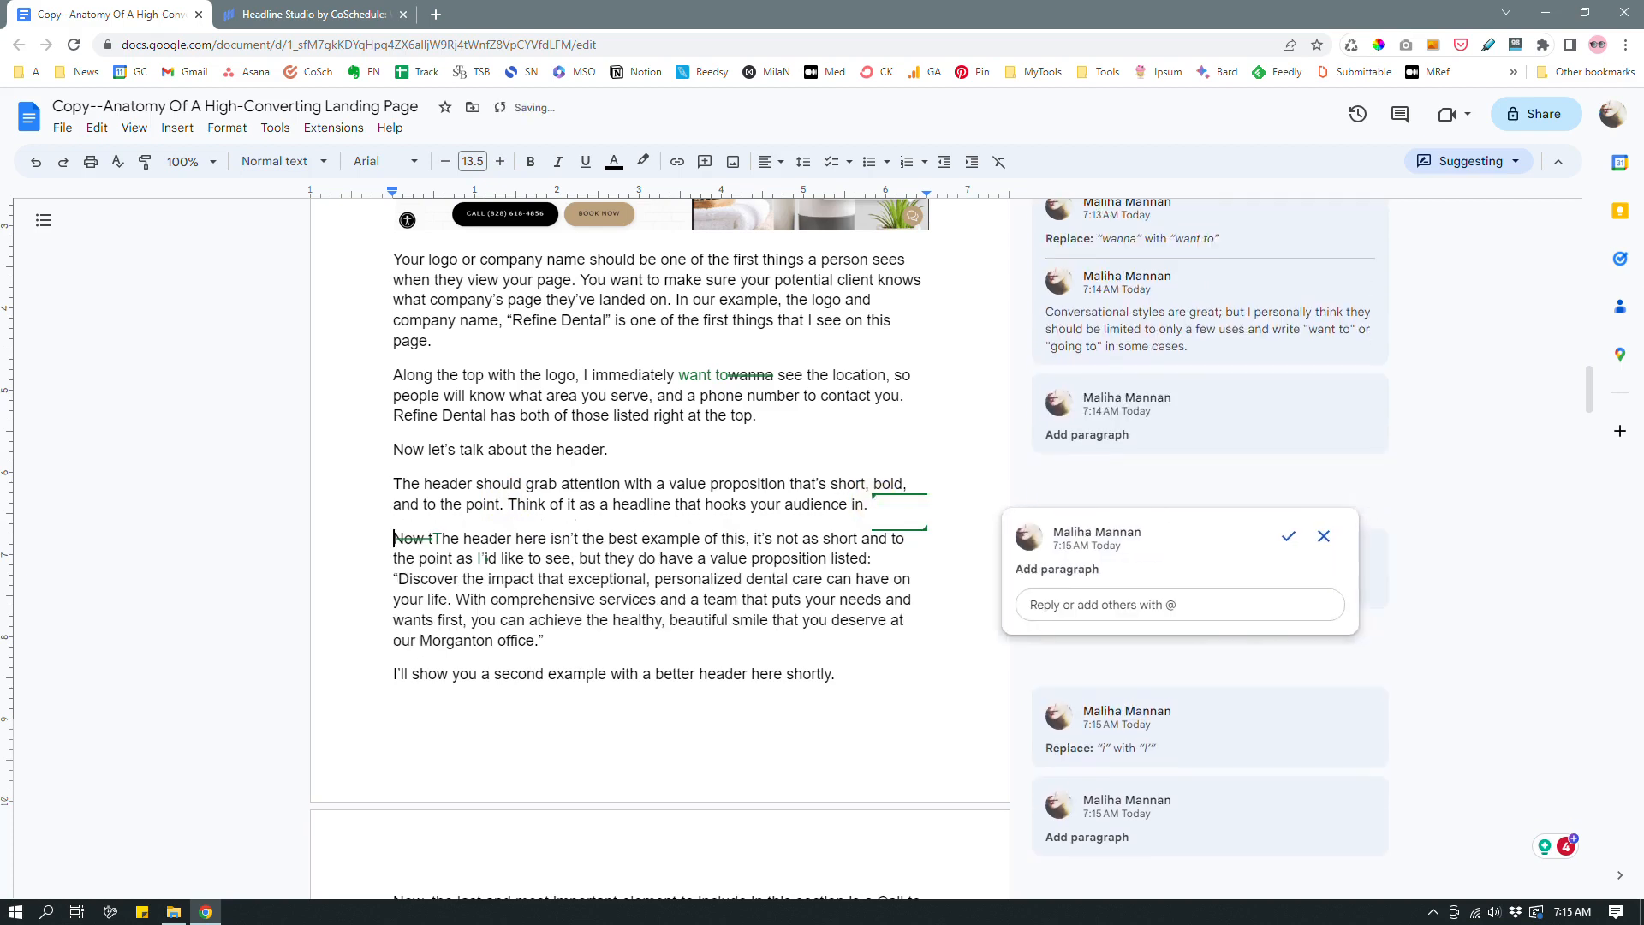
click(675, 641)
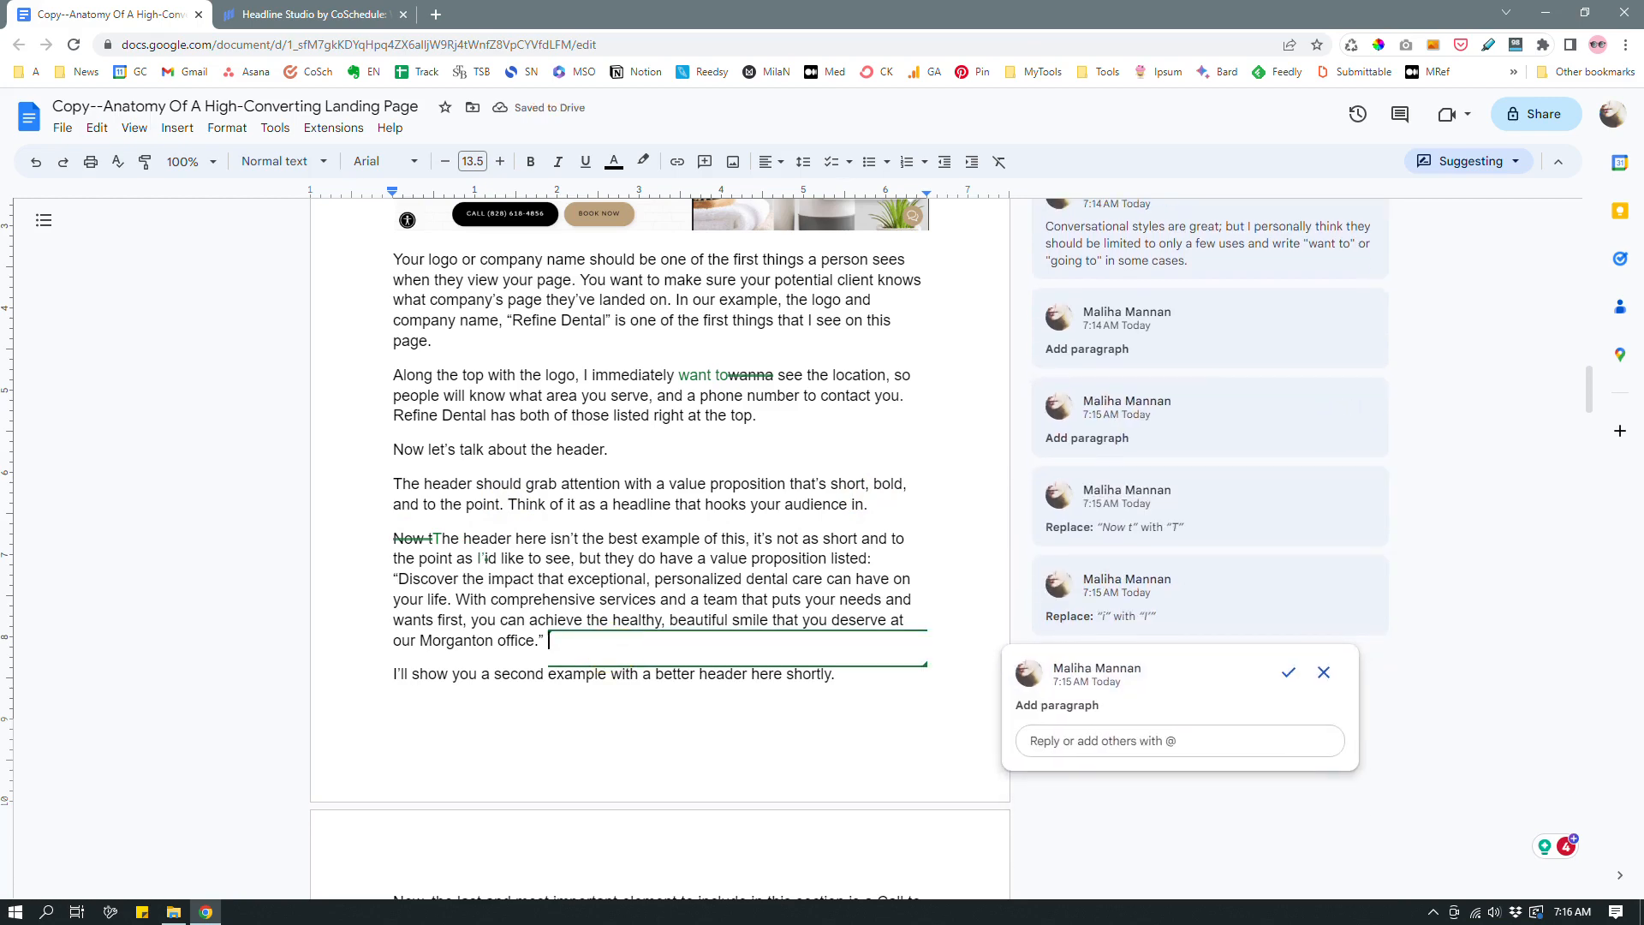
scroll(660, 548, down, 4)
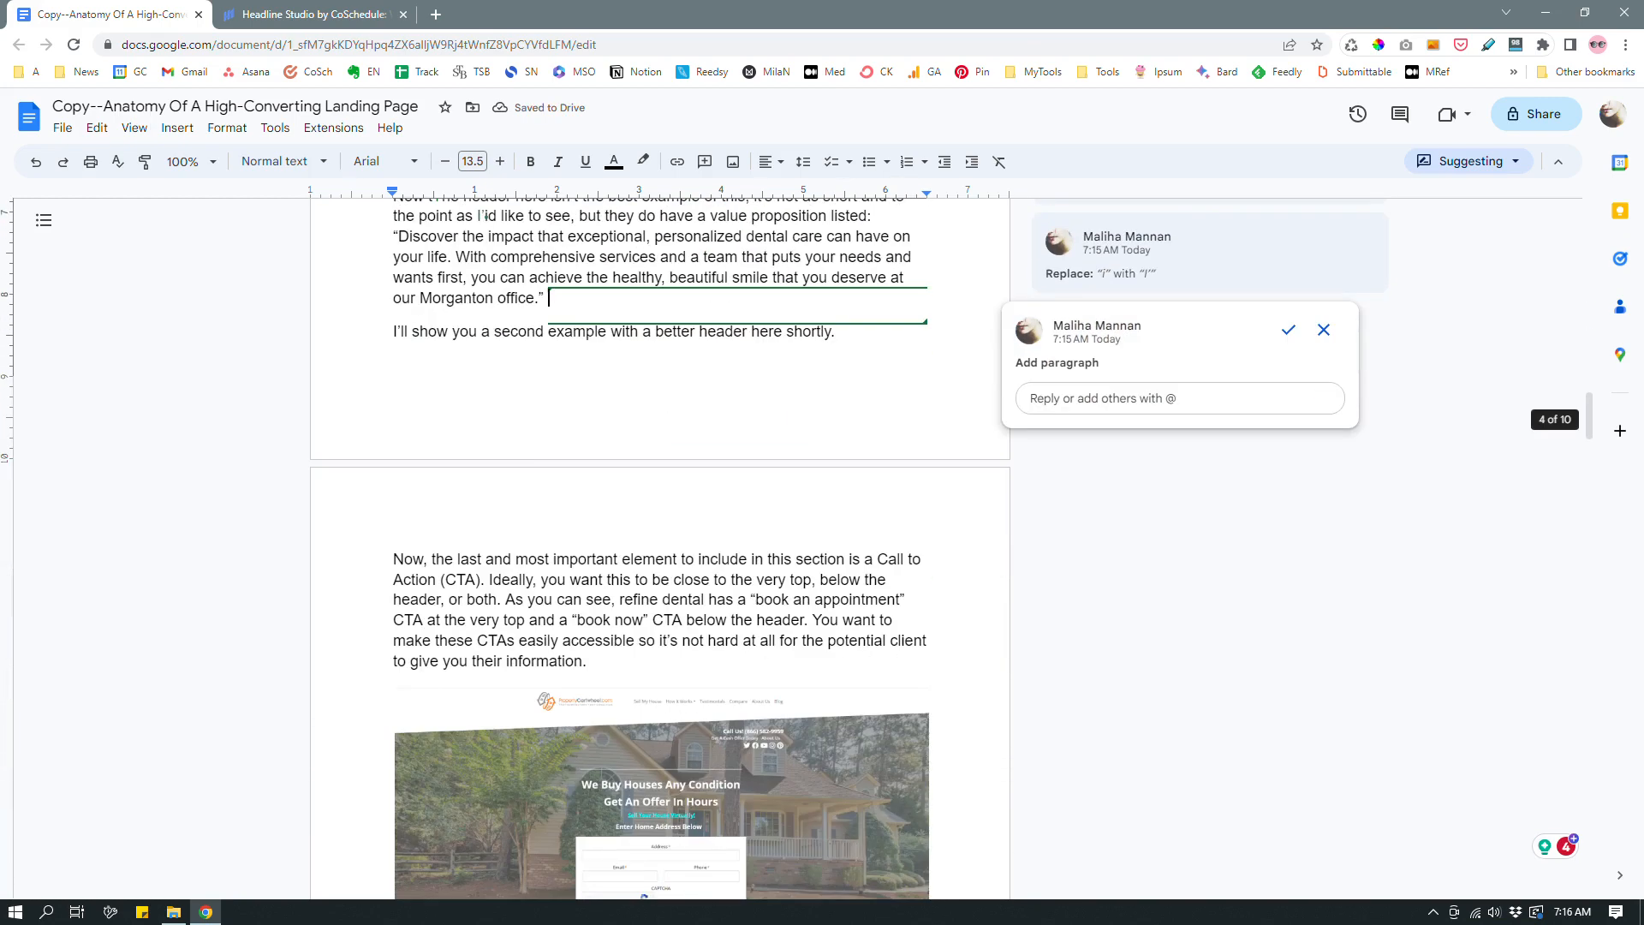
scroll(660, 548, up, 3)
scroll(659, 548, down, 4)
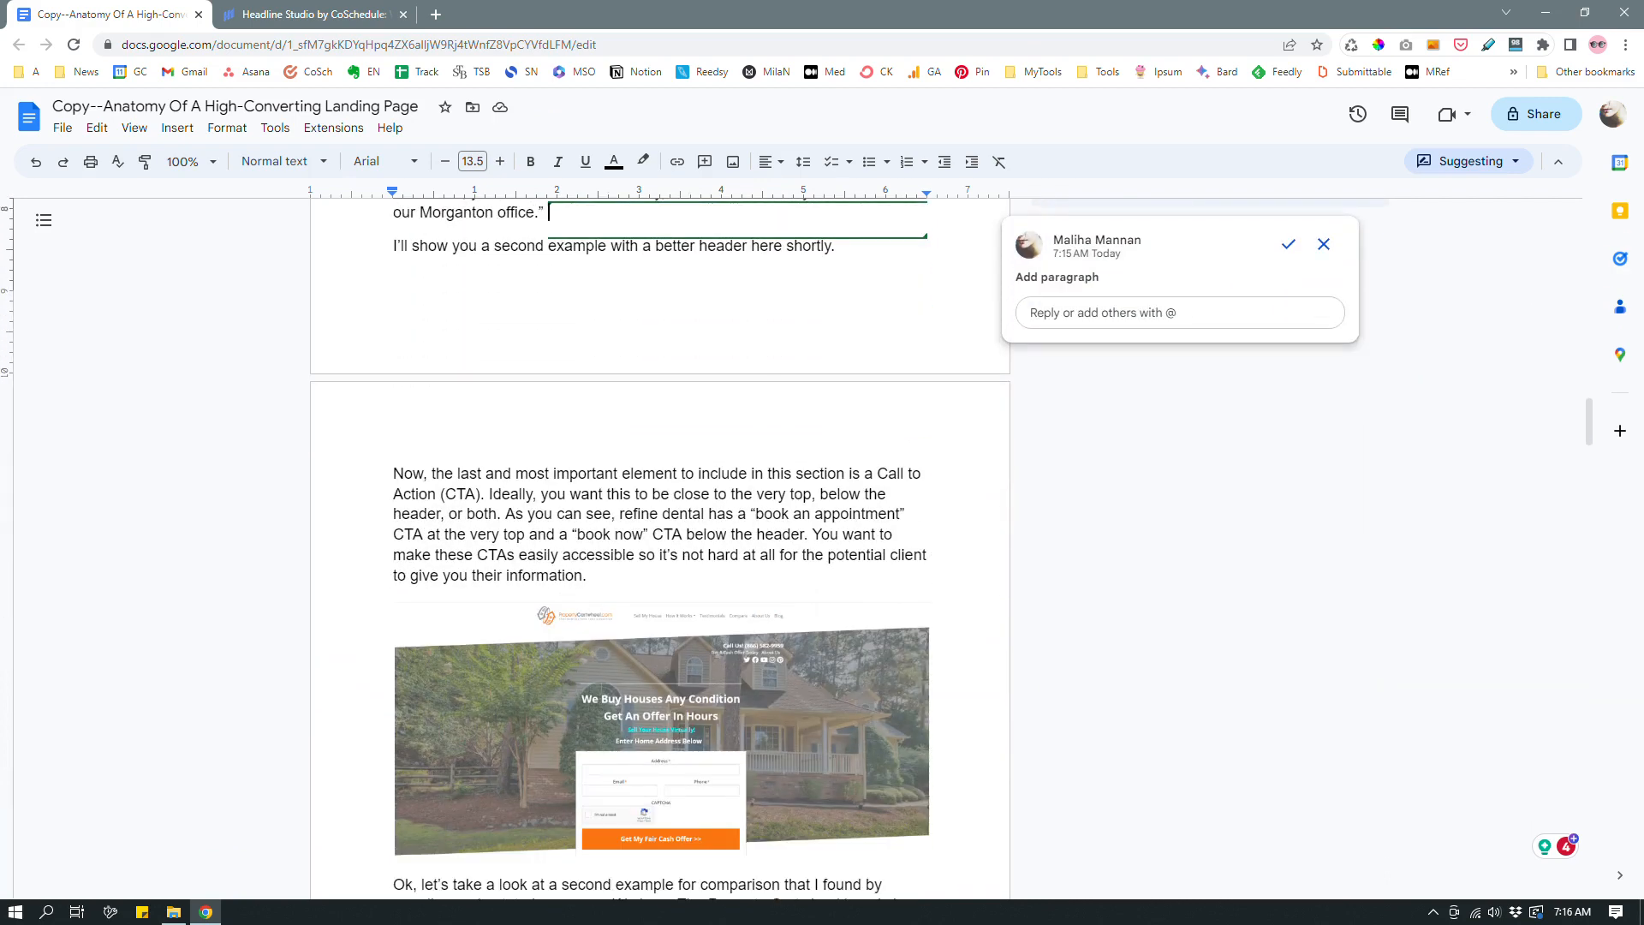
click(426, 474)
double_click(407, 473)
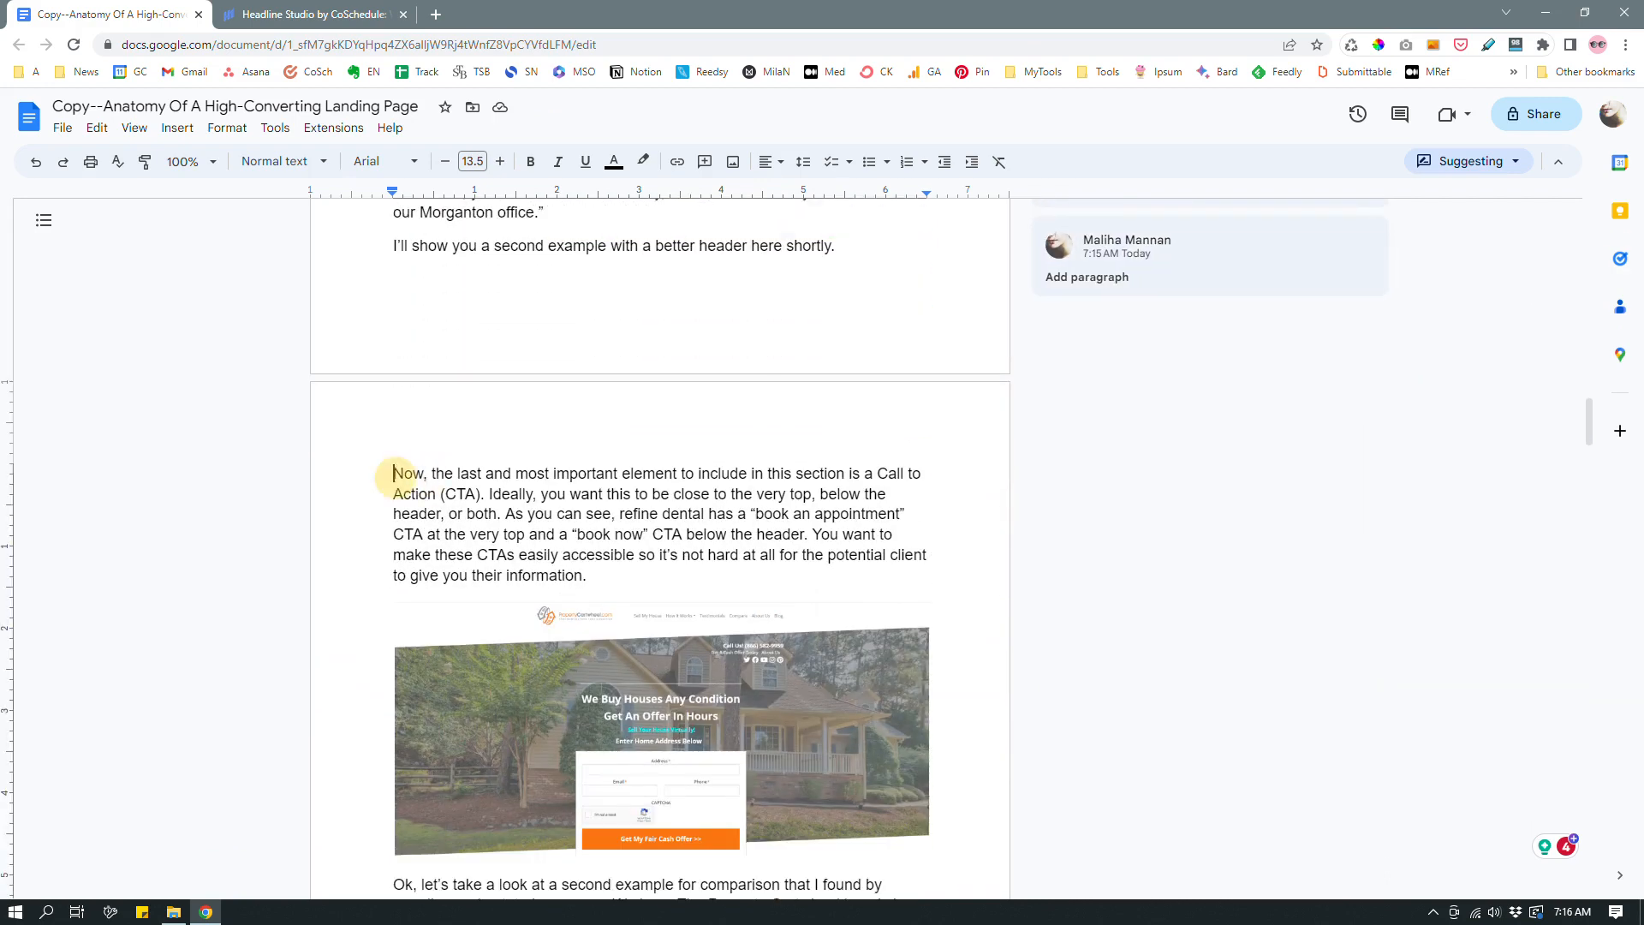
key(BackSpace)
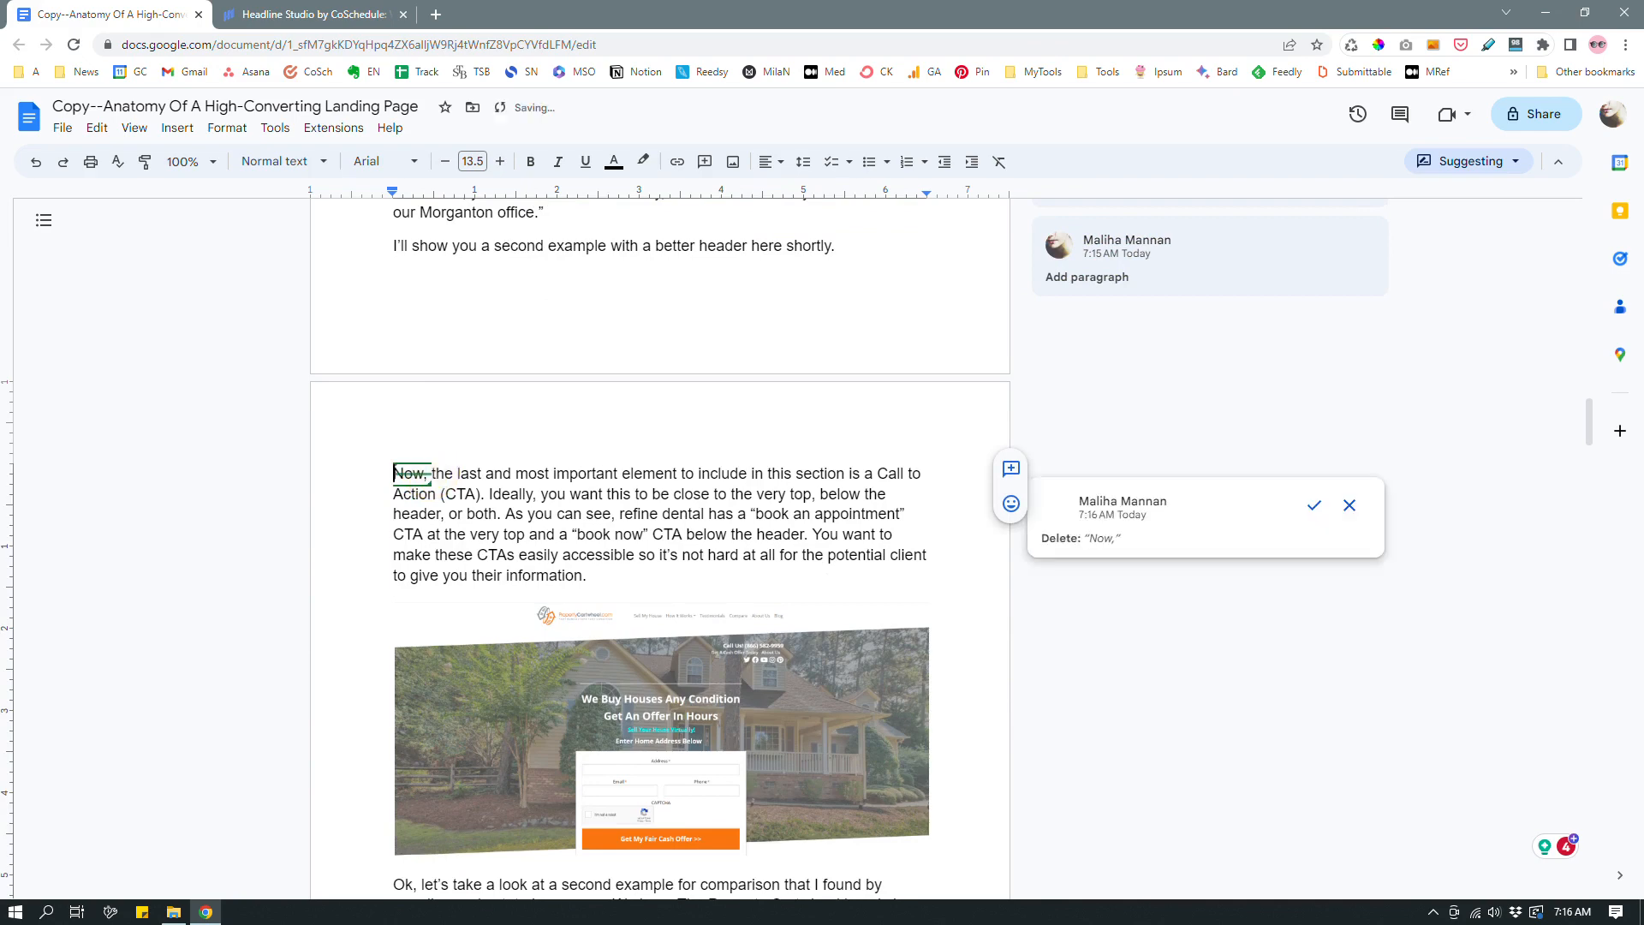
click(437, 472)
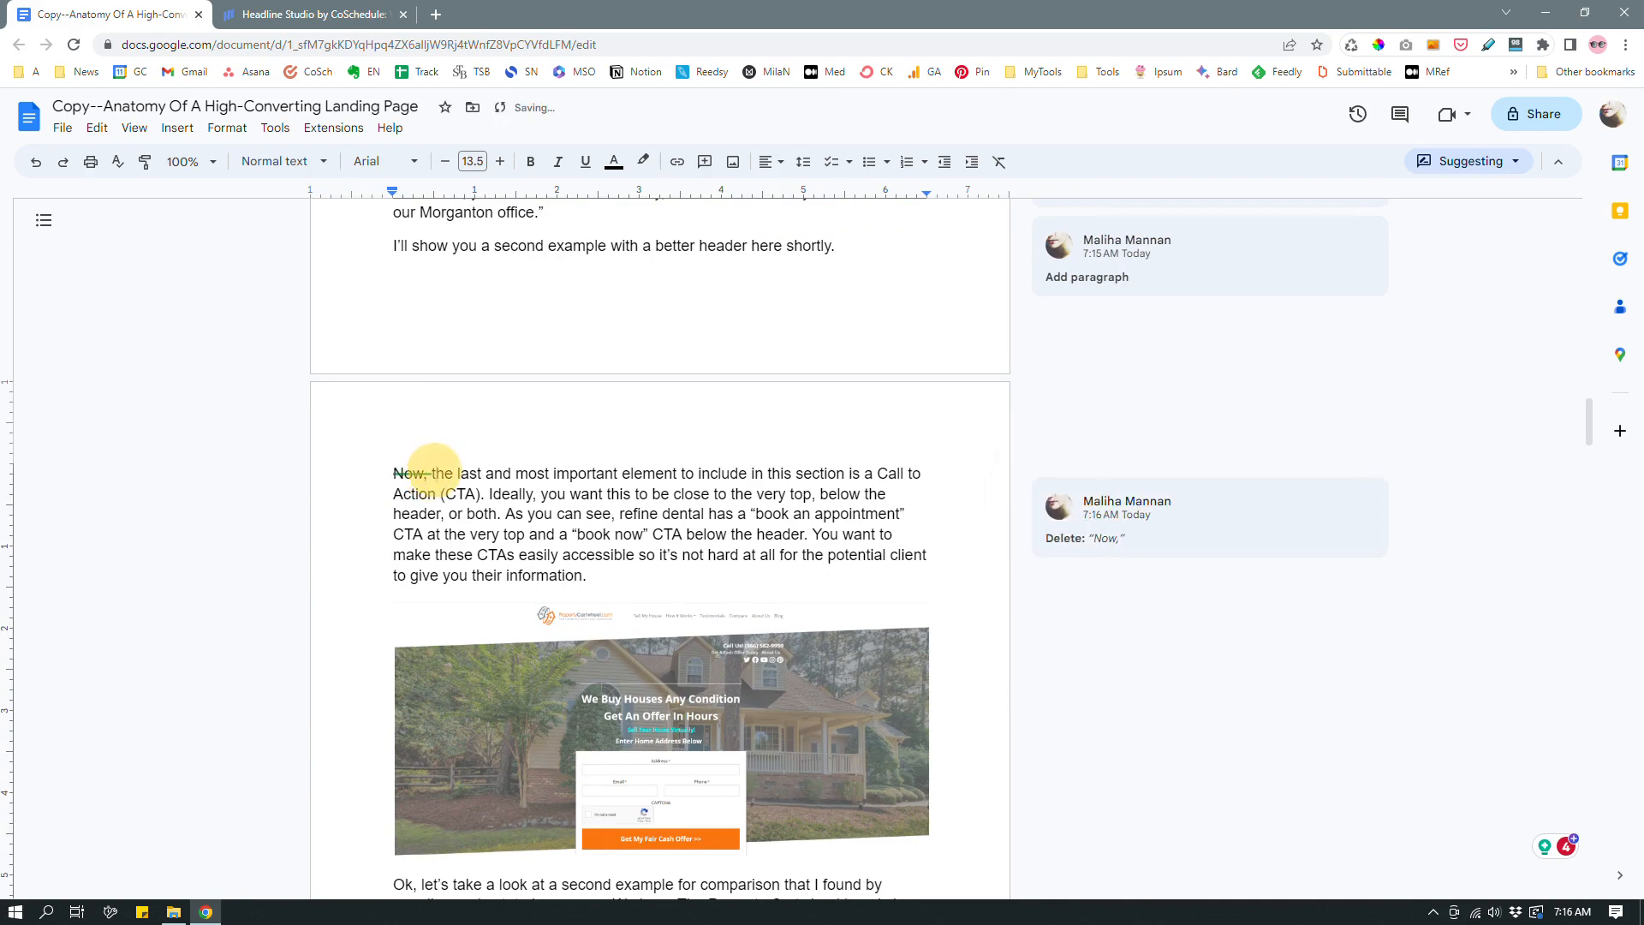
key(BackSpace)
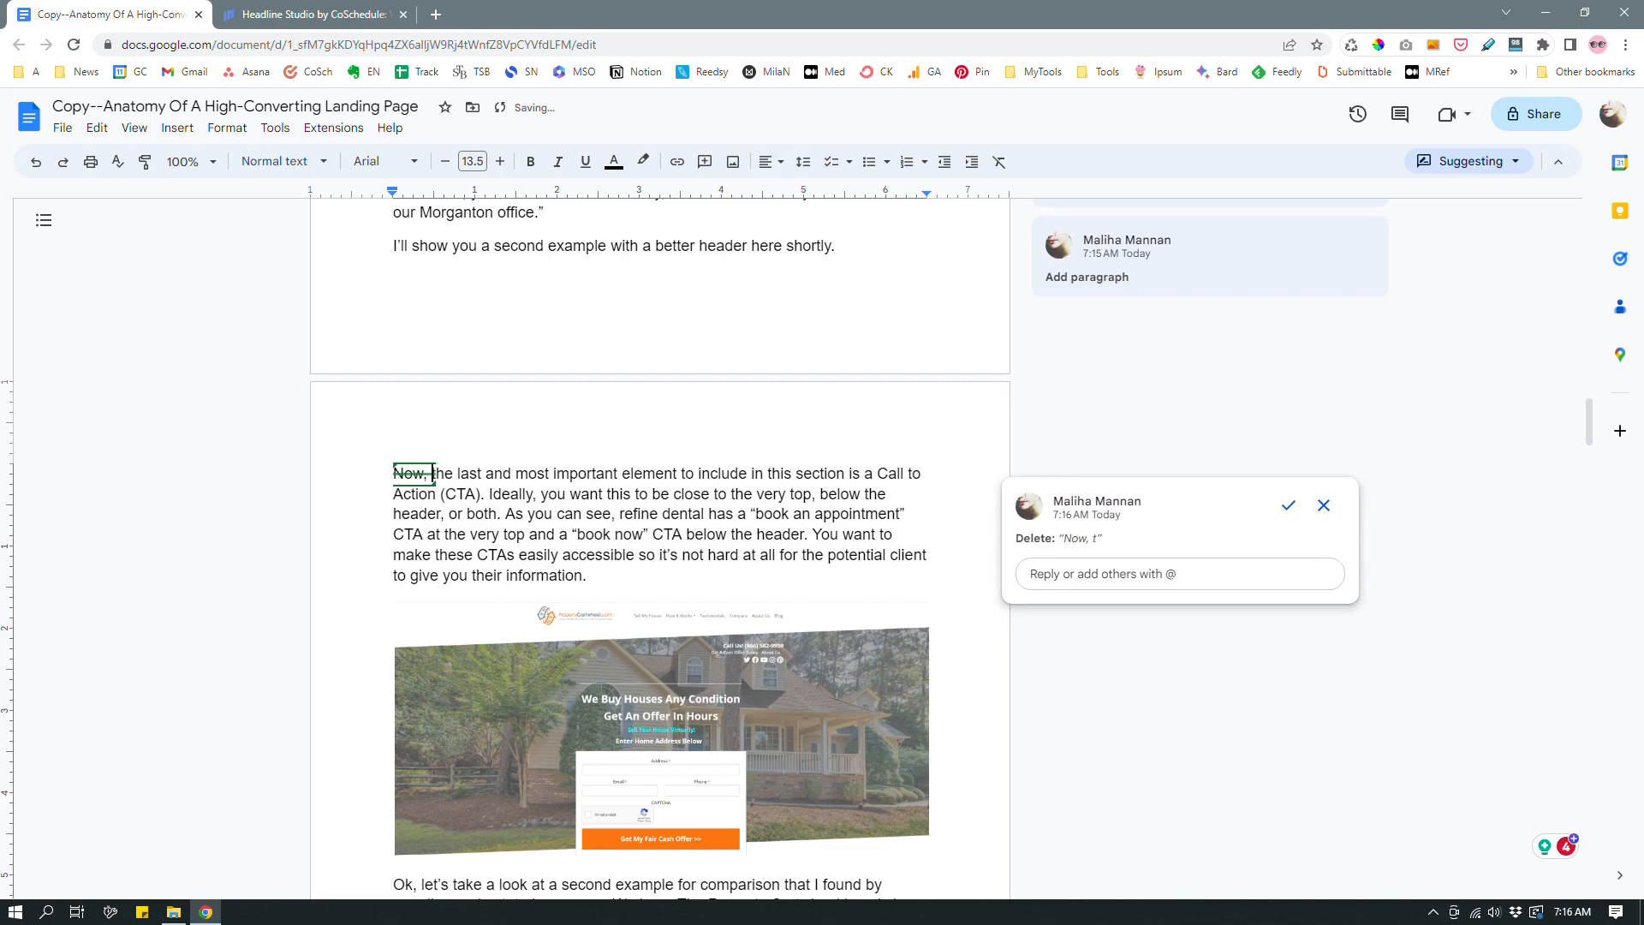
key(ctrl+z)
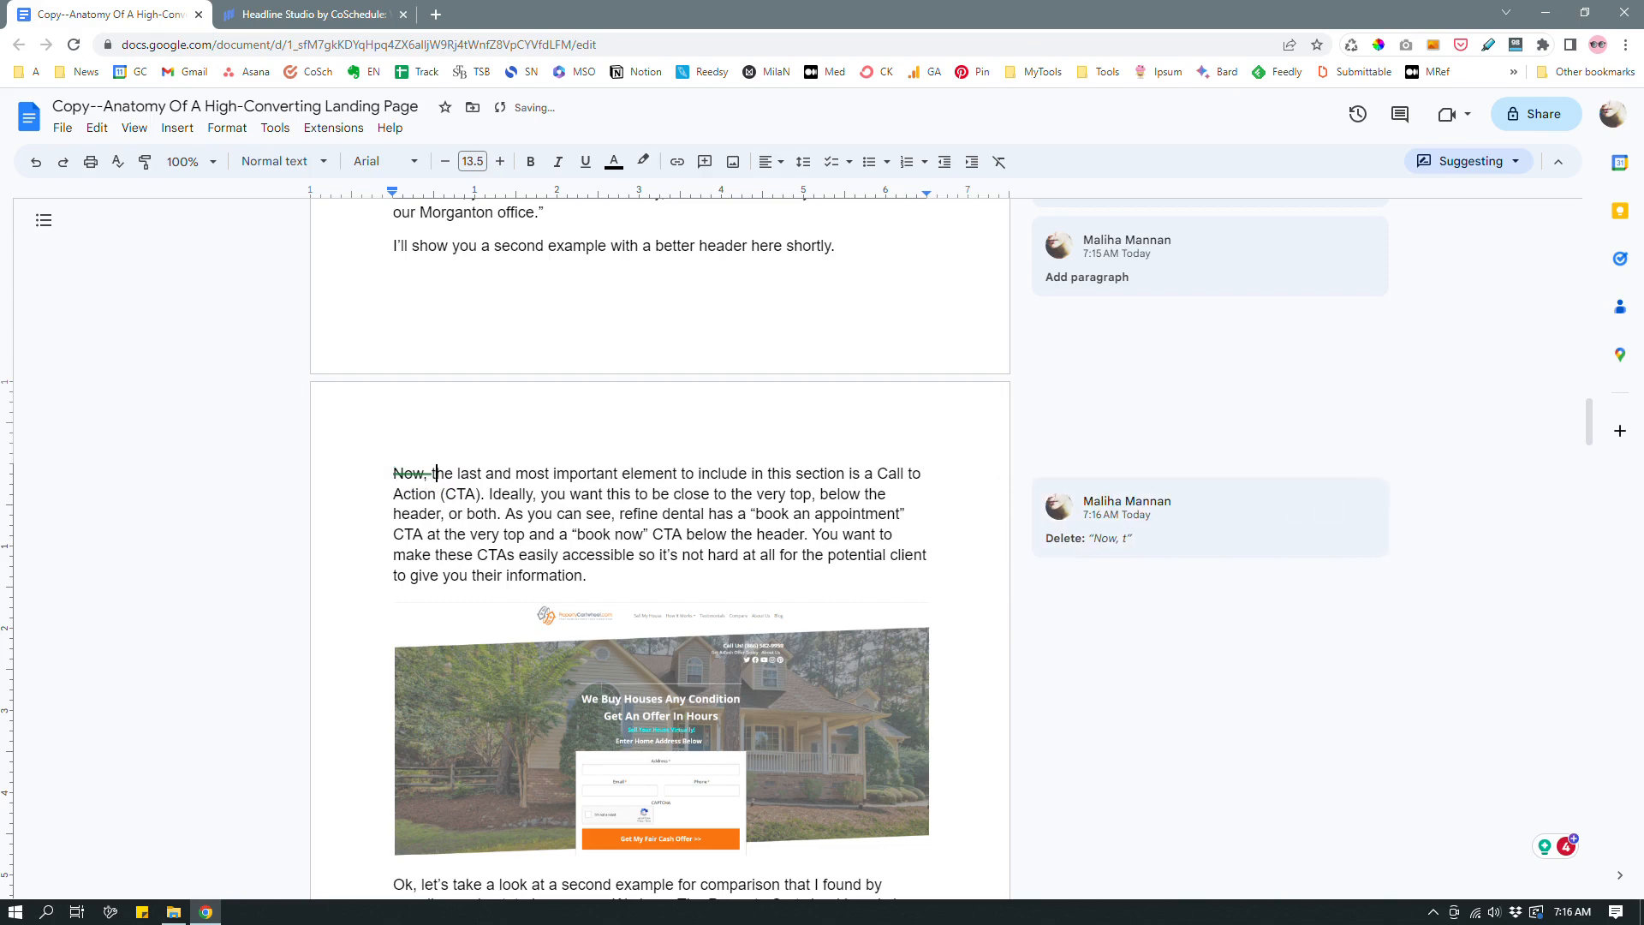
key(ctrl+z)
Replace "Now, t" with "T" at the start of the paragraph about the last and most important element, the Call to Action
click(402, 469)
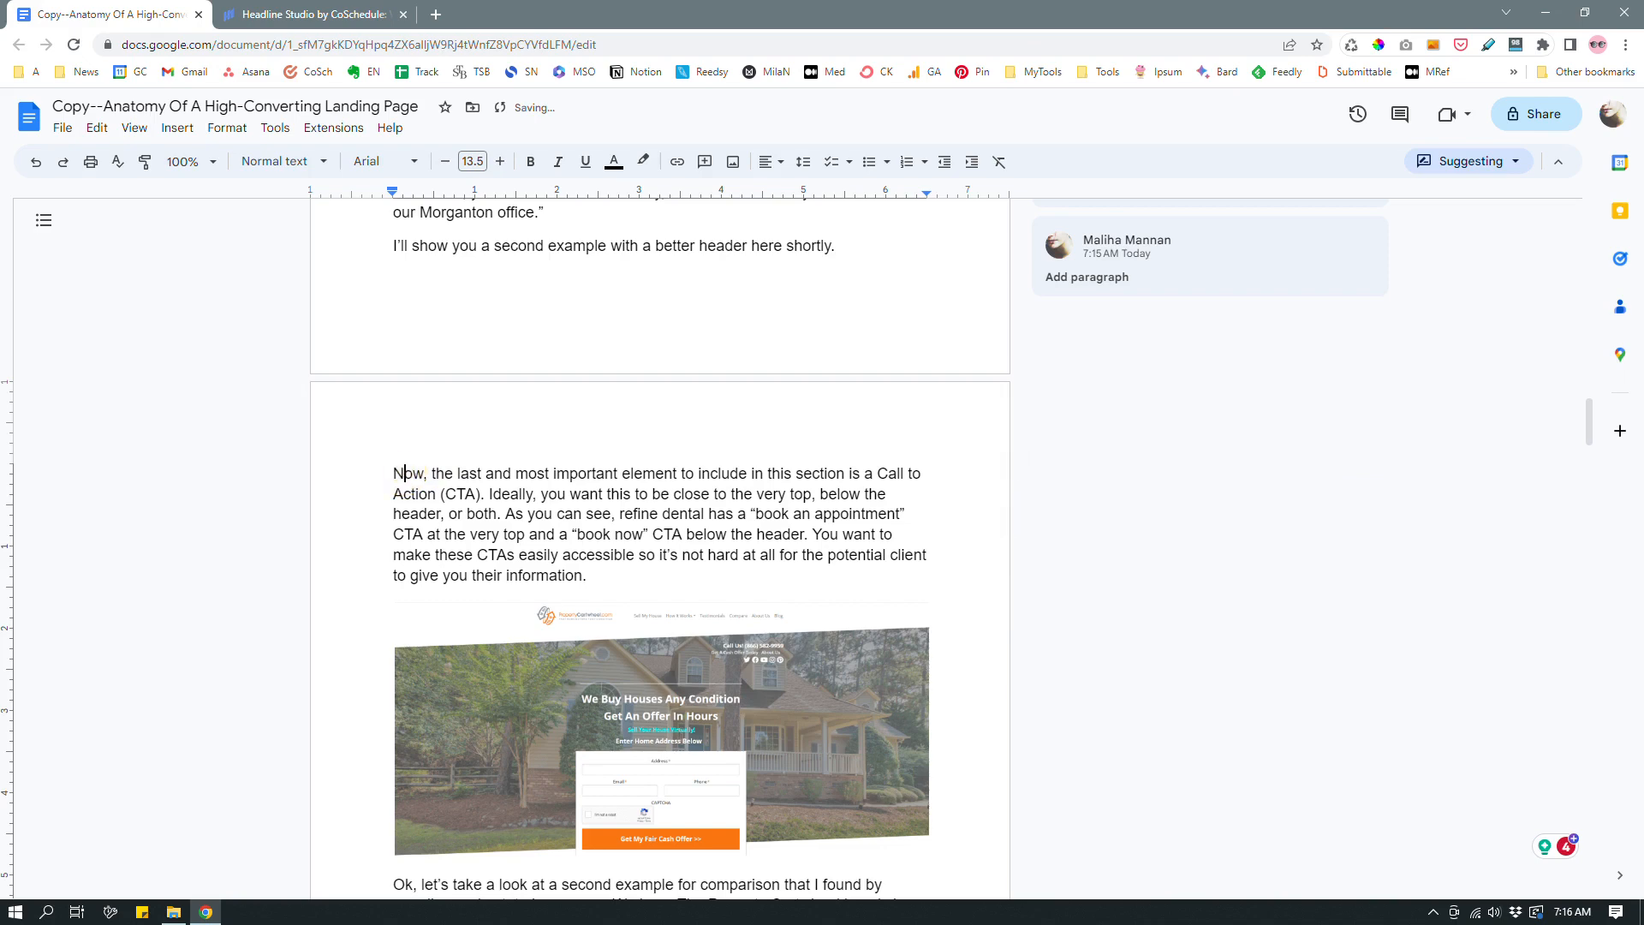
drag(395, 469, 437, 463)
key(BackSpace)
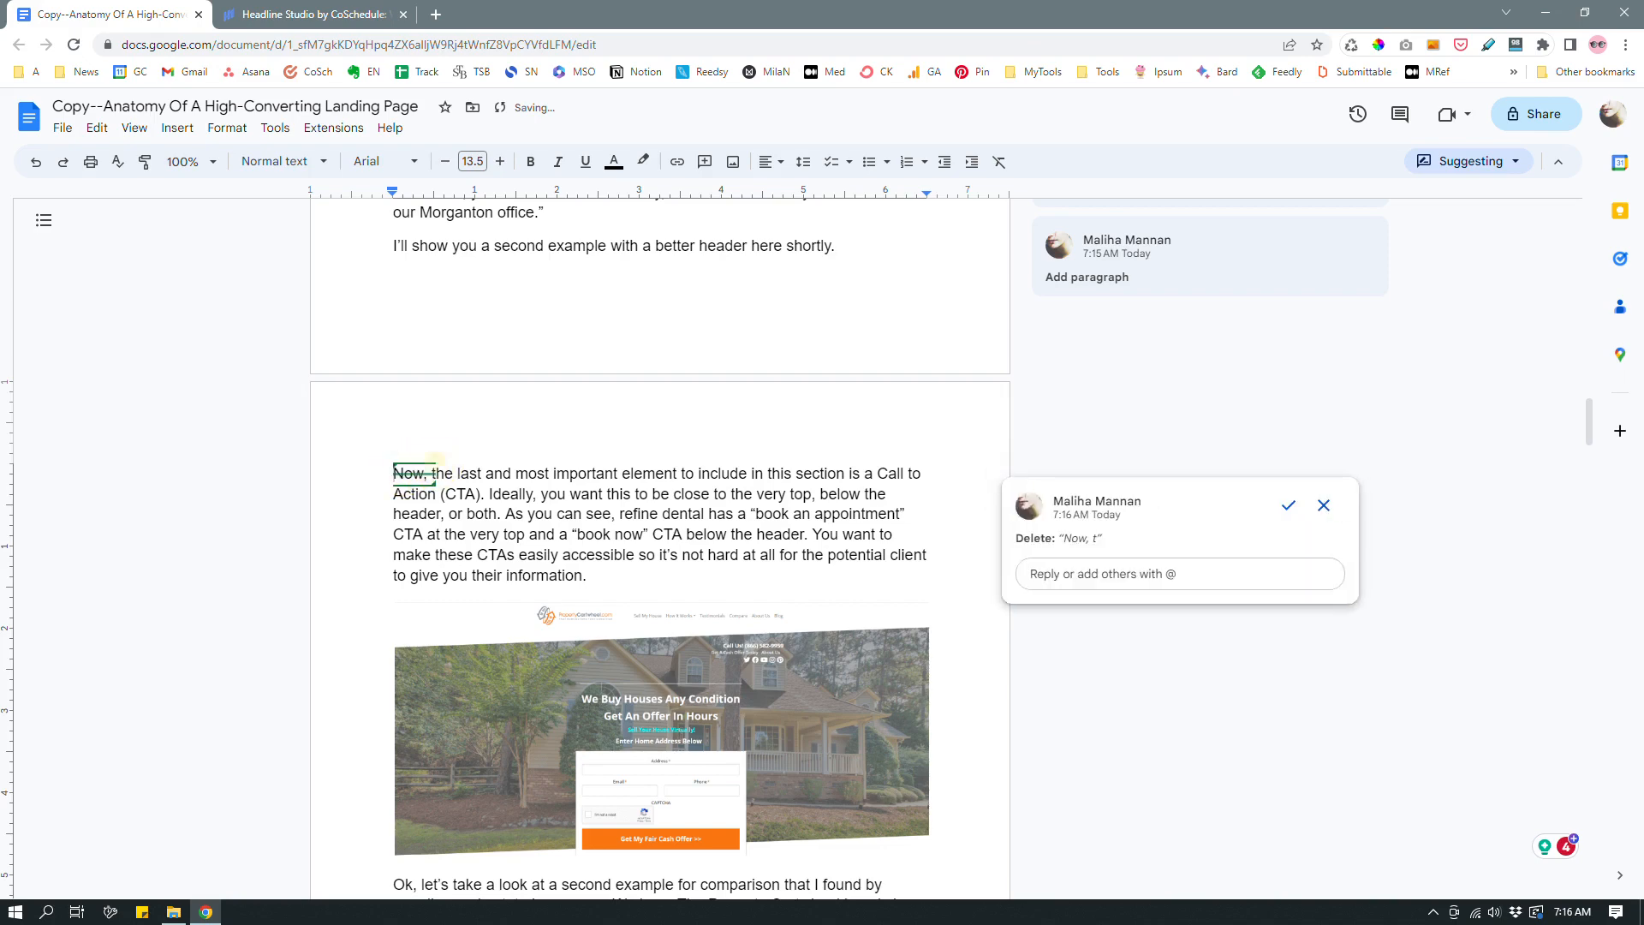
text(T)
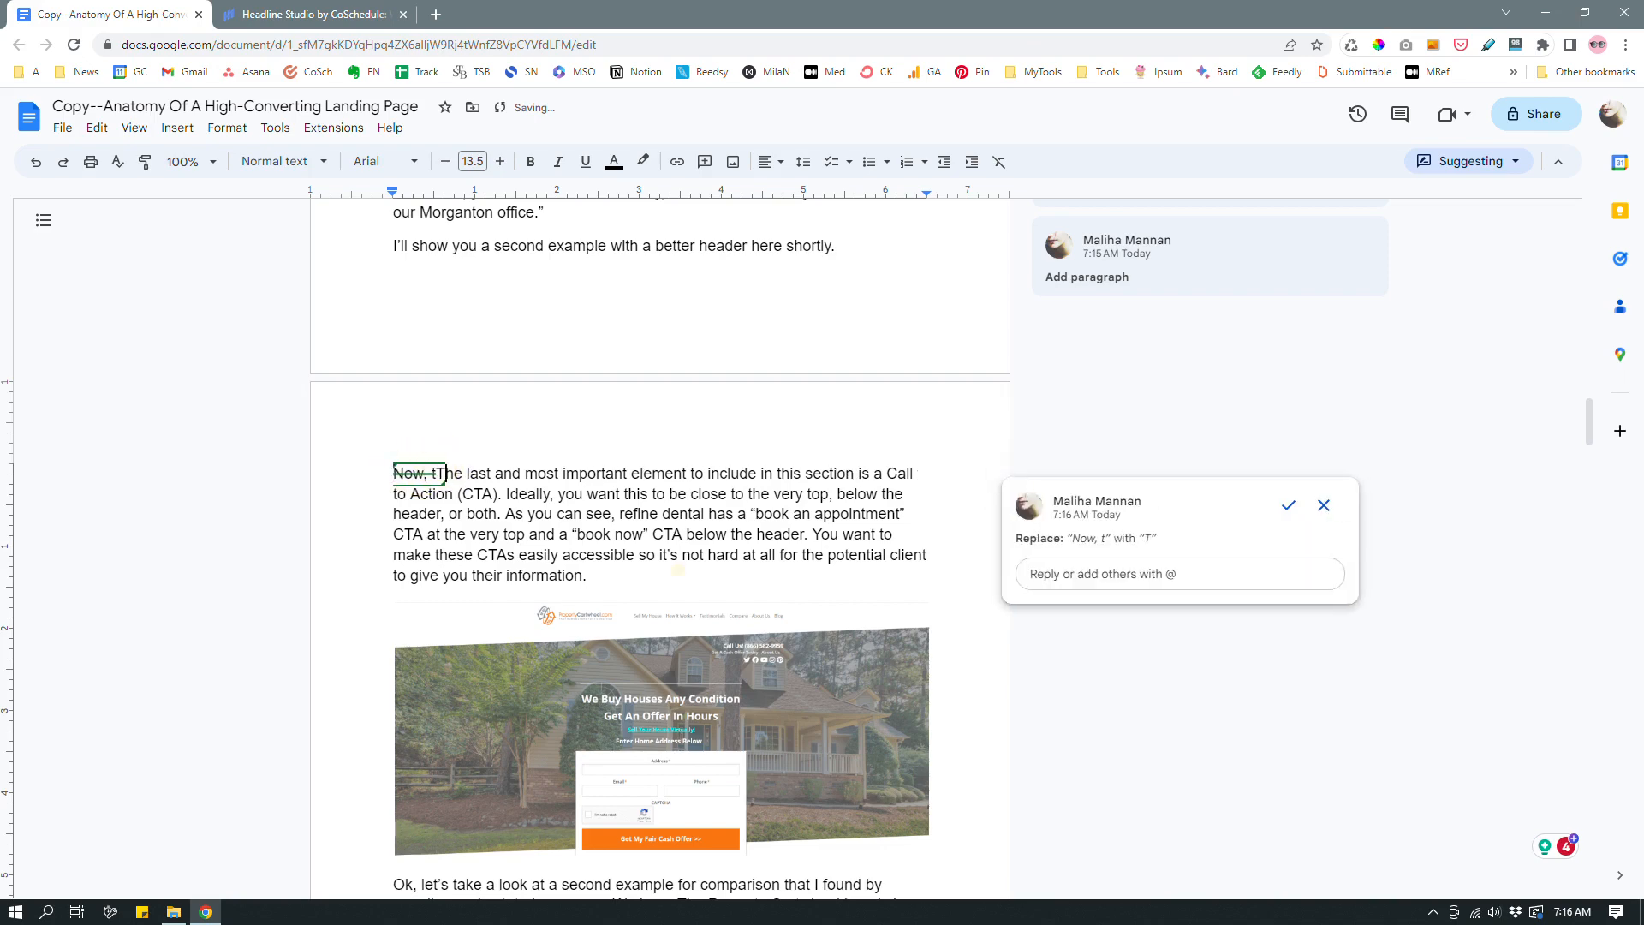
click(678, 571)
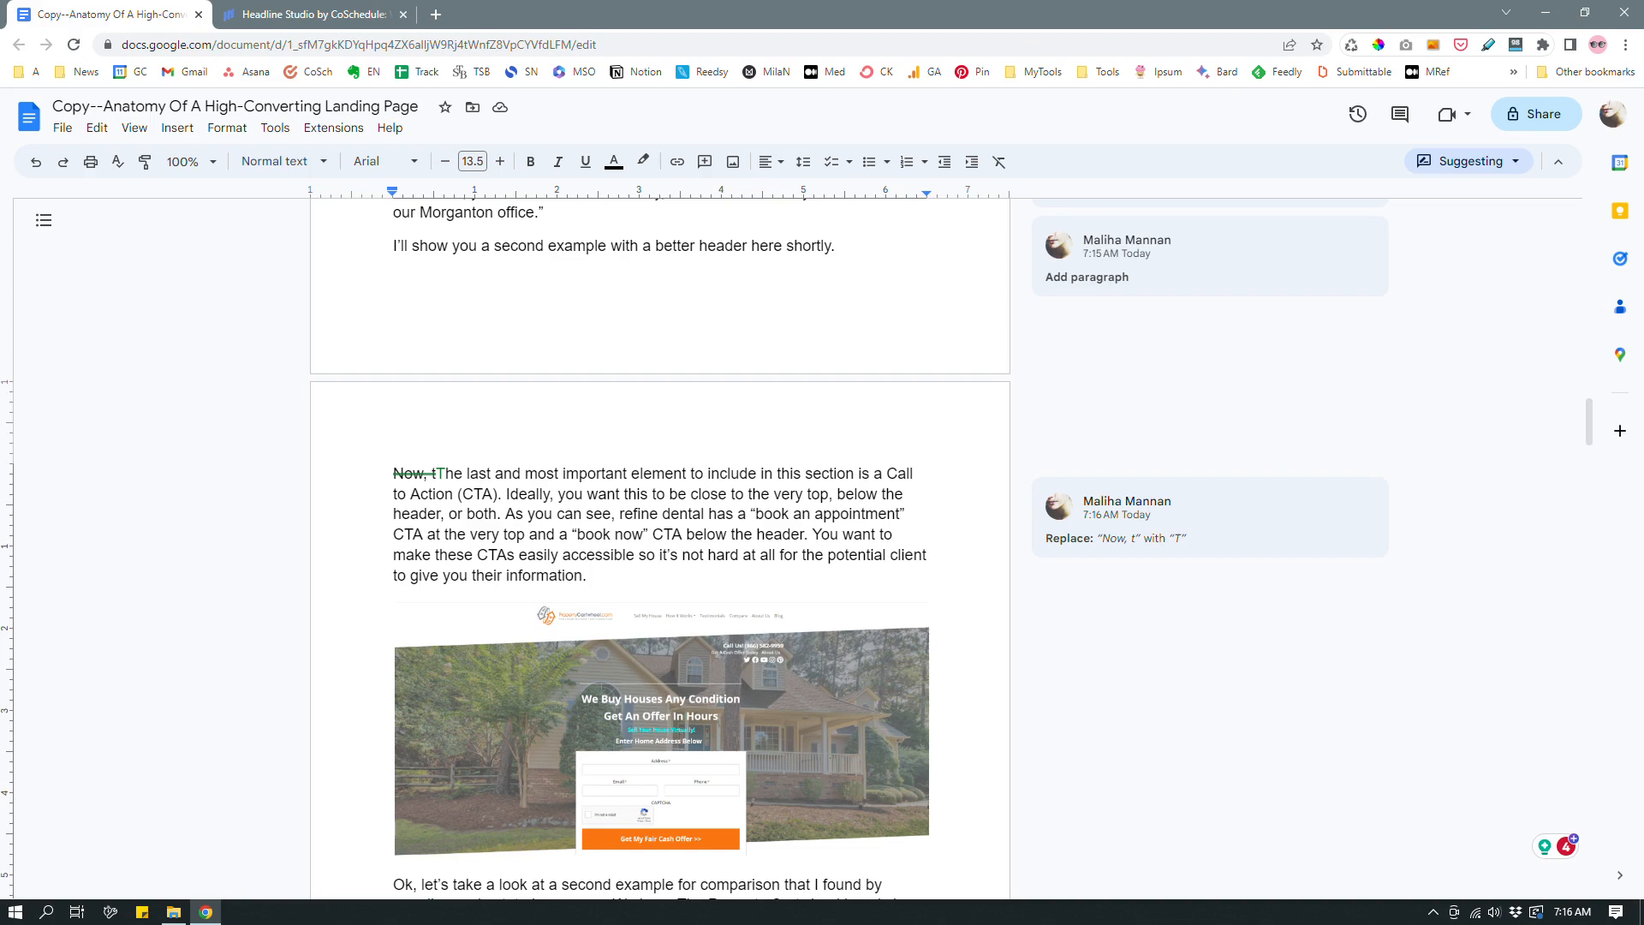
Start a new paragraph at "As you can see" in the Call to Action text and capitalize the "r" in "refine dental"
click(506, 512)
key(Return)
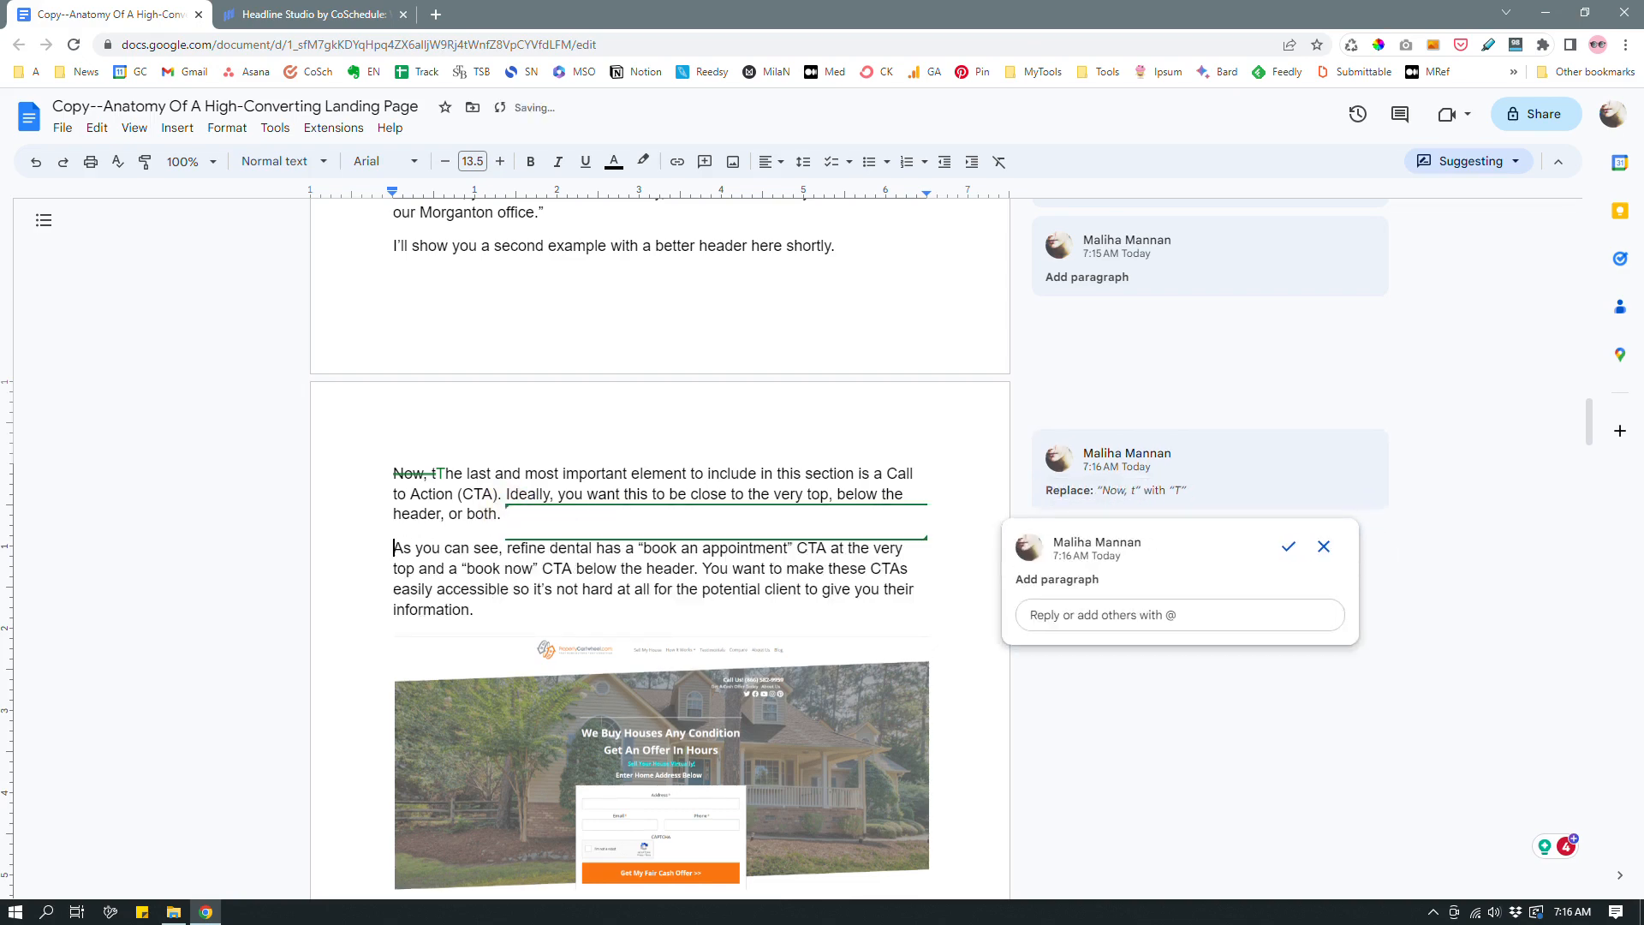
click(512, 548)
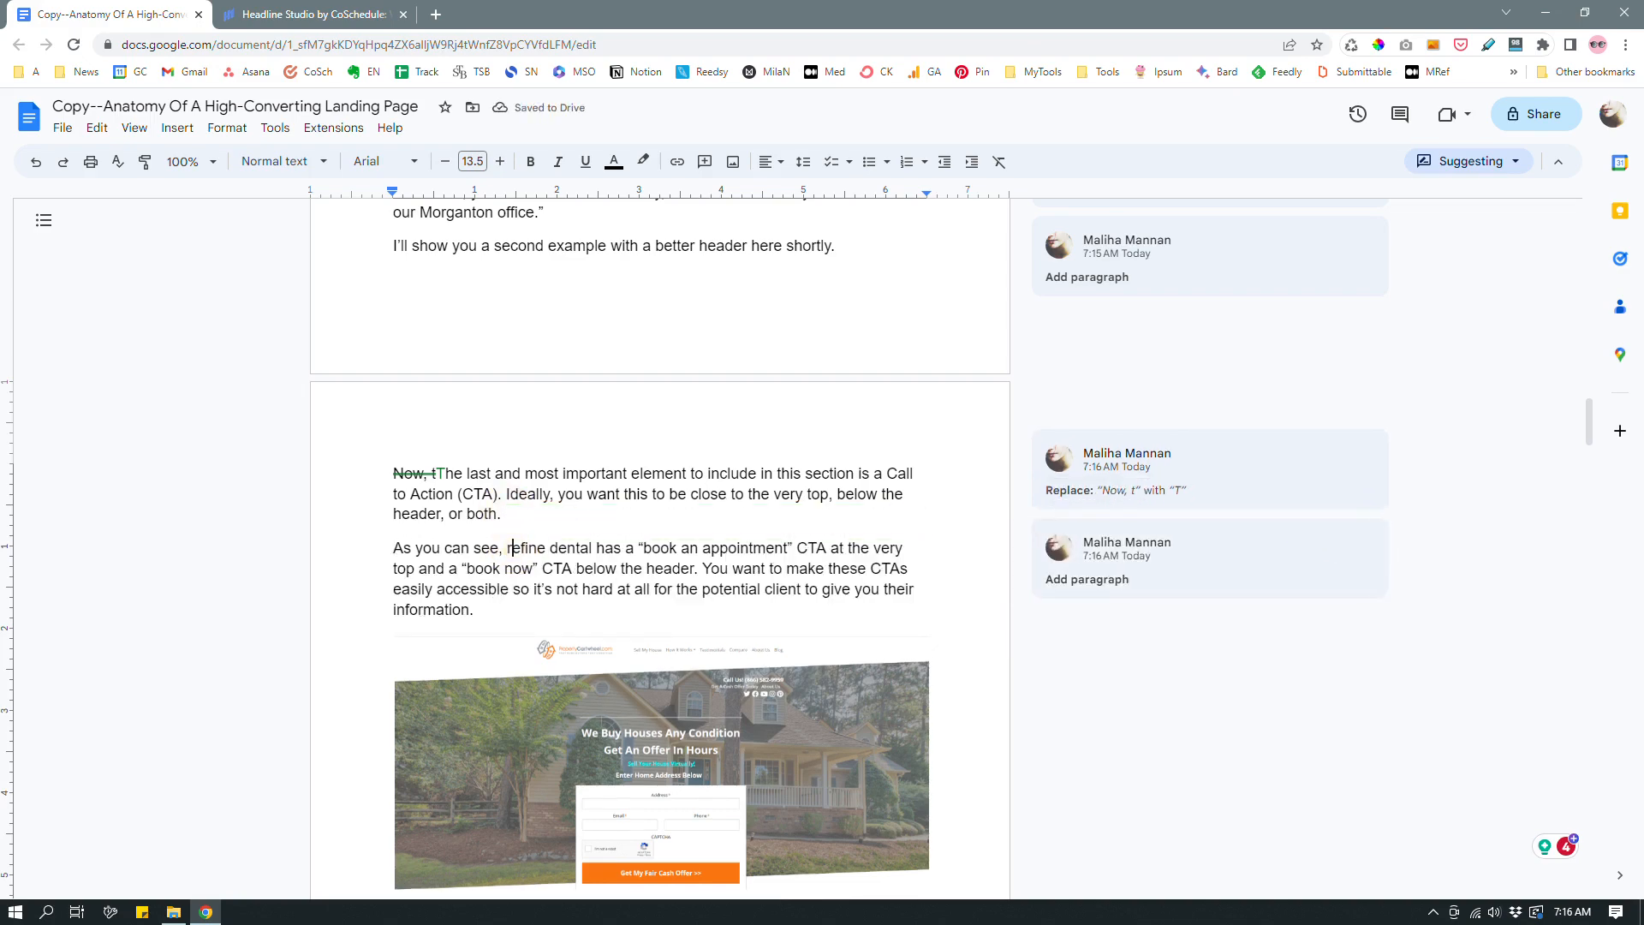
key(BackSpace)
text(R)
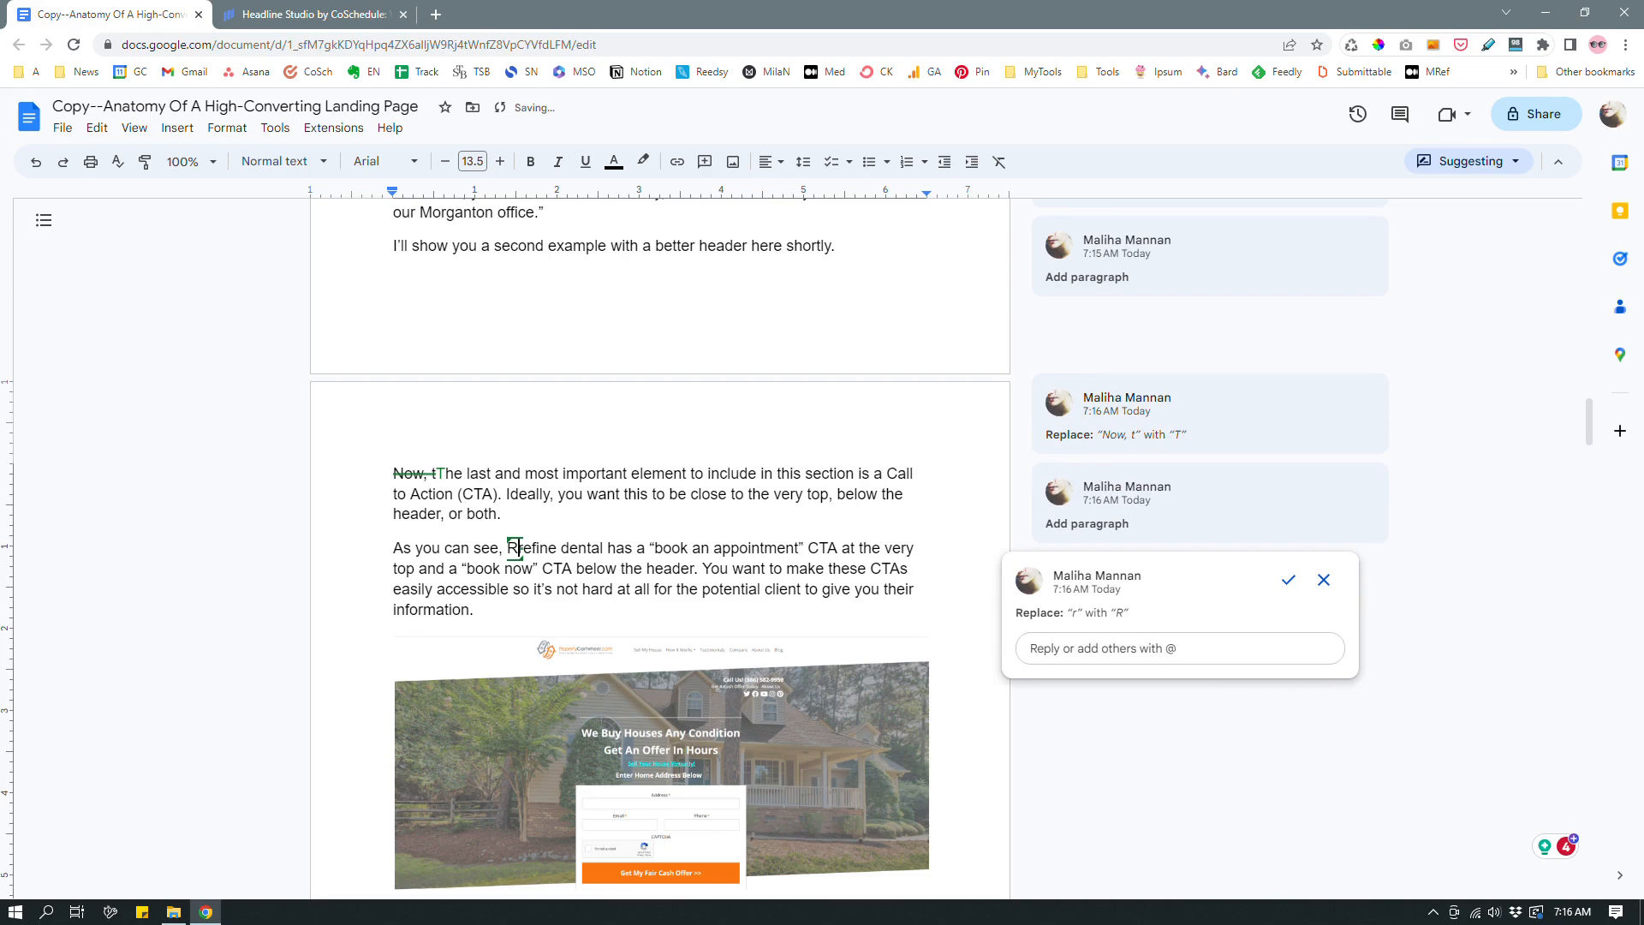
Capitalize the "d" of "dental" in the "As you can see" sentence of the Call to Action text
click(569, 548)
key(BackSpace)
text(D)
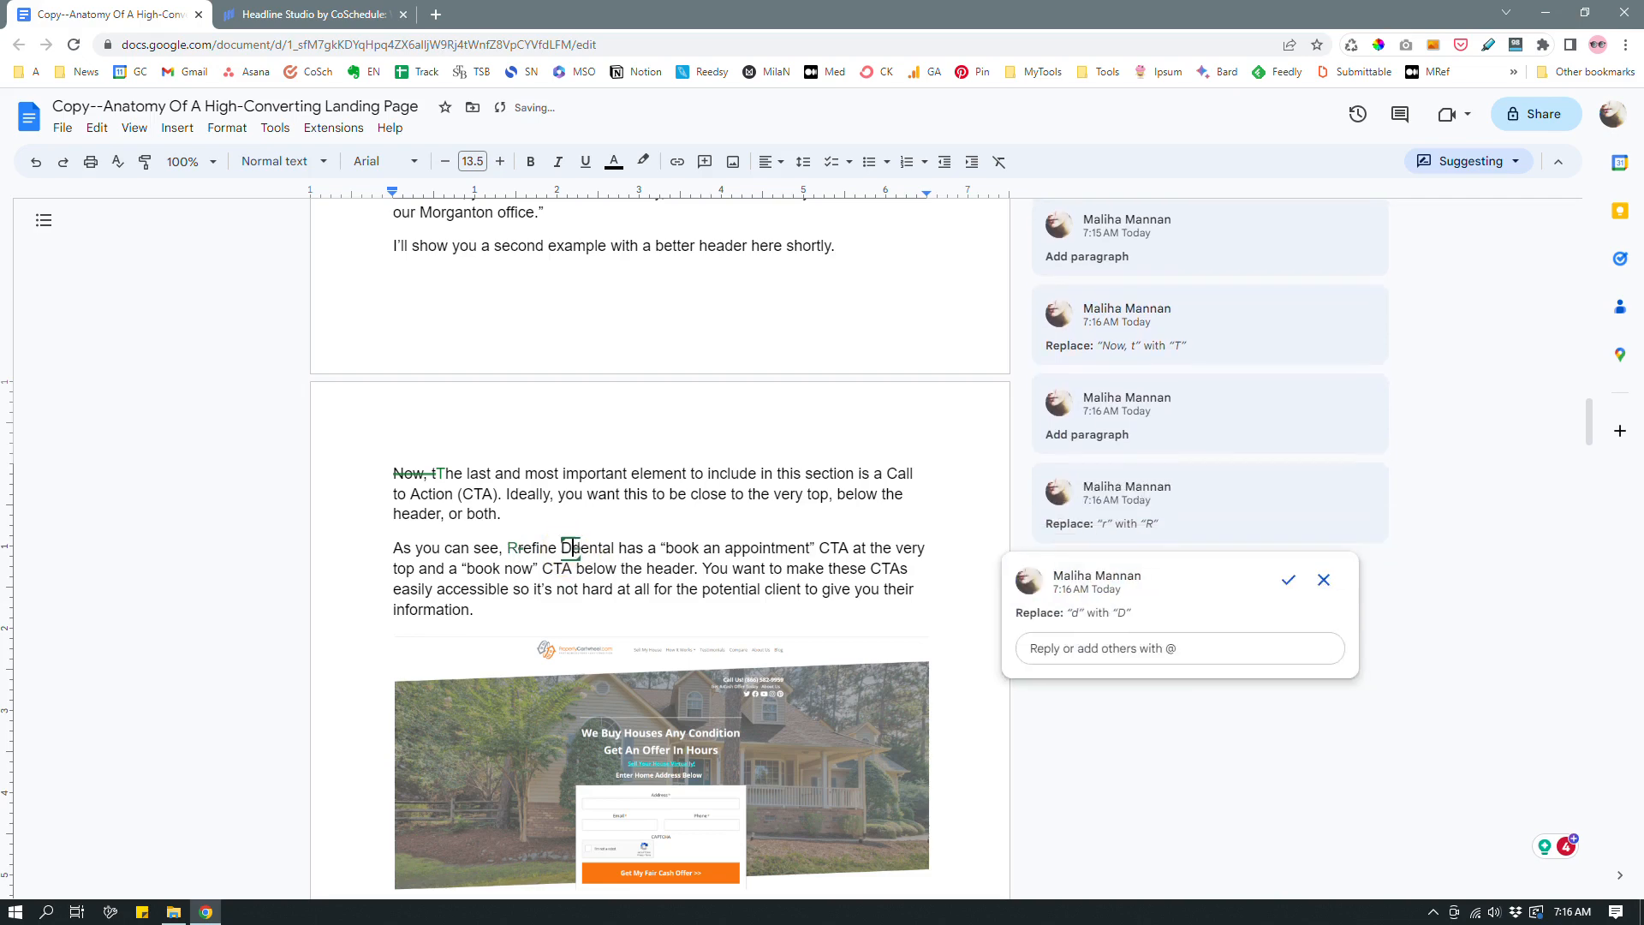
click(555, 603)
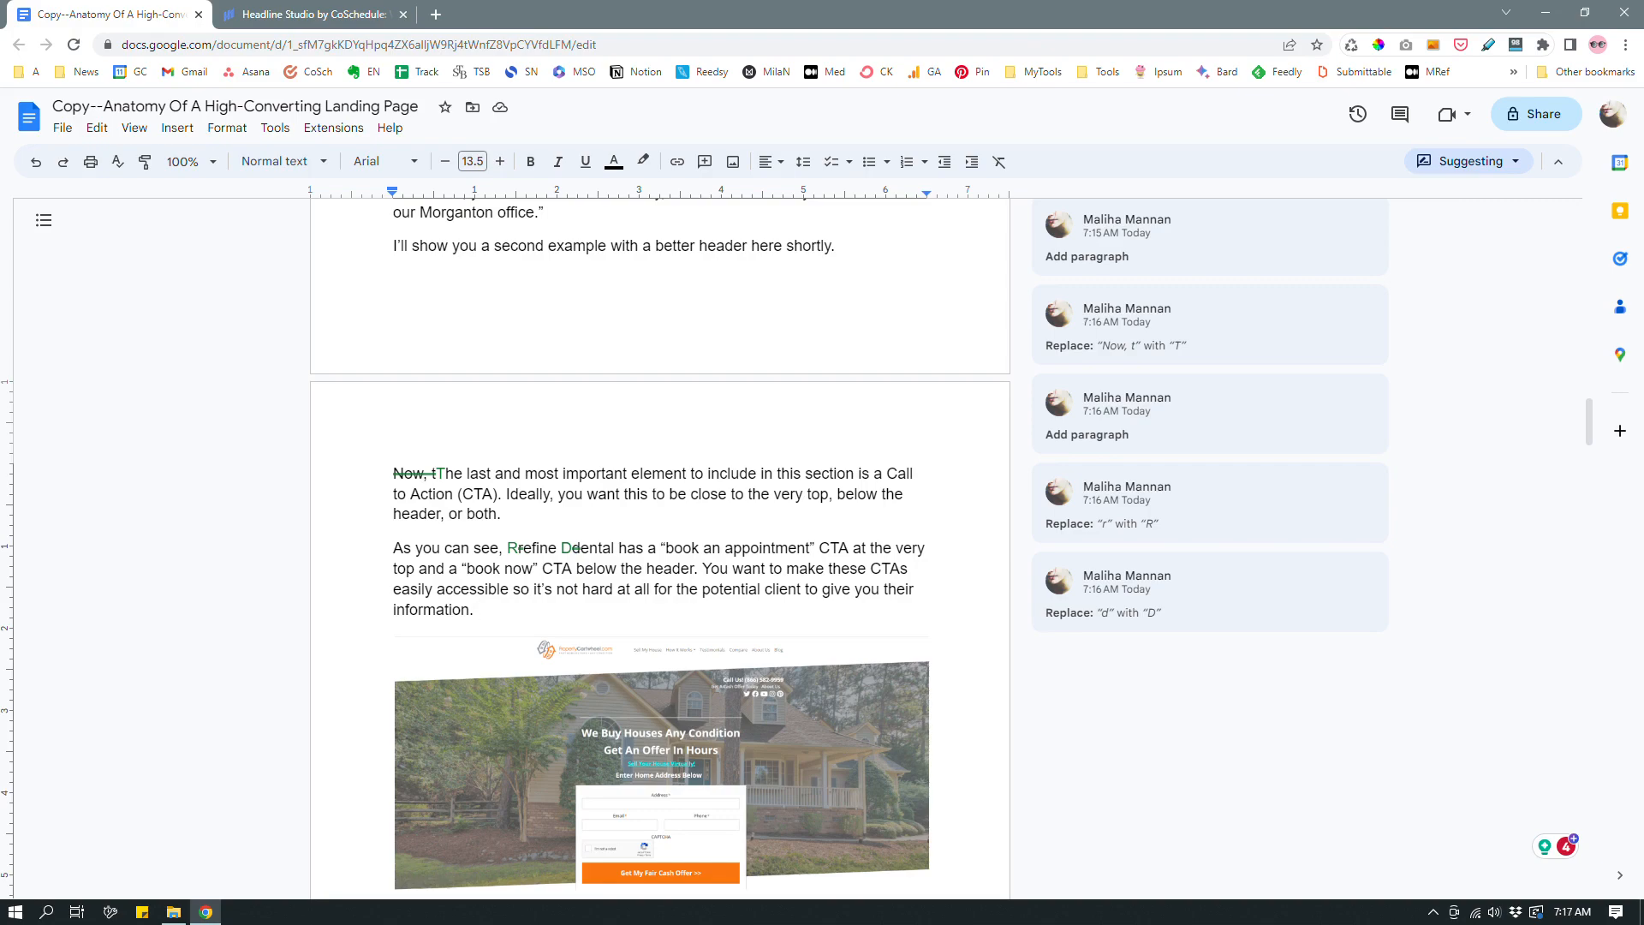
Start a new paragraph at "We have The Property Cartwheel logo" in the second example's text
scroll(659, 548, down, 3)
scroll(659, 513, down, 2)
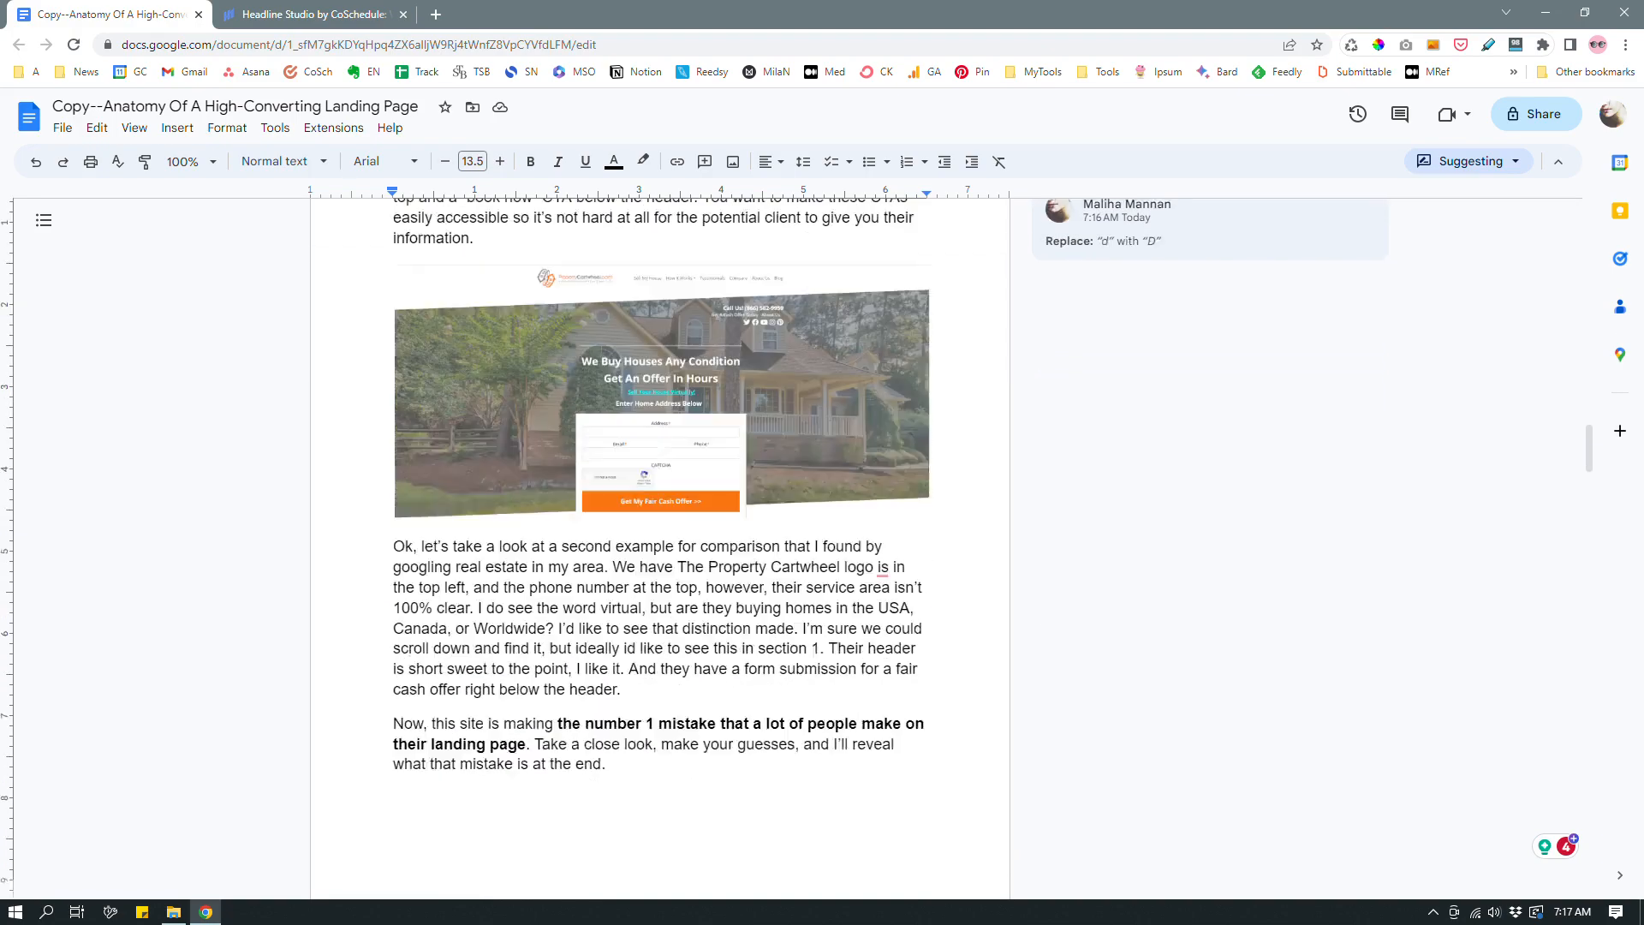
click(377, 490)
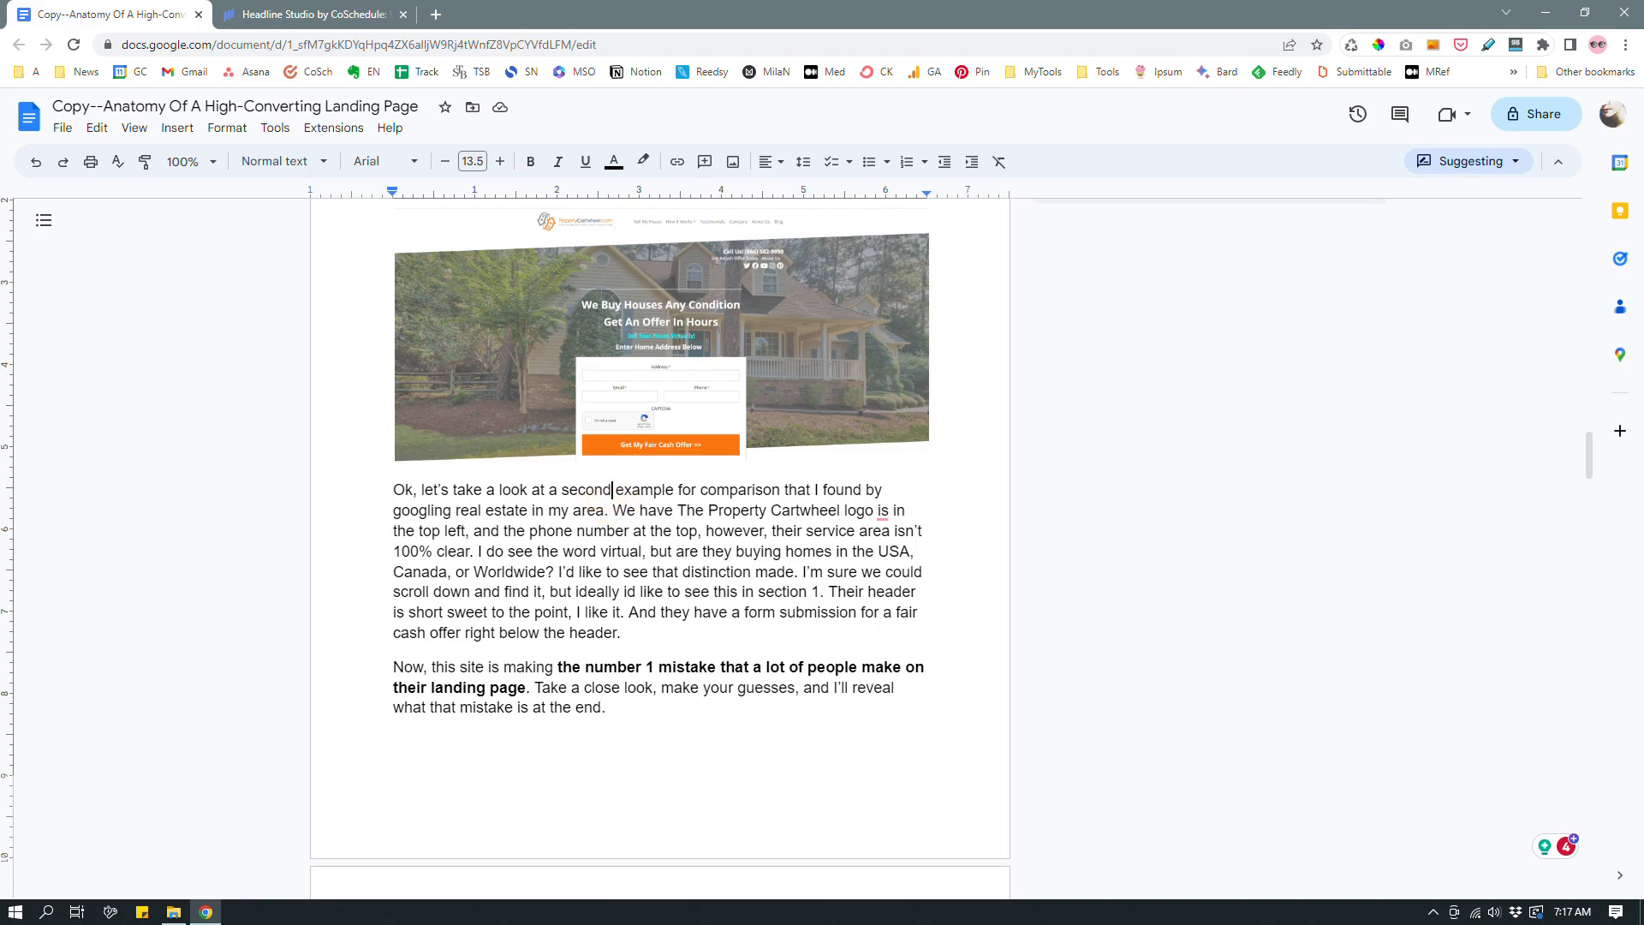
click(610, 511)
key(Return)
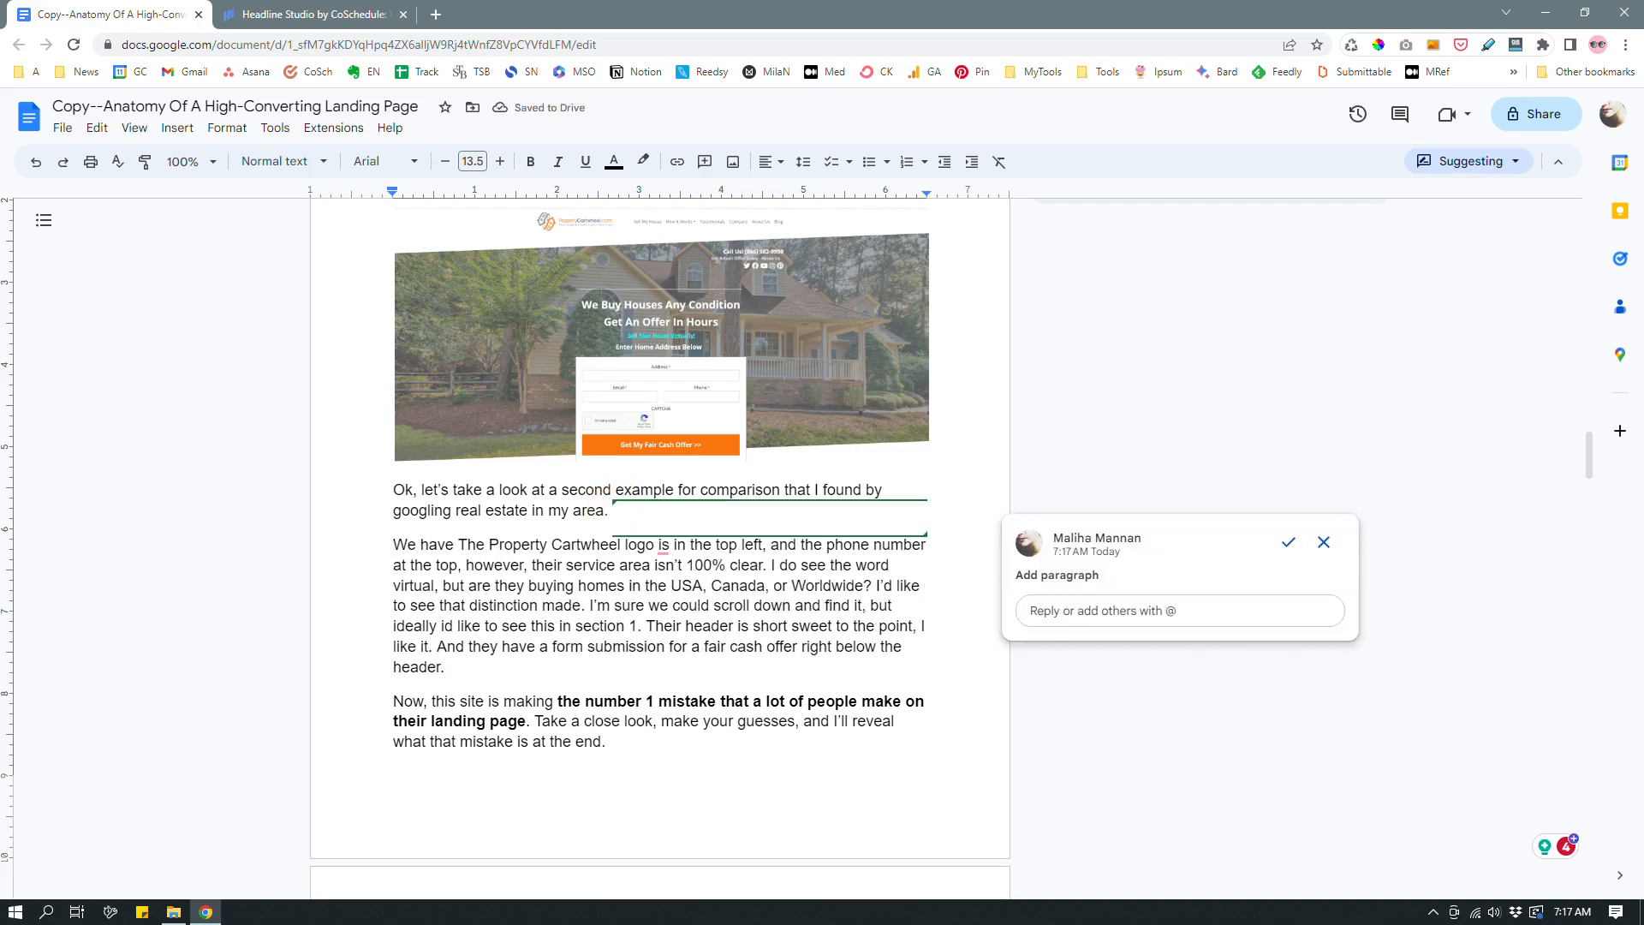
Delete "is" after "The Property Cartwheel logo" and "do" from "I do see the word virtual"
mouse_move(663, 546)
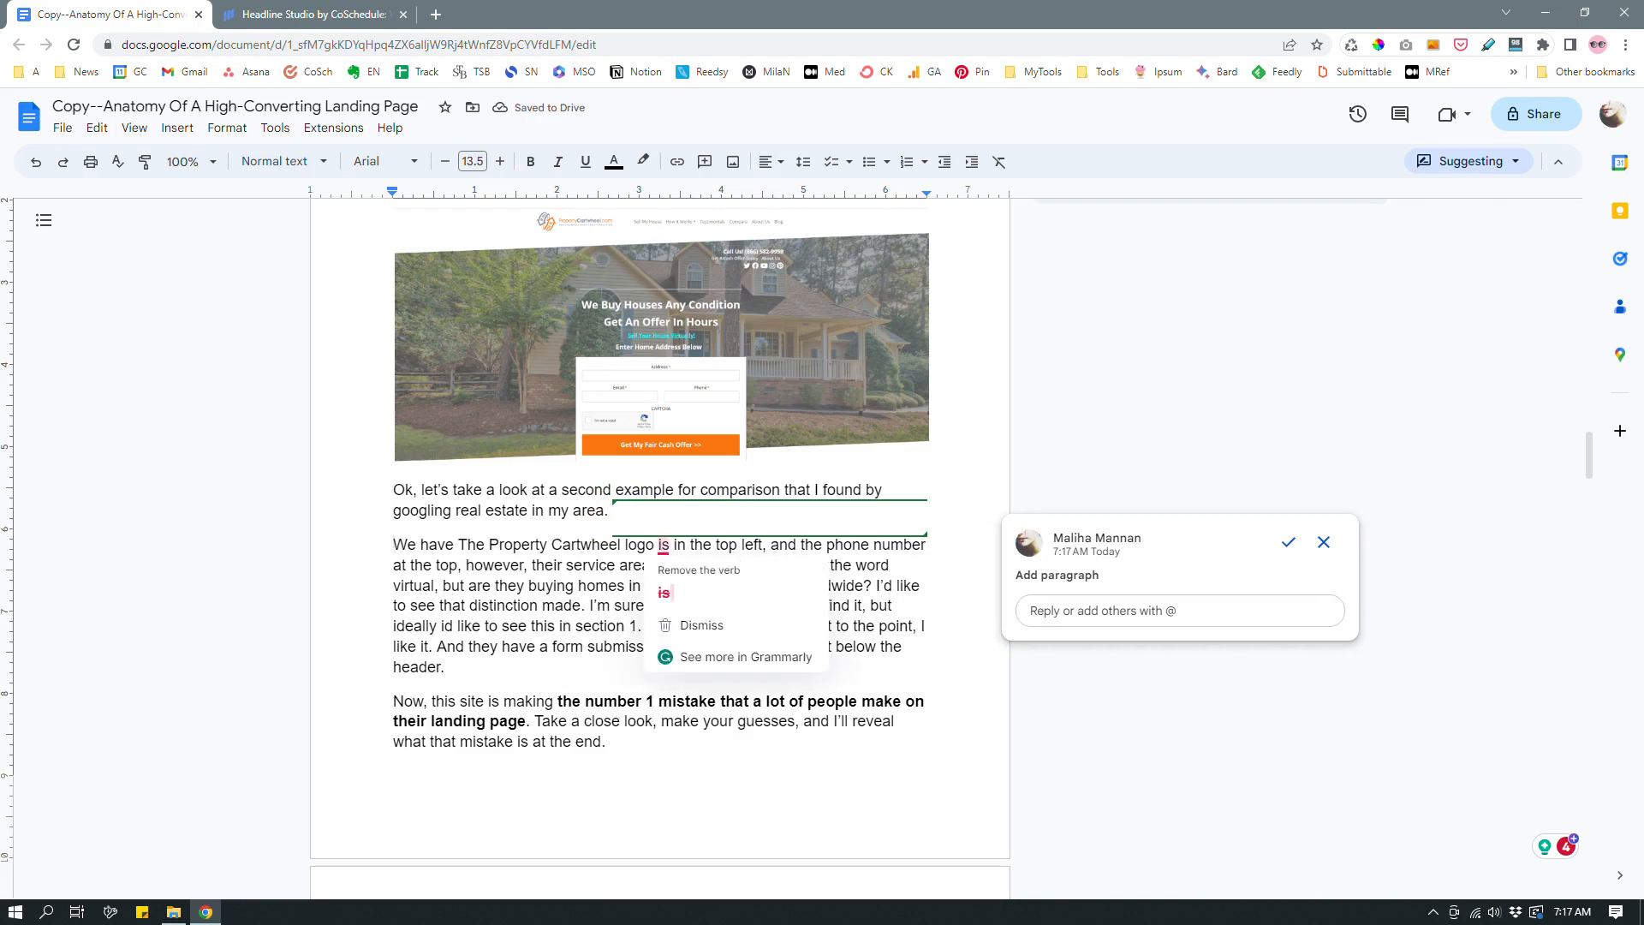
click(666, 593)
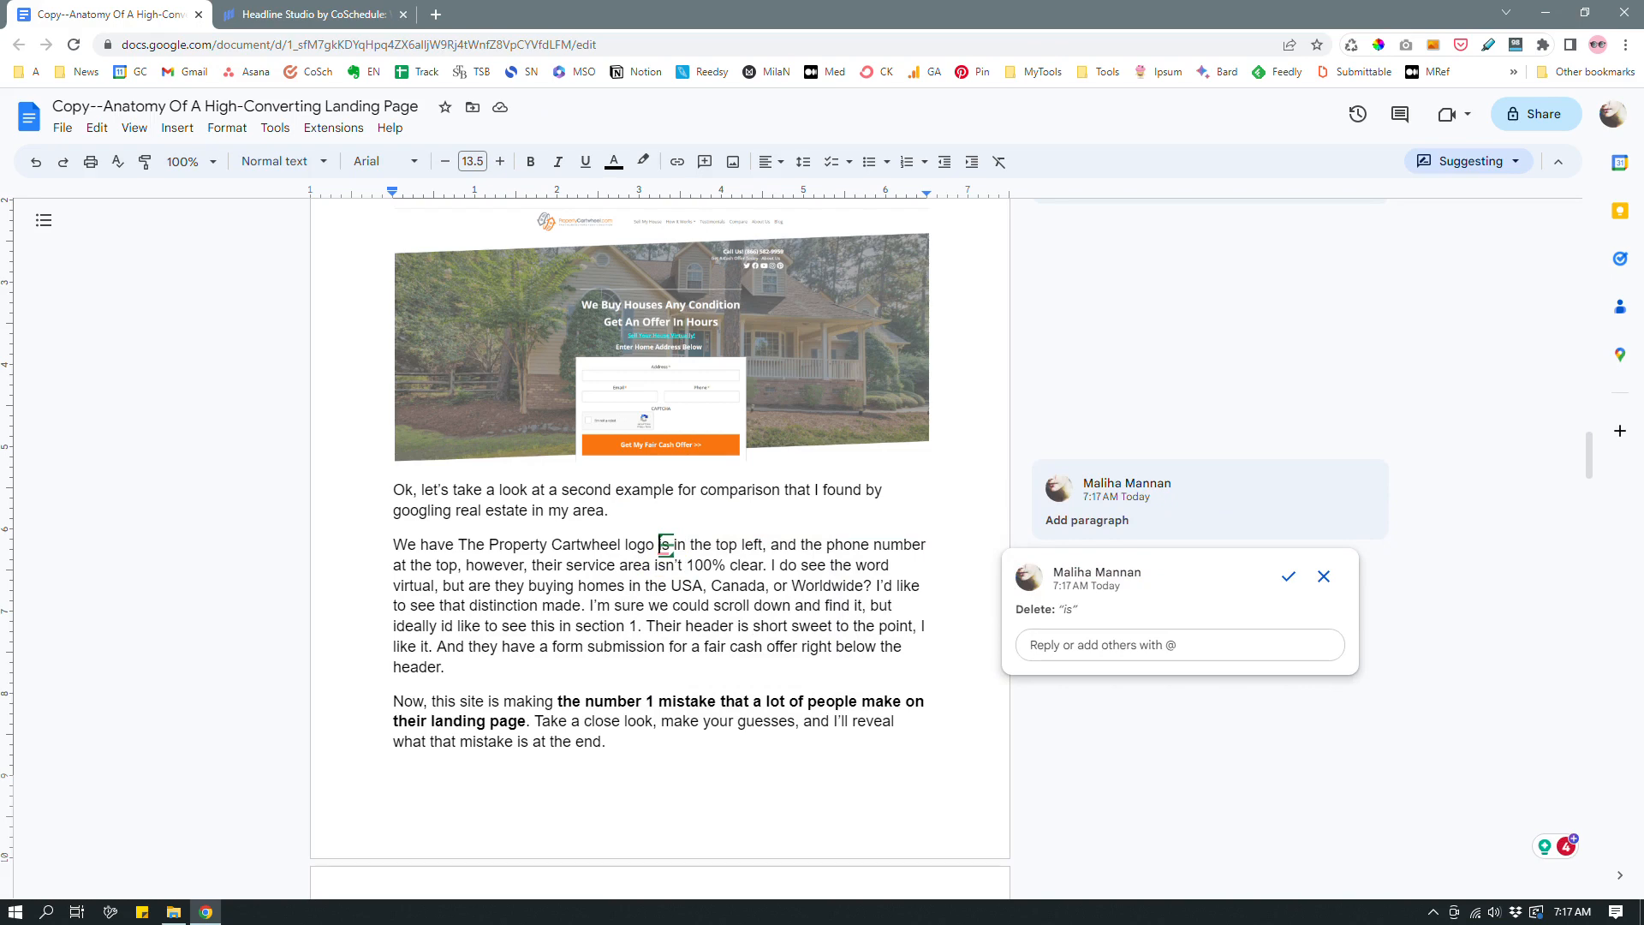
click(779, 565)
key(BackSpace)
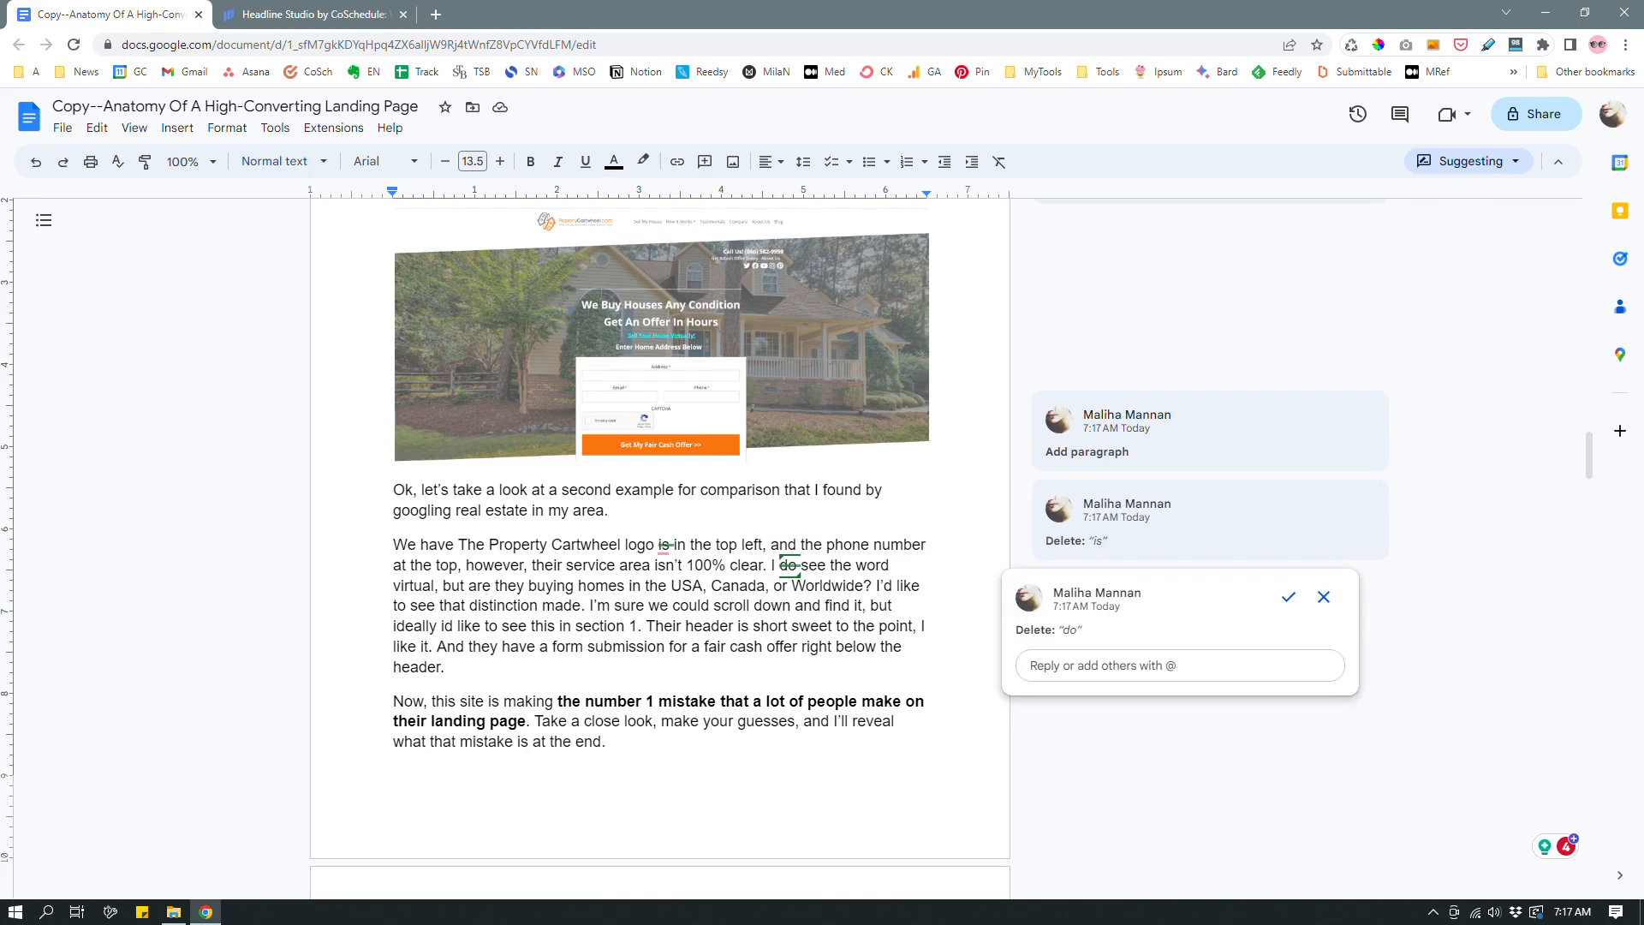
Start a new paragraph at "I'm sure we could scroll down" and replace "it" with "out" after "find"
click(586, 605)
key(Return)
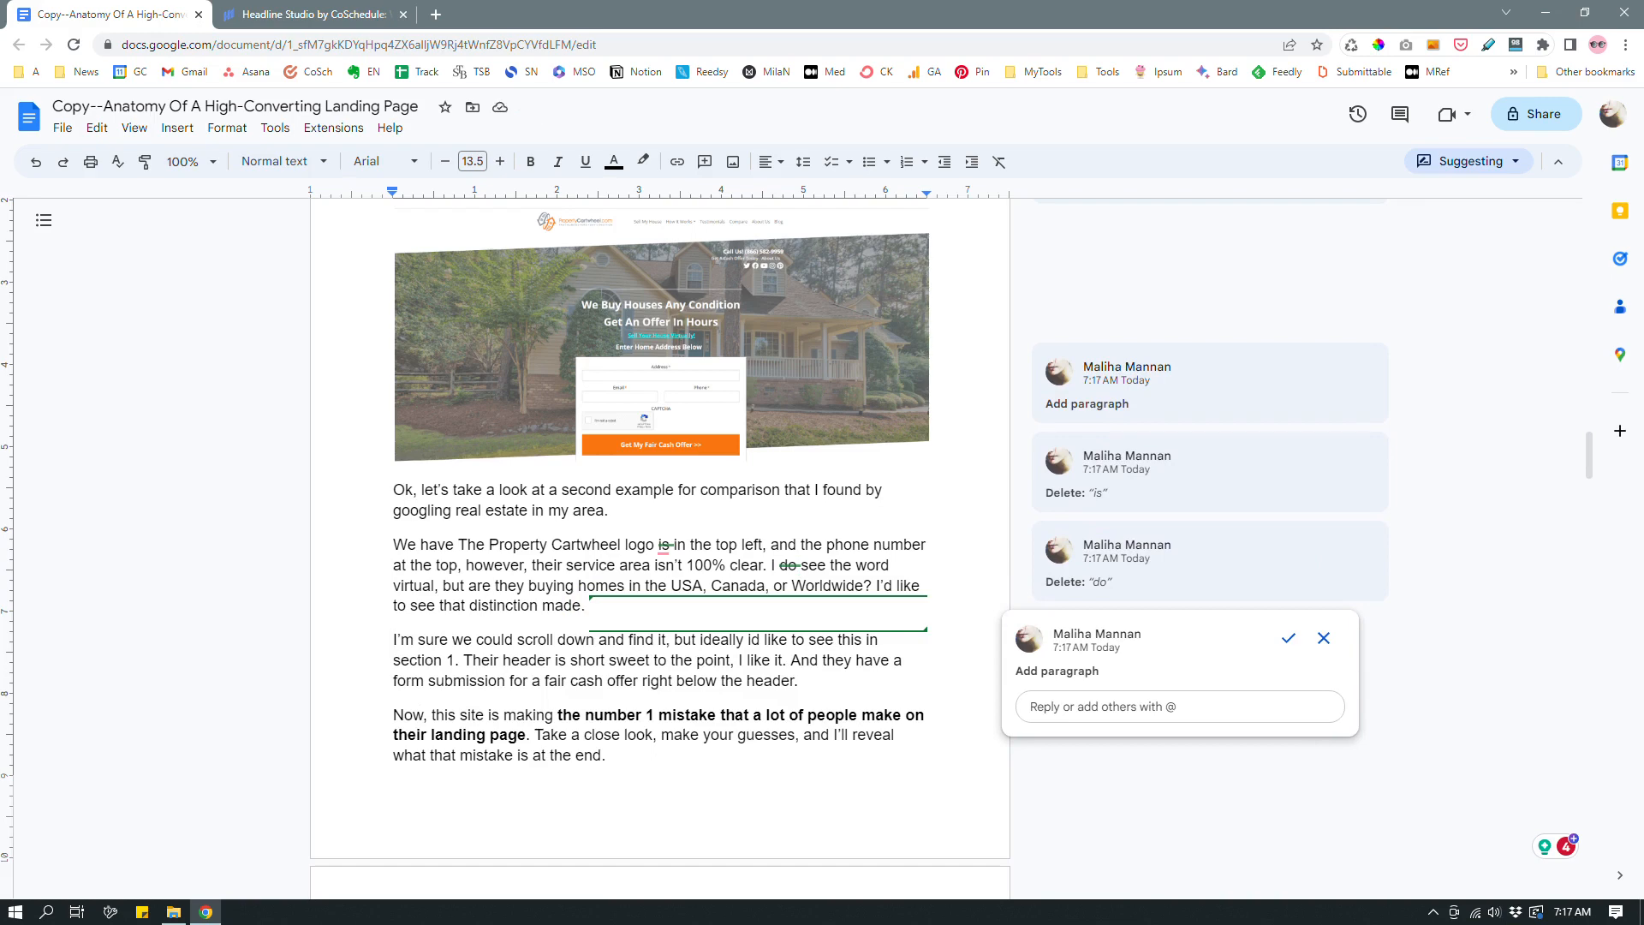
double_click(665, 640)
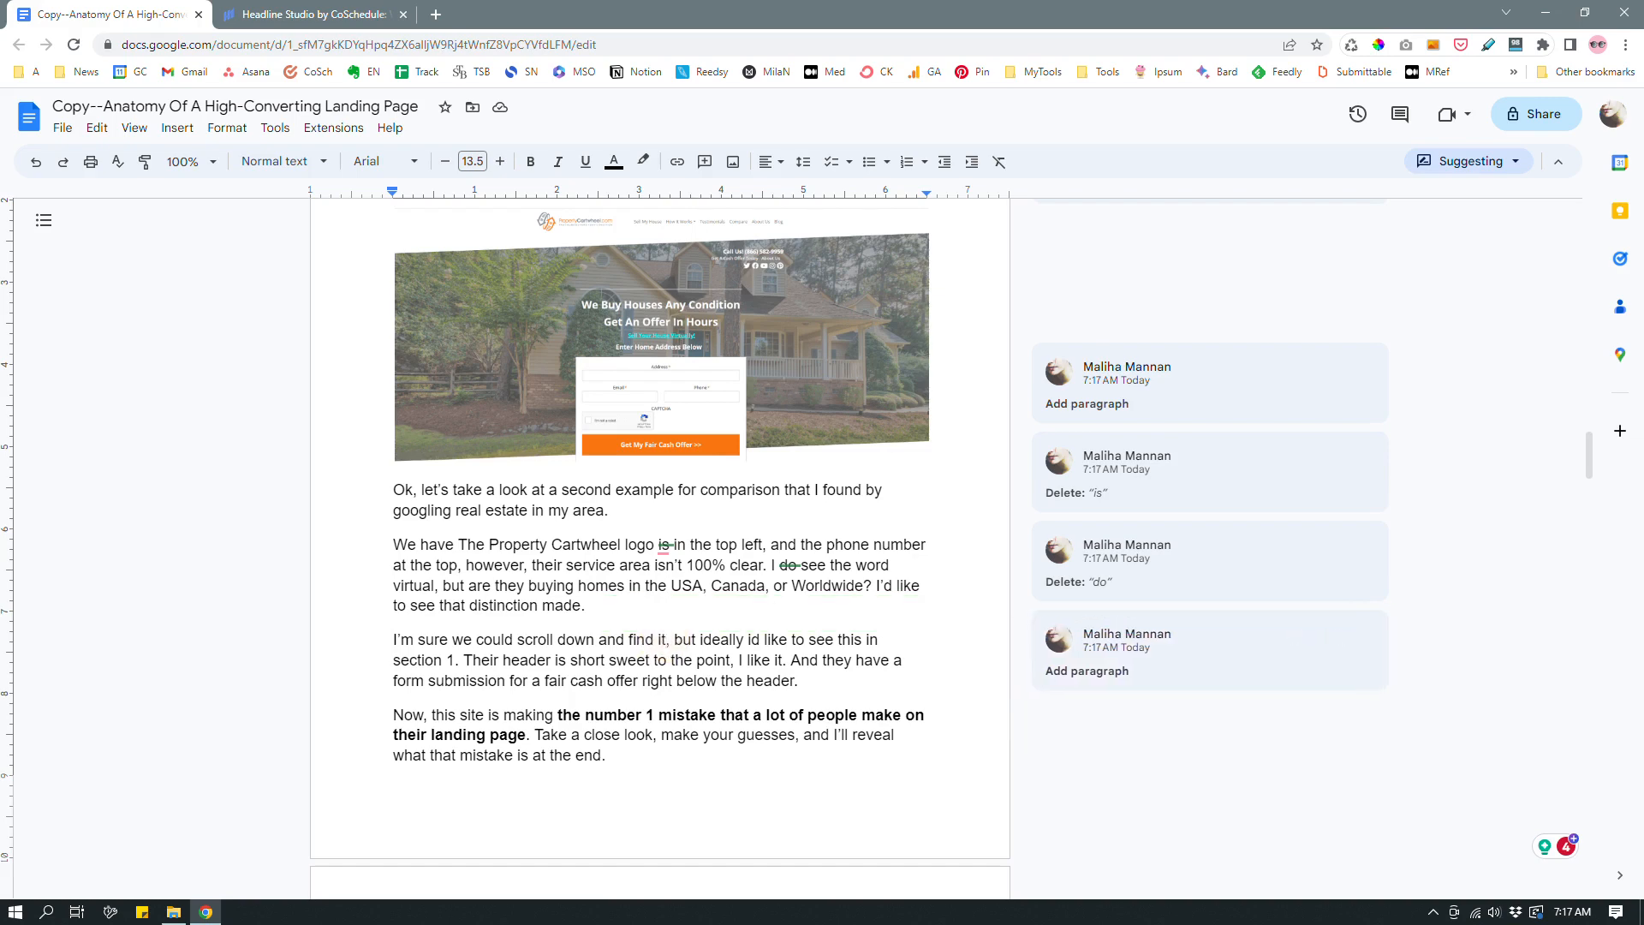
text(out)
click(853, 692)
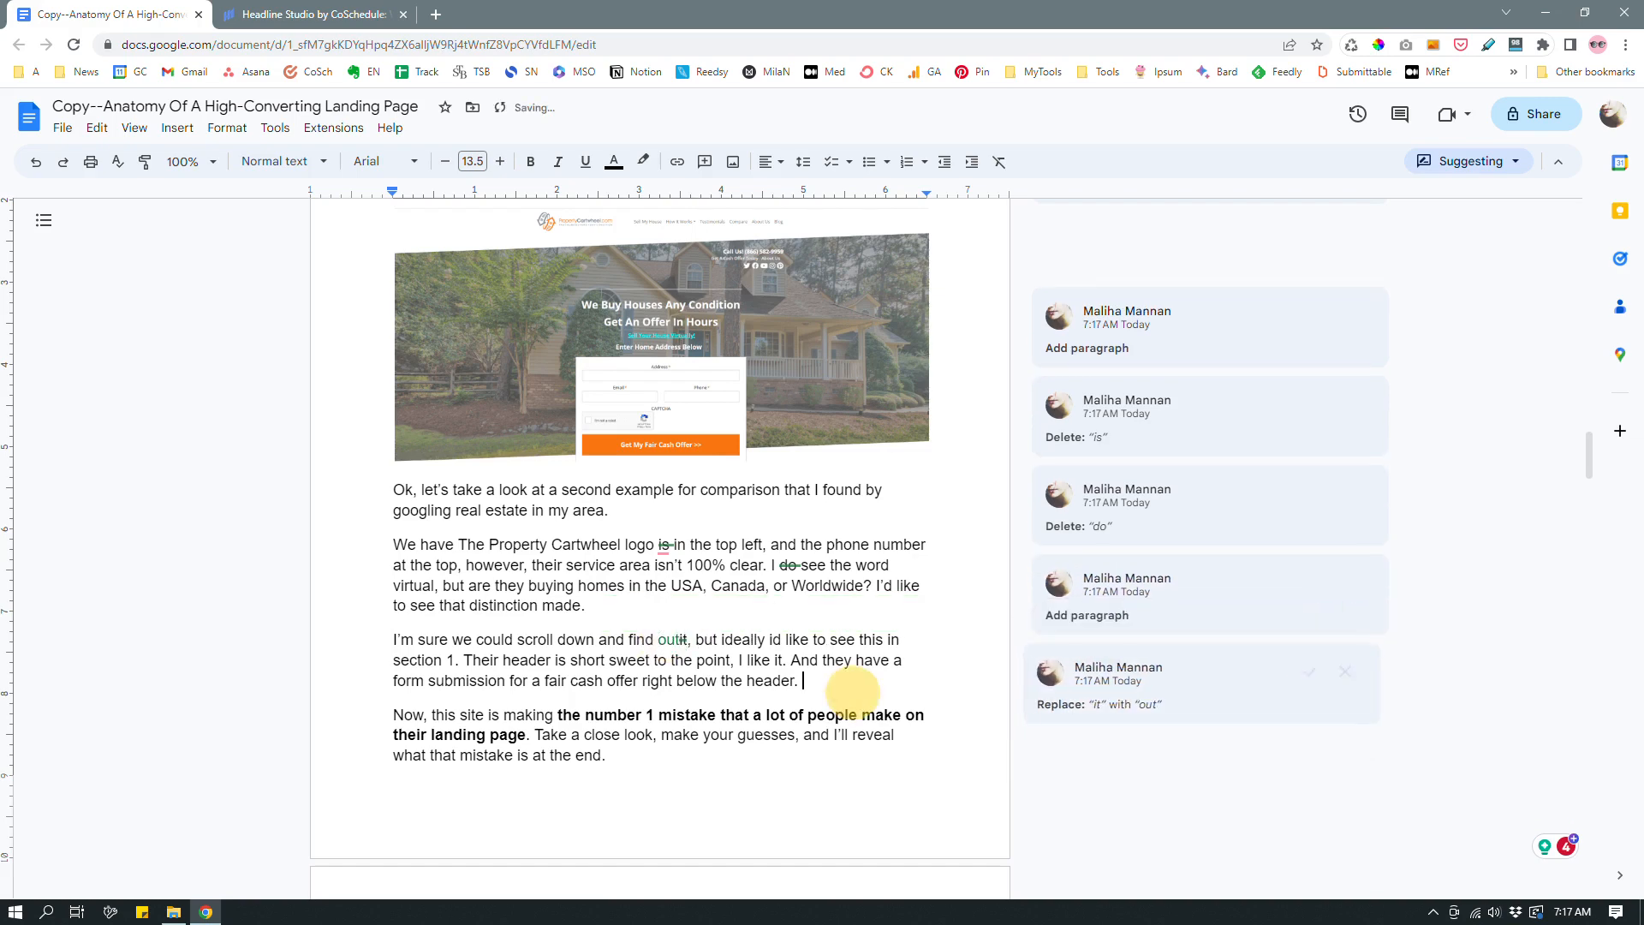
Correct "id" to "I'd" in "but ideally id like to see this in section 1"
click(771, 639)
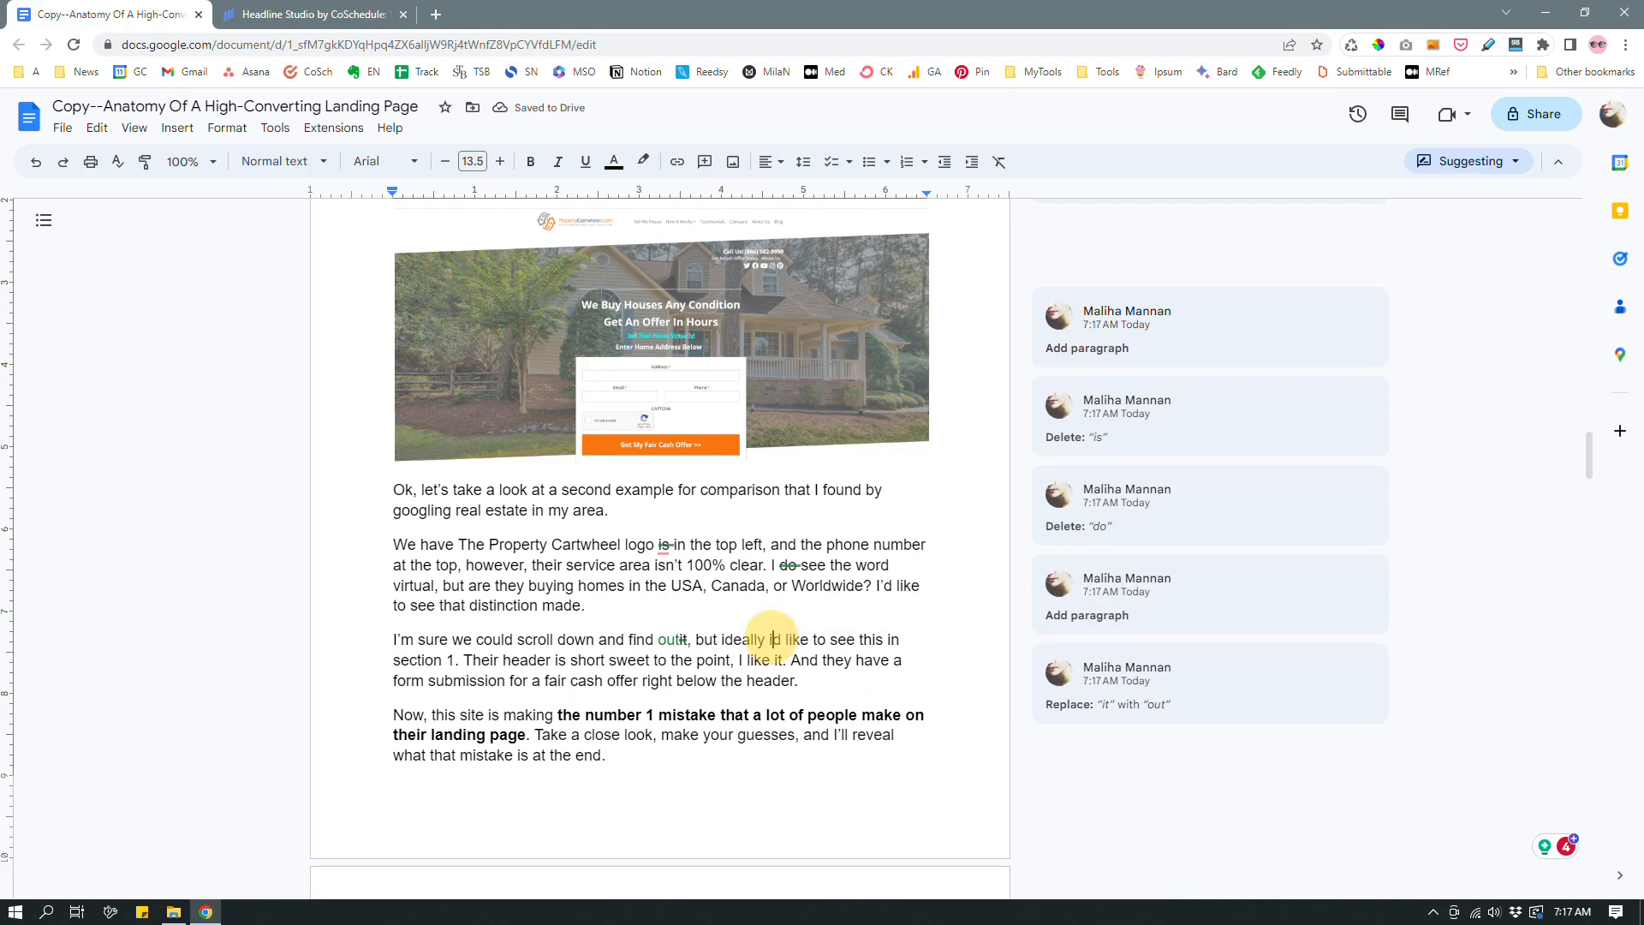
key(BackSpace)
text(I)
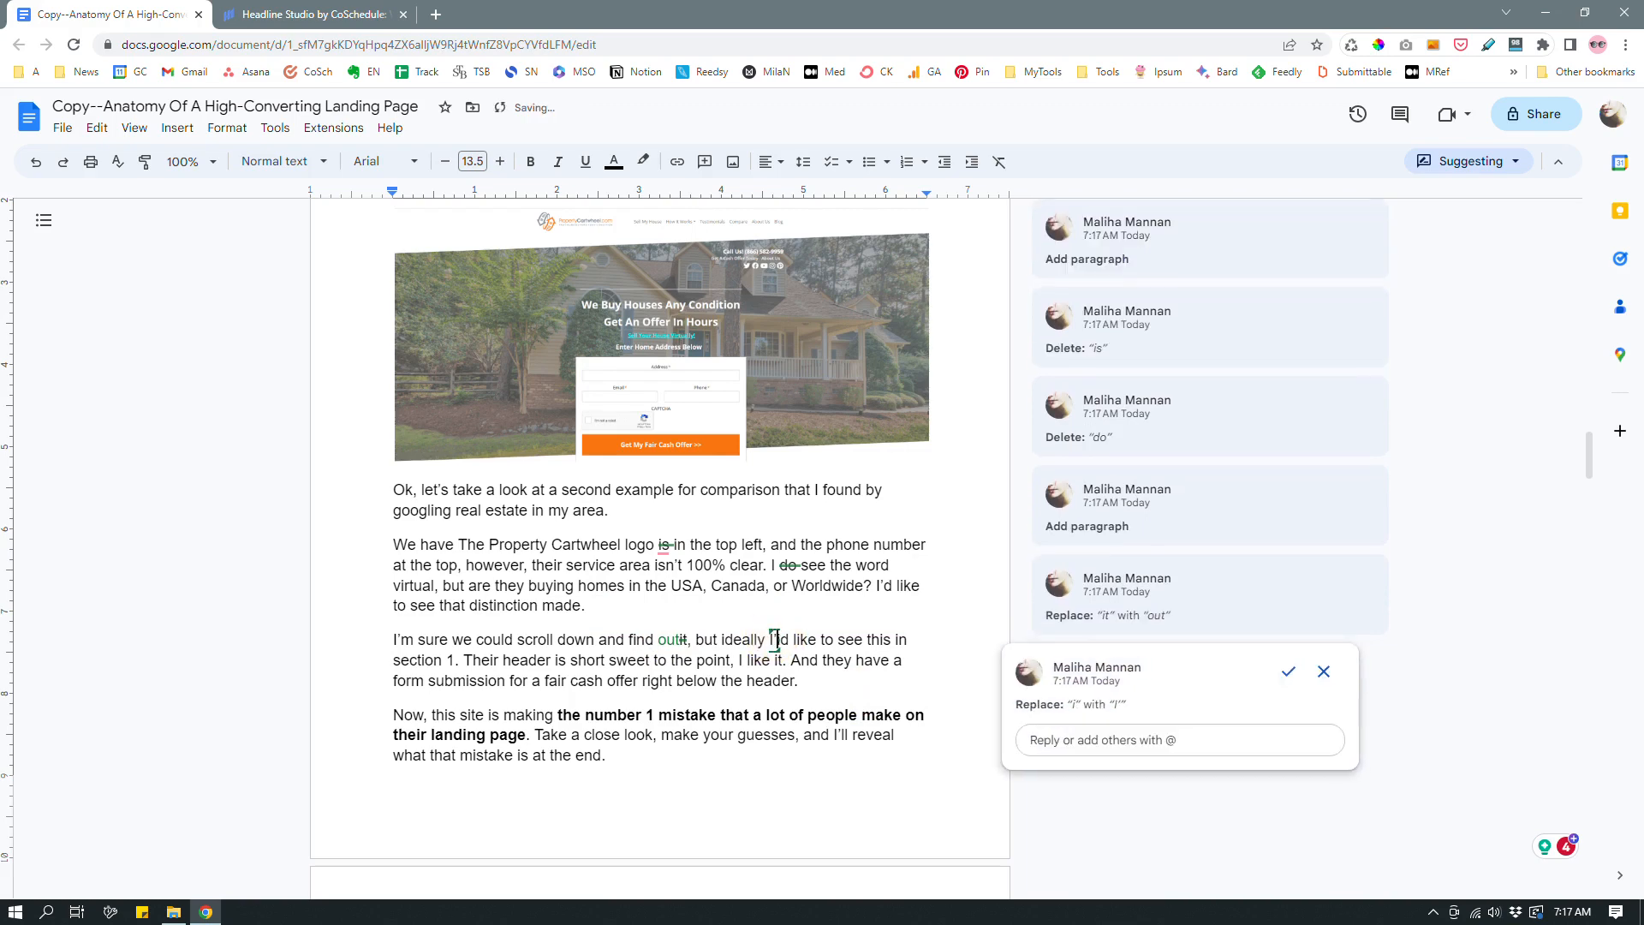
click(809, 678)
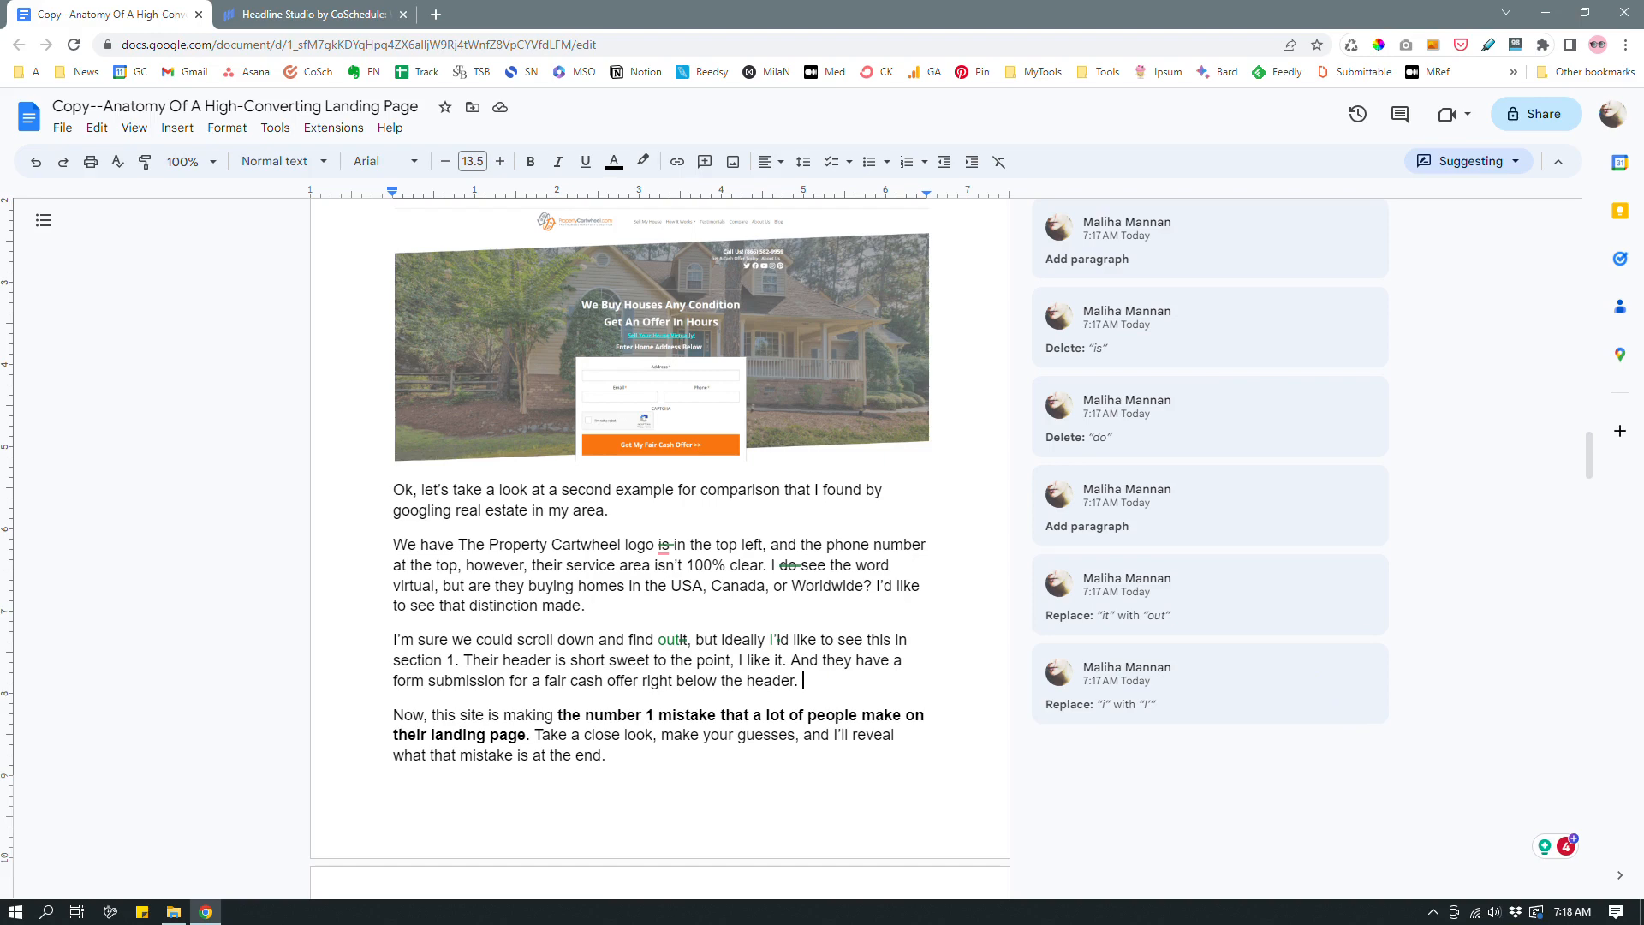
Start a new paragraph at "Their header is short" and revise the phrase to "short, sweet, and to the point"
click(463, 657)
key(Return)
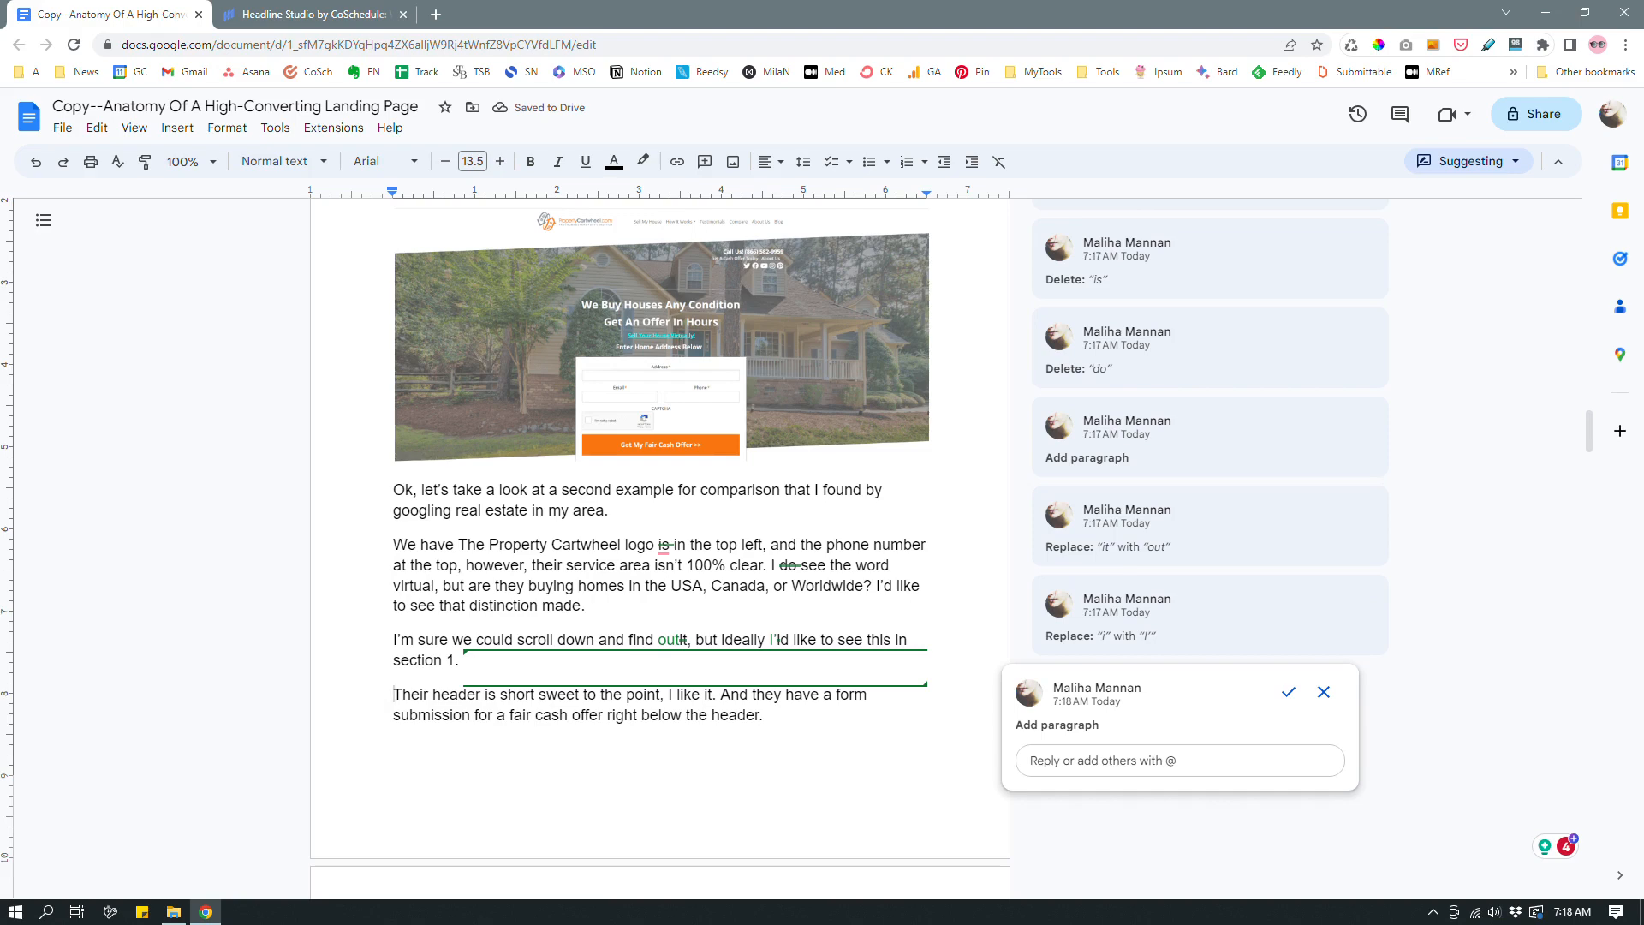
click(535, 695)
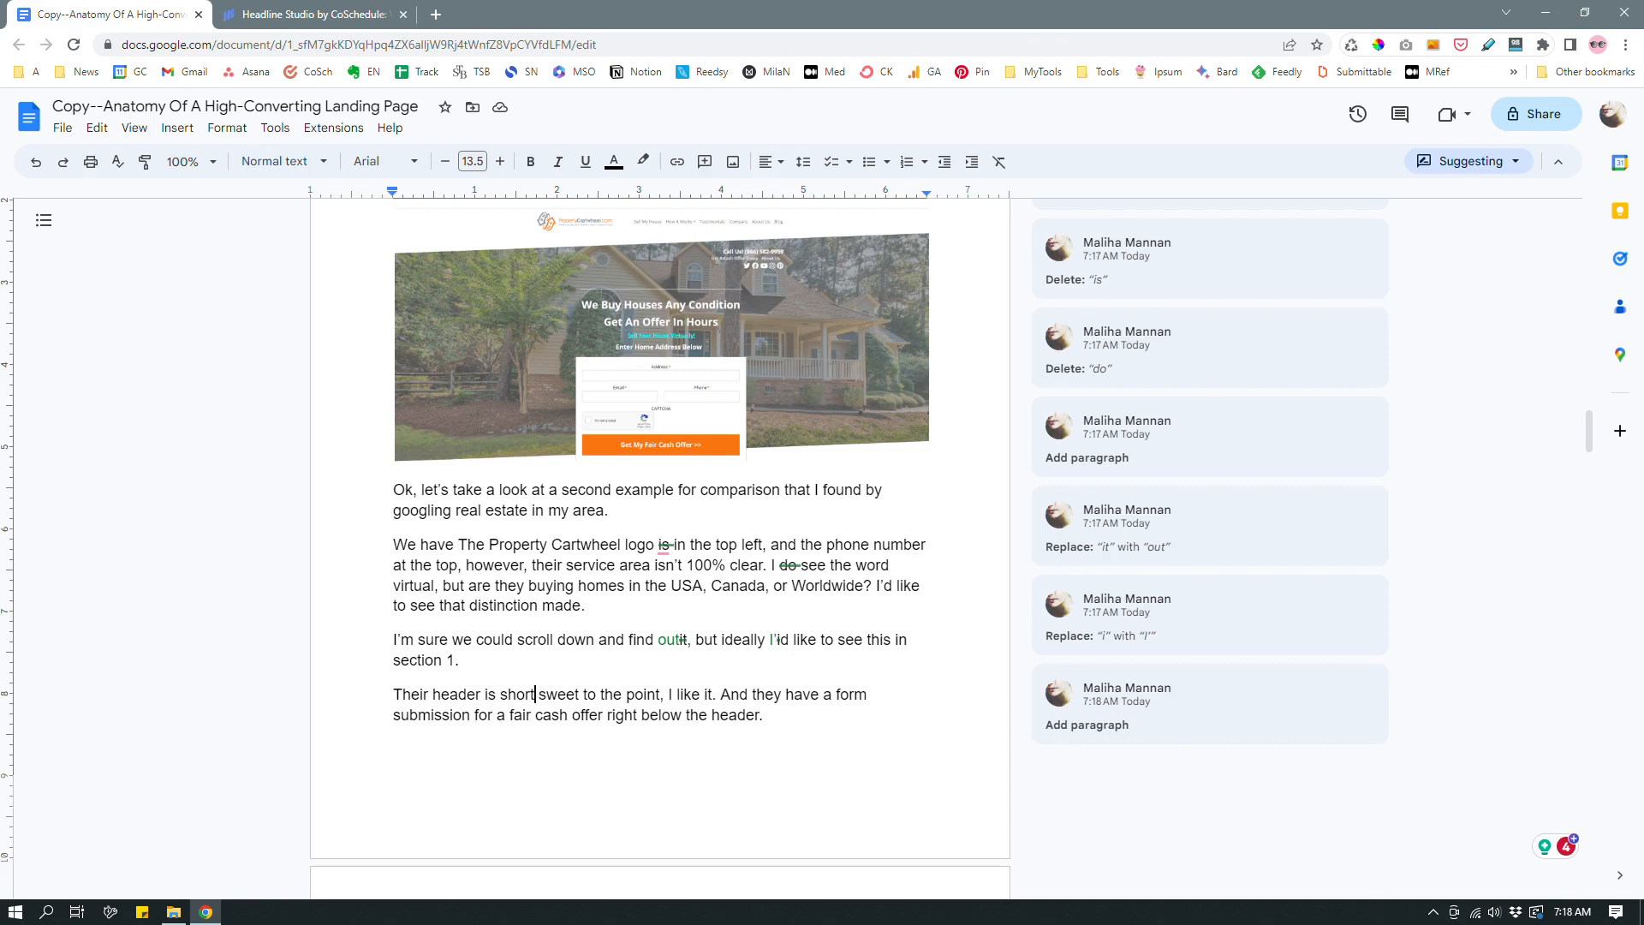
text(,)
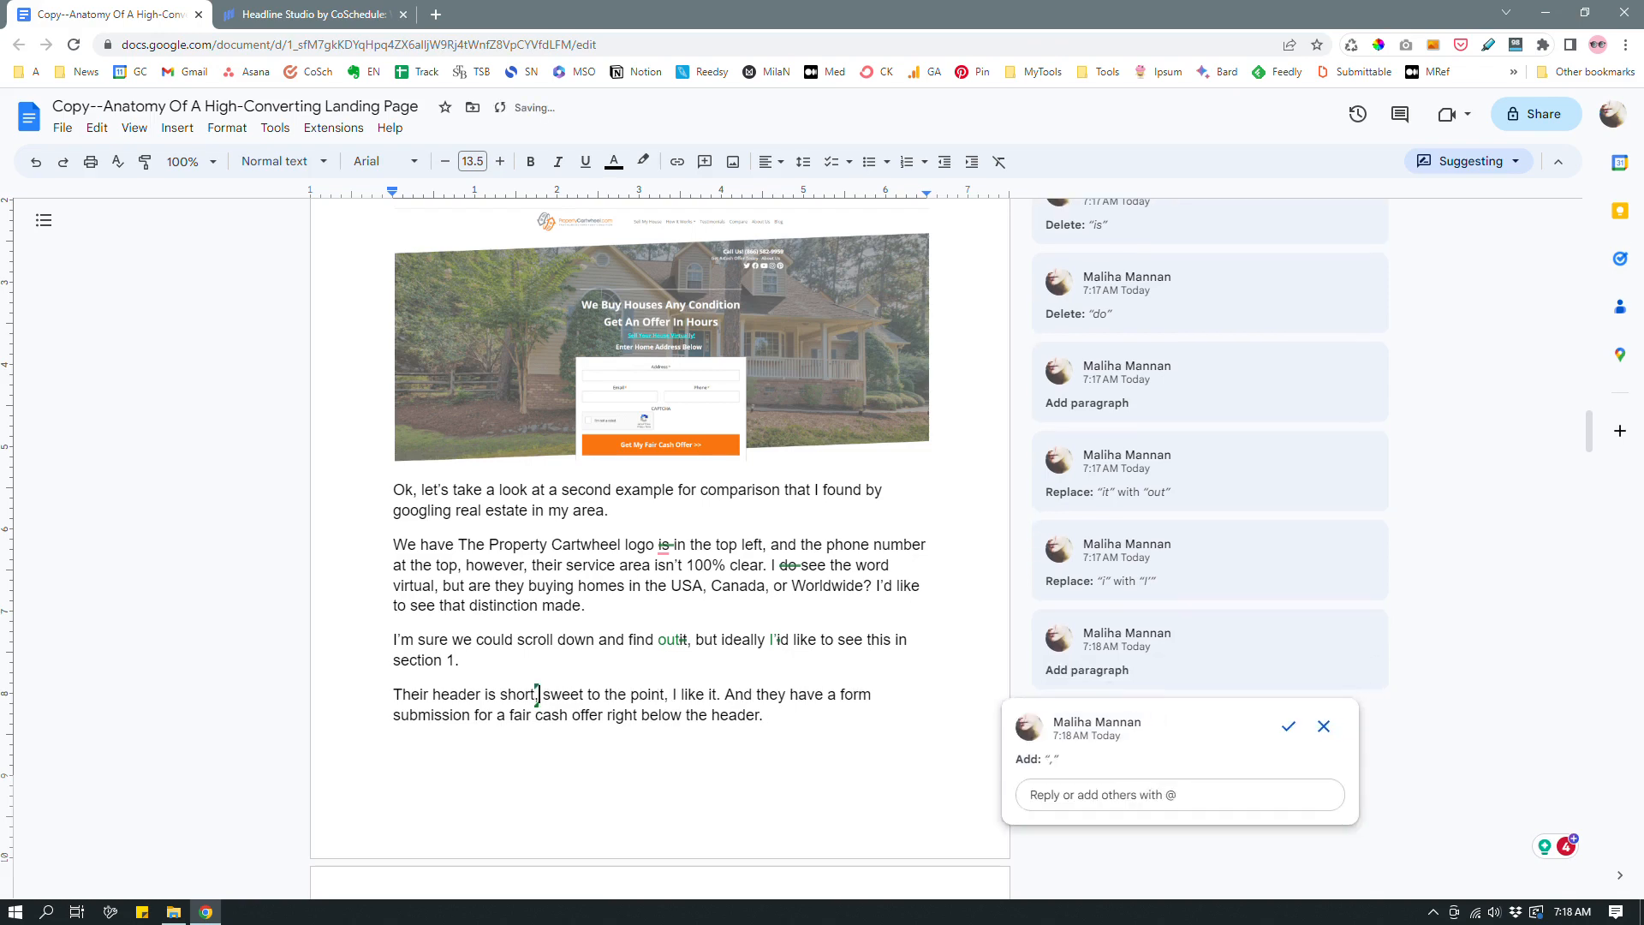
click(584, 695)
text(, and)
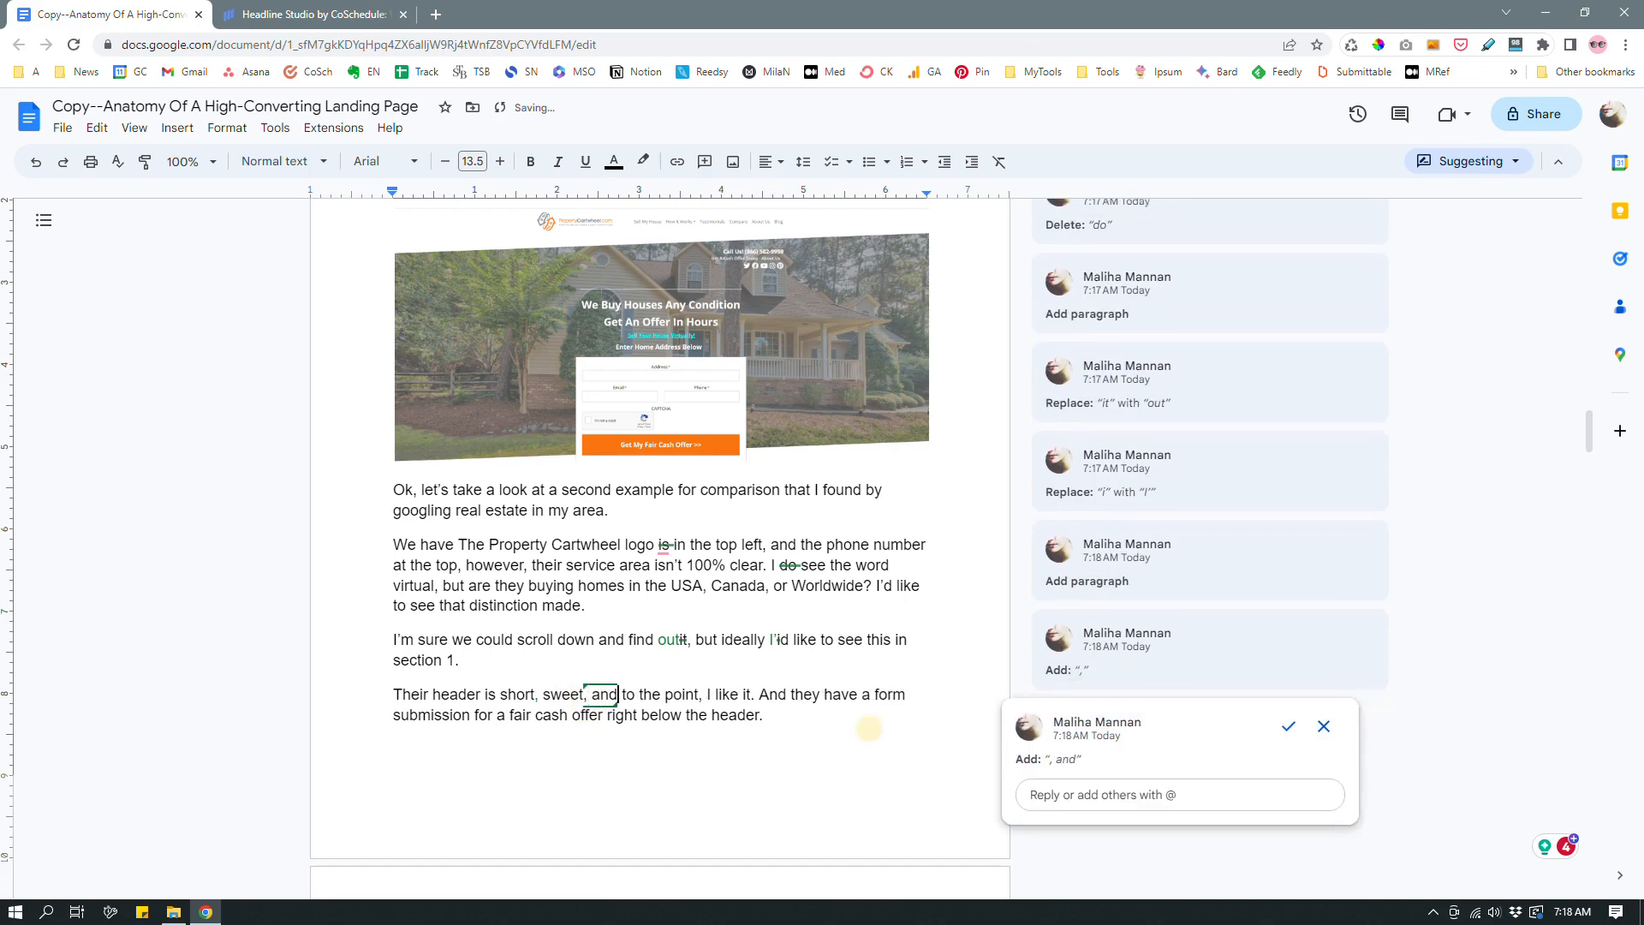
click(866, 723)
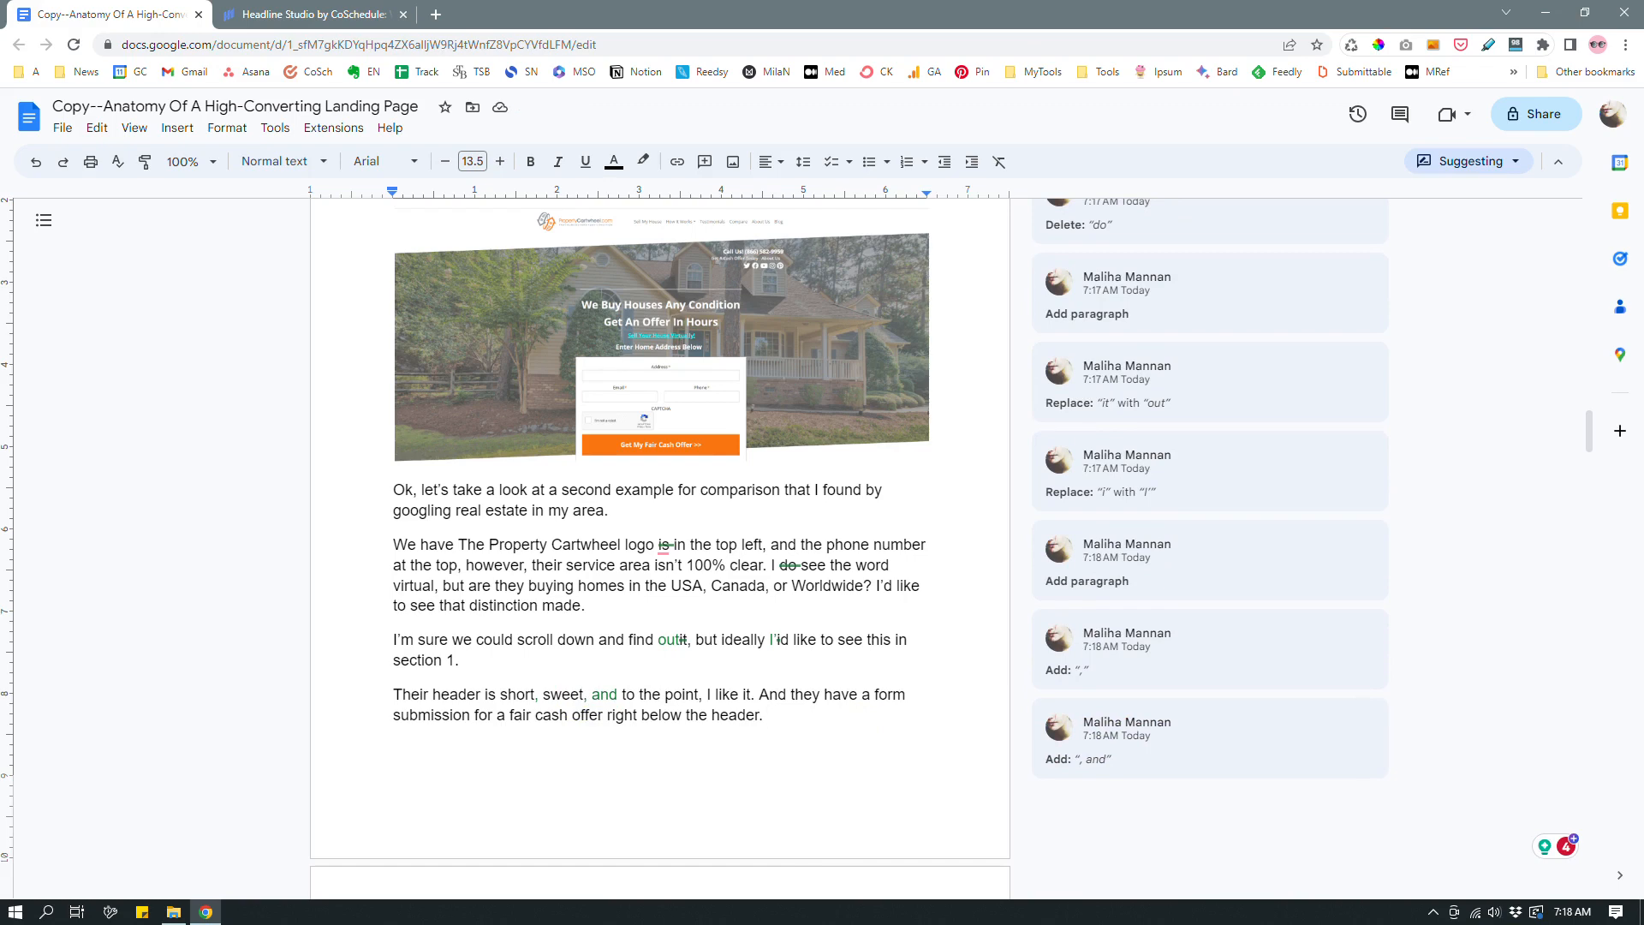
Add "of this blog post" after "what that mistake is at the end" in the number 1 mistake paragraph
scroll(659, 548, down, 4)
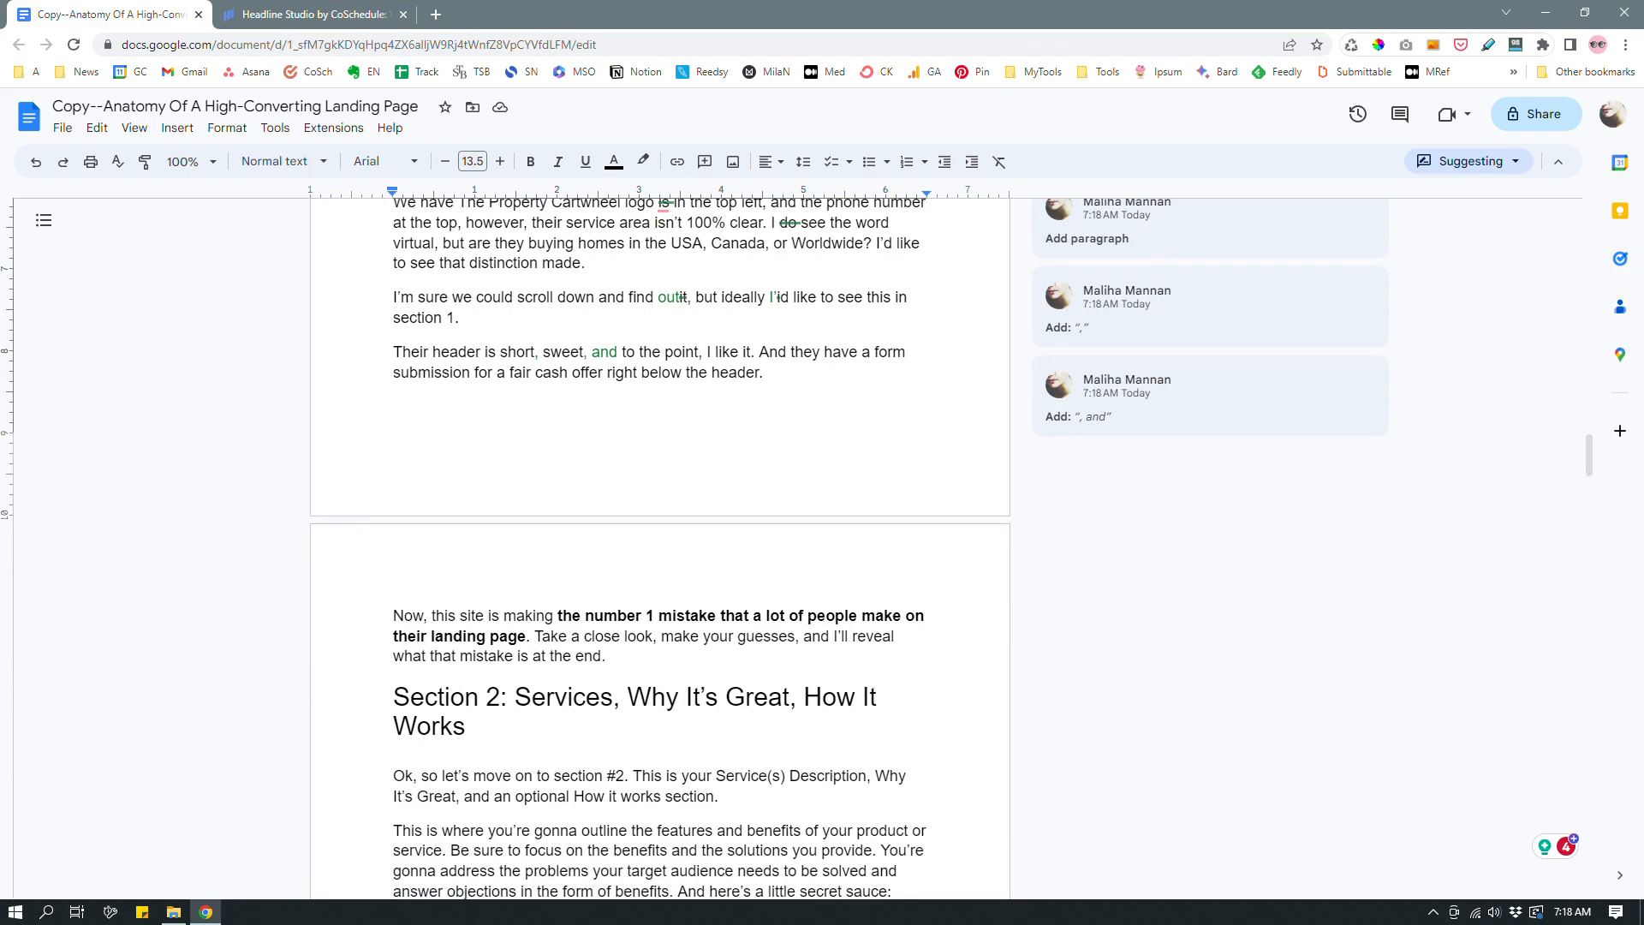
click(602, 656)
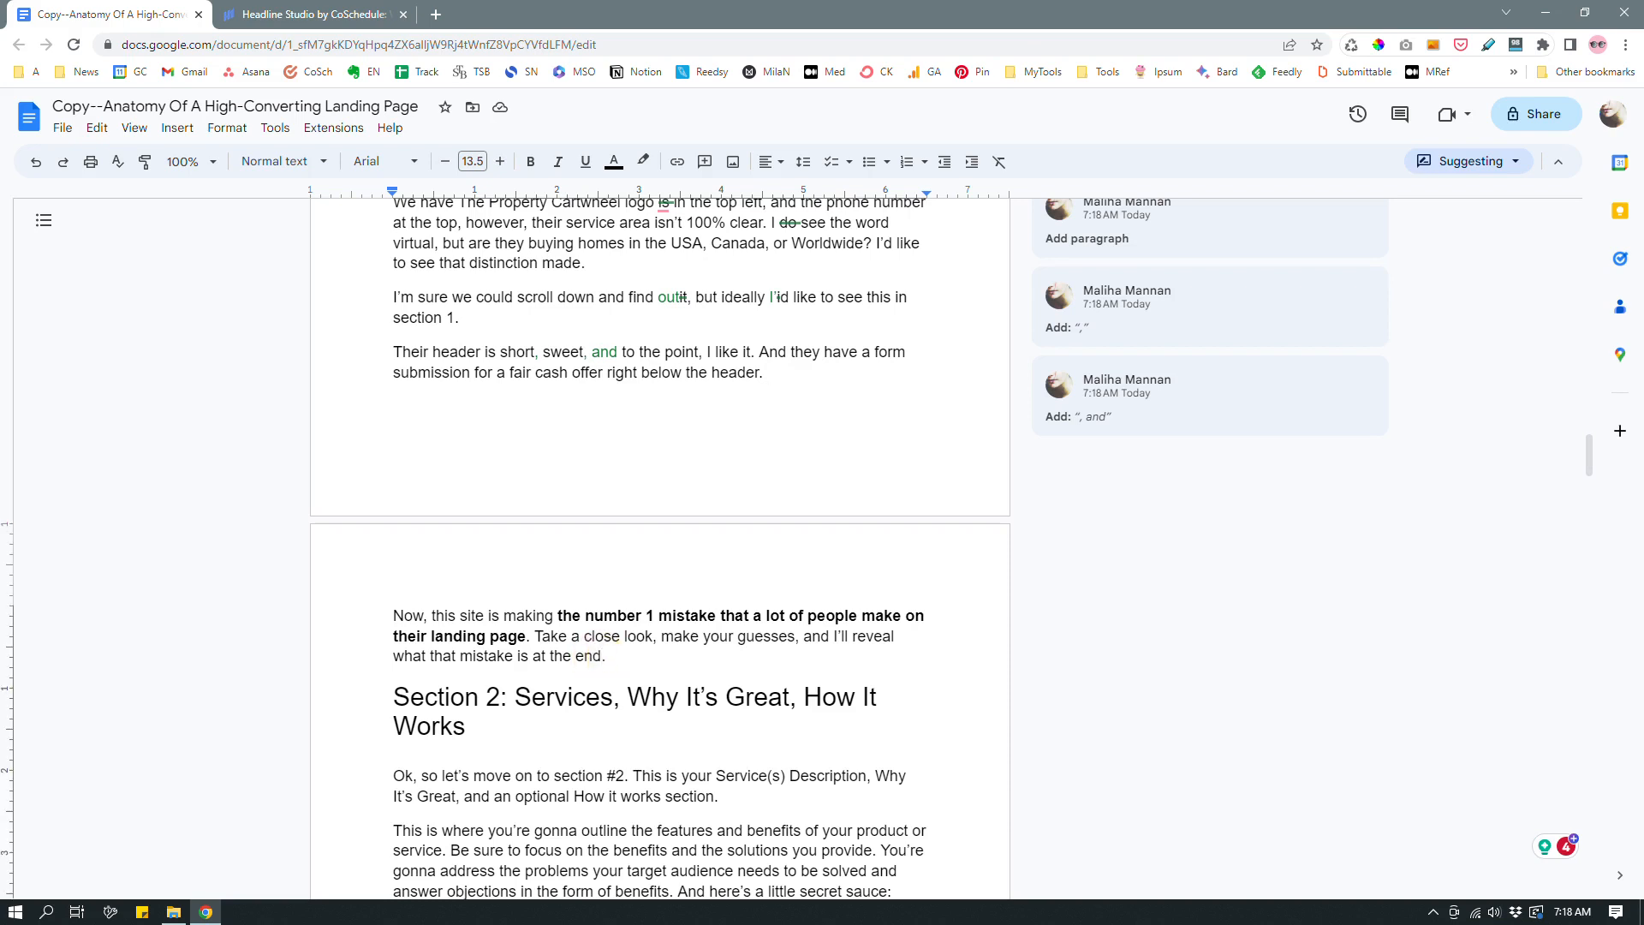
text(of this bl)
text(og post)
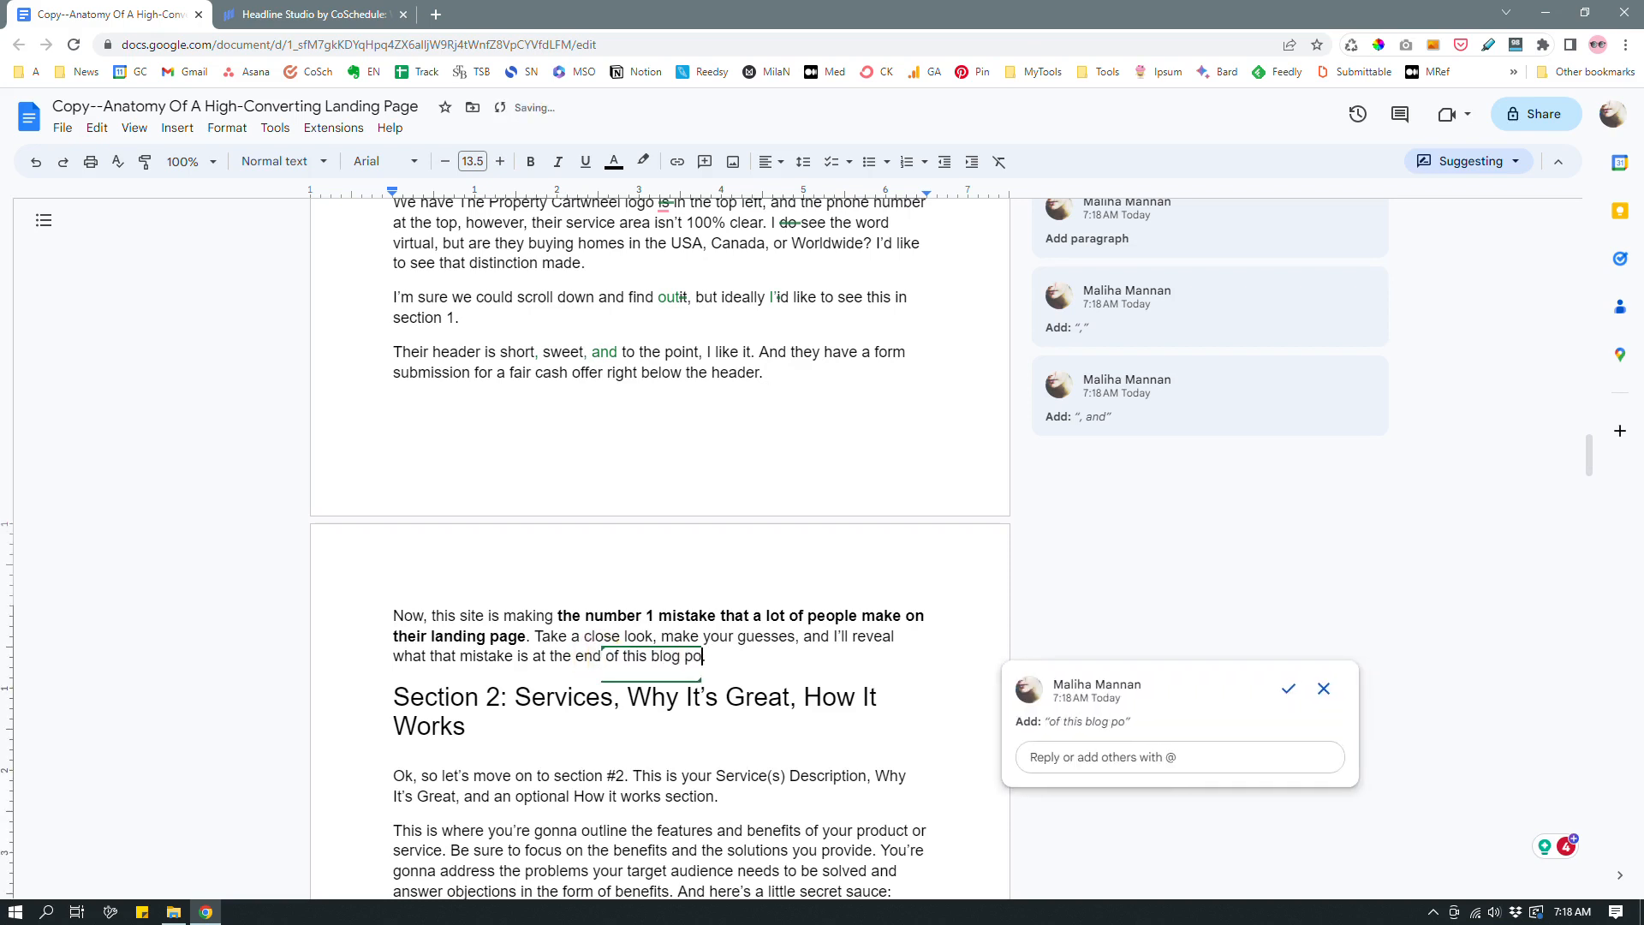
click(840, 658)
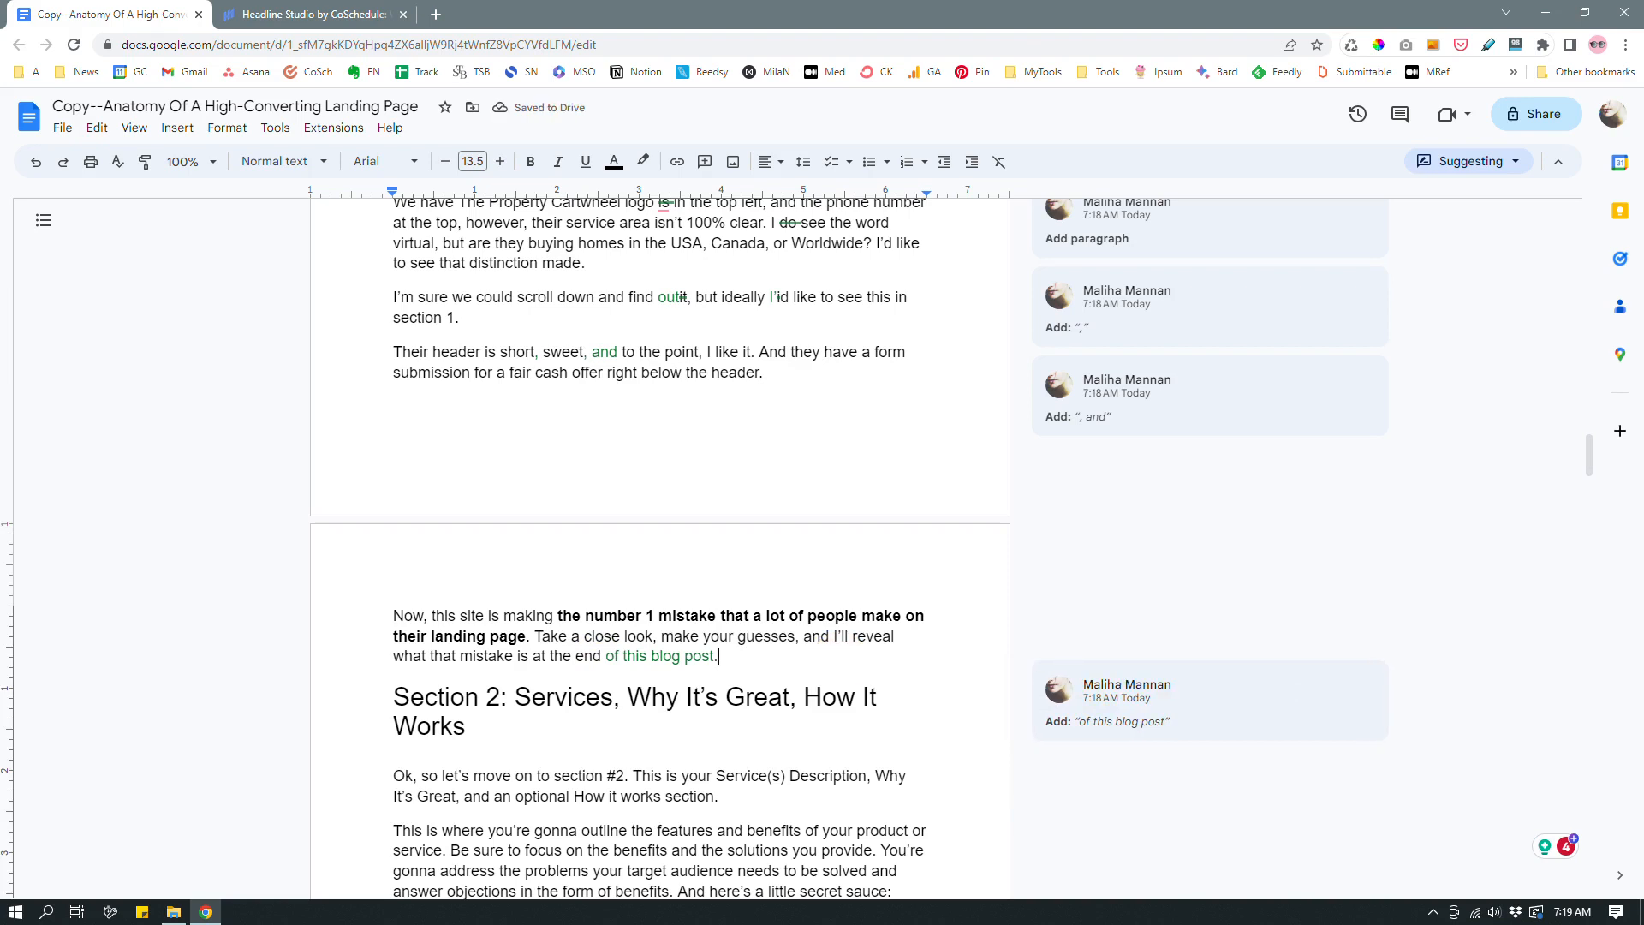
Review the number 1 mistake paragraph, focusing on the closing sentence that promises to reveal the mistake
drag(752, 649, 365, 597)
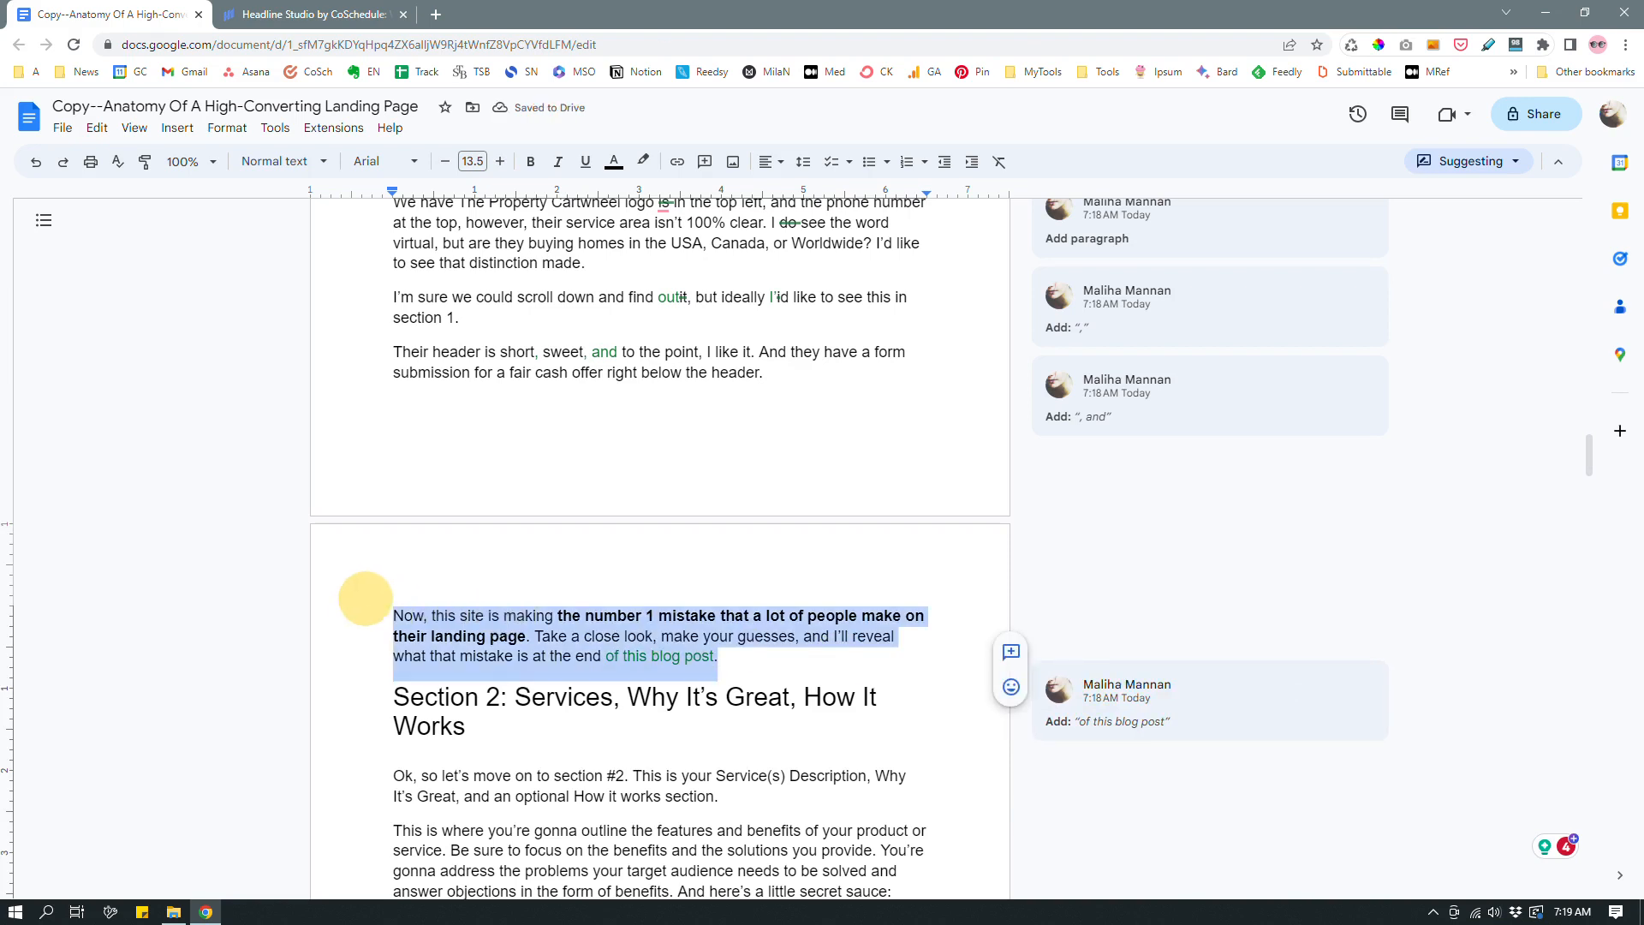
click(782, 659)
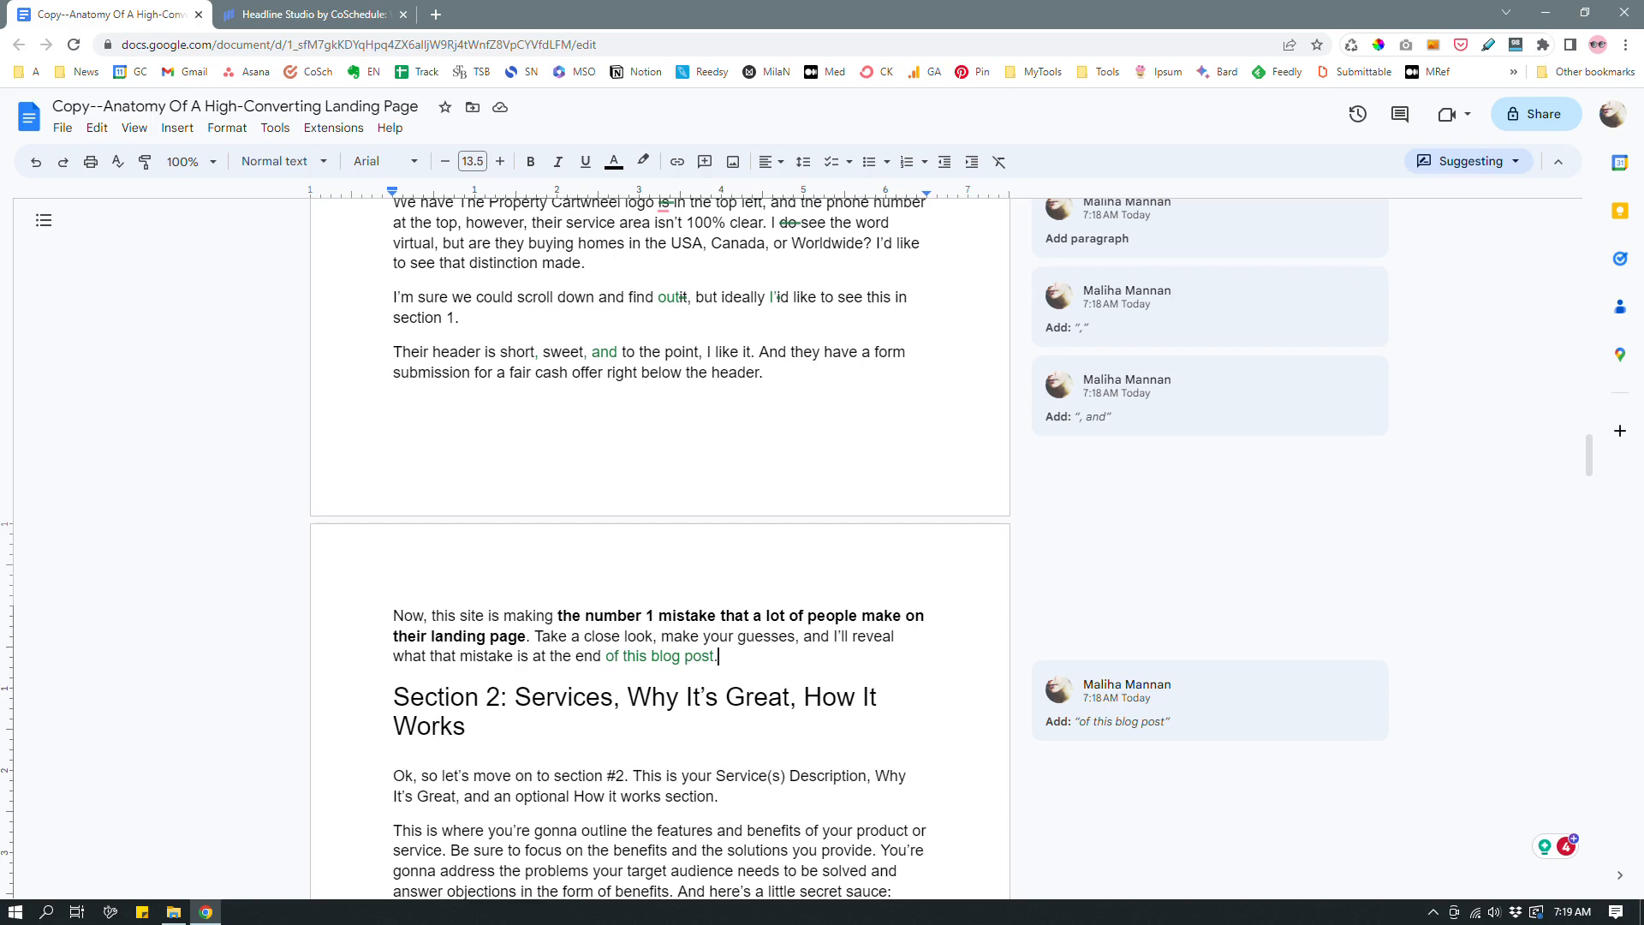
drag(534, 635, 726, 670)
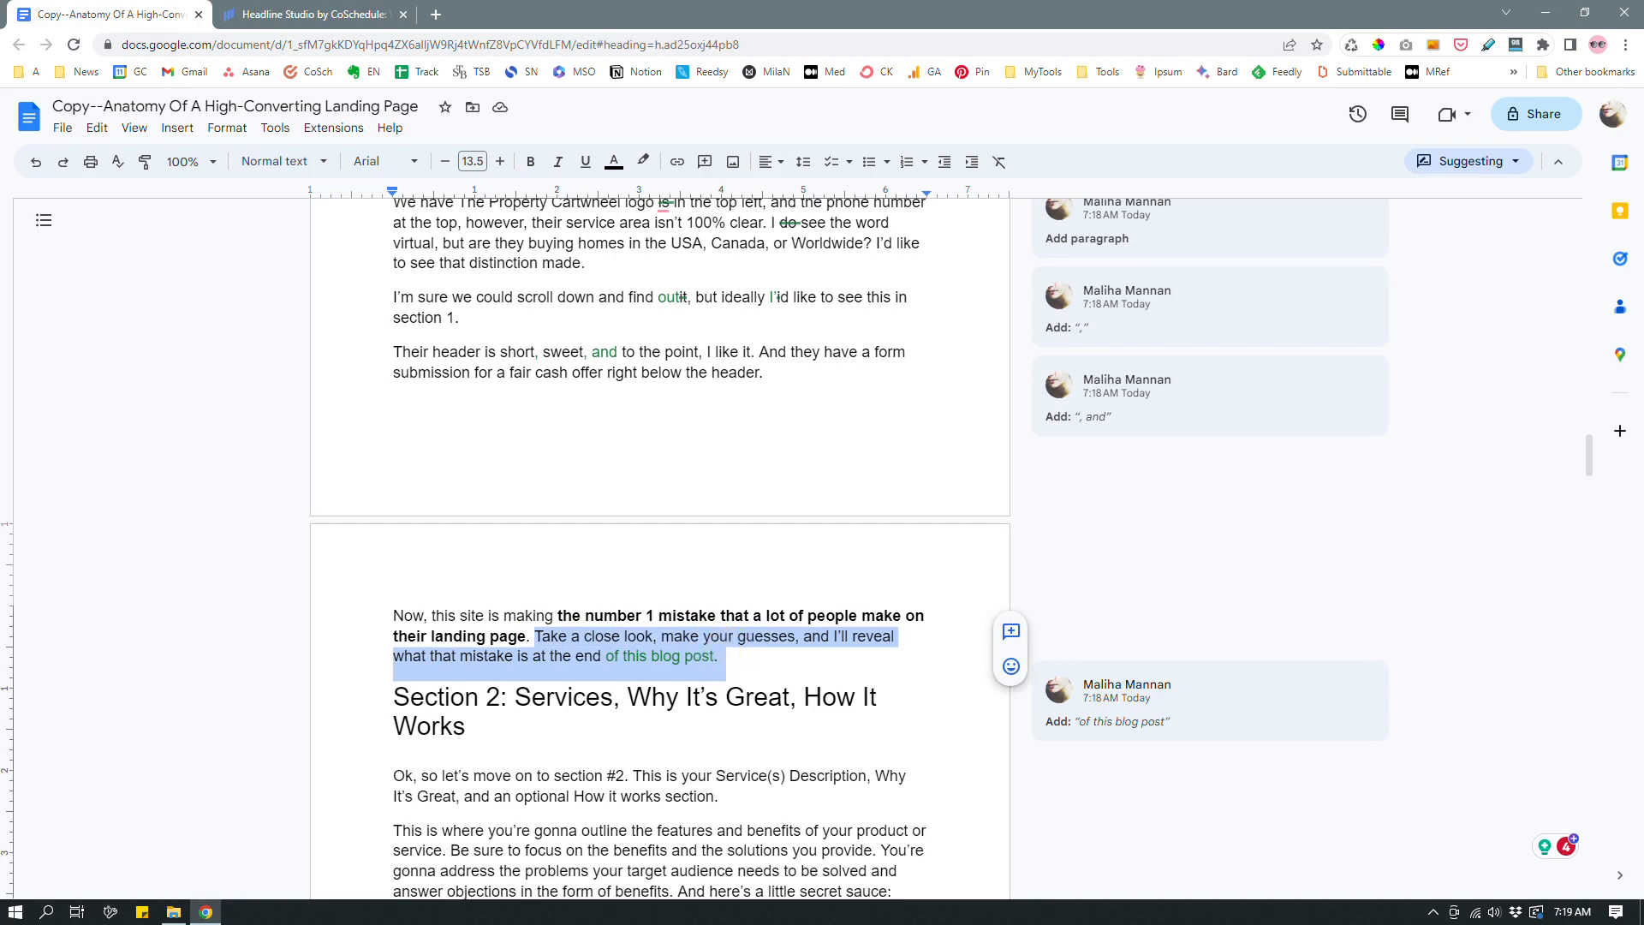
click(743, 656)
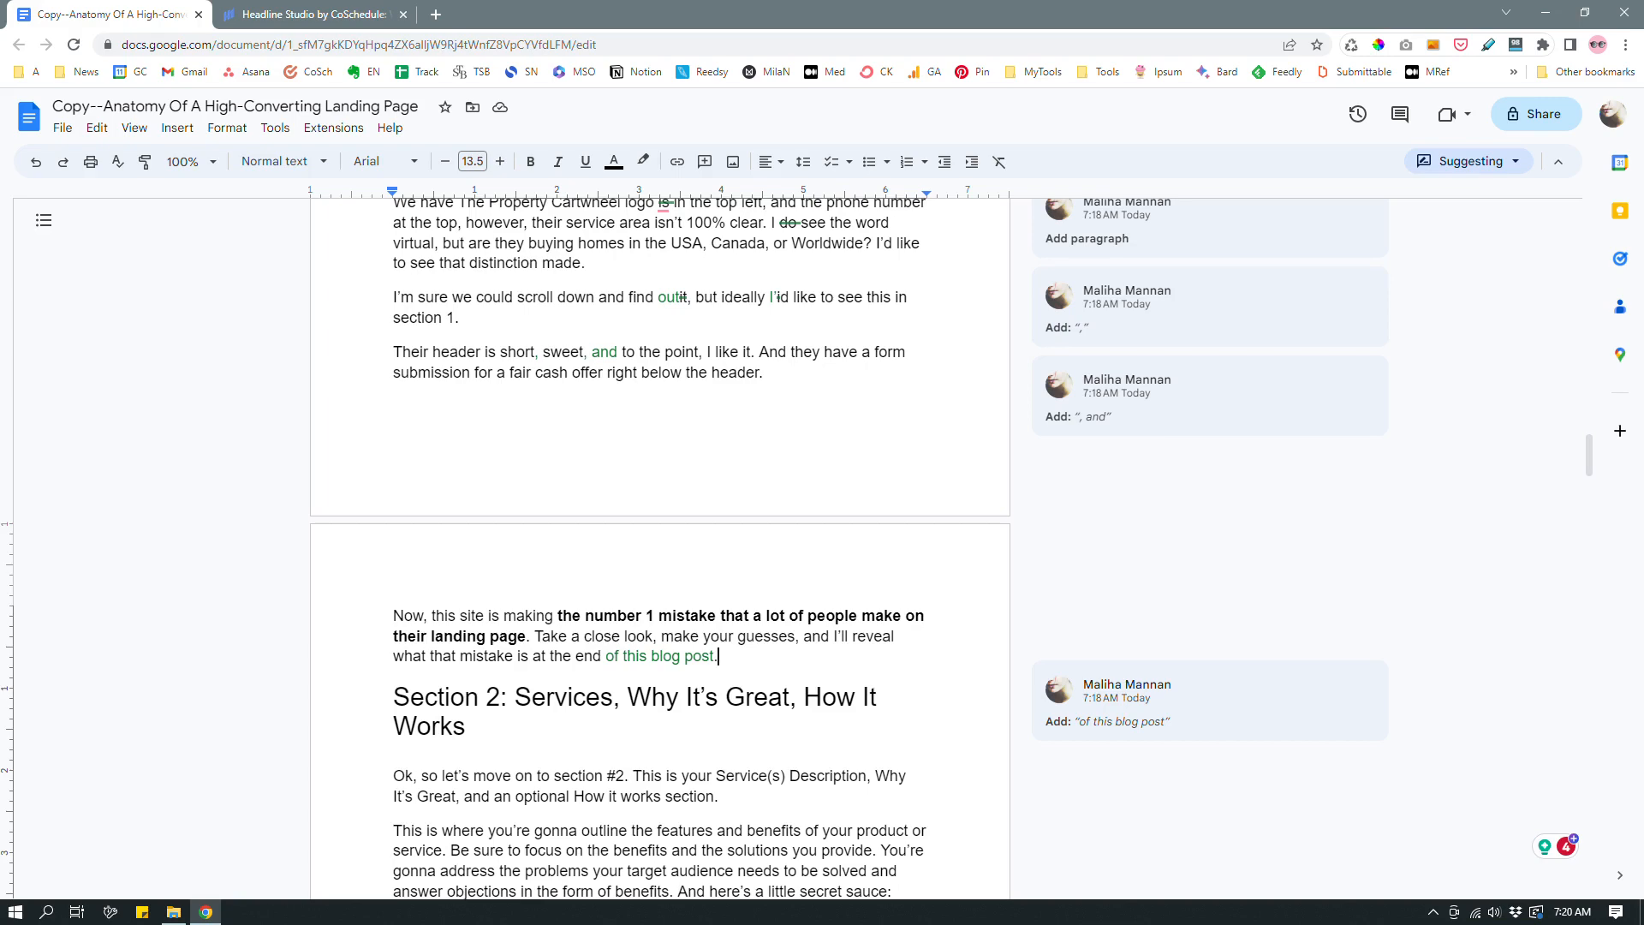
Examine the Section 2 heading and its opening paragraph, and compare them with the Landing Page Section 1 heading
scroll(659, 548, down, 3)
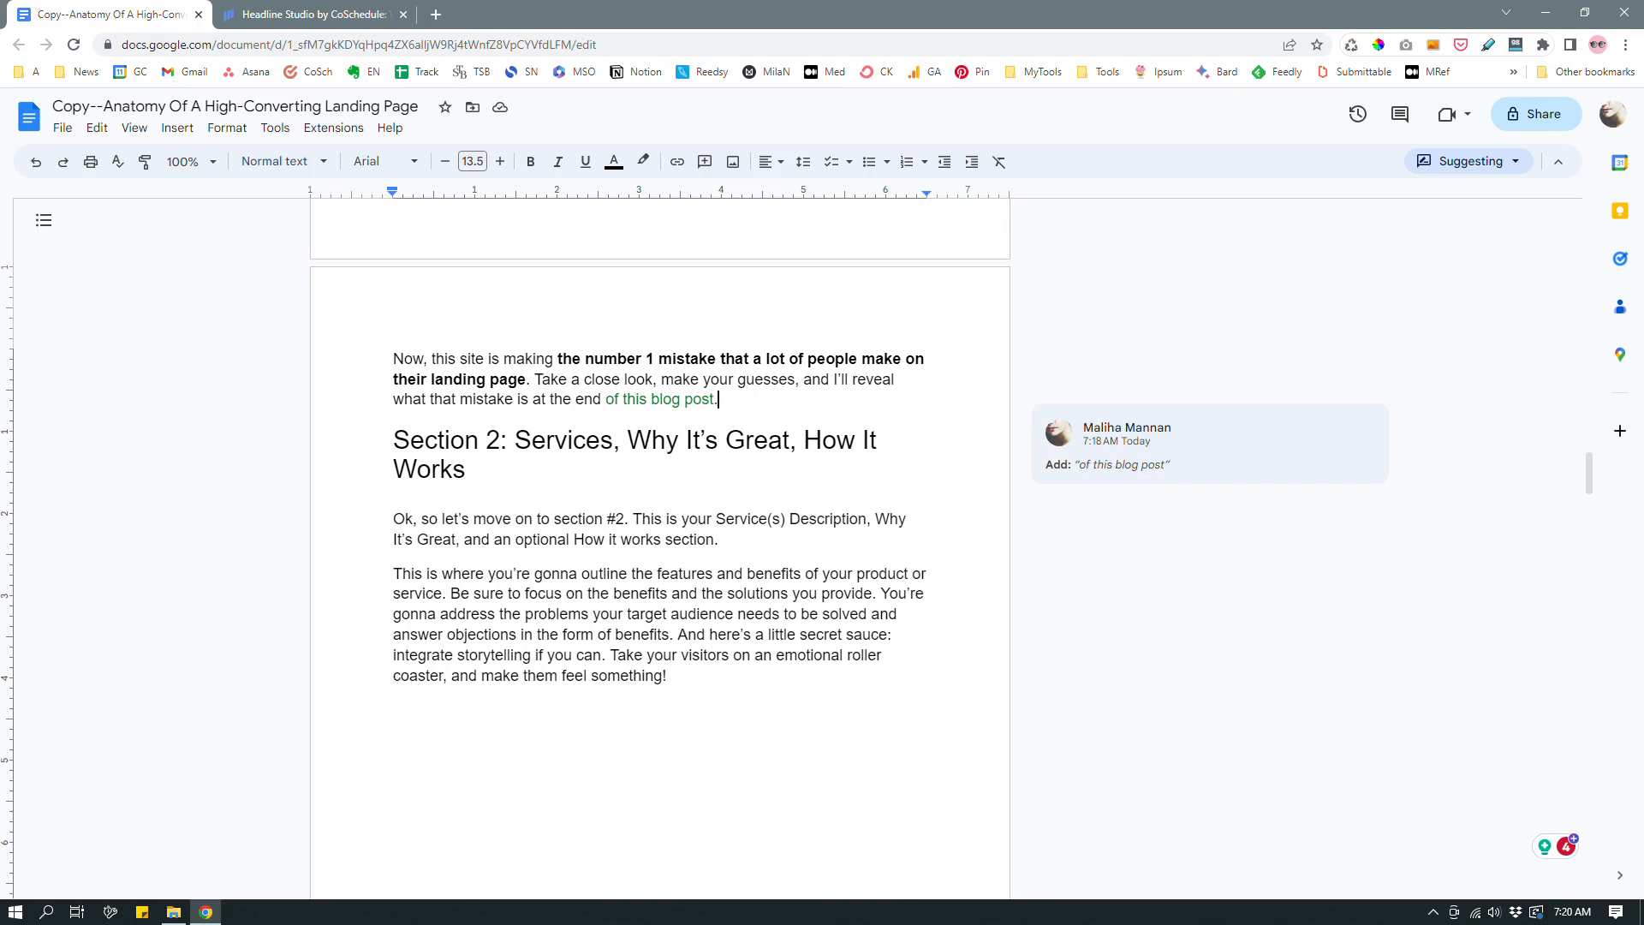
triple_click(466, 451)
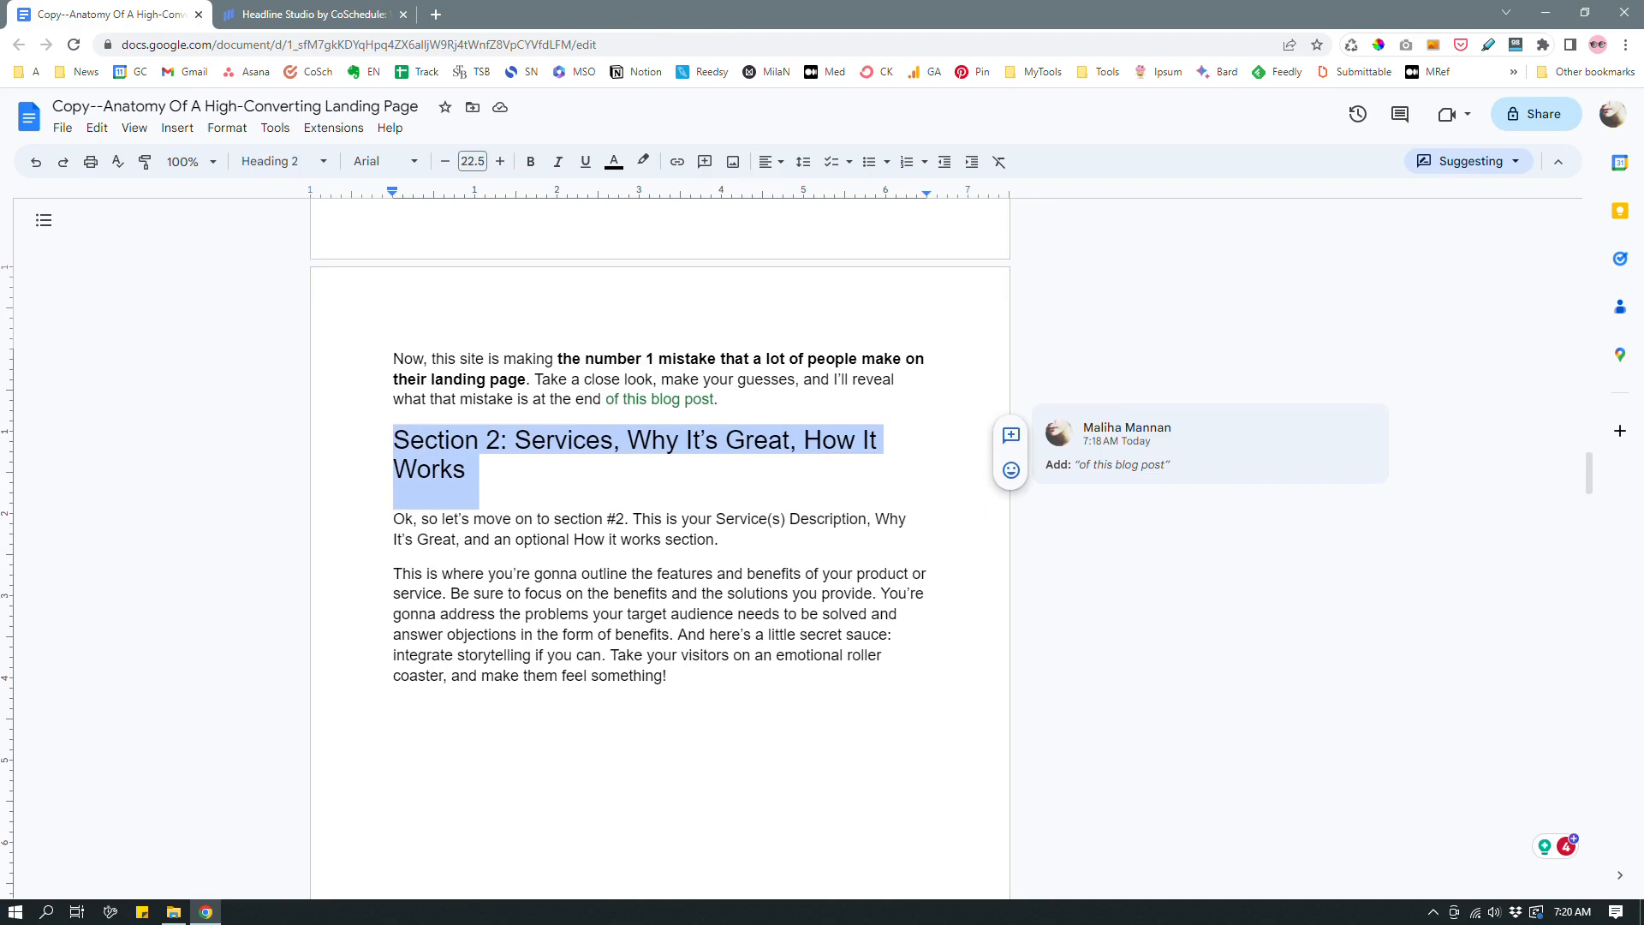
scroll(659, 548, down, 2)
click(755, 366)
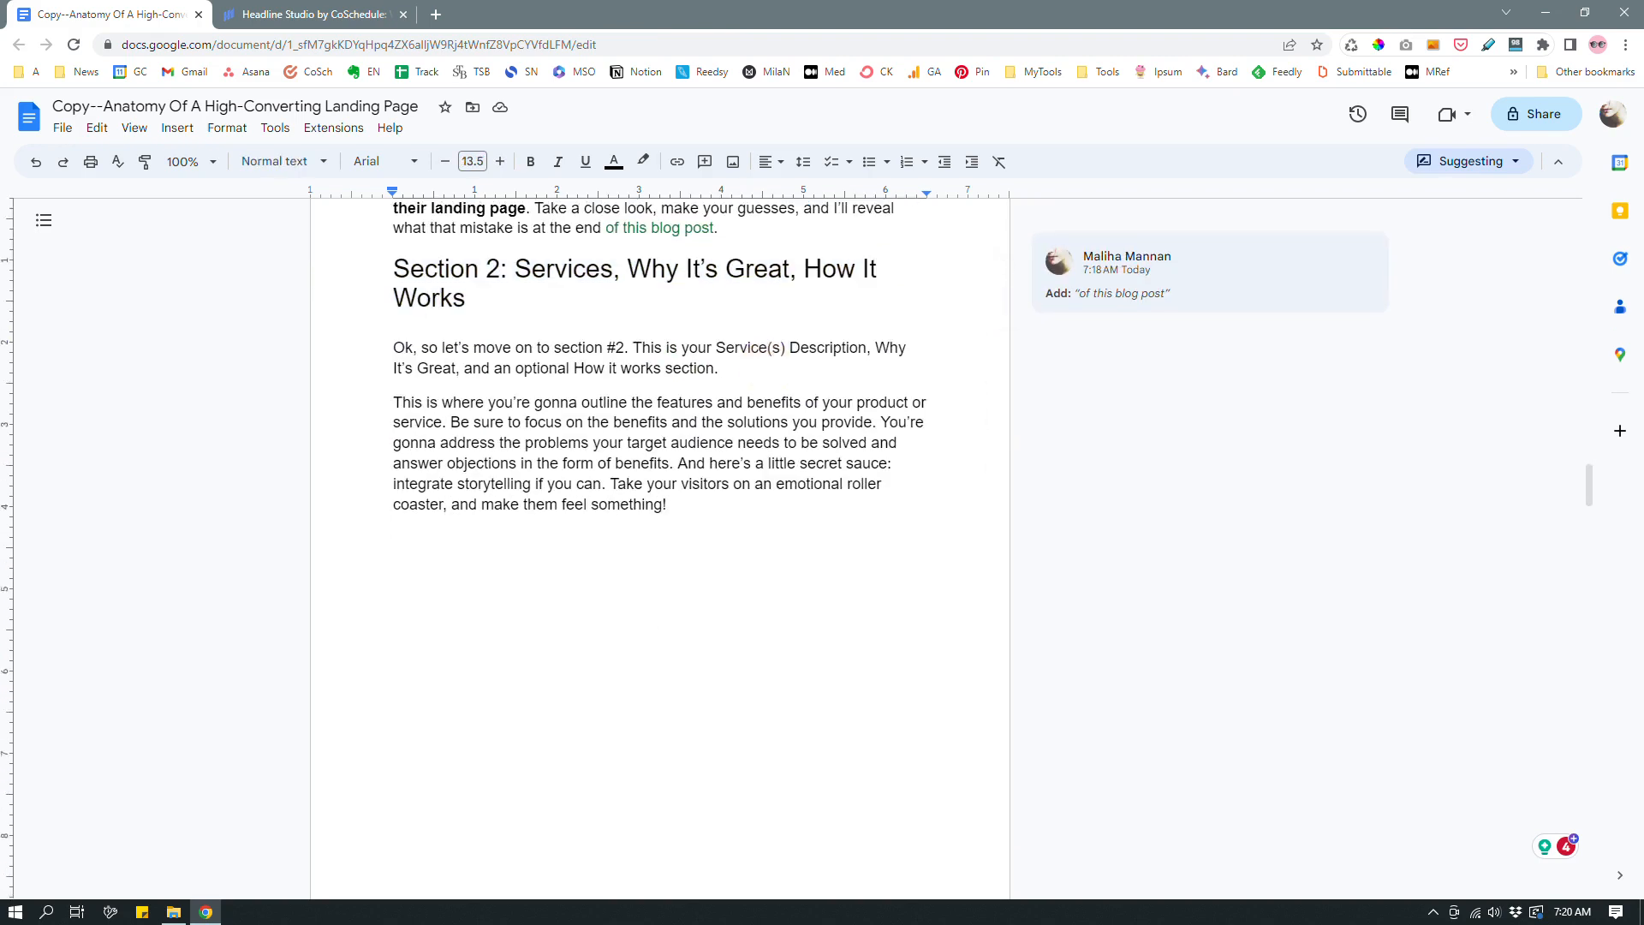
scroll(756, 366, up, 1)
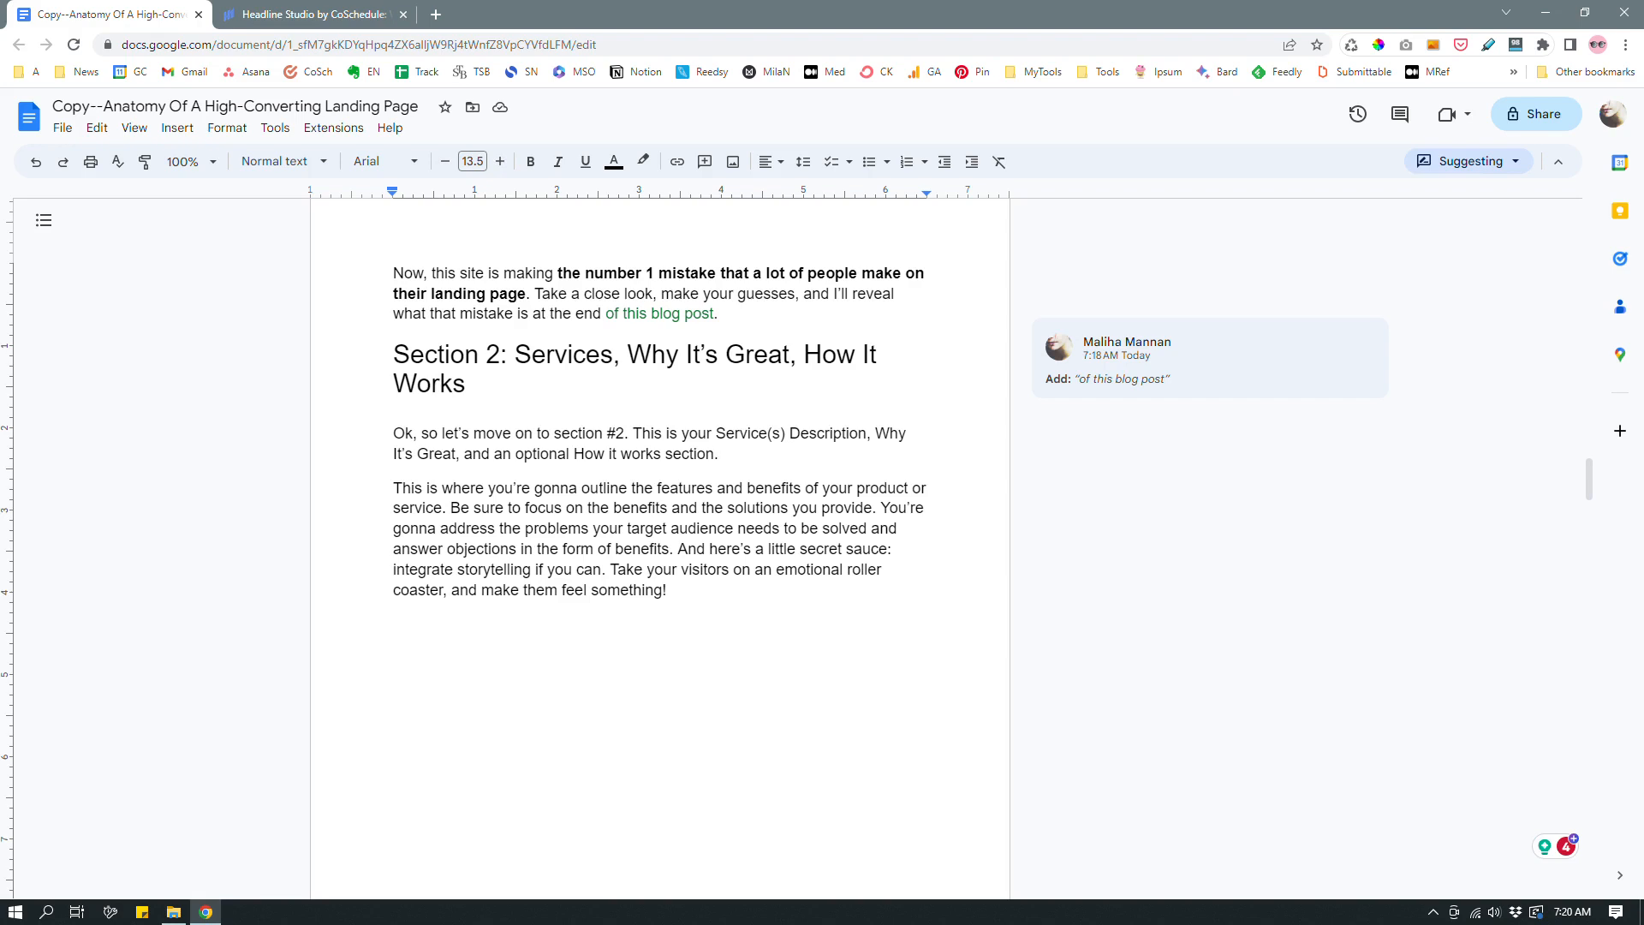
drag(876, 437, 883, 446)
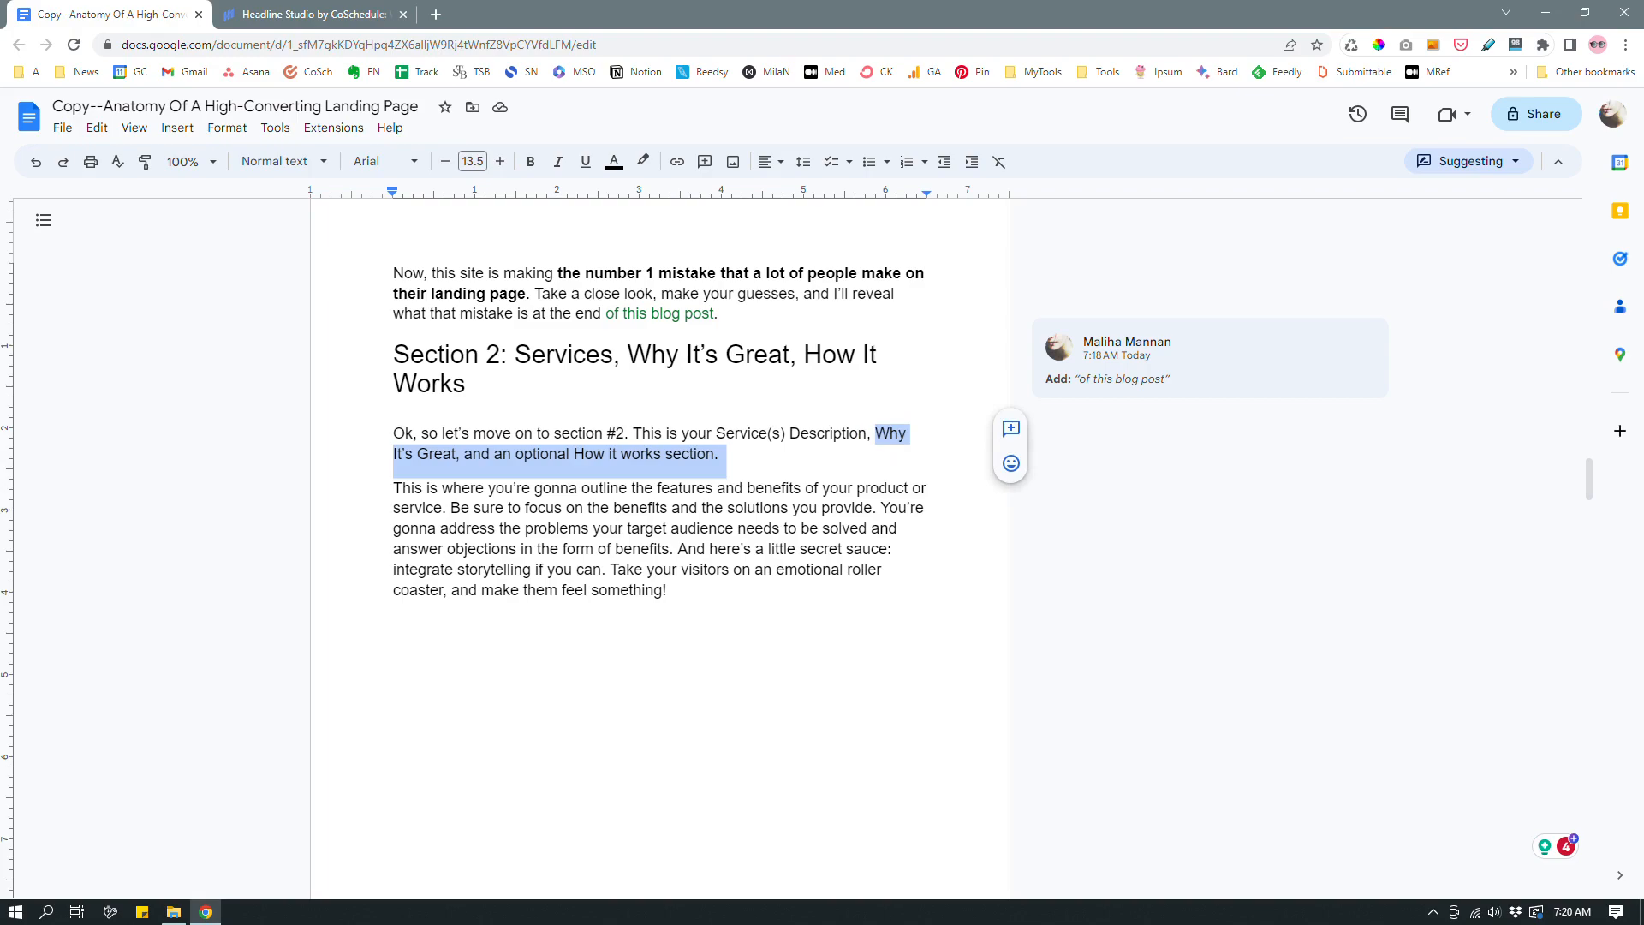
scroll(659, 548, up, 20)
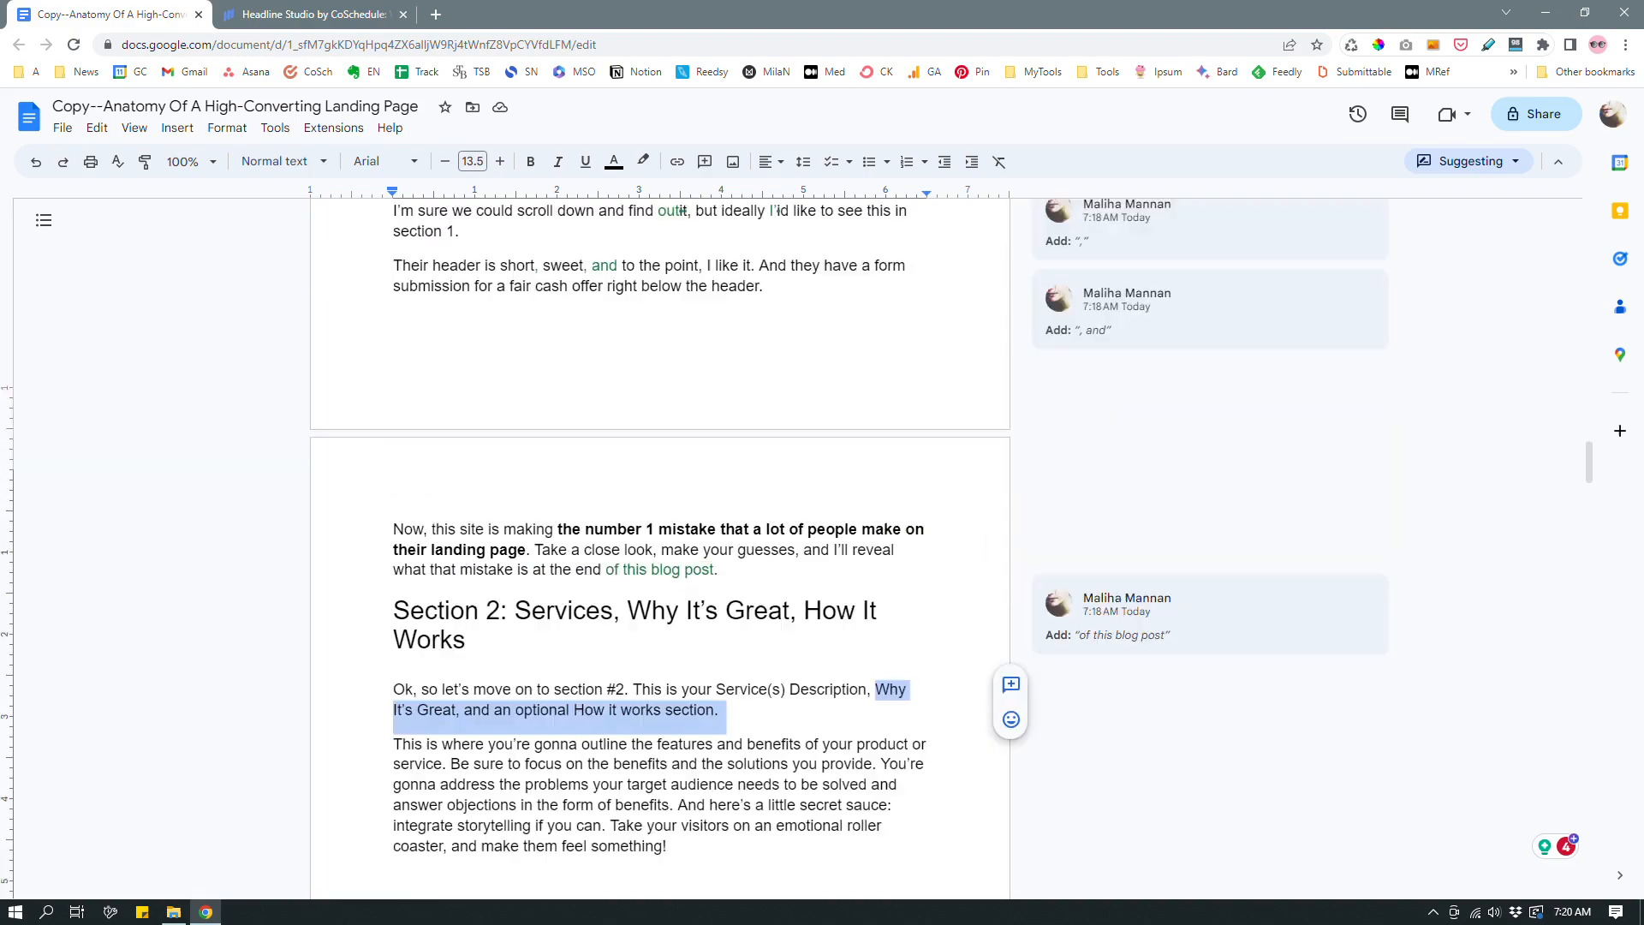
scroll(659, 548, up, 9)
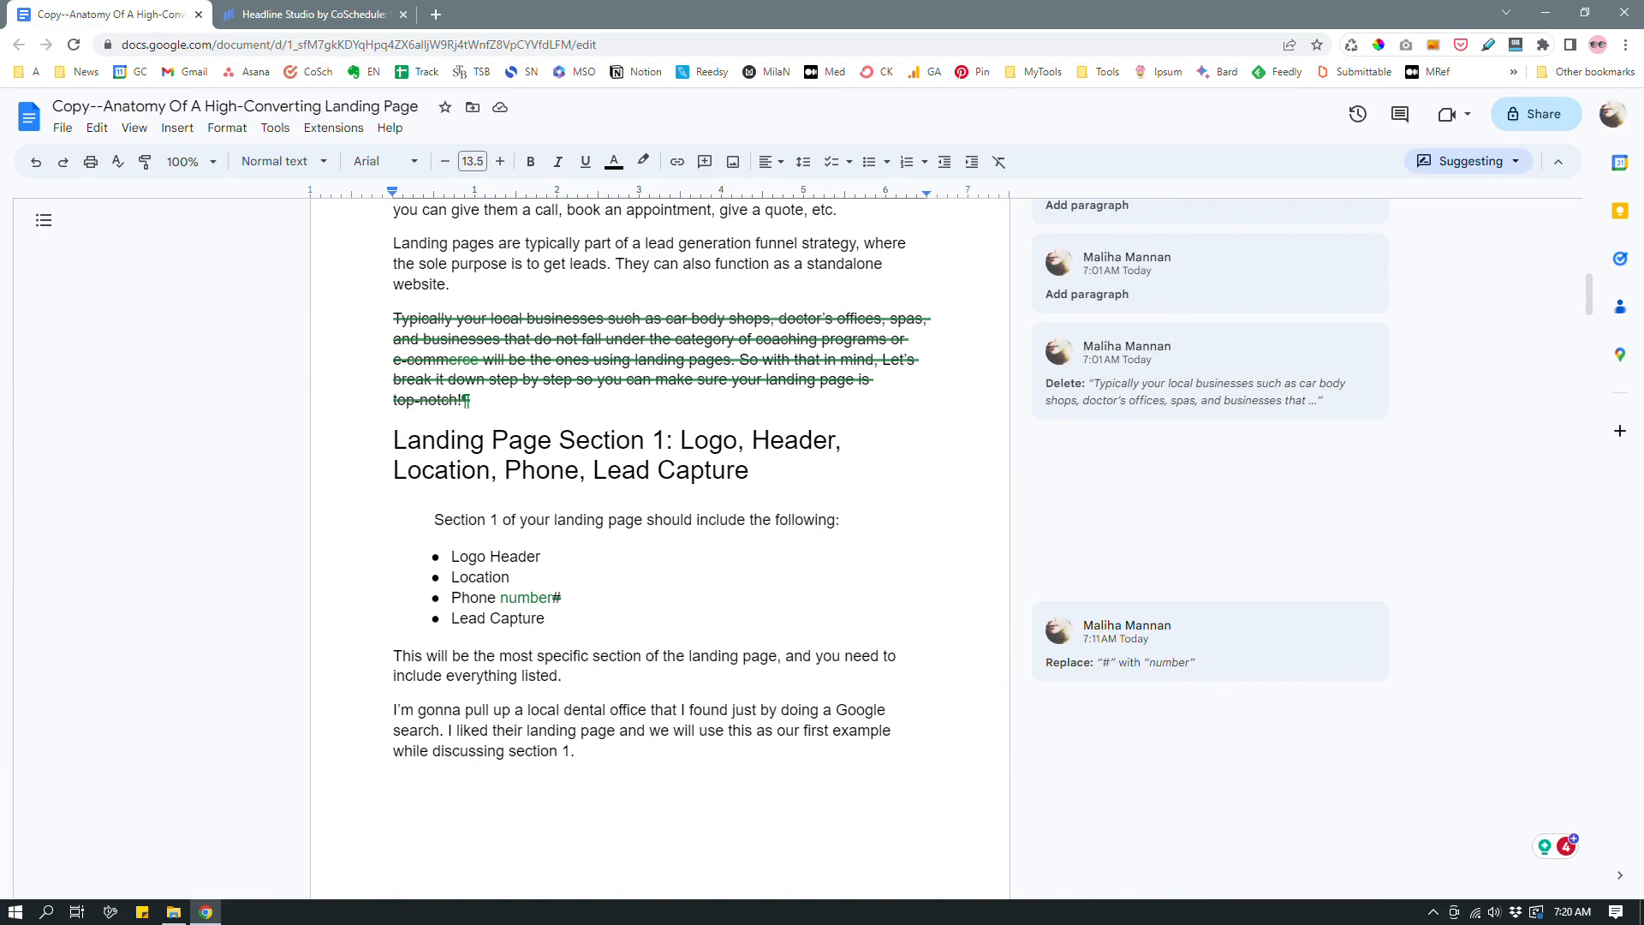
drag(559, 439, 768, 471)
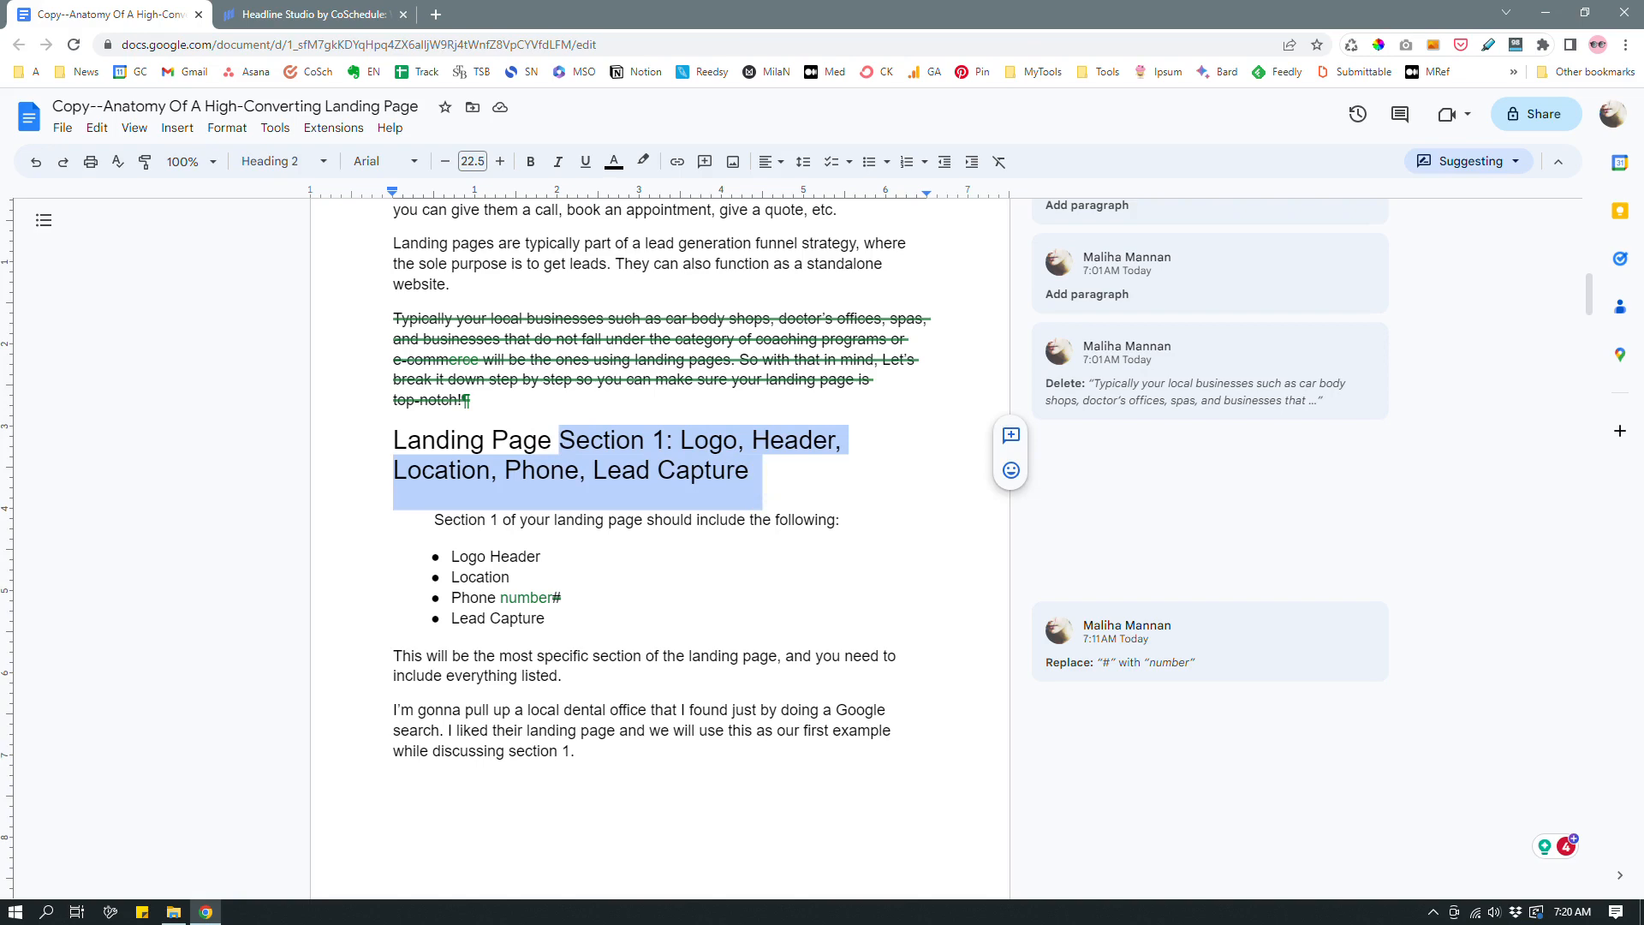
Shorten the Section 2 heading to "Section 2: Services" by deleting ", Why It's Great, How It Works"
click(775, 470)
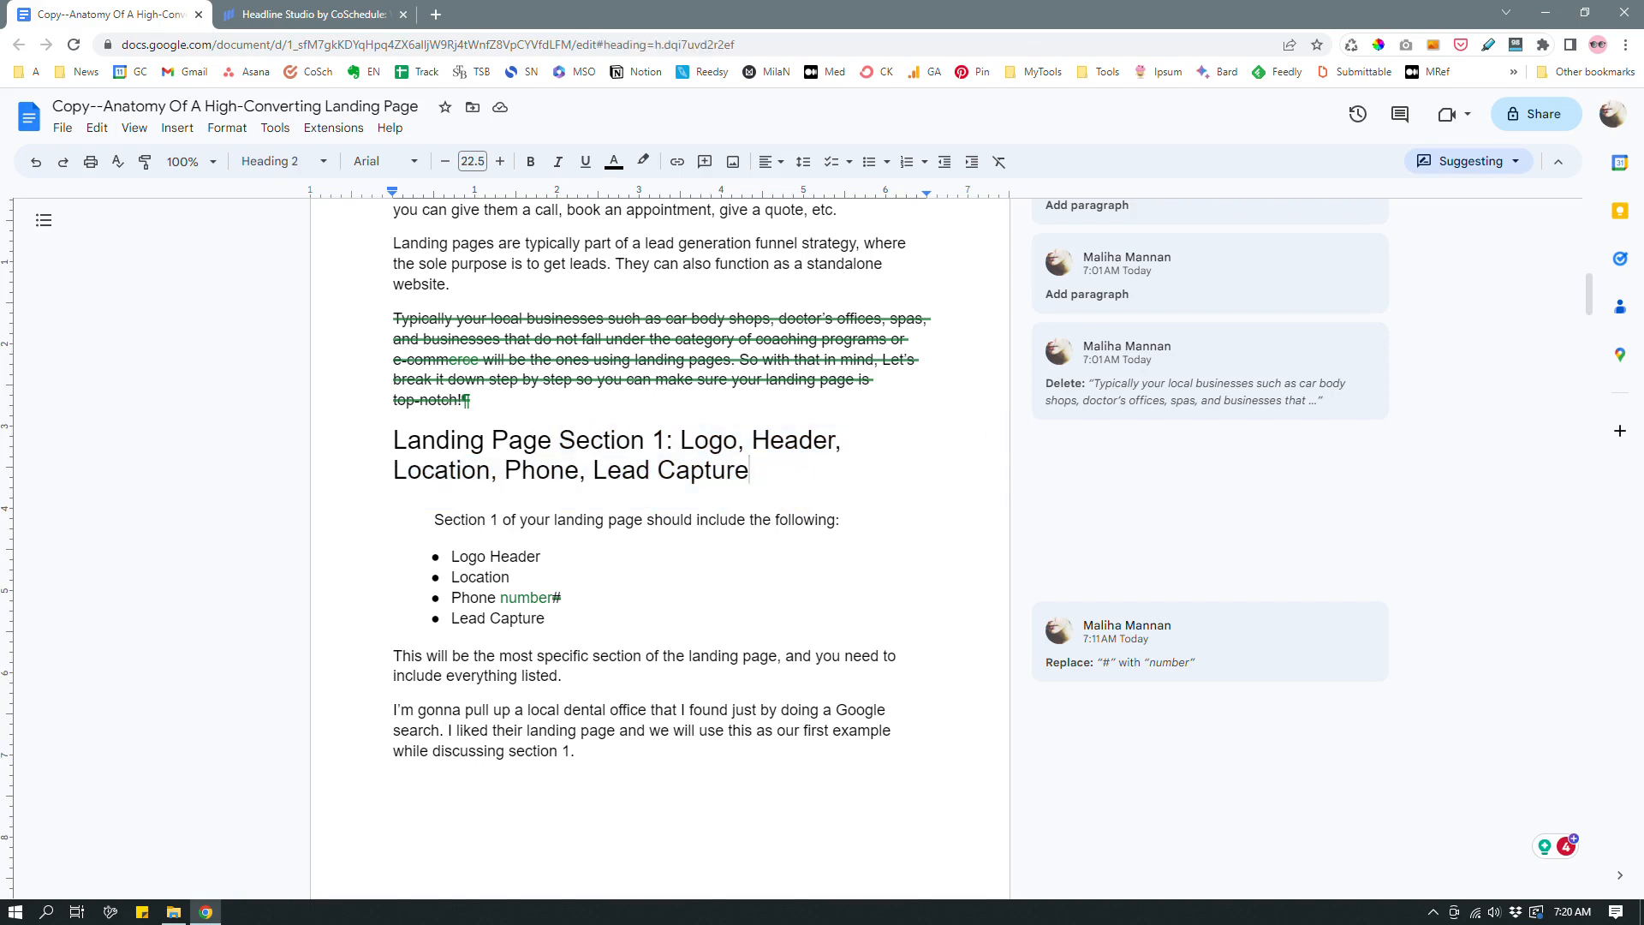
scroll(660, 548, down, 3)
scroll(659, 548, up, 3)
scroll(659, 548, down, 20)
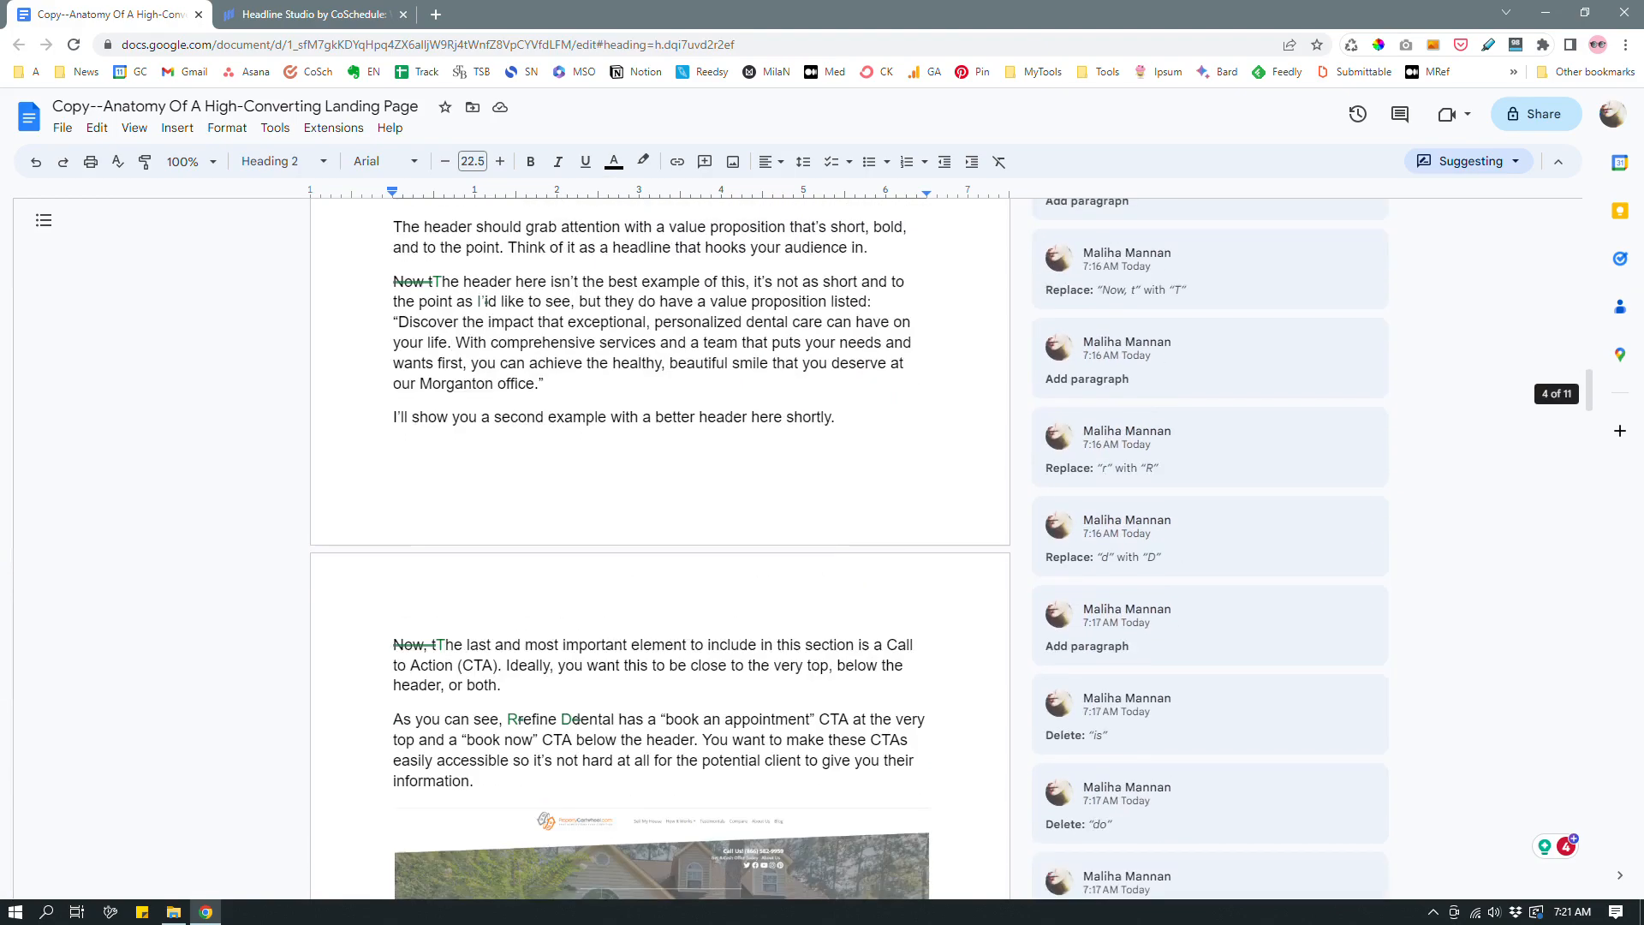
scroll(659, 548, down, 12)
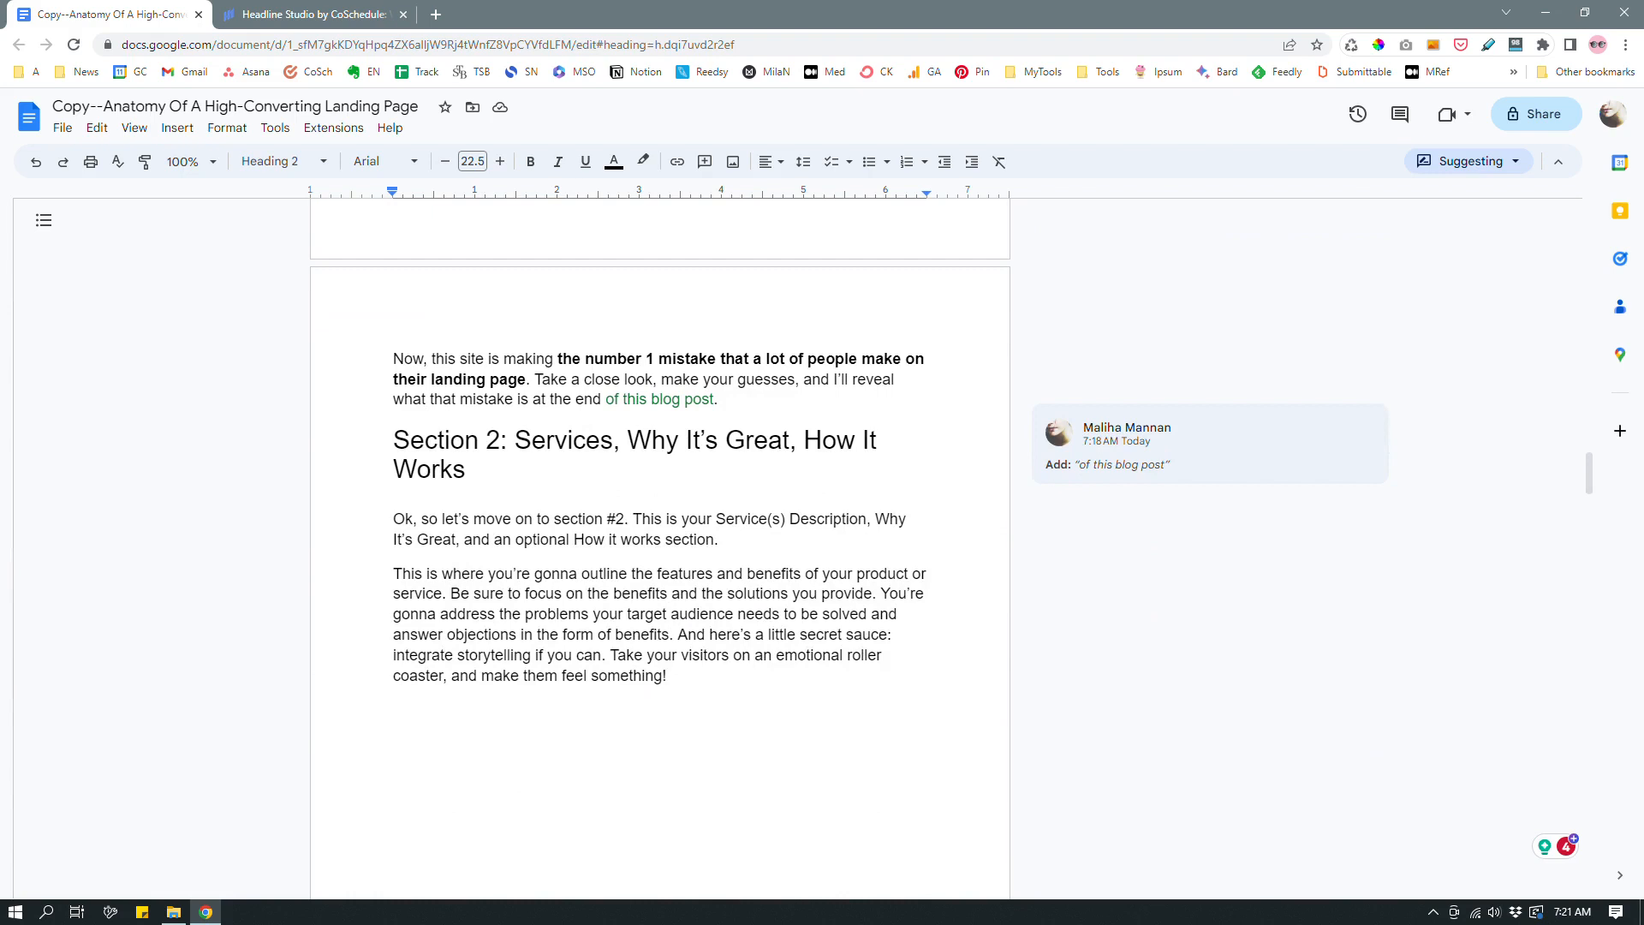
drag(633, 441, 664, 473)
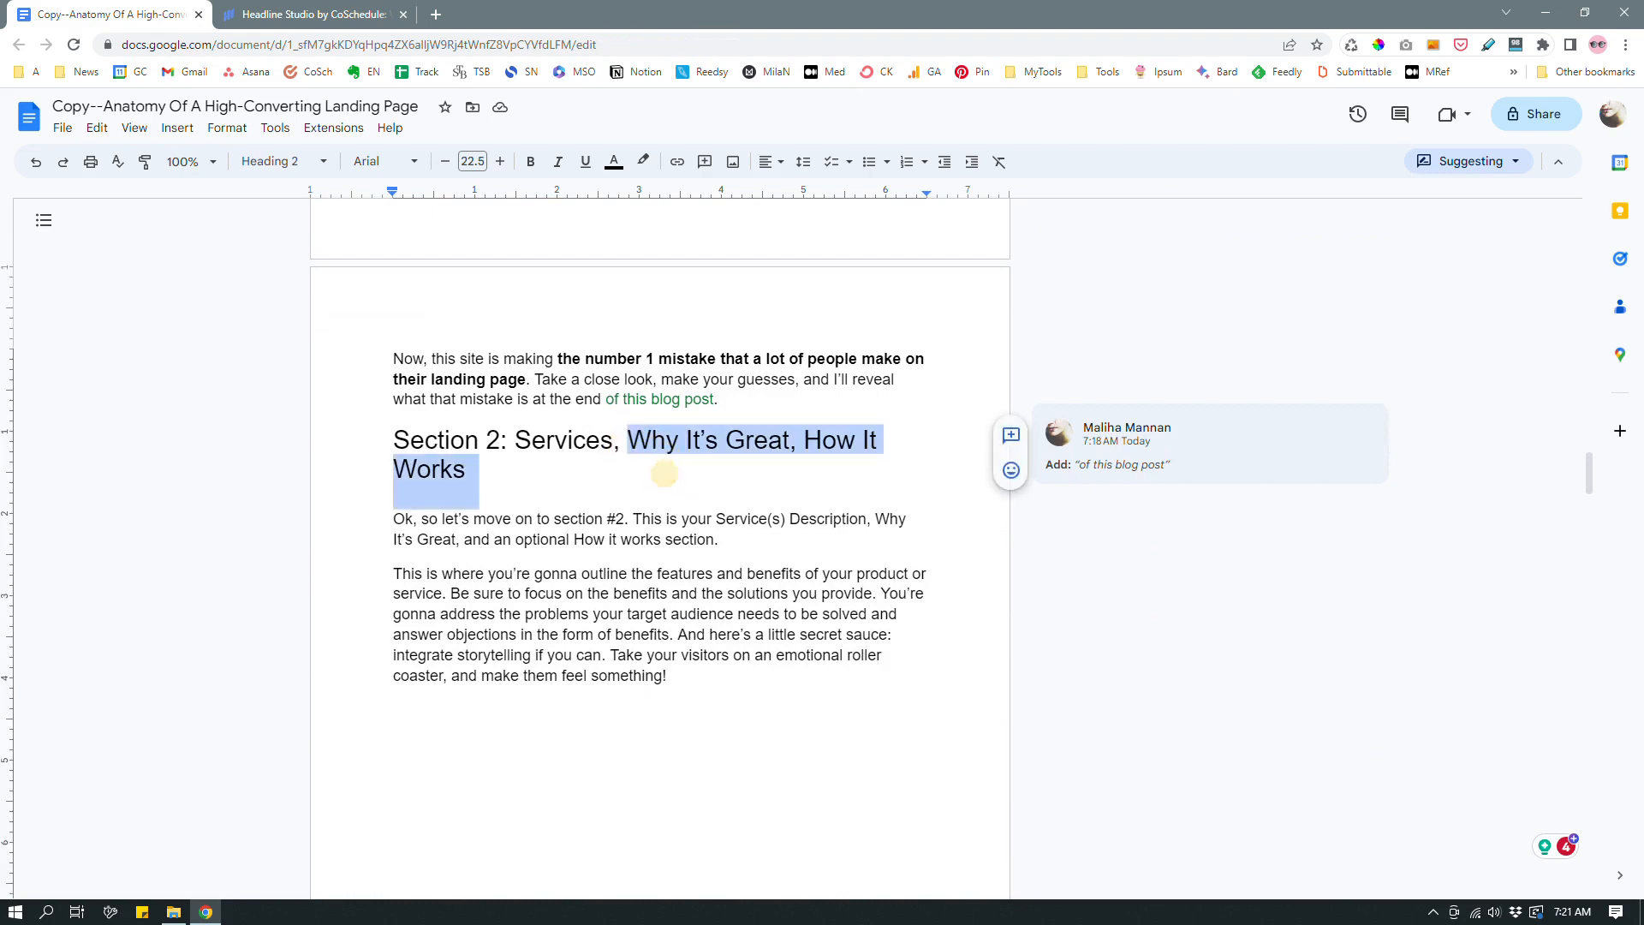
key(BackSpace)
key(BackSpace)
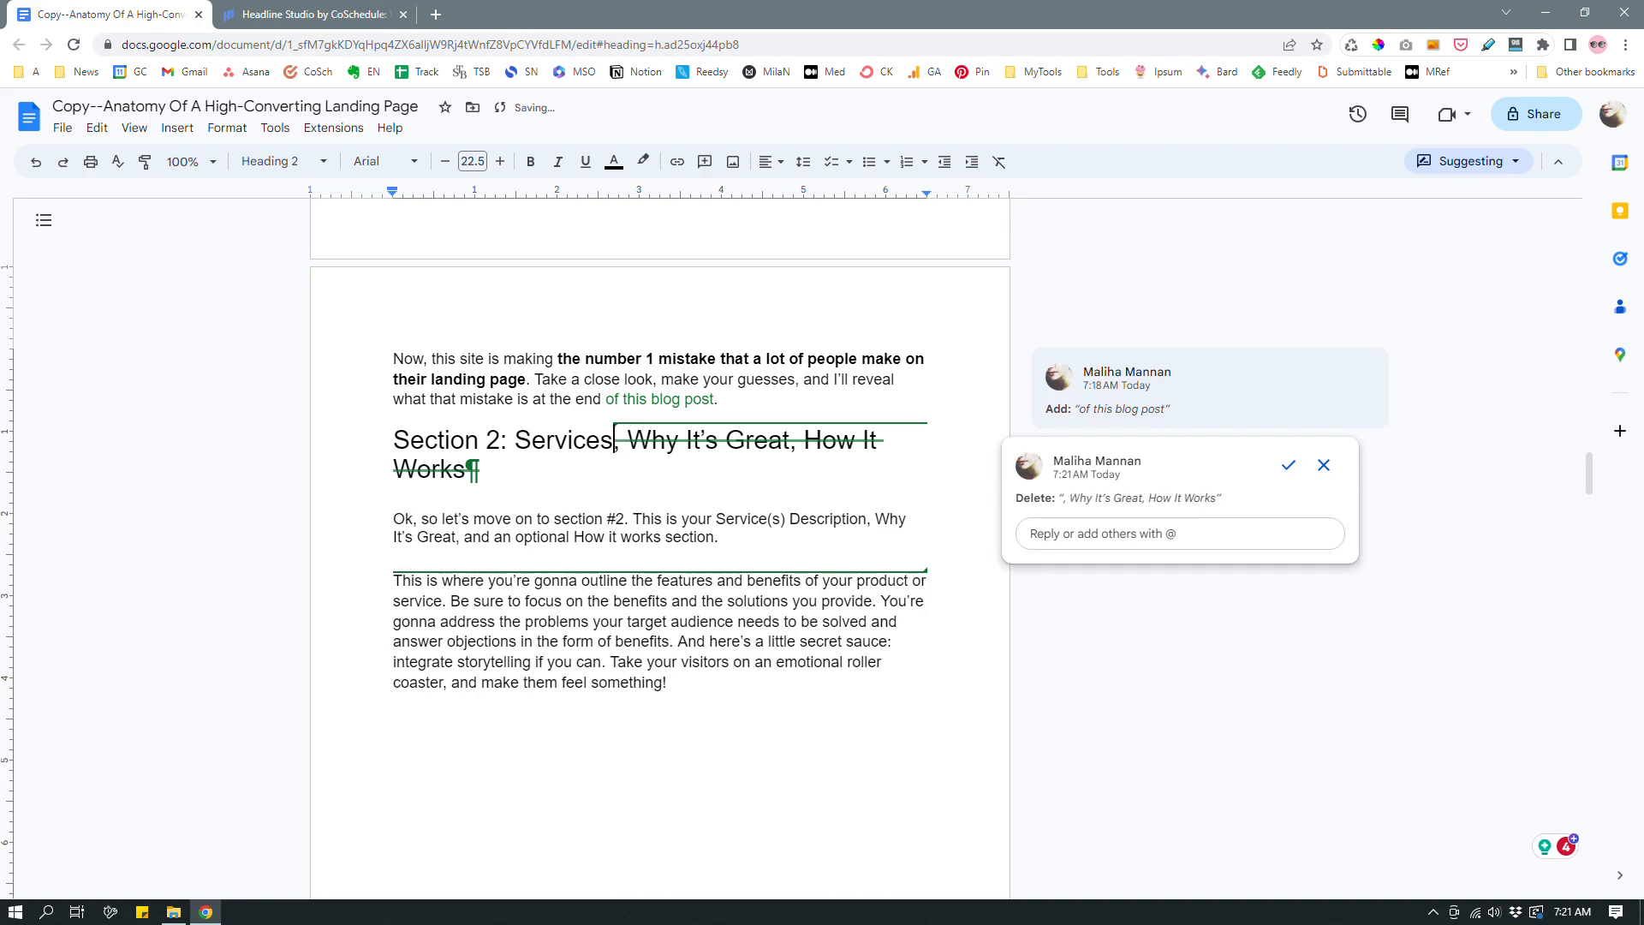
click(666, 483)
Delete "Landing Page" from the start of the Section 1 heading
scroll(660, 513, up, 20)
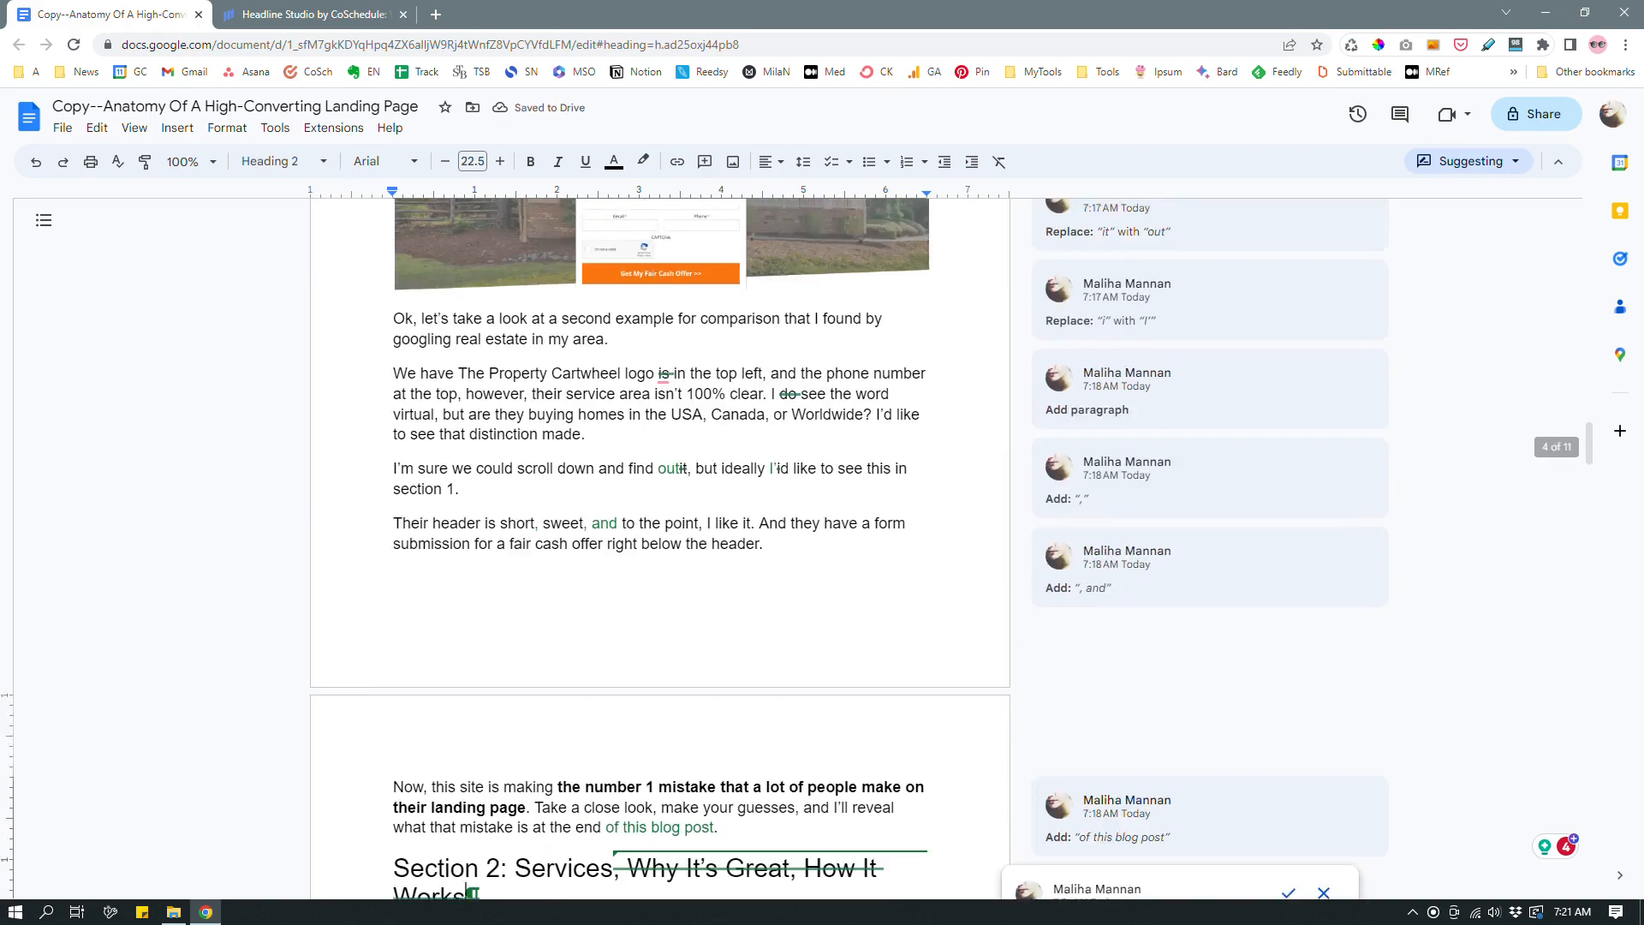
scroll(660, 514, up, 3)
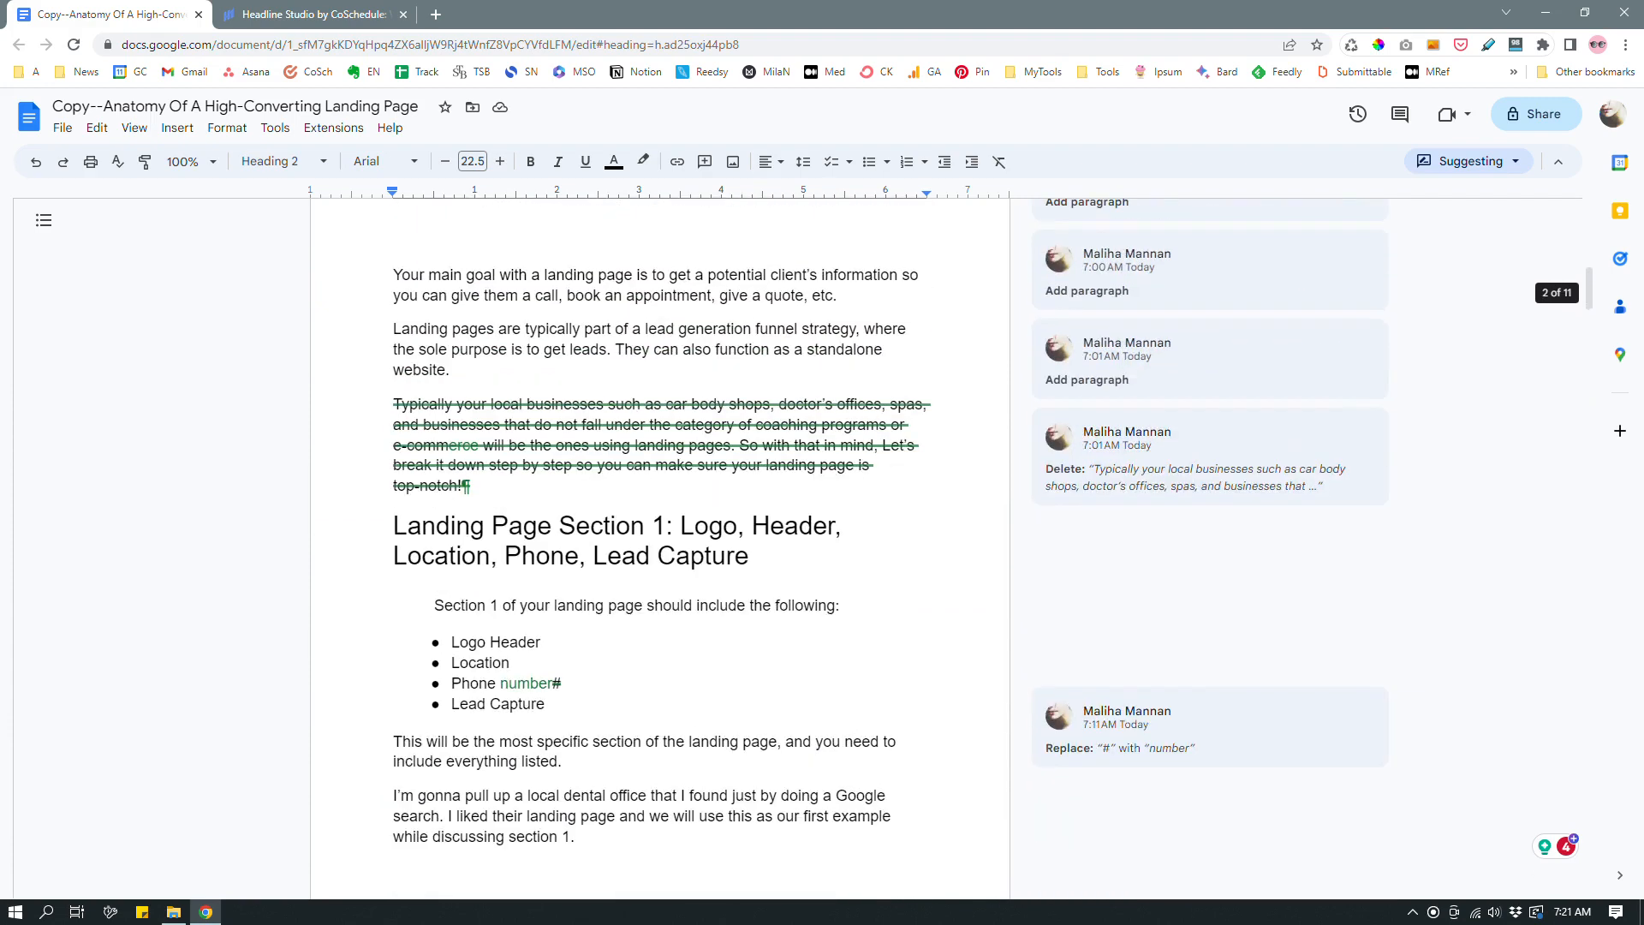
click(391, 525)
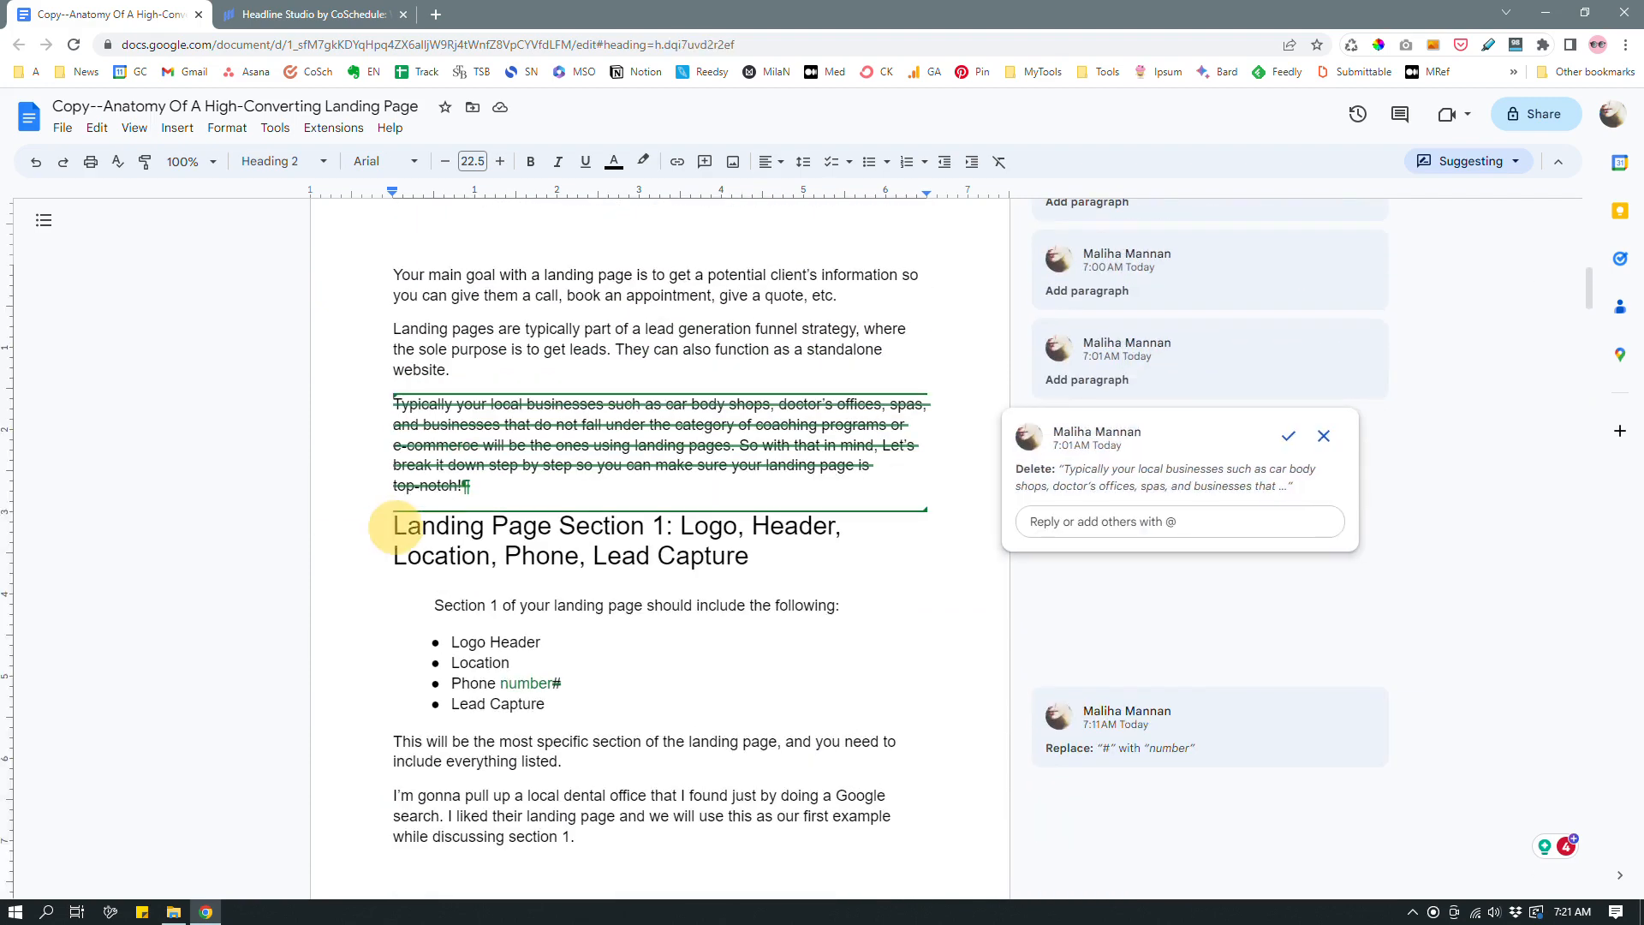
drag(393, 525, 771, 558)
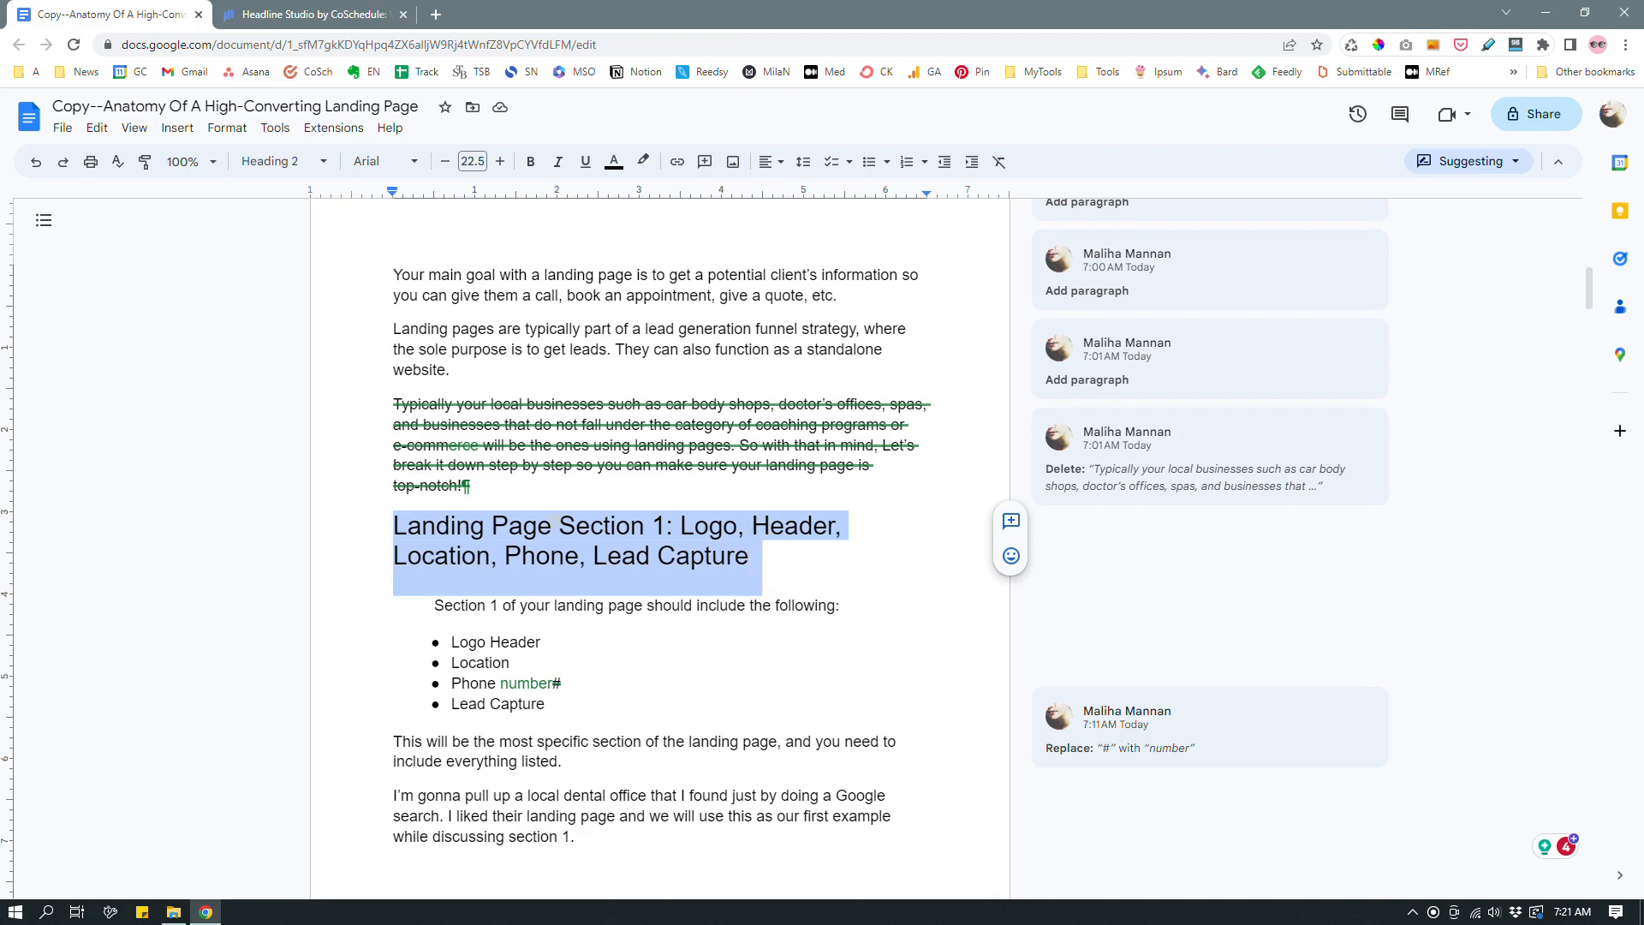
drag(559, 525, 390, 525)
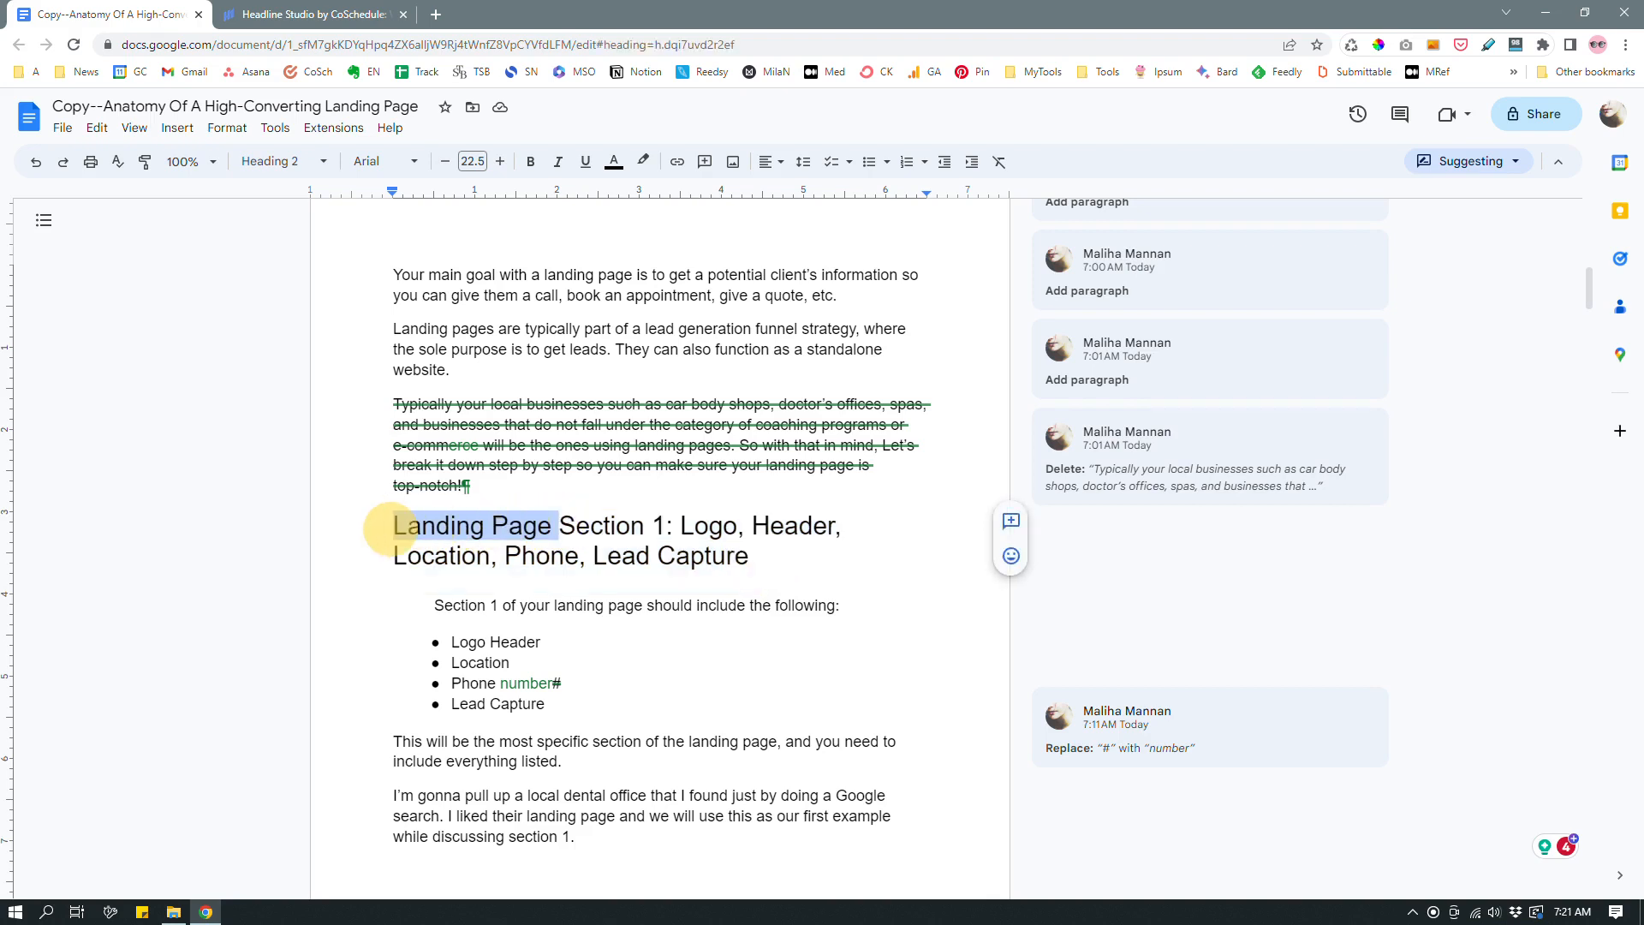
key(Delete)
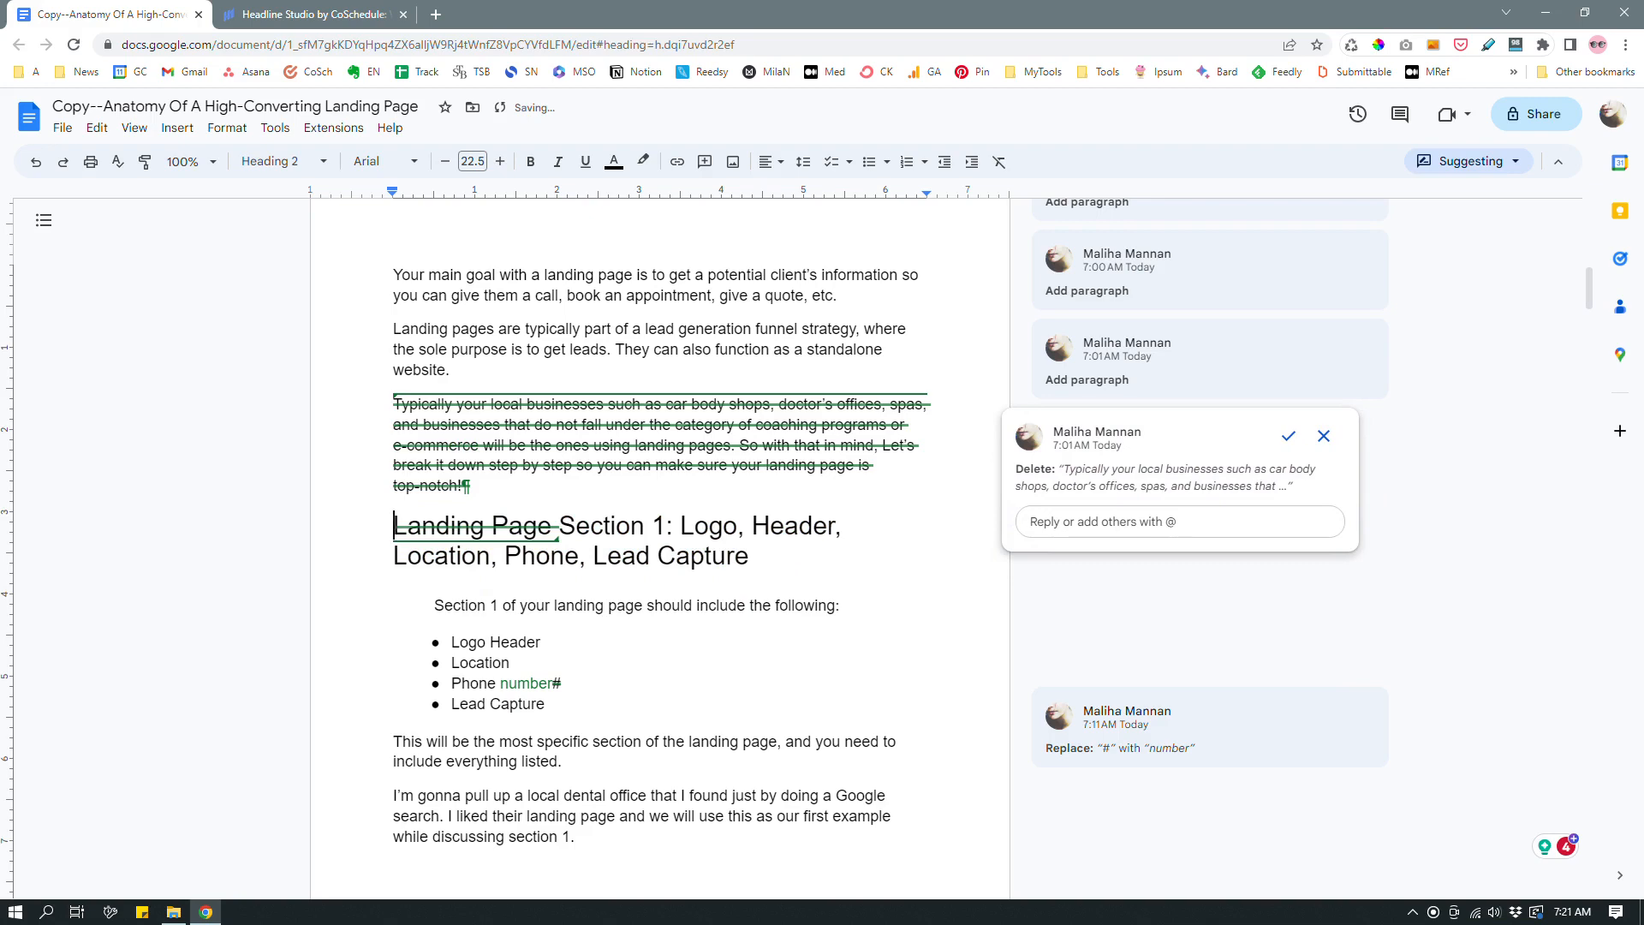
drag(559, 525, 767, 558)
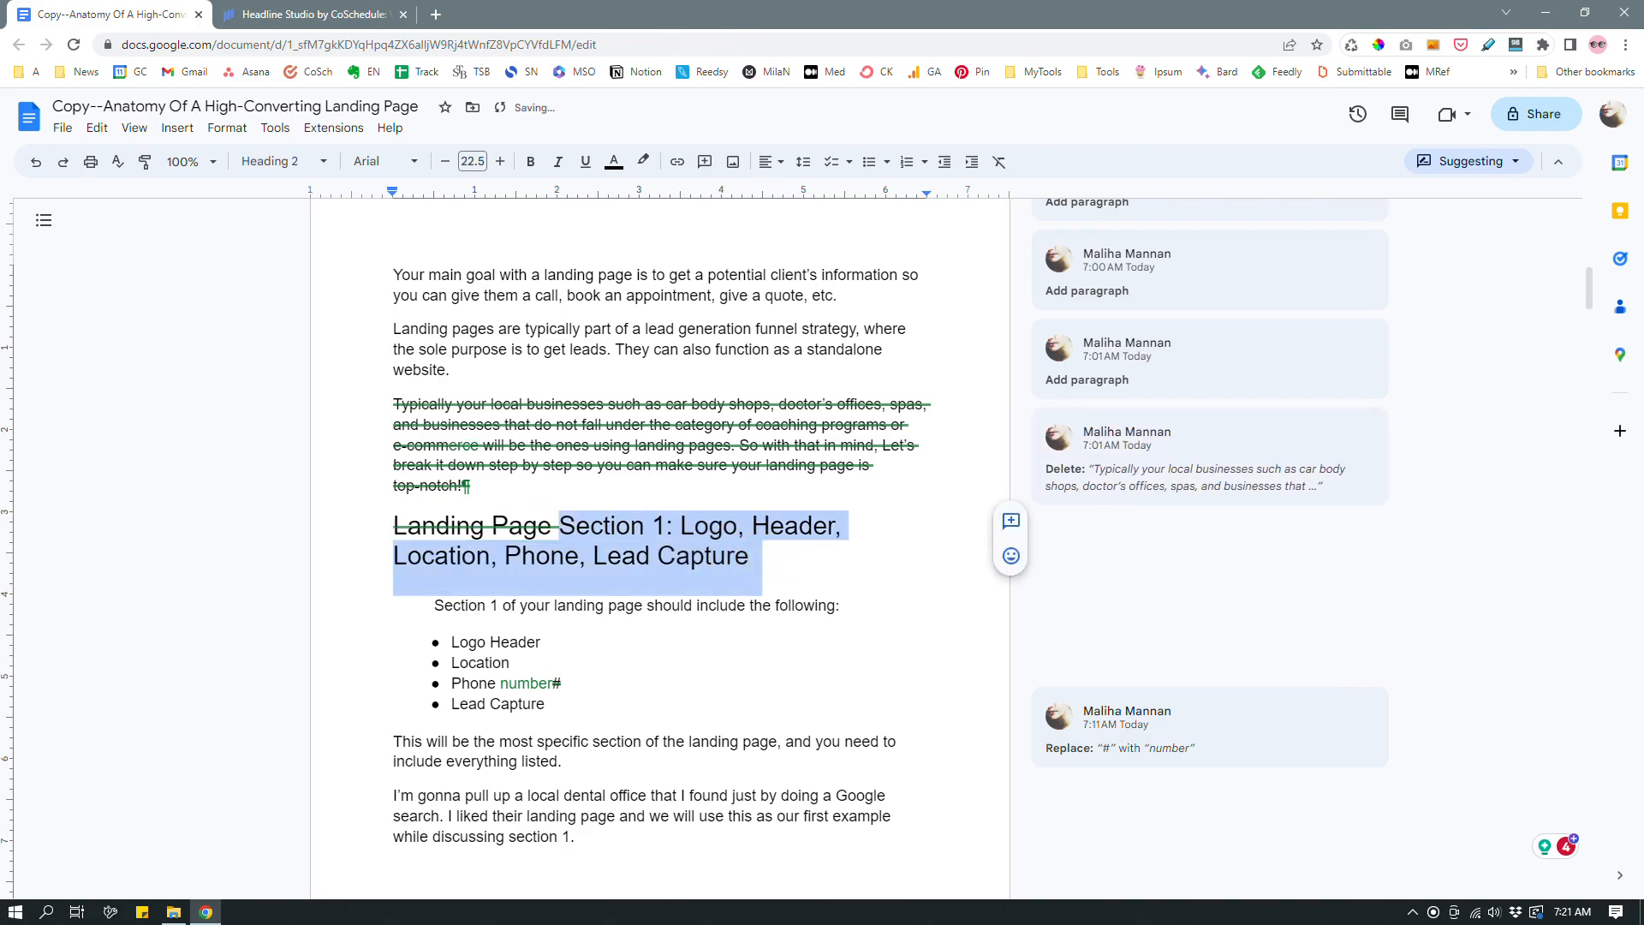
End Section 2's opening sentence with a period after "Service(s) Description", replacing ", Why It's Great, and an optional How it works section."
scroll(660, 548, down, 20)
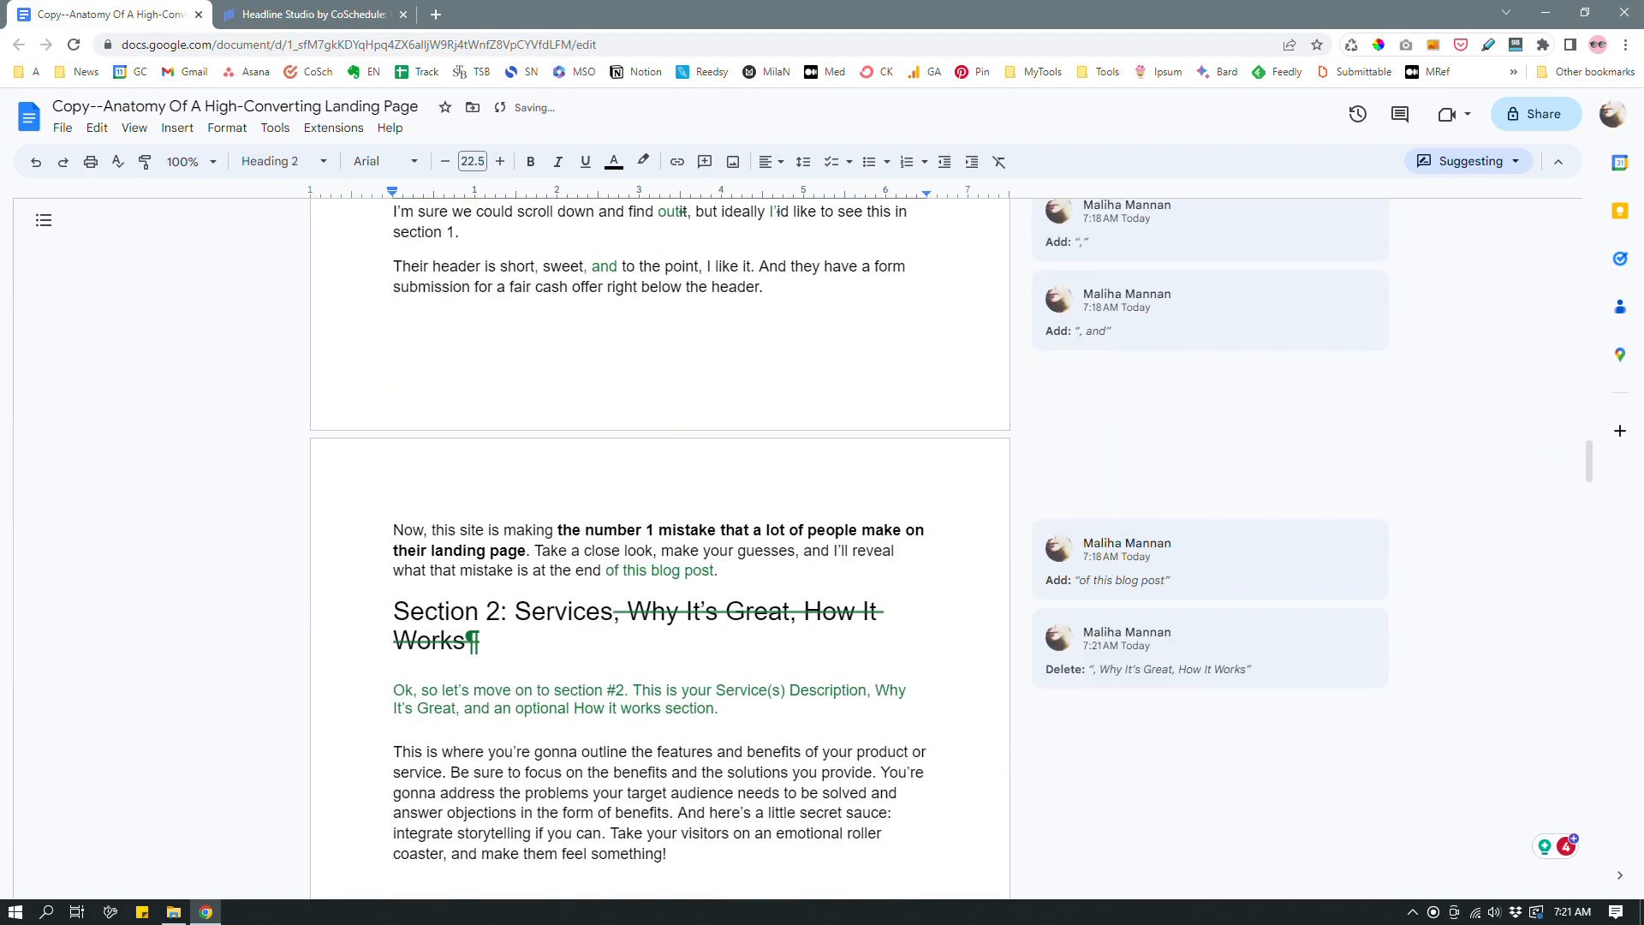
click(725, 708)
scroll(725, 709, down, 2)
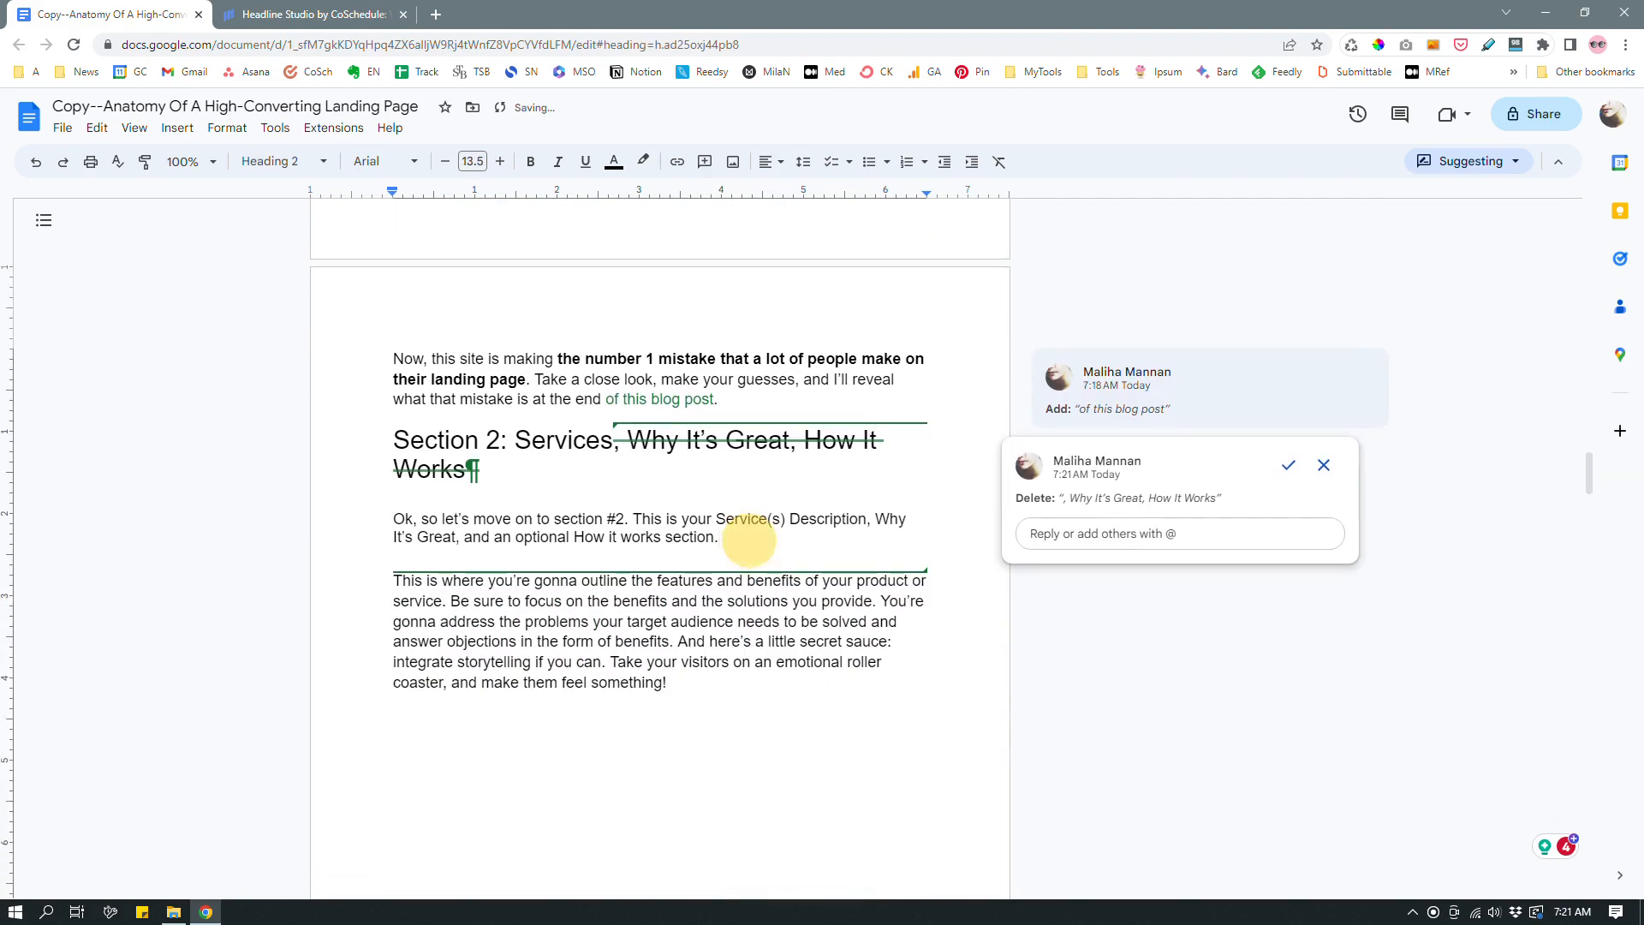
drag(749, 540, 878, 513)
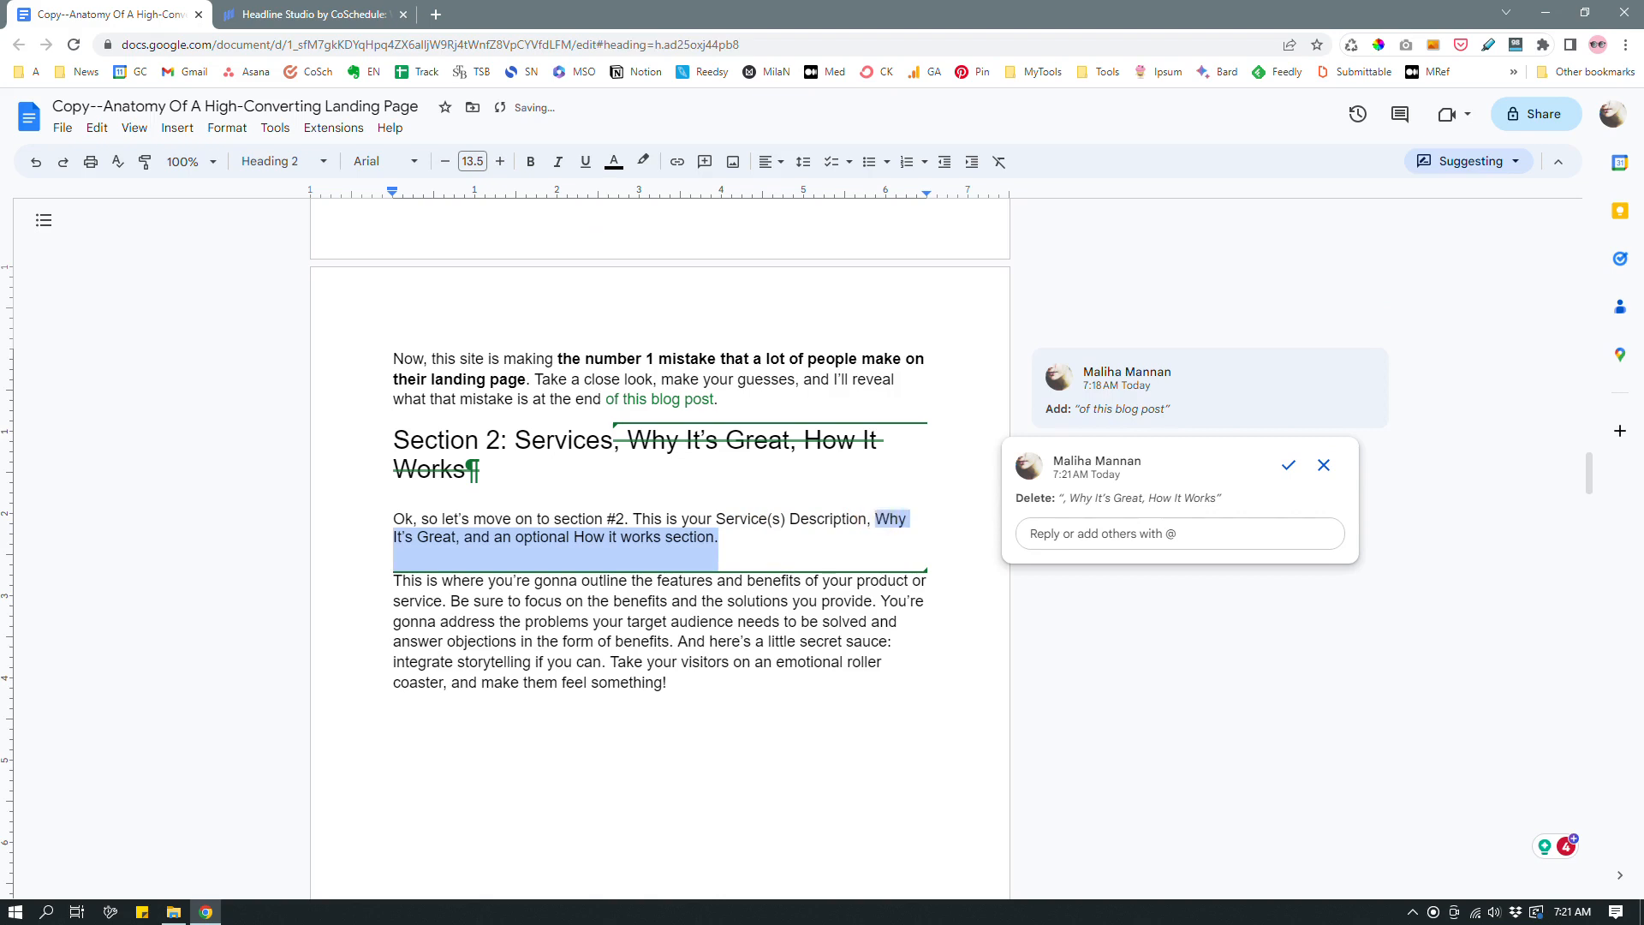
key(BackSpace)
text(.)
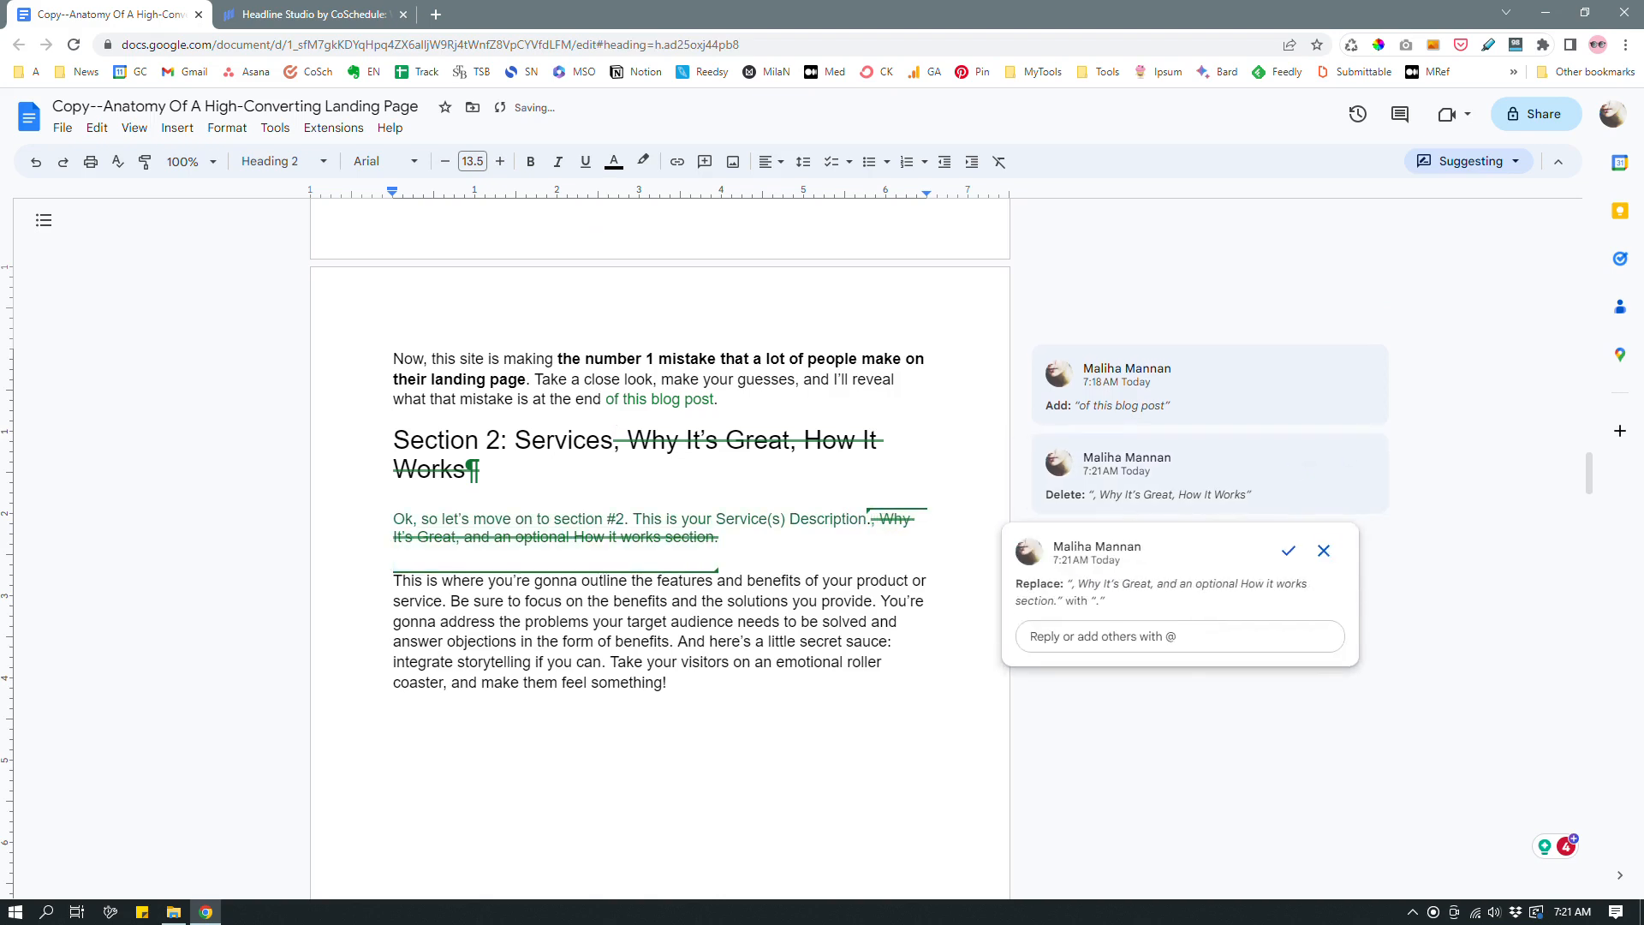
click(762, 661)
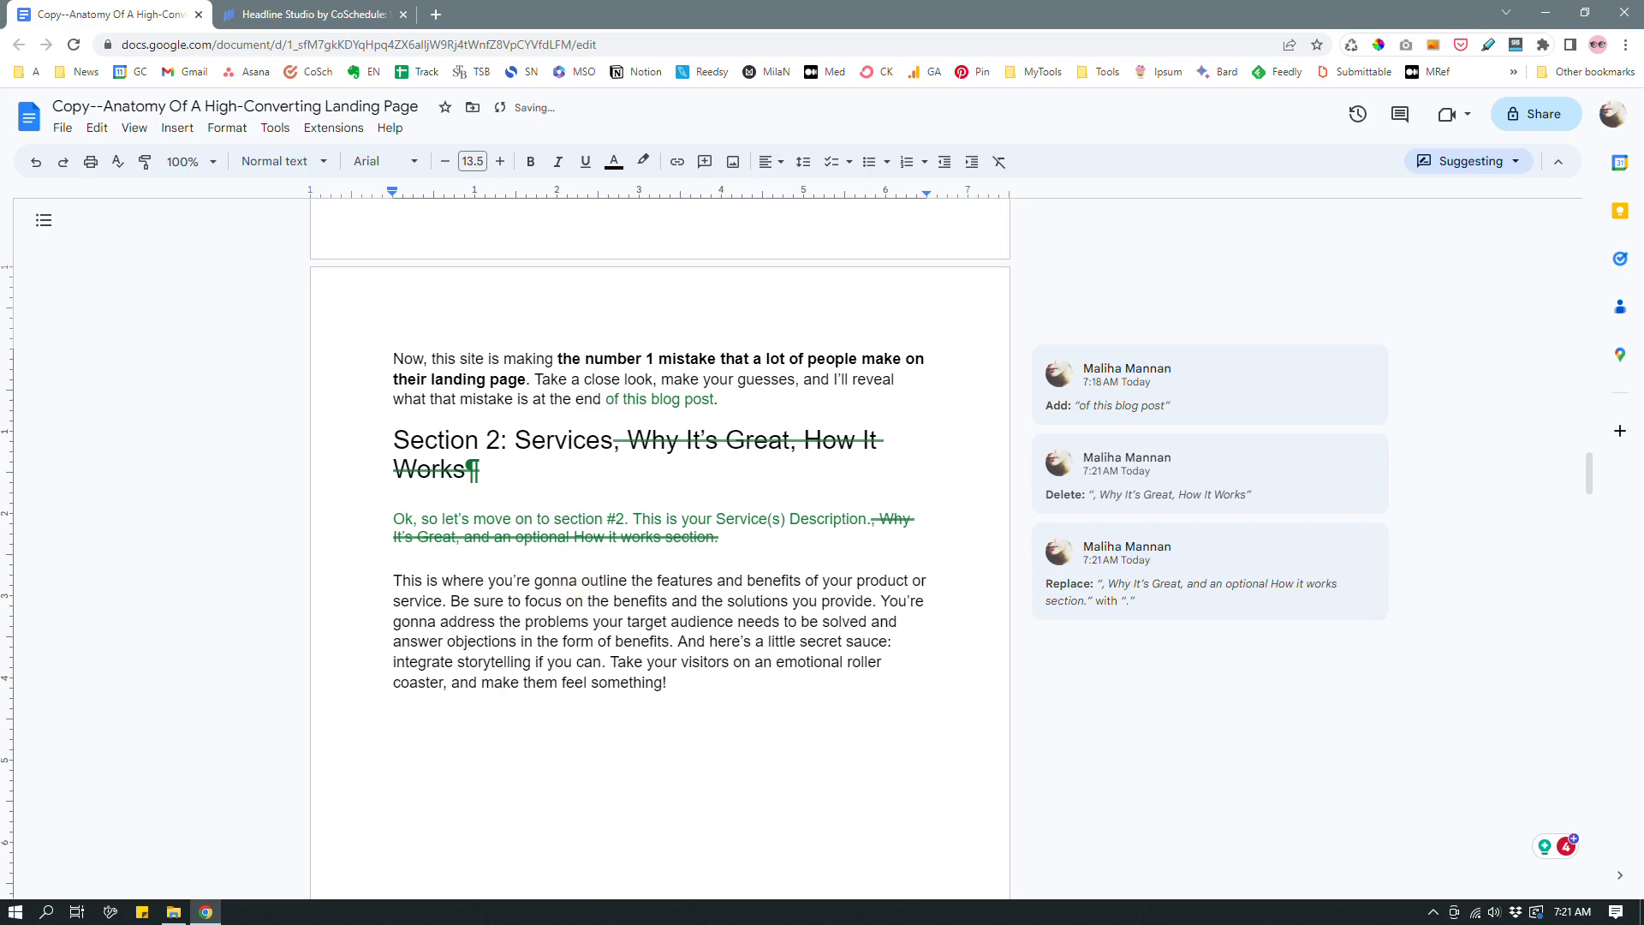
Replace "gonna" with "going to" in the sentence about outlining the features and benefits
double_click(571, 580)
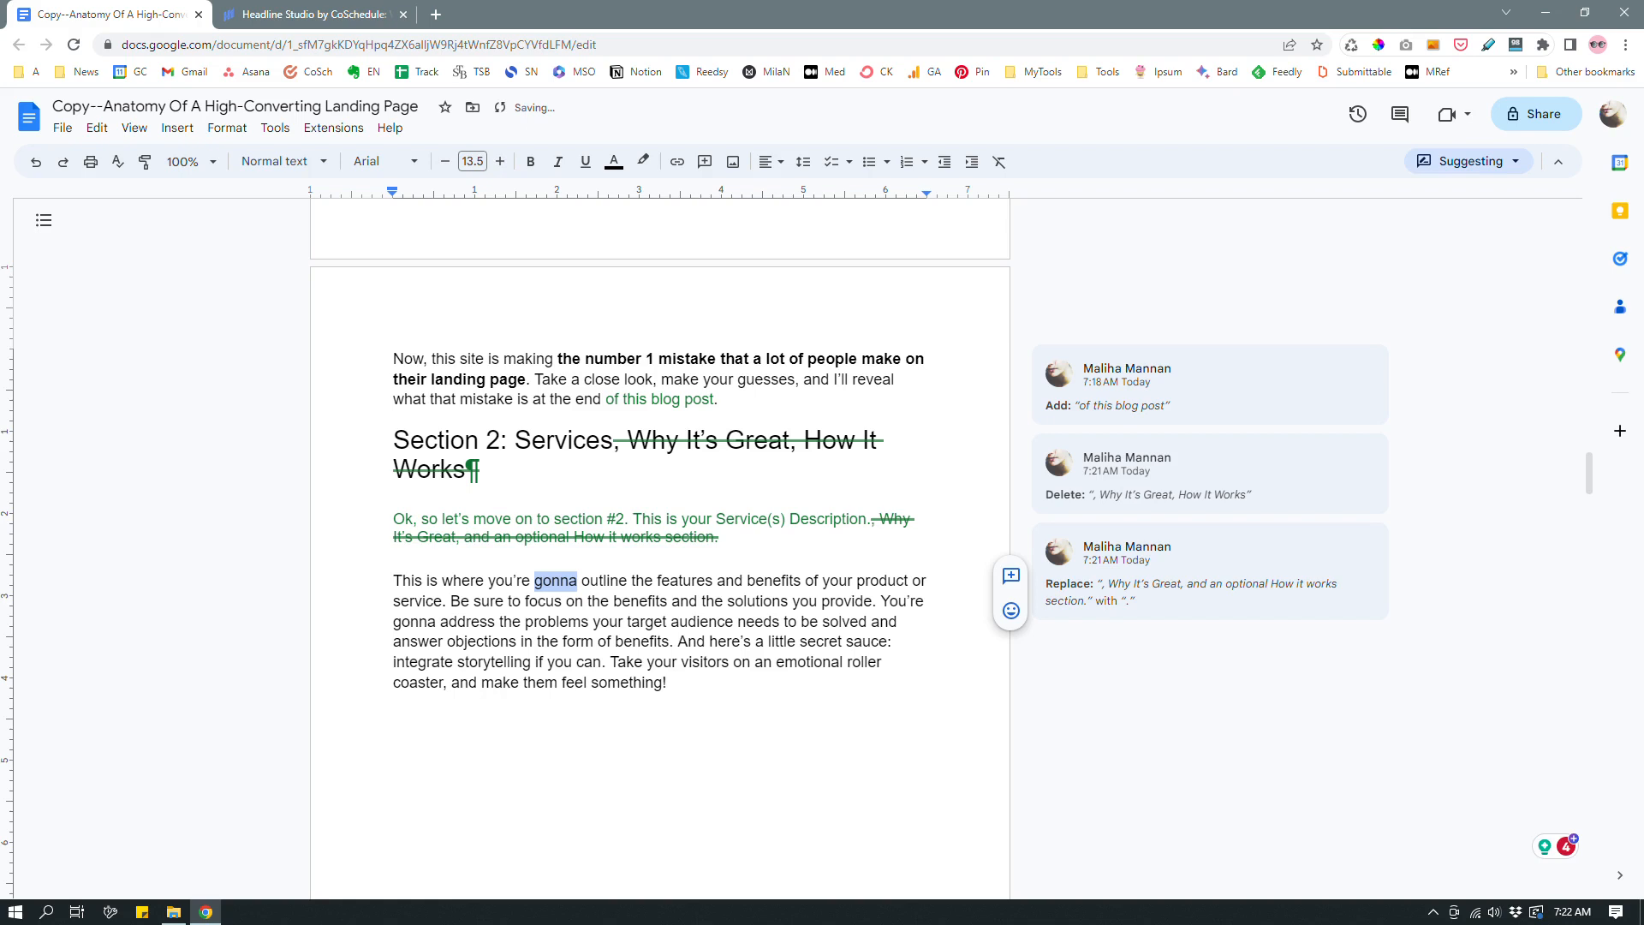
text(going)
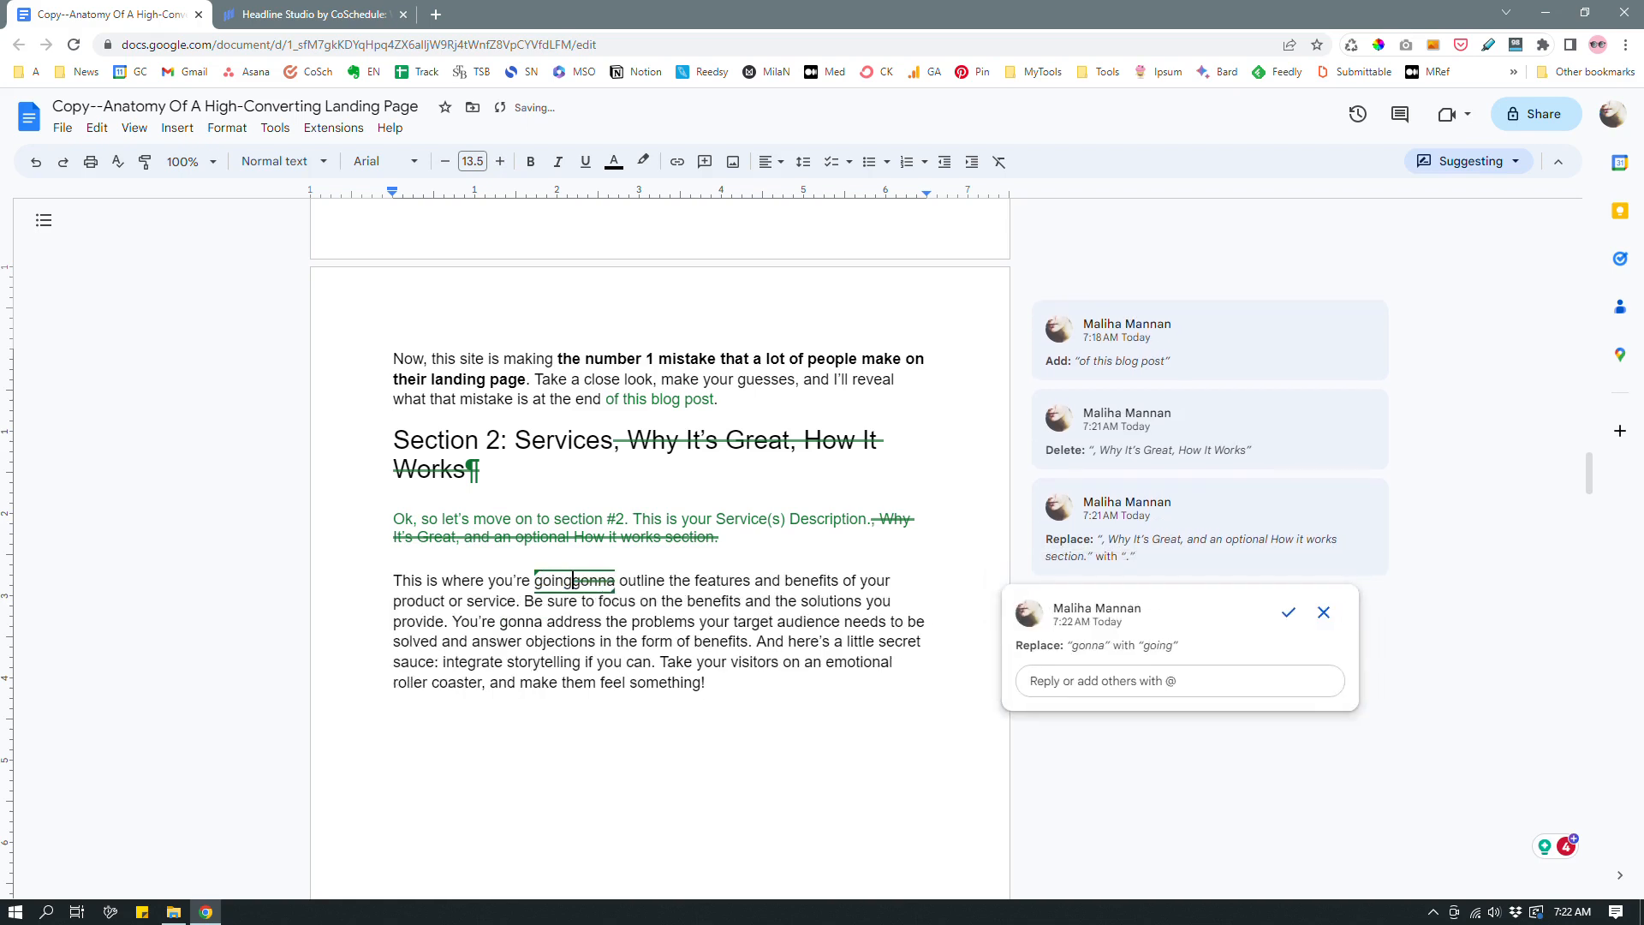
text( to)
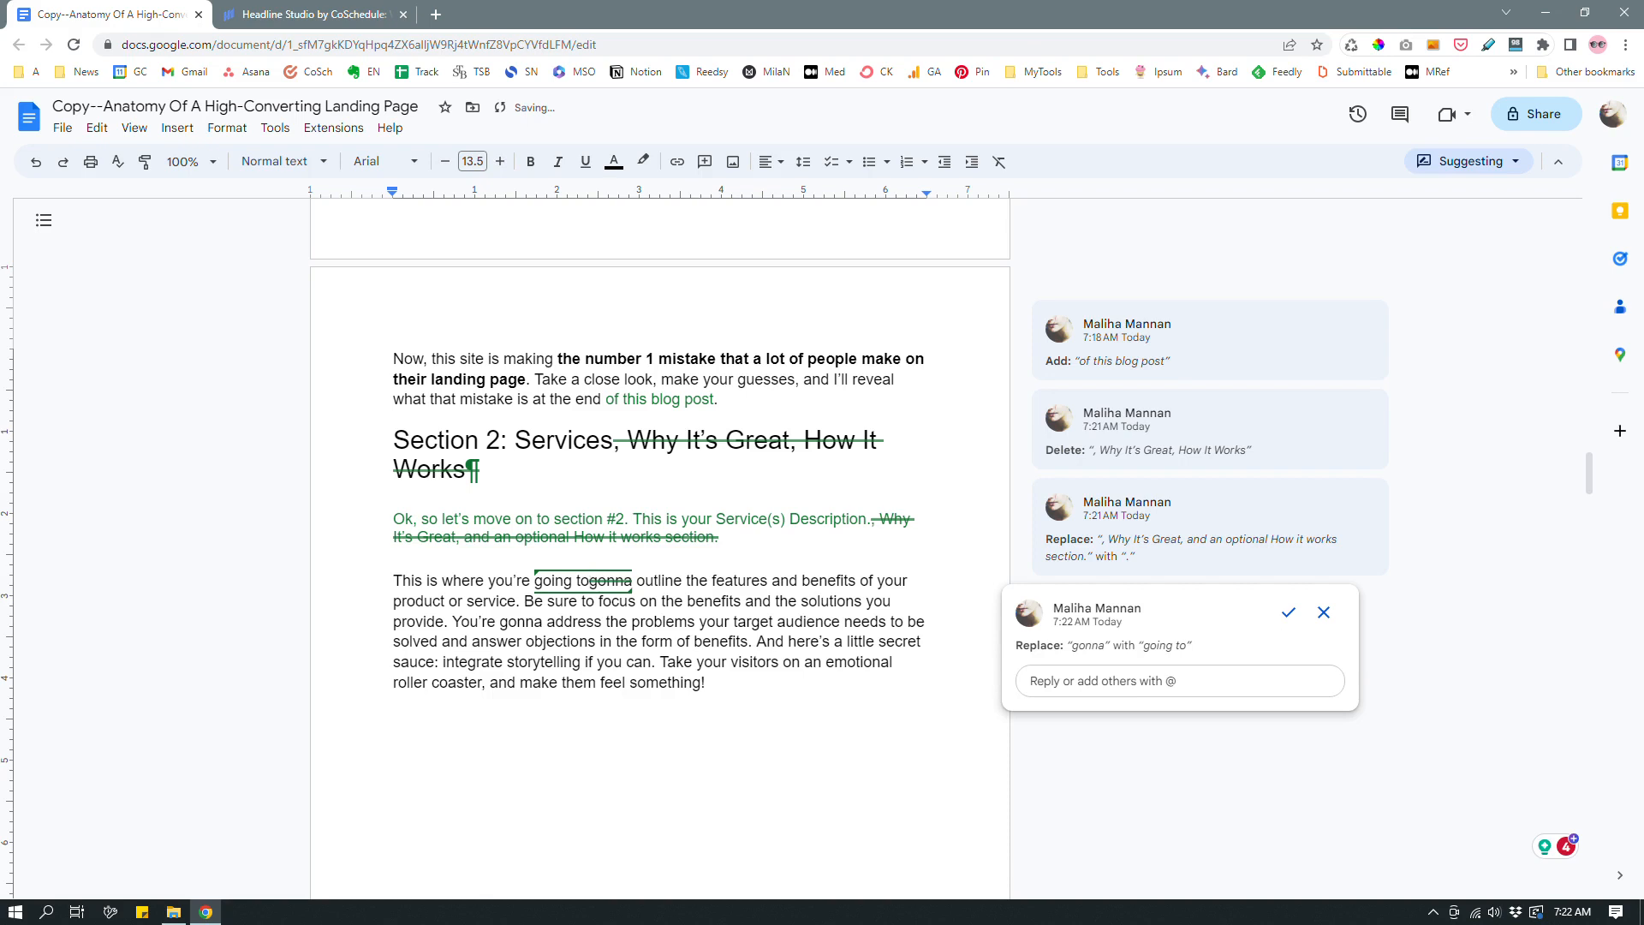
click(781, 684)
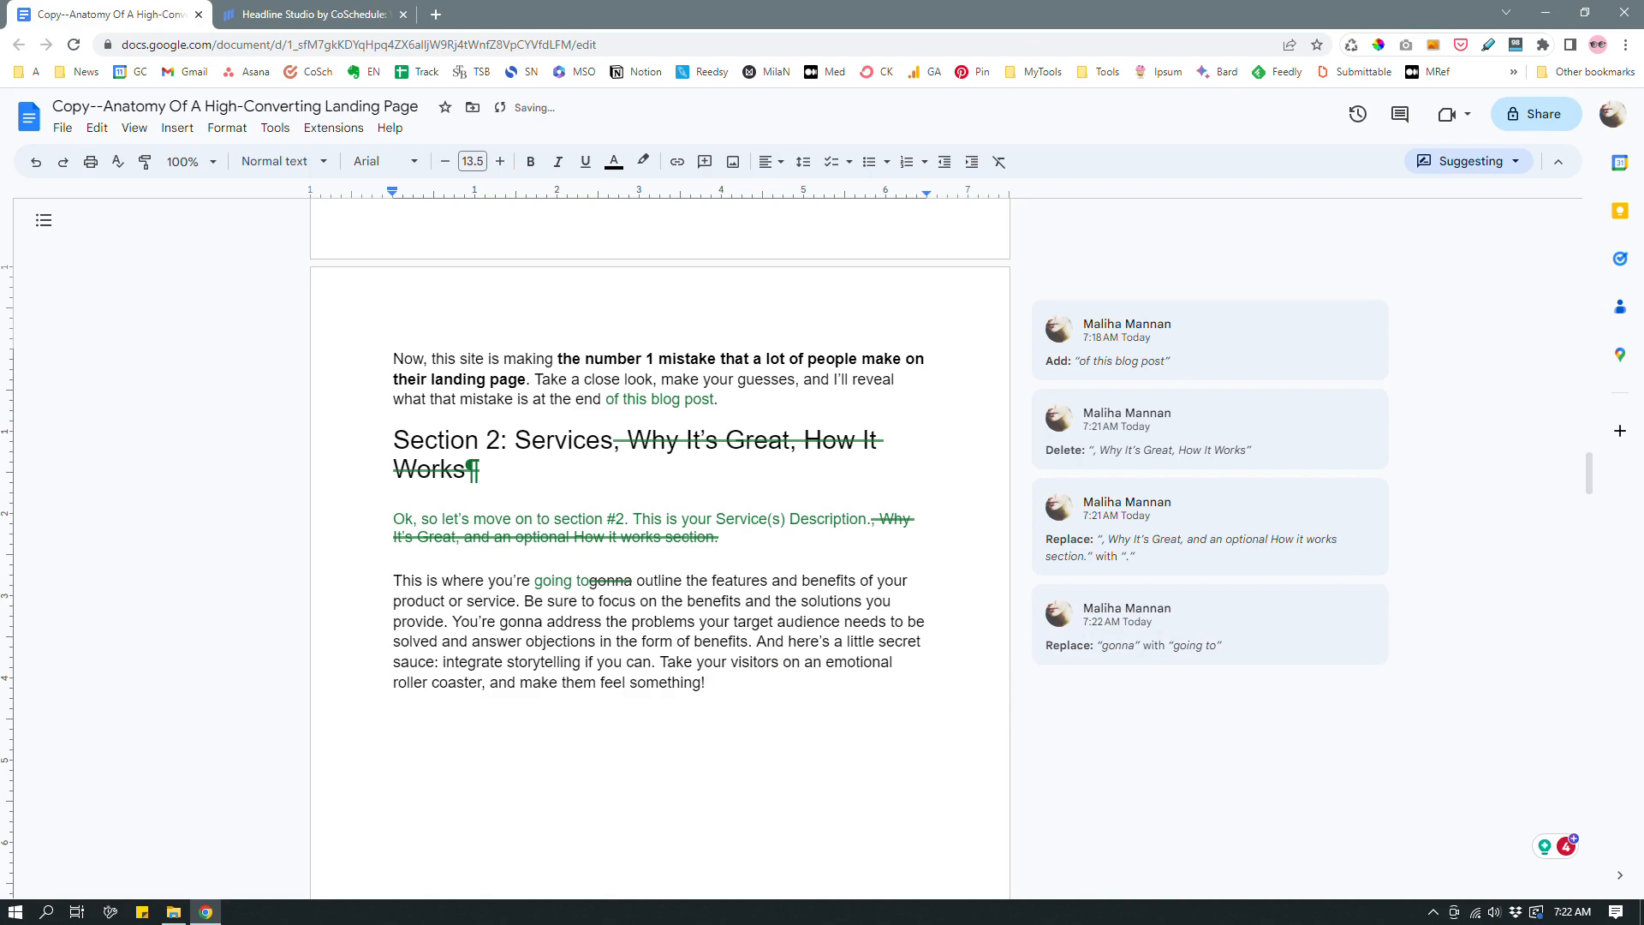
Start a new paragraph at "You're gonna address the problems" in Section 2
click(451, 620)
key(Return)
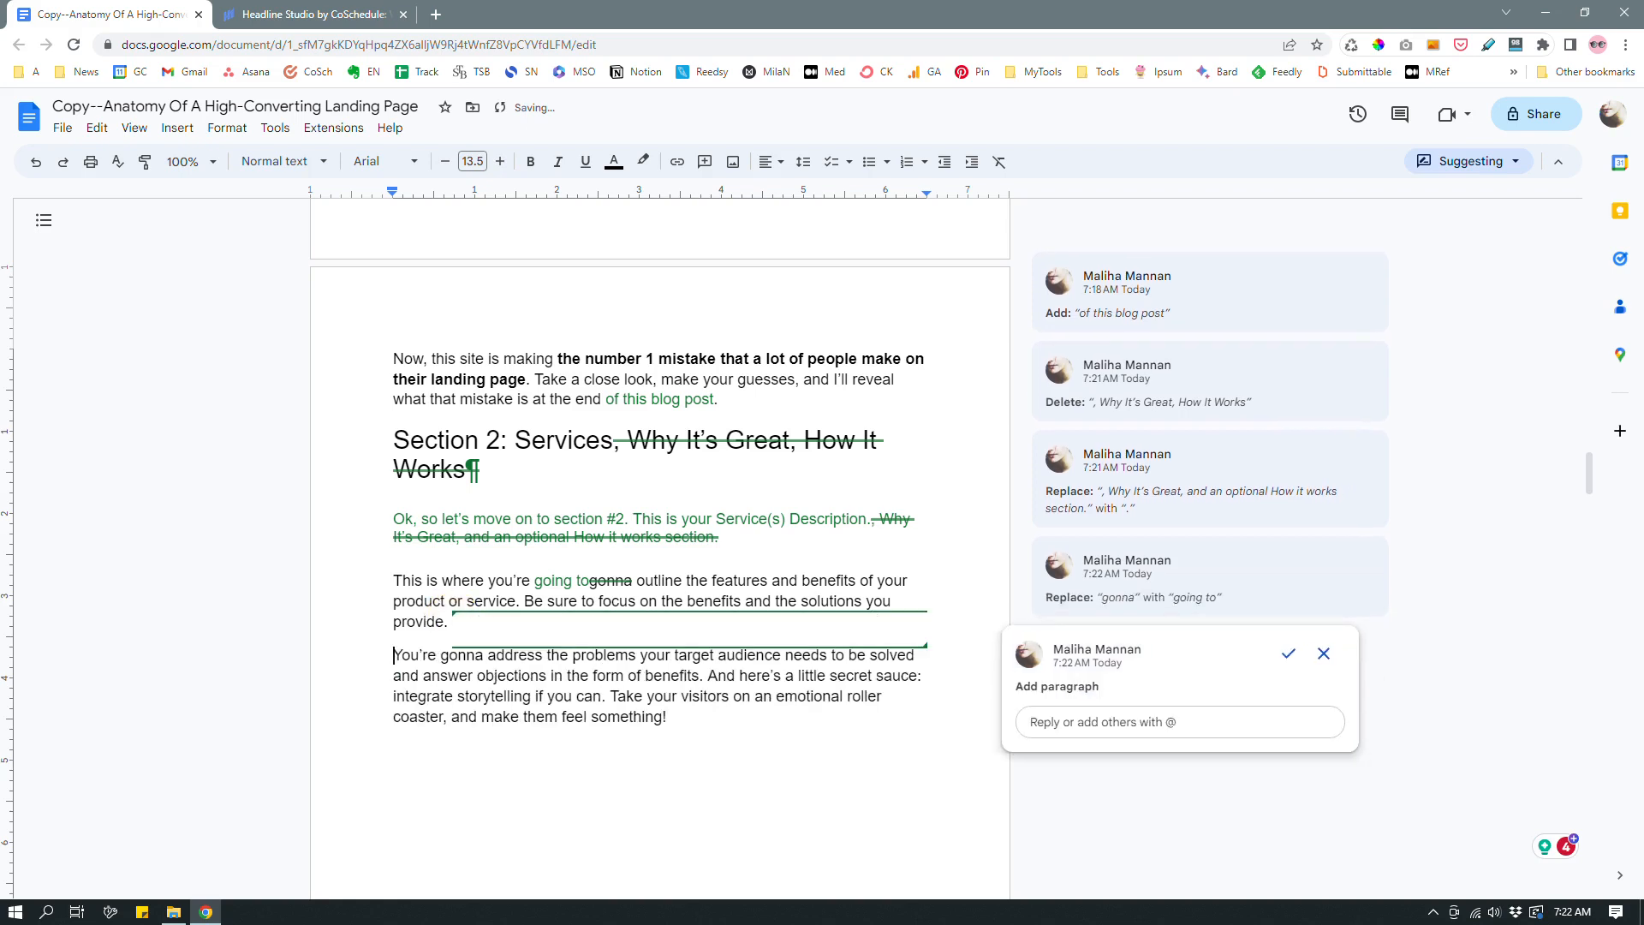
click(668, 717)
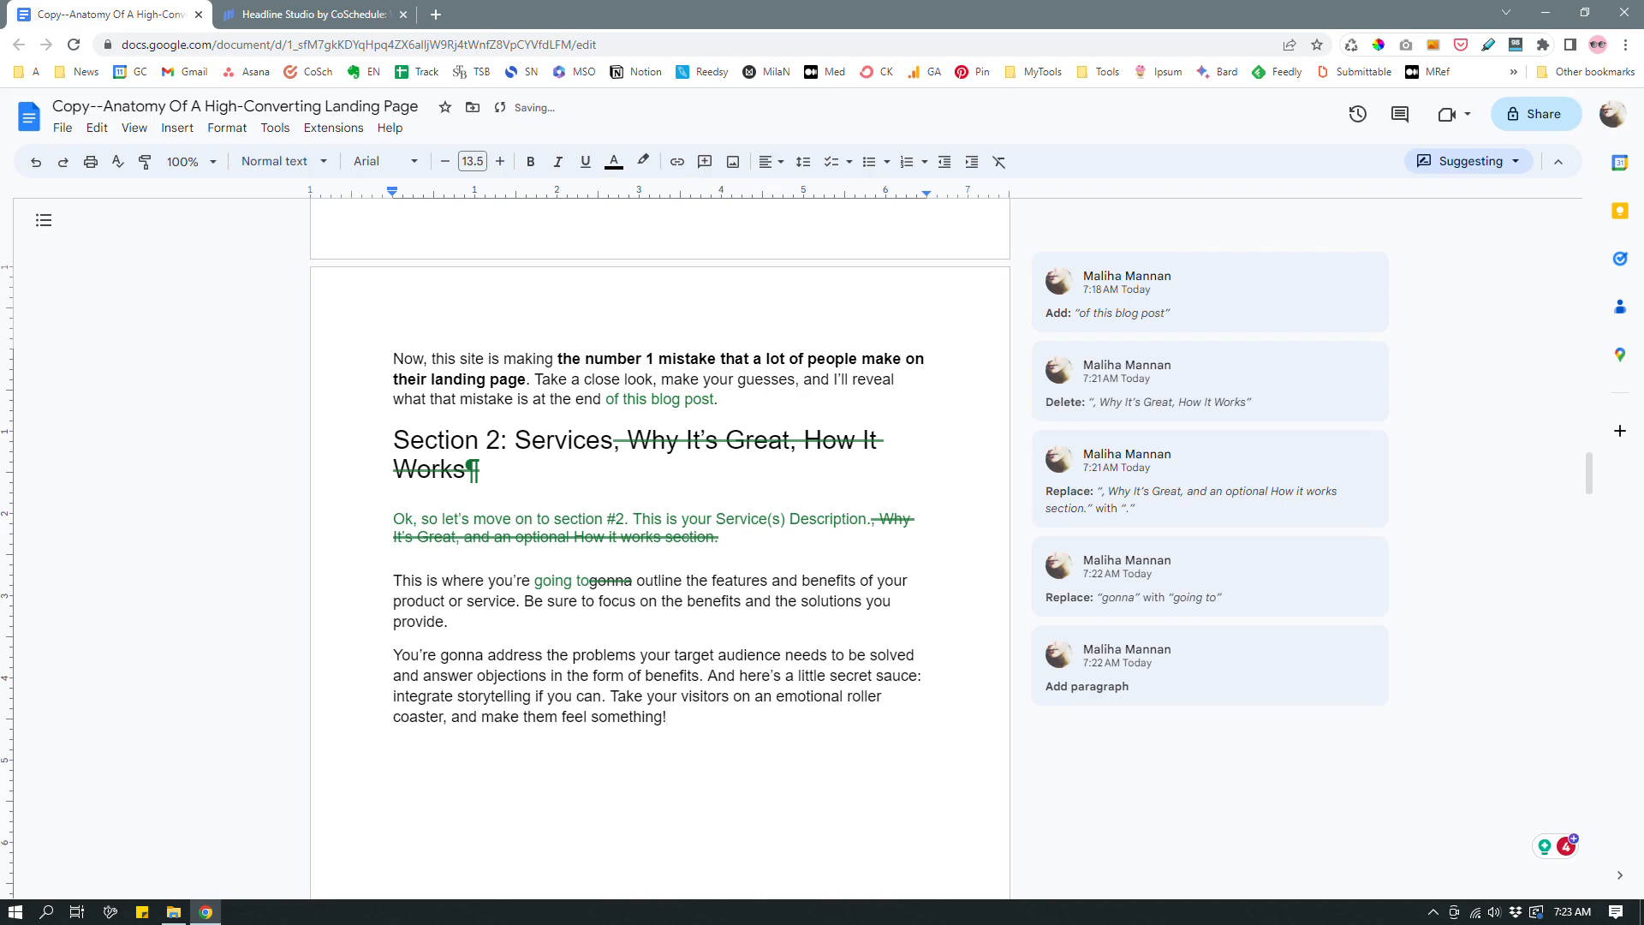
drag(535, 581, 586, 579)
key(ctrl+c)
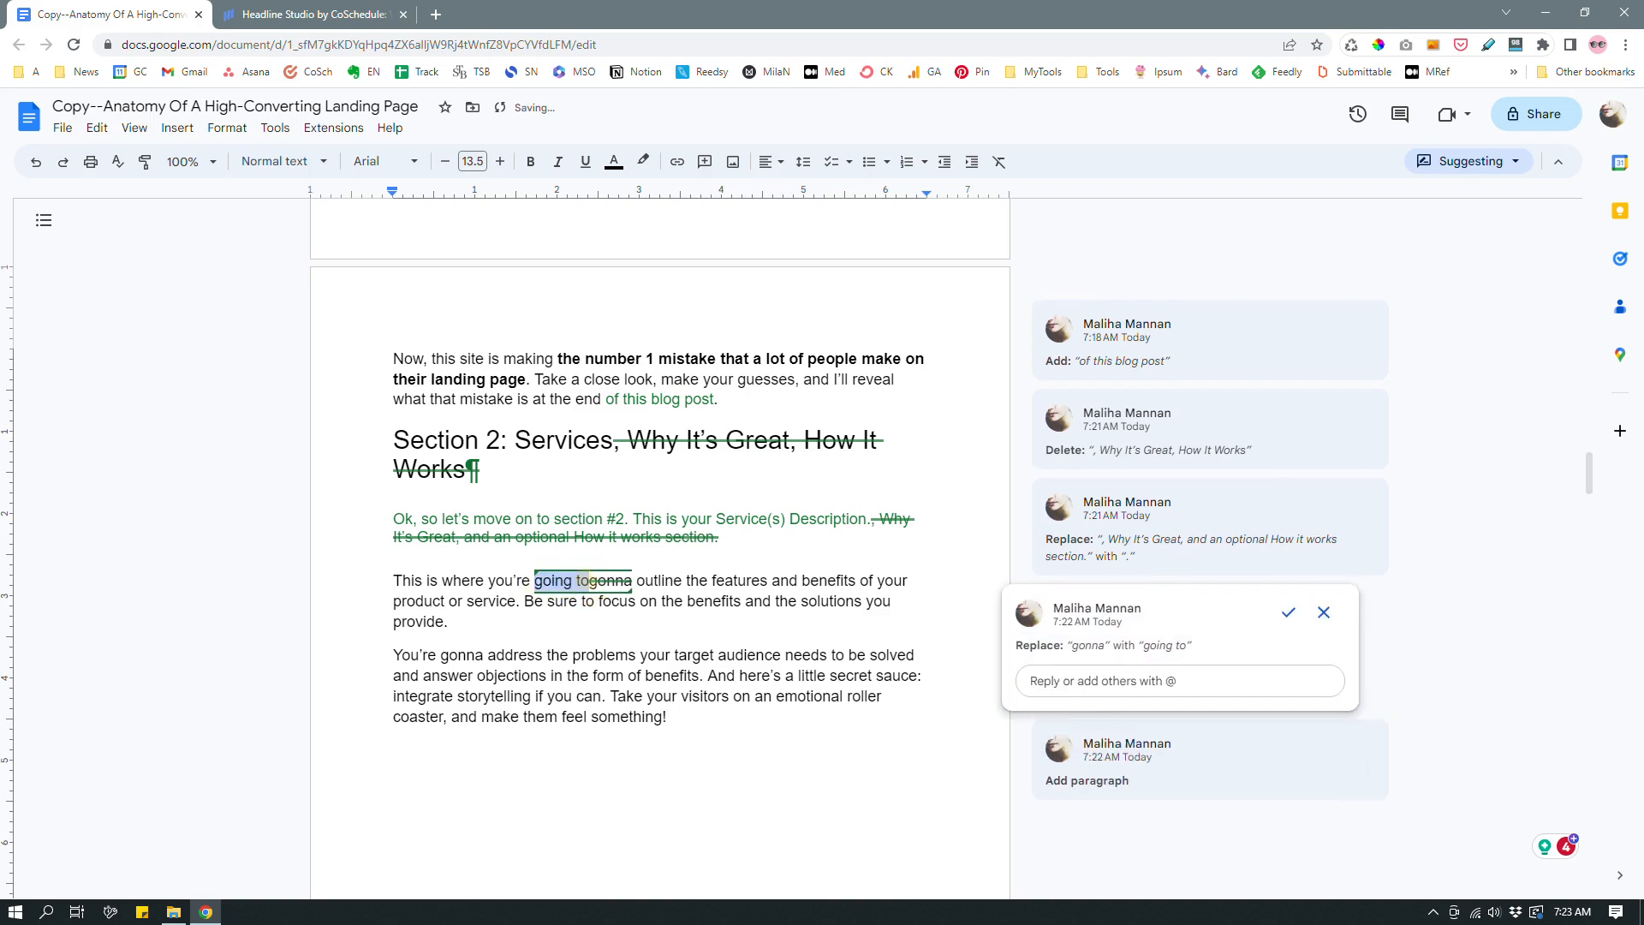
click(441, 656)
drag(442, 655, 486, 654)
click(715, 710)
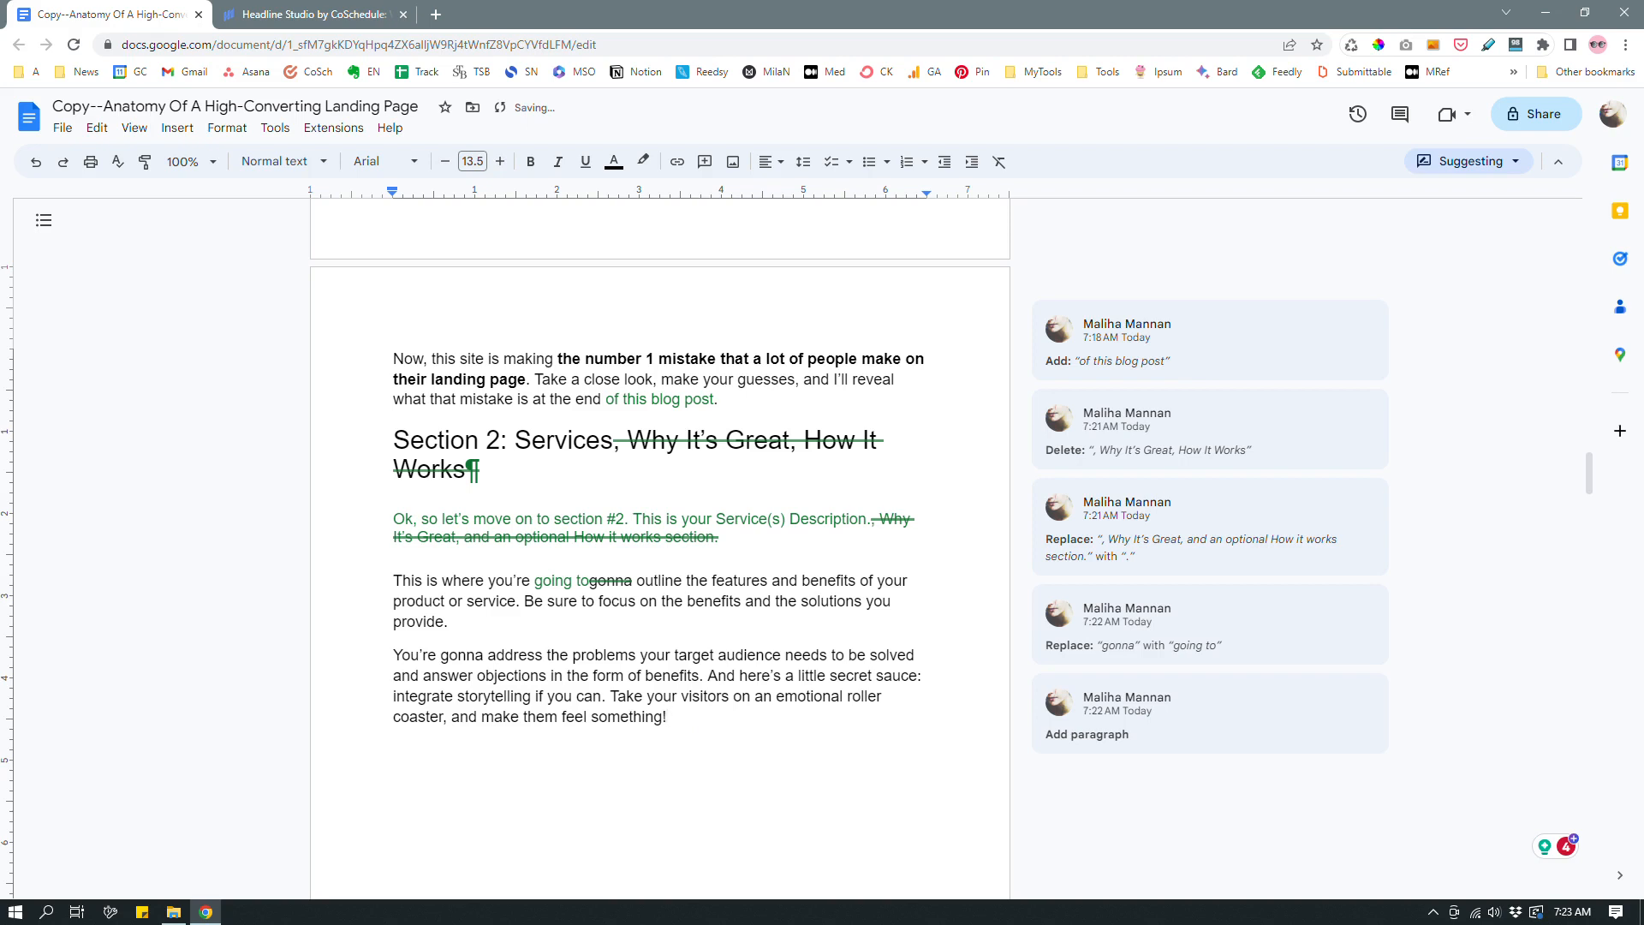
Replace "to be solved" with "solving" in the sentence about the target audience's problems
click(700, 675)
drag(393, 656, 705, 688)
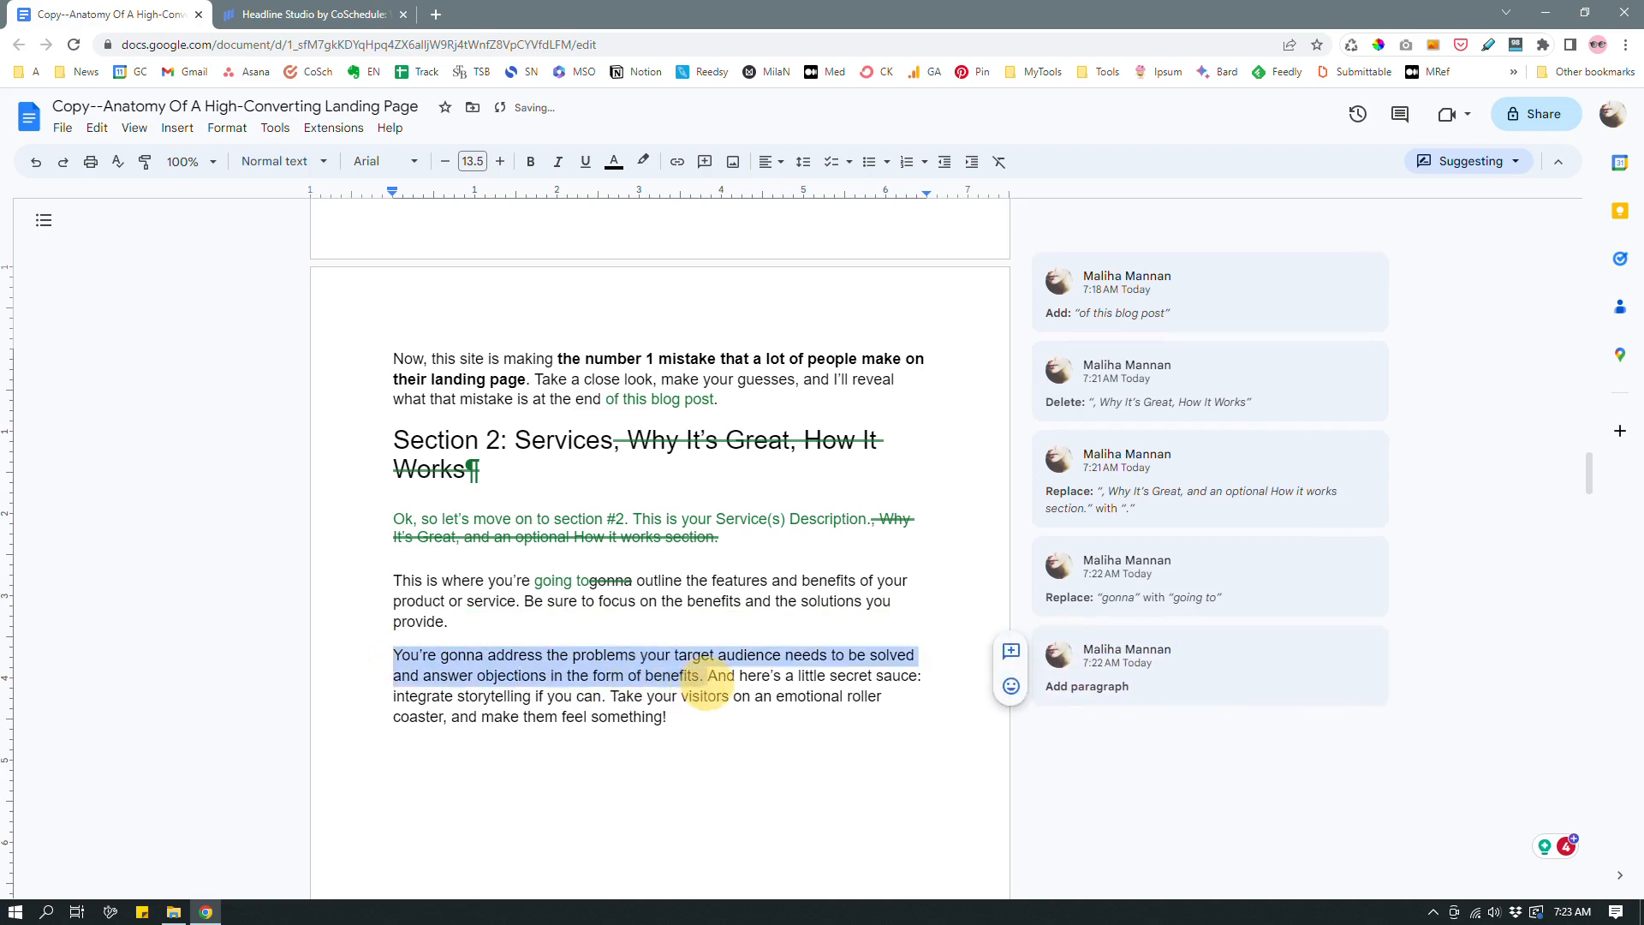
click(681, 719)
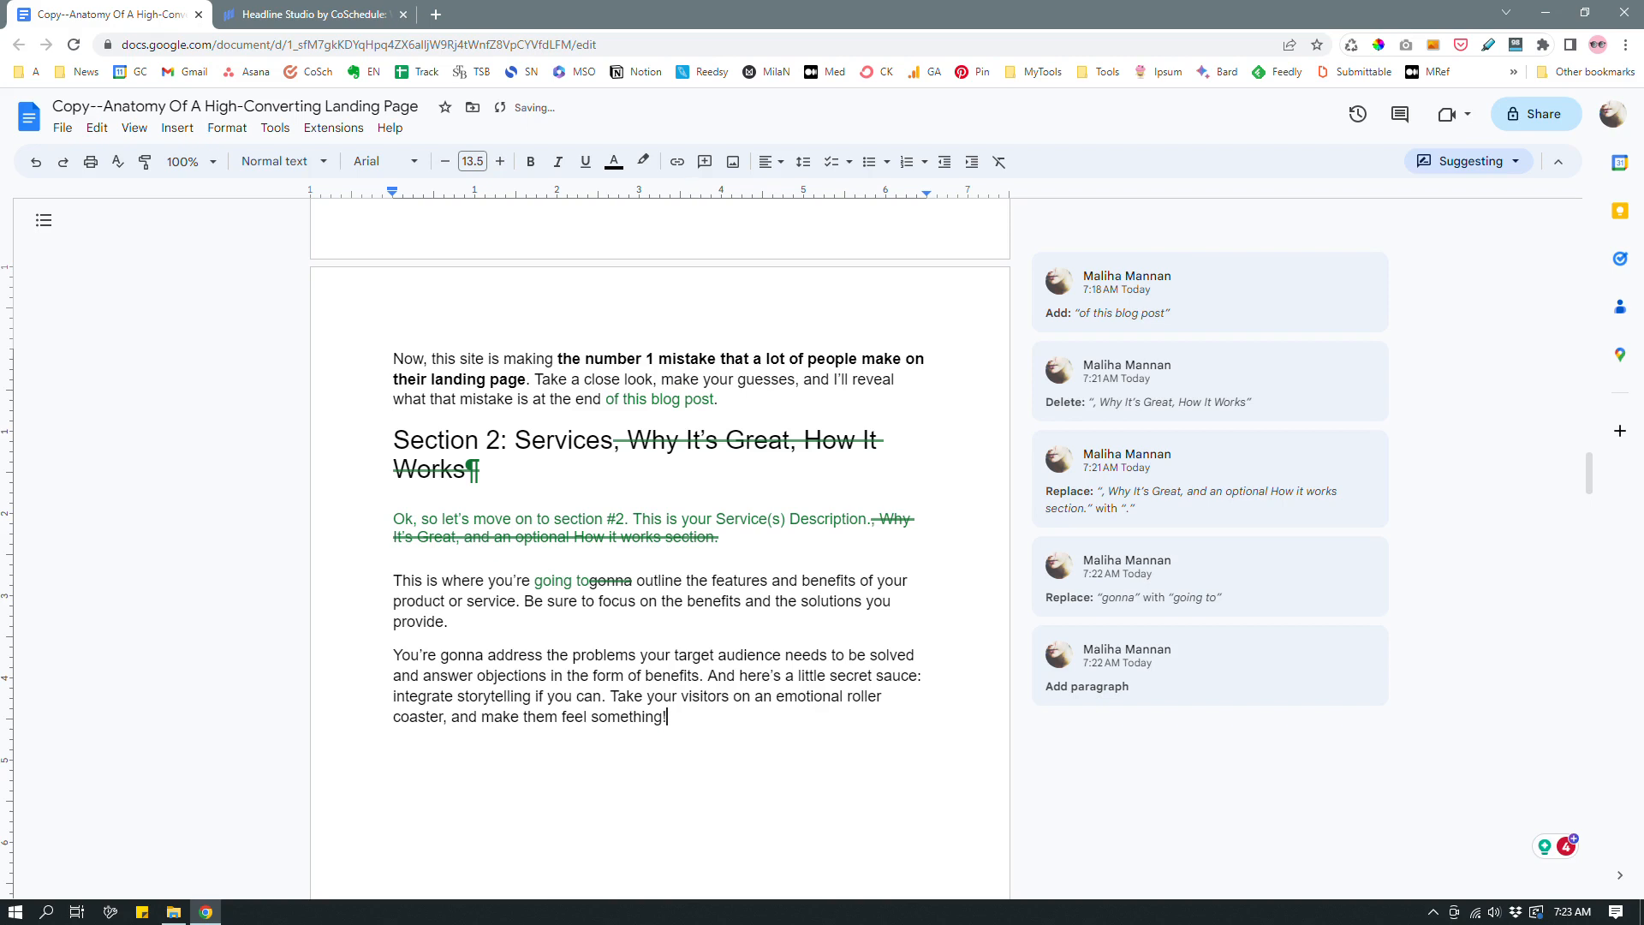
drag(830, 654, 913, 654)
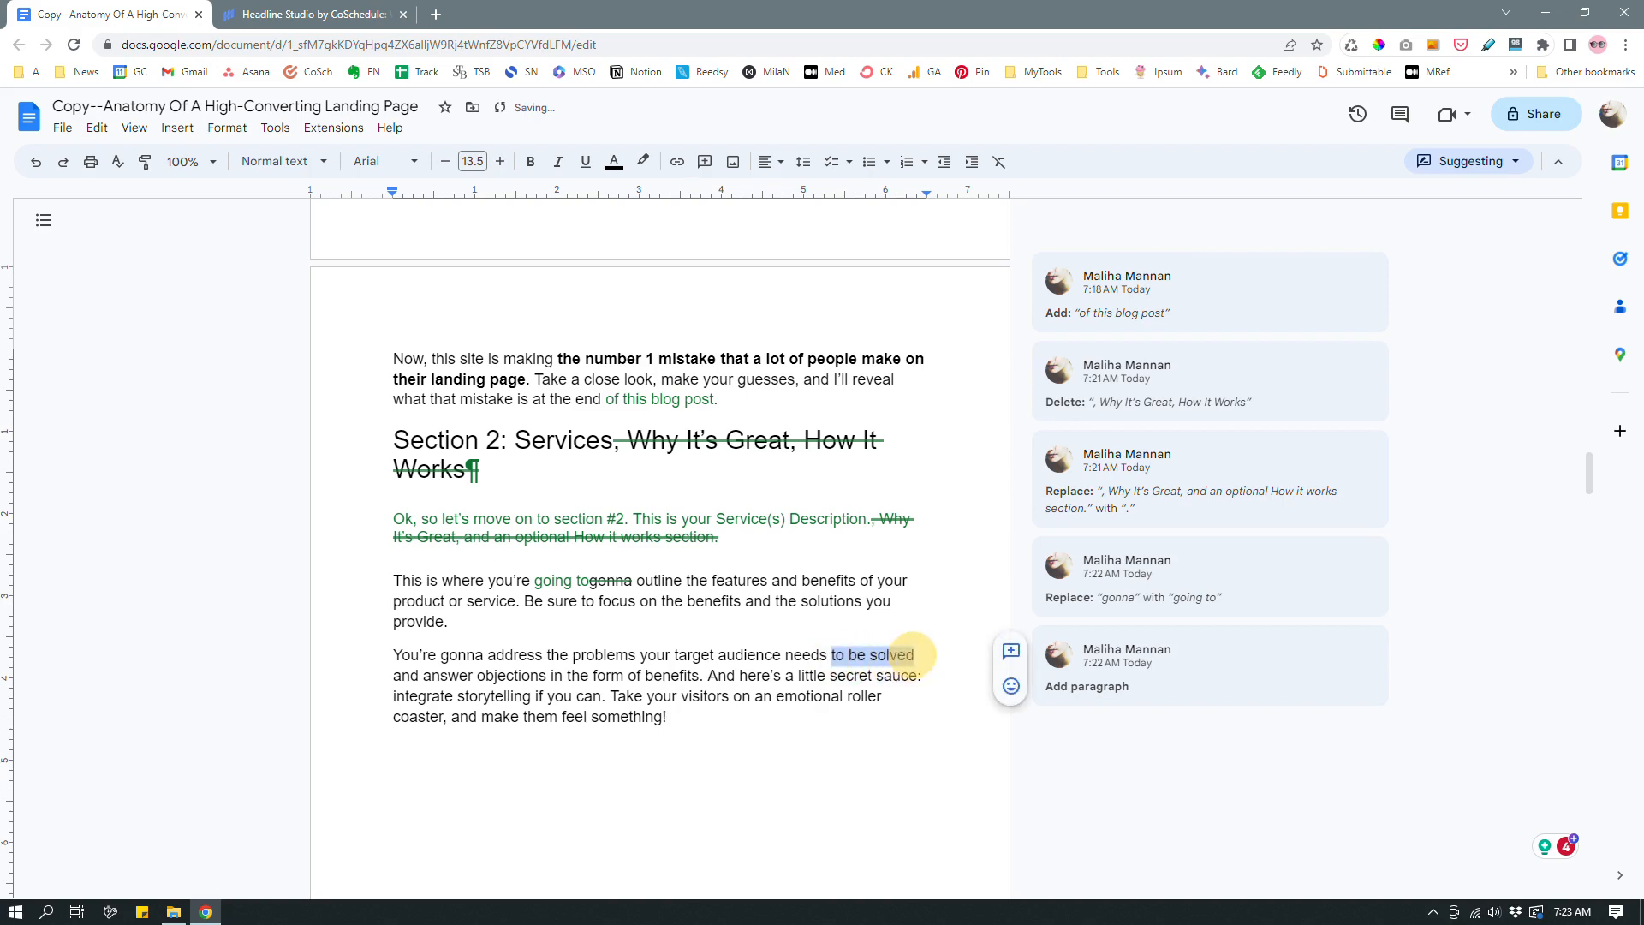
text(solving)
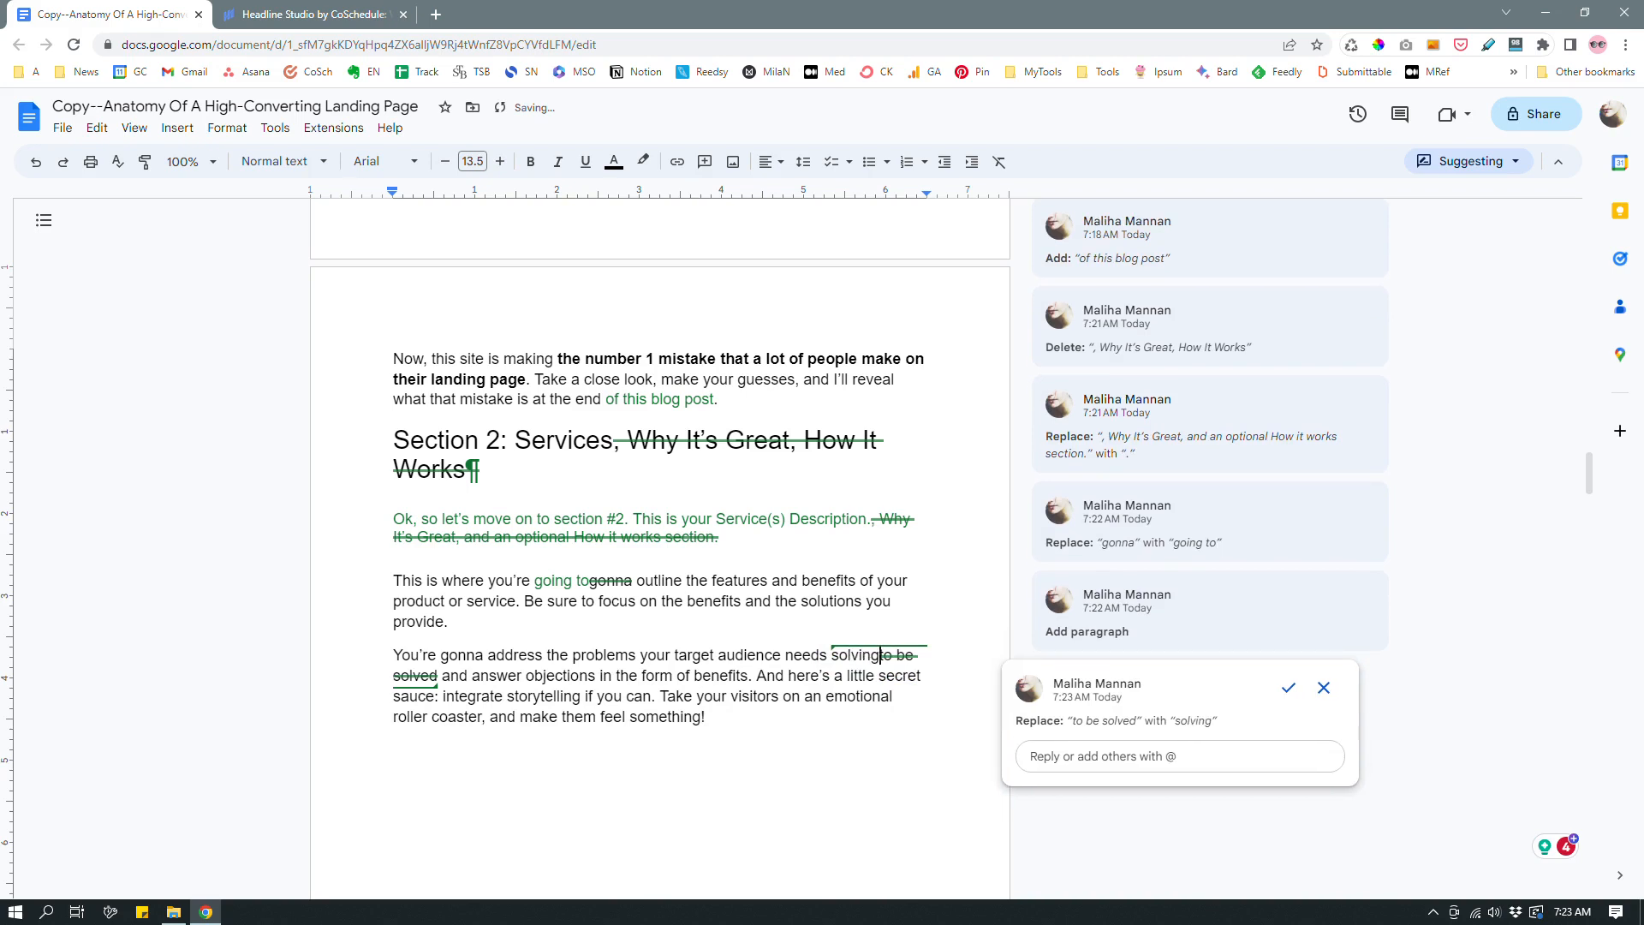
Replace "answer objections" with "address pain-points" in the sentence about the target audience's problems
click(529, 674)
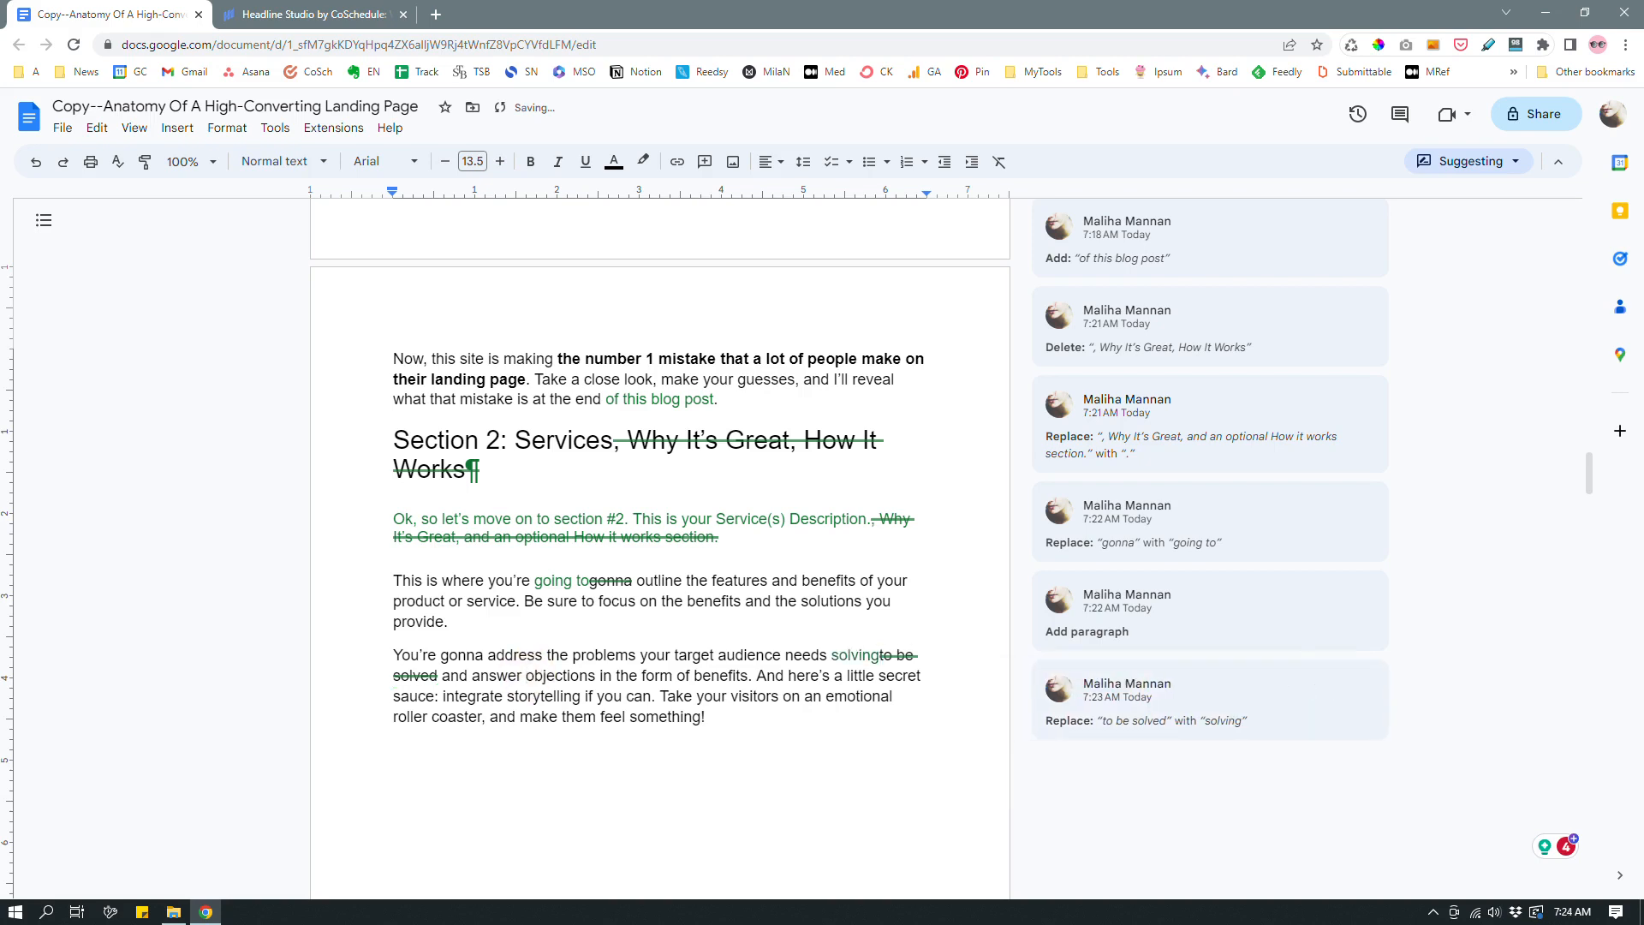
click(473, 677)
drag(473, 676, 595, 674)
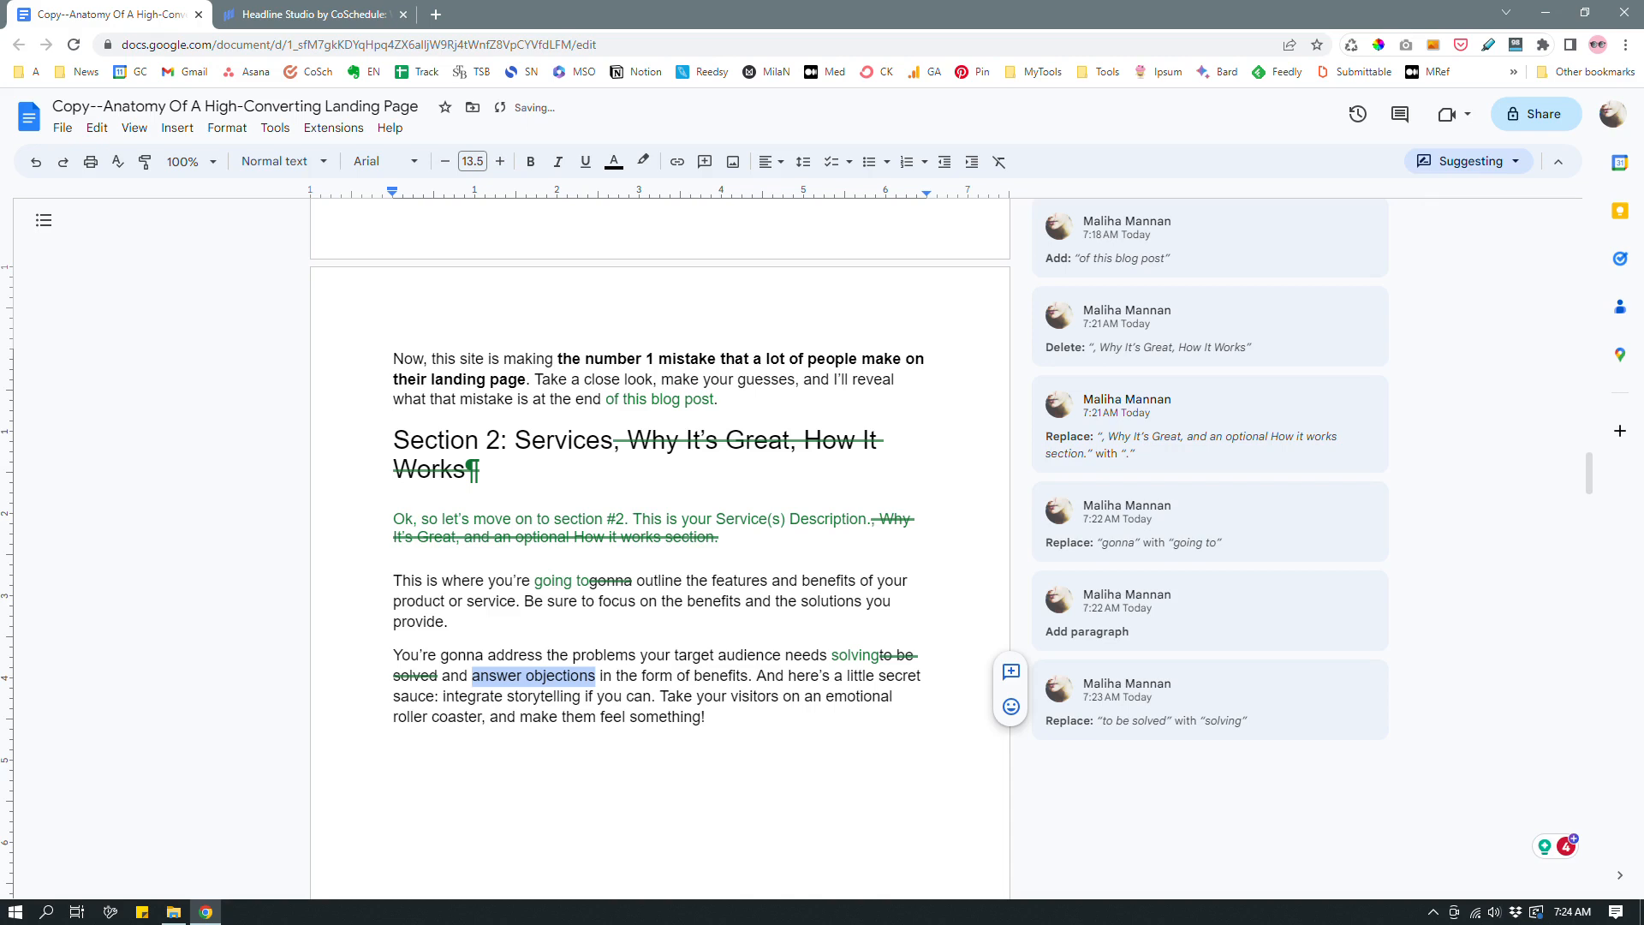
text(address)
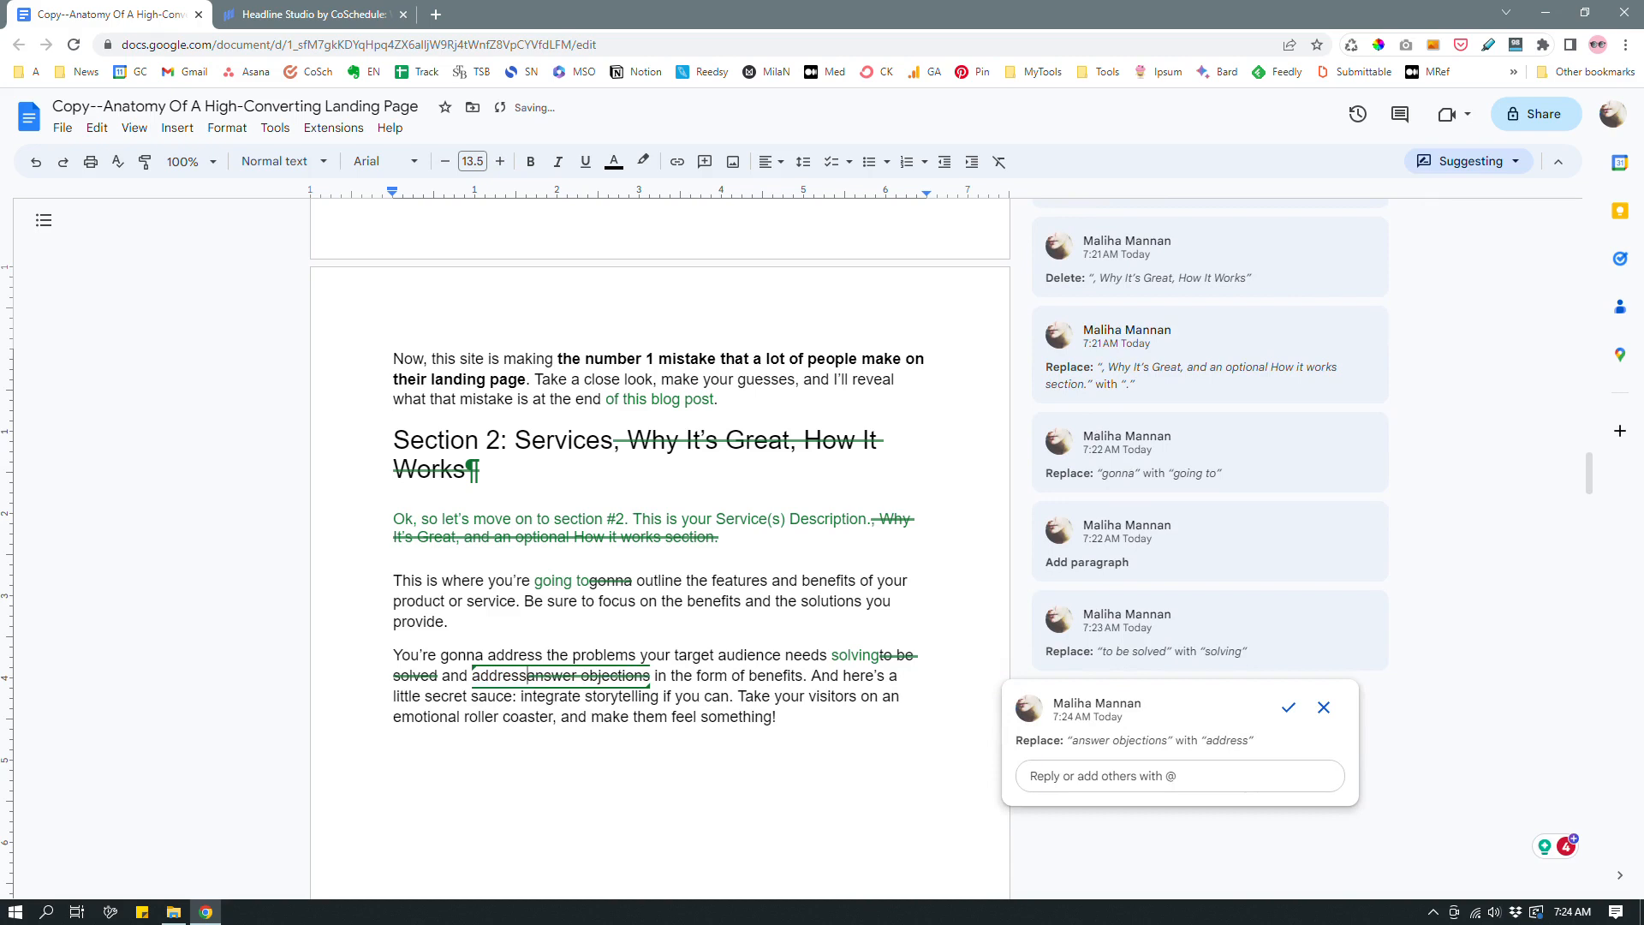
text( pain po)
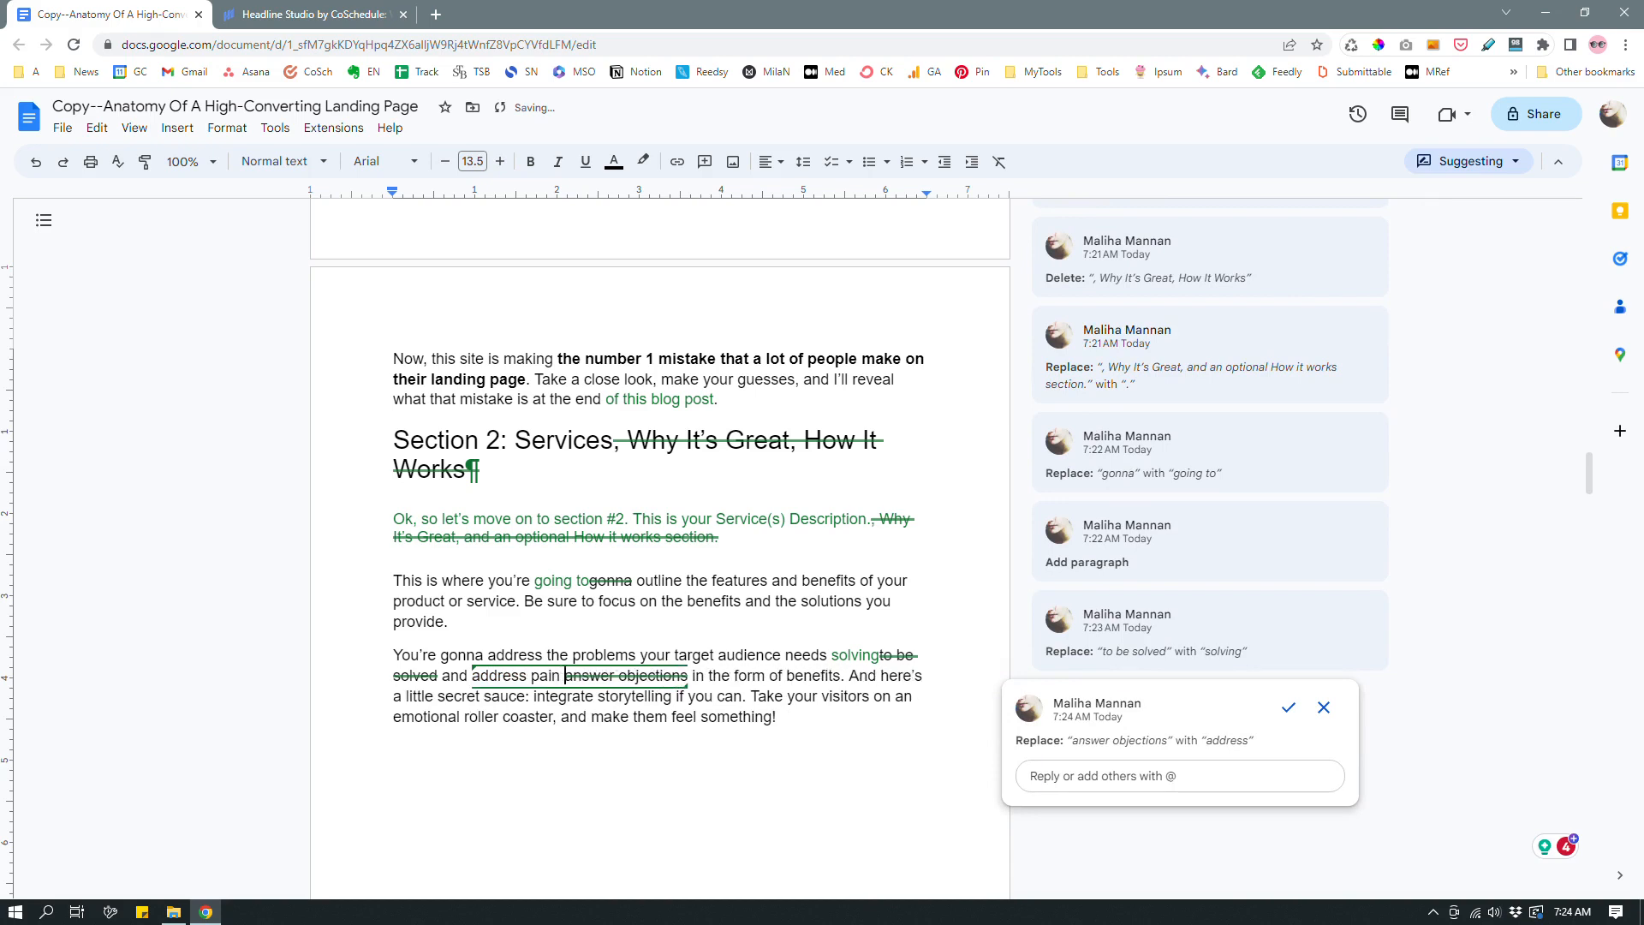
key(BackSpace)
key(BackSpace)
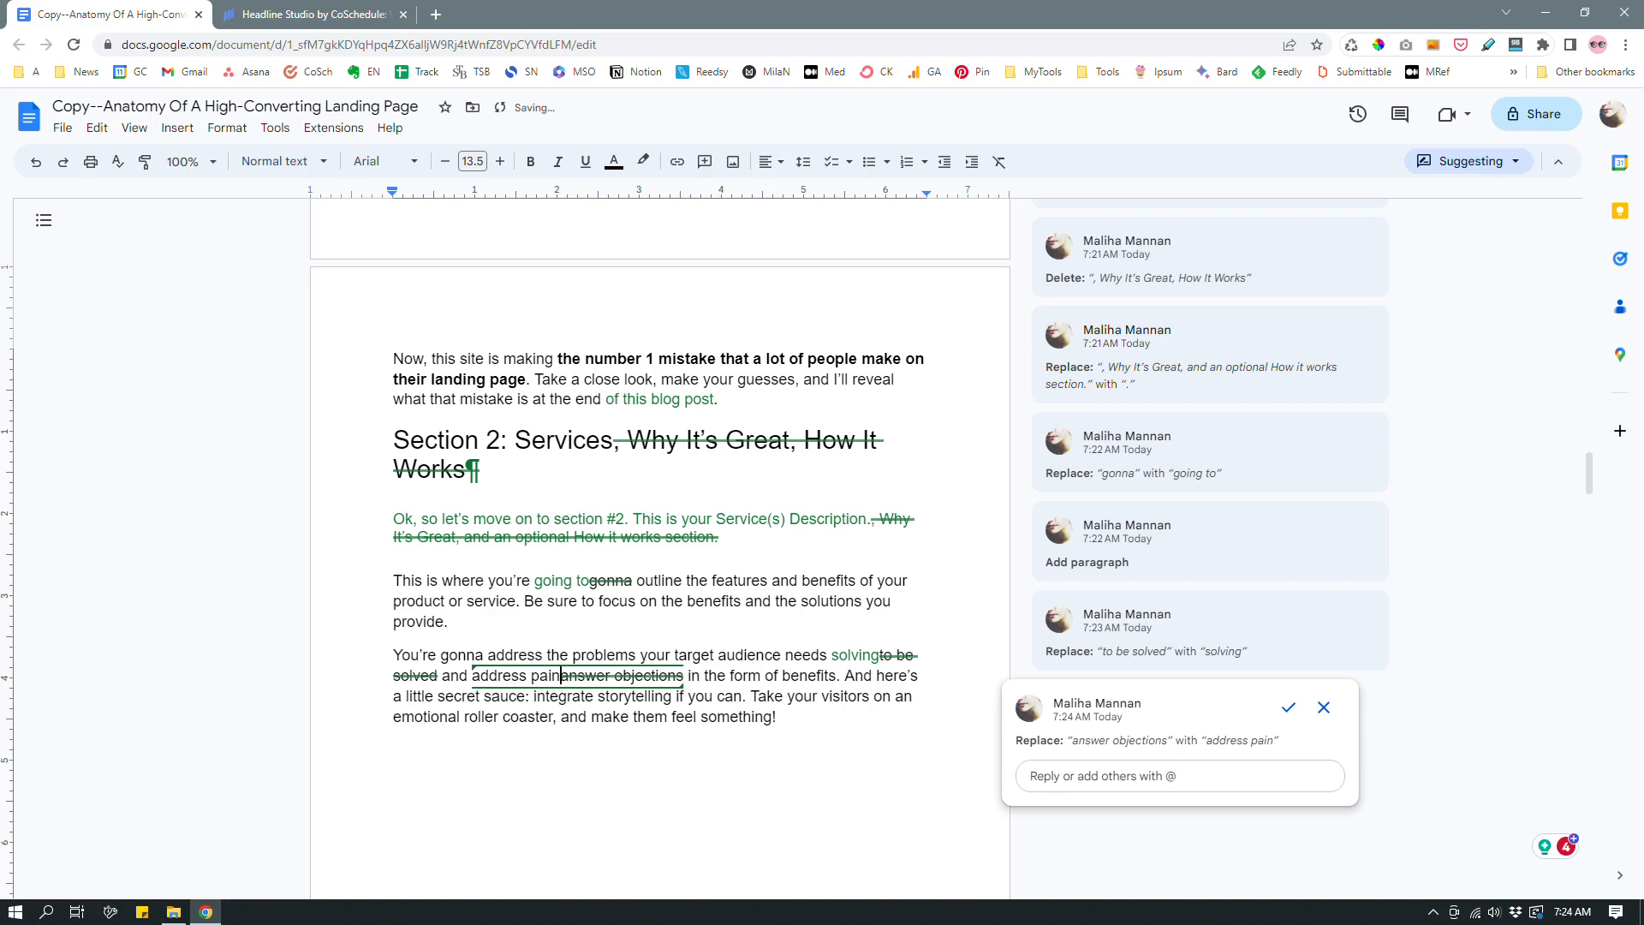
text(-points)
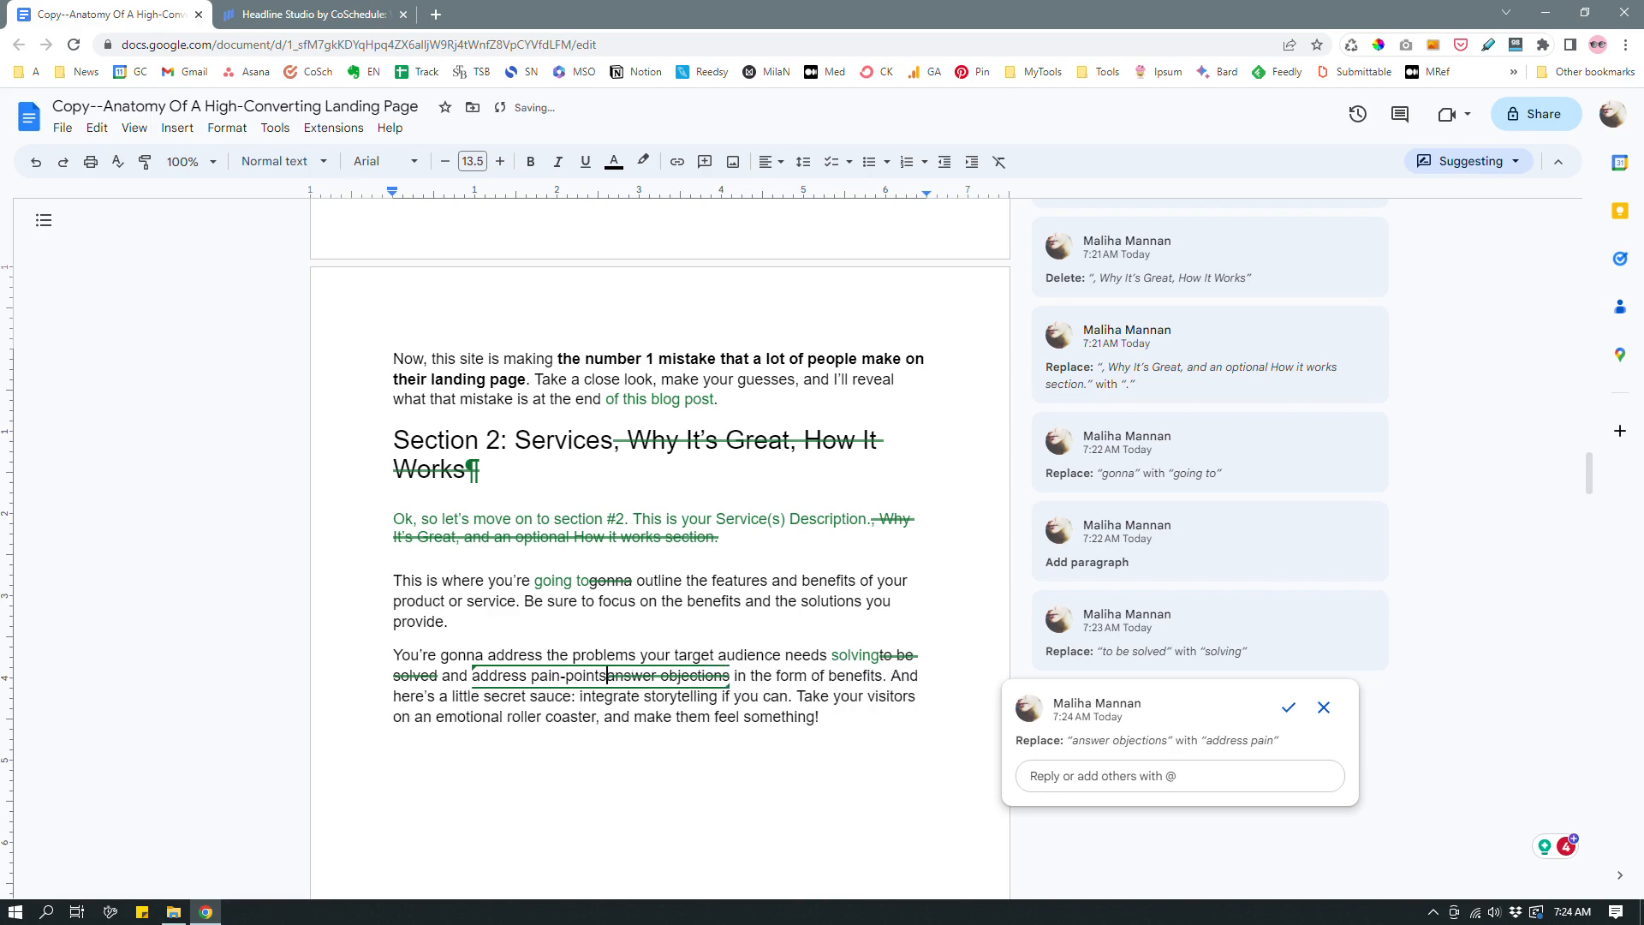
Insert "their" before "pain-points" in the Section 2 sentence about the target audience's problems
click(531, 676)
text(their)
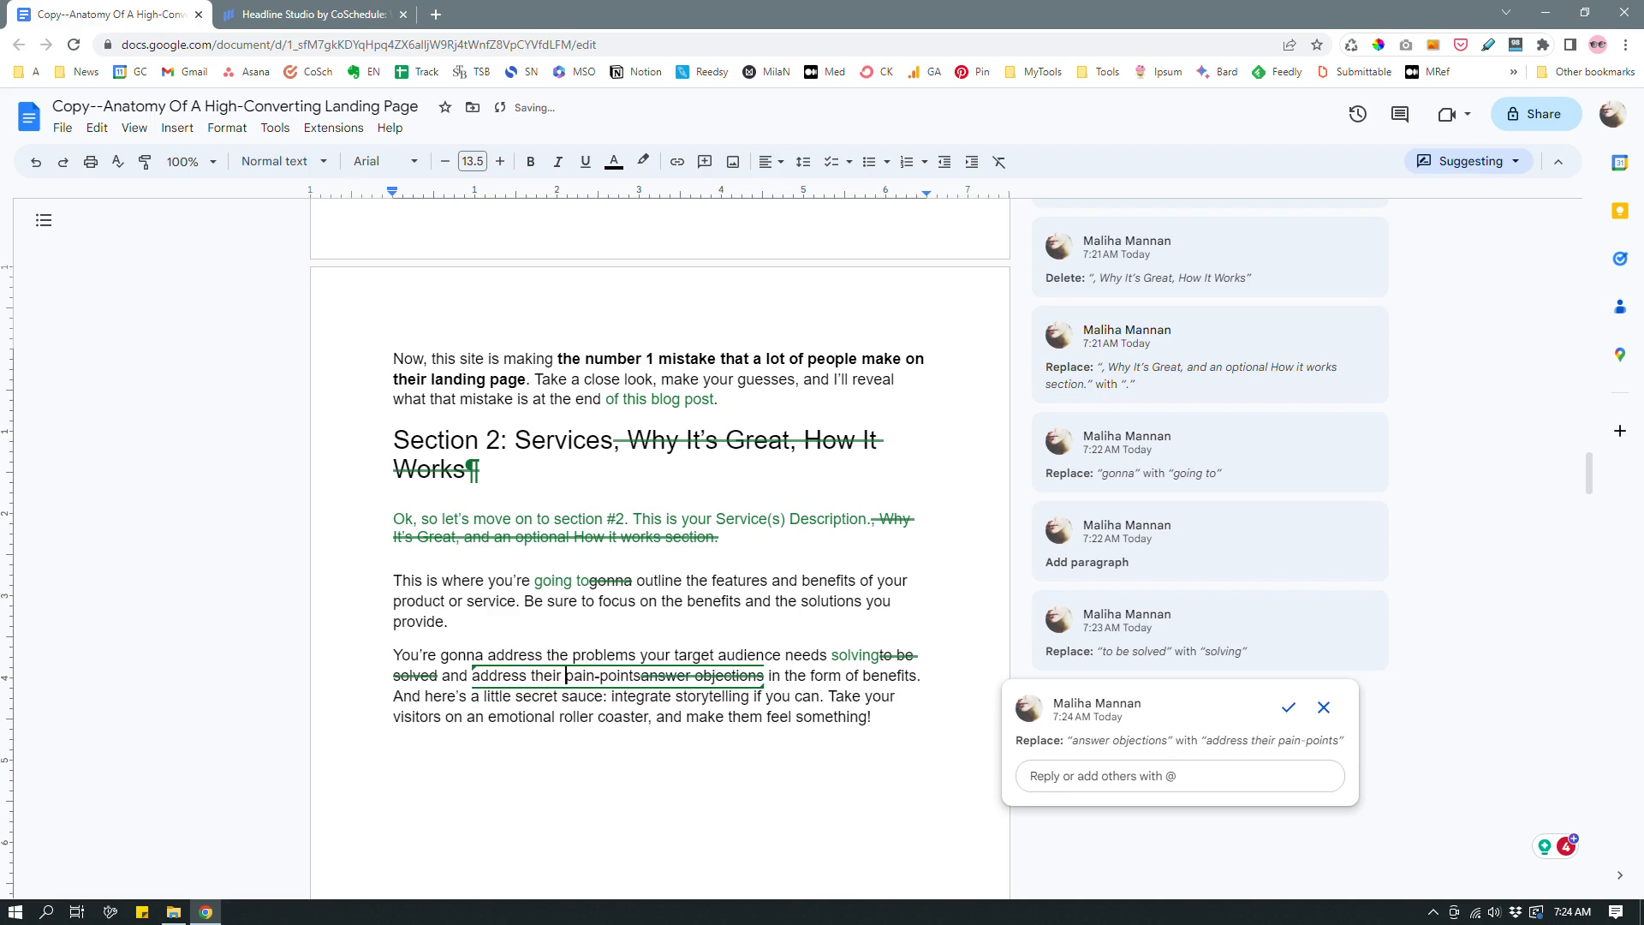
click(900, 694)
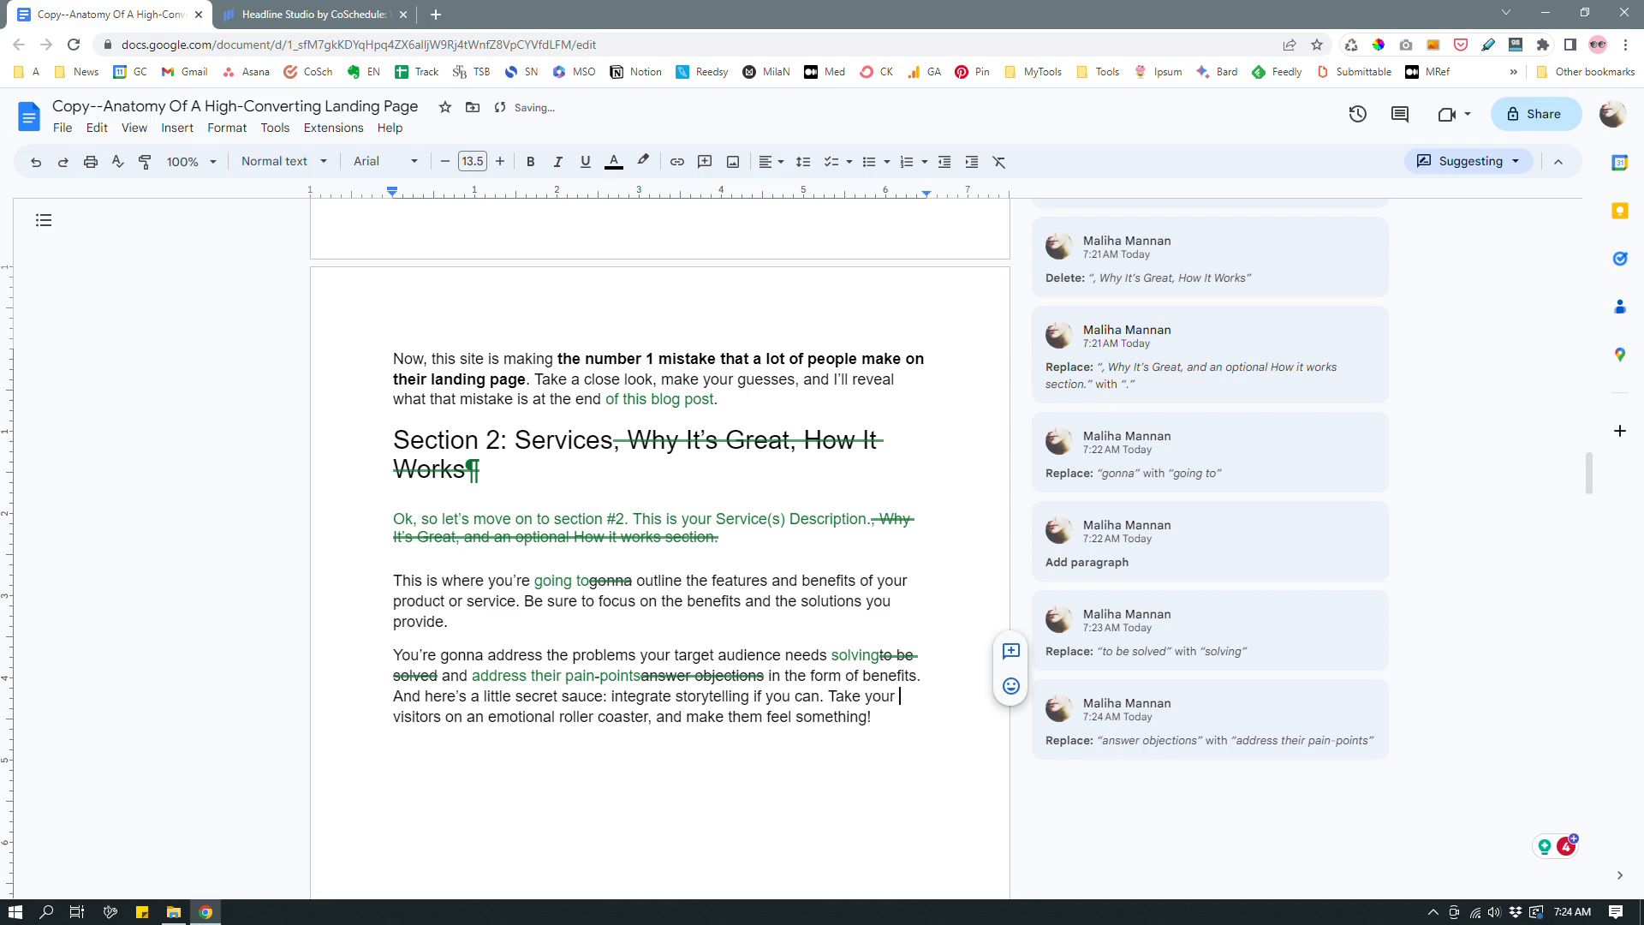
click(901, 696)
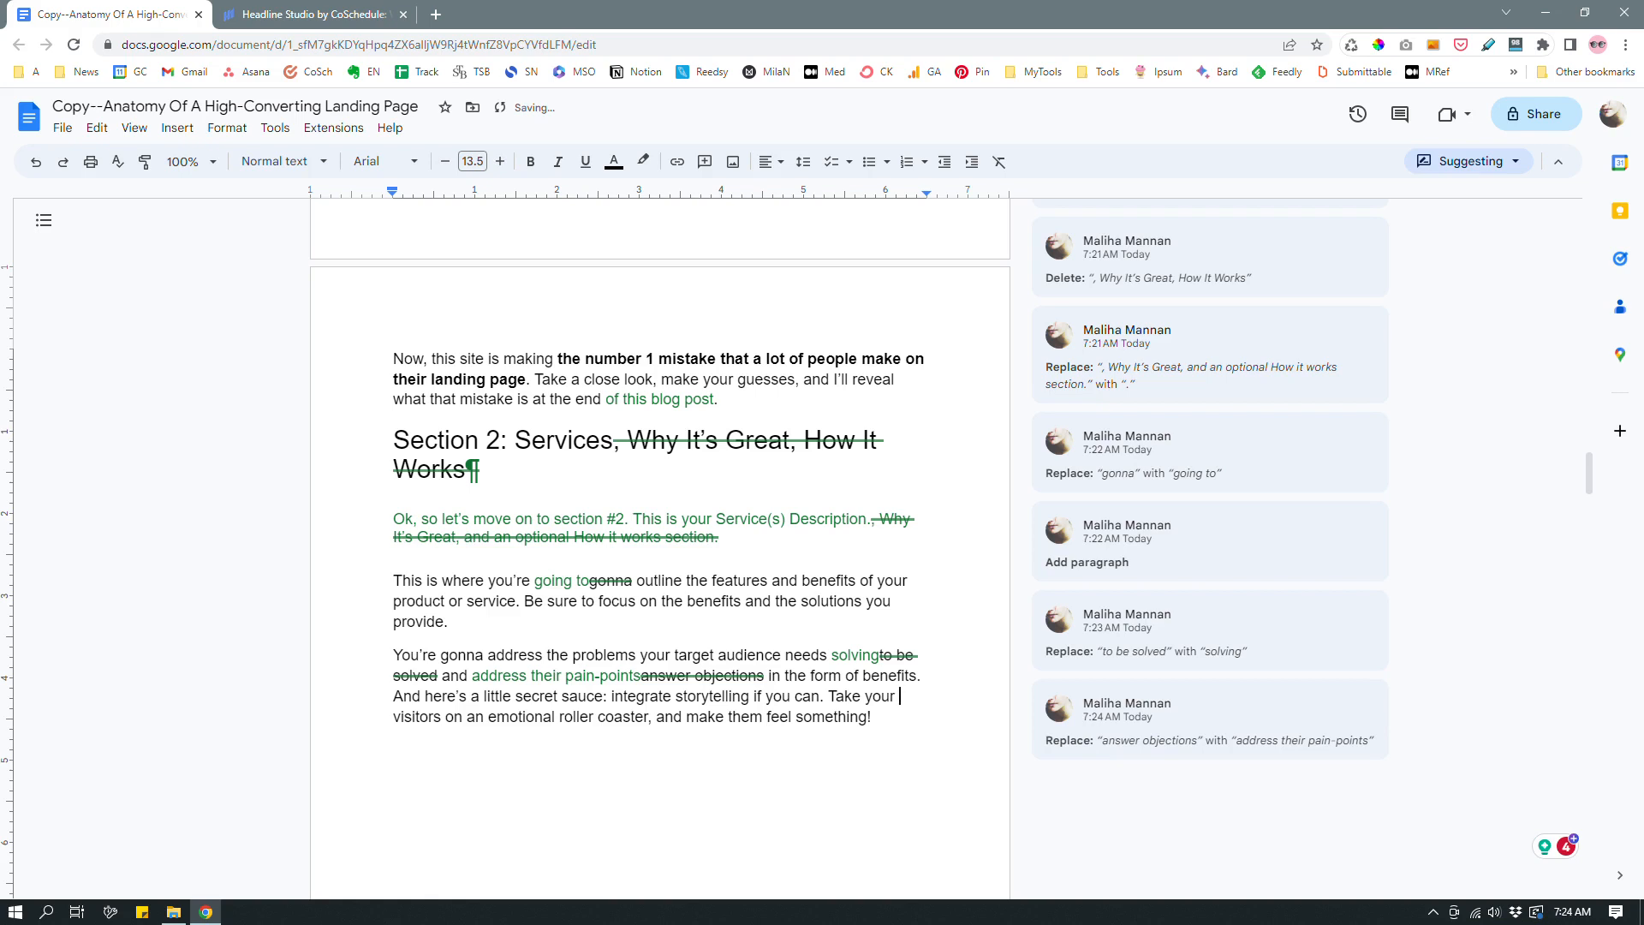
Delete the word "sauce" from the "here's a little secret sauce" sentence in Section 2
double_click(583, 696)
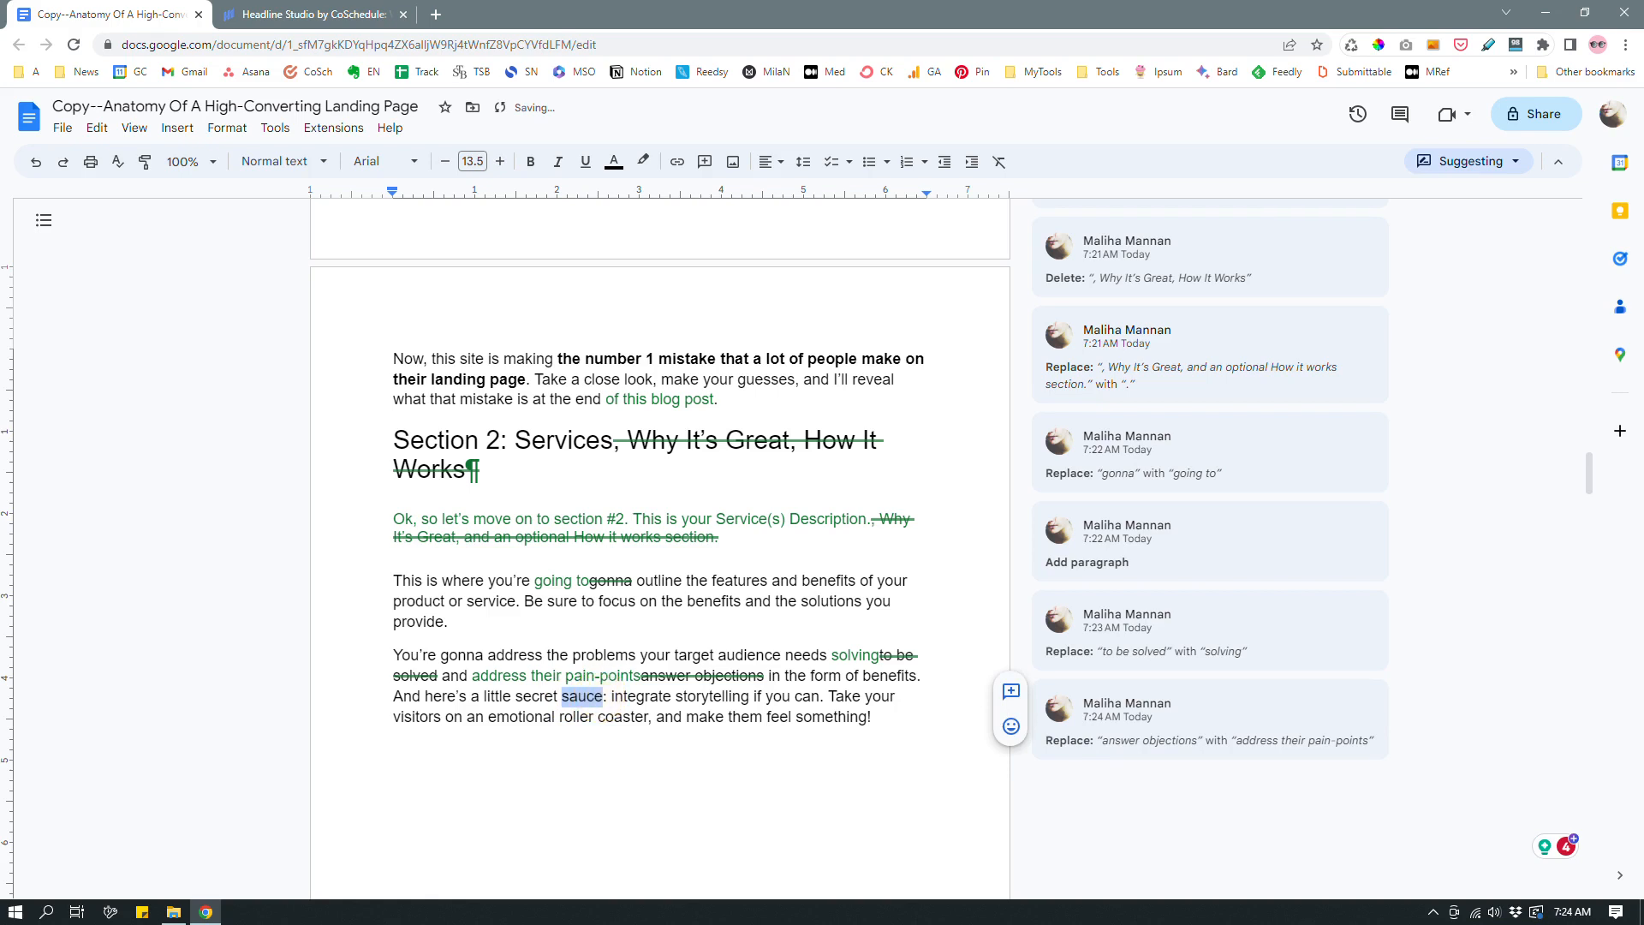
key(BackSpace)
key(BackSpace)
key(BackSpace)
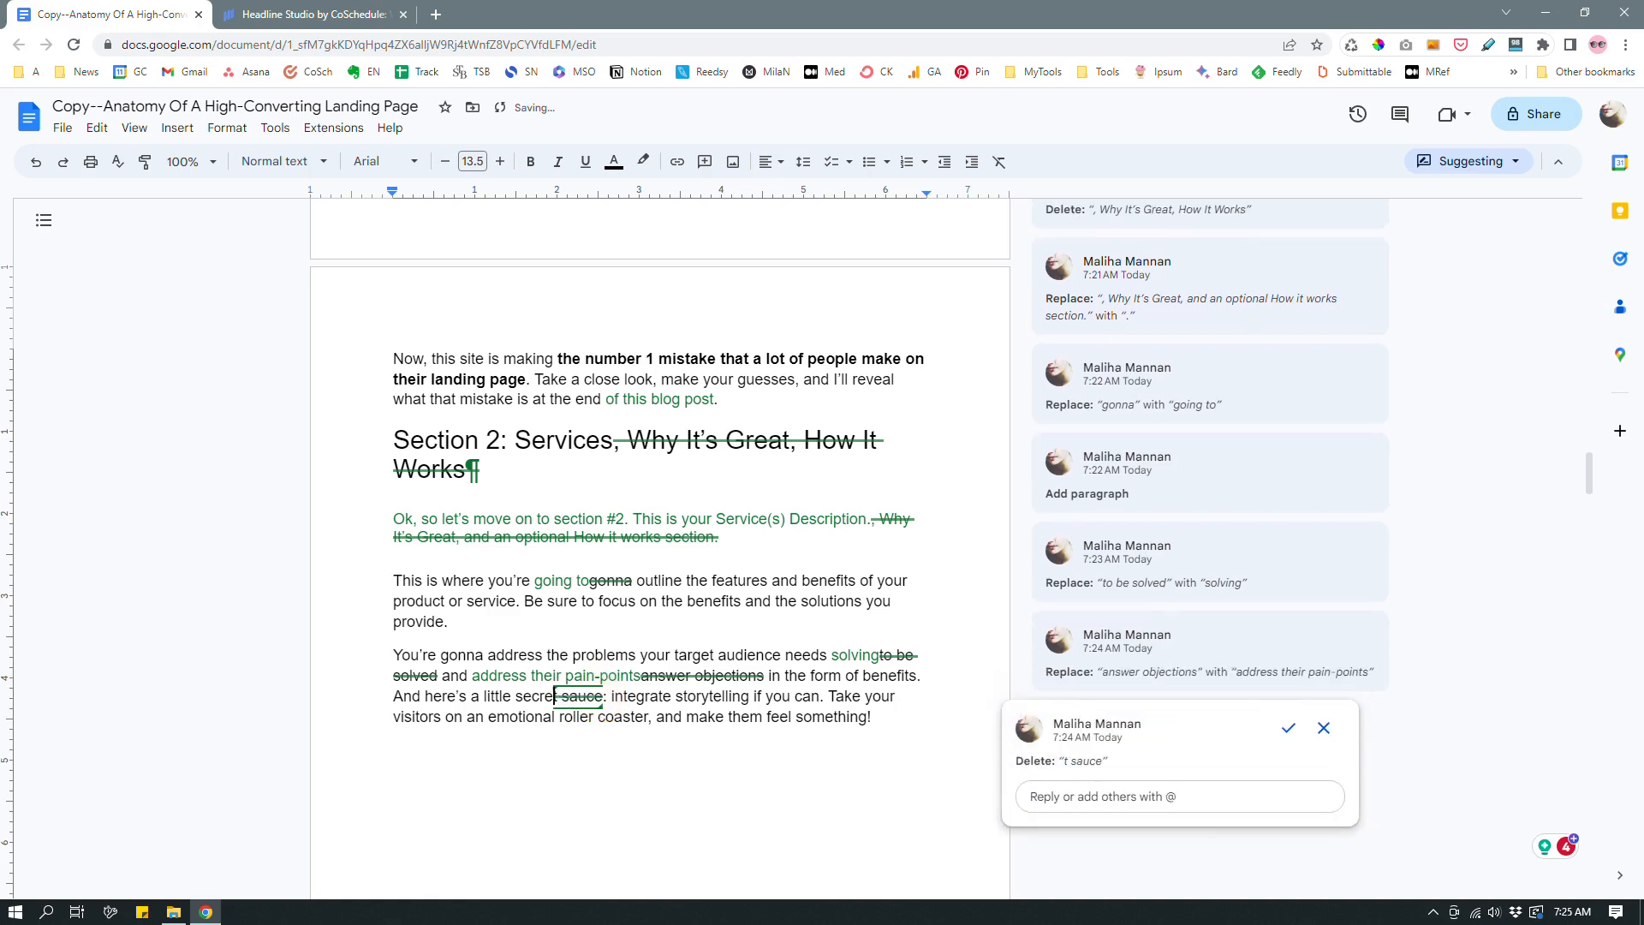
key(ctrl+z)
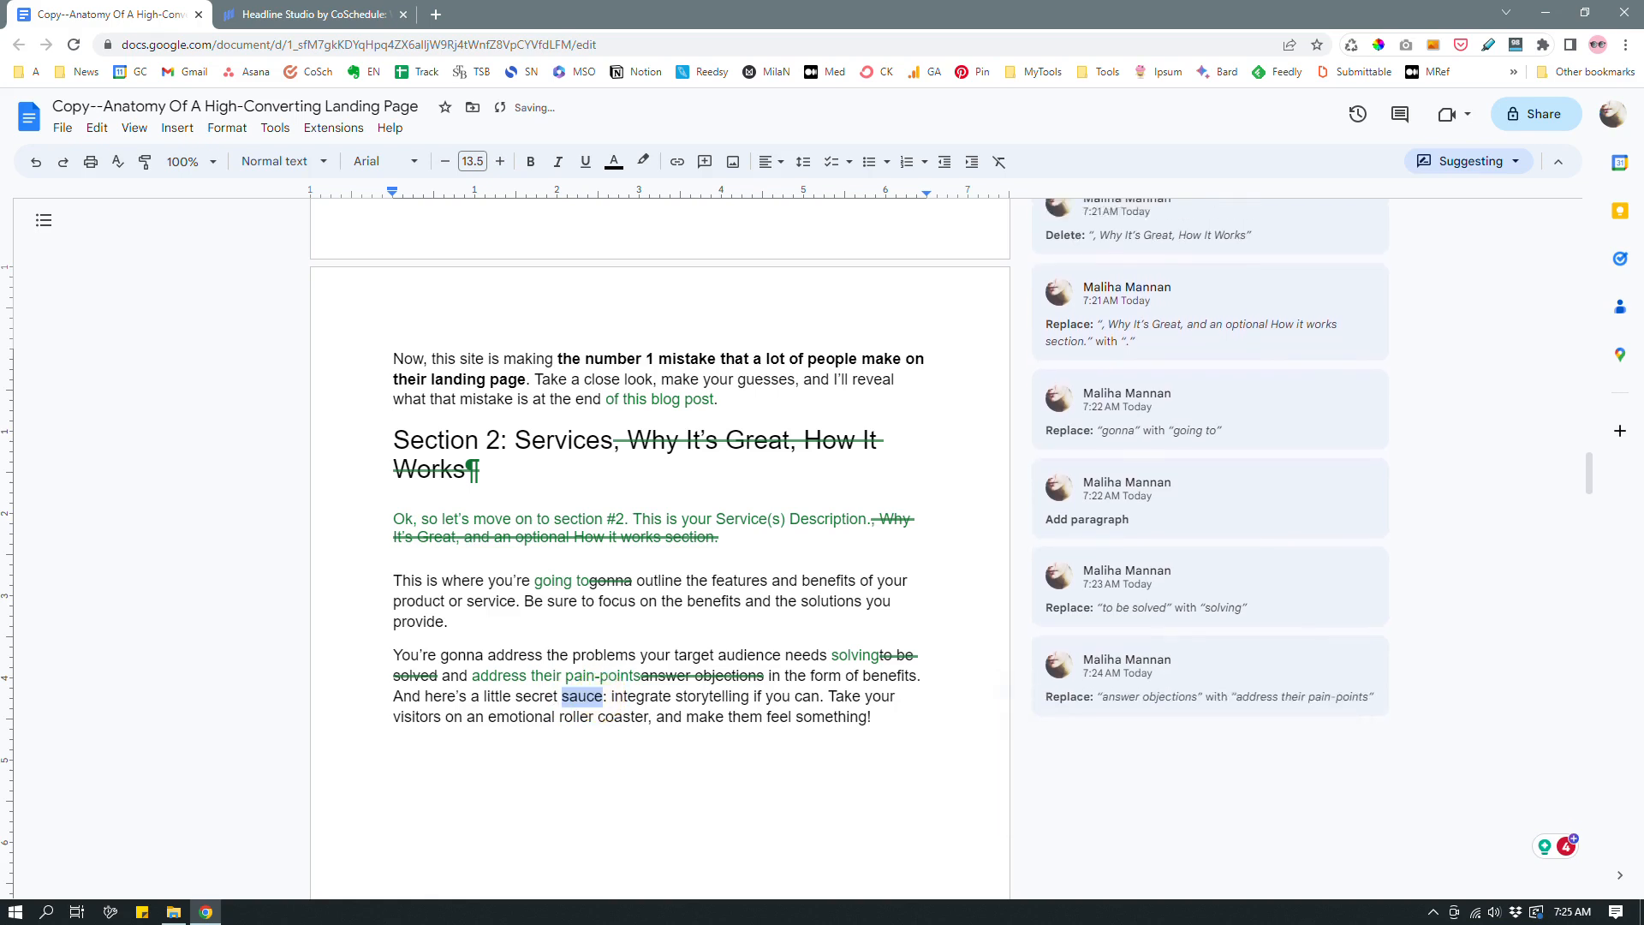
key(BackSpace)
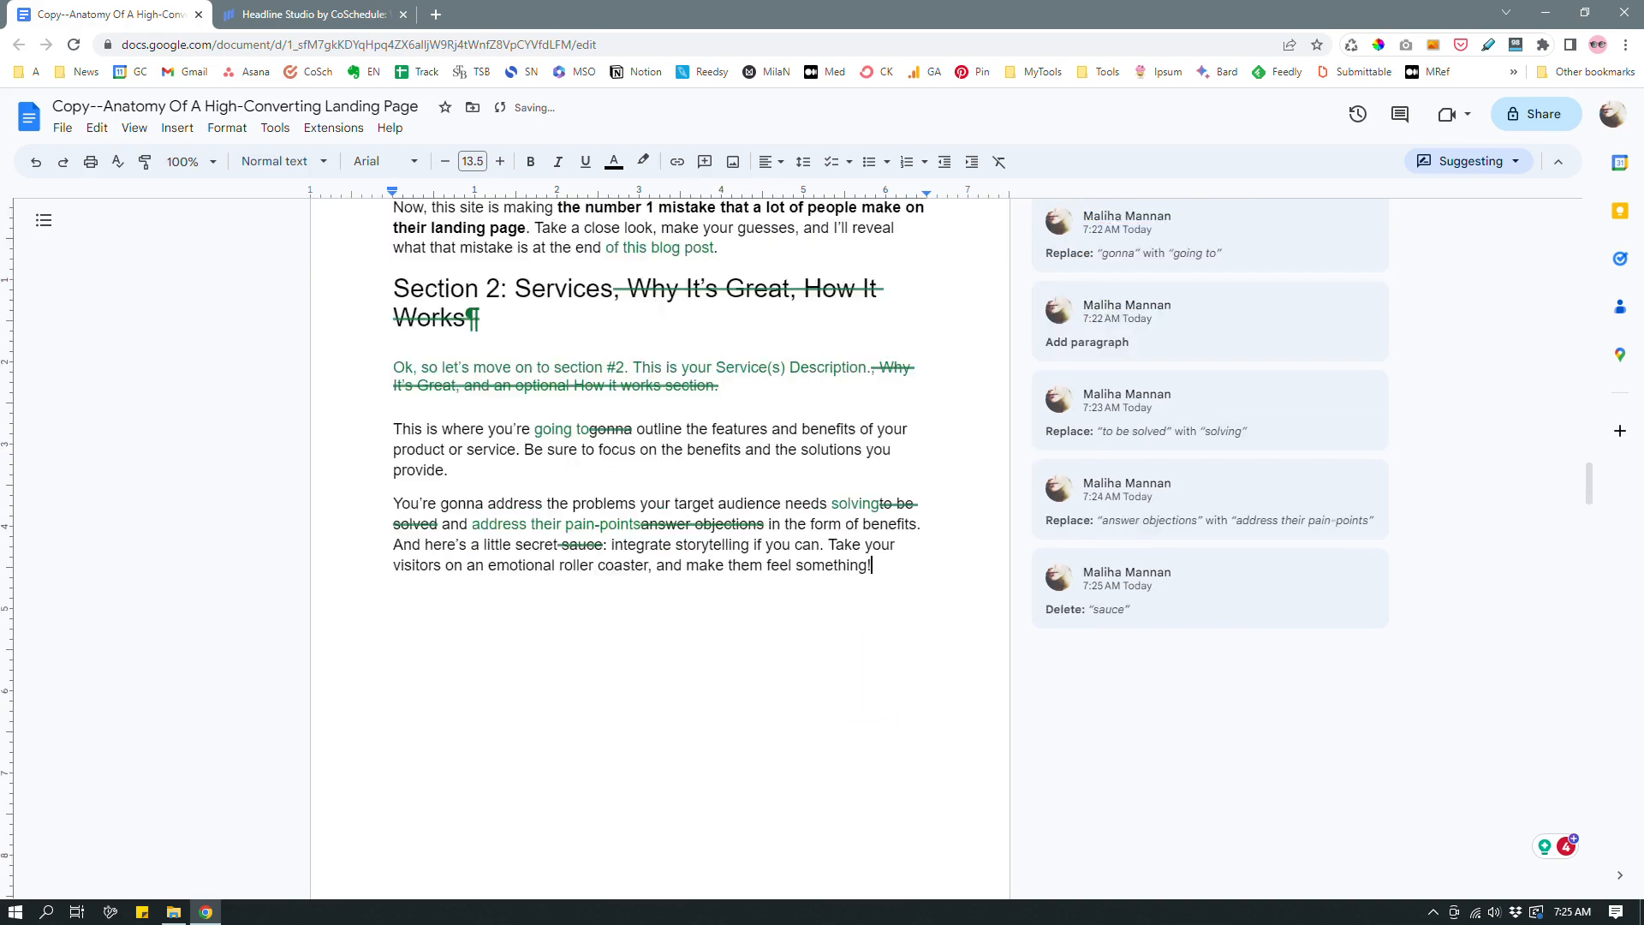
Read the paragraph about the dental company's services, membership plan and quoted statement below the website screenshot
scroll(880, 719, down, 15)
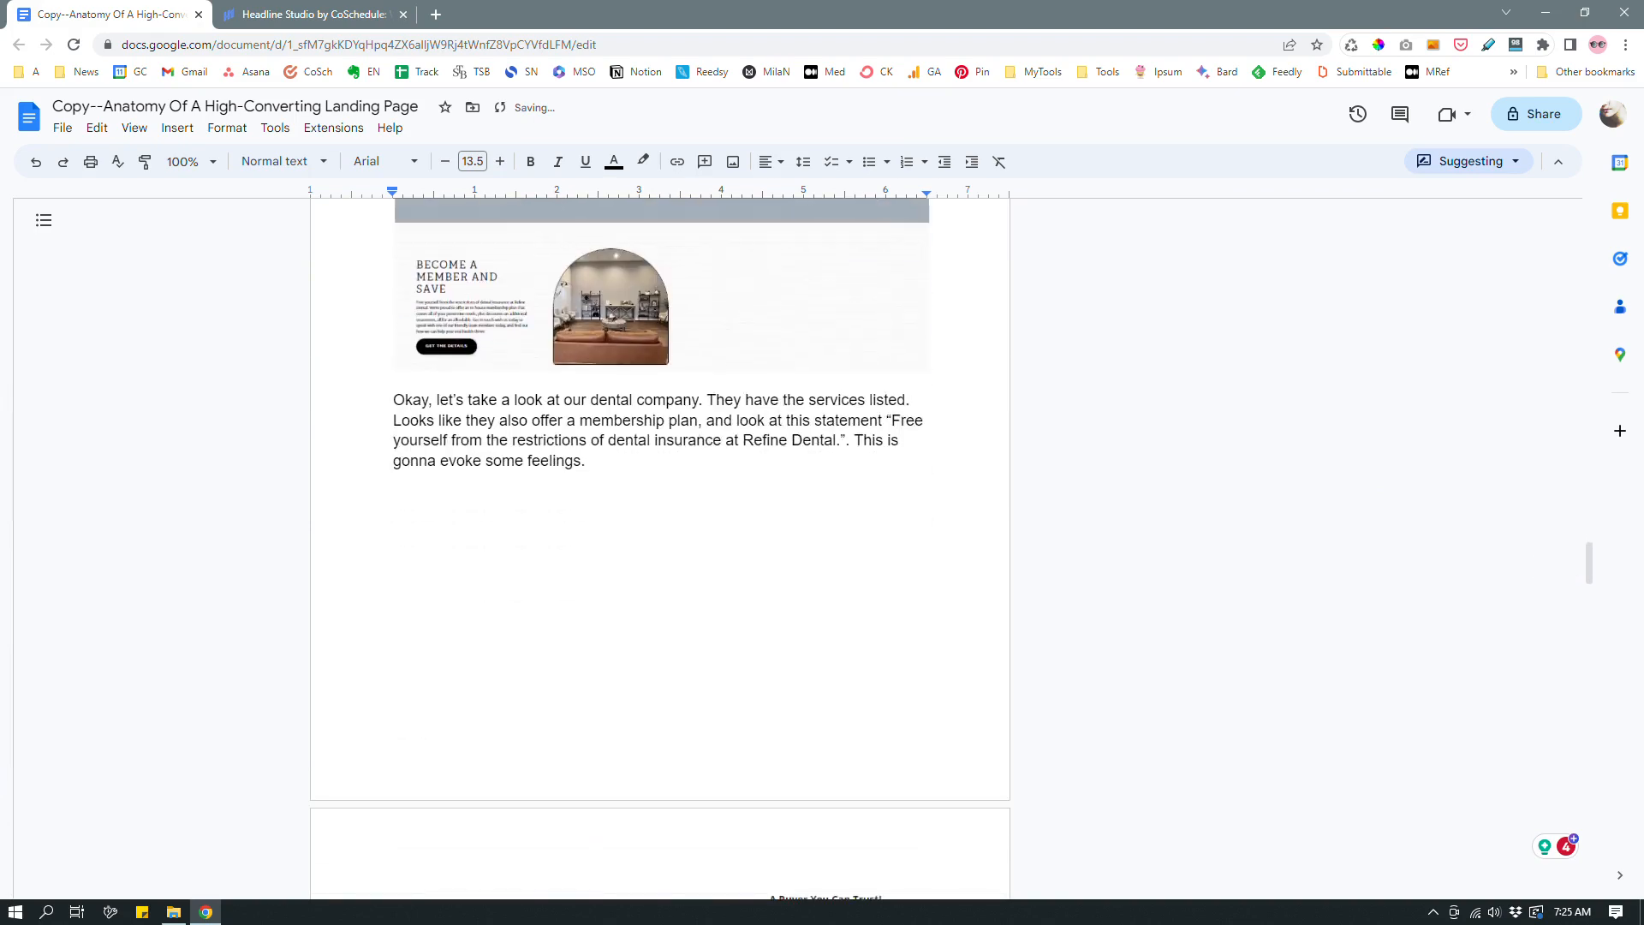
scroll(659, 548, up, 15)
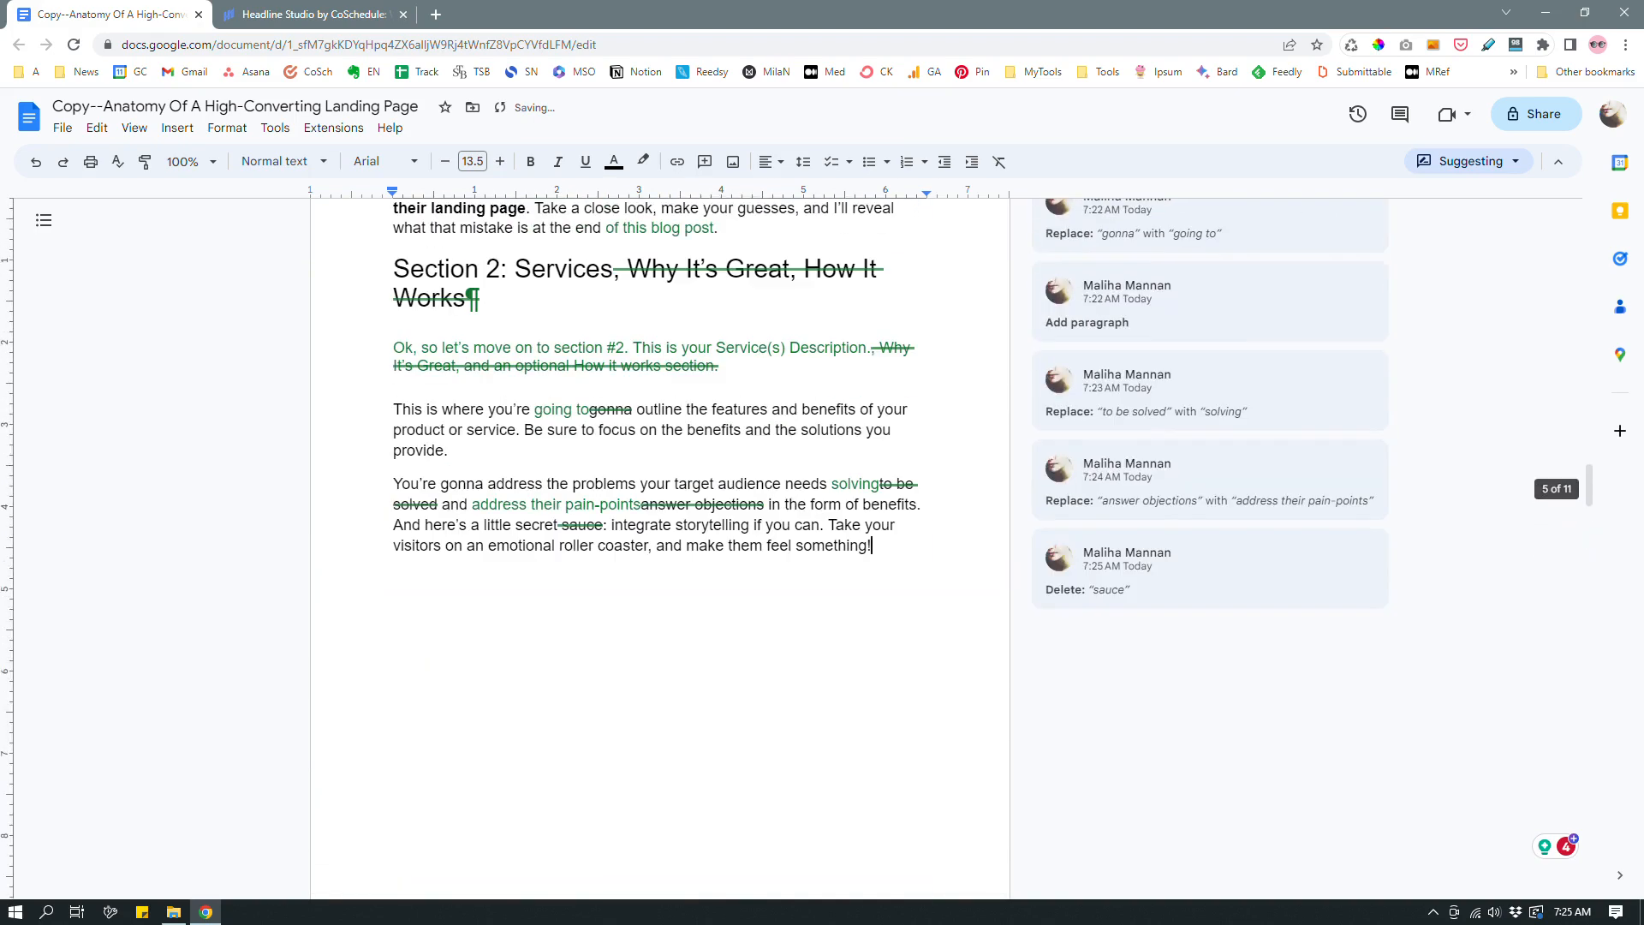
scroll(659, 548, down, 2)
scroll(659, 548, down, 9)
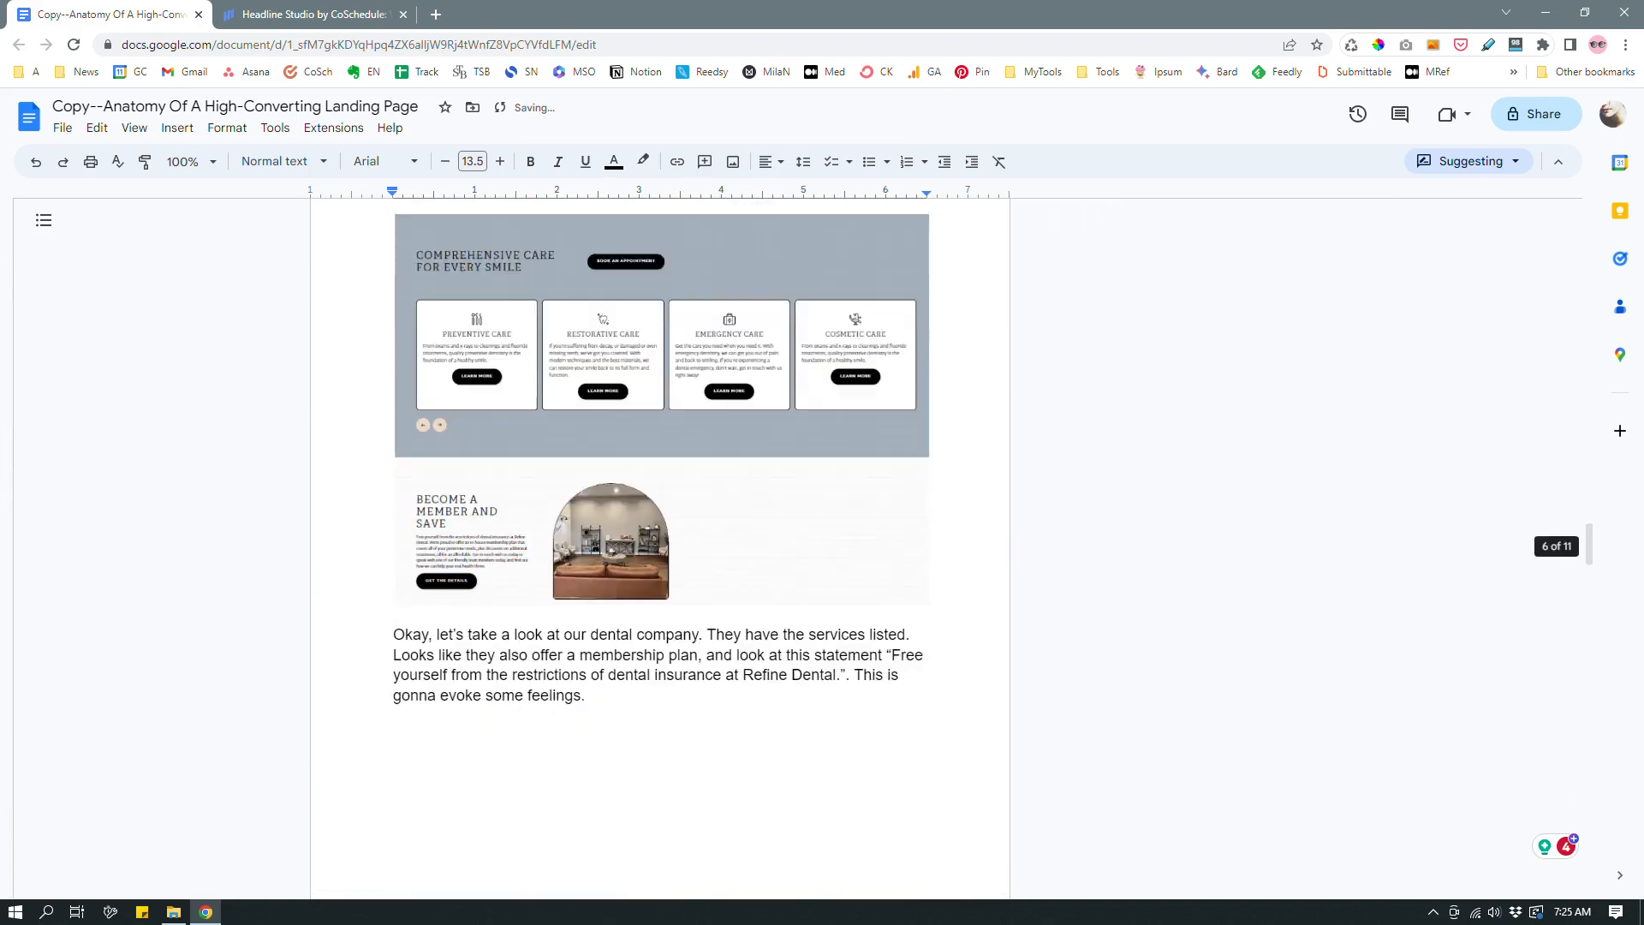
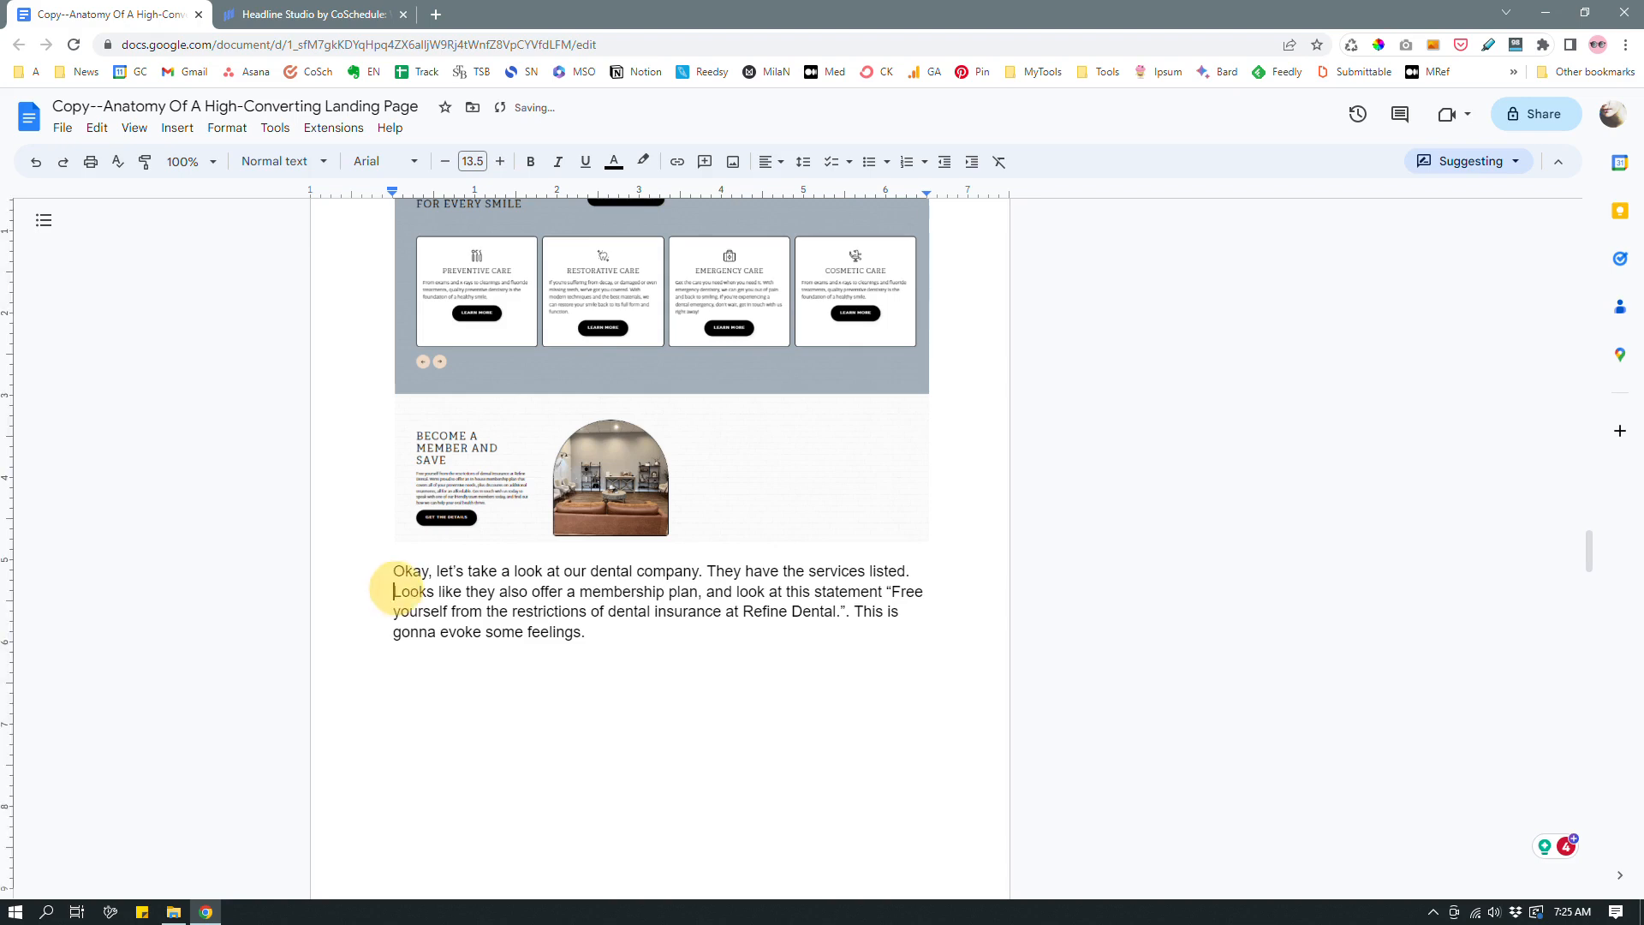
drag(393, 591, 882, 593)
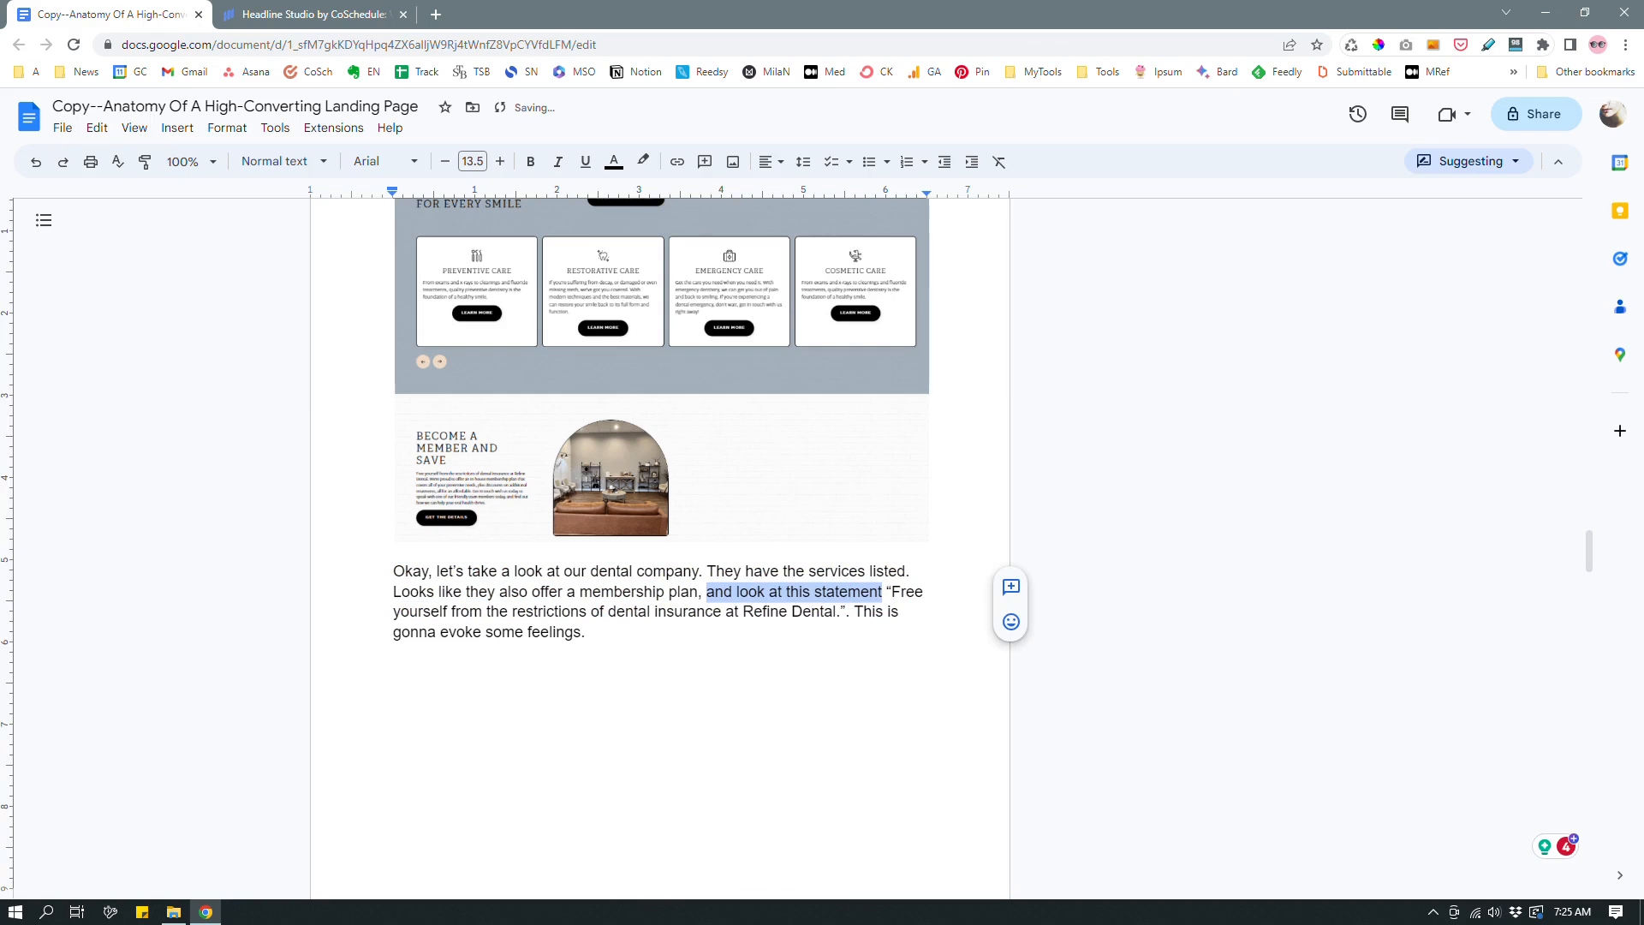
click(686, 642)
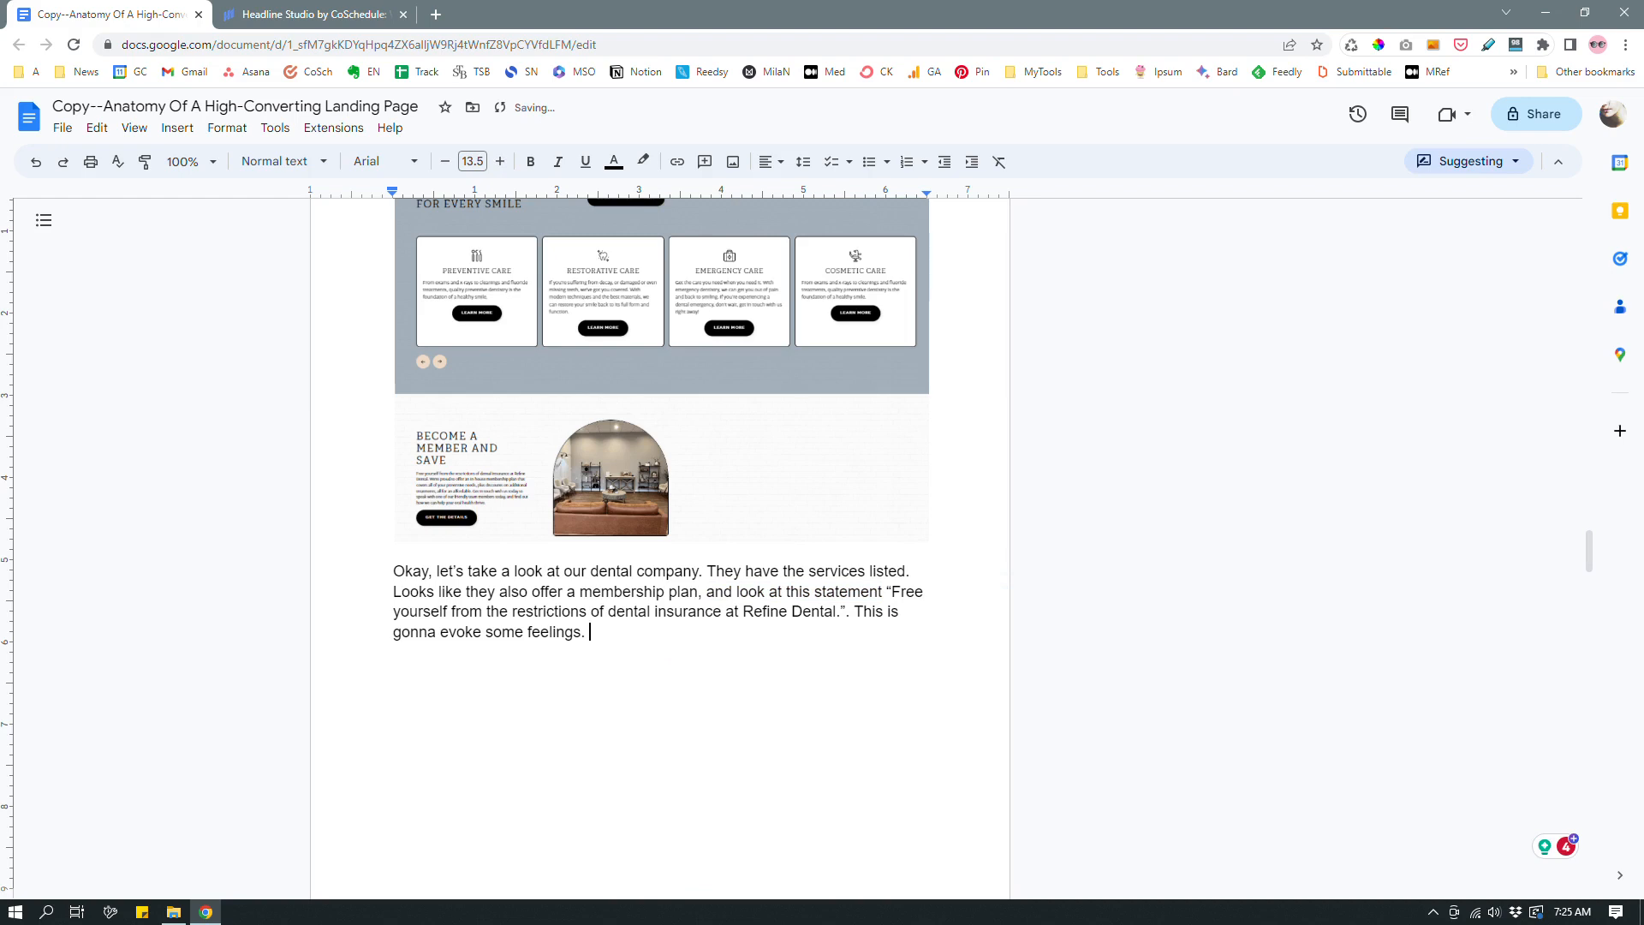
drag(514, 570, 717, 572)
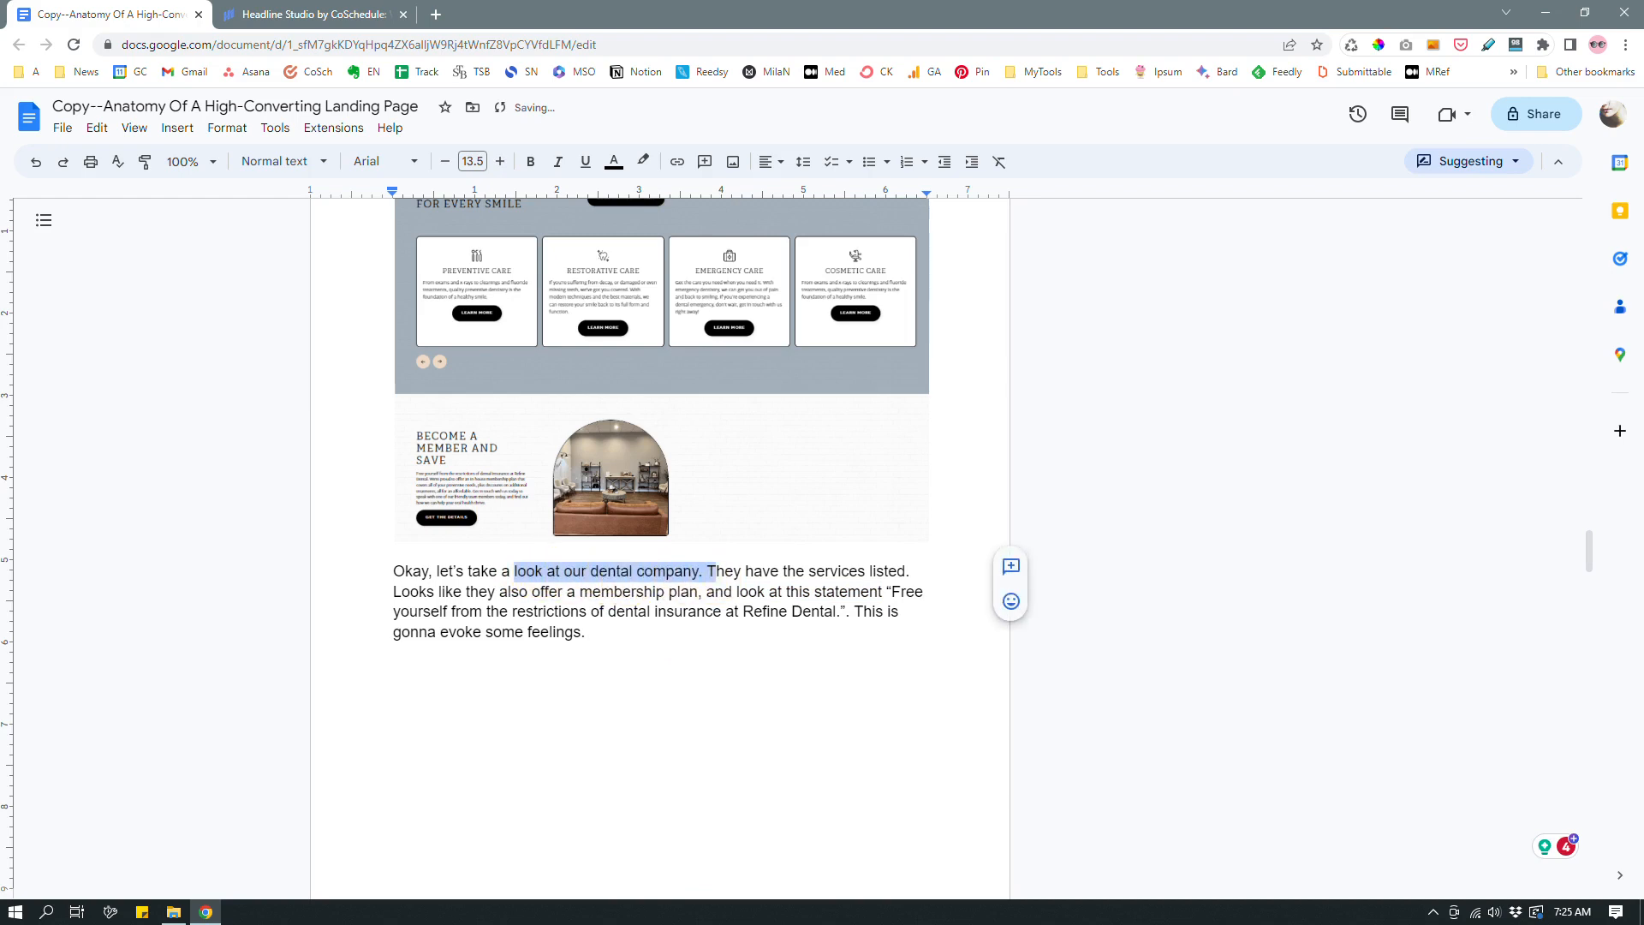
drag(394, 591, 869, 601)
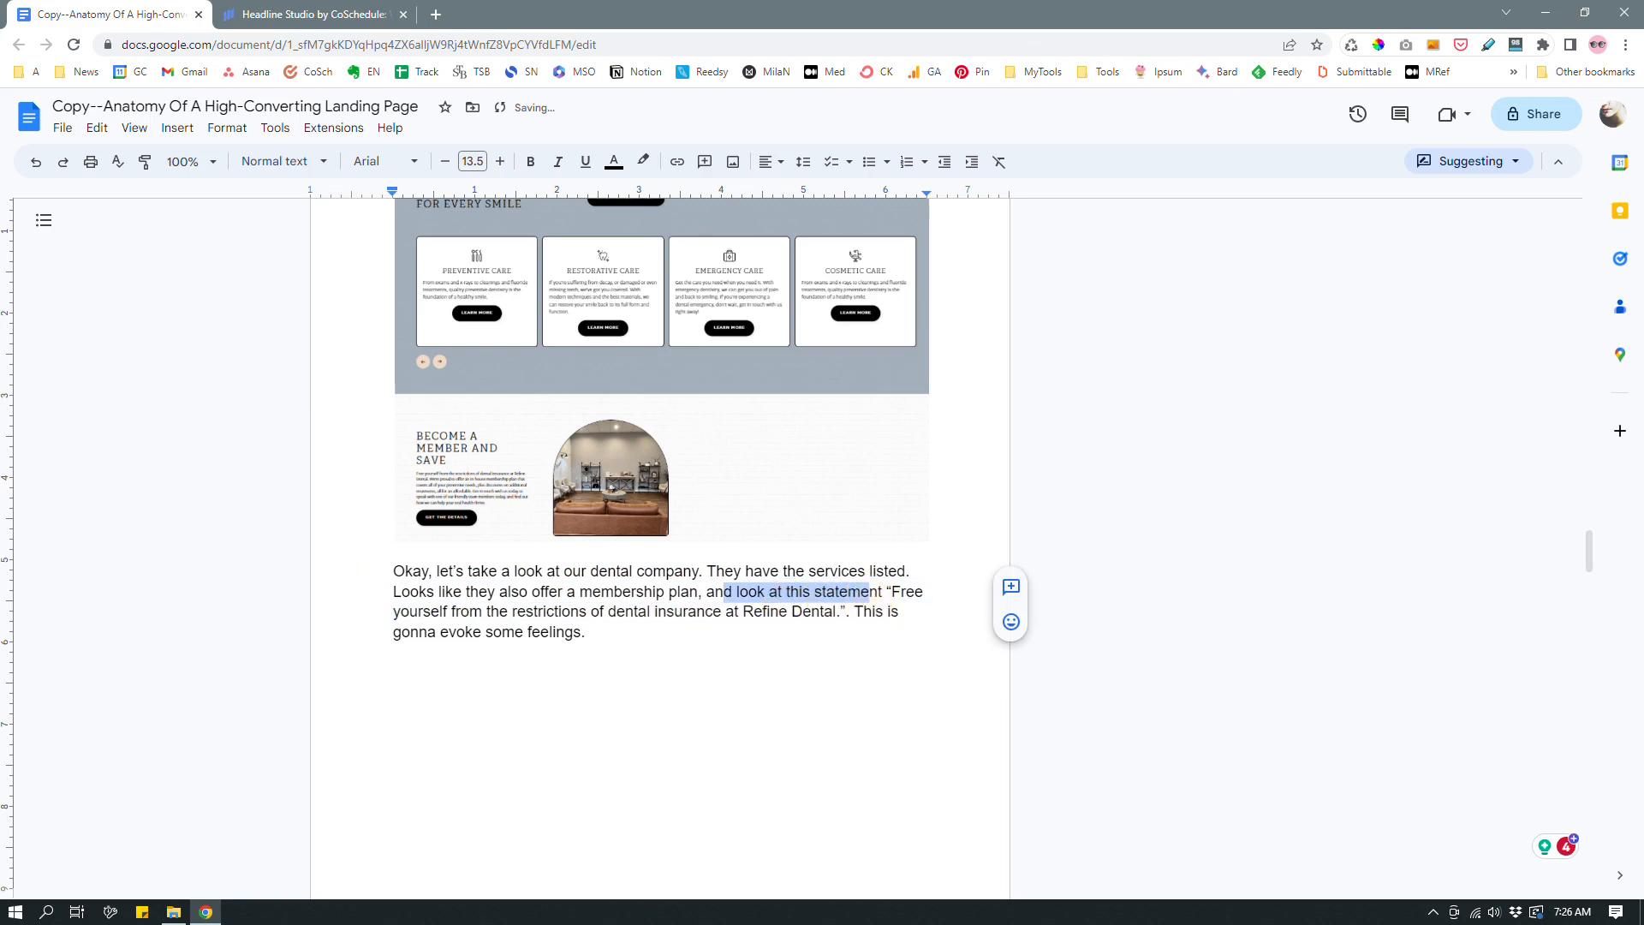
click(660, 635)
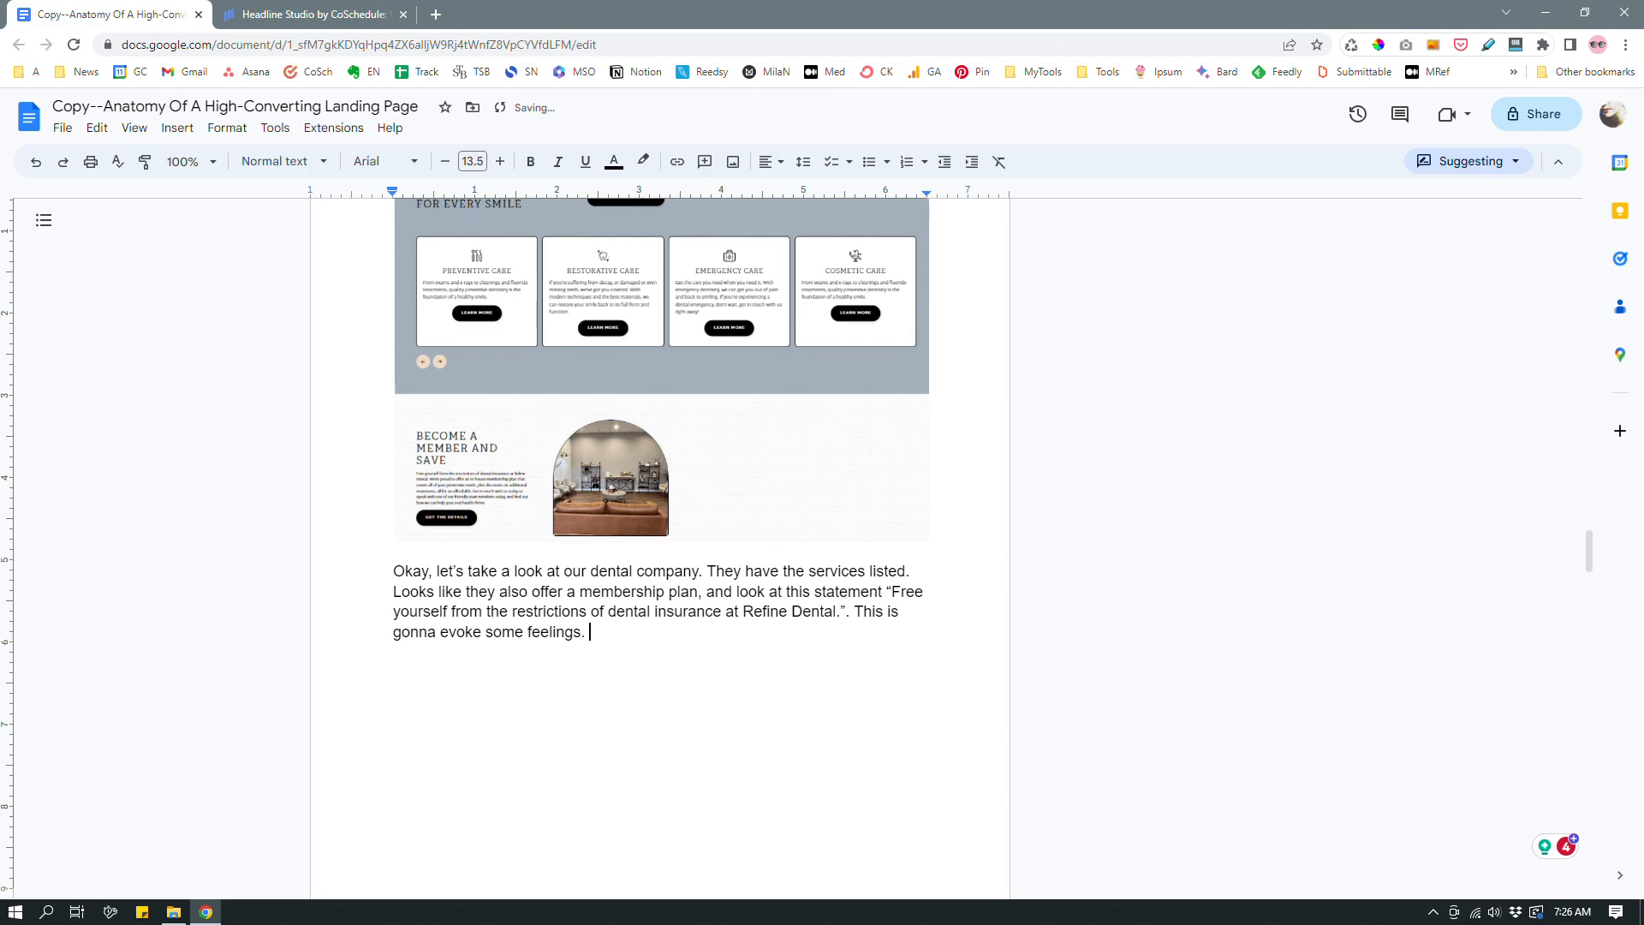
drag(447, 571, 393, 571)
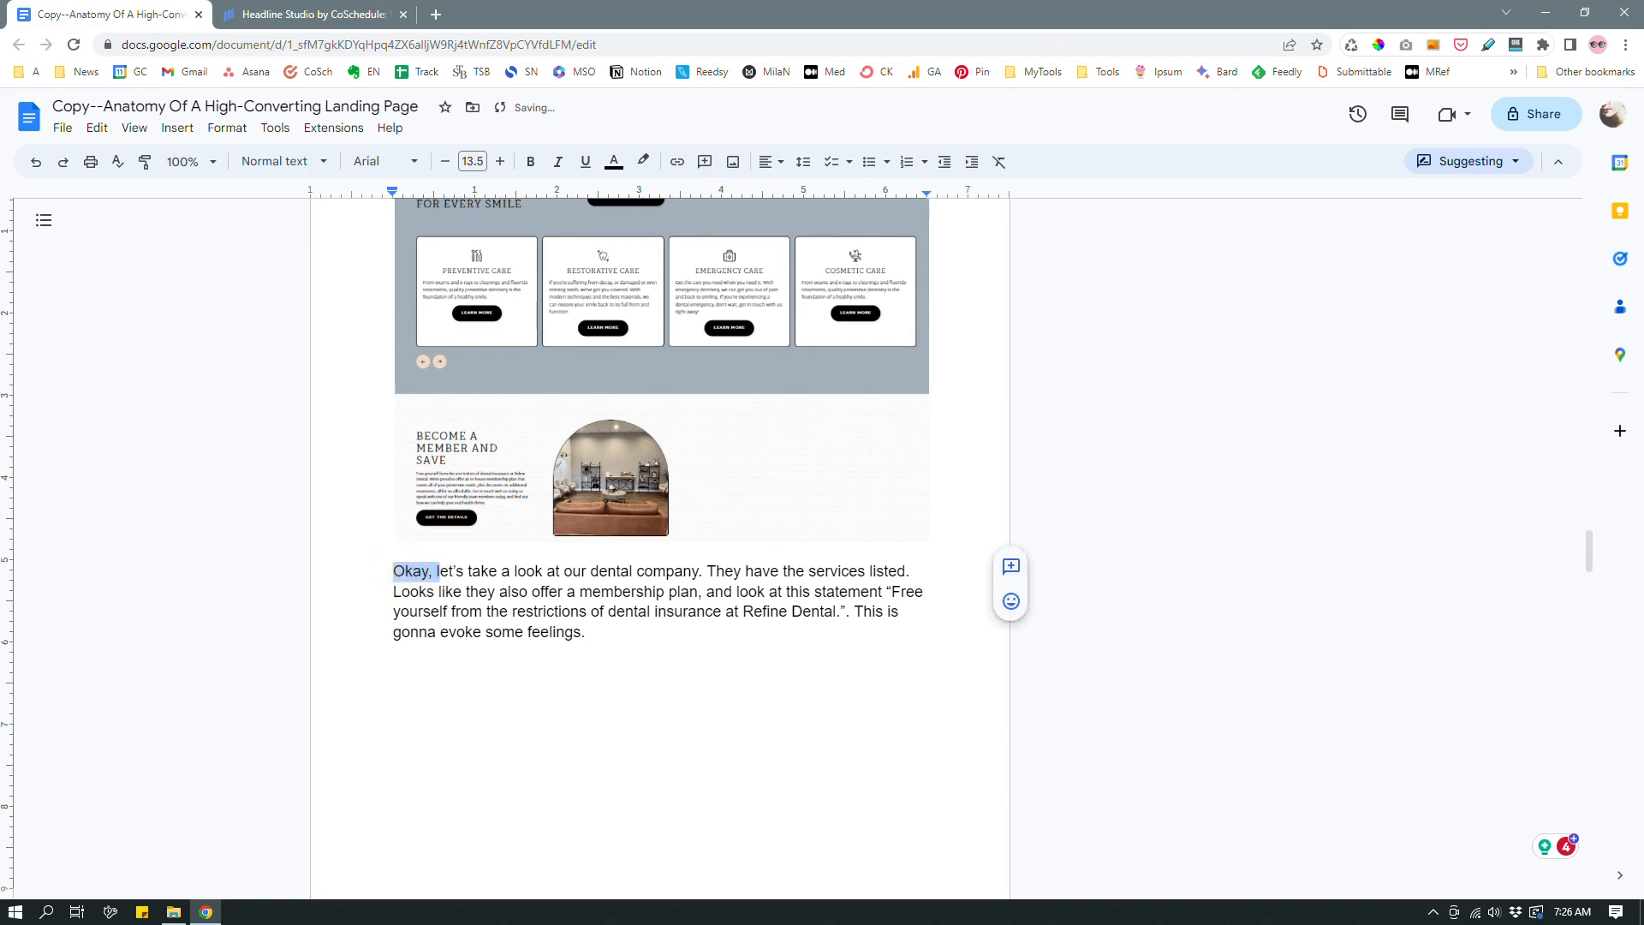
text(L)
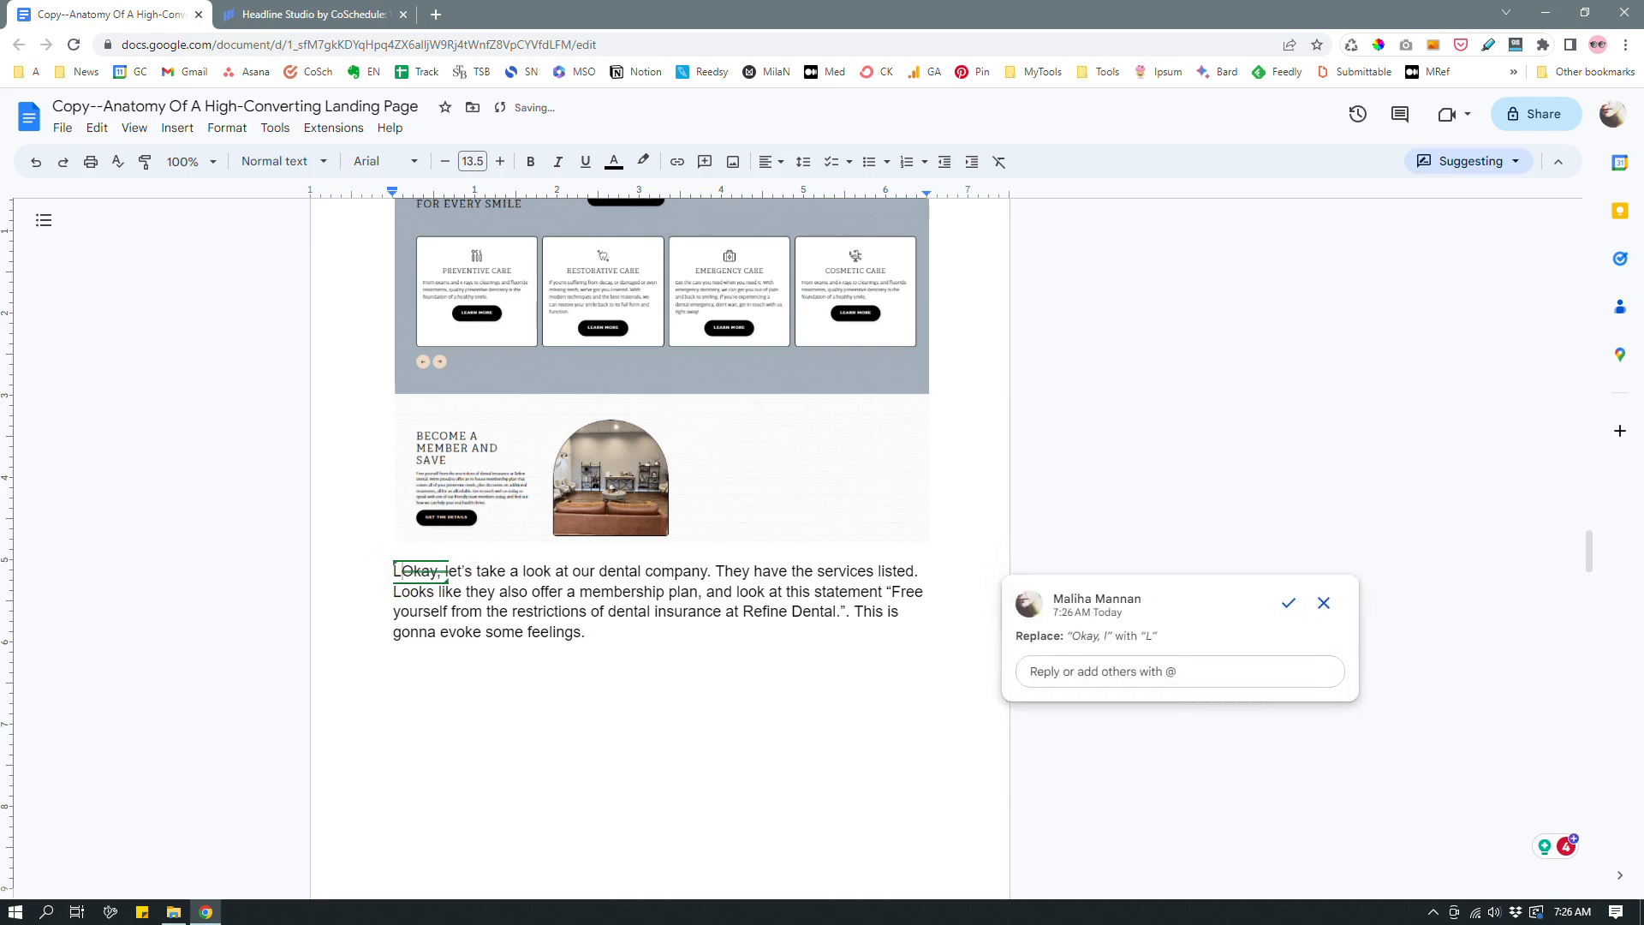
key(ctrl+z)
drag(468, 571, 393, 570)
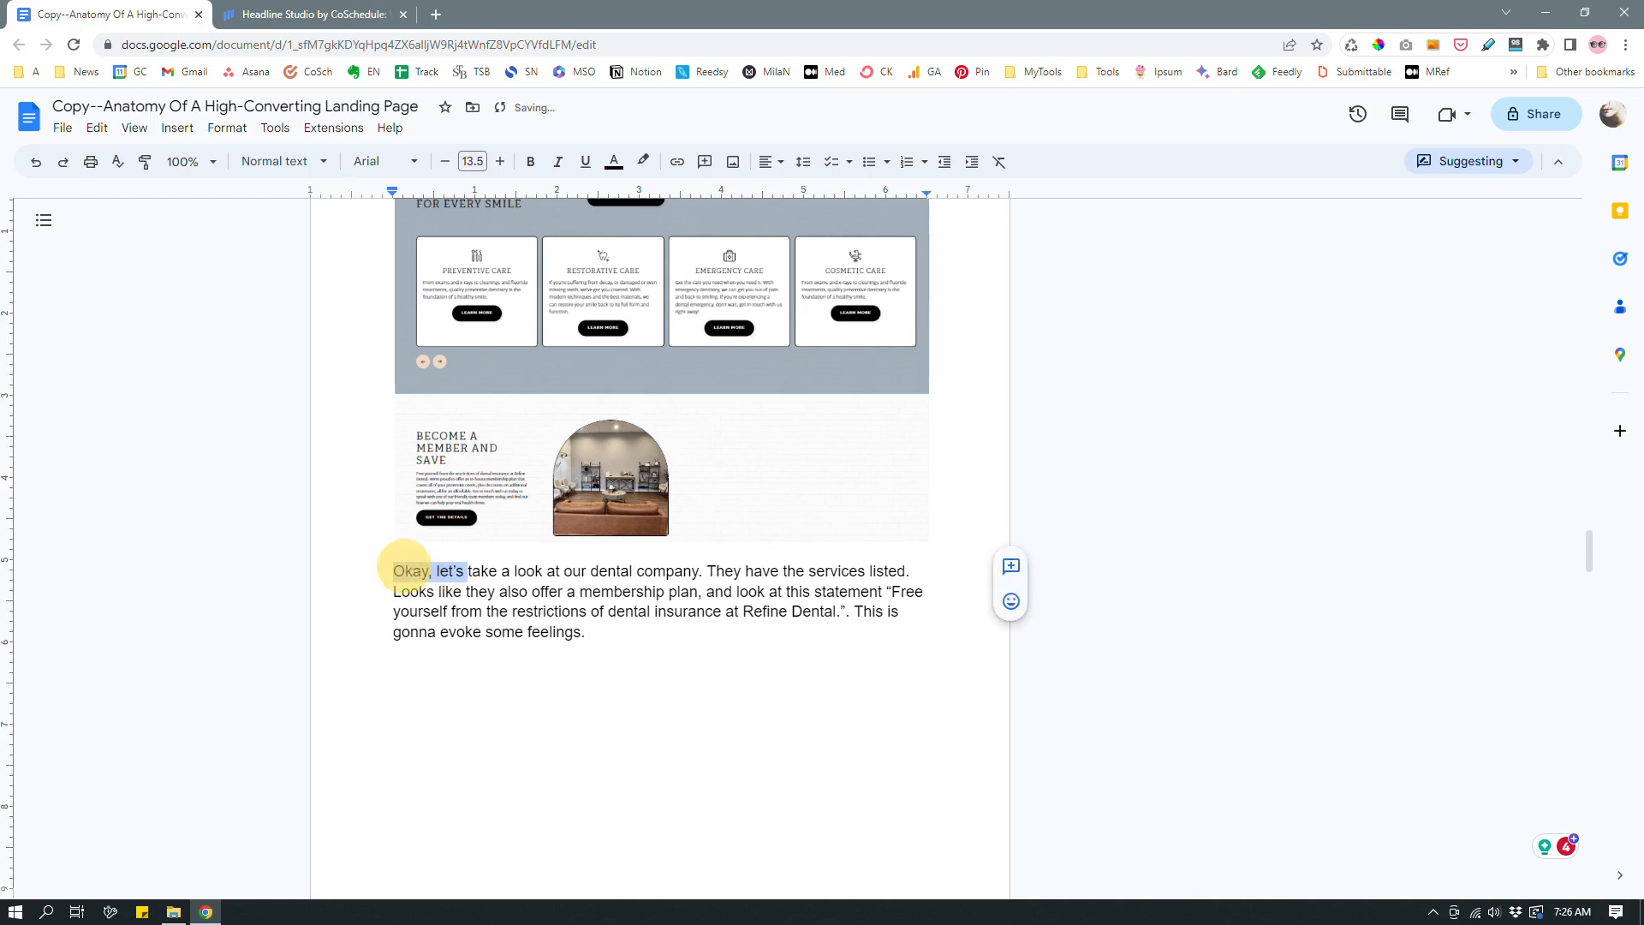
key(BackSpace)
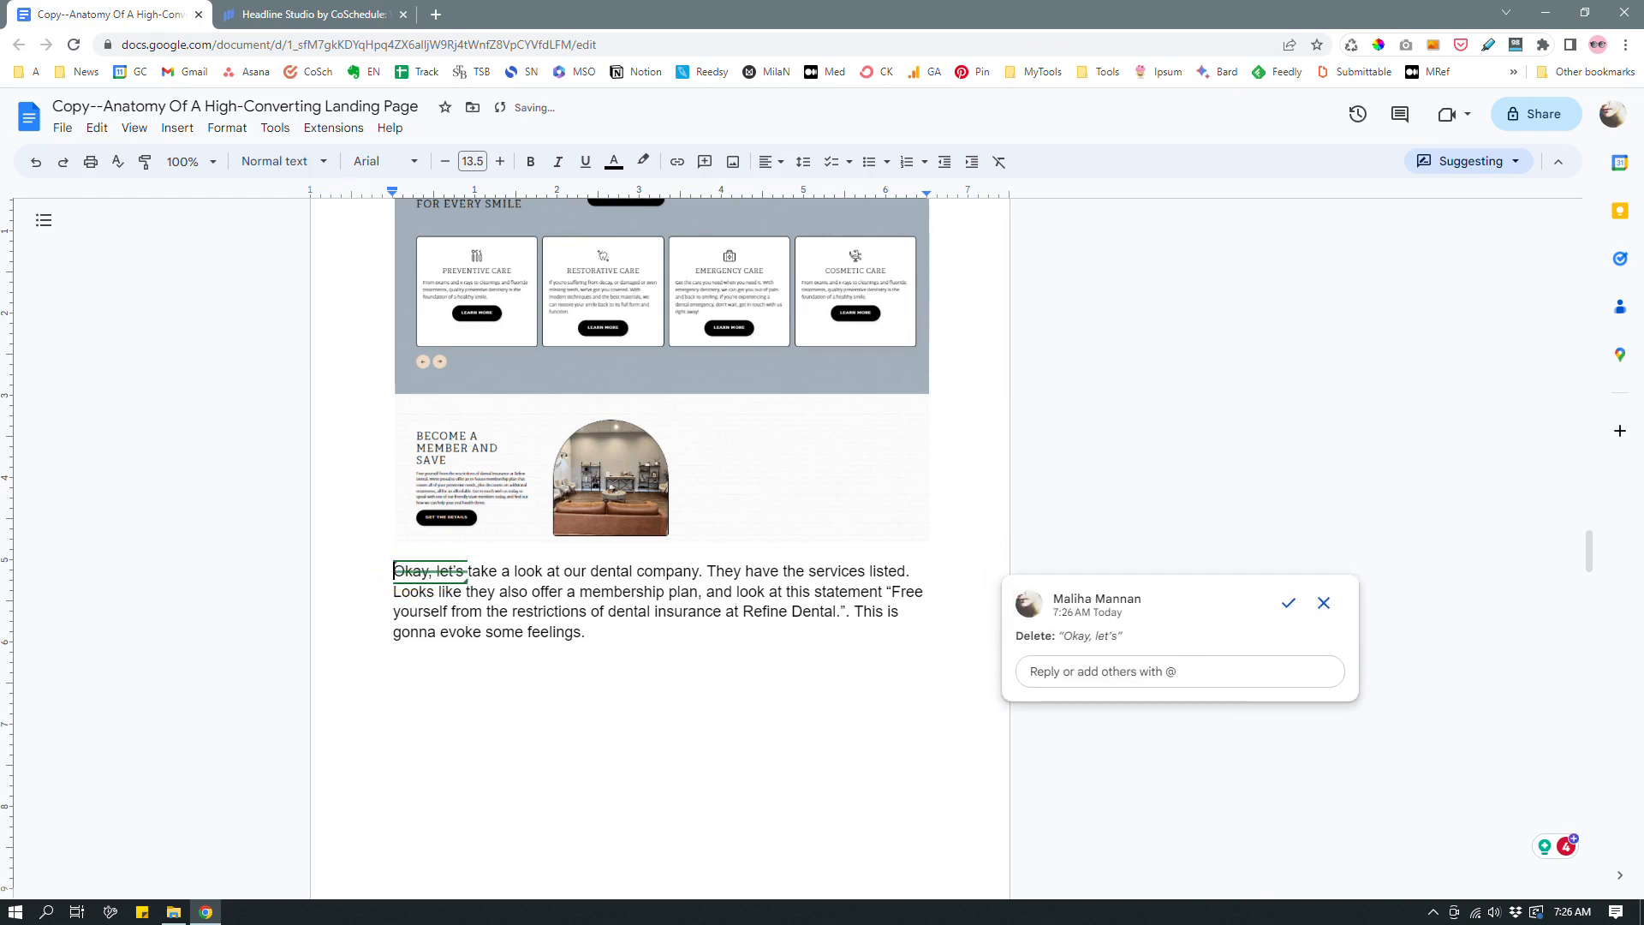
key(ctrl+z)
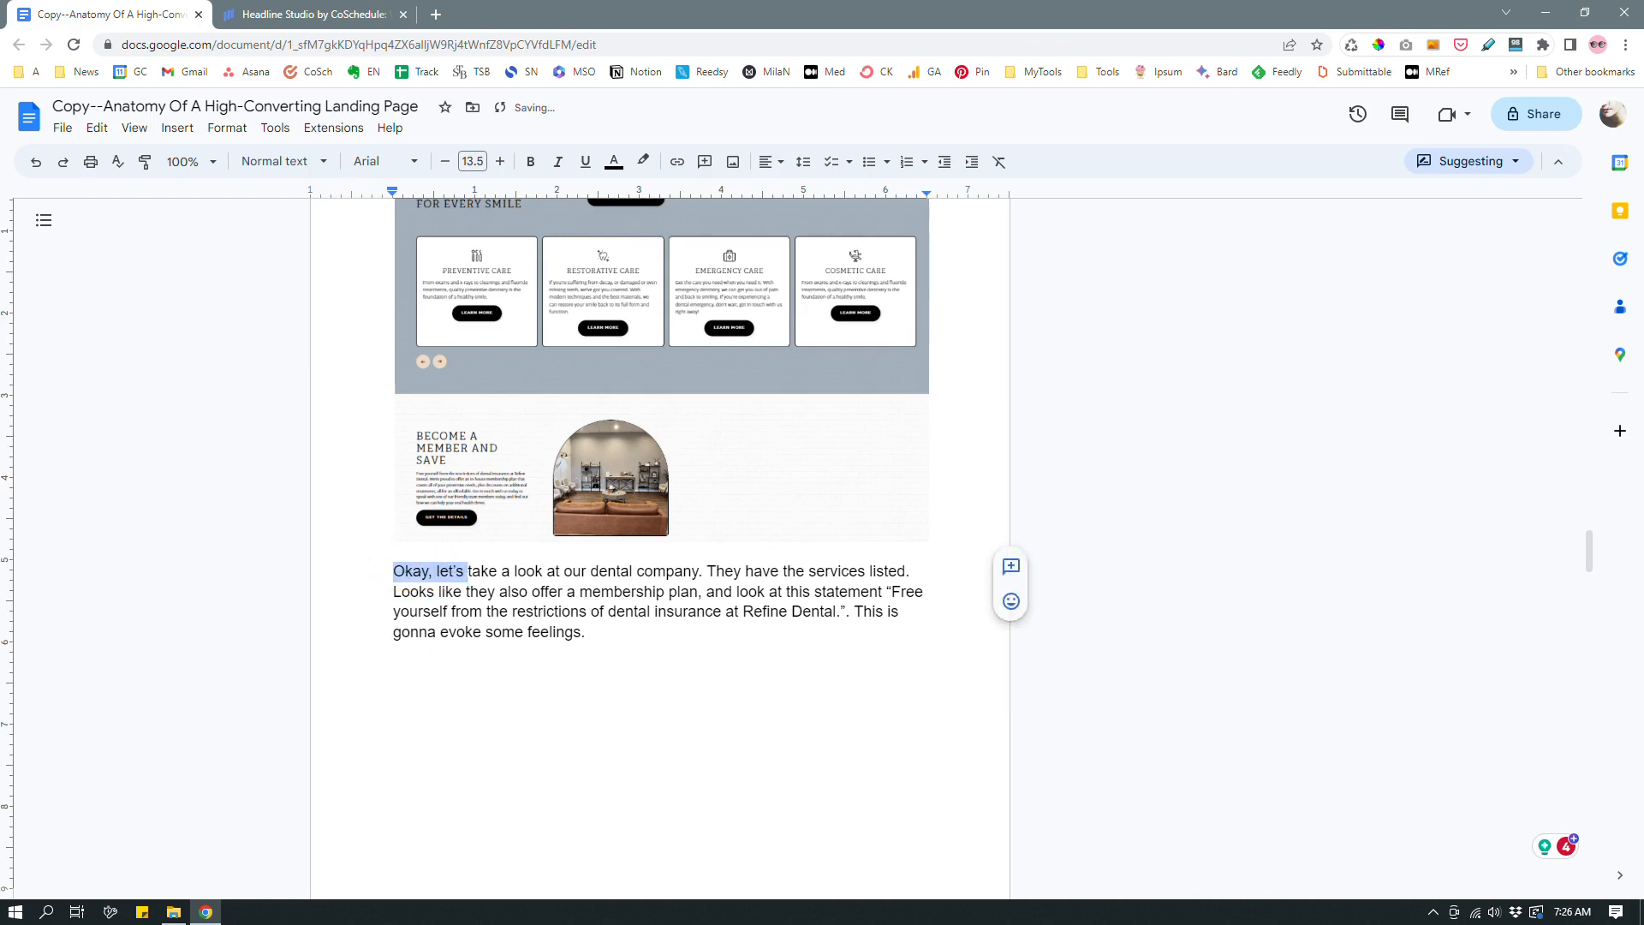
Replace "Okay, l" with "L" so the dental company paragraph opens with "Let's take a look"
click(437, 571)
drag(437, 571, 391, 570)
click(439, 570)
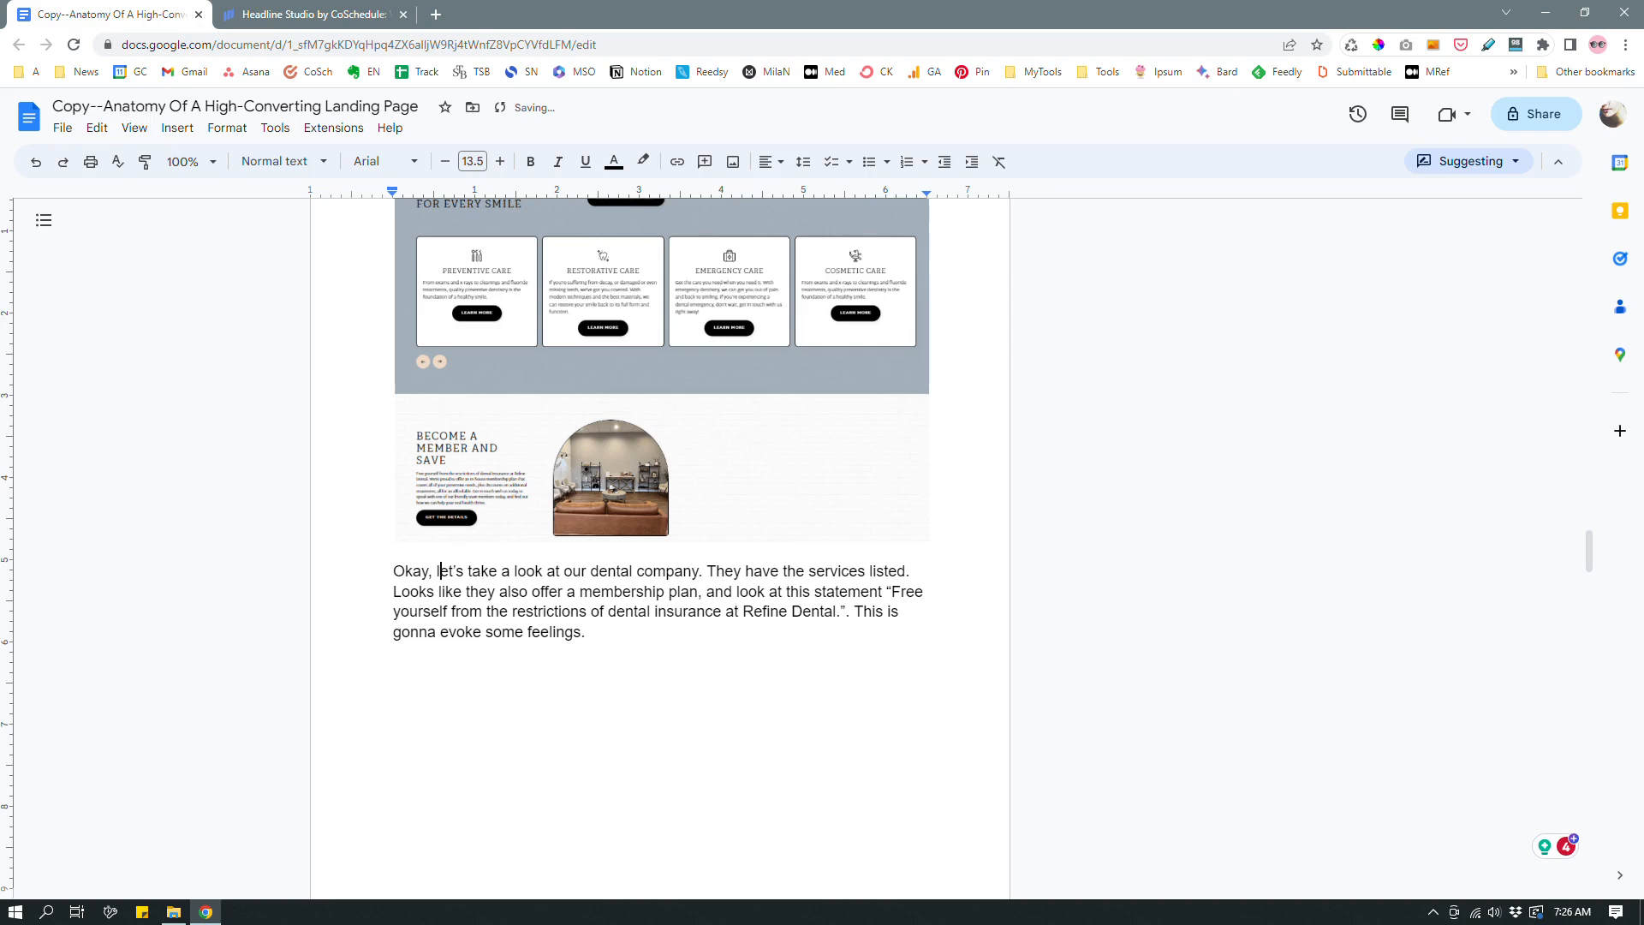
drag(441, 571, 381, 570)
key(BackSpace)
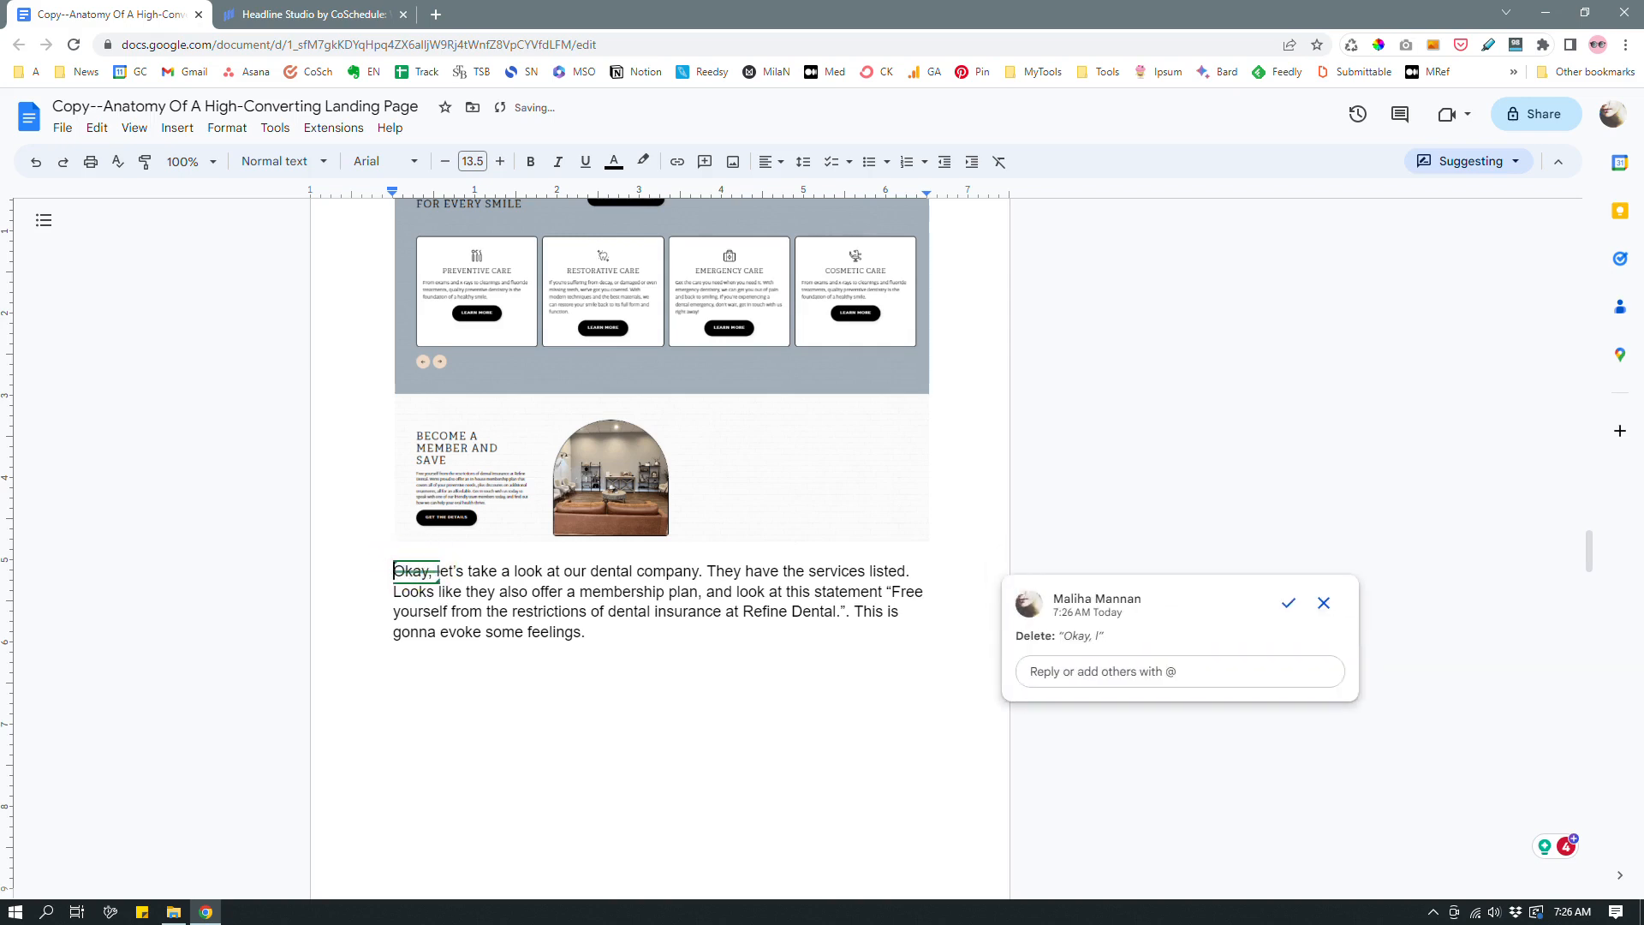
text(L)
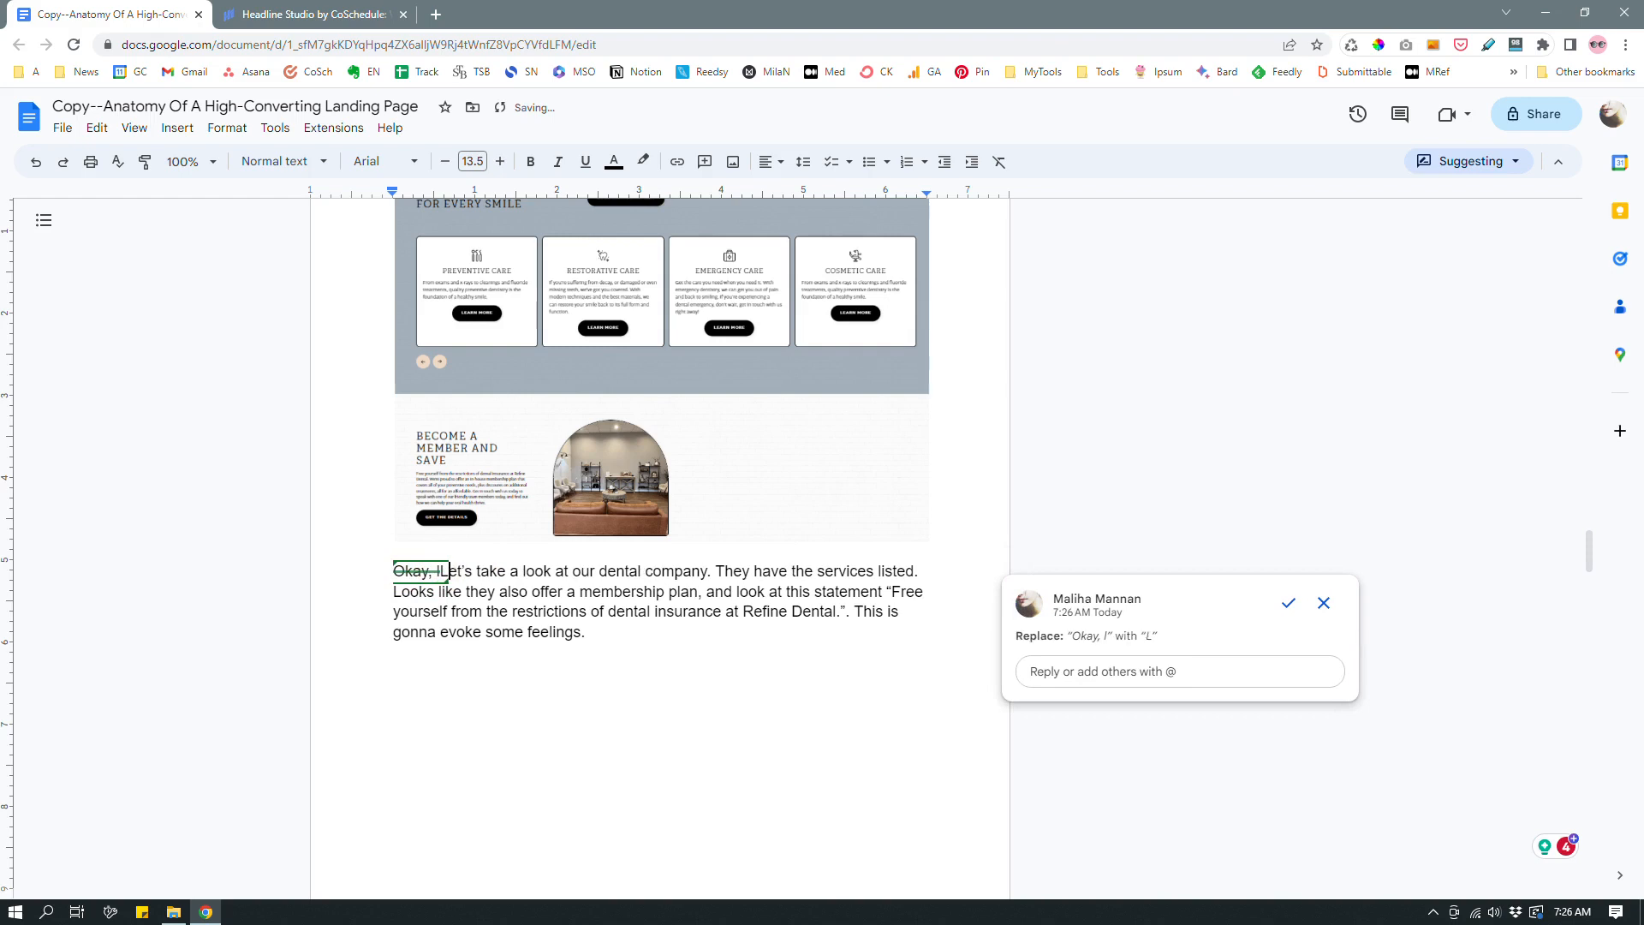
click(477, 571)
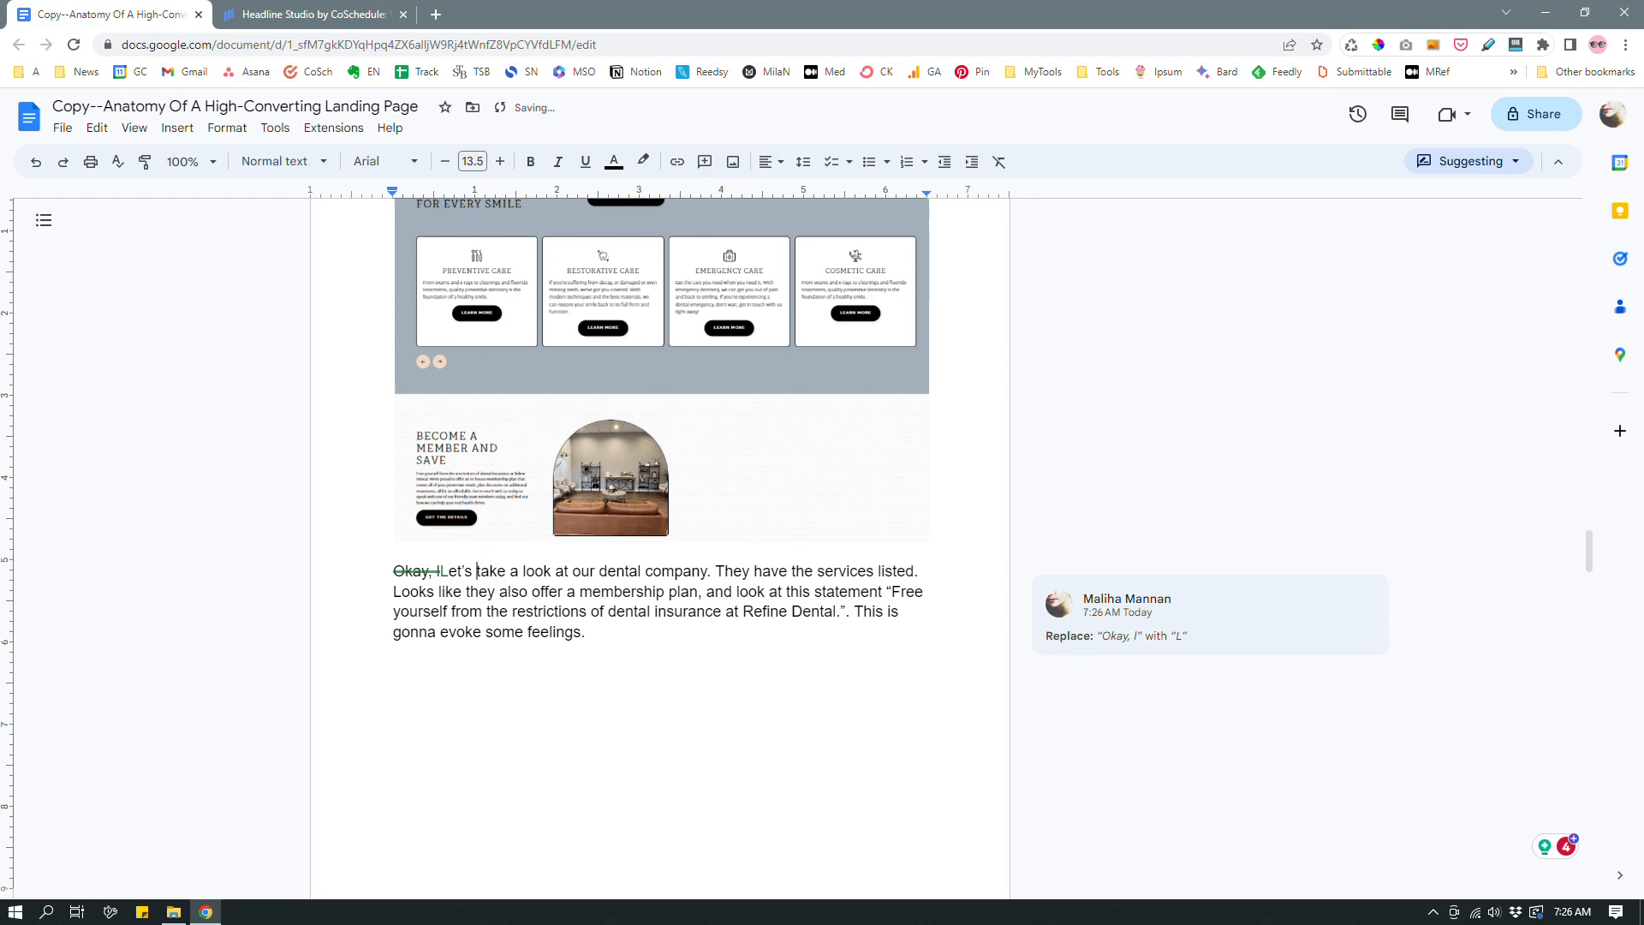
Delete "Looks like" and add a capital "T" to "they" in the membership plan sentence
drag(393, 591, 465, 592)
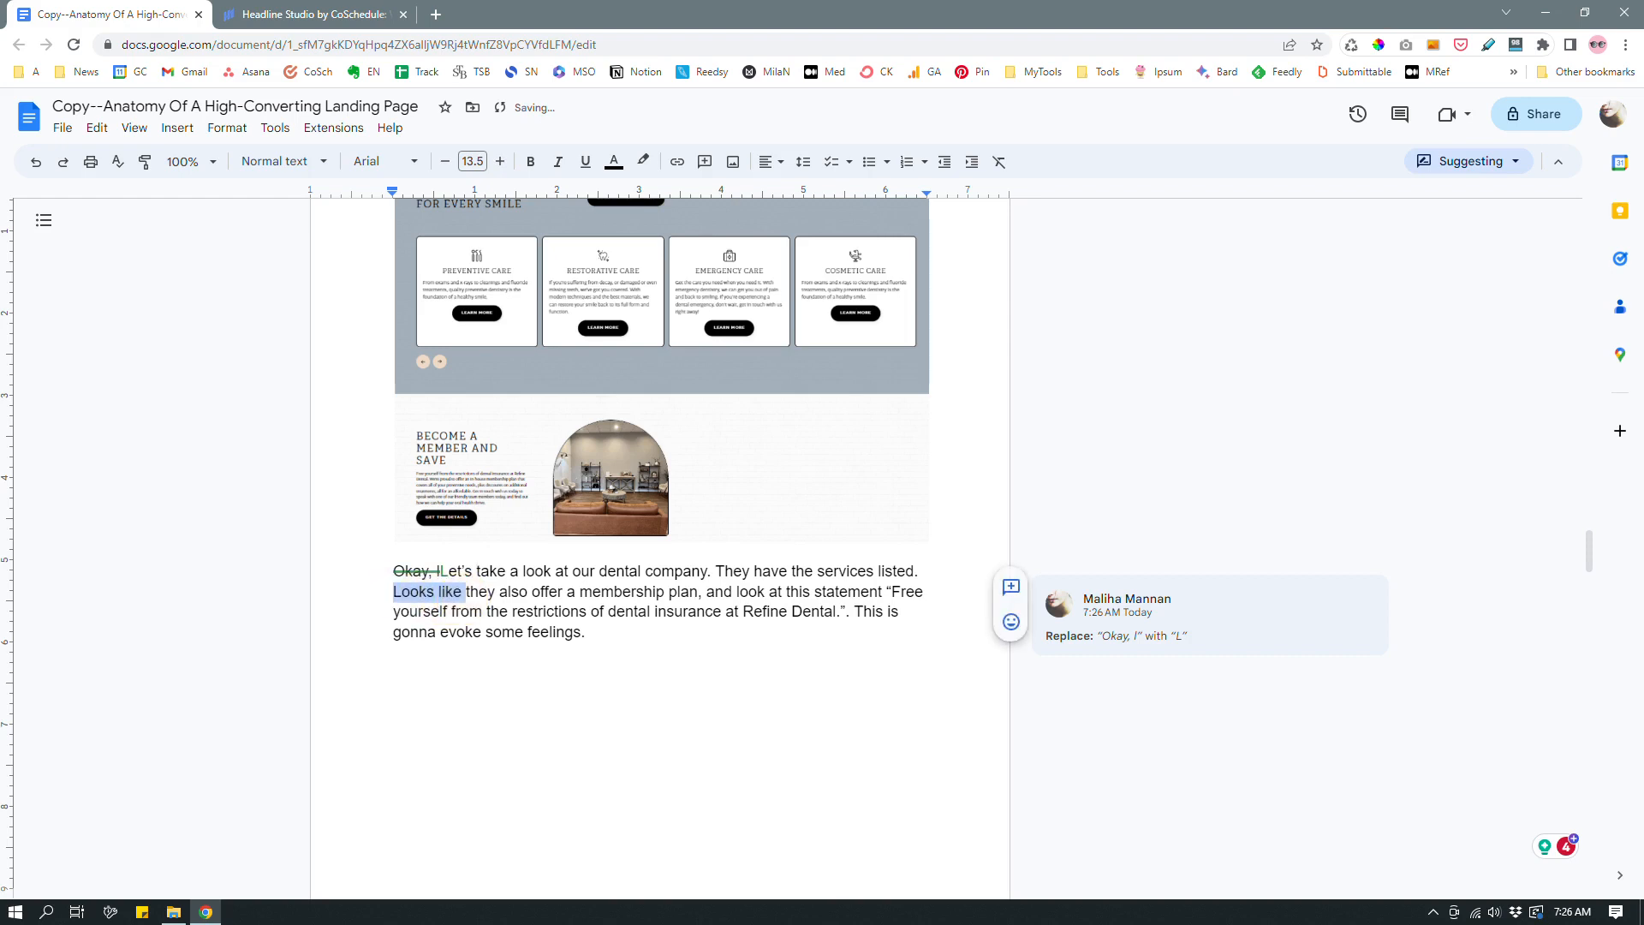
key(BackSpace)
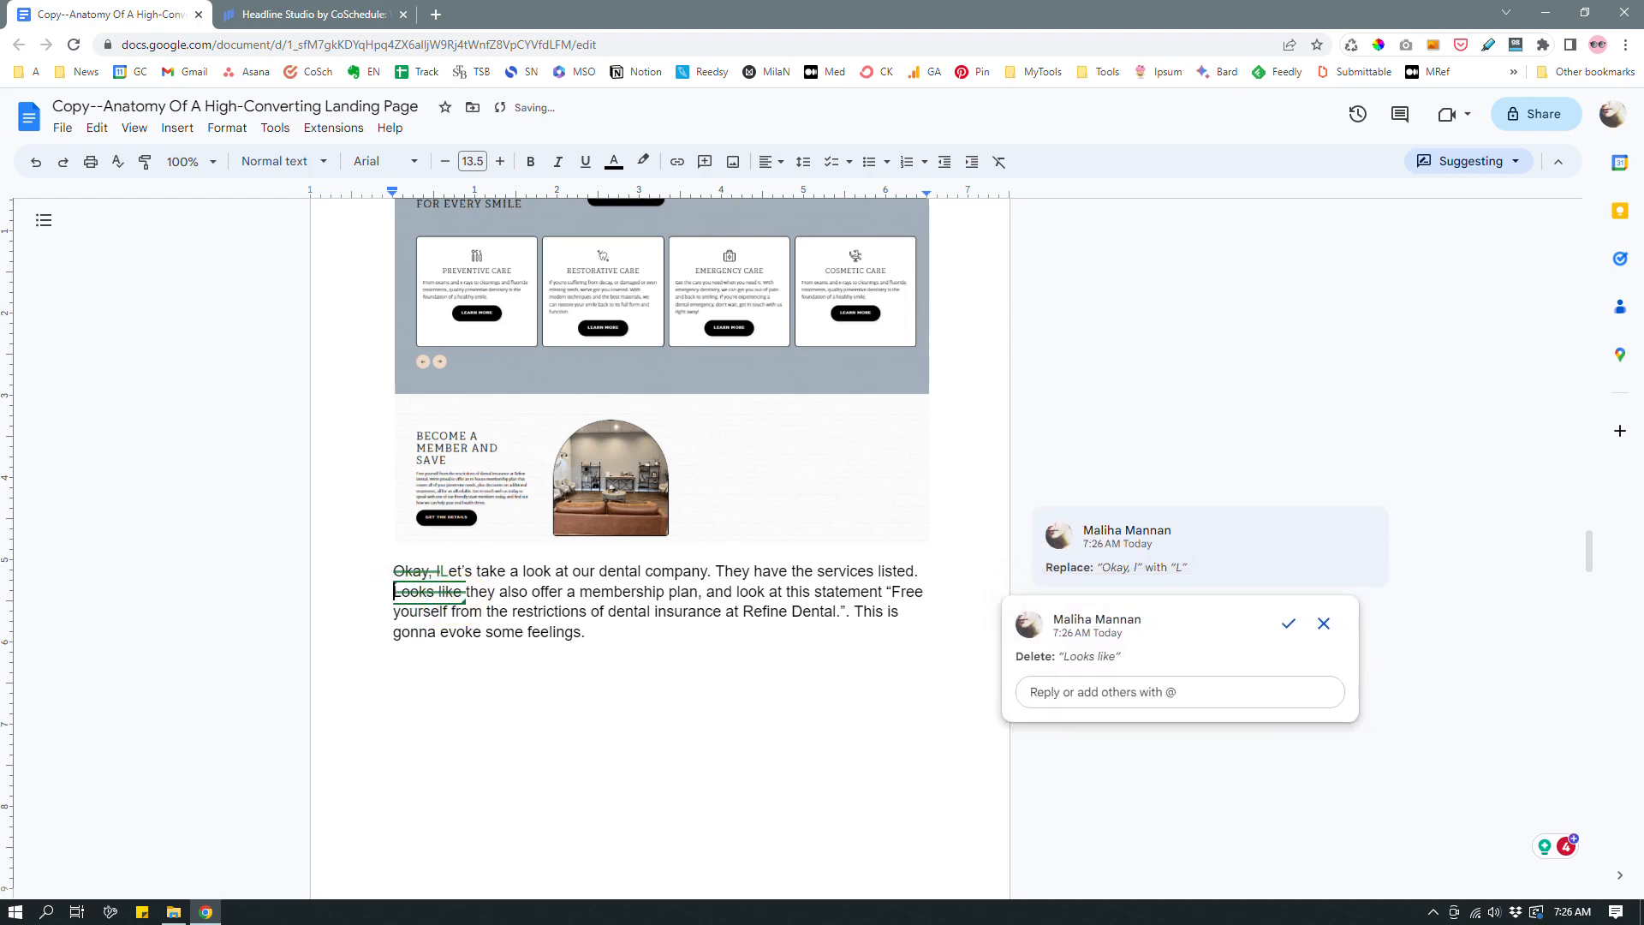
click(471, 592)
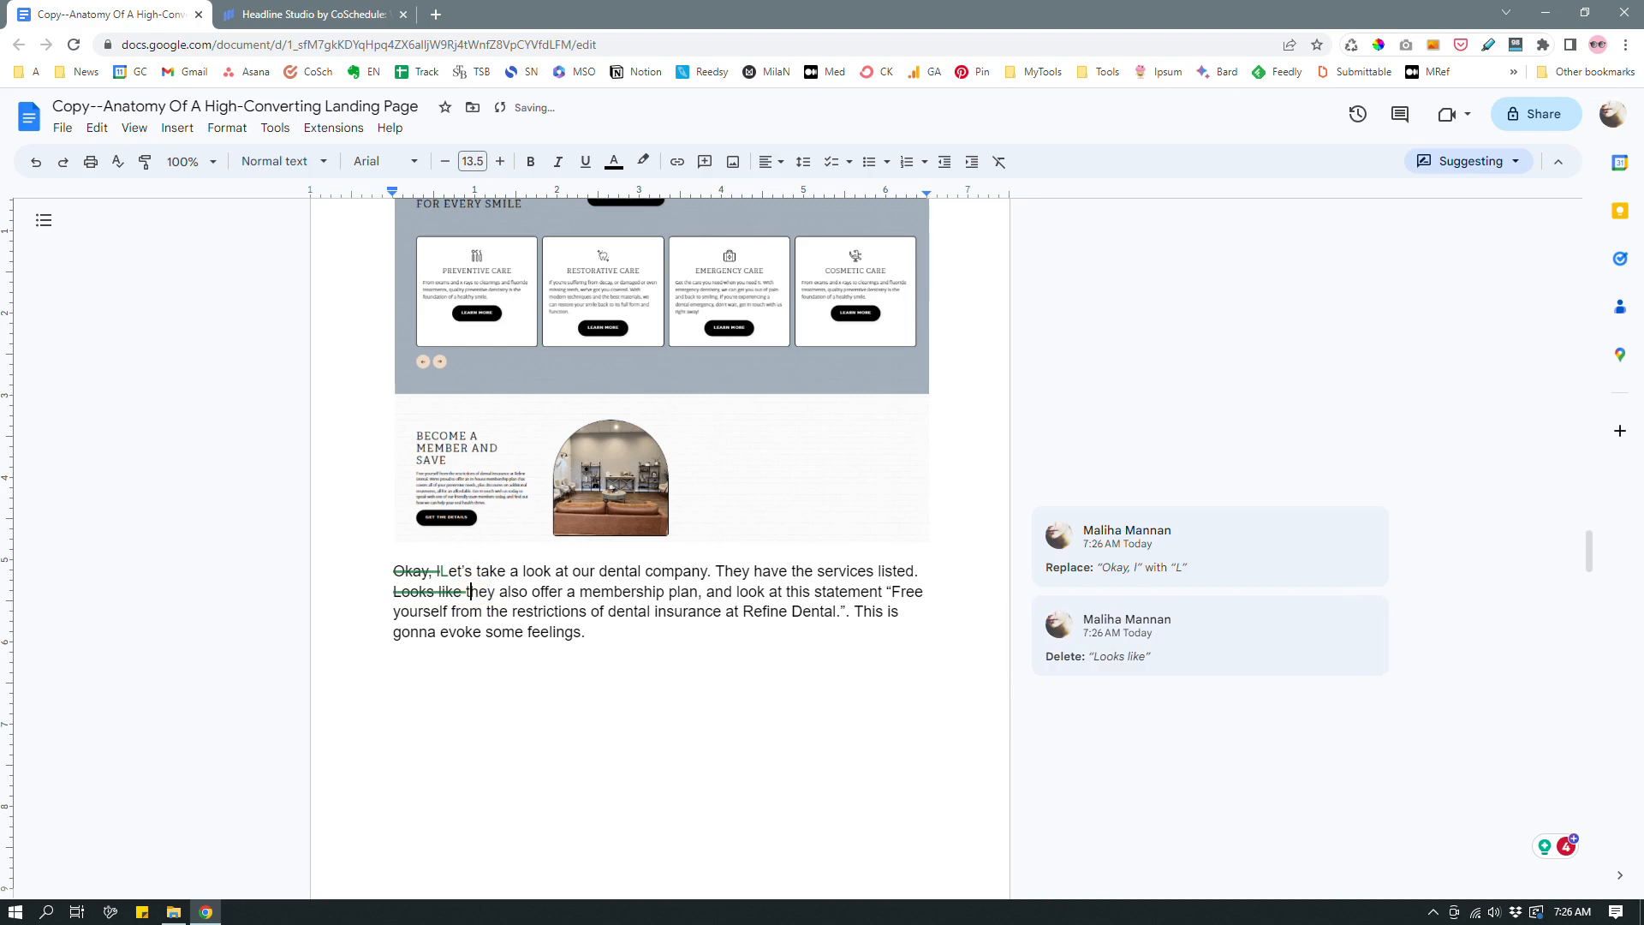
text(T)
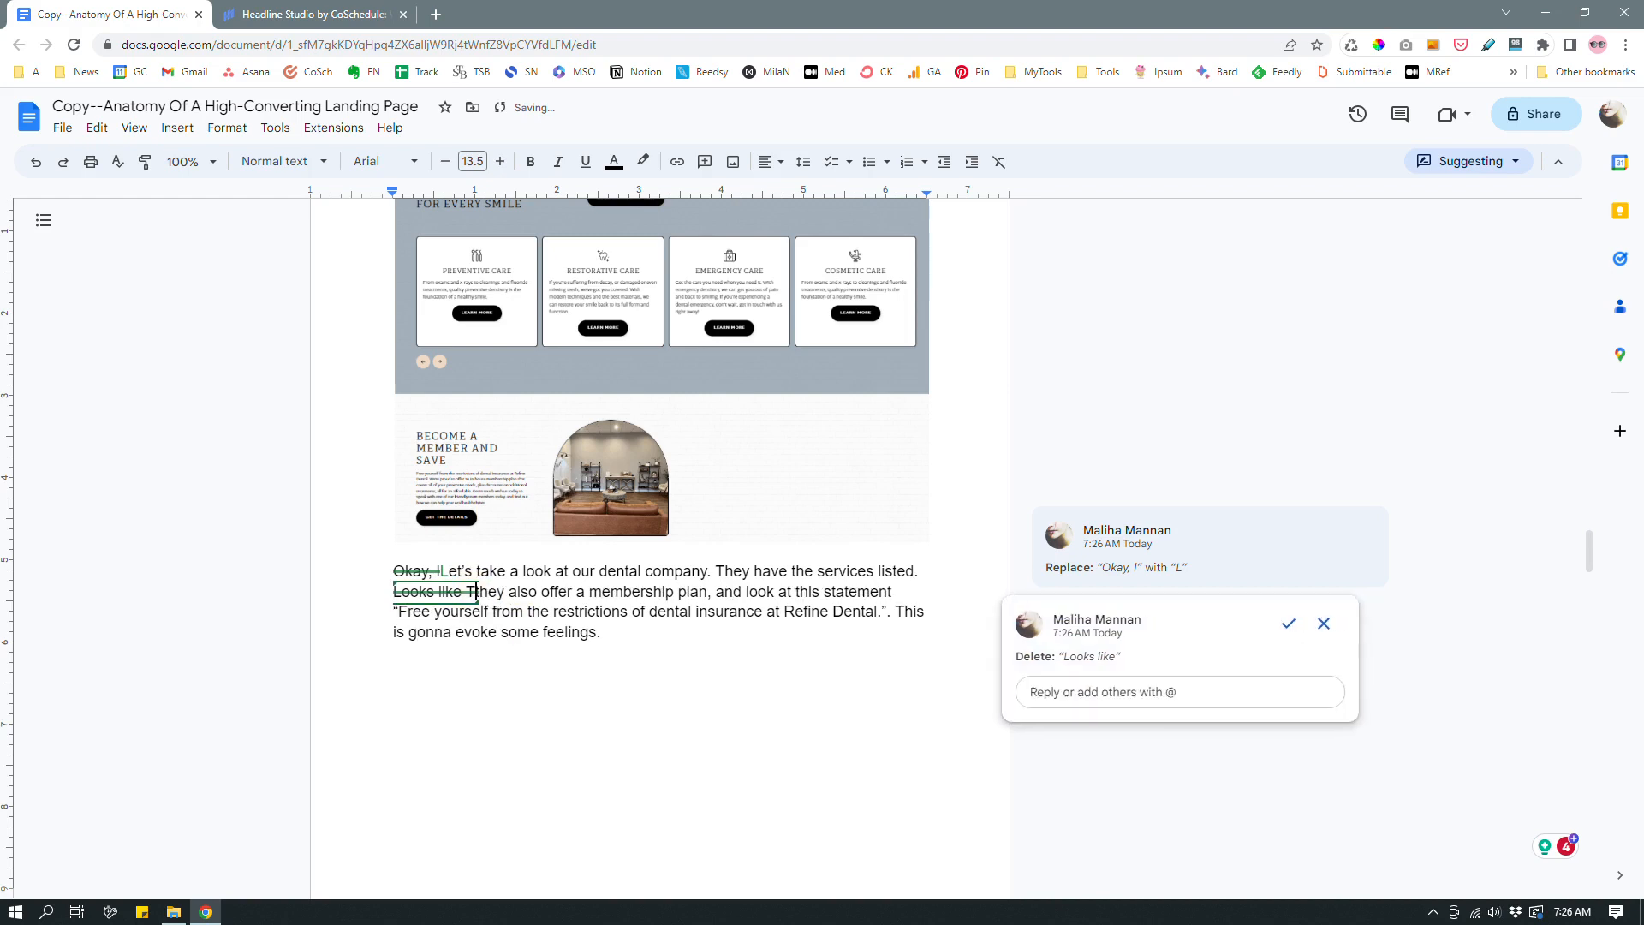
Replace the comma after "membership plan" with a period
click(647, 652)
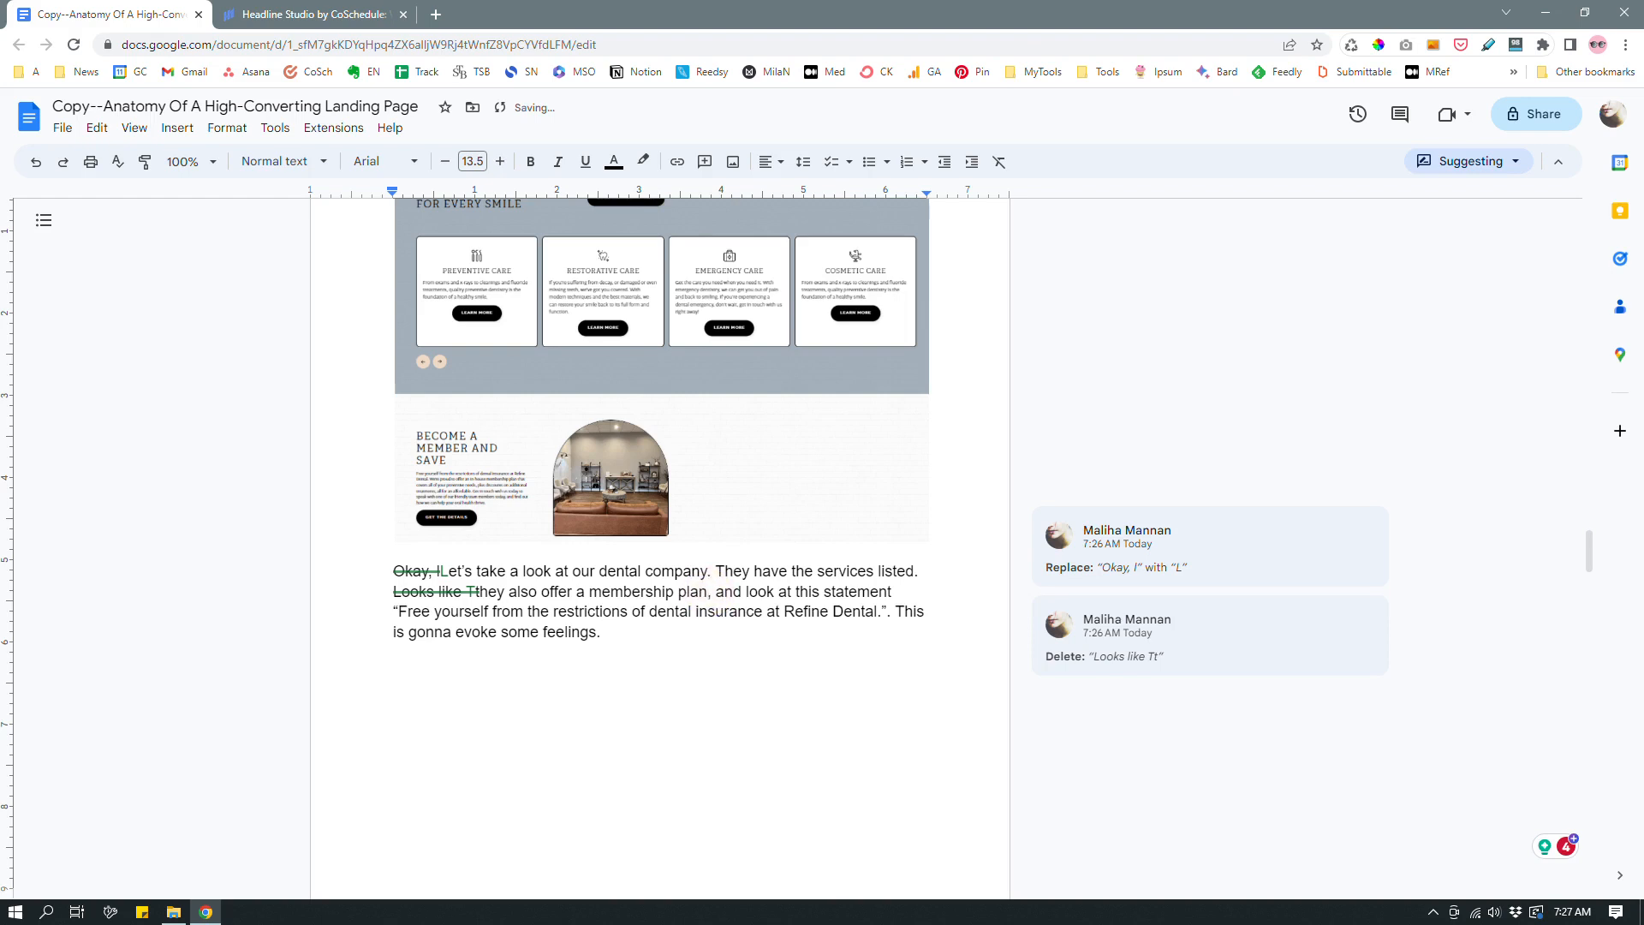
key(BackSpace)
text(.)
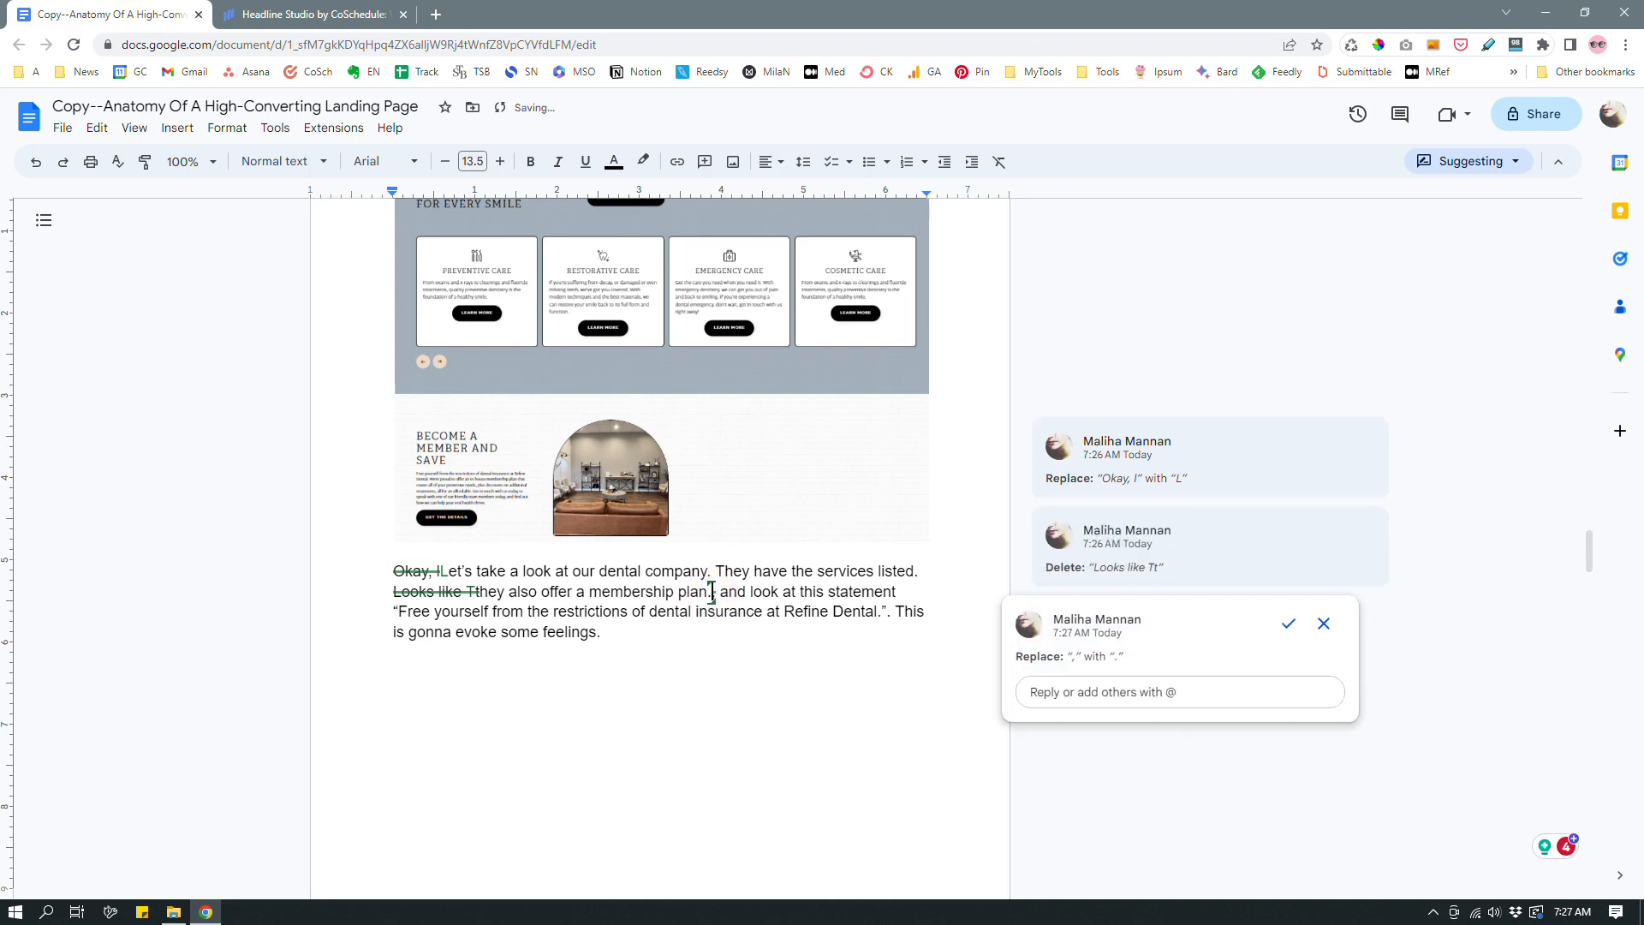
Replace "and look at this statement" with "here's their statement:" before the Refine Dental quote
drag(720, 590, 896, 589)
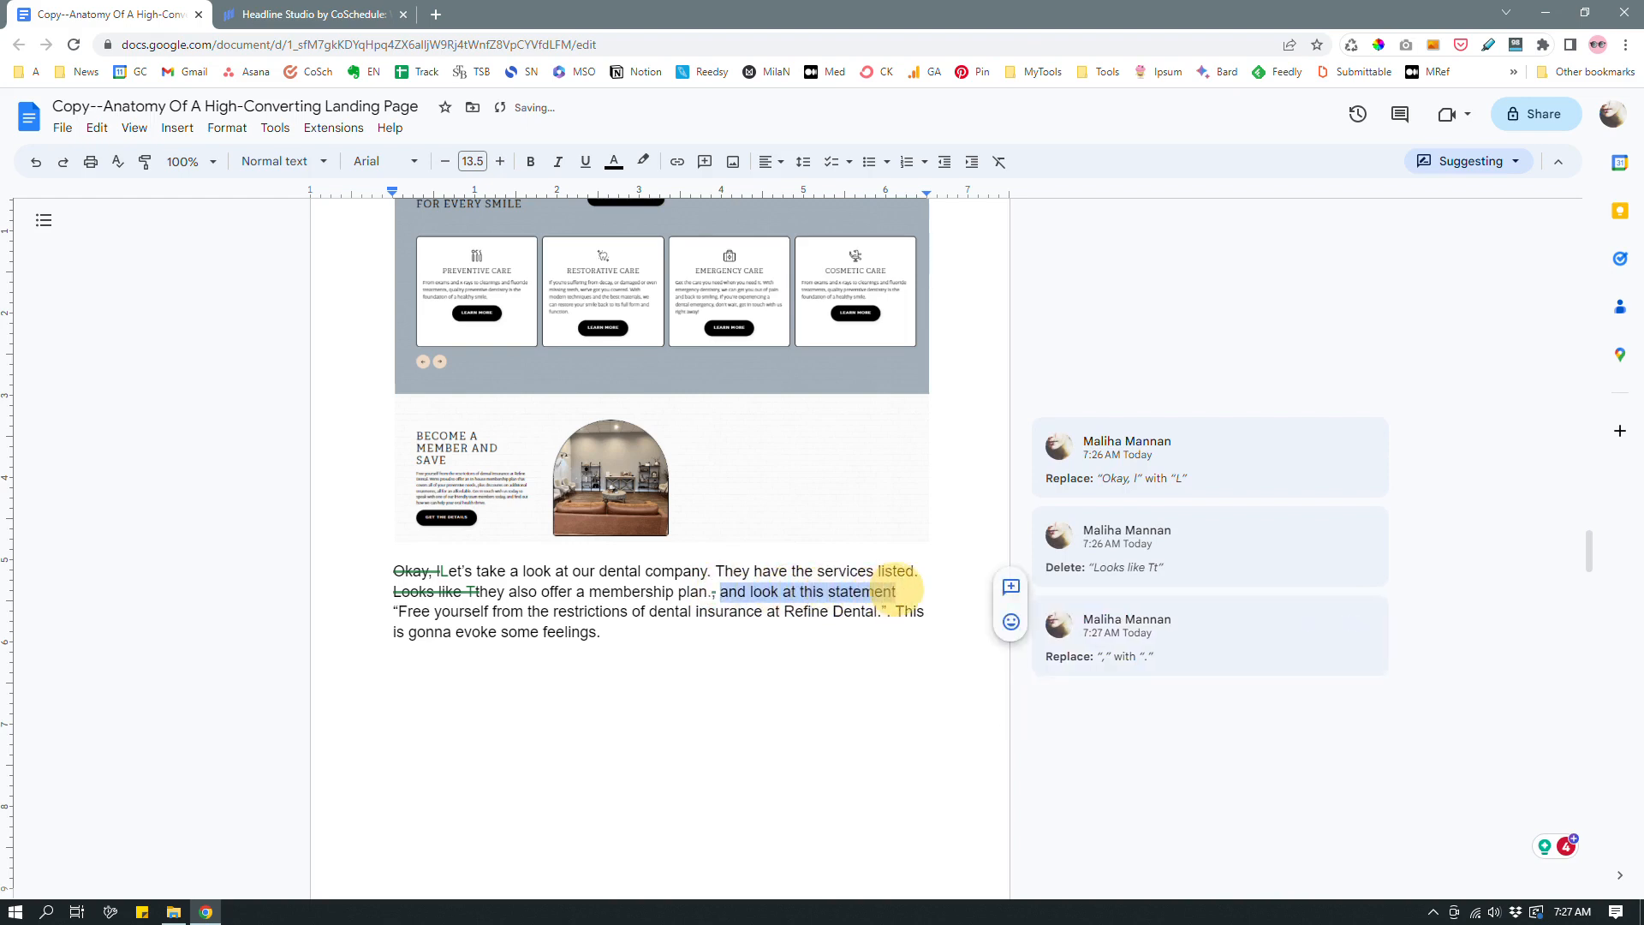
text(here's t)
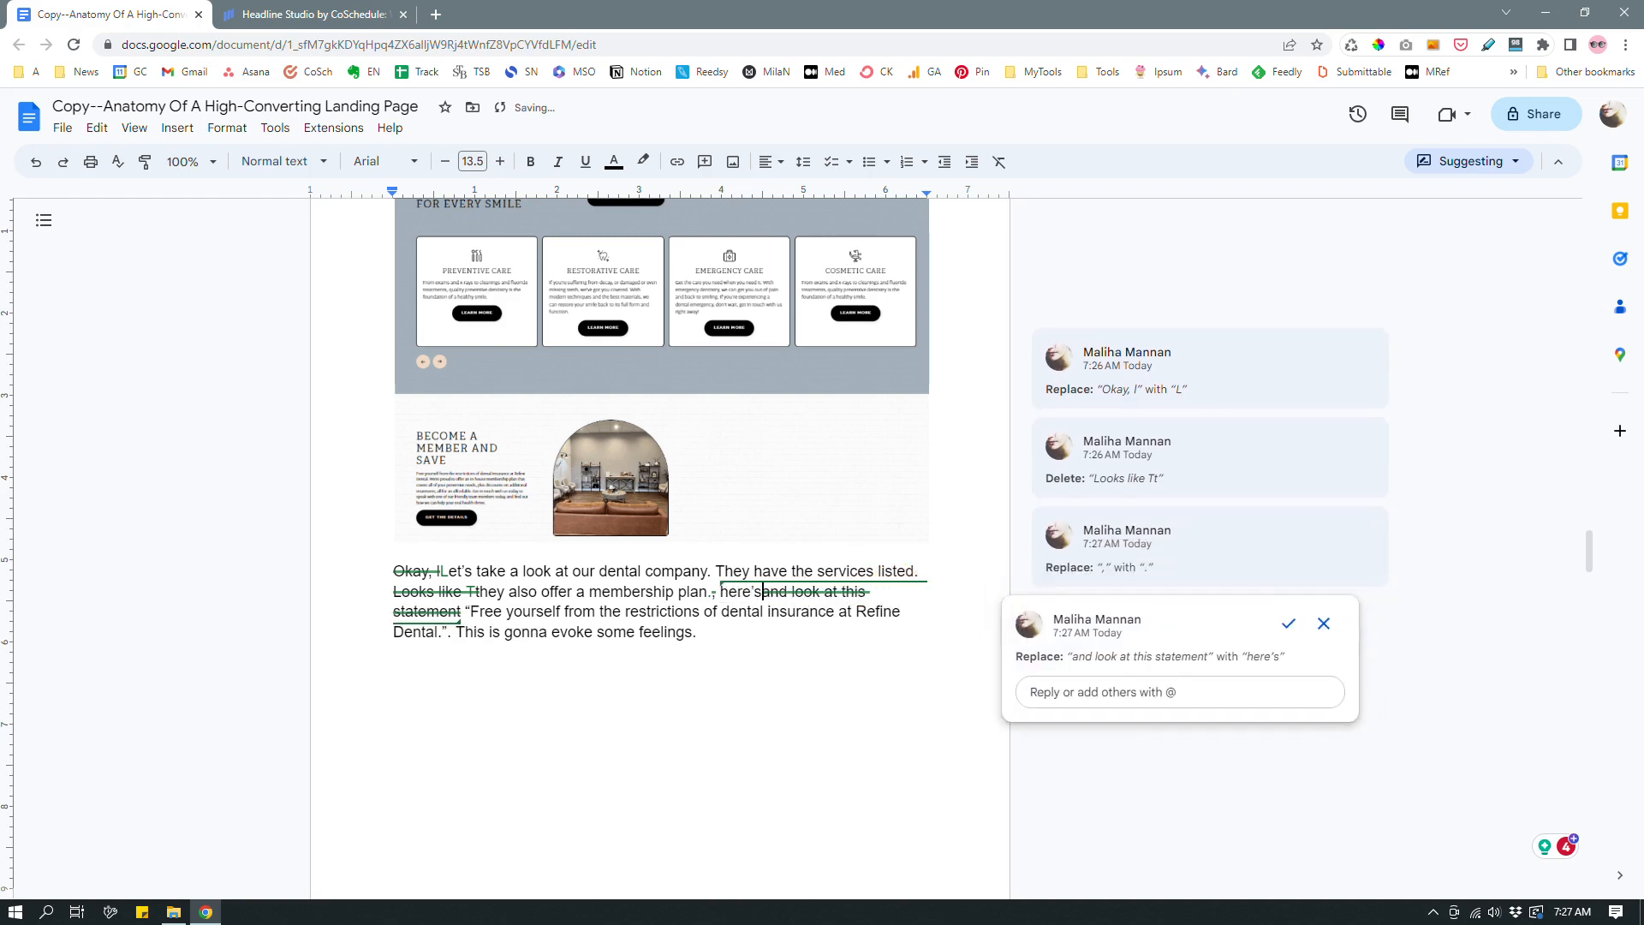
text(heir statement)
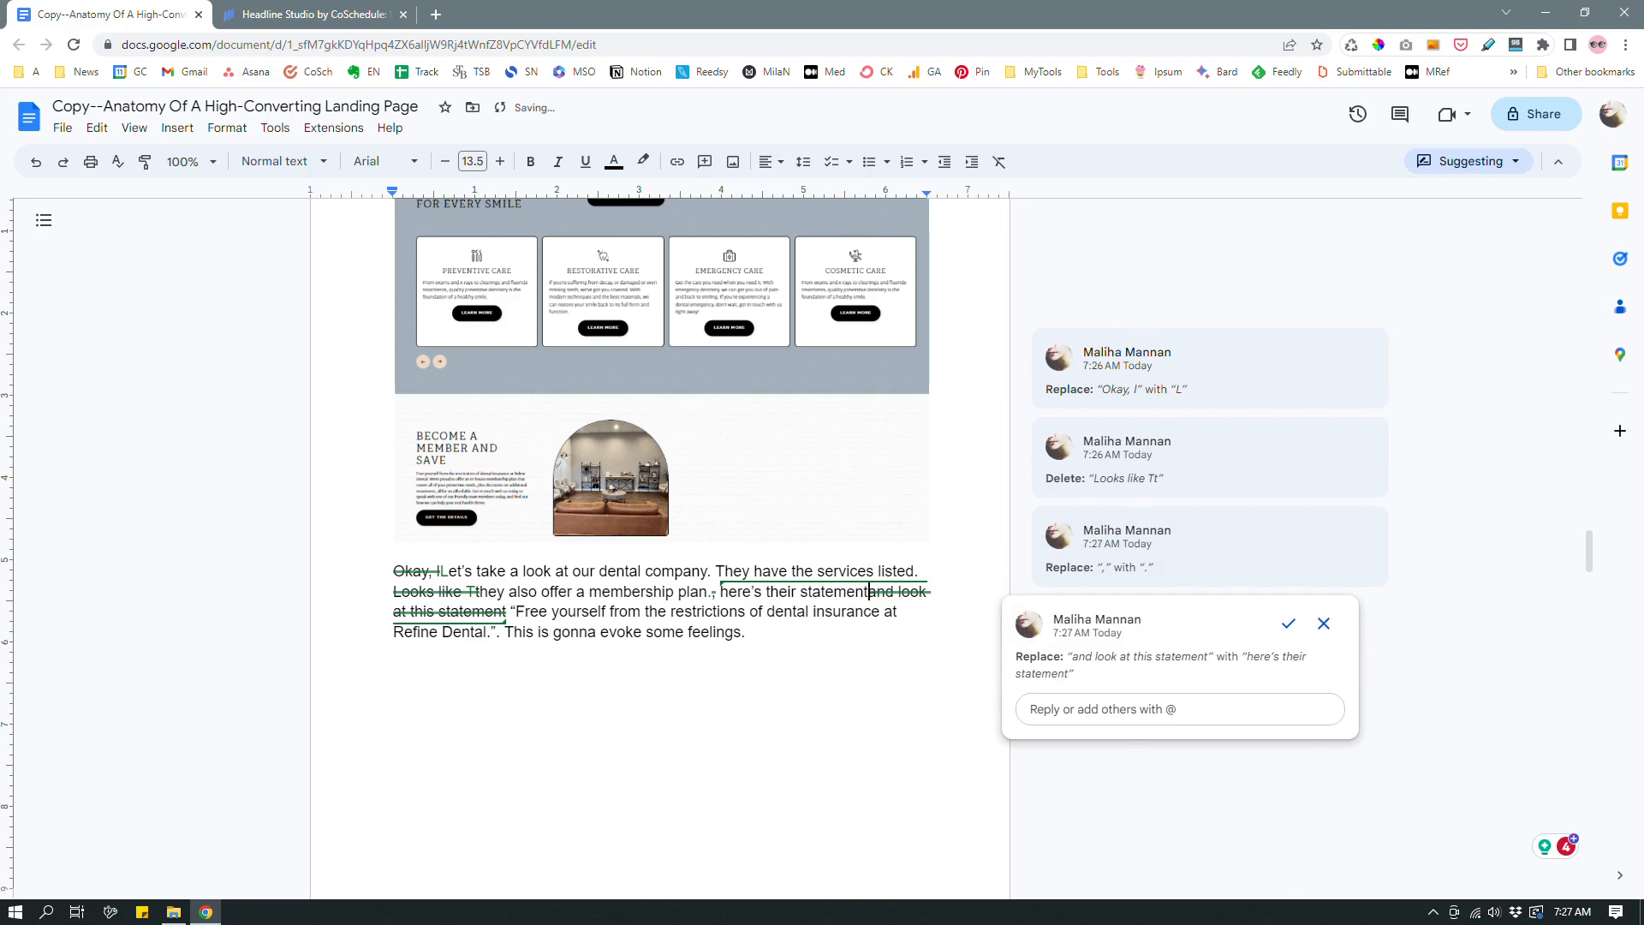
text(:)
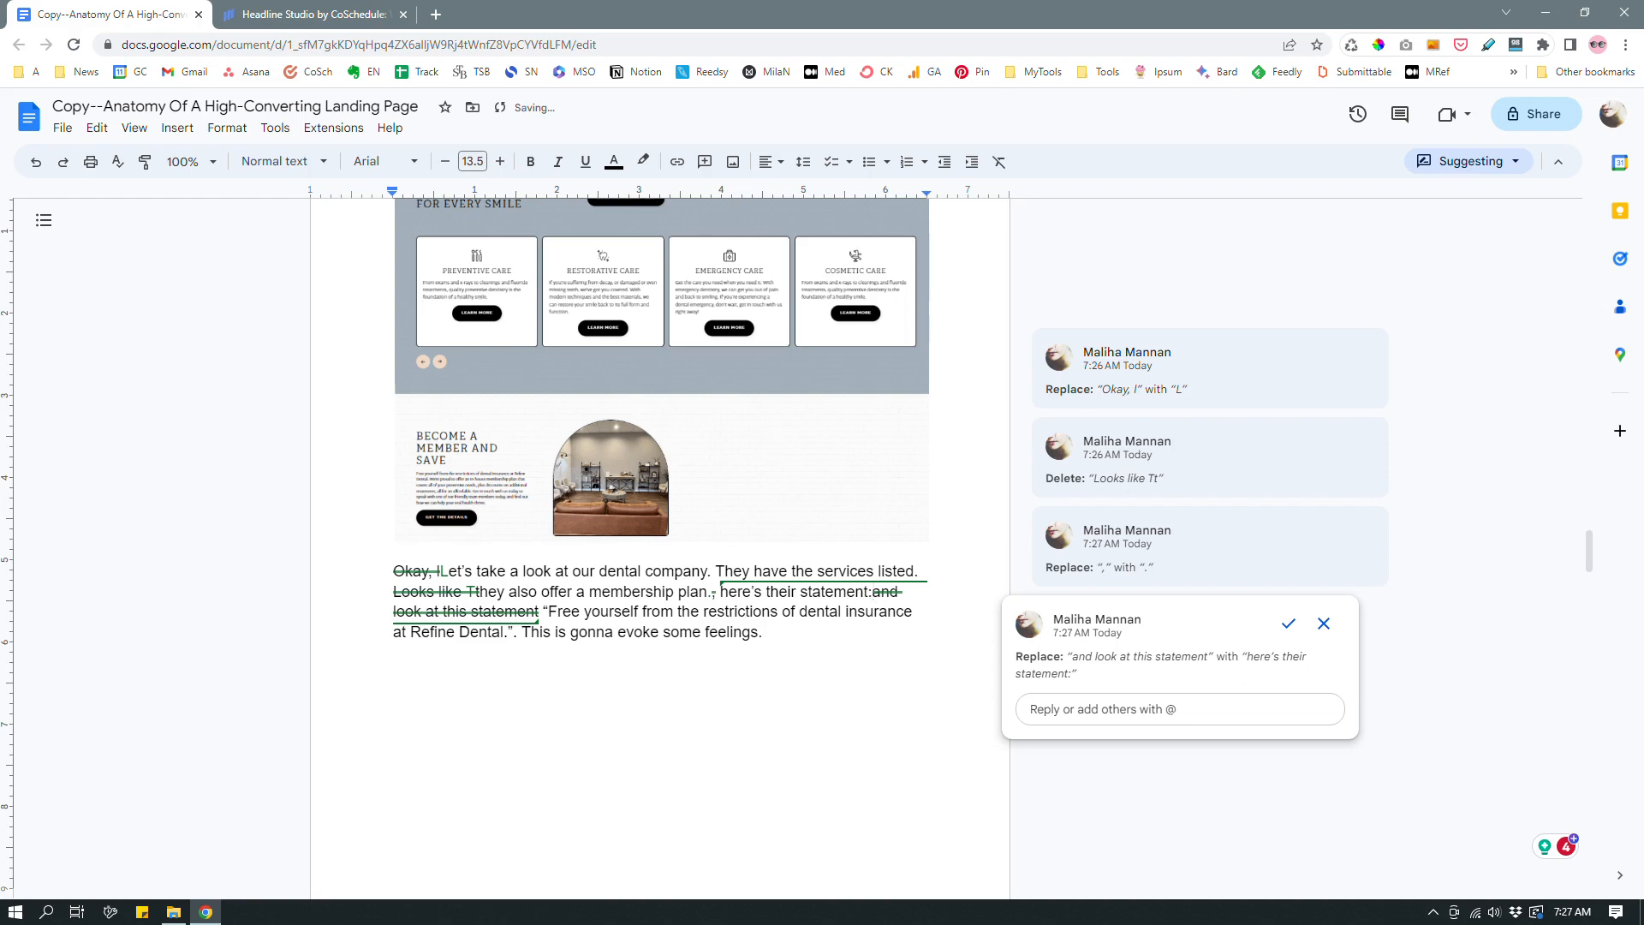
Delete the extra period after the closing quotation mark of the Refine Dental quote
click(518, 632)
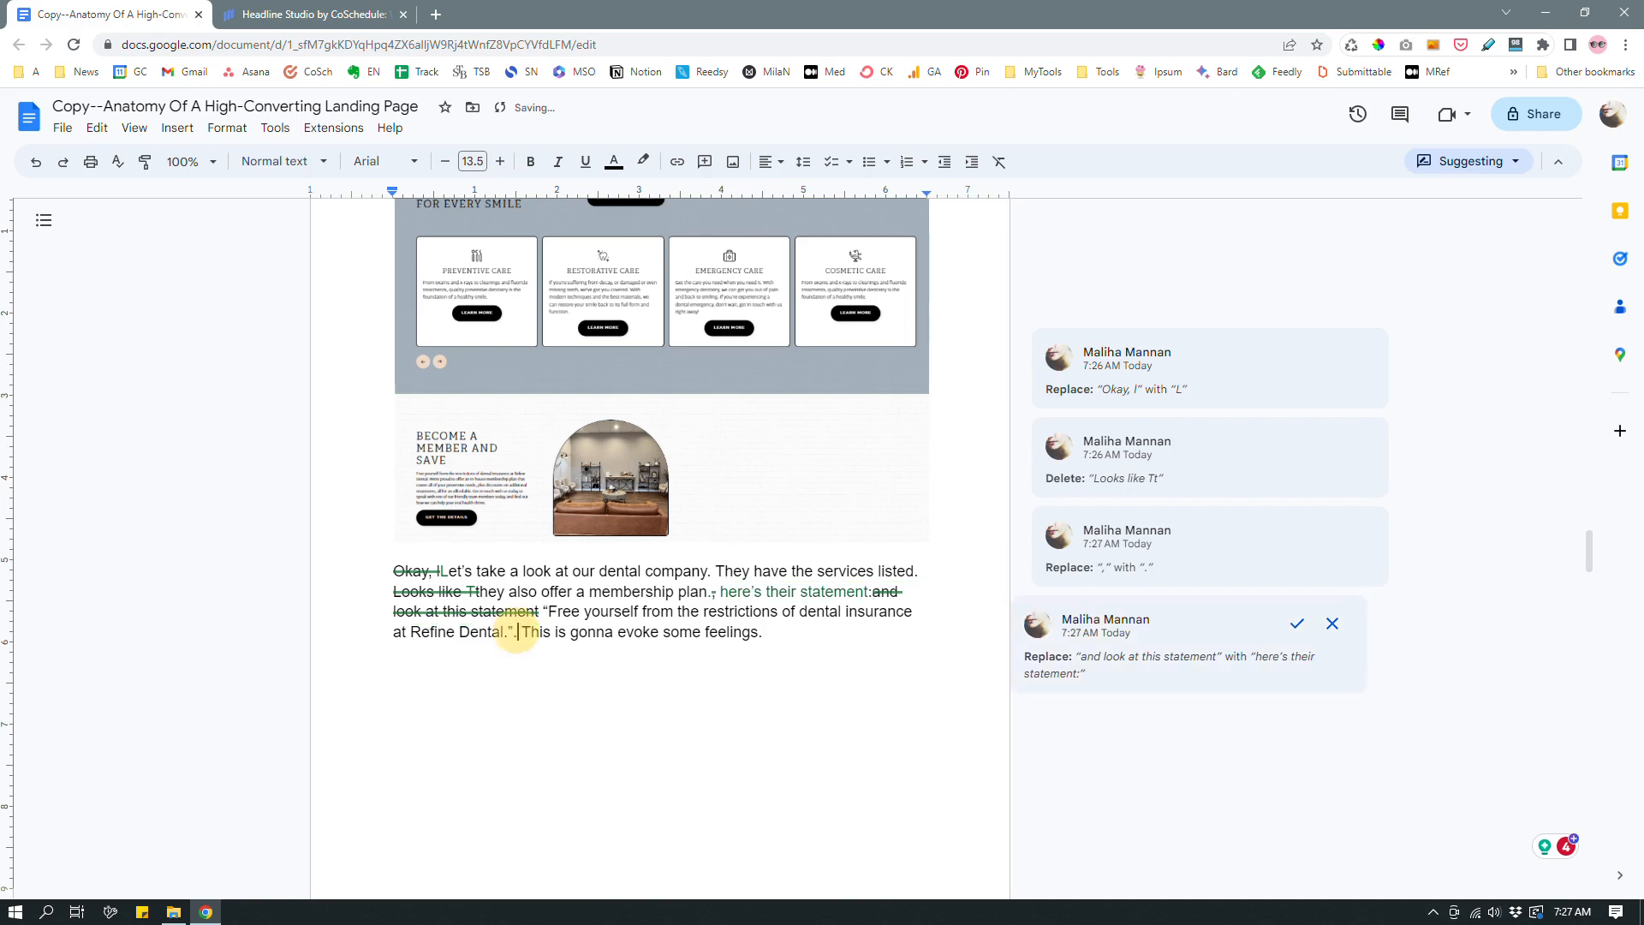
key(BackSpace)
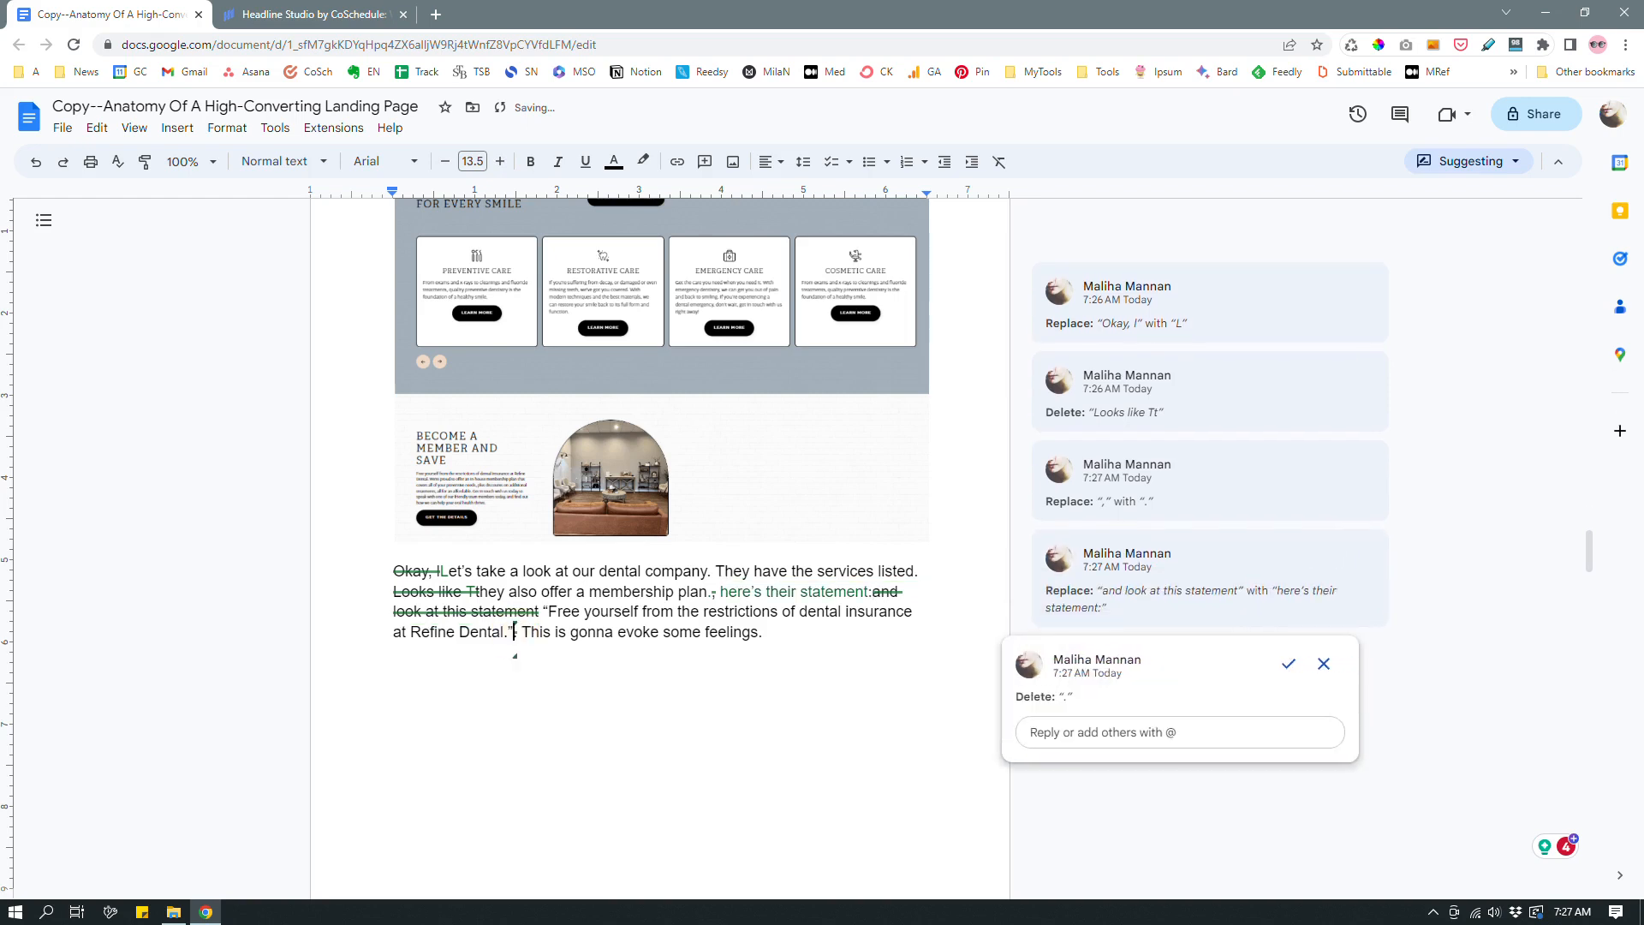
click(785, 635)
click(522, 632)
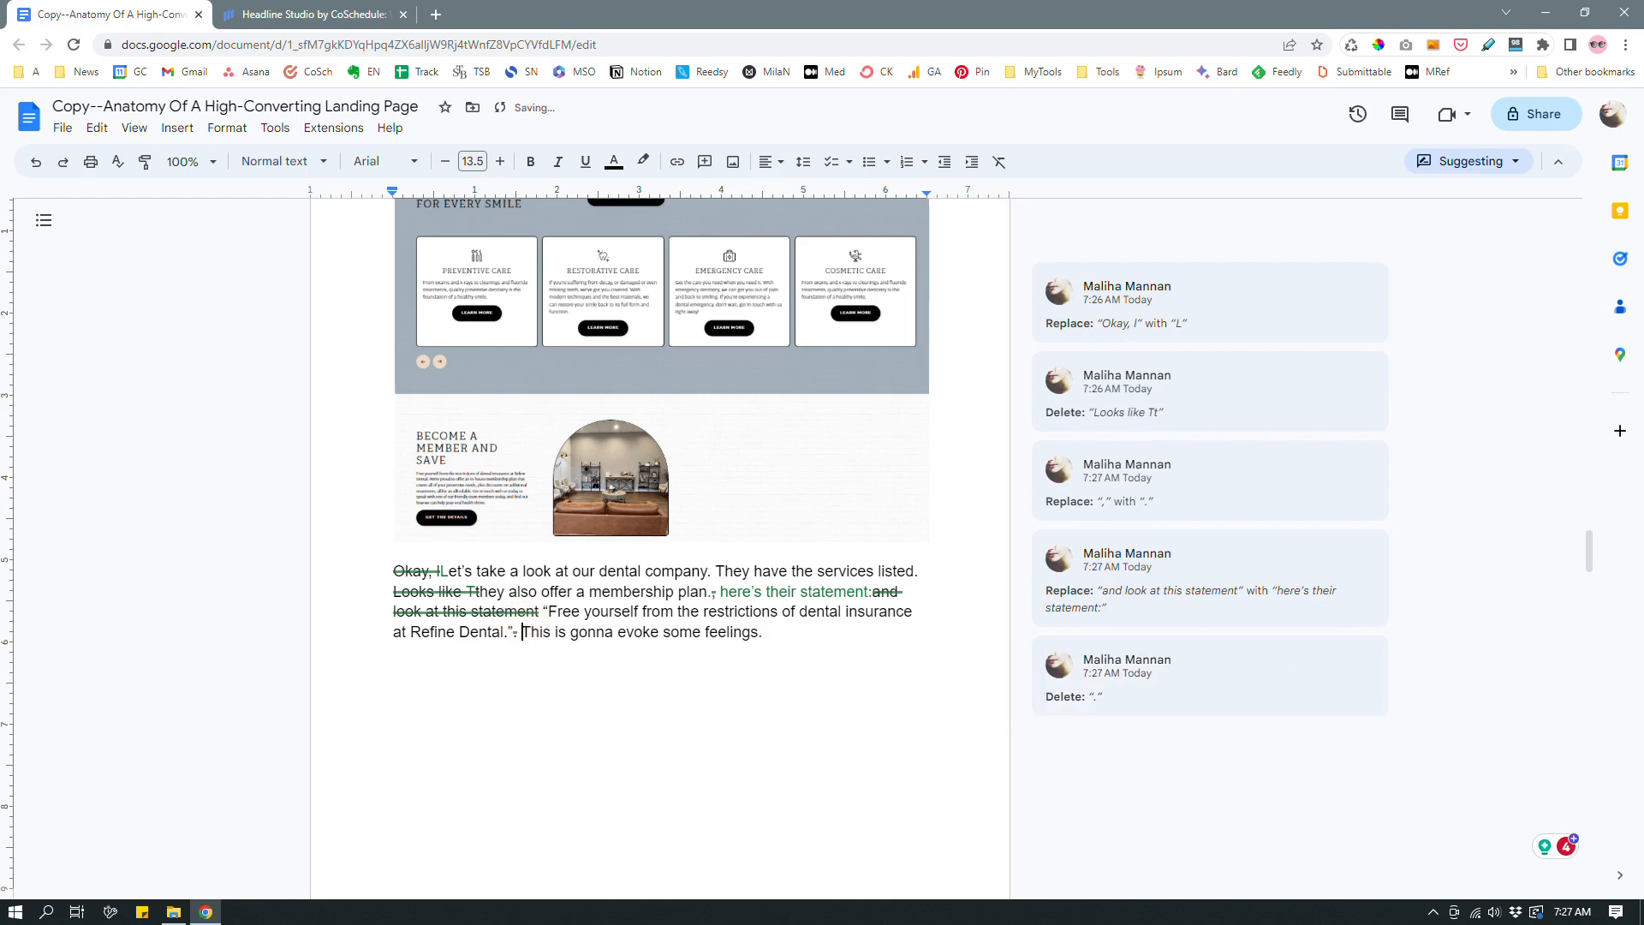
Replace "gonna" with "going to" in the sentence about evoking some feelings
click(595, 632)
double_click(595, 632)
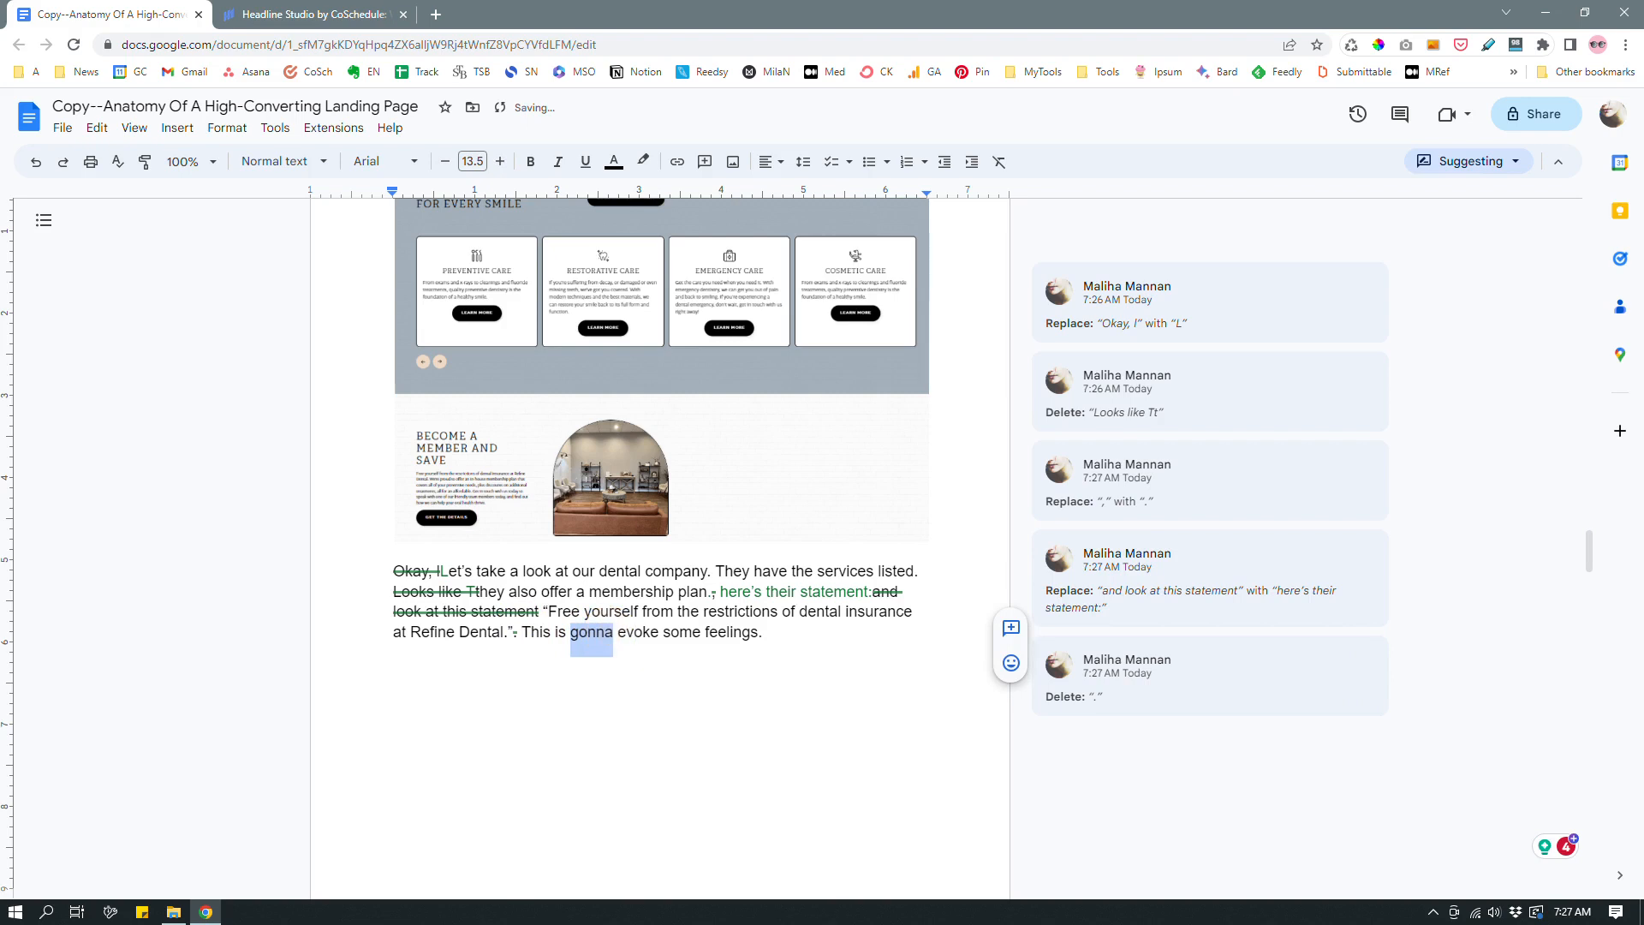
text(going to)
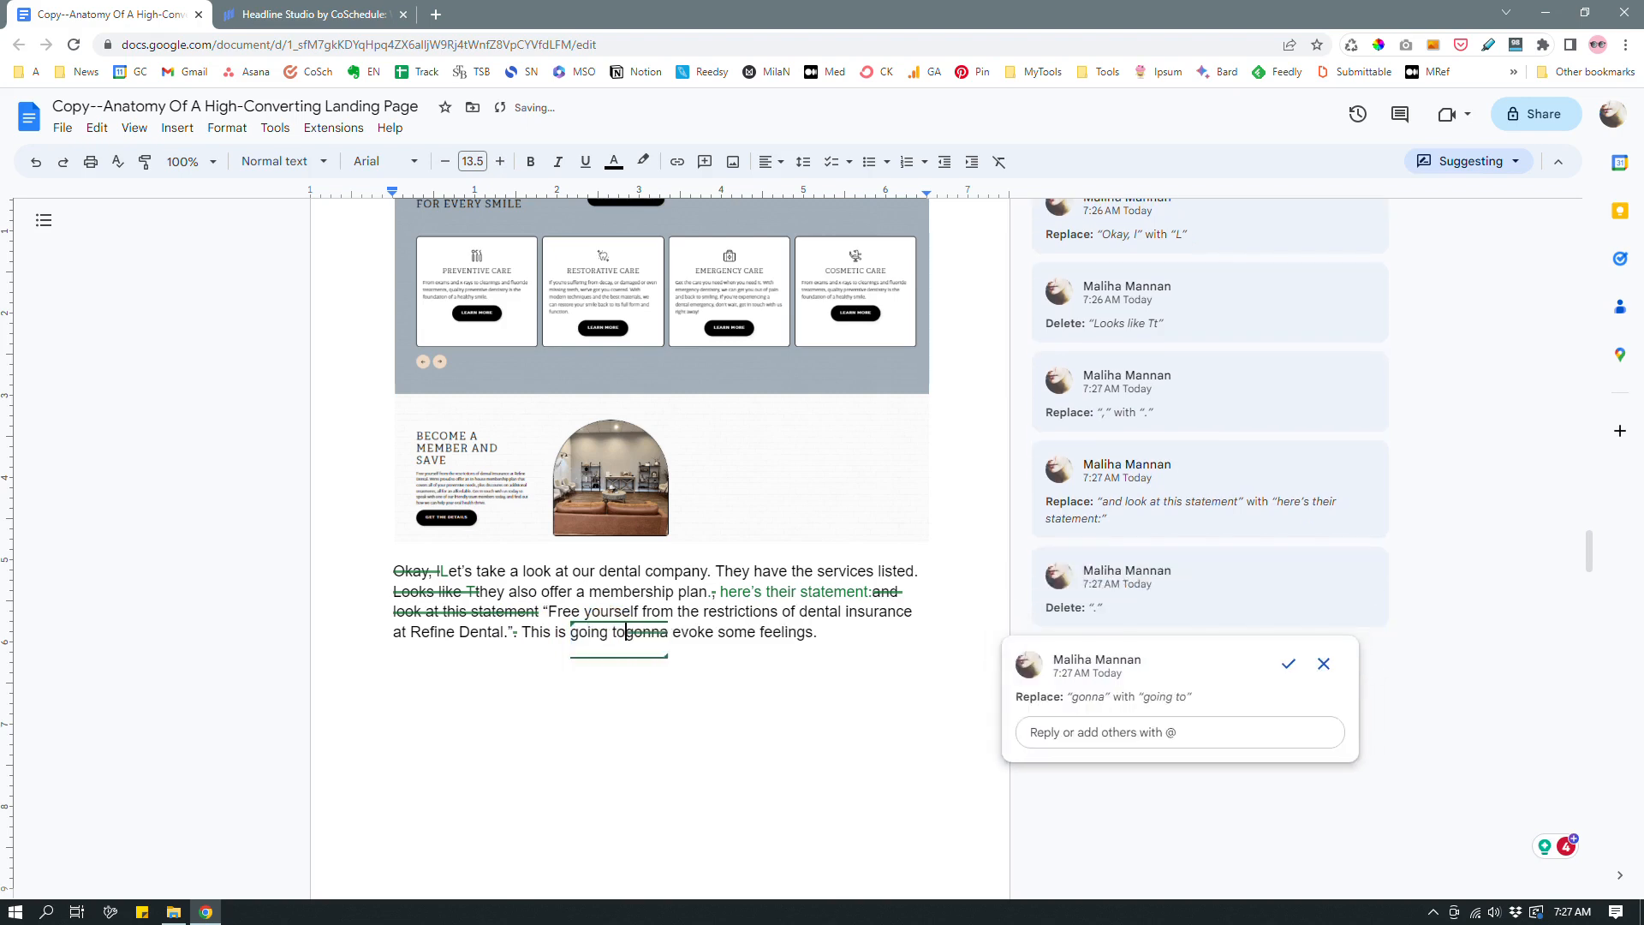
Add "in potential customers" after "evoke some feelings" at the end of the dental company paragraph
click(818, 632)
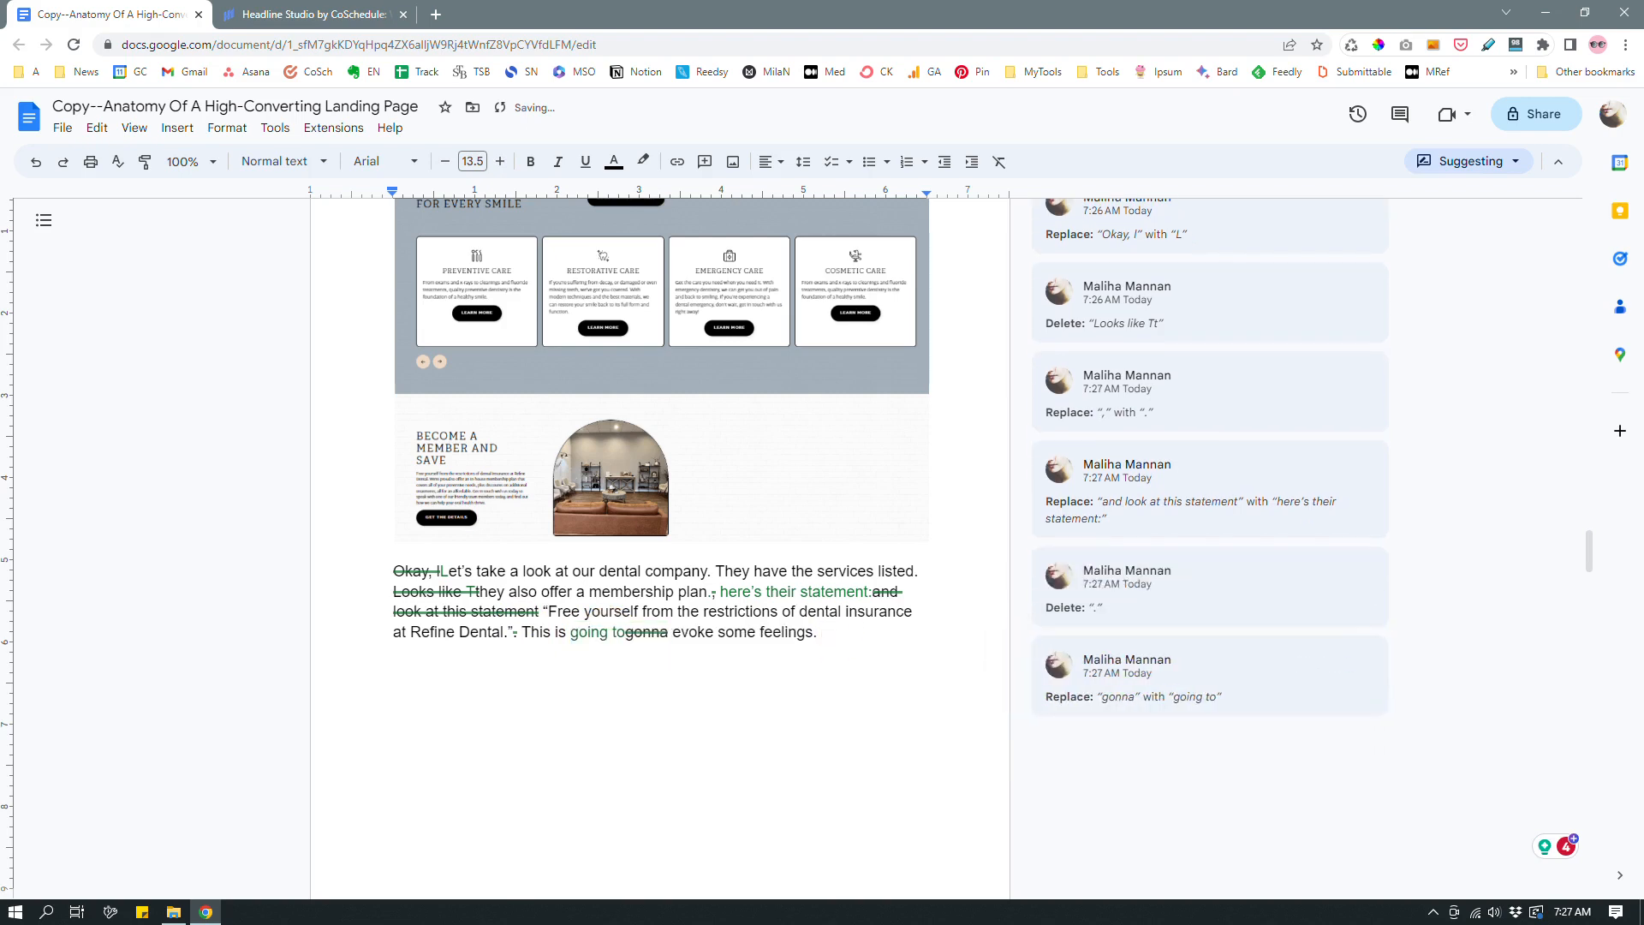
text(in )
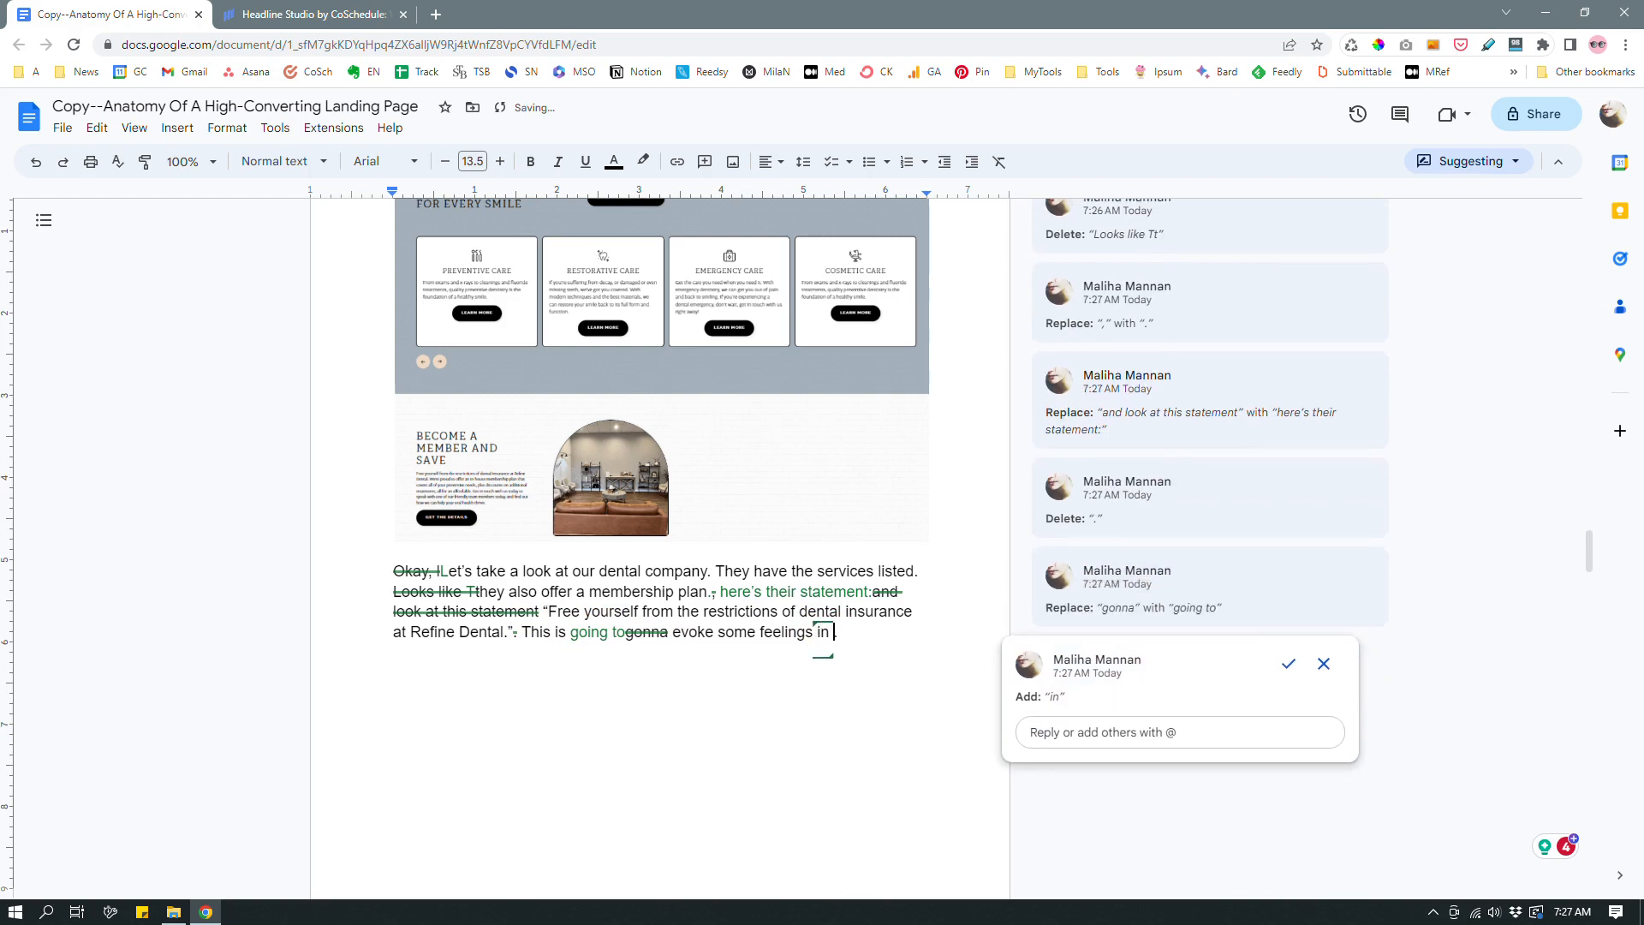
text(potential customer)
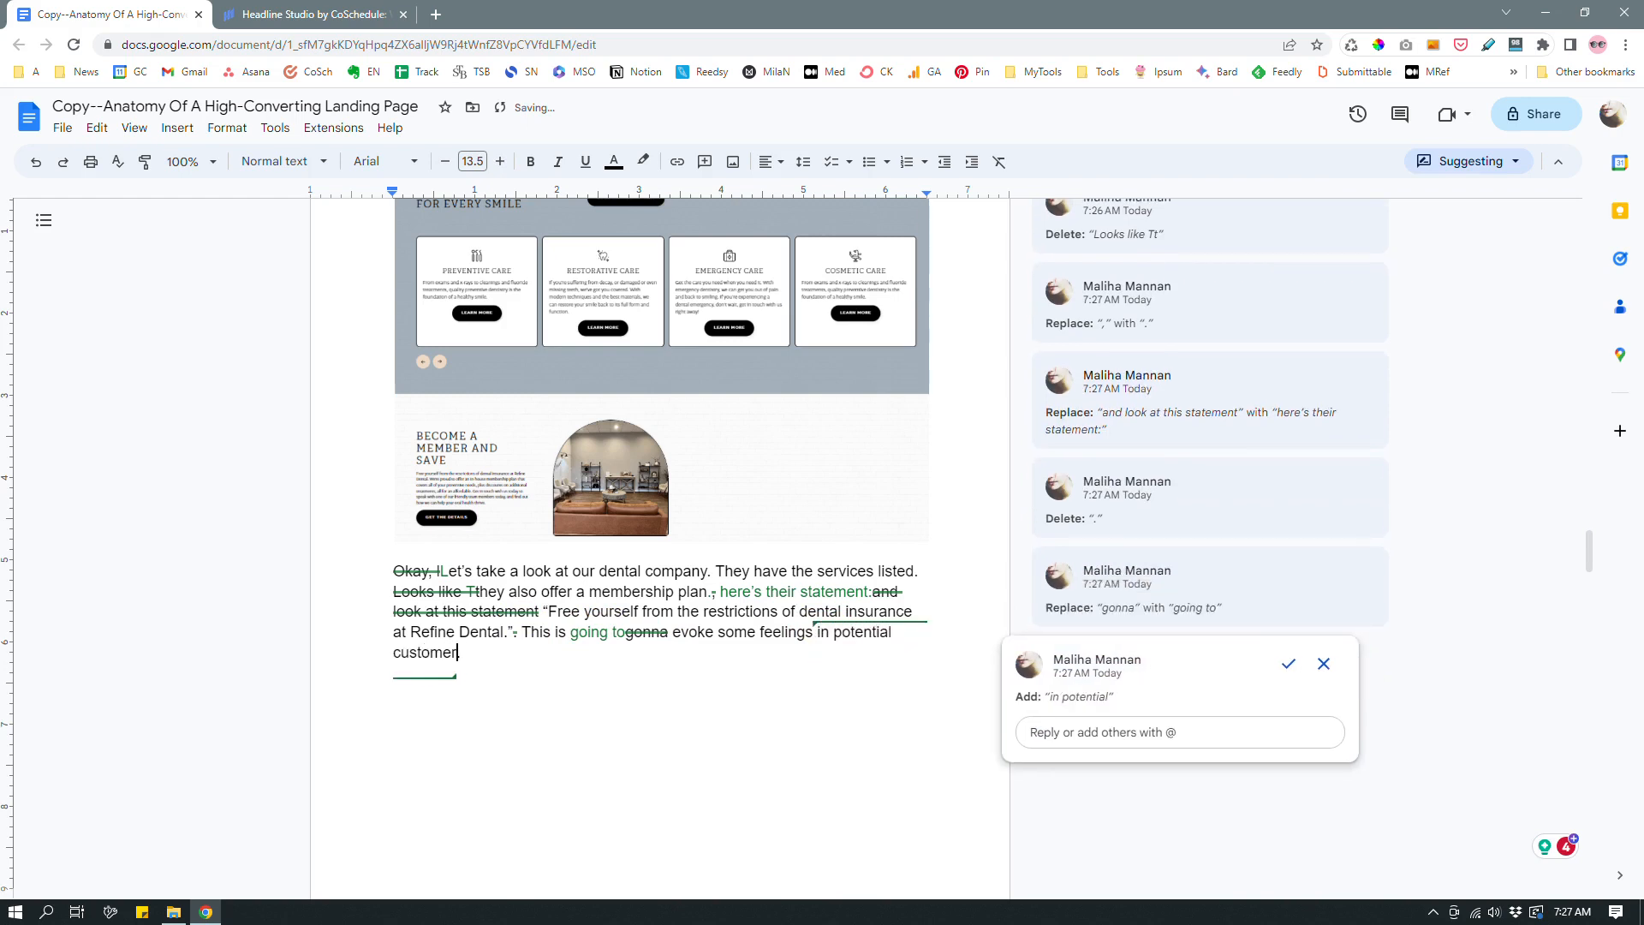
text(s.)
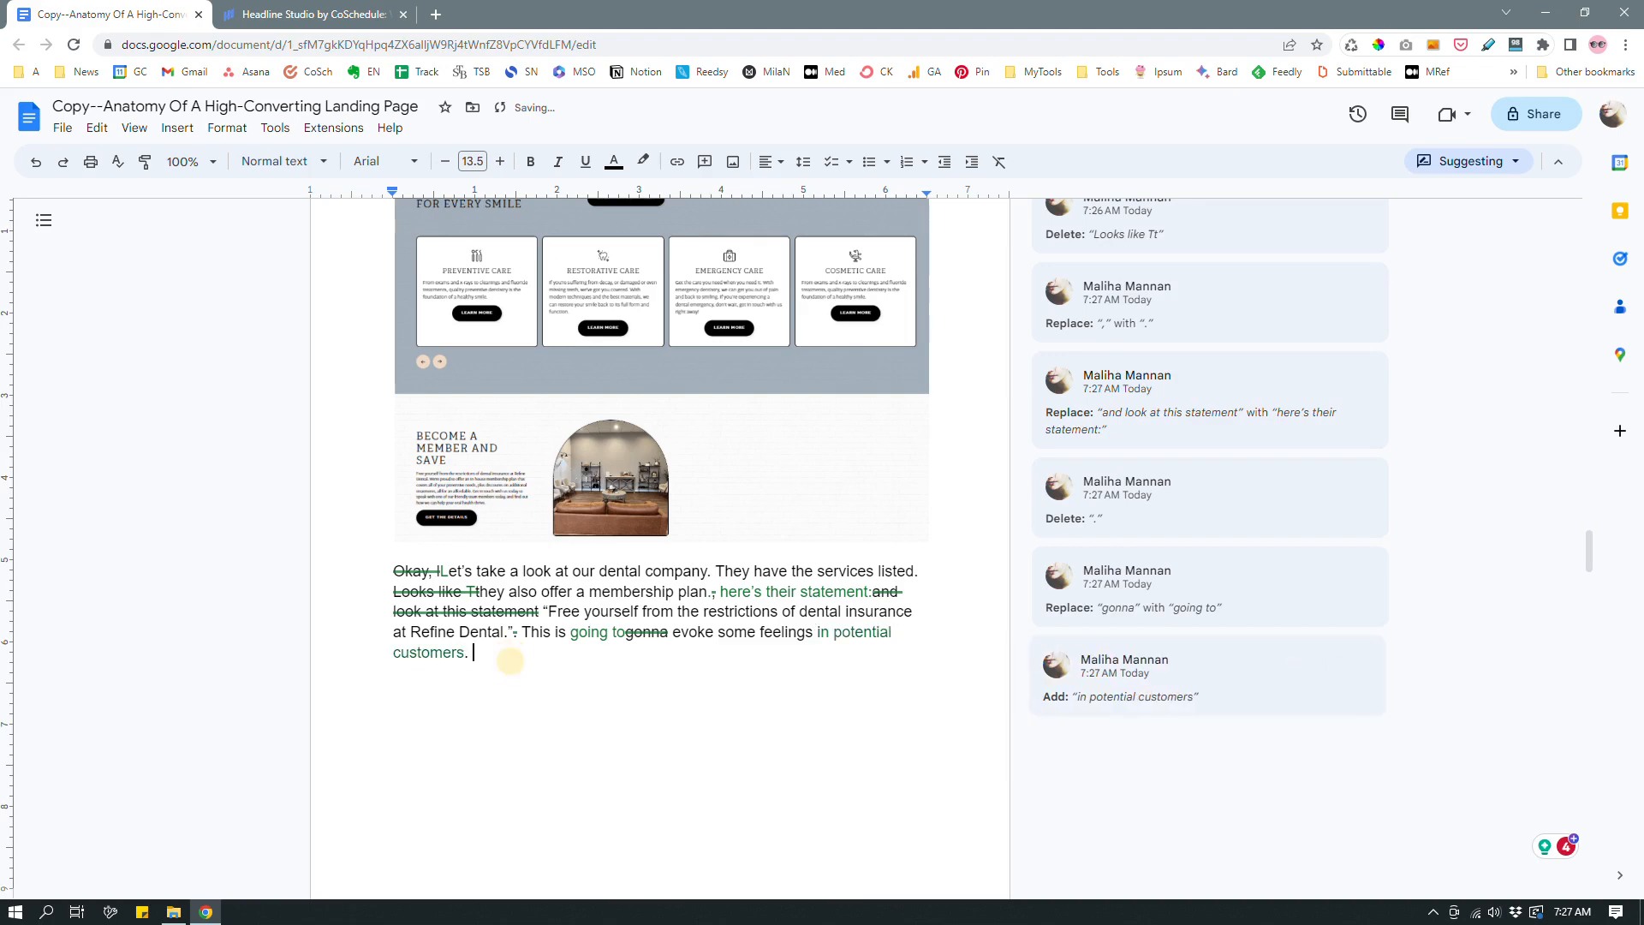
In the property website paragraph, delete "Looks like" before "this one does a good job" and capitalize "This"
scroll(660, 547, down, 10)
scroll(659, 548, down, 5)
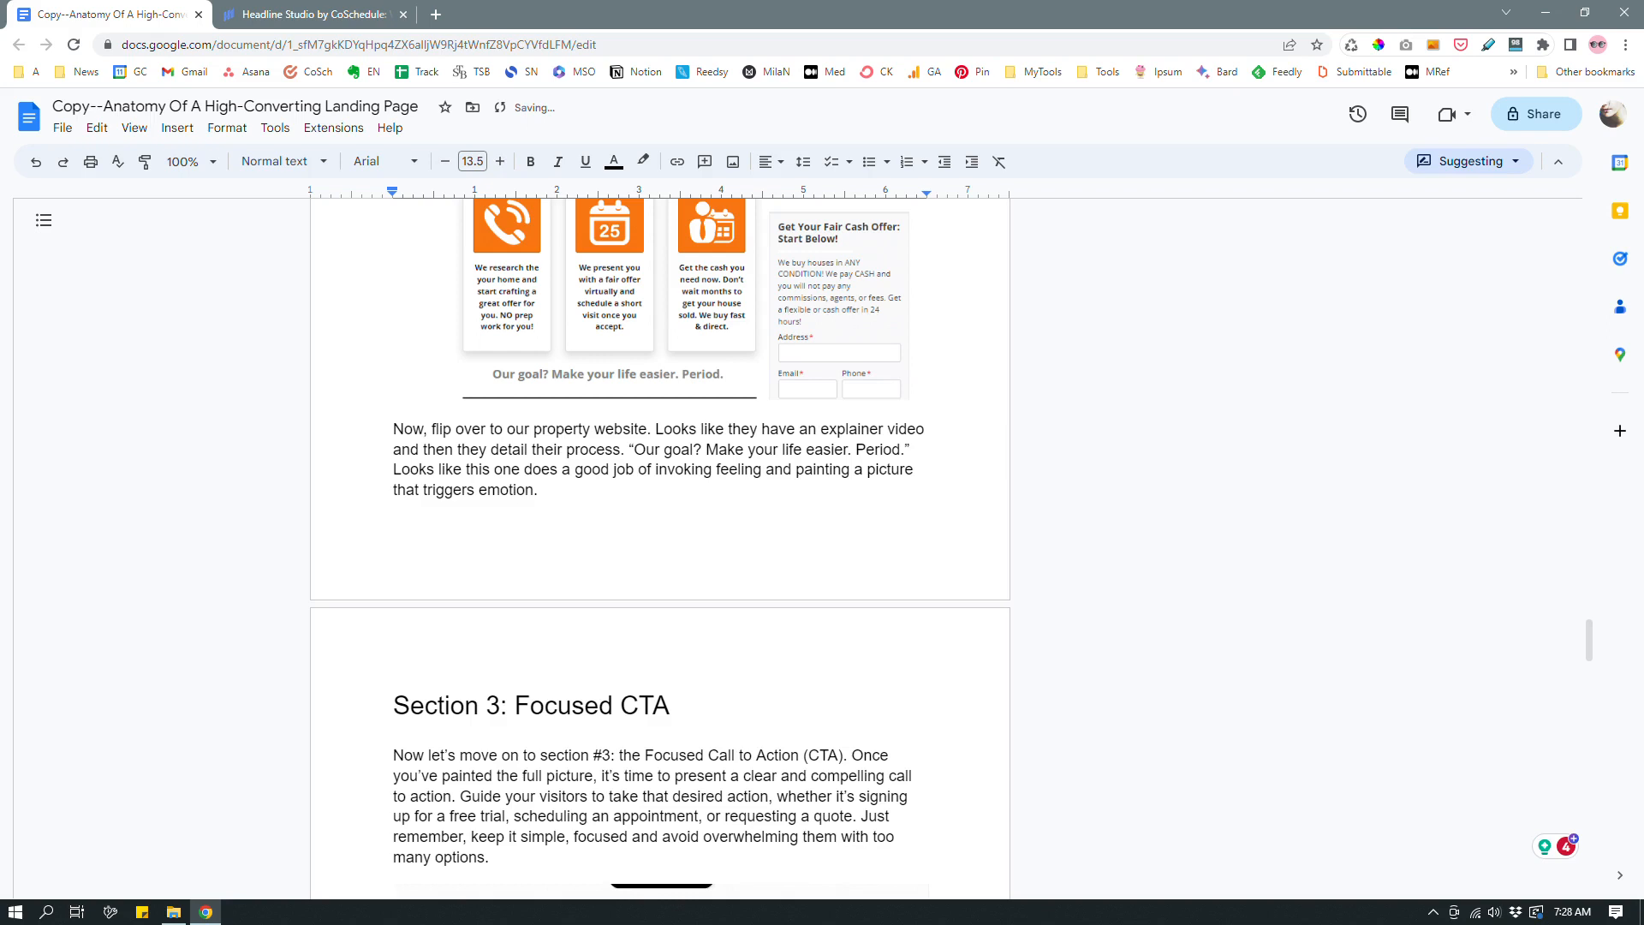
drag(393, 469, 462, 469)
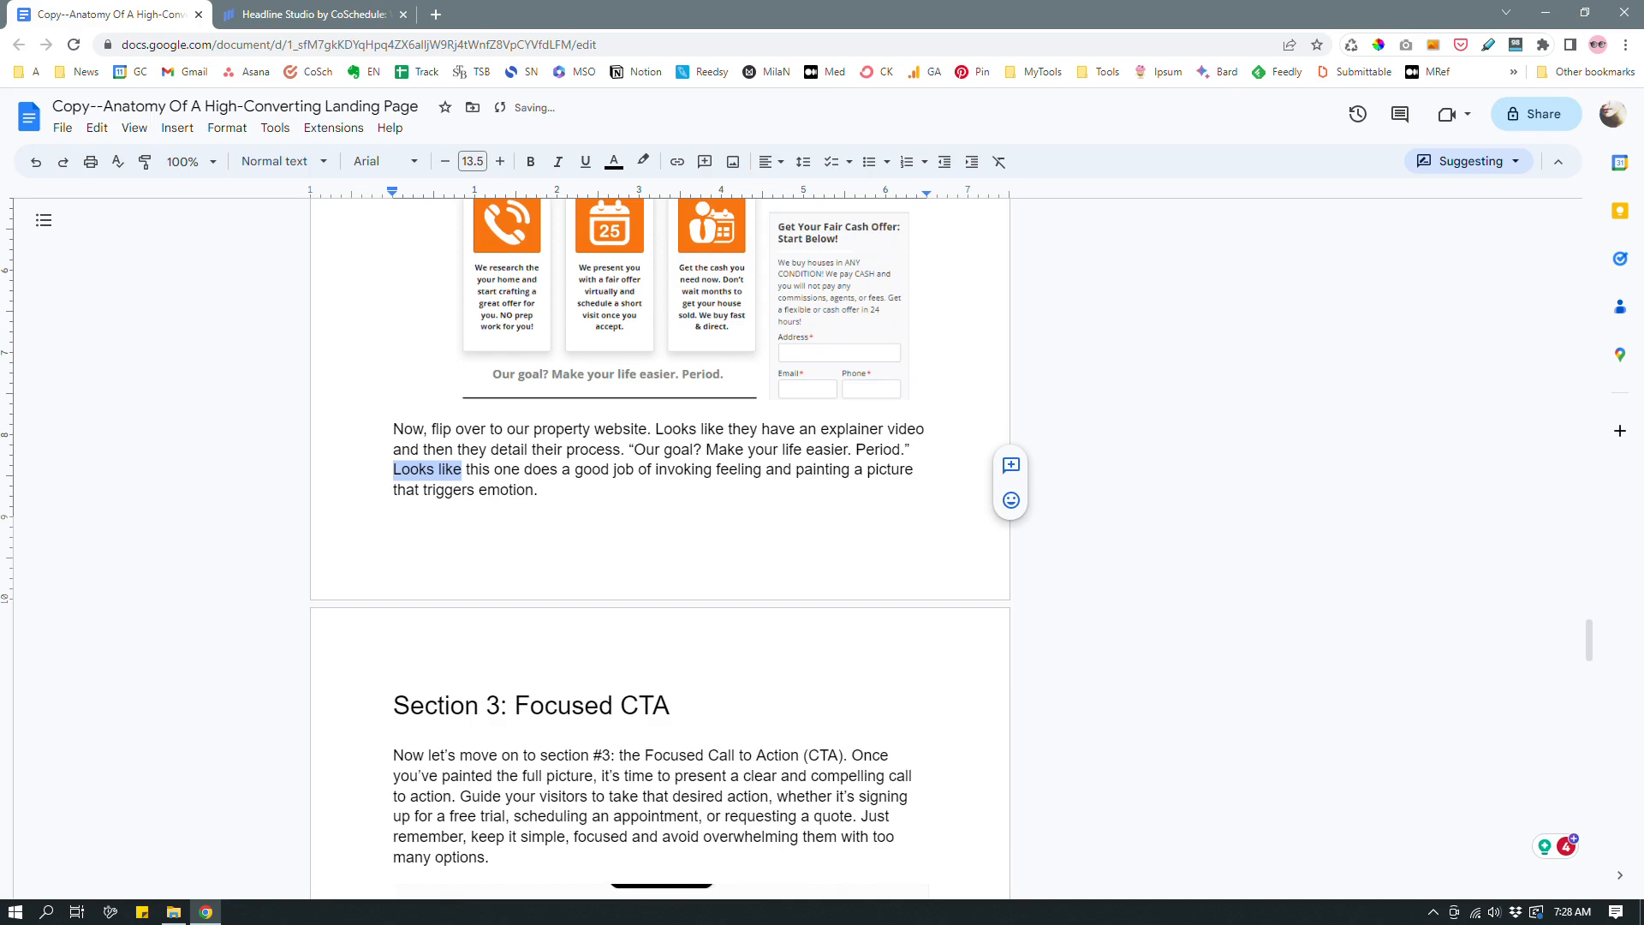
key(BackSpace)
key(Delete)
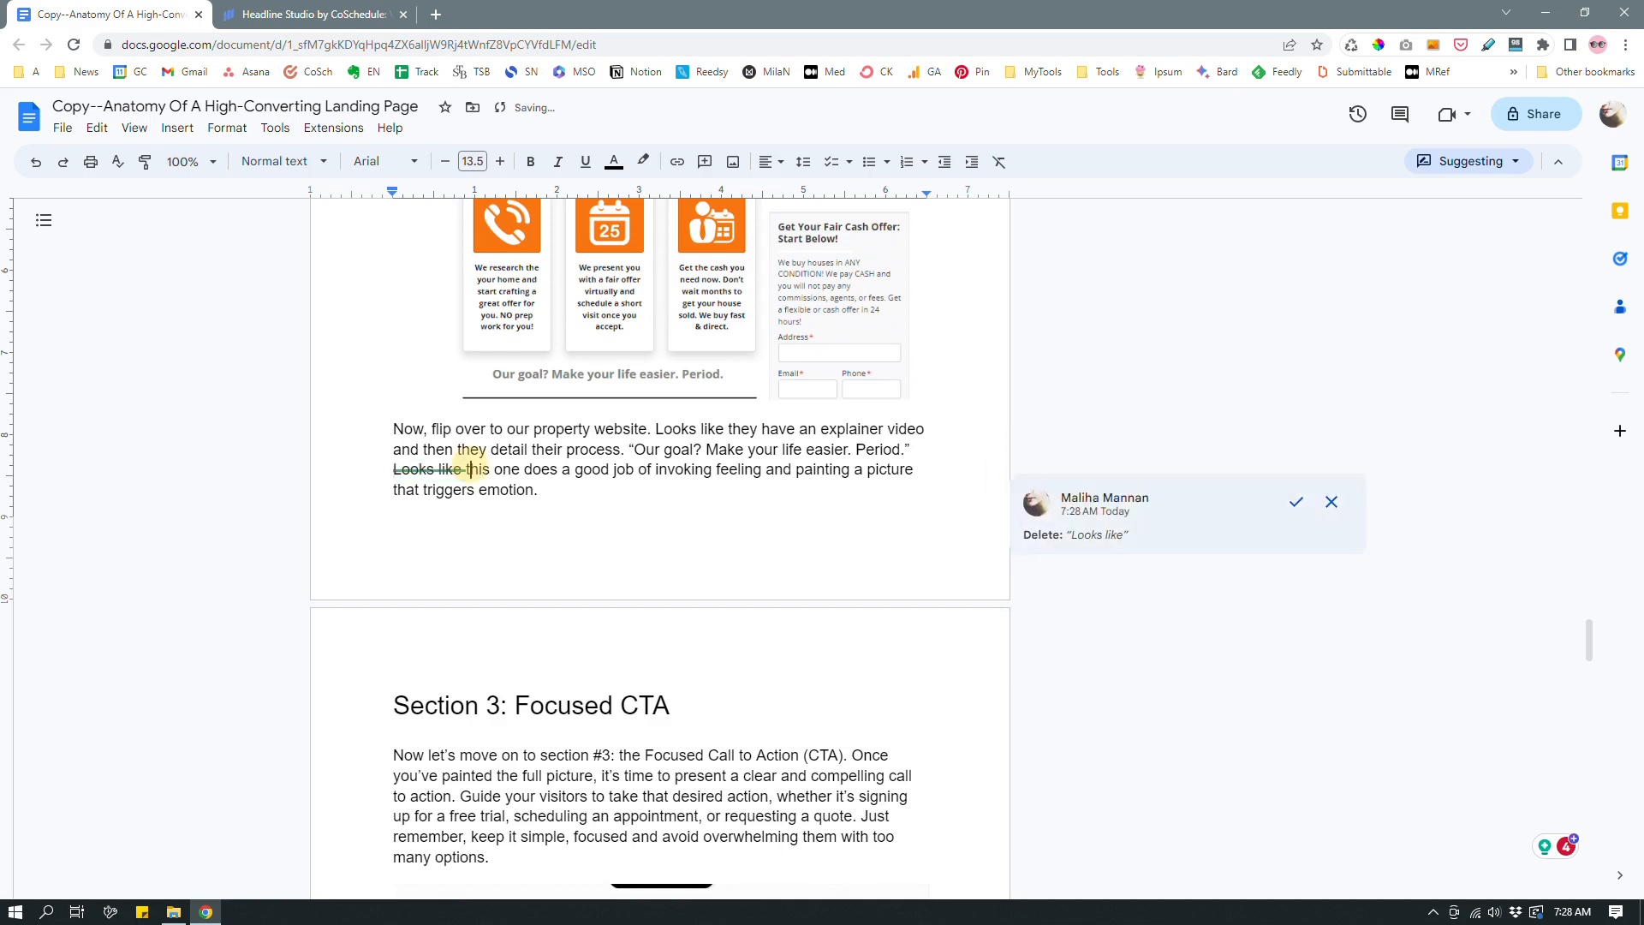
text(T)
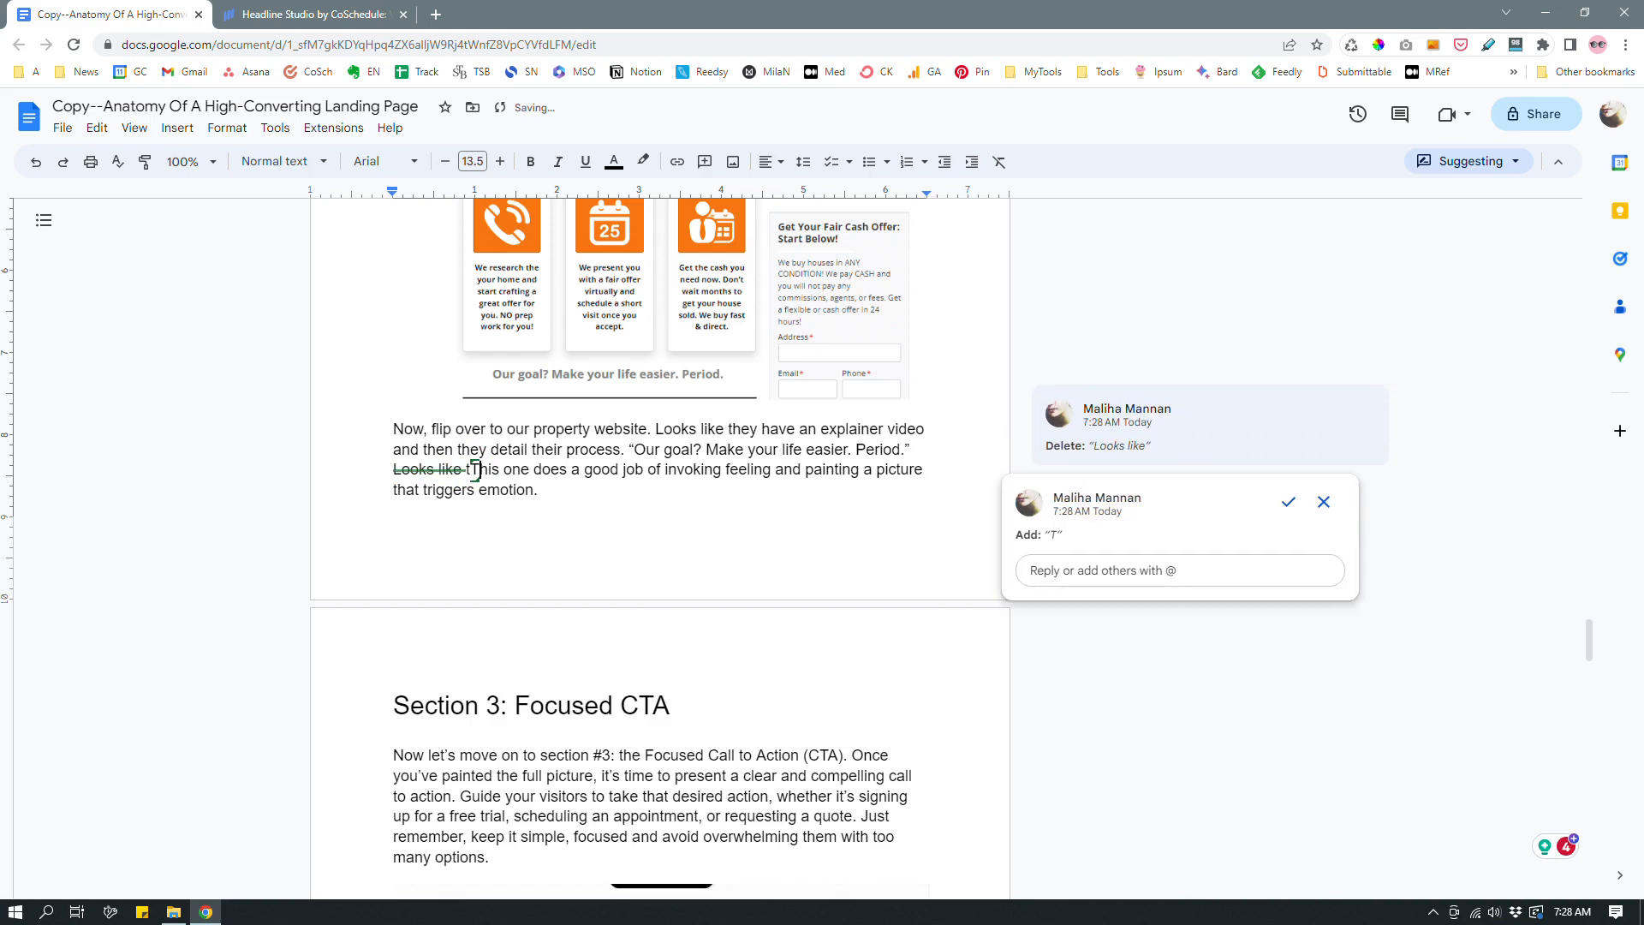
click(462, 469)
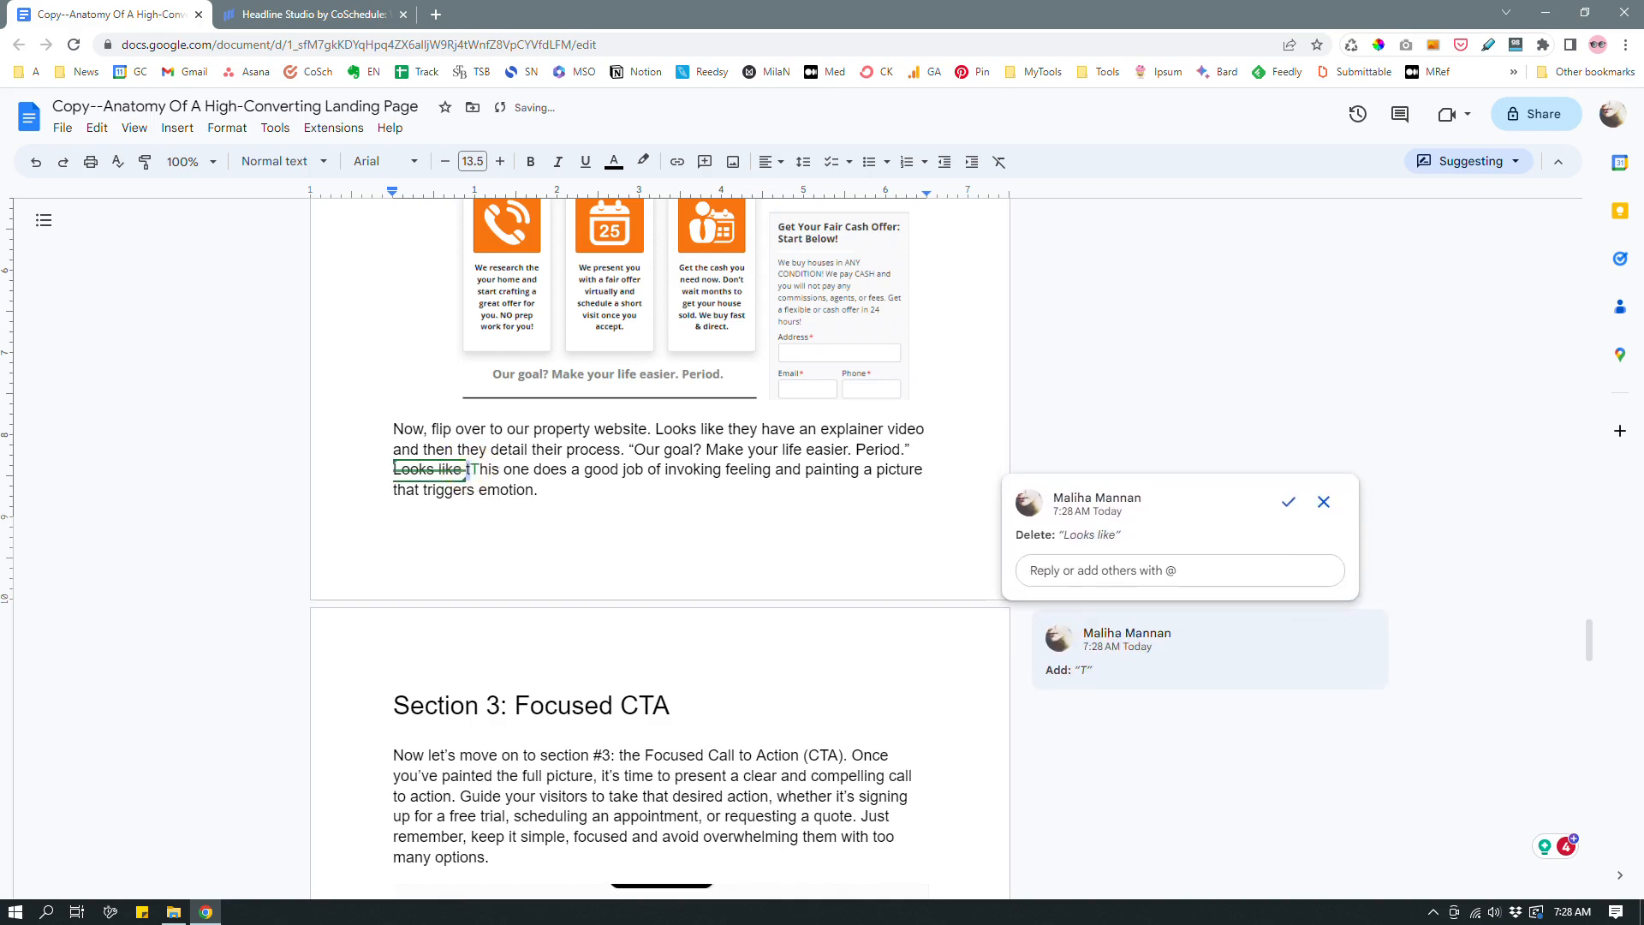
click(469, 470)
click(551, 470)
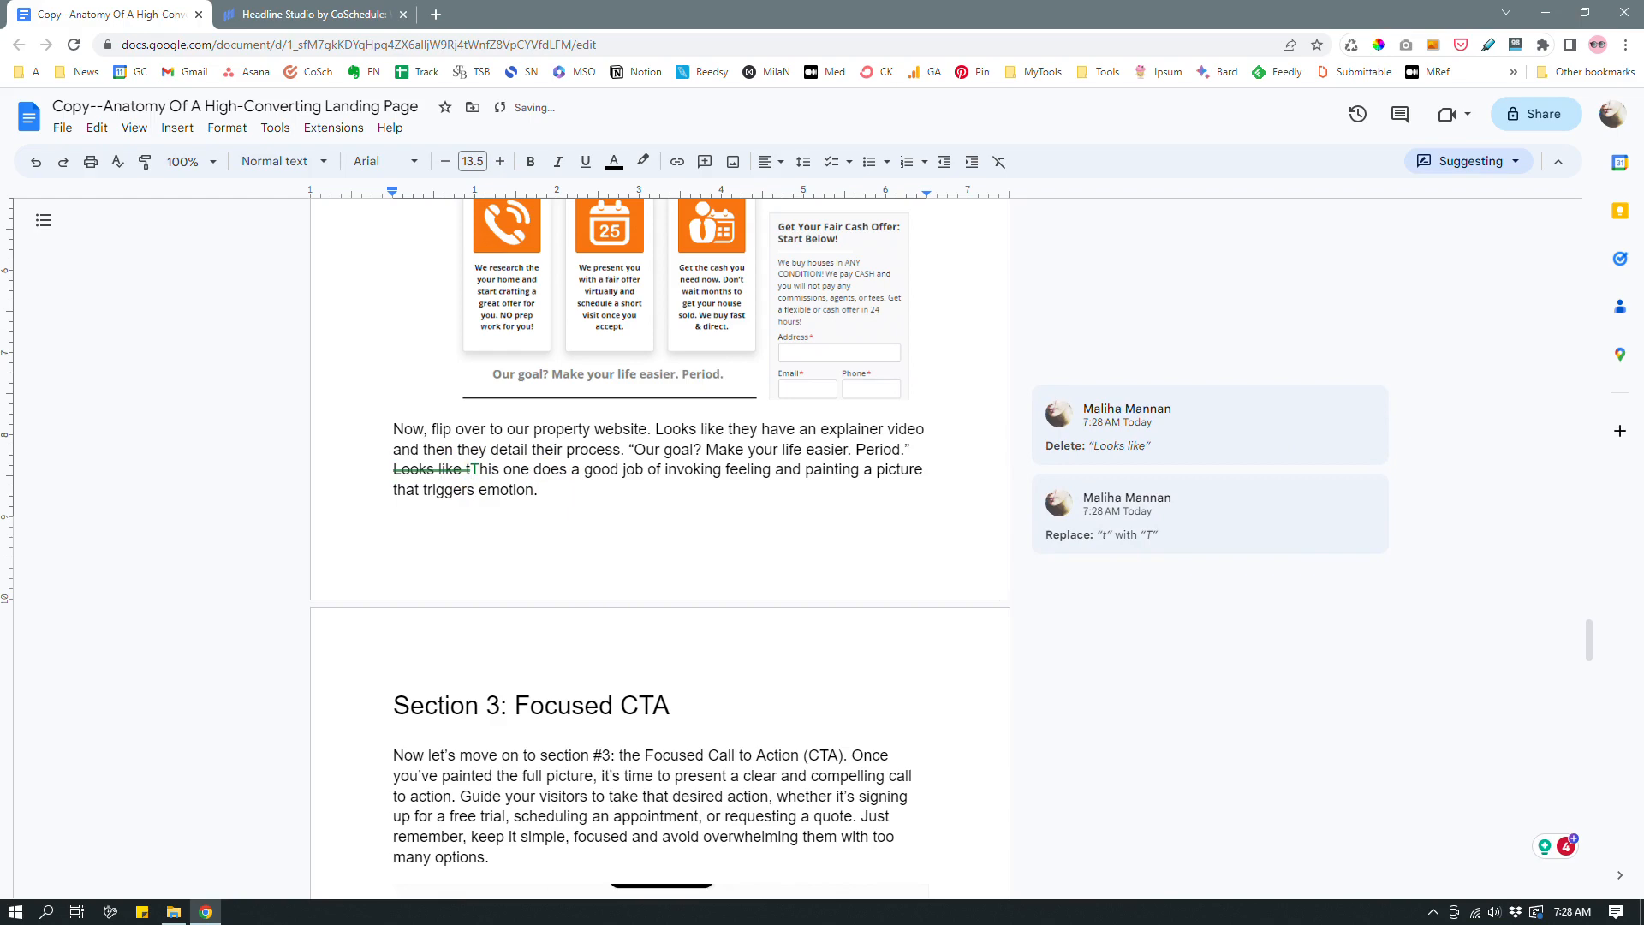
Delete the "#" from "section #3" in the opening sentence of Section 3: Focused CTA
scroll(659, 547, down, 3)
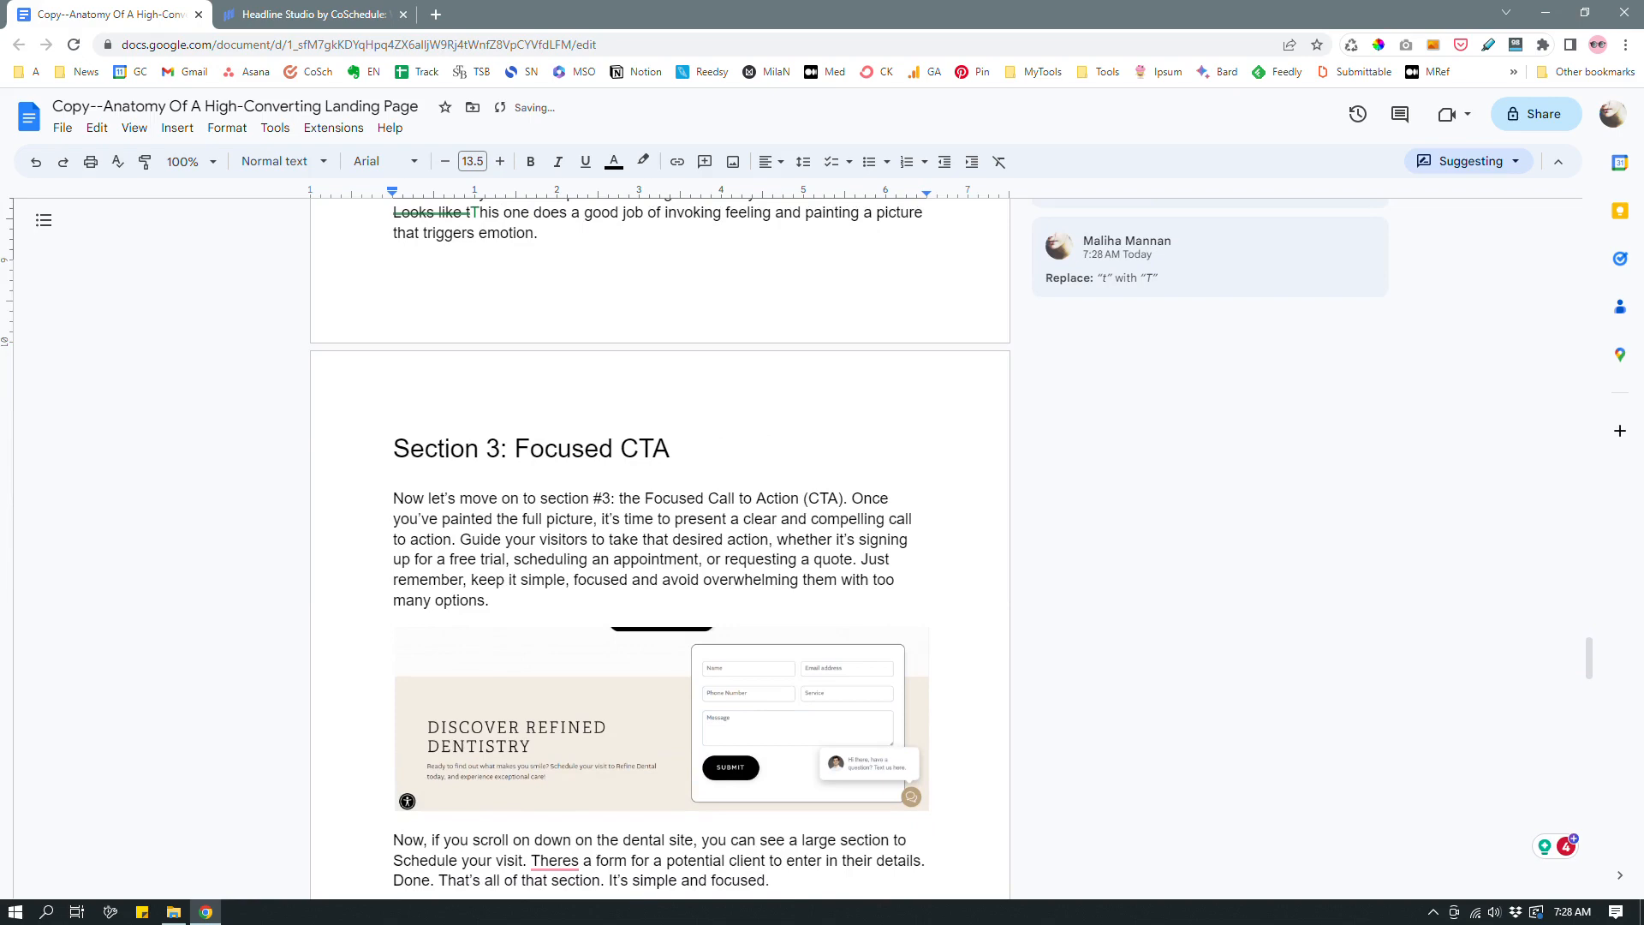
scroll(659, 548, down, 3)
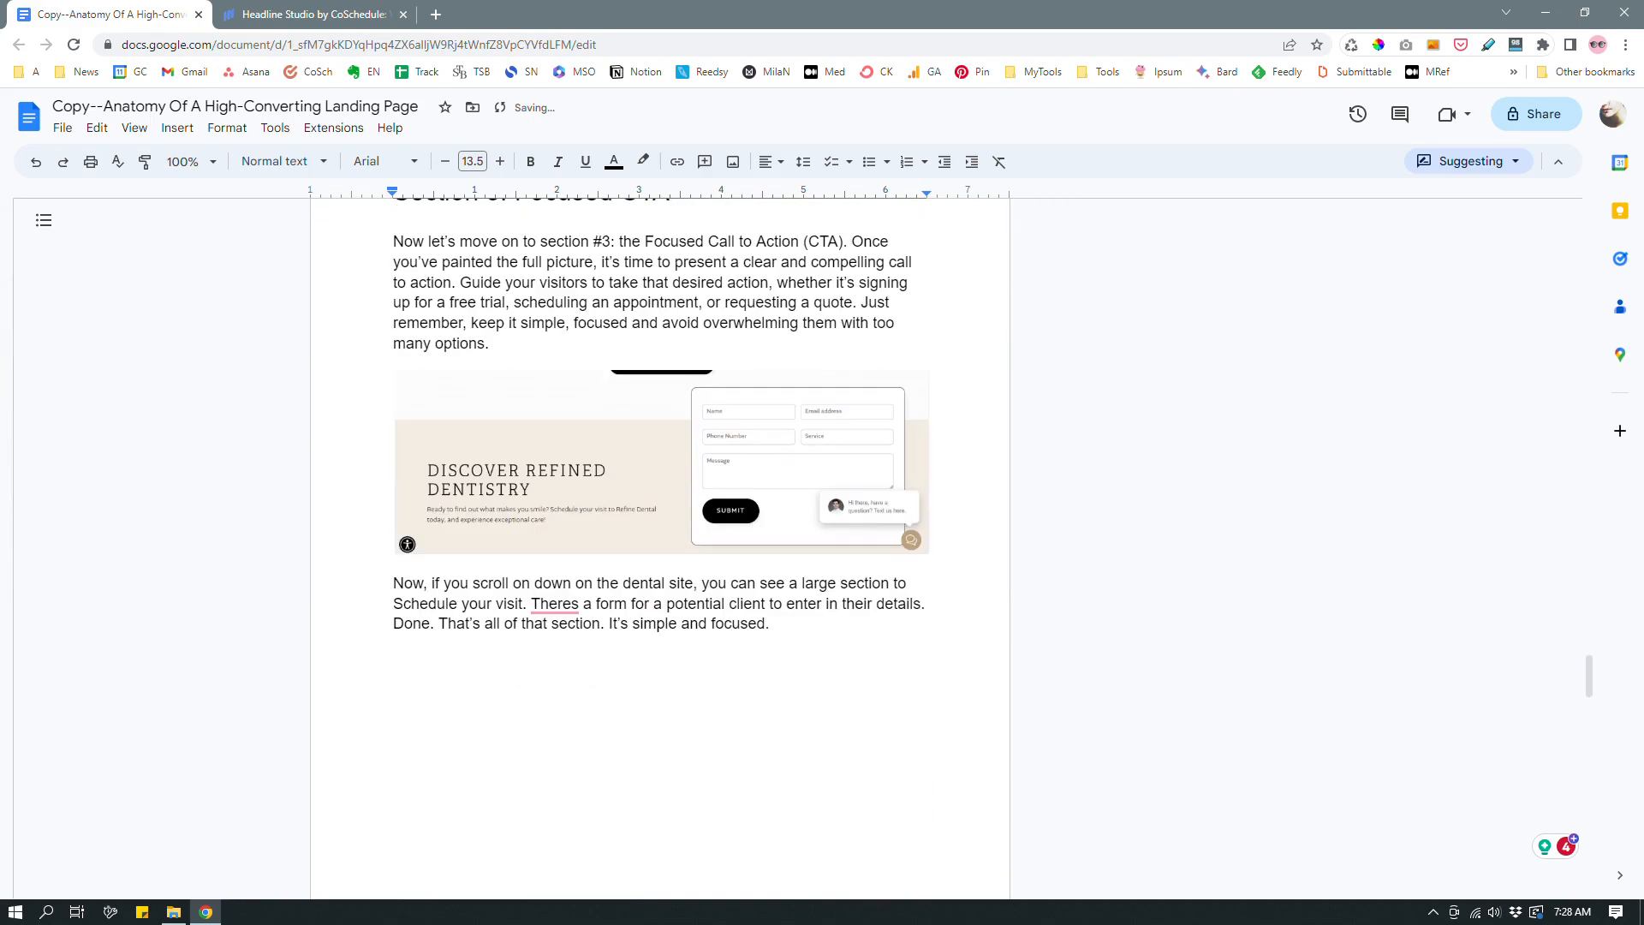
scroll(659, 548, up, 2)
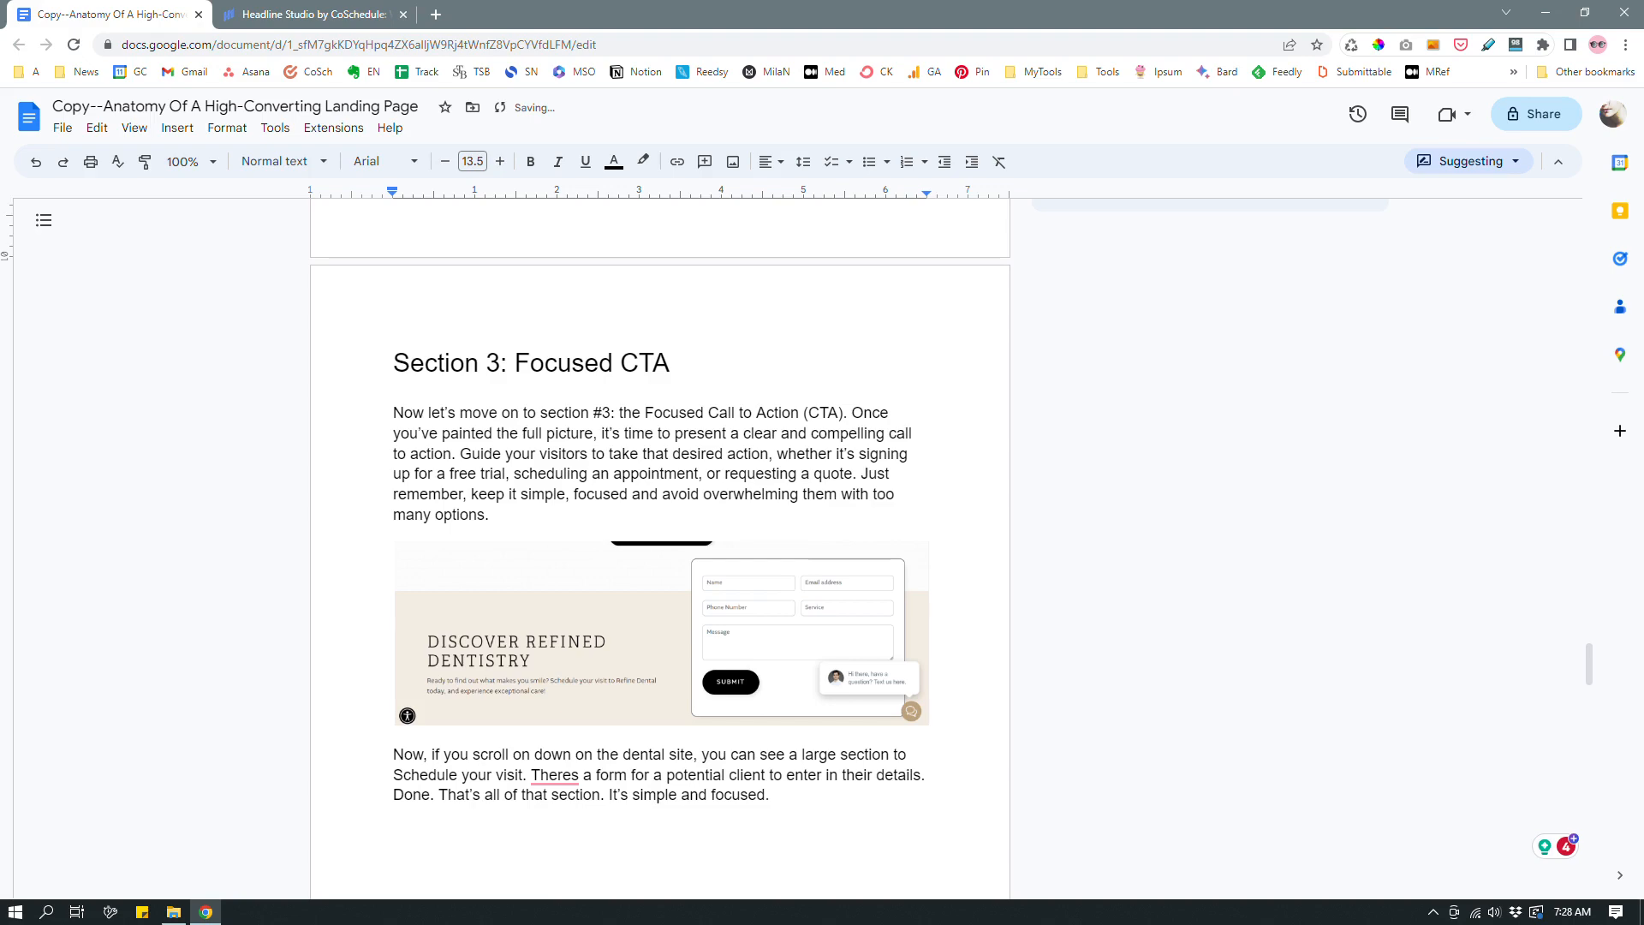
click(597, 412)
key(Delete)
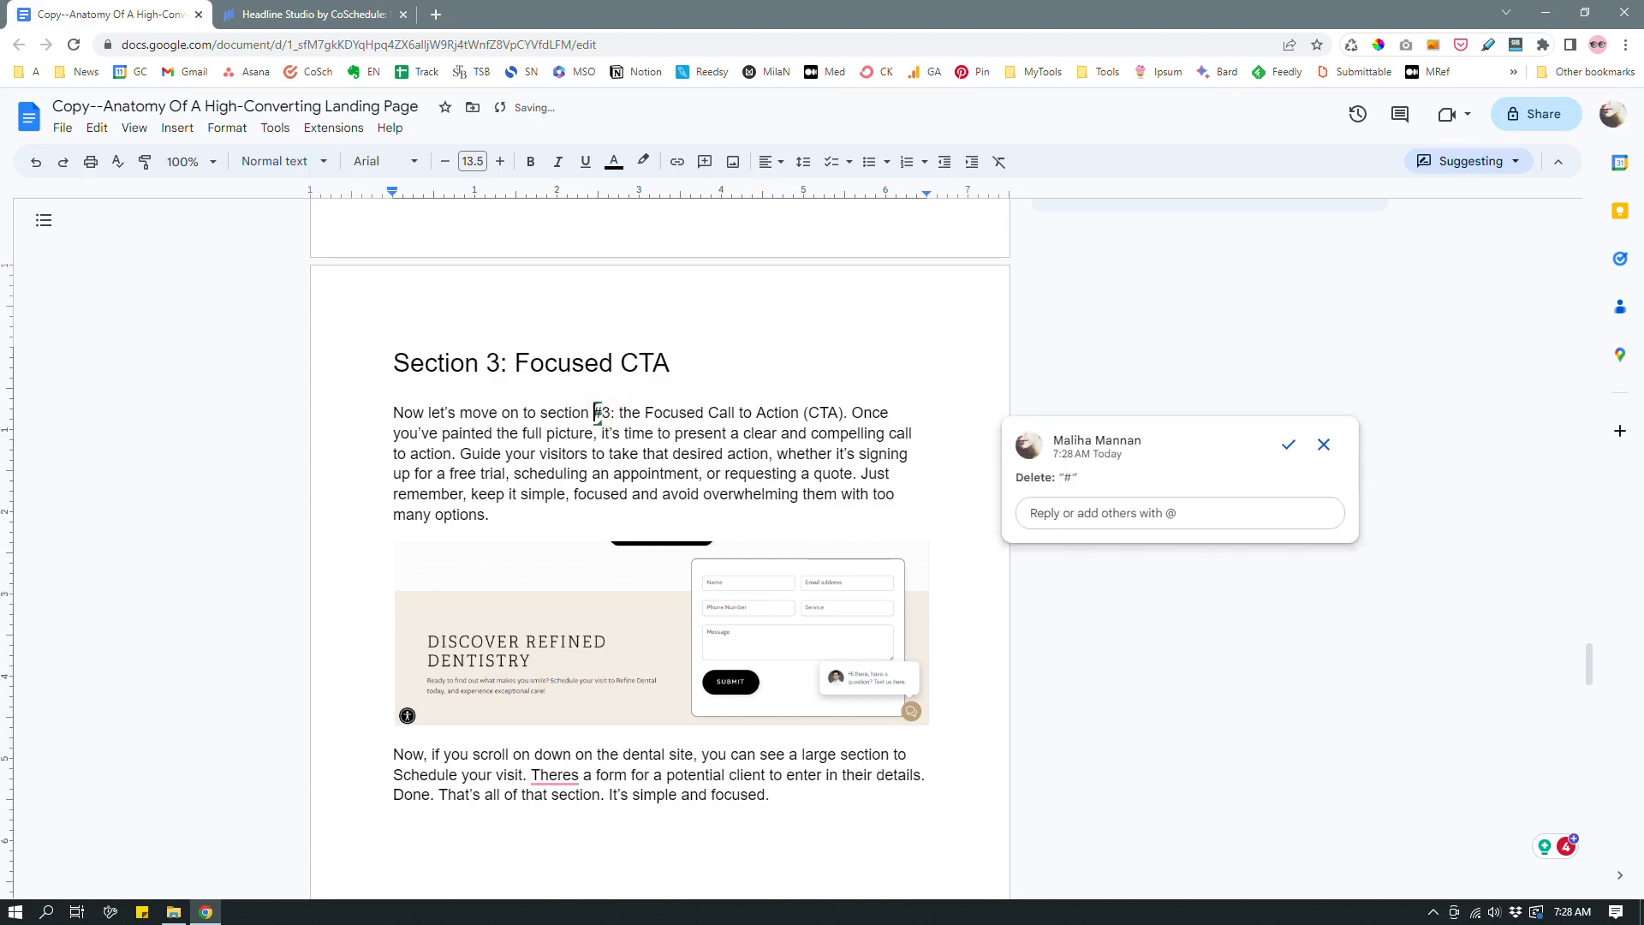
Delete the "#" from "section #2" in the opening sentence of the Section 2 text
scroll(660, 548, up, 20)
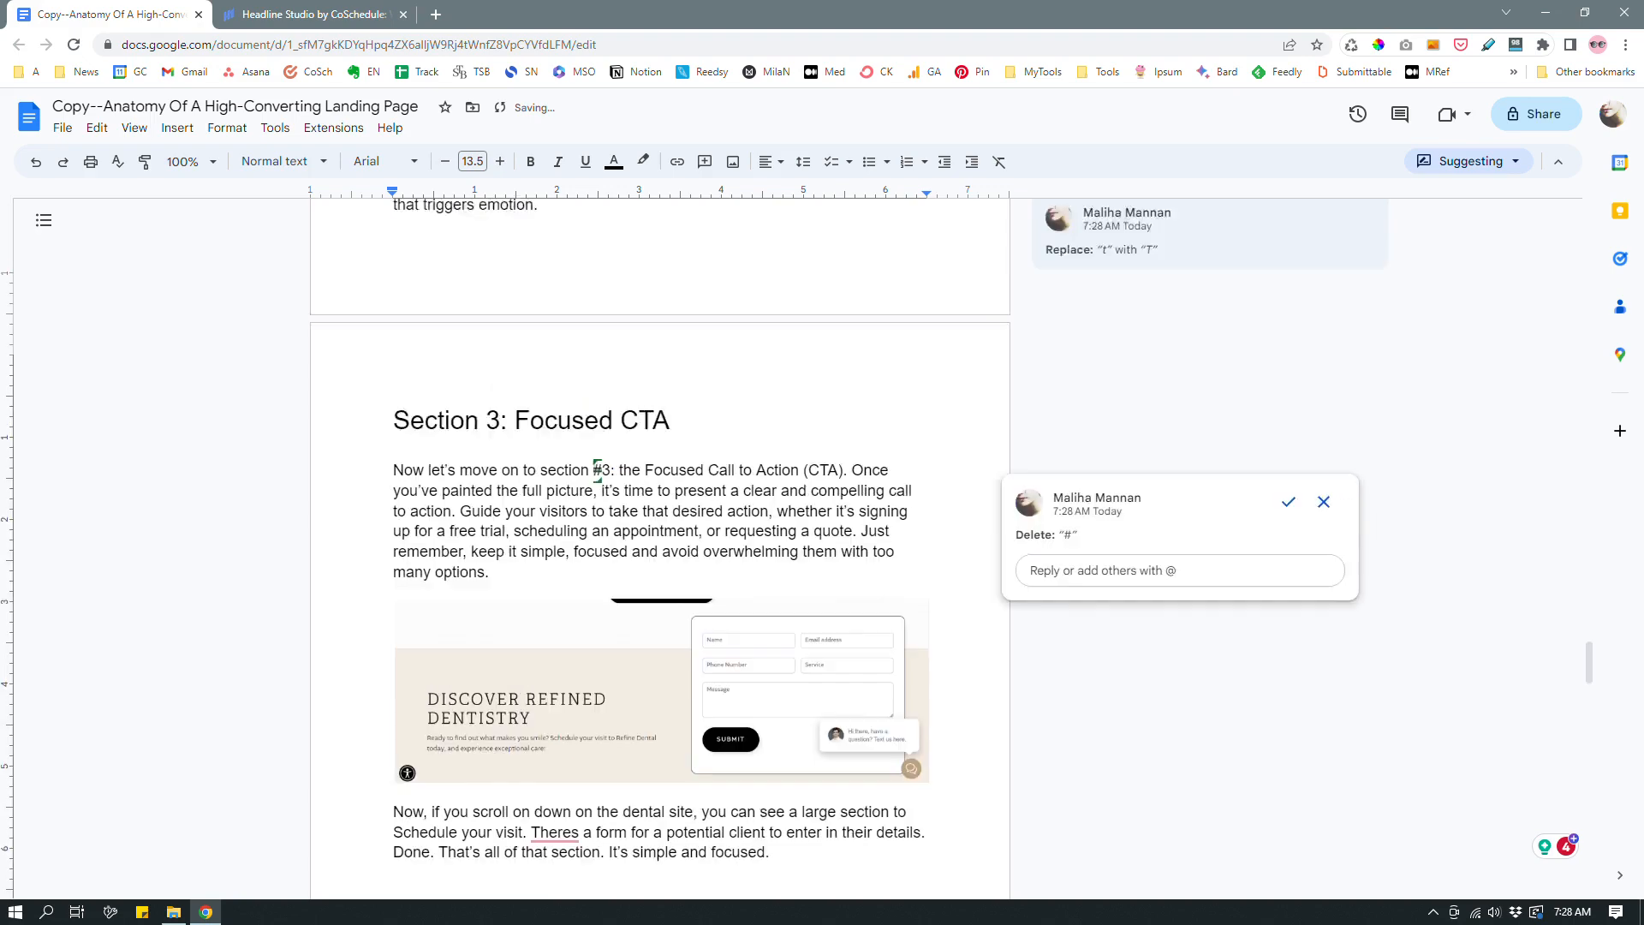
scroll(659, 548, up, 5)
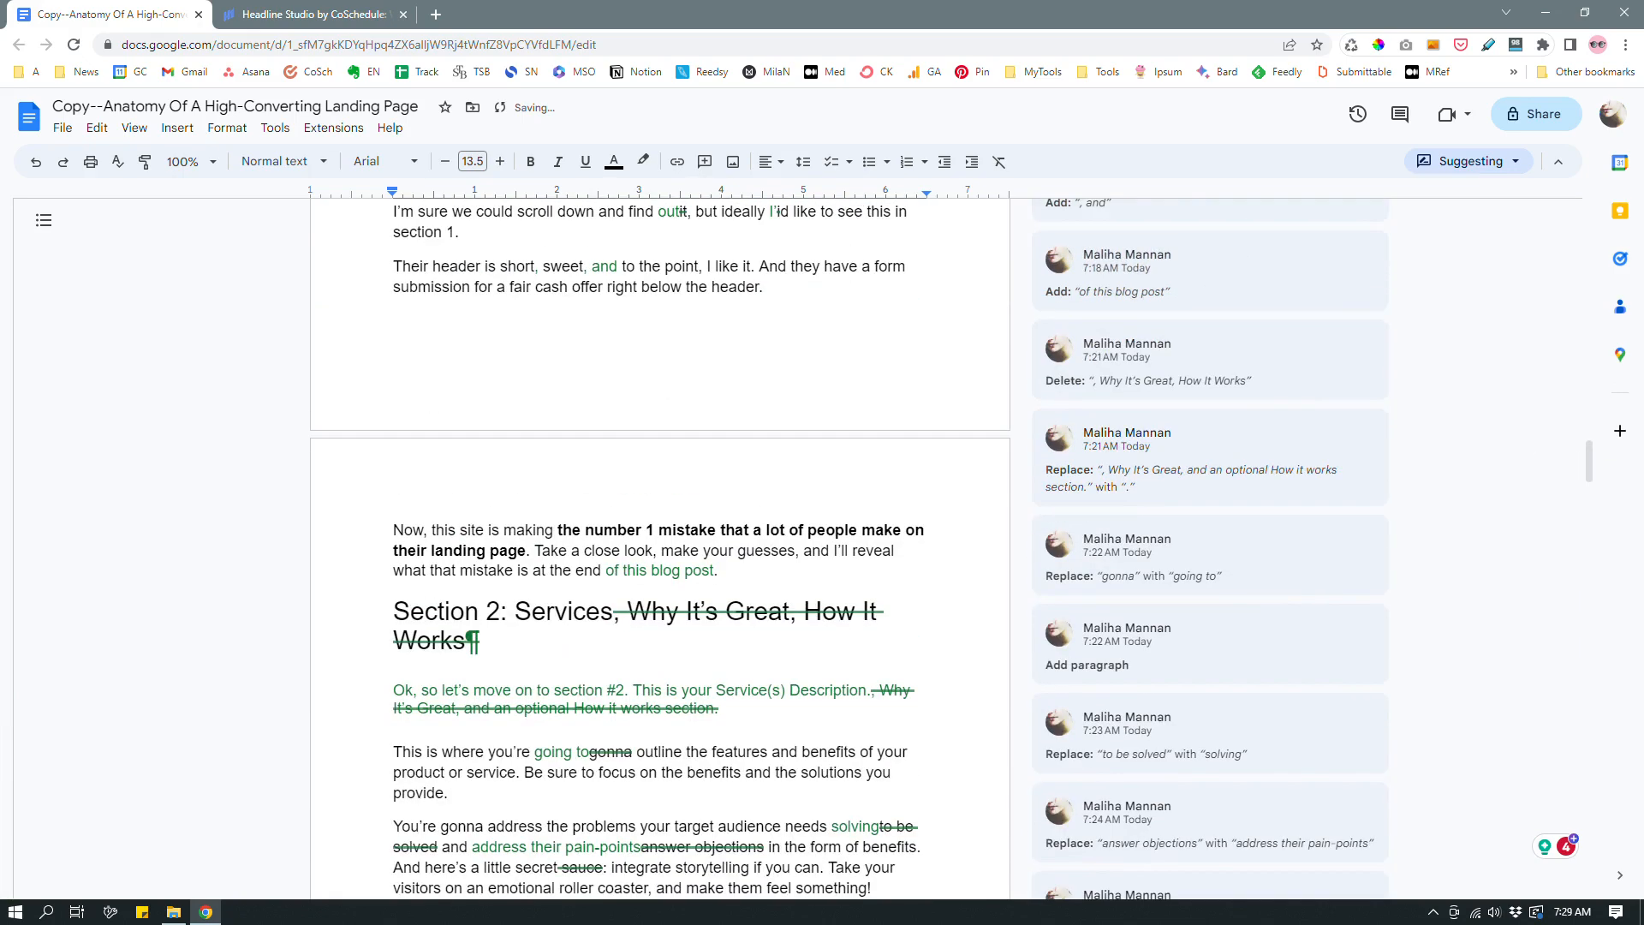
click(609, 689)
key(Delete)
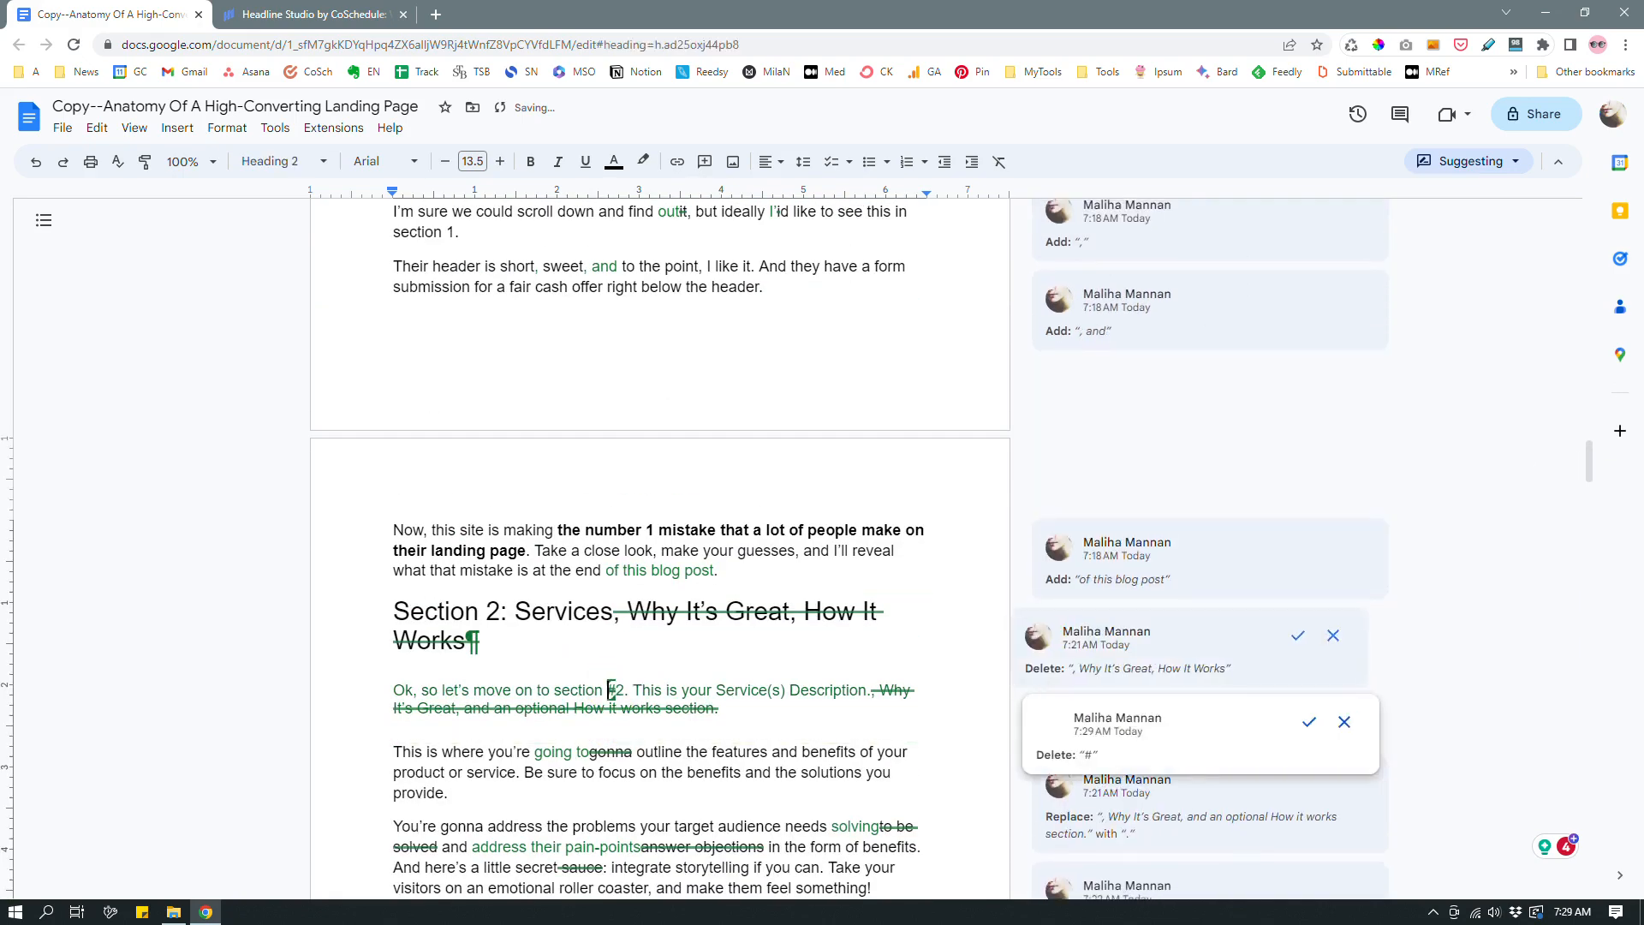
Check the Section 1 text for section references written with a number sign
scroll(610, 689, up, 15)
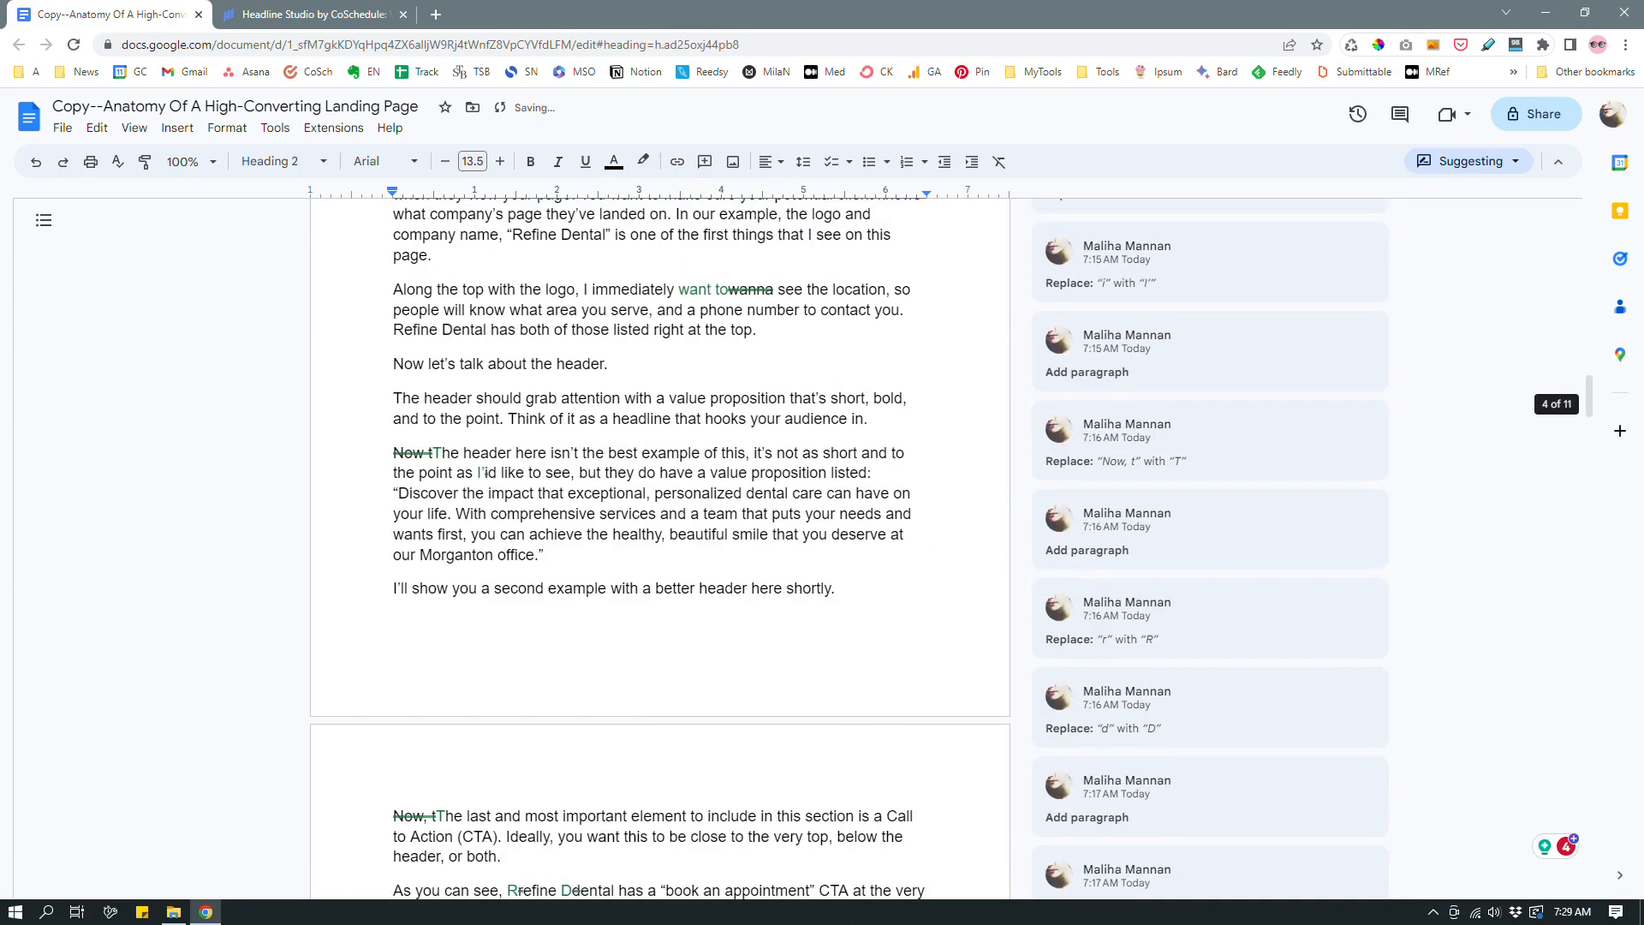
scroll(610, 690, up, 8)
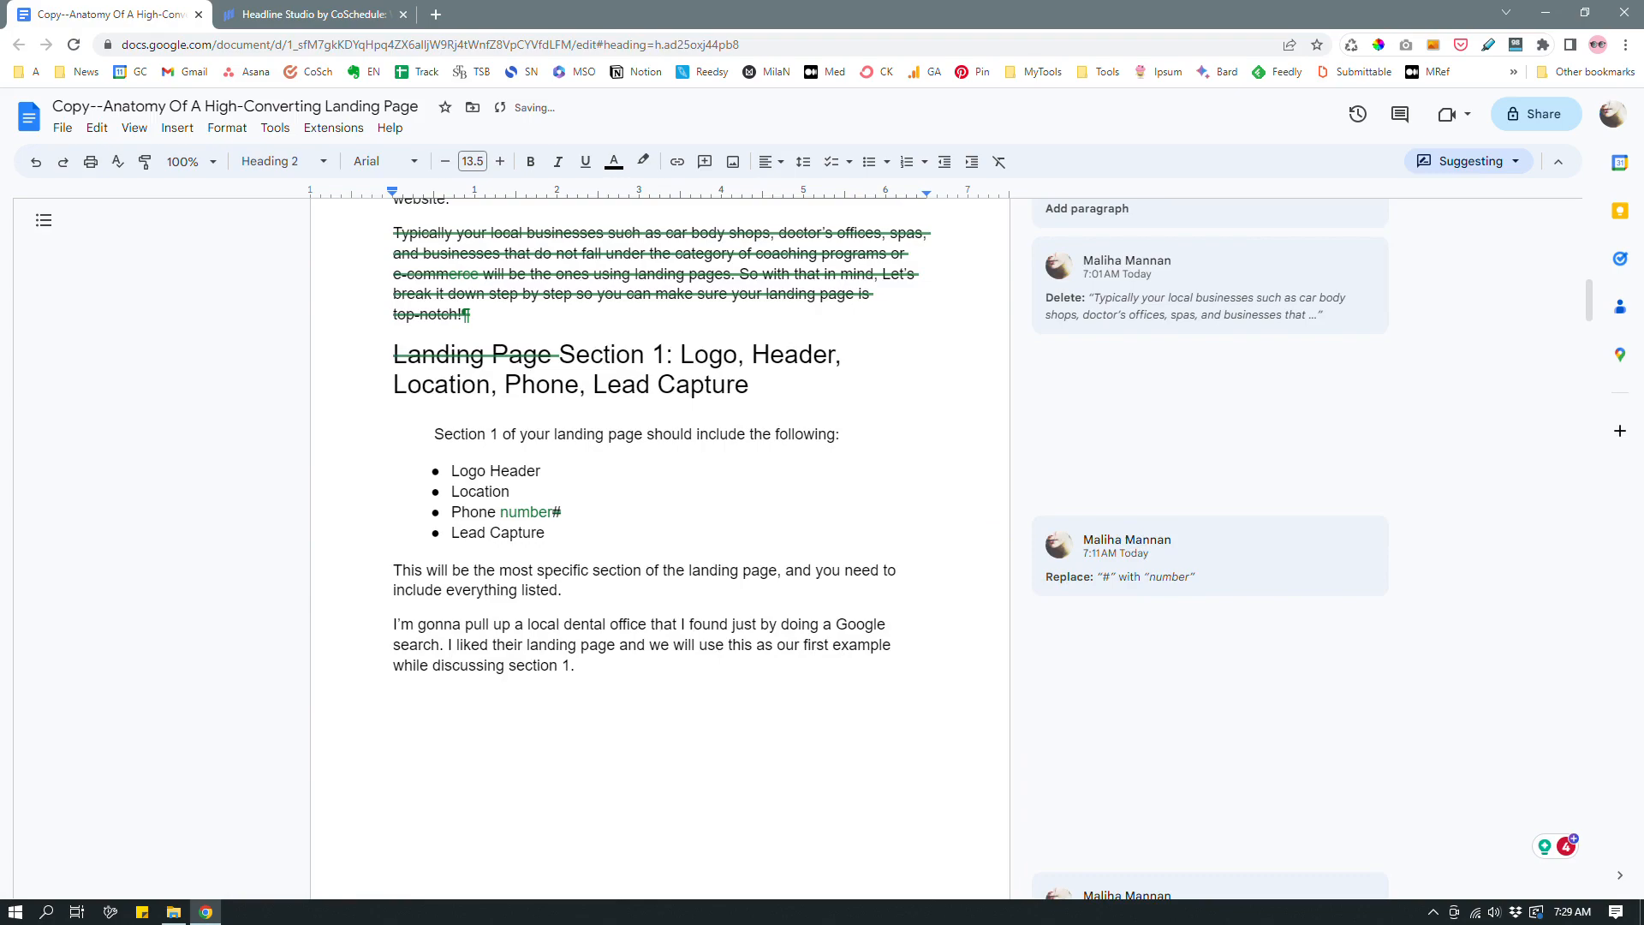
scroll(484, 563, down, 15)
scroll(484, 563, up, 6)
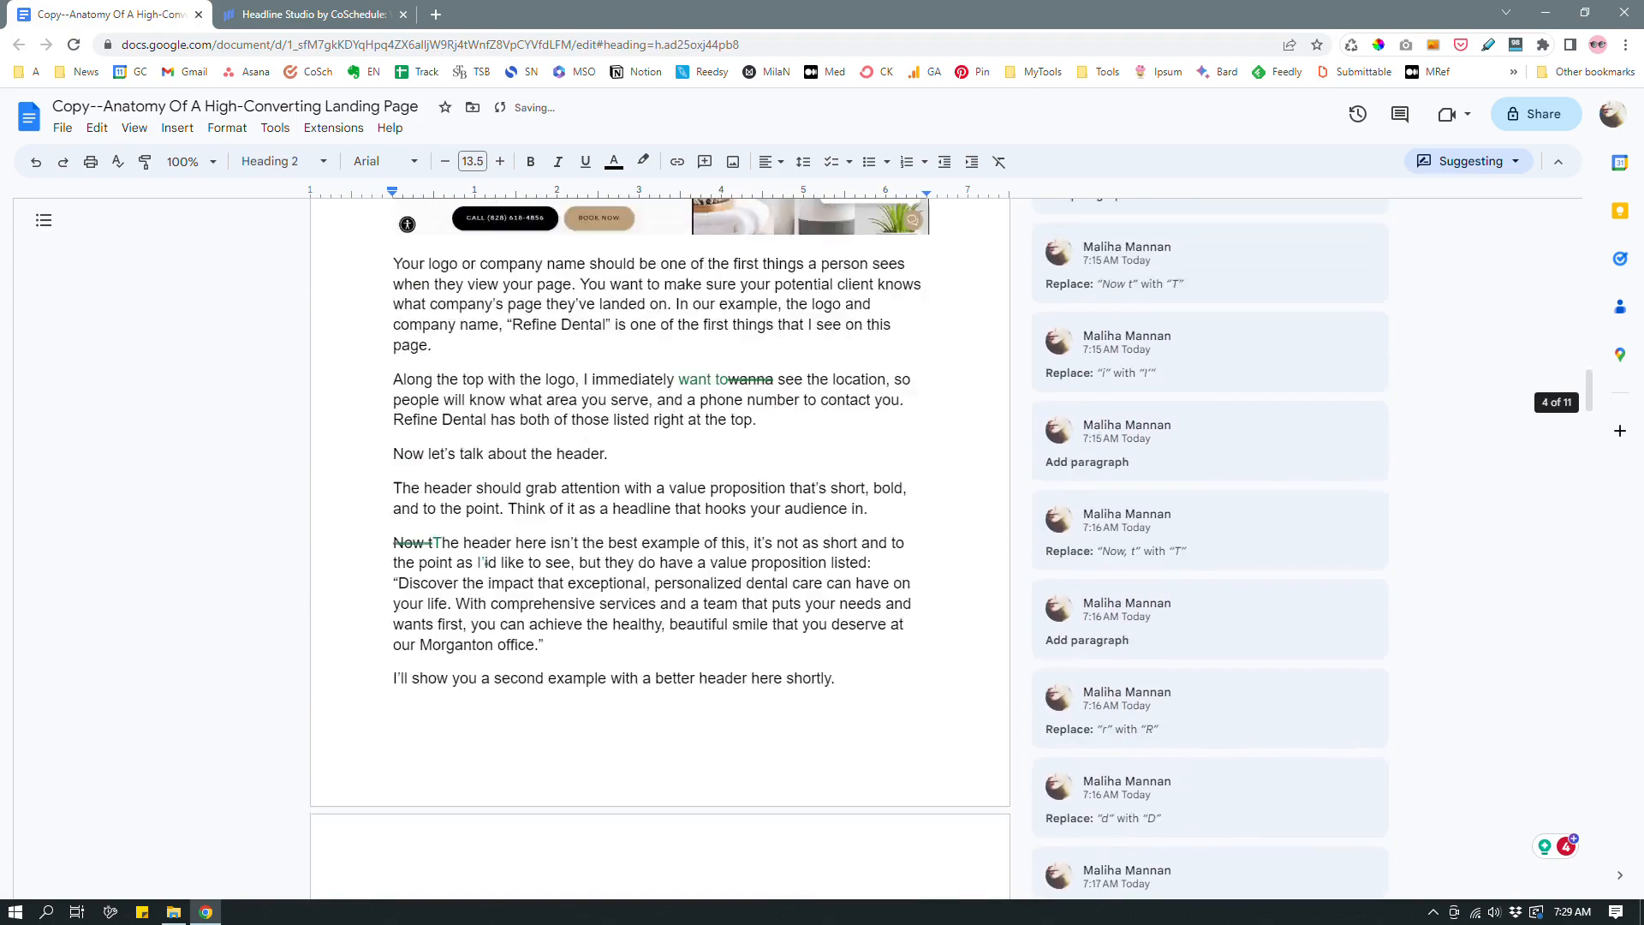
Split the Section 3: Focused CTA opening into separate paragraphs before "Once you've painted", "Guide your visitors" and "Just remember"
scroll(484, 563, up, 8)
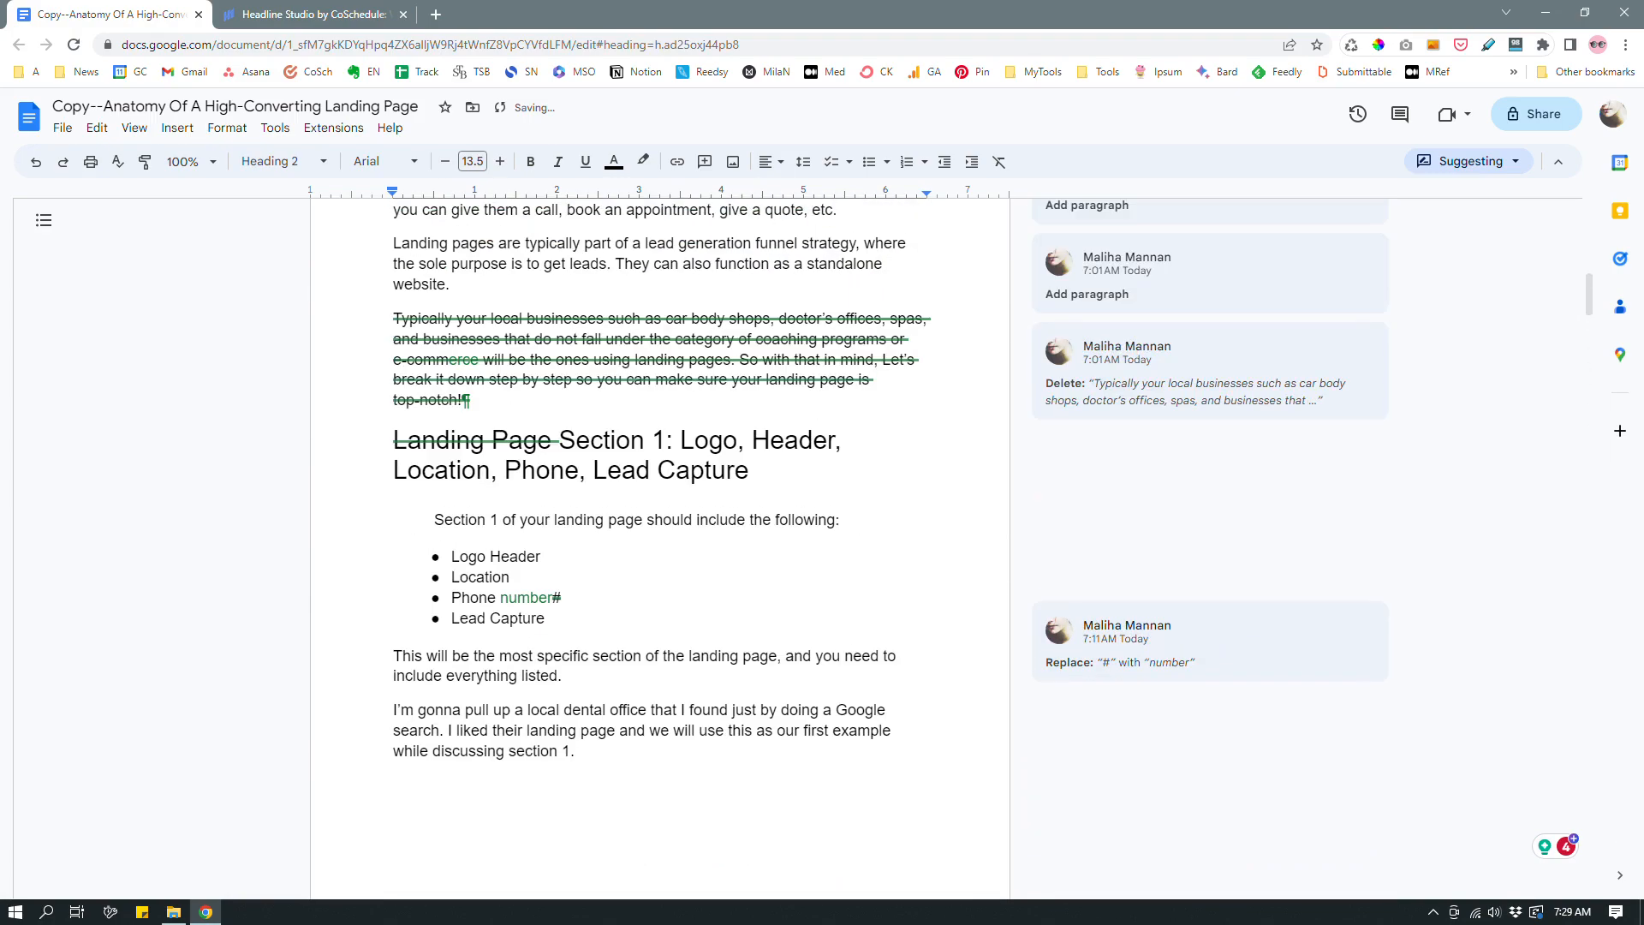
scroll(485, 562, down, 20)
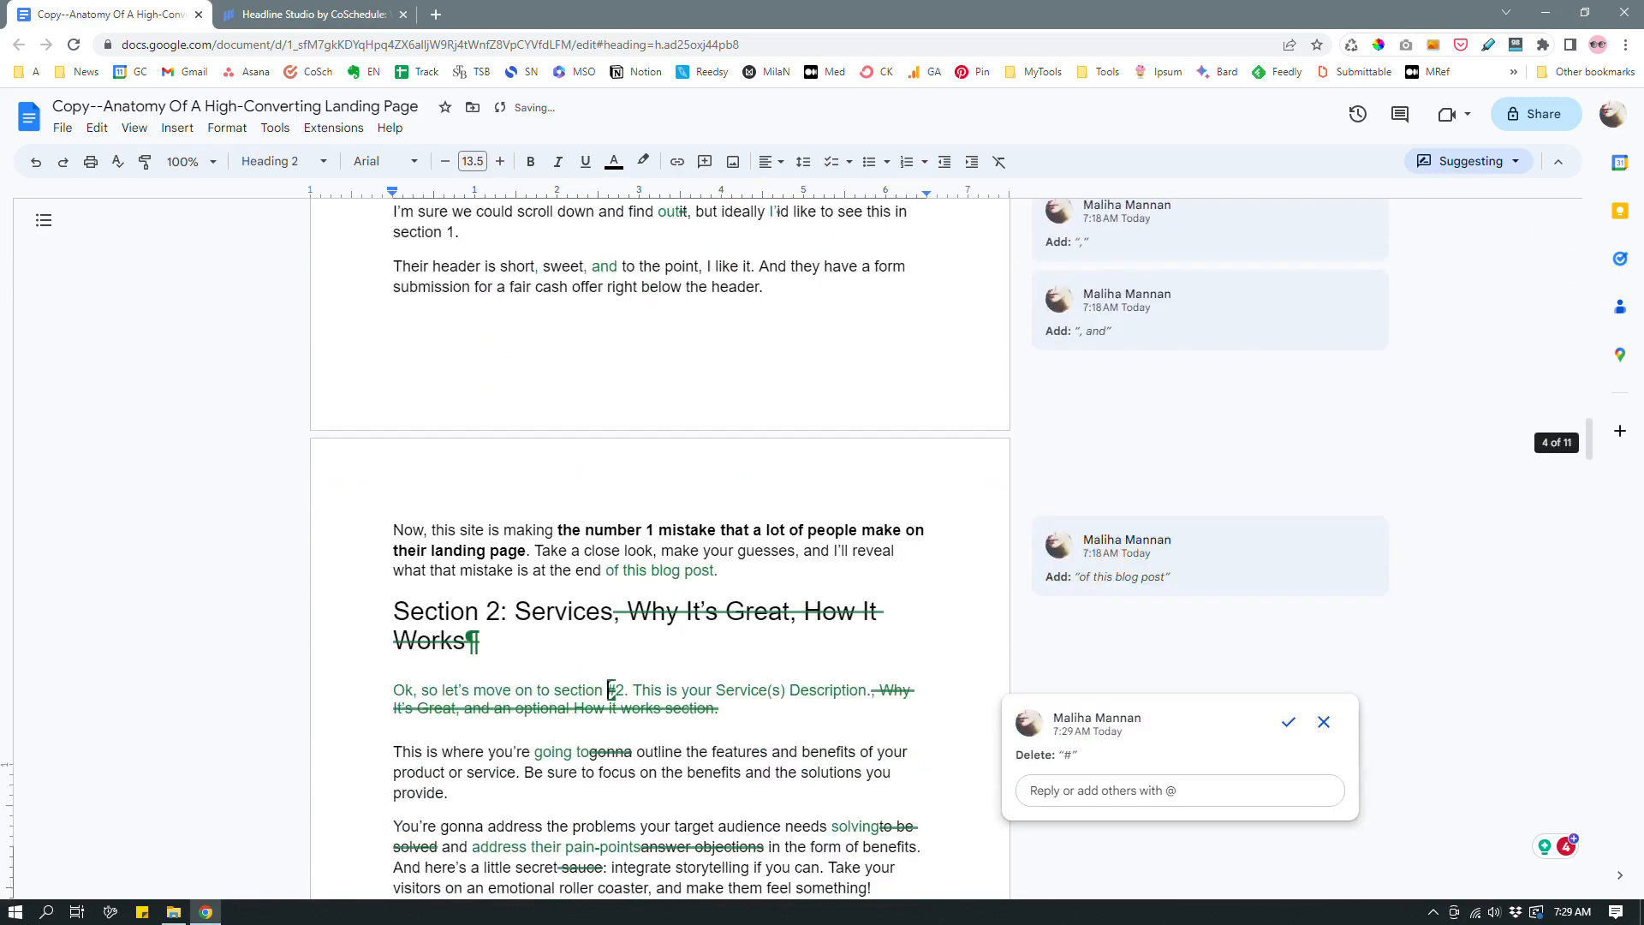
scroll(485, 563, up, 5)
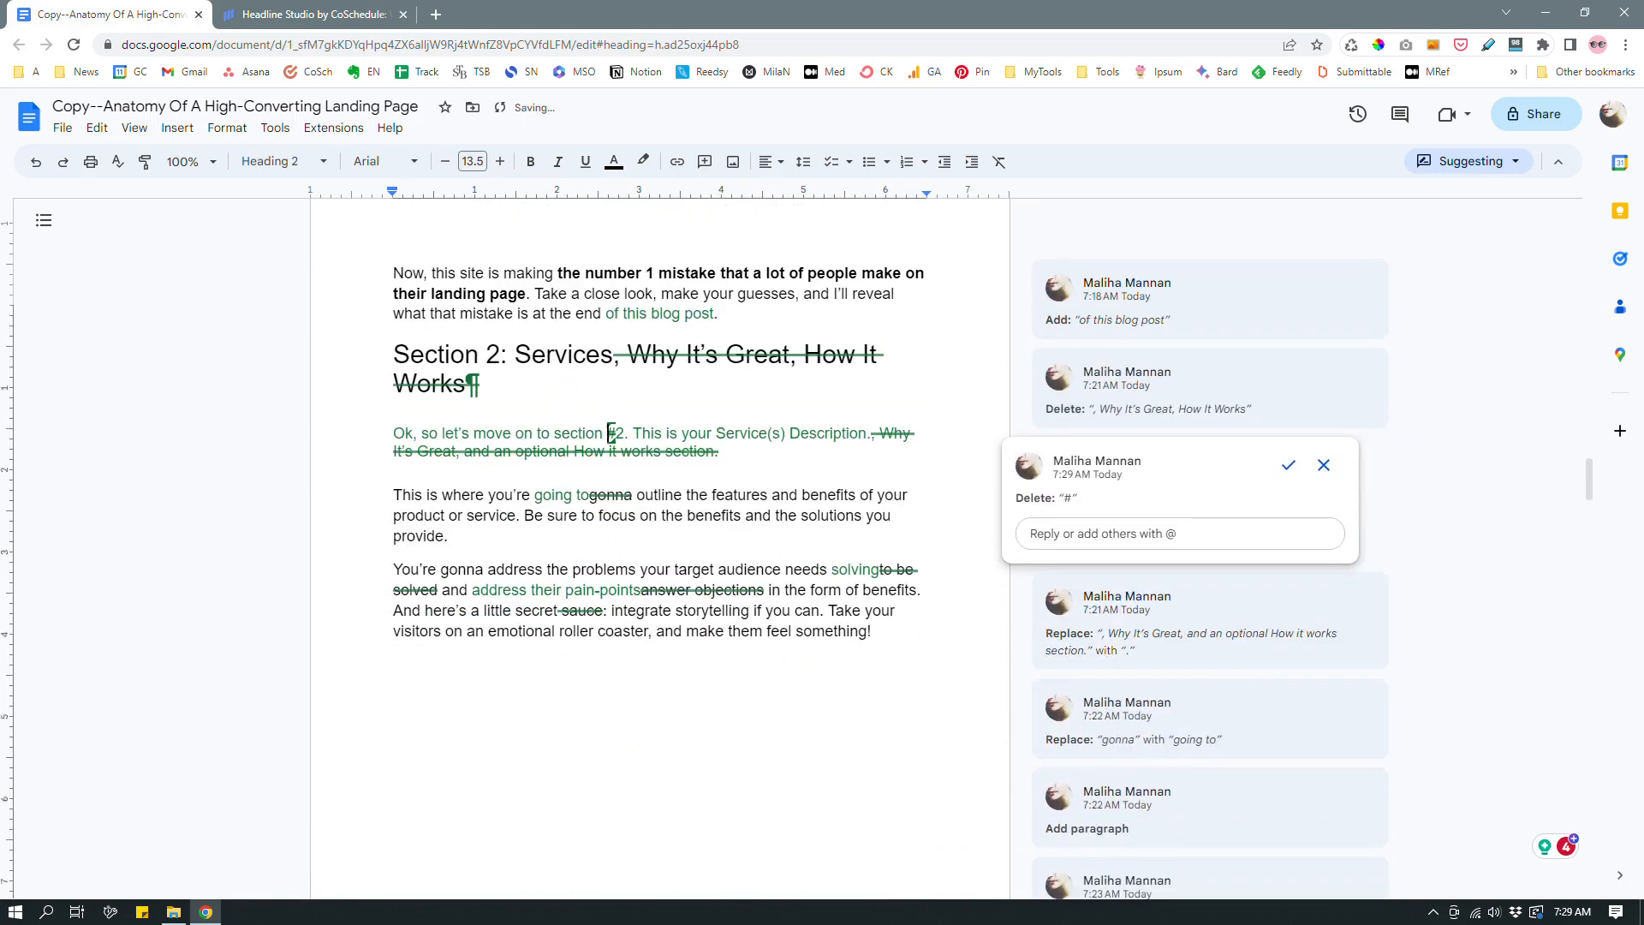
scroll(485, 563, down, 3)
scroll(659, 548, down, 20)
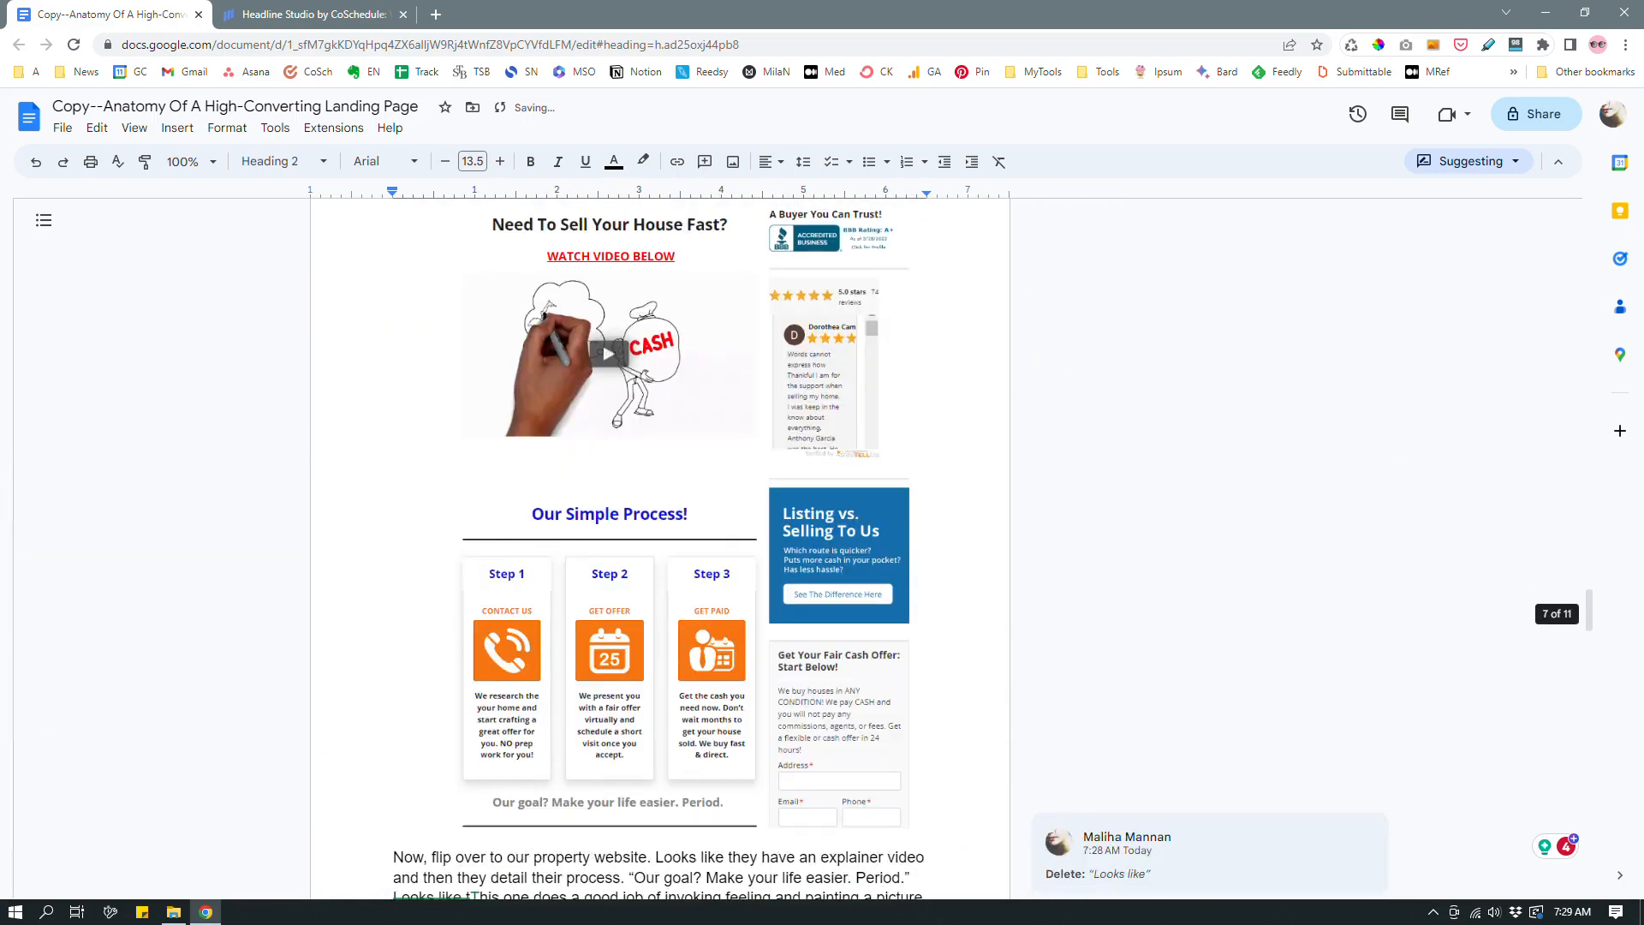
scroll(659, 548, down, 1)
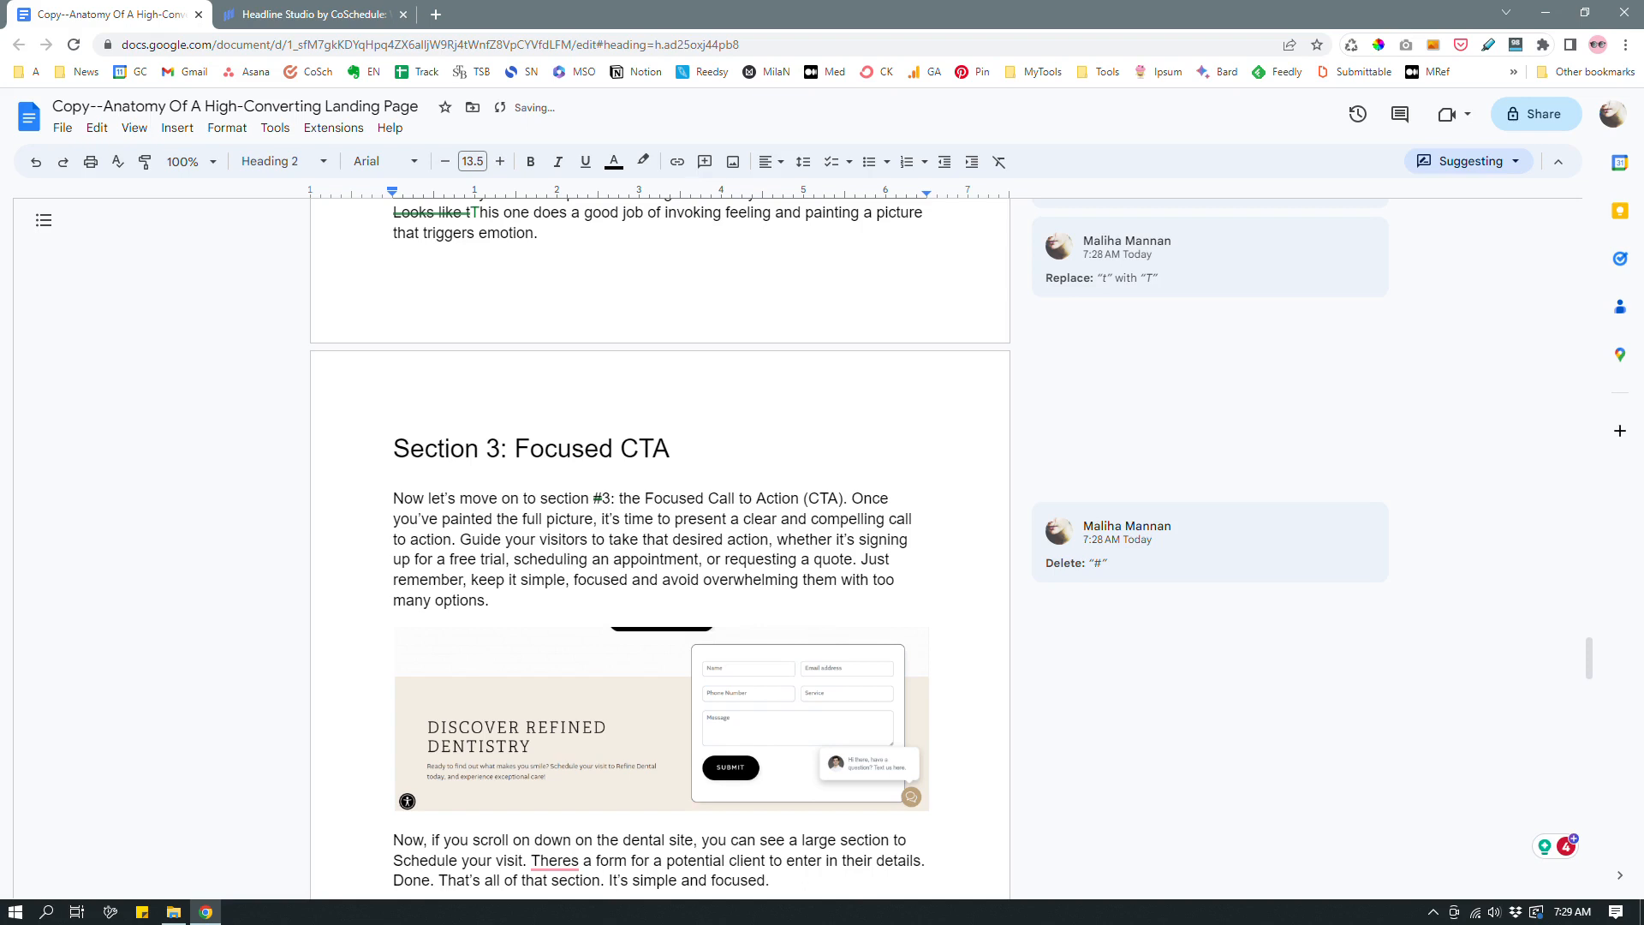
click(851, 498)
key(Return)
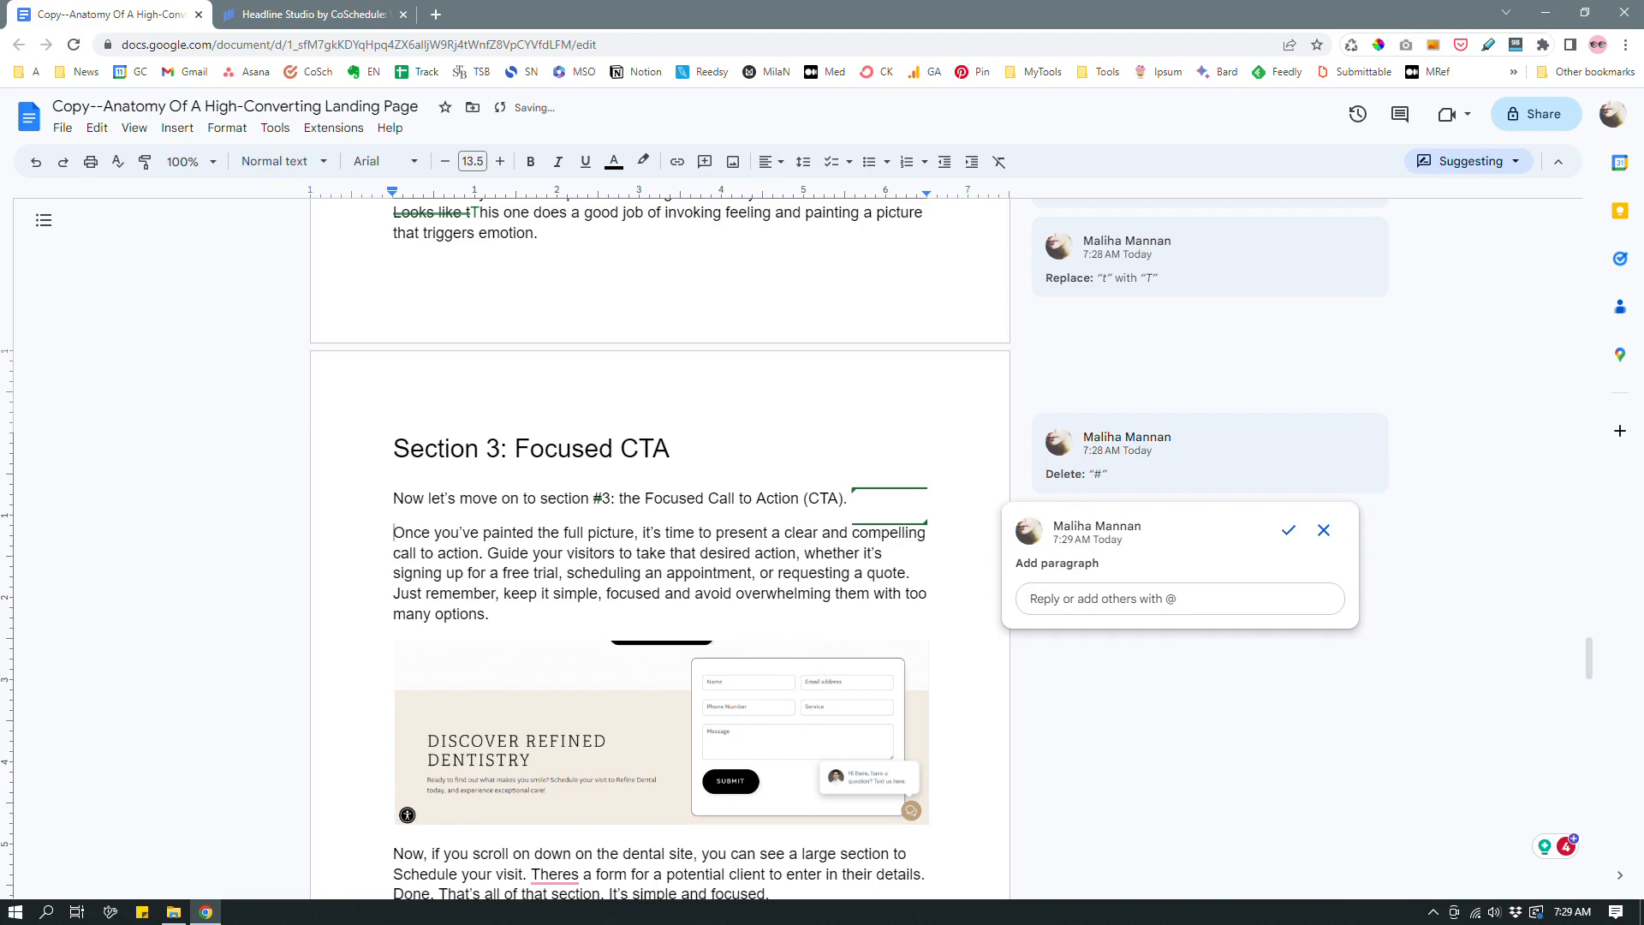
click(488, 552)
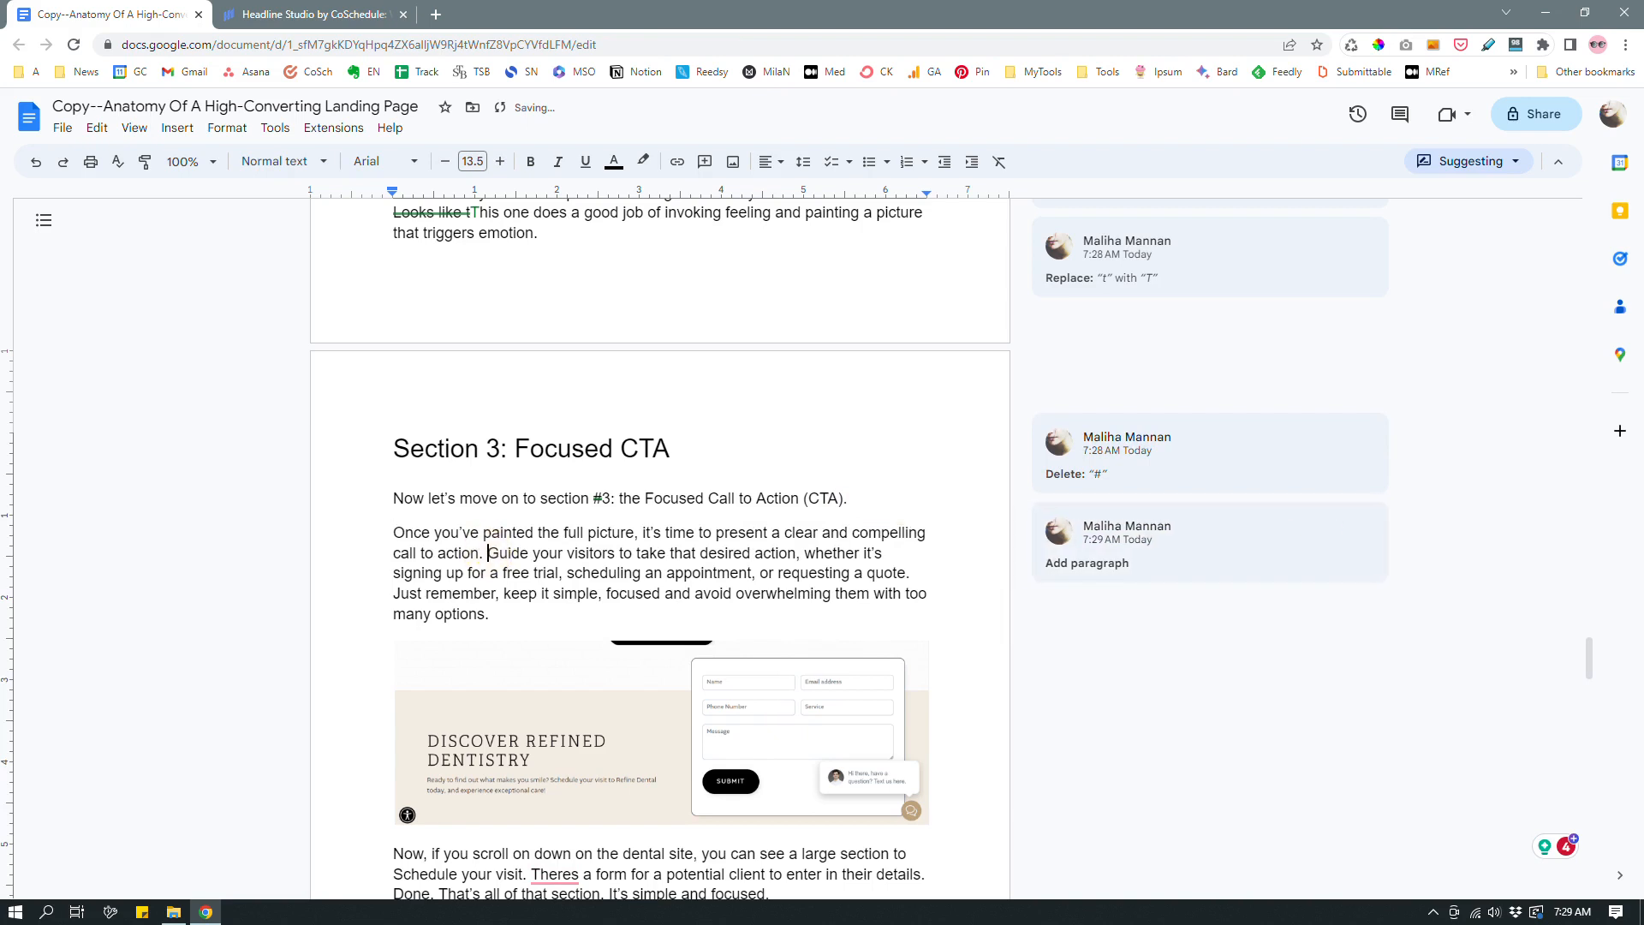
key(Return)
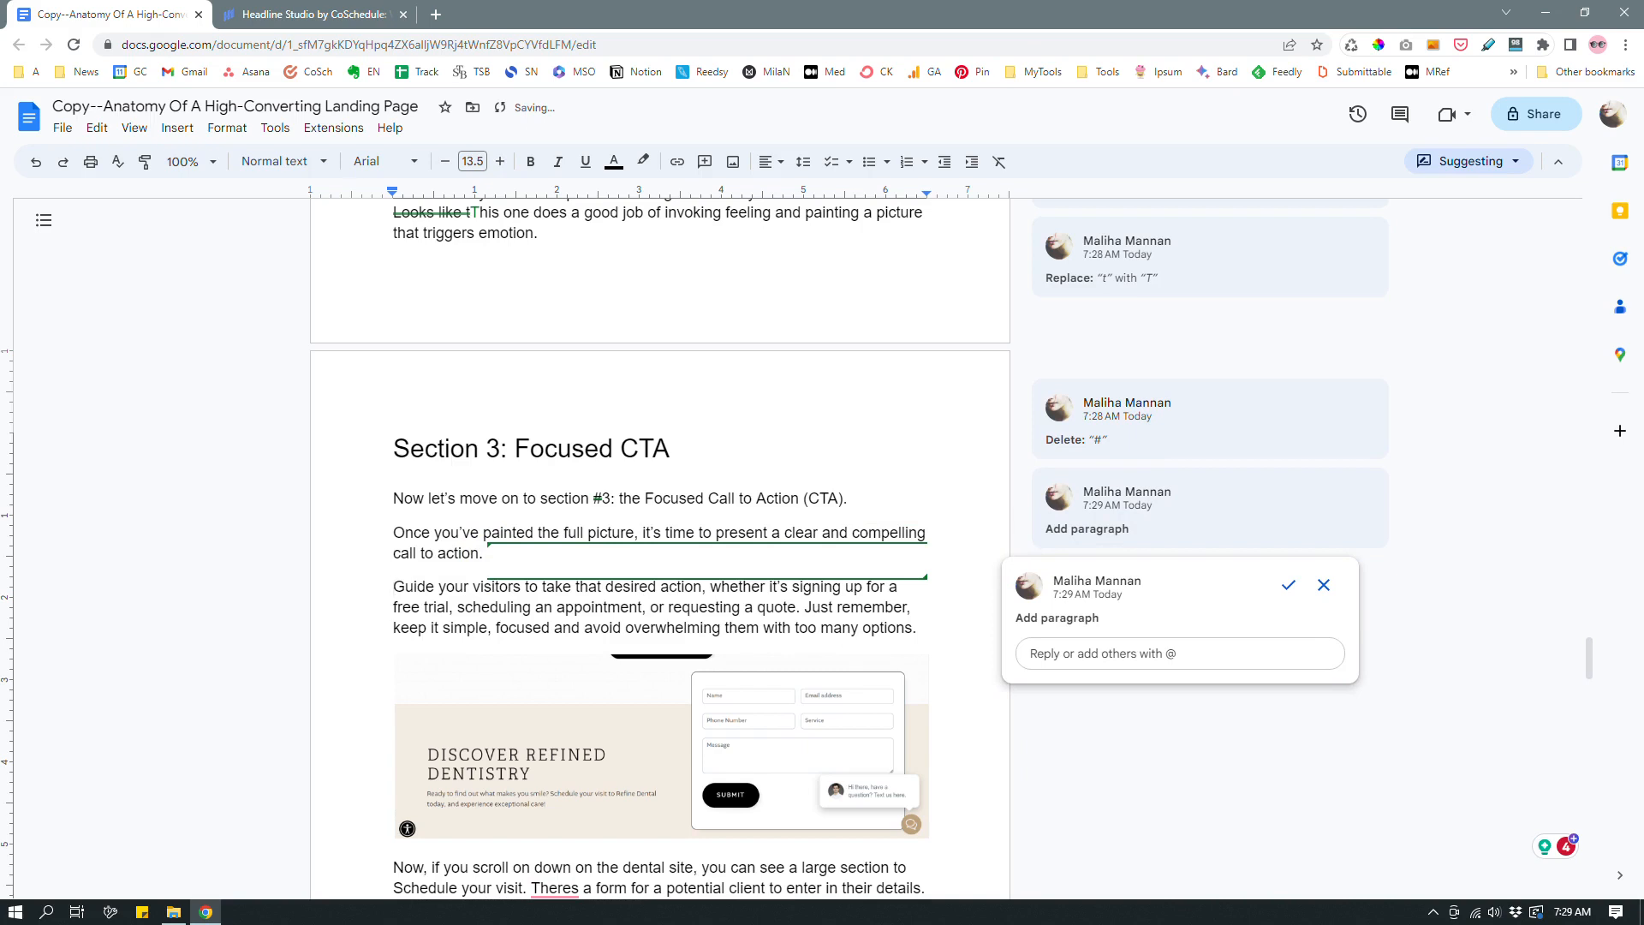
click(804, 607)
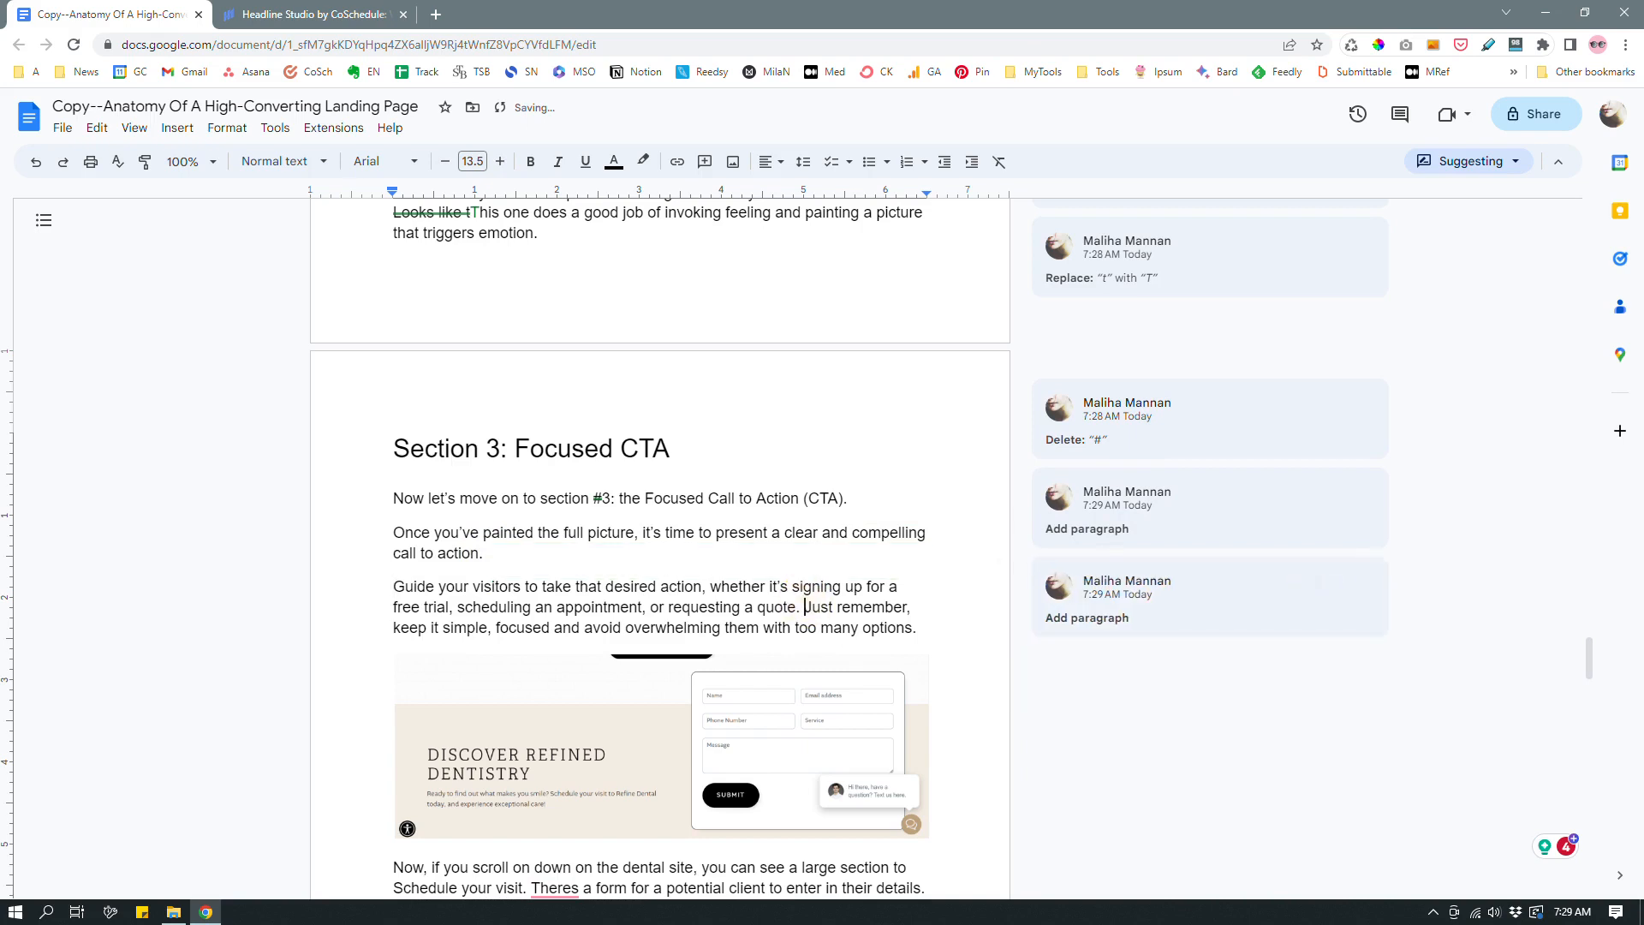
key(Return)
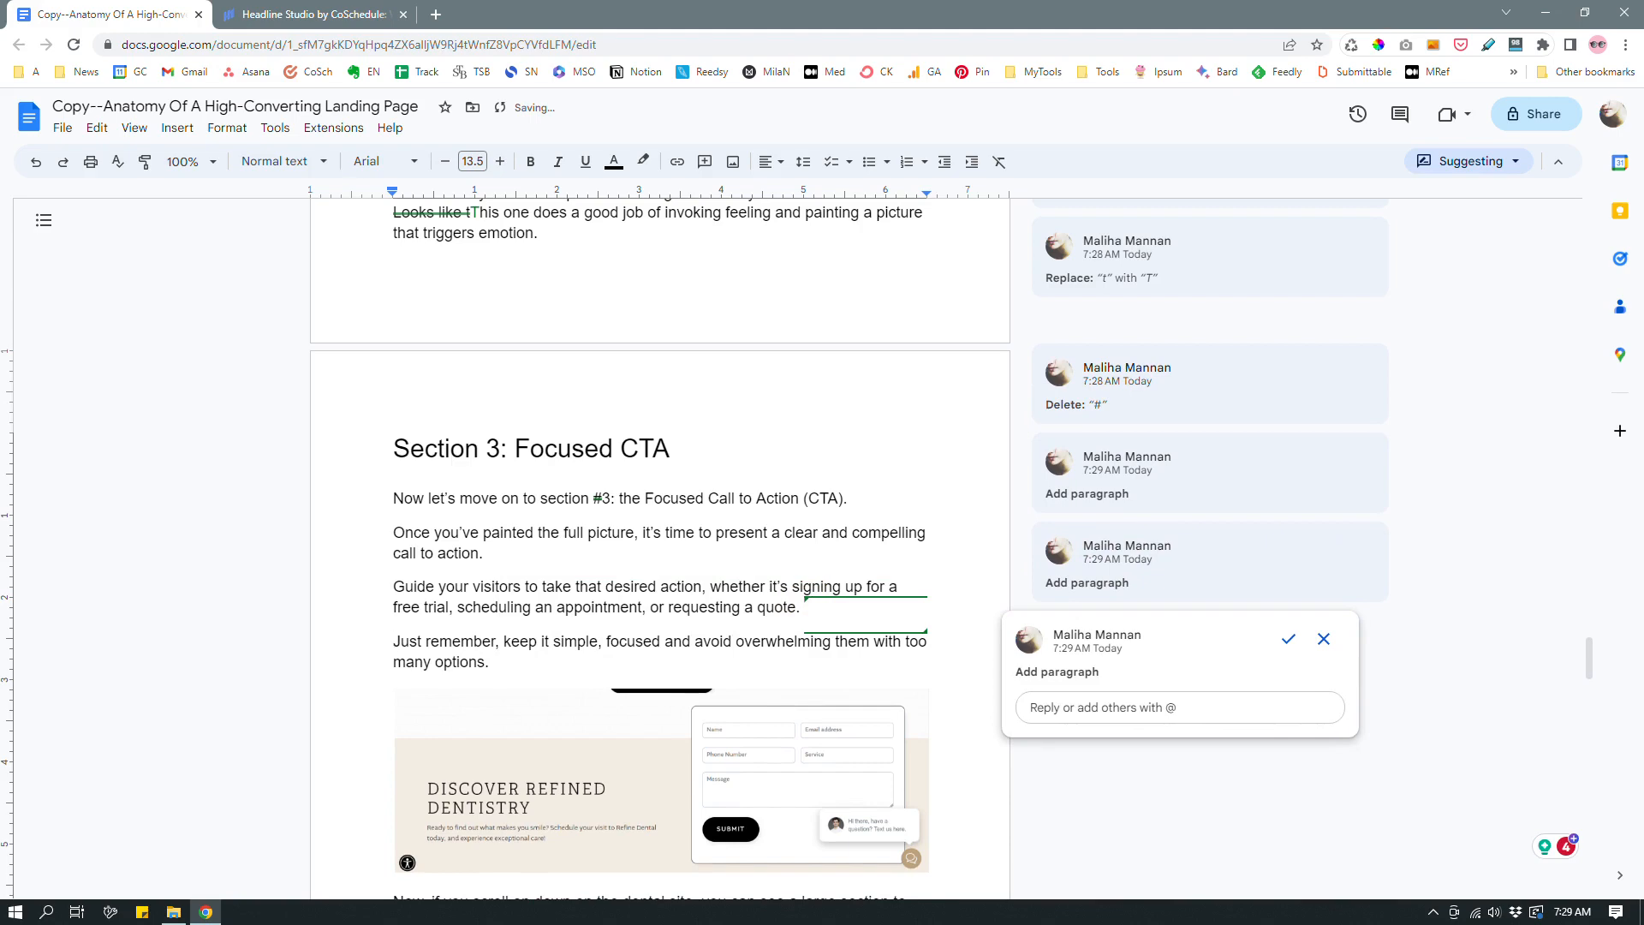
In the paragraph below the dental form image, delete "on" from "scroll on down" and lowercase the S in "Schedule"
scroll(659, 548, down, 4)
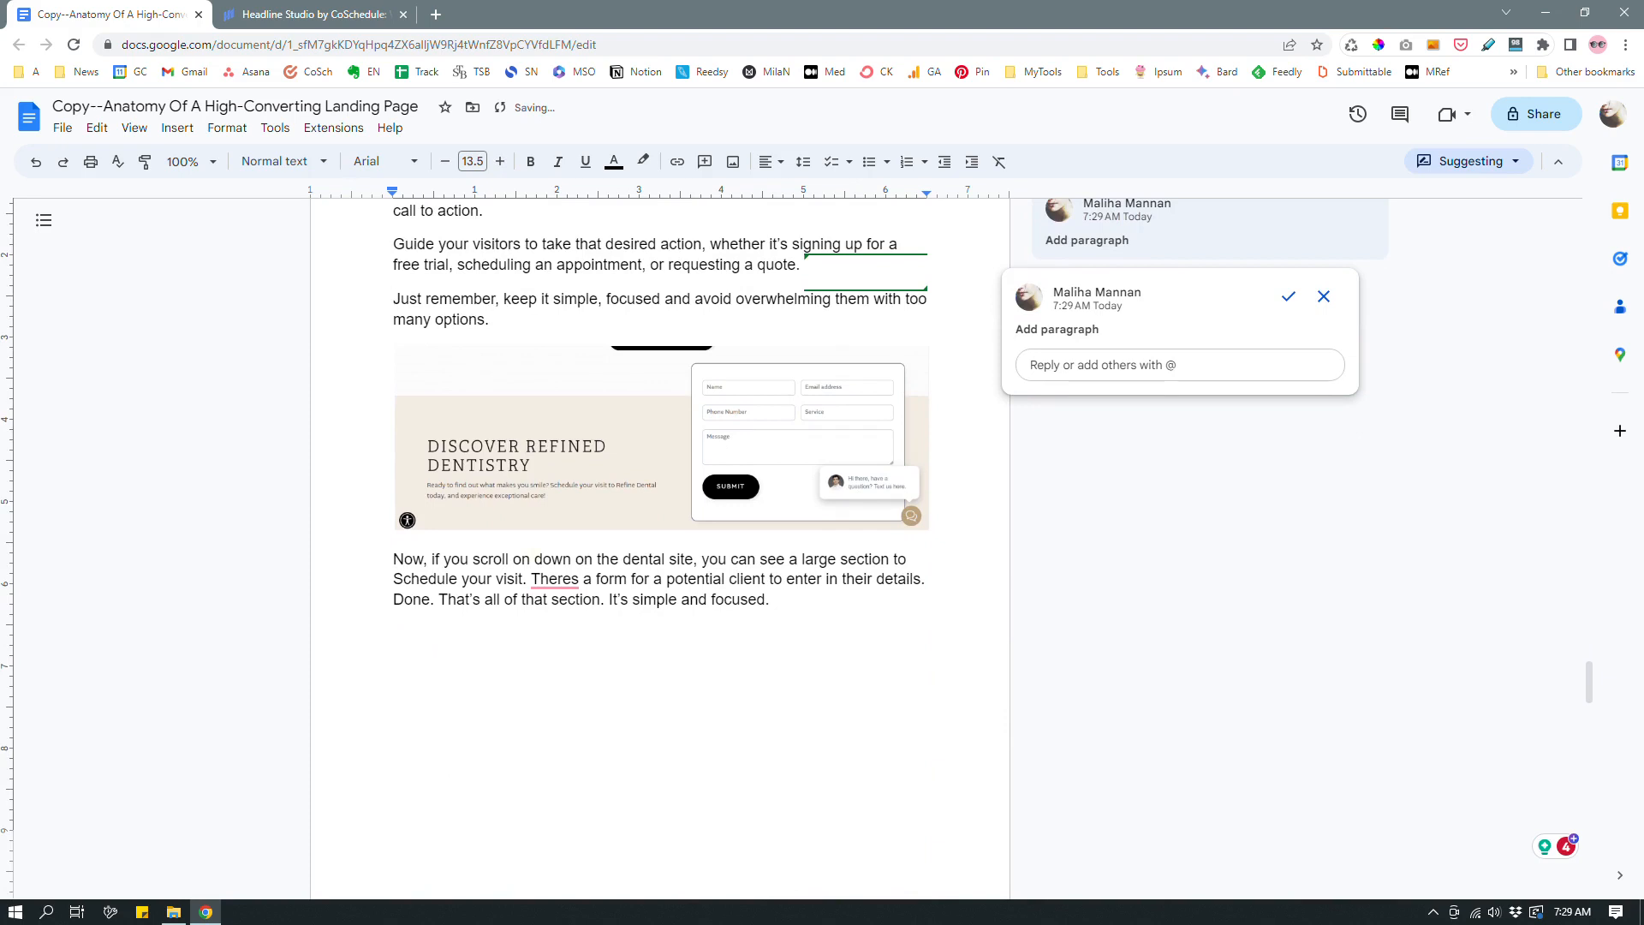
double_click(522, 559)
key(BackSpace)
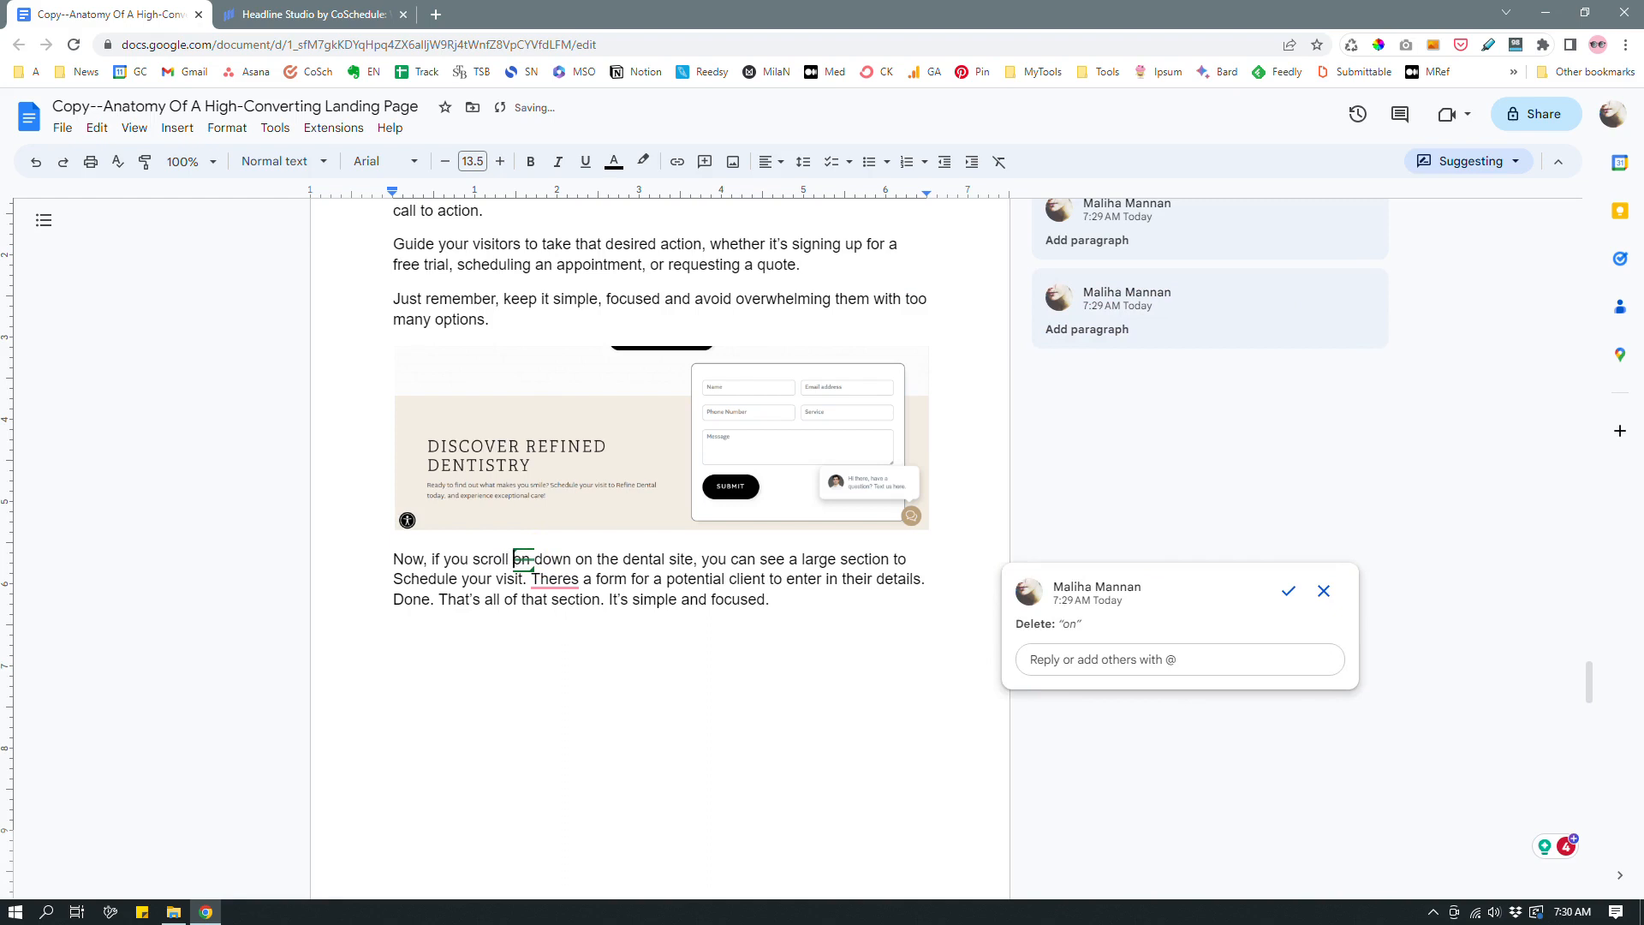
click(404, 576)
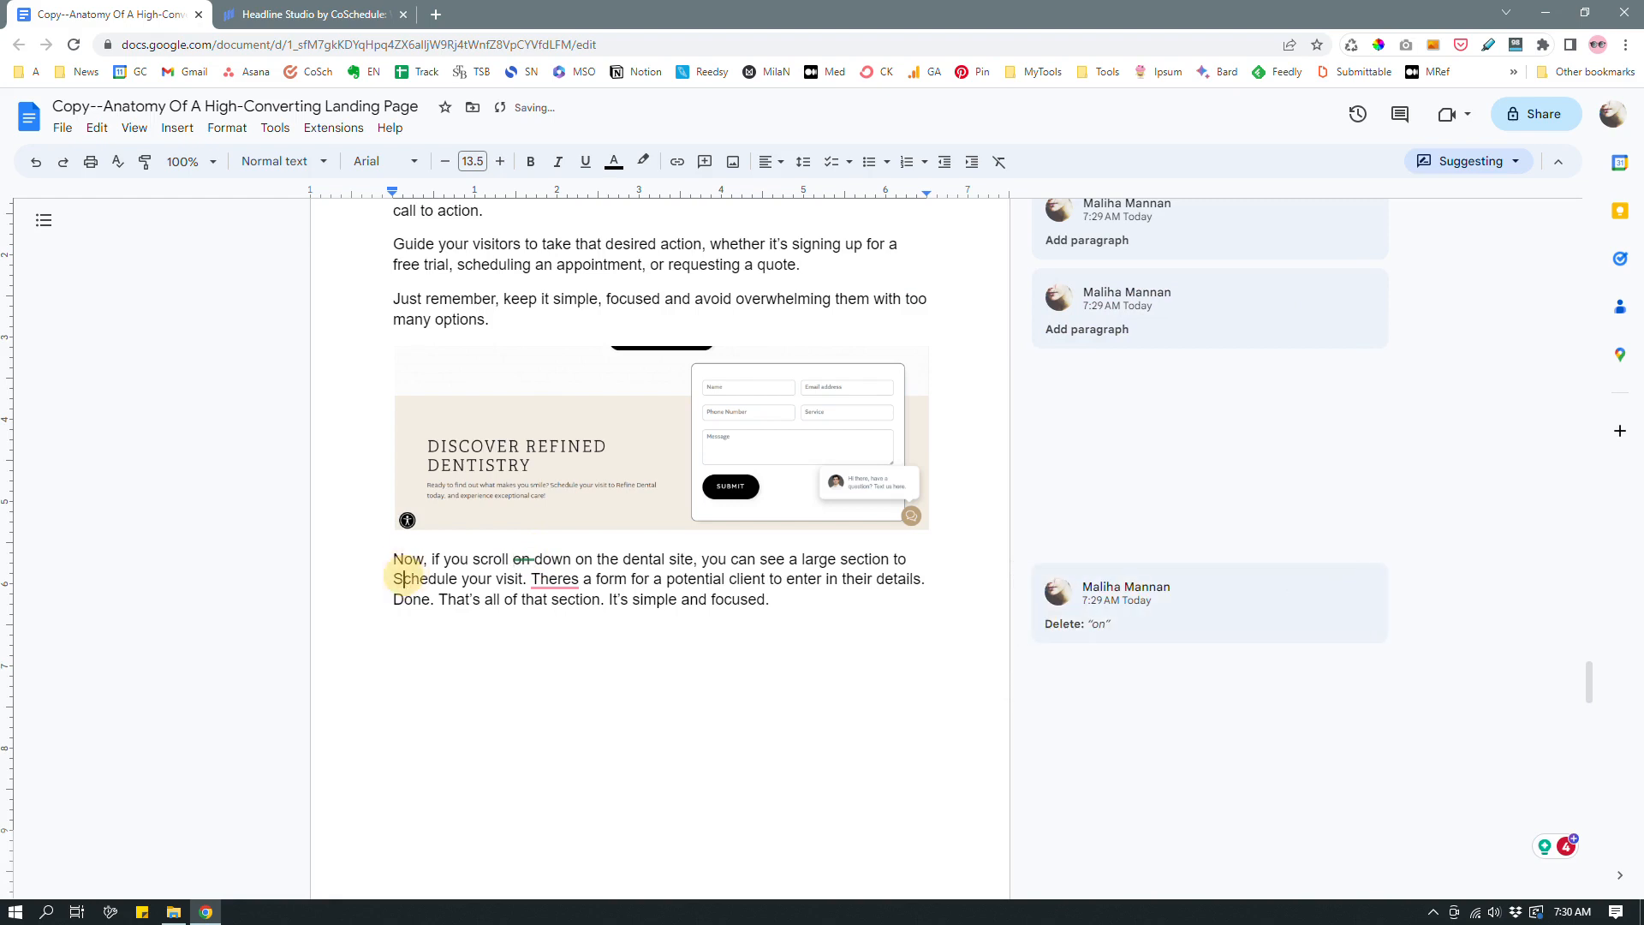
key(BackSpace)
text(s)
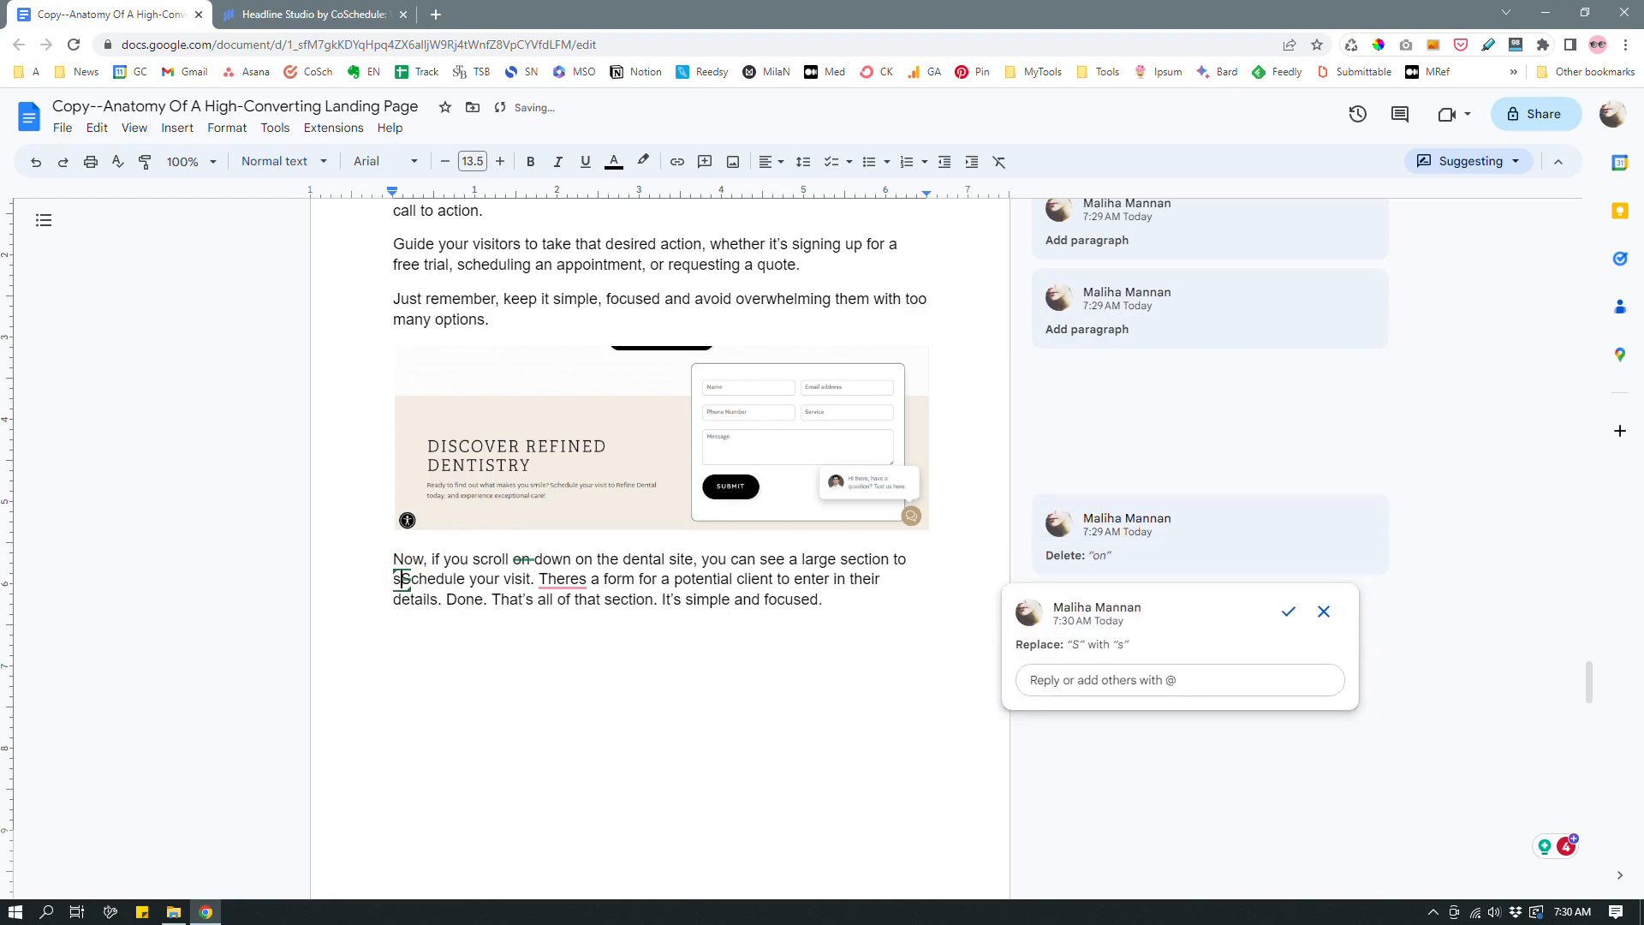
Correct "Theres" to "There's" and delete the sentence "Done." in the dental site paragraph of Section 3
click(863, 599)
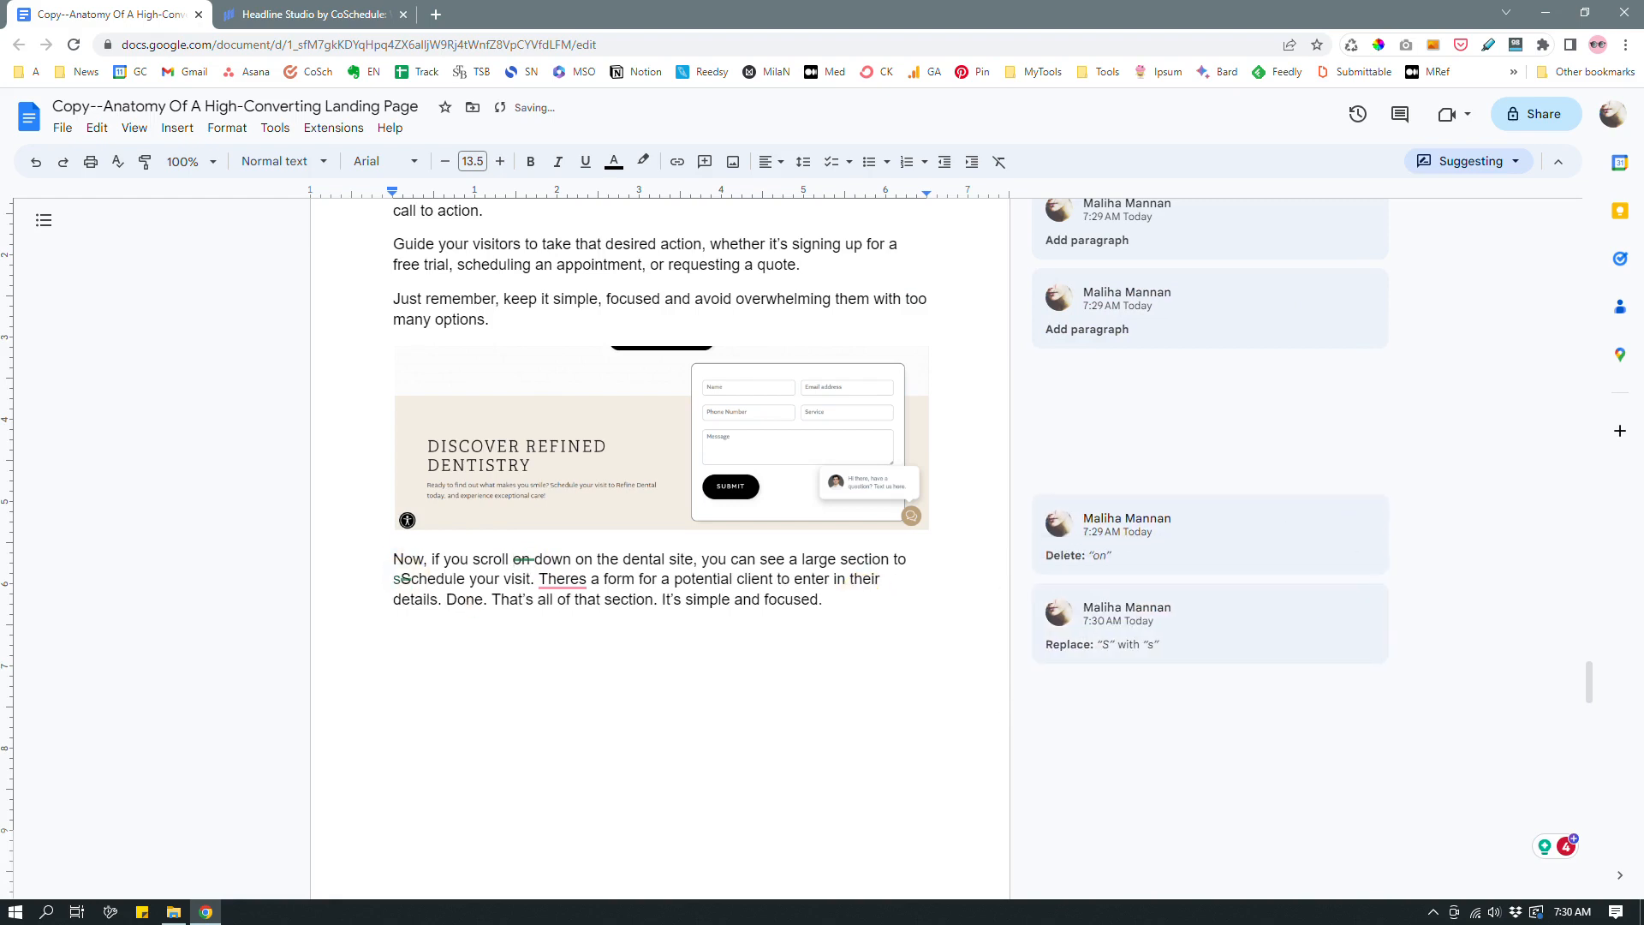
click(561, 579)
click(565, 628)
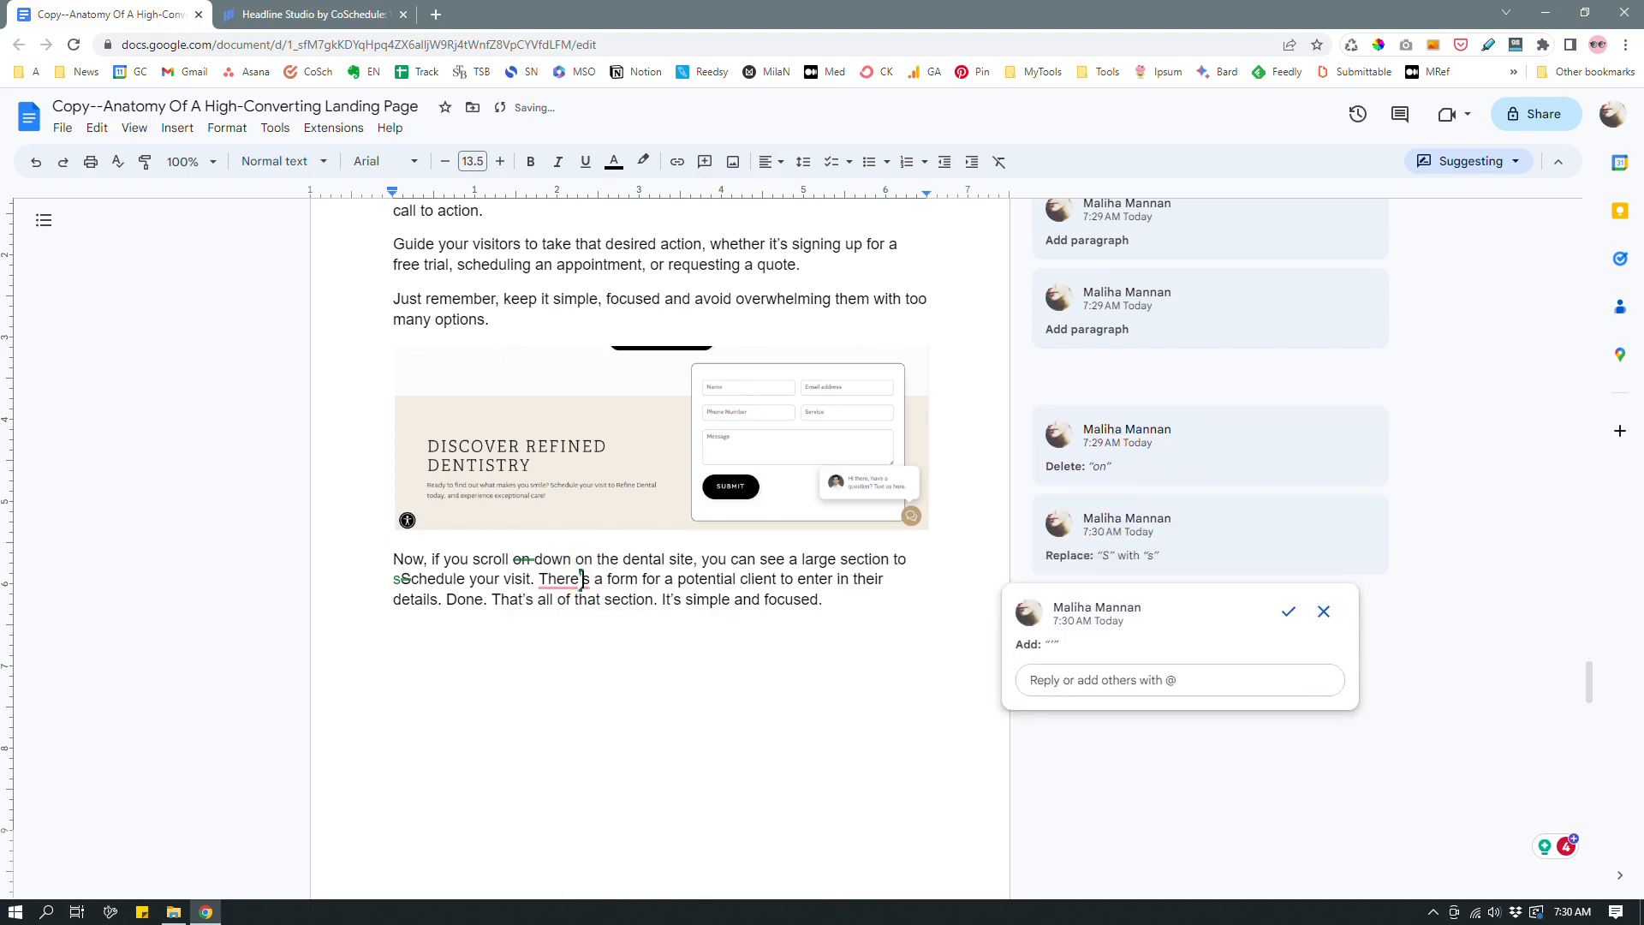
click(851, 599)
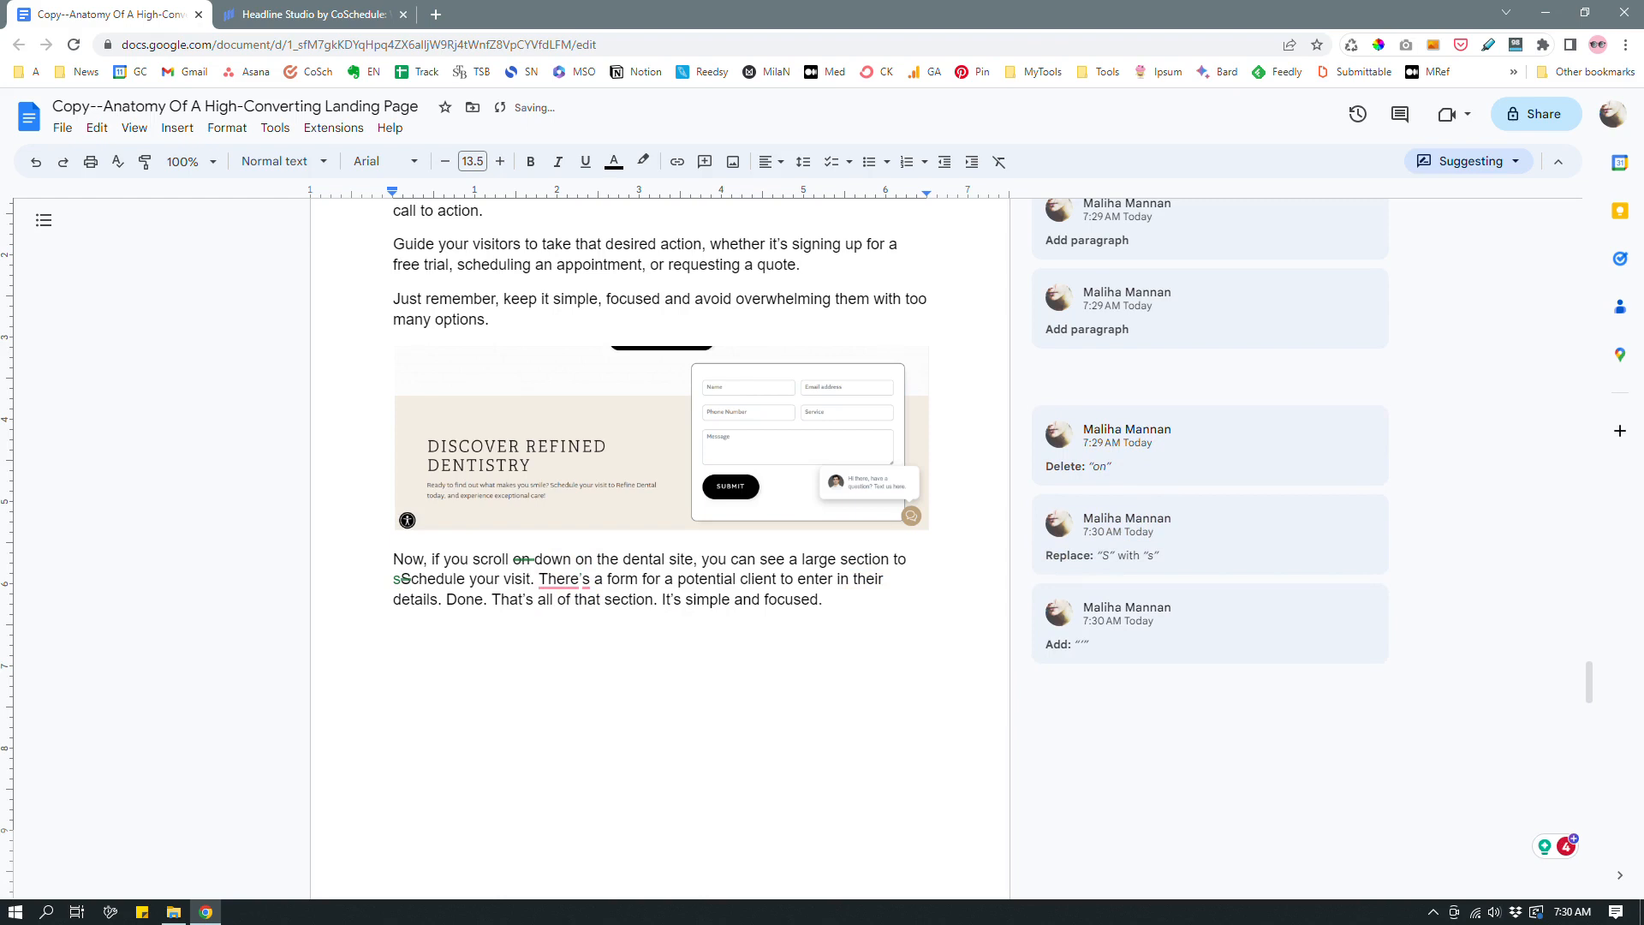
drag(447, 599, 493, 598)
key(BackSpace)
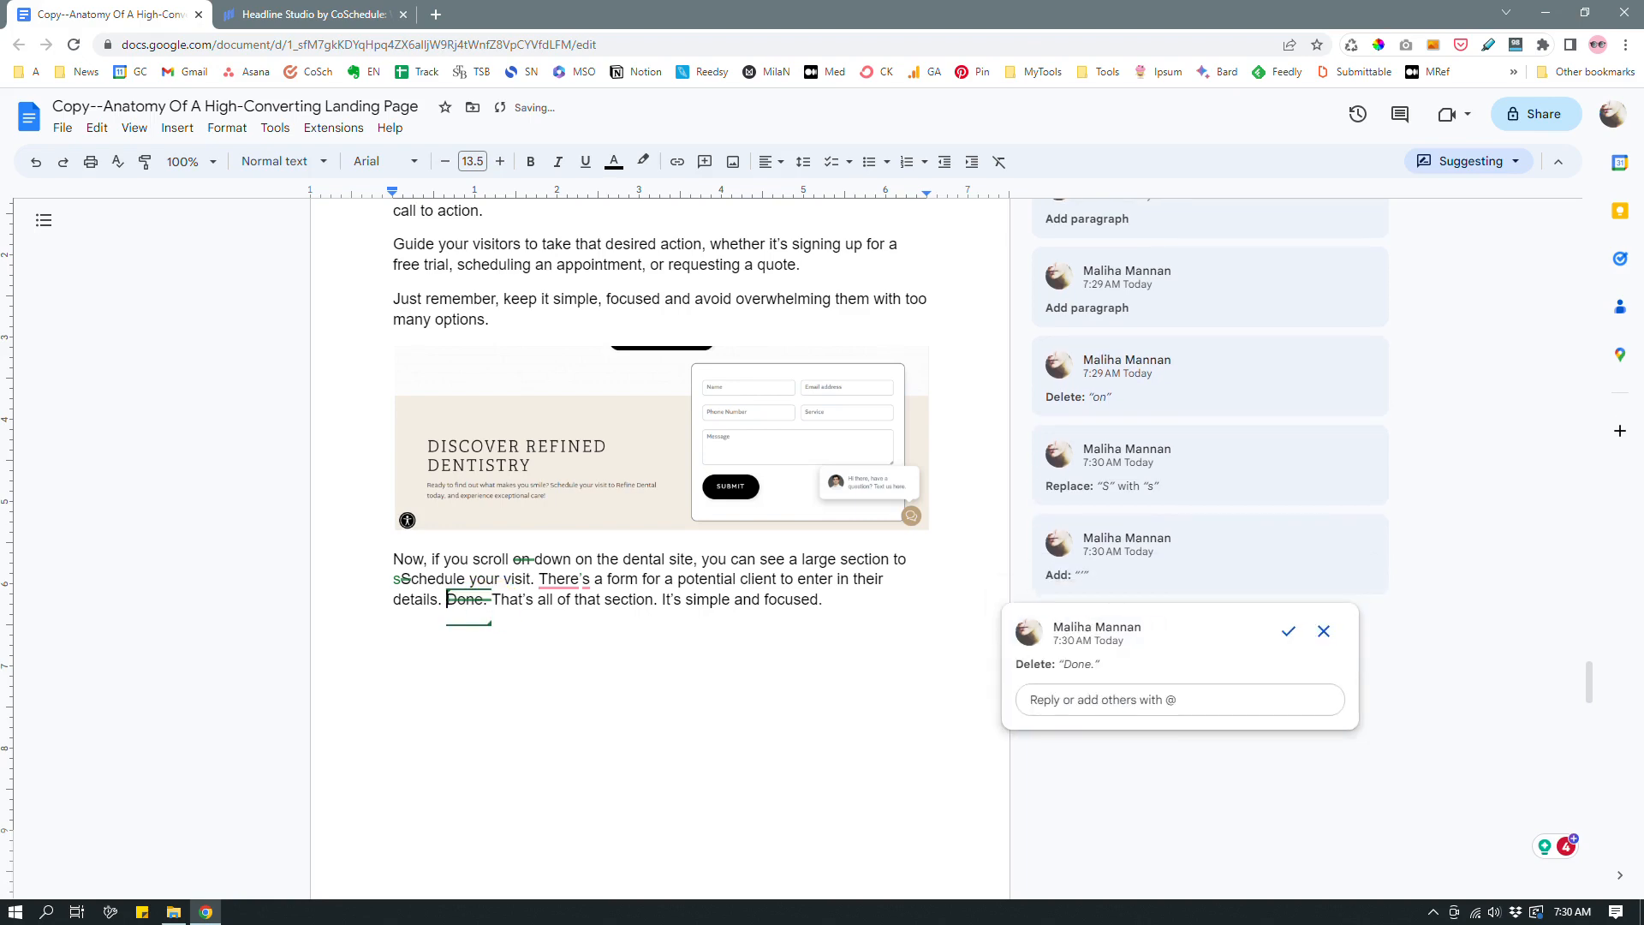
click(827, 602)
Insert "click the button that says" before the quoted "Click to submit your info and get an offer" in the property page paragraph
scroll(827, 602, down, 10)
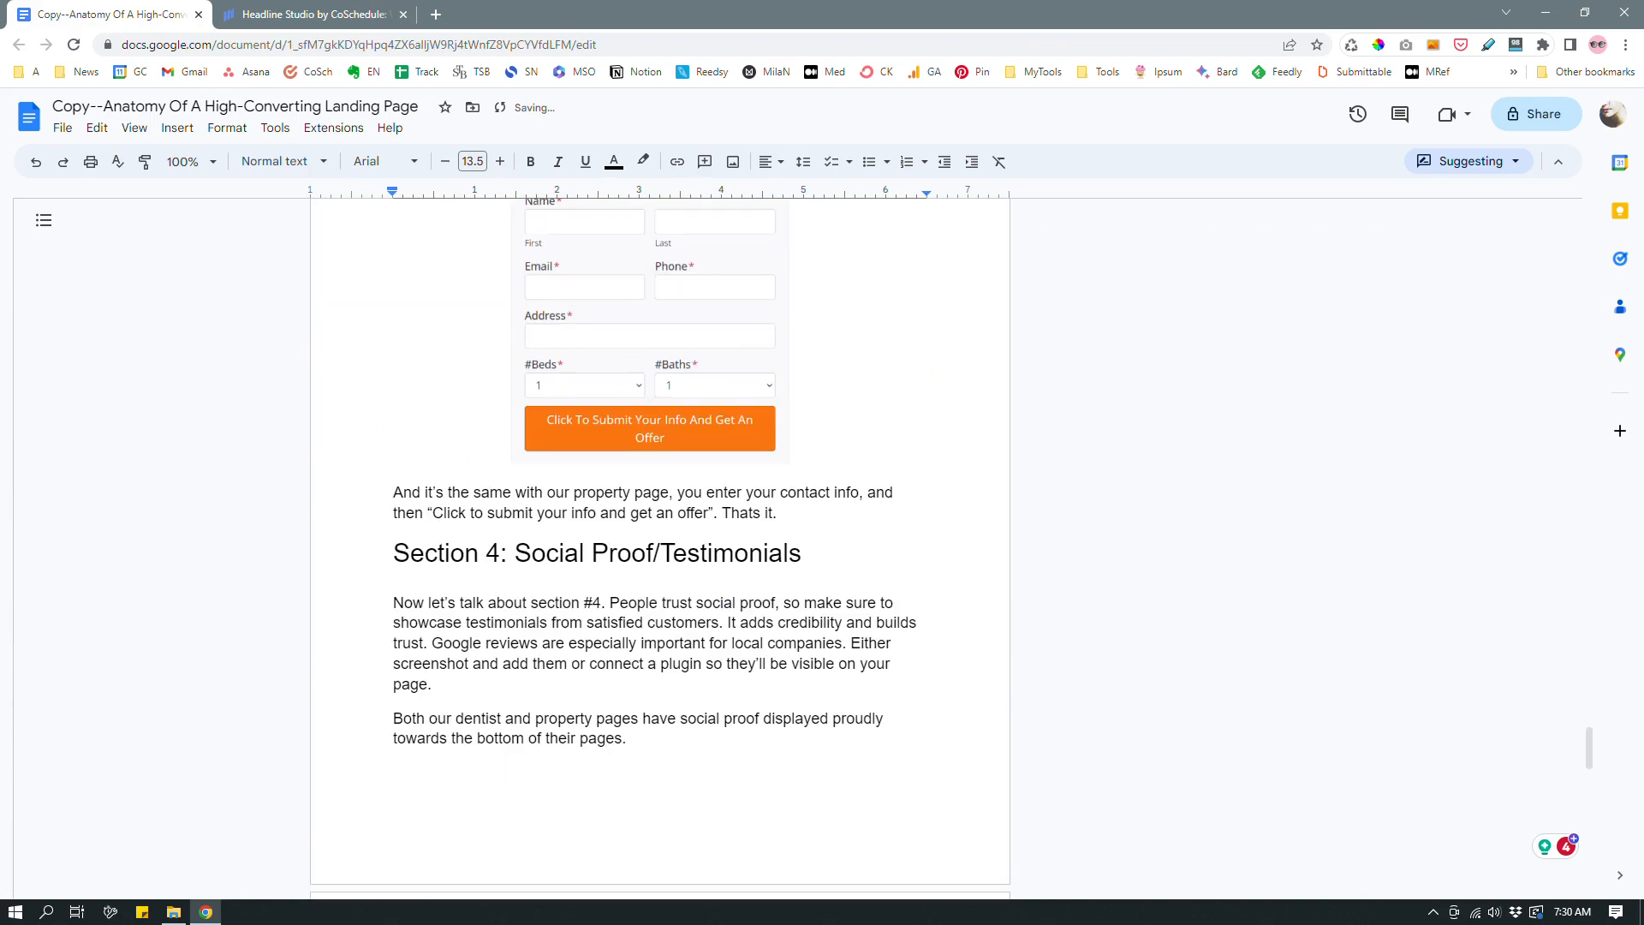
click(788, 512)
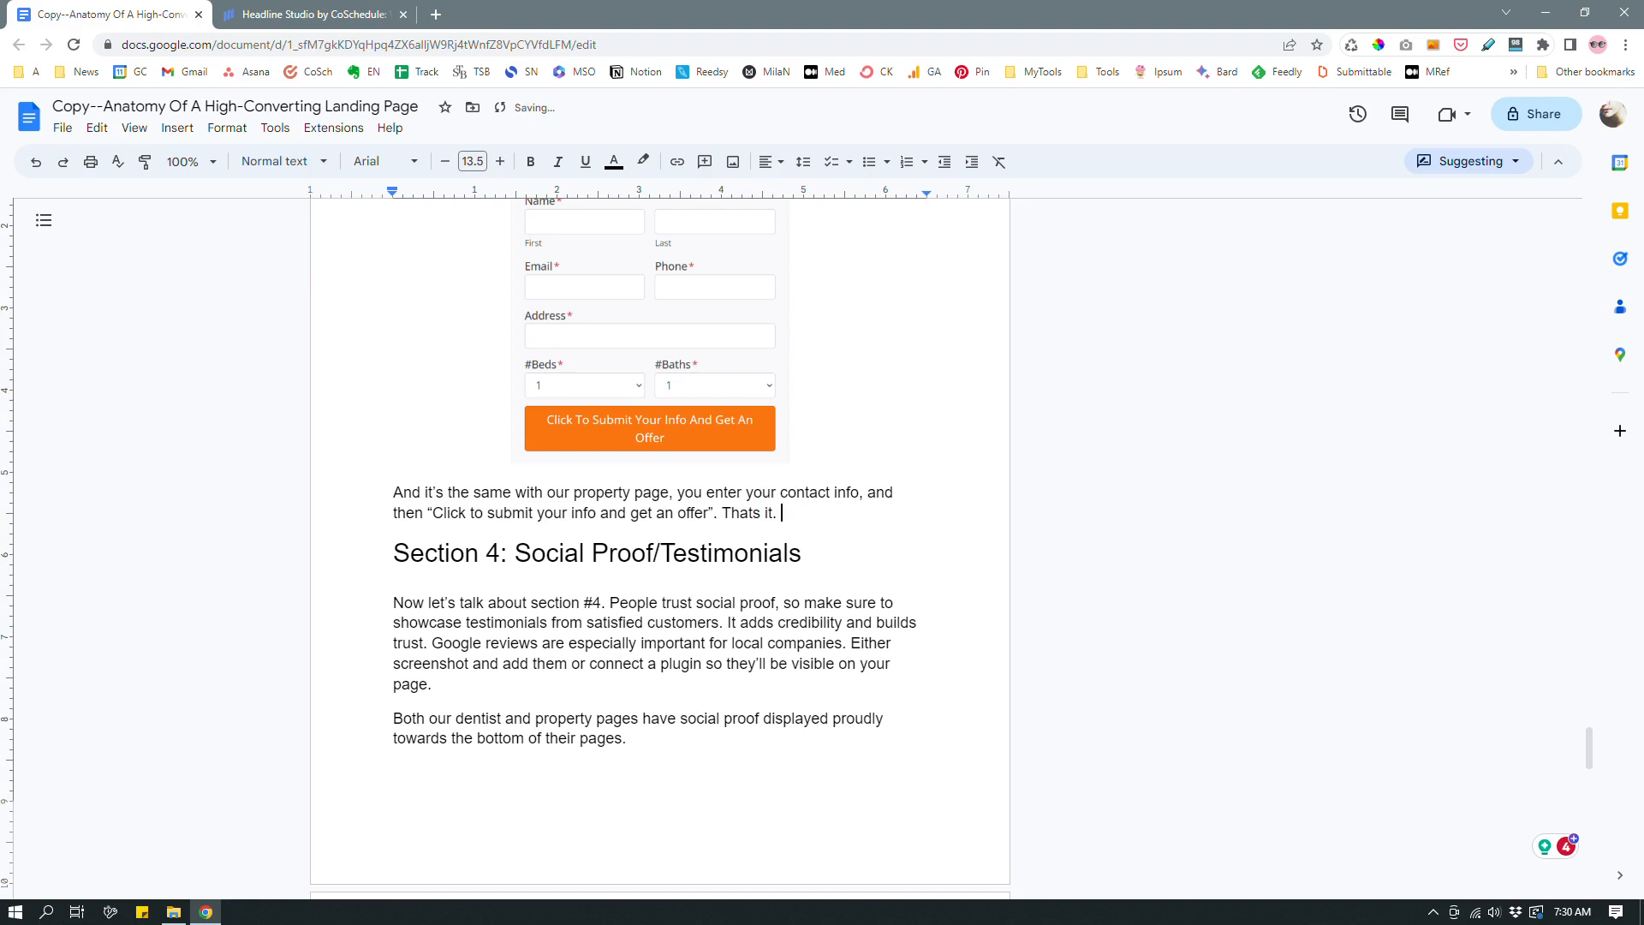
click(426, 512)
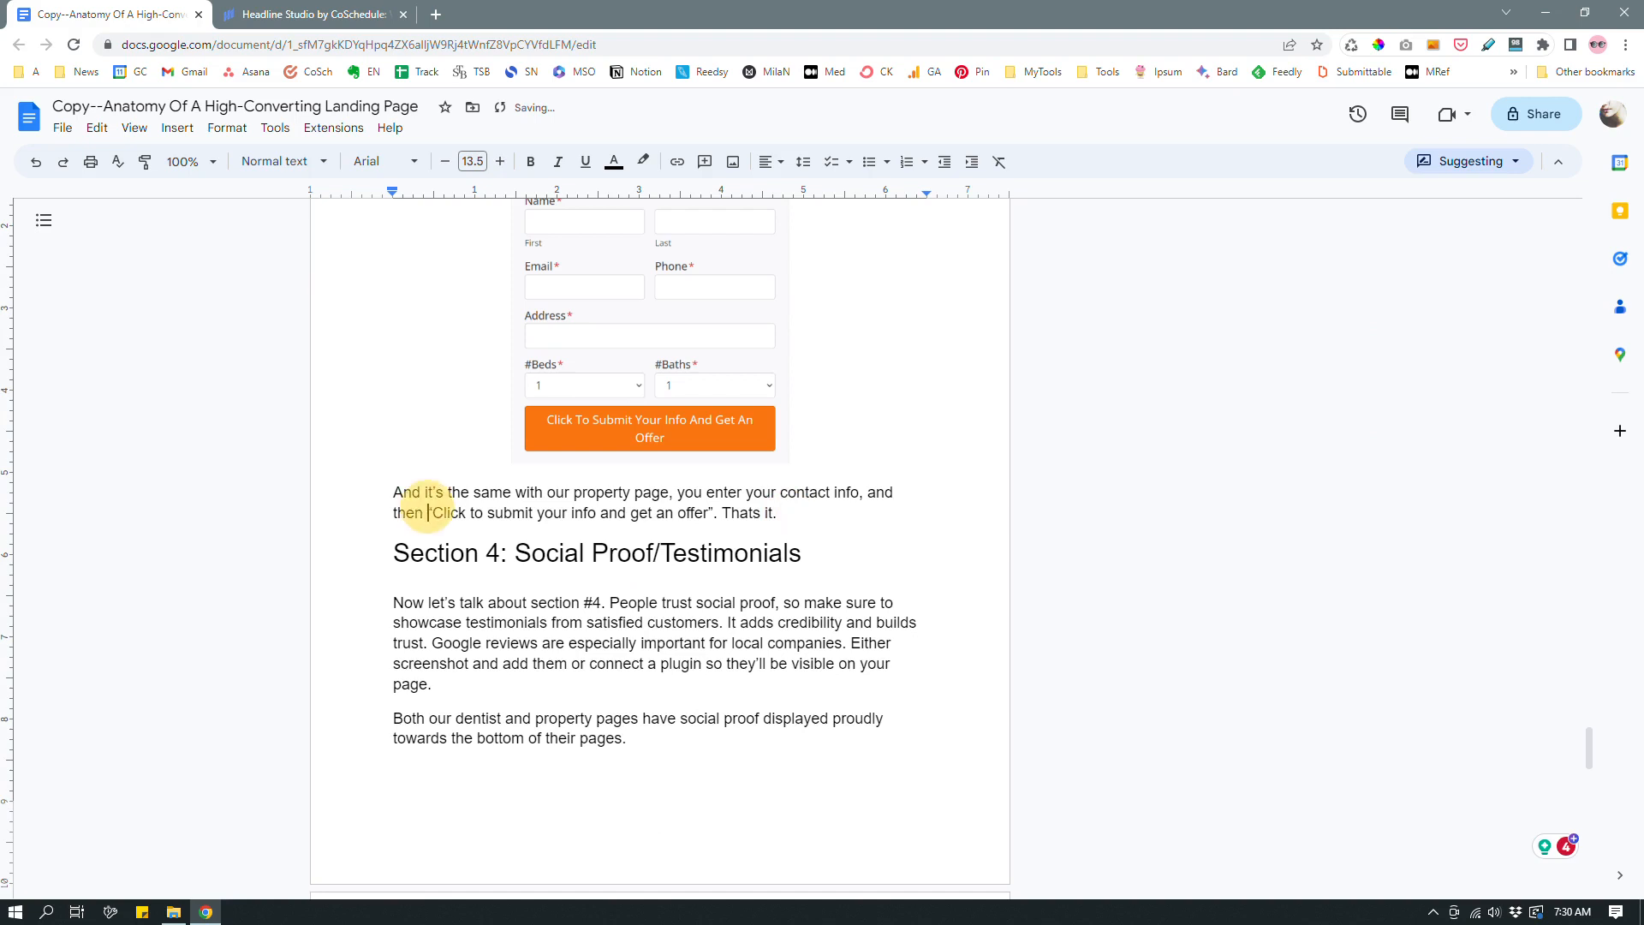
text(click the button that says)
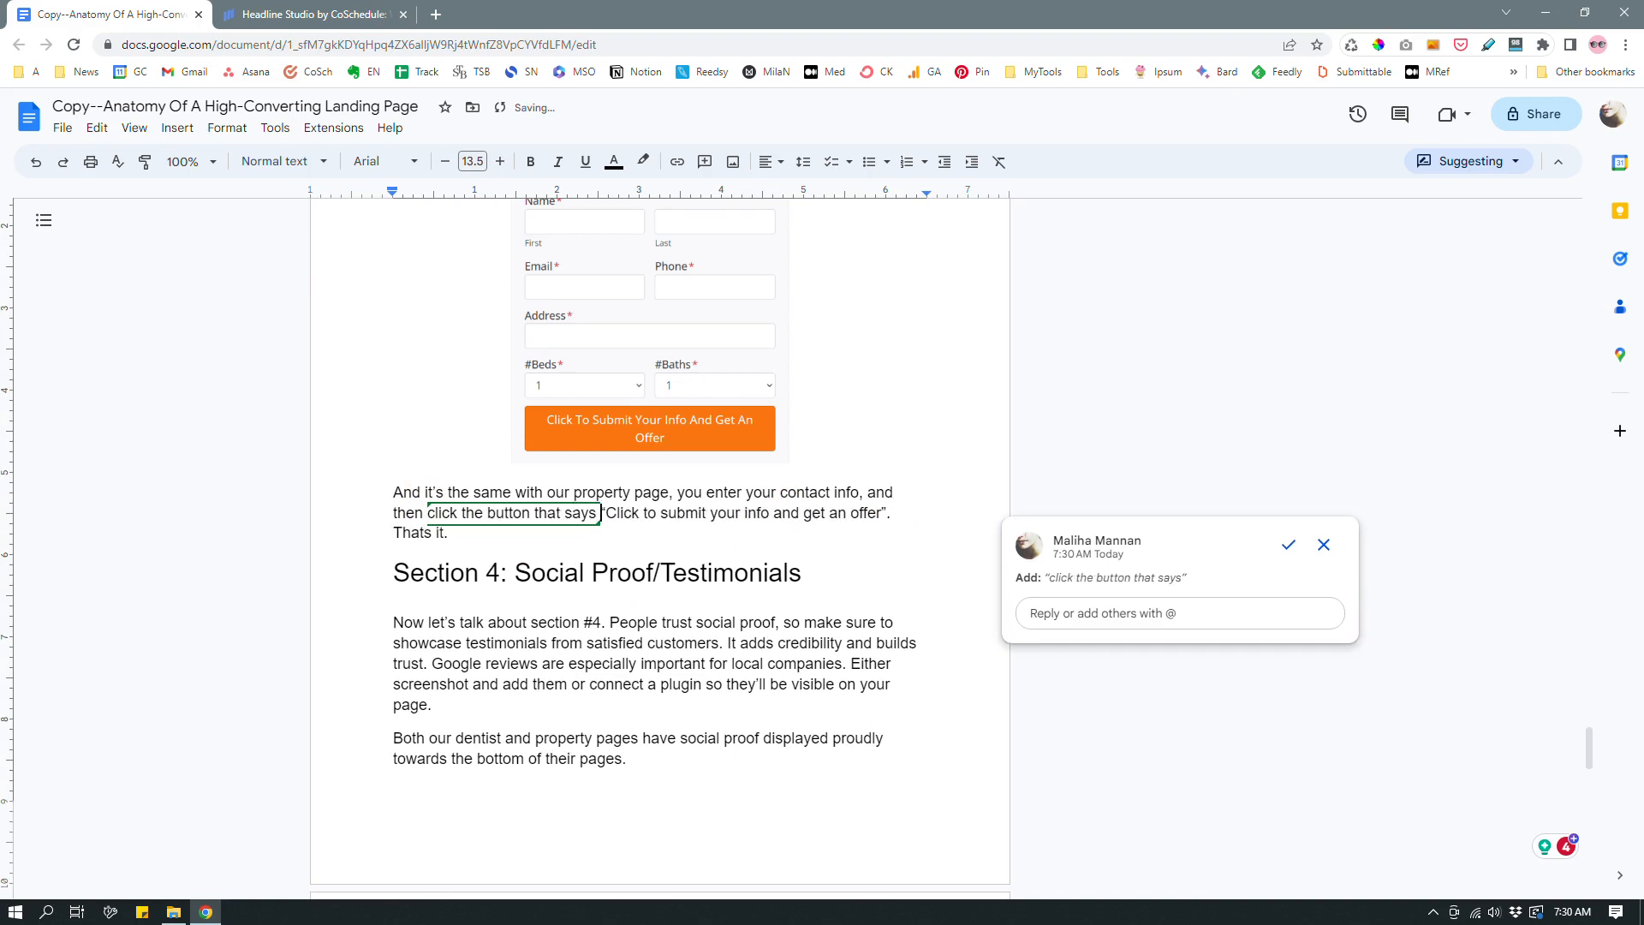
click(501, 528)
In Section 4's introduction, delete the "#" before 4 and start new paragraphs at "People trust social proof" and "Google reviews"
scroll(501, 528, down, 2)
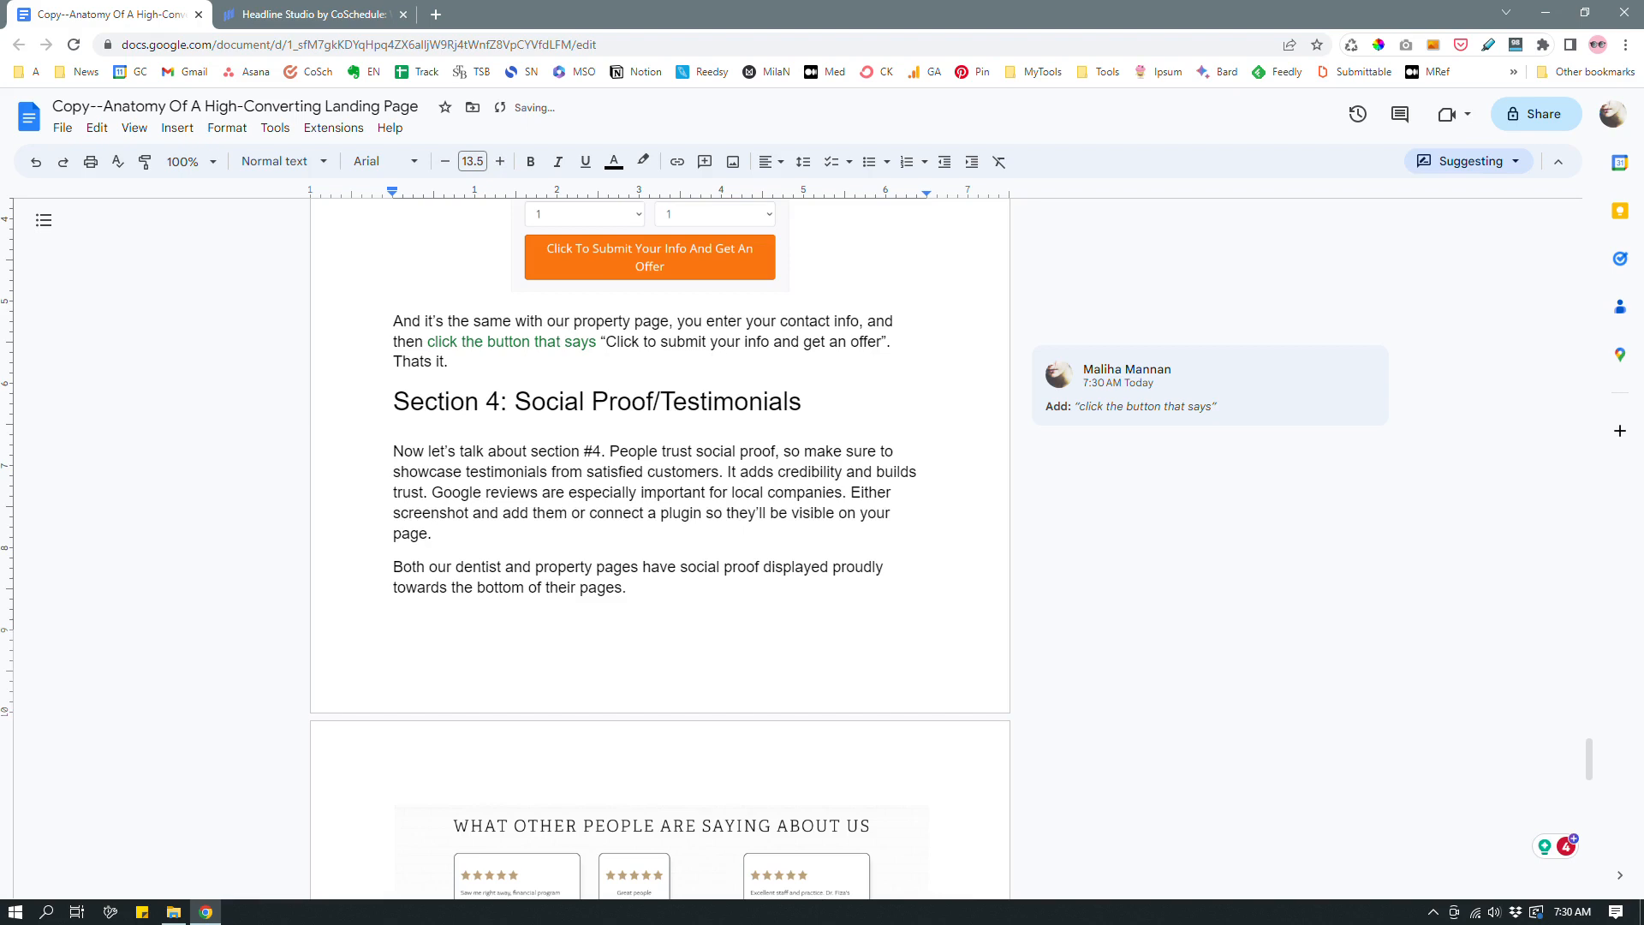
click(585, 451)
key(Delete)
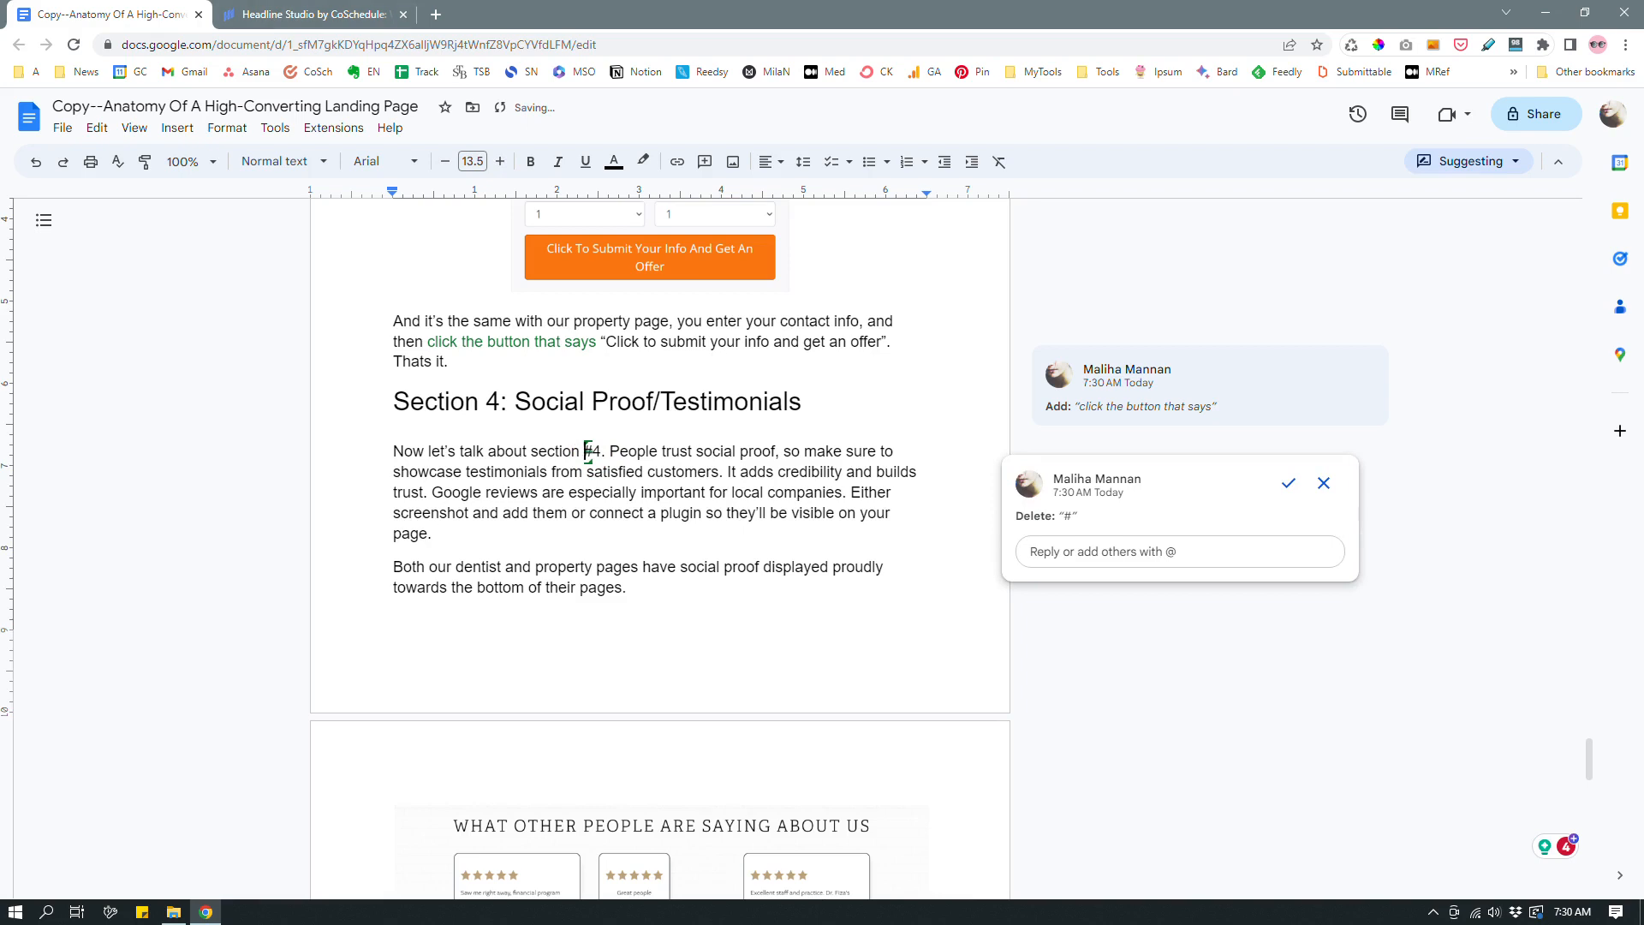
click(608, 451)
key(Return)
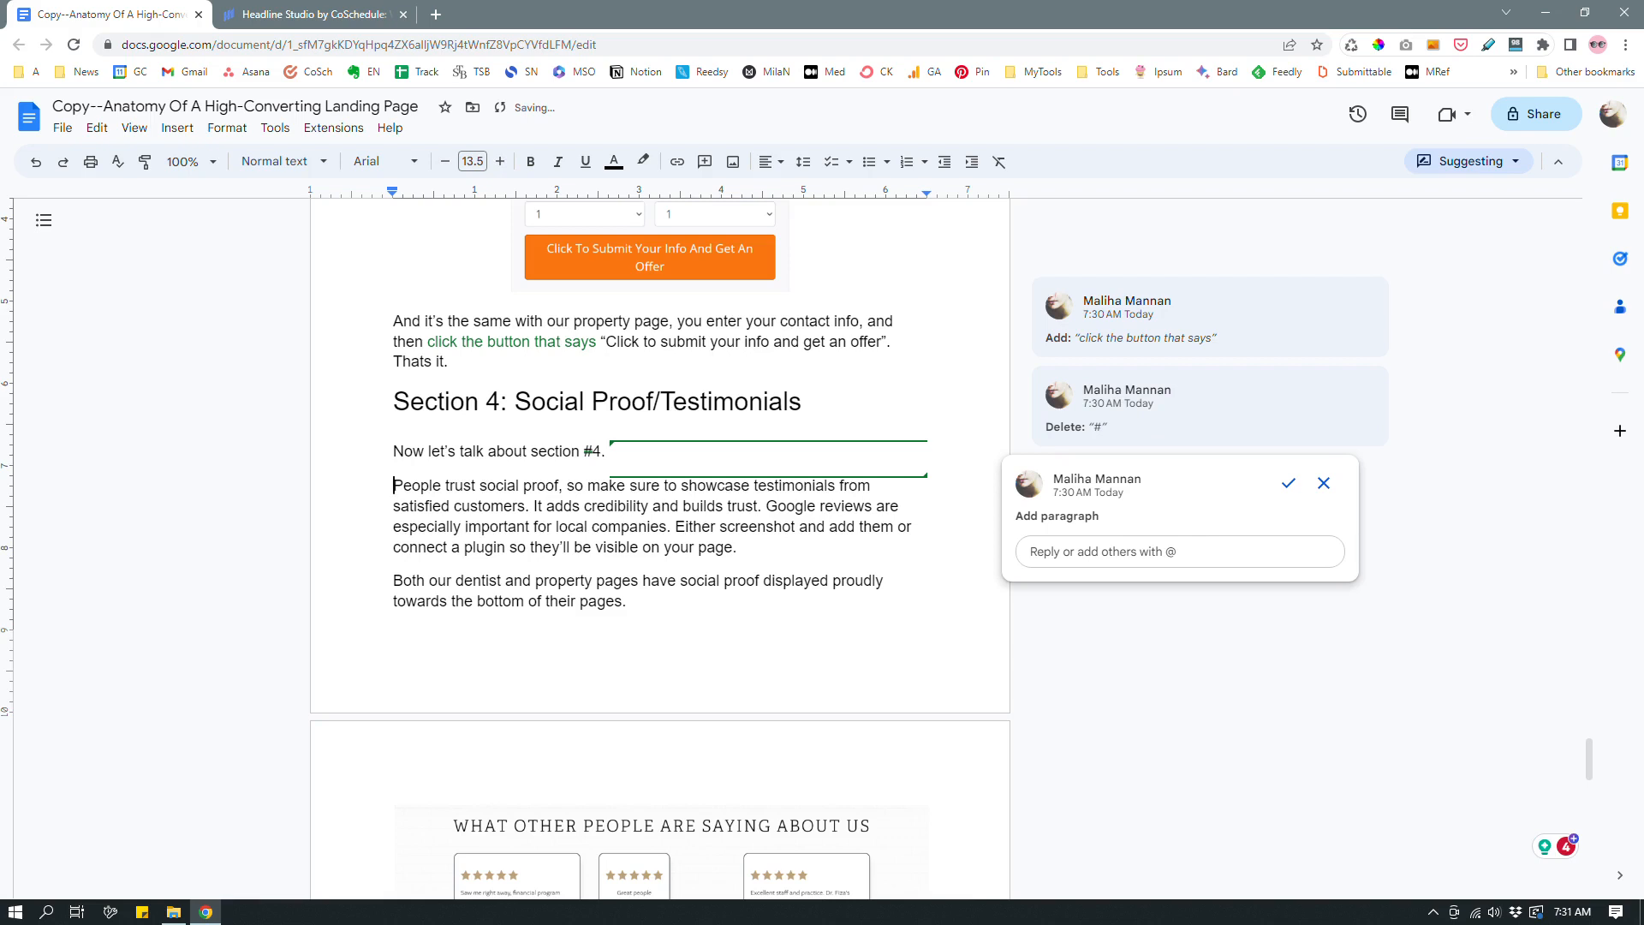
click(765, 505)
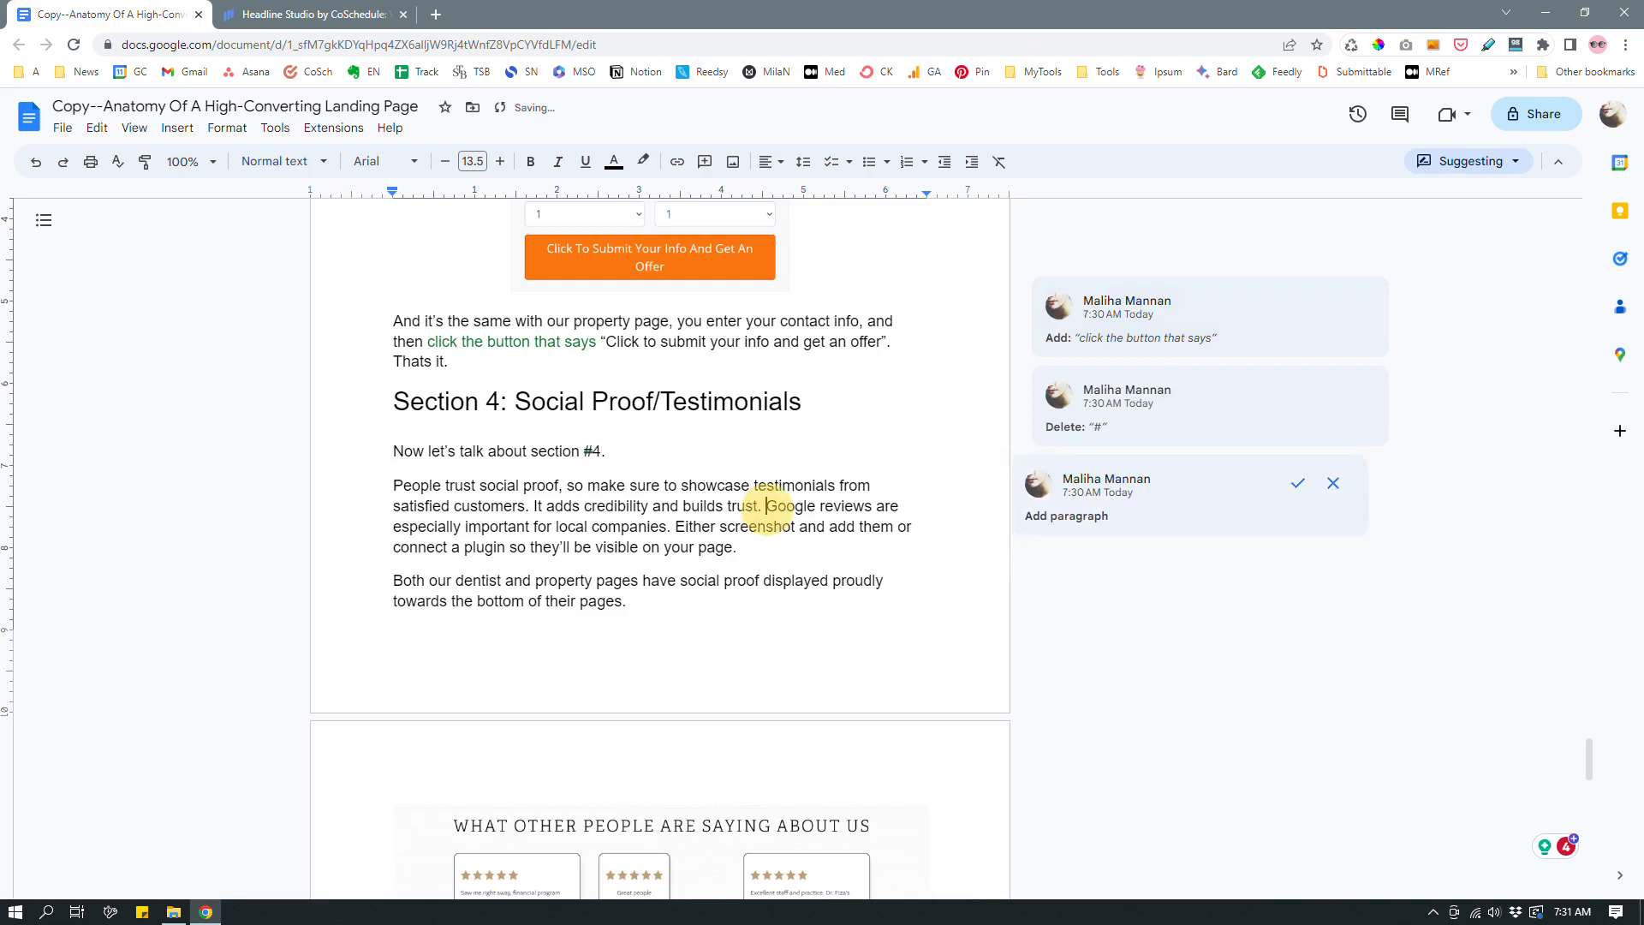
key(Return)
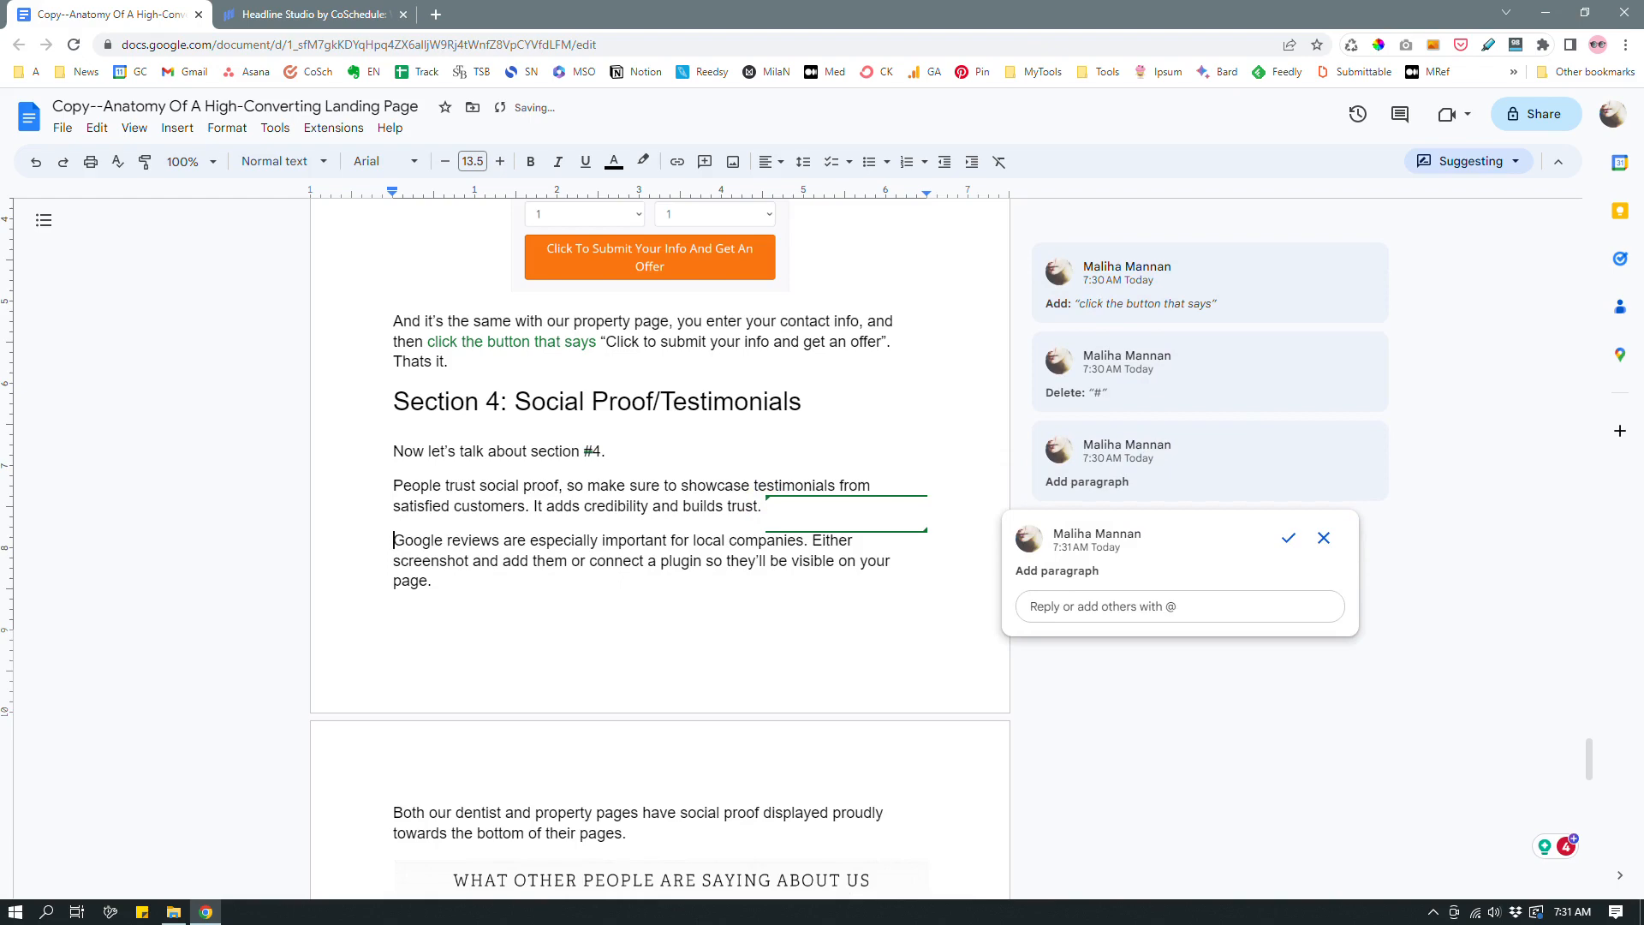
Review the social proof text, the testimonial screenshots and the "#1 Mistake Most People Make With Their Landing Page" heading and section
scroll(660, 514, down, 1)
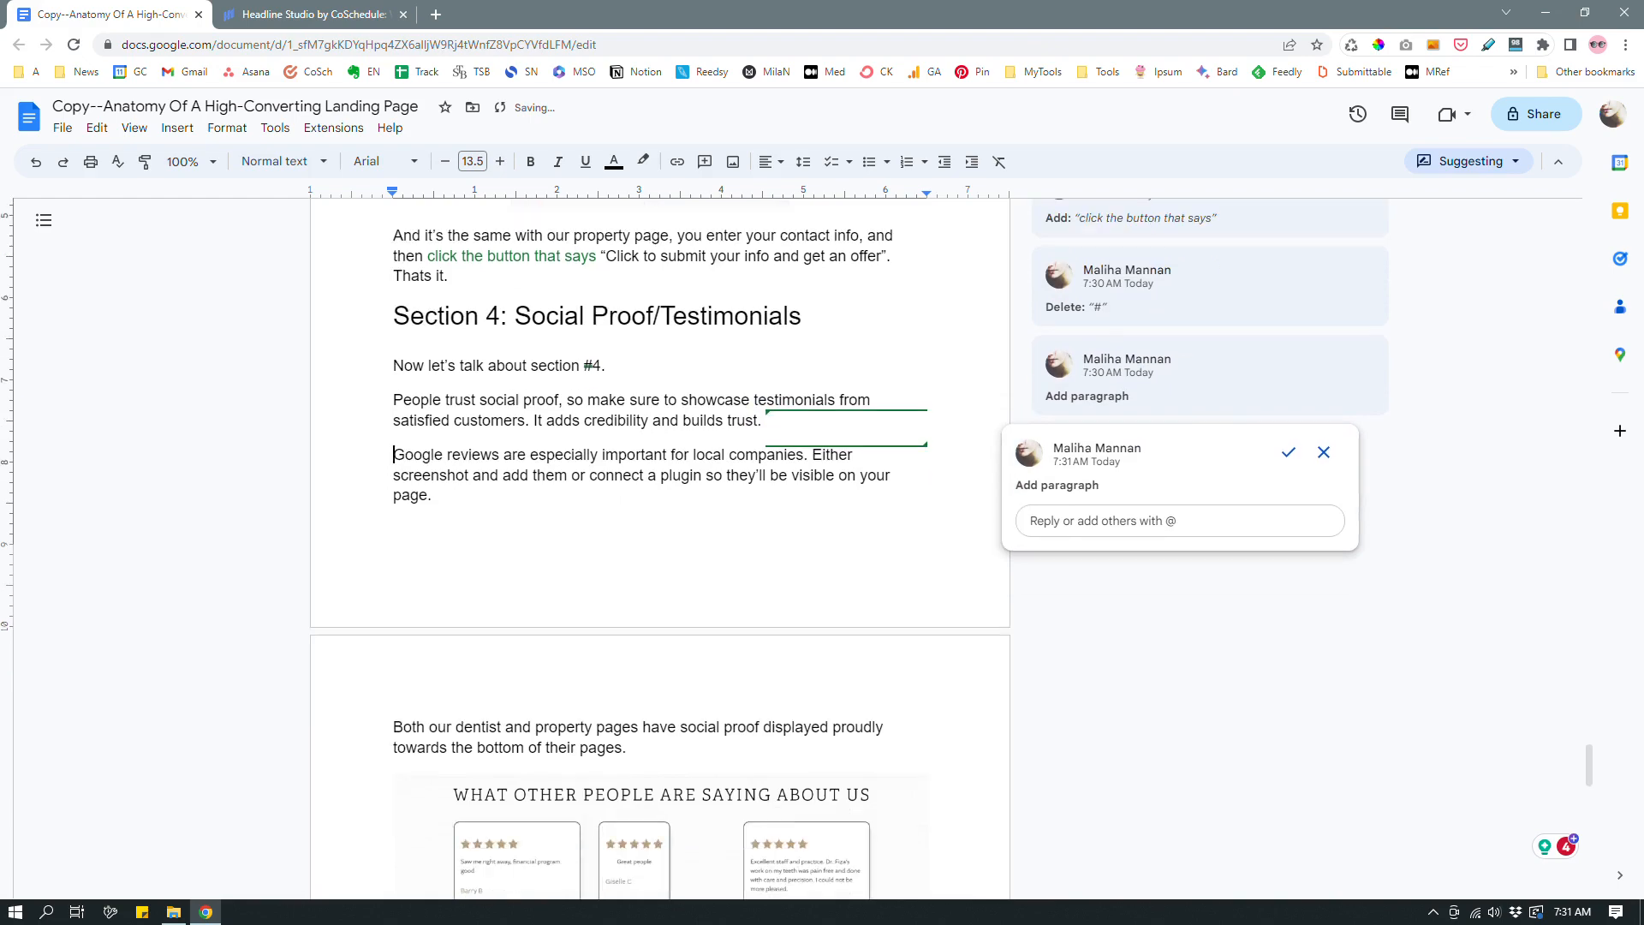
scroll(660, 513, down, 2)
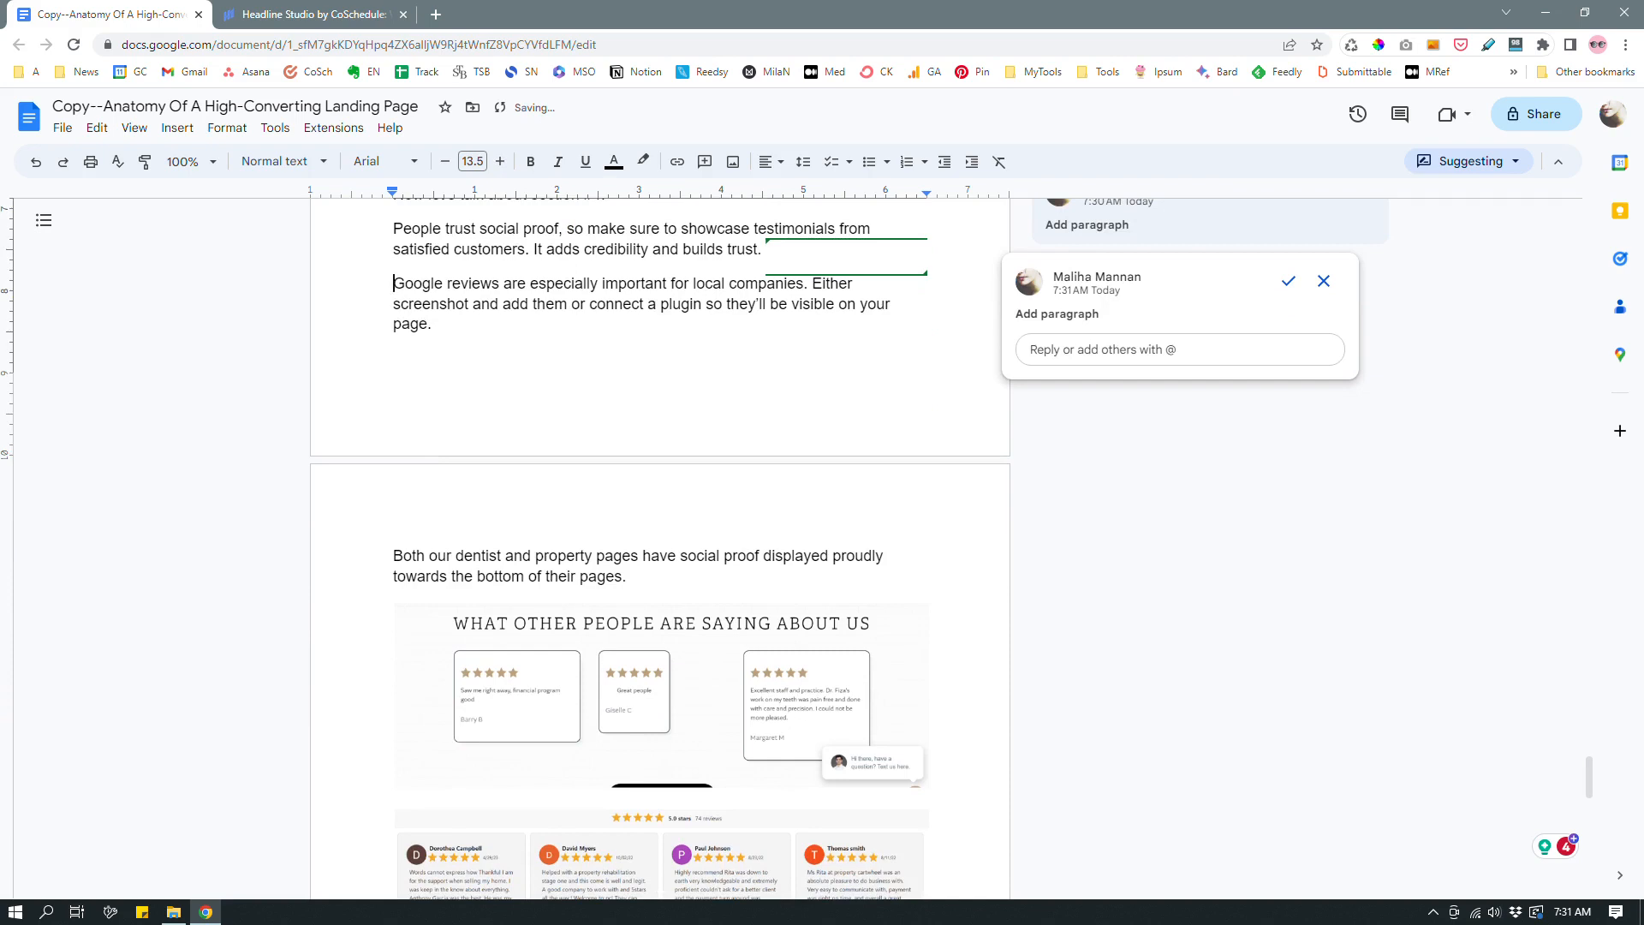
scroll(659, 548, down, 5)
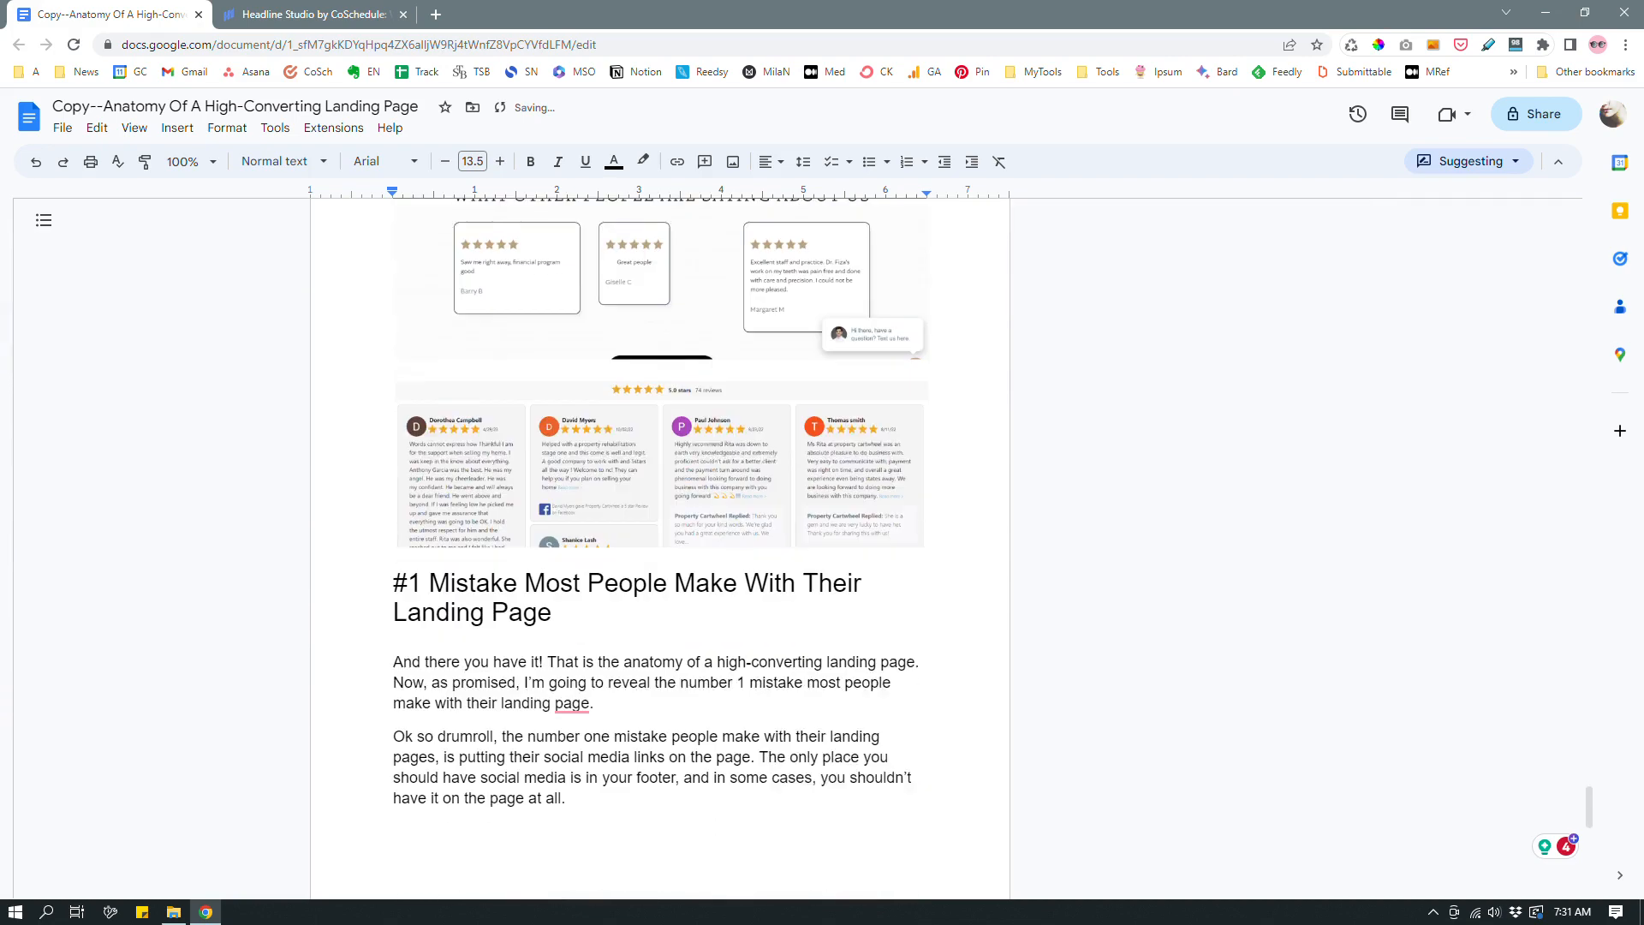
scroll(659, 548, down, 1)
scroll(659, 548, up, 5)
scroll(660, 547, down, 2)
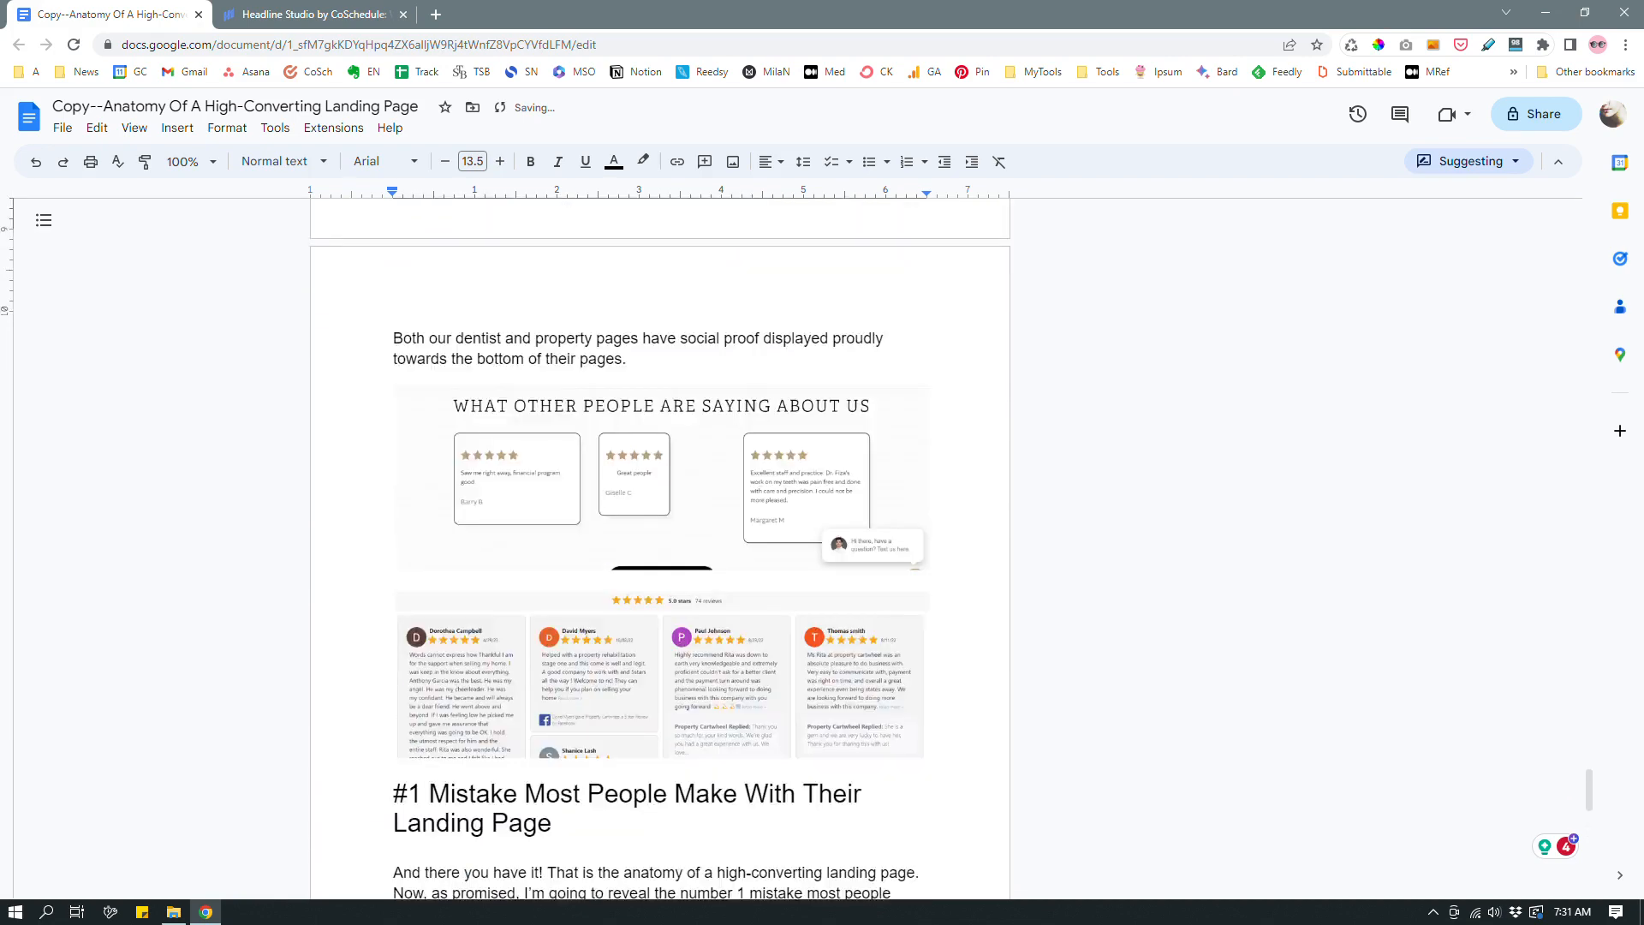
scroll(659, 548, down, 2)
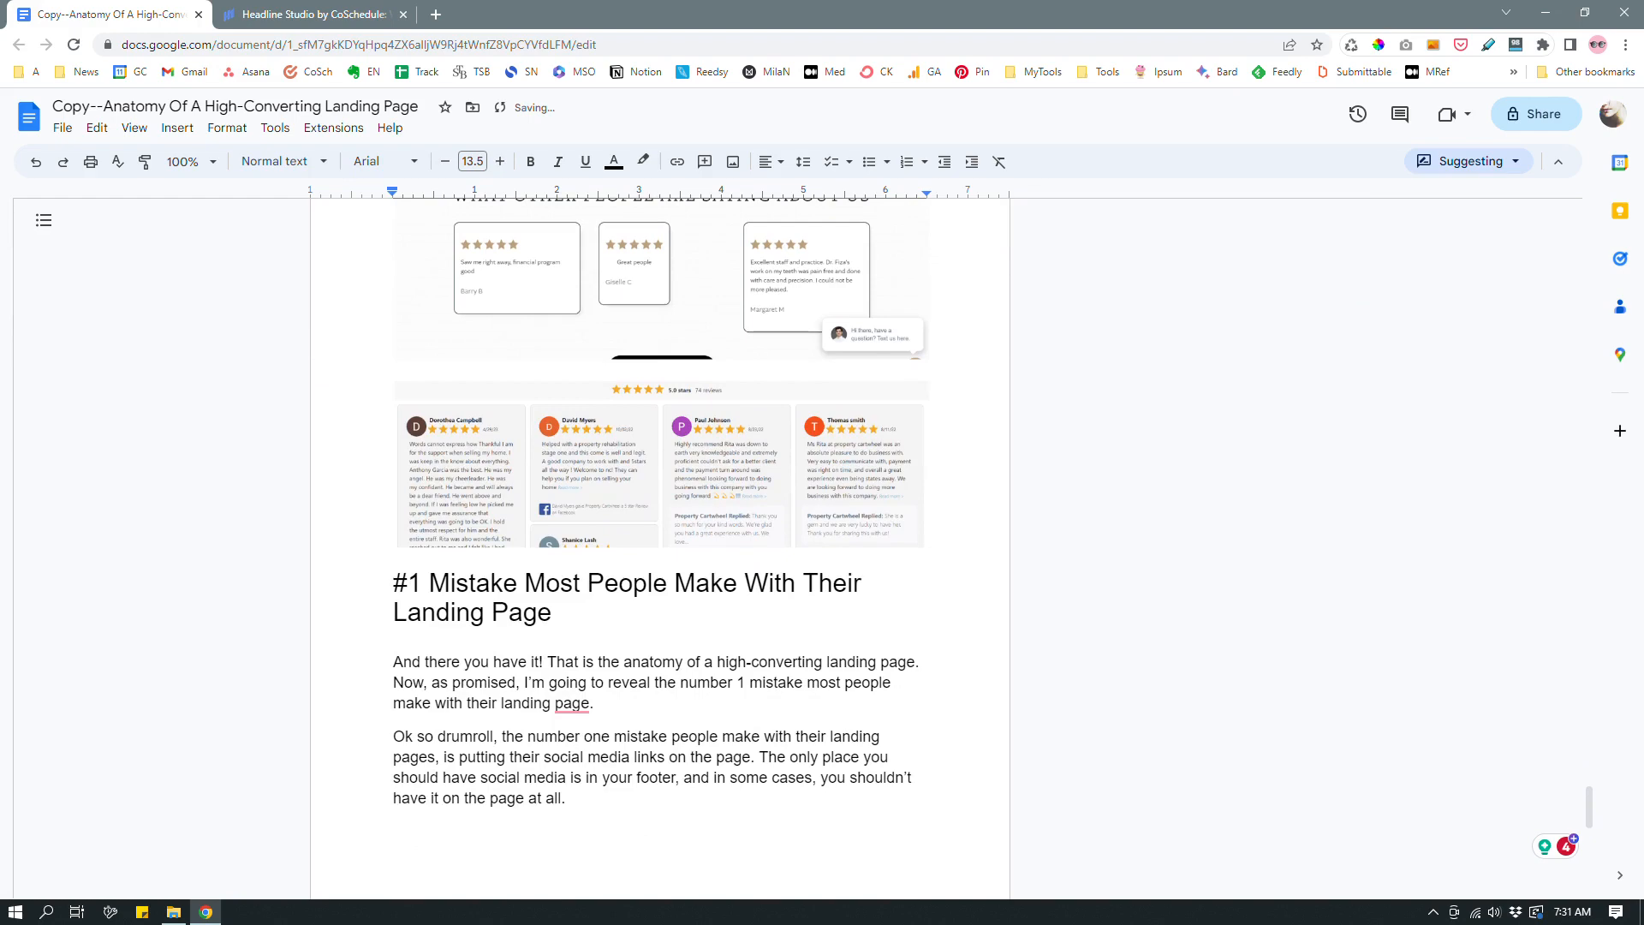
scroll(659, 548, up, 11)
scroll(659, 547, down, 18)
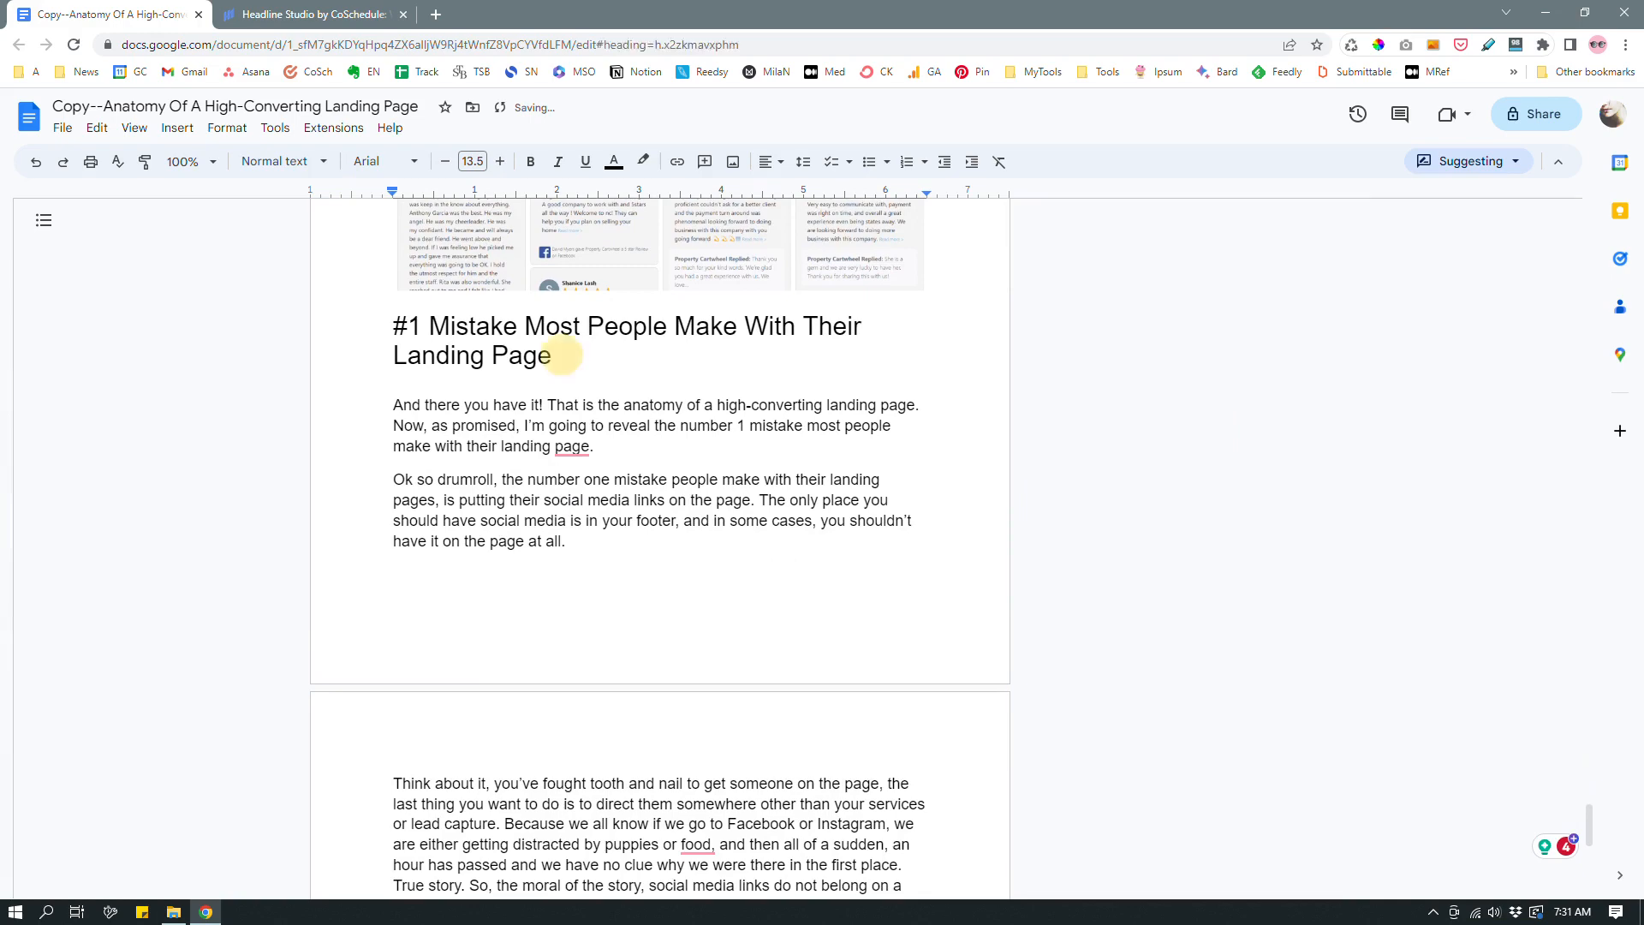
drag(552, 355, 411, 321)
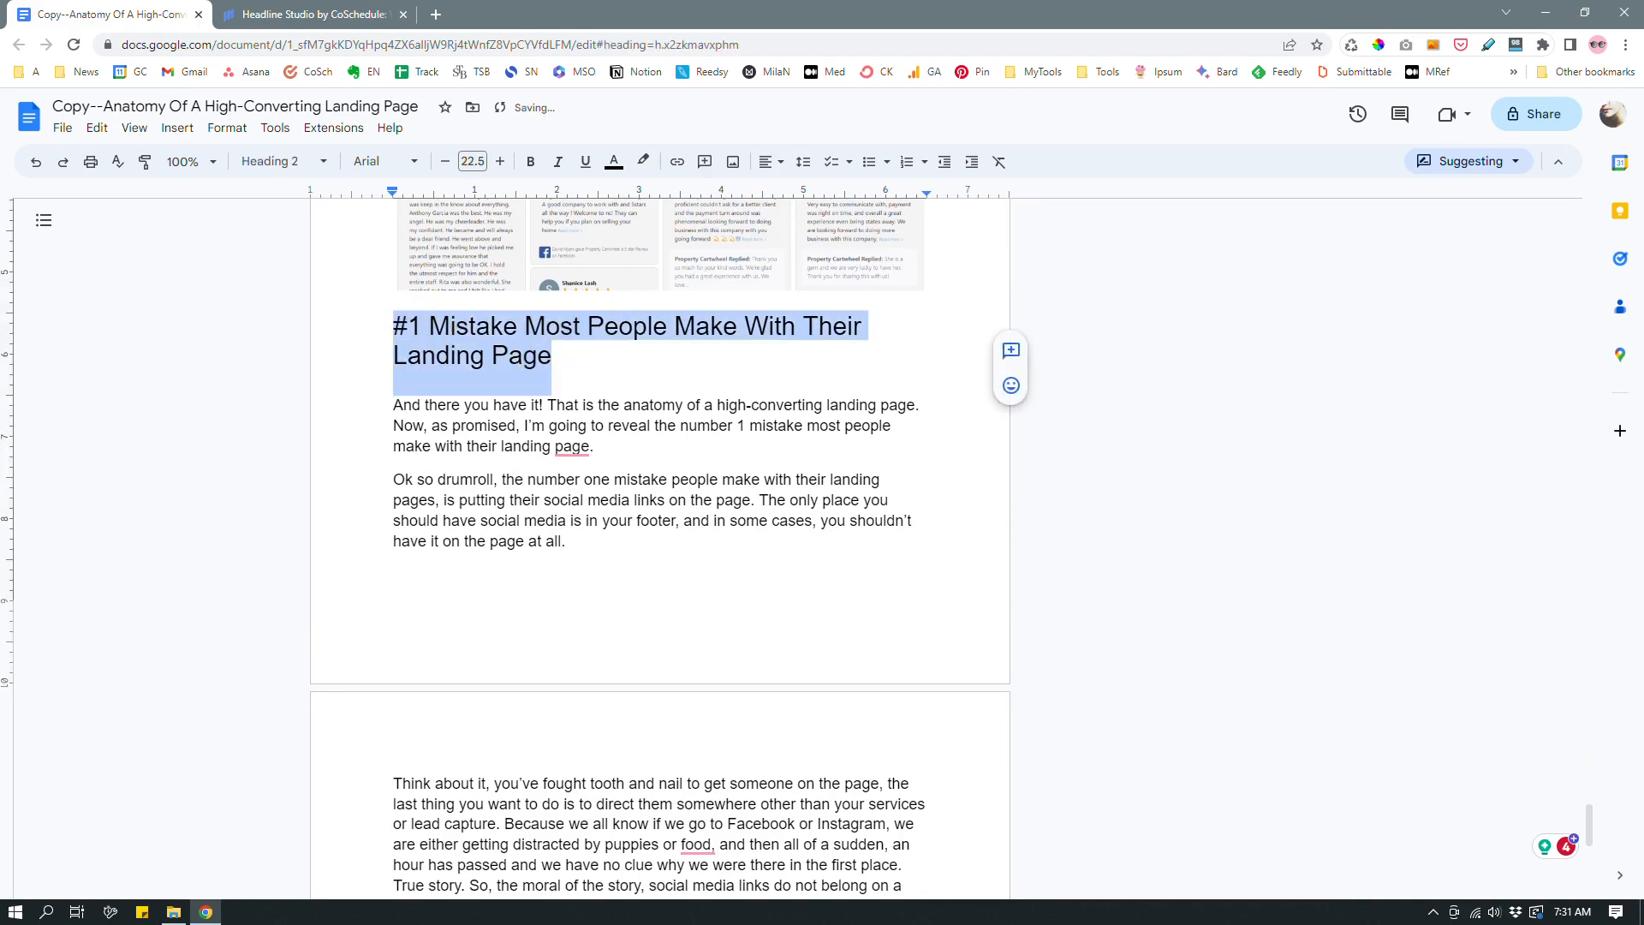
scroll(659, 548, up, 15)
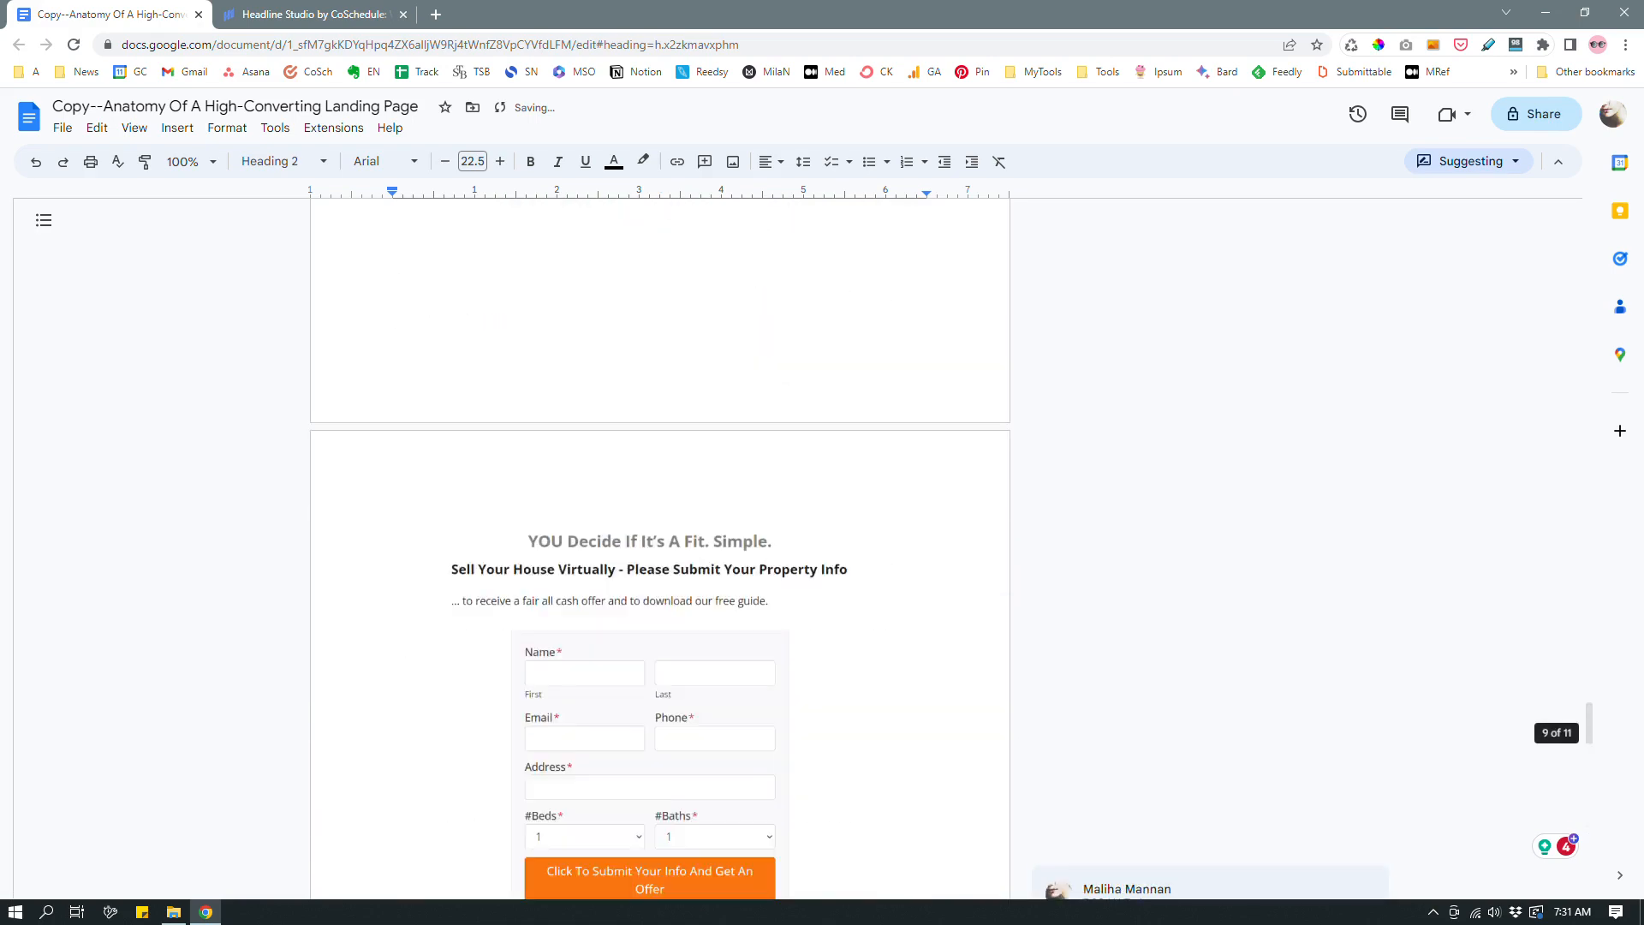
Look back through the draft from Section 4 to the Section 1 heading and highlight "Section 1: Logo, Header, Location, Phone, Lead Capture"
scroll(659, 548, up, 3)
scroll(659, 548, down, 3)
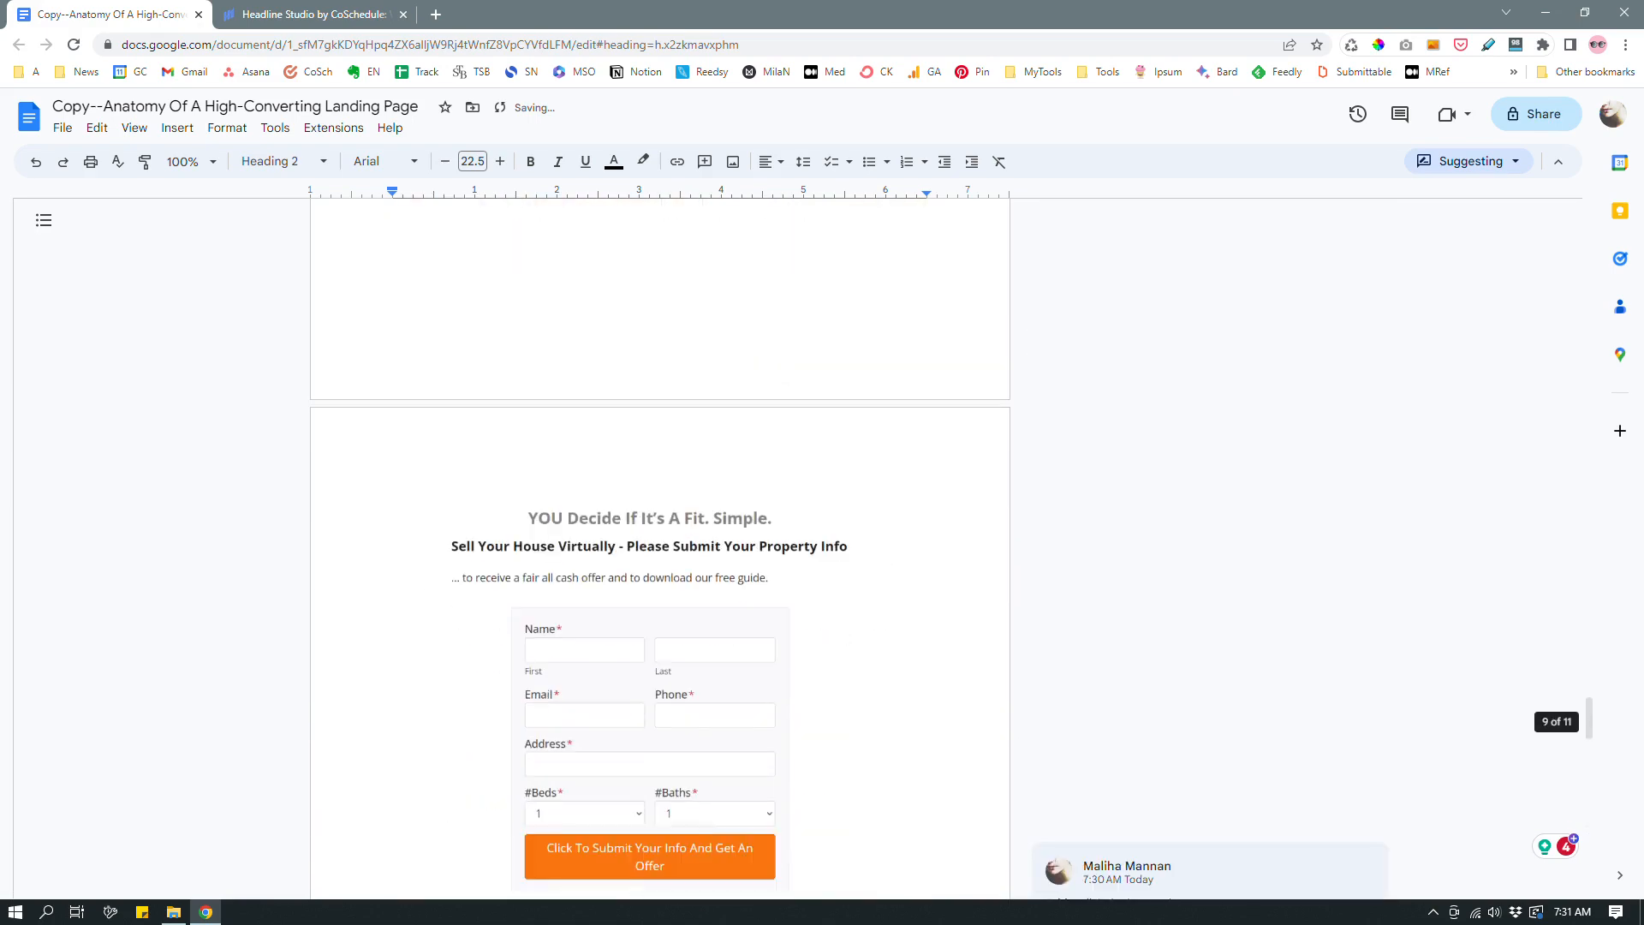
scroll(659, 548, up, 10)
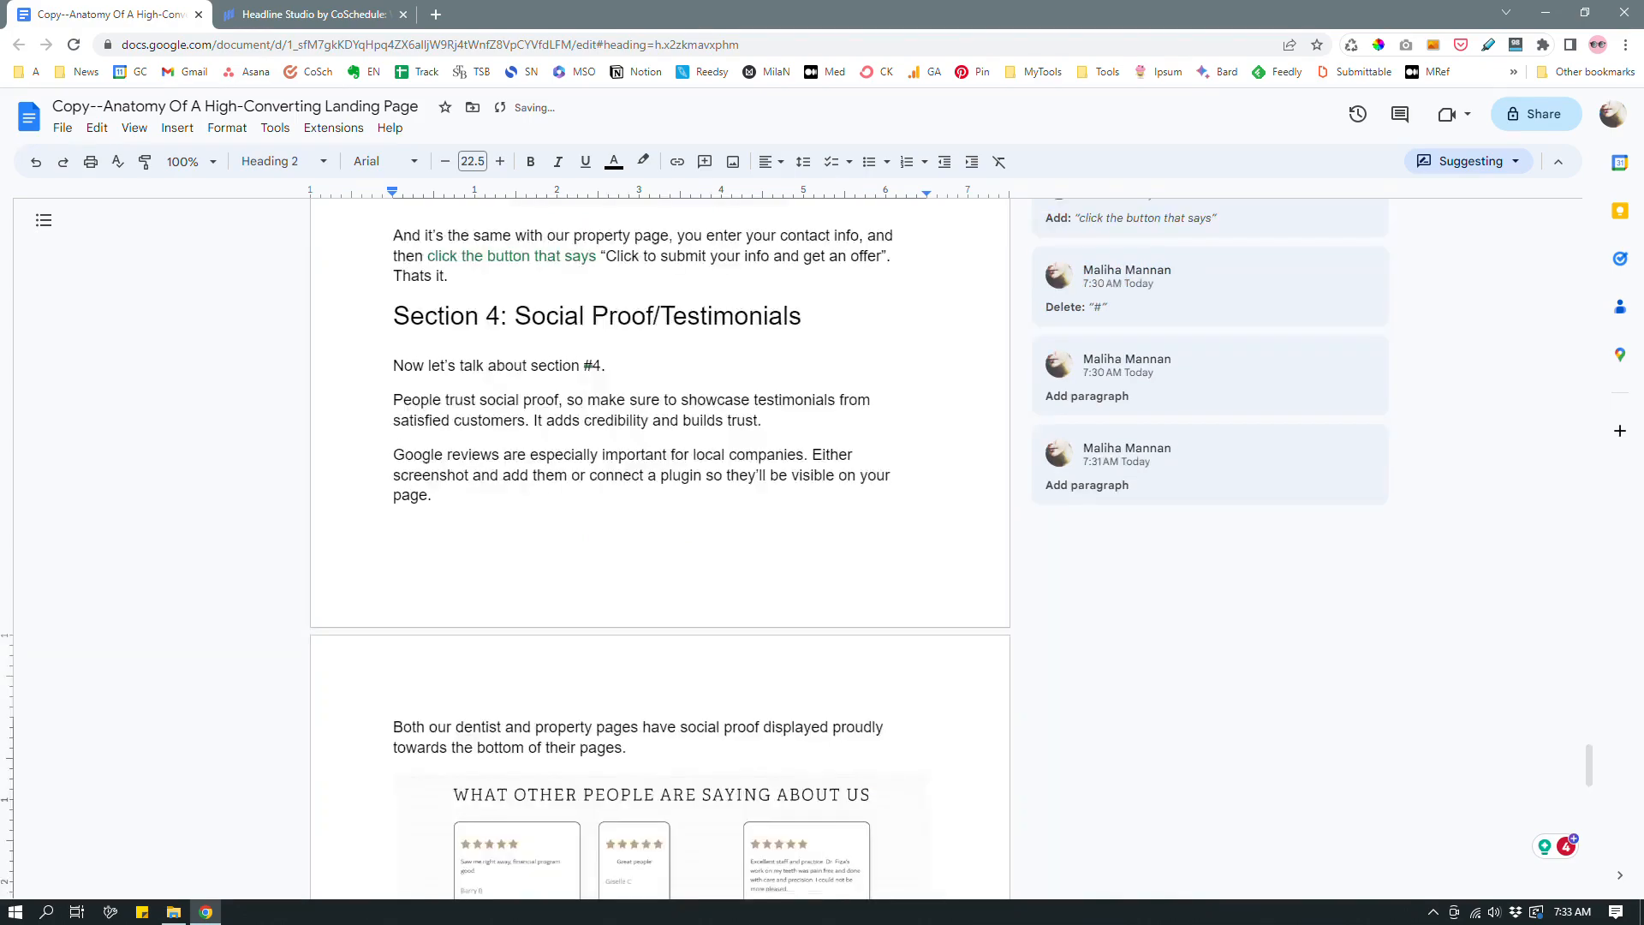
scroll(659, 548, up, 10)
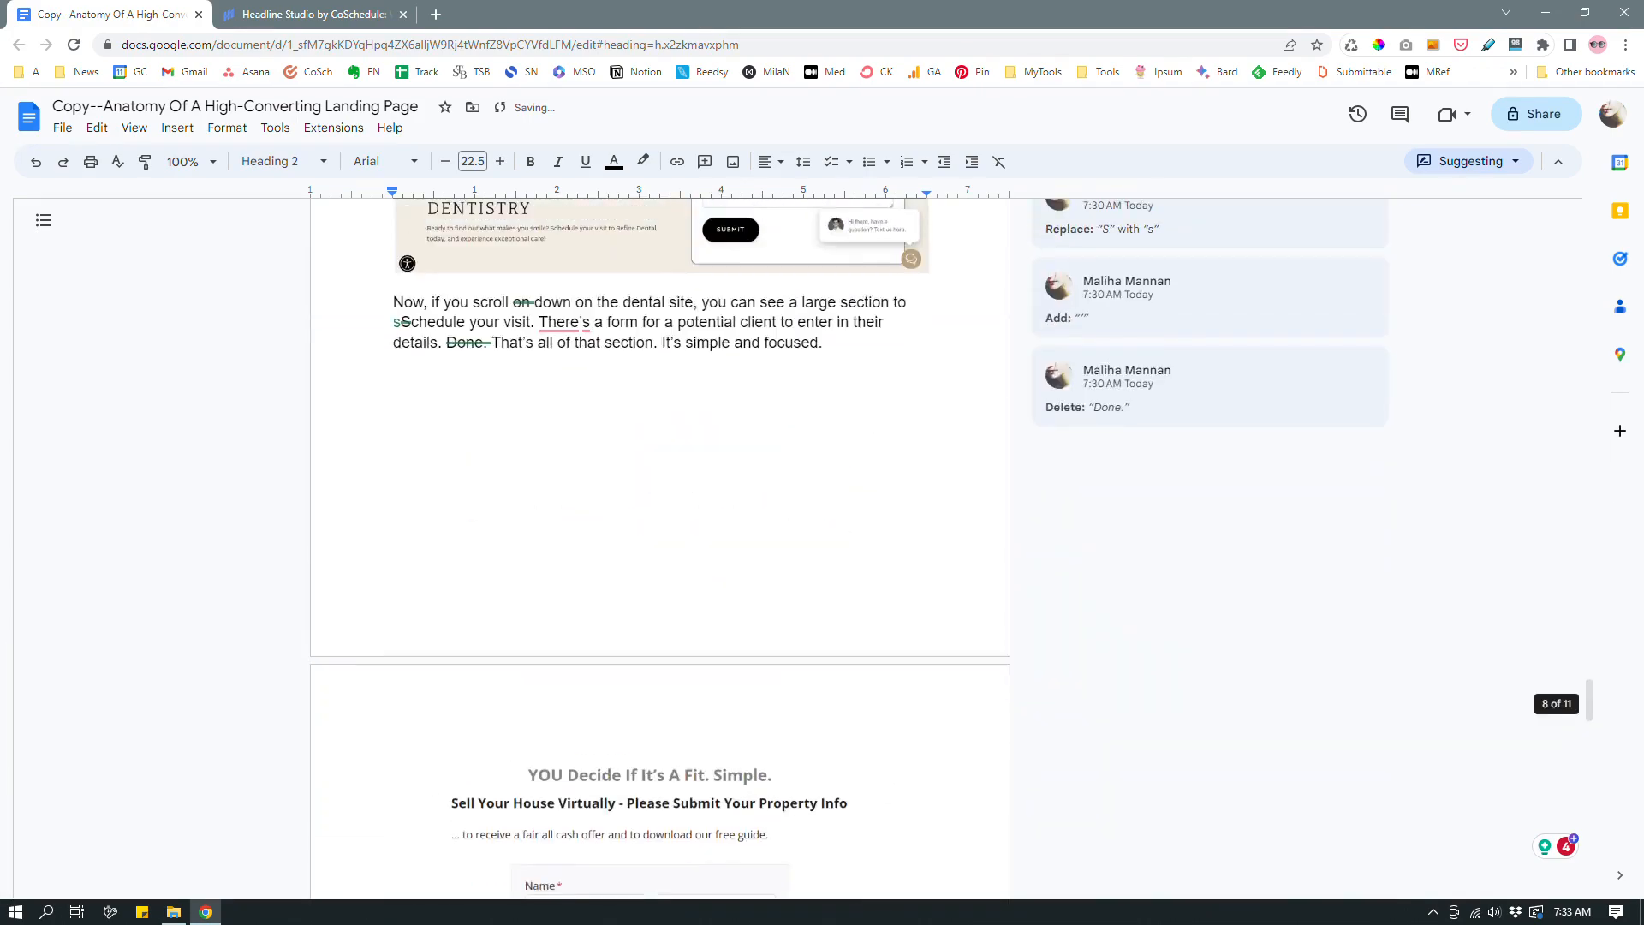
scroll(659, 548, up, 20)
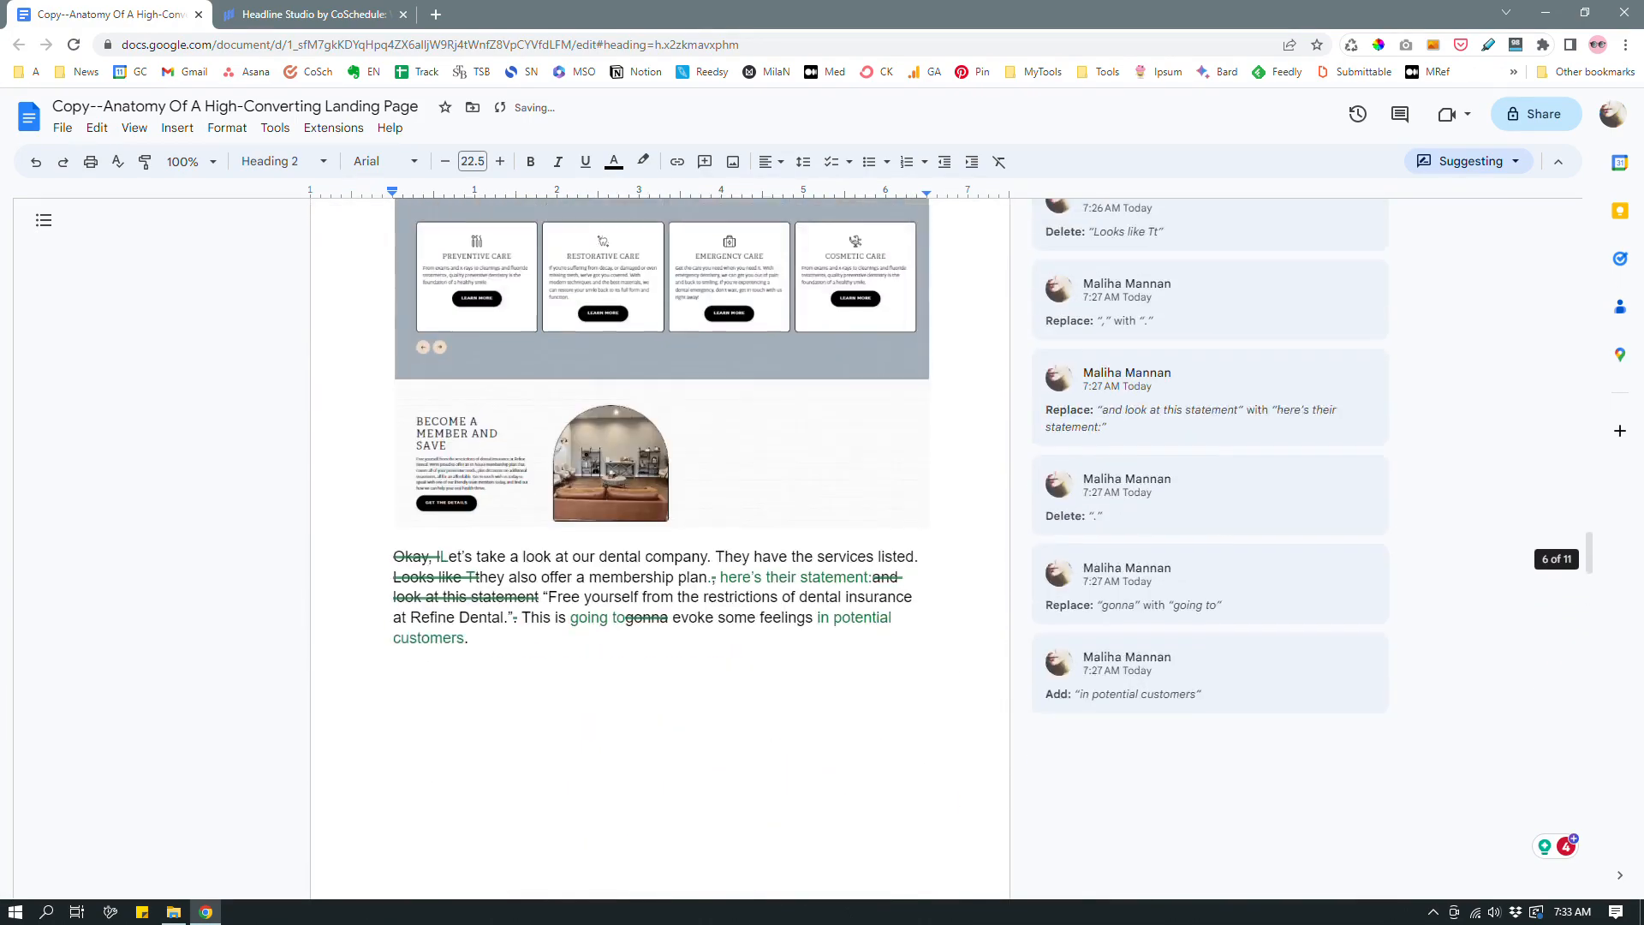
scroll(659, 548, up, 20)
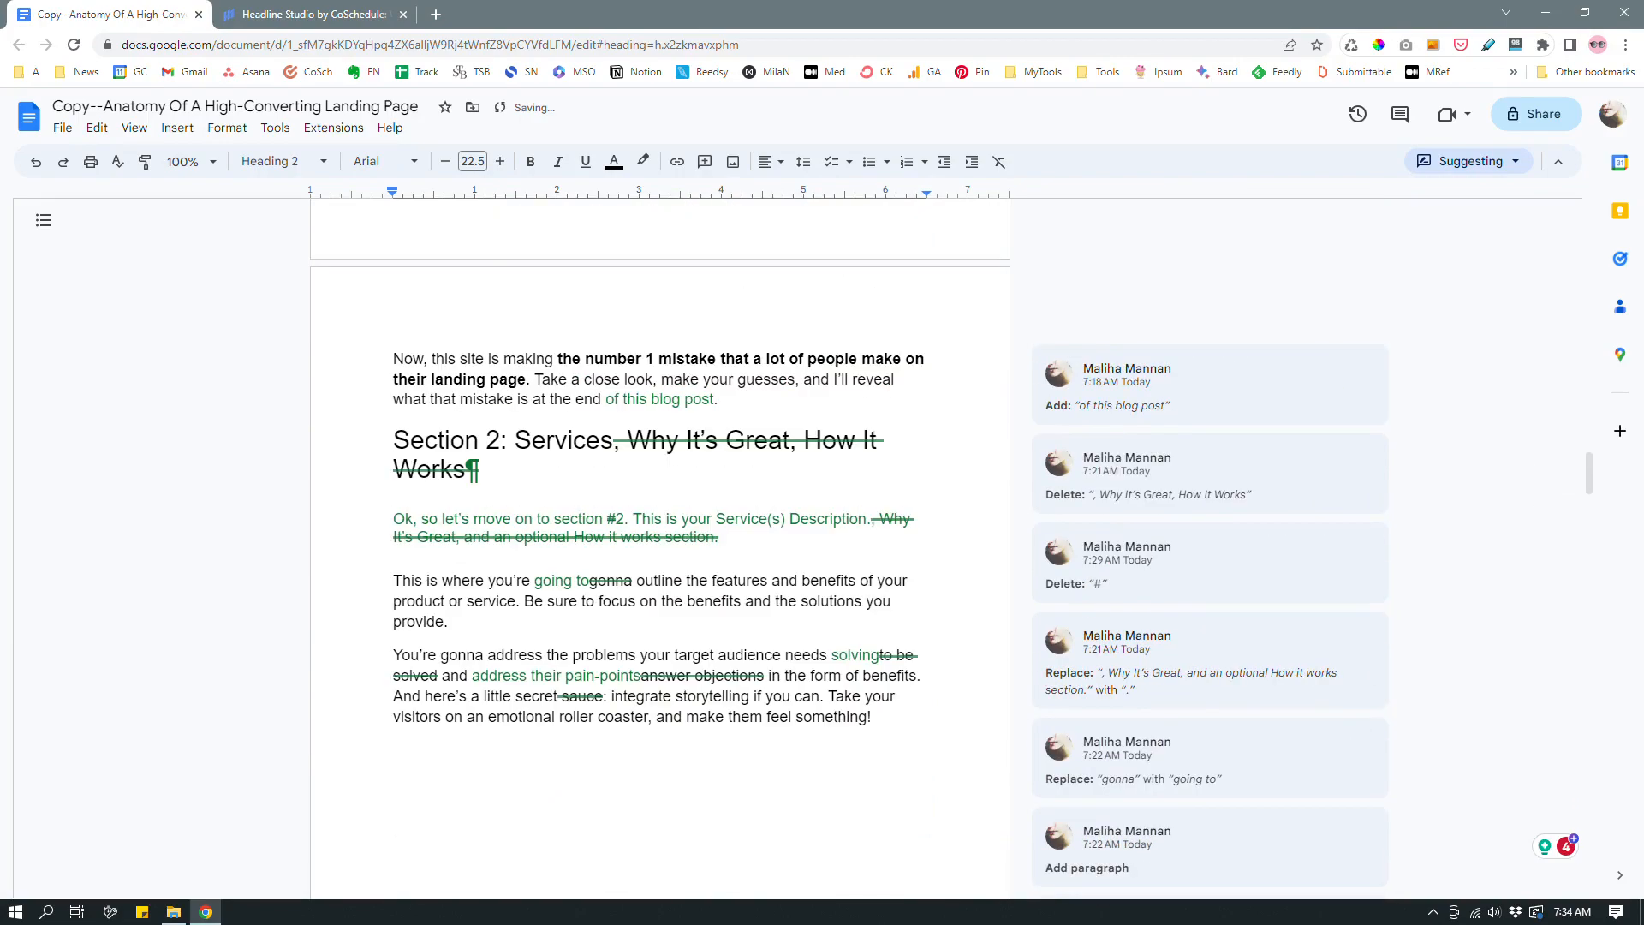
scroll(660, 548, up, 15)
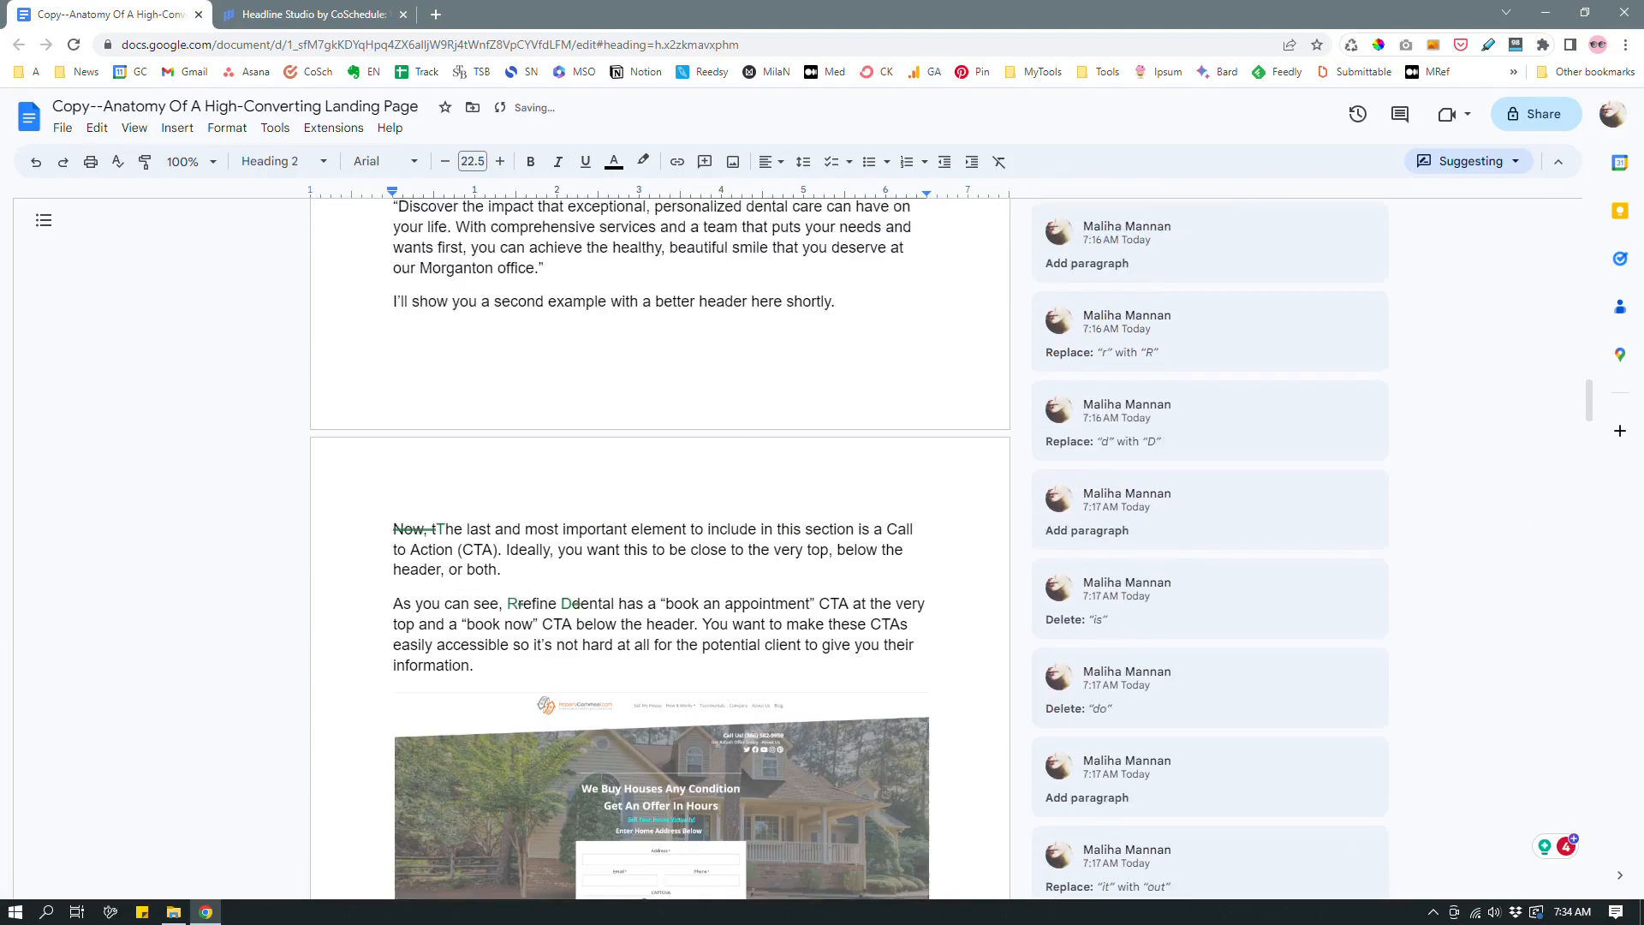
scroll(659, 548, up, 10)
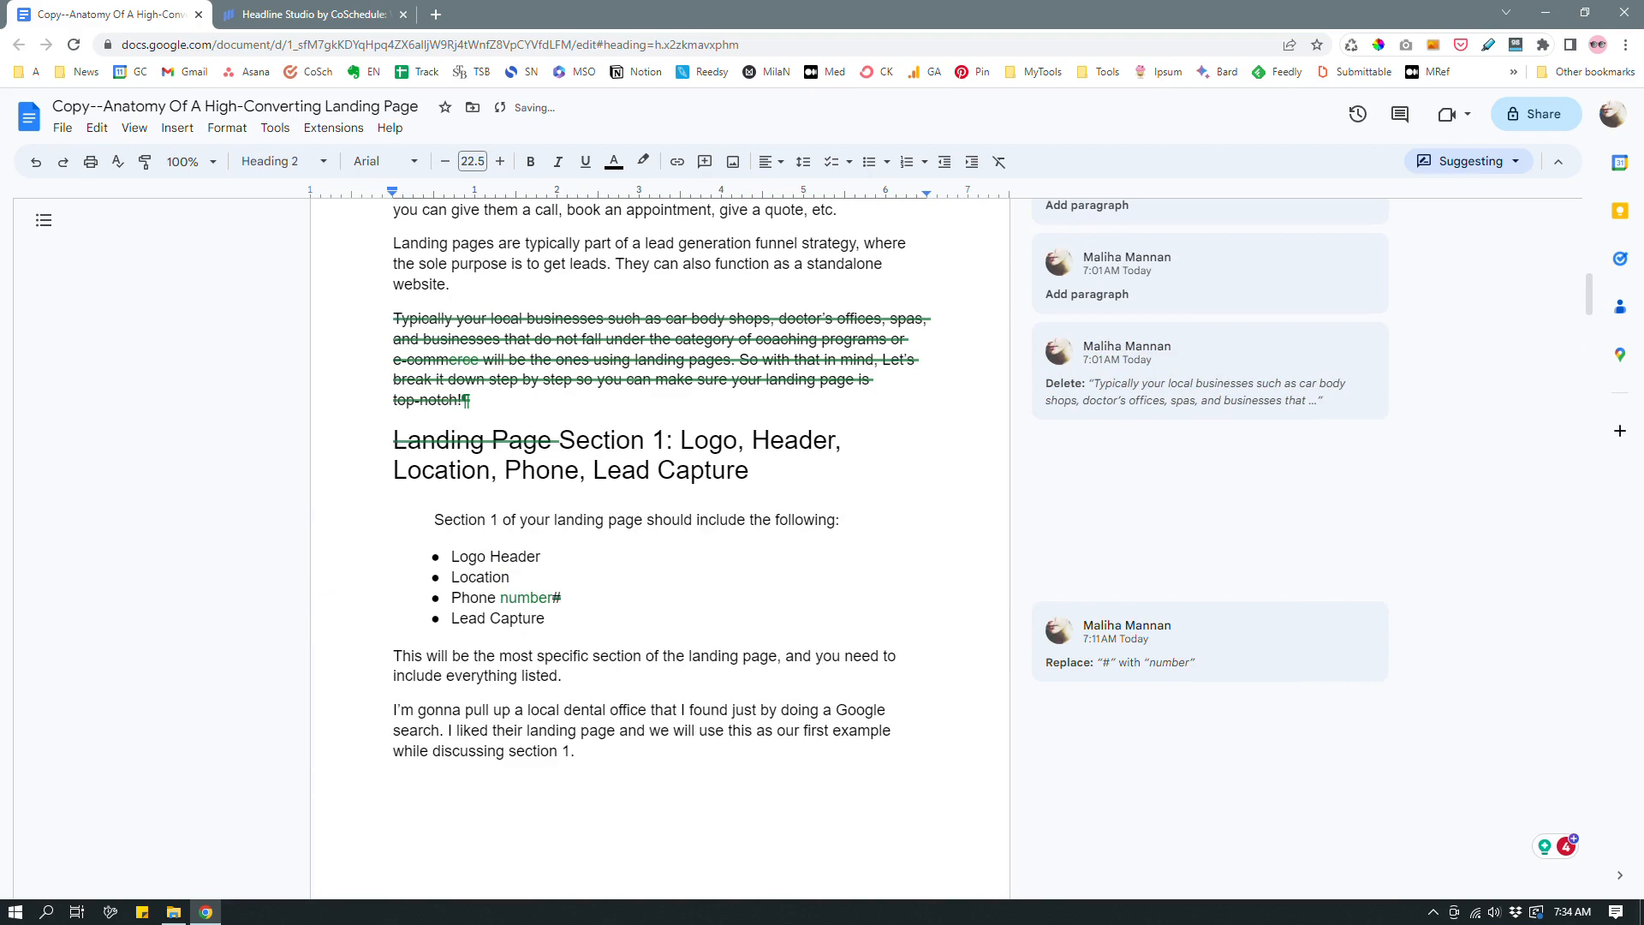
drag(559, 440, 751, 471)
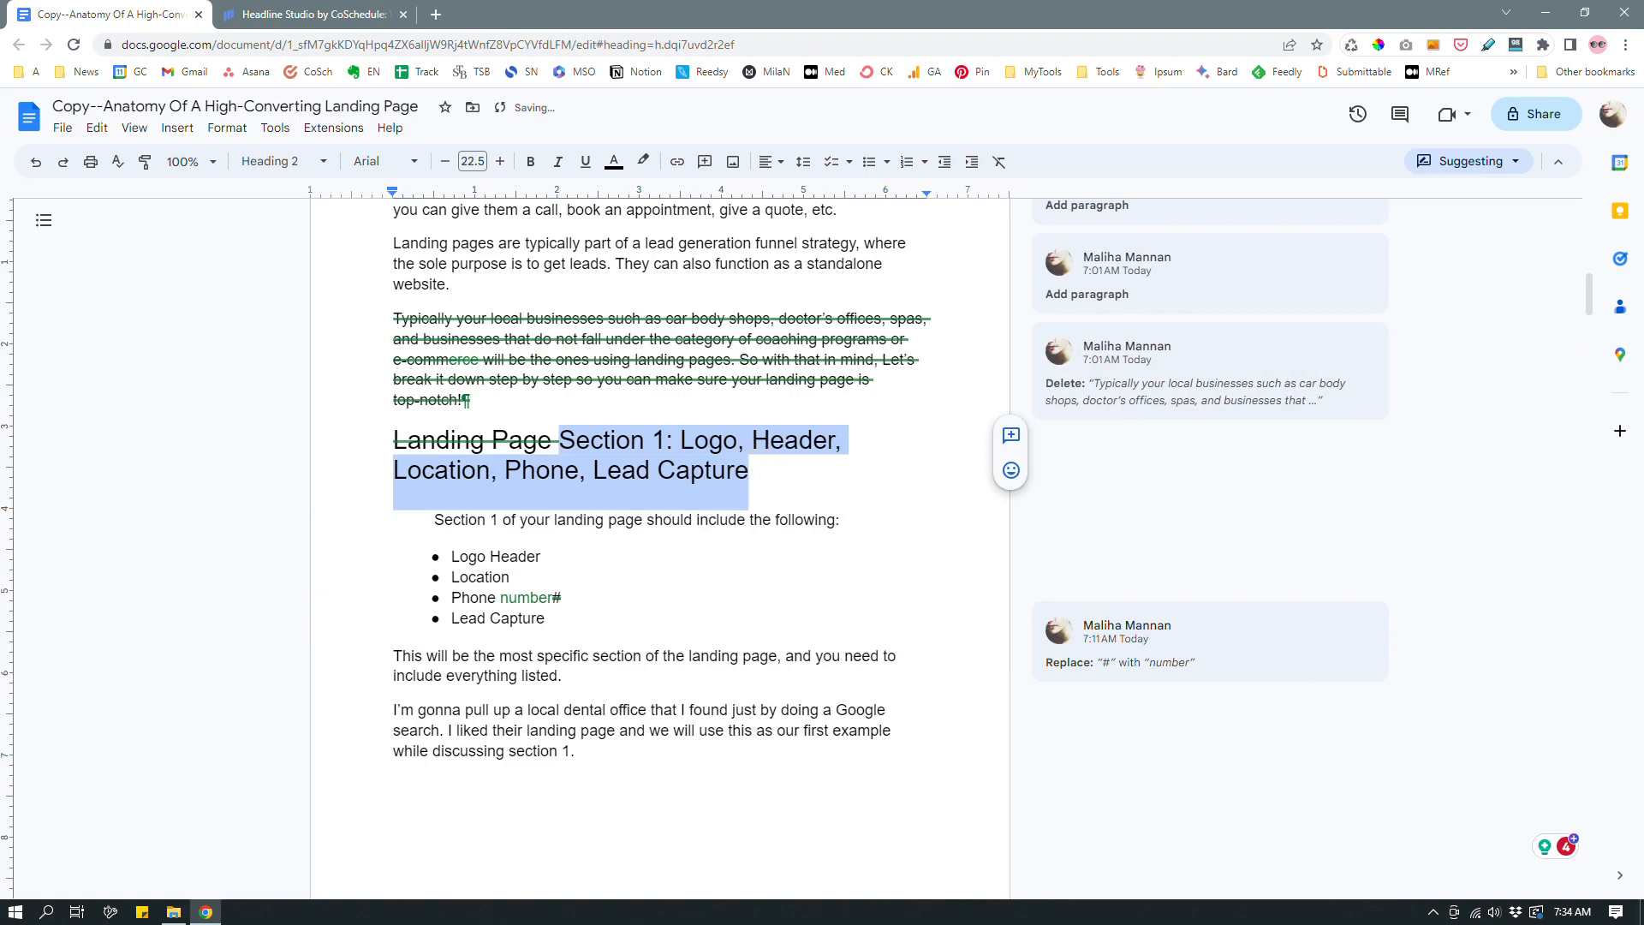
Skim the draft from Section 1 to "Section 3: Focused CTA" and return to the Section 1 heading
scroll(660, 548, down, 20)
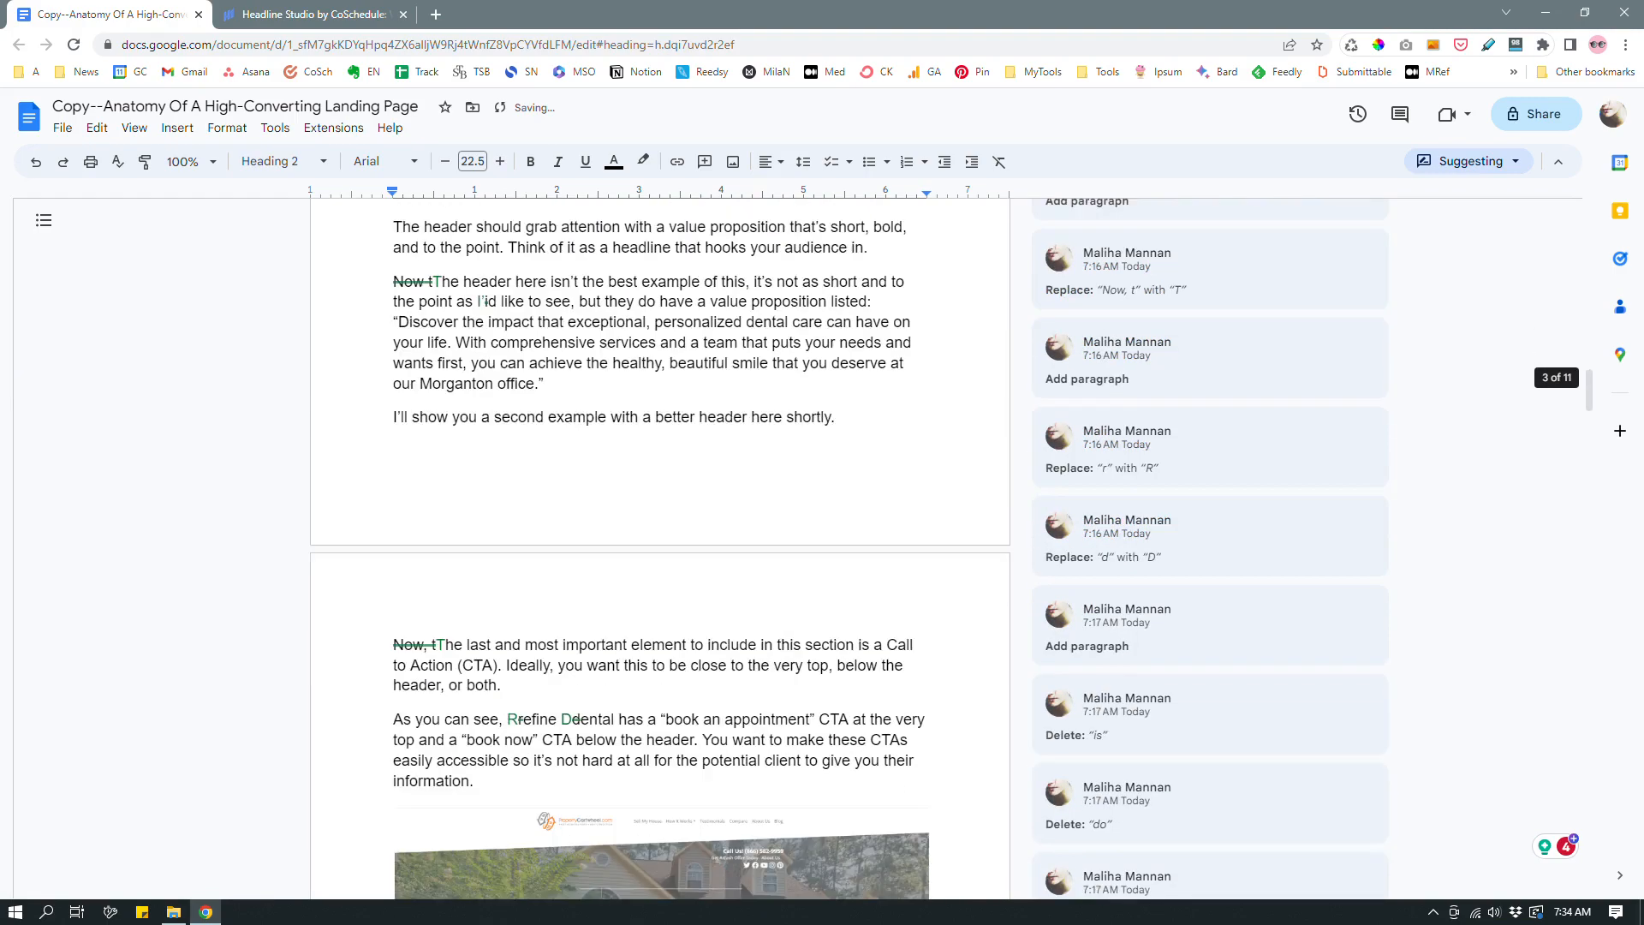
scroll(659, 548, down, 15)
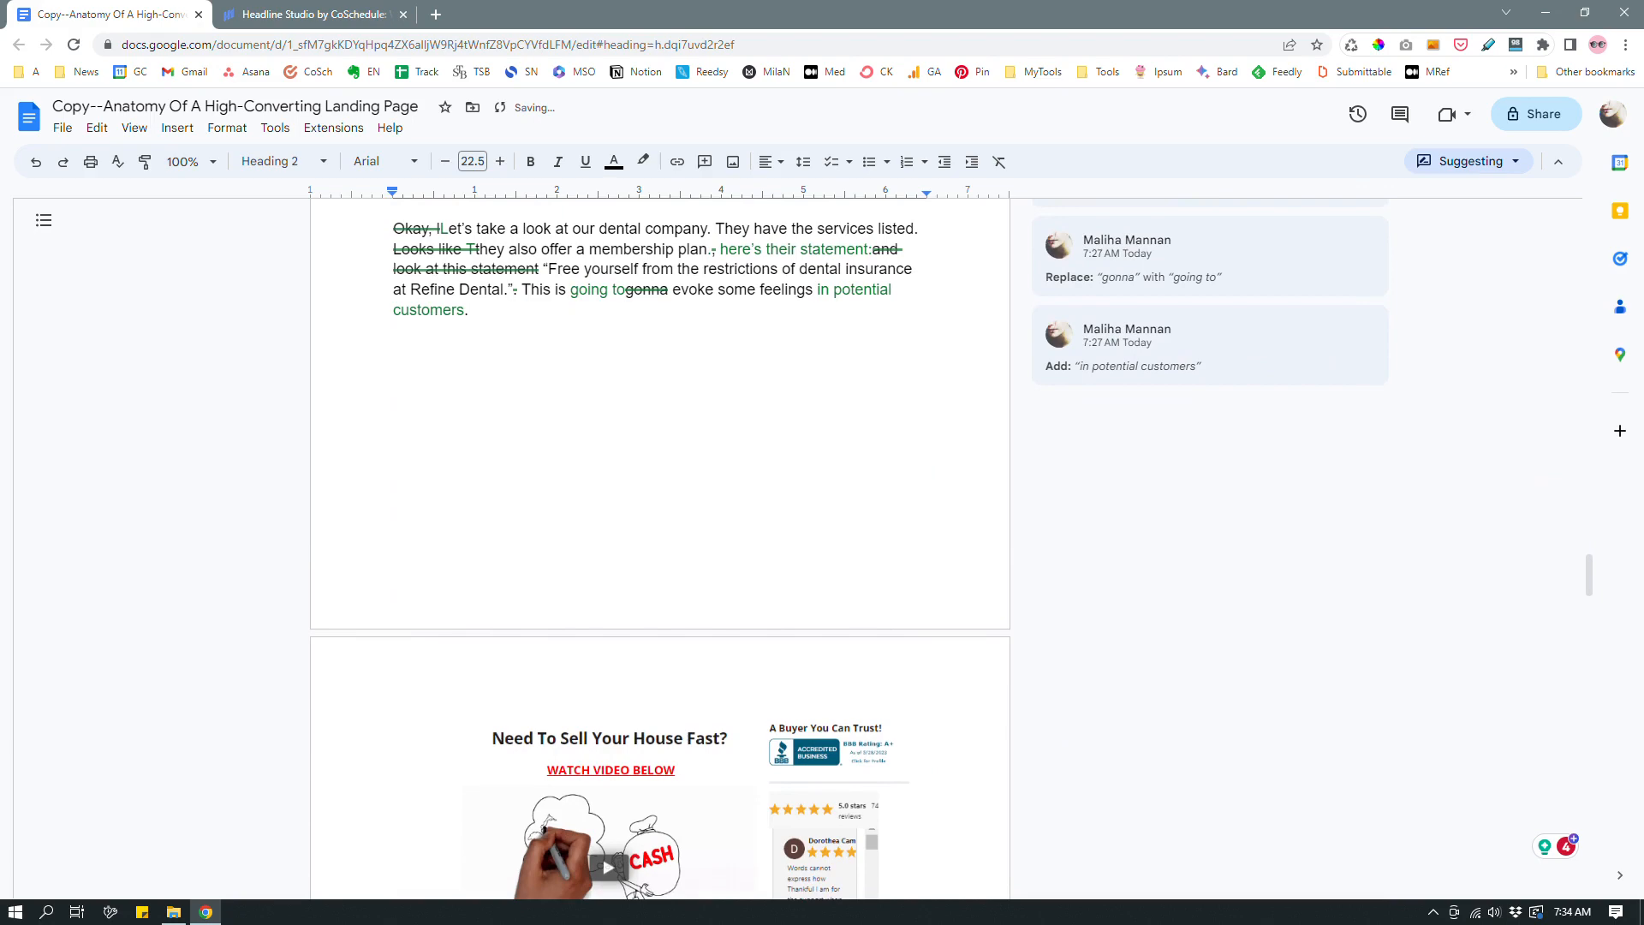
scroll(659, 548, down, 15)
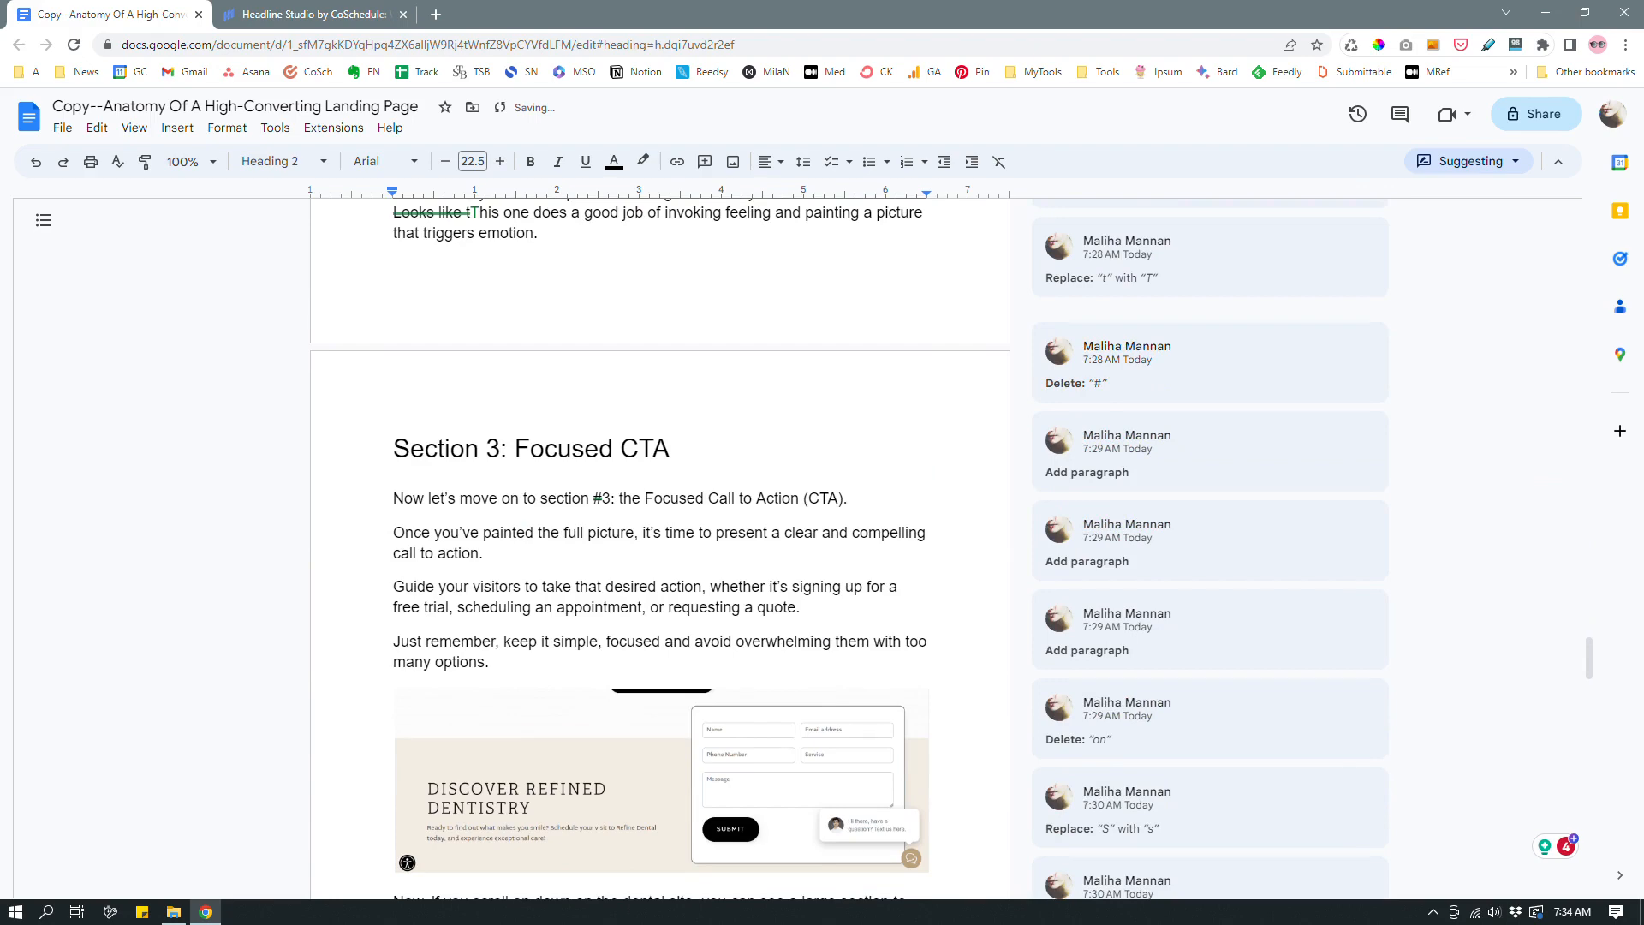
scroll(659, 548, up, 20)
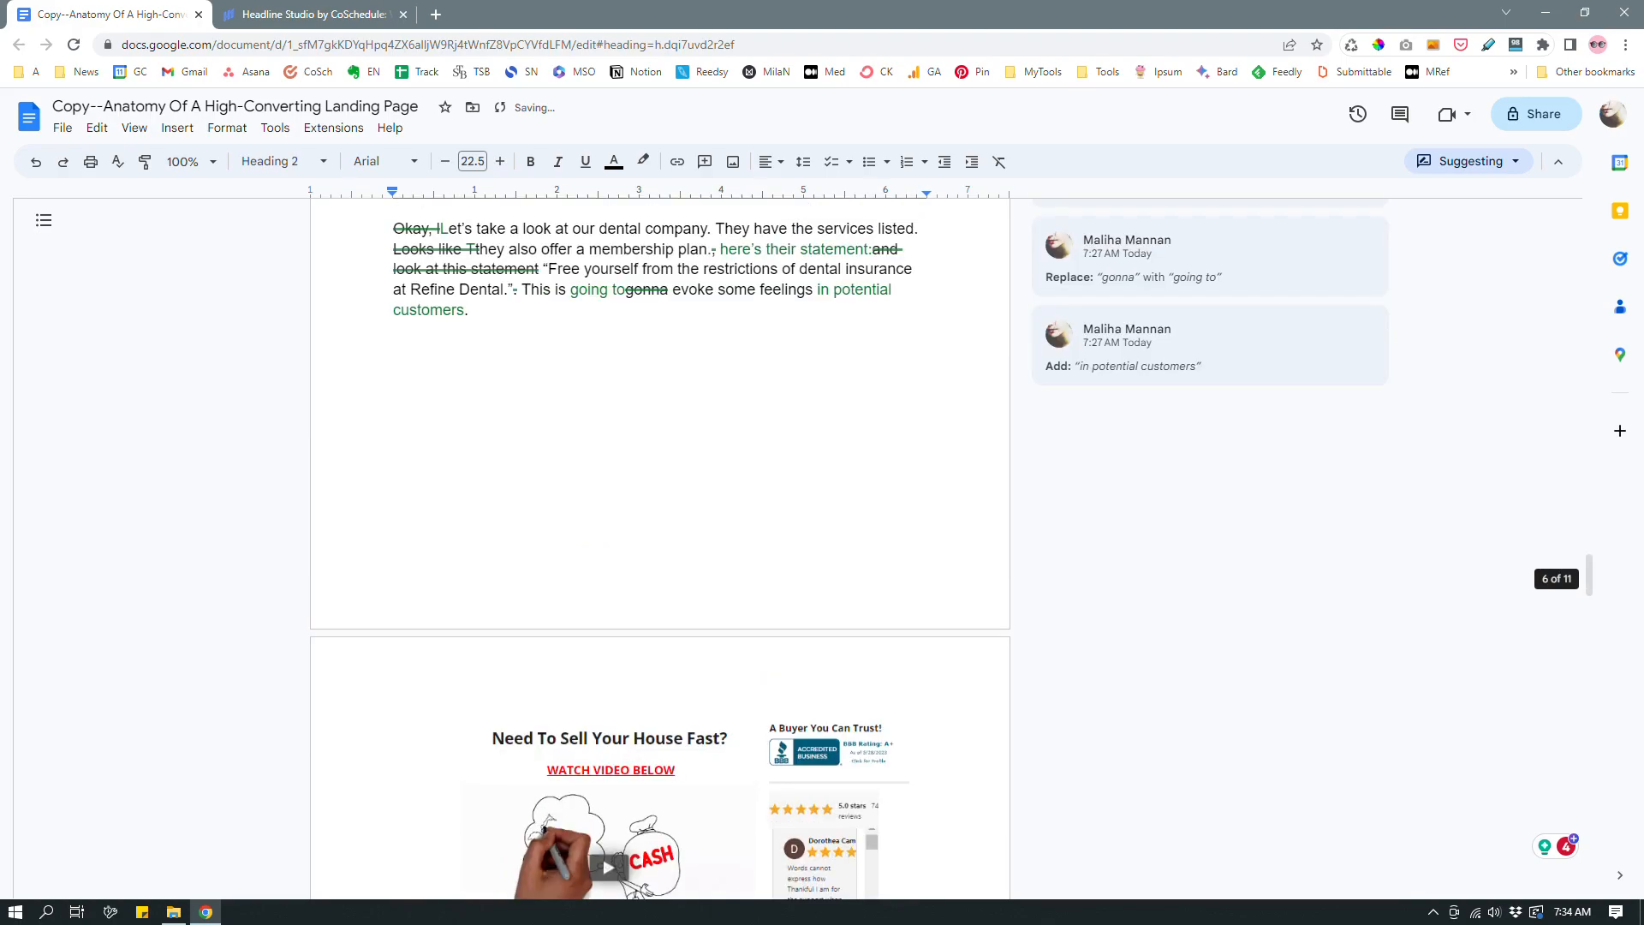
scroll(659, 548, up, 20)
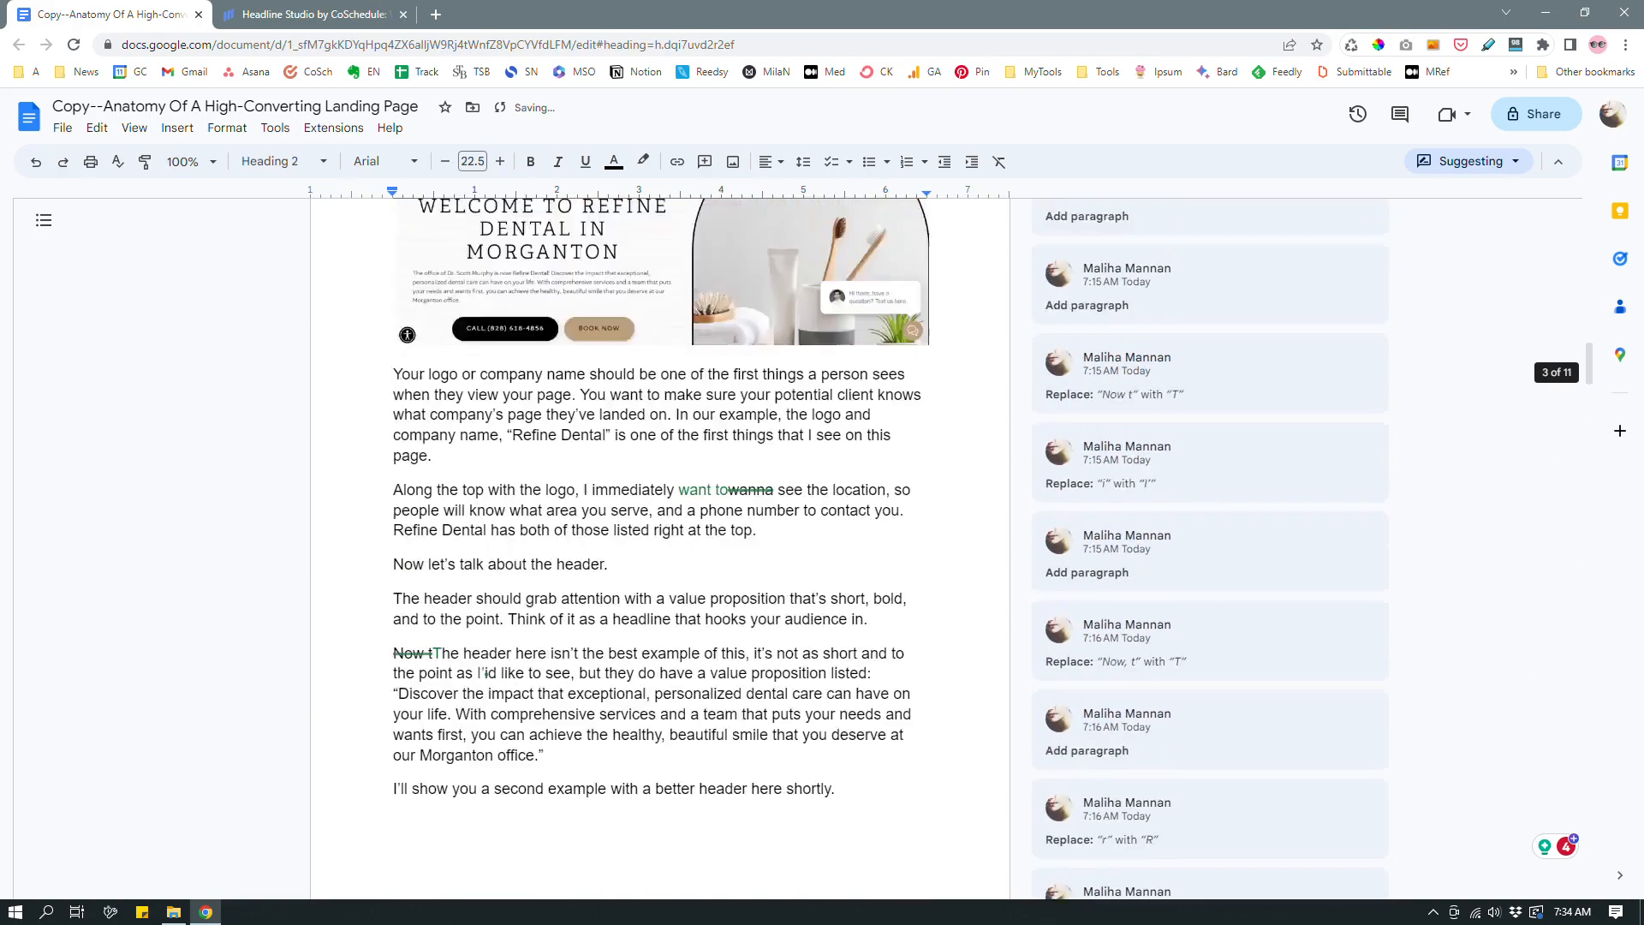
scroll(569, 343, up, 2)
scroll(569, 342, down, 5)
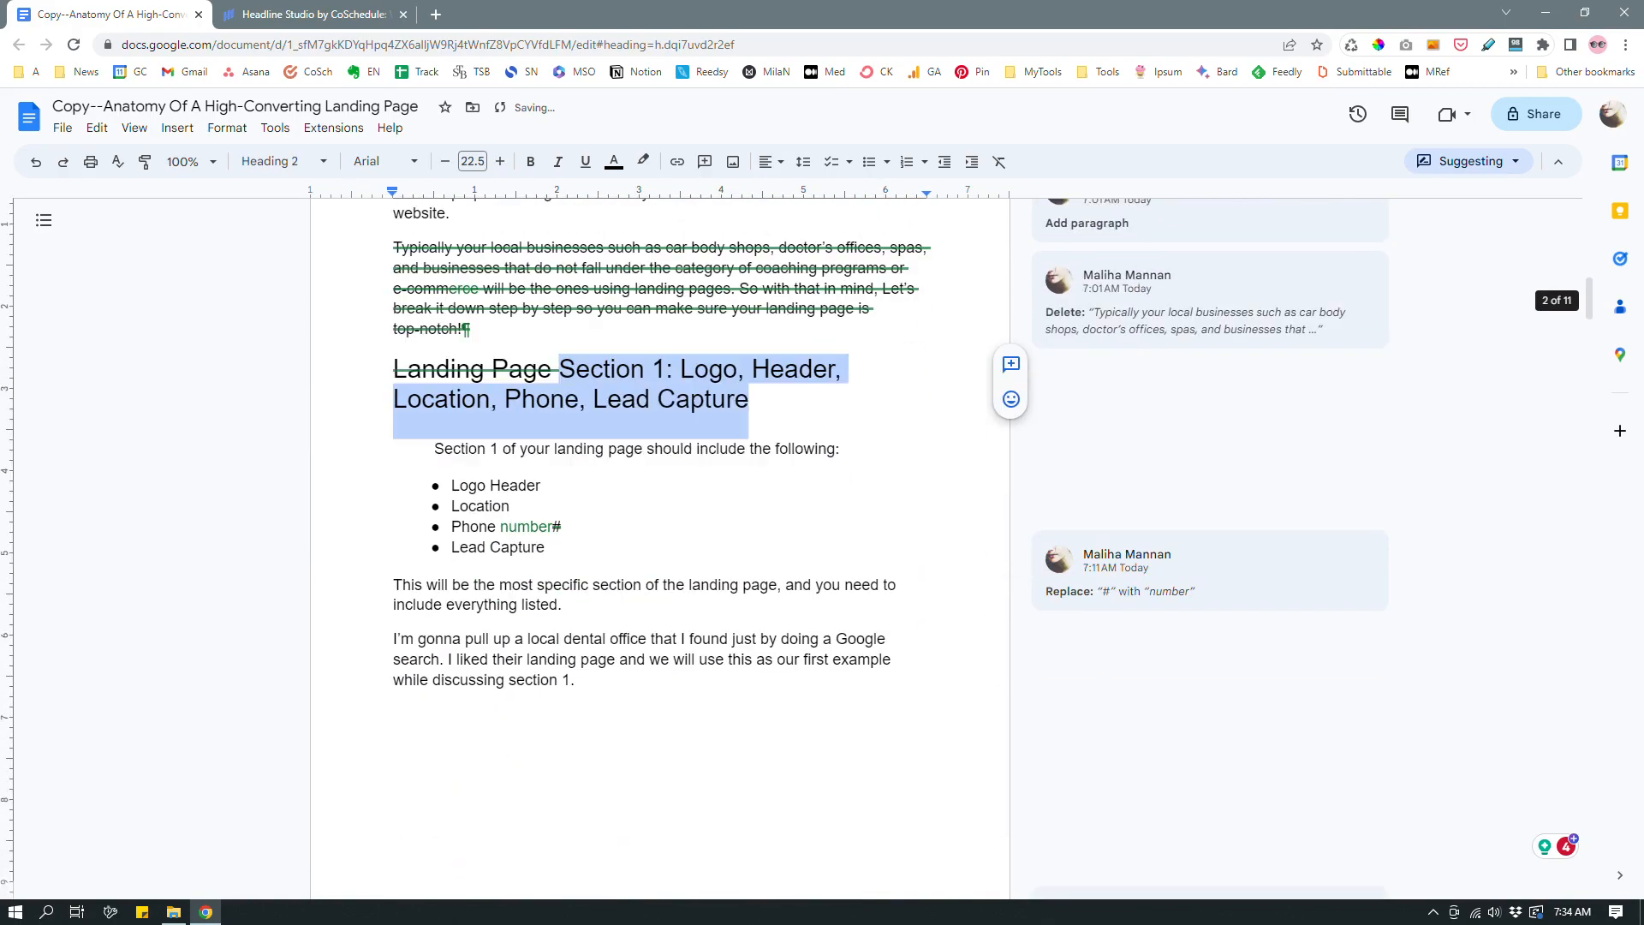
Examine the wording of the Section 1, Section 2, Section 3 and Section 4 headings, highlighting each in turn
click(568, 347)
drag(561, 352, 772, 389)
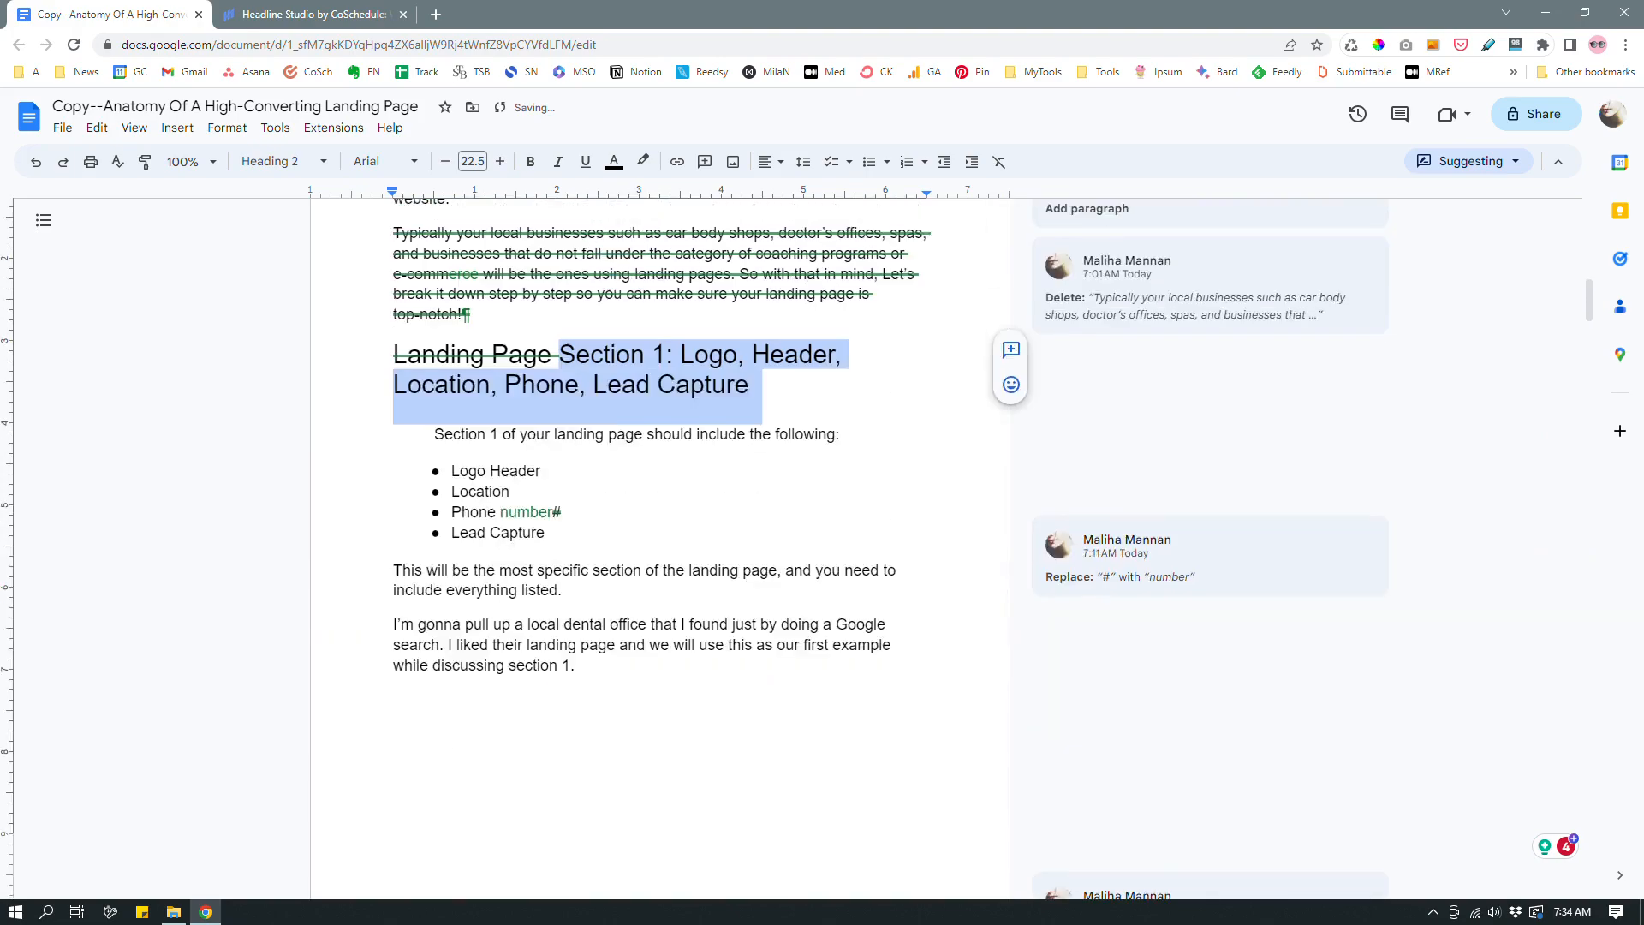
scroll(660, 548, down, 20)
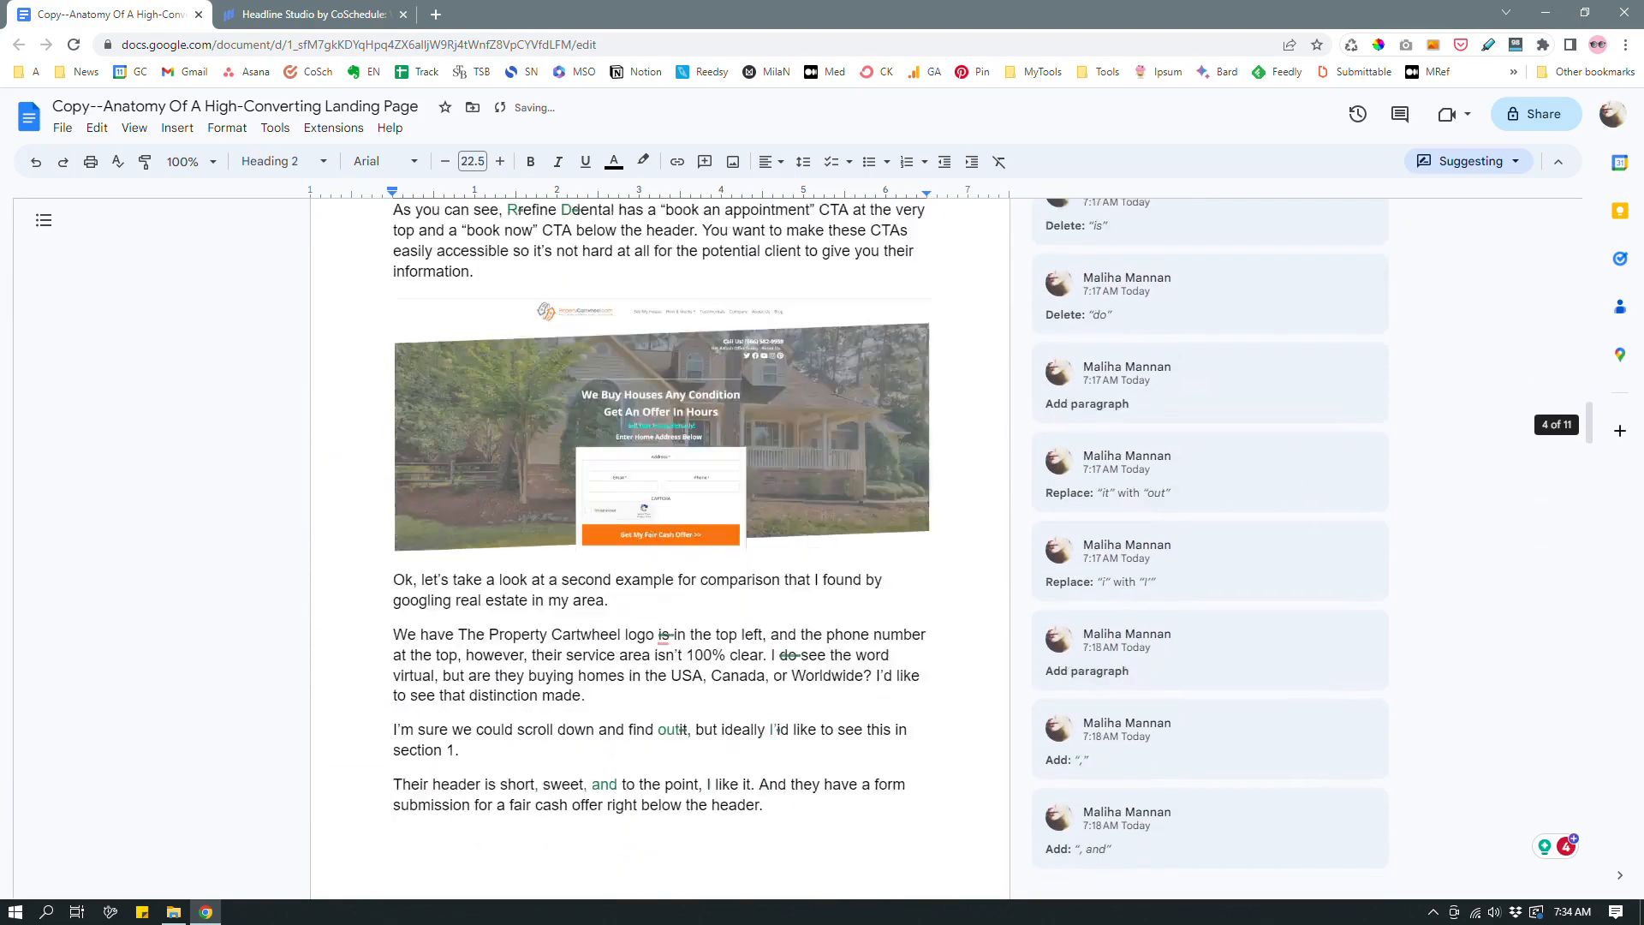
scroll(659, 548, down, 3)
drag(394, 356, 615, 357)
scroll(615, 358, down, 20)
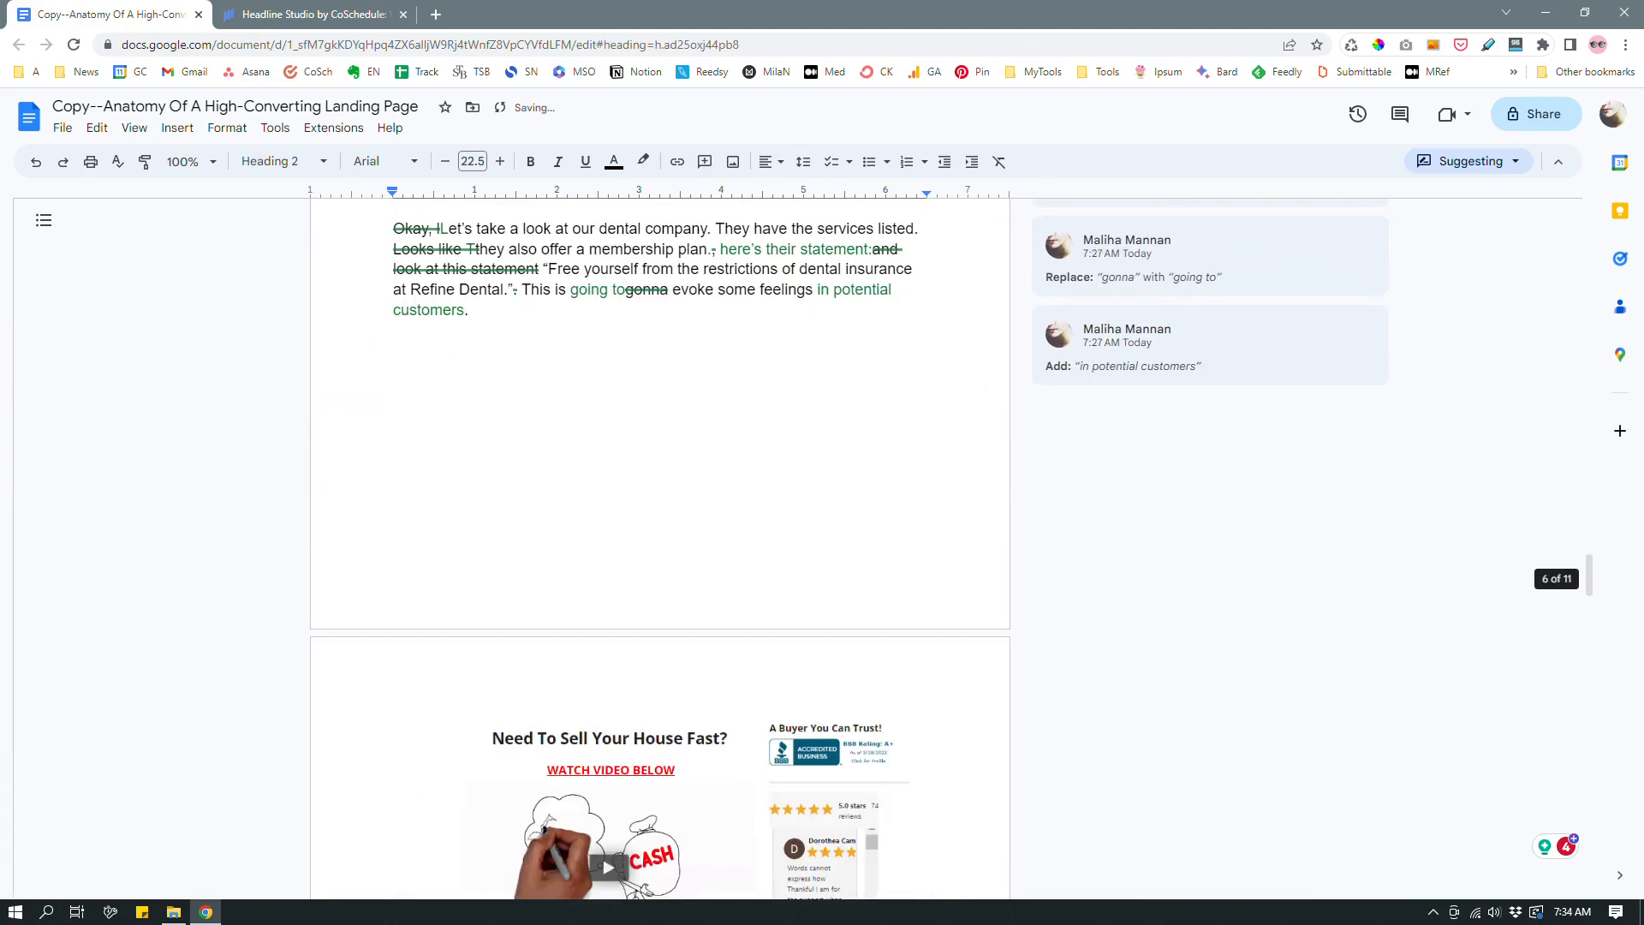
scroll(659, 548, down, 9)
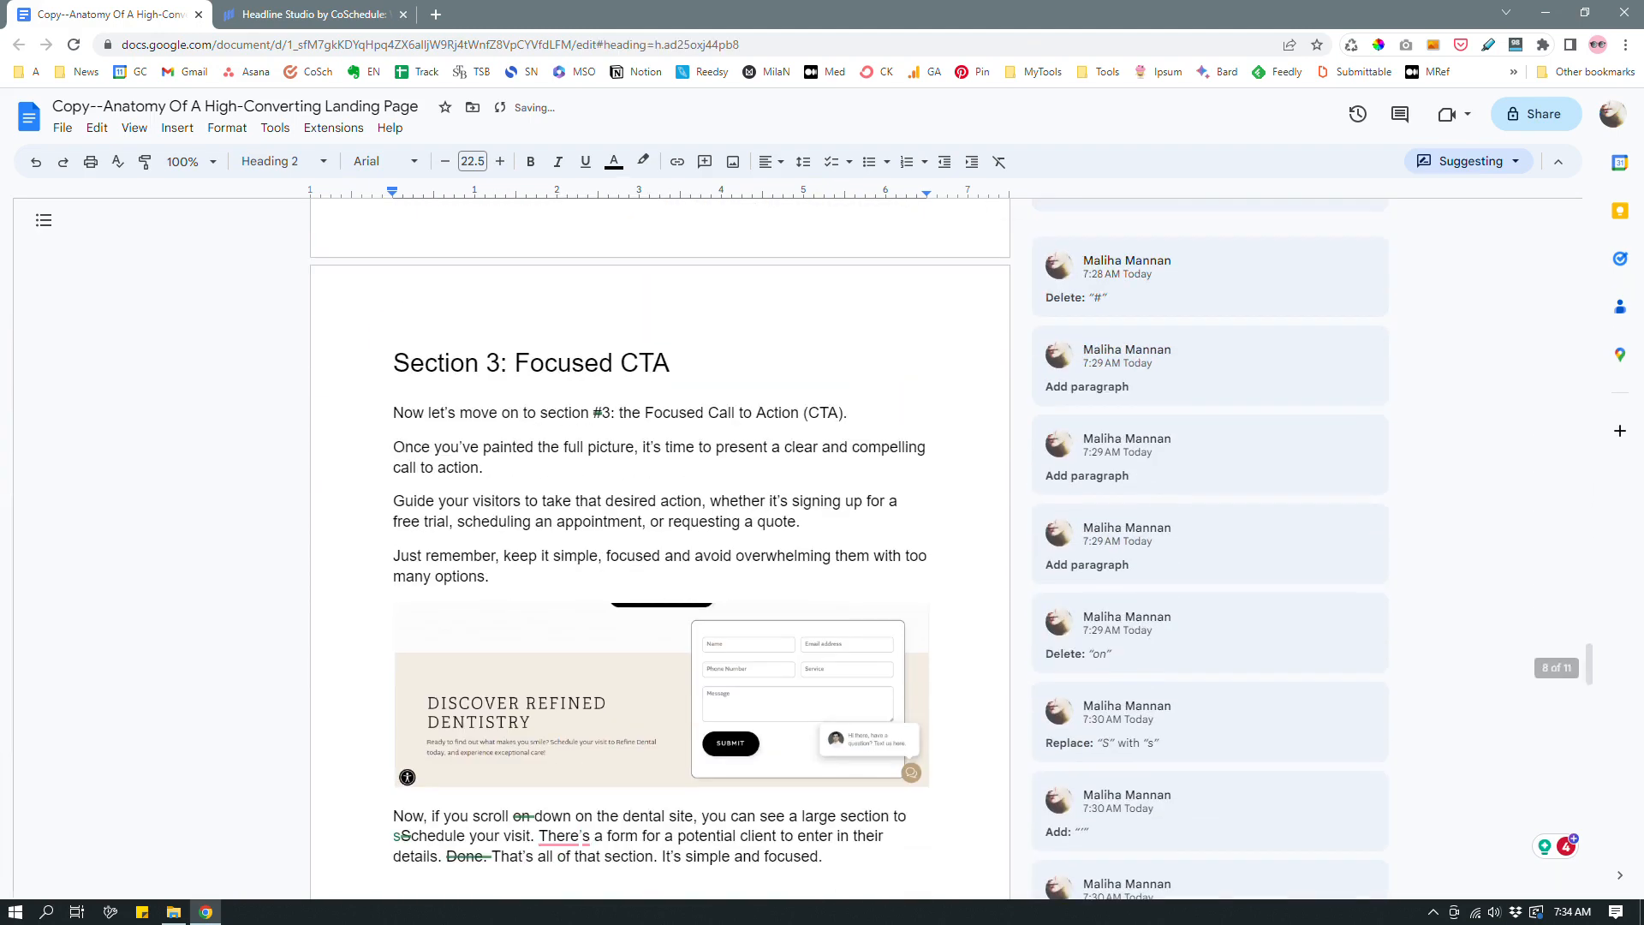
drag(394, 359, 670, 358)
scroll(670, 358, down, 12)
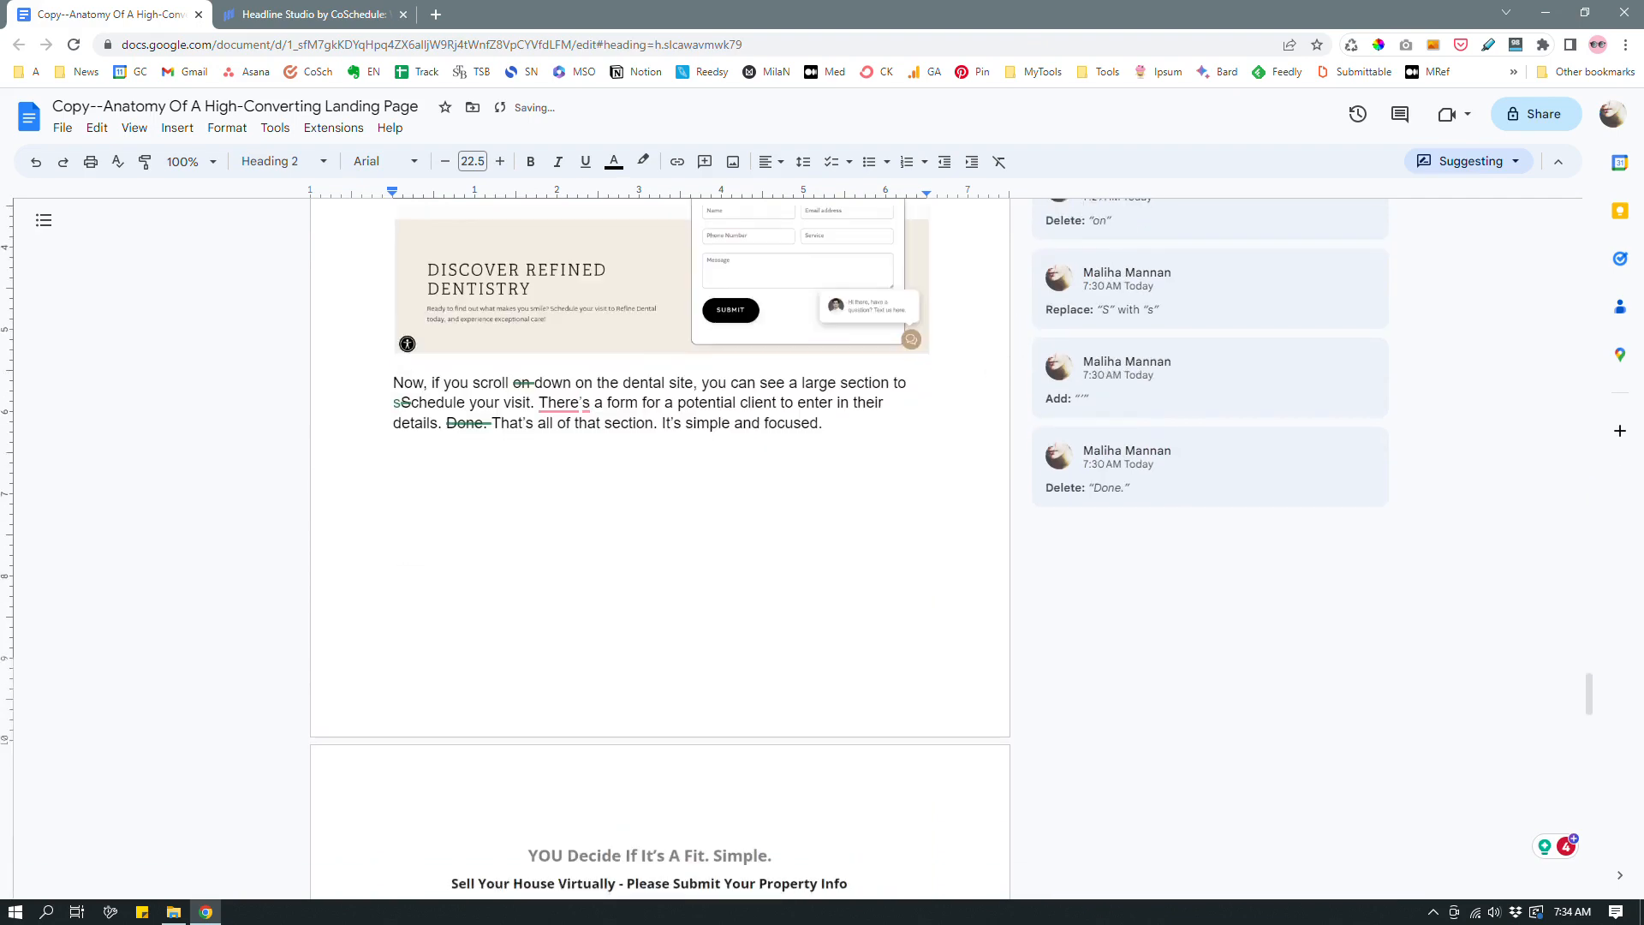
scroll(659, 548, down, 5)
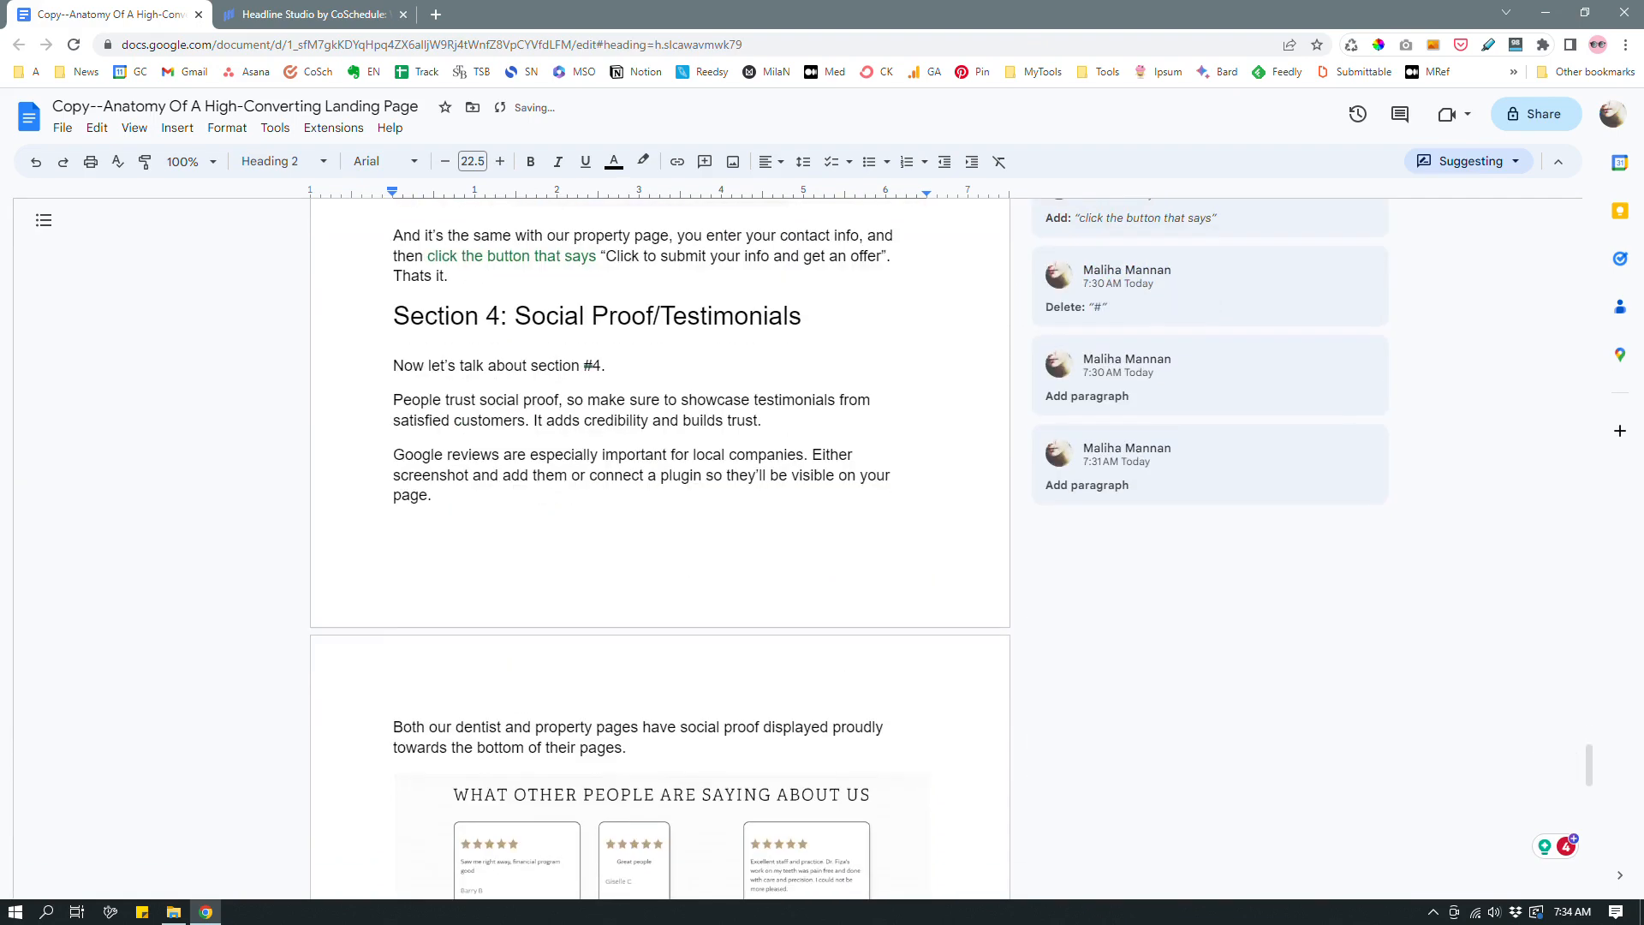
drag(393, 315, 827, 314)
scroll(659, 548, down, 8)
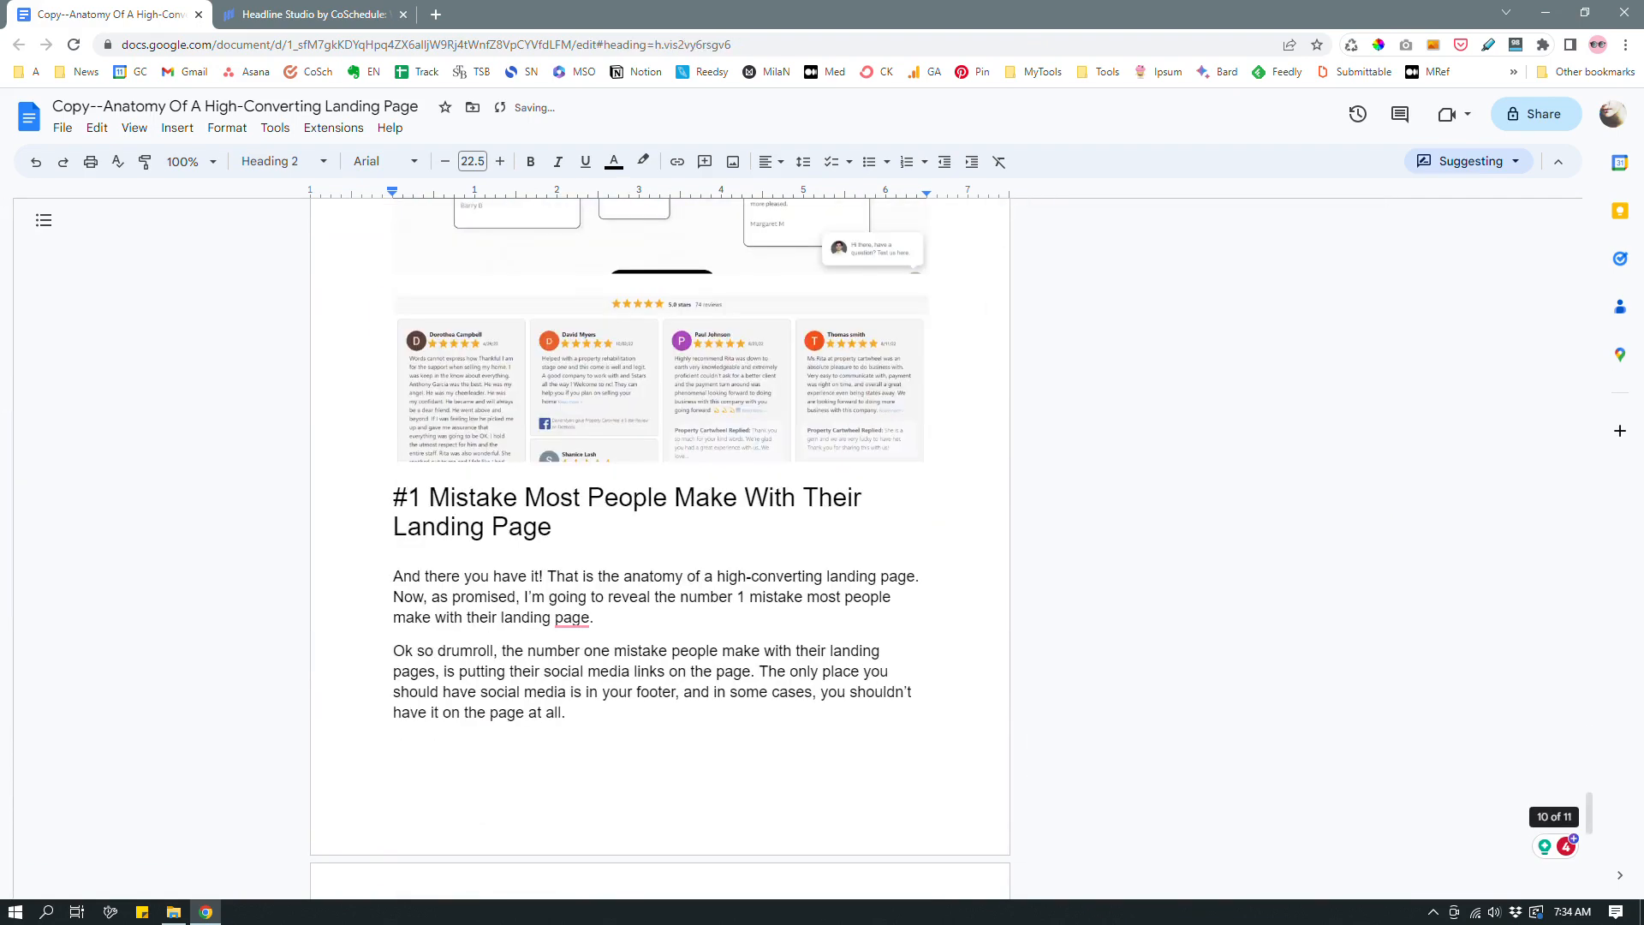
Highlight the heading "#1 Mistake Most People Make With Their Landing Page" to examine how it fits the numbered section headings
drag(553, 525, 394, 497)
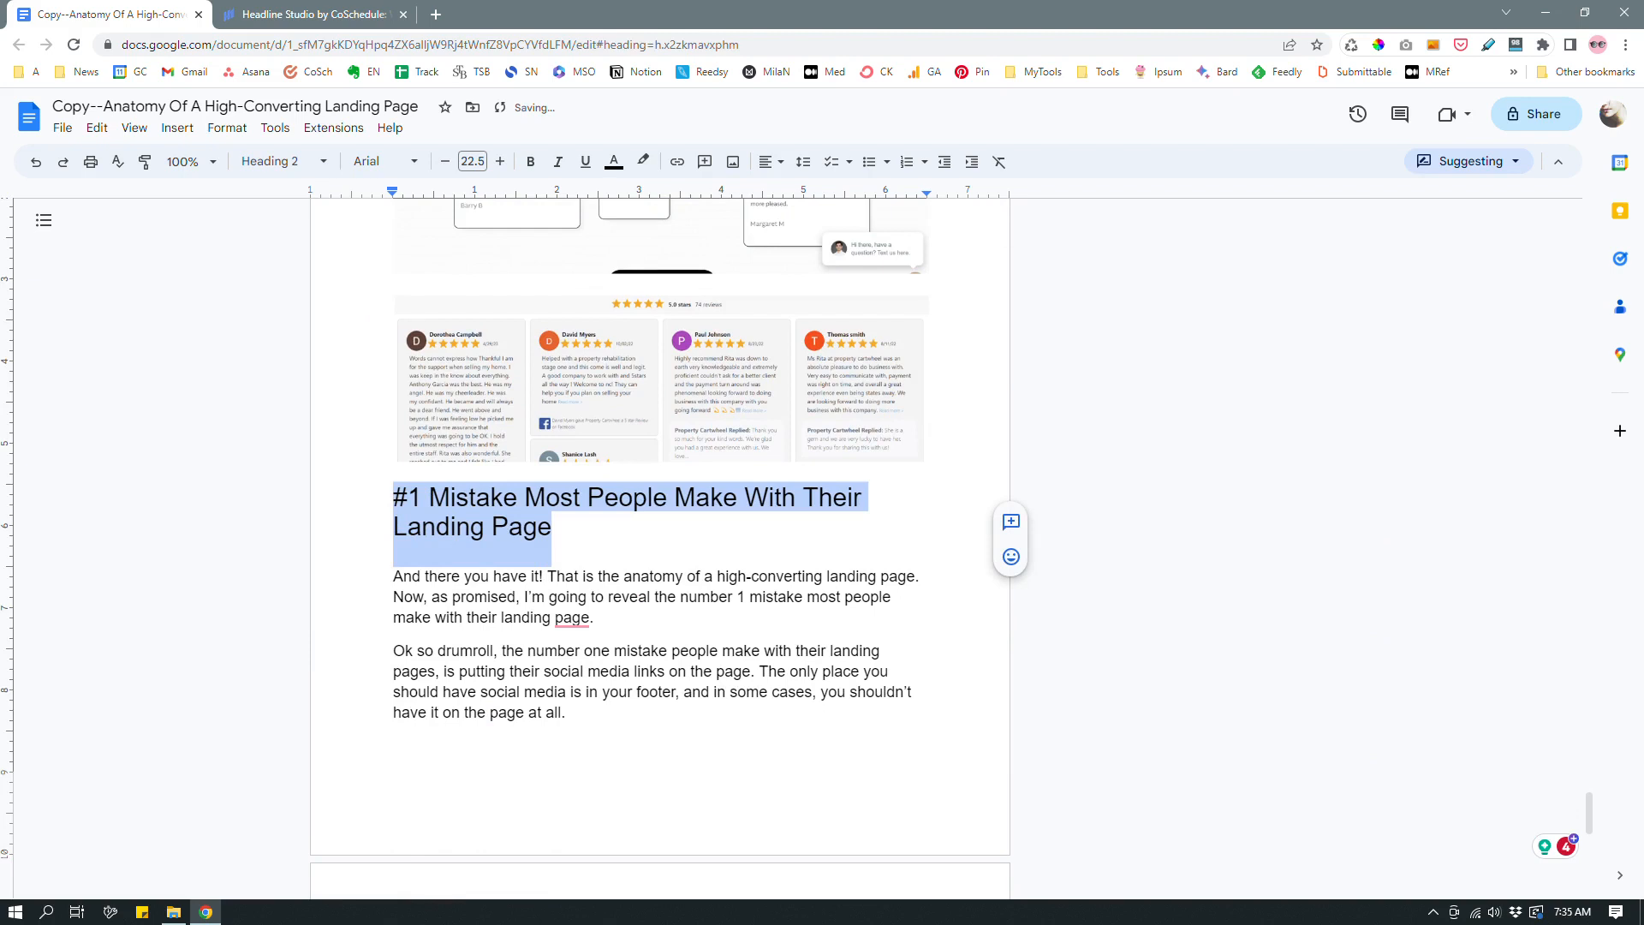
click(552, 524)
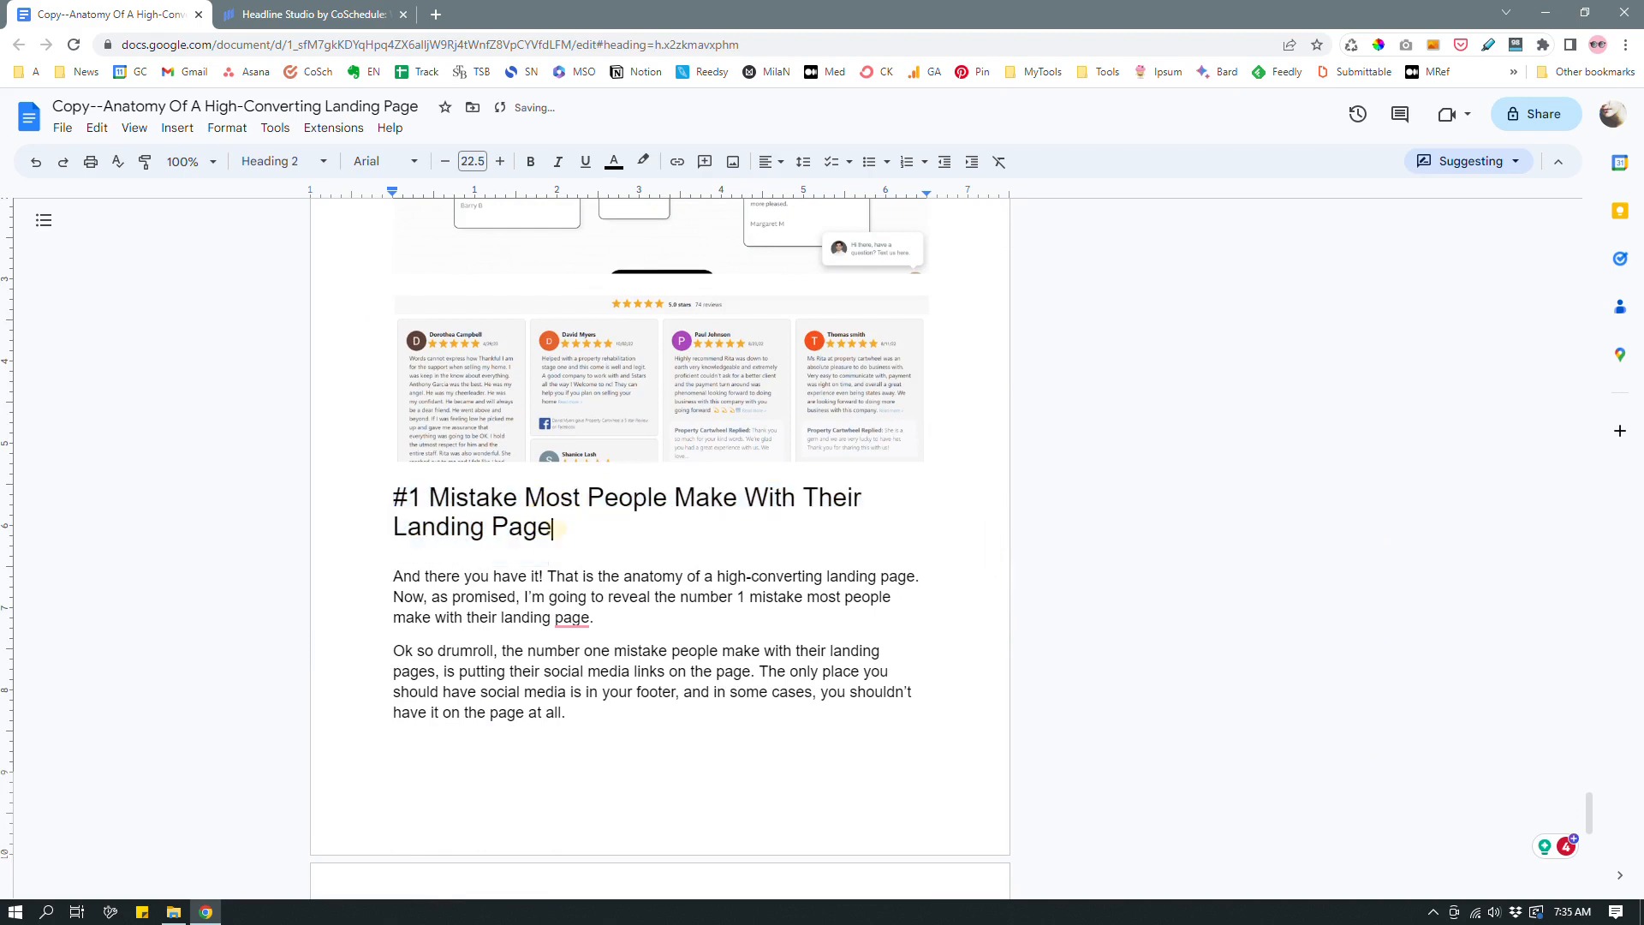
drag(552, 524, 389, 500)
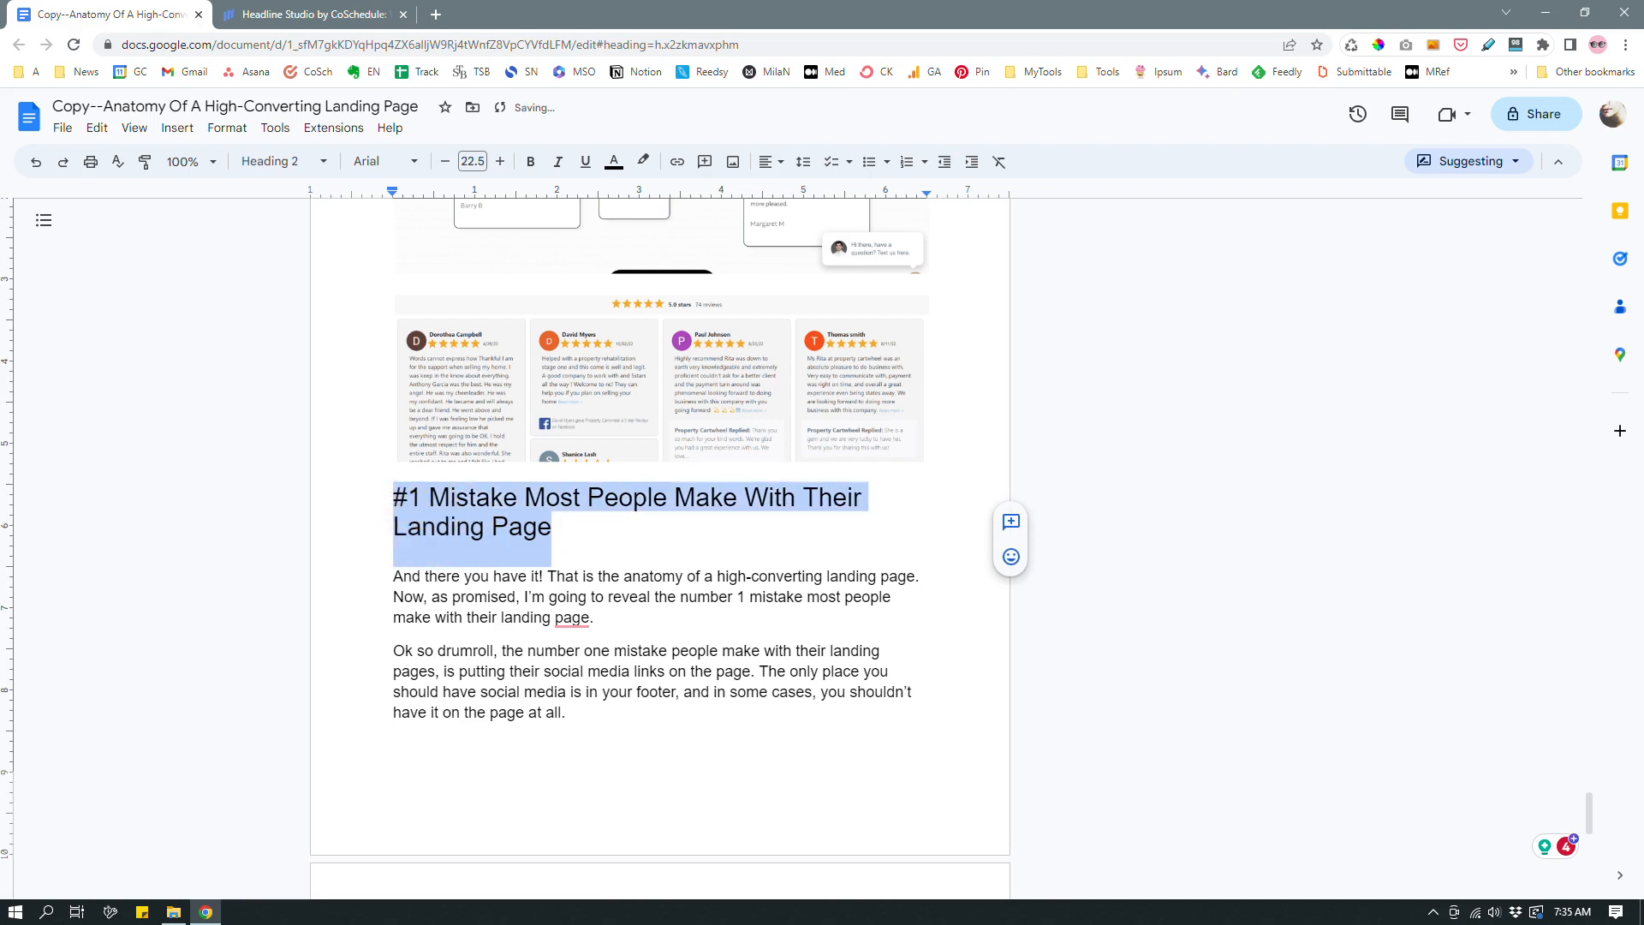
click(554, 524)
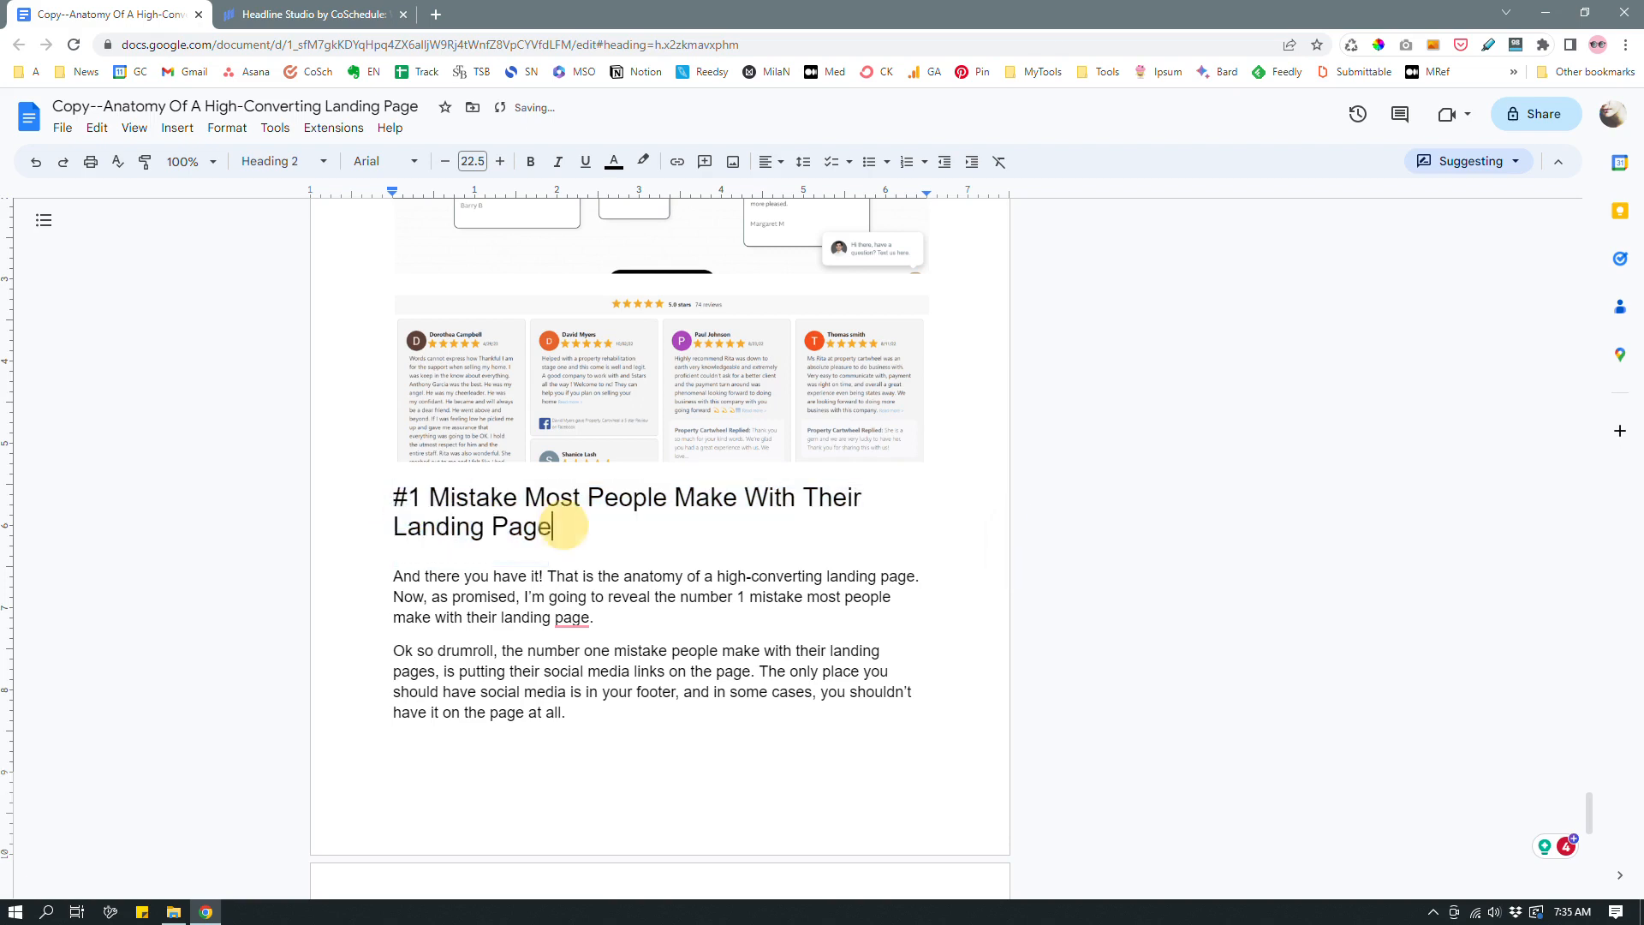
drag(555, 525, 382, 502)
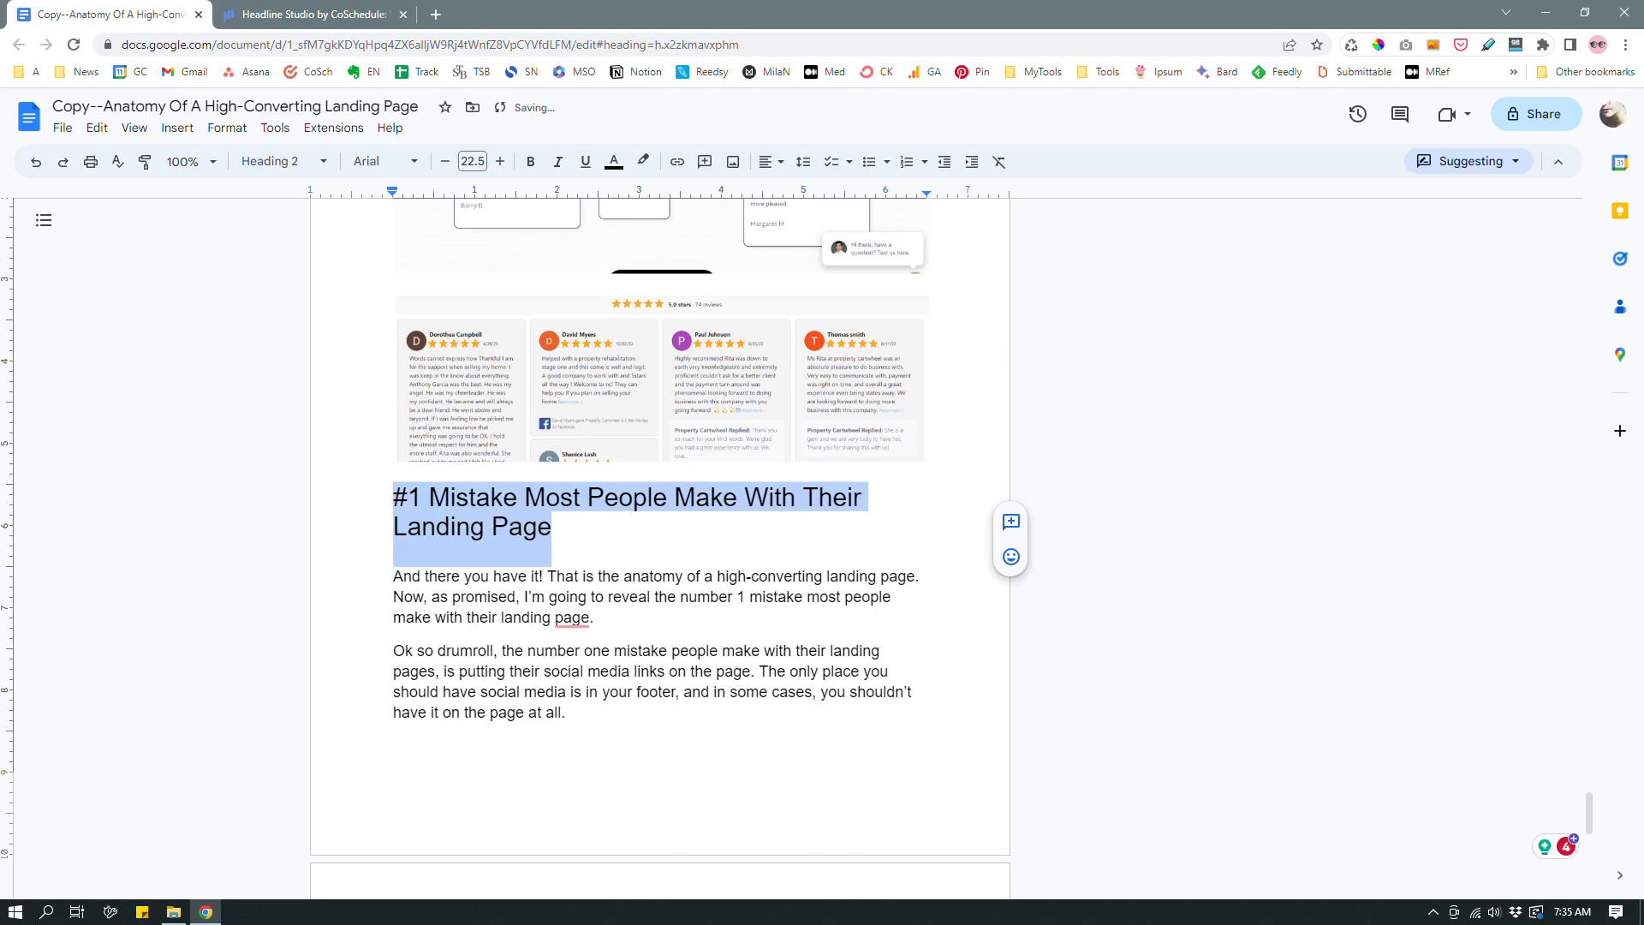
Re-examine the "Section 4: Social Proof/Testimonials" heading and the earlier sections back to the Section 1 heading
scroll(659, 514, up, 15)
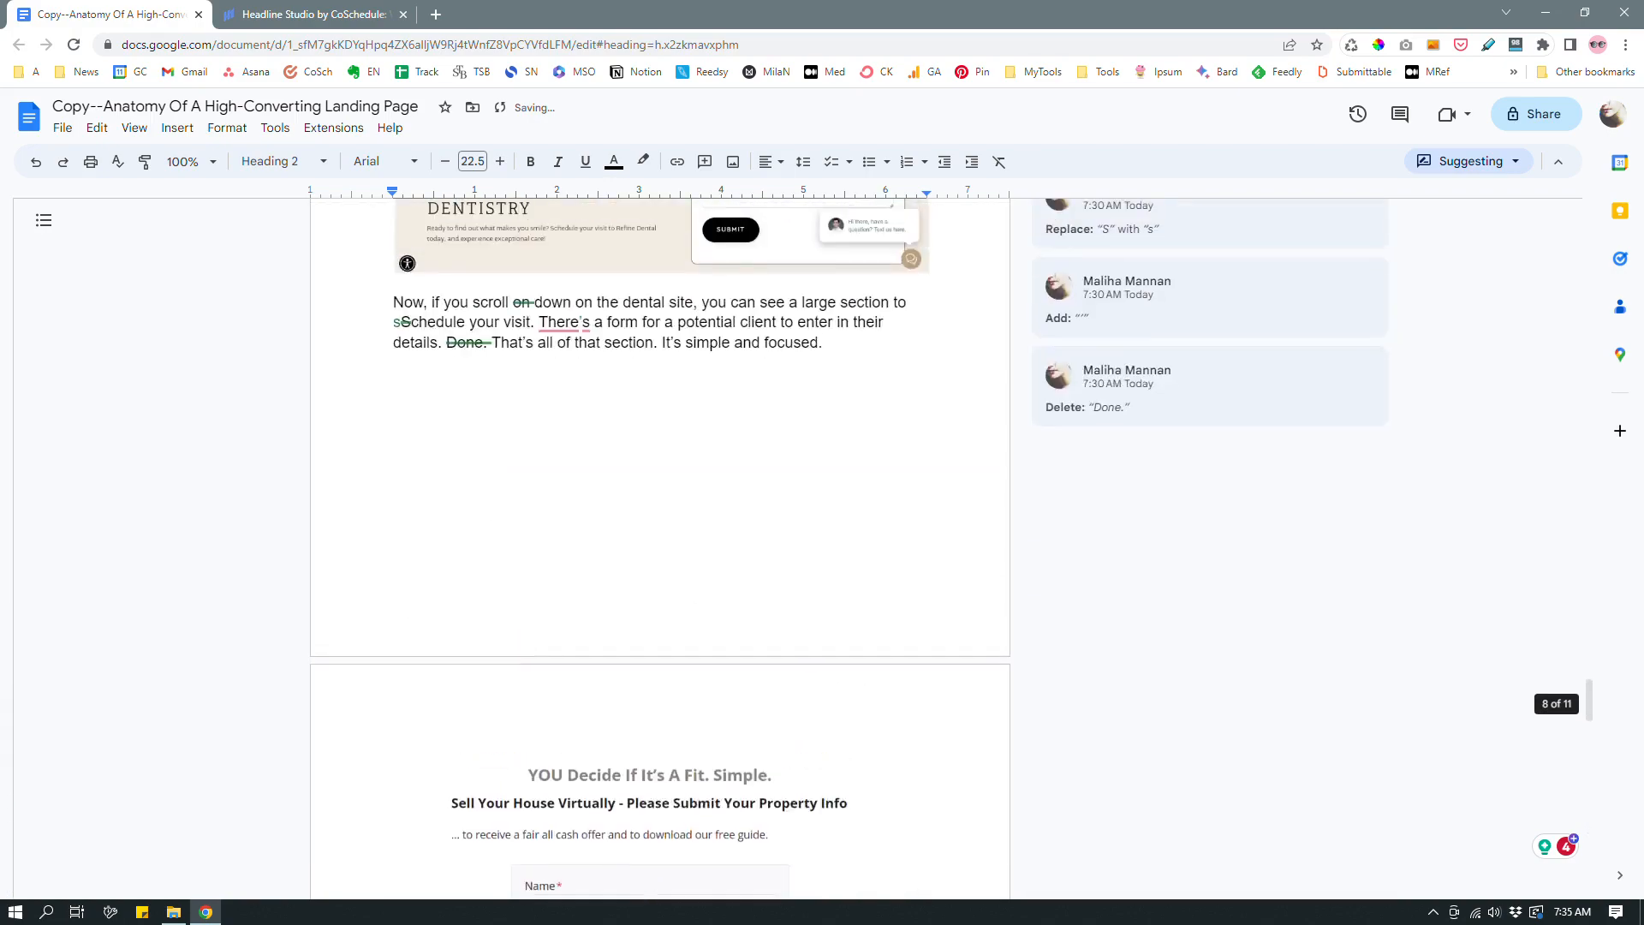
scroll(659, 514, up, 8)
scroll(660, 513, down, 12)
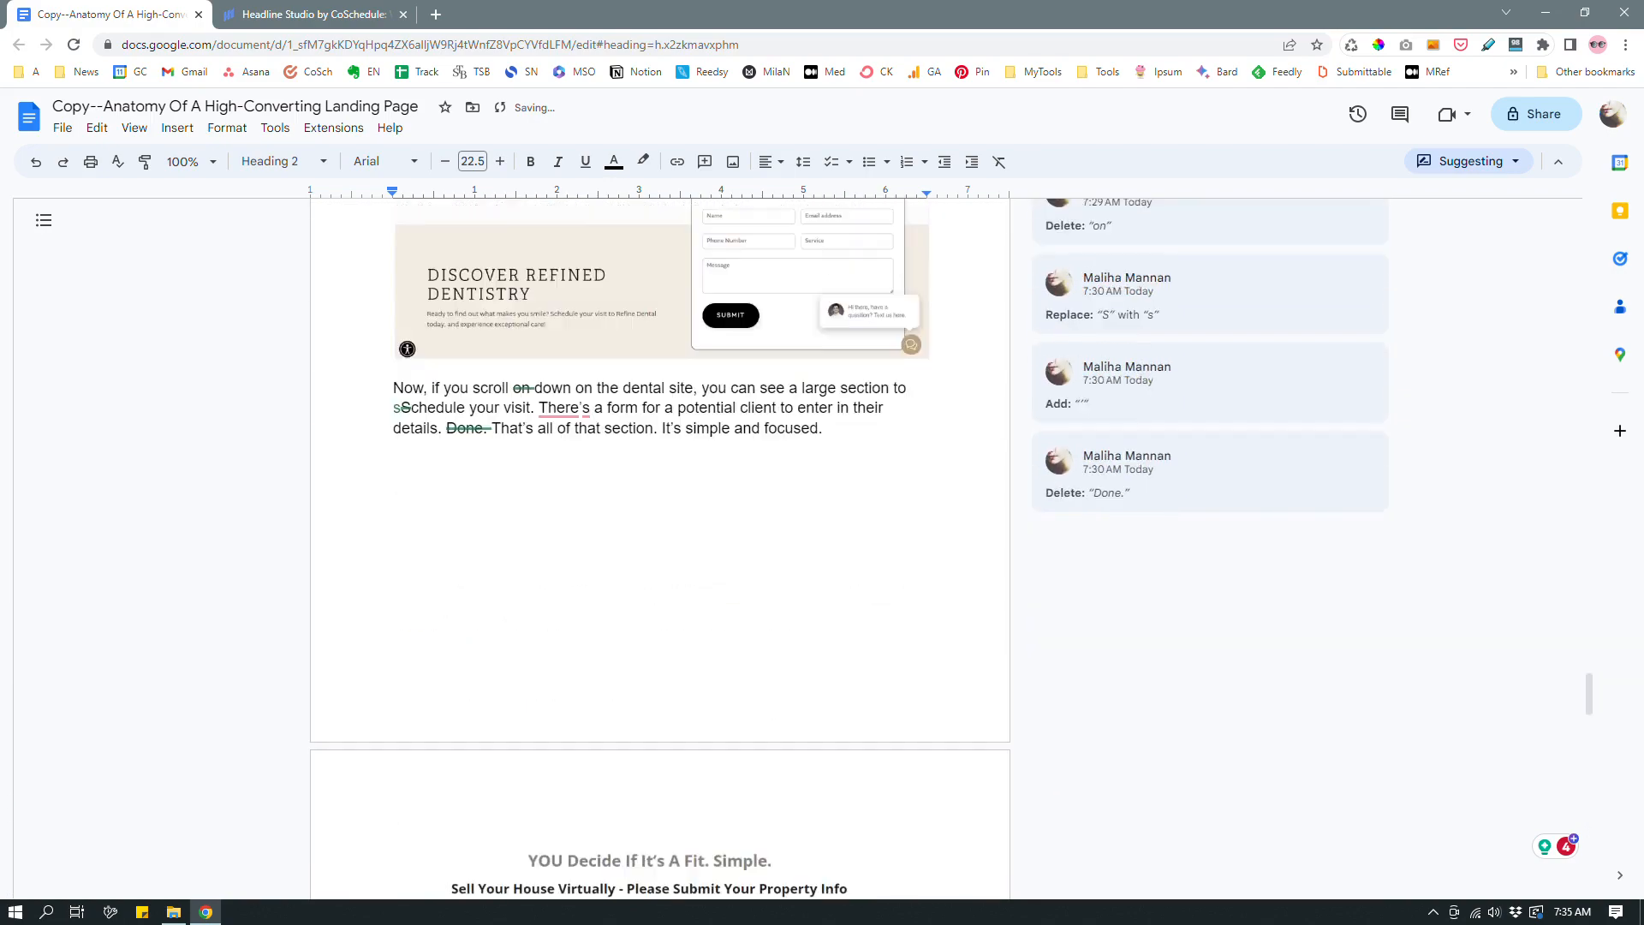
drag(391, 659, 815, 658)
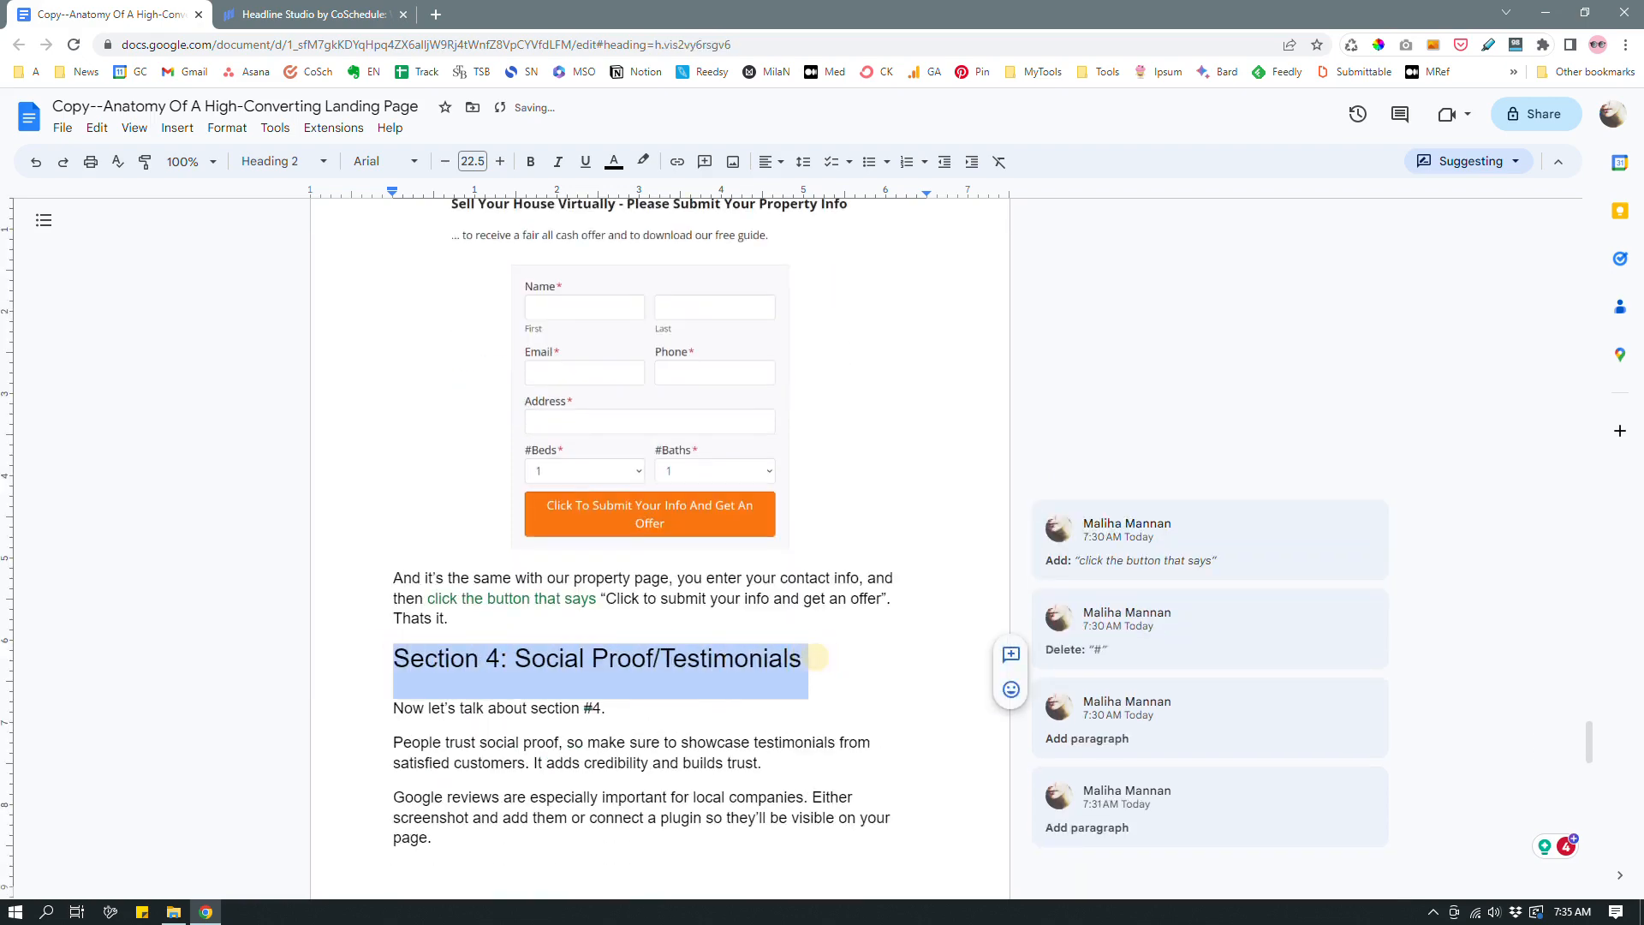
scroll(815, 657, up, 11)
scroll(659, 548, down, 11)
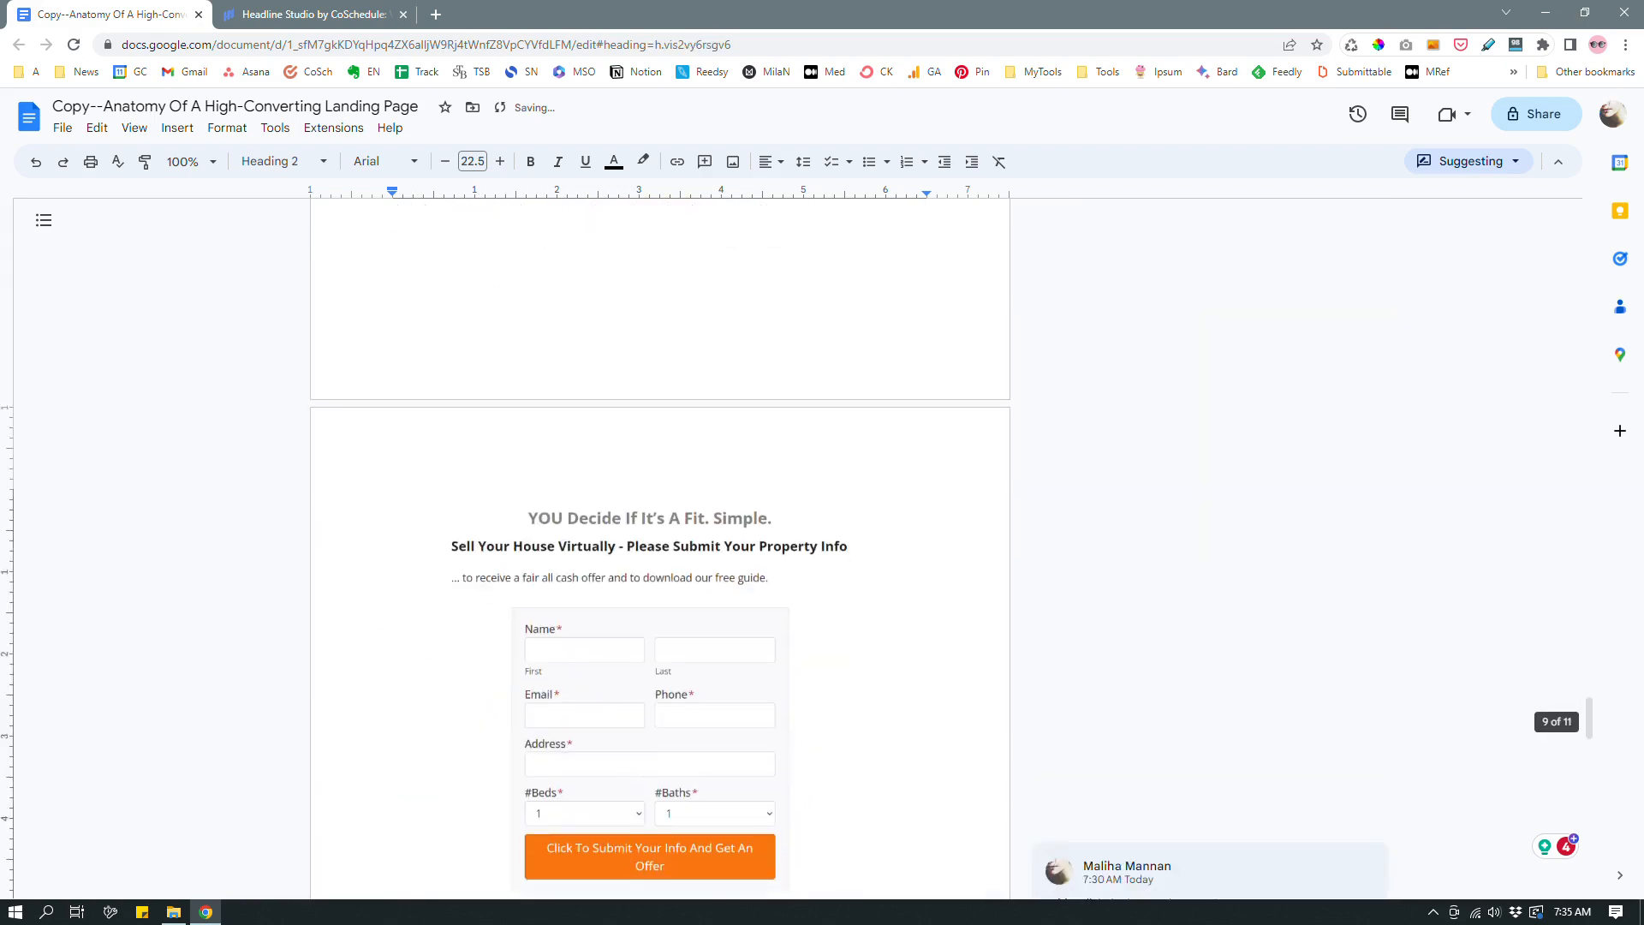
scroll(659, 548, up, 20)
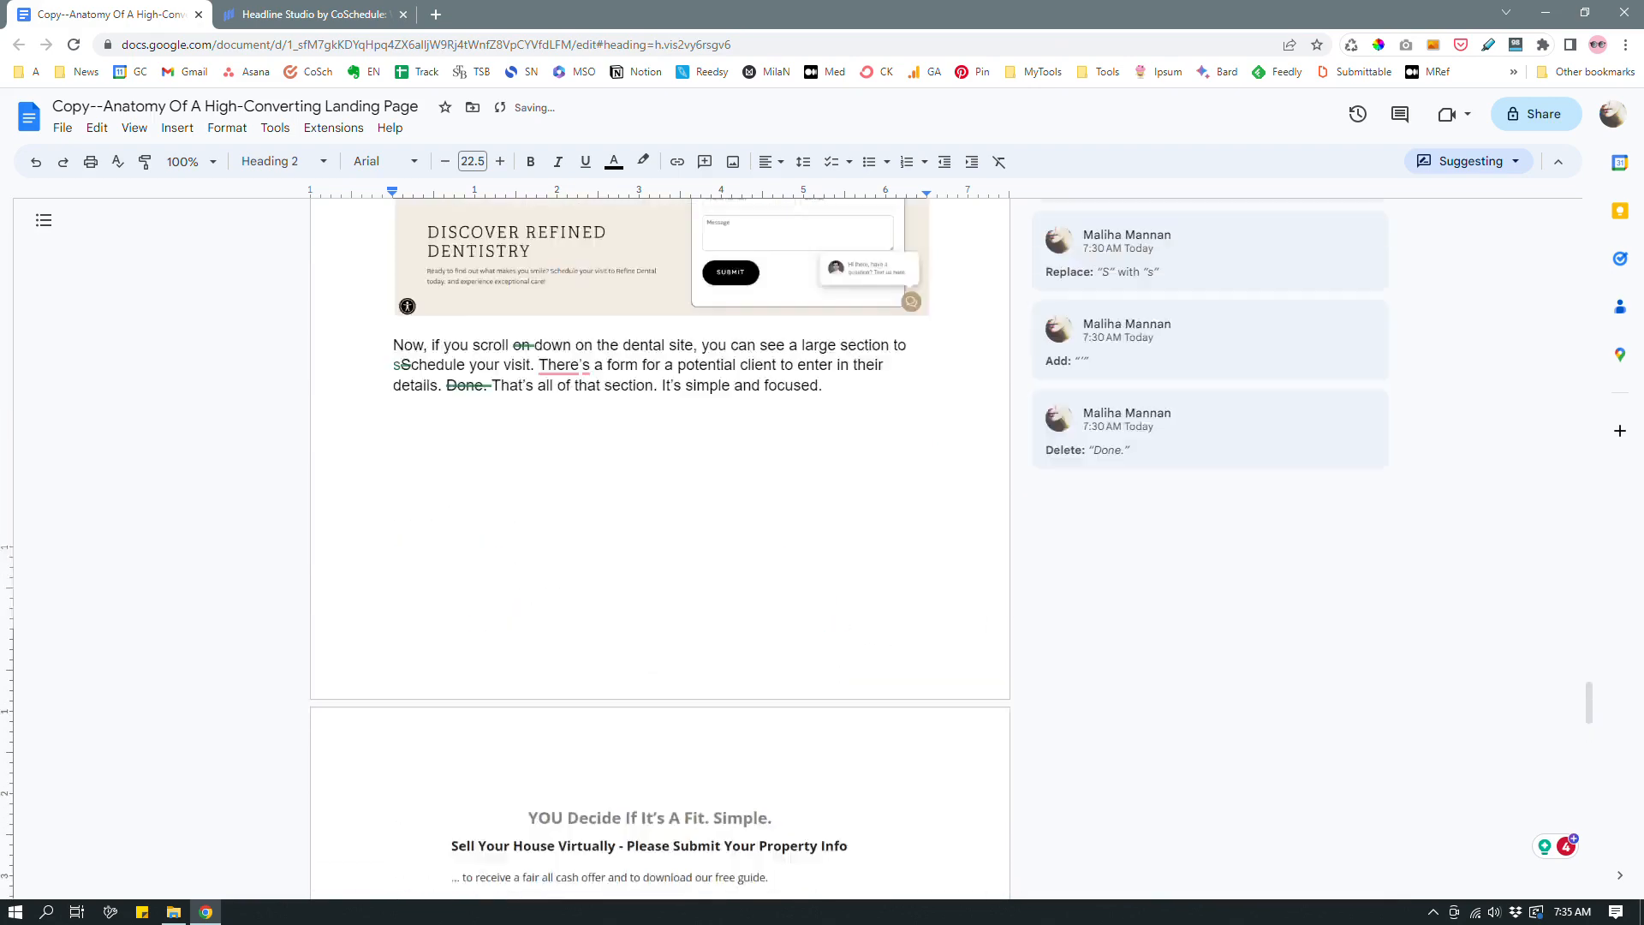
scroll(659, 548, up, 10)
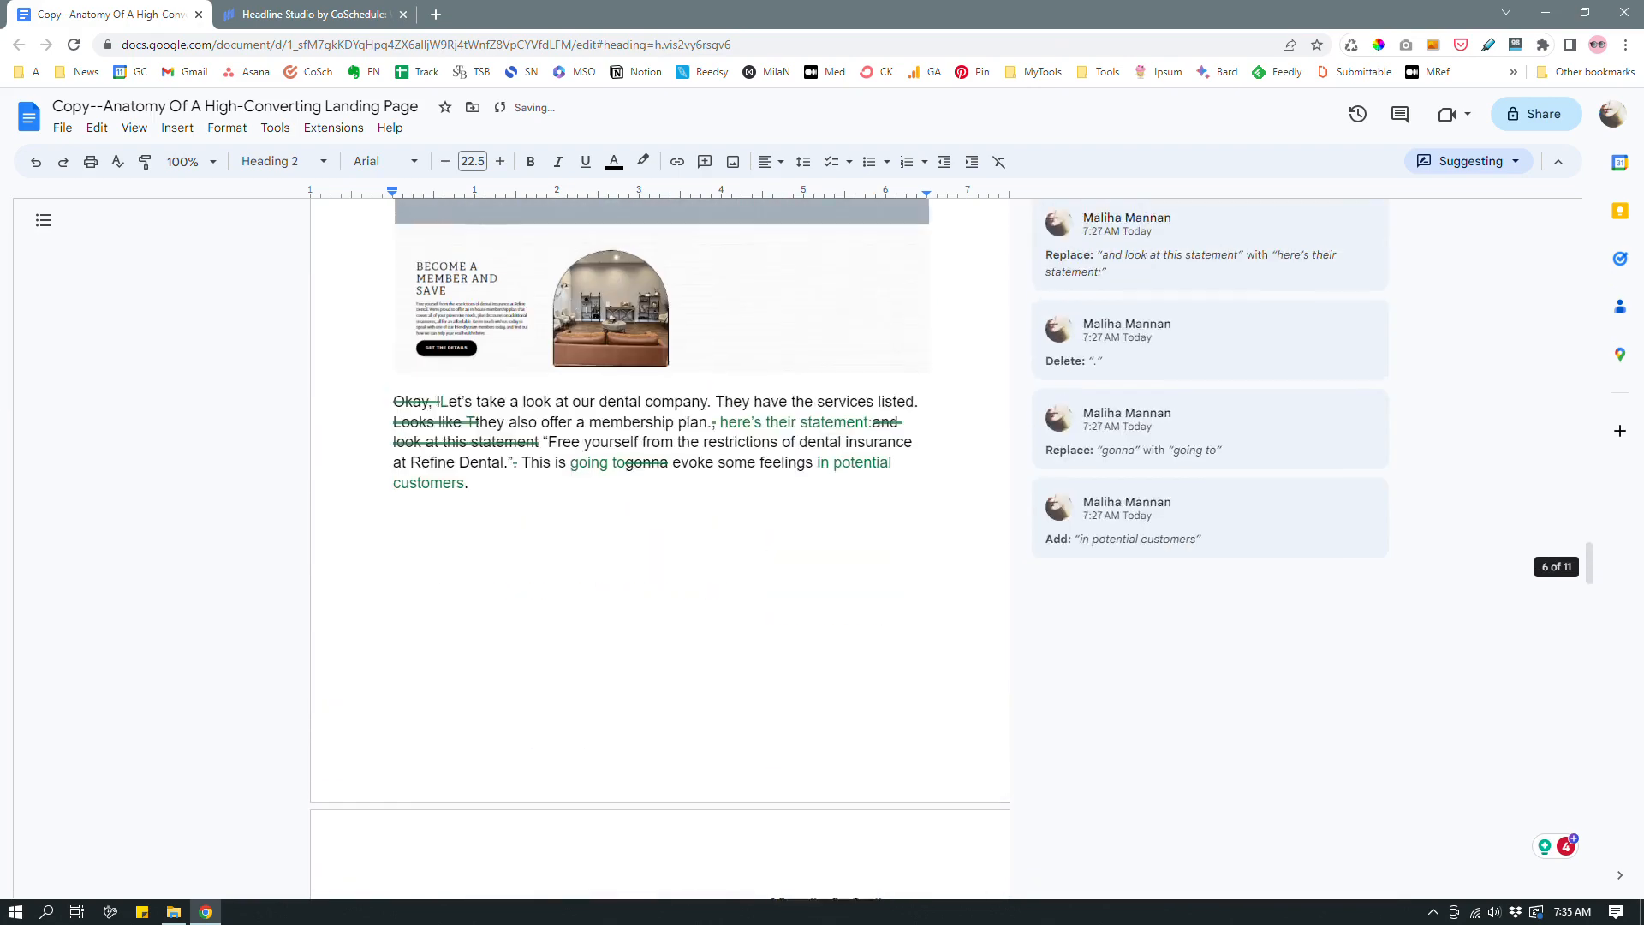
scroll(659, 548, up, 20)
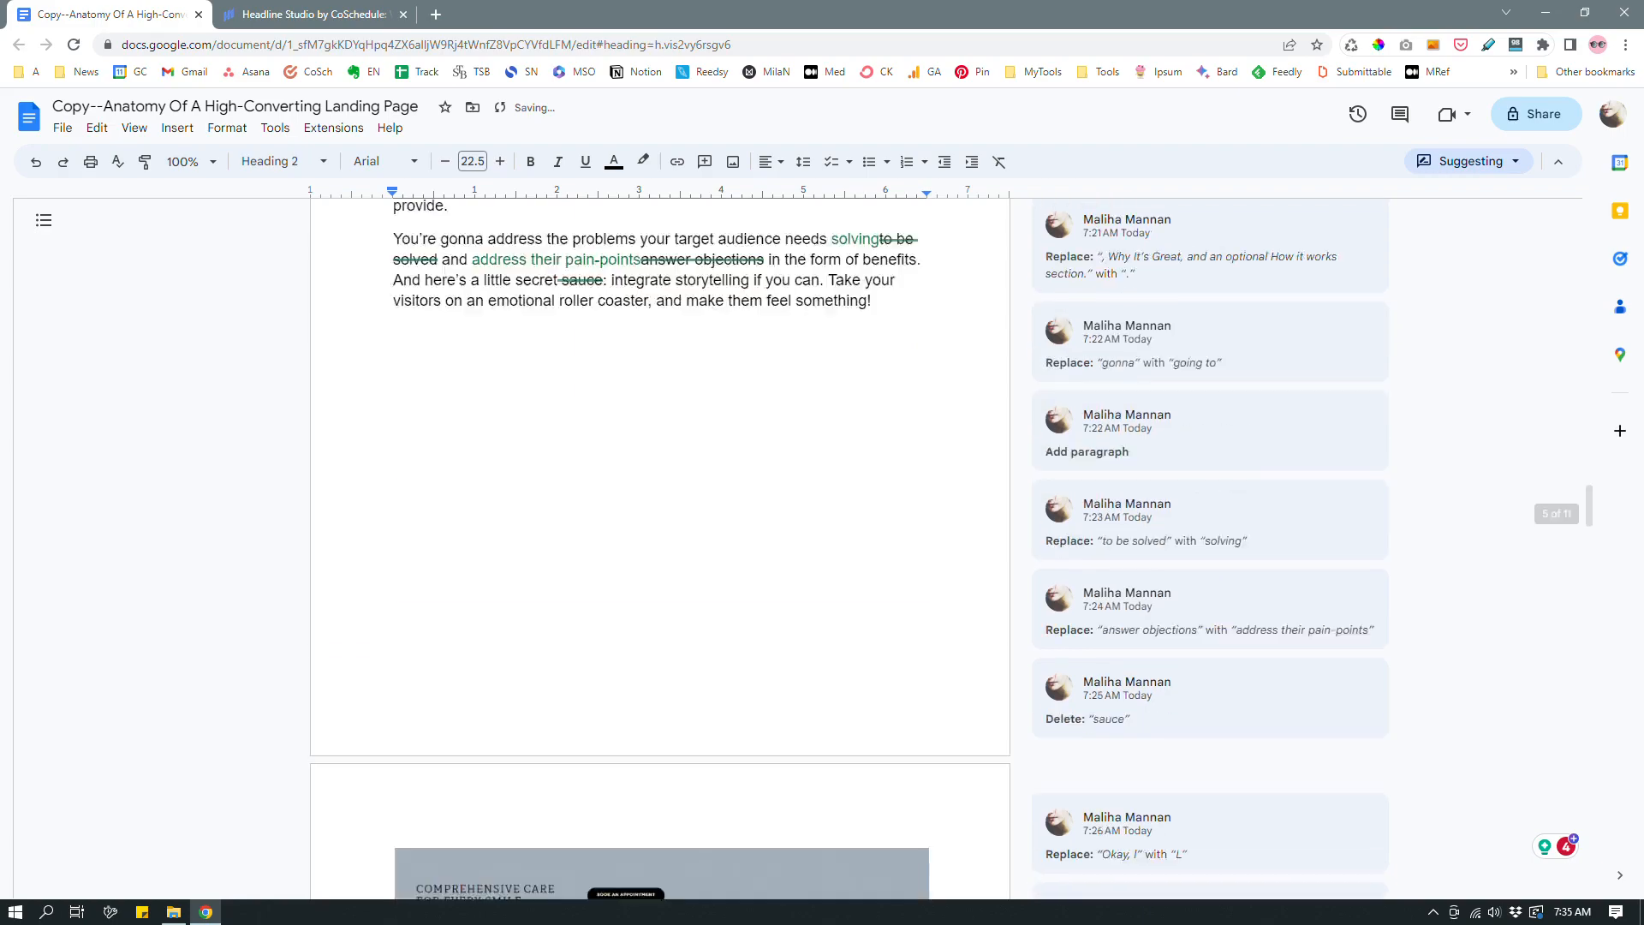
scroll(659, 548, up, 20)
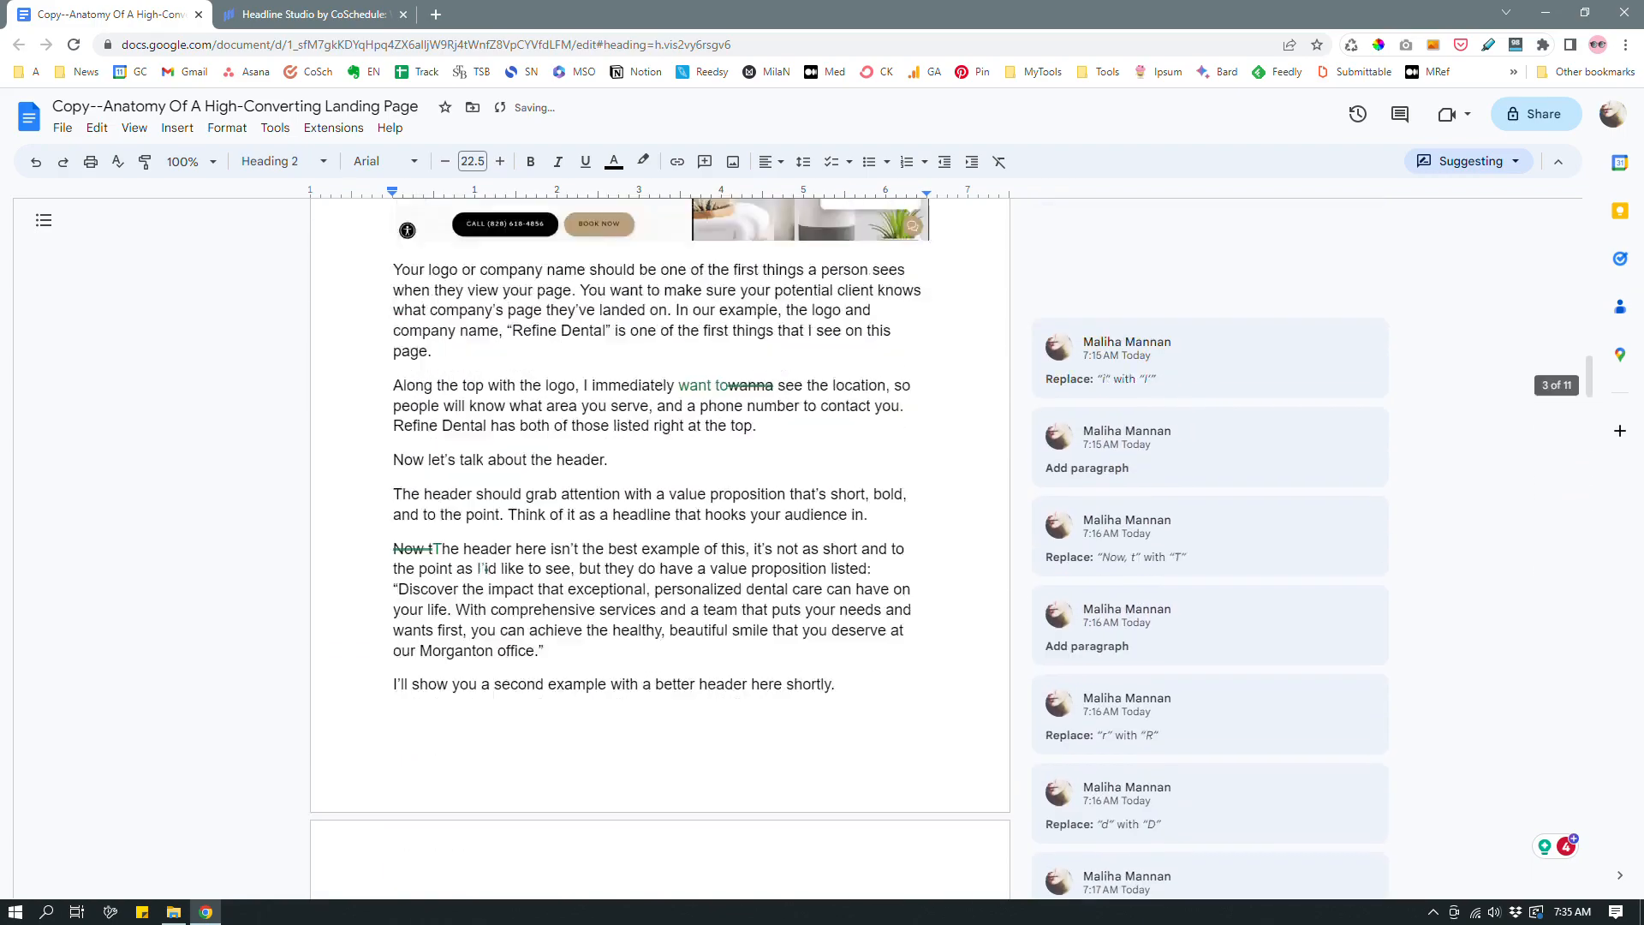
scroll(659, 548, down, 5)
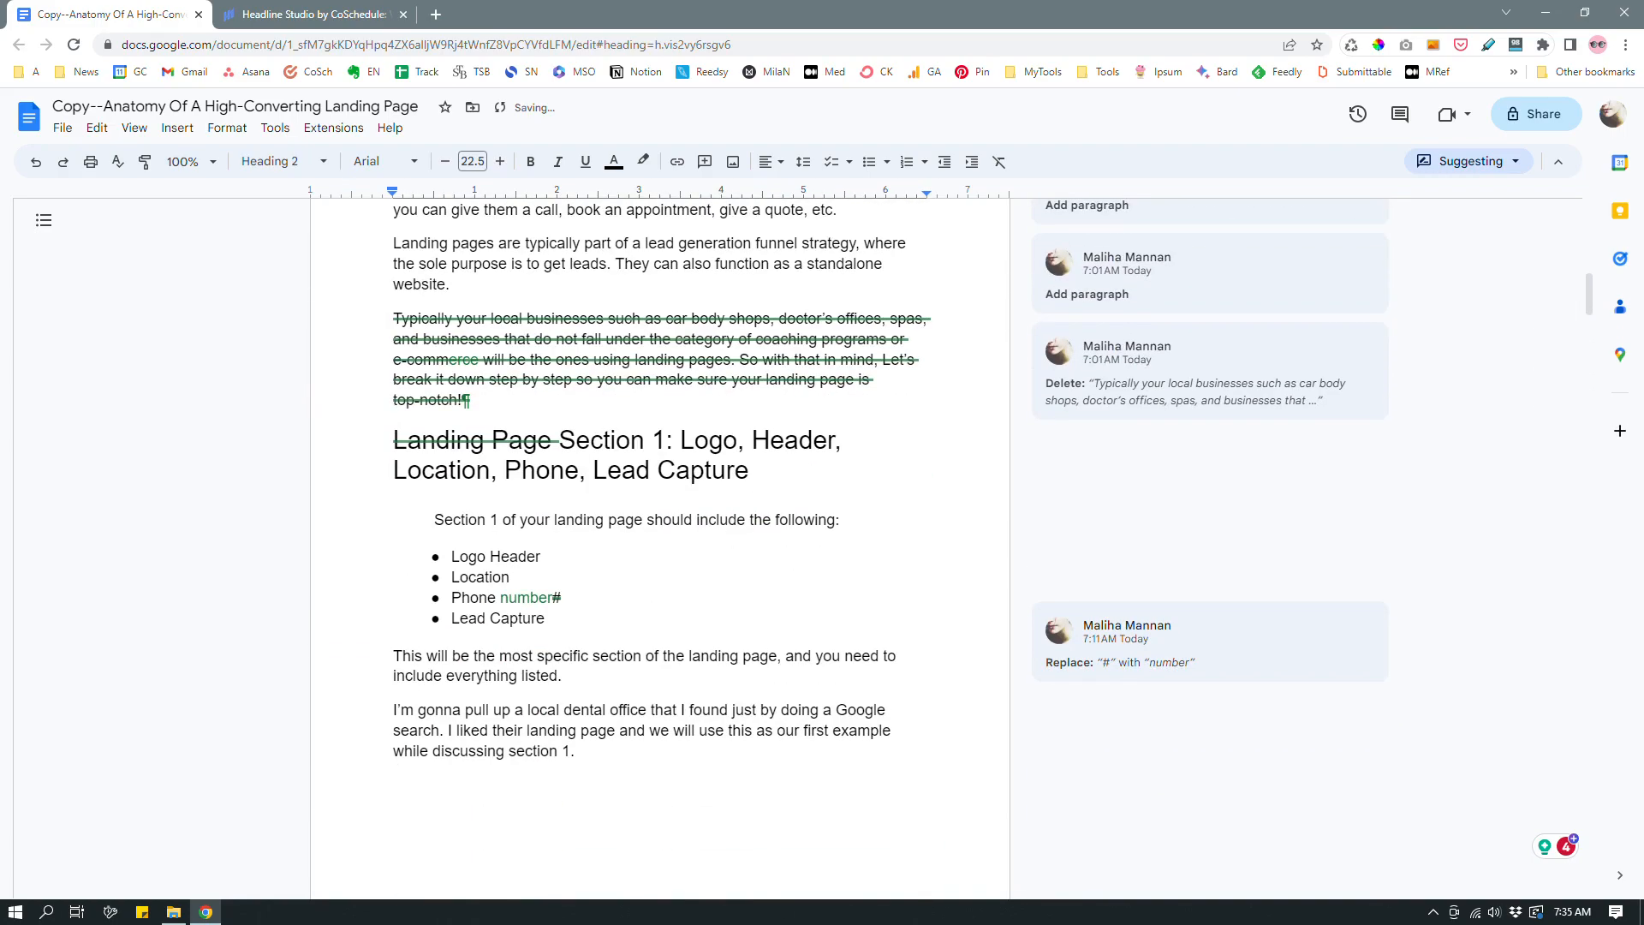
Examine the introduction and the "What is the purpose of a landing page?" heading in relation to the Section 1 heading
scroll(660, 548, up, 9)
scroll(659, 548, up, 3)
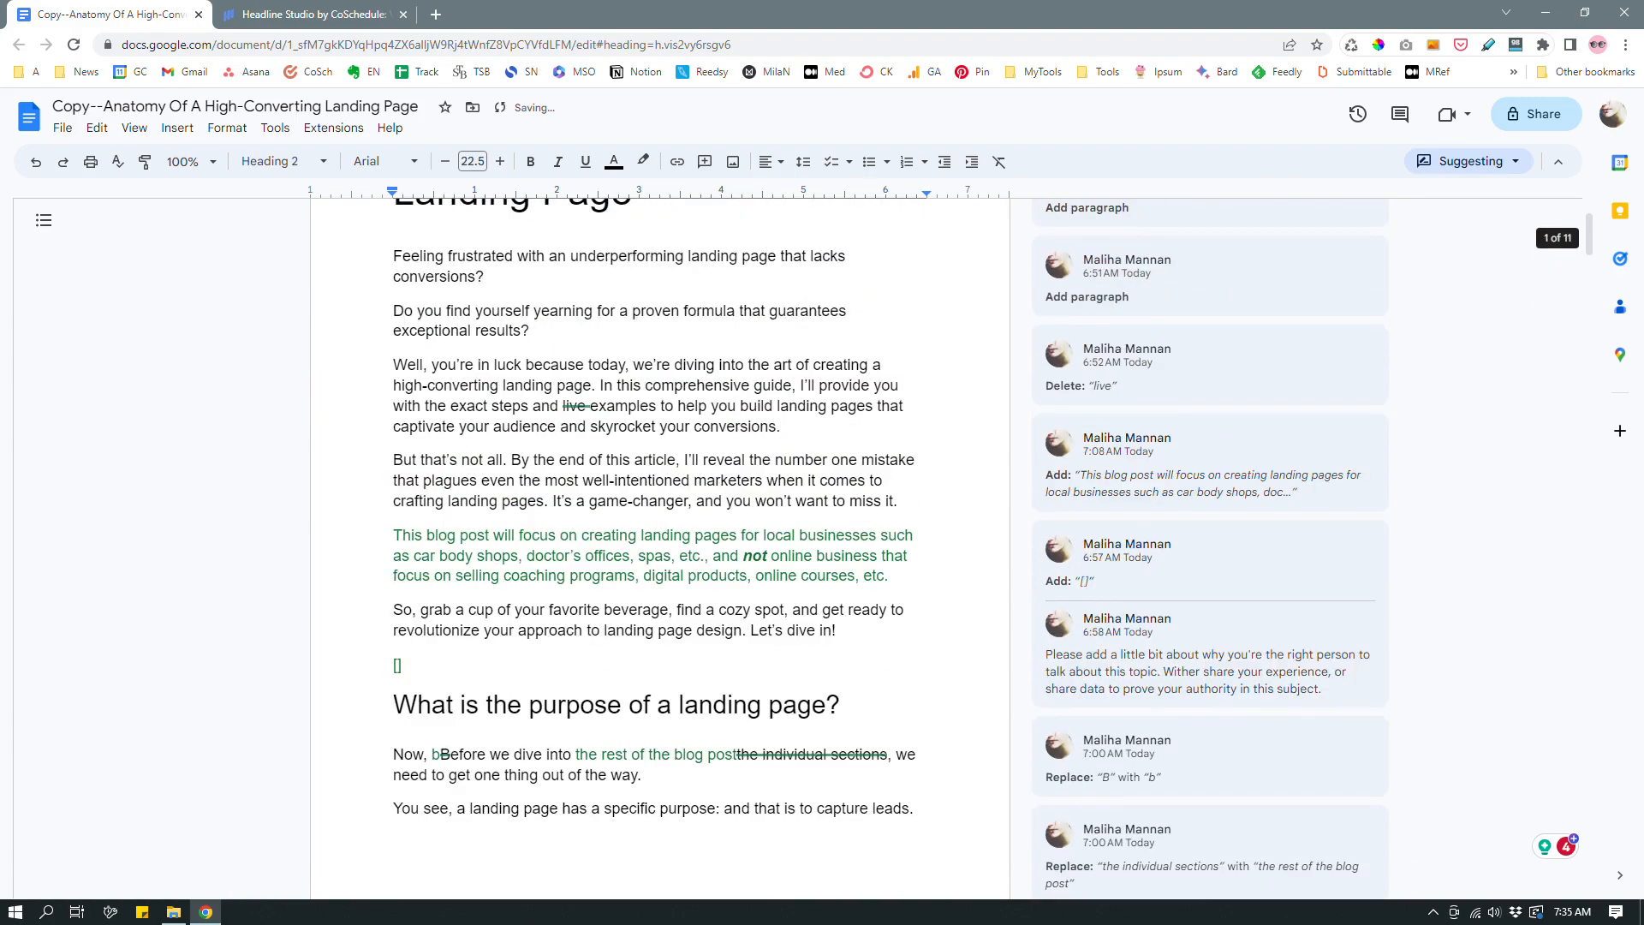
scroll(659, 547, down, 6)
scroll(659, 548, up, 2)
scroll(659, 548, up, 2)
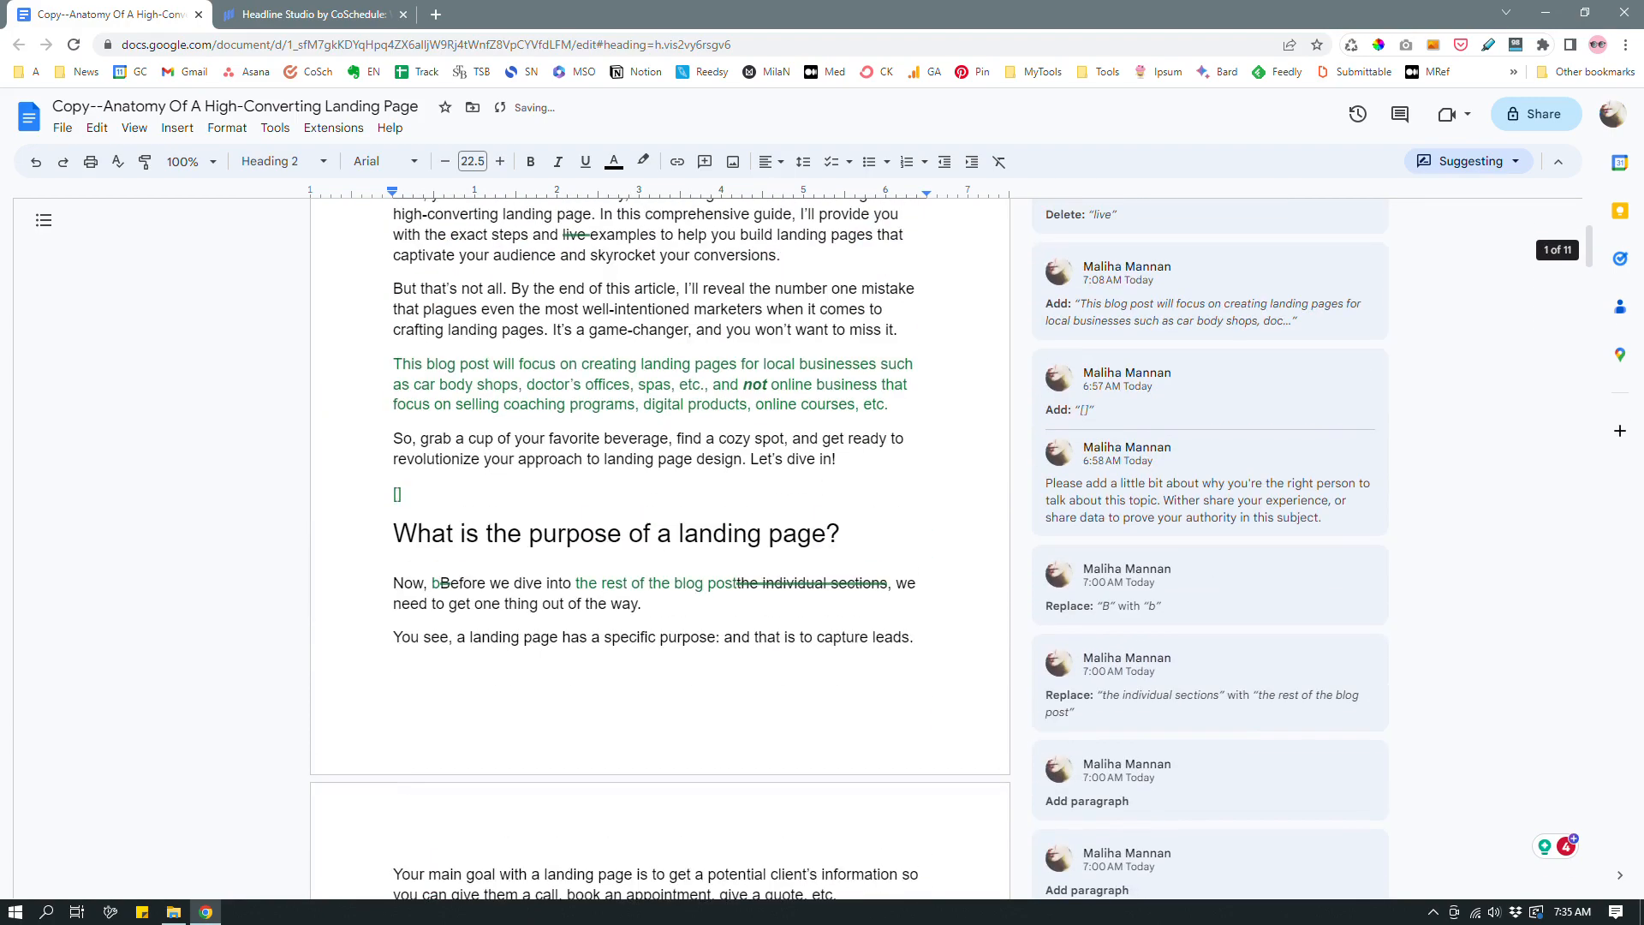
drag(394, 534, 863, 543)
scroll(863, 543, down, 5)
scroll(465, 627, down, 1)
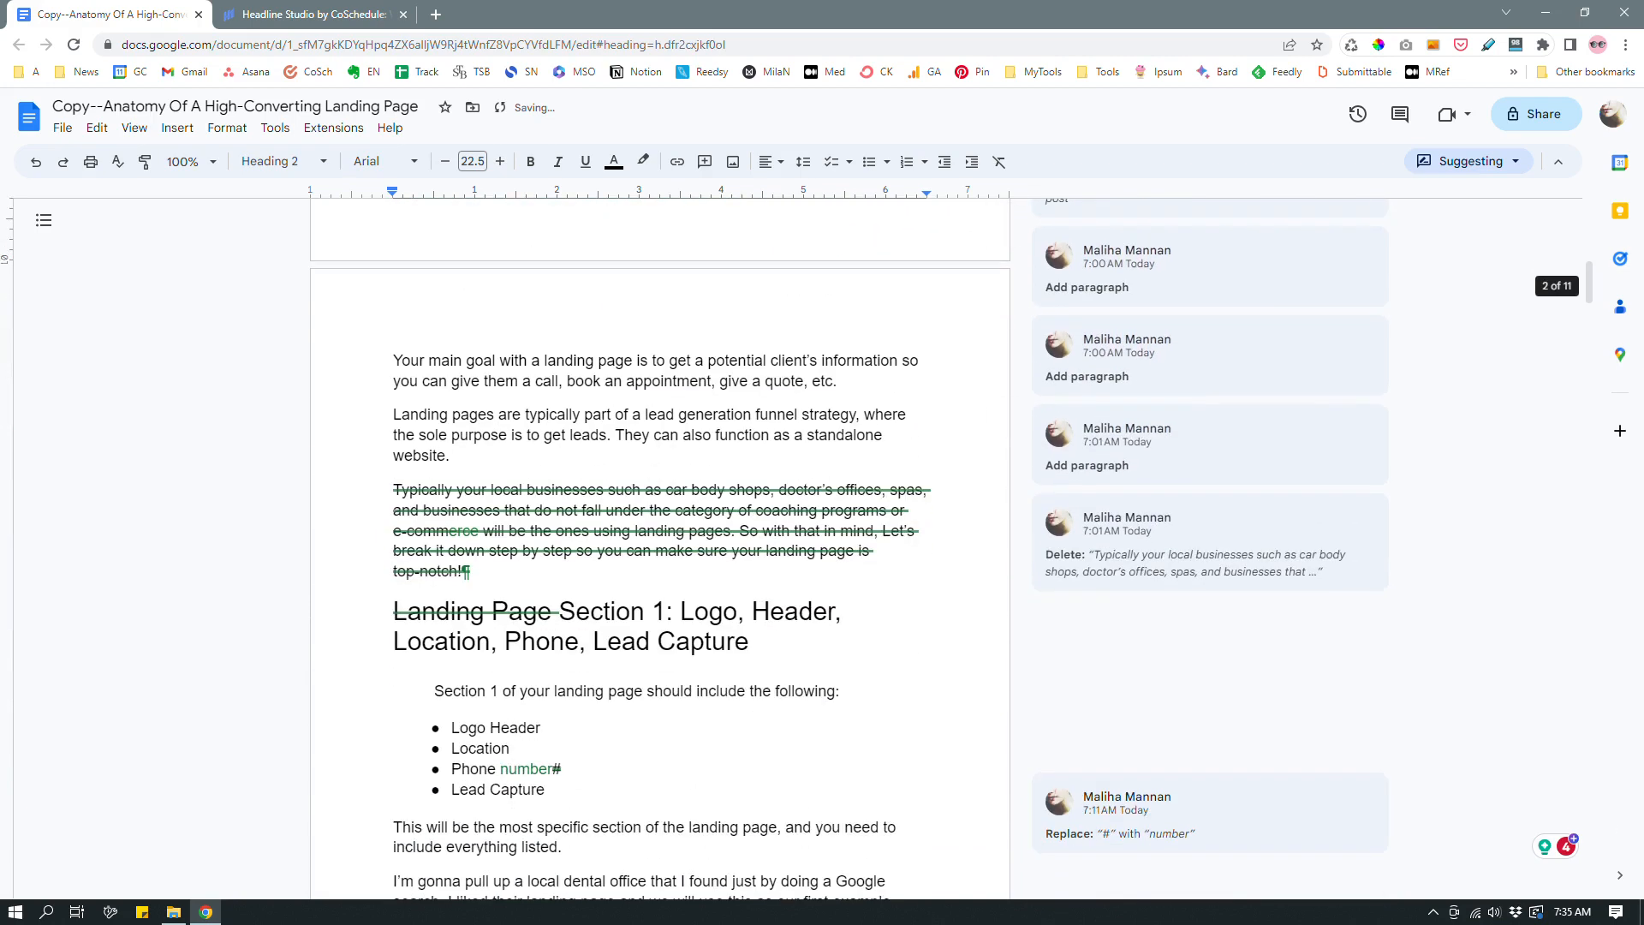
click(464, 571)
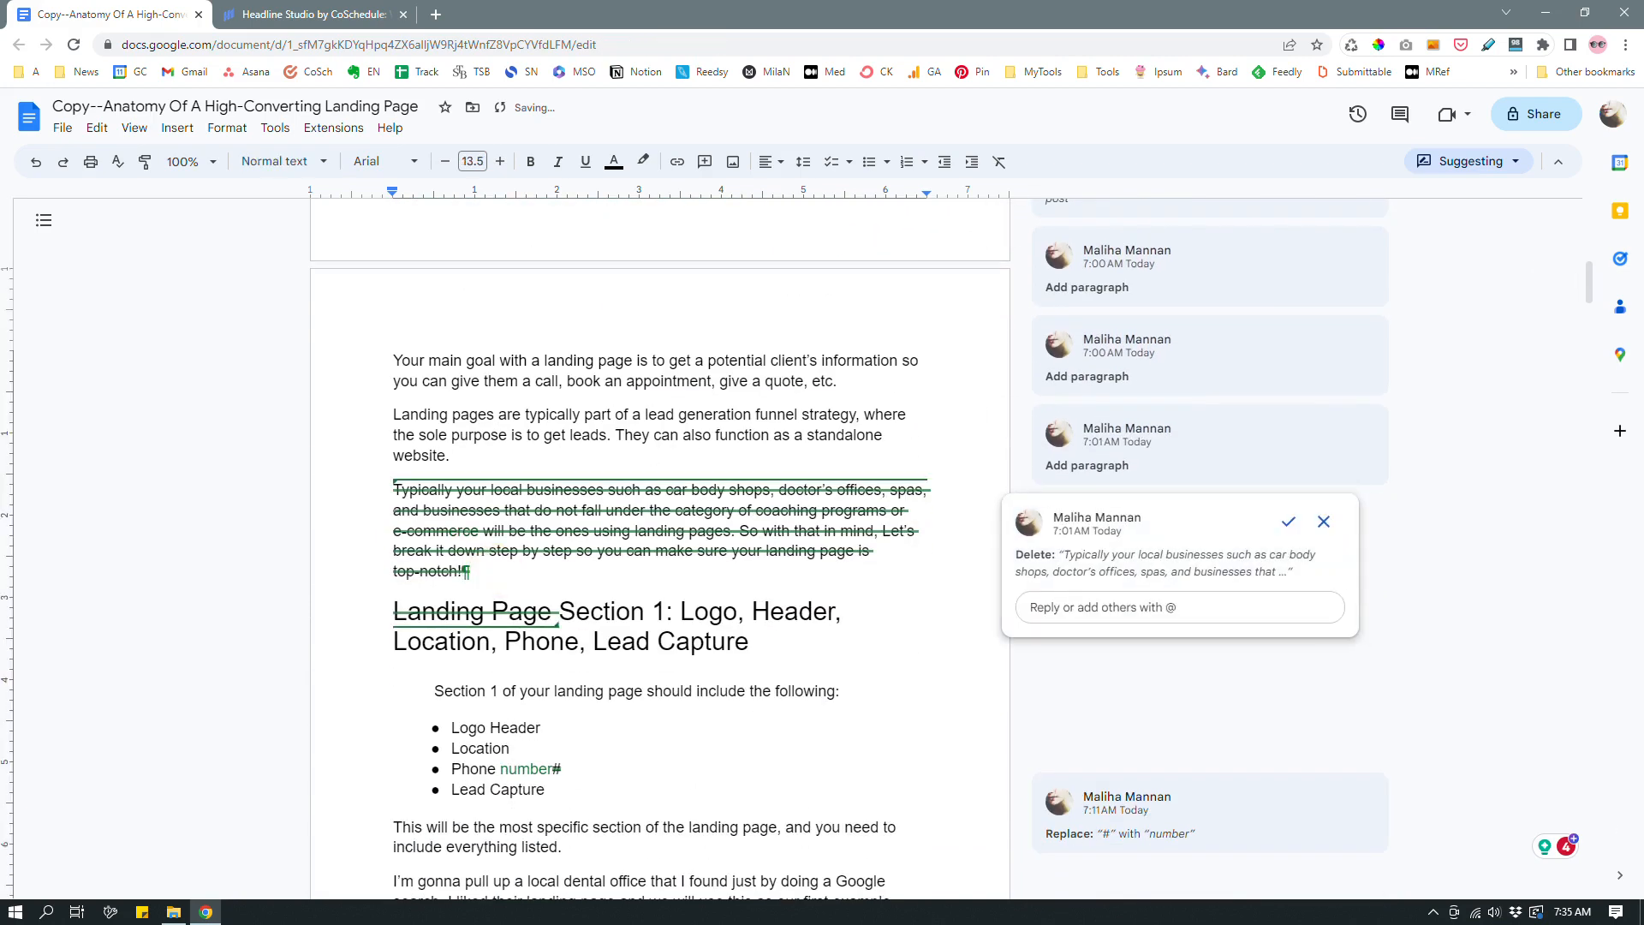
key(Right)
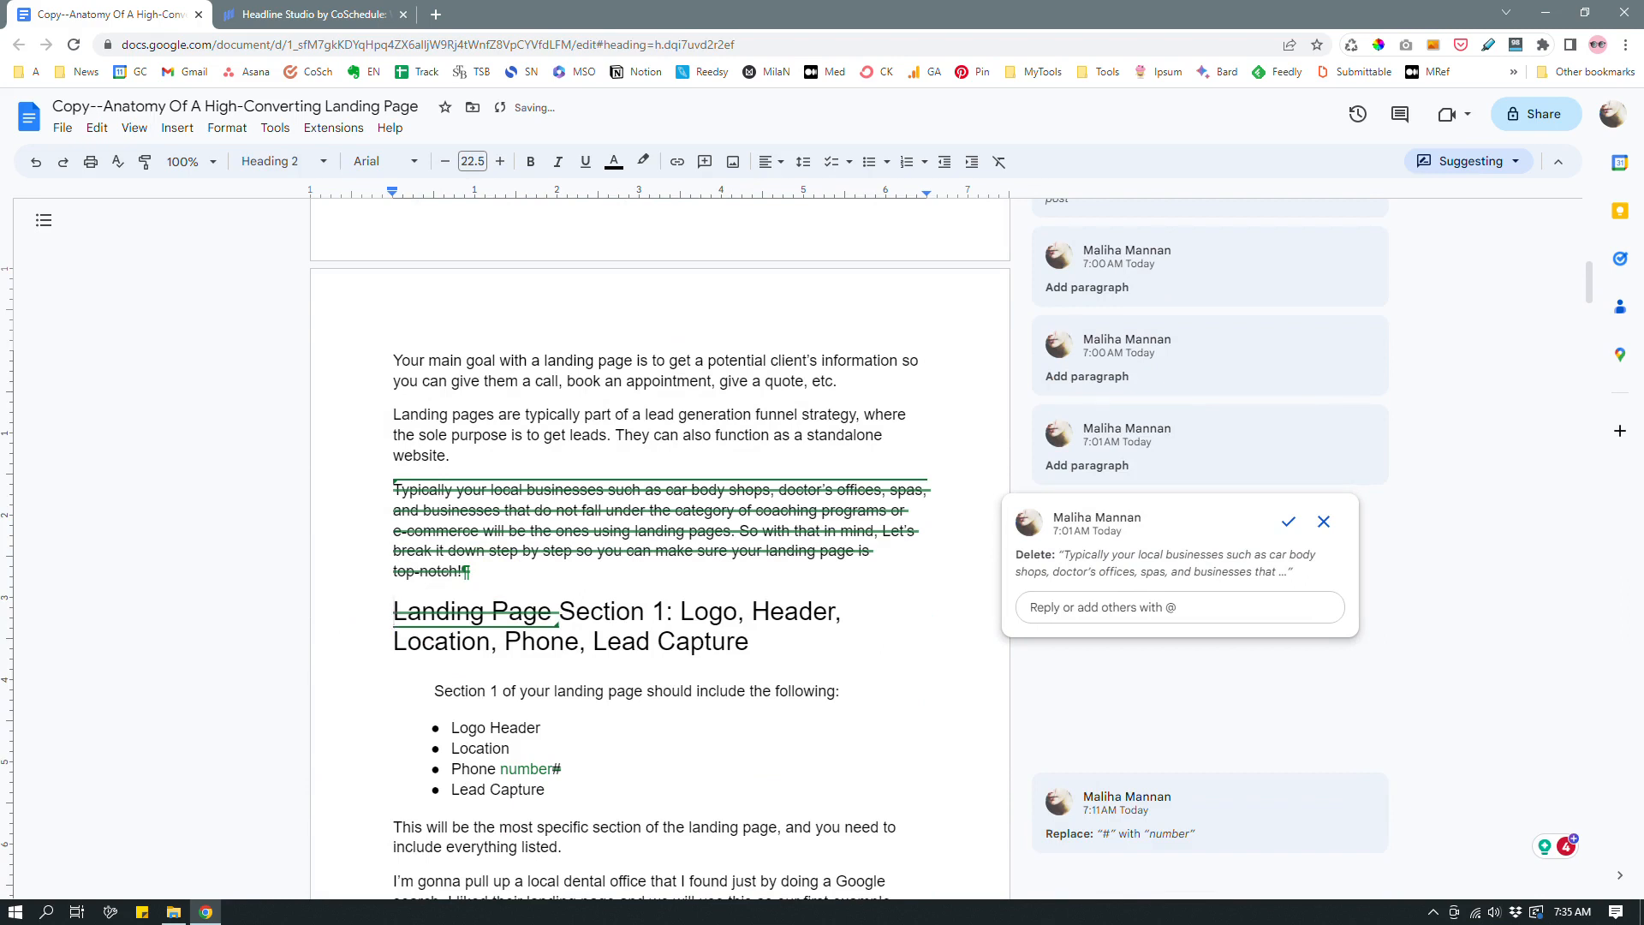
text(The)
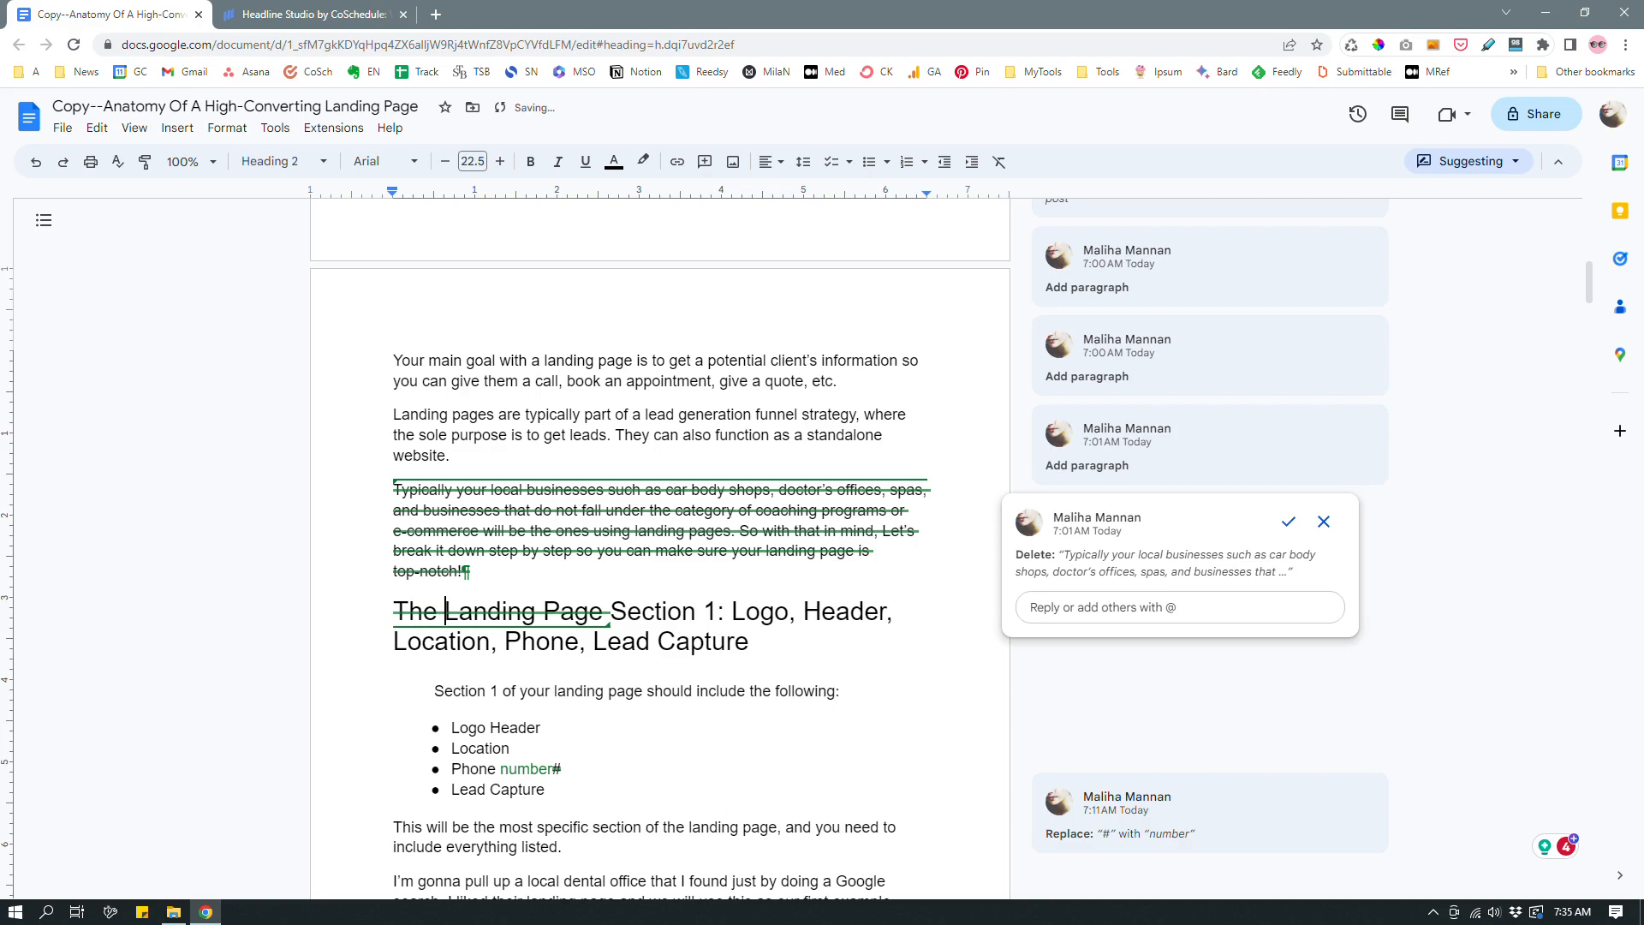
key(BackSpace)
key(BackSpace)
key(BackSpace)
key(BackSpace)
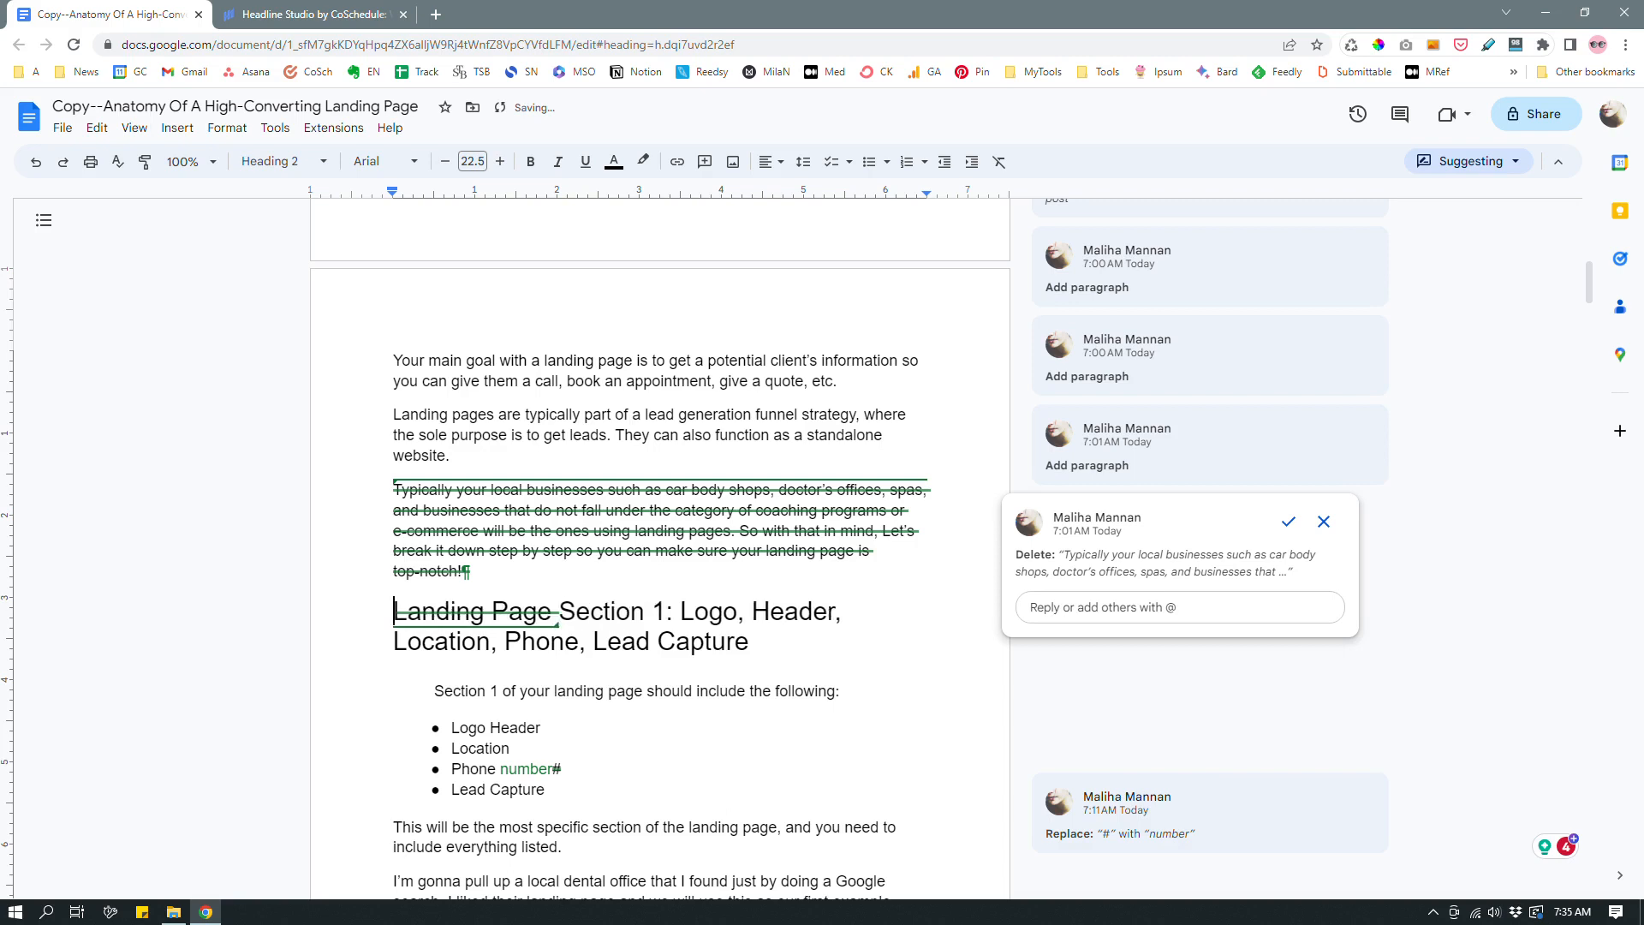
key(Return)
click(433, 631)
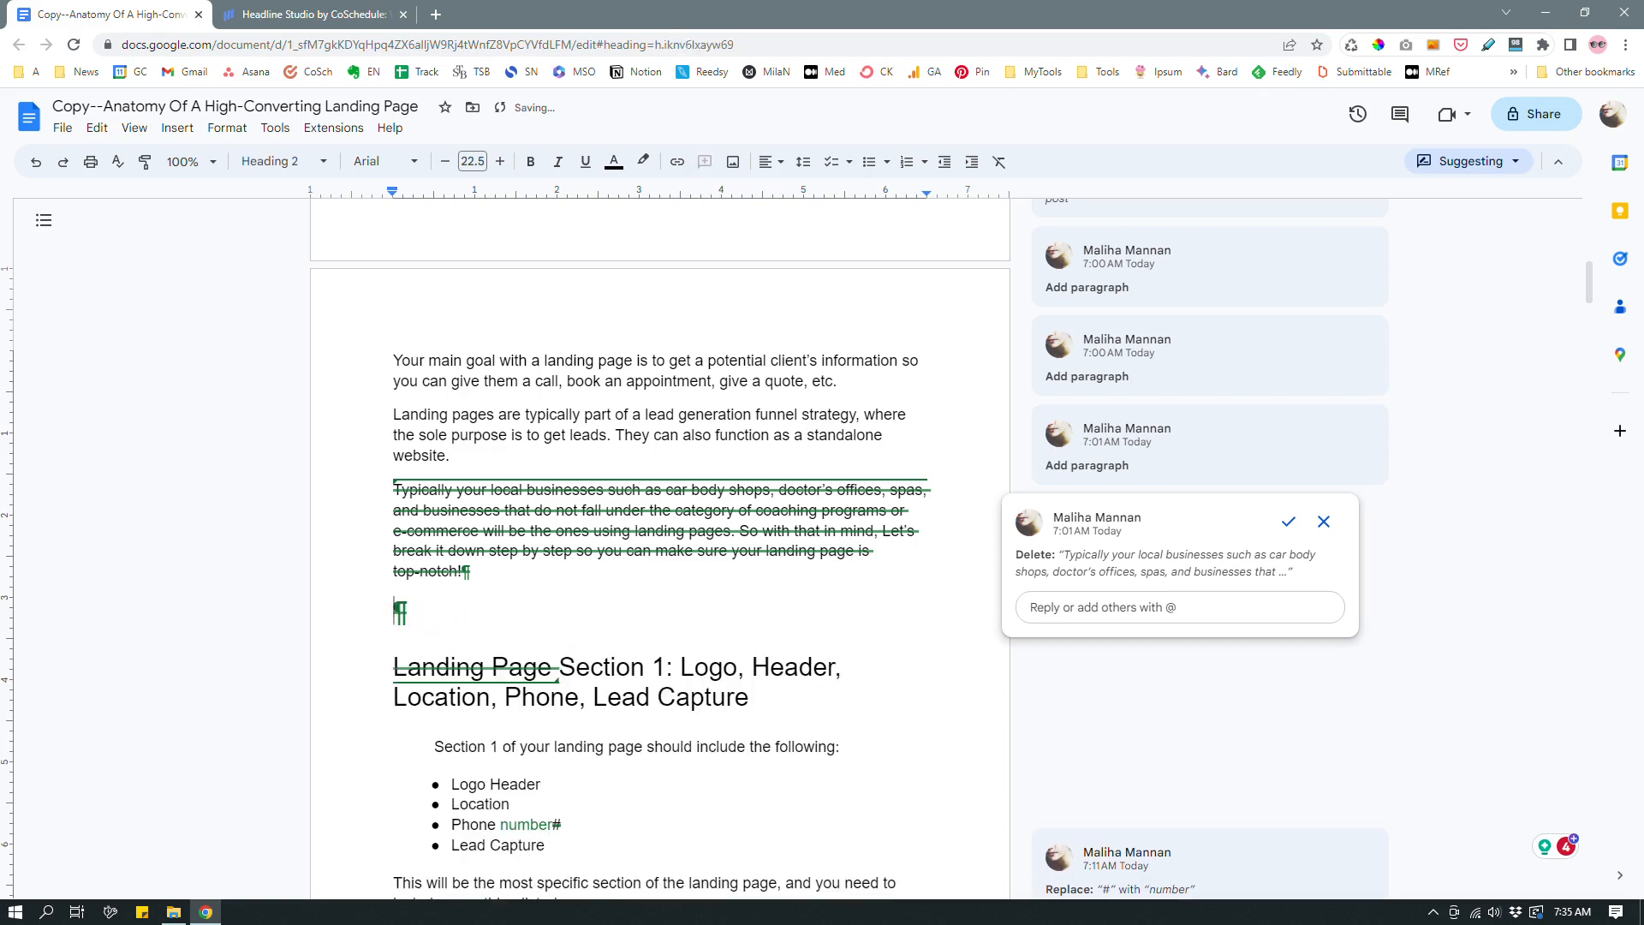
text(Let)
drag(434, 614, 387, 616)
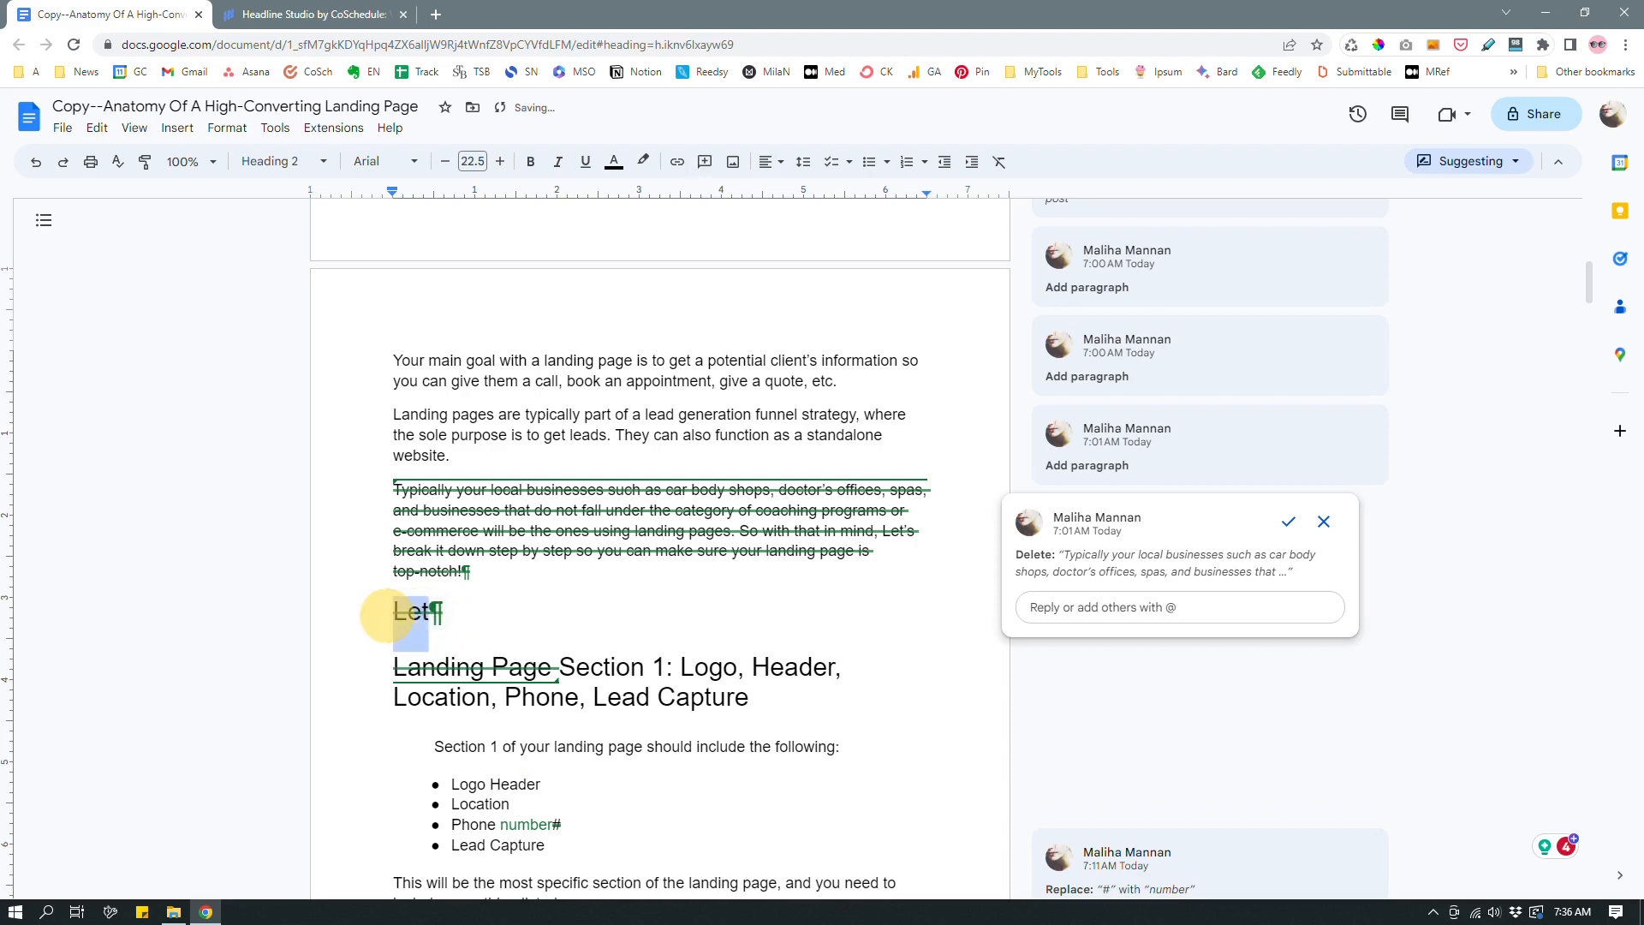
key(BackSpace)
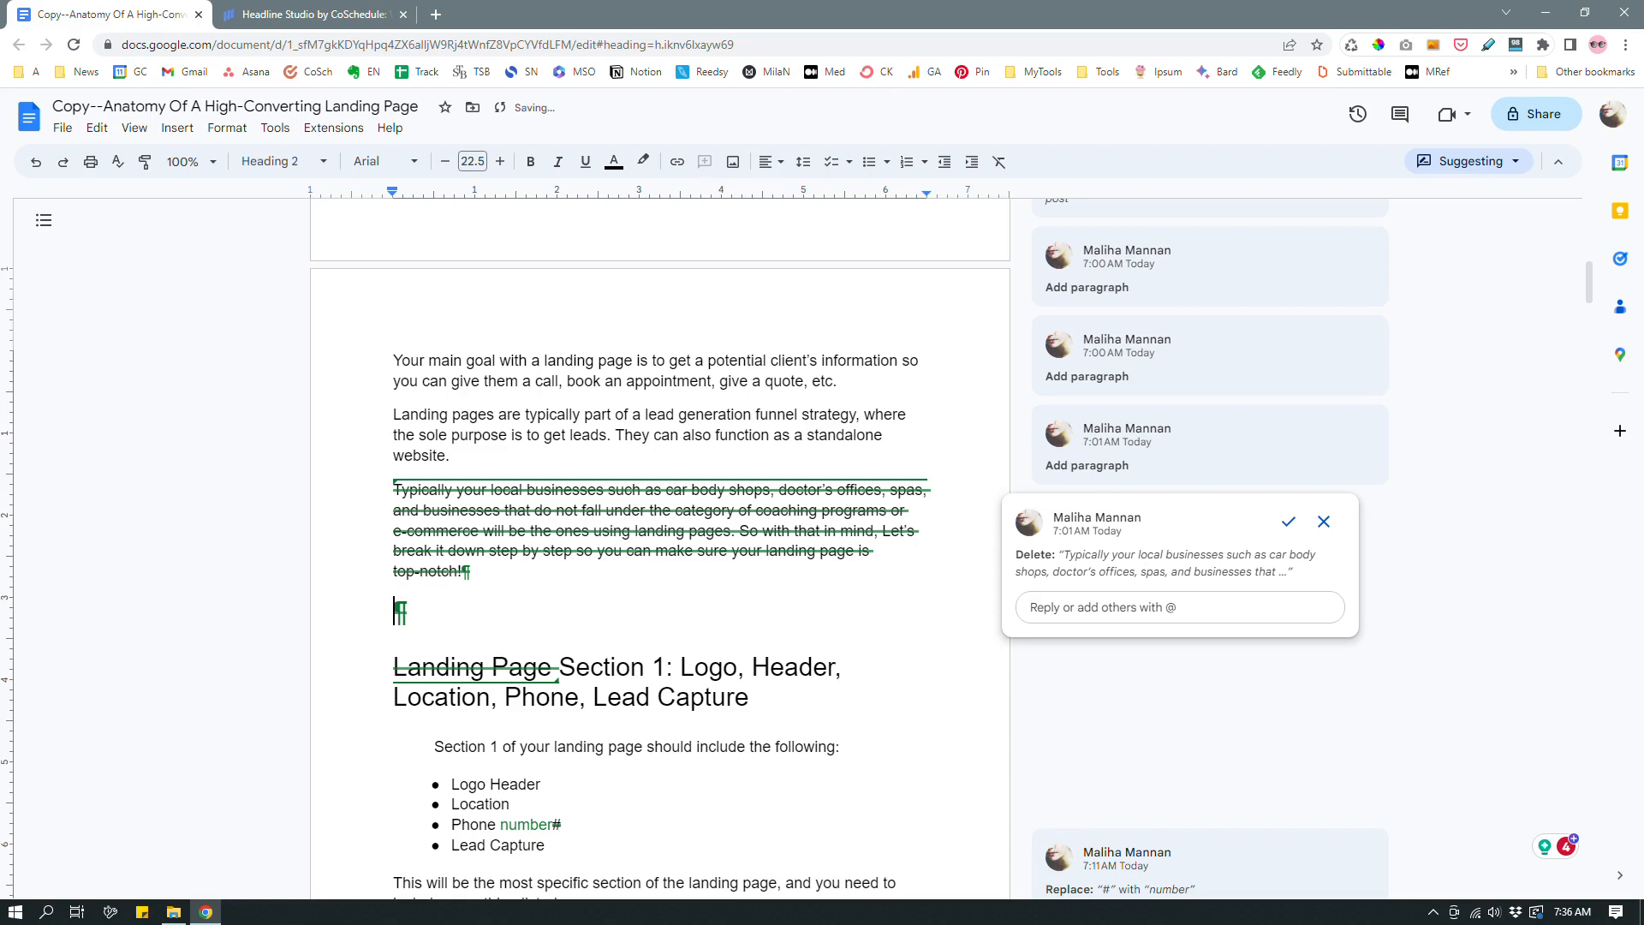
click(561, 665)
key(Home)
key(BackSpace)
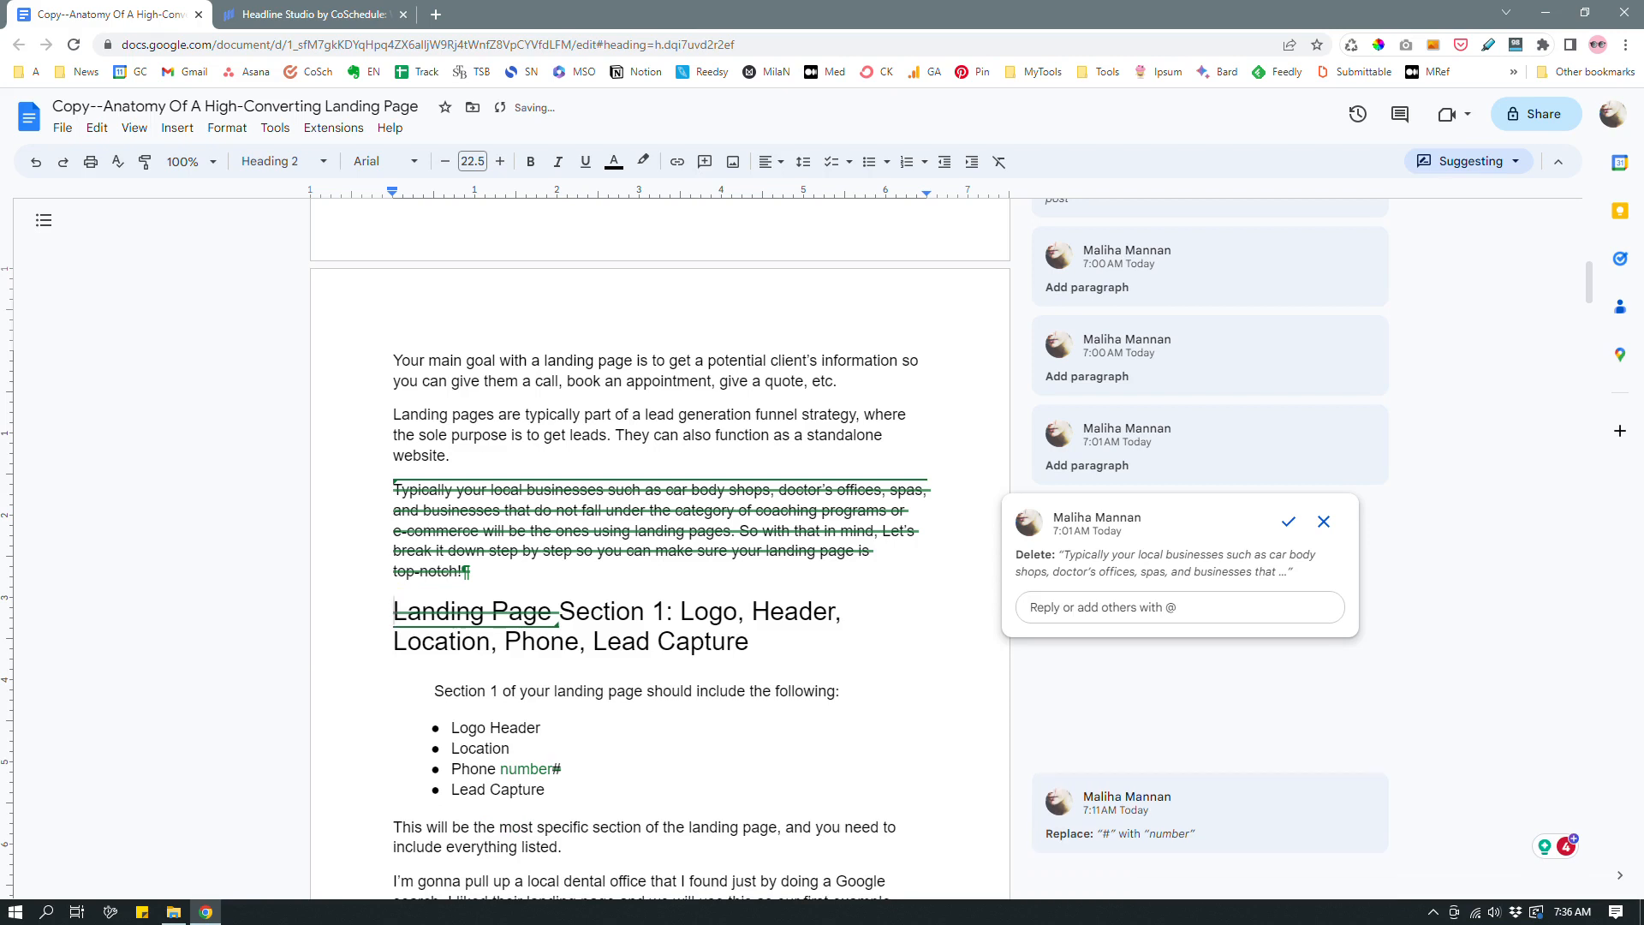
click(777, 642)
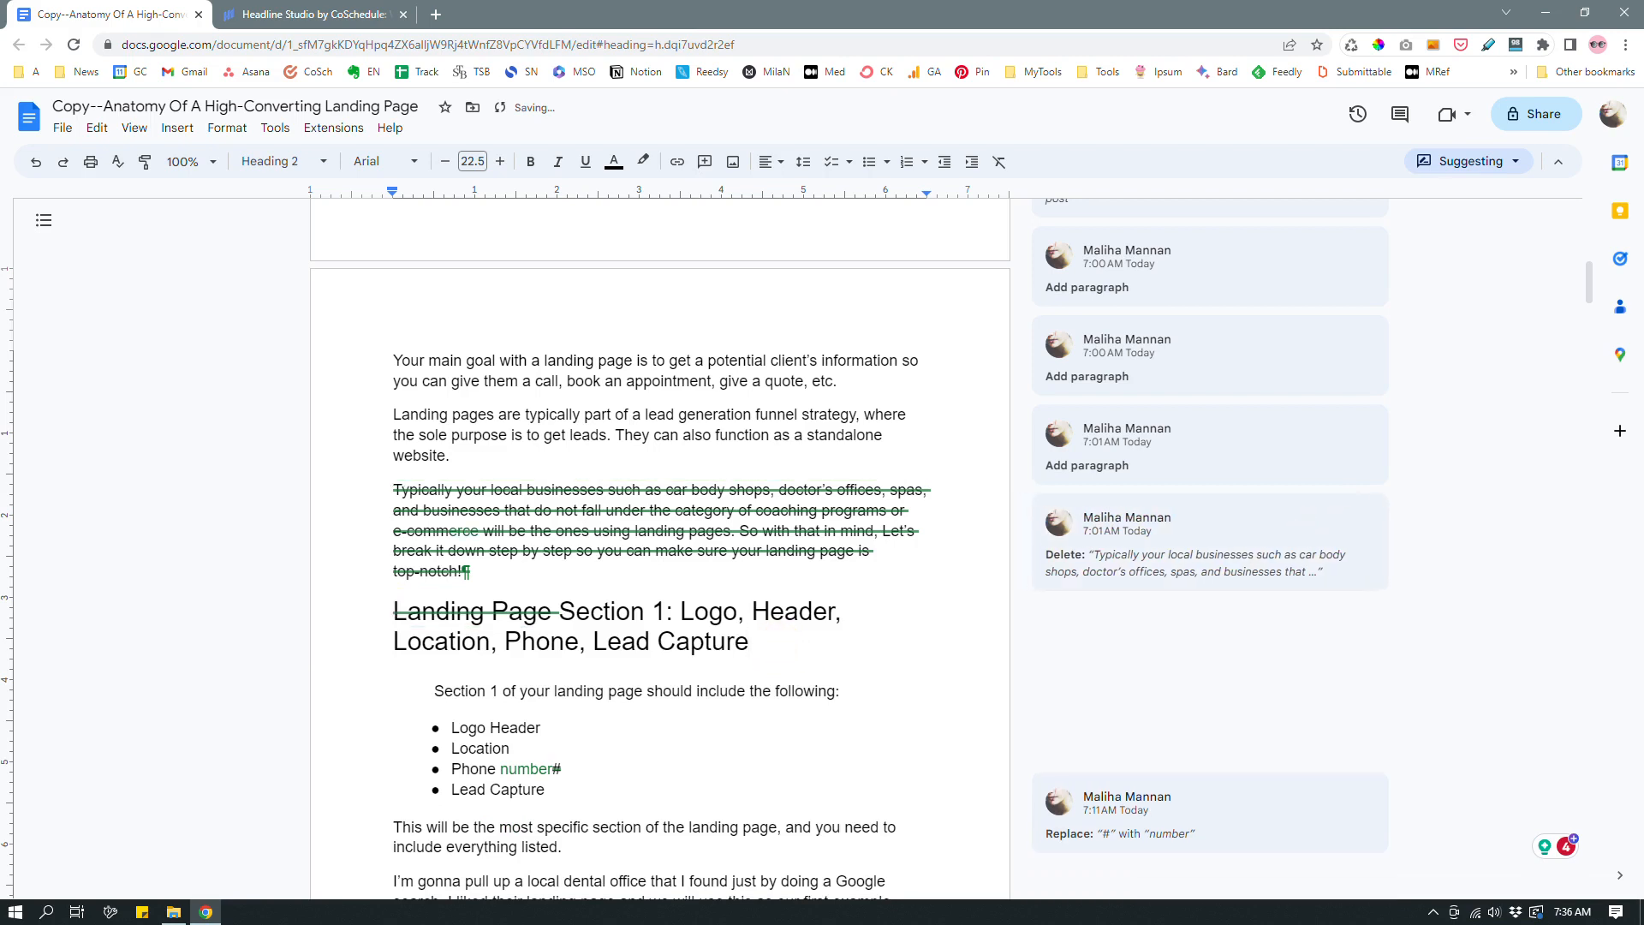
click(558, 611)
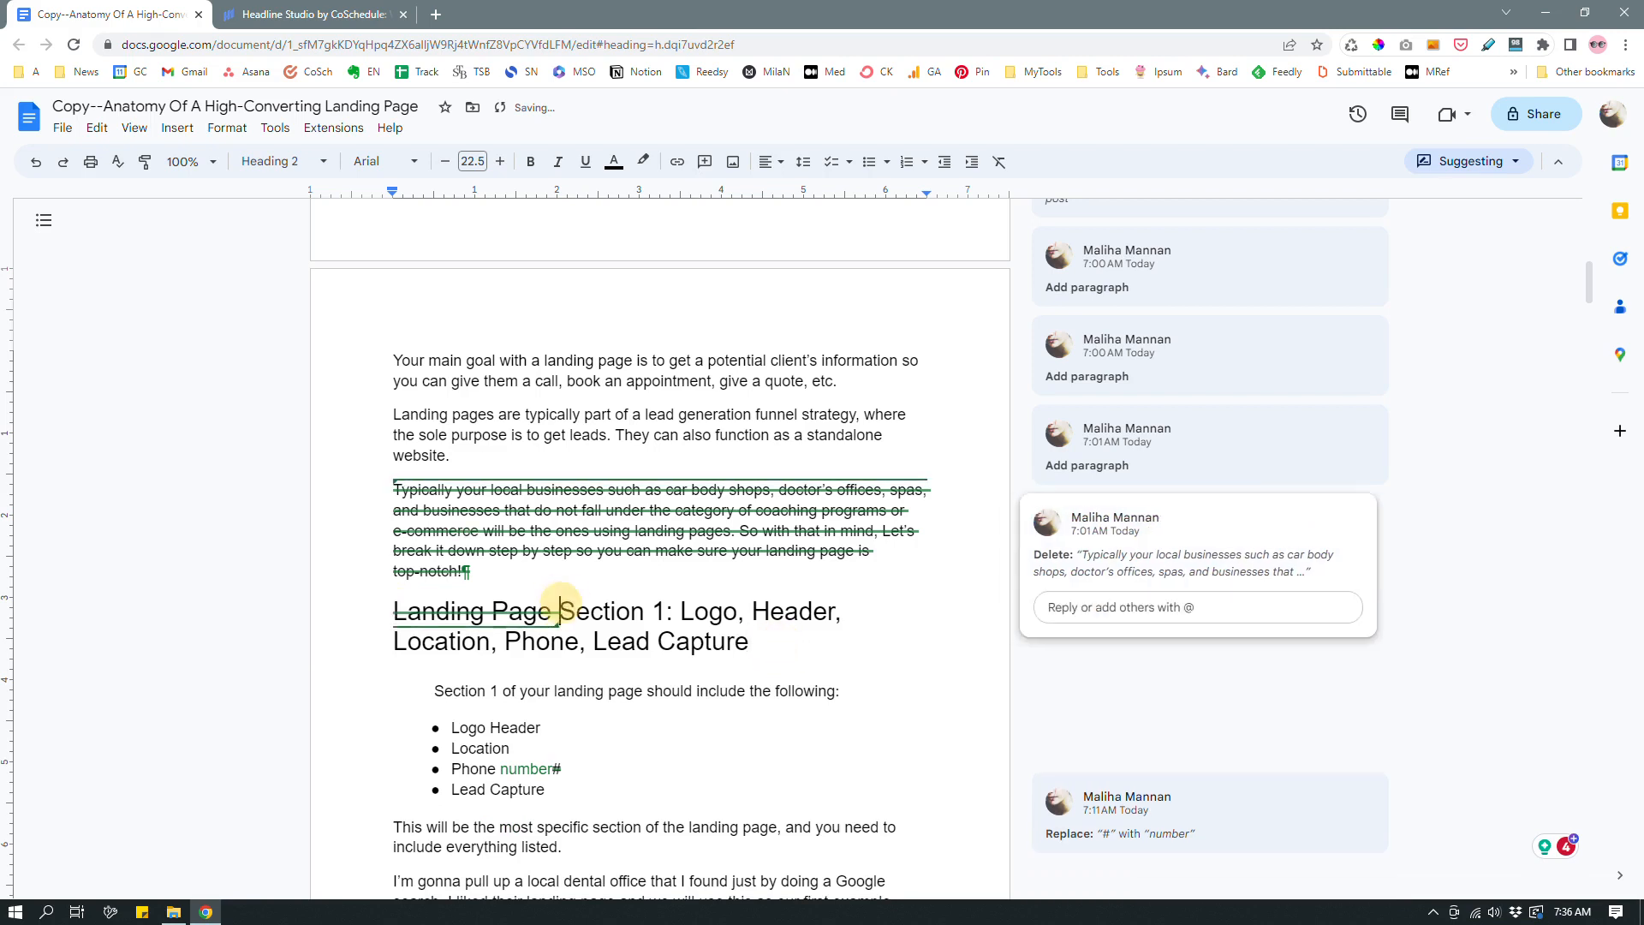
key(Return)
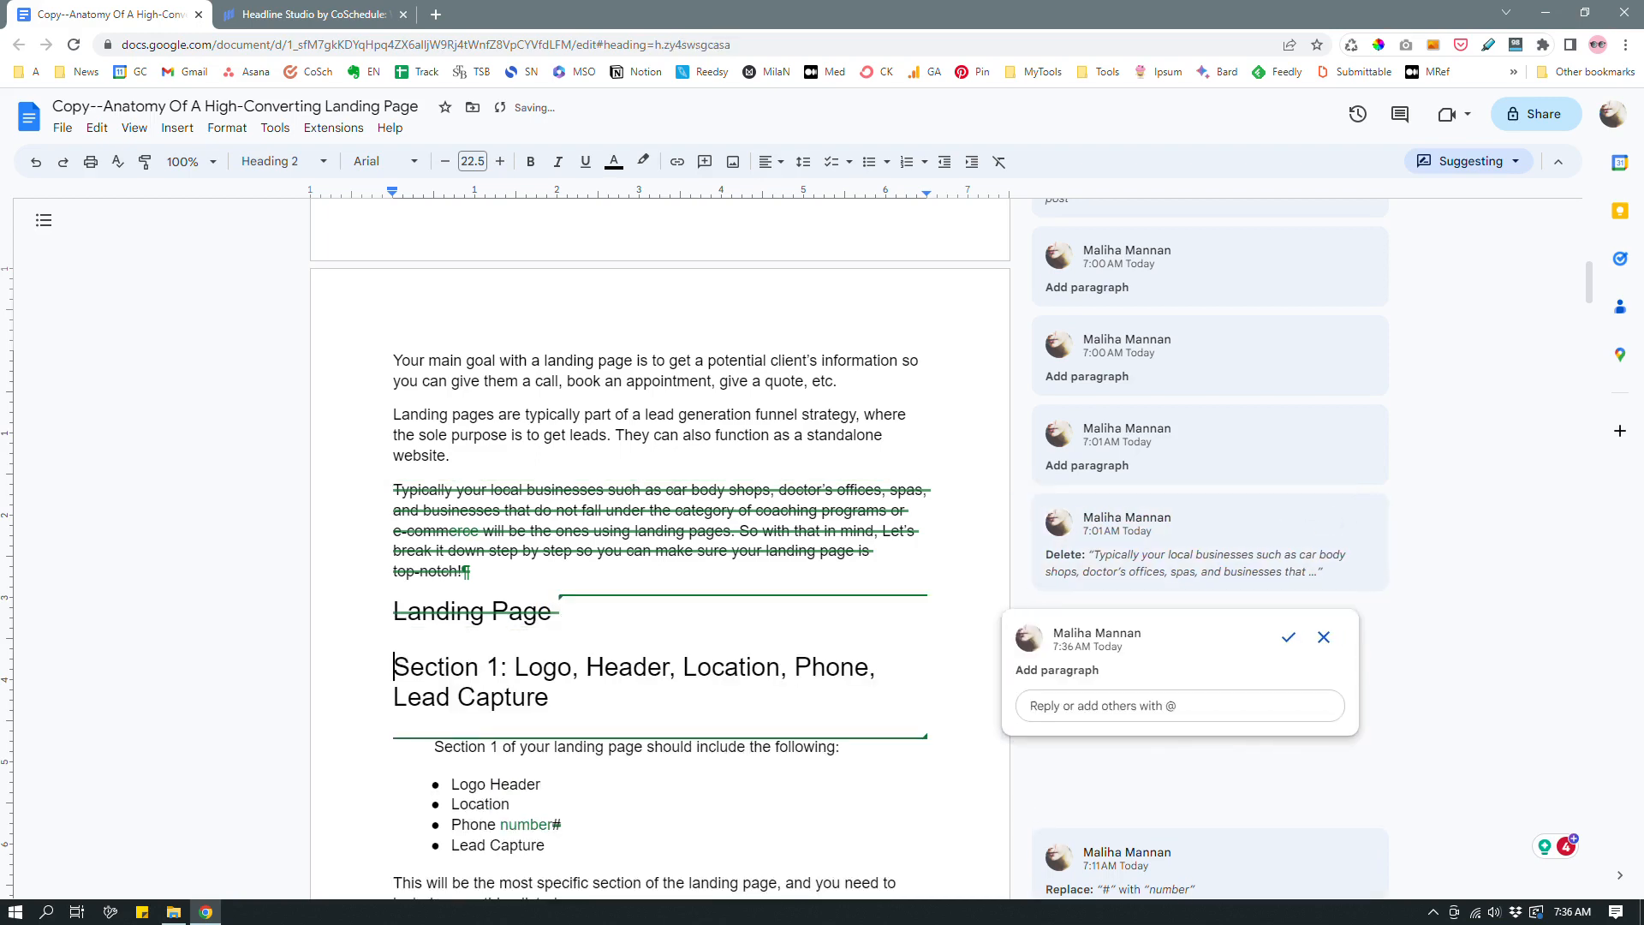
key(BackSpace)
Reject the suggested deletion of the "Typically your local businesses" paragraph and insert an empty heading line above the Section 1 heading
click(390, 610)
key(Return)
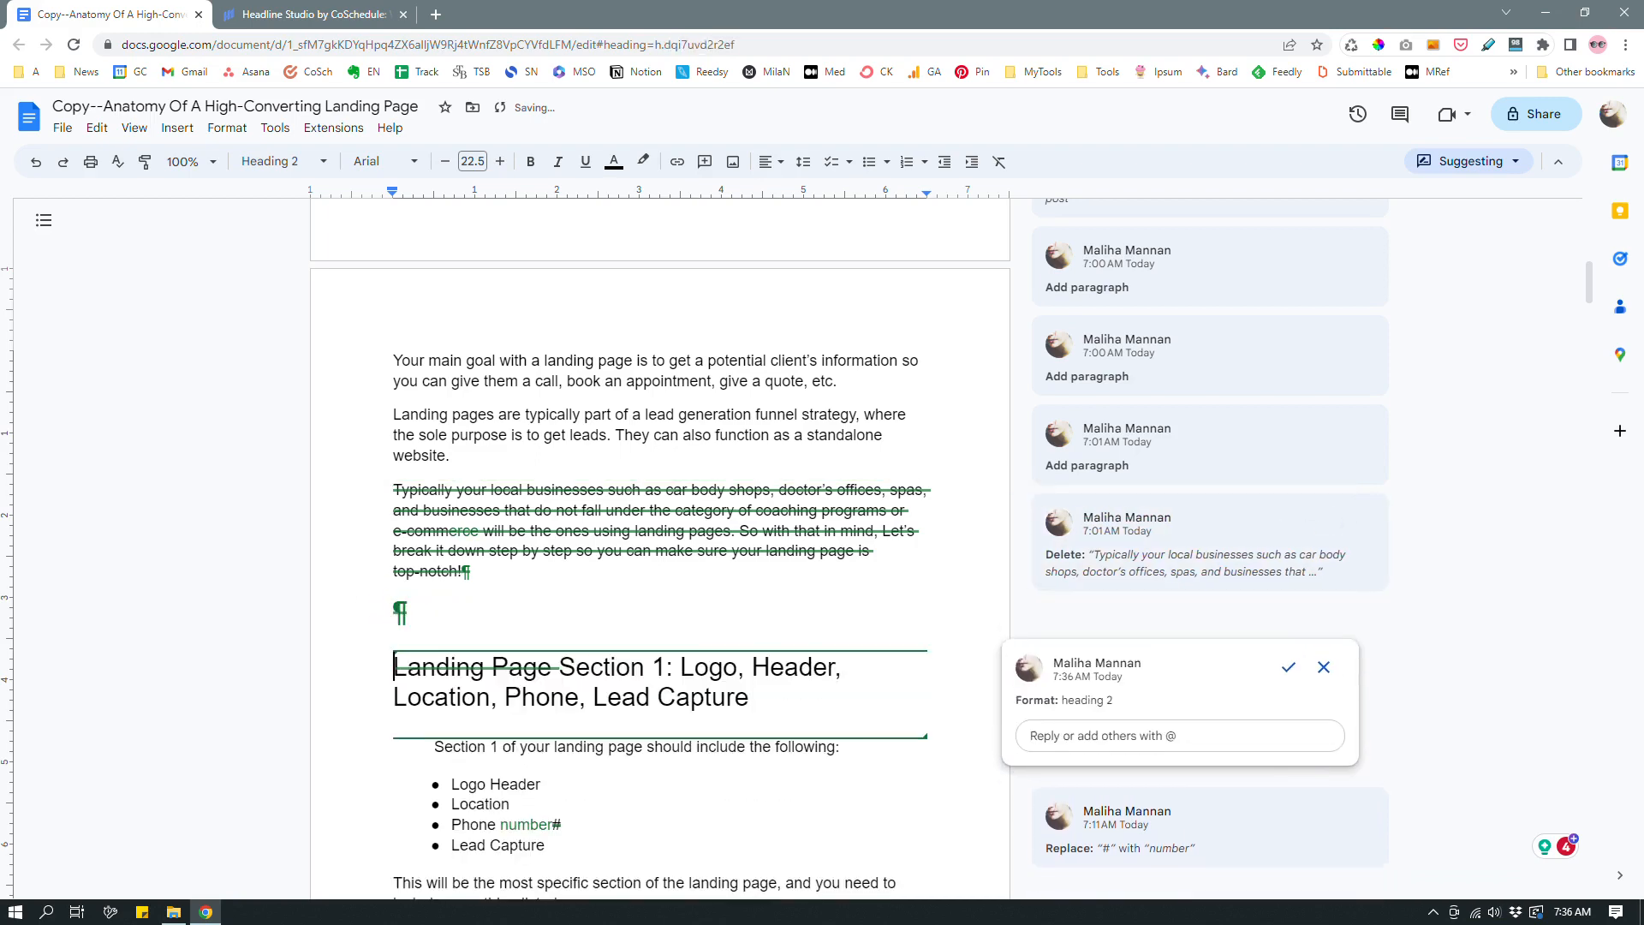
key(ctrl+alt+0)
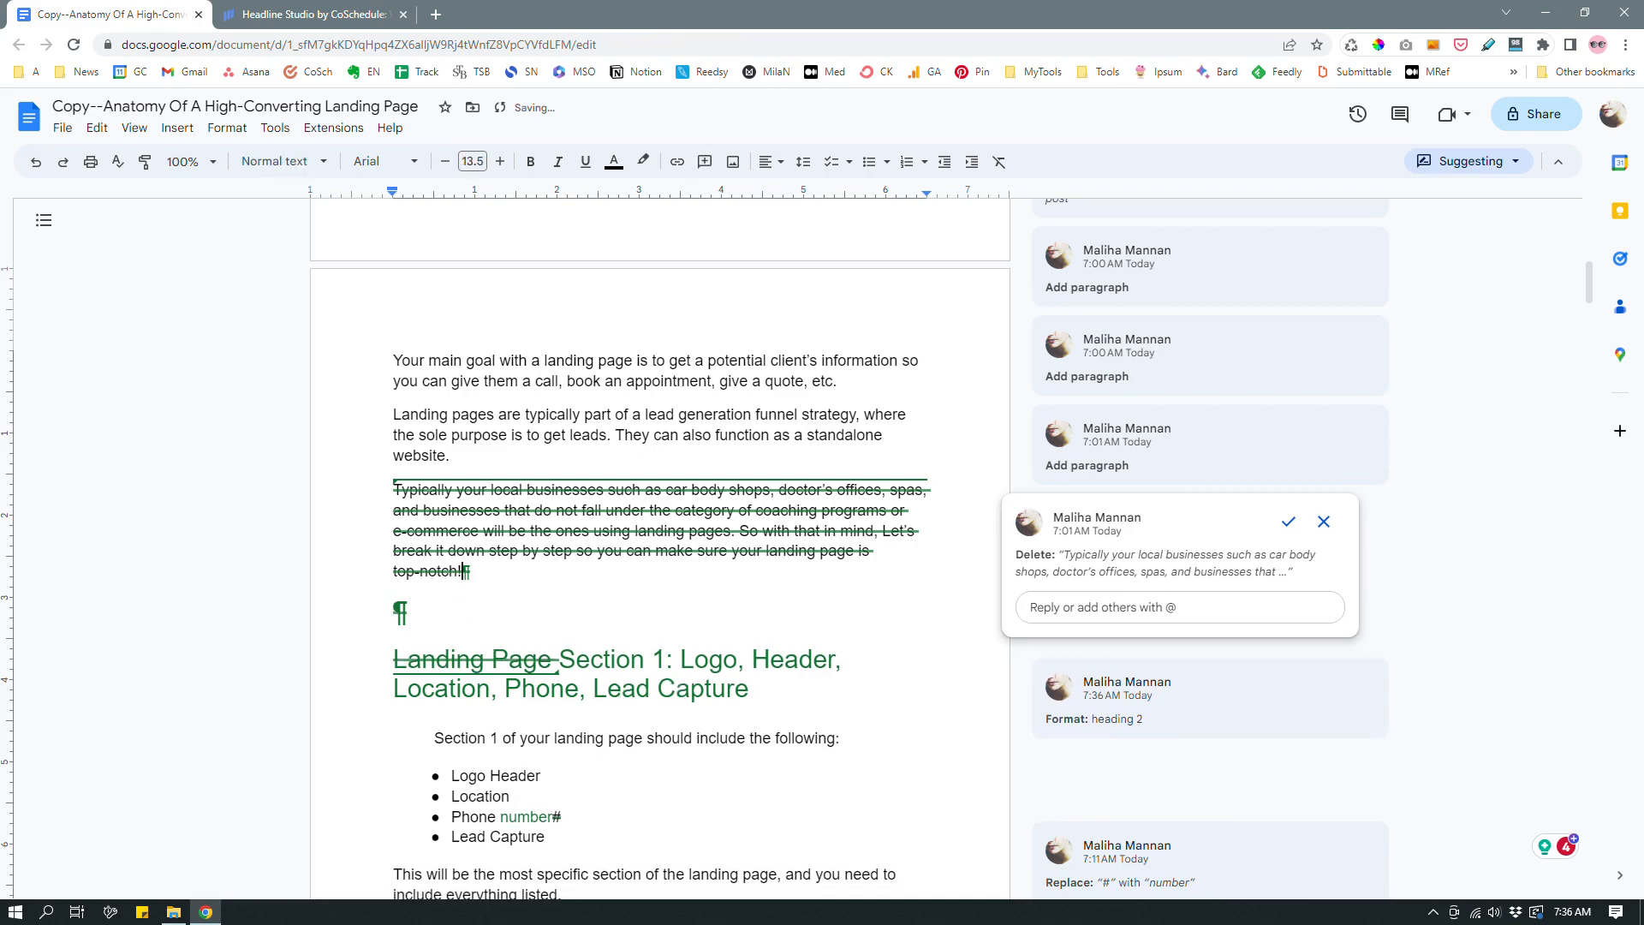
double_click(403, 613)
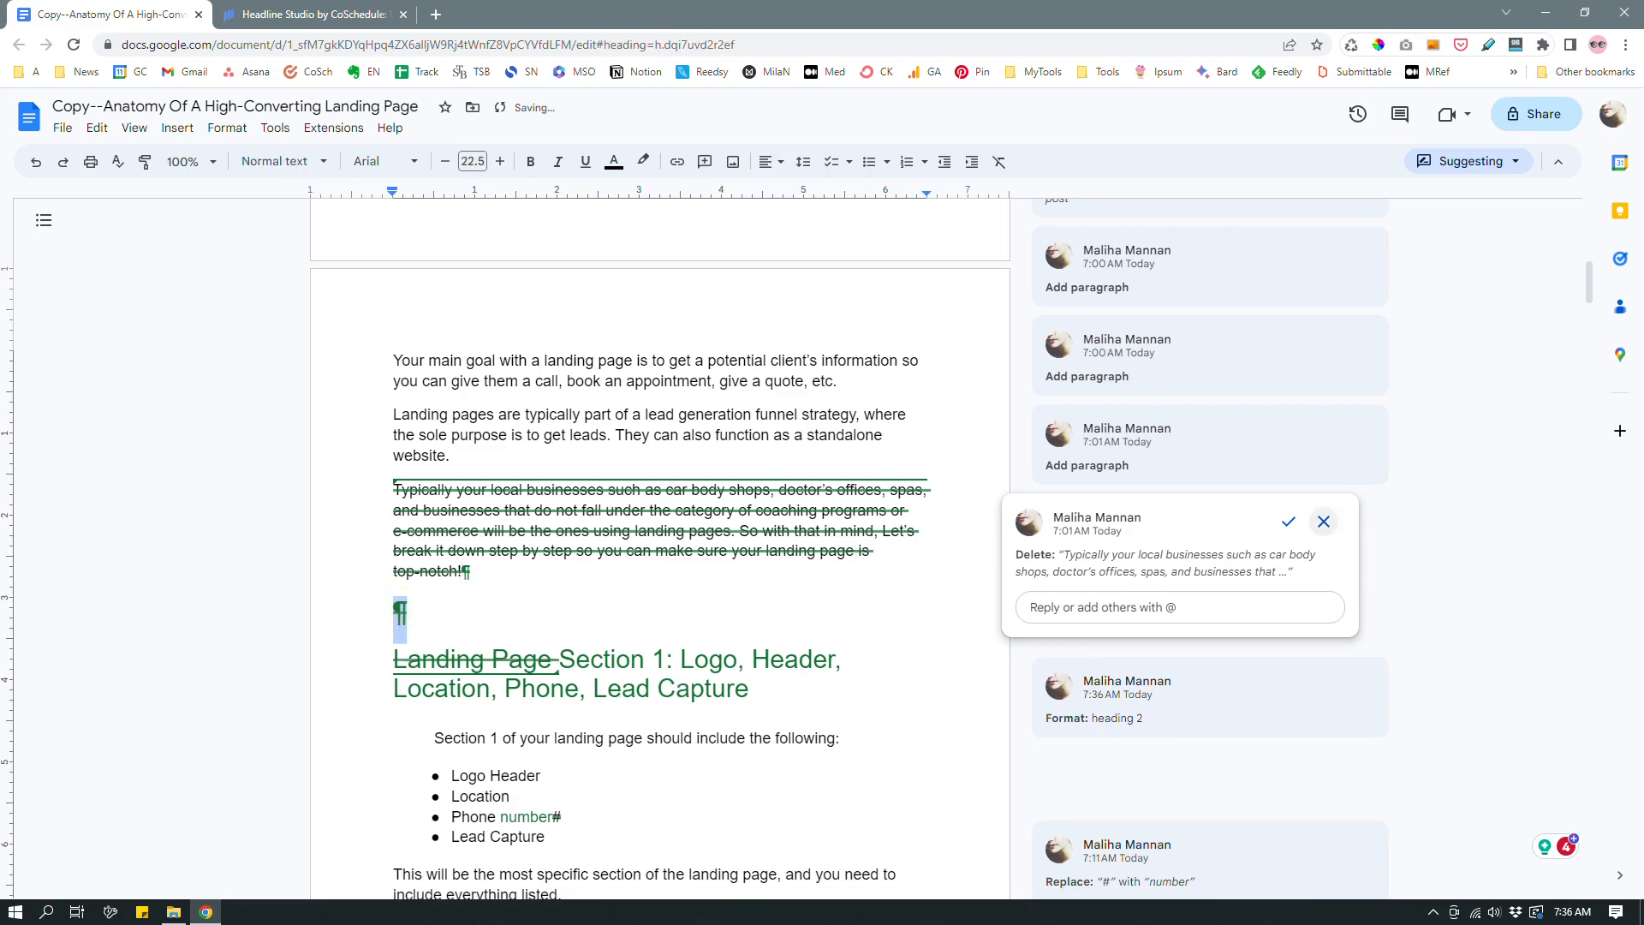
click(1323, 521)
key(Right)
key(Return)
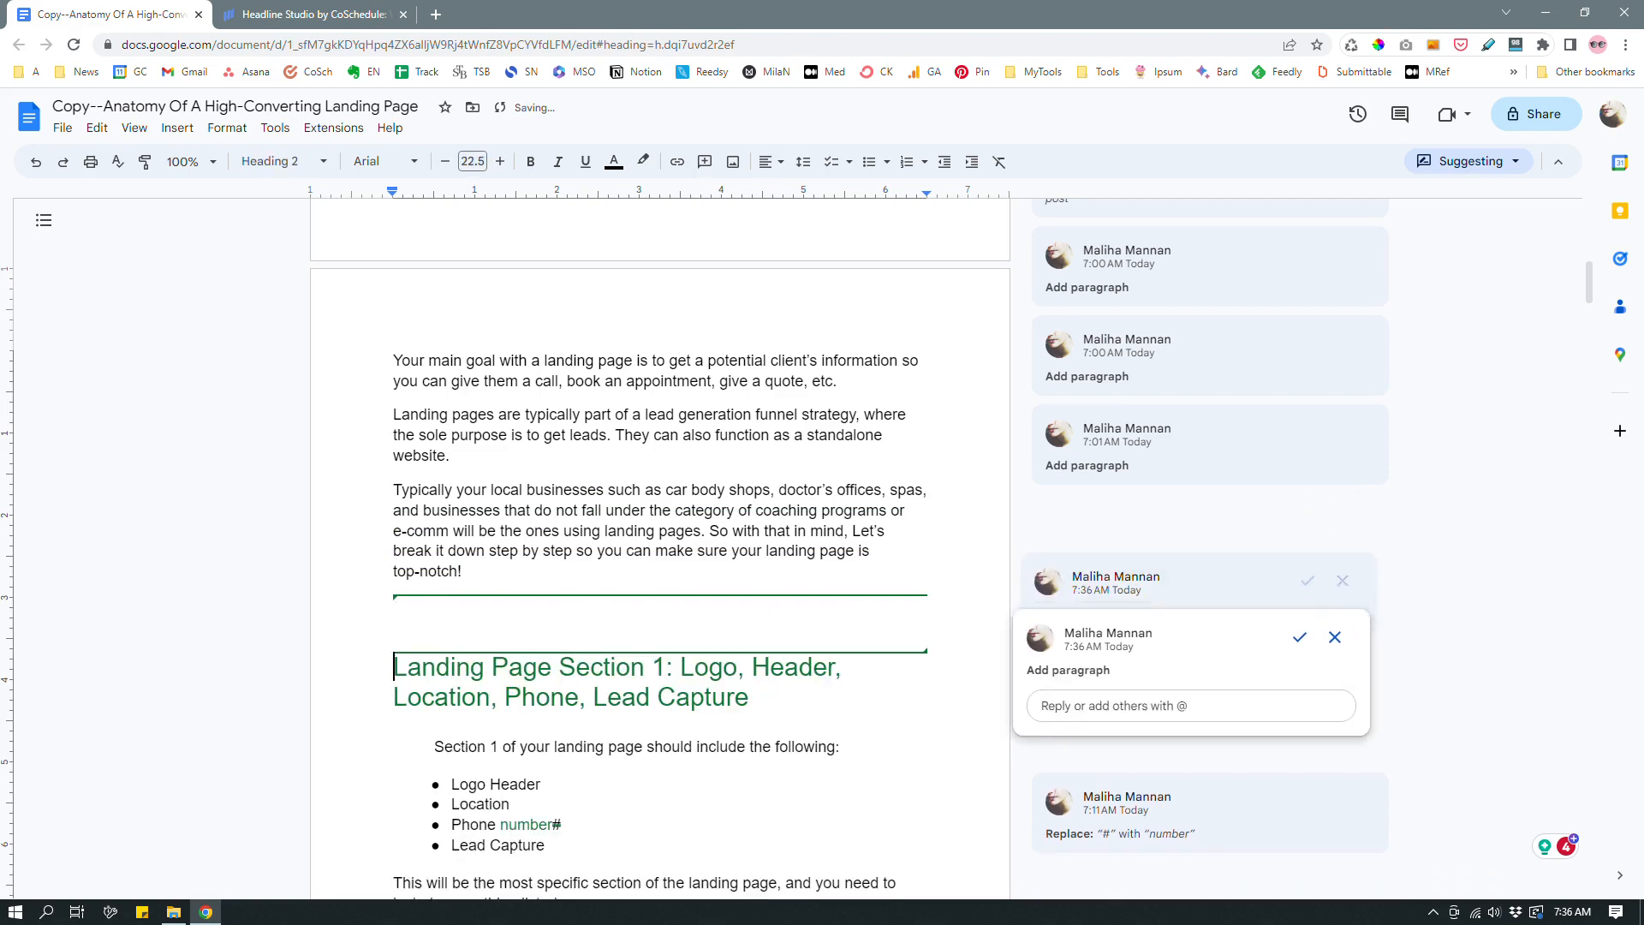
Write the heading "The 4 Essential Sections of a Landing Page" on the empty line above the Section 1 heading
click(509, 612)
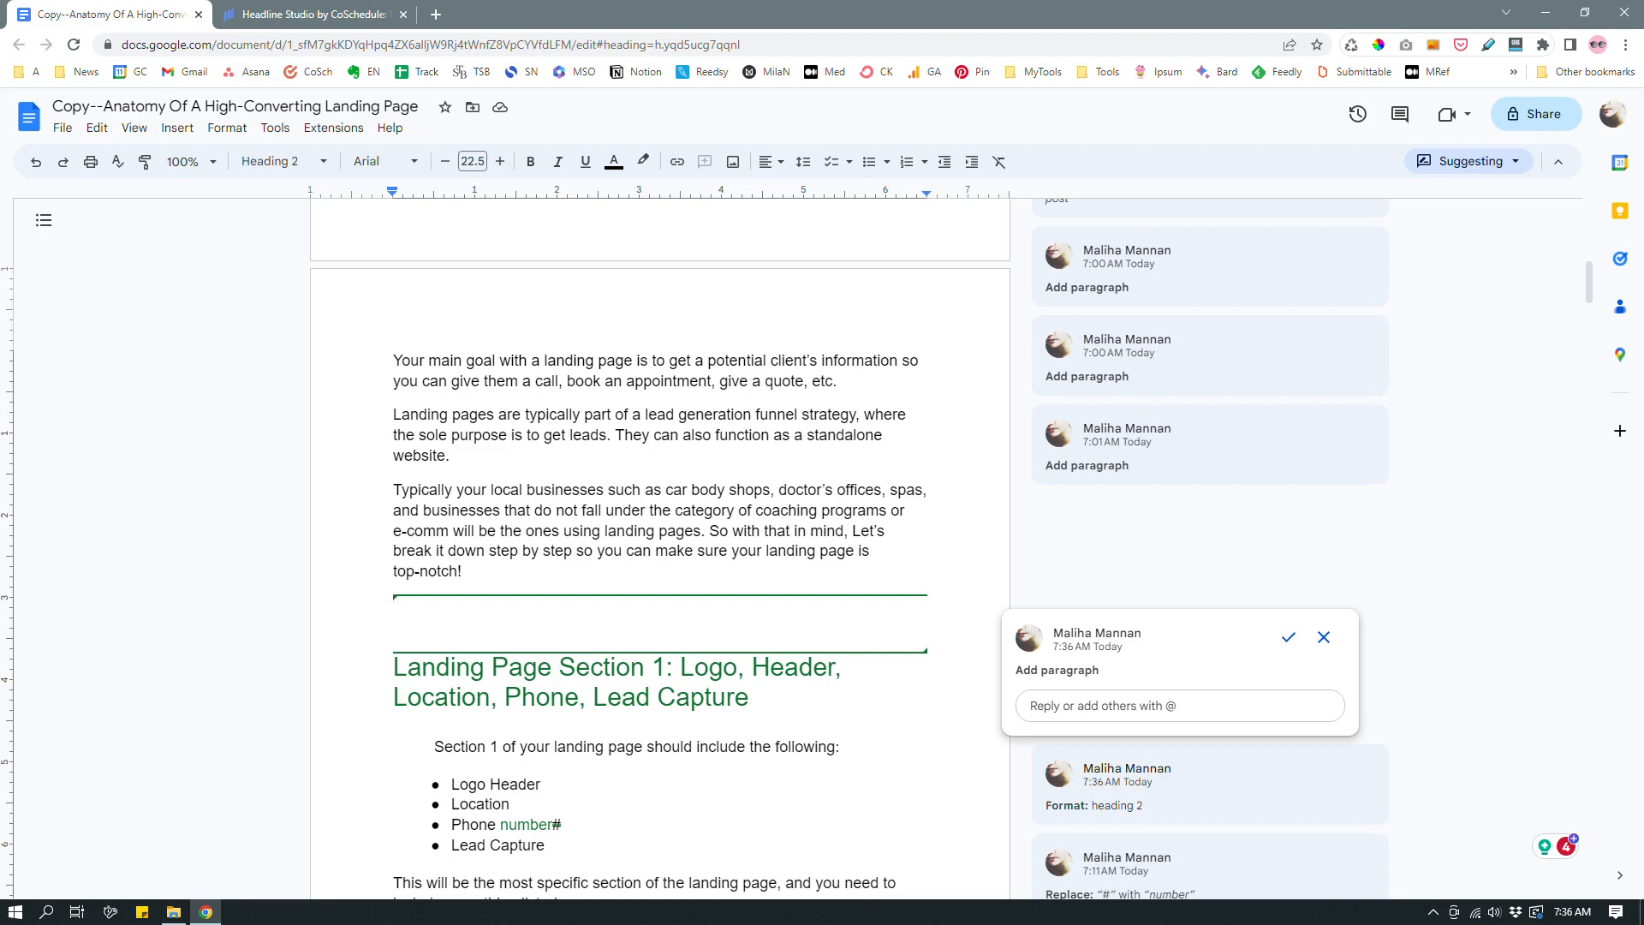
text(The 4 Essenti)
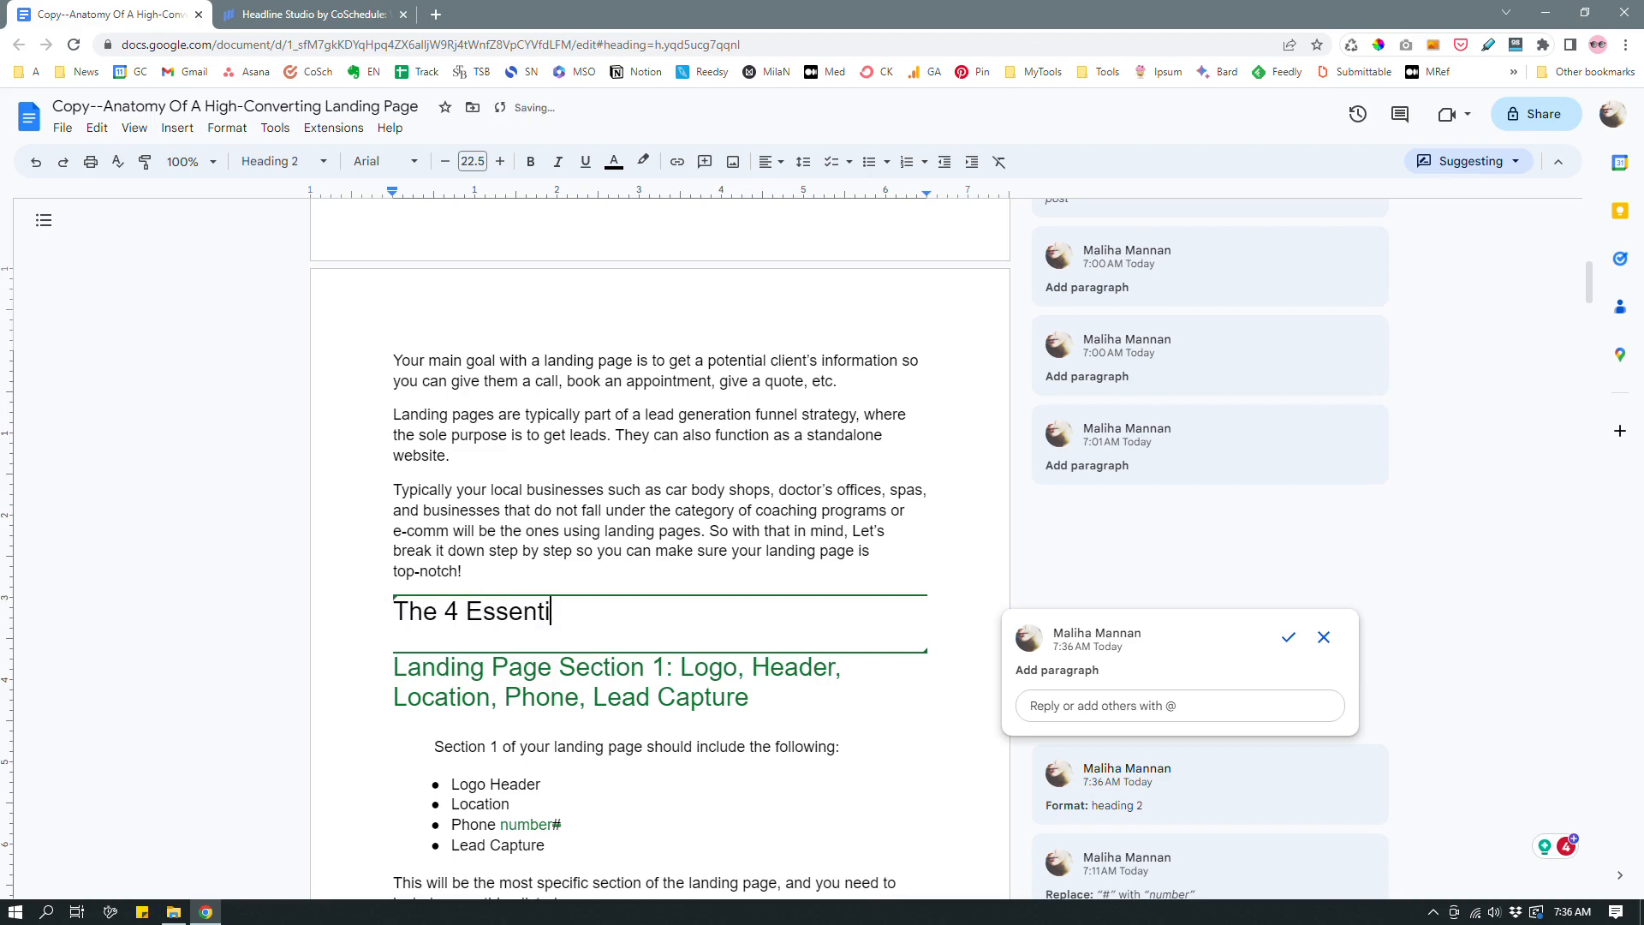
text(al Section)
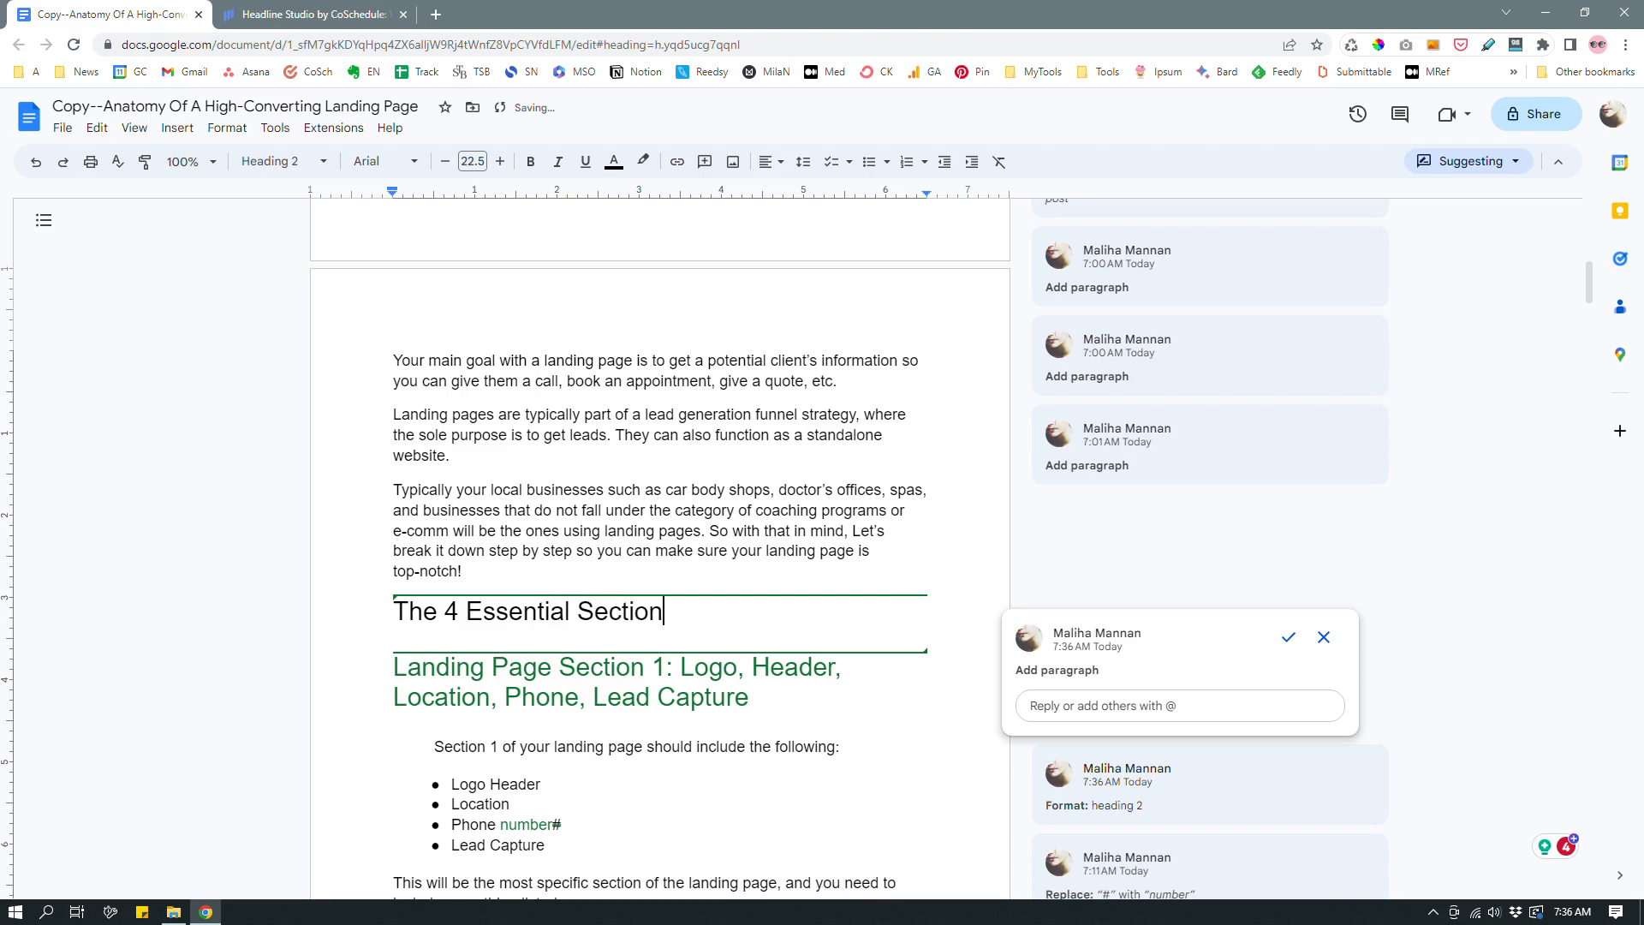
text(s of a Landing Oage)
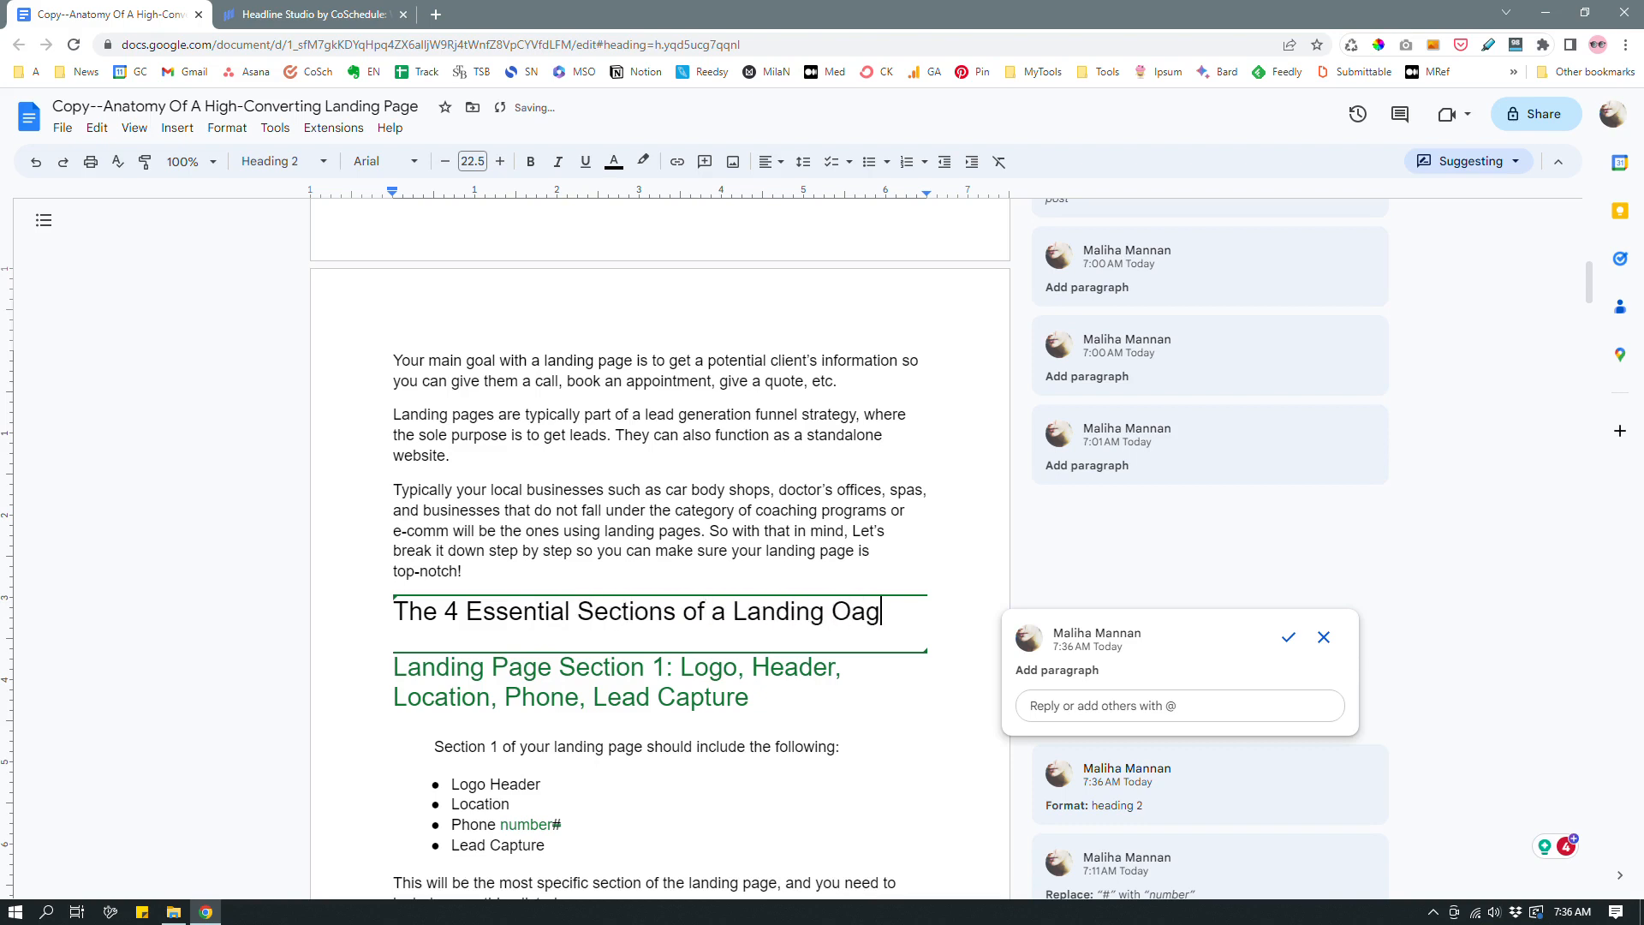
key(BackSpace)
key(BackSpace)
key(BackSpace)
key(BackSpace)
text(Pah)
key(BackSpace)
text(ge)
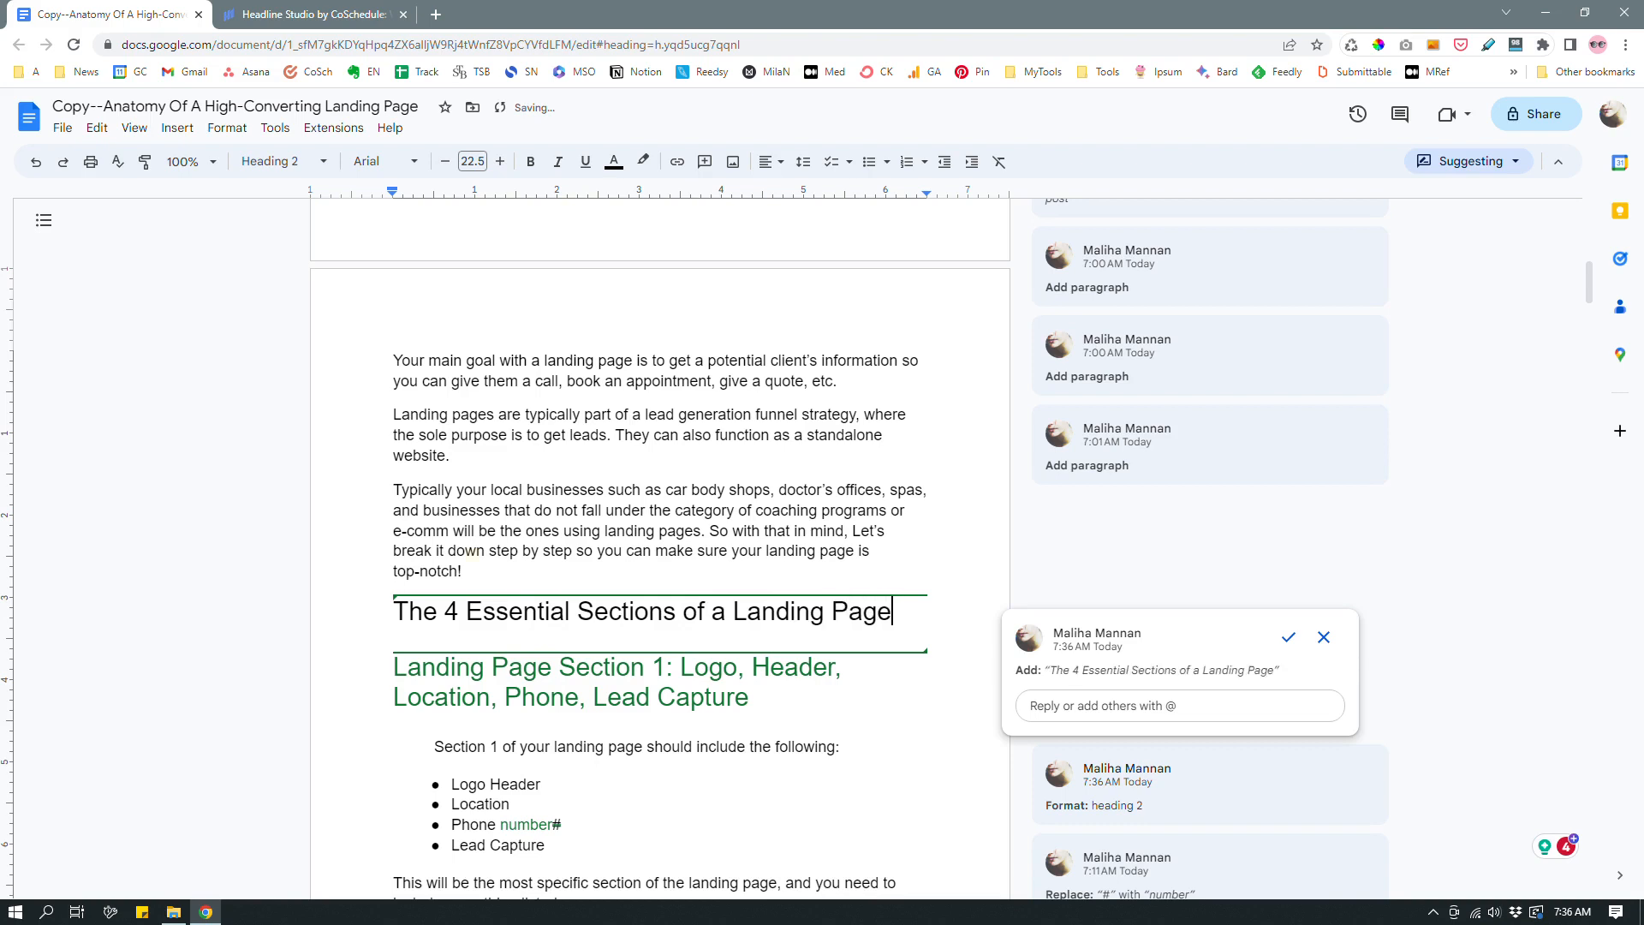
Suggest deleting the "Typically your local businesses" paragraph and the words "Landing Page" at the start of the Section 1 heading
click(479, 551)
drag(463, 571, 393, 489)
key(BackSpace)
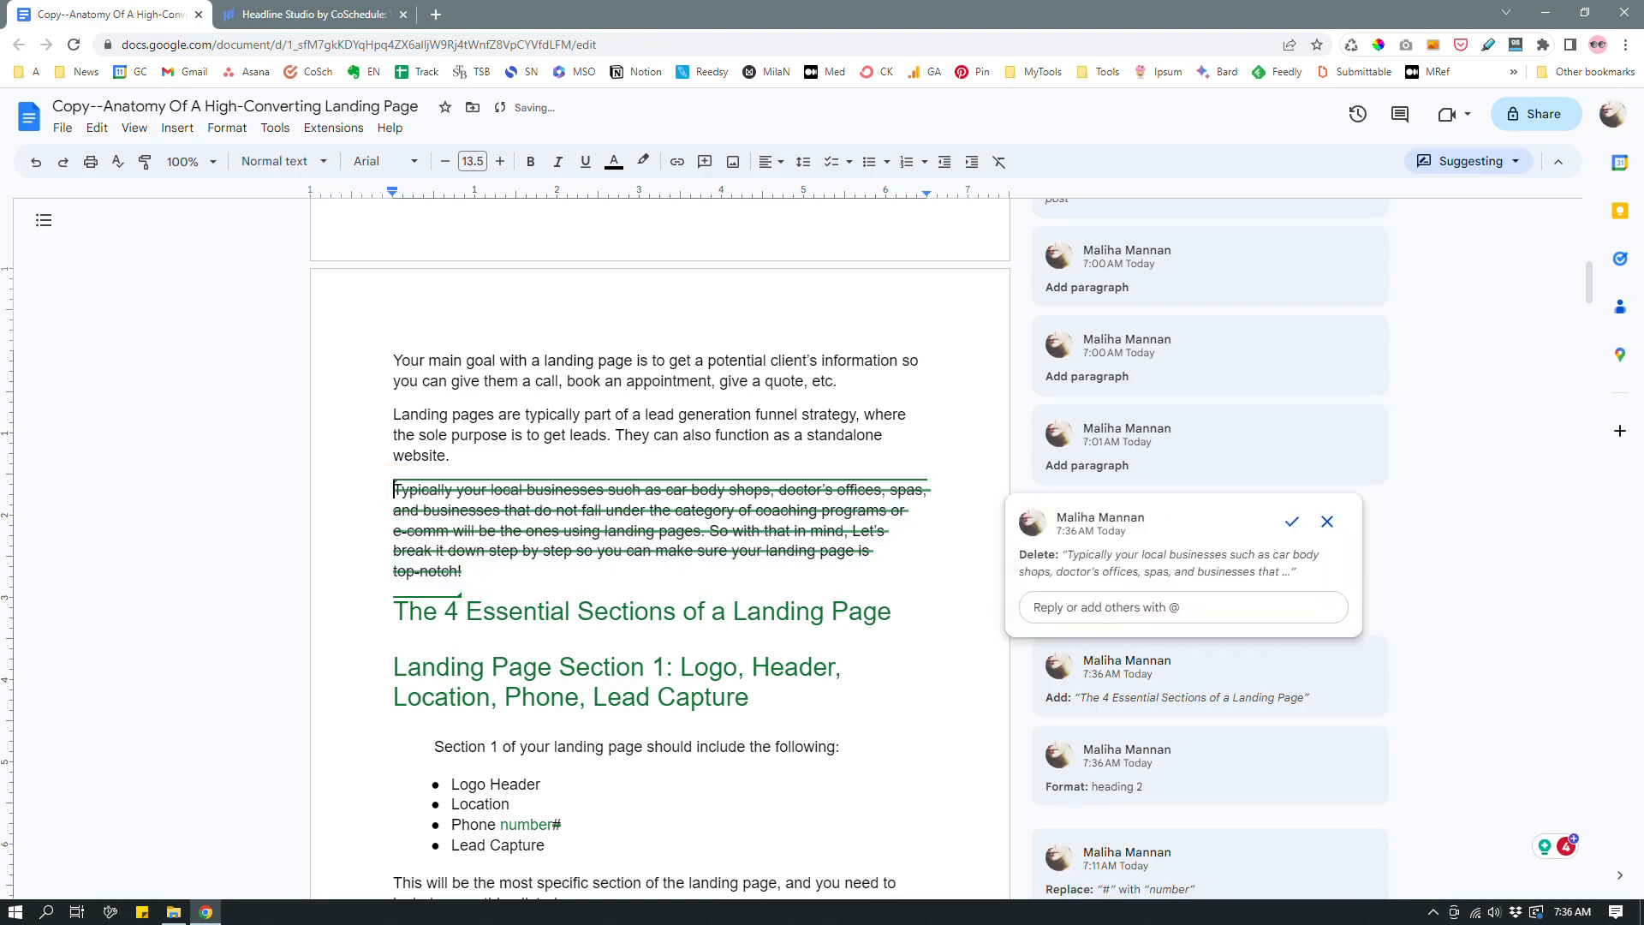
drag(558, 666, 381, 666)
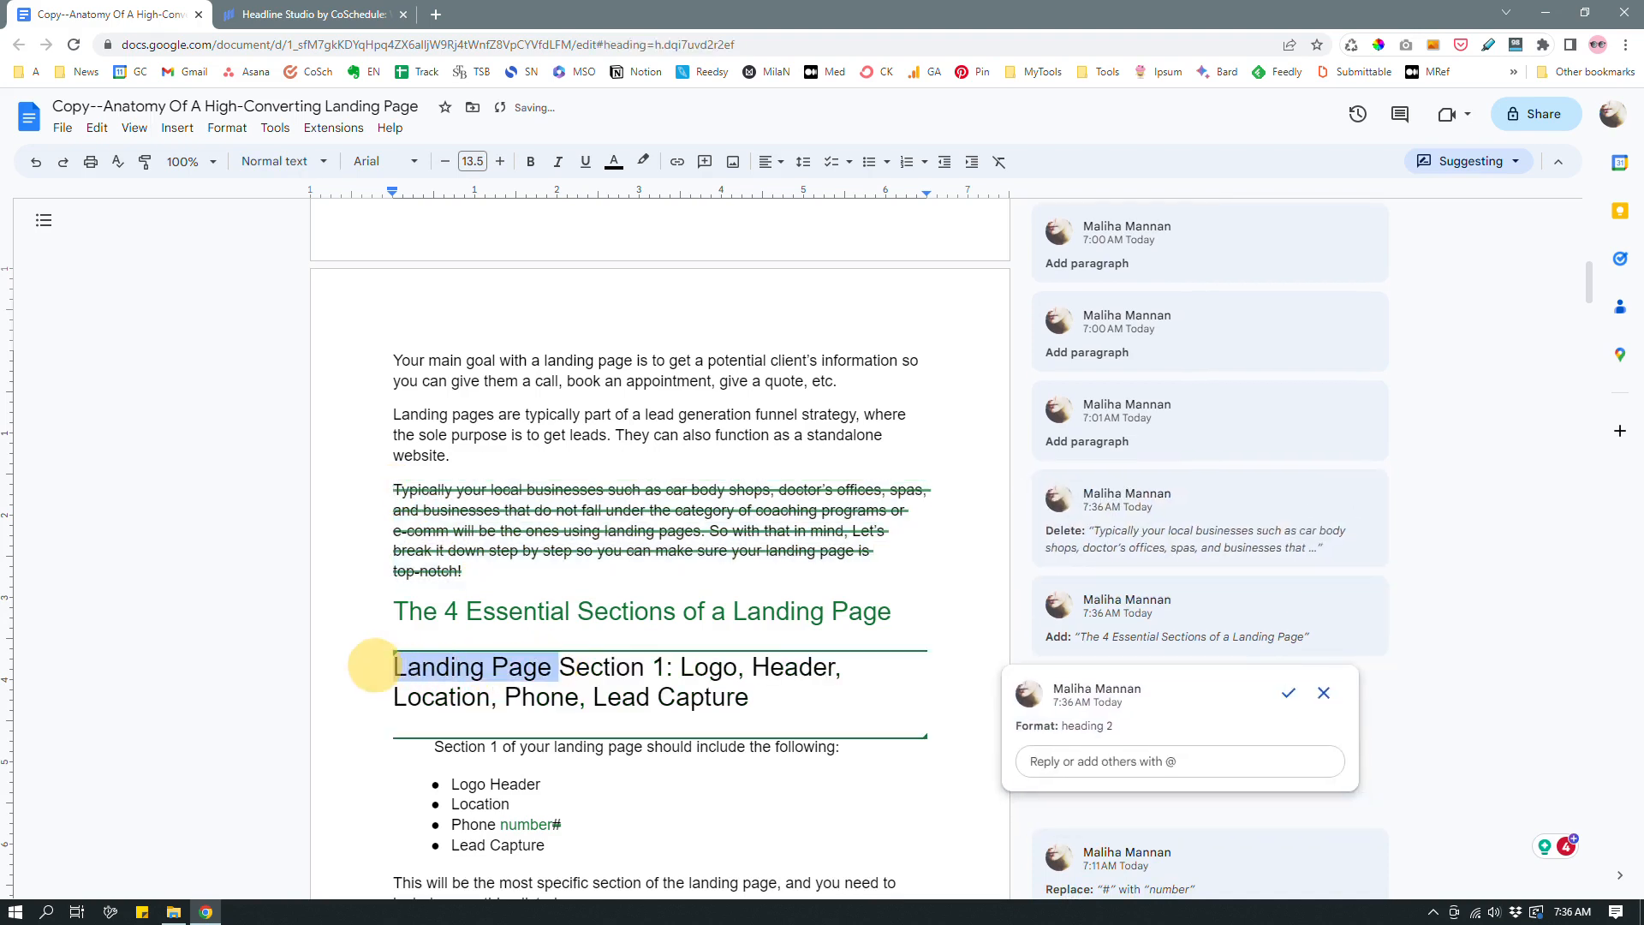
key(BackSpace)
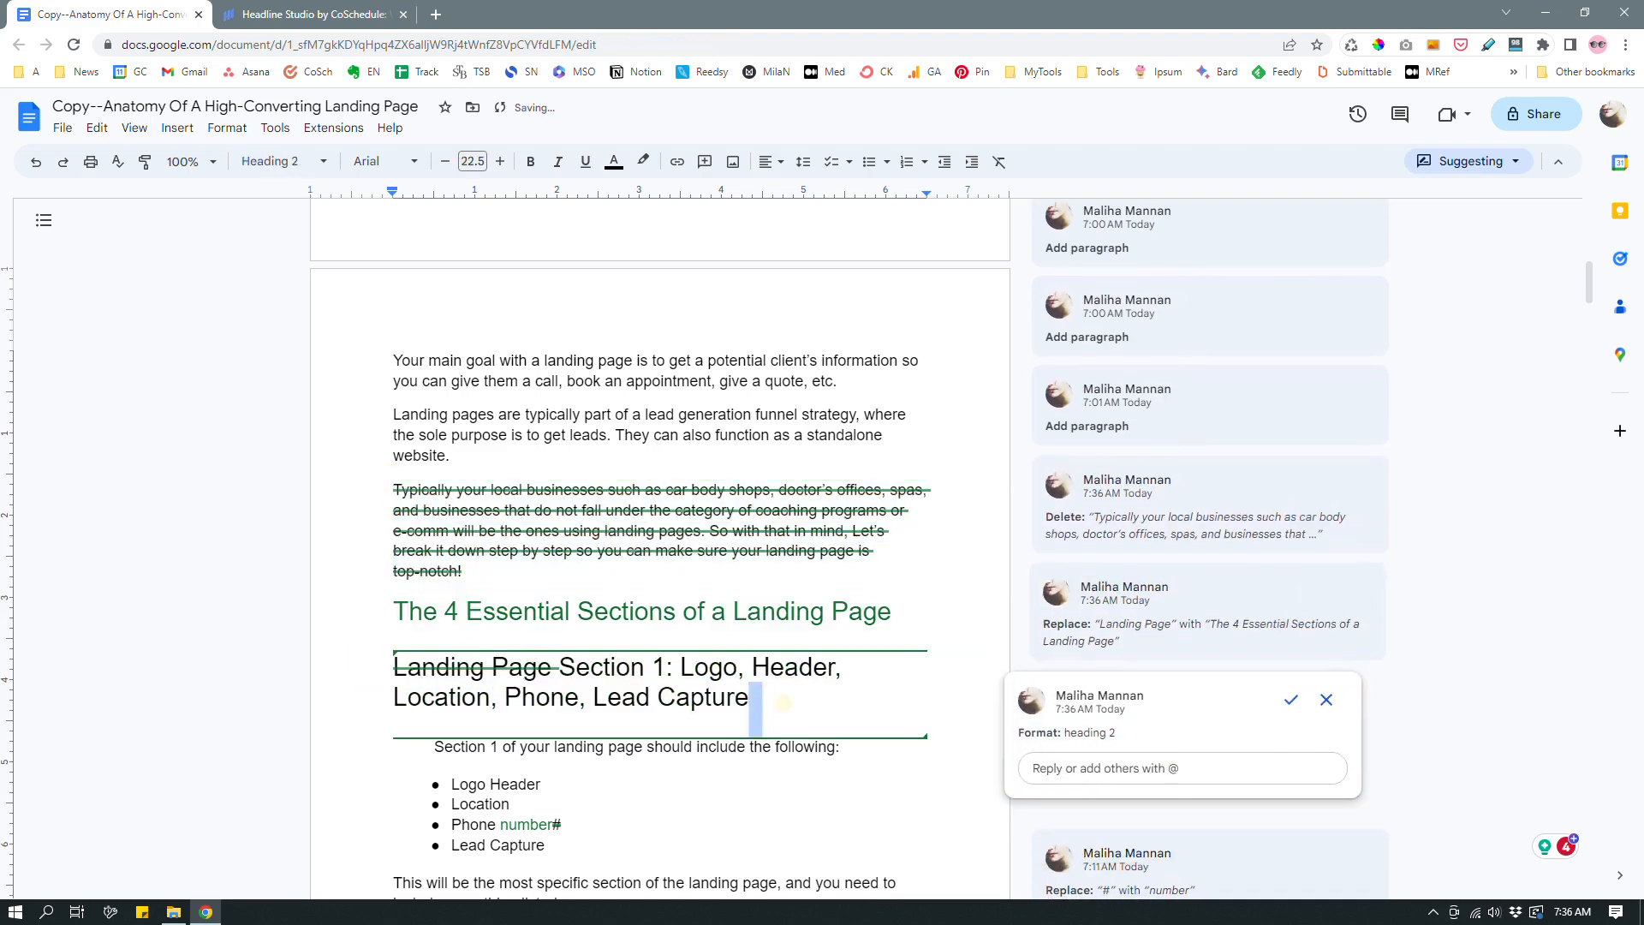
Add a paragraph under the new heading reading "The landing page had four essential parts that help drive the most conversions"
click(910, 613)
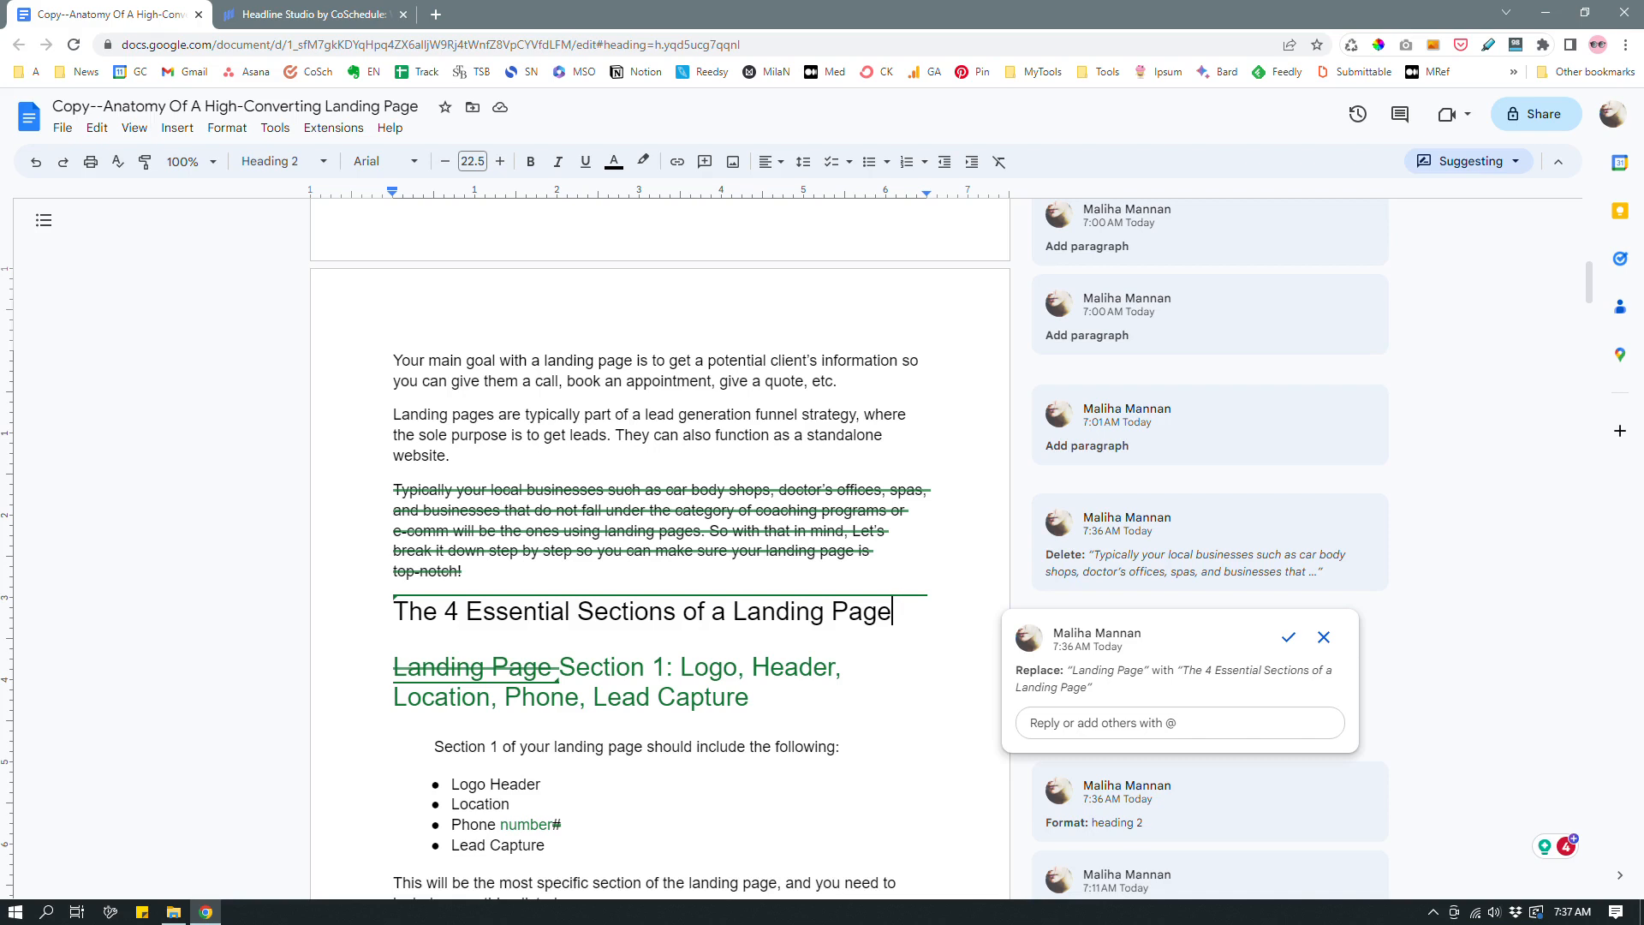
key(Return)
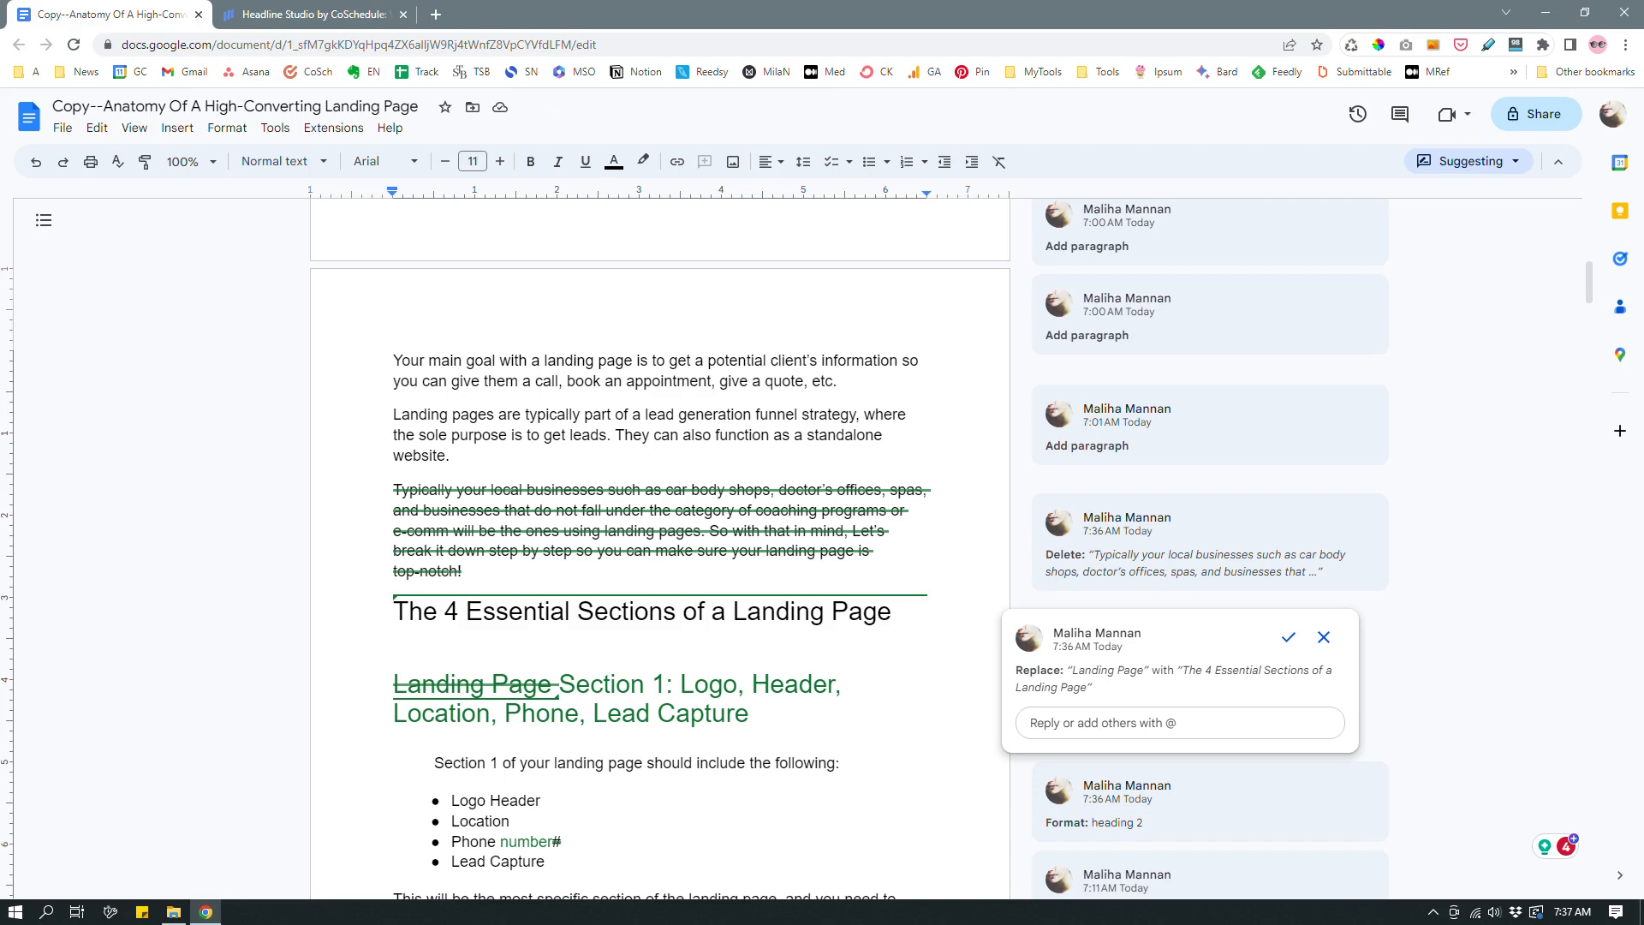
text(The landing page )
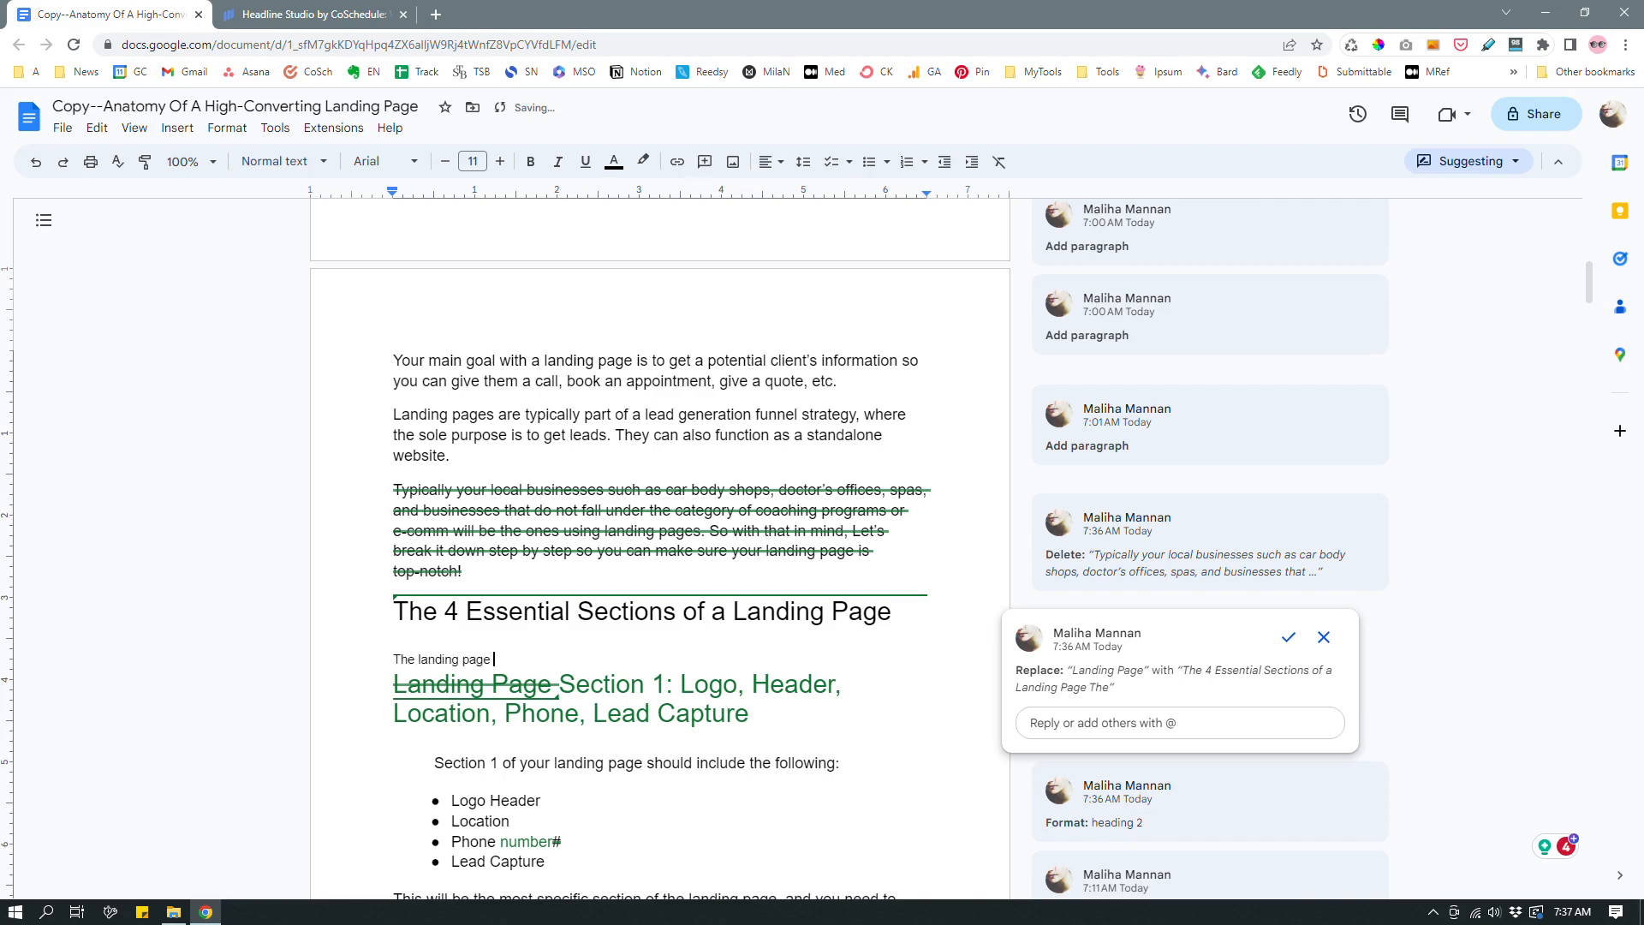
text(had four esse)
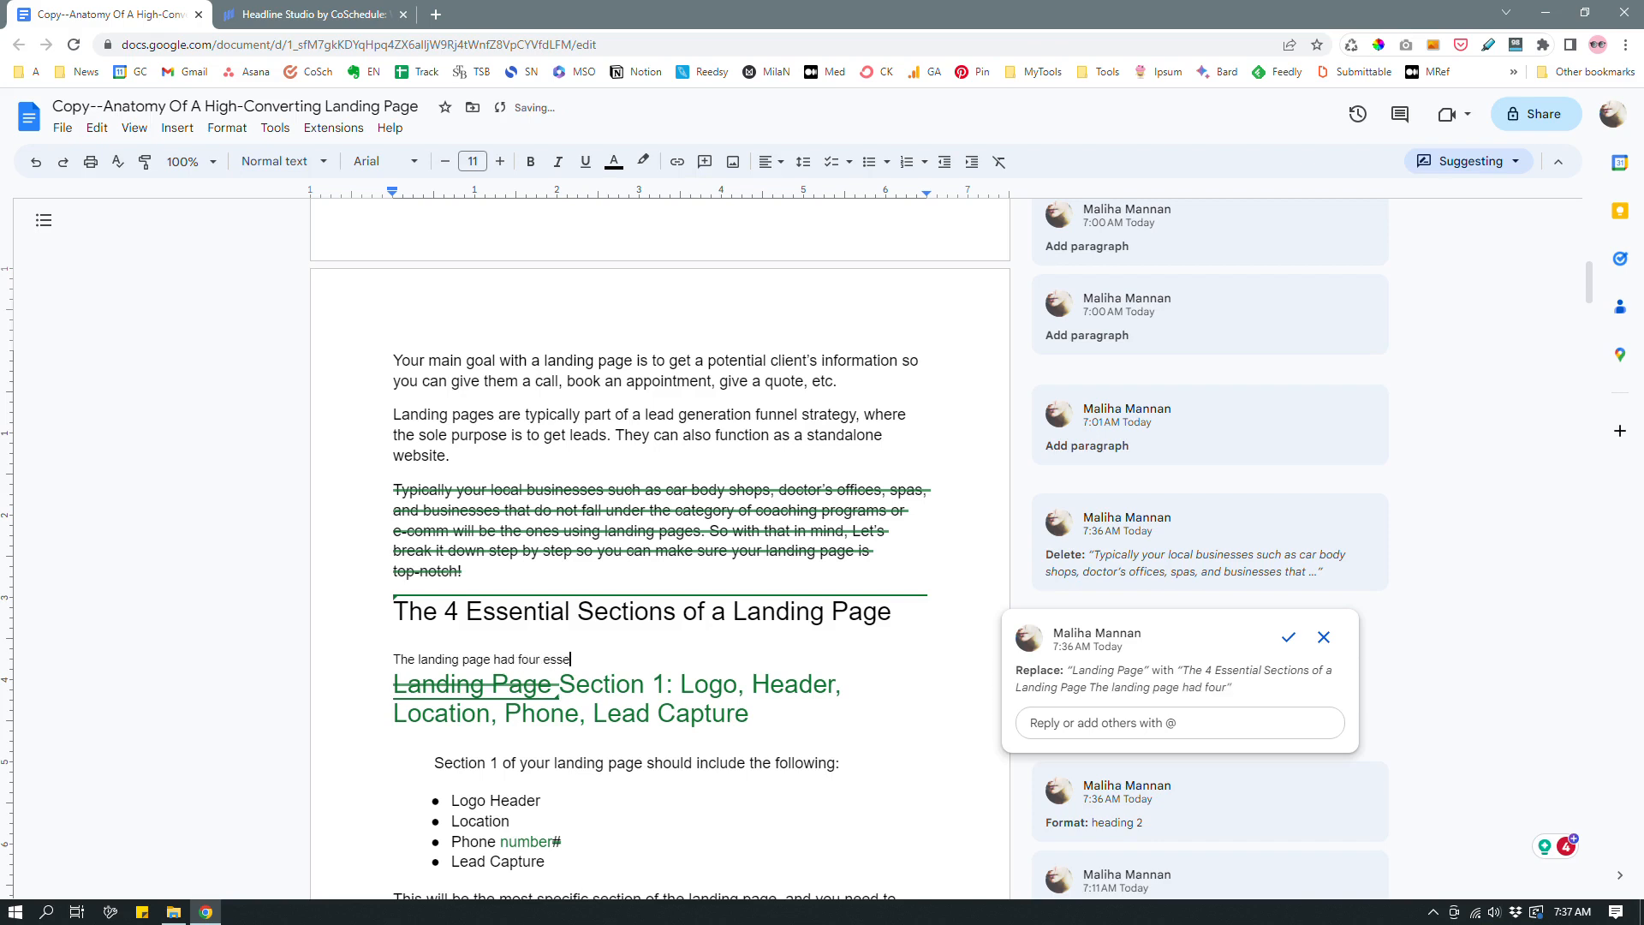
text(ntial parts that make them)
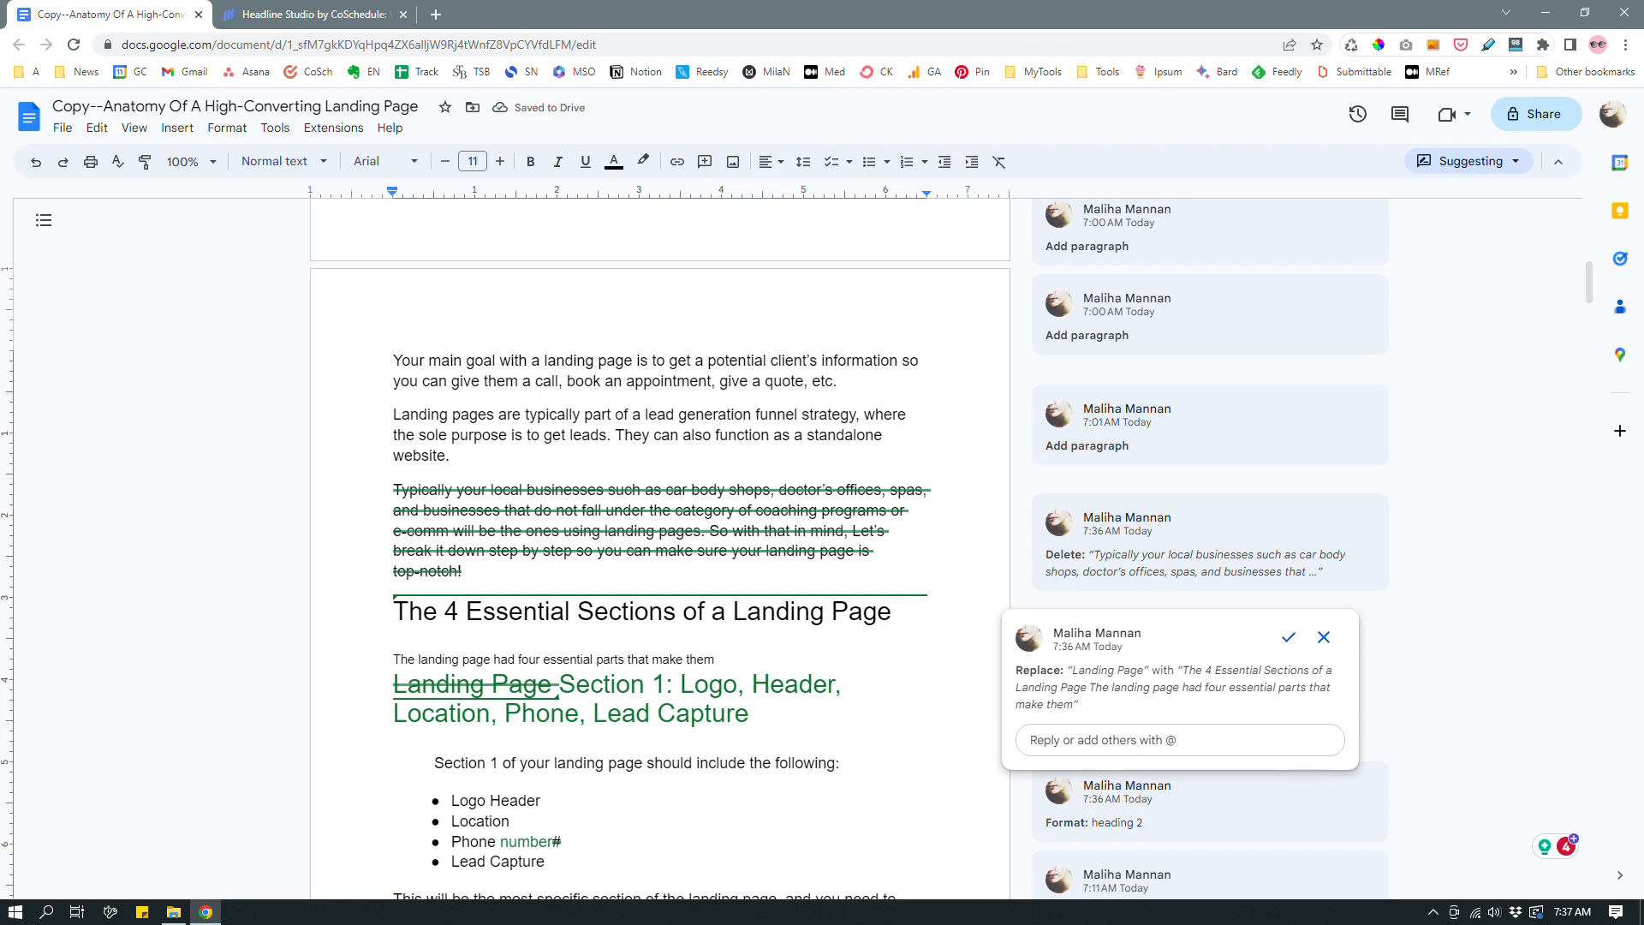
key(BackSpace)
key(BackSpace)
key(BackSpace)
key(BackSpace)
key(BackSpace)
key(BackSpace)
key(BackSpace)
key(BackSpace)
key(BackSpace)
text(hel)
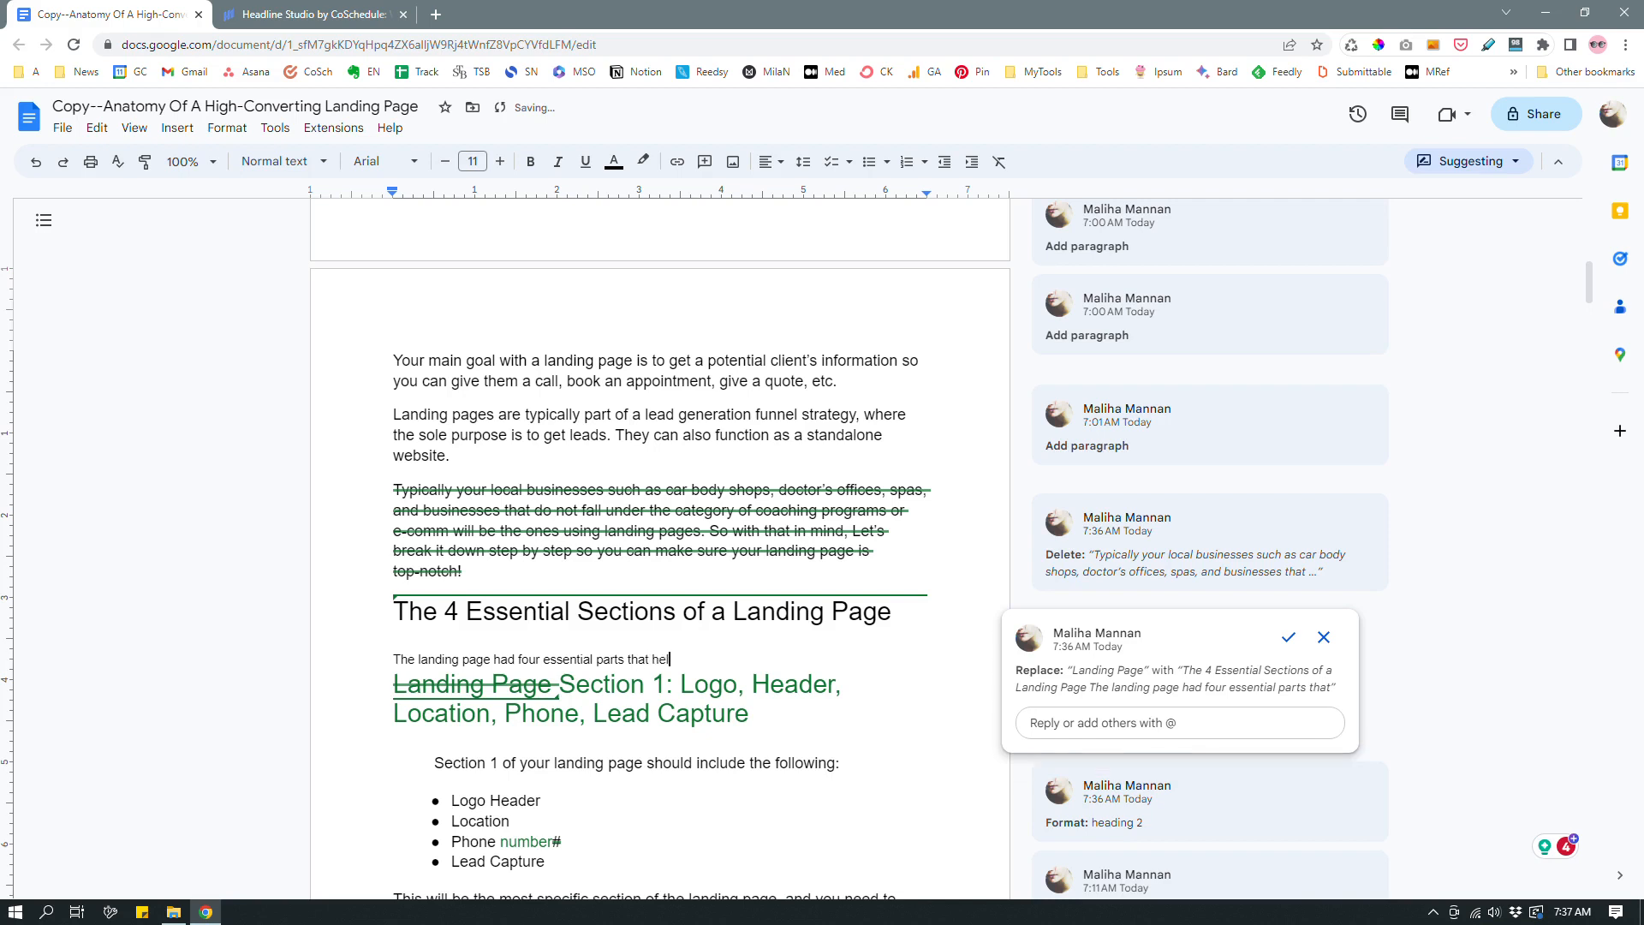
text(p drive the most conversion)
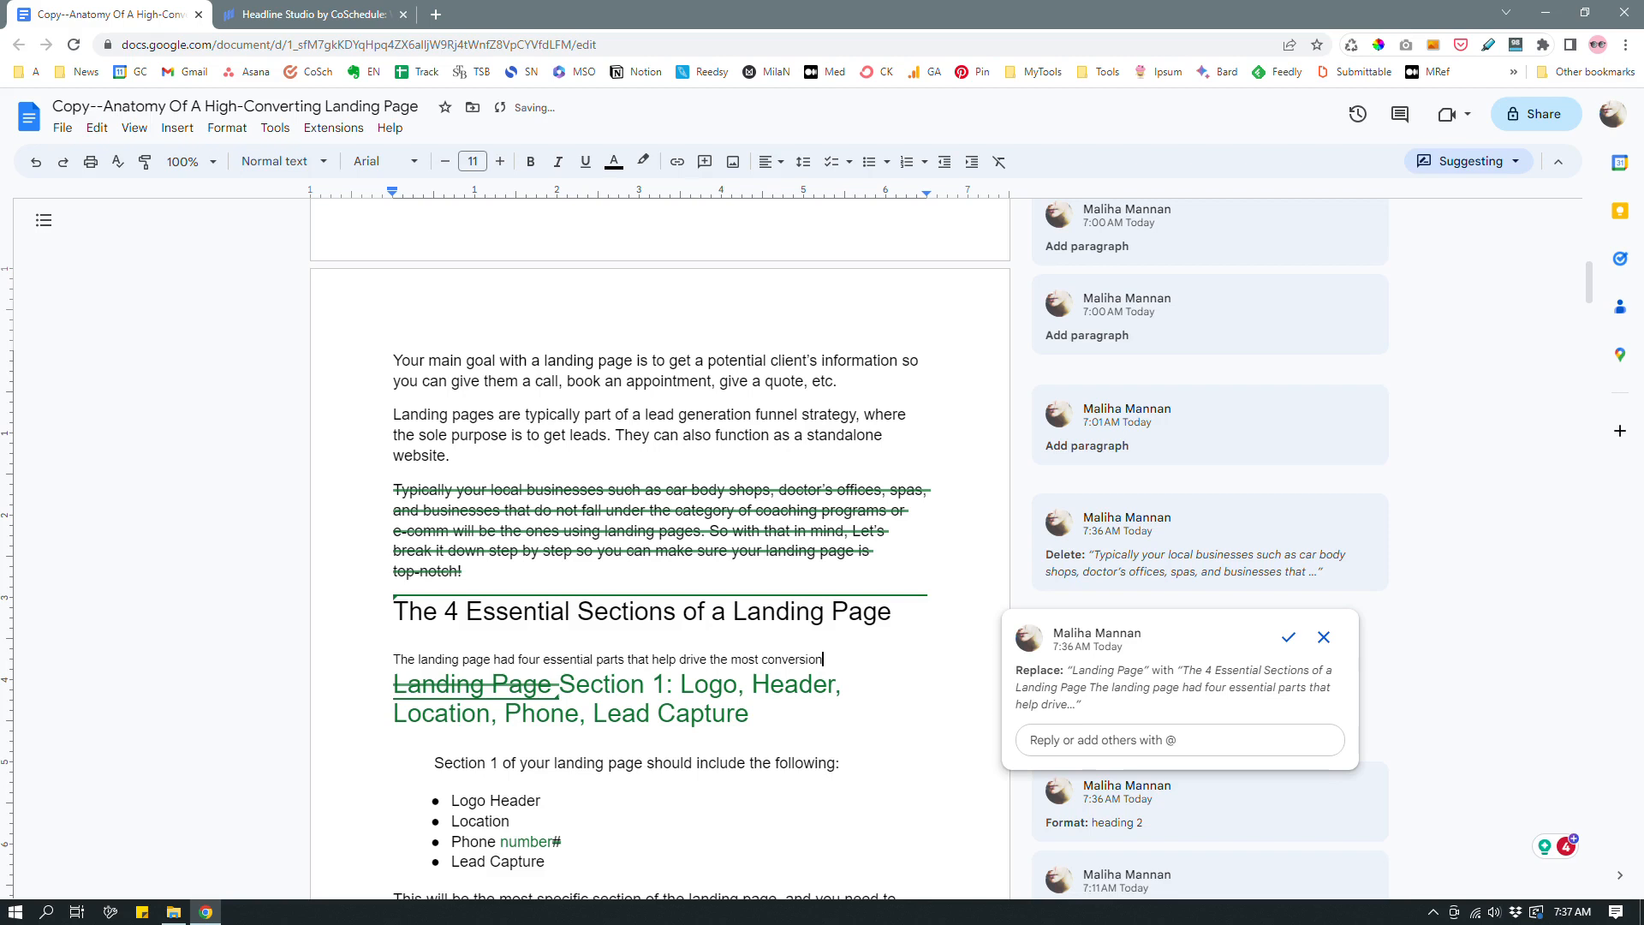
text(s)
End the intro sentence under the new heading with a period and begin the next sentence with "We'll call them"
text(. Thes)
text(e )
text(par)
key(BackSpace)
key(BackSpace)
key(BackSpace)
key(BackSpace)
key(BackSpace)
key(BackSpace)
key(BackSpace)
key(BackSpace)
key(BackSpace)
text(We'll call them)
Change "parts" to "sections" in the intro sentence and replace "We'll call them" with "These sections are:"
double_click(615, 659)
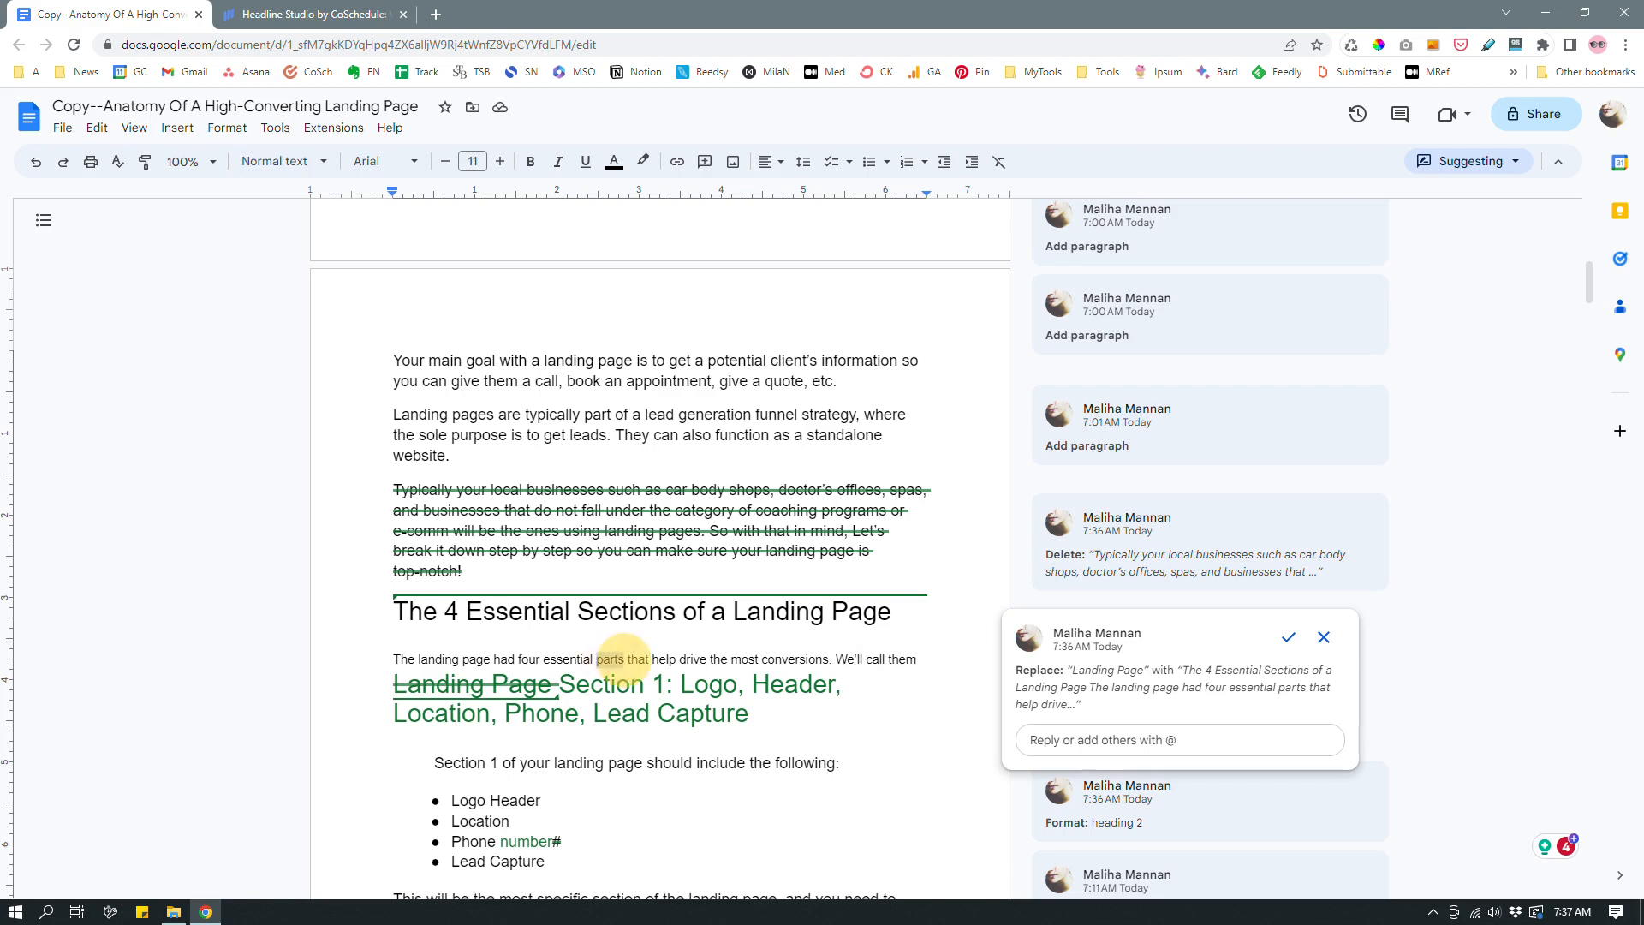
text(sections)
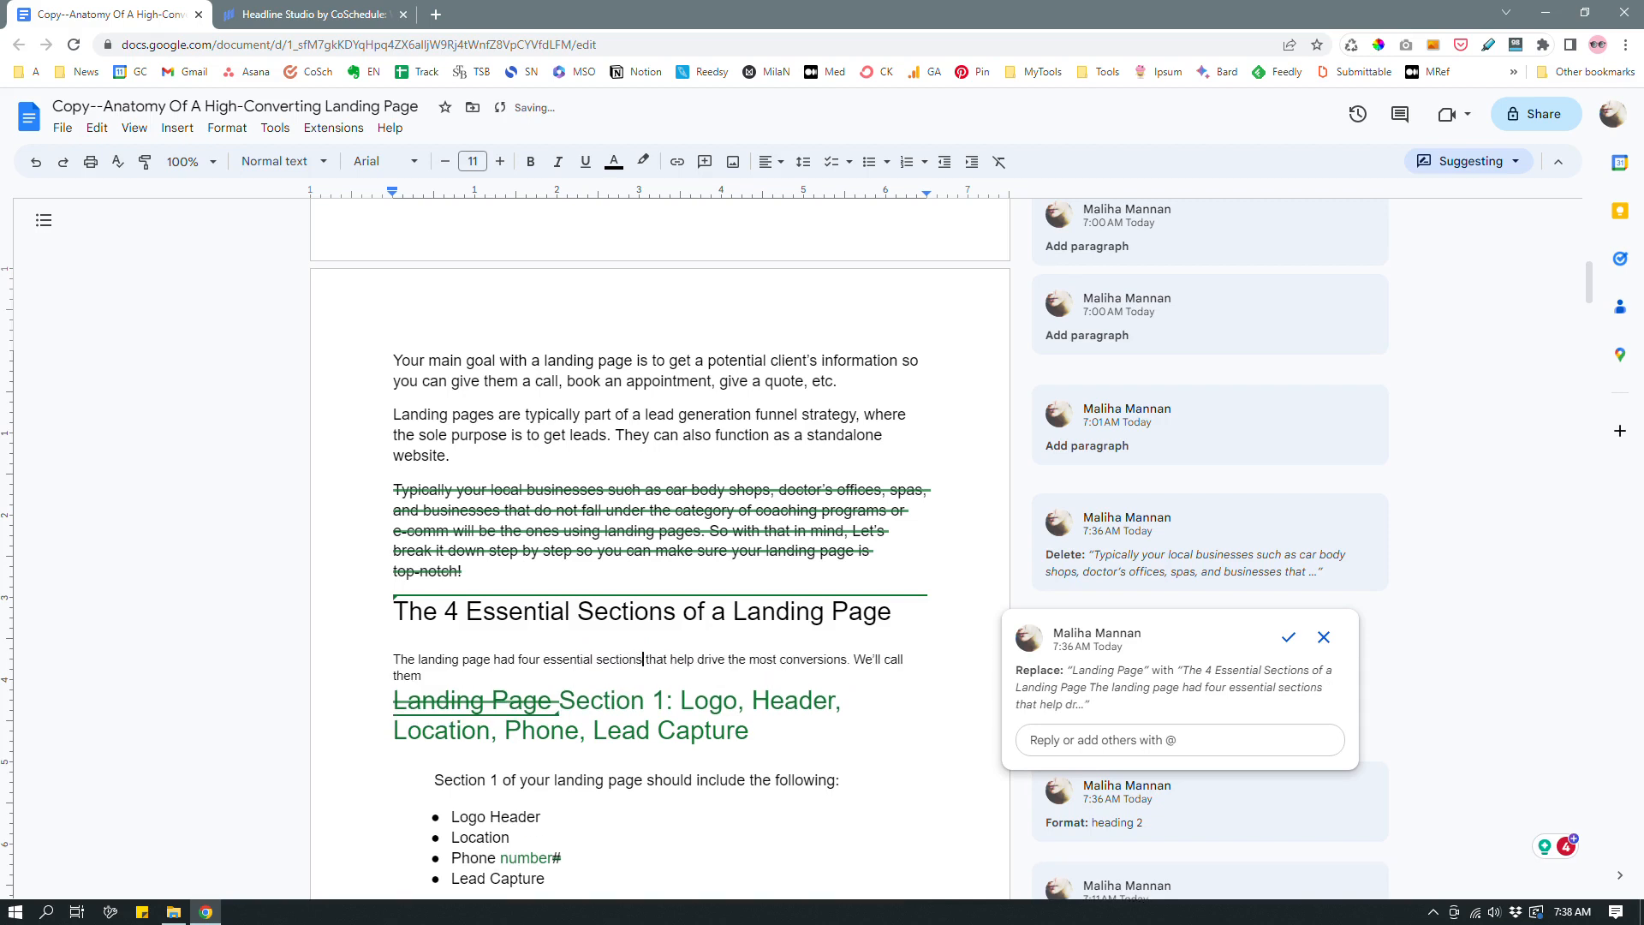
drag(855, 660, 918, 675)
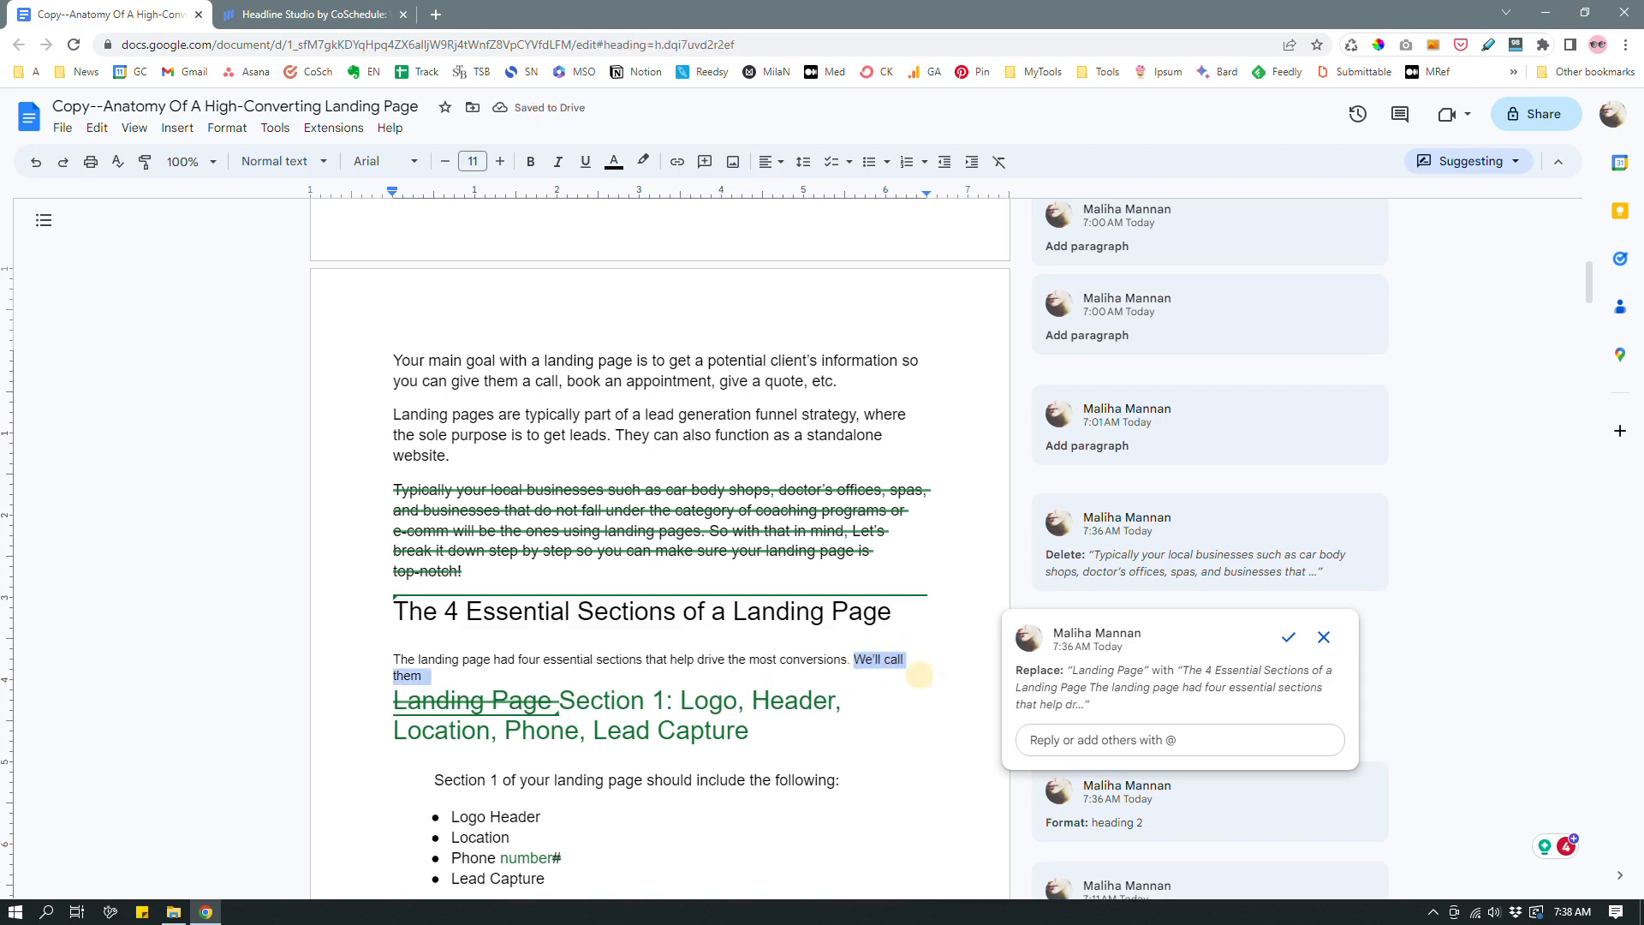
text(These sectio)
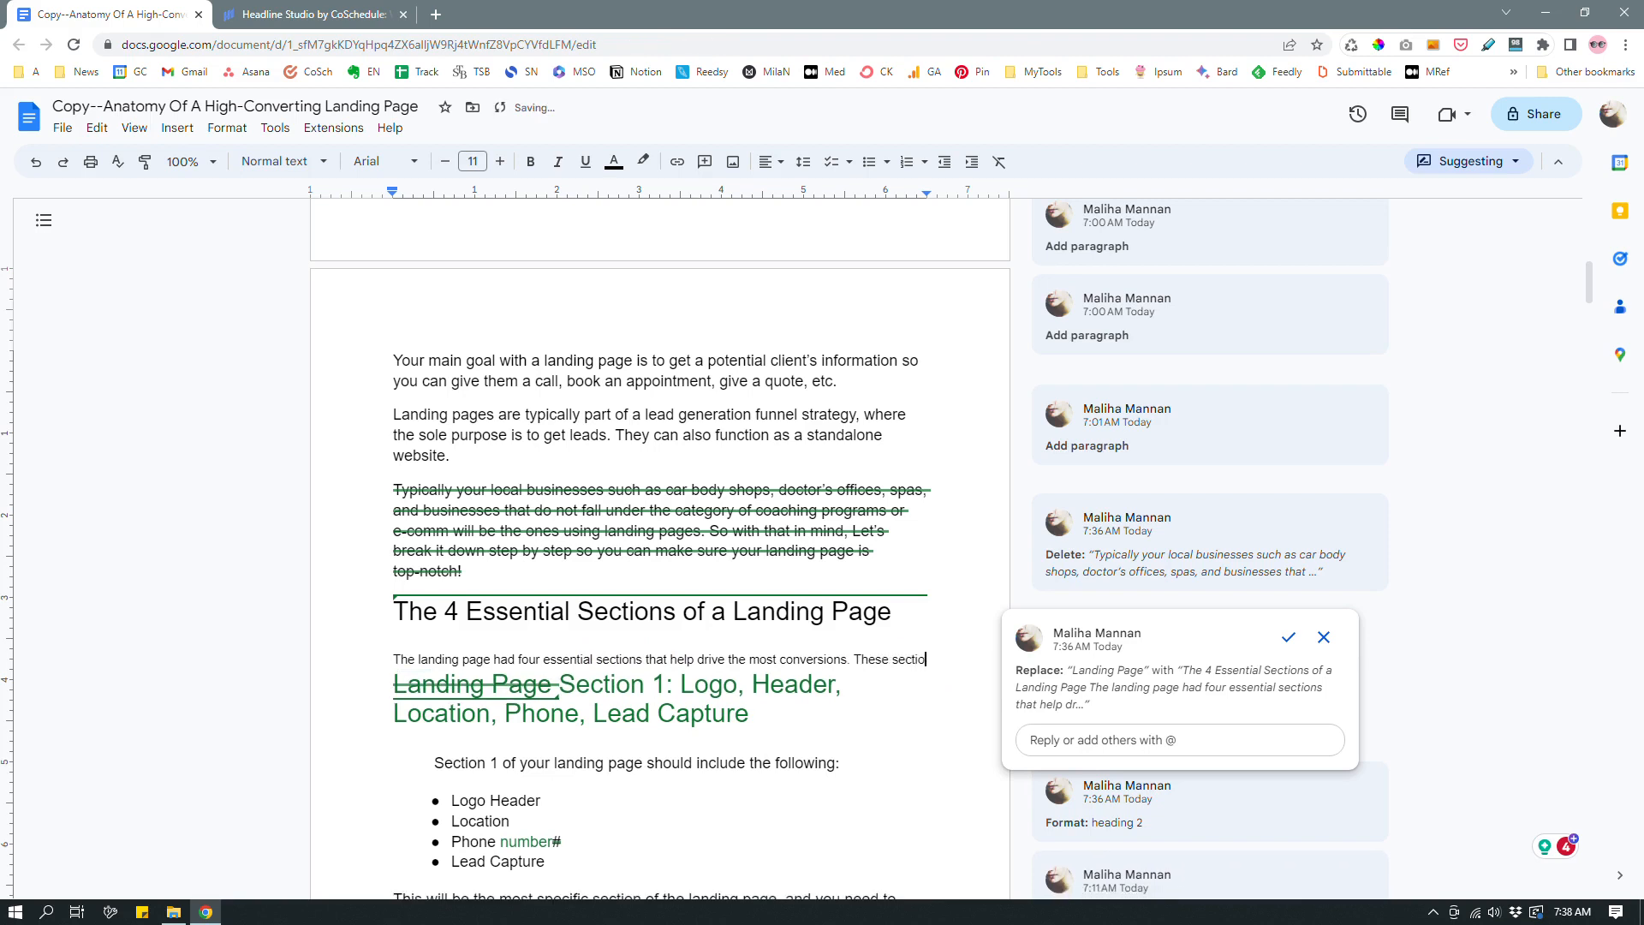
text(ns are:)
Start a numbered list below the intro with the first item "Logo, header, Location, Phone, Lead capture"
key(Return)
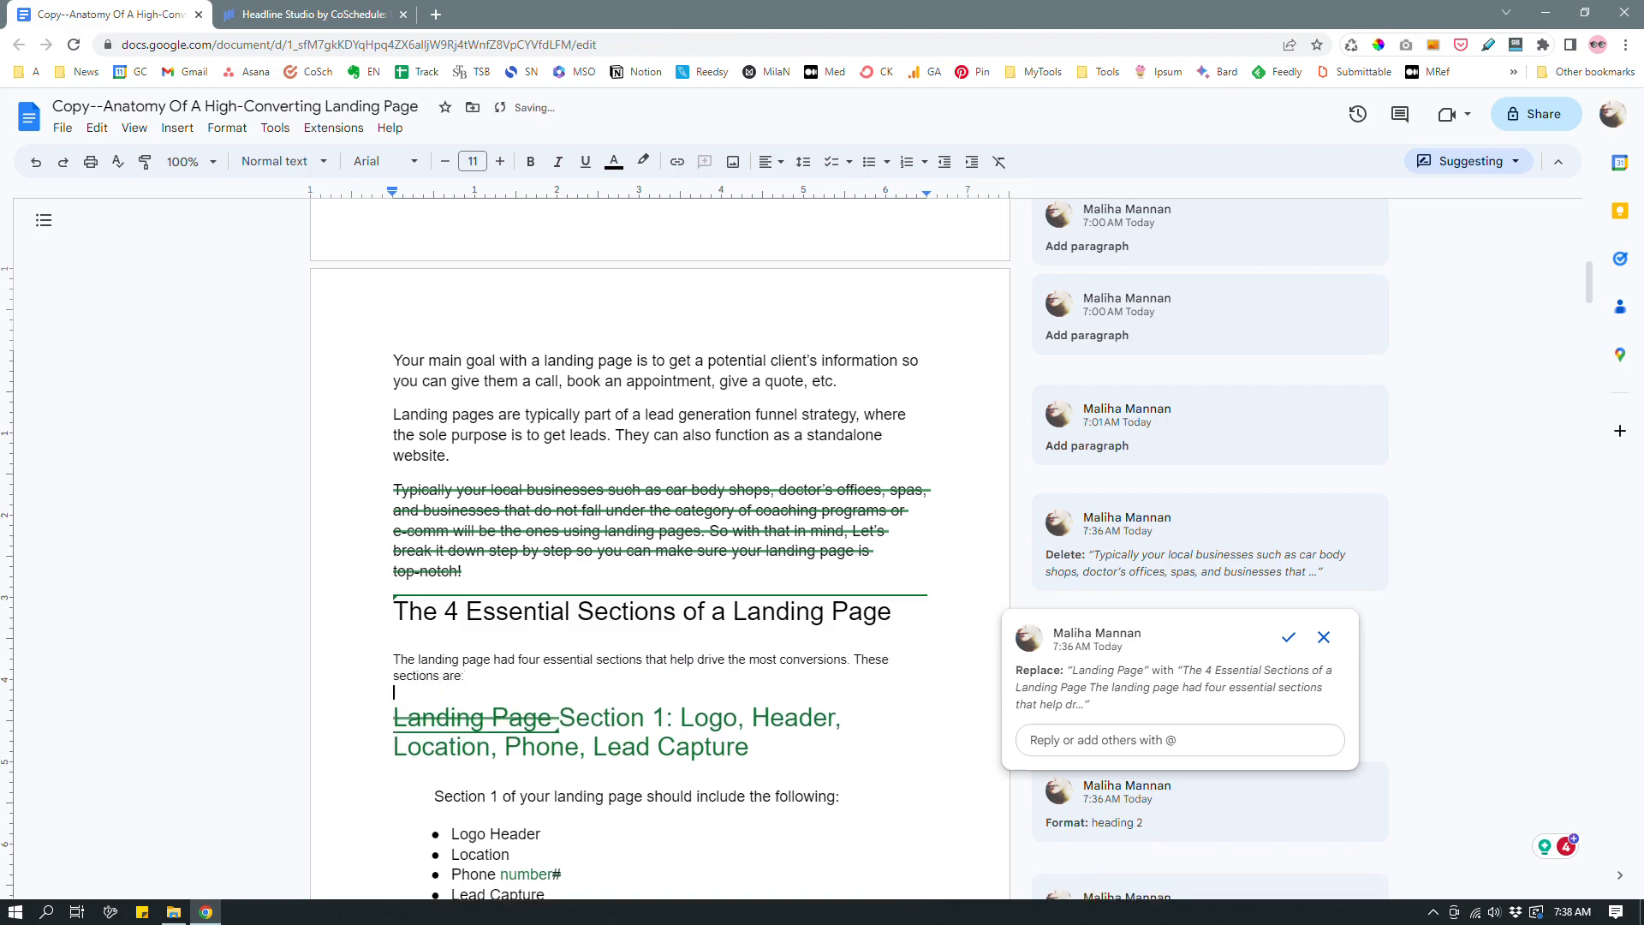
text(-)
key(BackSpace)
click(906, 161)
scroll(659, 548, down, 1)
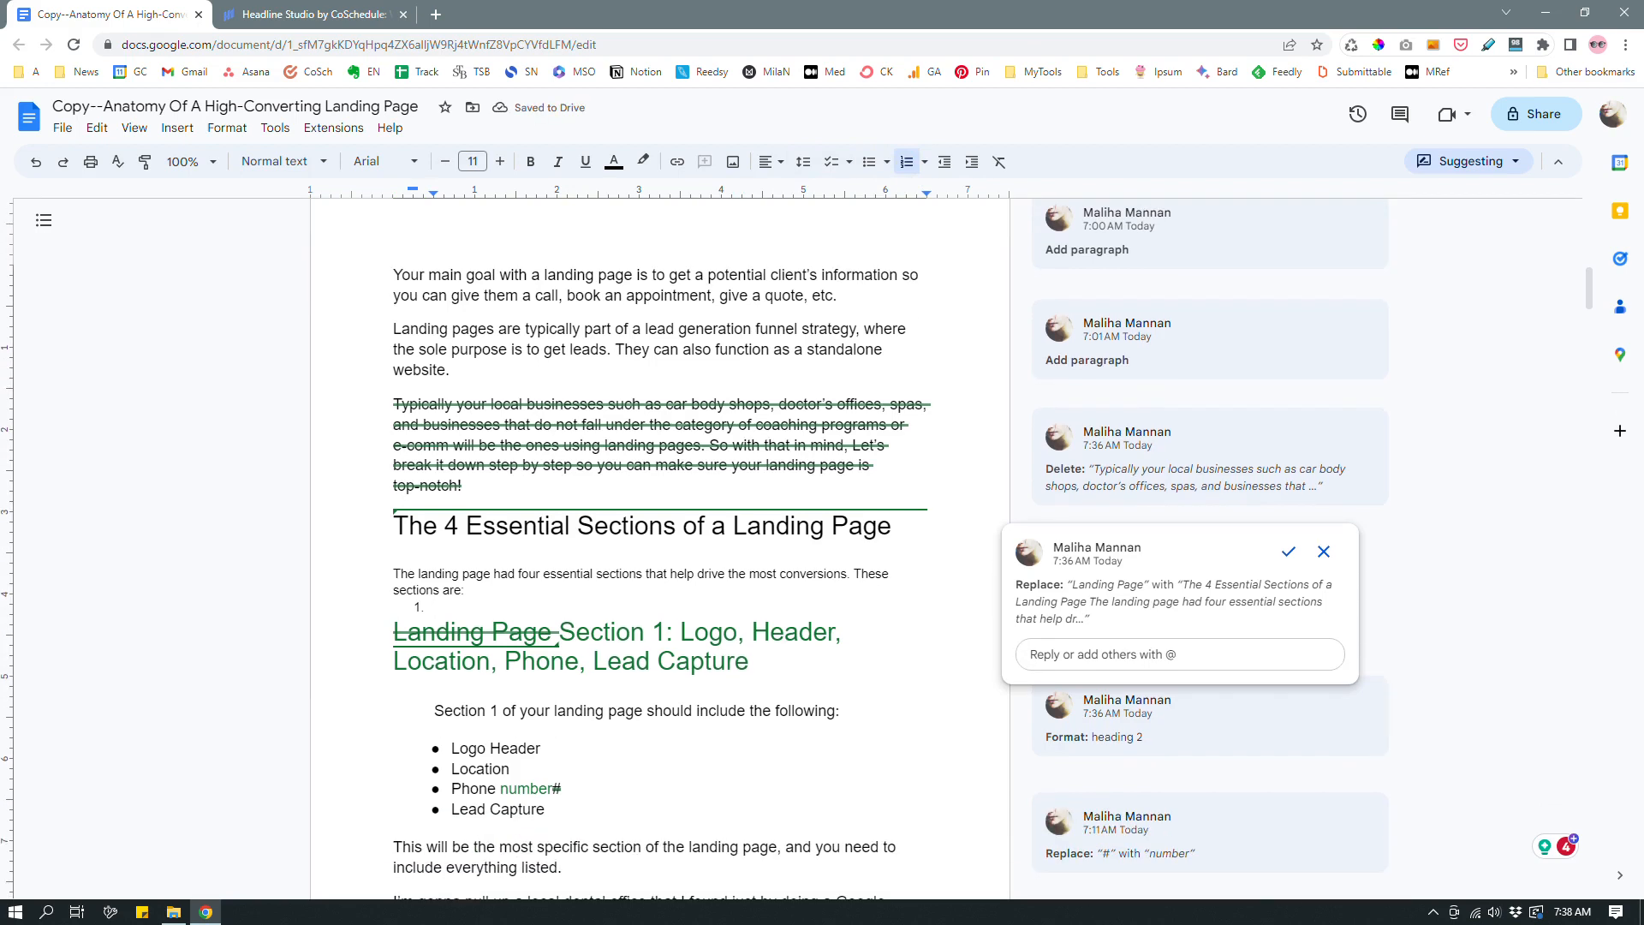
text(Logo, header, Location)
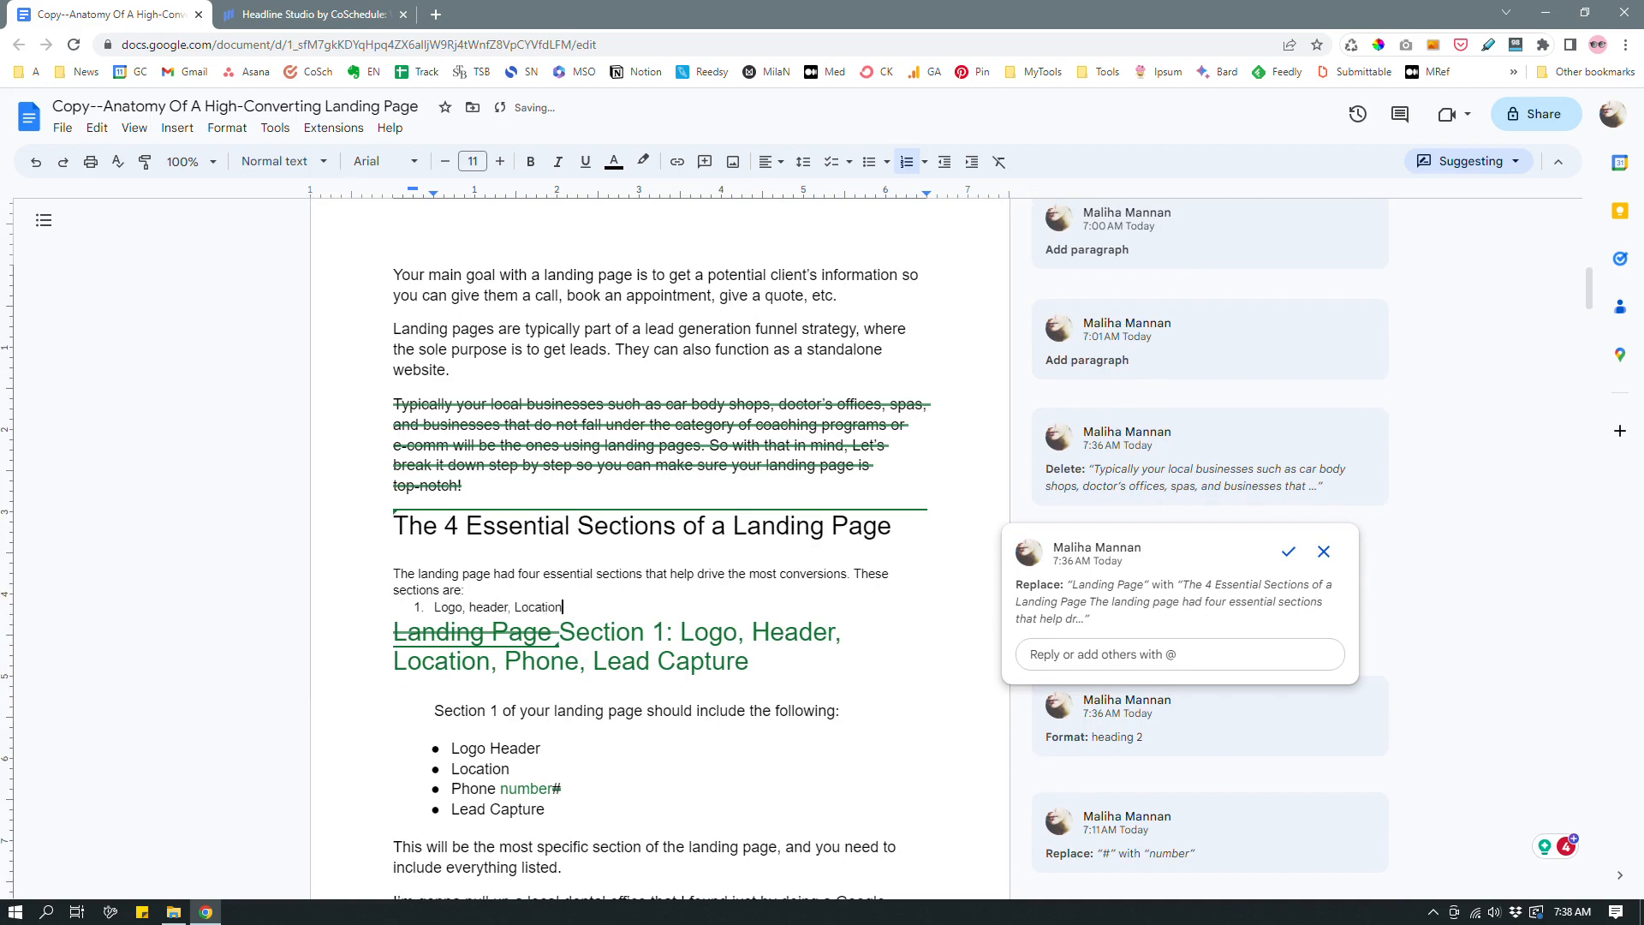
text(, Phone, Lead capture)
Change the first letters of "Location", "Phone" and "Lead" to lowercase in the first list item
click(520, 606)
key(BackSpace)
text(l)
click(571, 606)
key(BackSpace)
text(p)
click(613, 607)
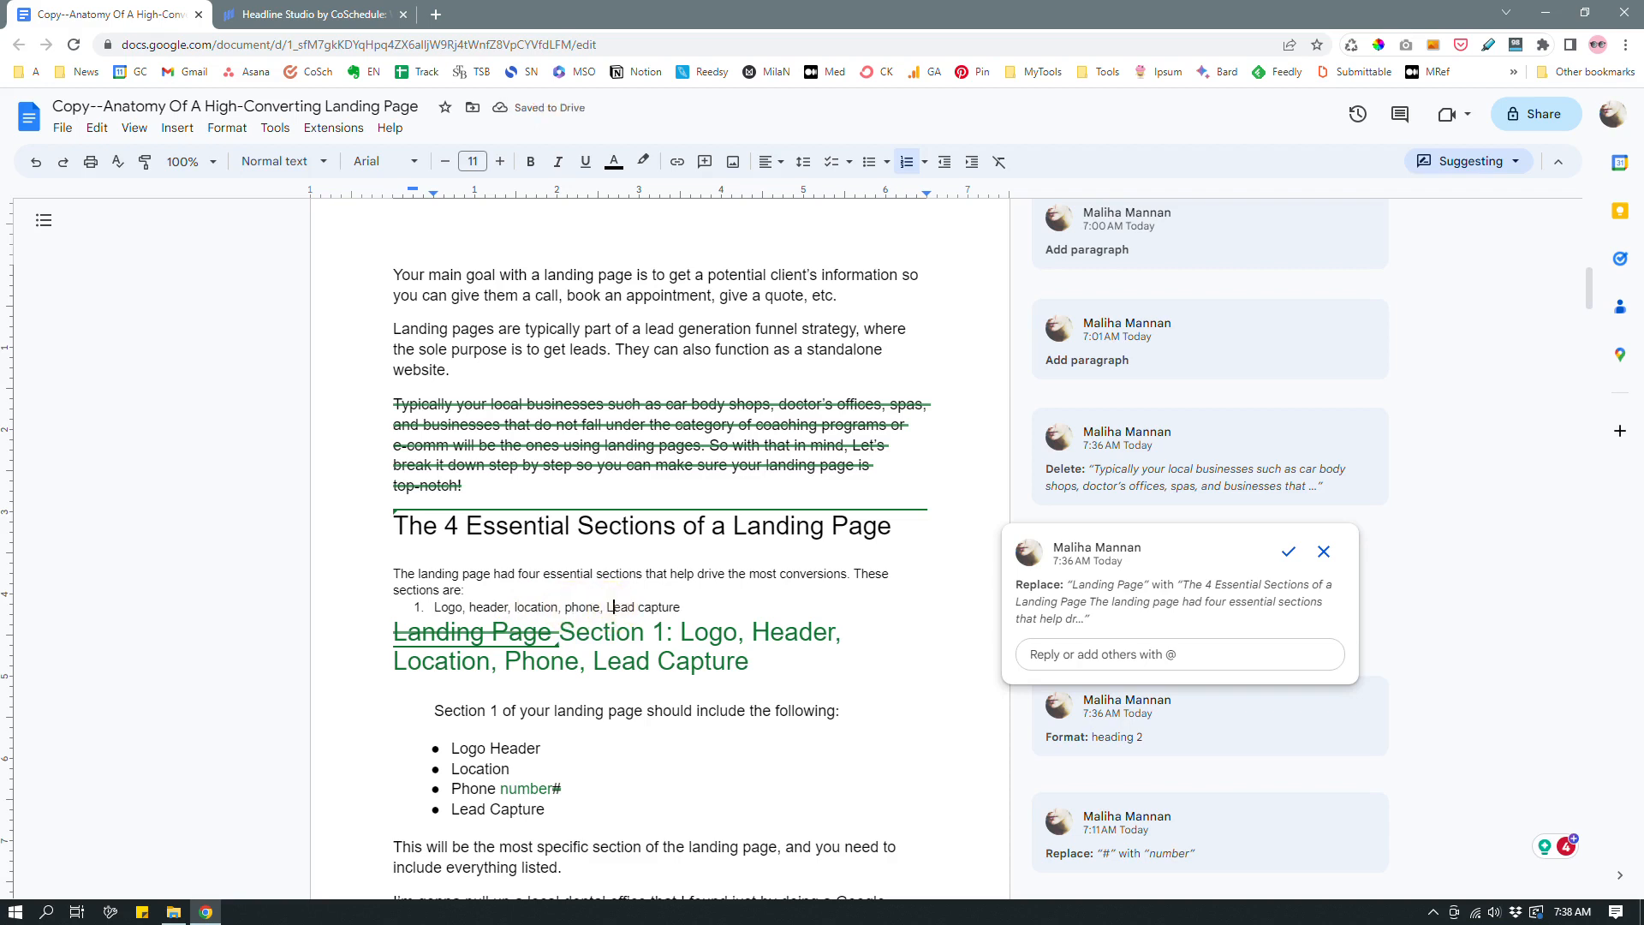
key(BackSpace)
text(l)
click(696, 609)
Add "Services" and "Focused Call to Action (CTA)" as the second and third items of the numbered list
key(Return)
scroll(659, 548, down, 3)
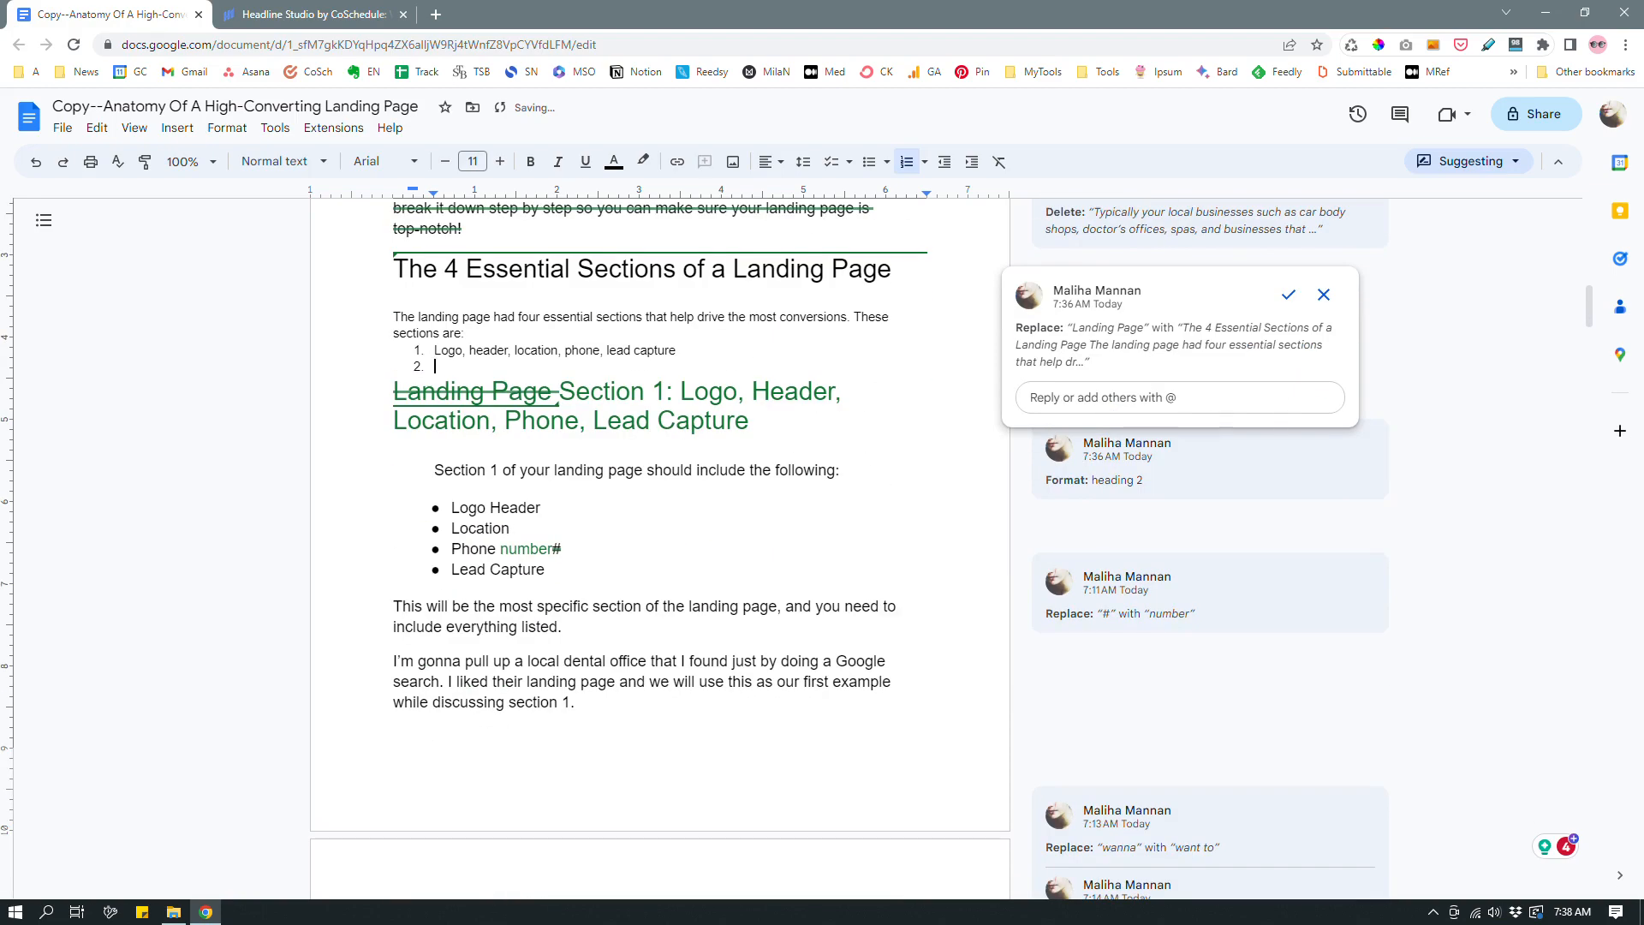
scroll(659, 548, down, 20)
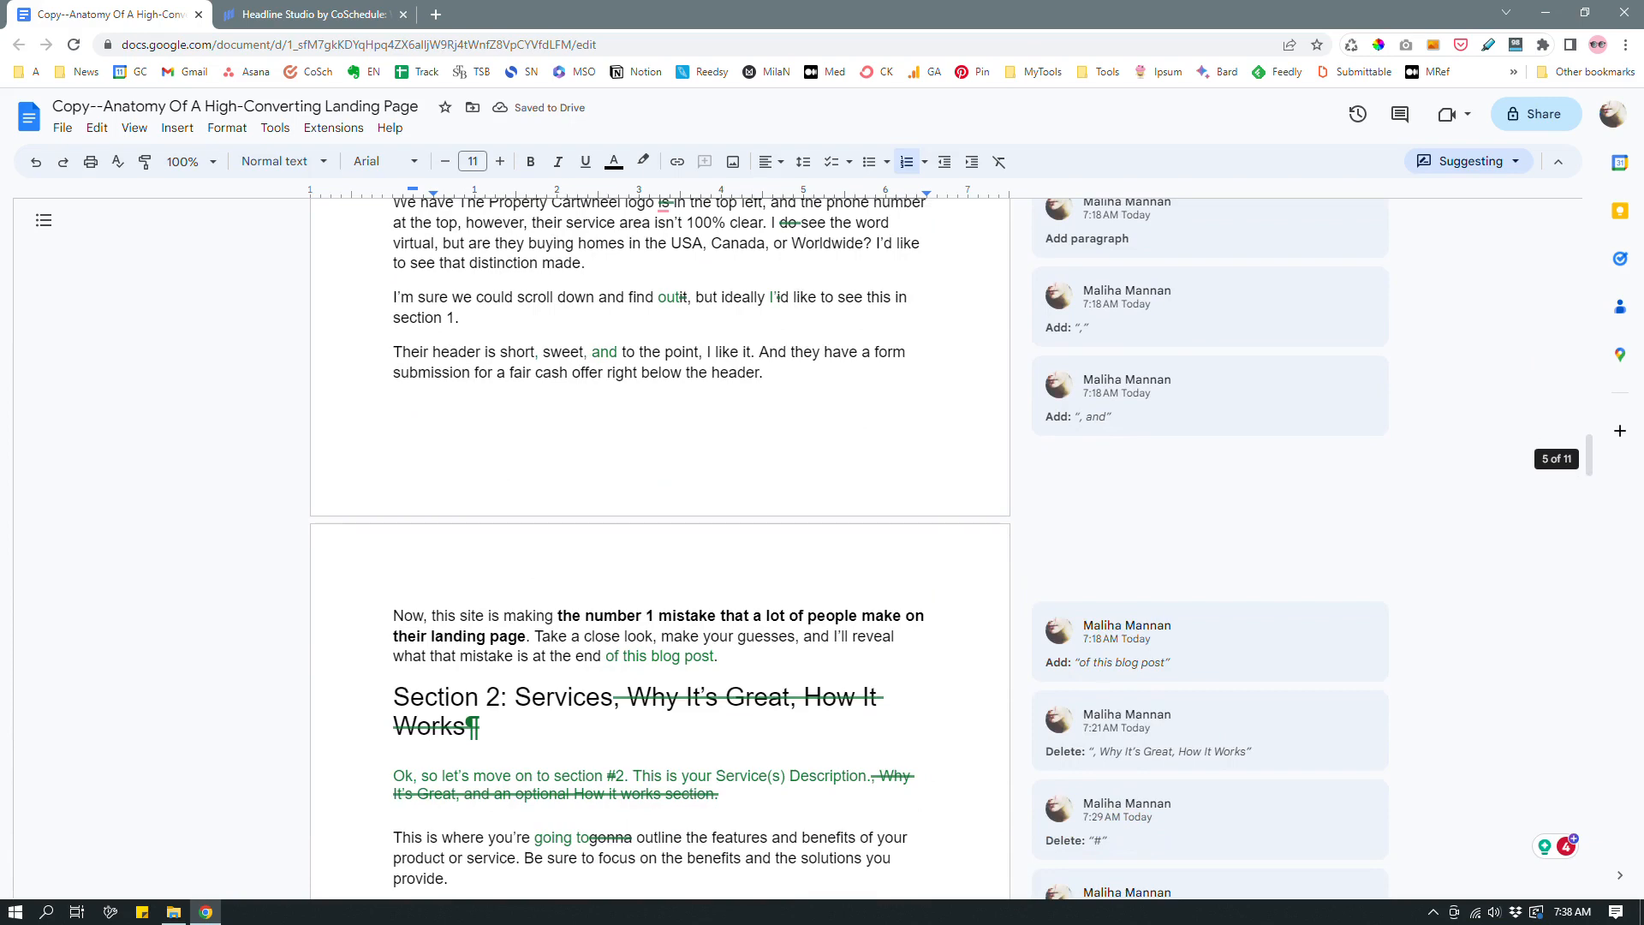
scroll(659, 548, up, 15)
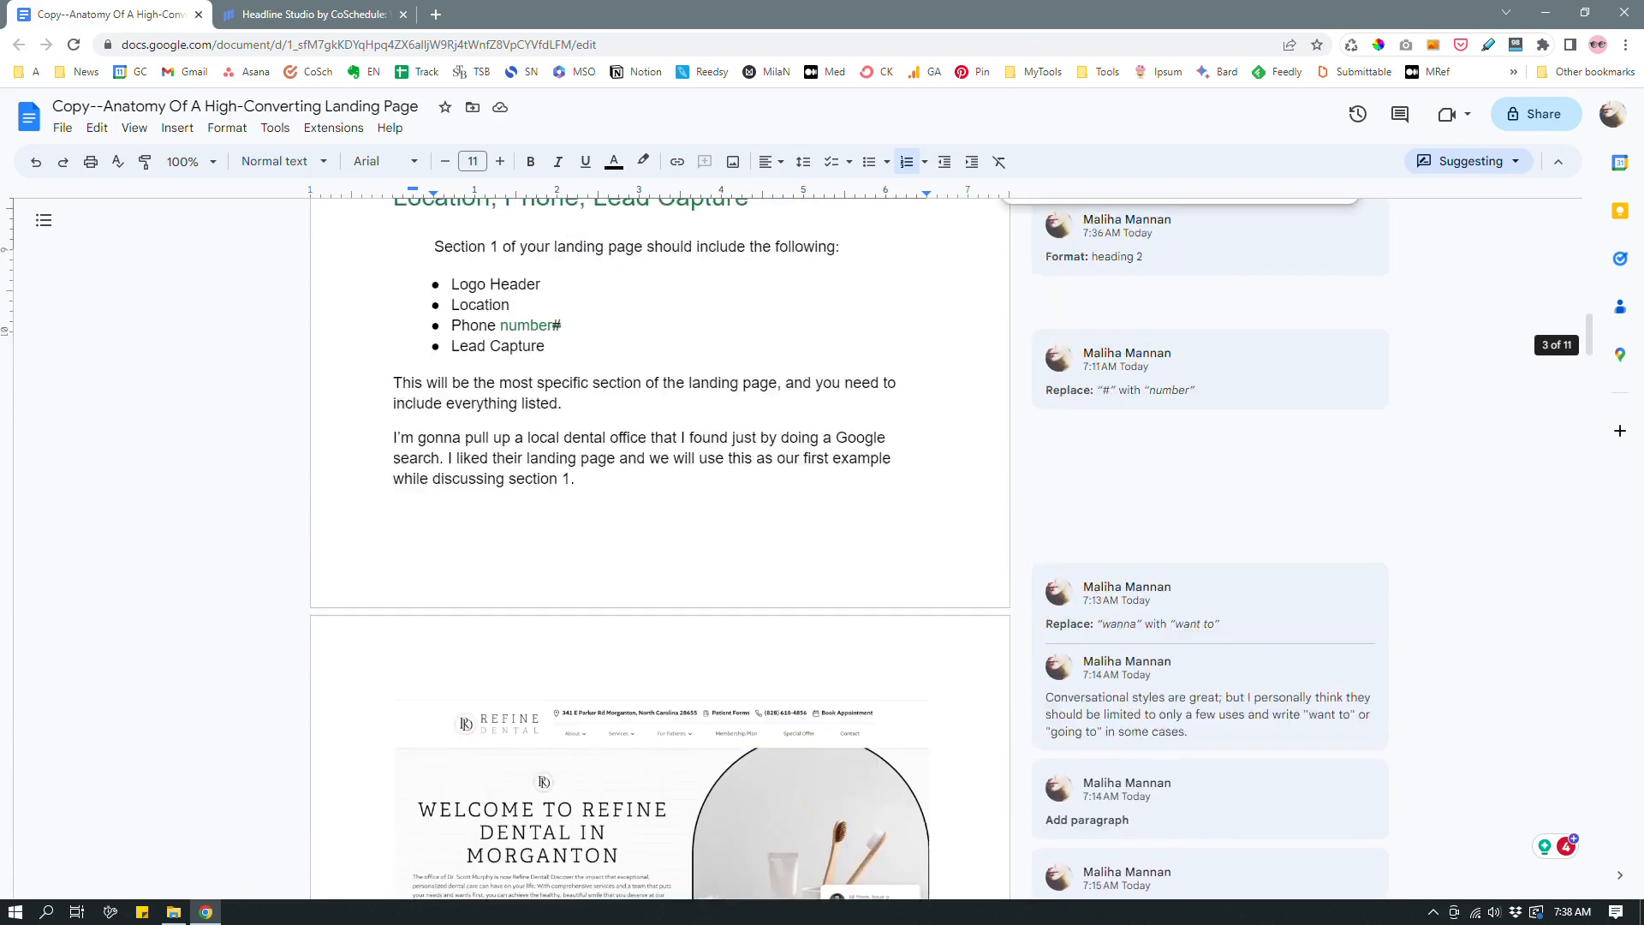
scroll(659, 548, up, 2)
scroll(659, 548, up, 1)
text(Se)
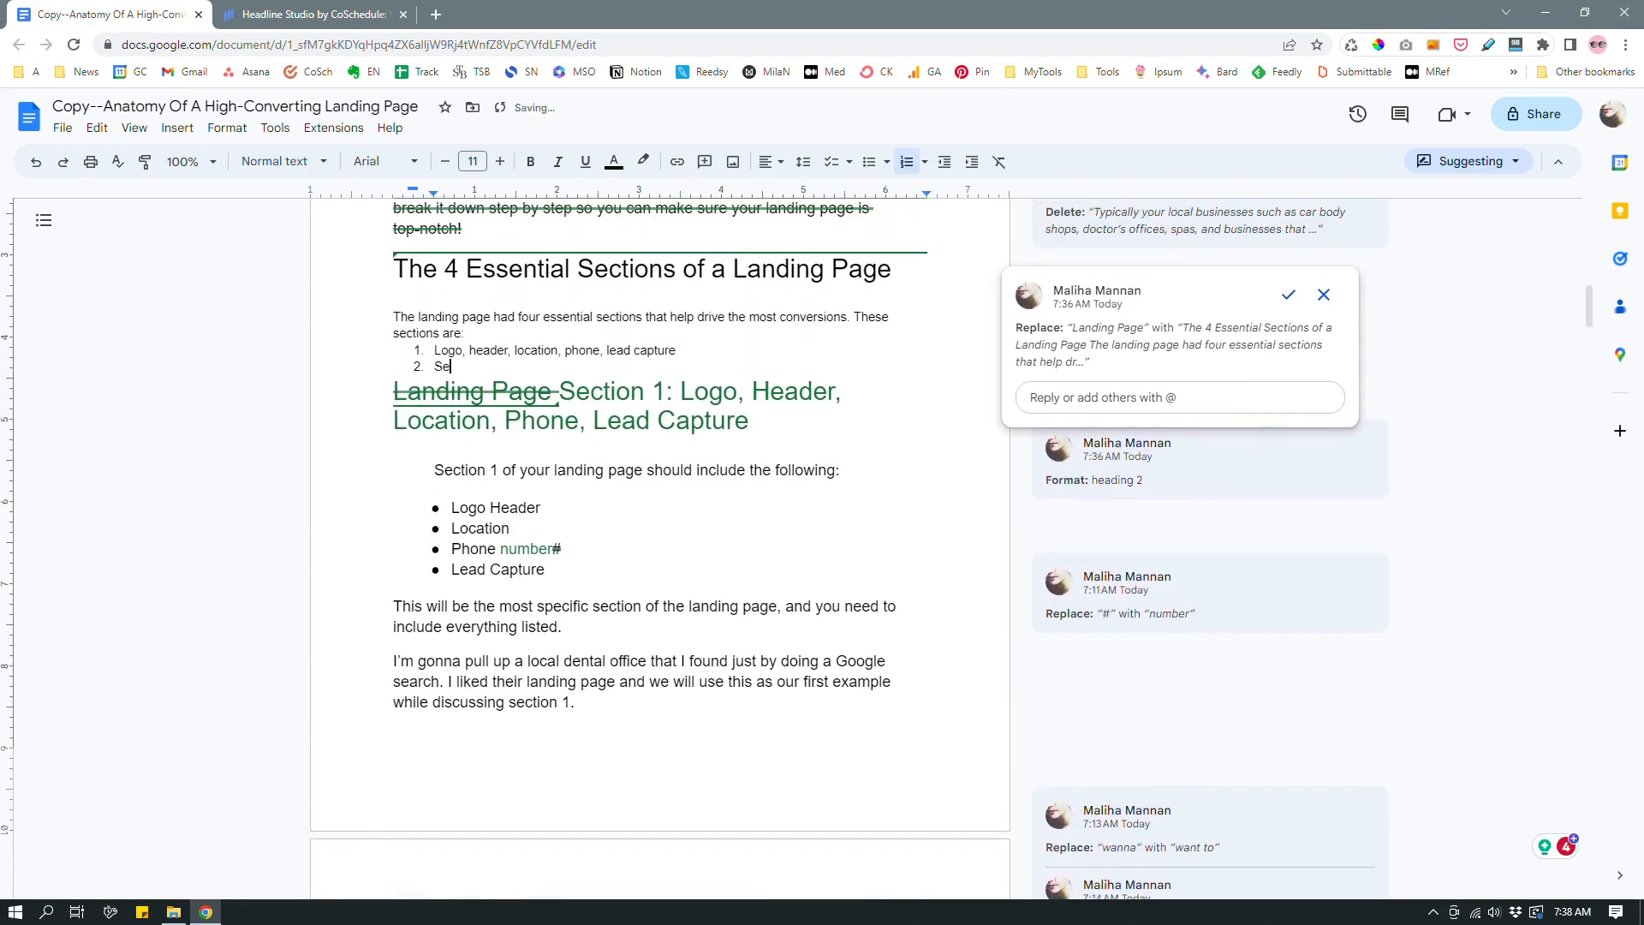
text(rvic)
key(BackSpace)
text(rvices)
key(Return)
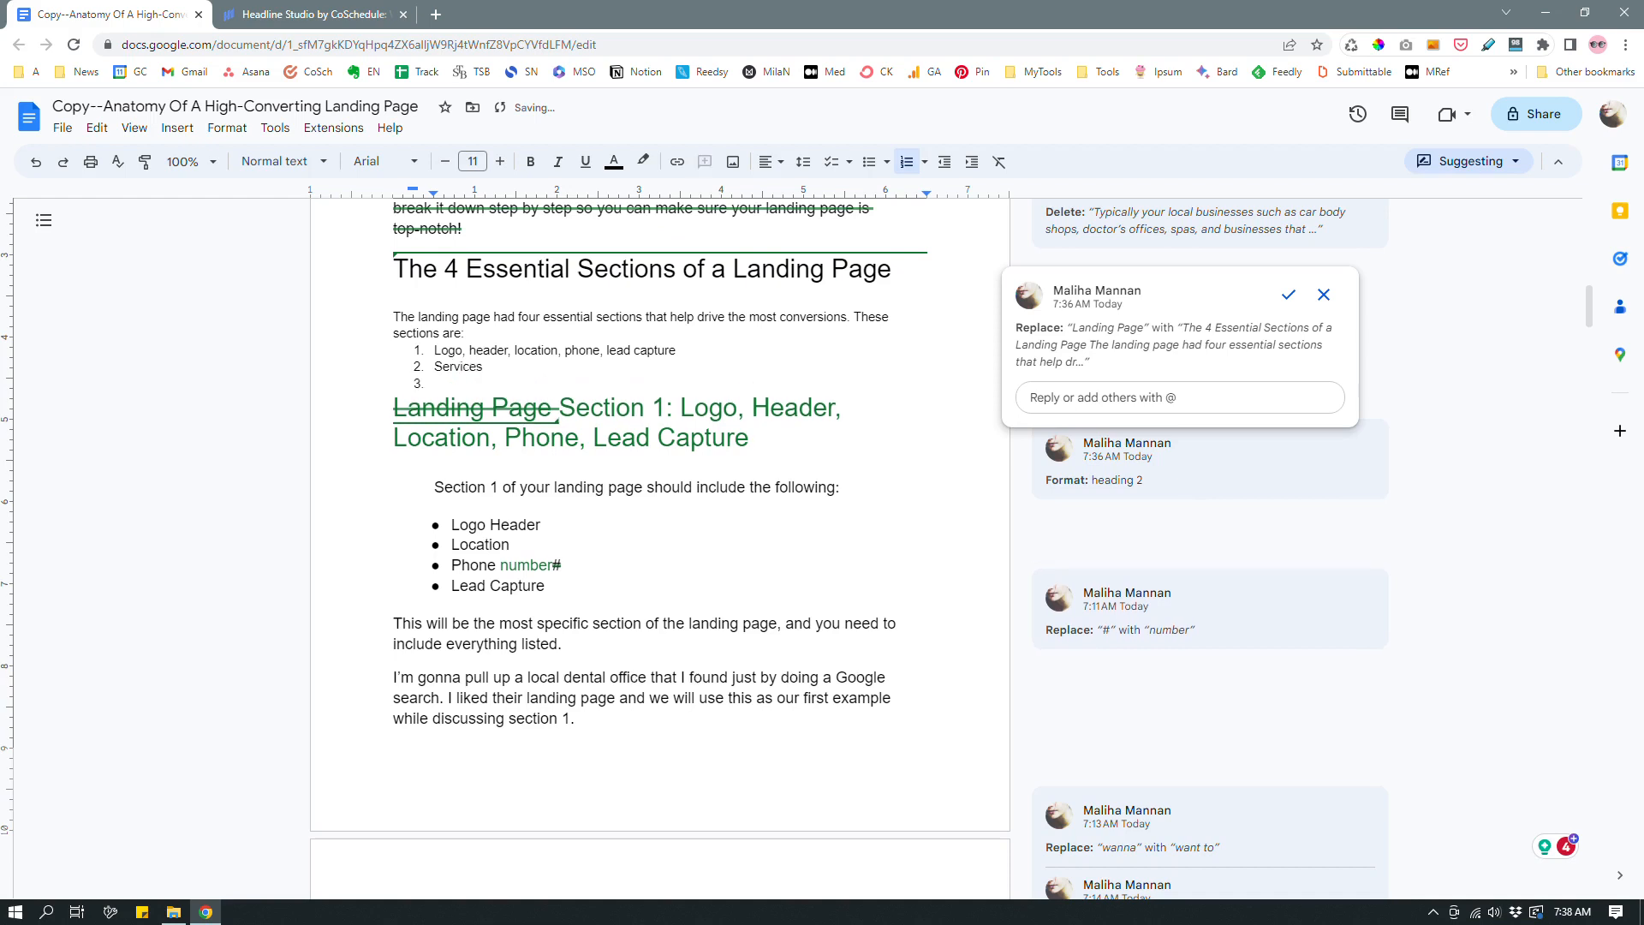
text(Focused Call to Action (CTA)
Check the remaining section headings in the draft and add "Social proof/testimonials" as the fourth list item
key(Return)
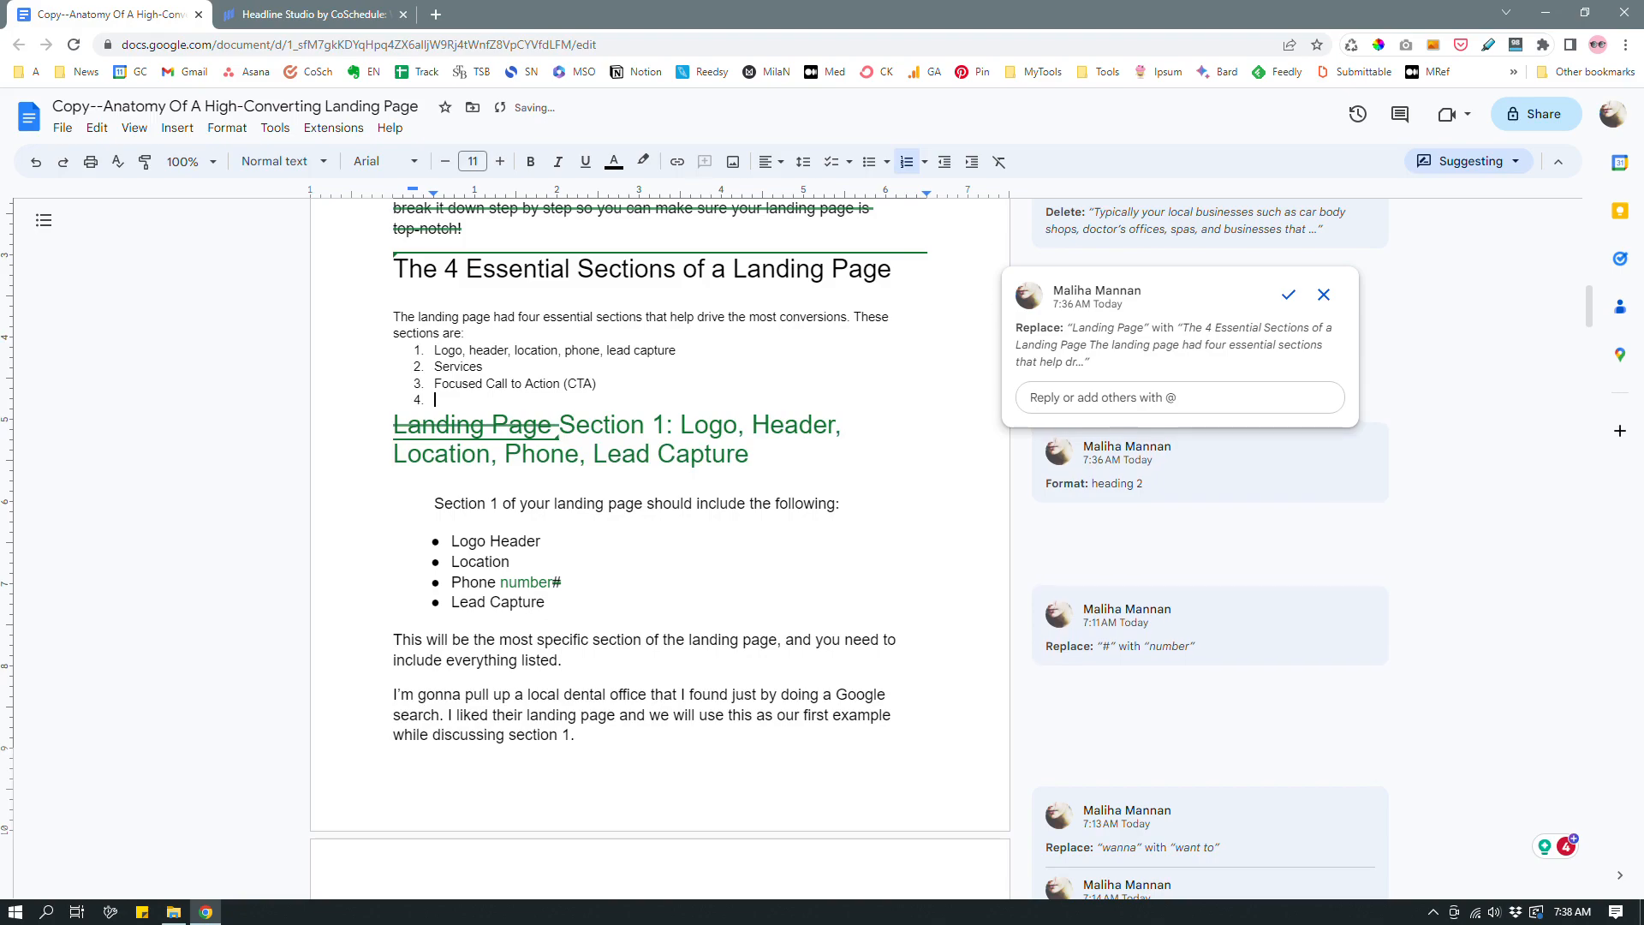
scroll(659, 548, down, 20)
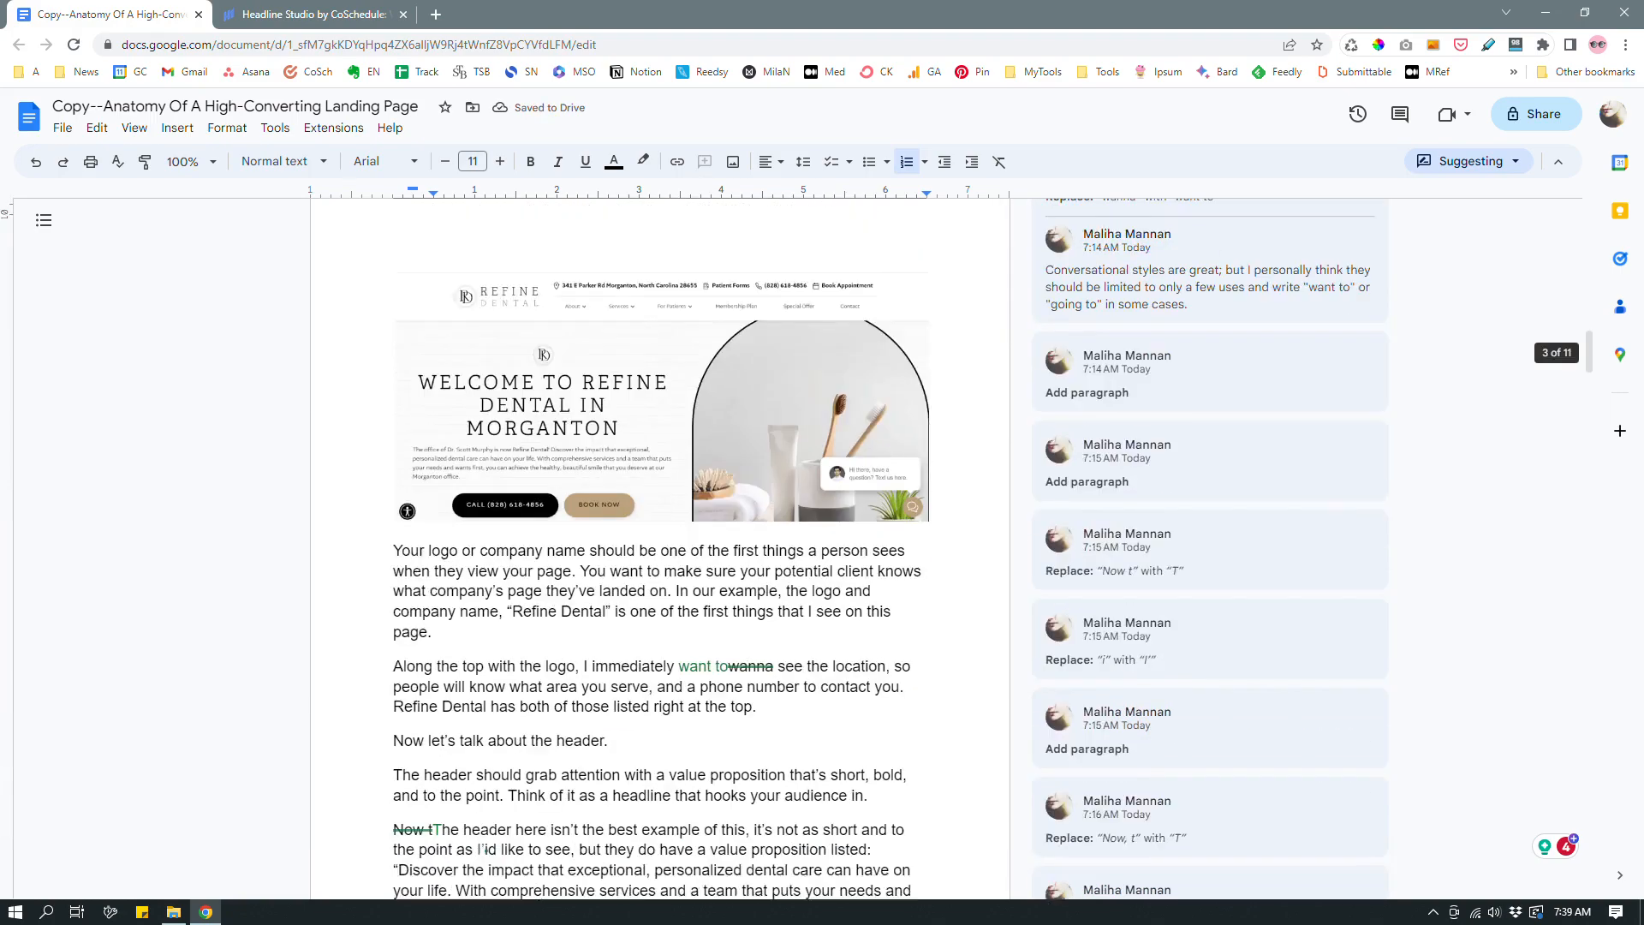
scroll(659, 547, down, 20)
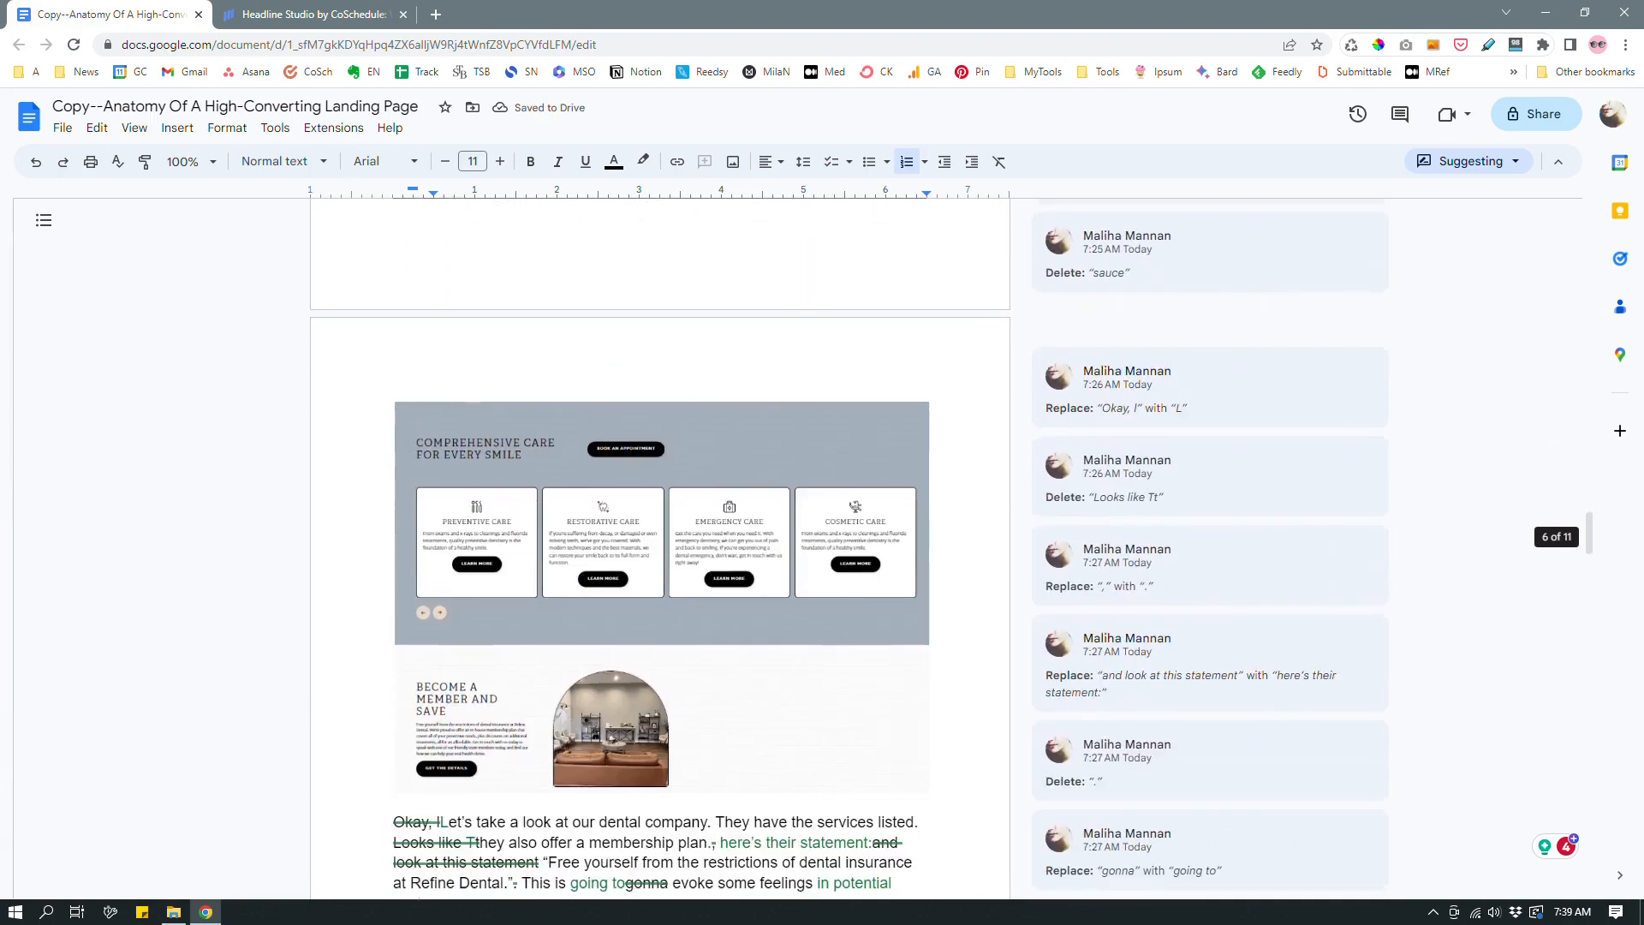
scroll(659, 548, down, 11)
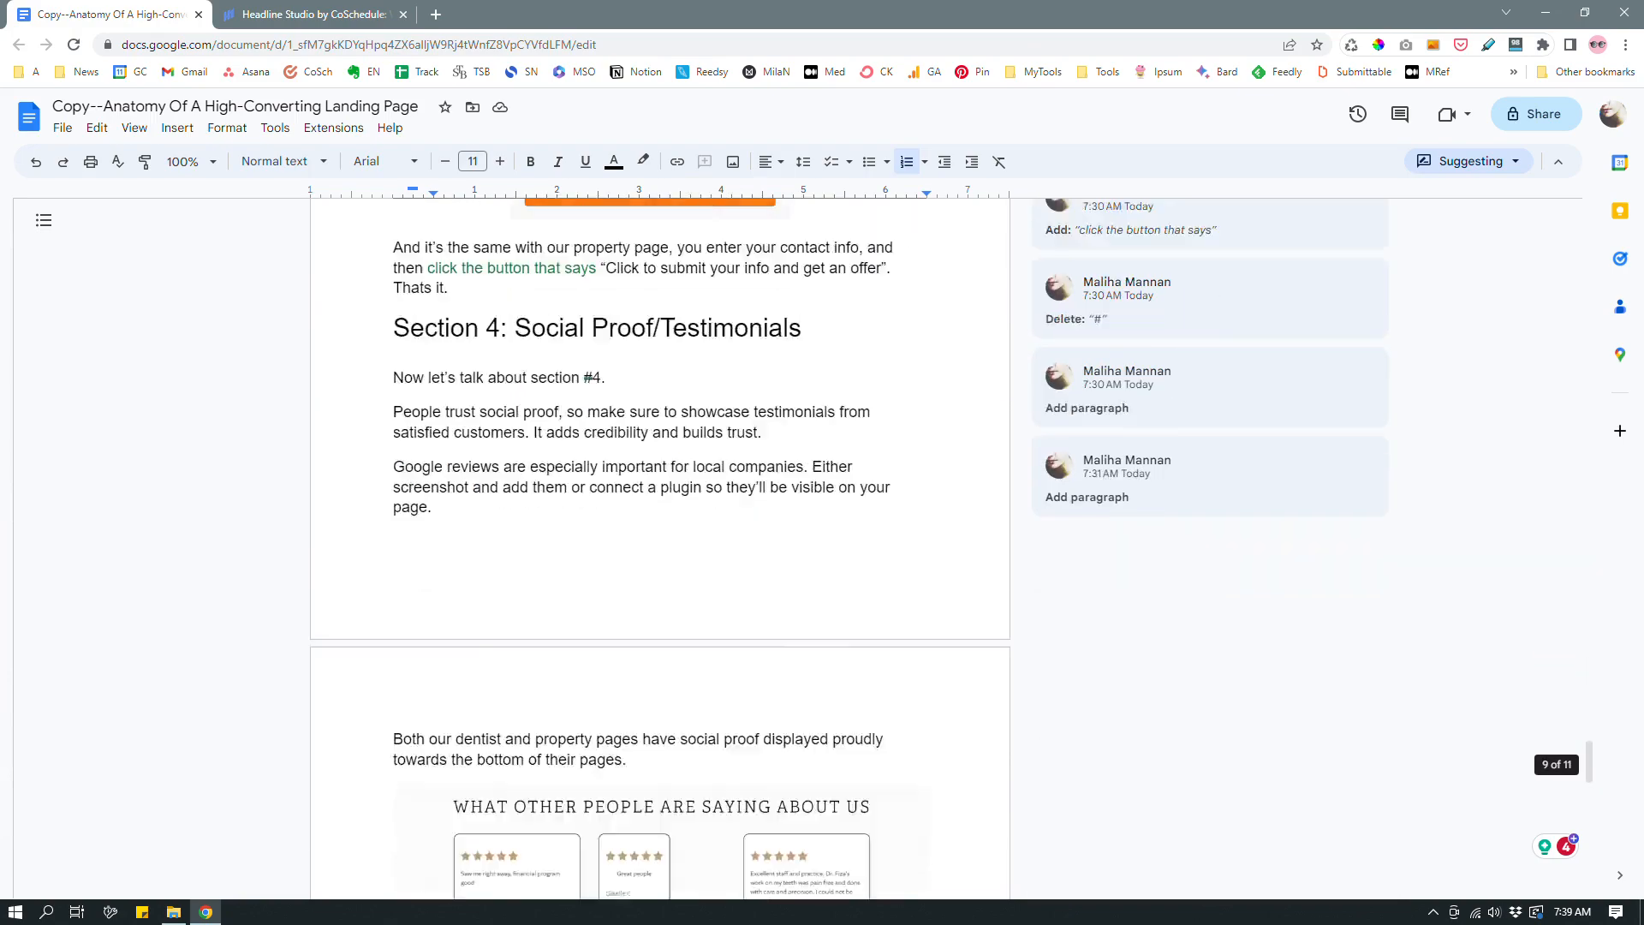
scroll(660, 548, up, 4)
scroll(660, 548, up, 20)
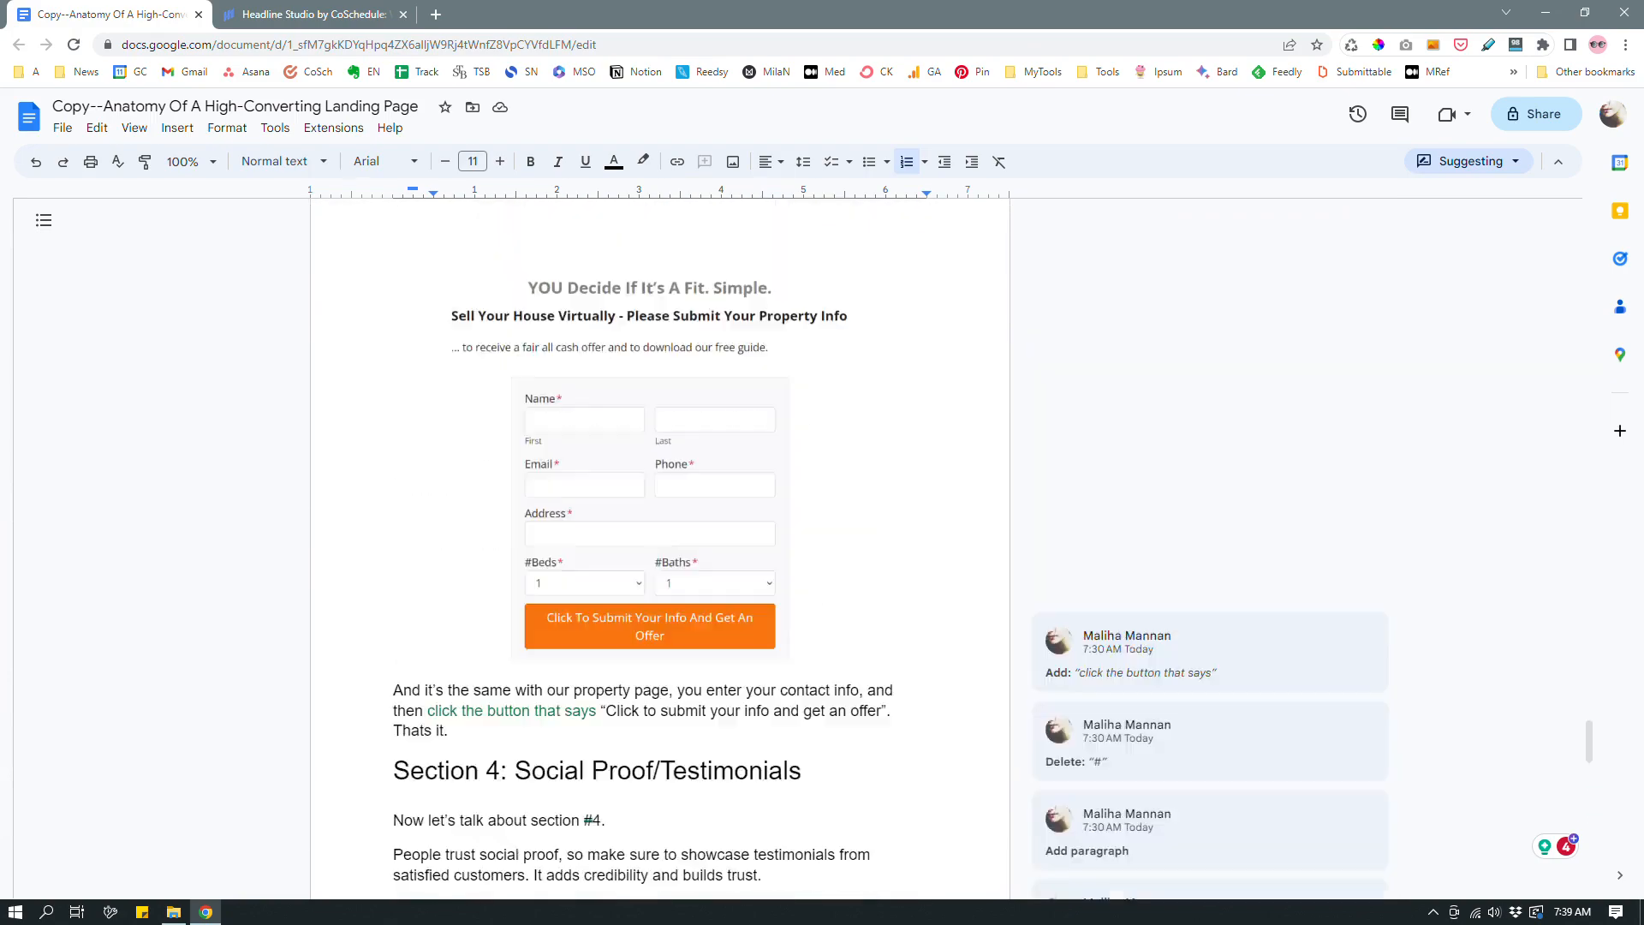
scroll(659, 548, up, 20)
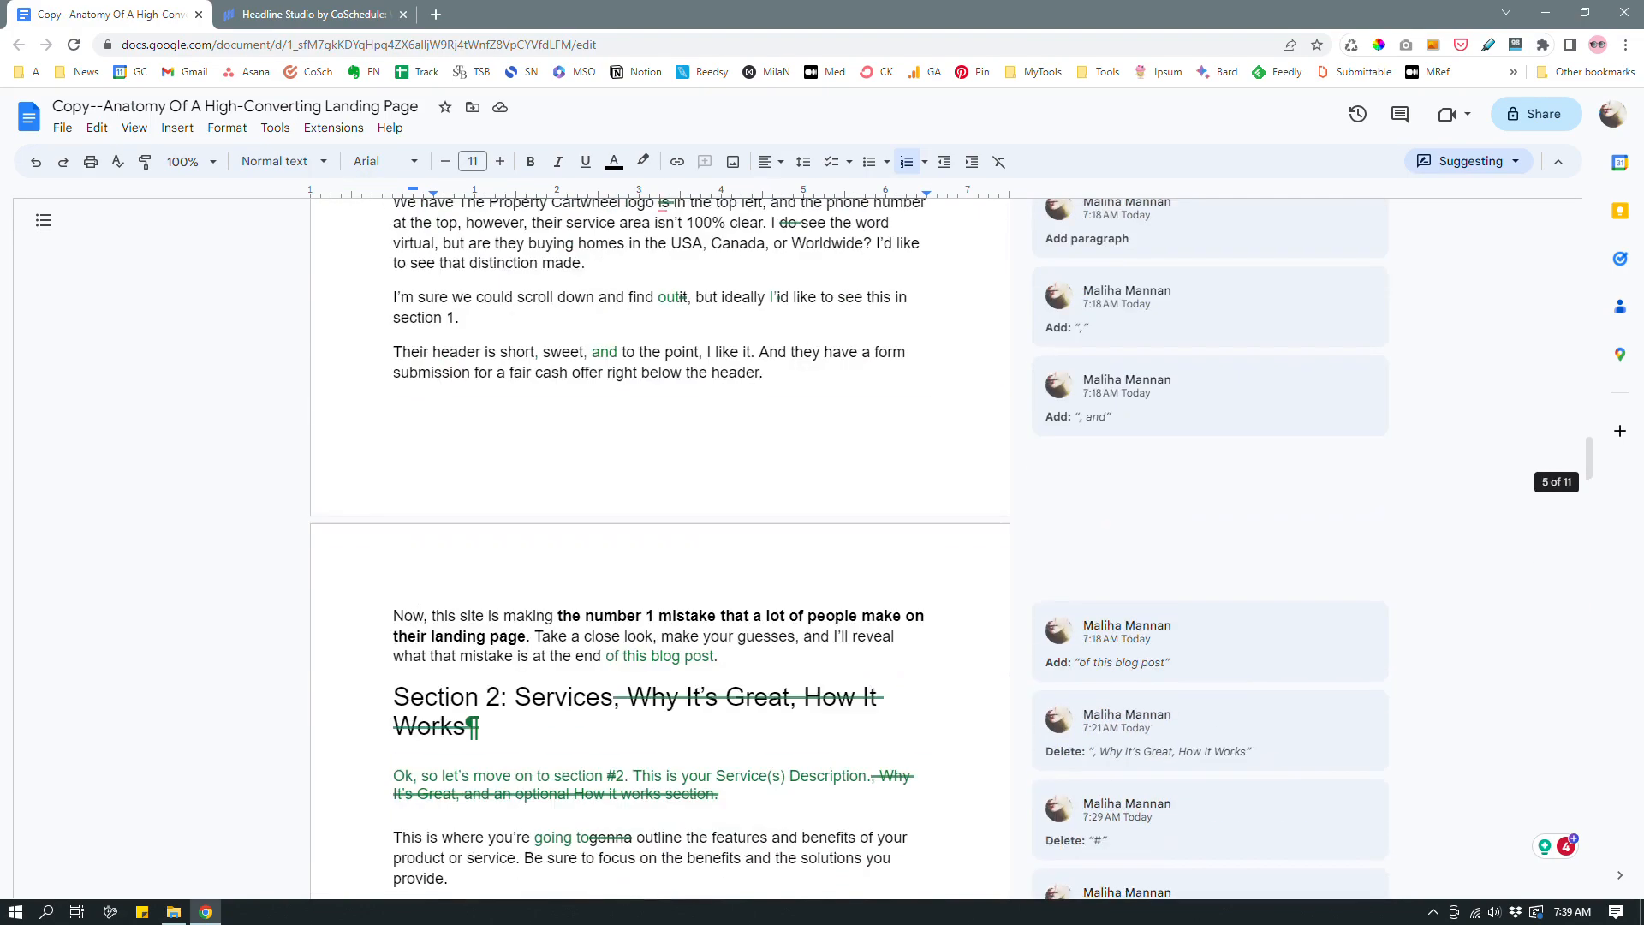
scroll(659, 548, up, 15)
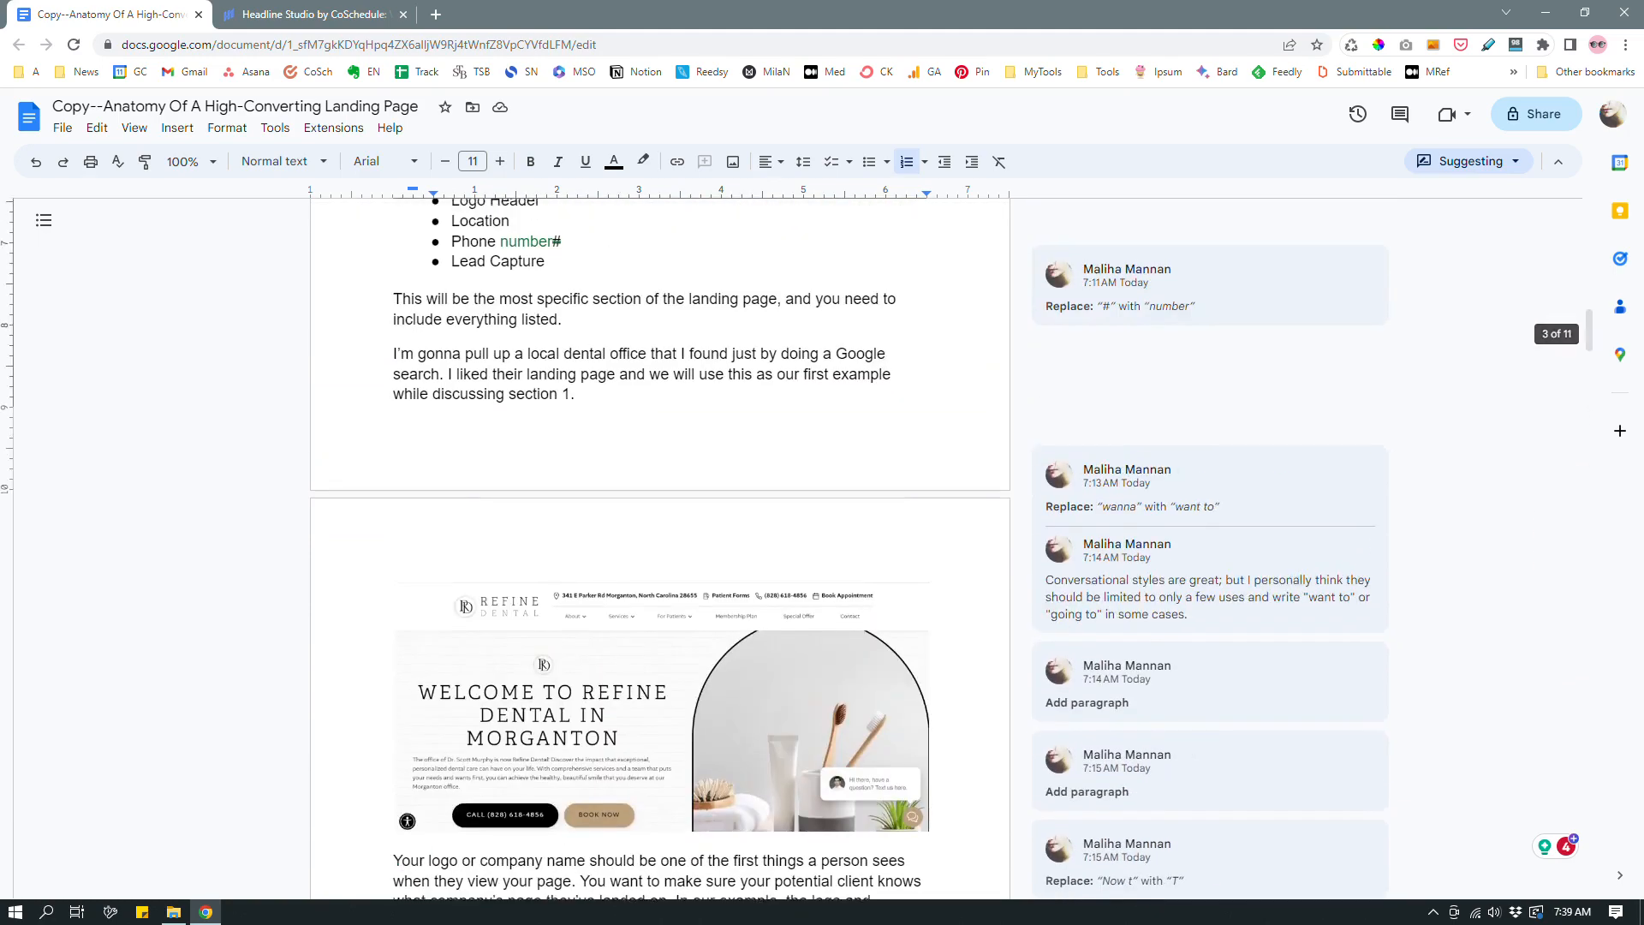
text(So)
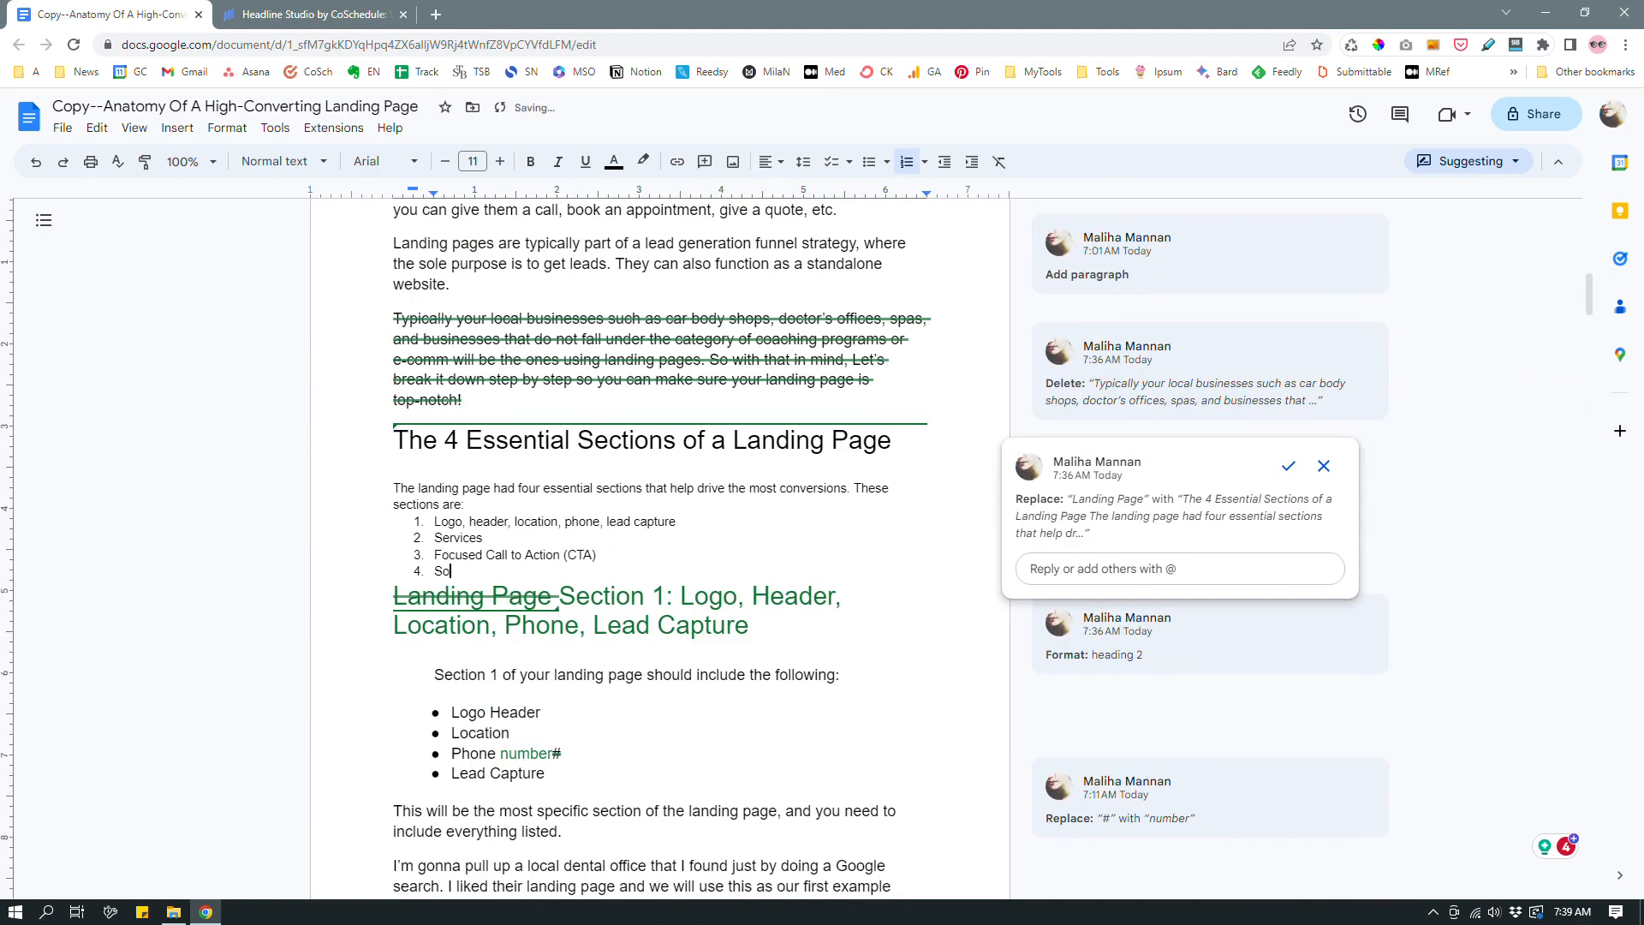
text(cial proof/testimonials)
Follow the list with "Let's now look at the details of these different section, how to best incorporate them into your landing page, and why they're great for conversion."
key(Return)
key(Return)
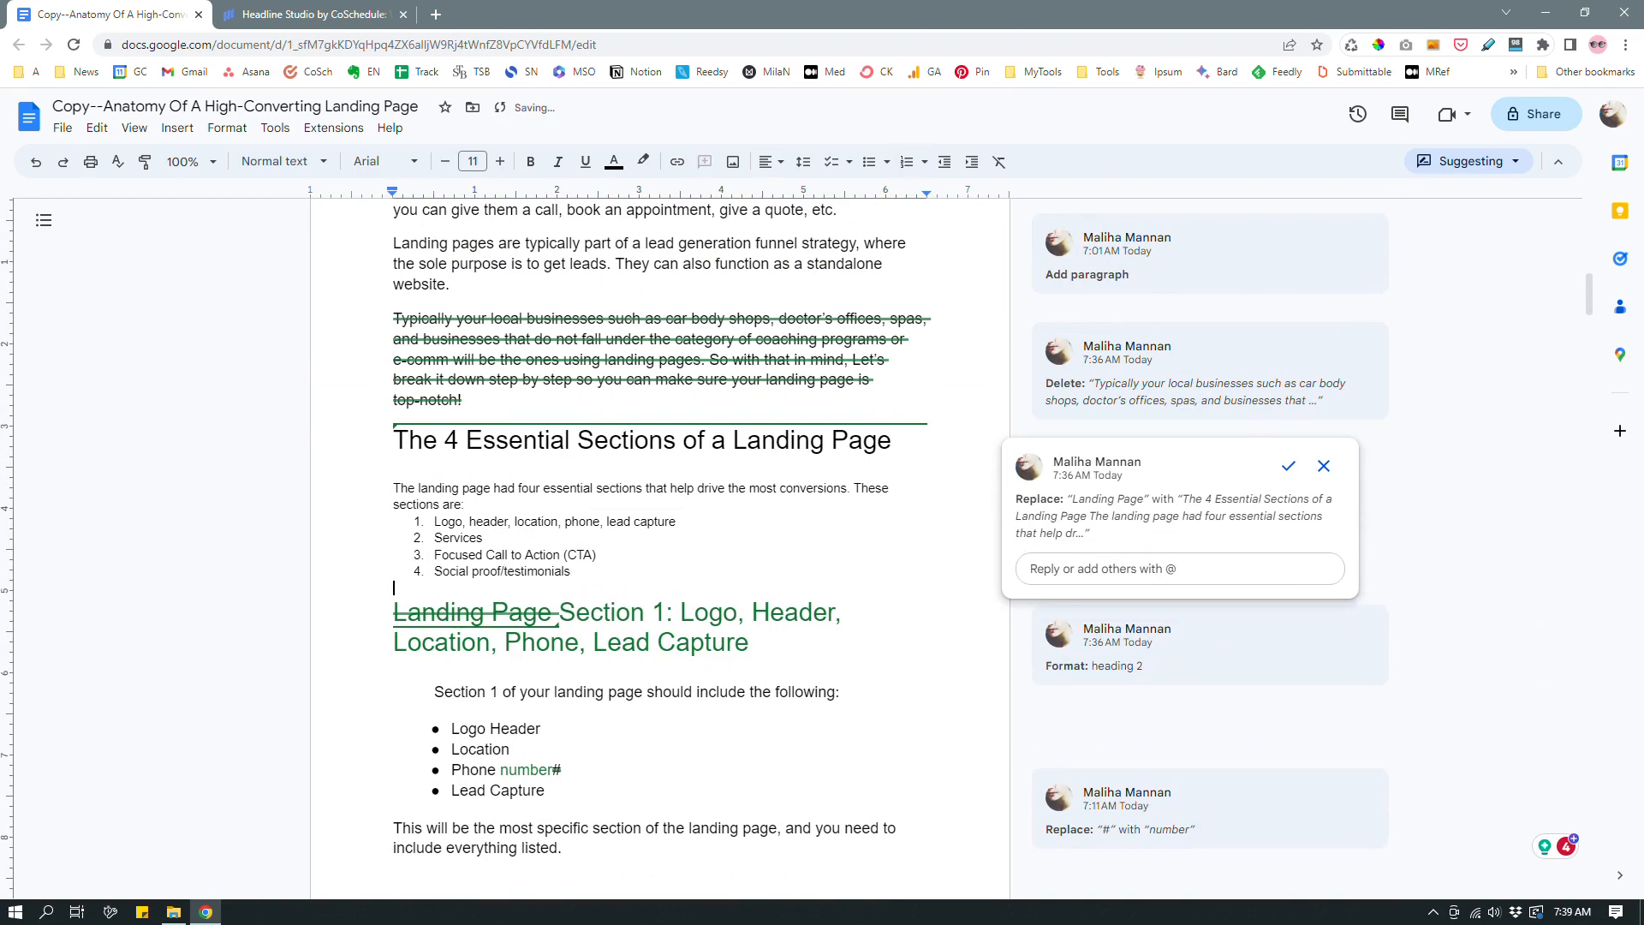
text(Let)
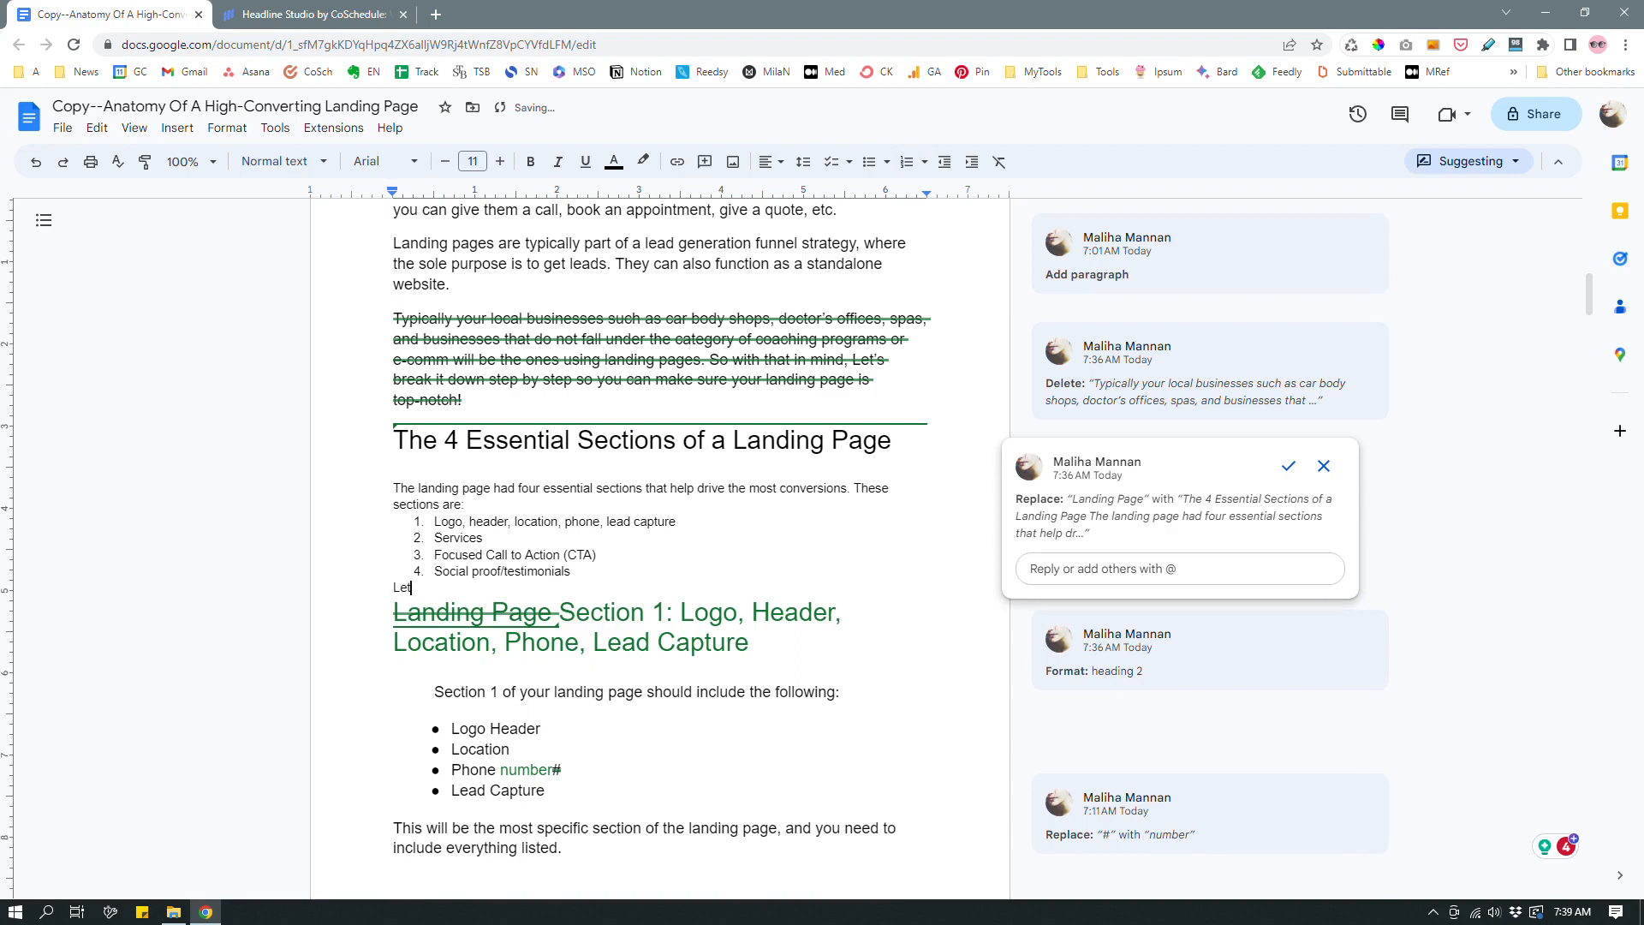
text('s now look at the details of these diffe)
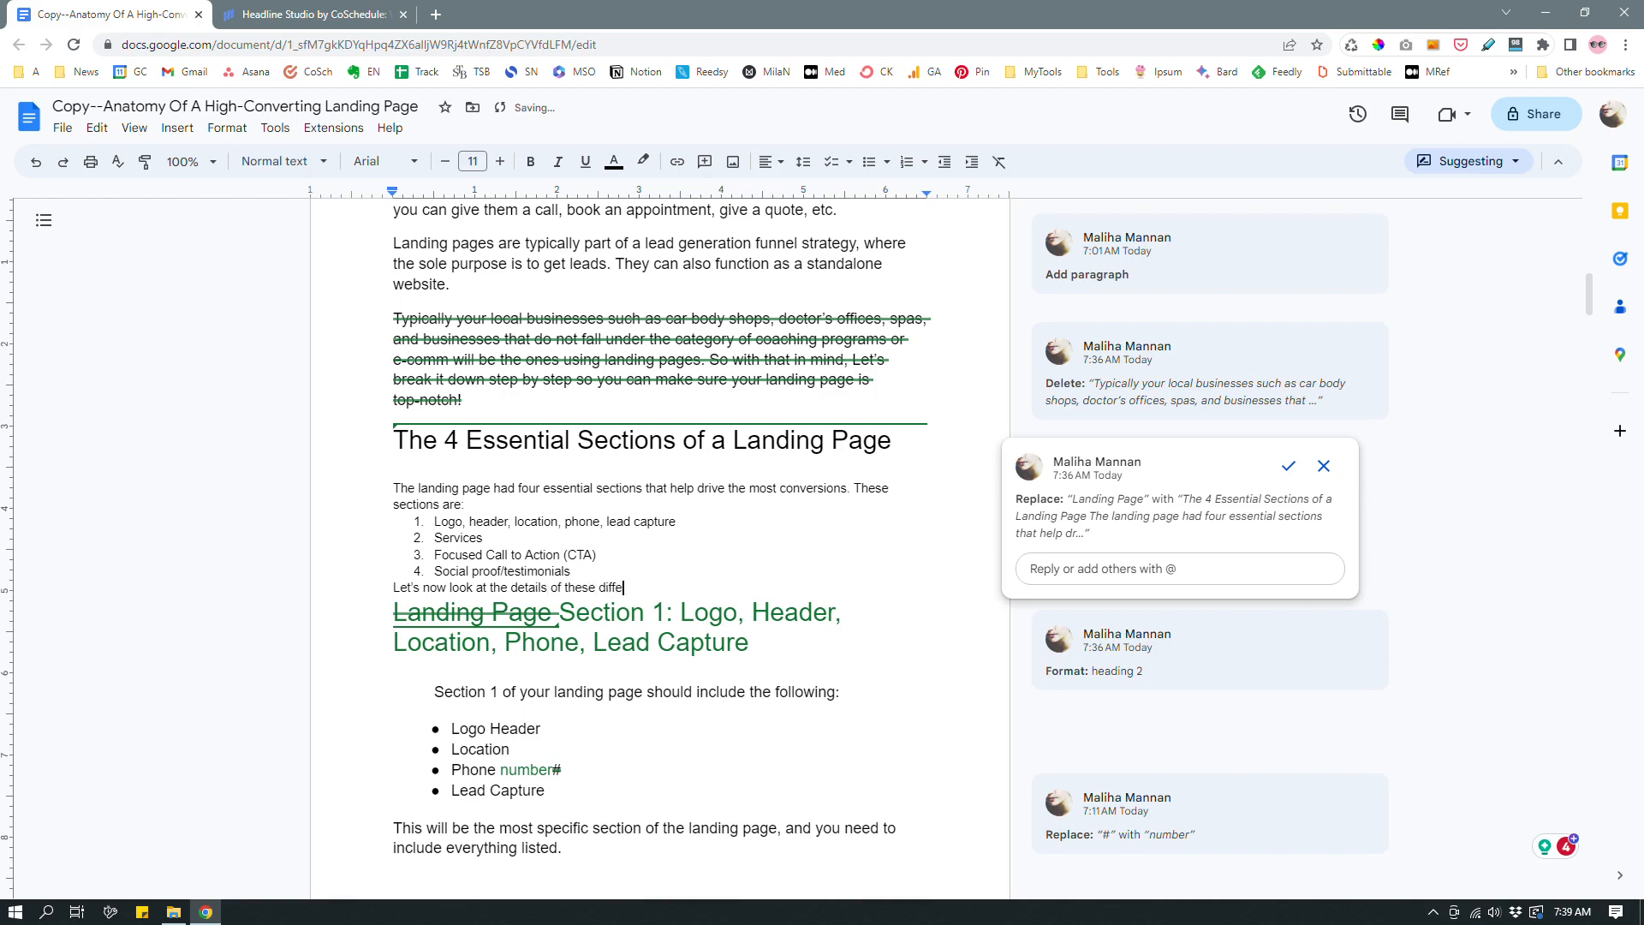
text(rent section, how to best incorpo)
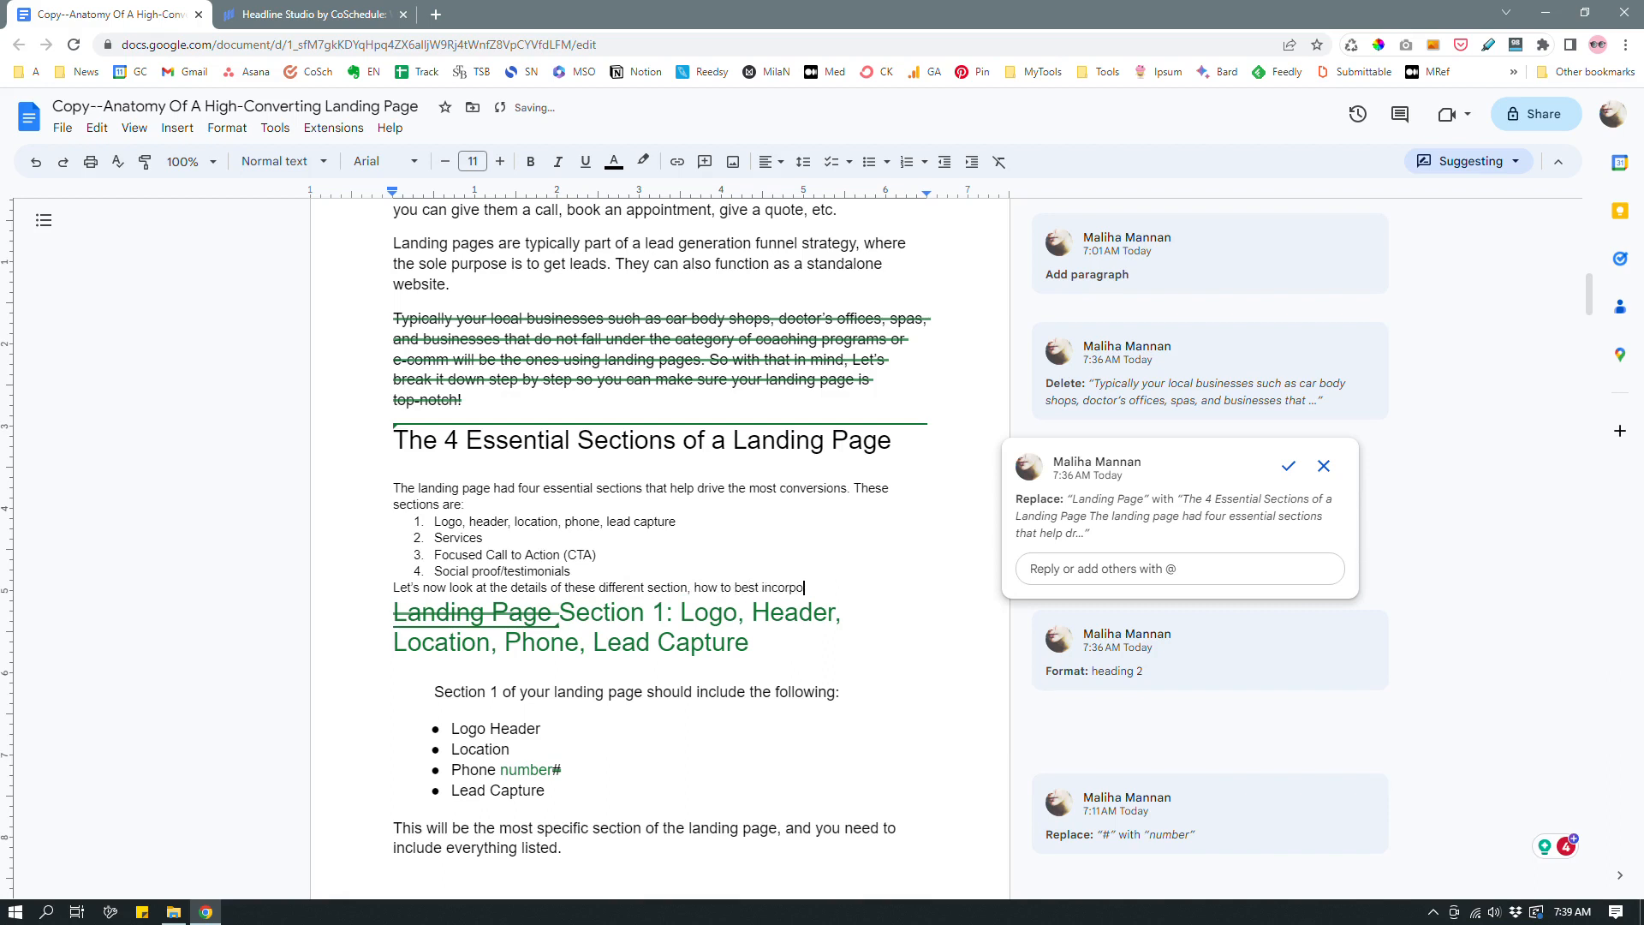
text(rate them into )
text(your lan)
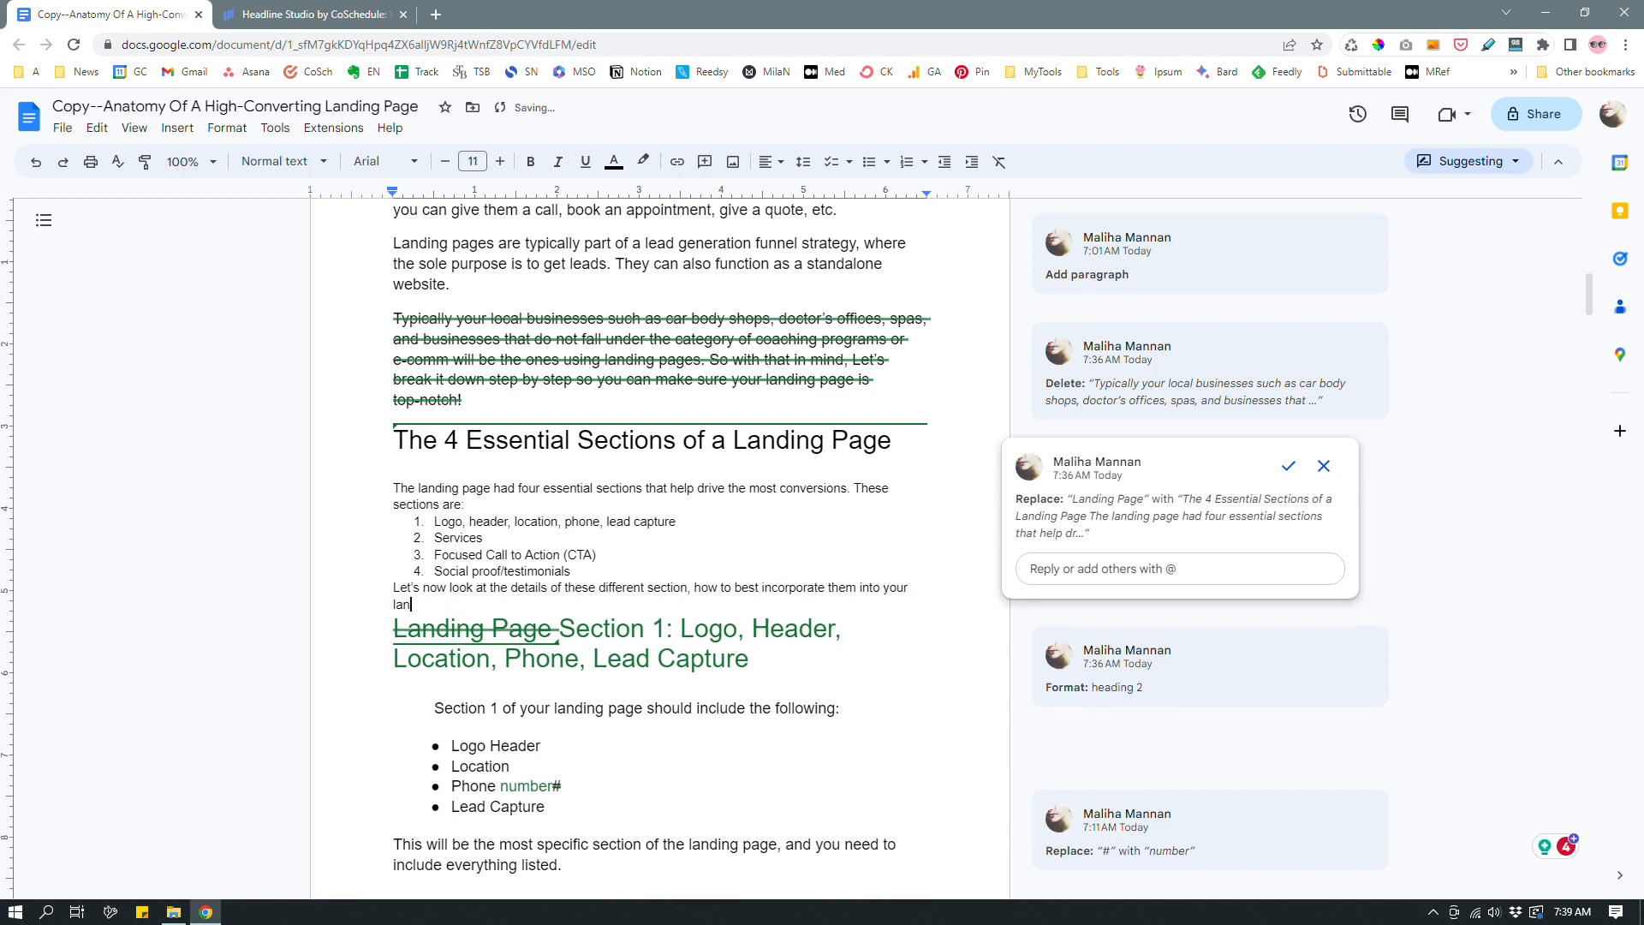
text(ding page, and why they're great for conversion.)
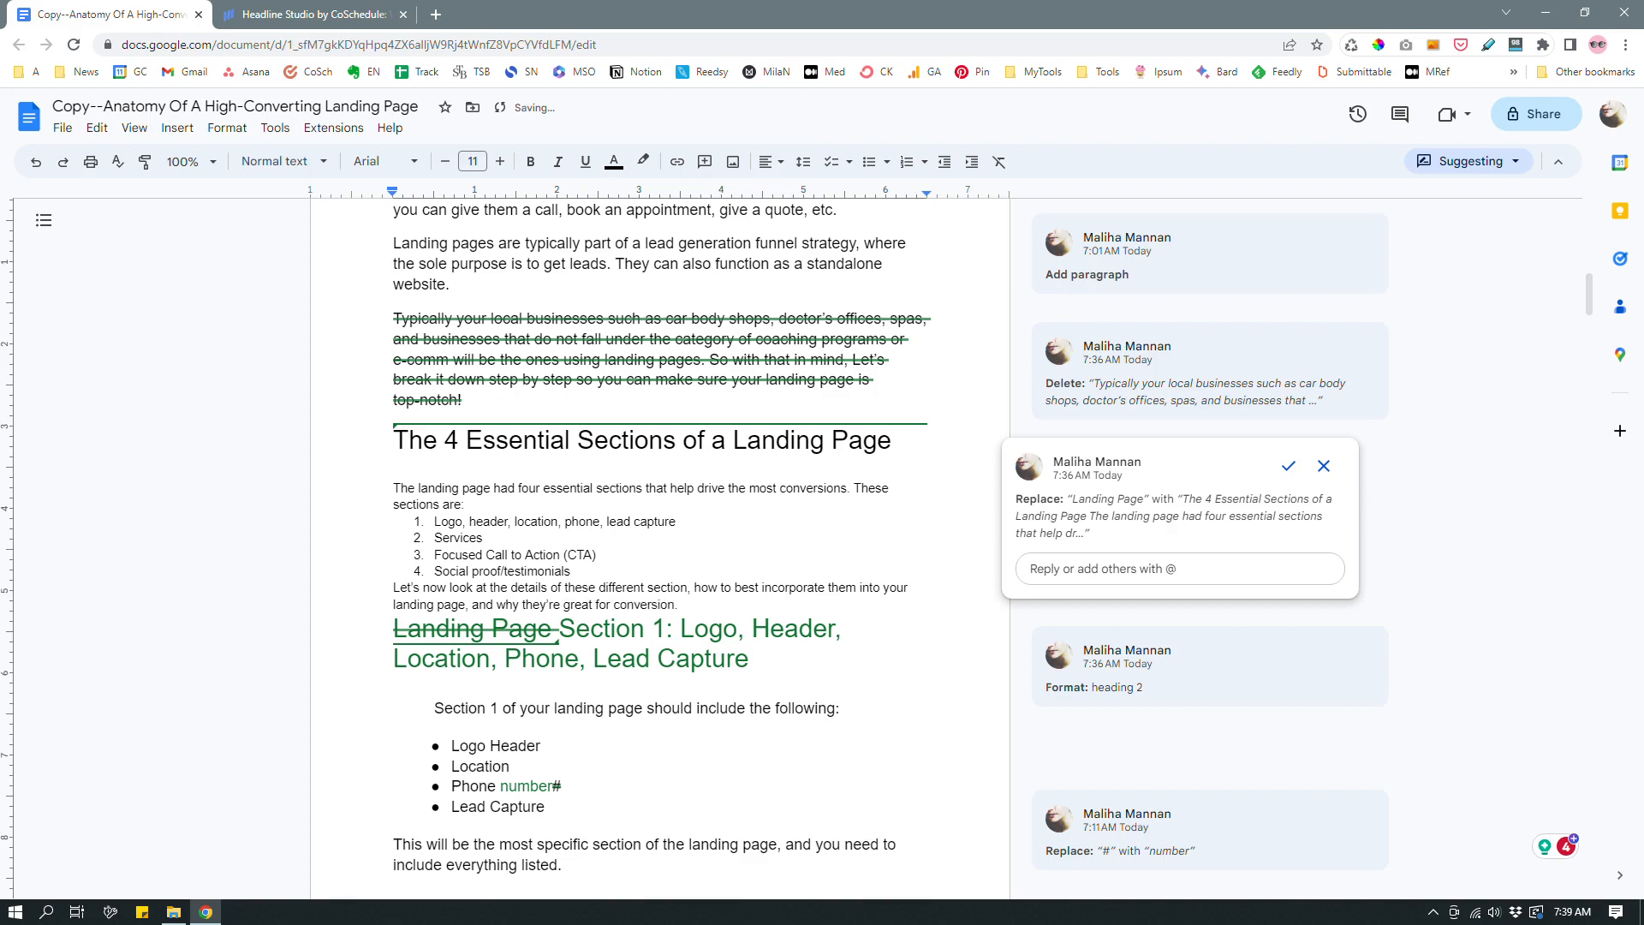
Insert an empty line between the new closing paragraph and the Section 1 heading
click(631, 703)
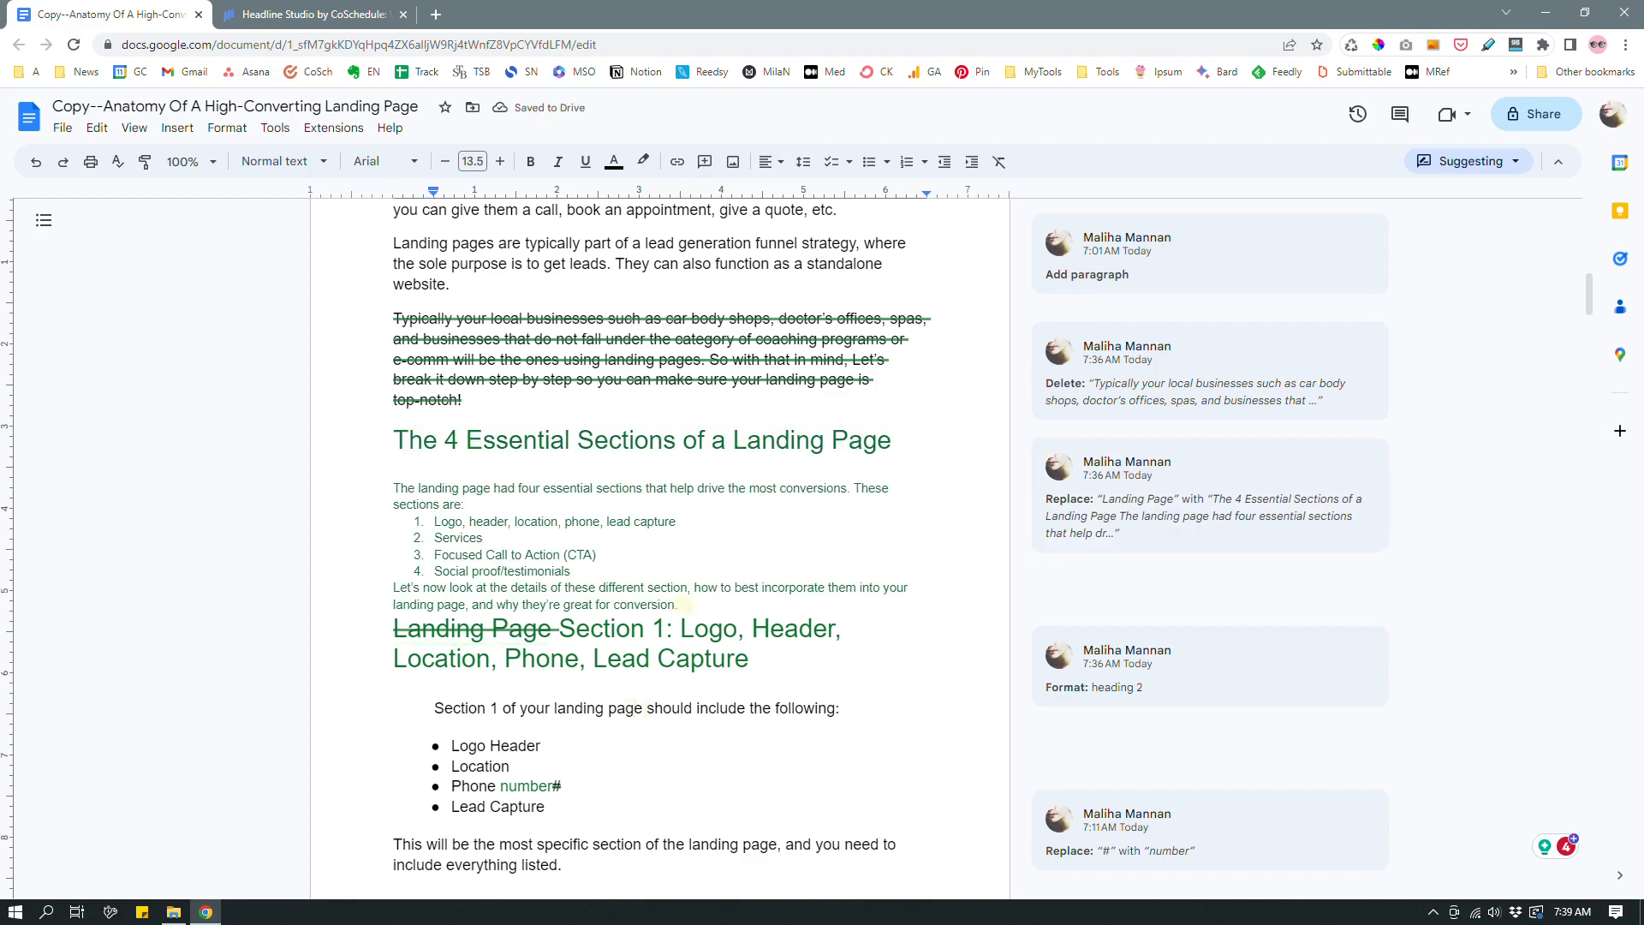
click(685, 604)
drag(685, 602, 599, 566)
click(720, 606)
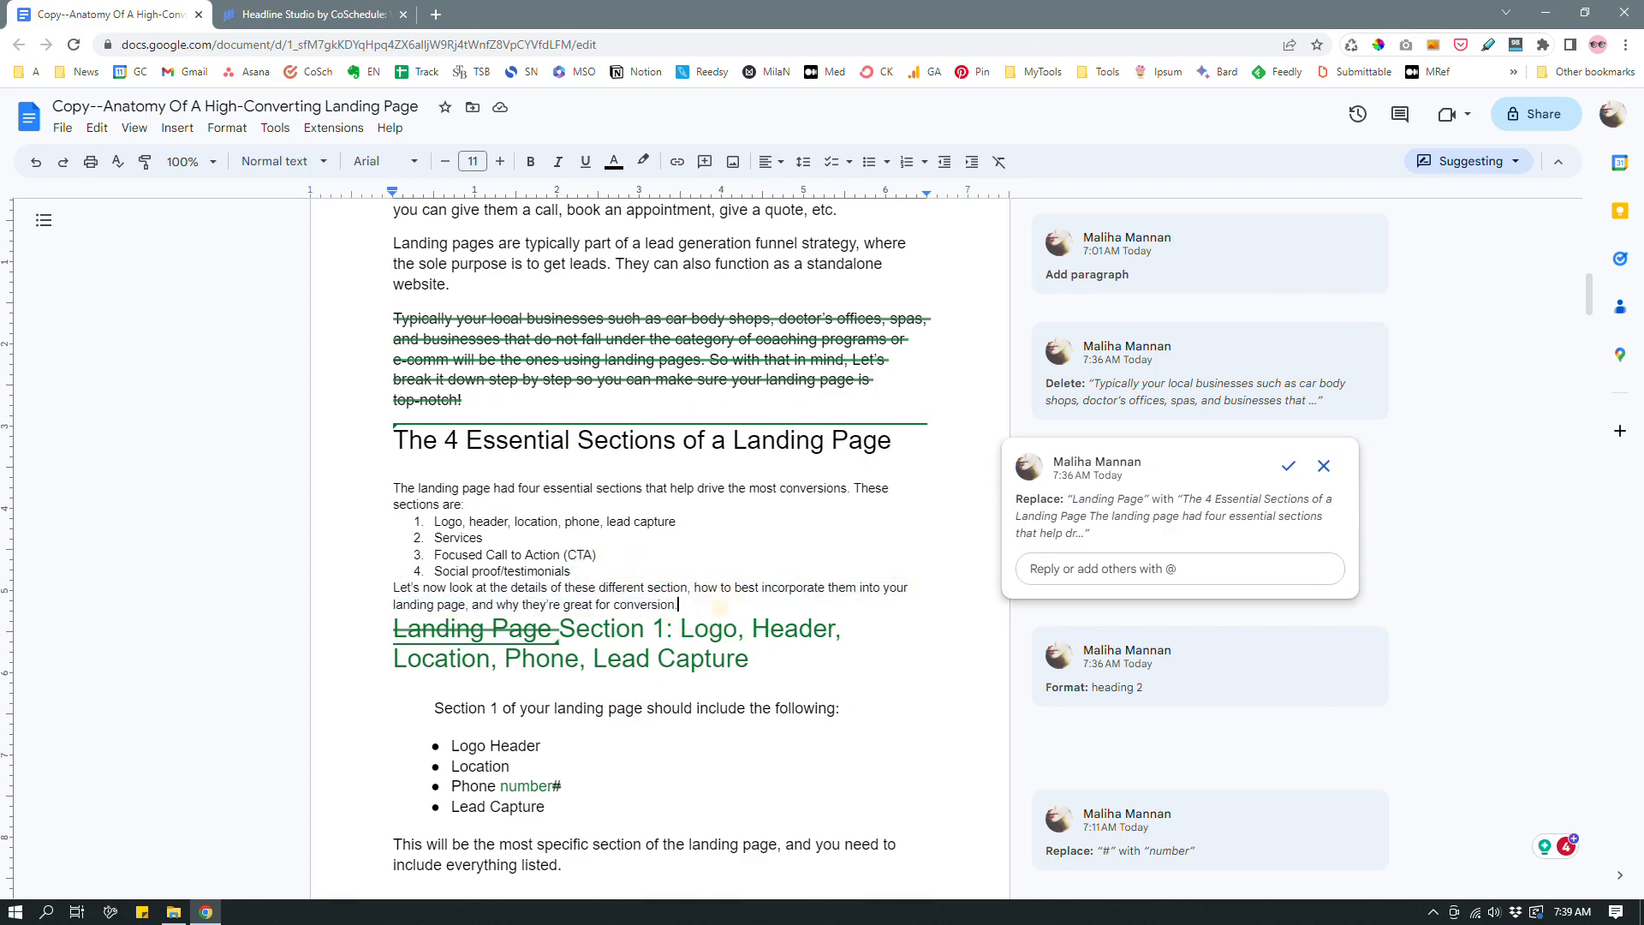
key(Return)
Set the font size of the new intro, numbered list and closing paragraph to 13.5
drag(393, 618, 387, 487)
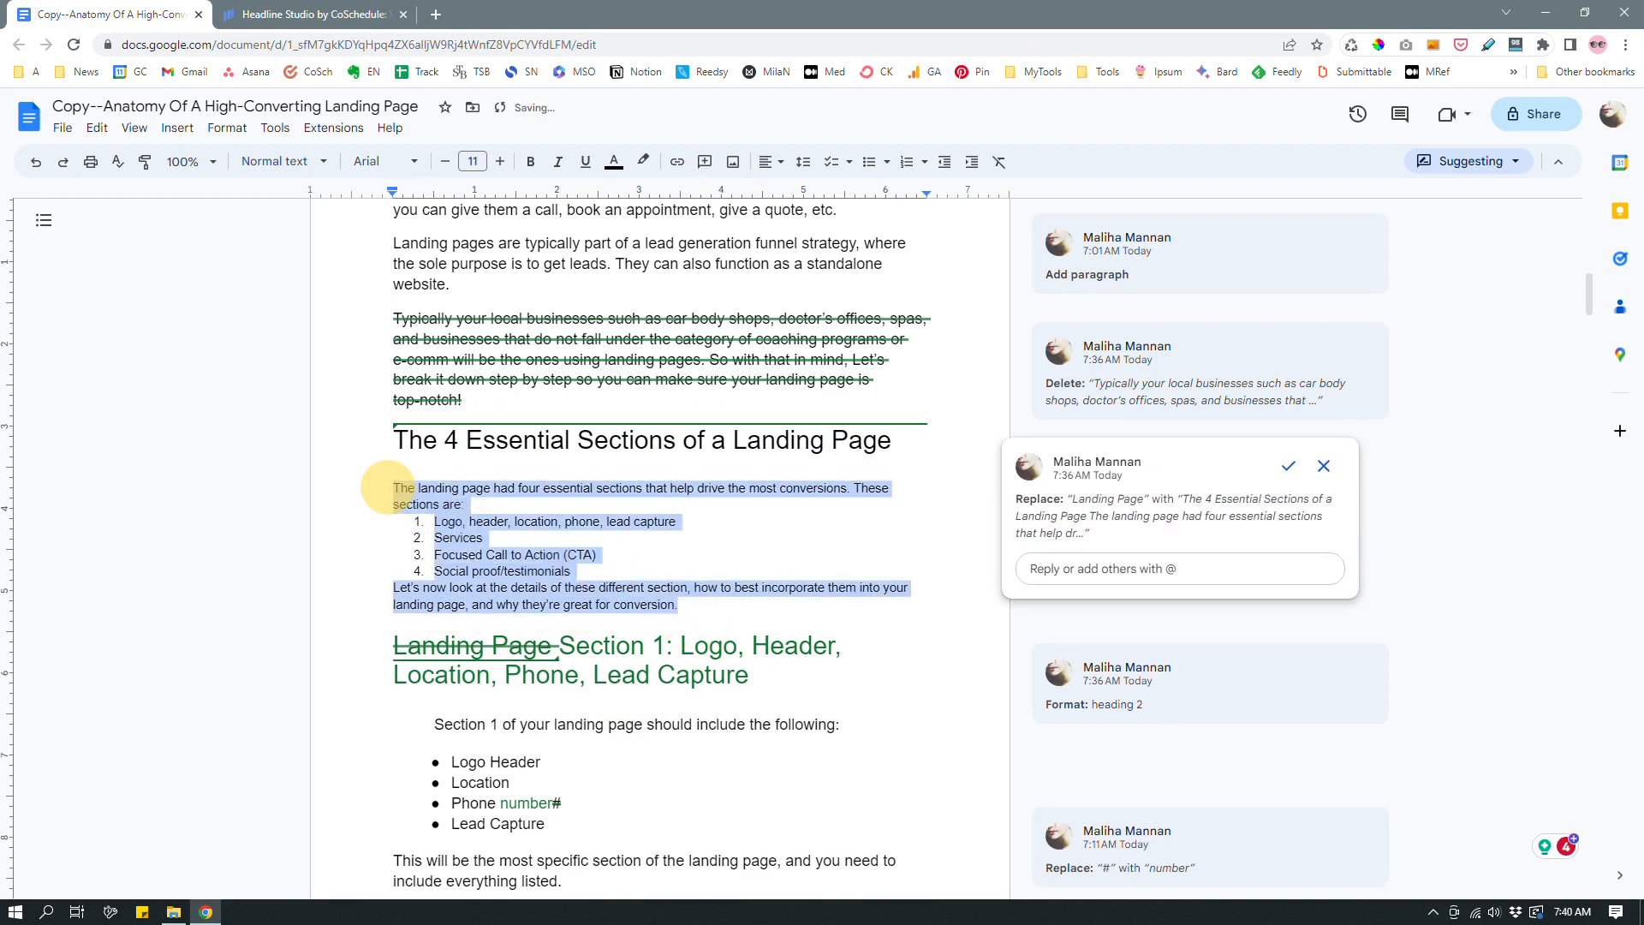
click(472, 161)
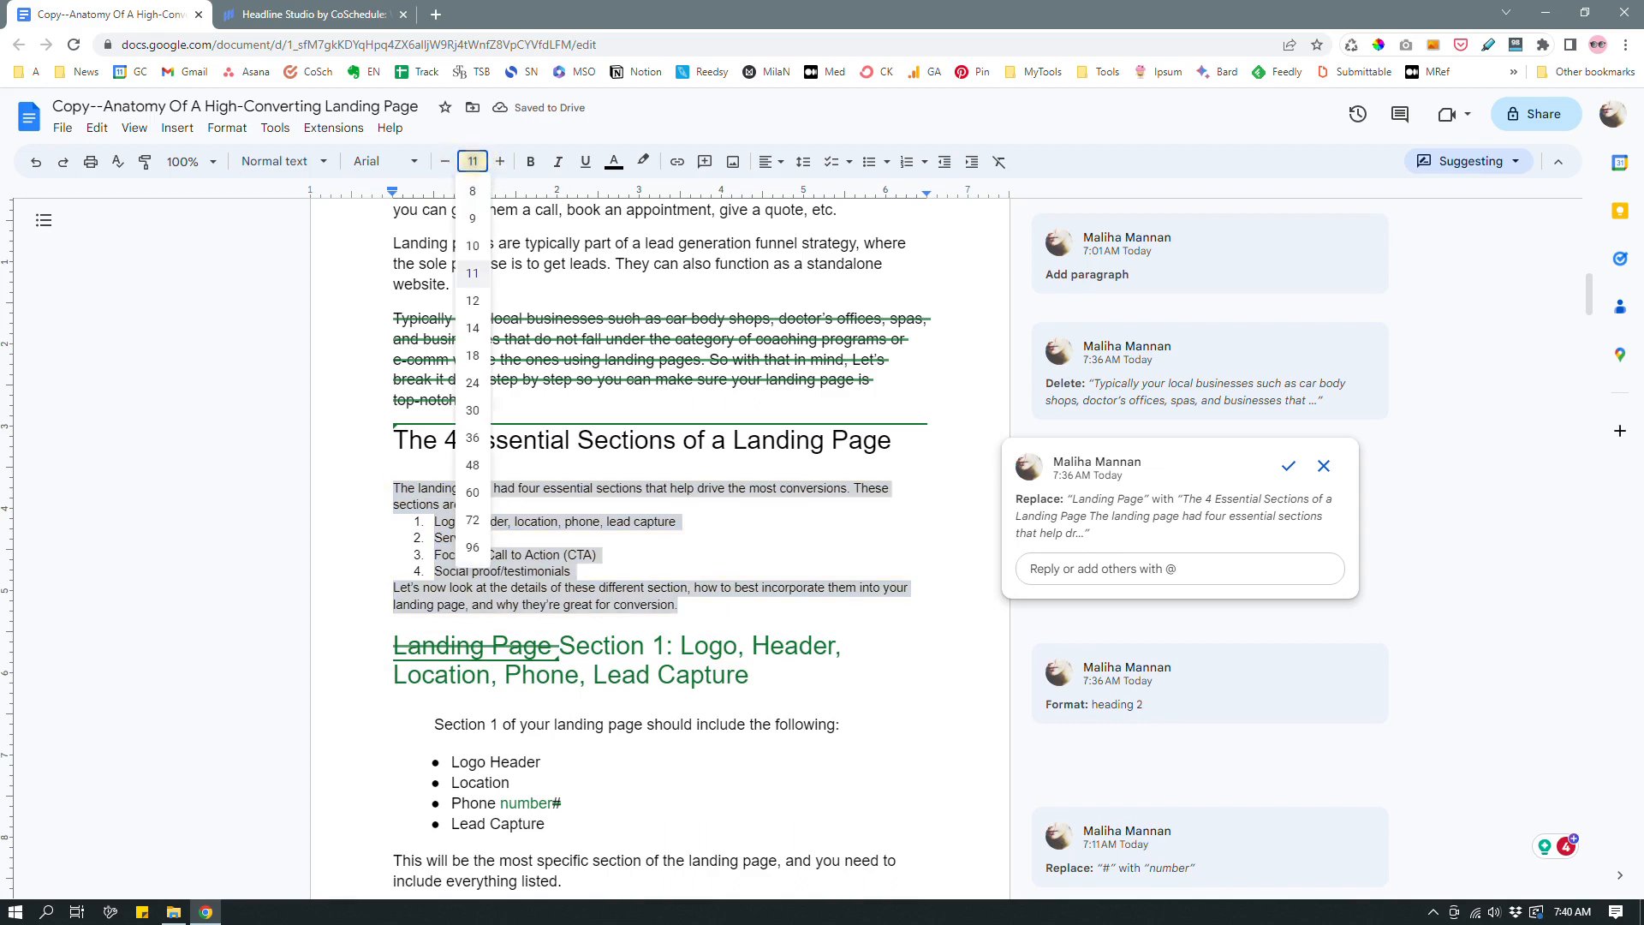
text(13.5)
key(Return)
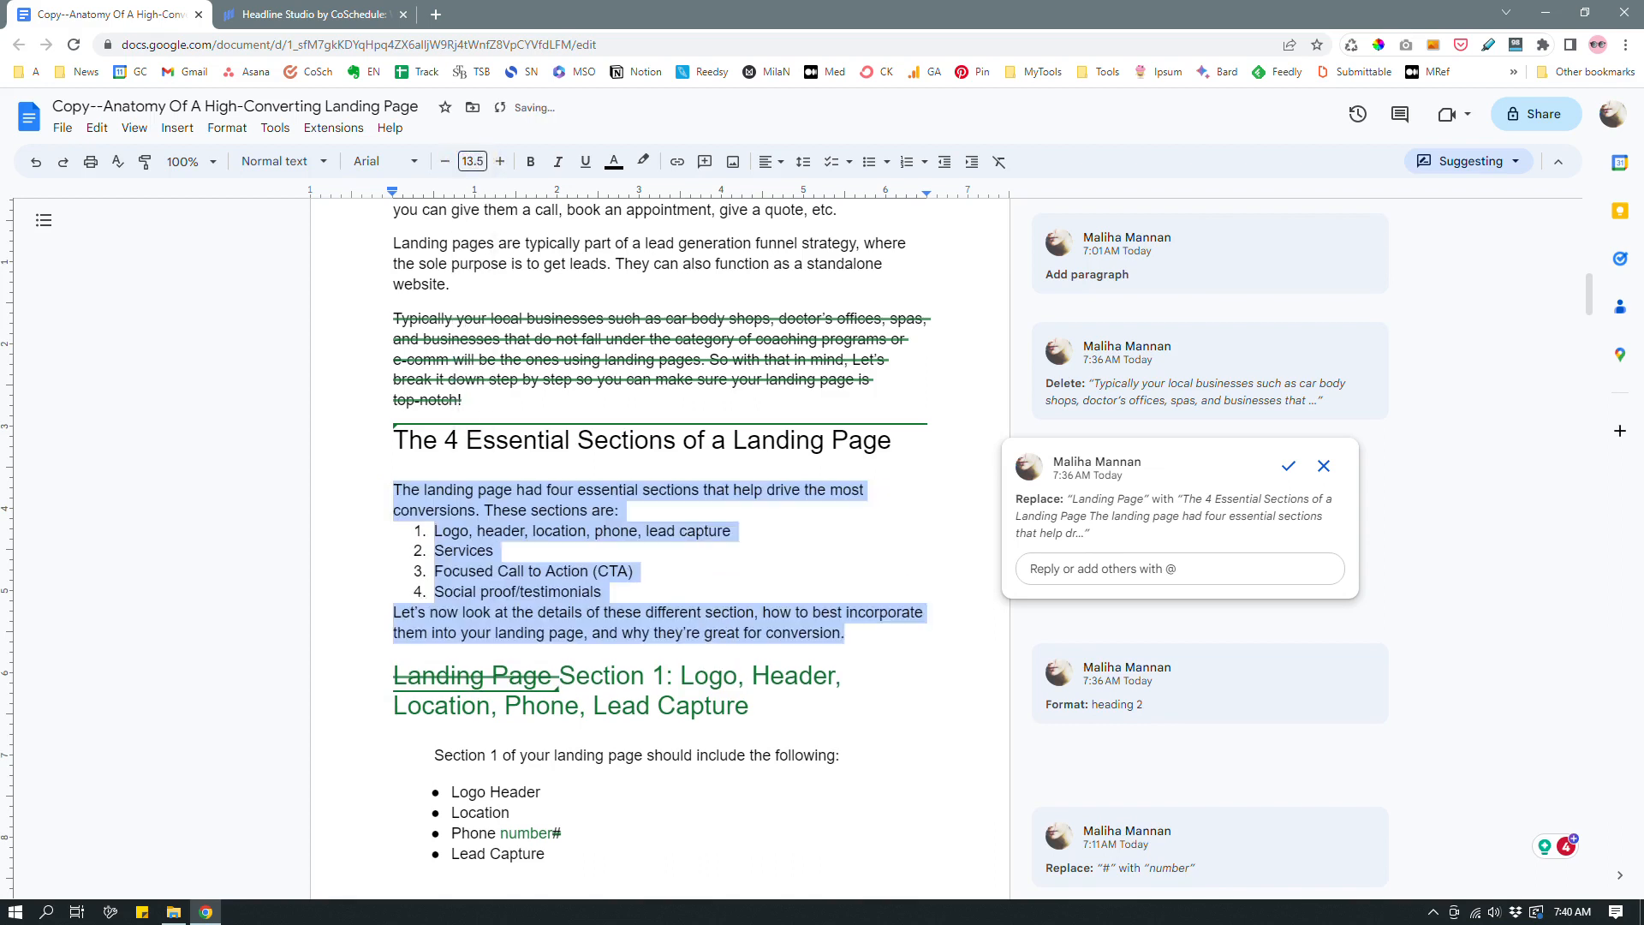
Insert an empty line above and below the numbered list of the four sections
click(704, 511)
key(Return)
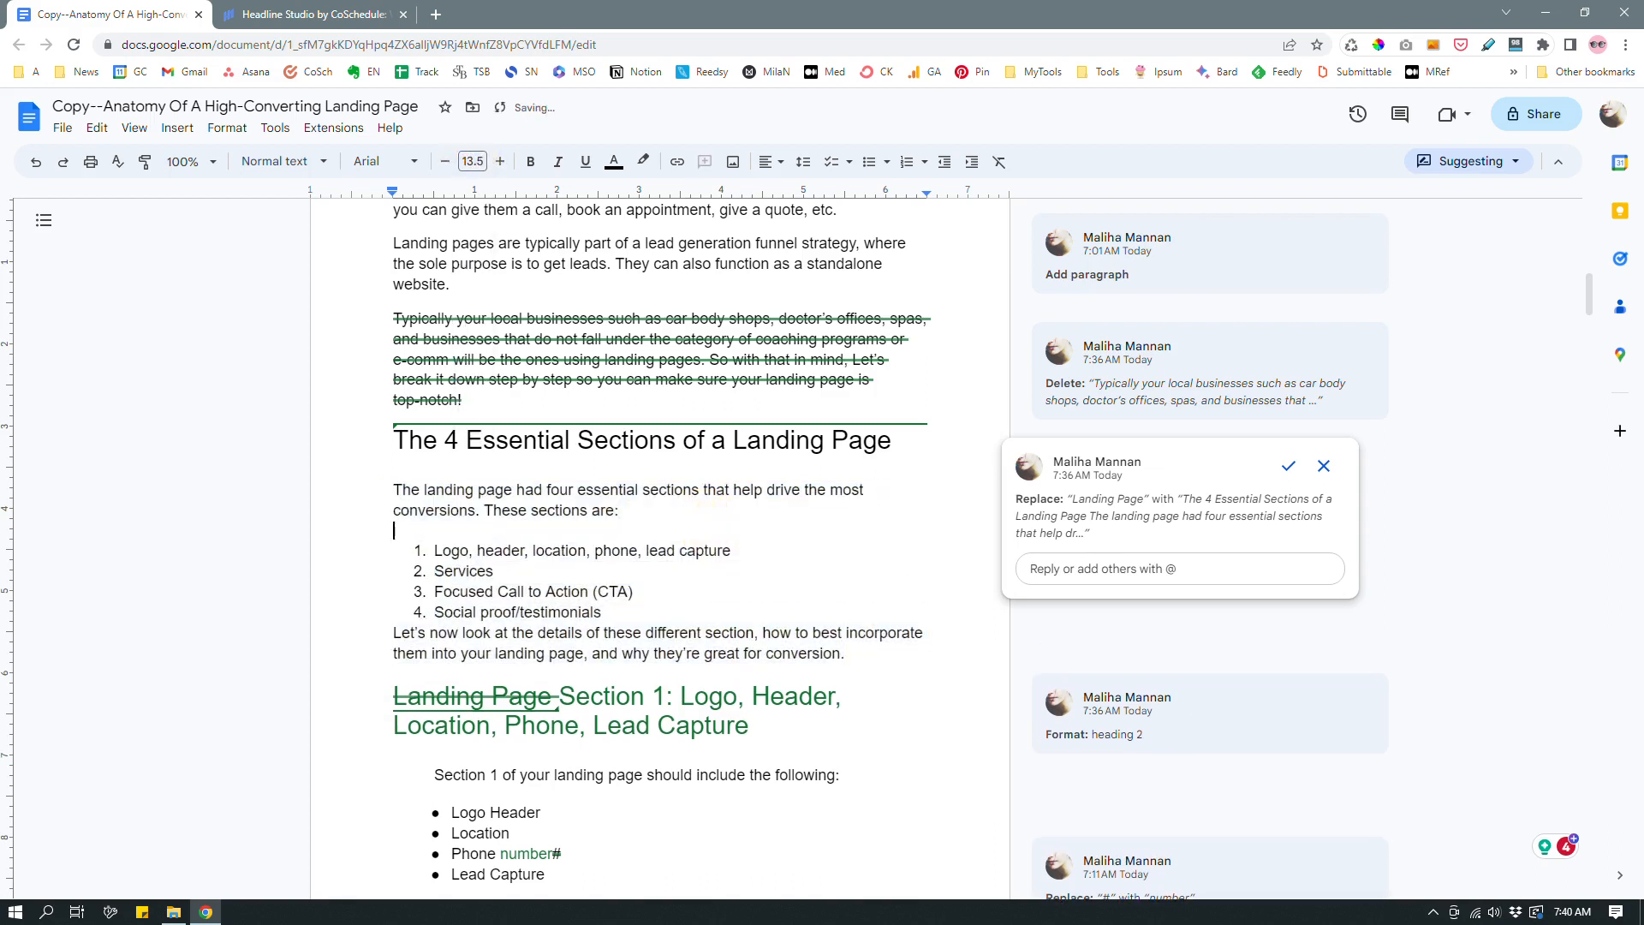
click(393, 632)
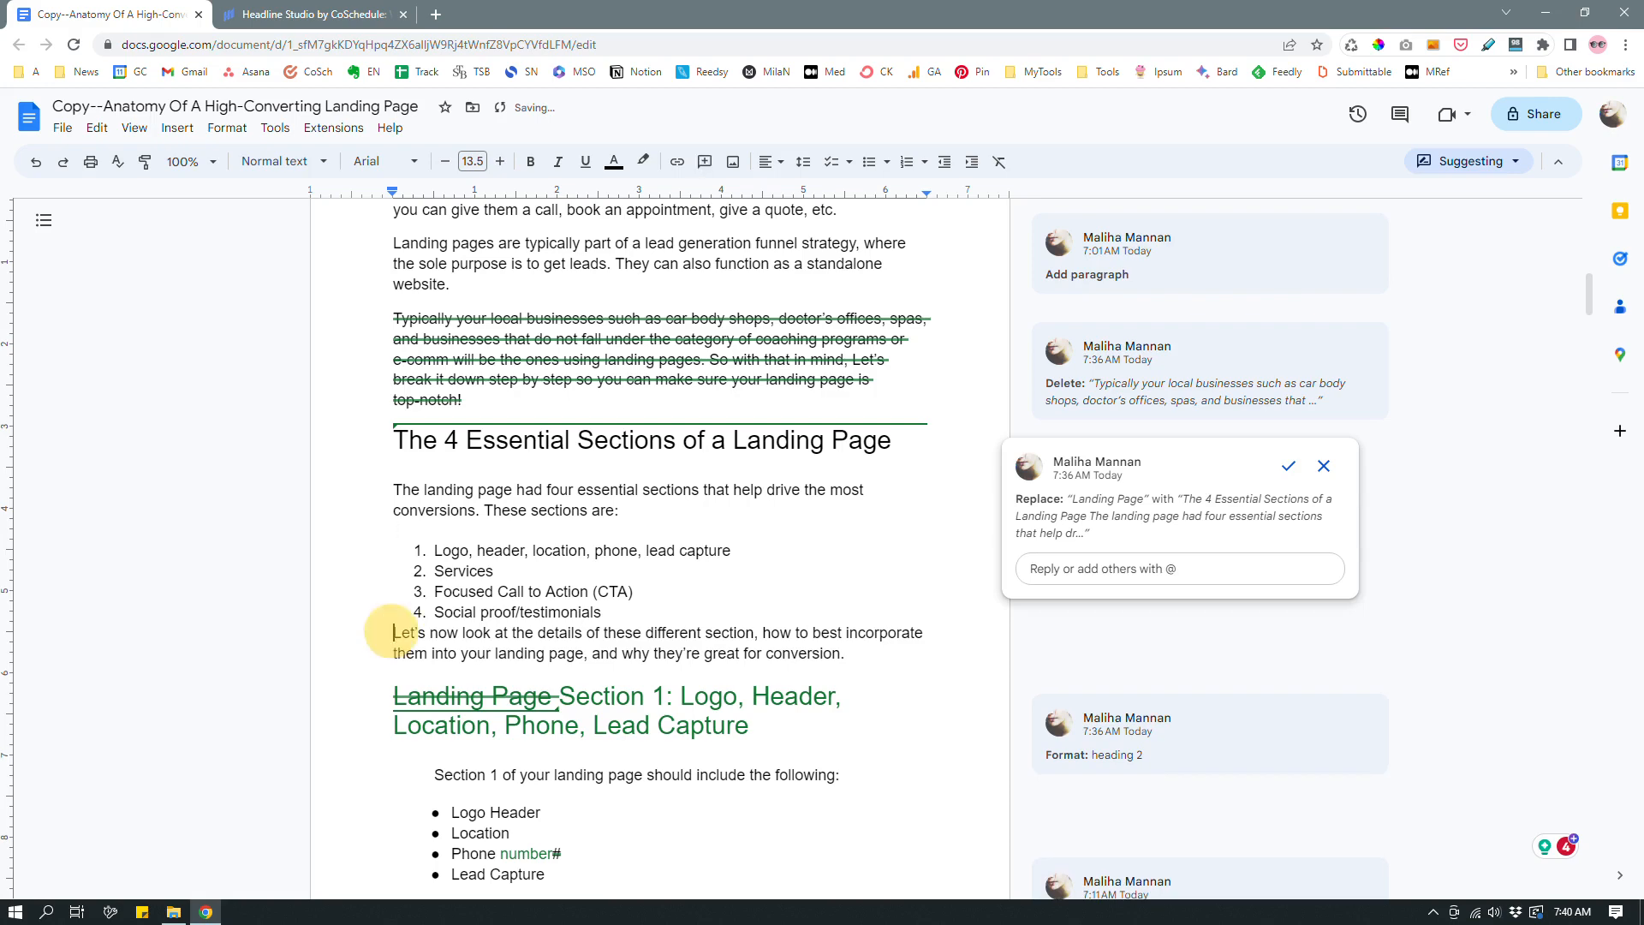
key(Return)
scroll(600, 514, down, 2)
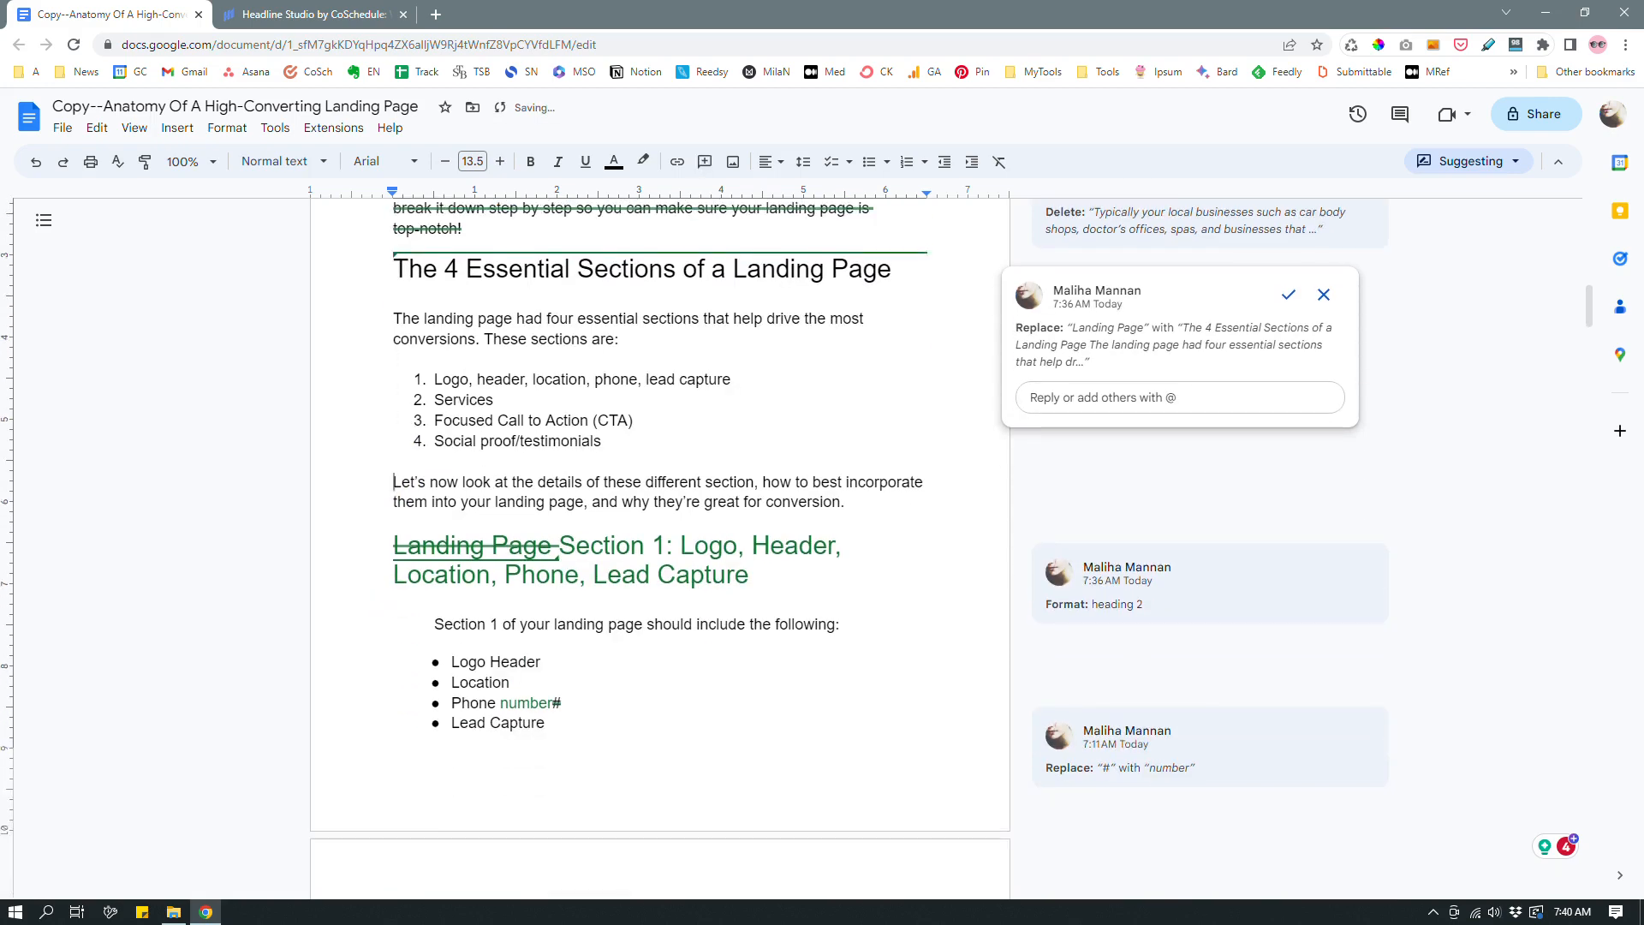
Compare the heading level and font size of the "The 4 Essential Sections of a Landing Page" heading with those of the Section 1 heading
scroll(599, 513, up, 2)
scroll(600, 514, down, 1)
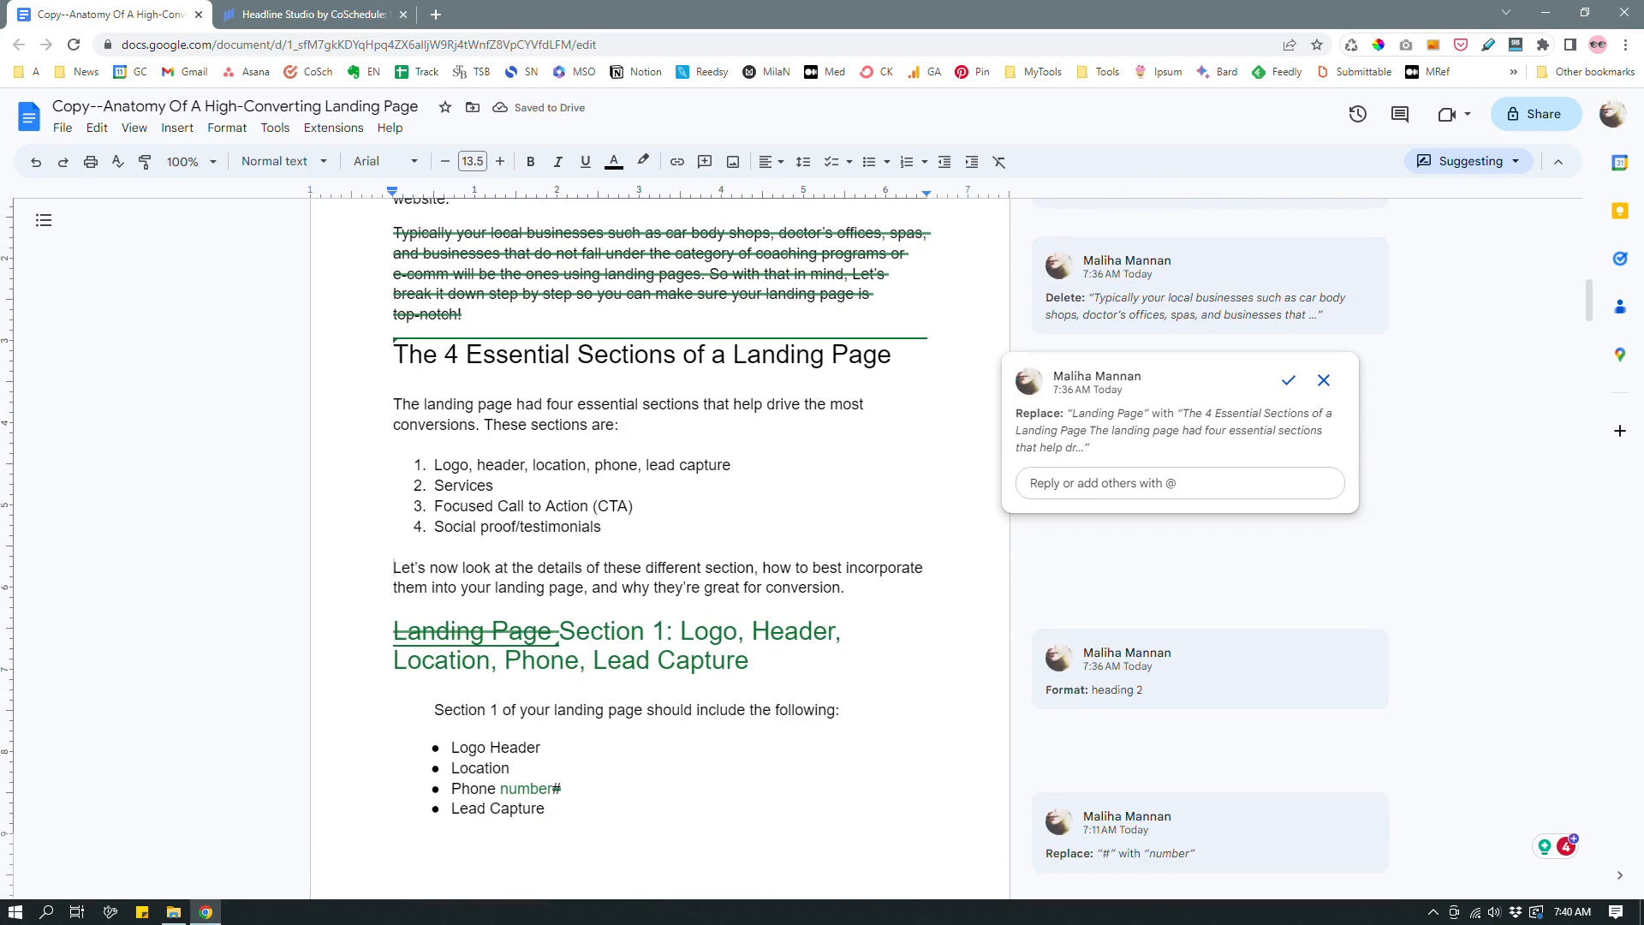
triple_click(779, 355)
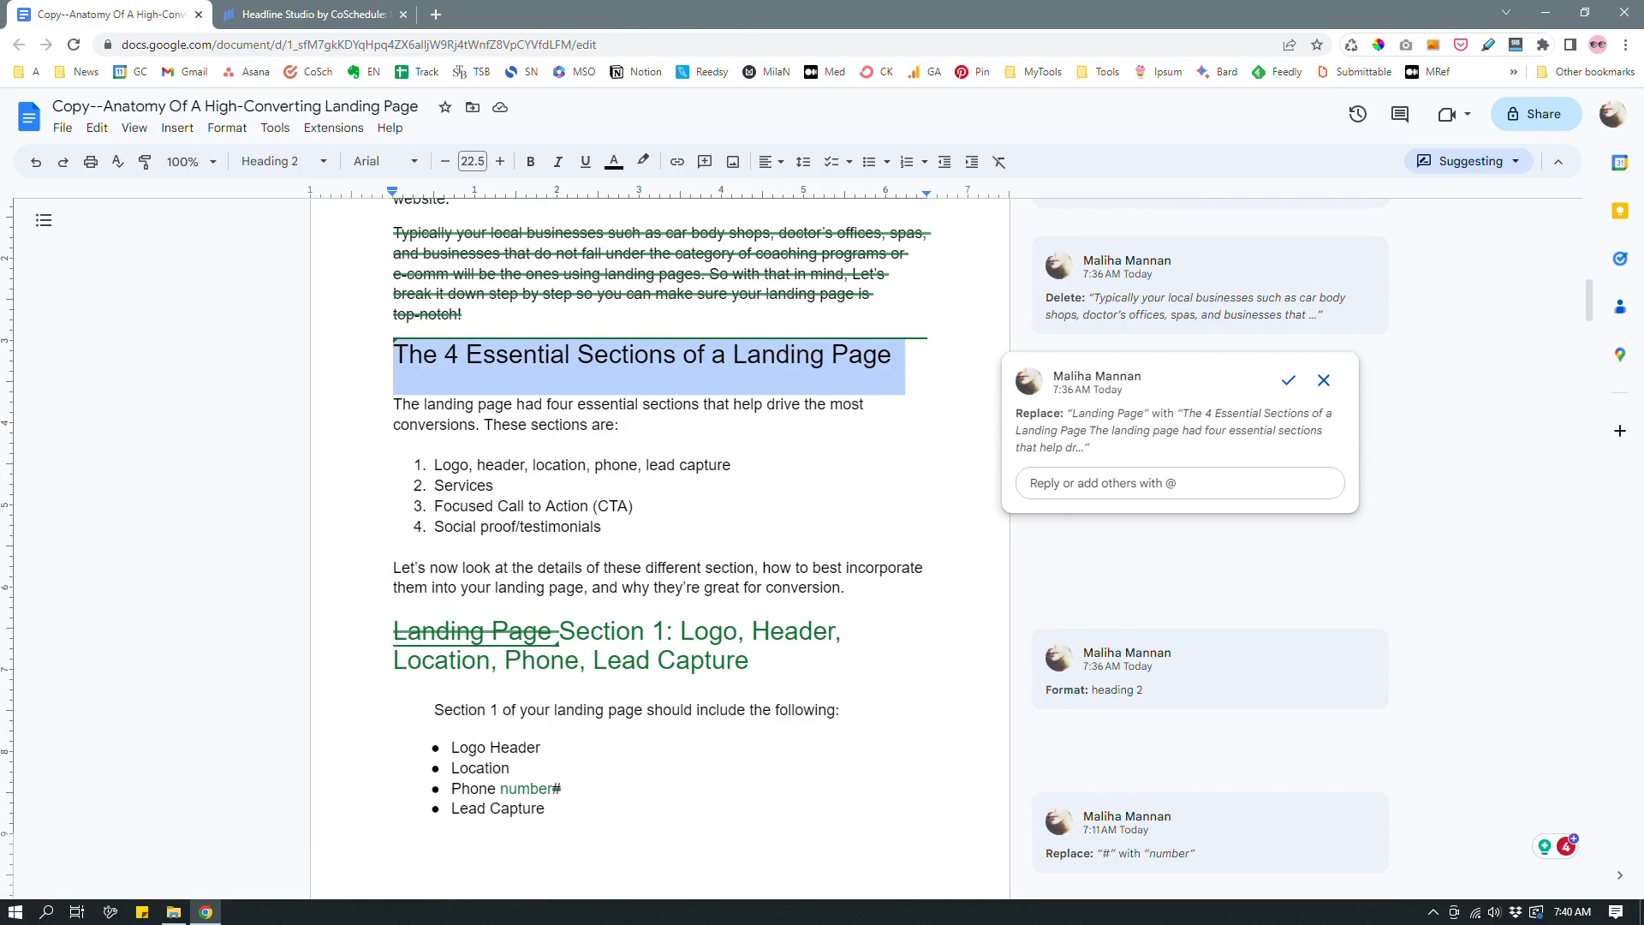
triple_click(597, 353)
click(651, 659)
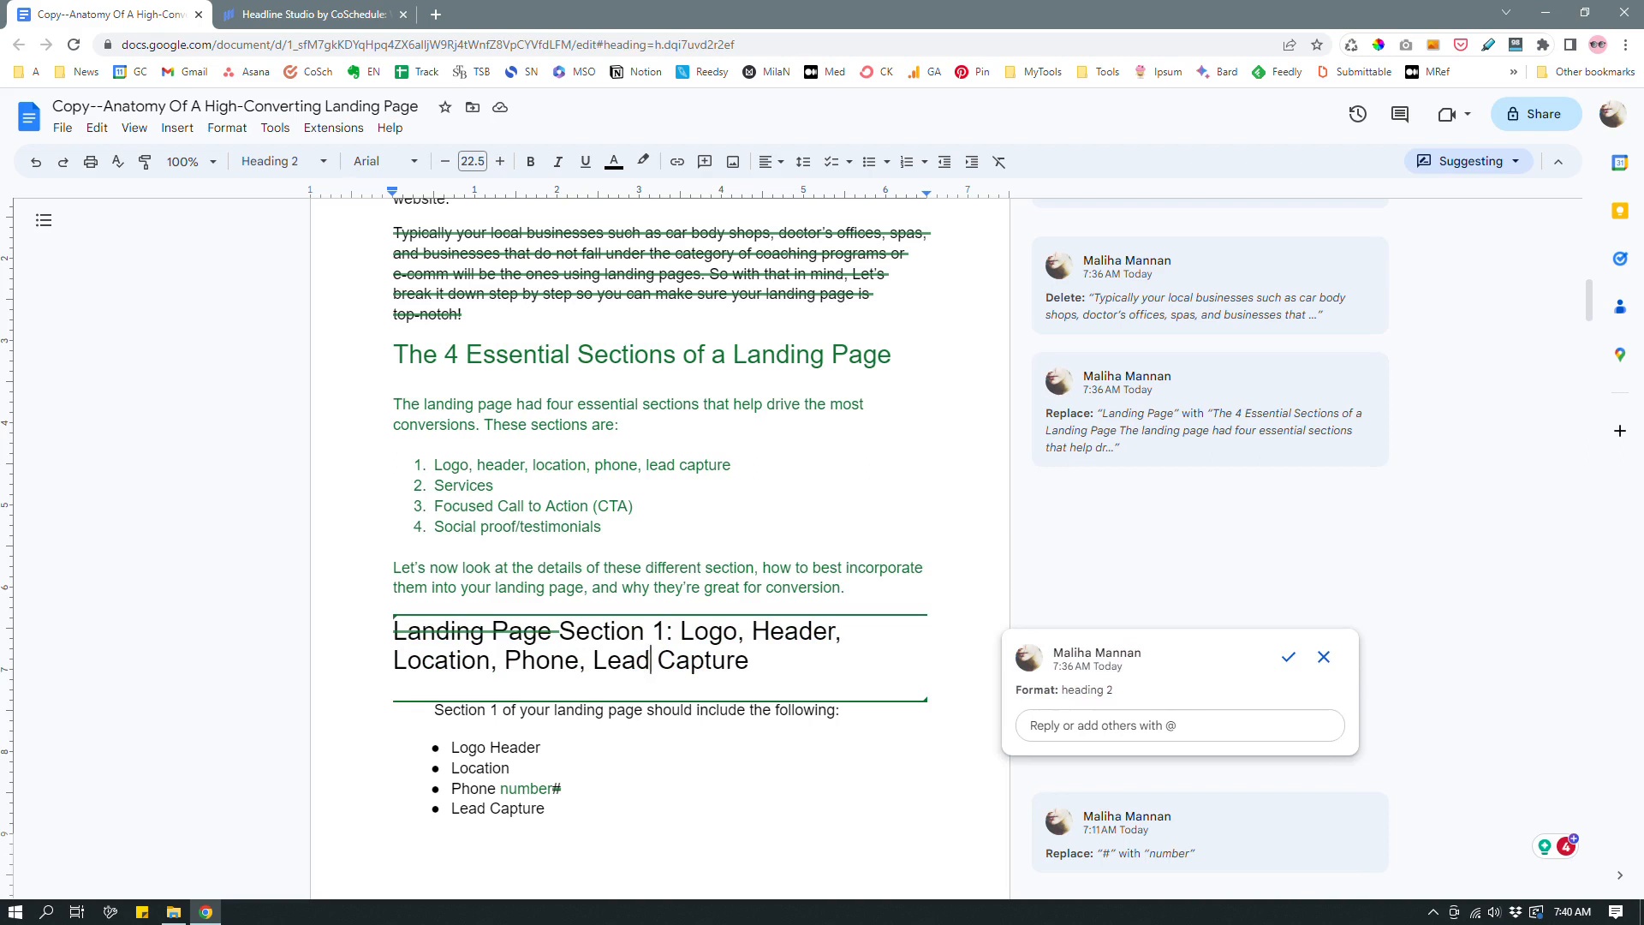
drag(575, 630, 753, 658)
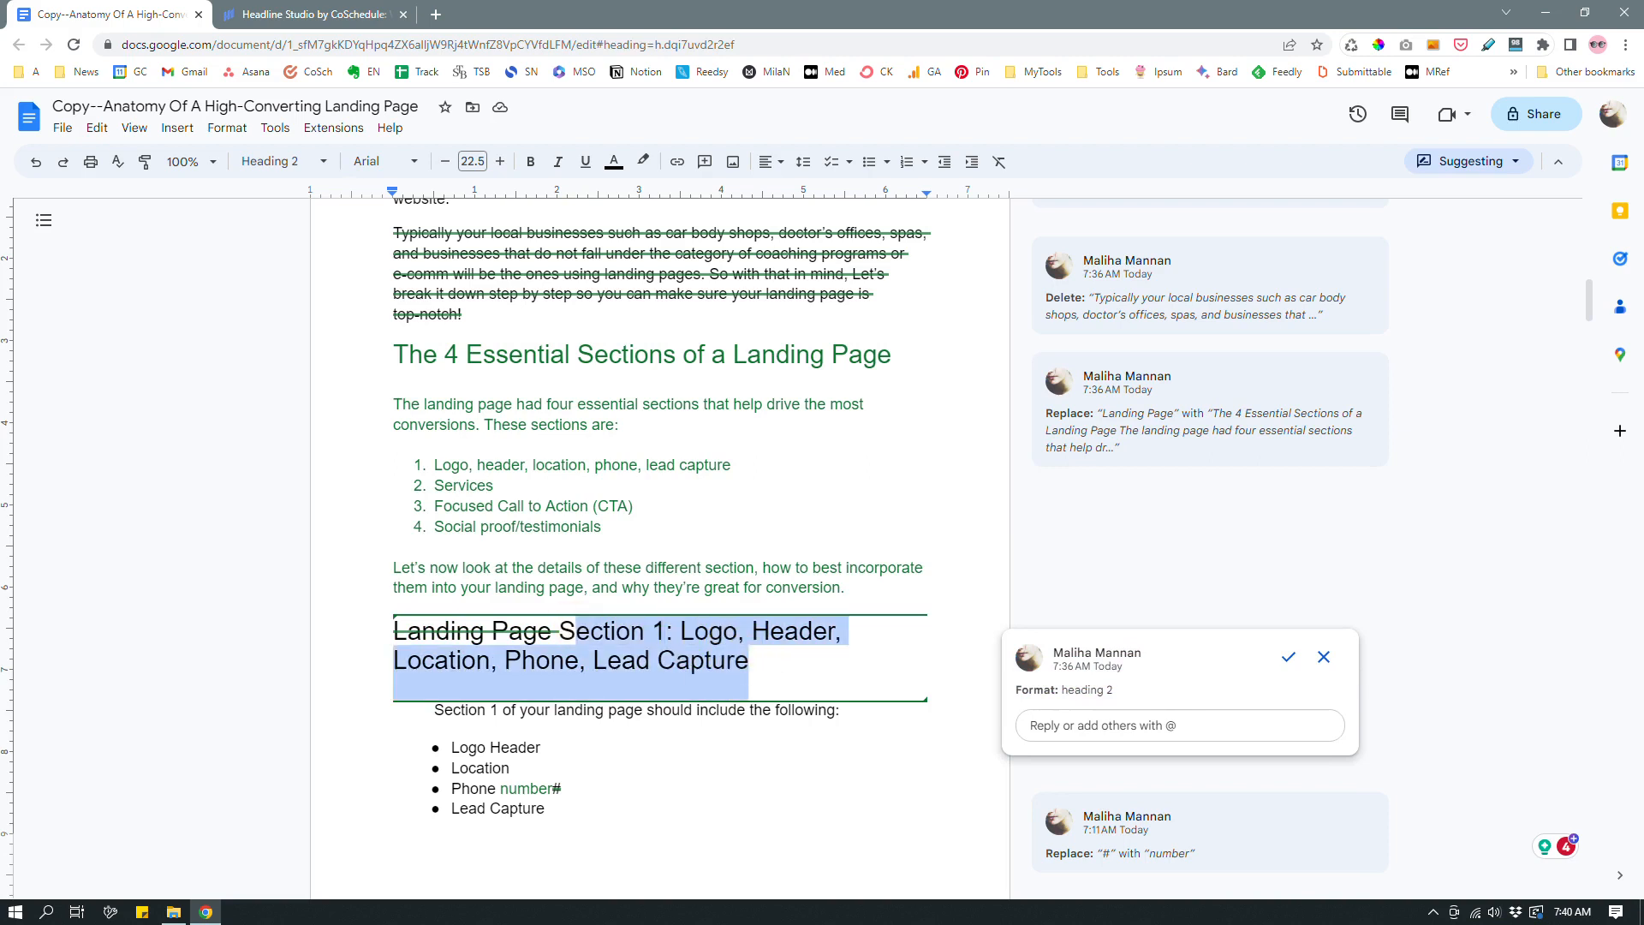
drag(559, 630, 762, 661)
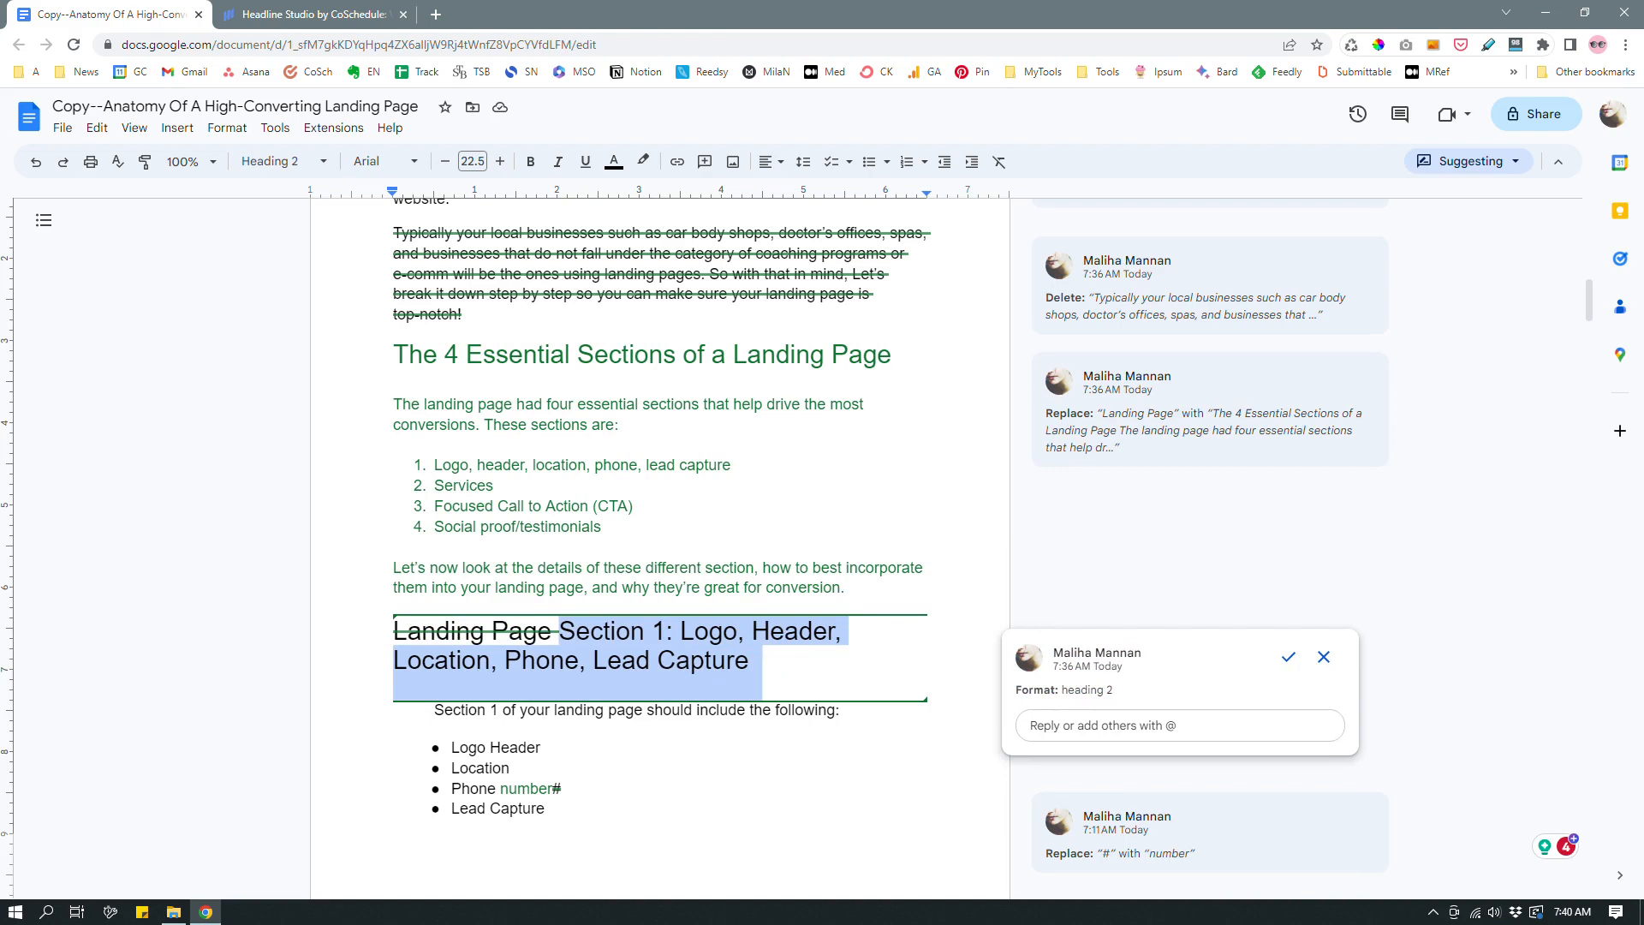
click(606, 354)
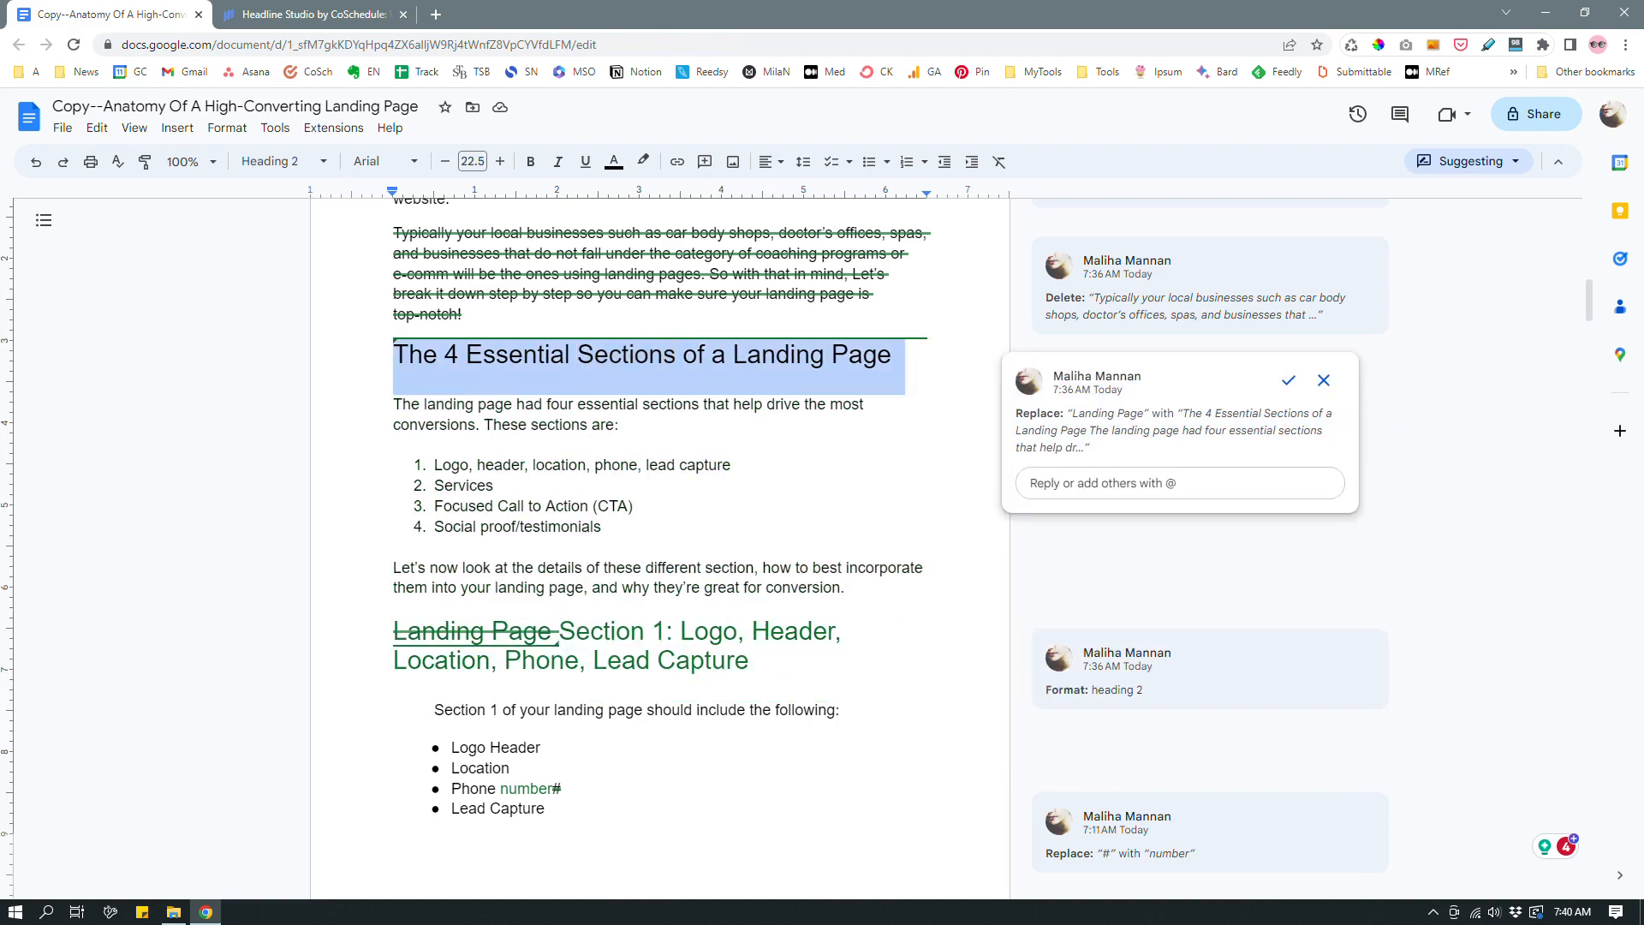
click(753, 653)
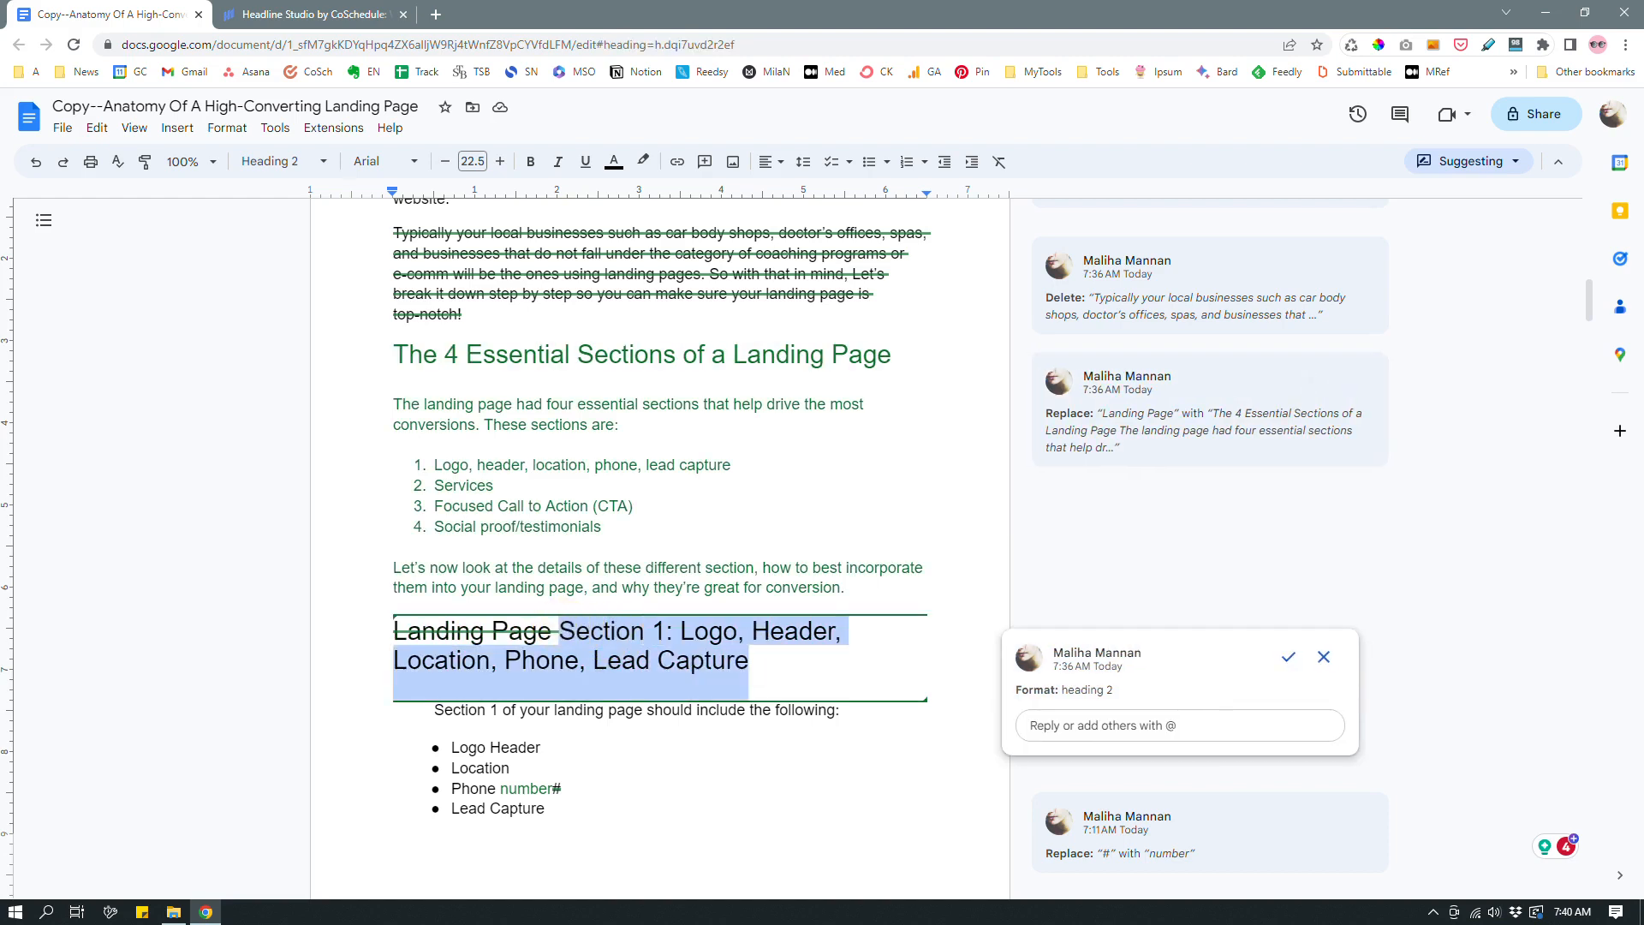
click(552, 355)
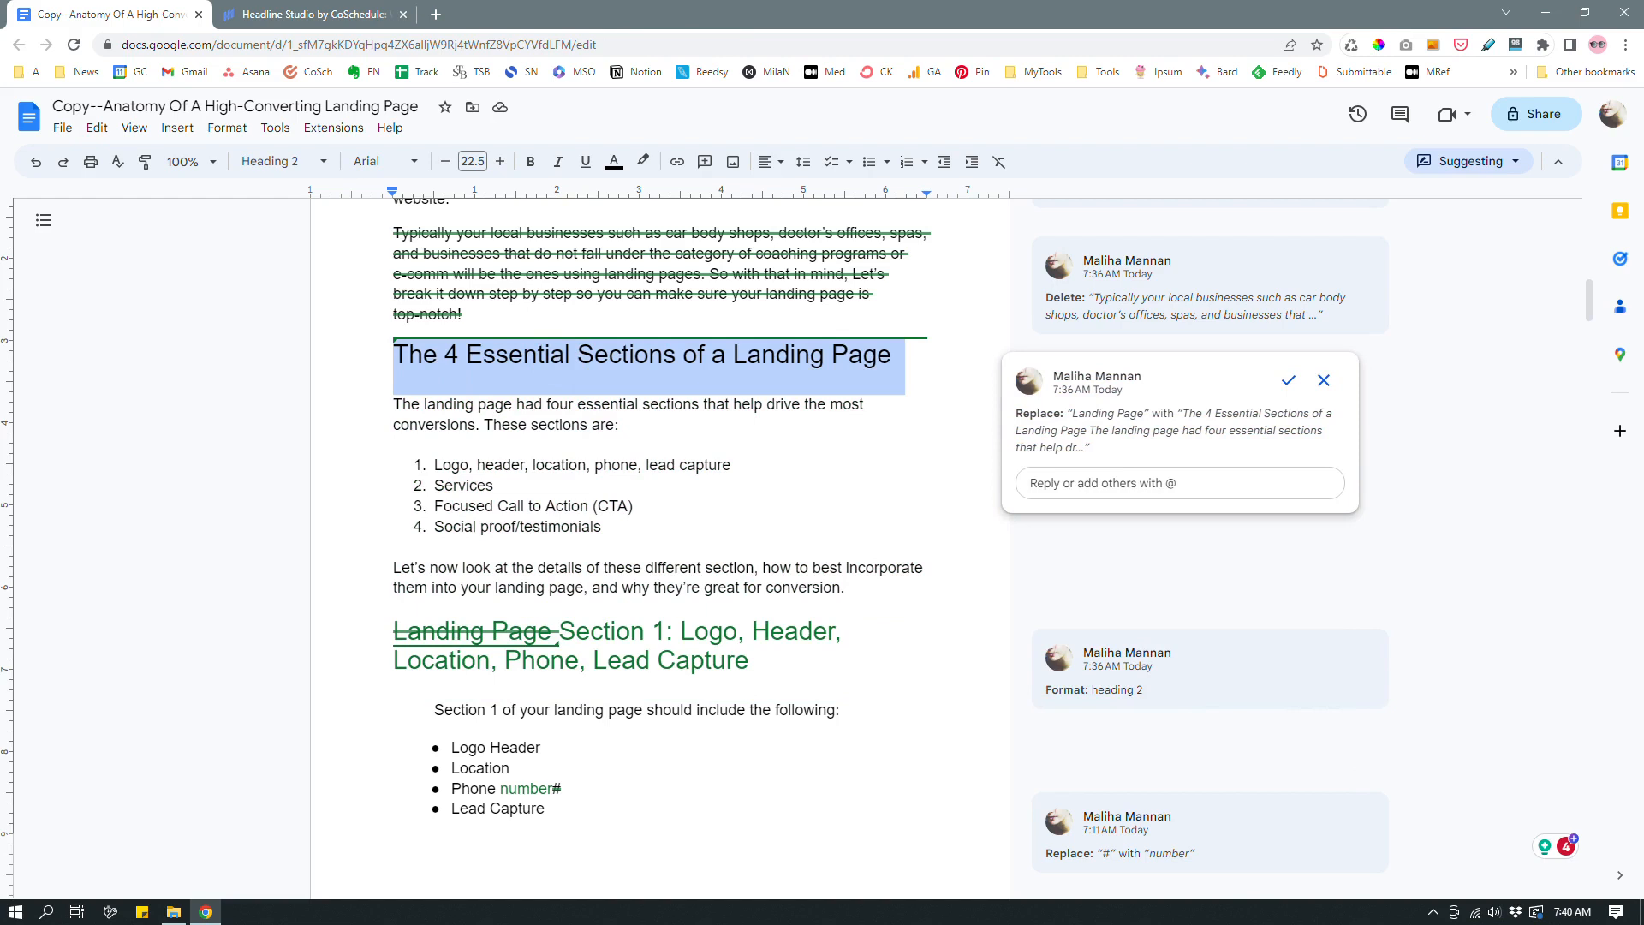
Change the Section 1 heading to Heading 3 style with a font size of 18
click(624, 635)
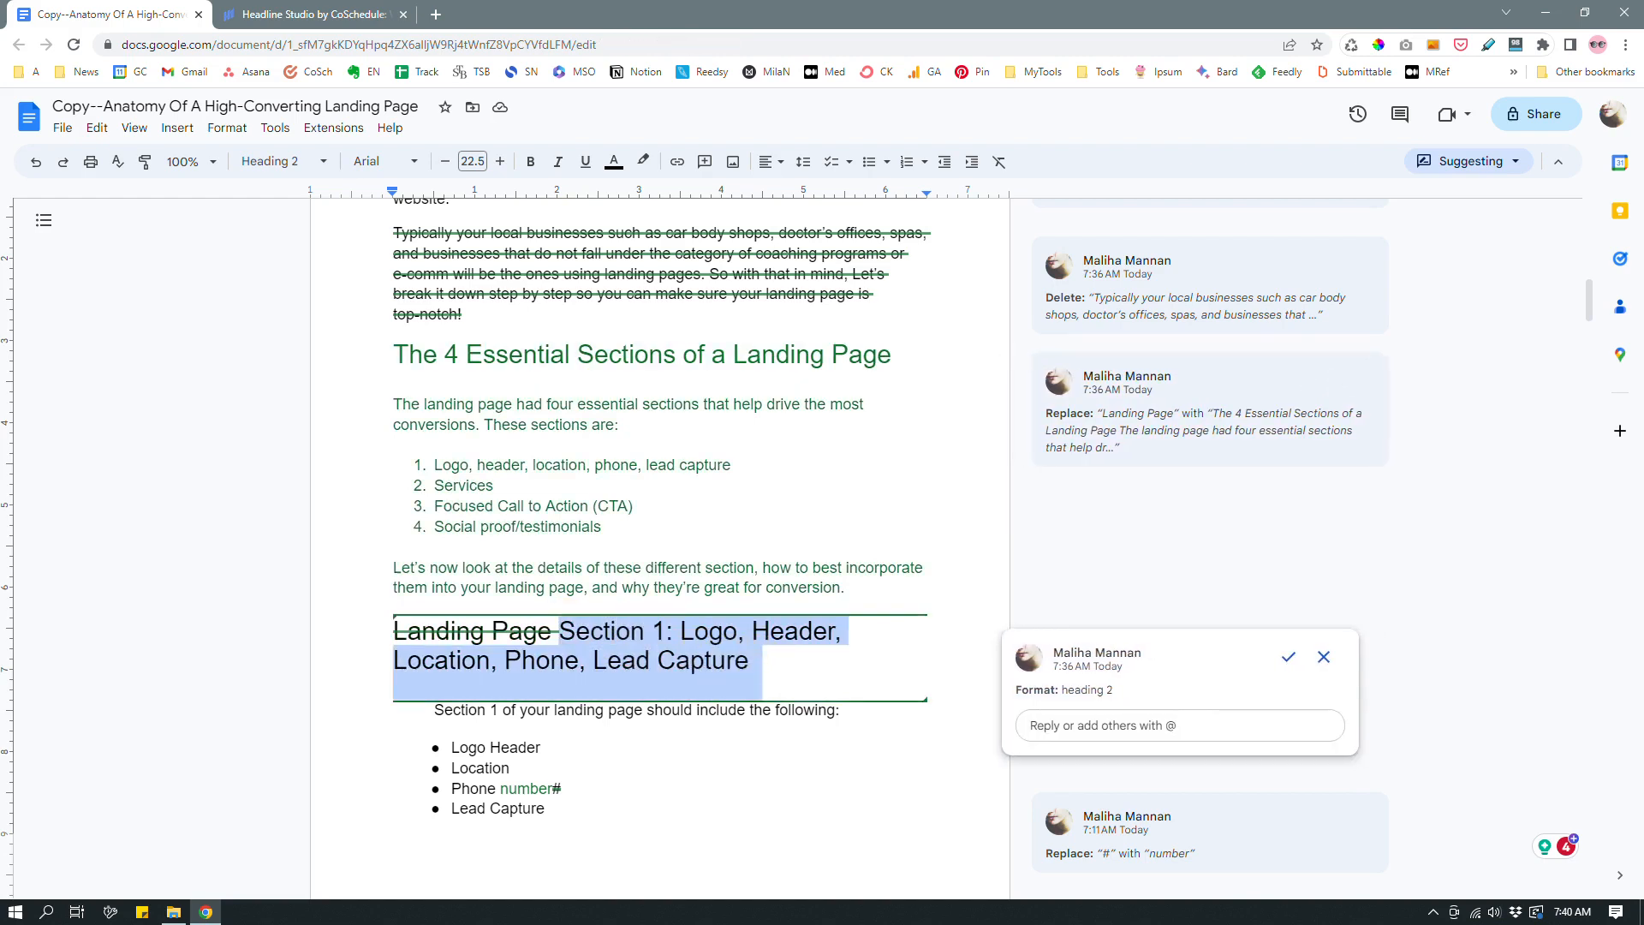
click(281, 161)
mouse_move(317, 451)
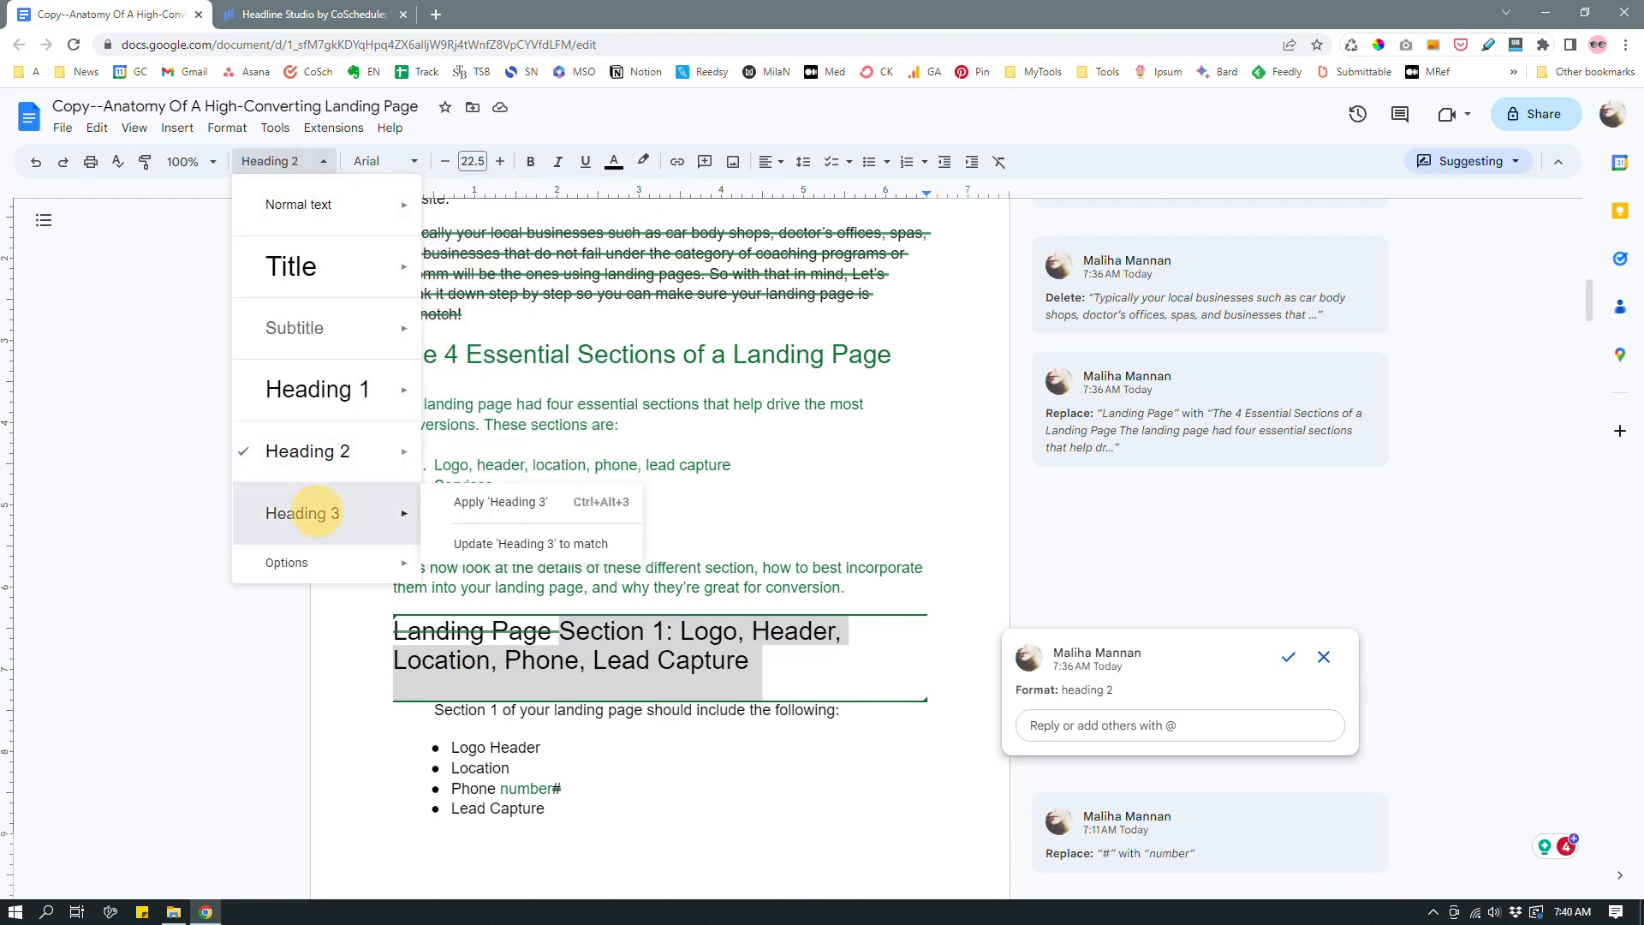
click(316, 513)
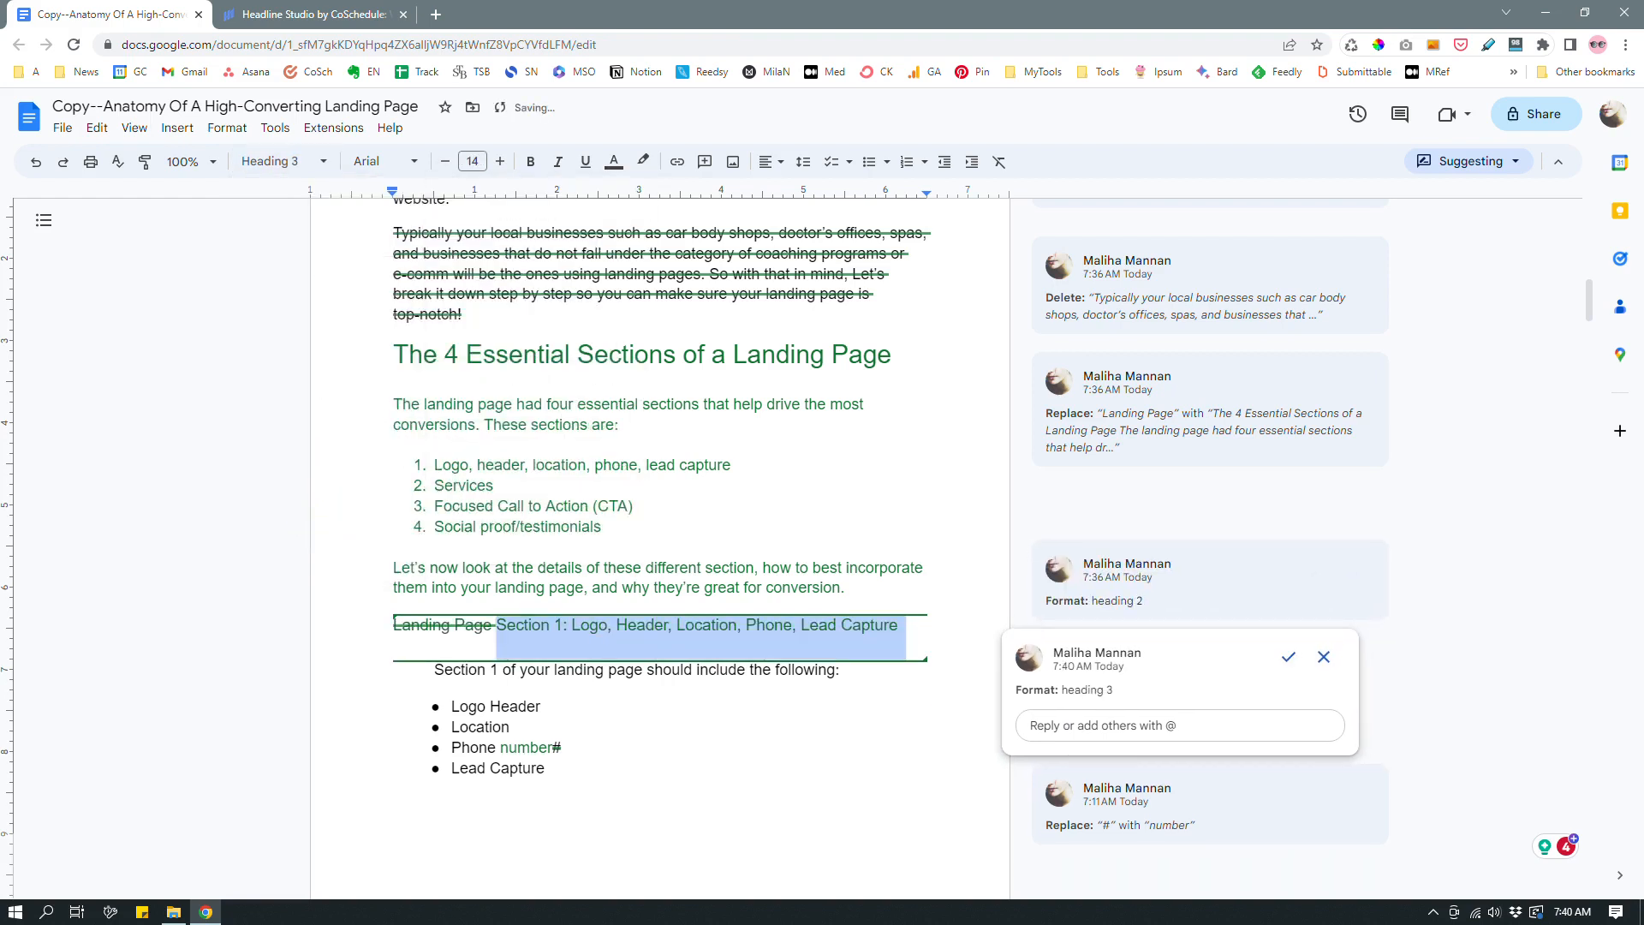
click(471, 161)
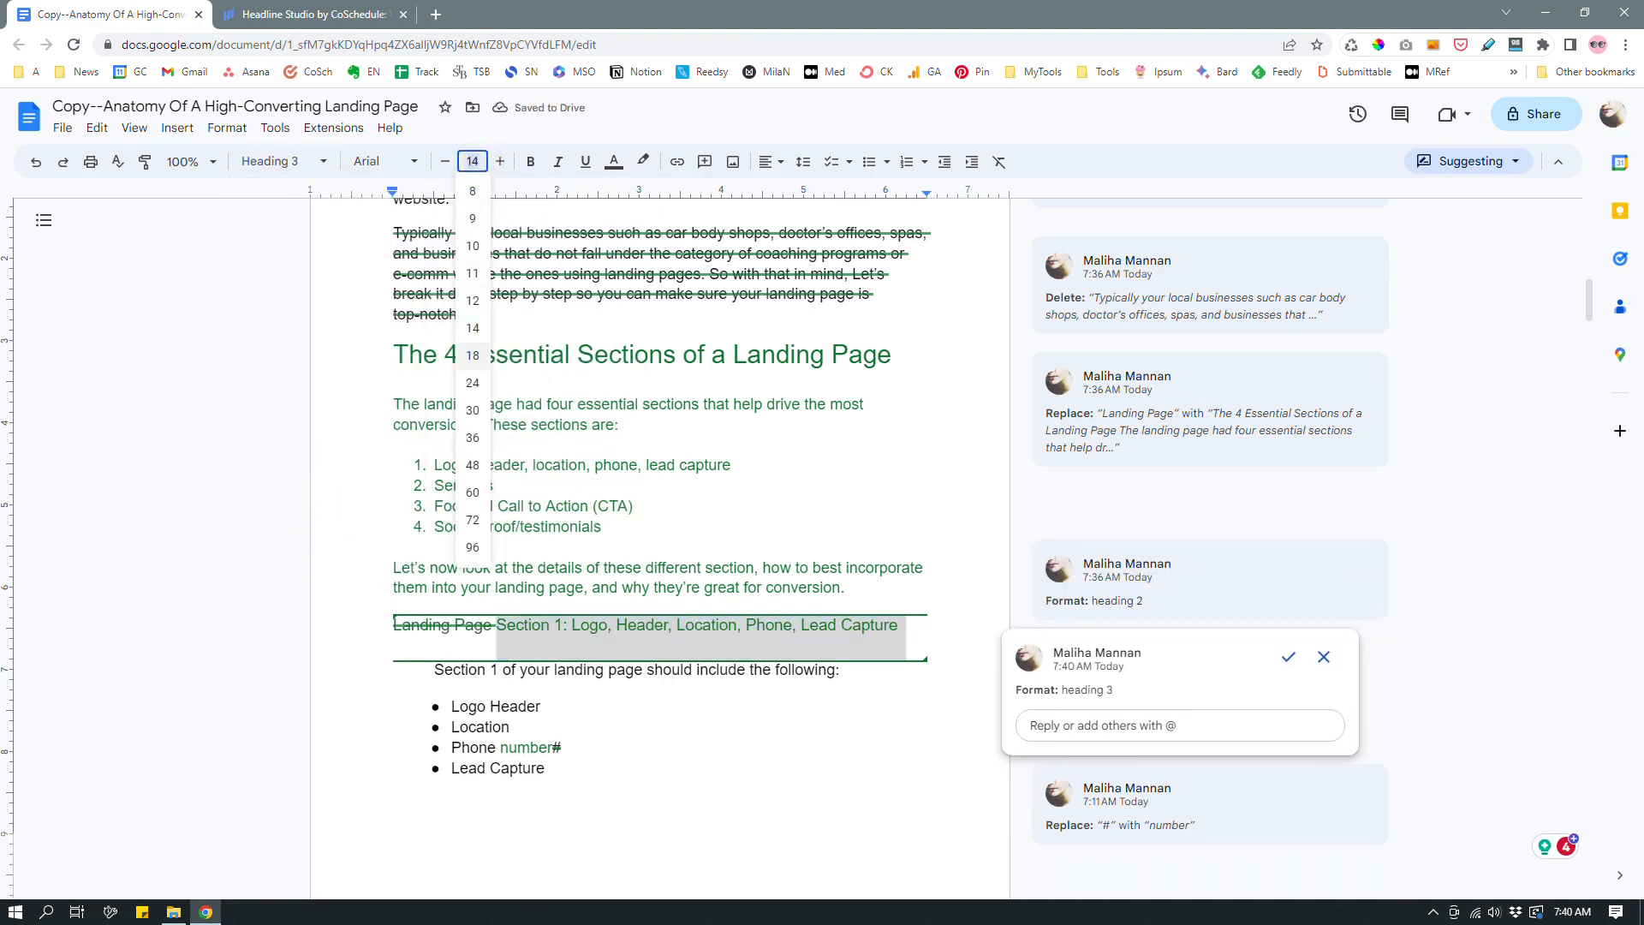
click(472, 355)
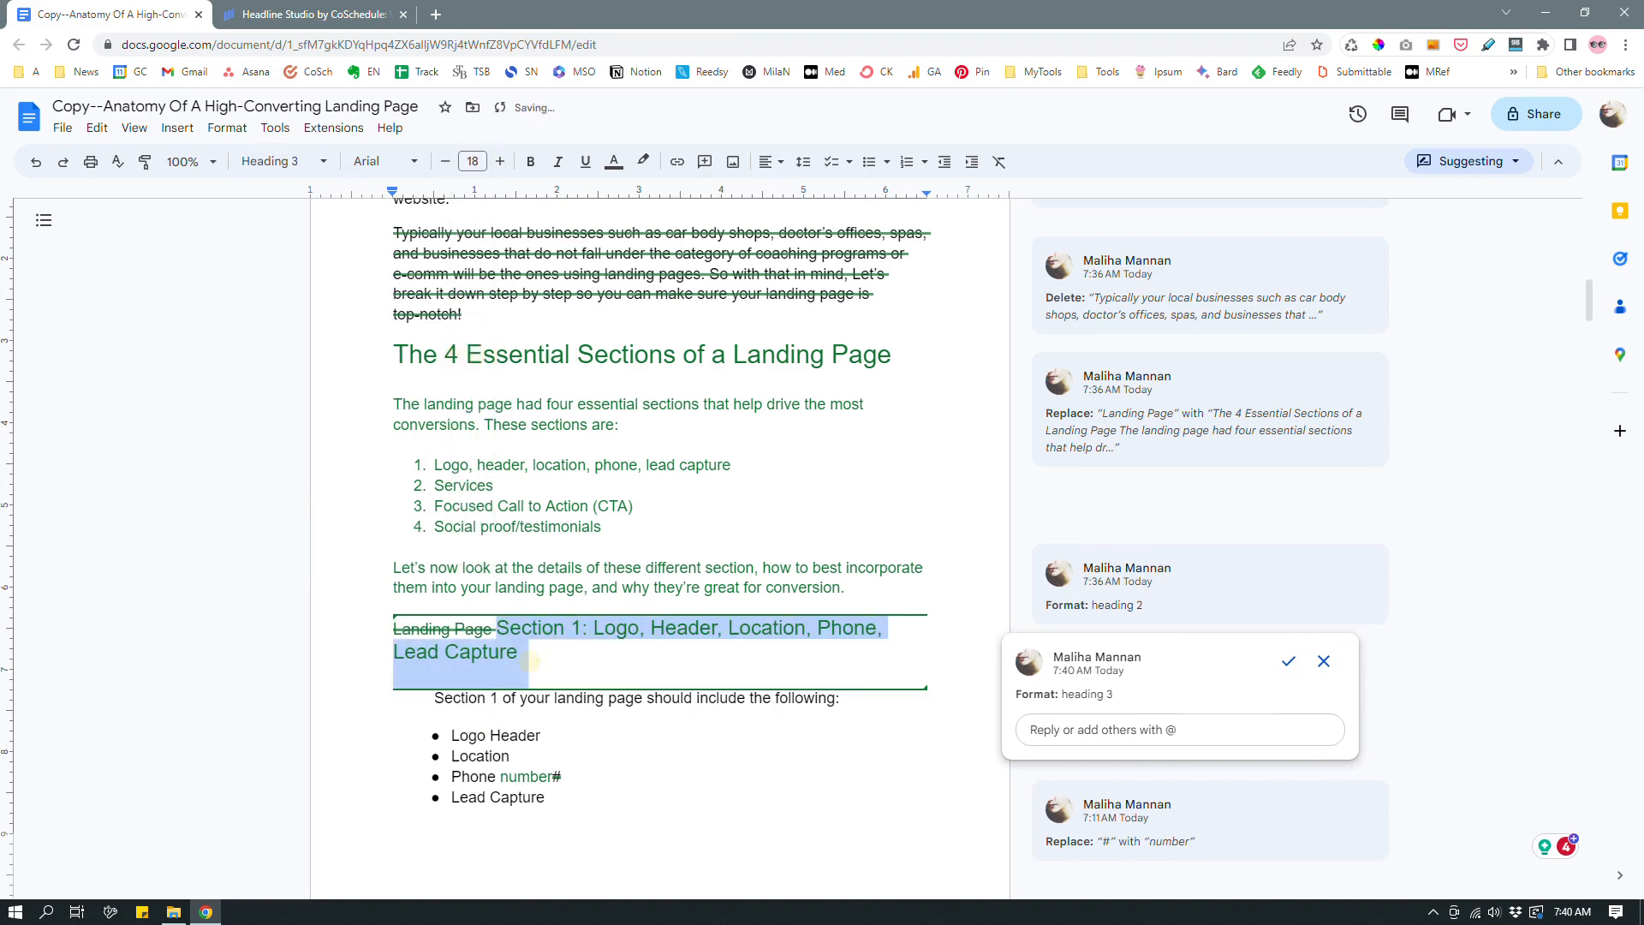
click(557, 734)
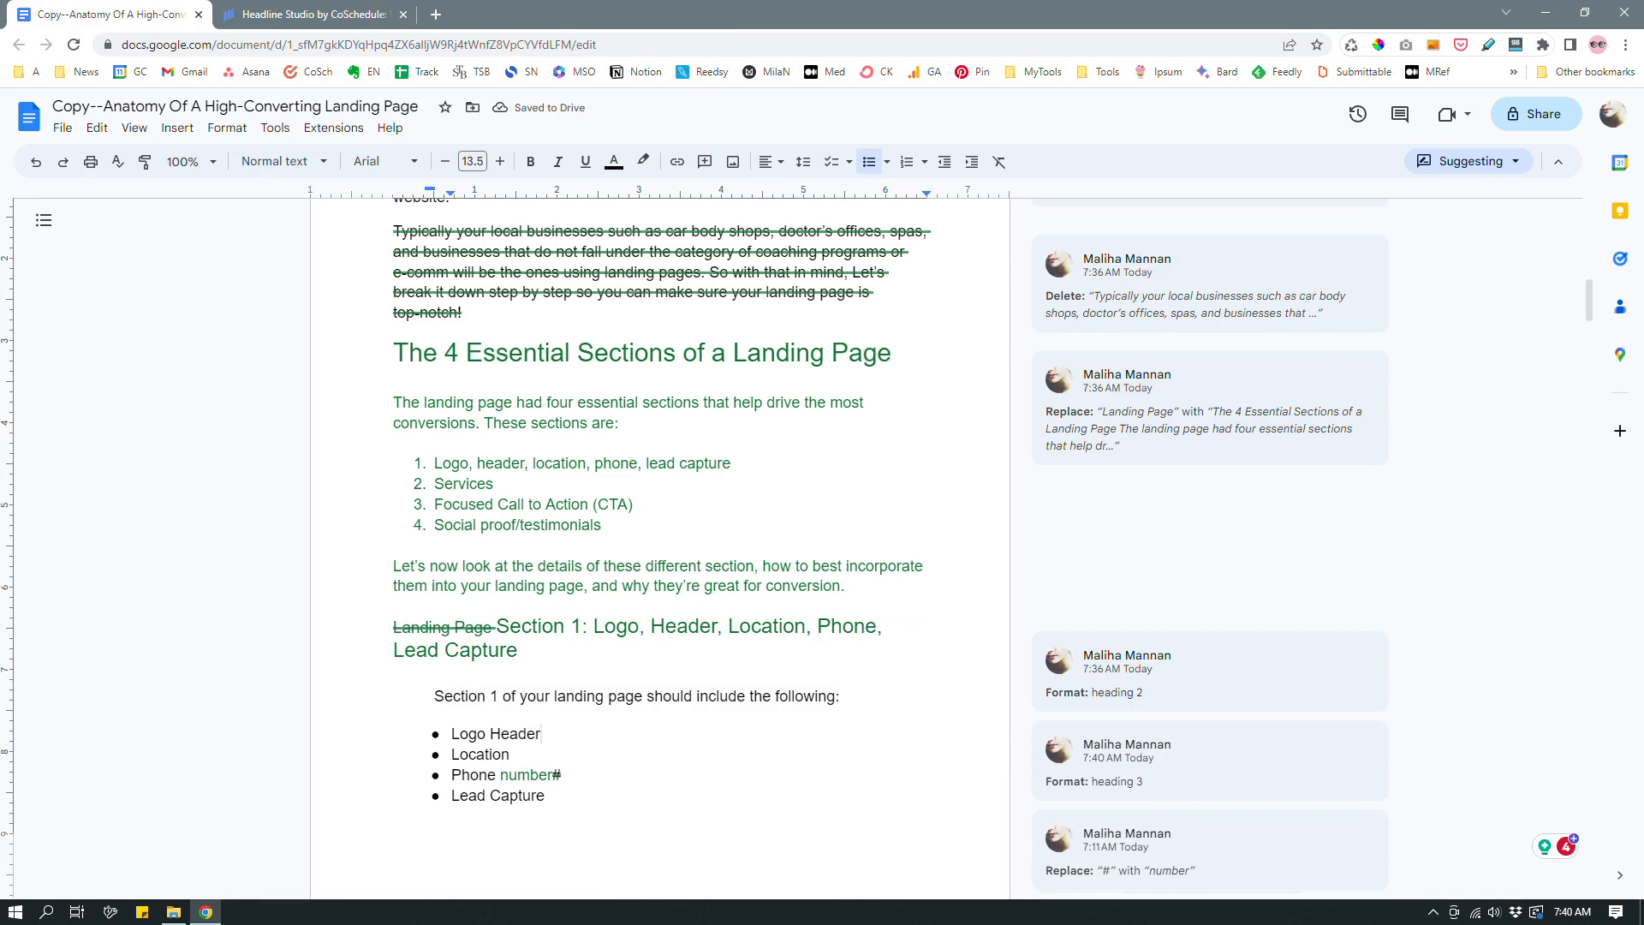
Remove the left indent from the line "Section 1 of your landing page should include the following:"
scroll(659, 548, down, 5)
click(422, 271)
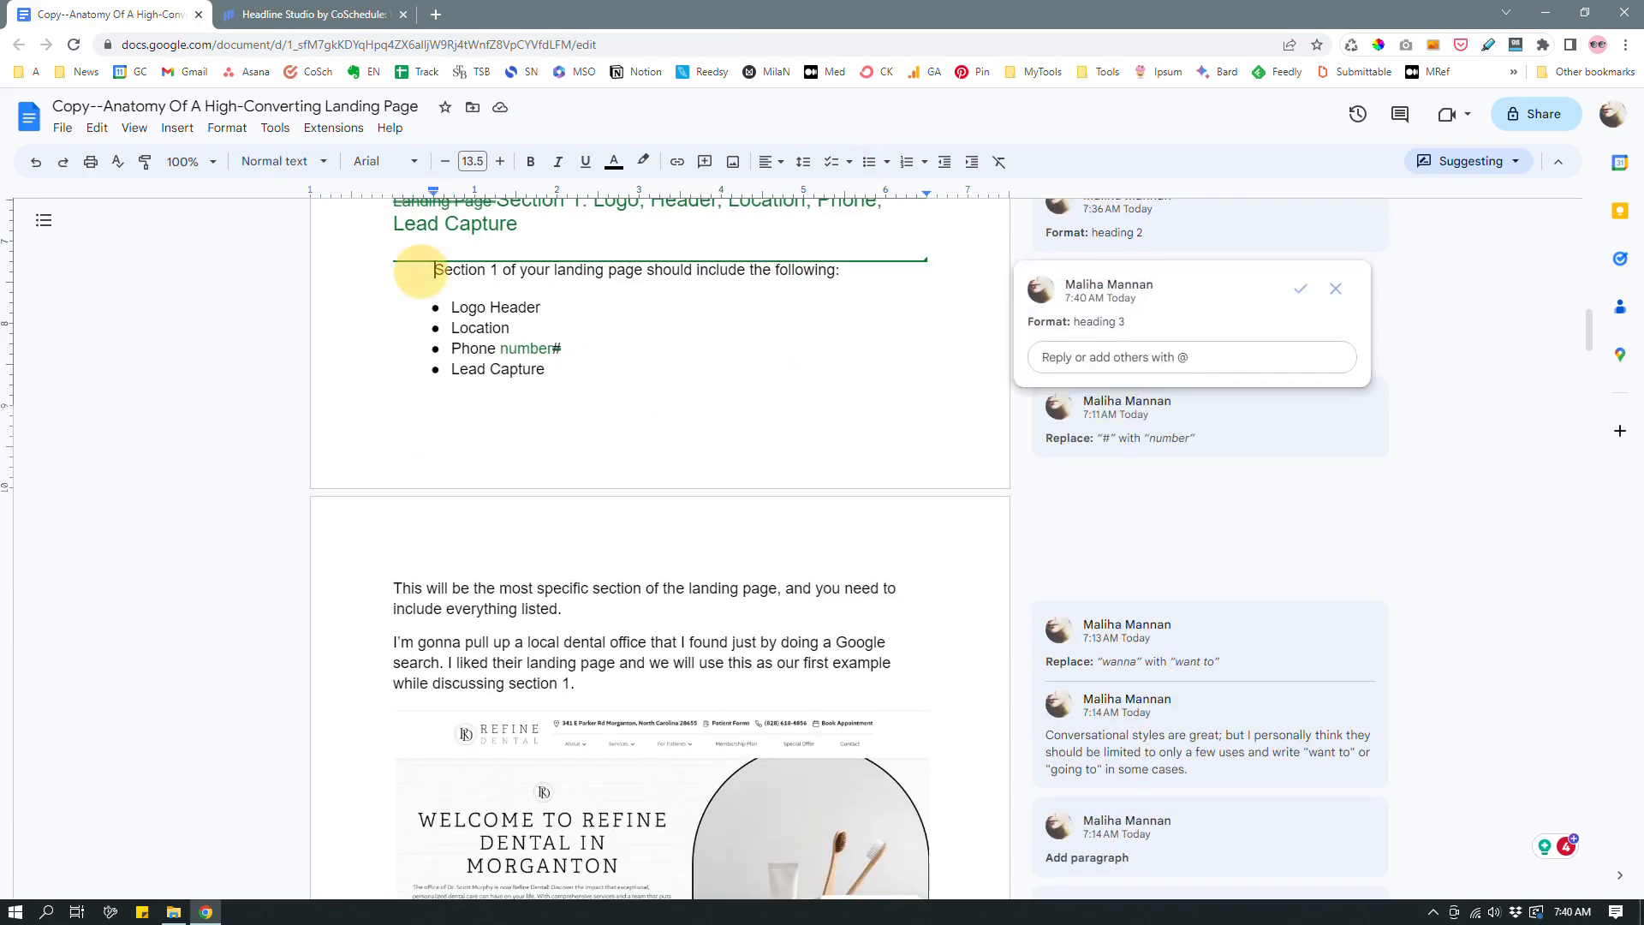
key(BackSpace)
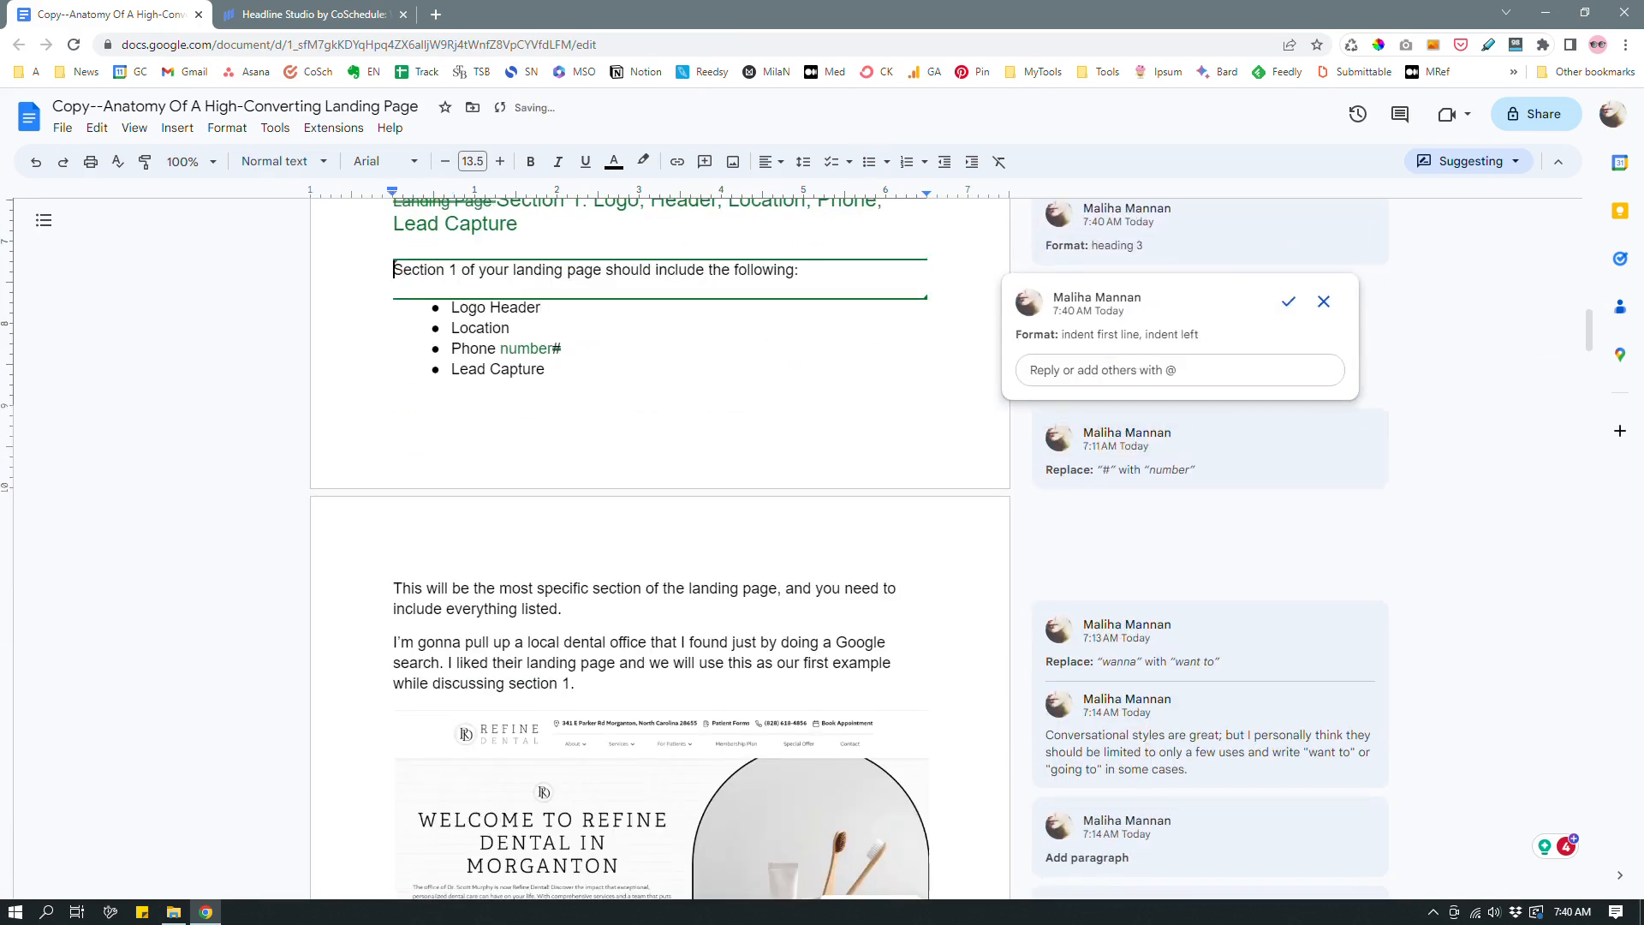
Try to decrease the indent of the bulleted list from Logo Header to Lead Capture in Section 1
click(587, 369)
drag(587, 369, 436, 306)
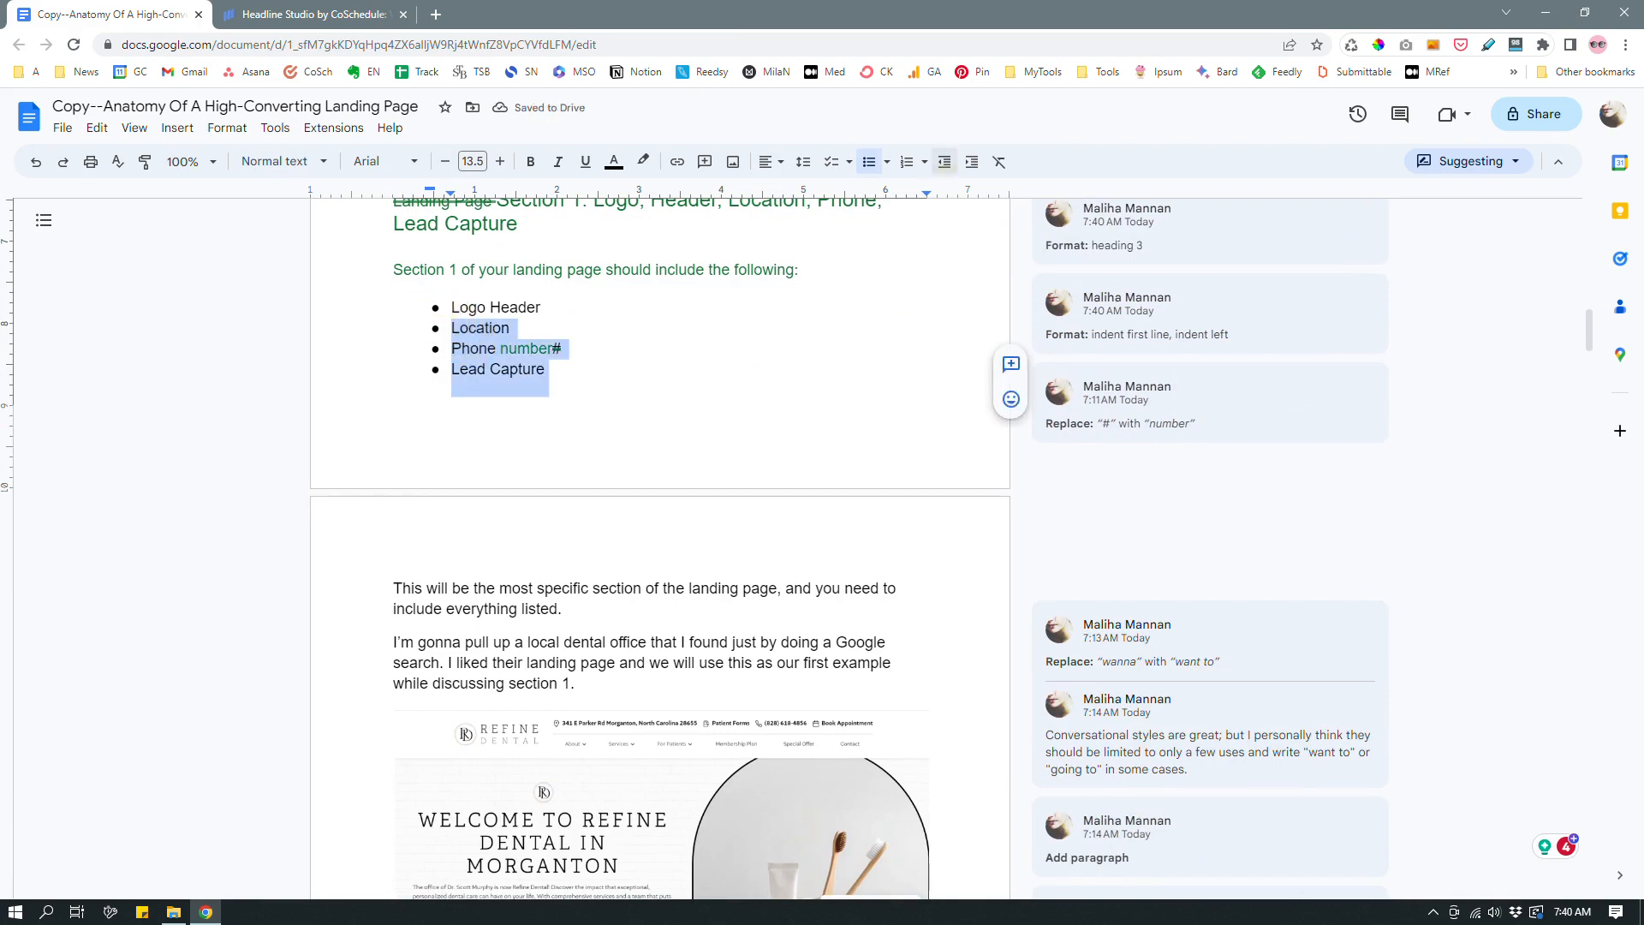
click(945, 164)
click(614, 356)
click(531, 366)
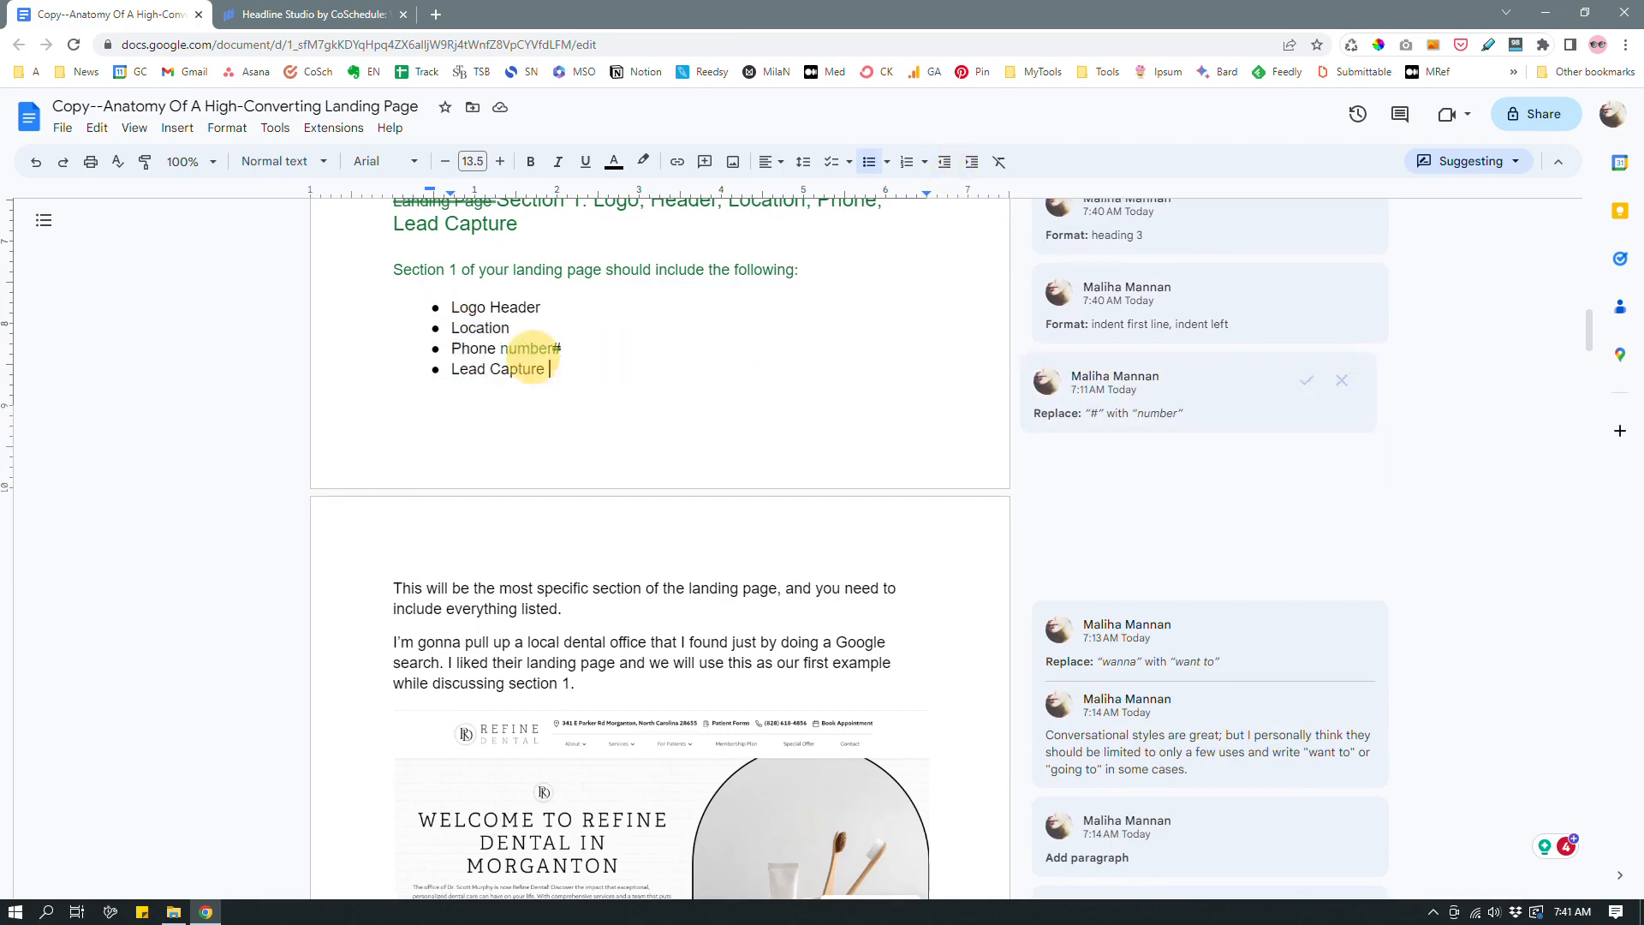
drag(531, 366, 422, 301)
click(604, 381)
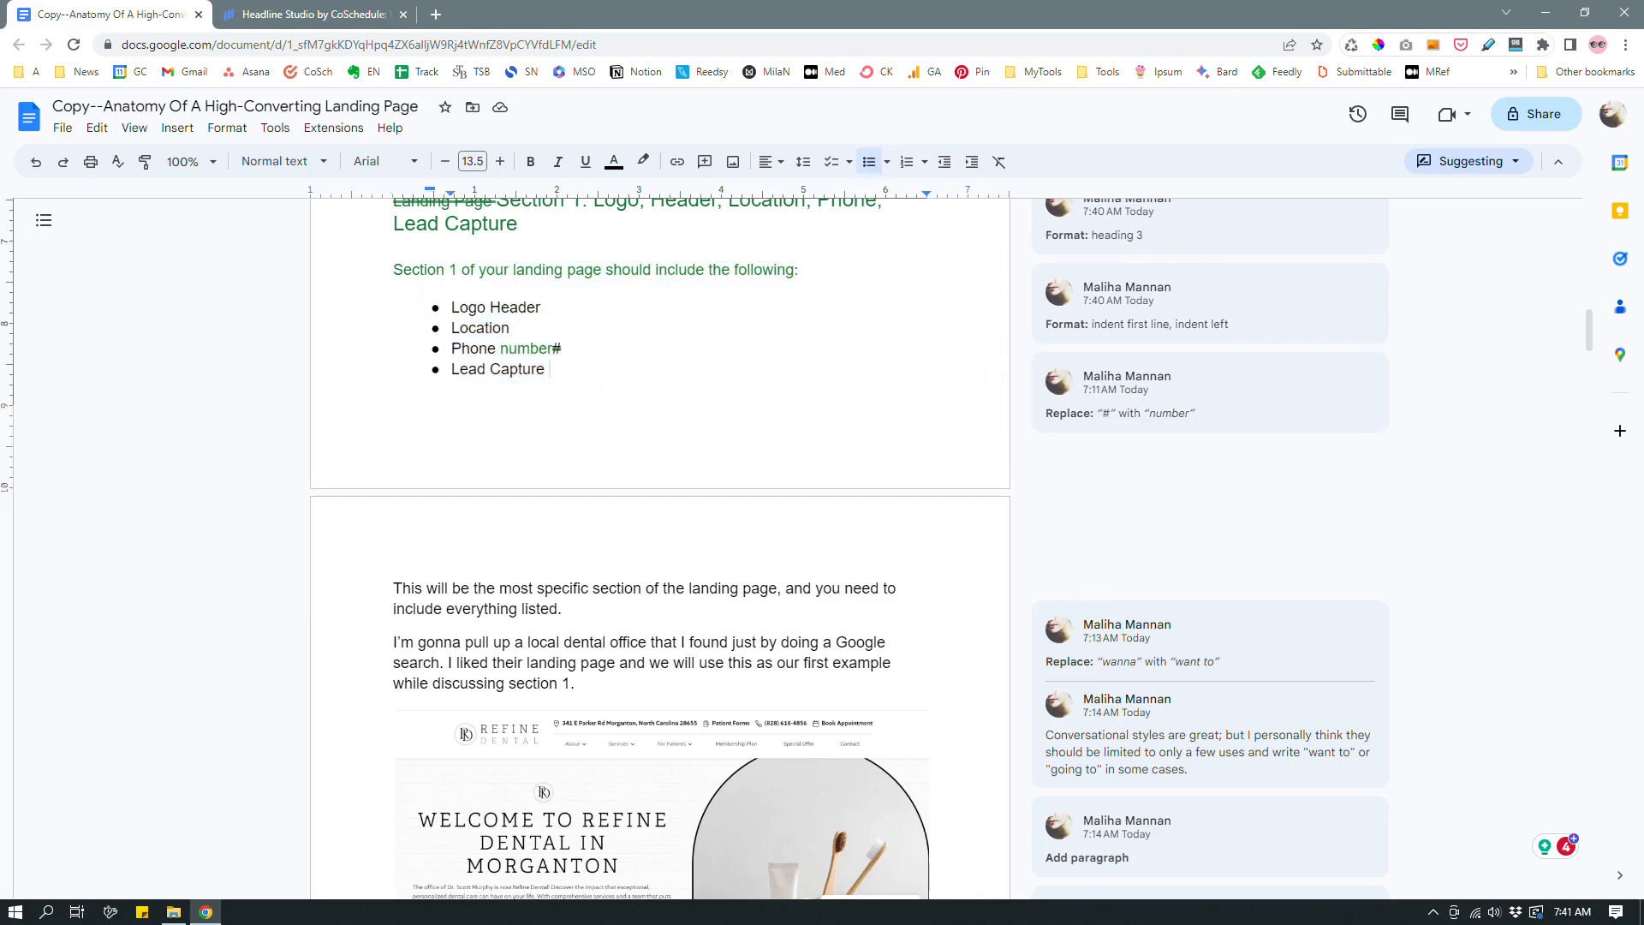
drag(552, 381, 445, 308)
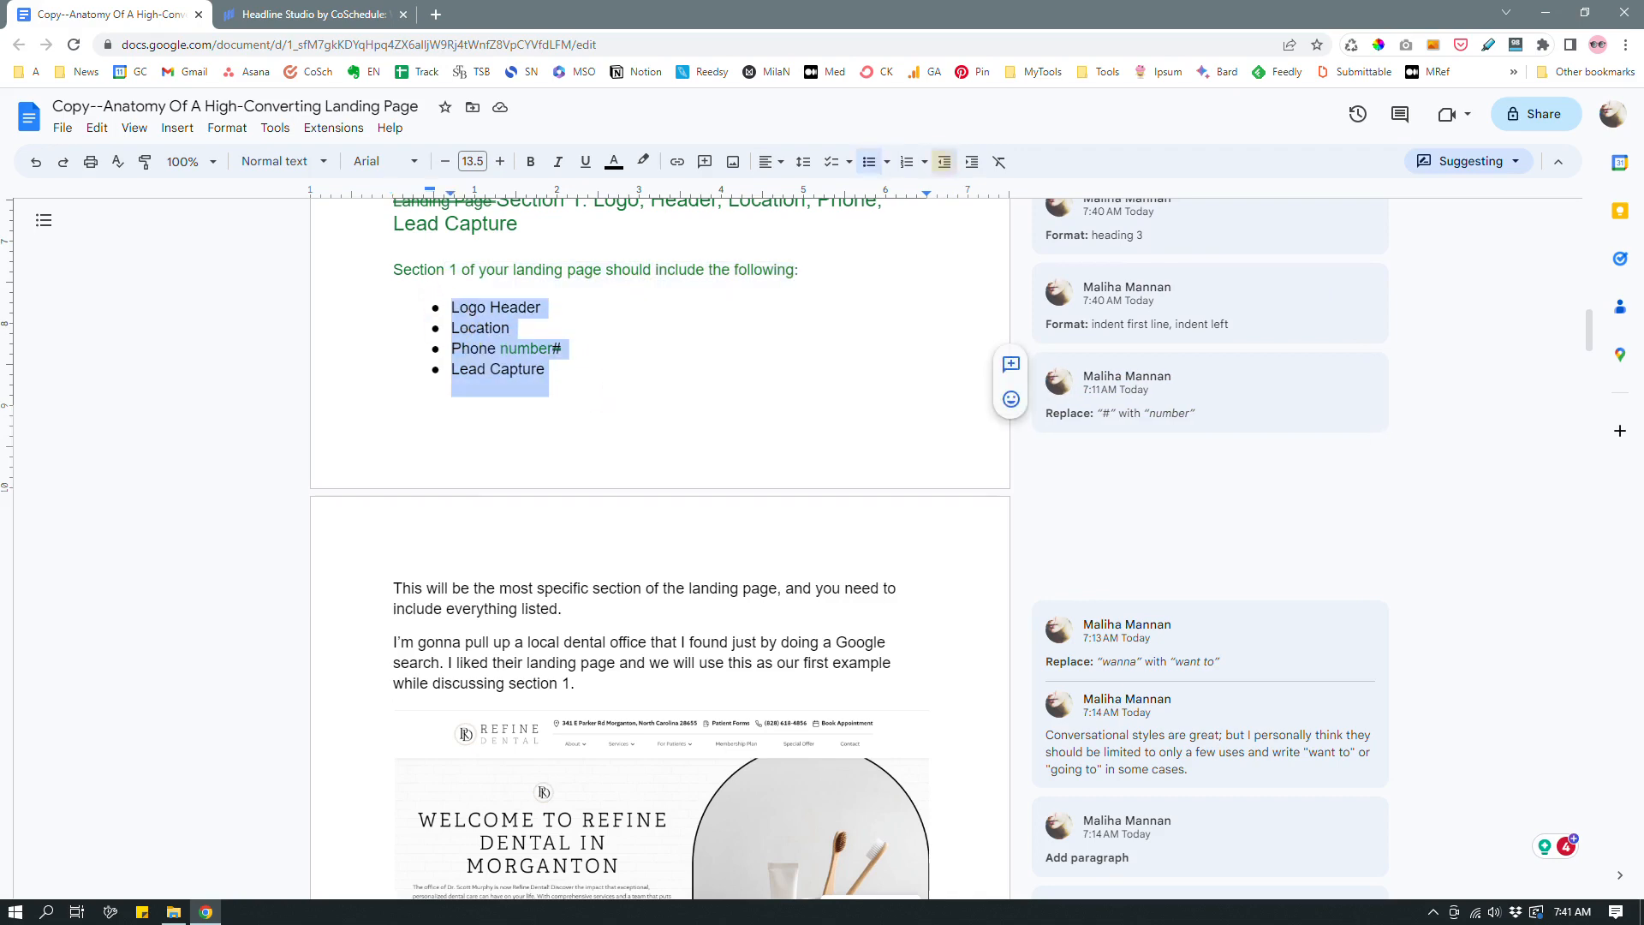
click(558, 396)
Change the "Section 2: Services" heading to Heading 3 style with a font size of 18
scroll(482, 689, down, 7)
scroll(659, 548, down, 15)
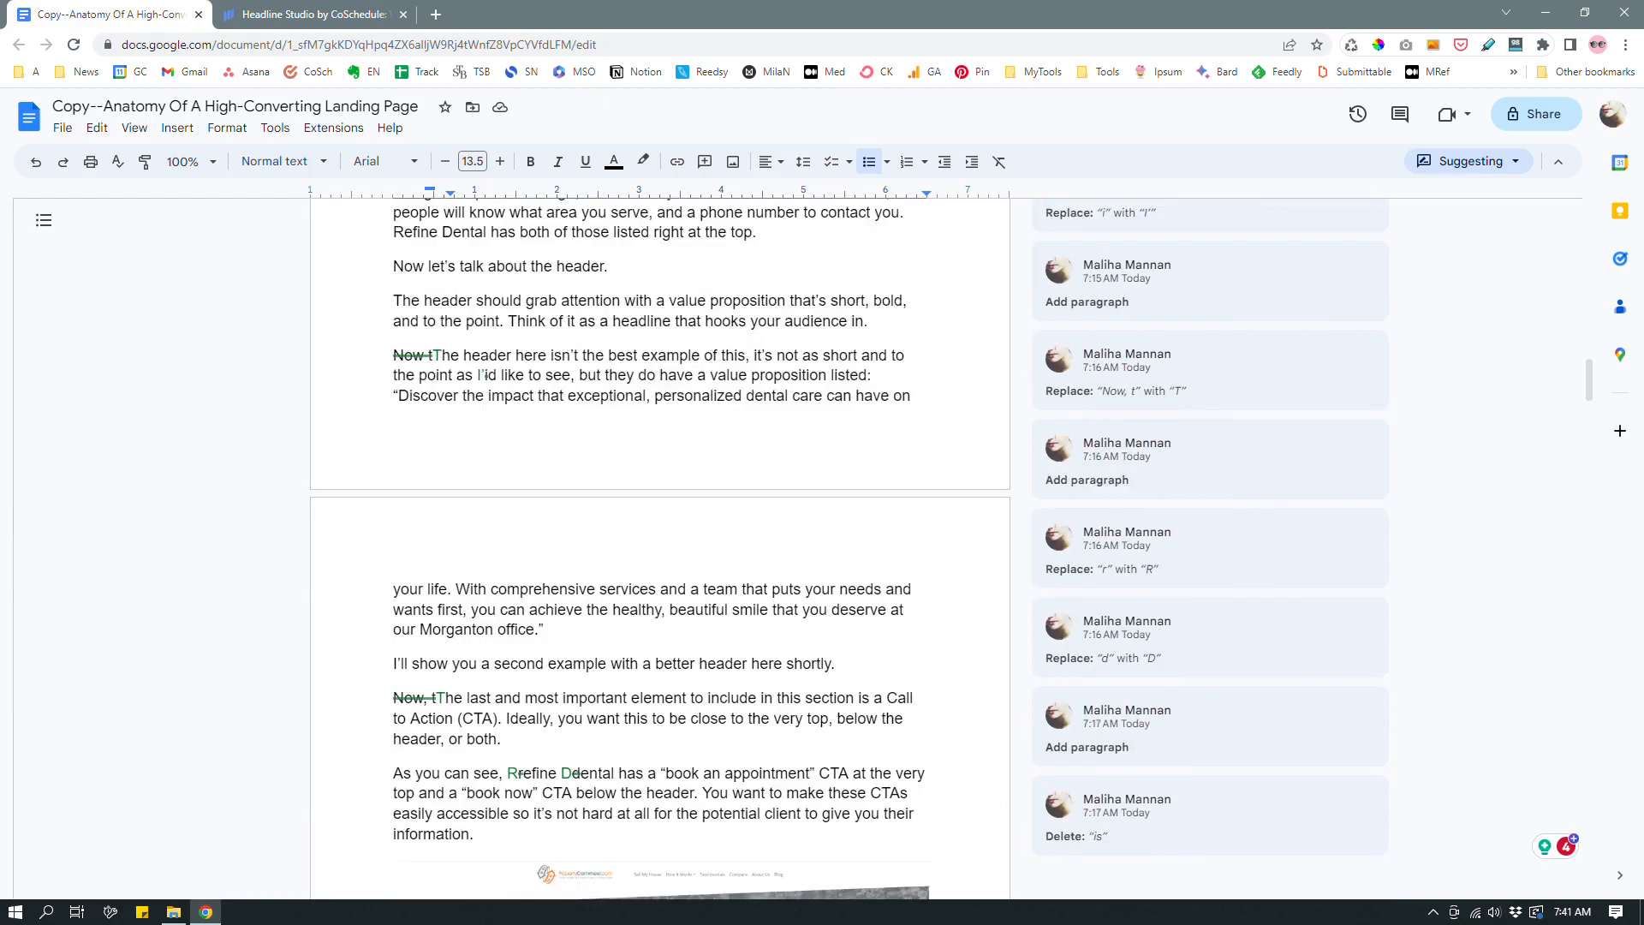
scroll(659, 548, down, 5)
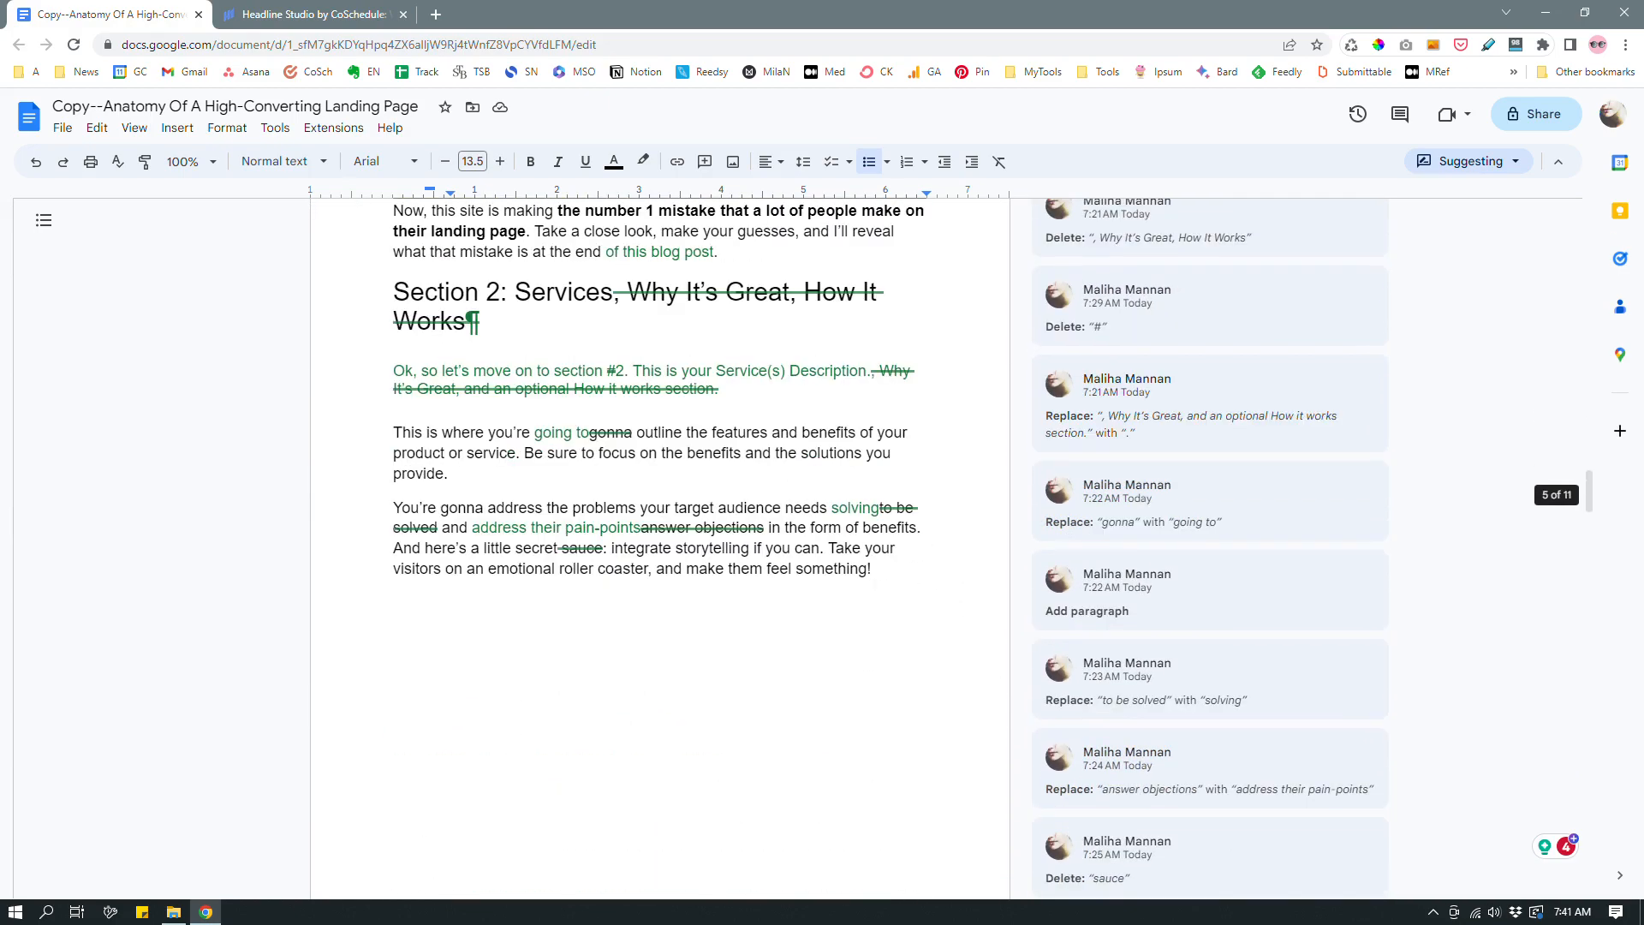
triple_click(379, 289)
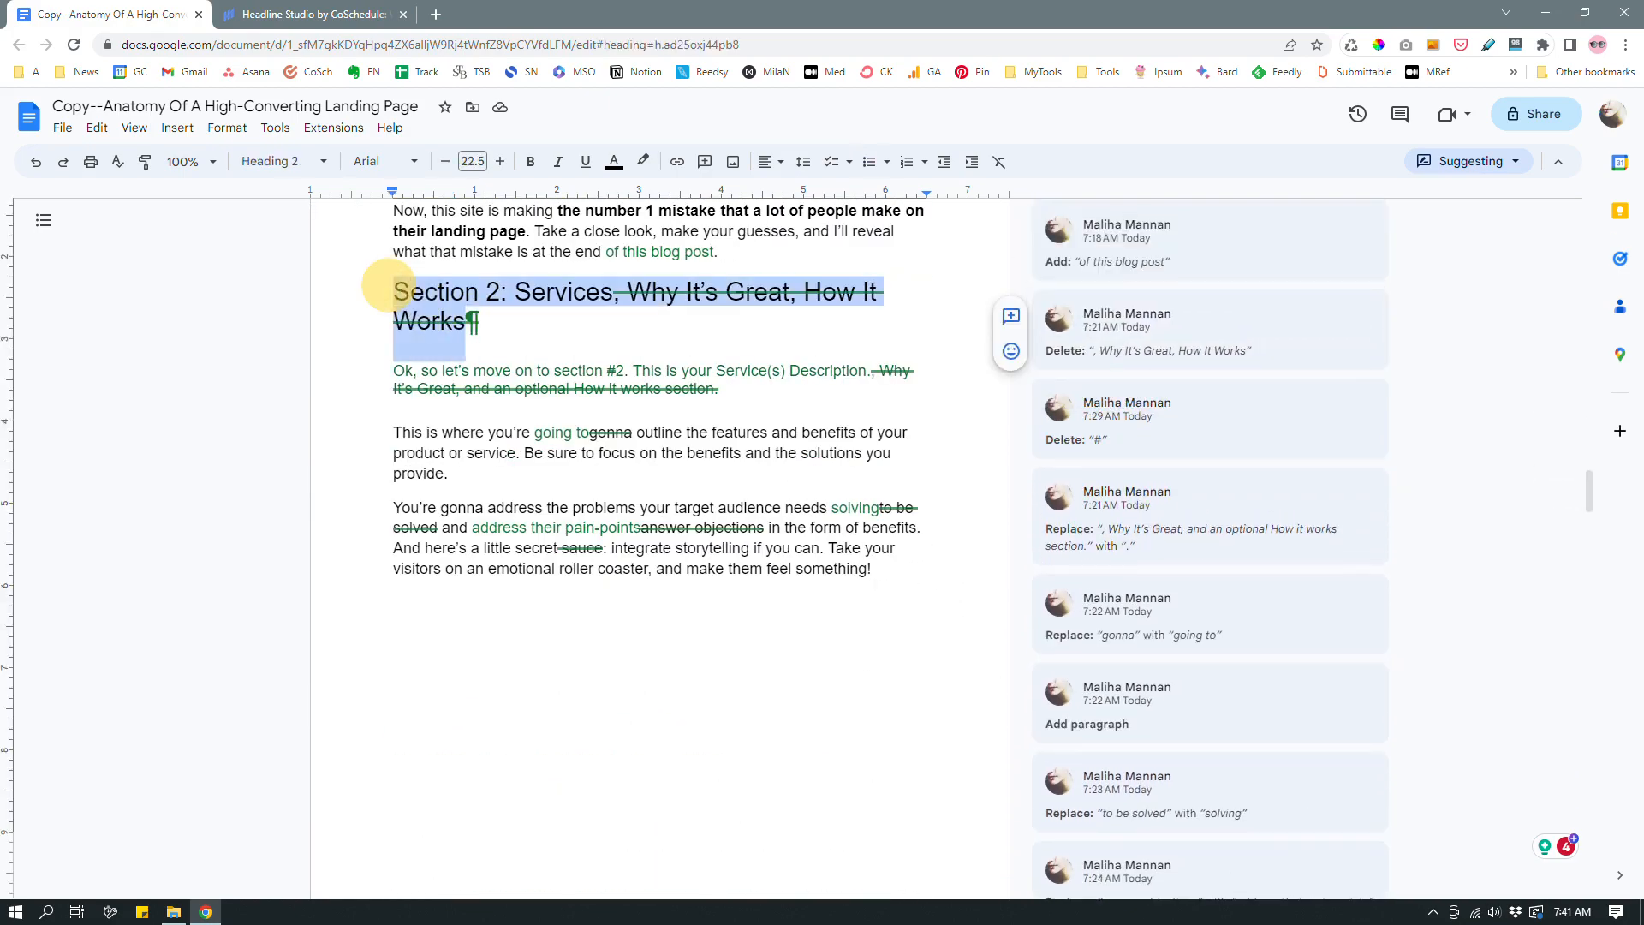
click(281, 161)
mouse_move(342, 451)
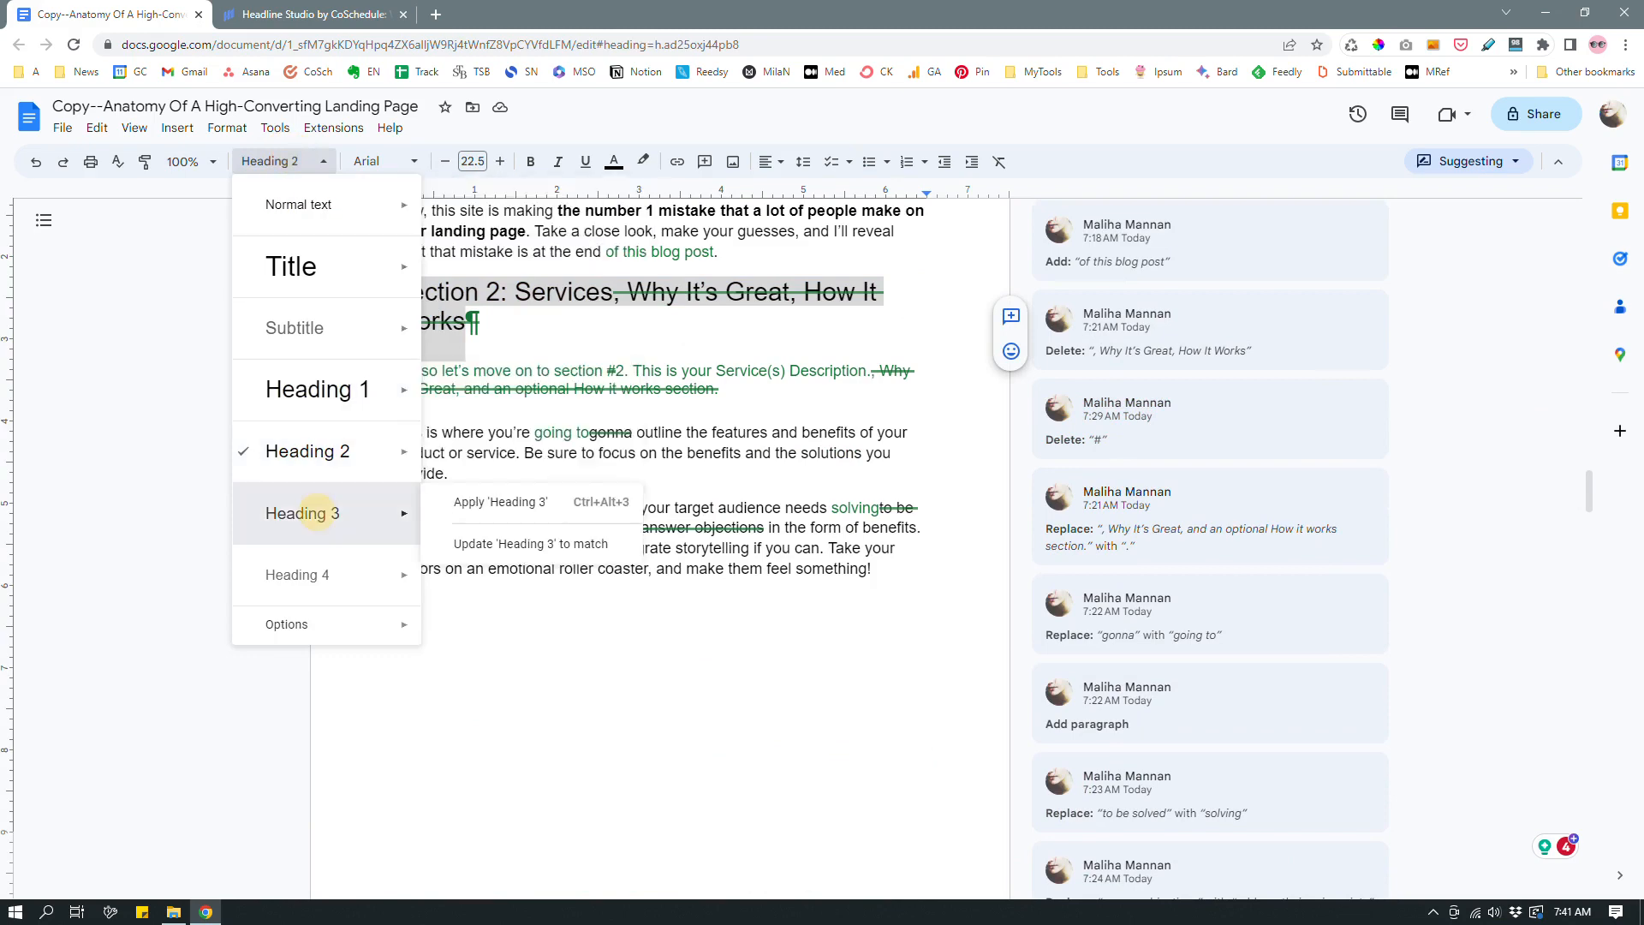
click(302, 512)
click(472, 160)
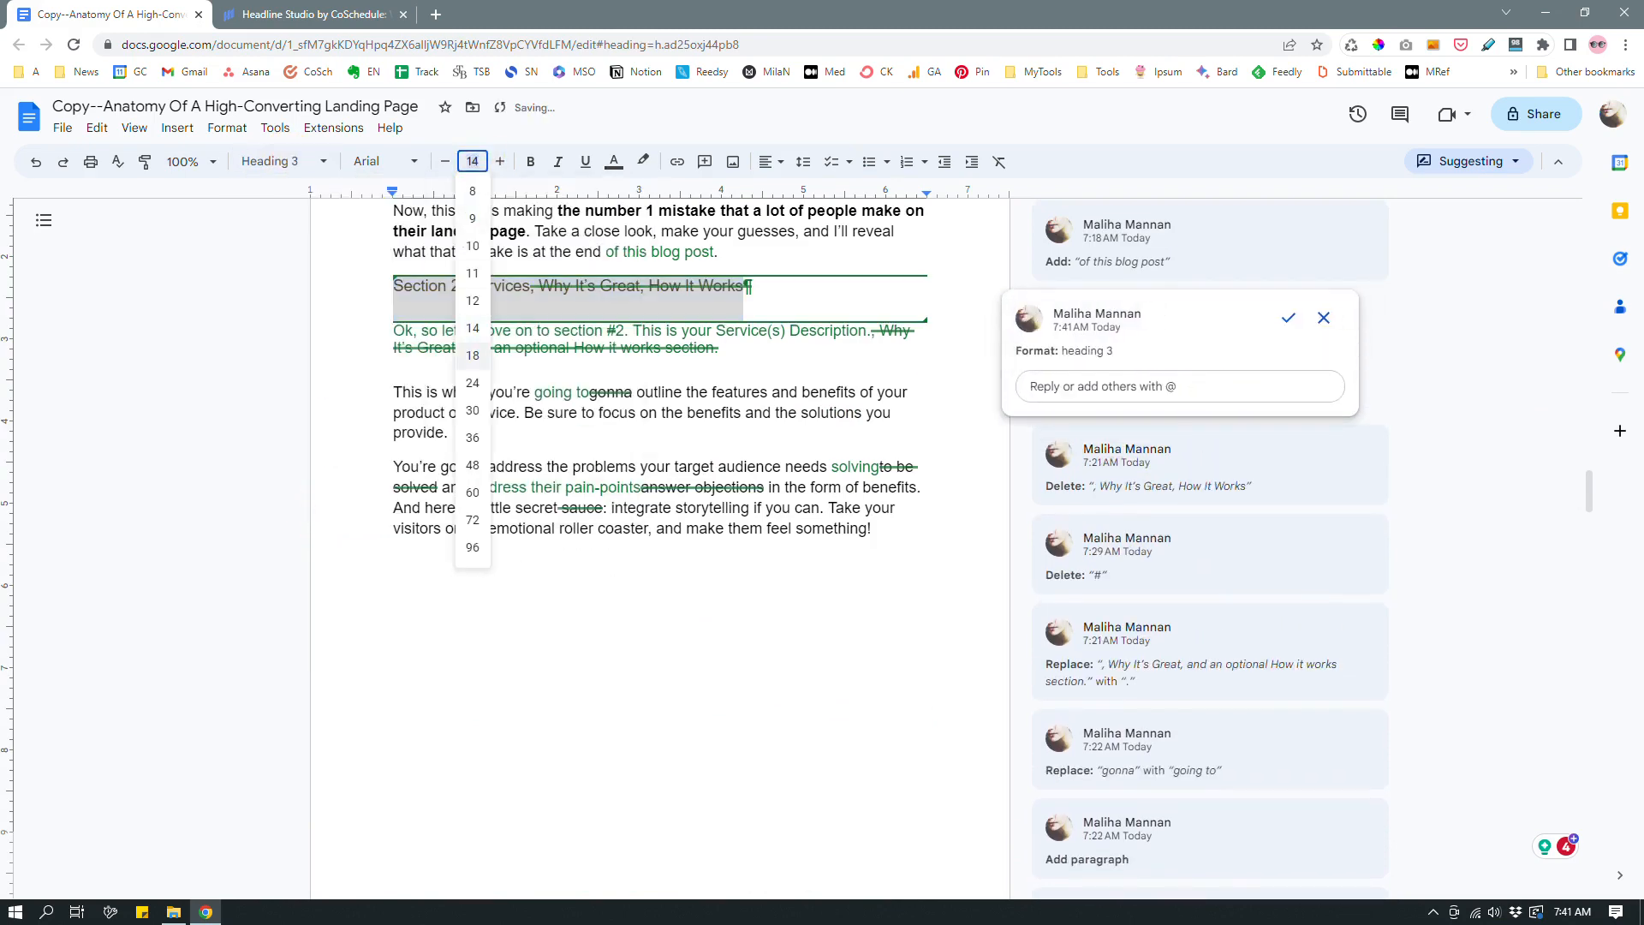
click(471, 355)
click(786, 357)
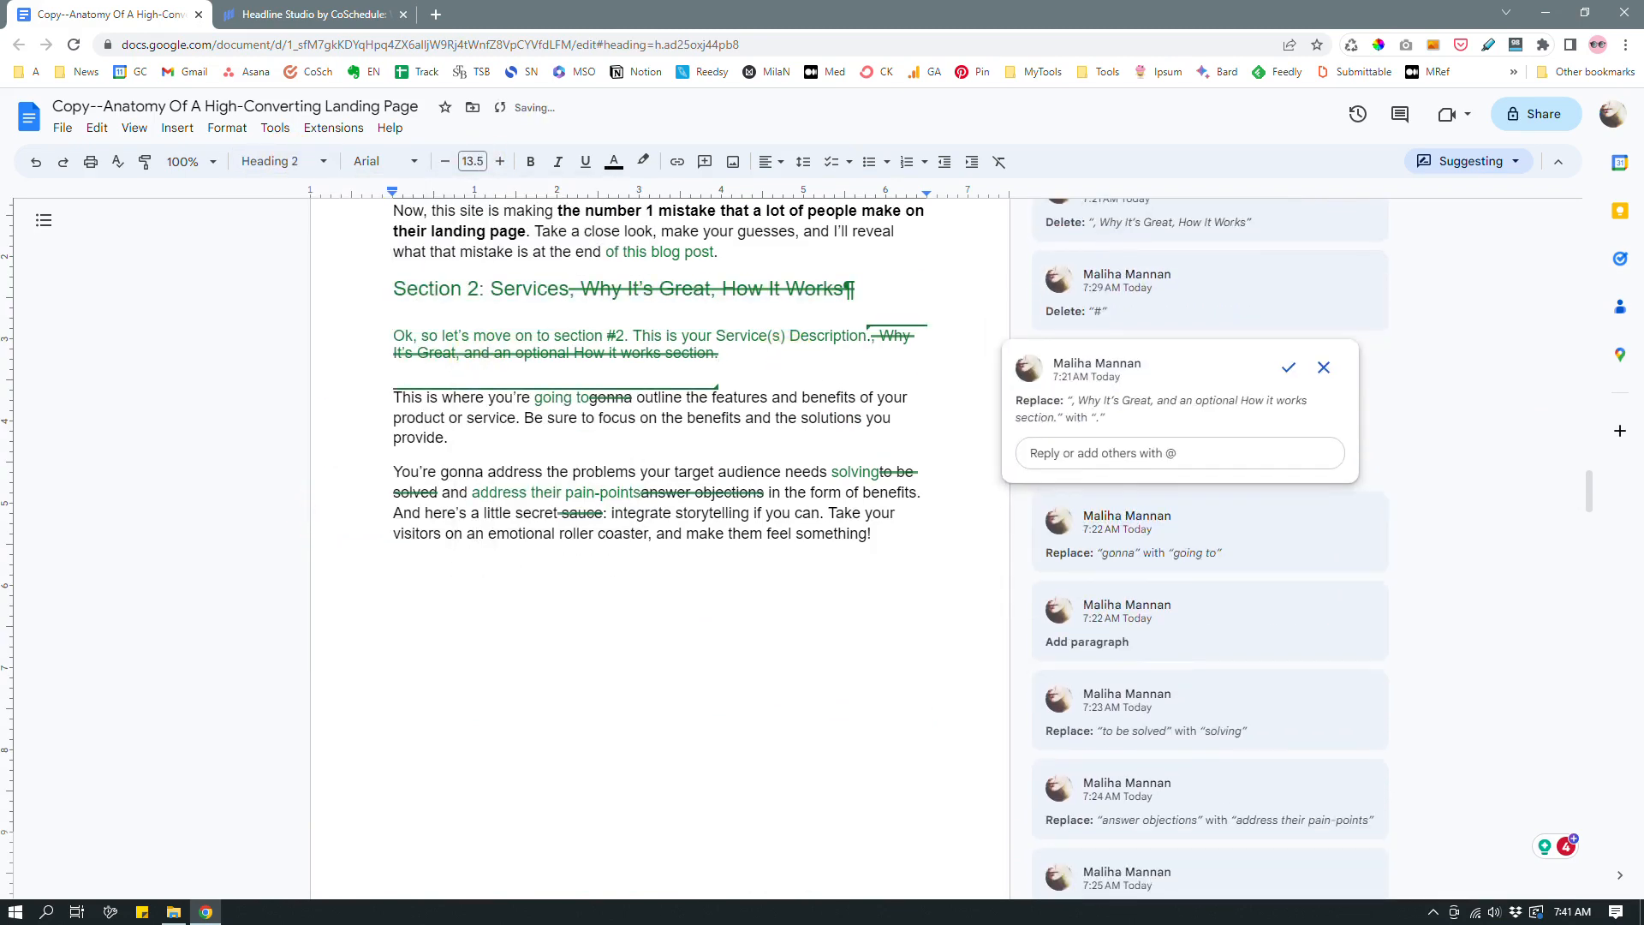
Change the "Section 3: Focused CTA" heading to Heading 3 style with a font size of 18
scroll(786, 354, up, 2)
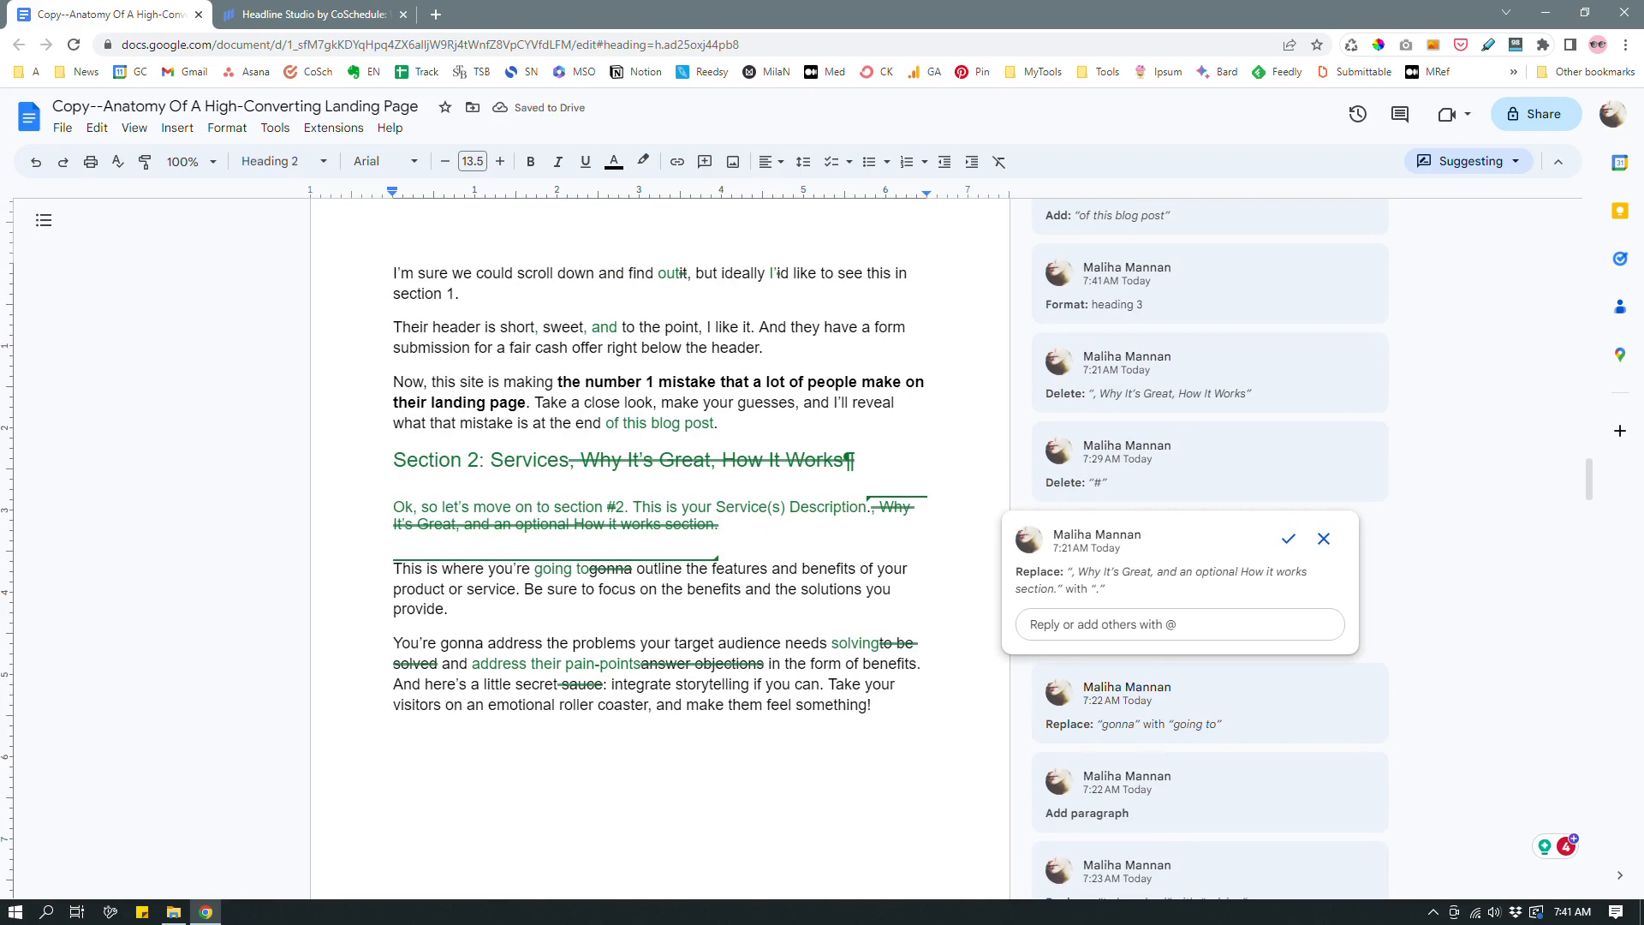
scroll(660, 548, down, 15)
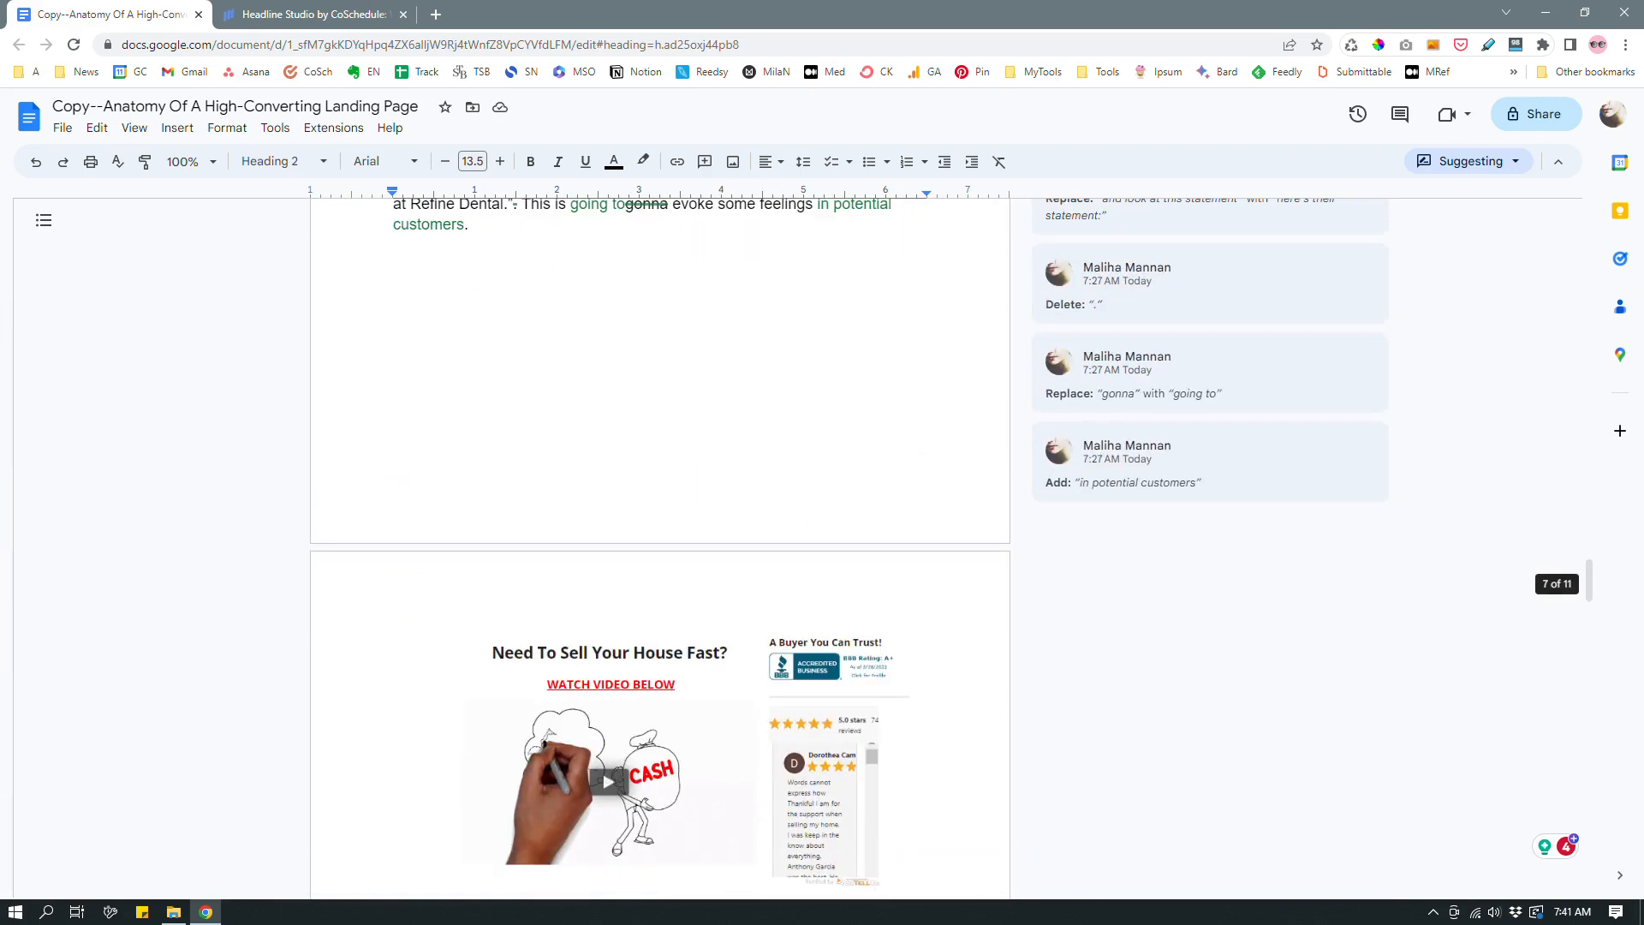
scroll(659, 548, down, 10)
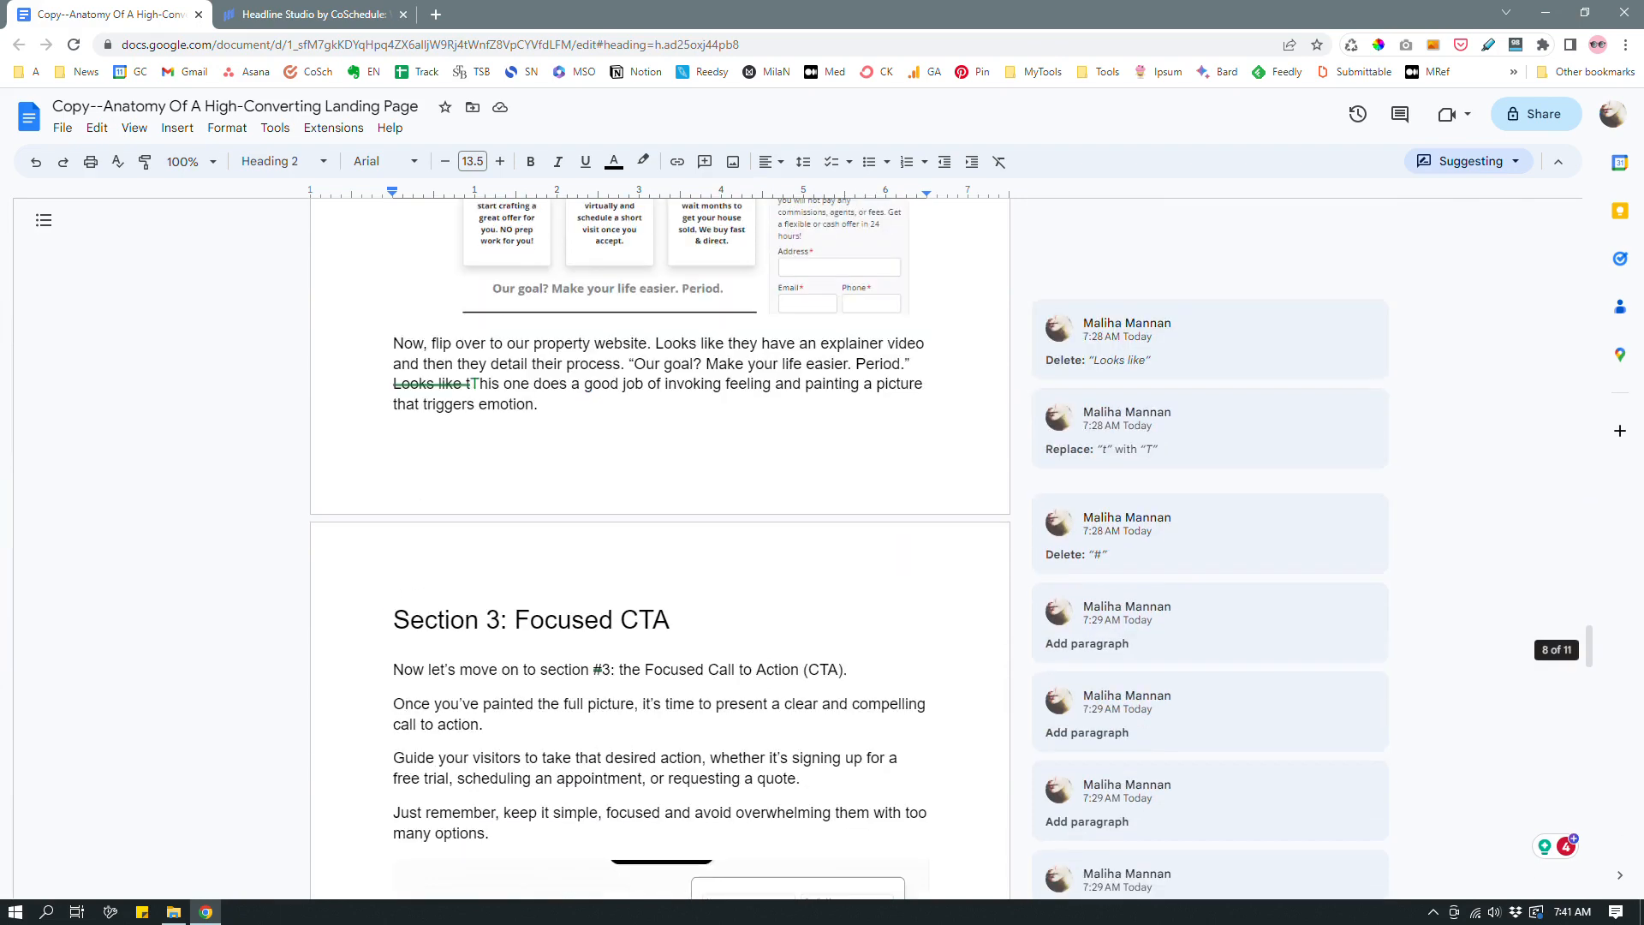
triple_click(582, 618)
click(269, 161)
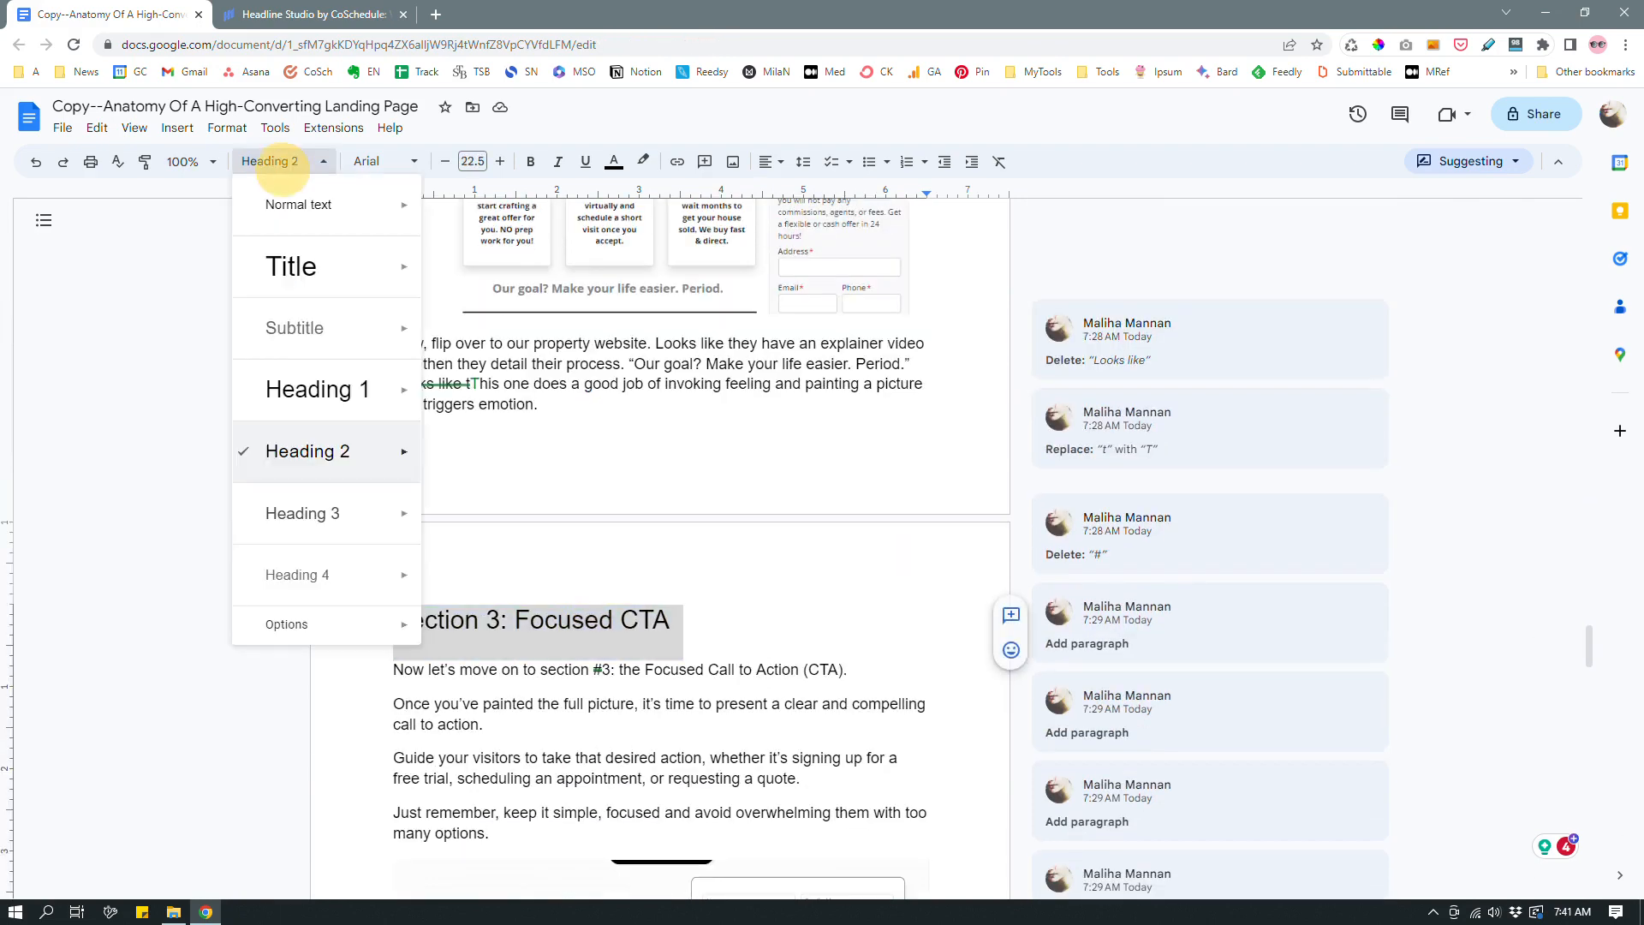
mouse_move(325, 513)
click(500, 502)
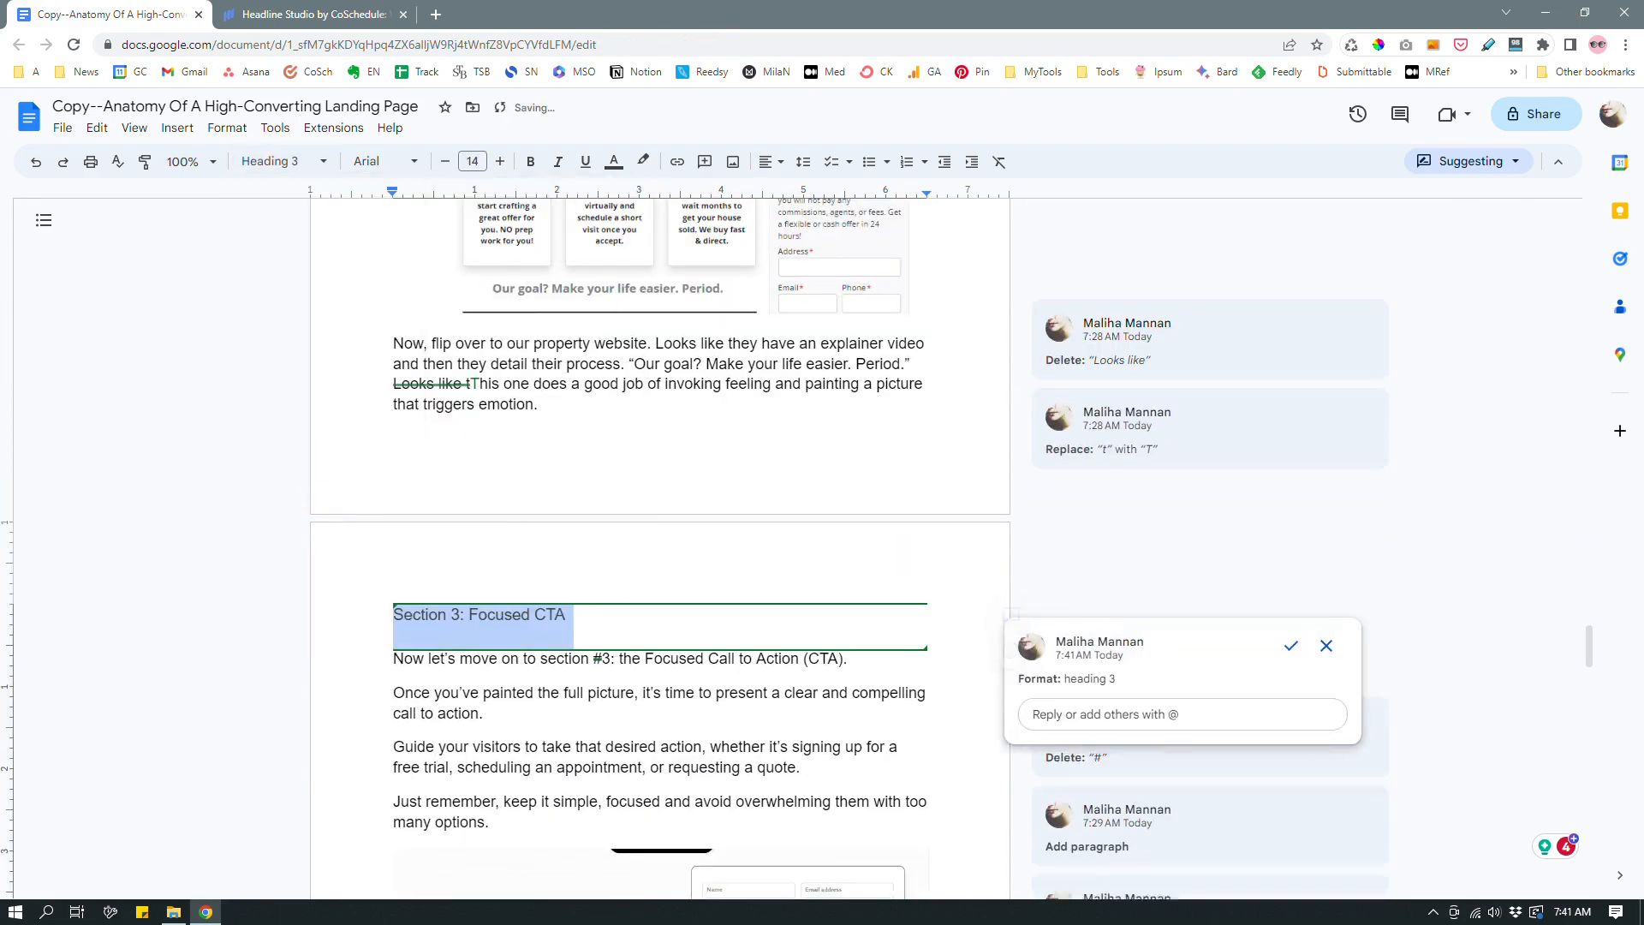
click(471, 161)
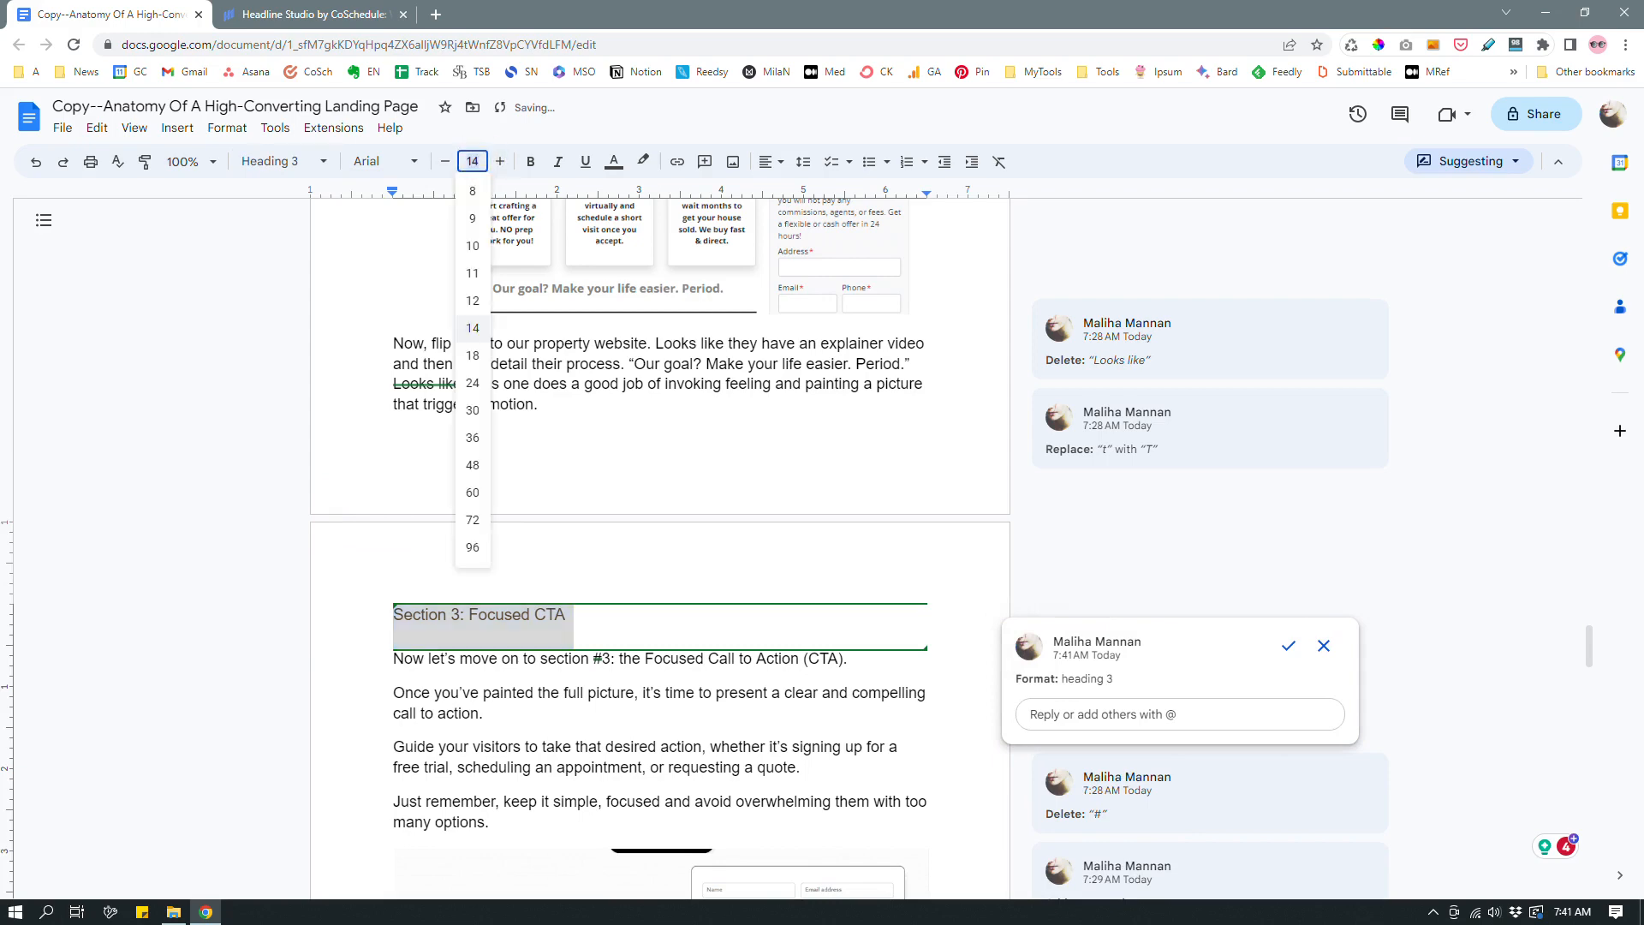
click(471, 355)
click(625, 587)
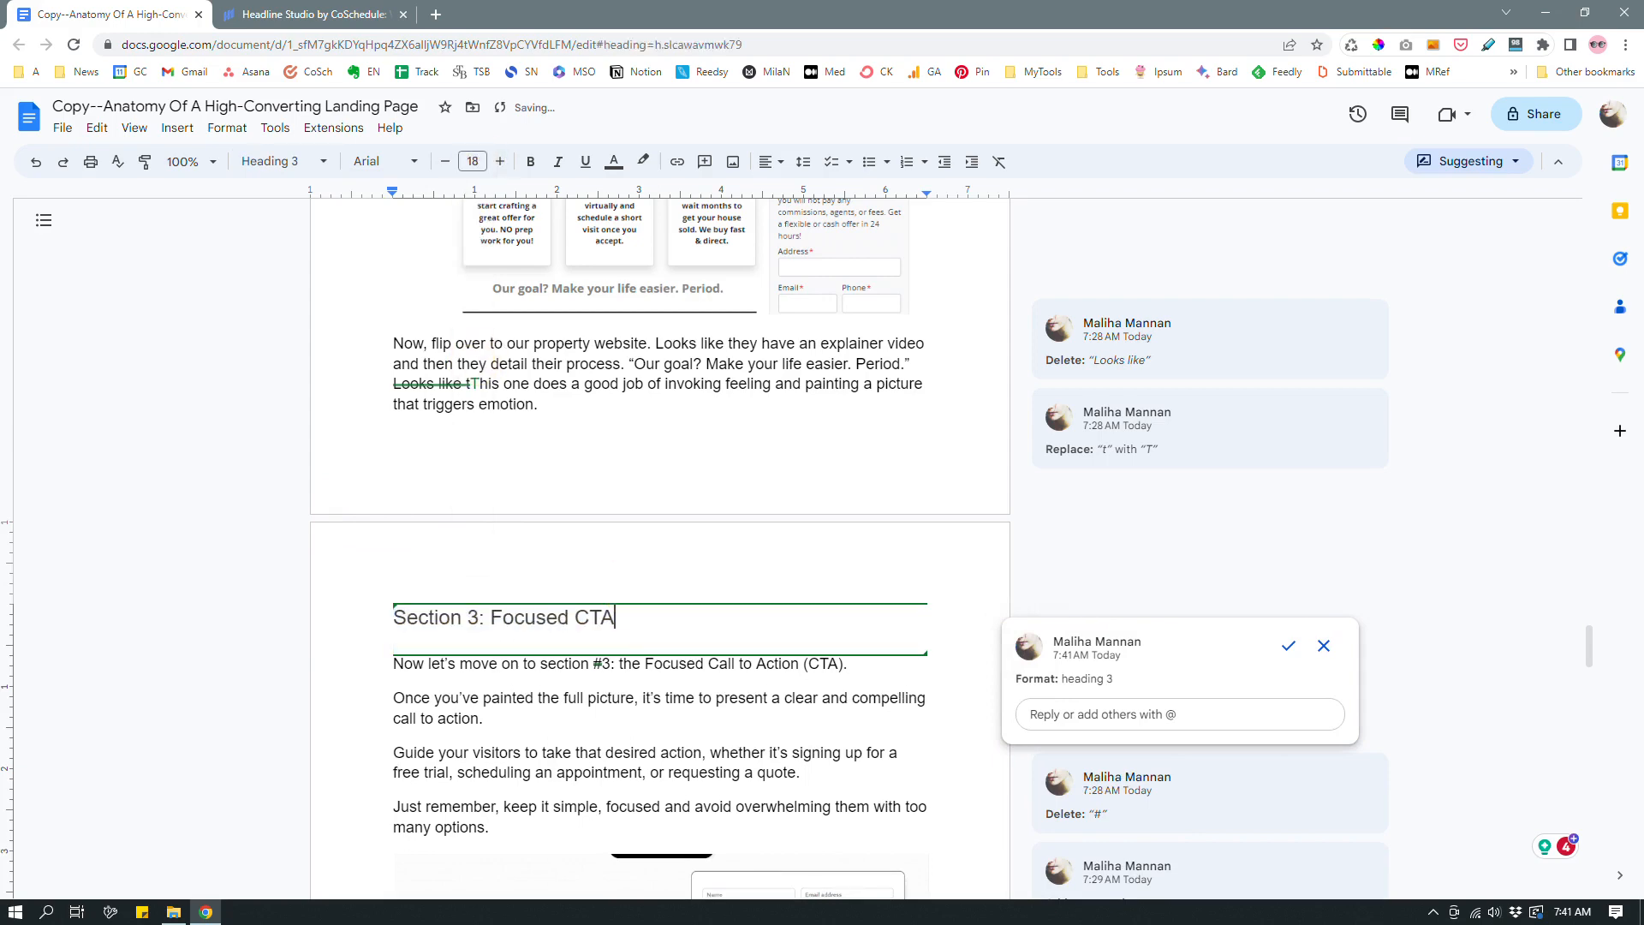
Change the "Section 4: Social Proof/Testimonials" heading to Heading 3 style with a font size of 18
scroll(620, 582, down, 3)
click(598, 552)
scroll(599, 552, down, 5)
scroll(598, 552, down, 12)
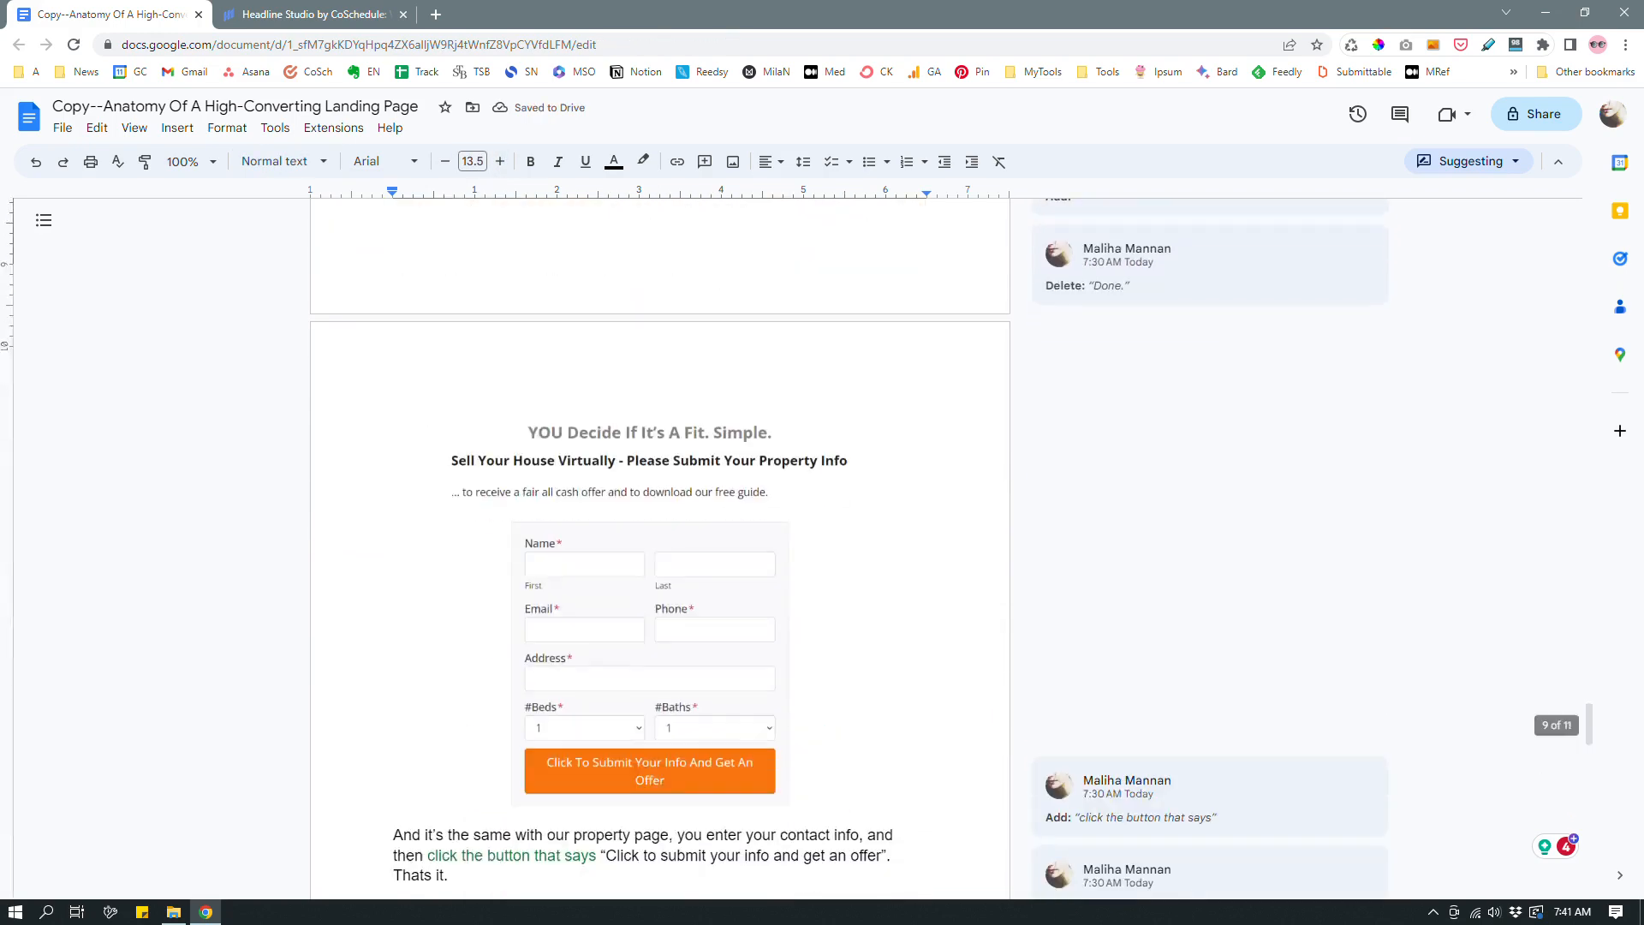
scroll(599, 552, up, 2)
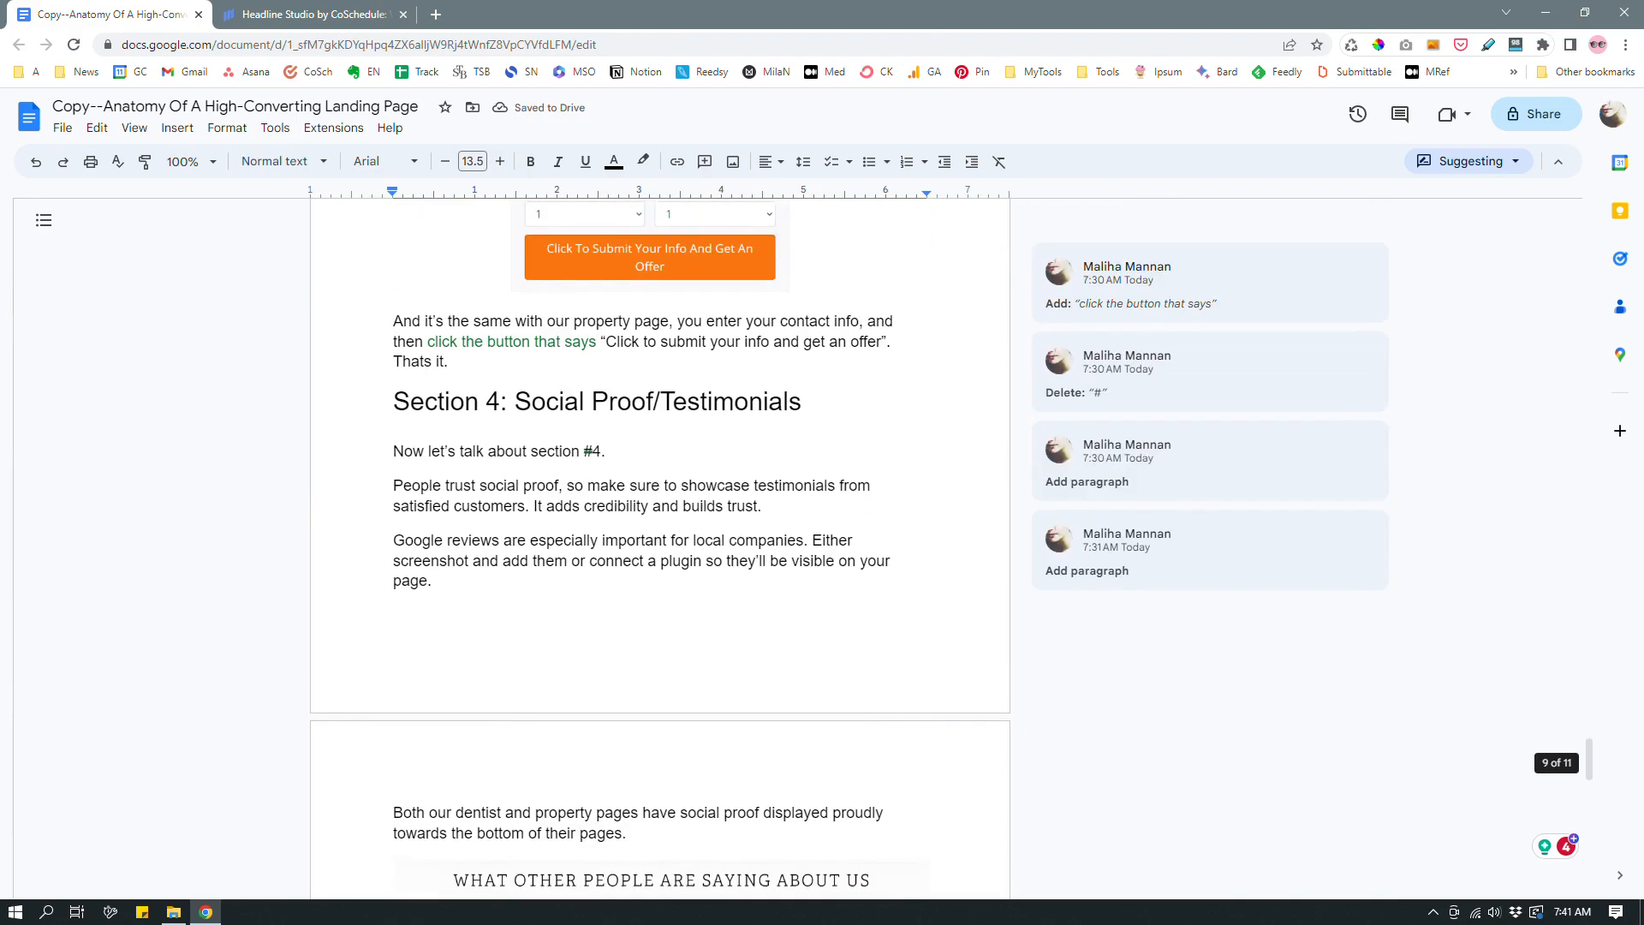
triple_click(550, 399)
click(271, 161)
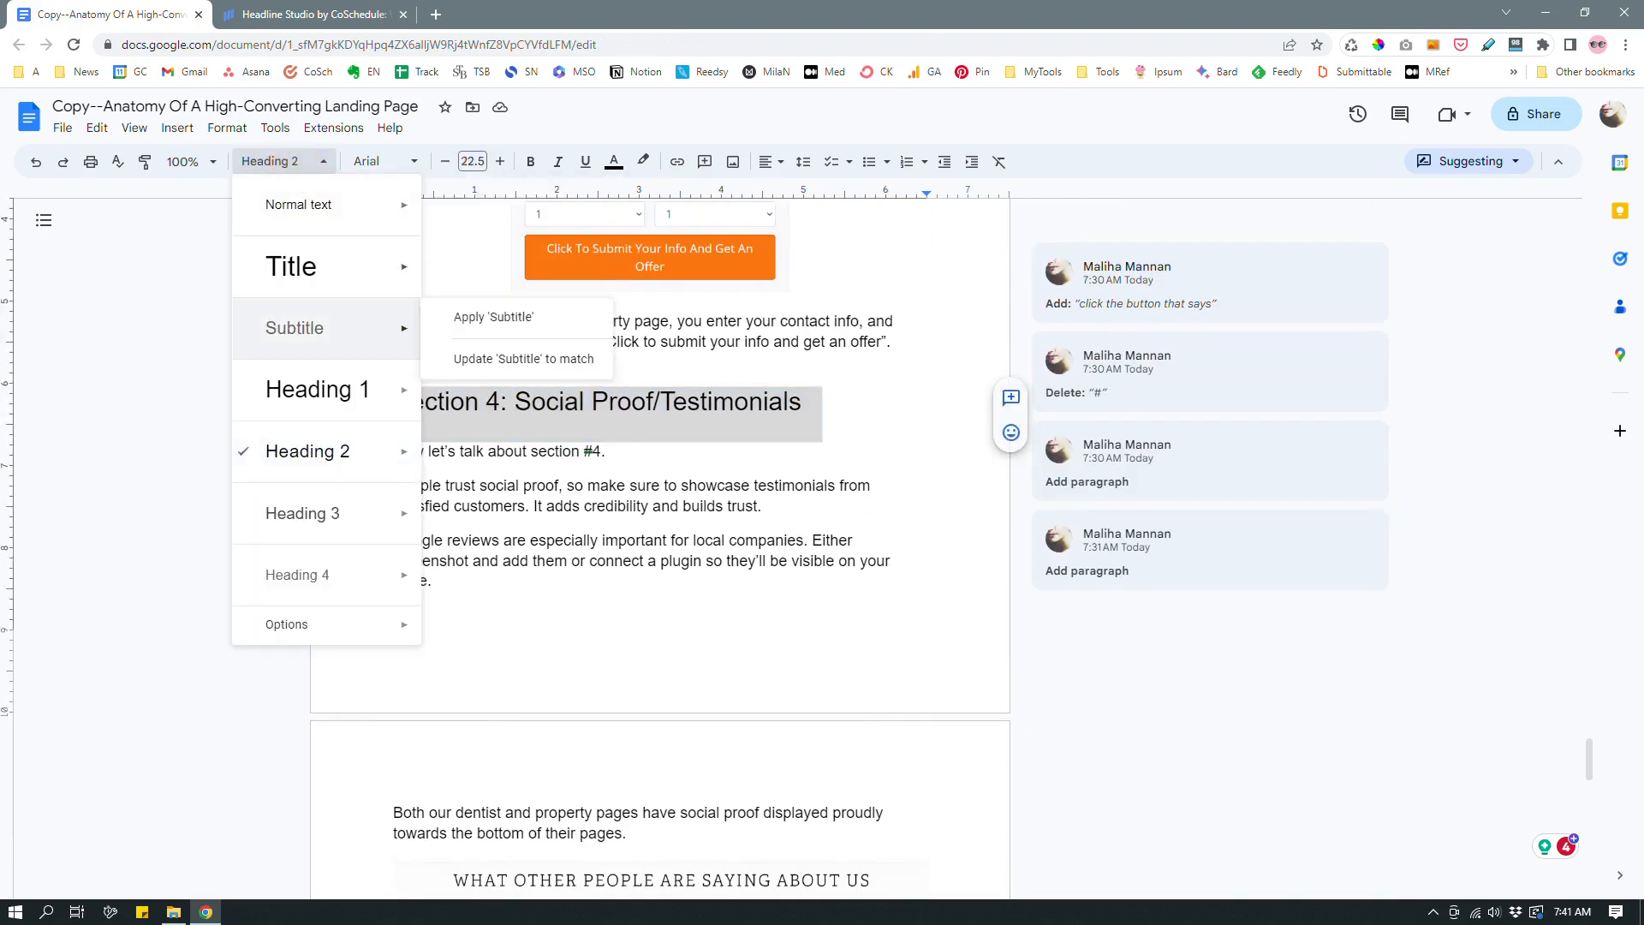
click(308, 512)
click(472, 160)
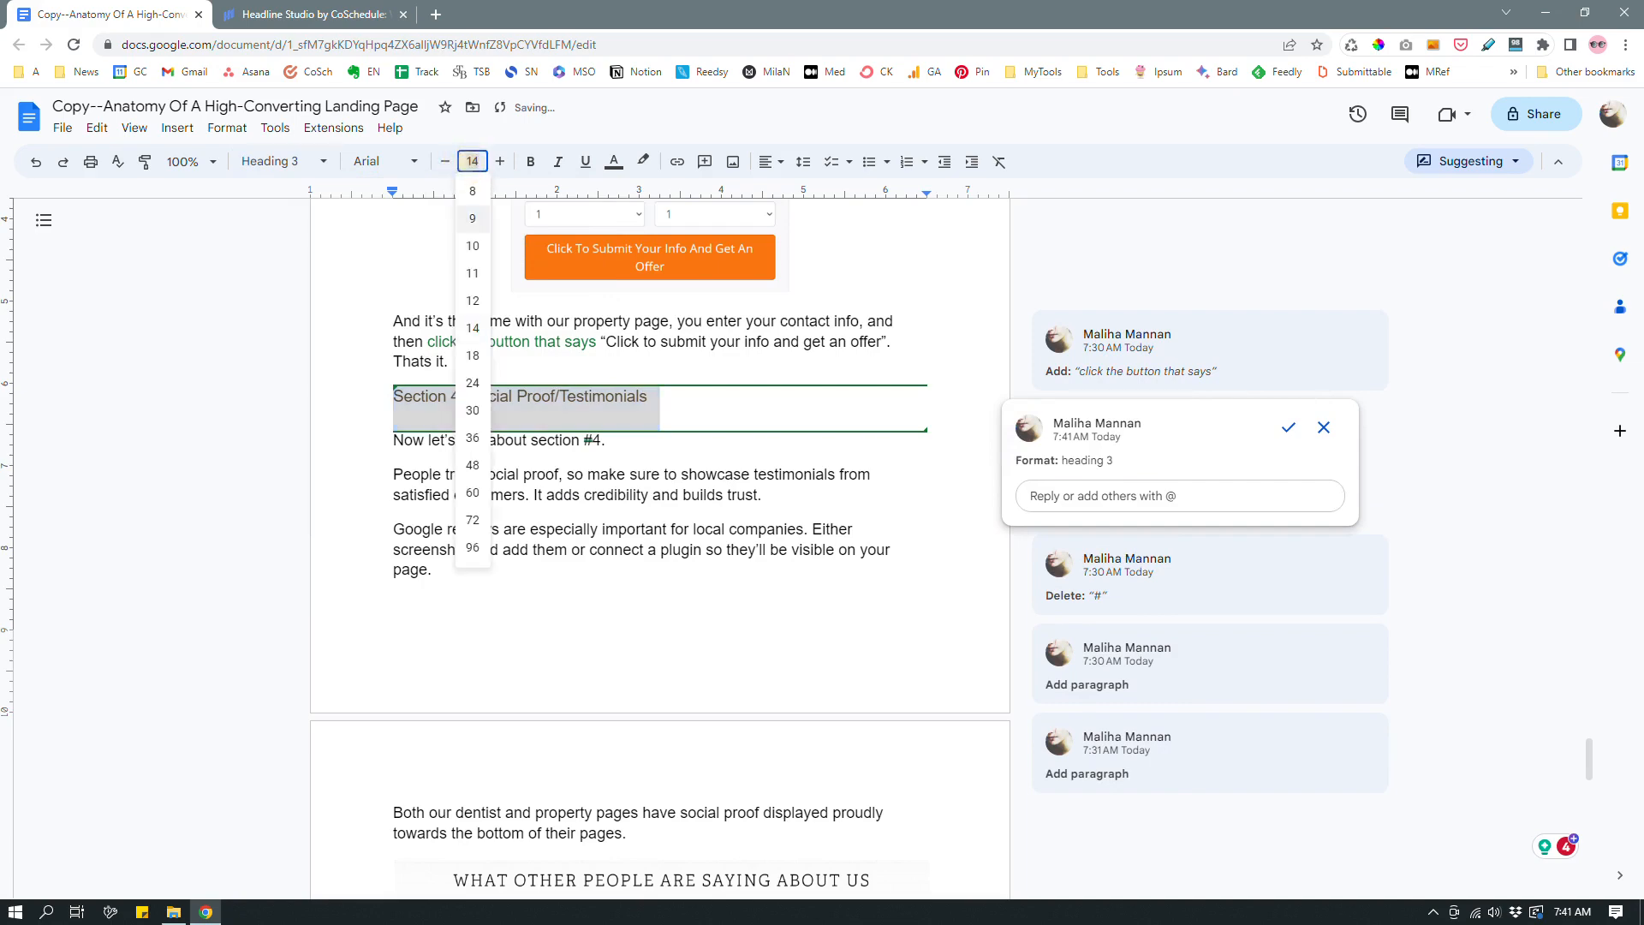
click(473, 357)
click(434, 575)
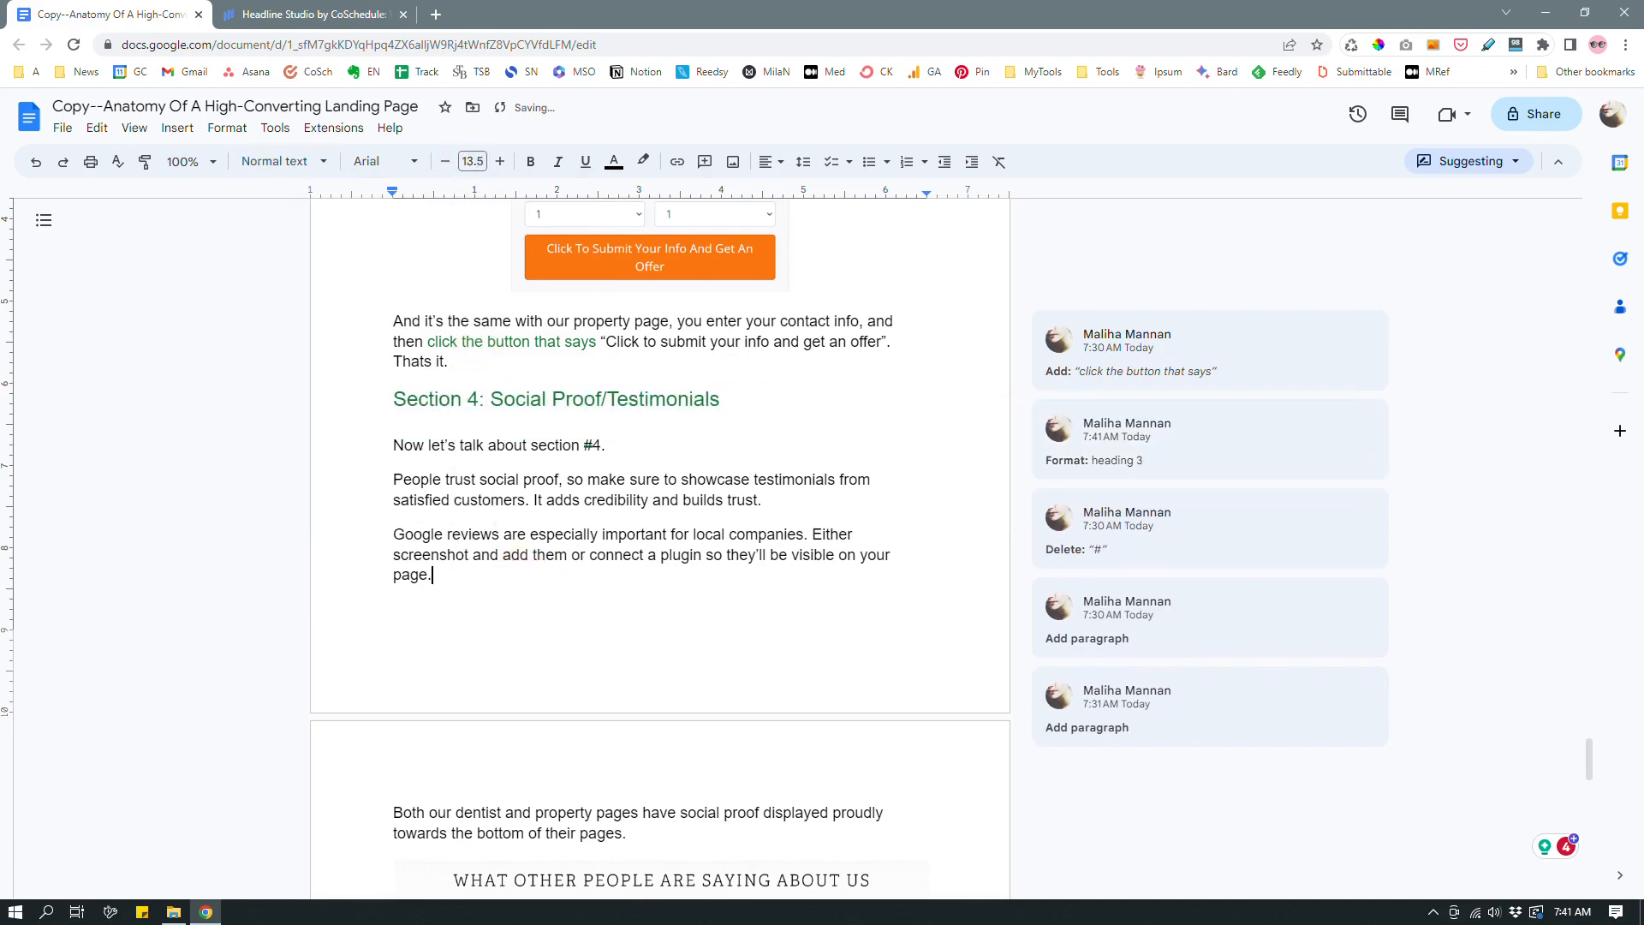
Review the heading hierarchy, comparing the parent heading "The 4 Essential Sections of a Landing Page" with the Section 1 heading beneath it
scroll(660, 548, down, 4)
scroll(659, 548, up, 20)
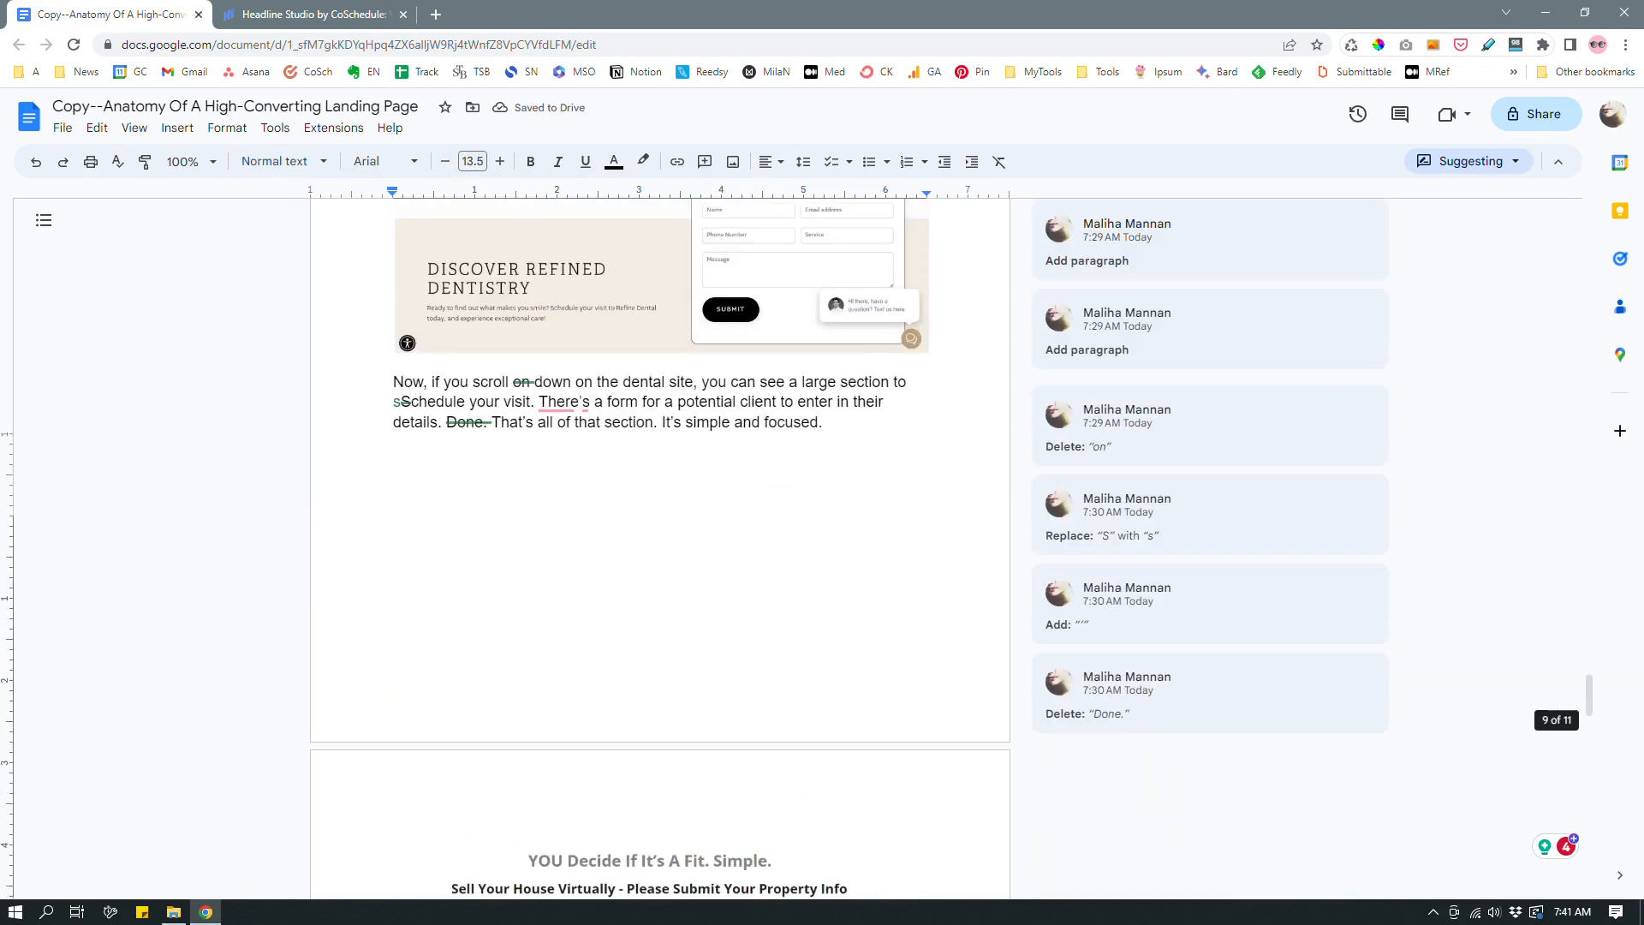
scroll(659, 548, up, 15)
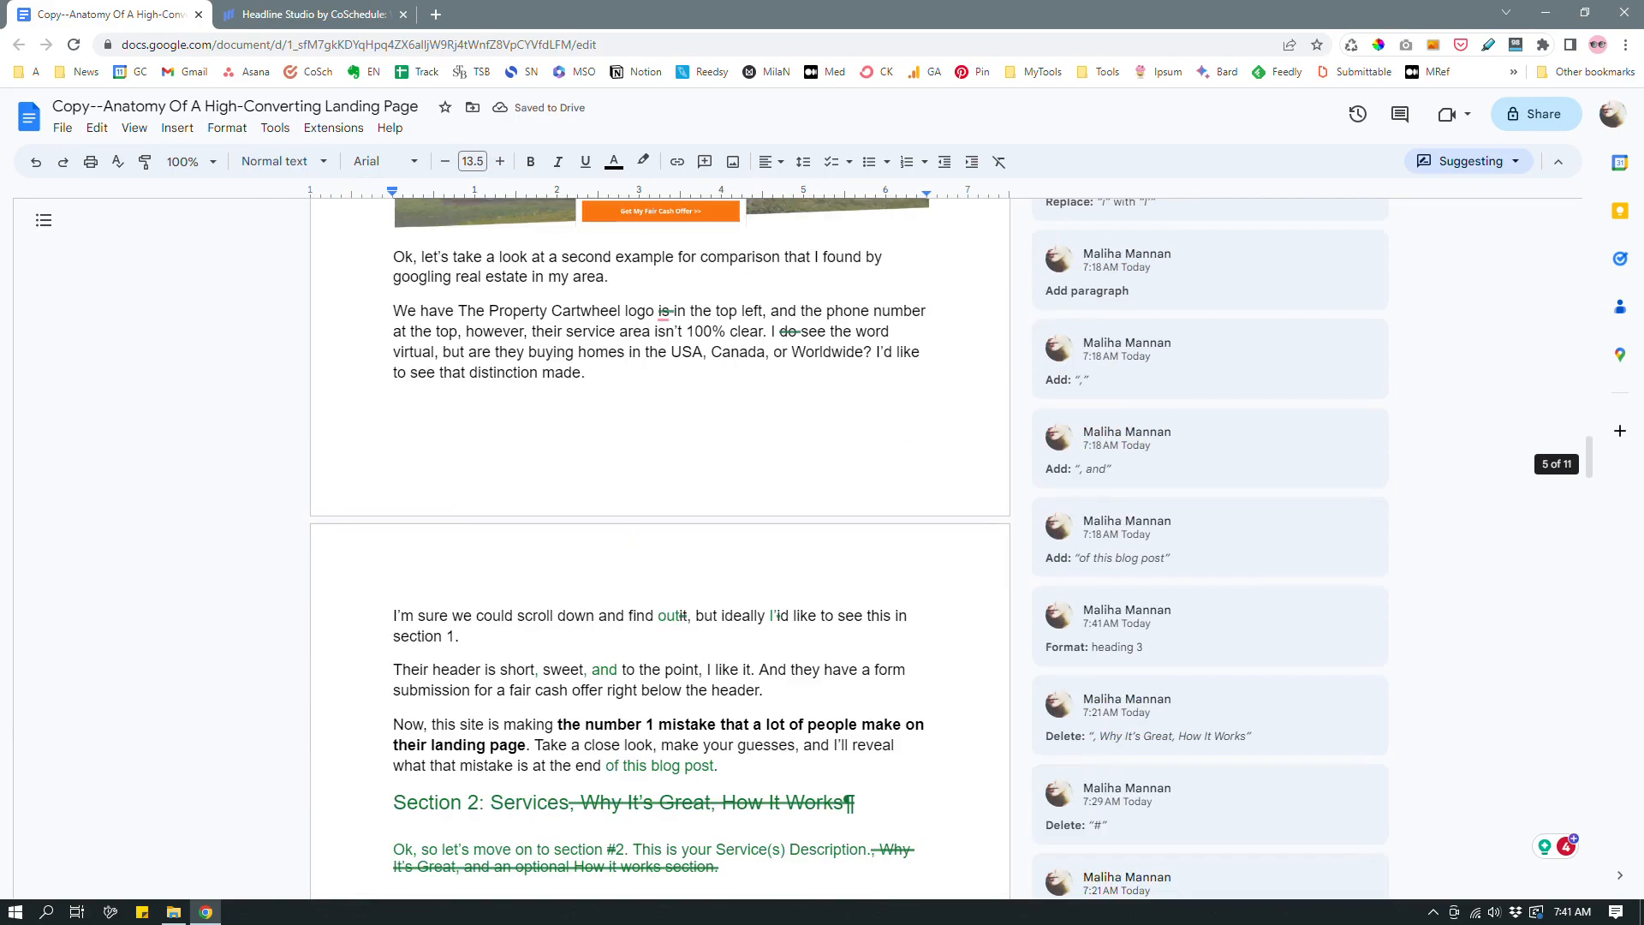
scroll(659, 548, up, 15)
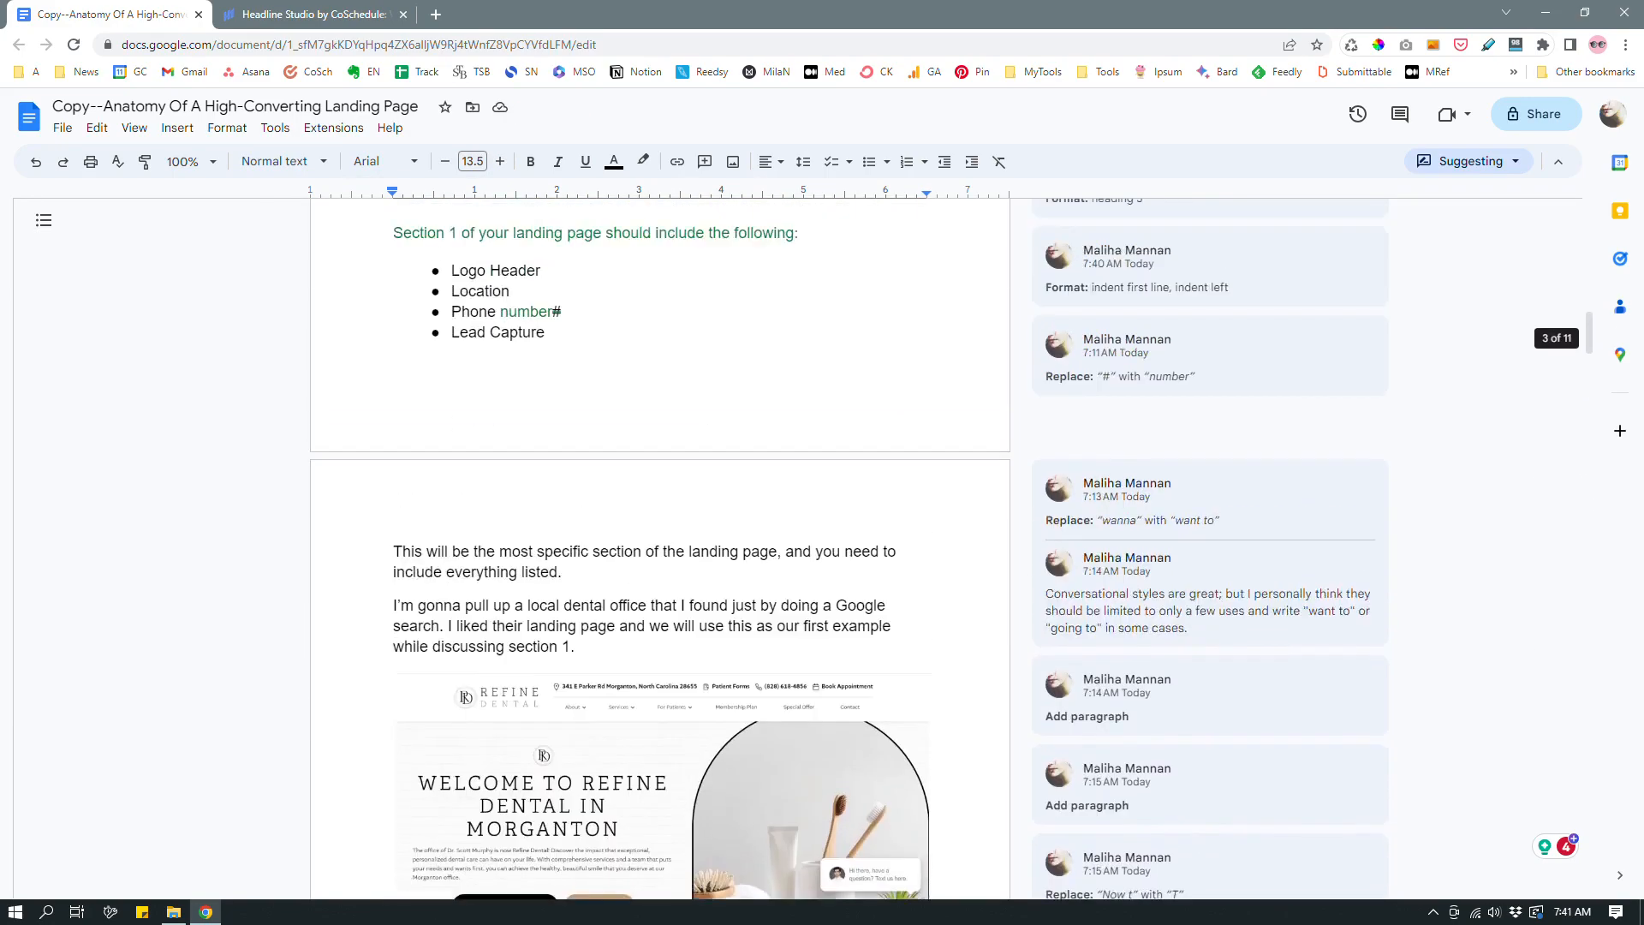
scroll(659, 548, down, 3)
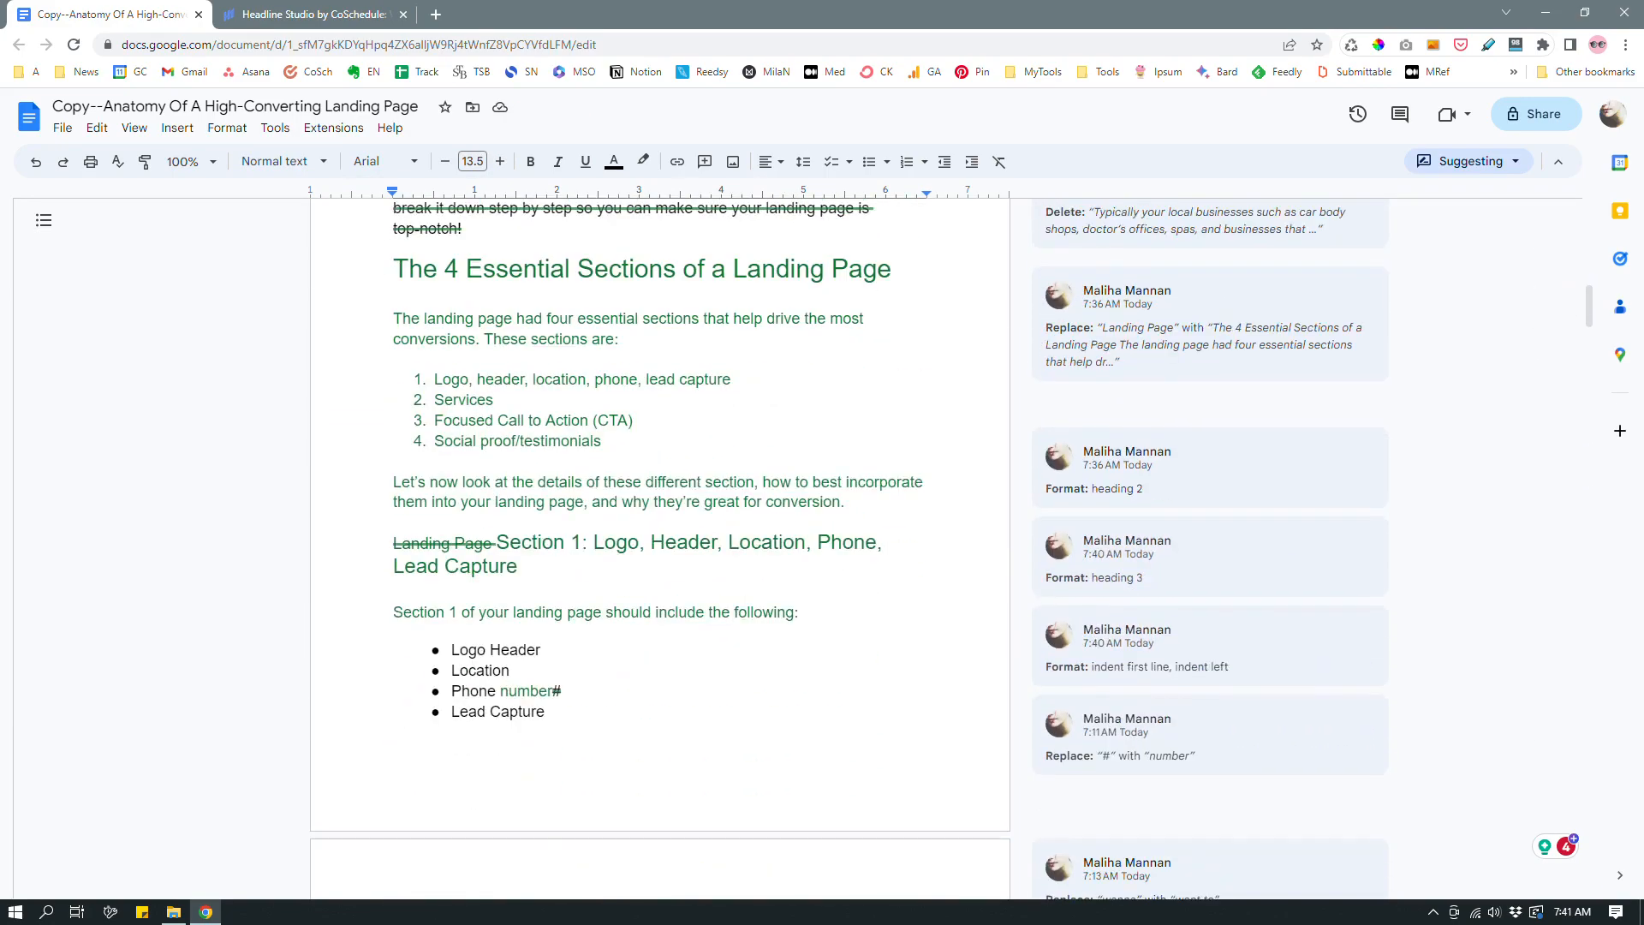
drag(393, 265, 901, 272)
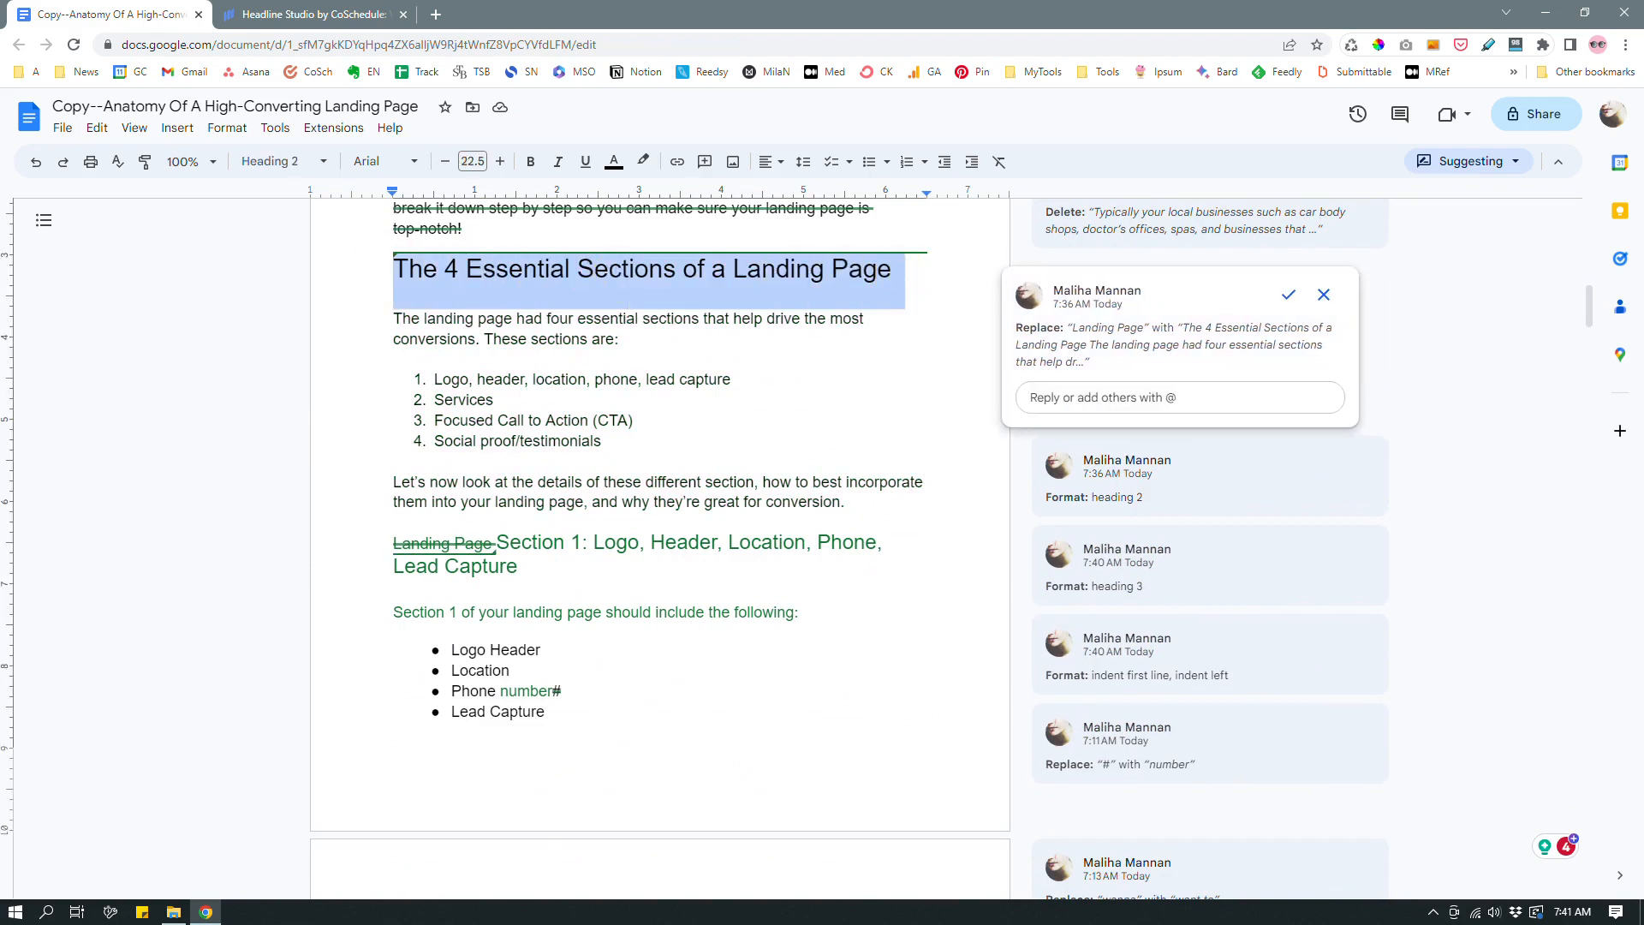
click(589, 557)
drag(496, 542, 535, 569)
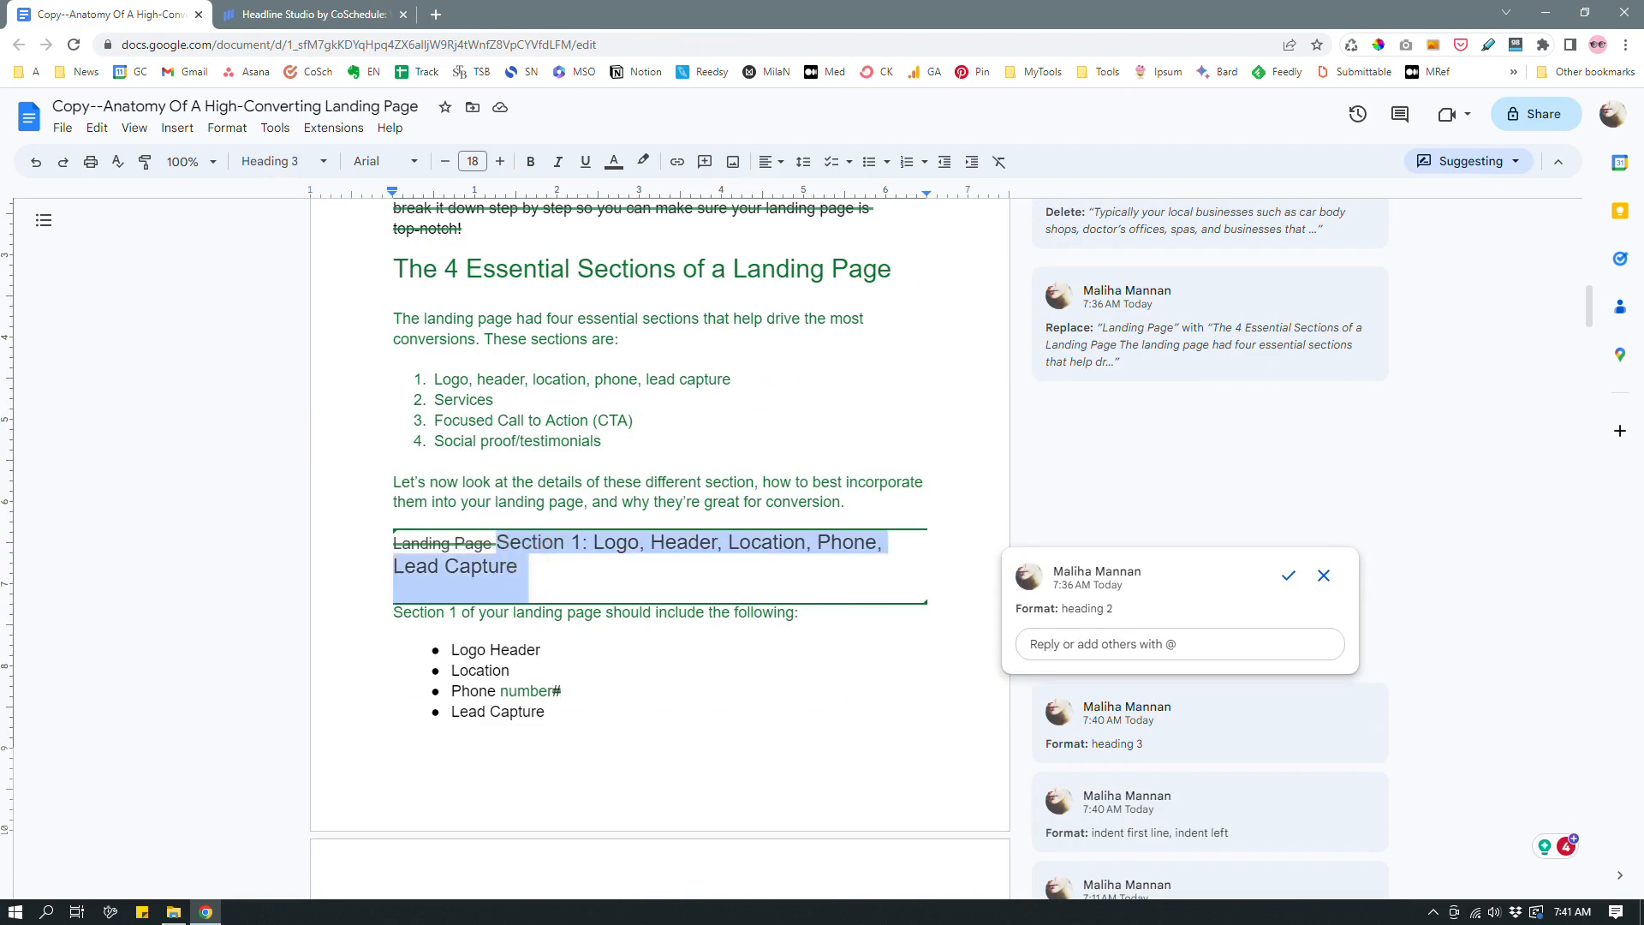
click(531, 559)
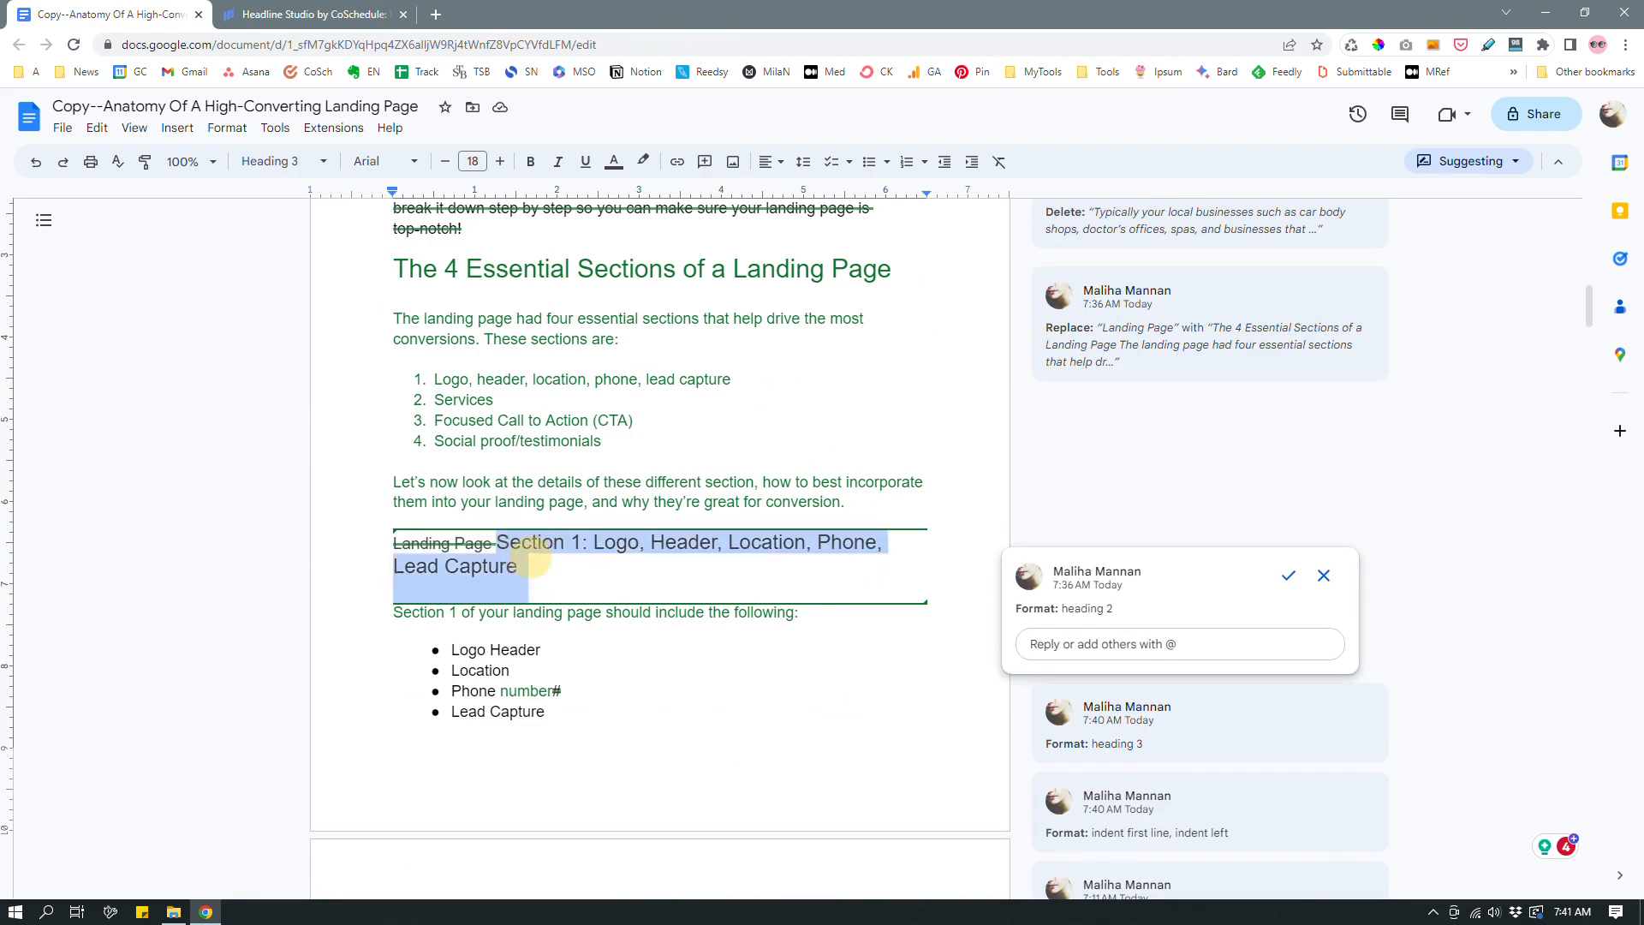
drag(530, 561, 501, 535)
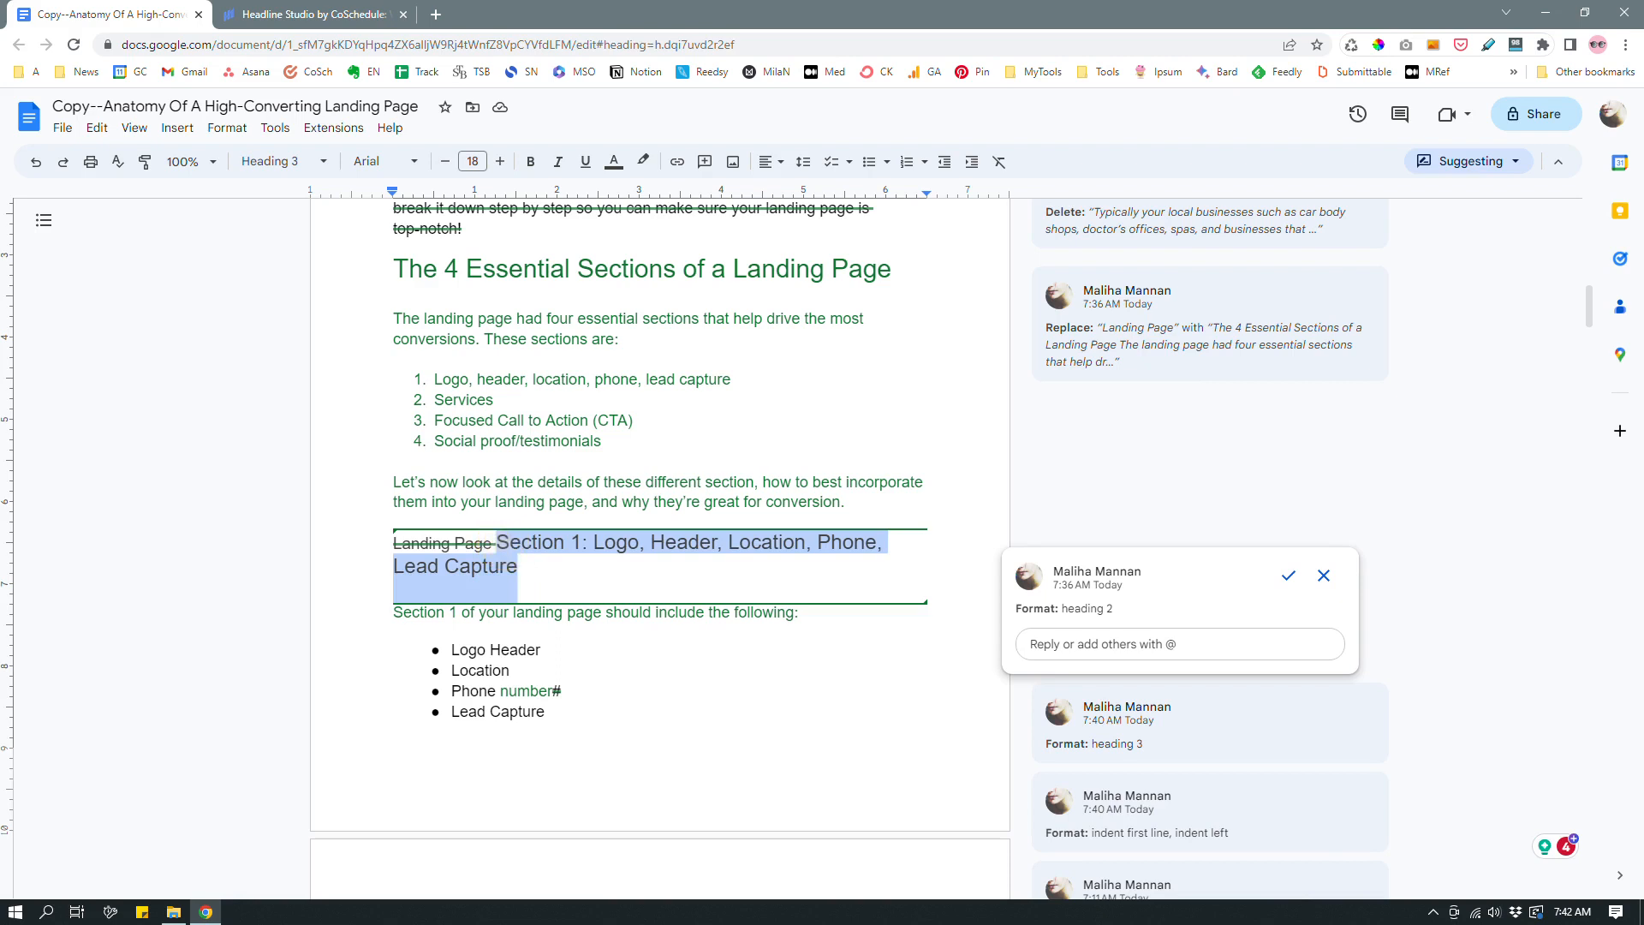
click(531, 560)
click(652, 426)
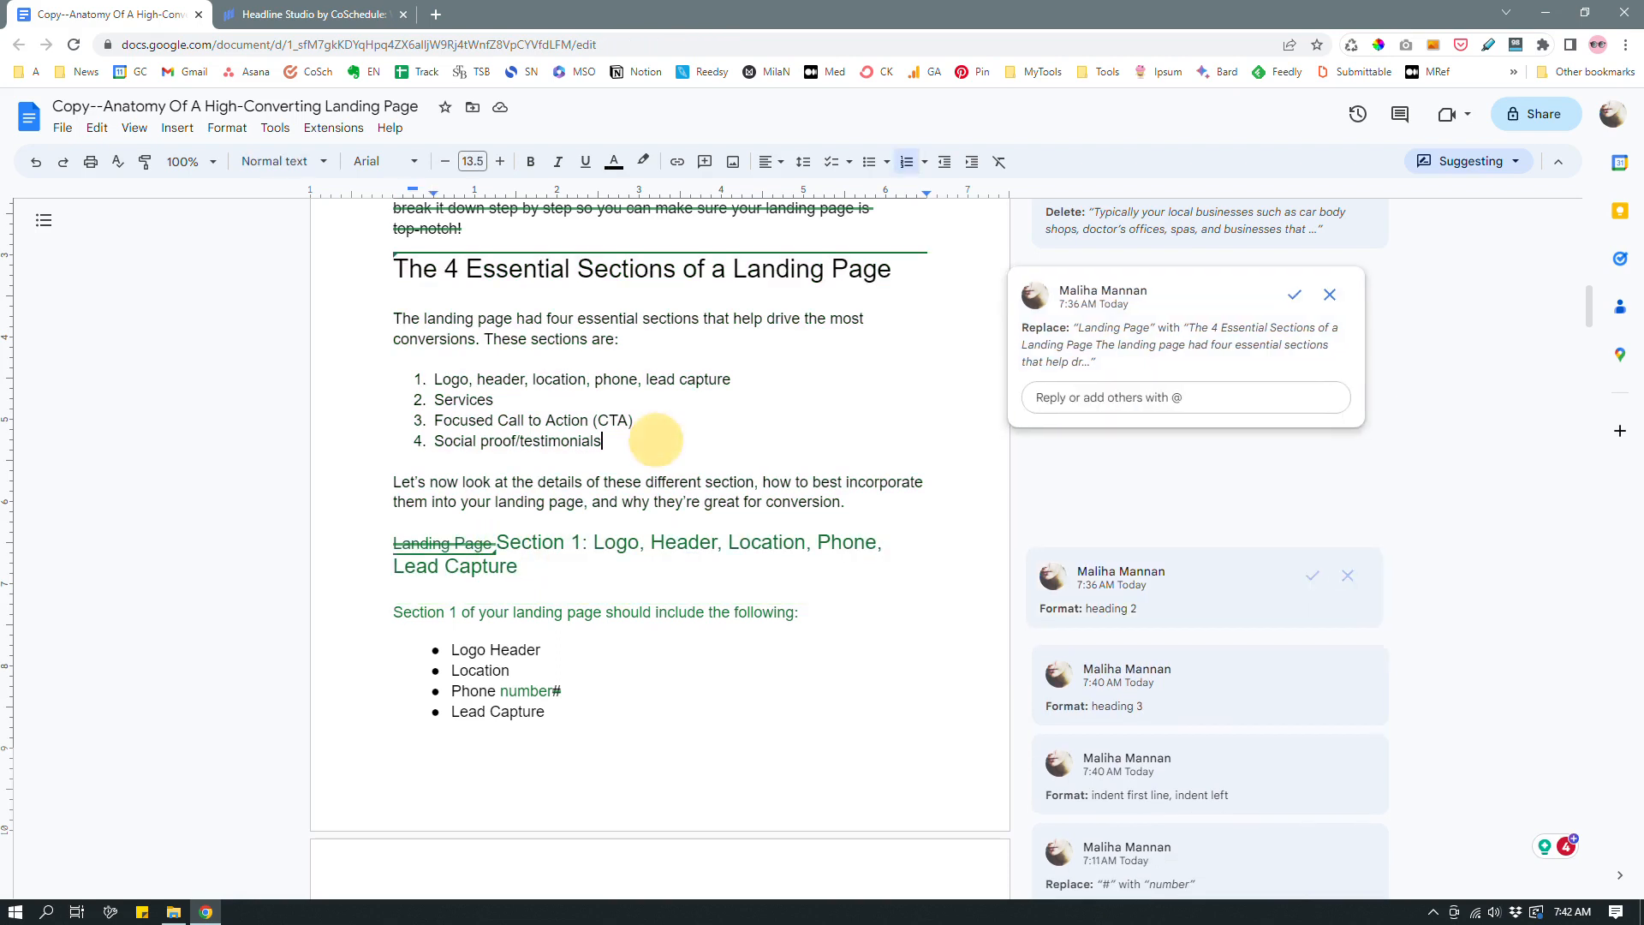
click(683, 688)
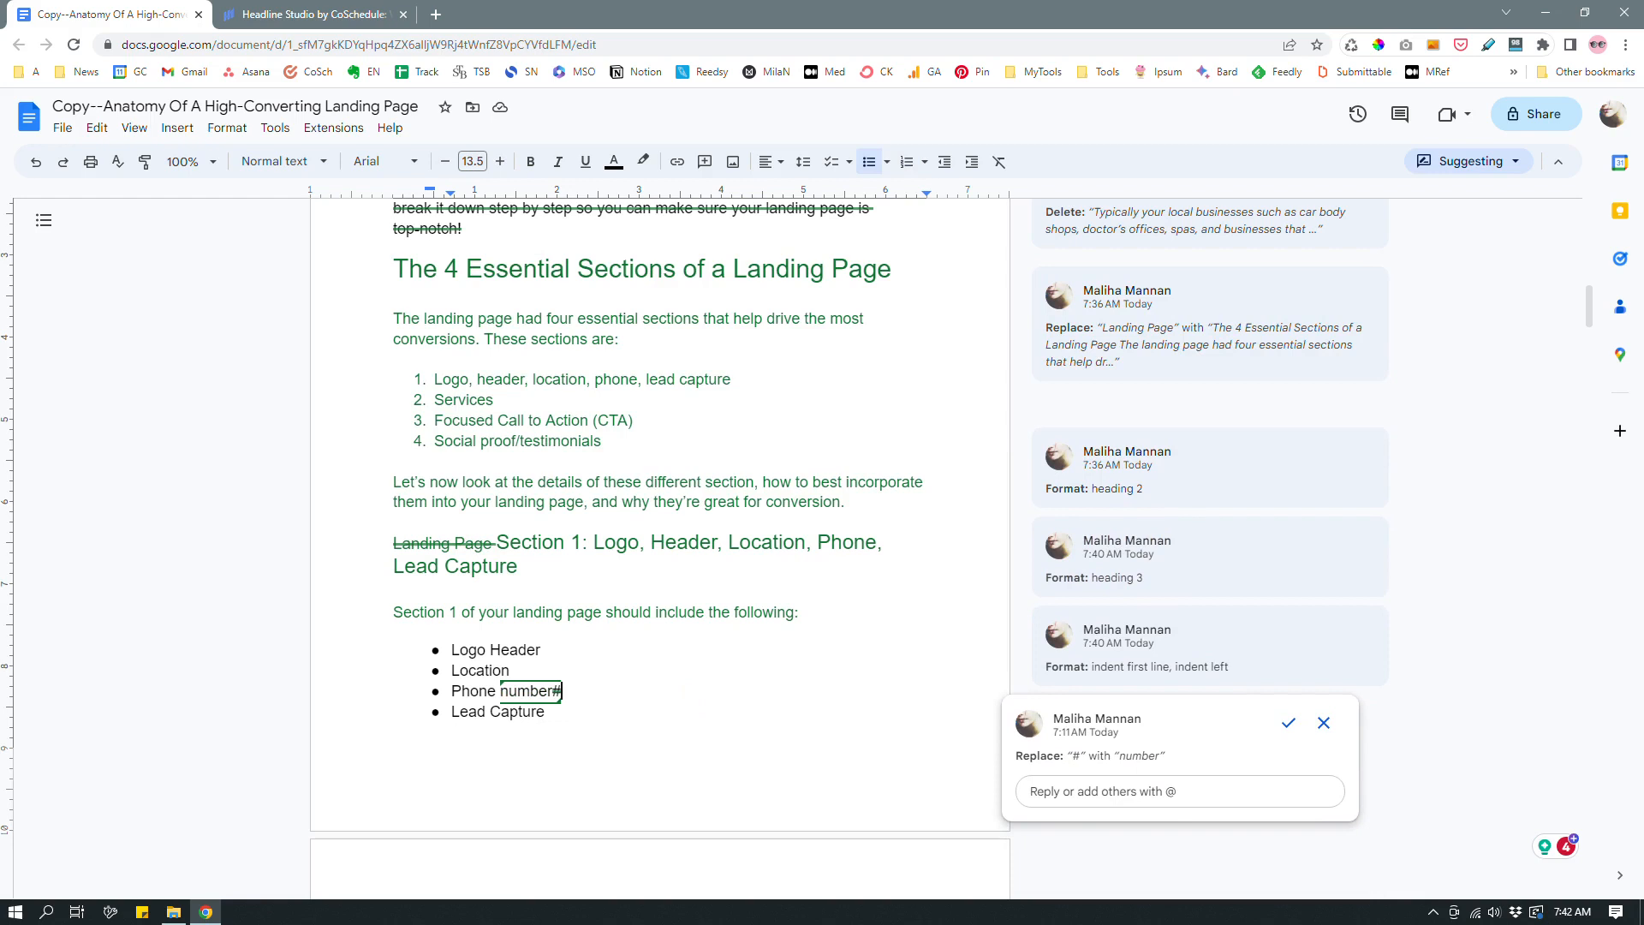
Review the overview text under the parent heading, highlighting its intro, closing paragraph and numbered list of the four sections
drag(393, 313, 627, 451)
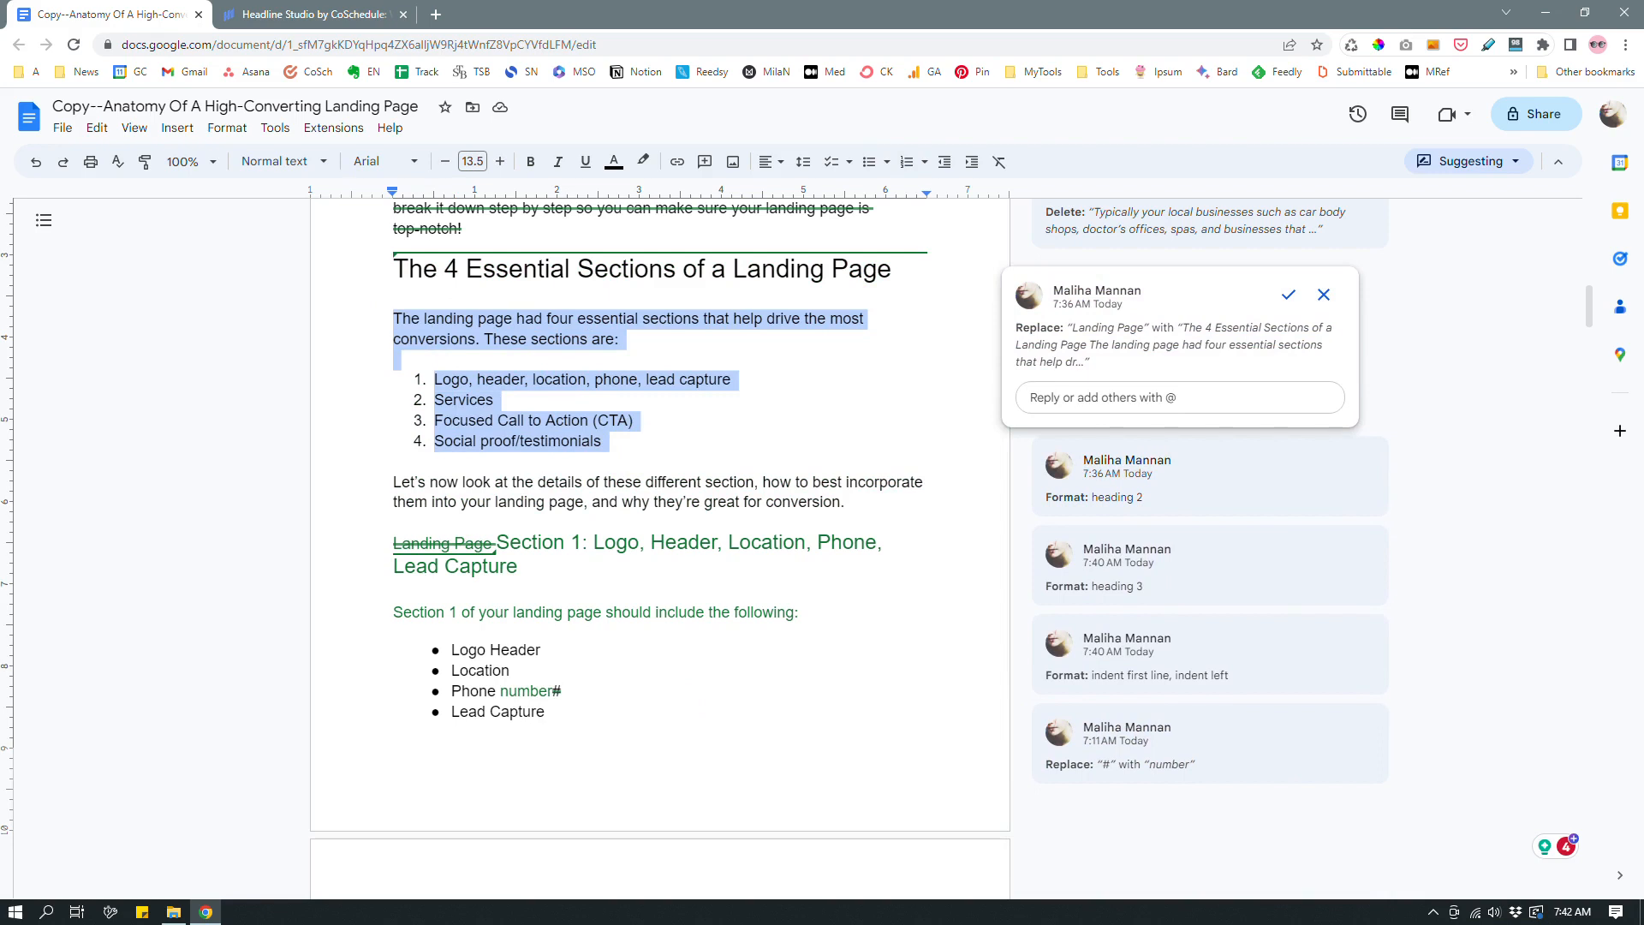
click(624, 448)
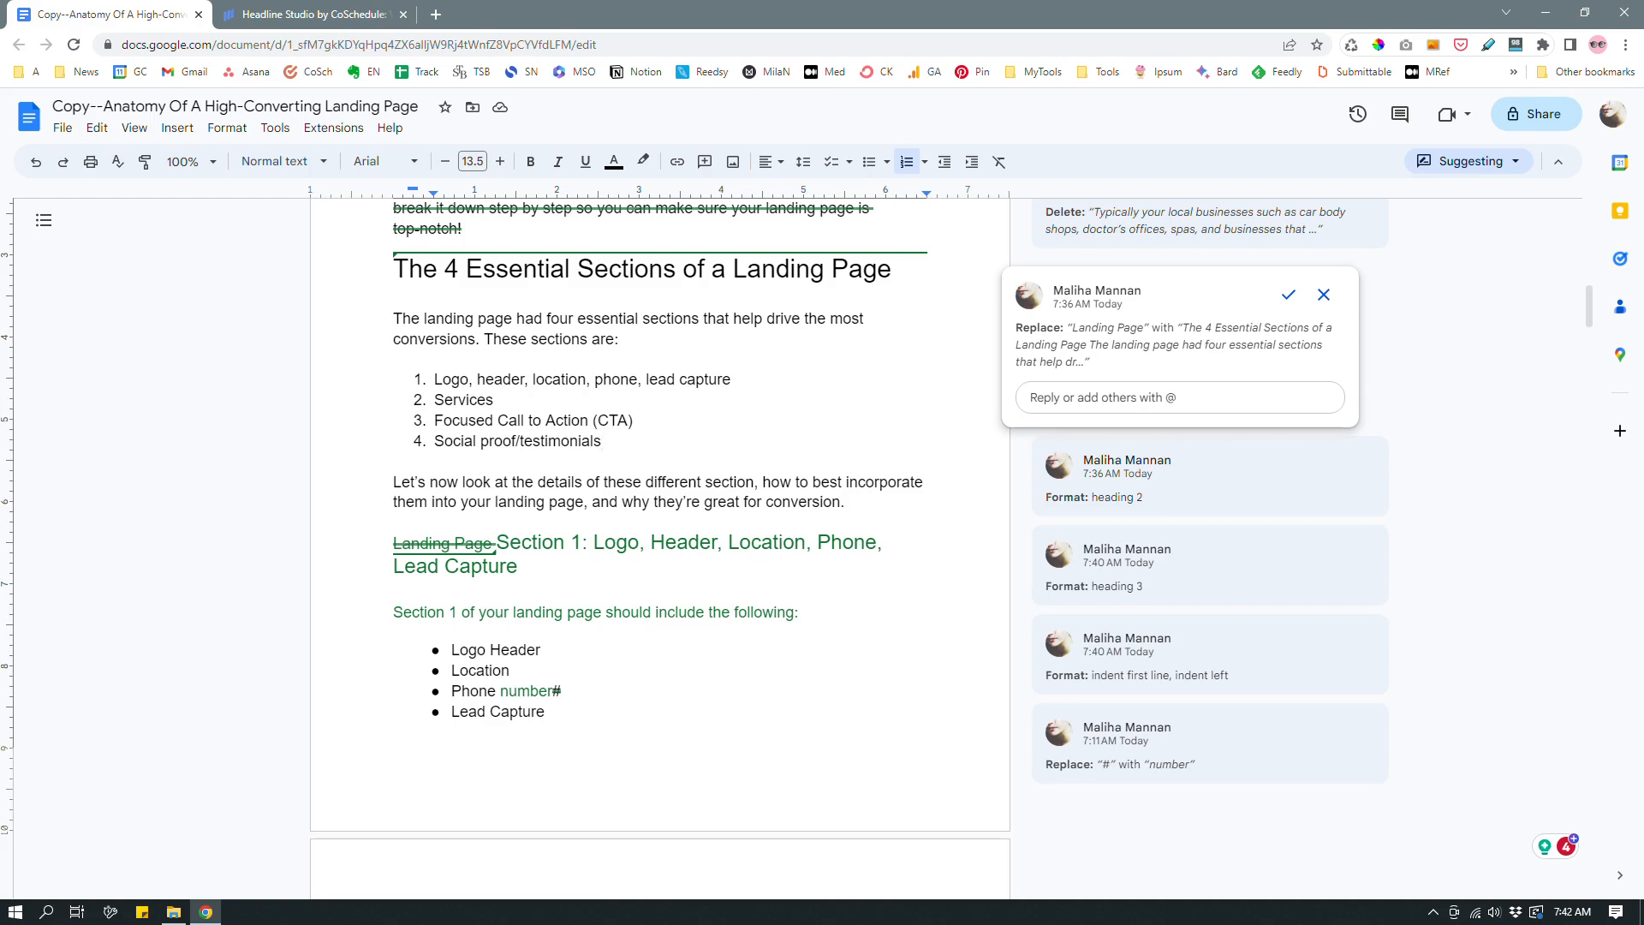
drag(846, 505, 383, 314)
click(639, 443)
drag(602, 442, 387, 363)
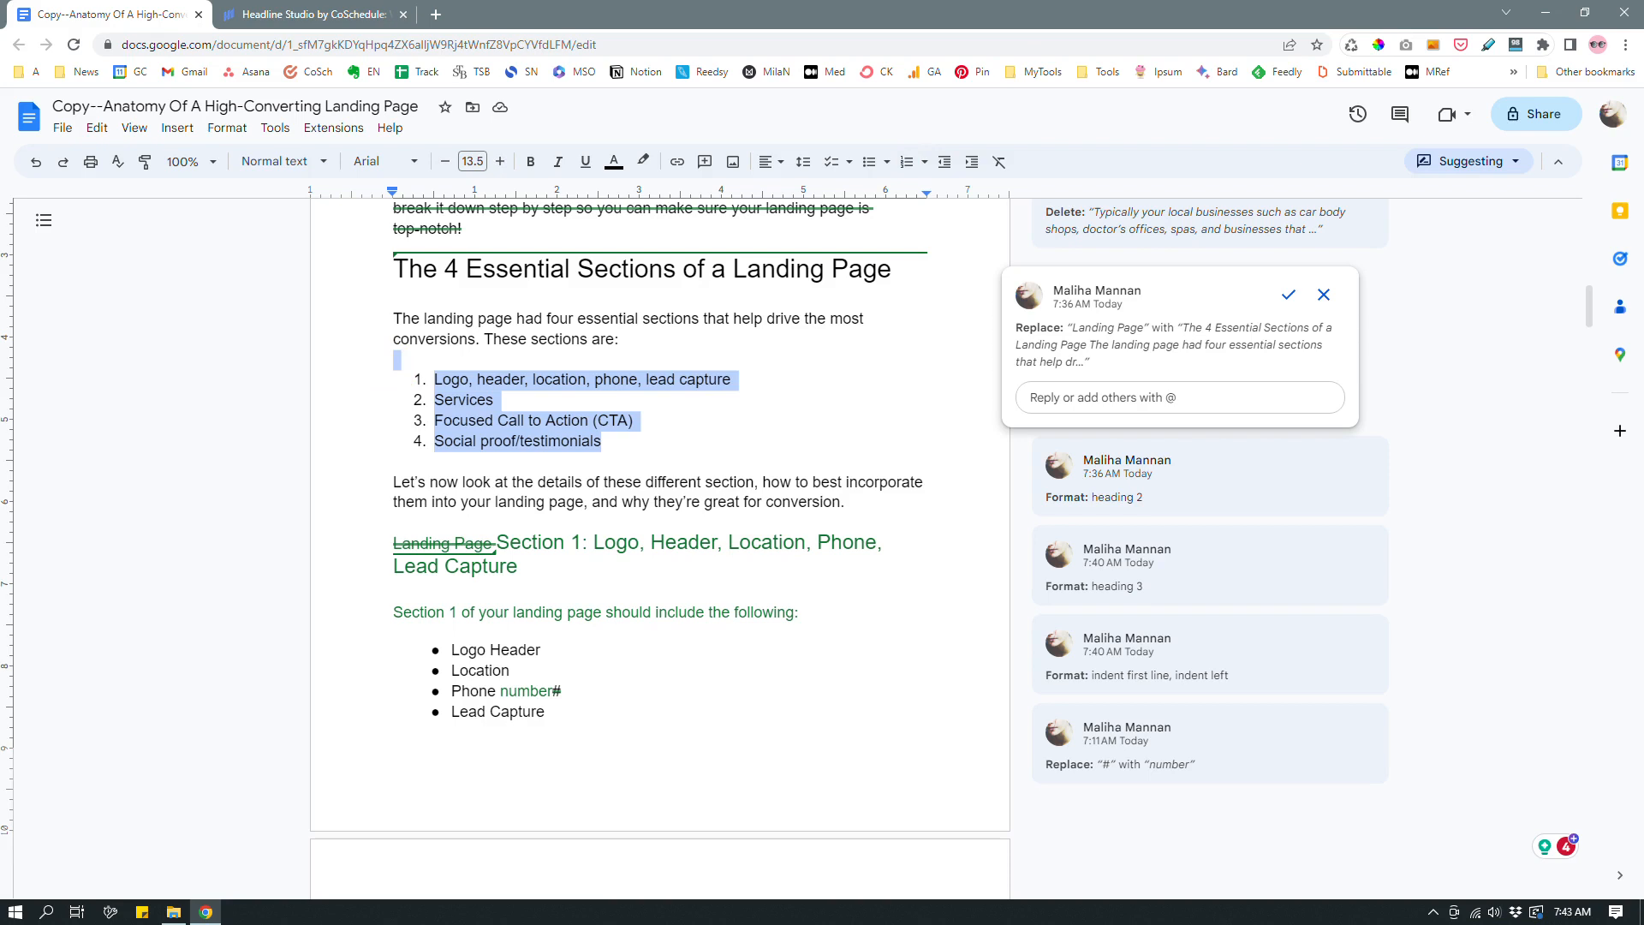
click(655, 436)
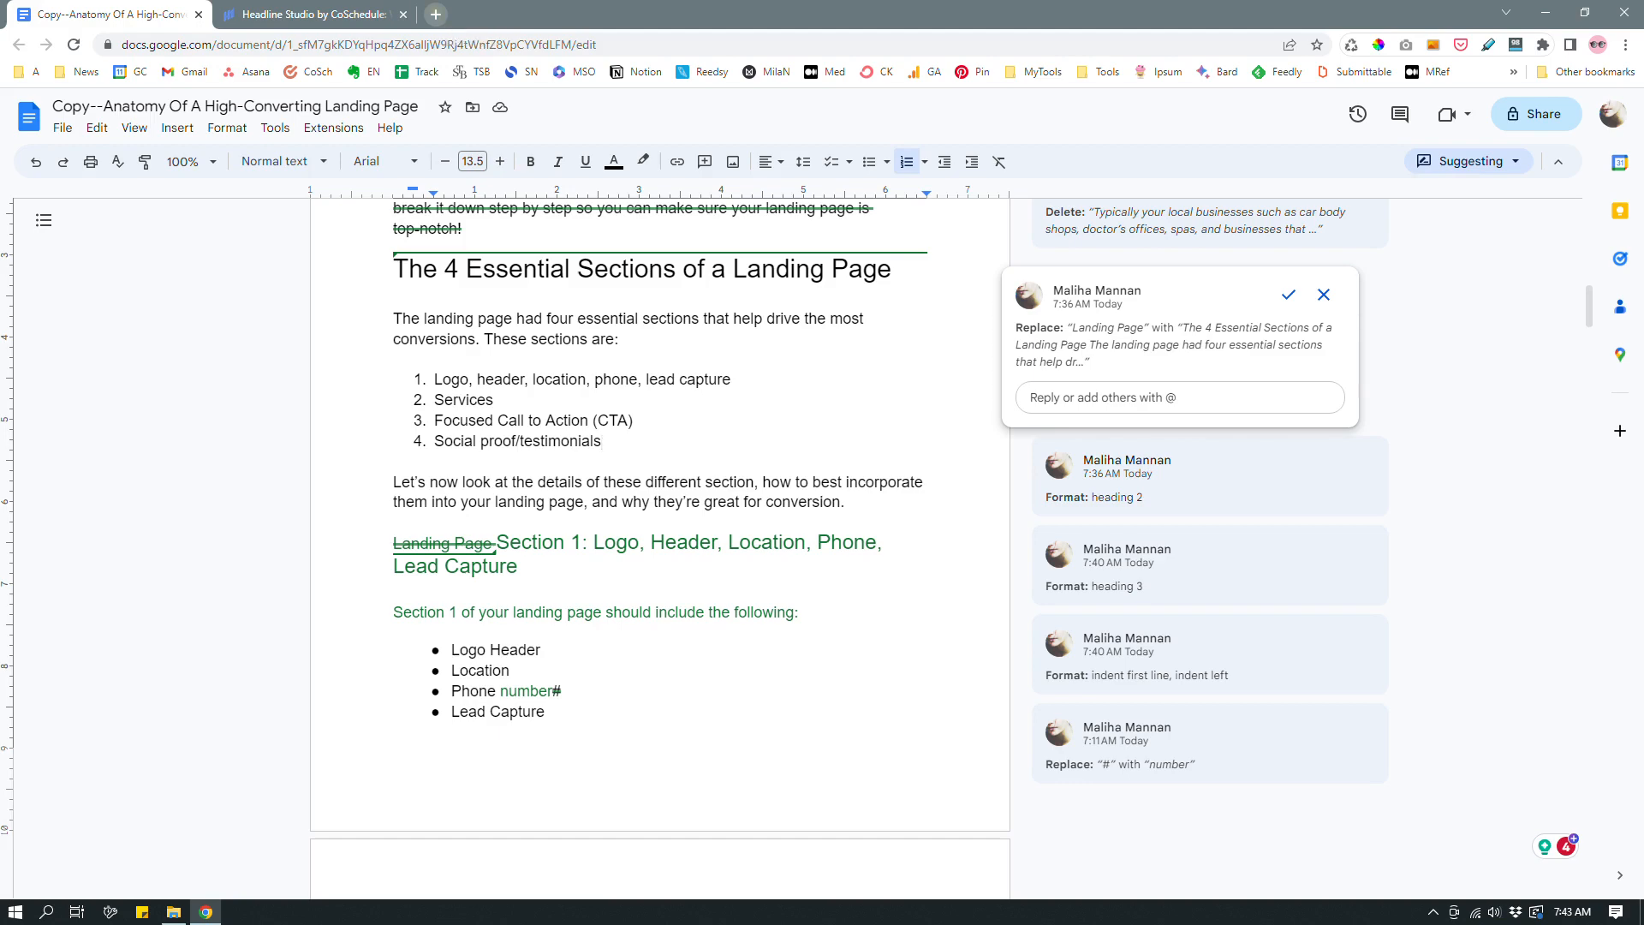
Open thesideblogger.com in a new browser tab
click(436, 14)
text(thes)
key(Return)
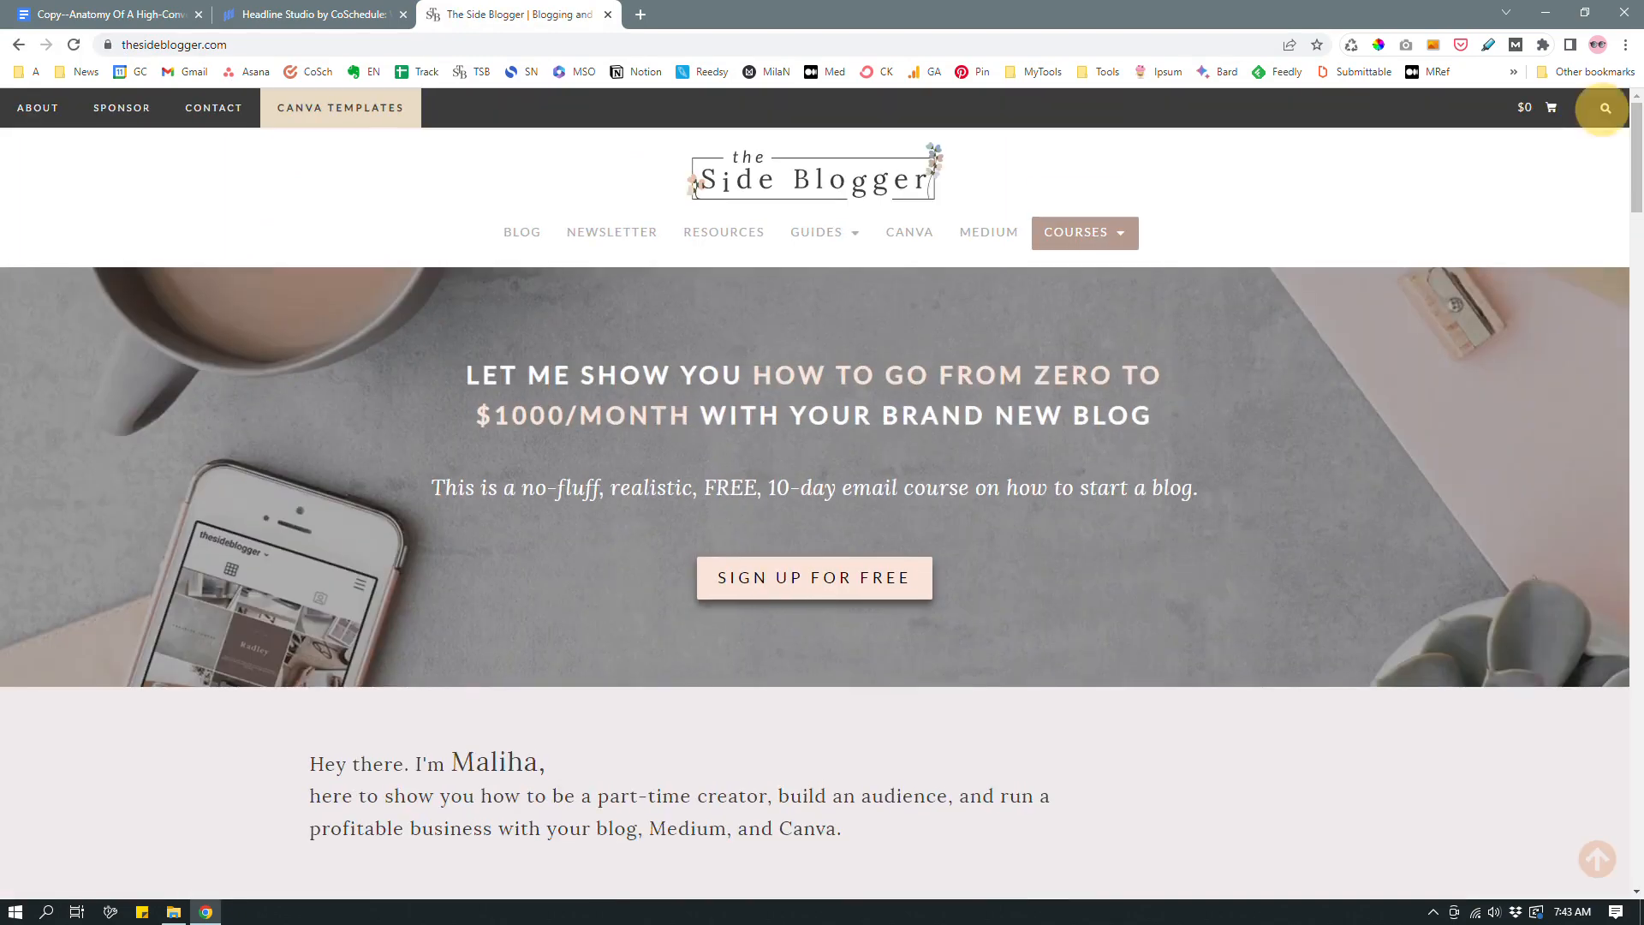
Search the blog for "featured snippet"
click(1605, 108)
text(featu)
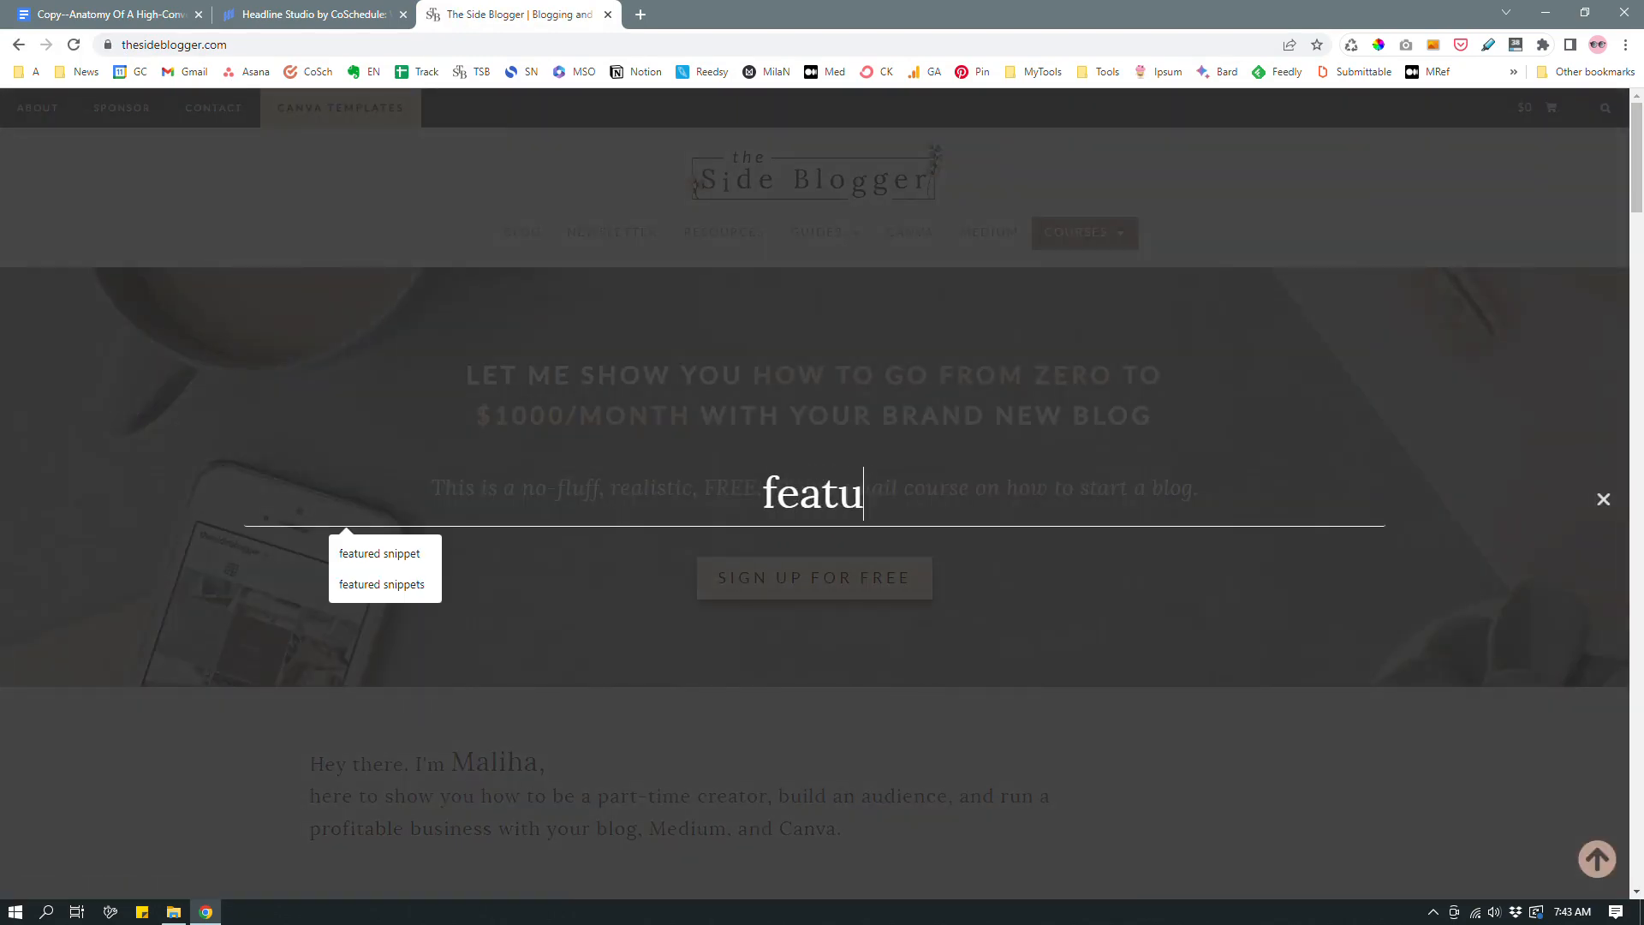
text(red snipper)
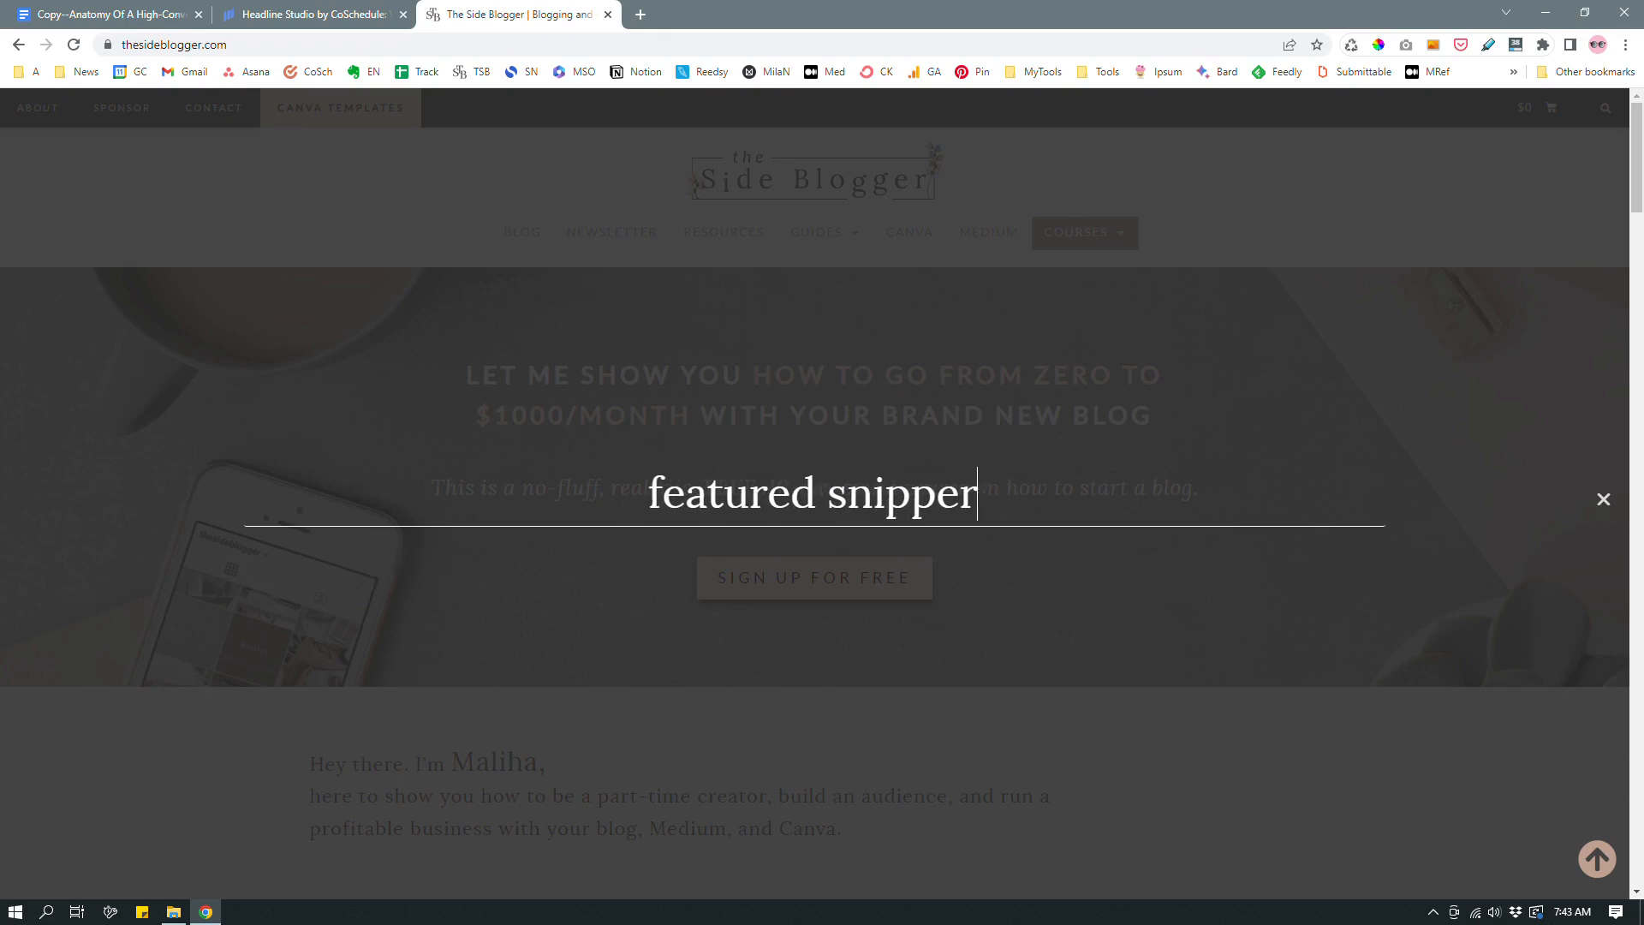
key(BackSpace)
text(t)
key(Return)
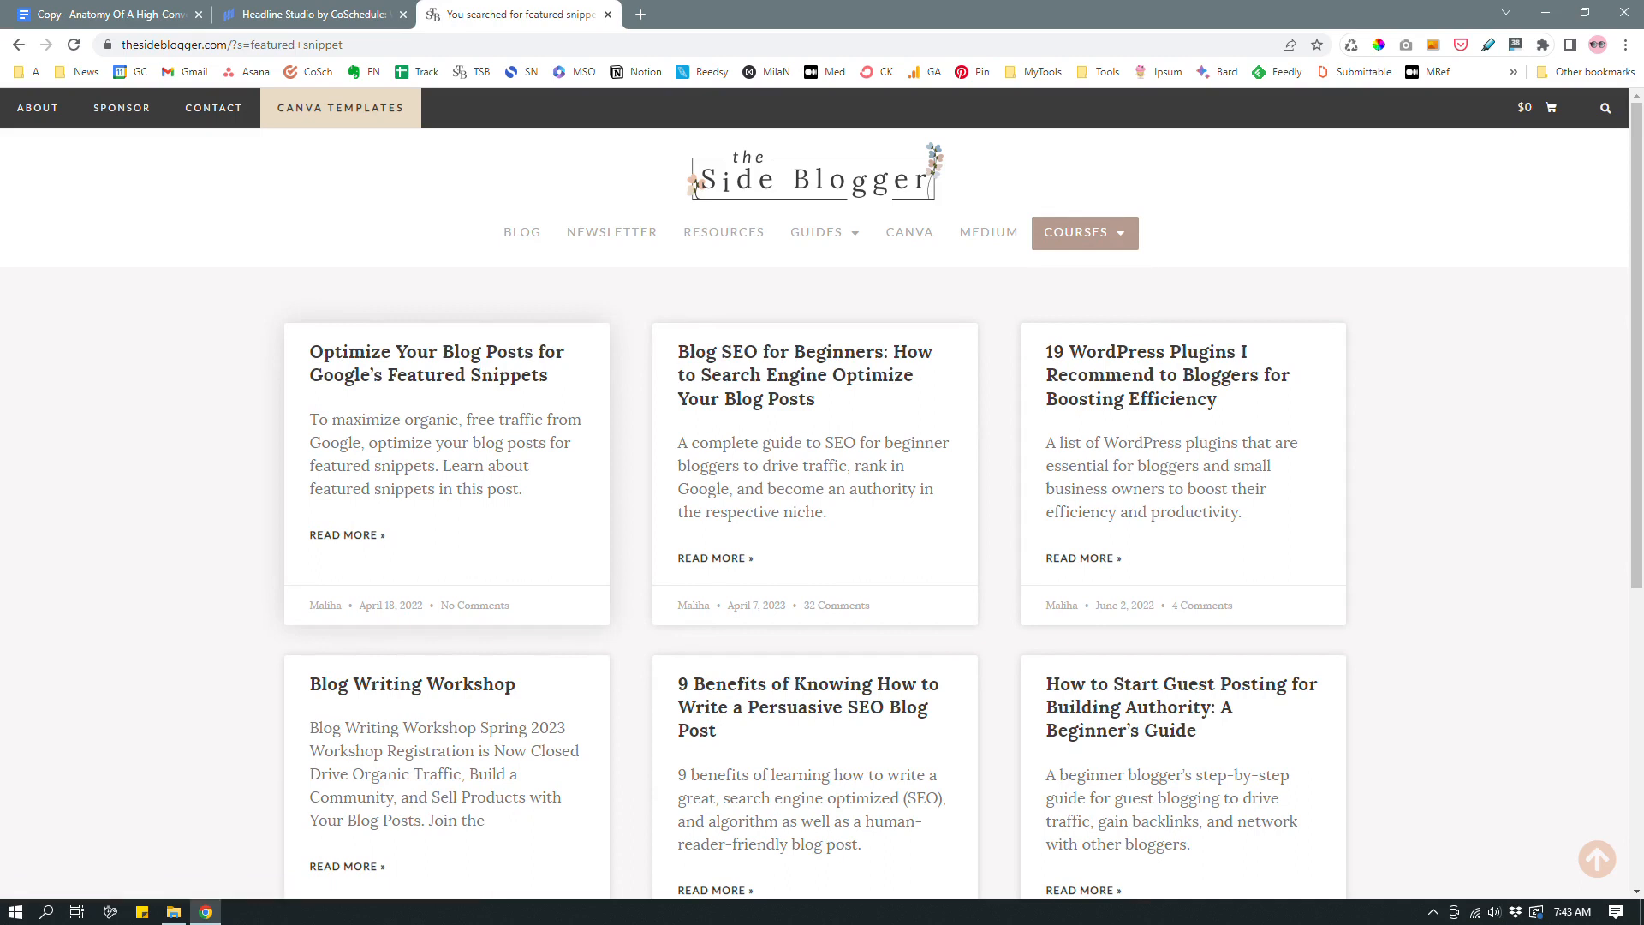
Open the post "Optimize Your Blog Posts for Google's Featured Snippets" in a new tab and look at its definition snippet example
right_click(512, 374)
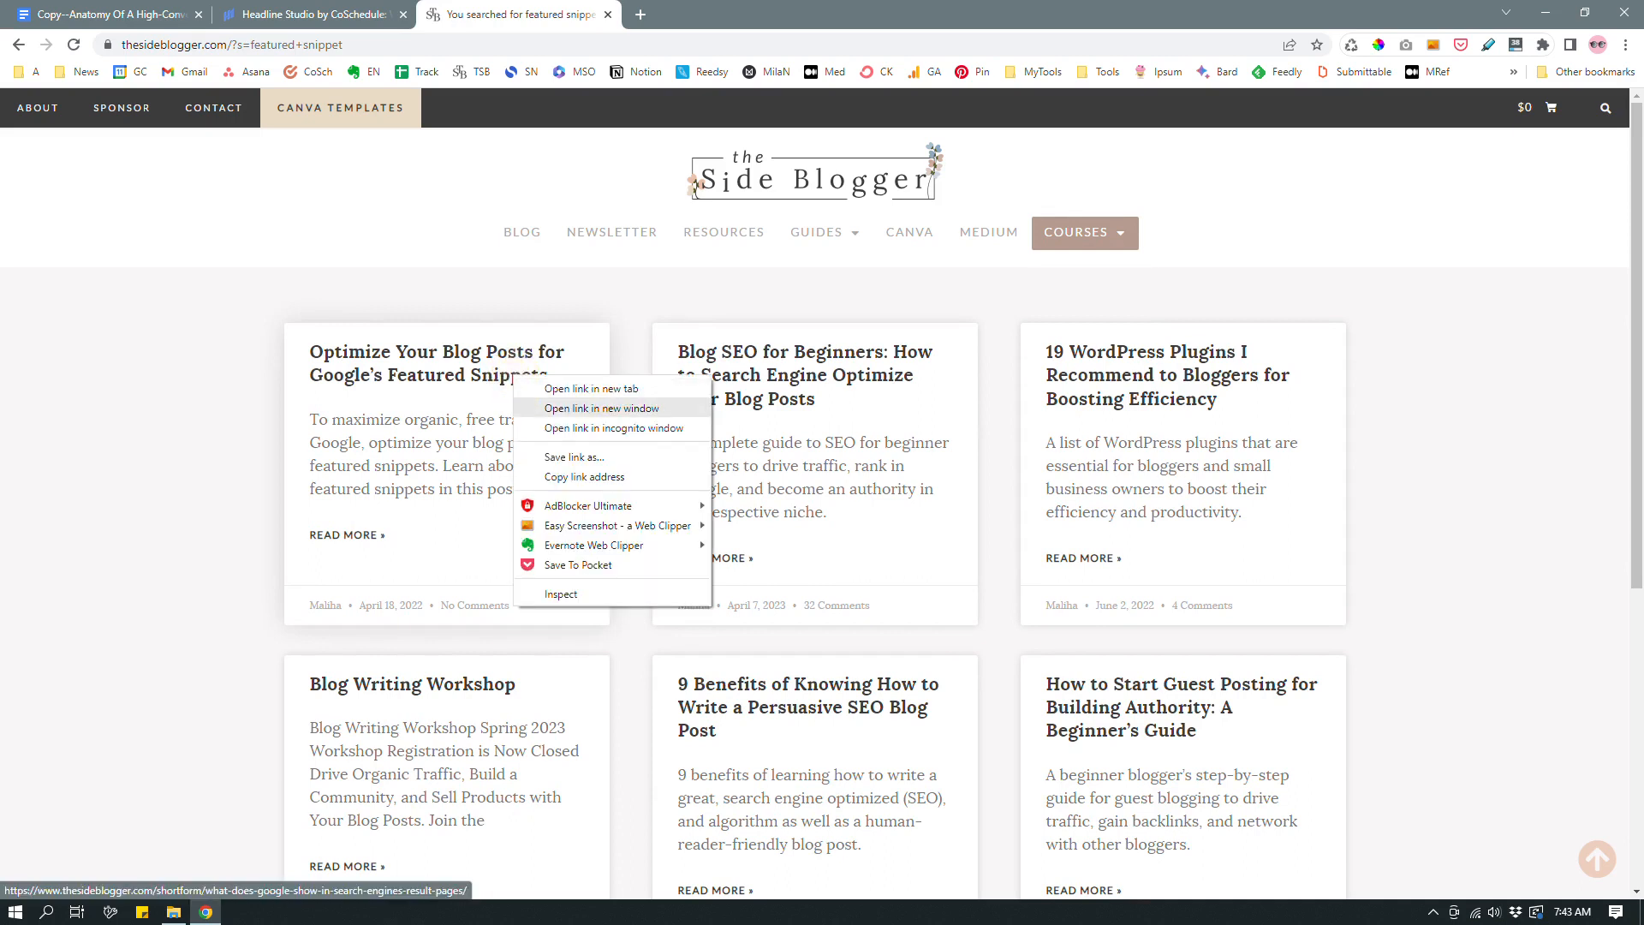
click(557, 388)
click(678, 14)
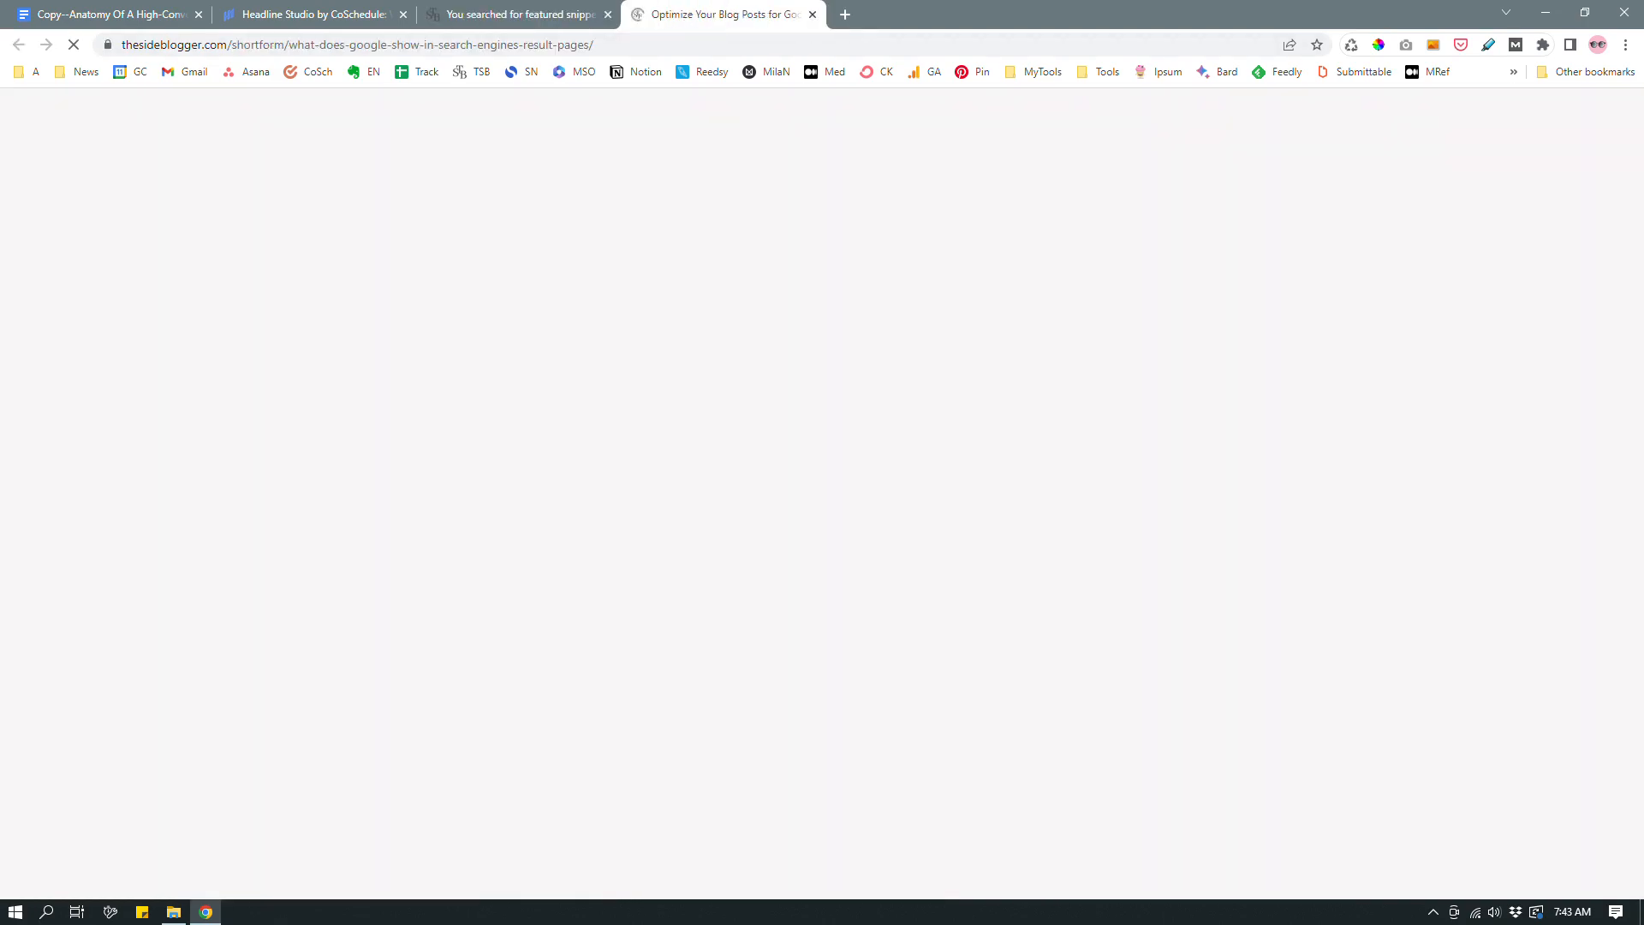
scroll(557, 511, down, 6)
scroll(557, 511, down, 15)
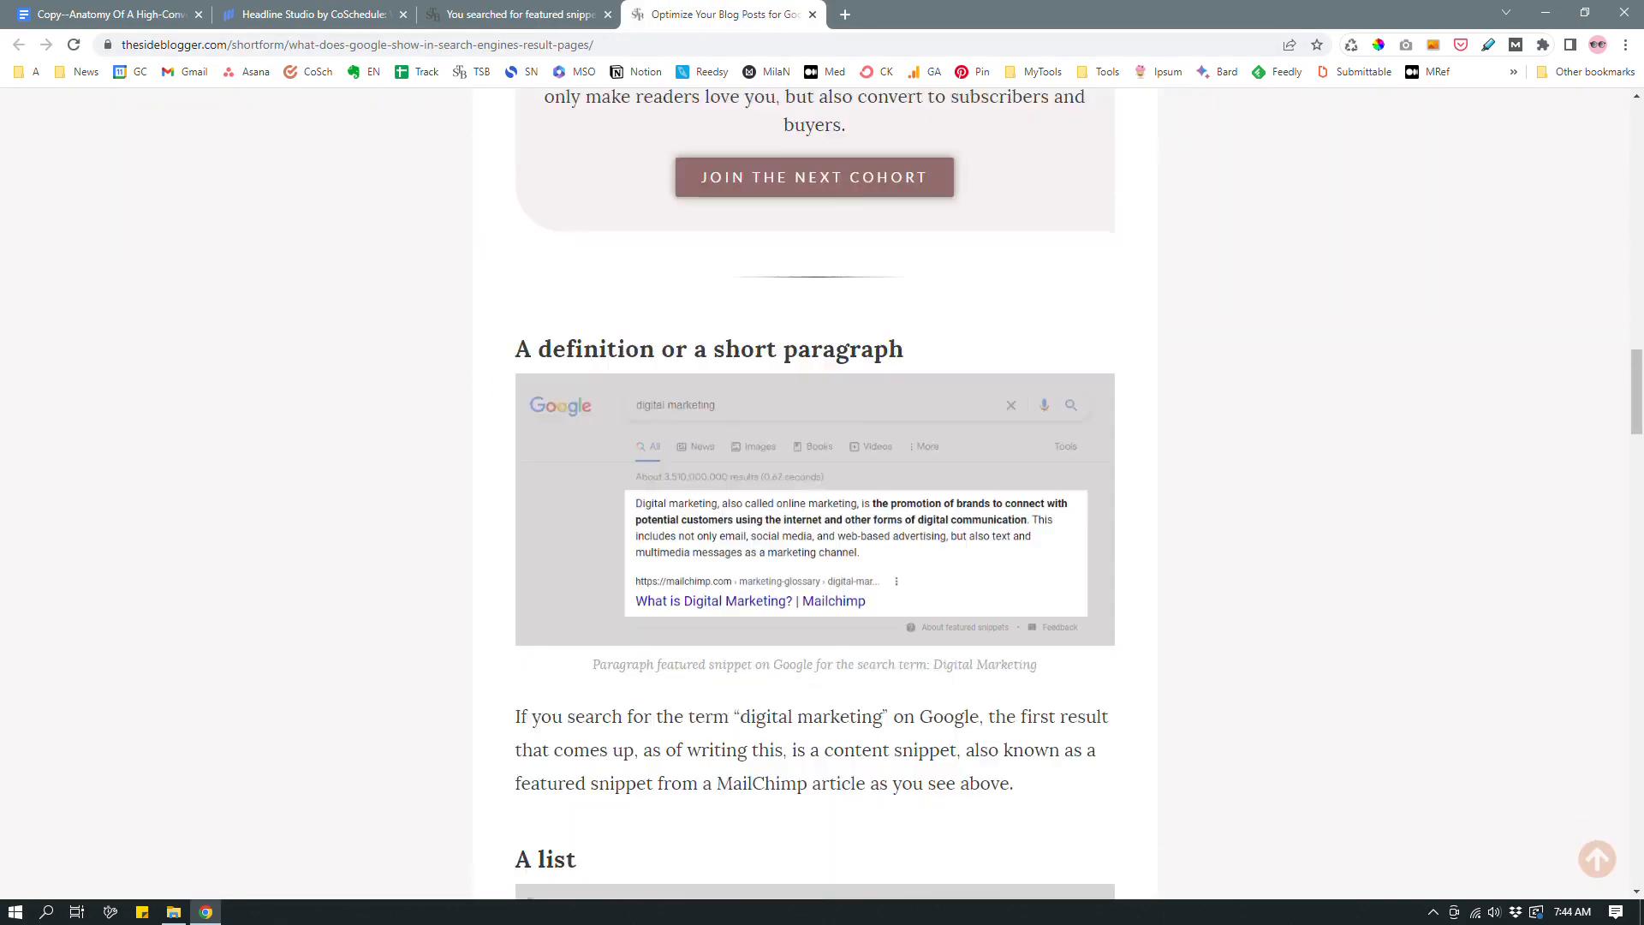
From the search results, open "Blog SEO for Beginners: How to Search Engine Optimize Your Blog Posts" in a new tab and highlight its reading time
click(542, 15)
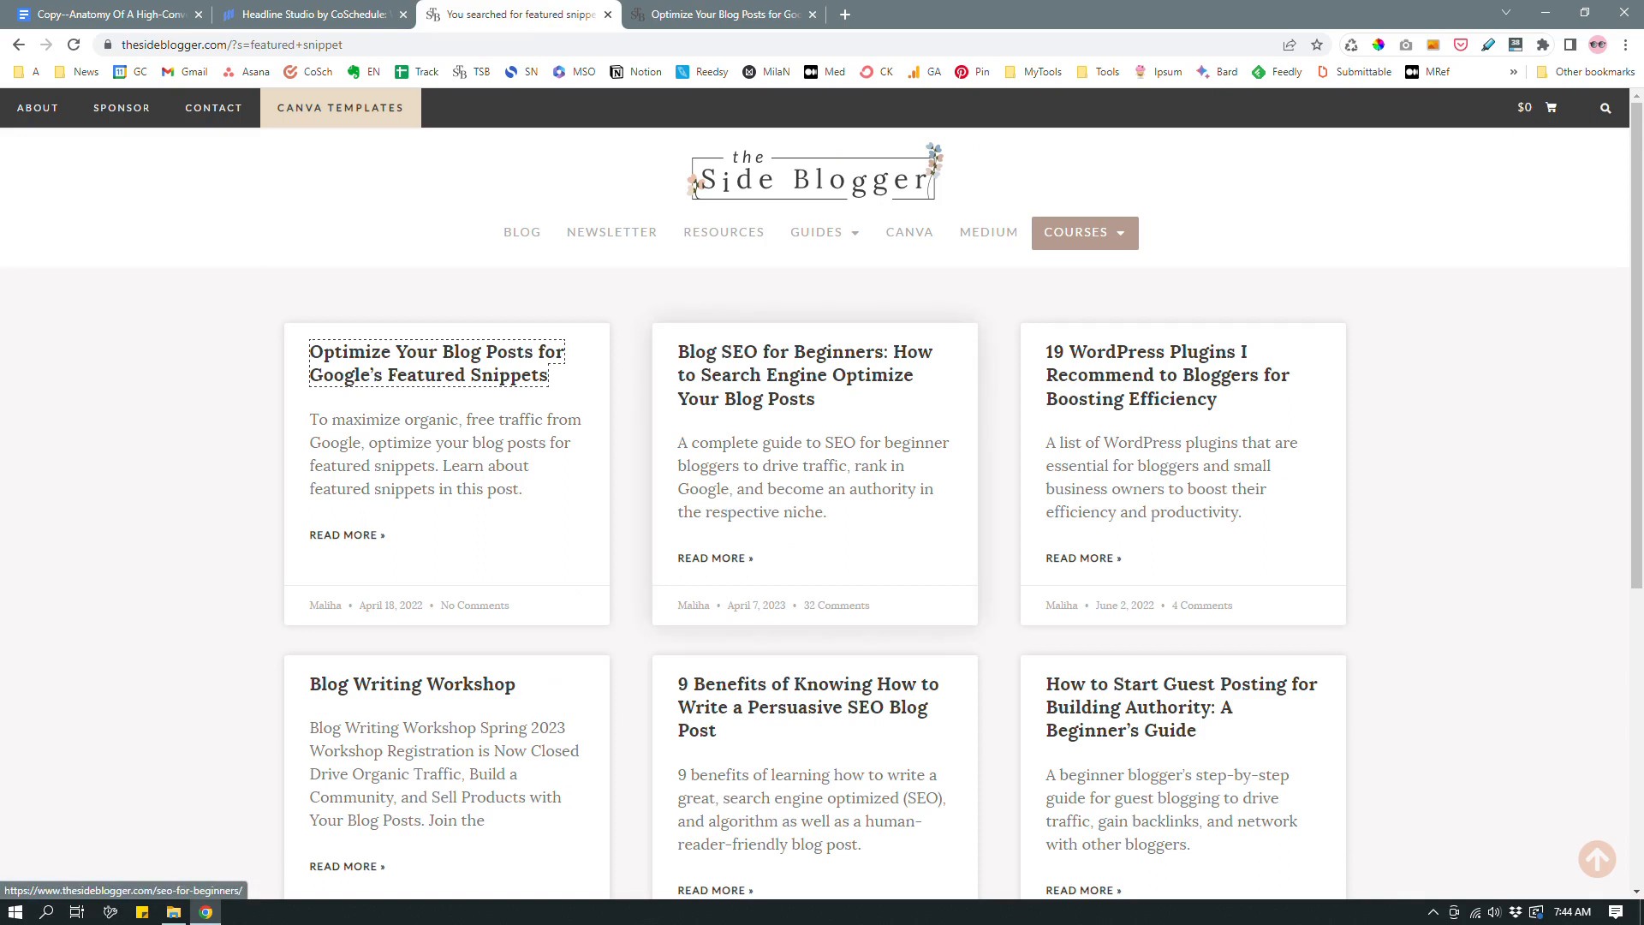
right_click(858, 377)
click(869, 388)
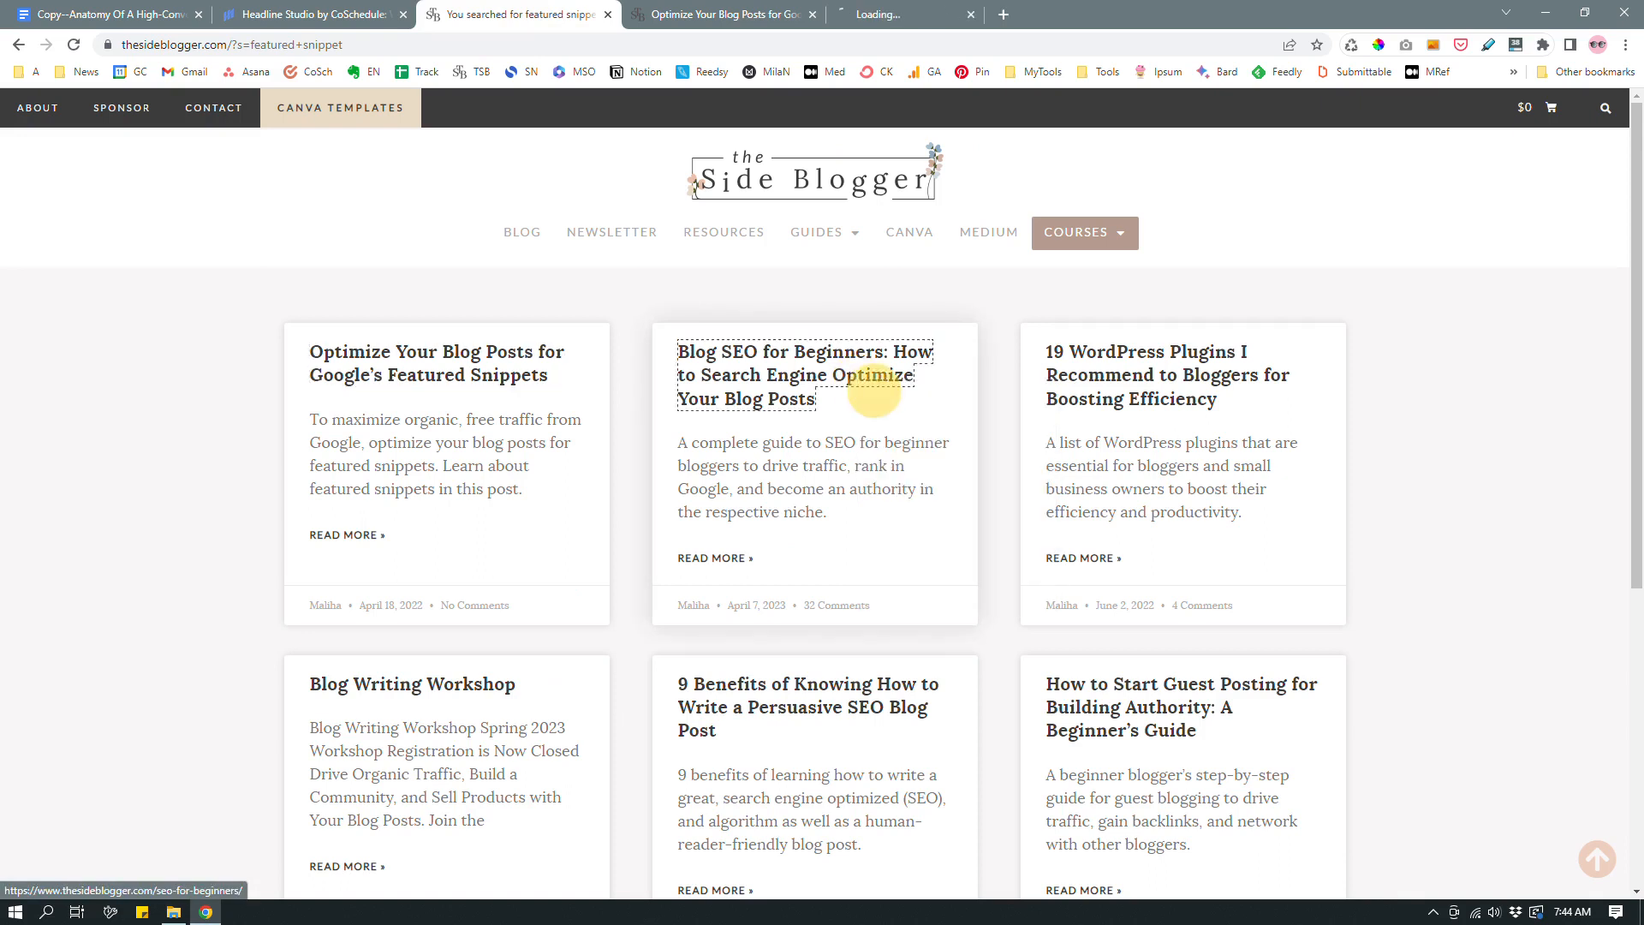
click(875, 14)
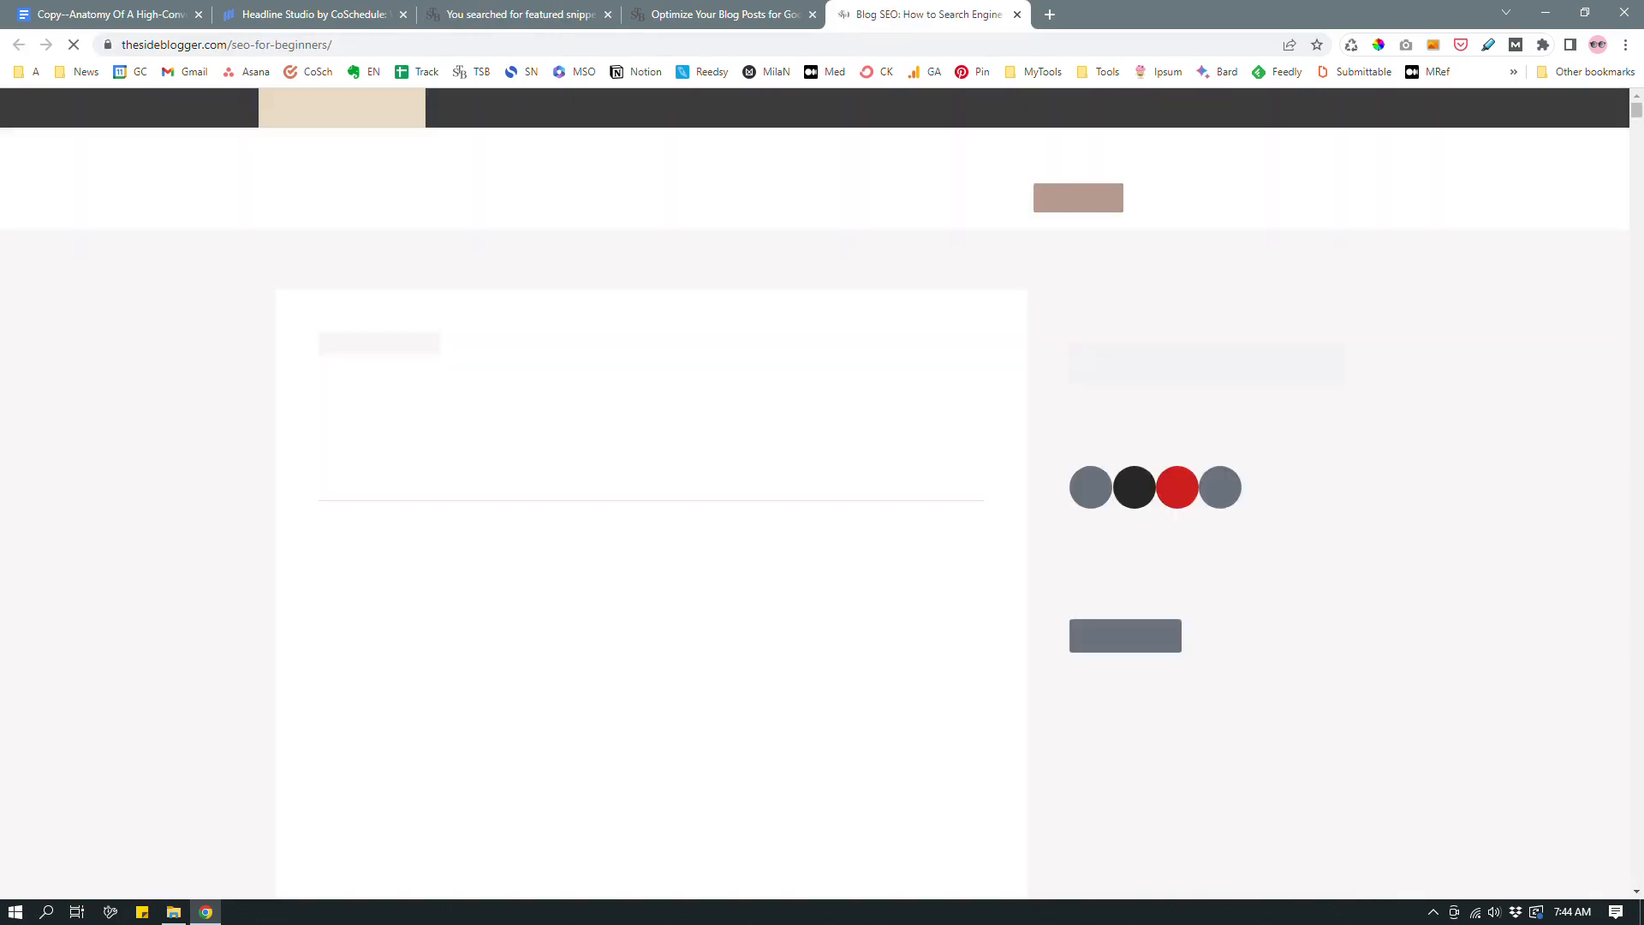
scroll(351, 723, down, 7)
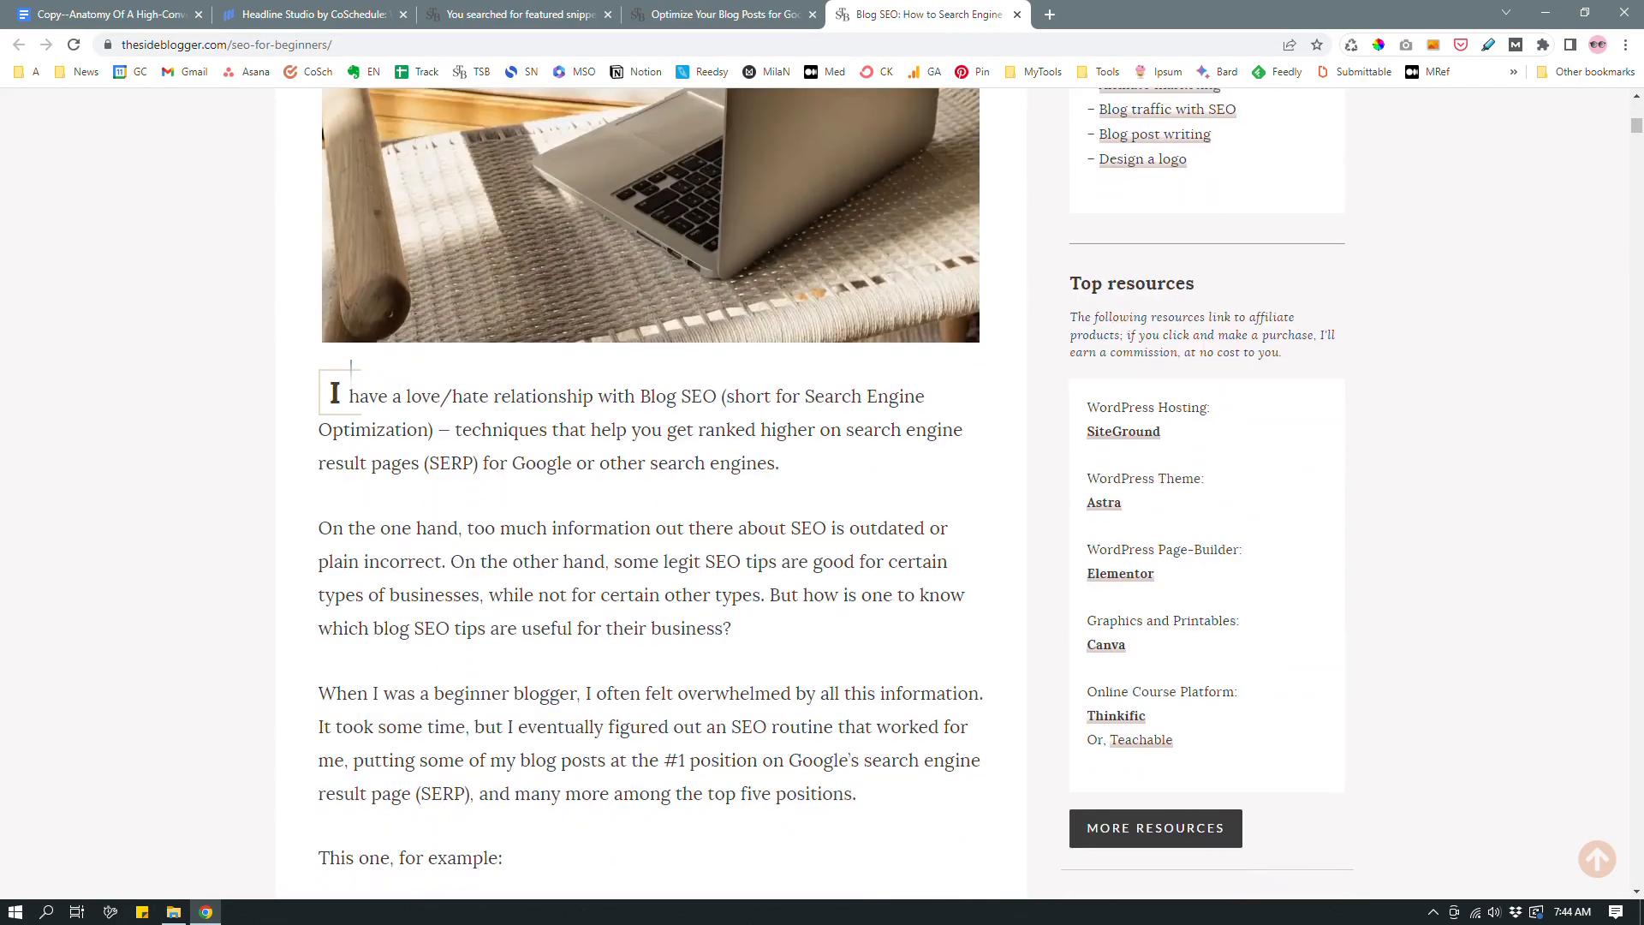
scroll(351, 725, up, 7)
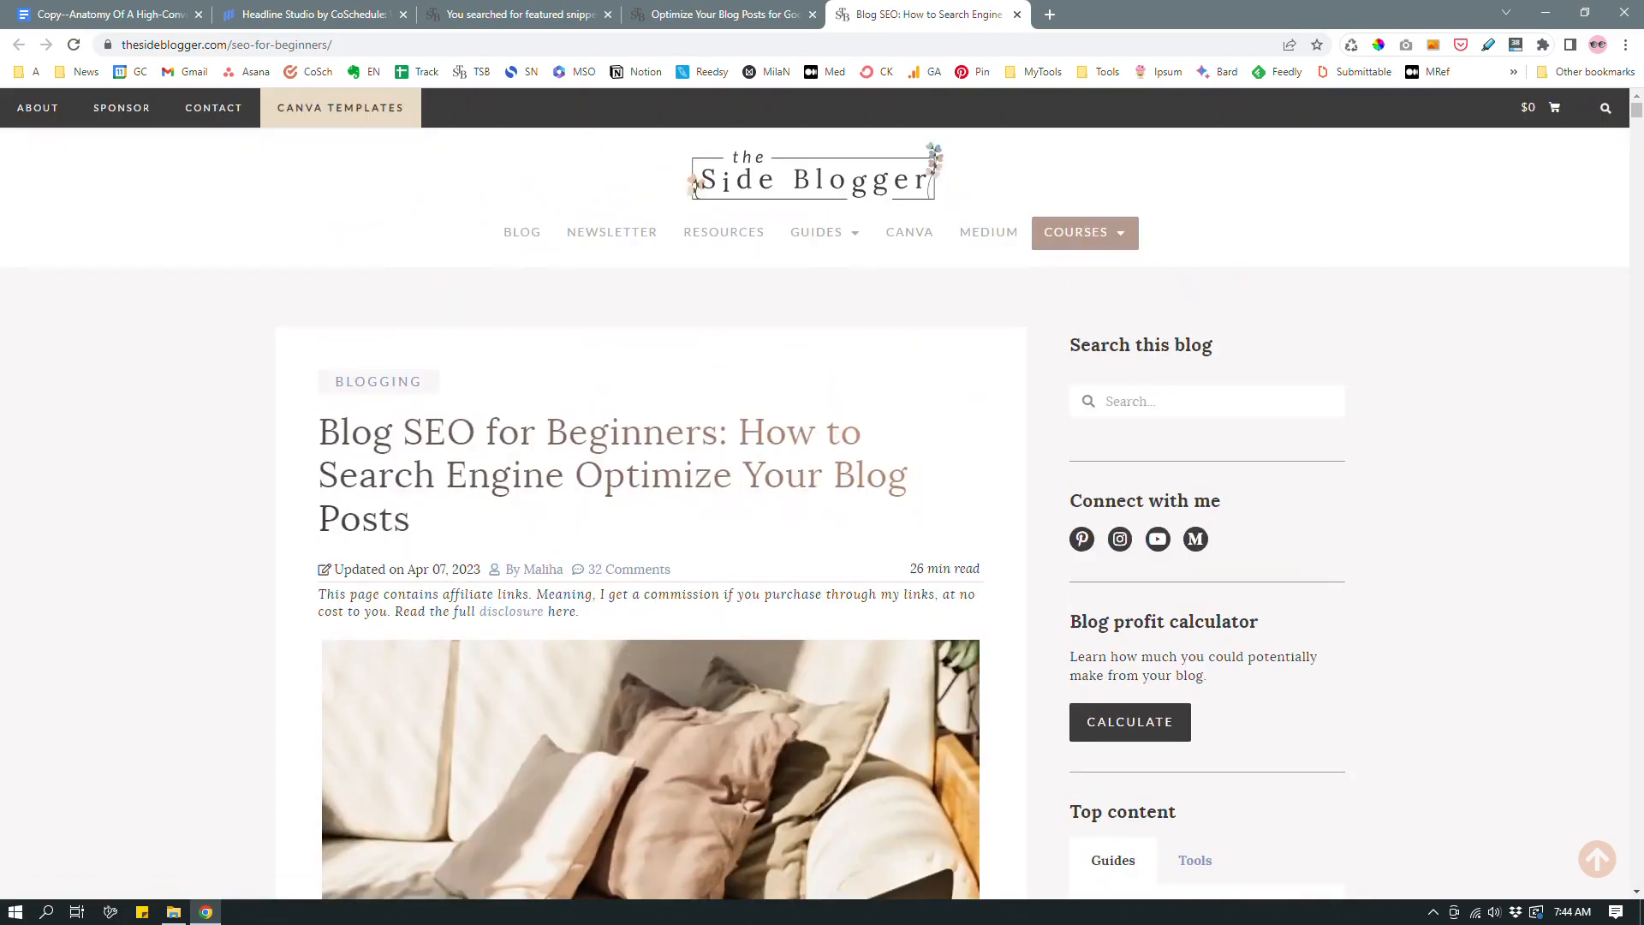
drag(902, 568, 992, 567)
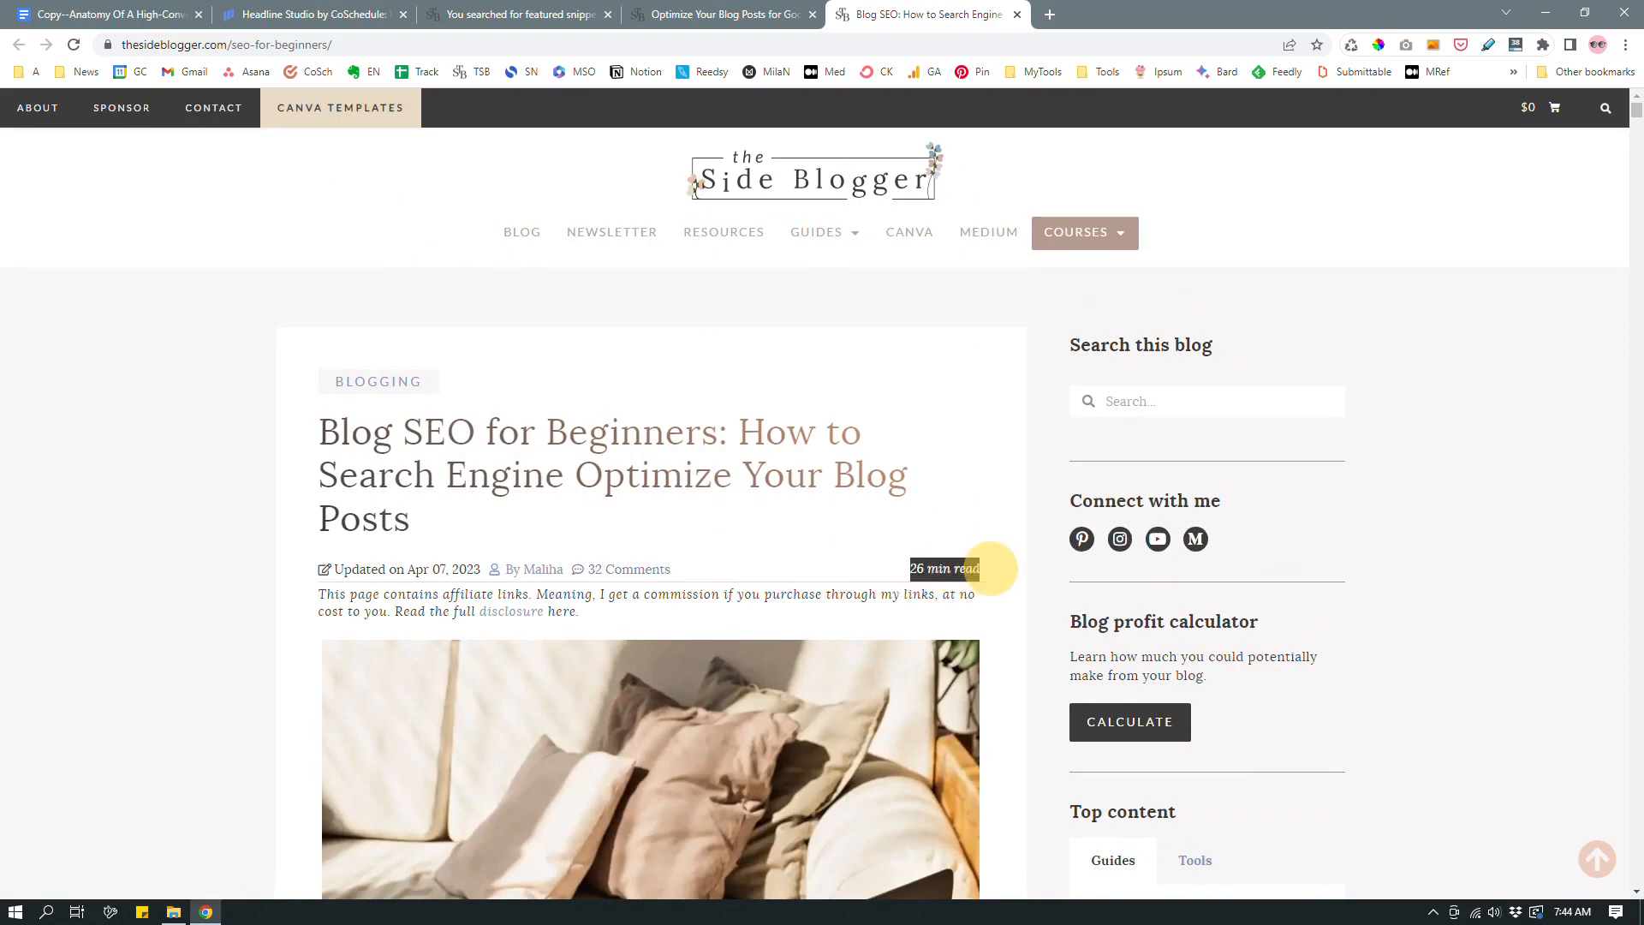
Read through the Blog SEO post down to the numbered list that splits the remaining content into three parts
scroll(991, 567, down, 20)
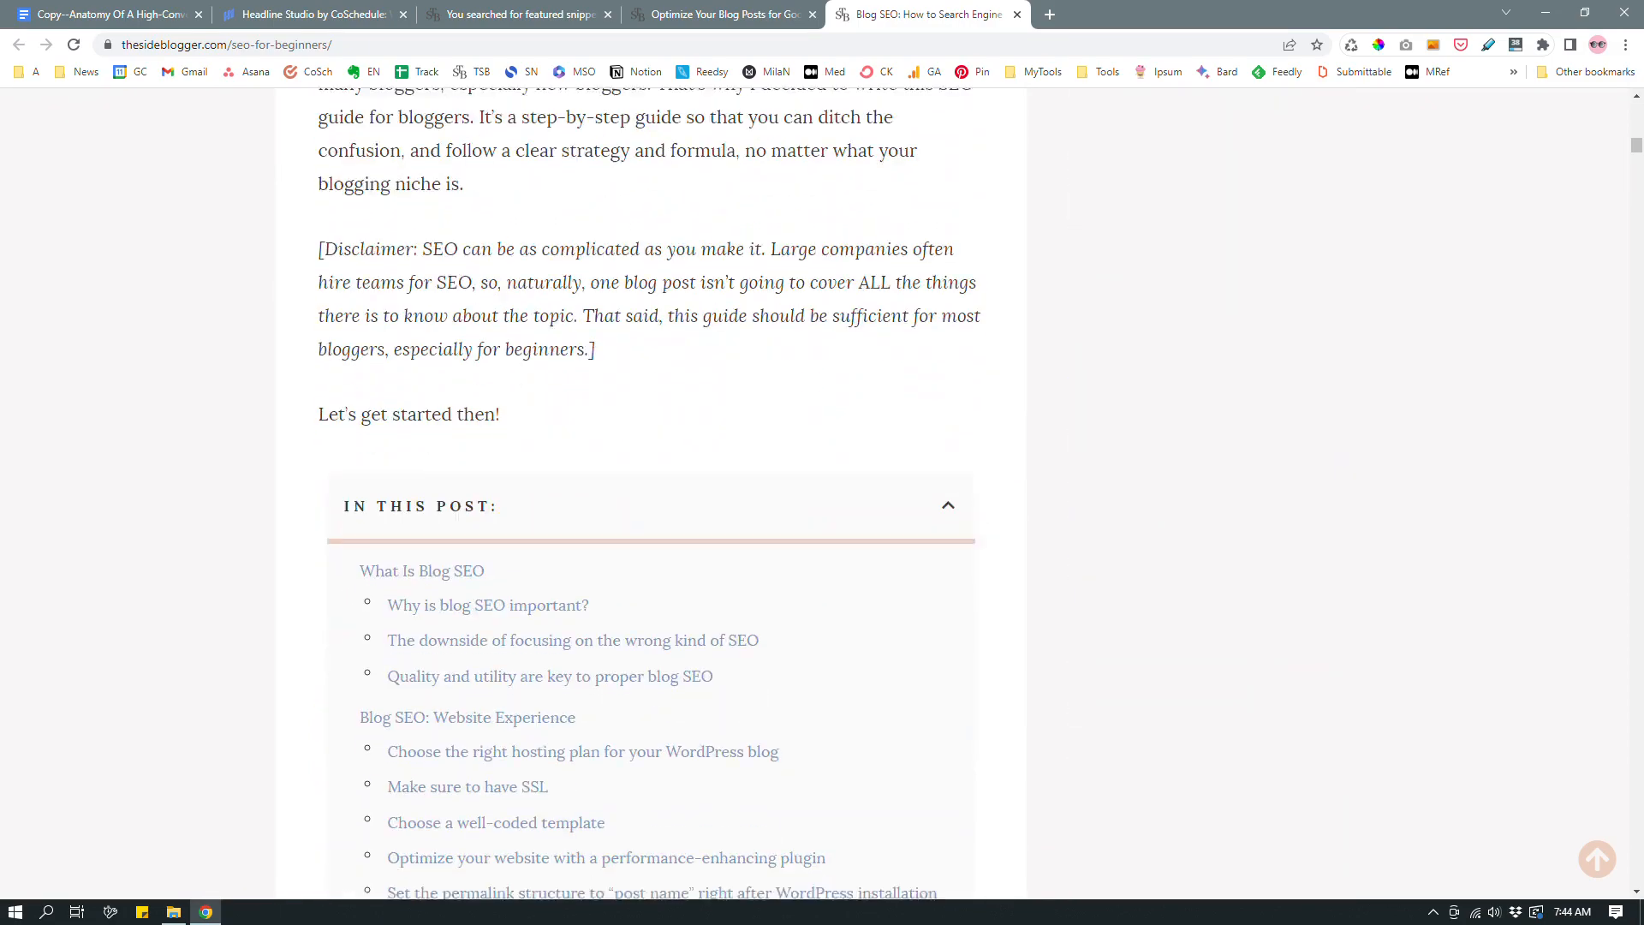
scroll(651, 492, down, 20)
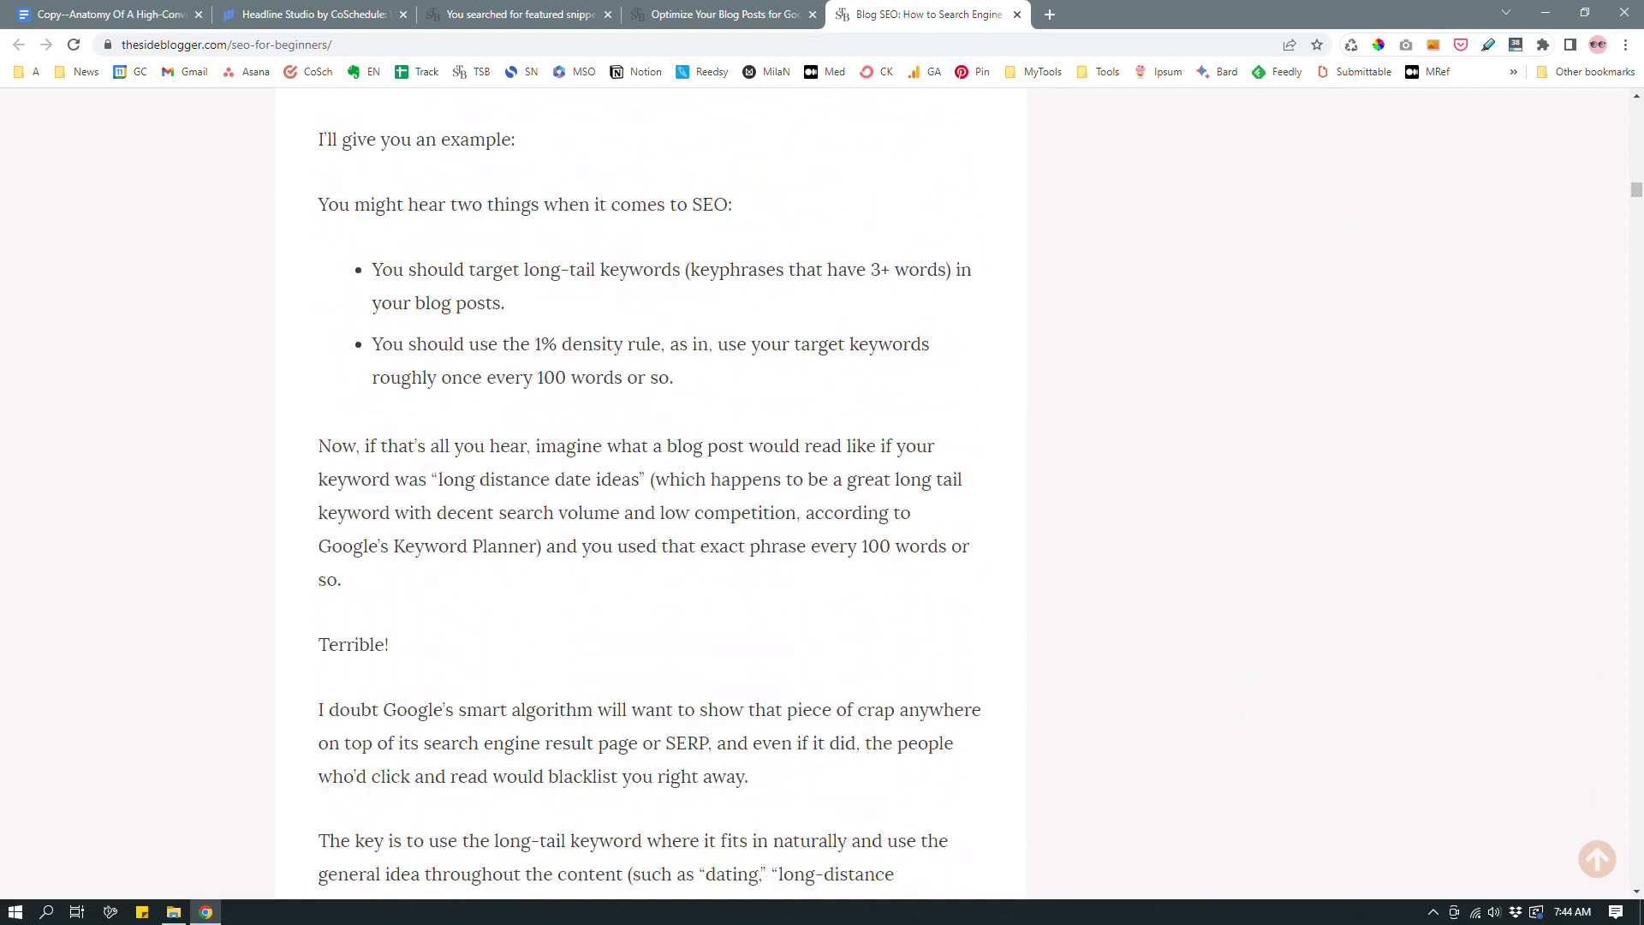
scroll(651, 492, down, 7)
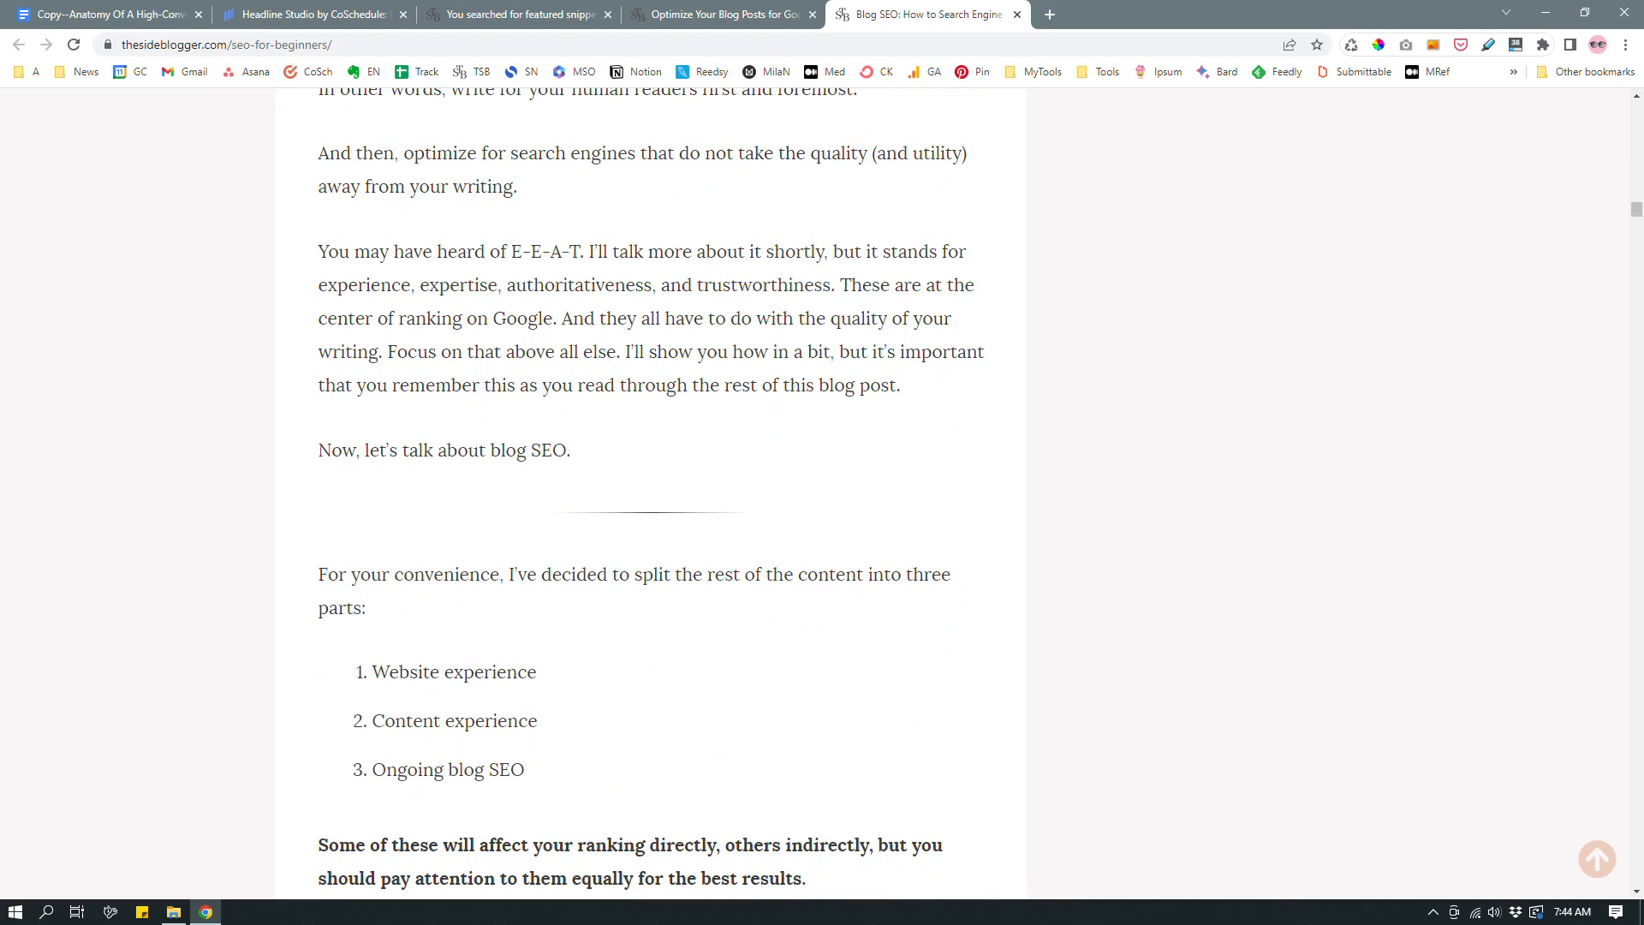
Glance over the three-part list in the Blog SEO post again and switch back to the landing page draft in Google Docs
scroll(651, 493, down, 4)
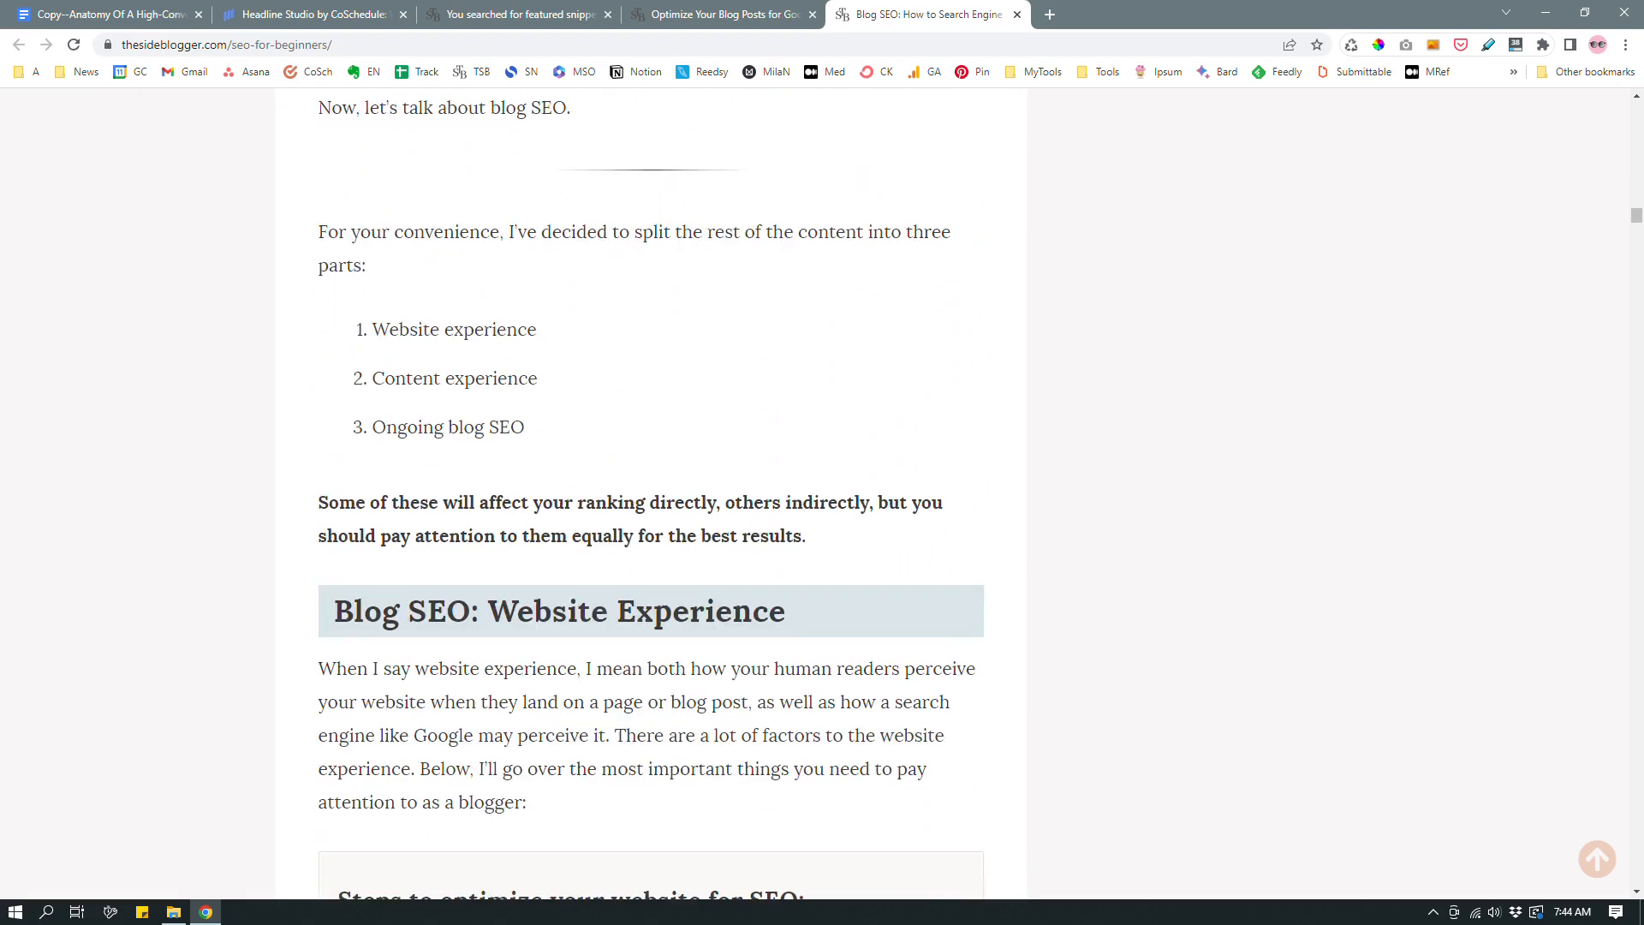
scroll(650, 492, up, 9)
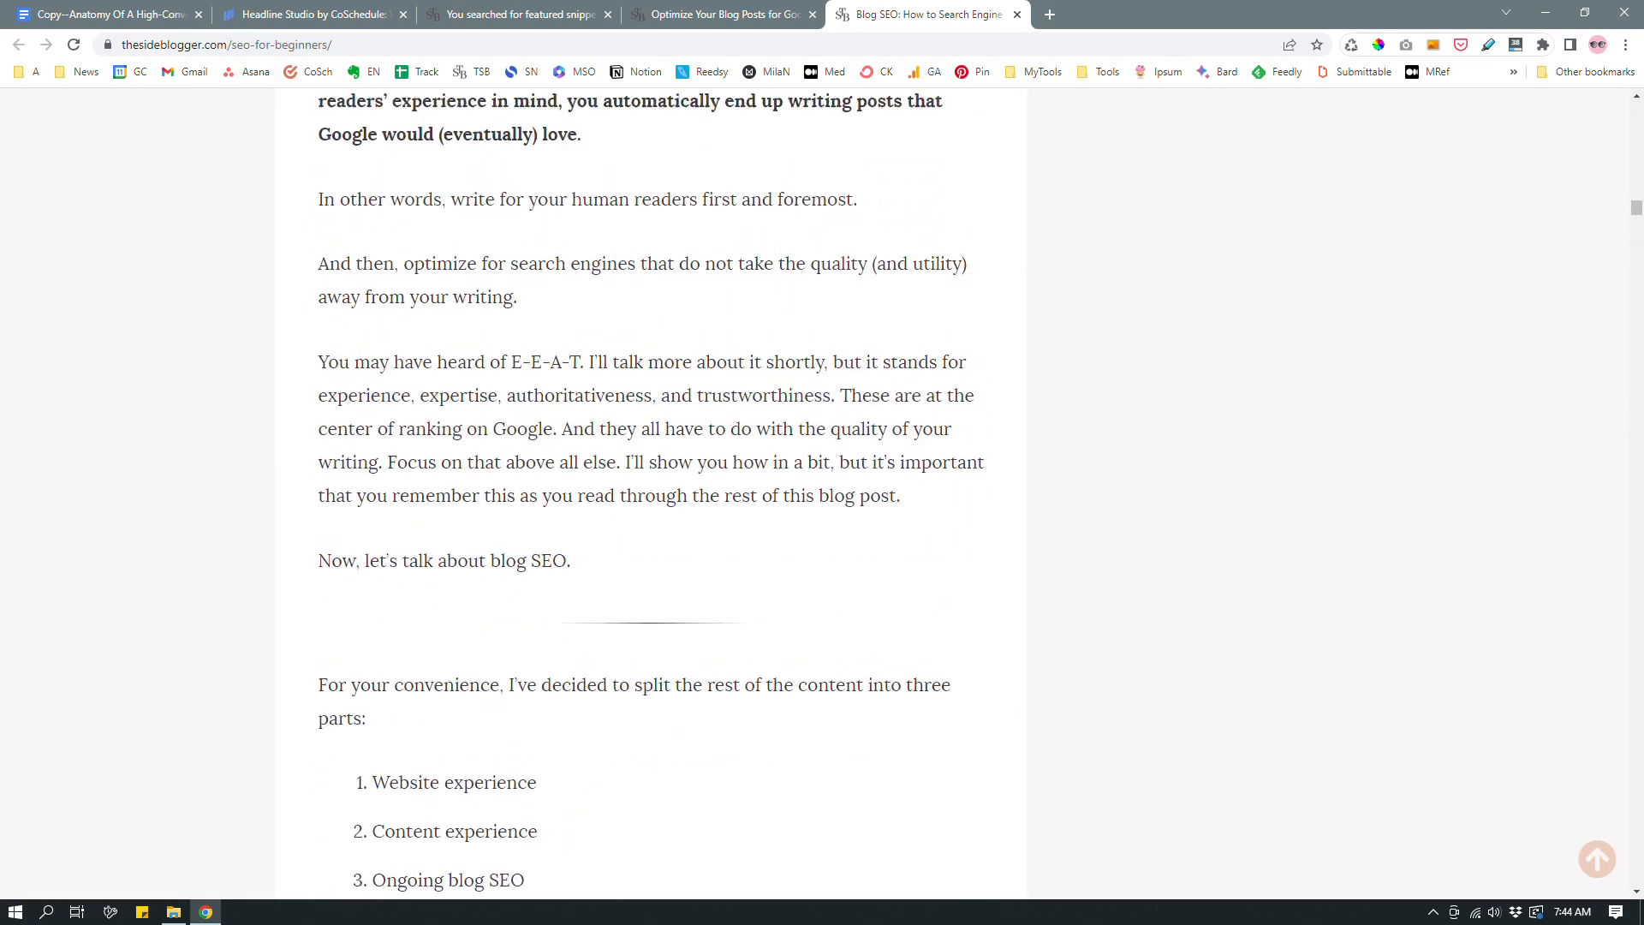
click(308, 15)
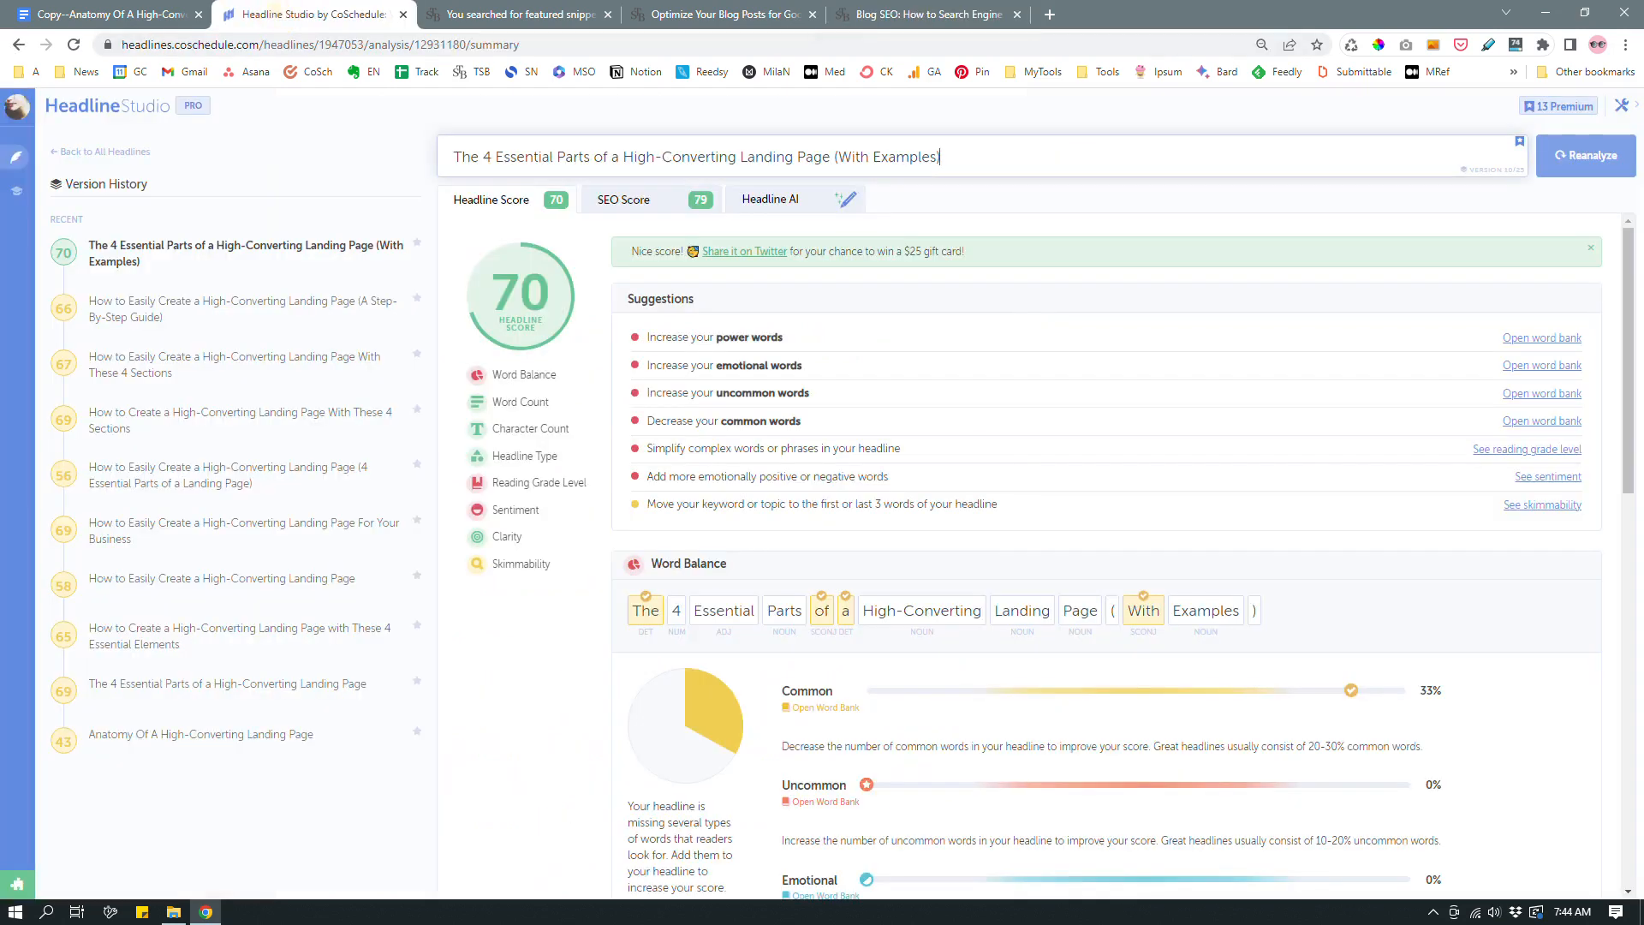
click(513, 15)
click(137, 13)
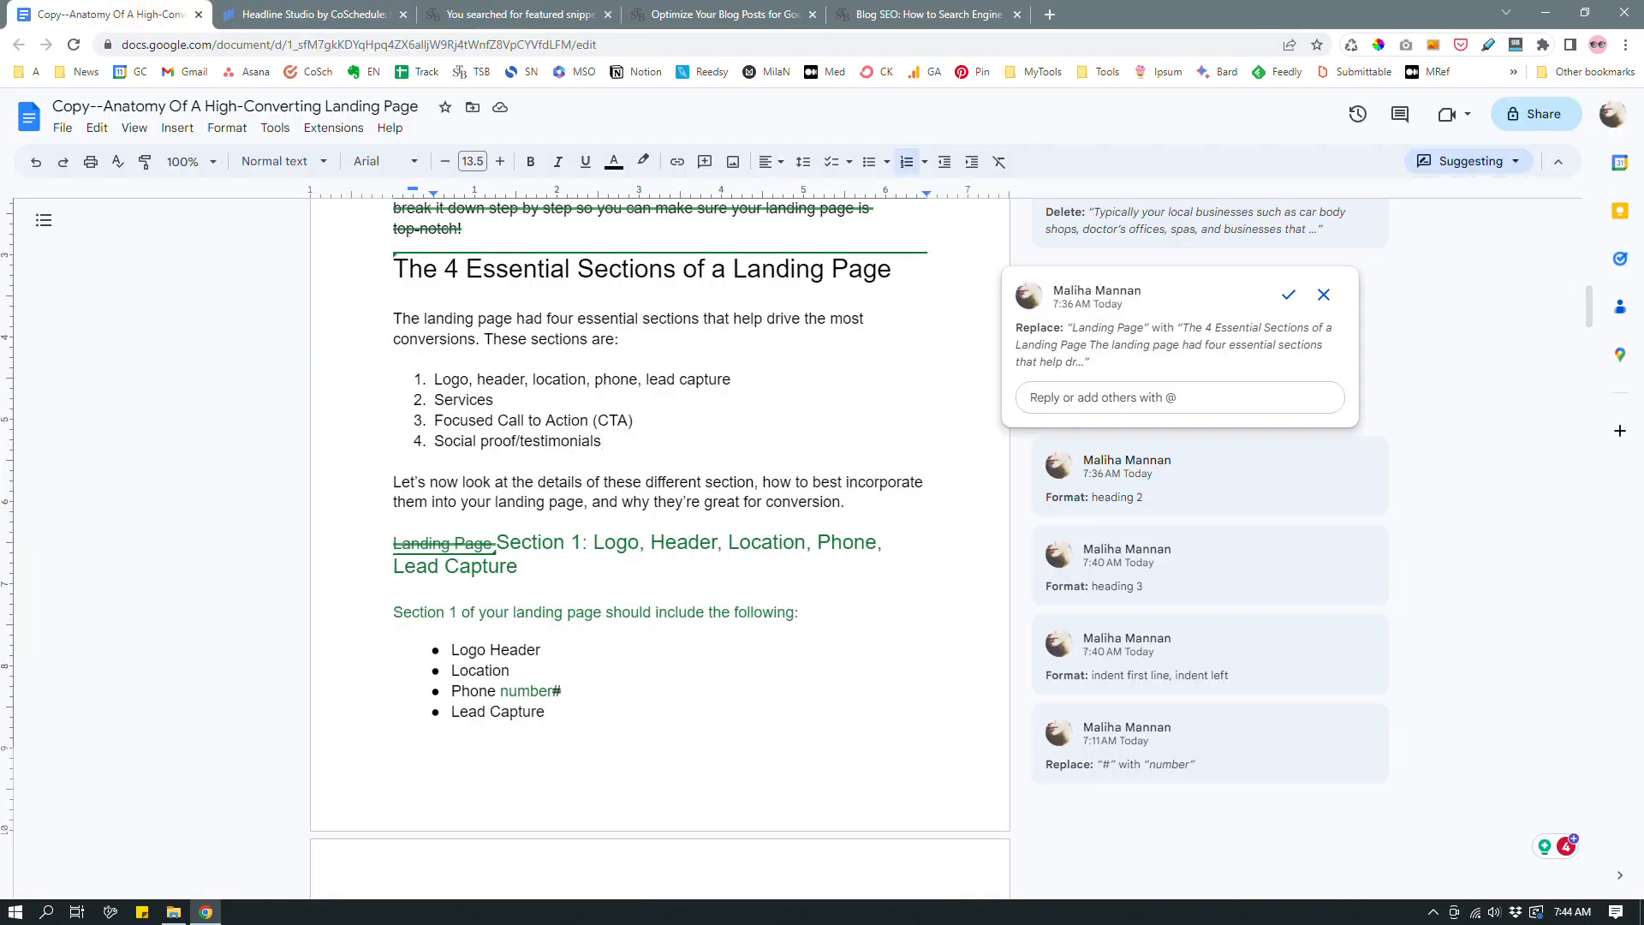
Highlight the "The 4 Essential Sections of a Landing Page" overview and the Section 1 heading below it
click(616, 552)
scroll(660, 548, down, 1)
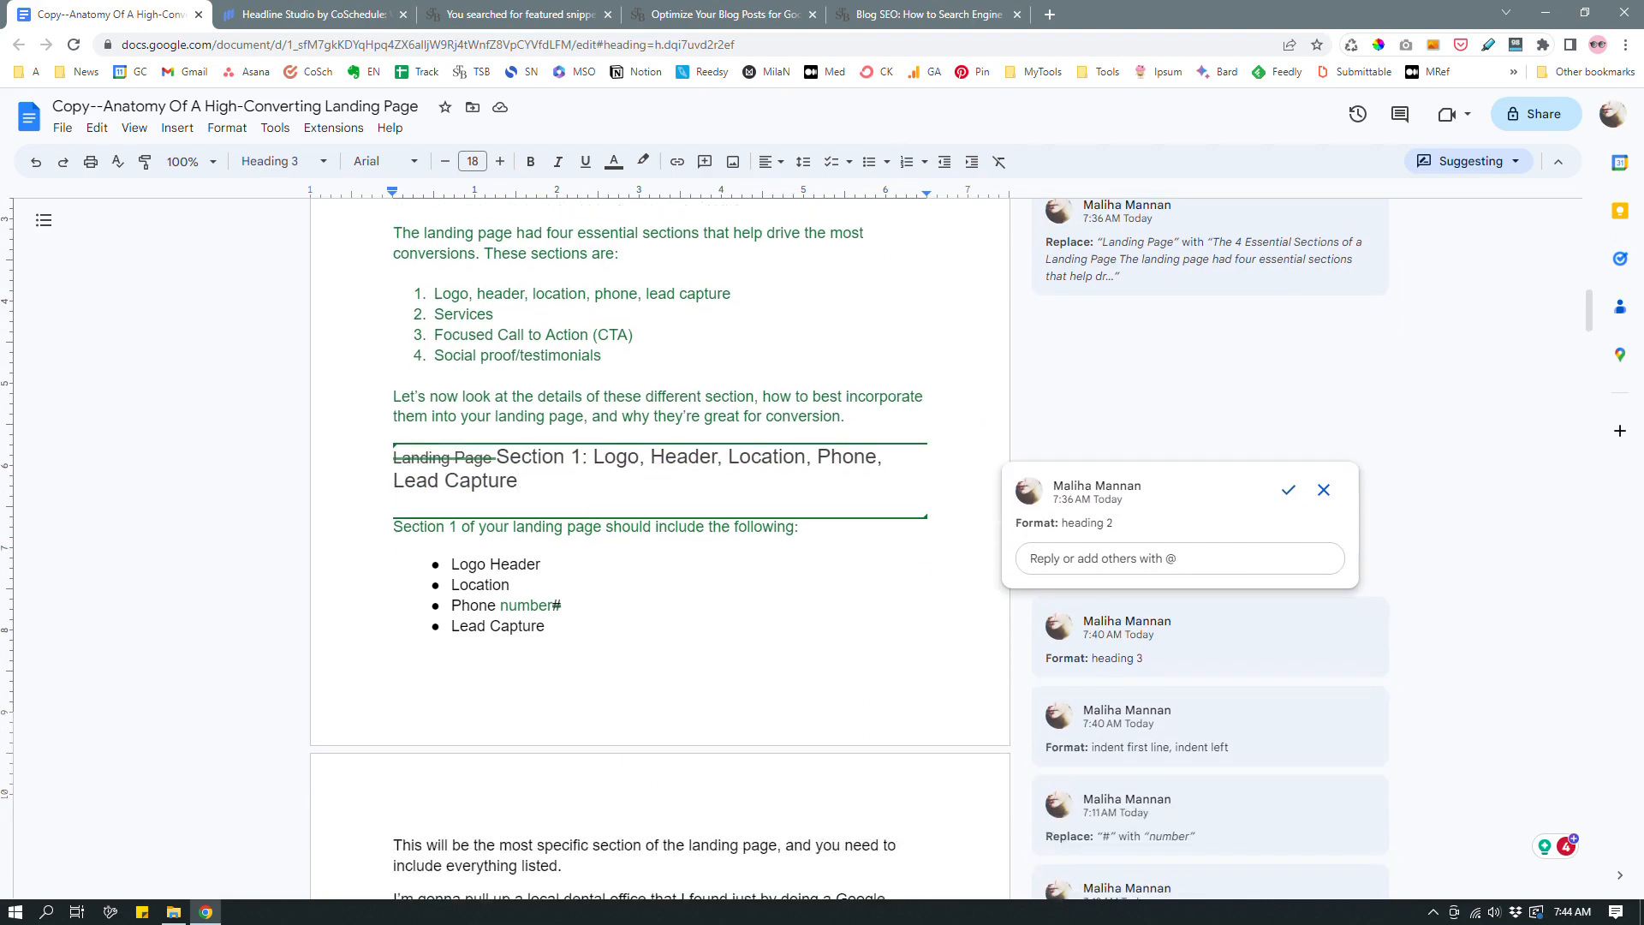
scroll(660, 548, up, 2)
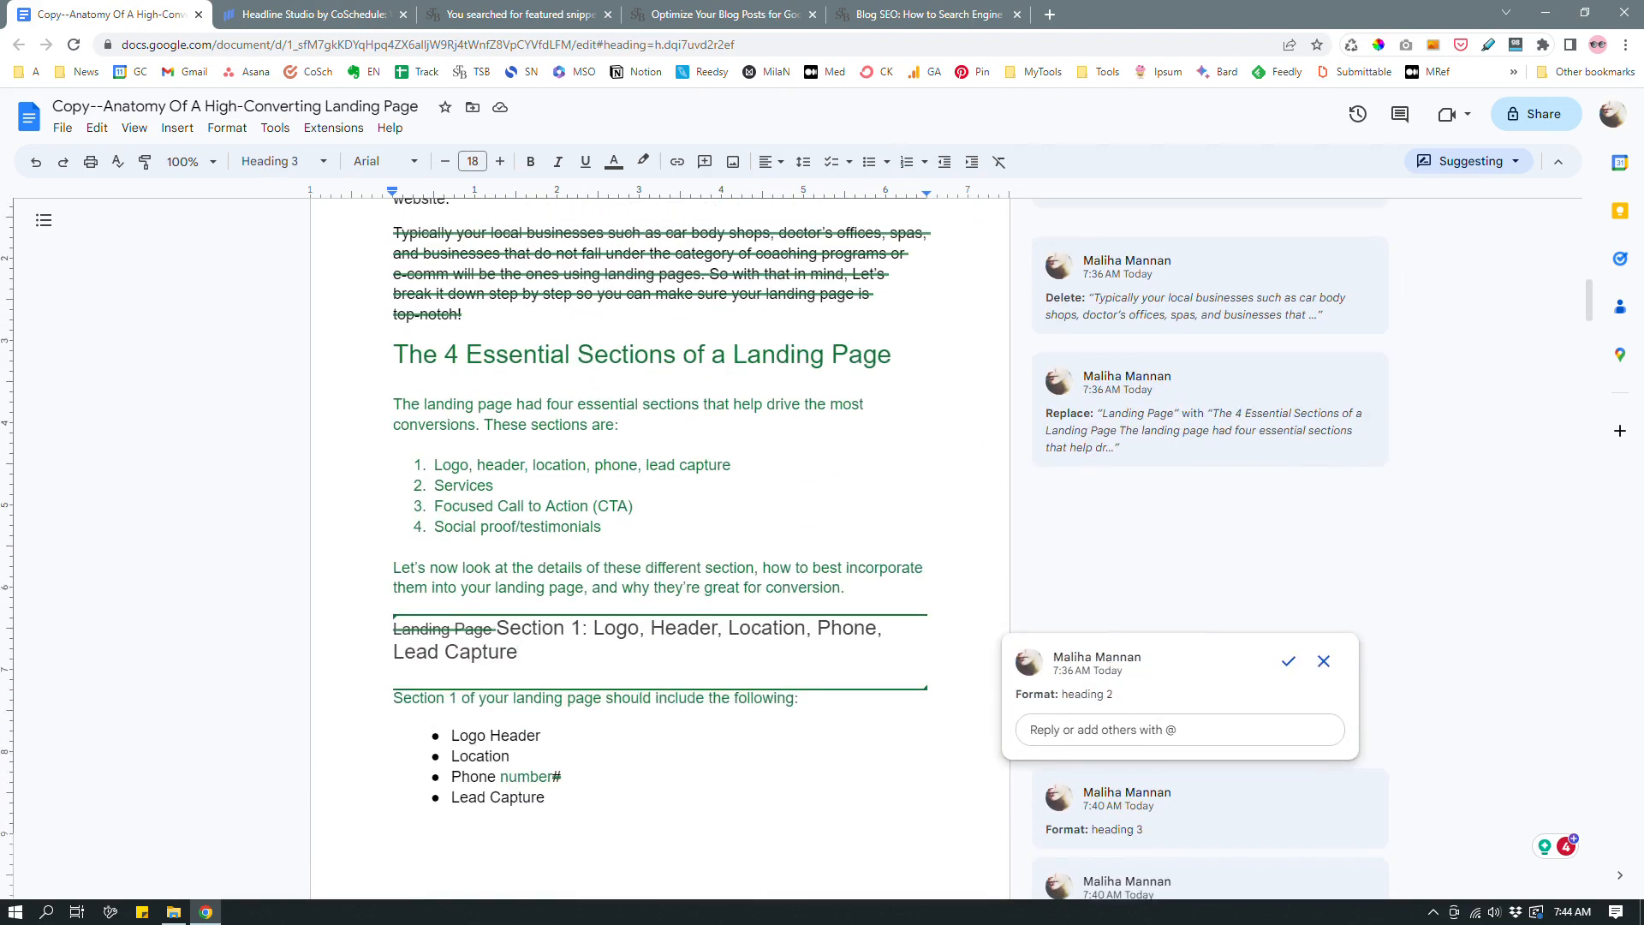
drag(644, 528, 398, 444)
drag(392, 351, 852, 587)
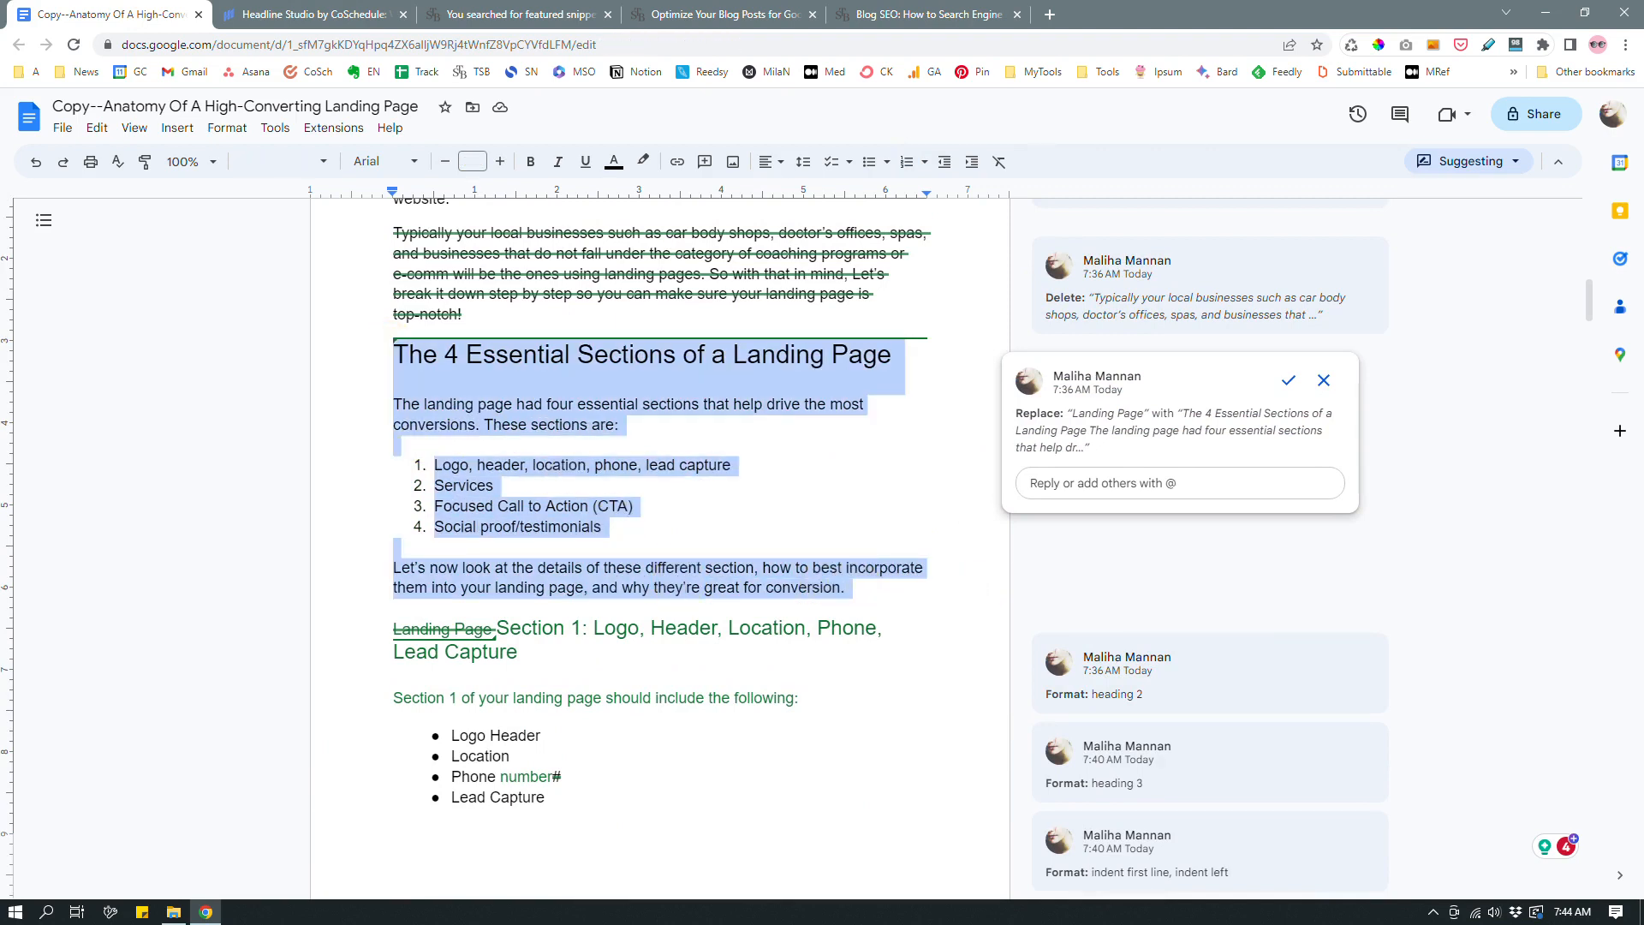
click(906, 585)
drag(497, 628, 531, 648)
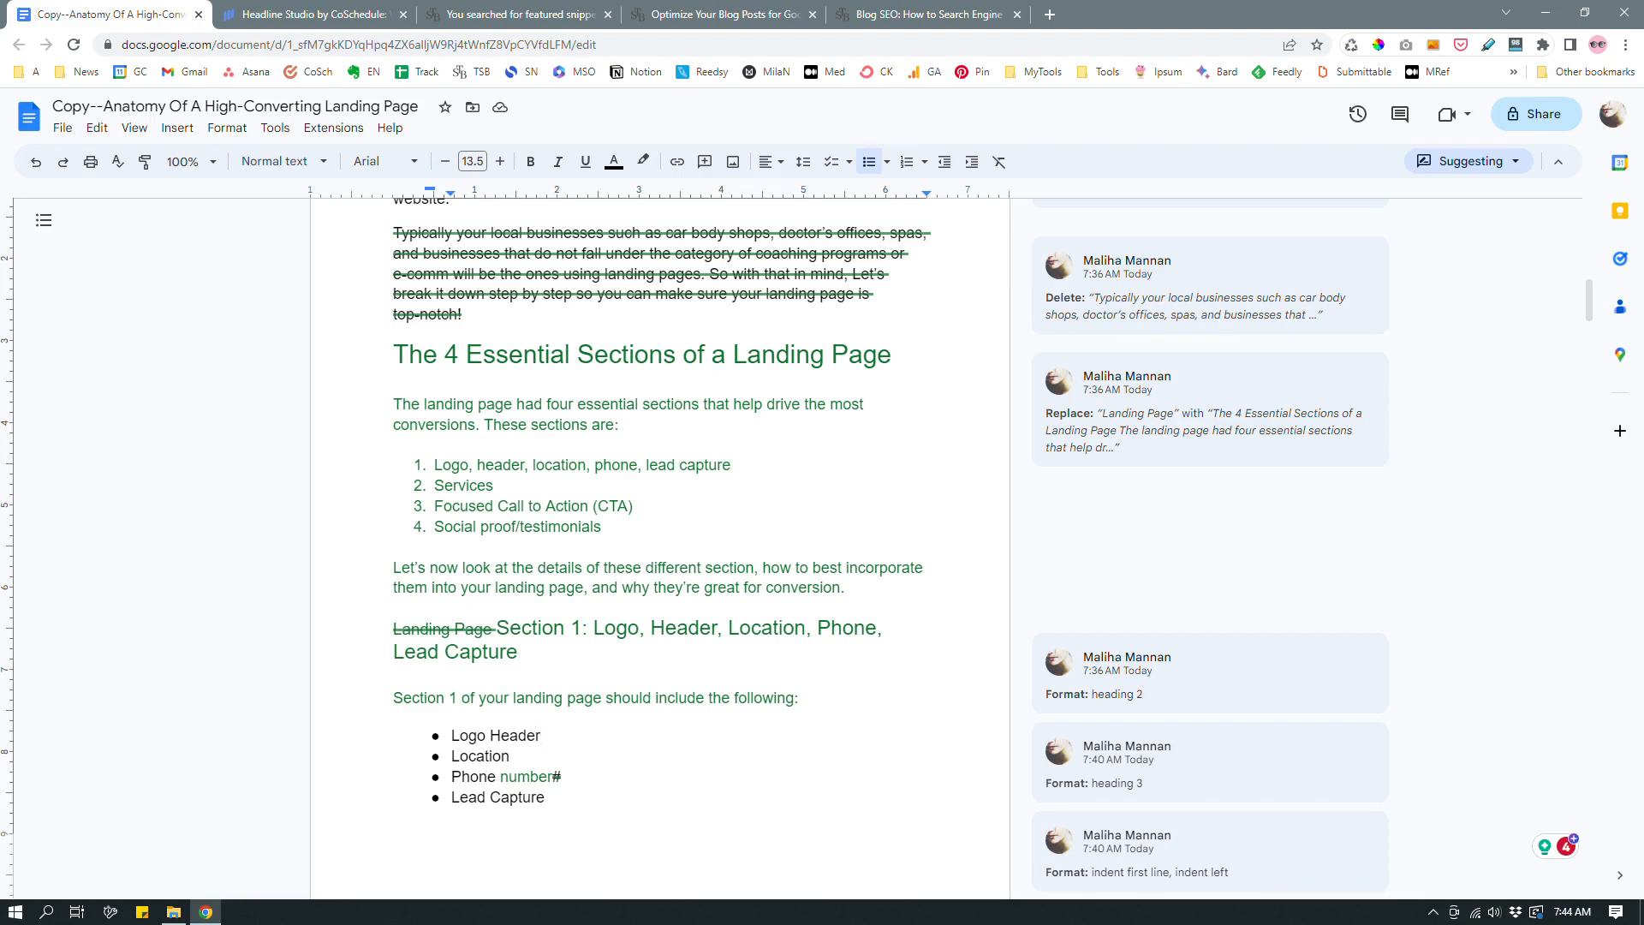
Review the numbered section headings down the draft and highlight the "#1 Mistake Most People Make With Their Landing Page" heading
scroll(659, 548, down, 4)
scroll(660, 548, up, 6)
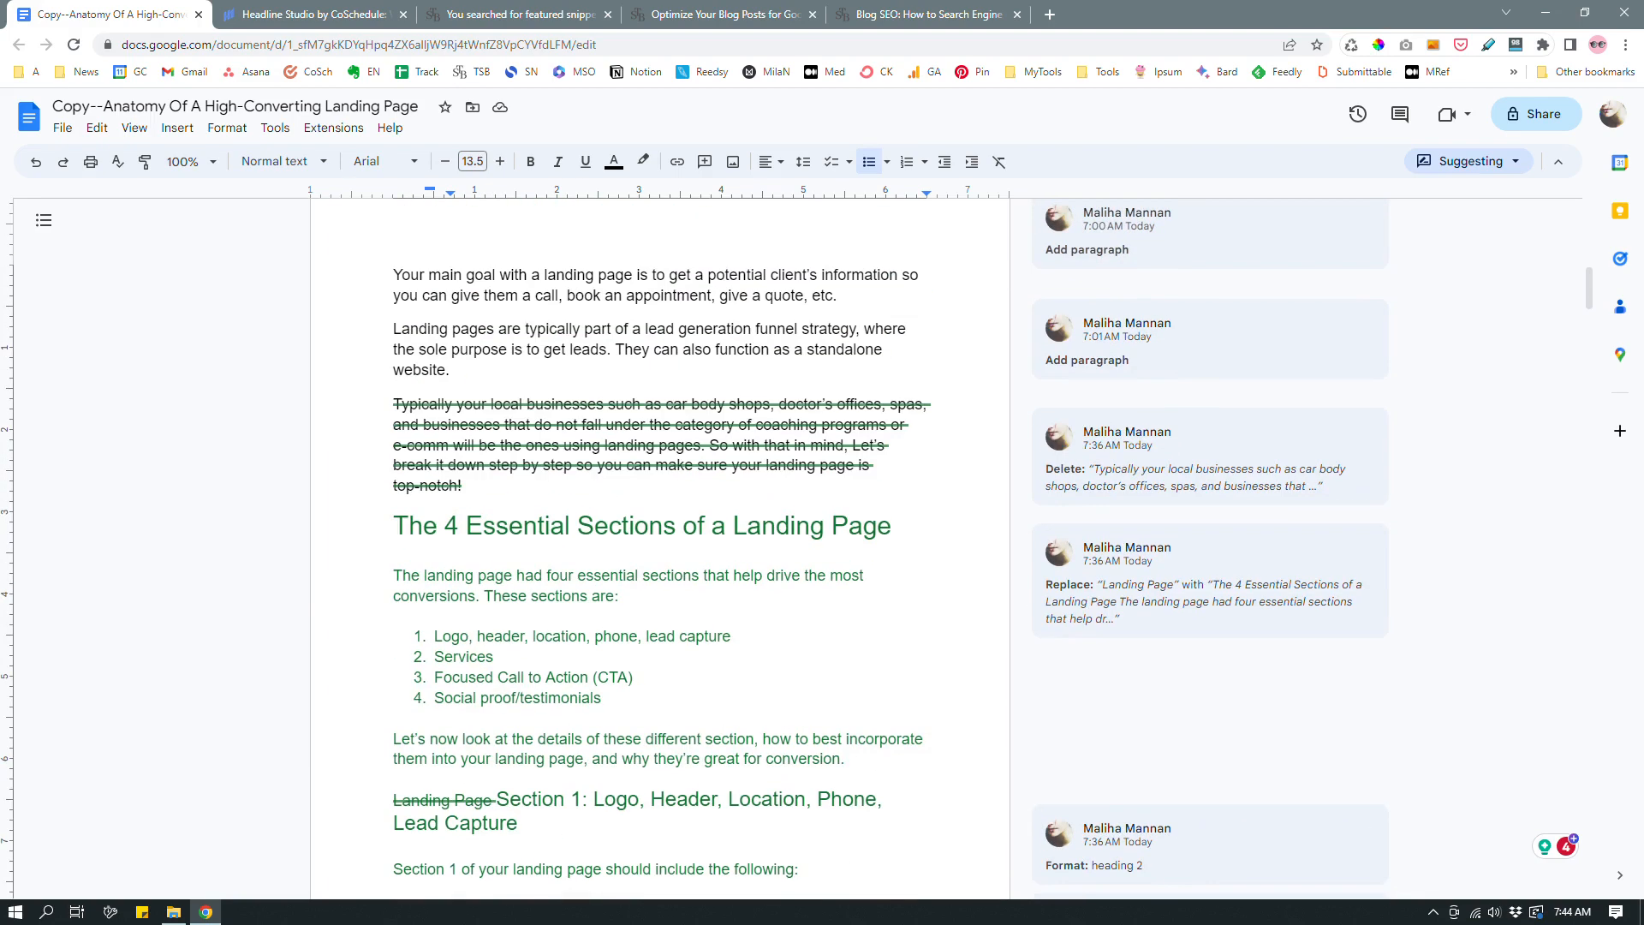
scroll(540, 898, down, 20)
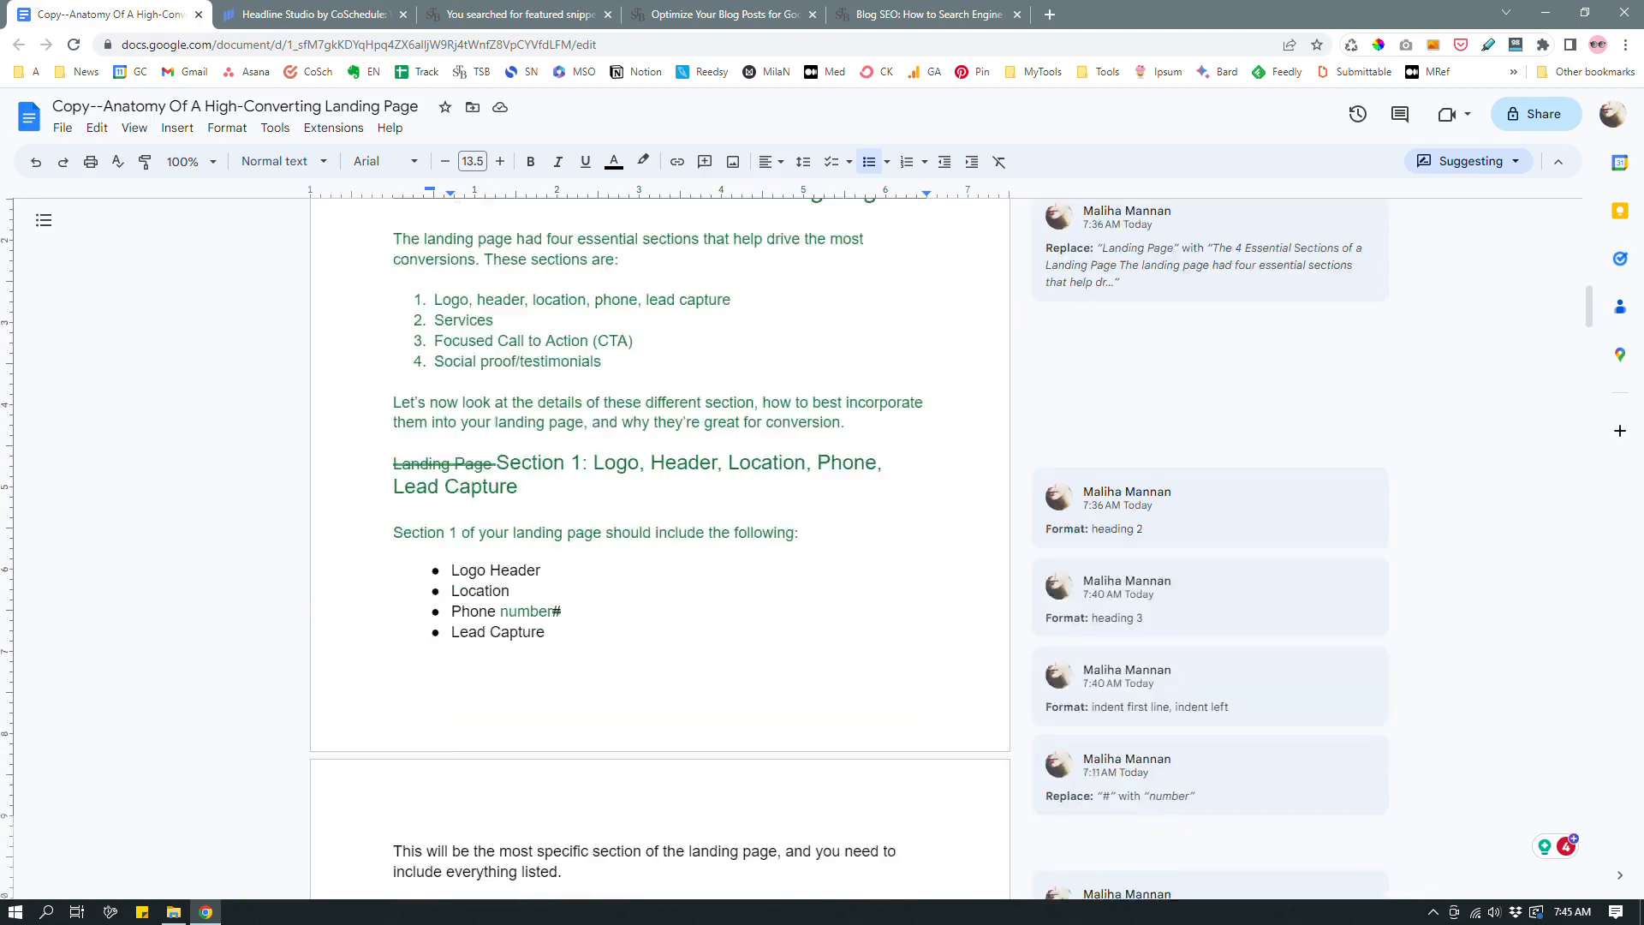
scroll(659, 548, down, 20)
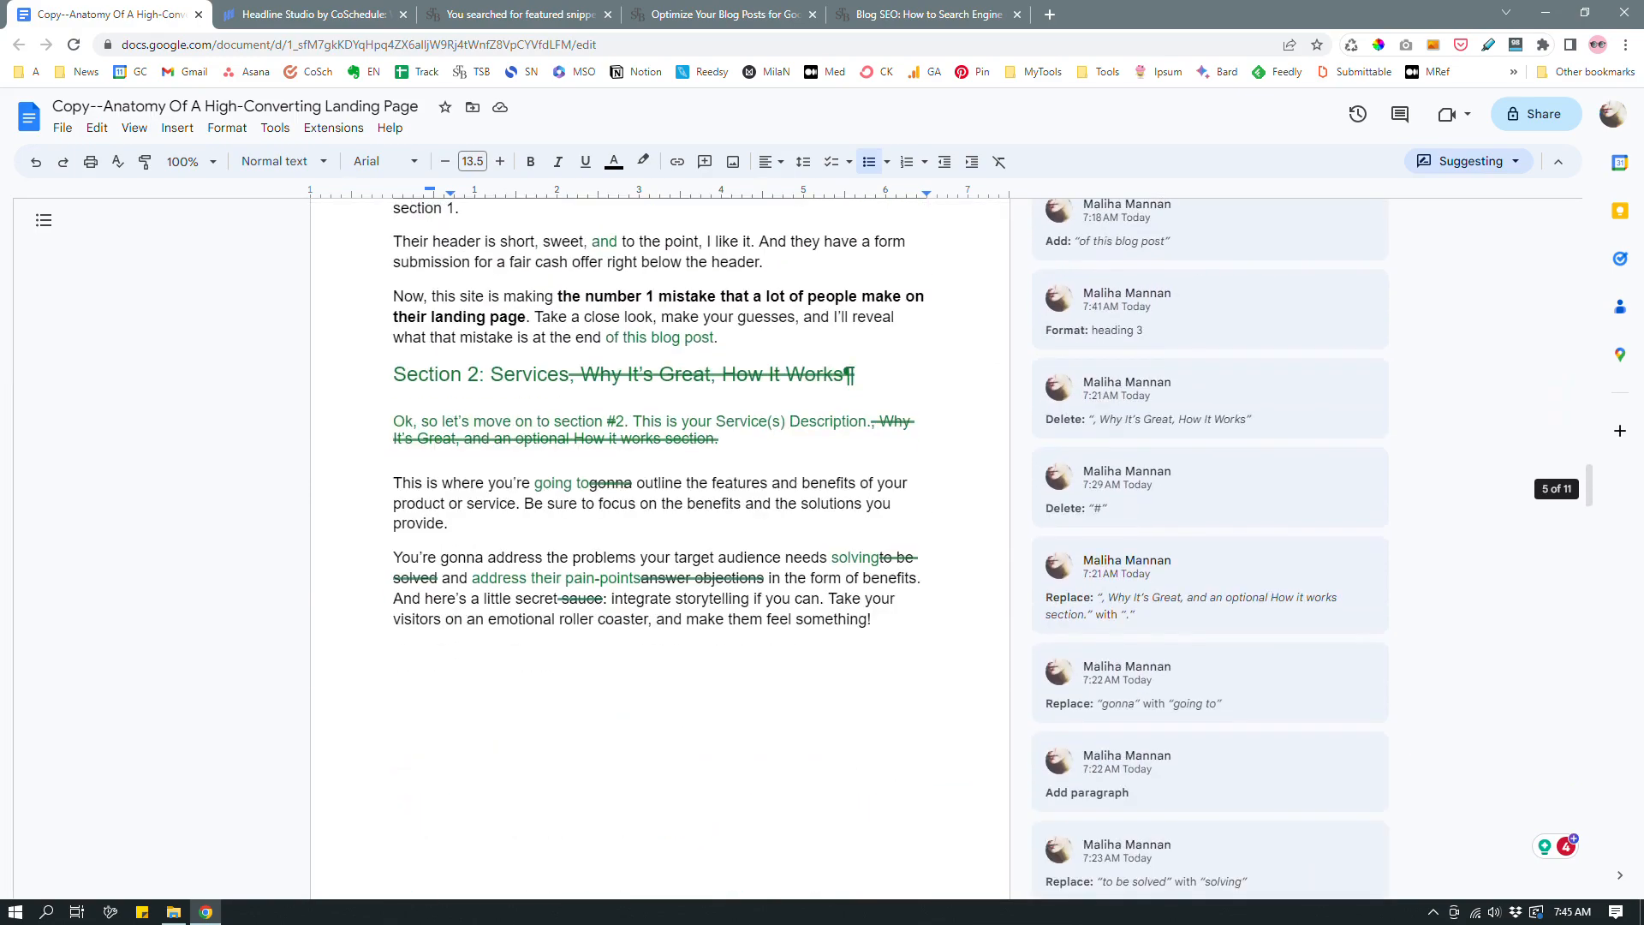
scroll(659, 548, down, 20)
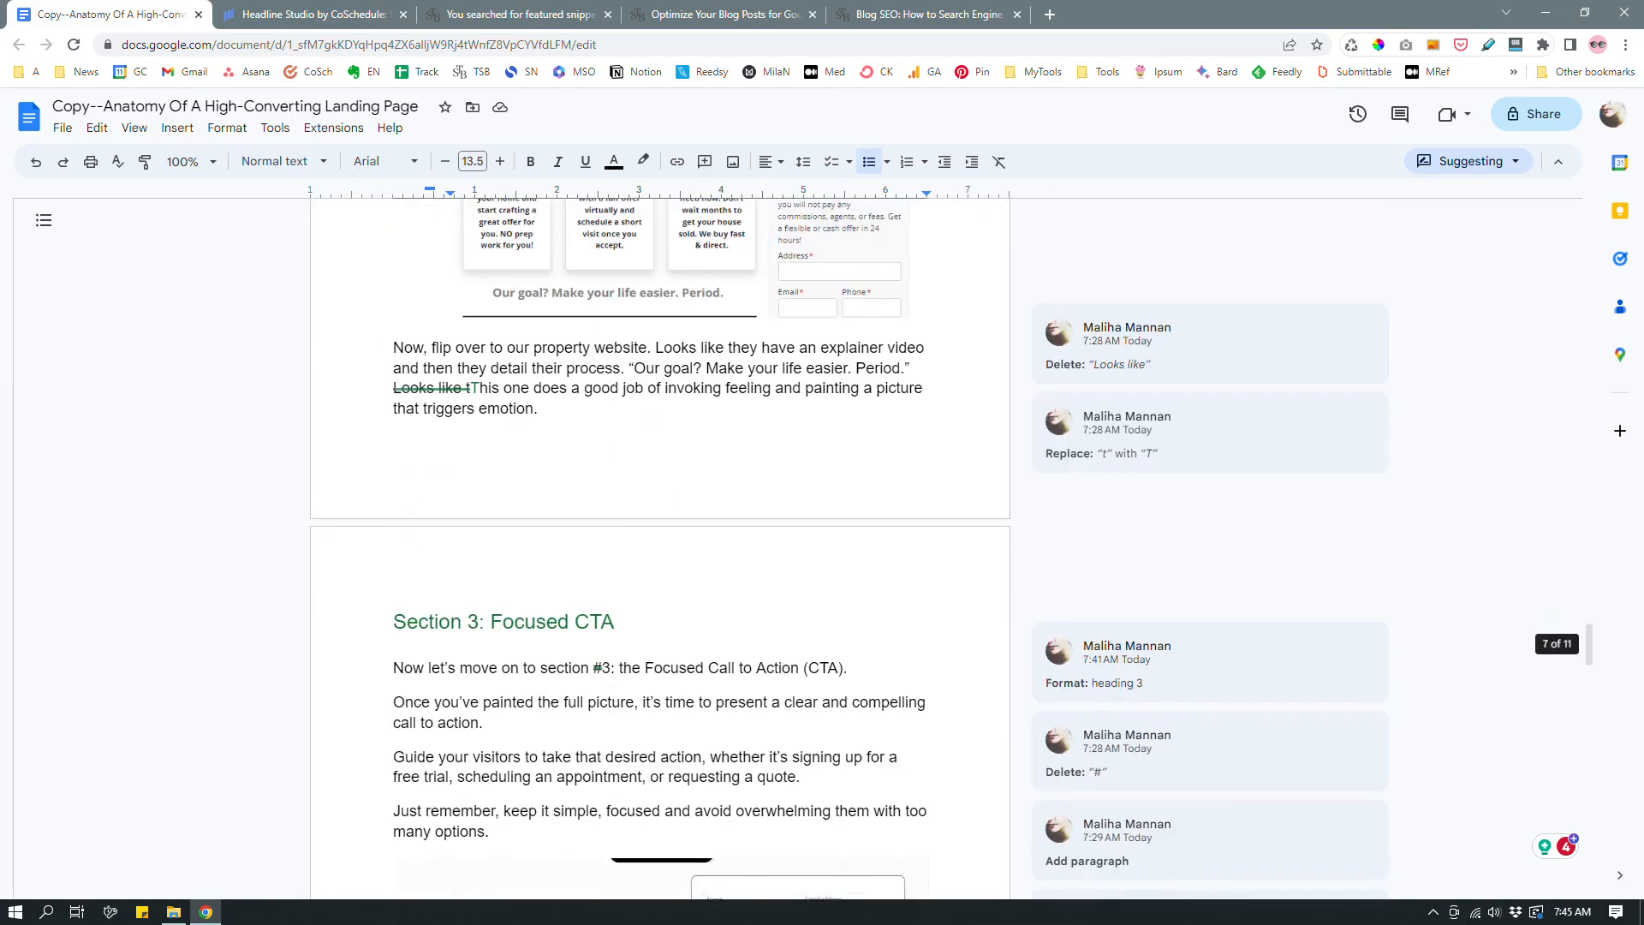
scroll(659, 548, down, 15)
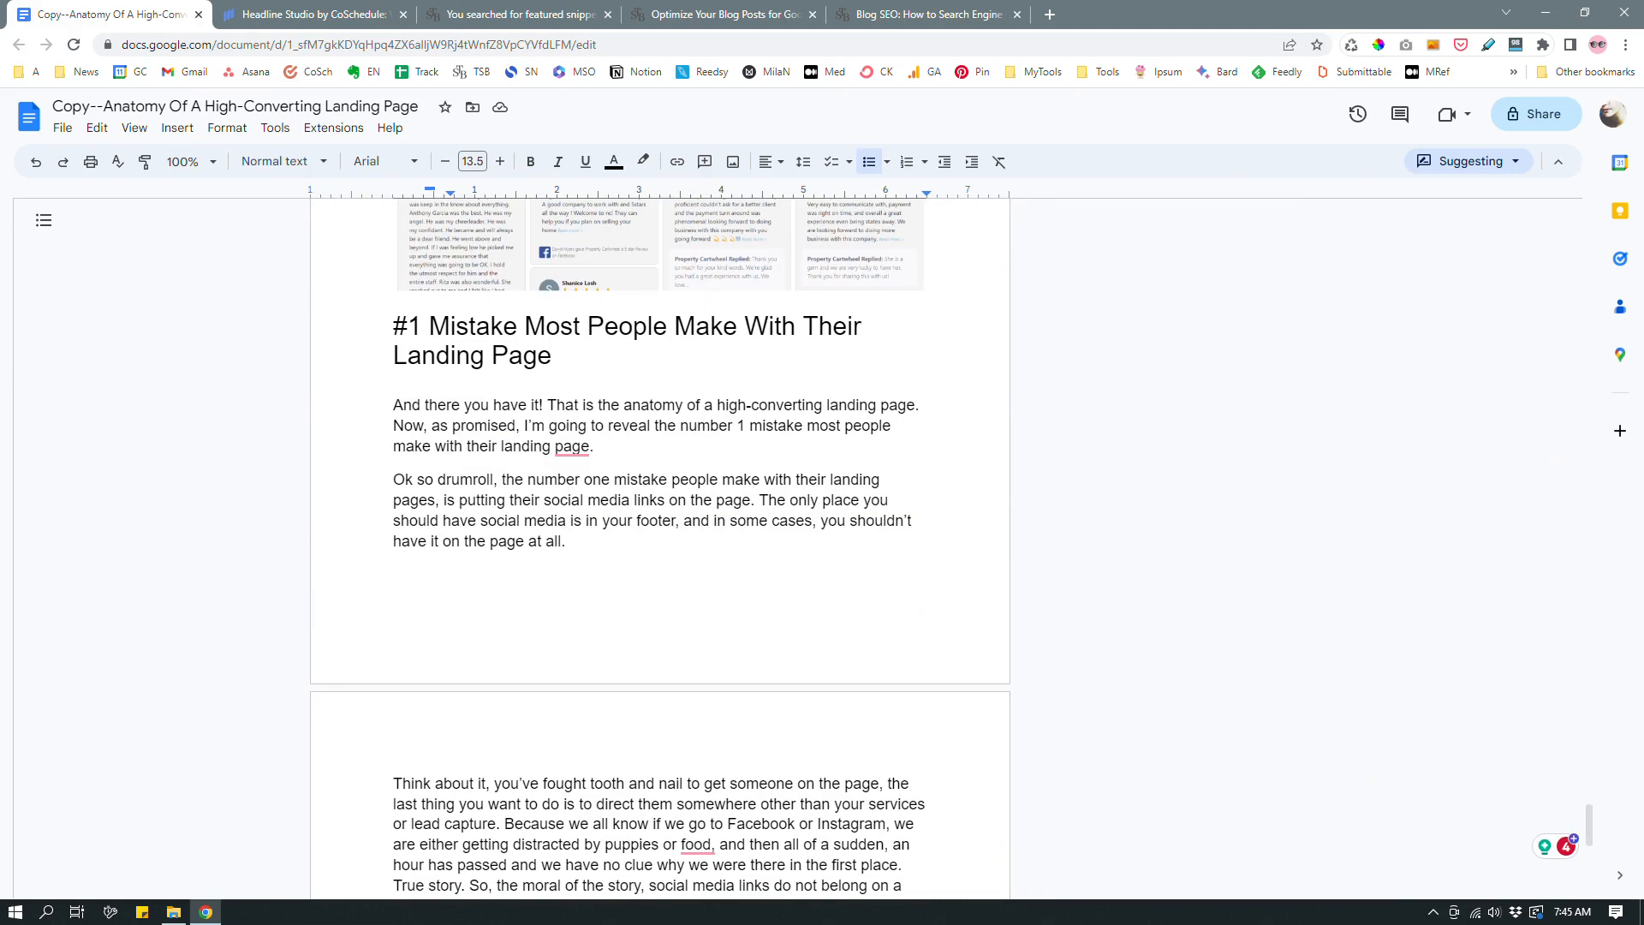
click(569, 353)
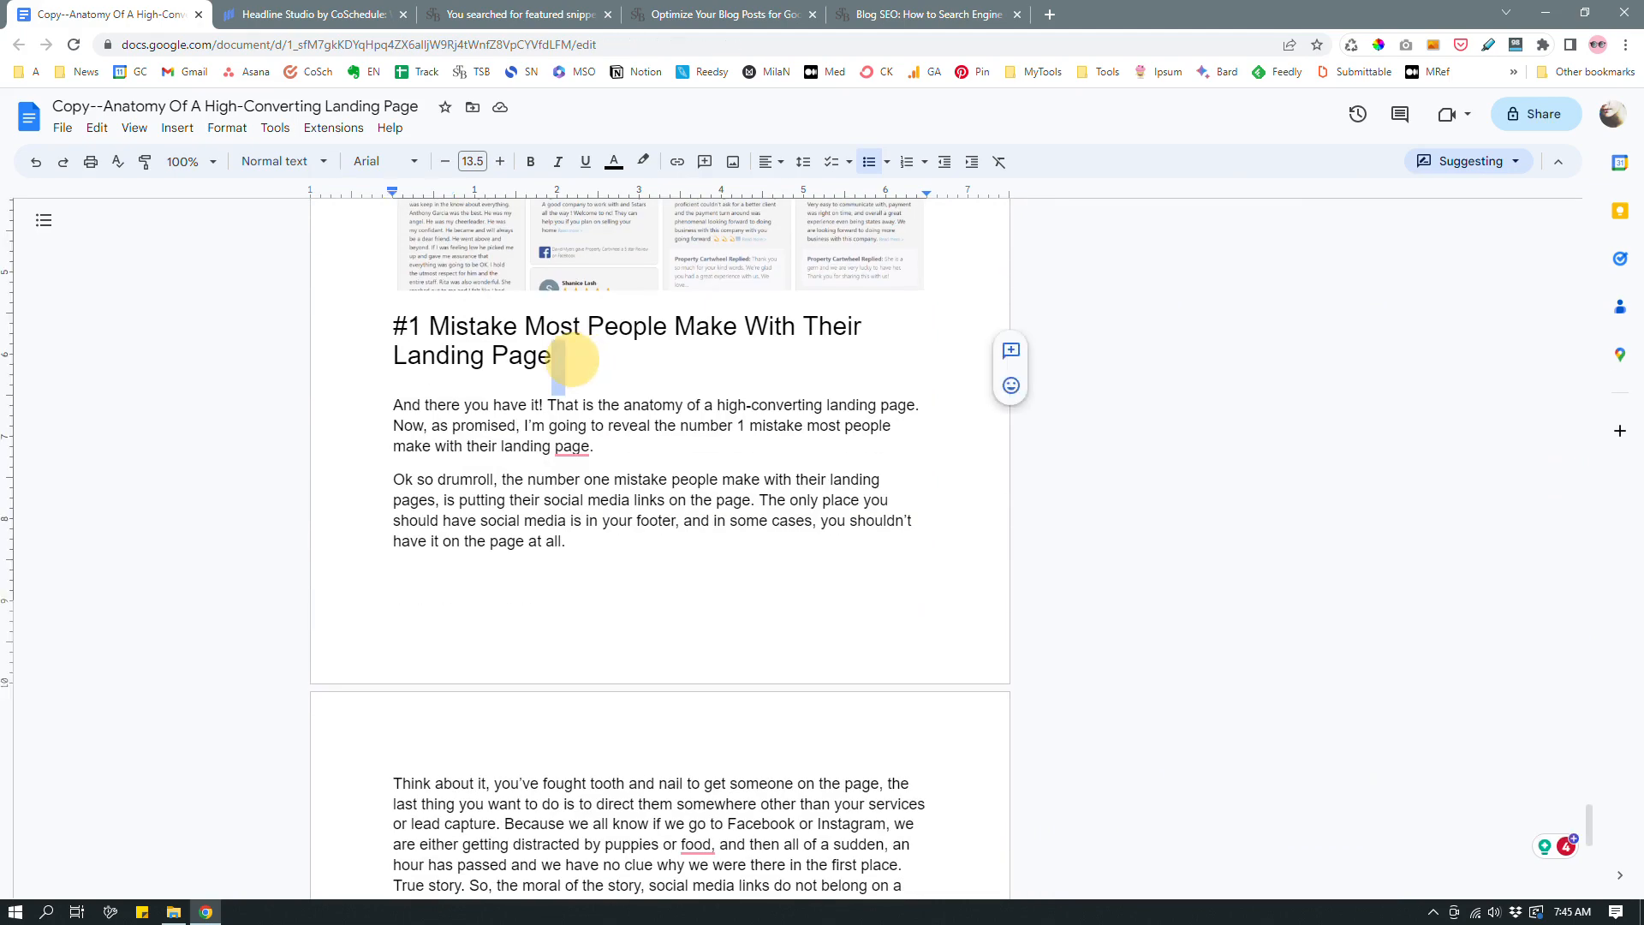
triple_click(488, 333)
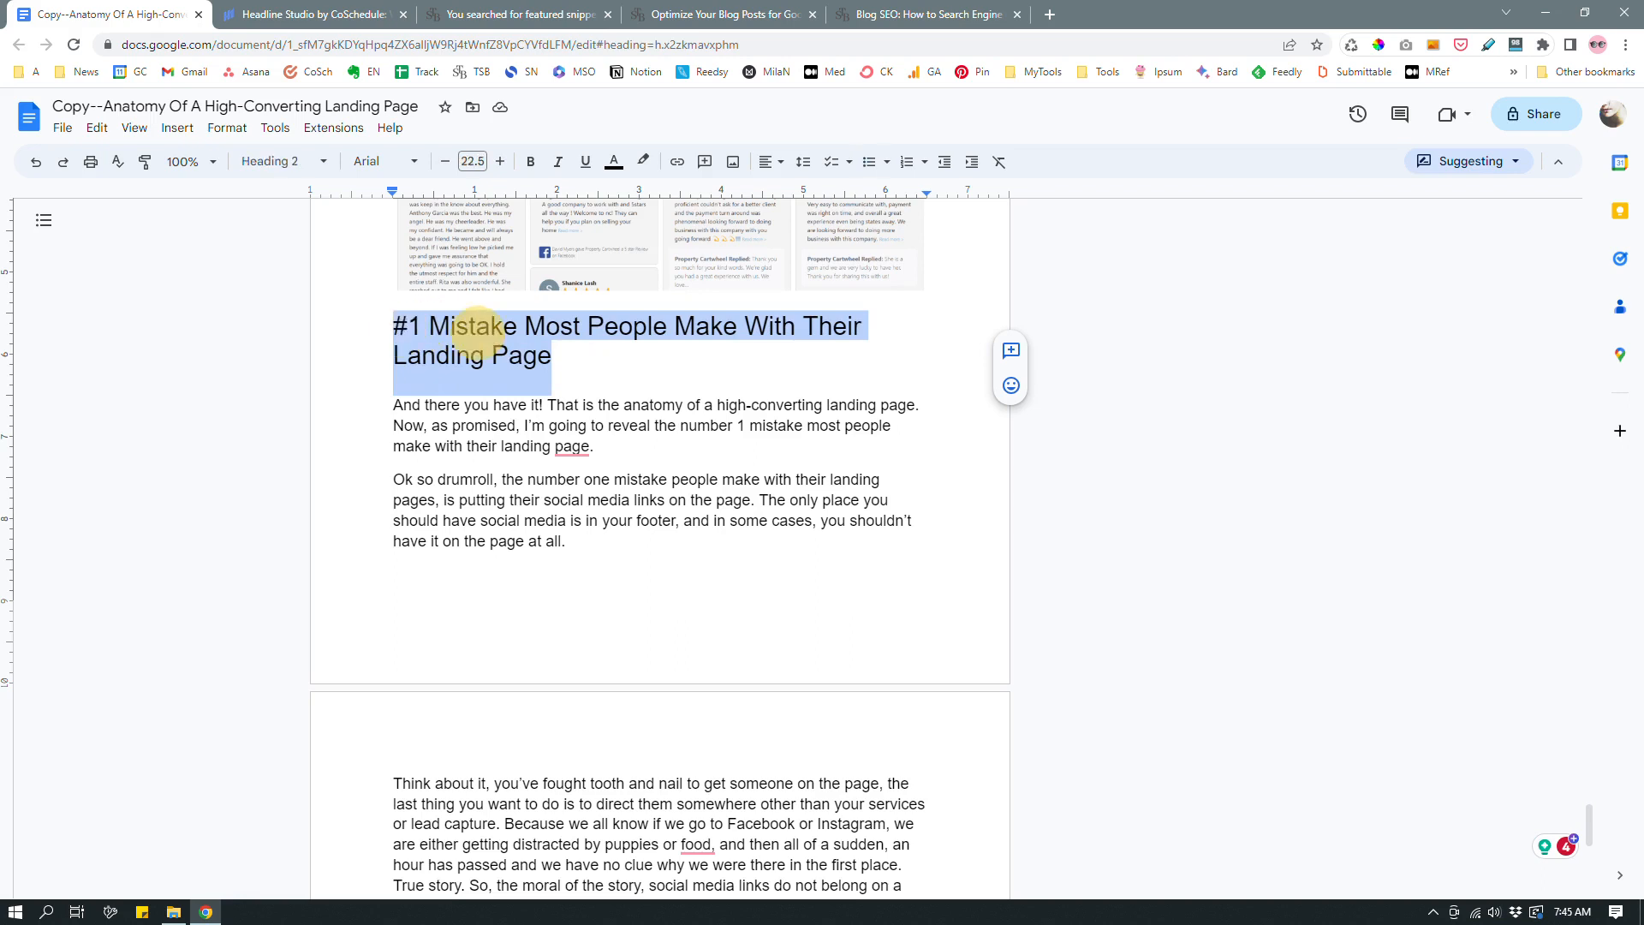
click(611, 360)
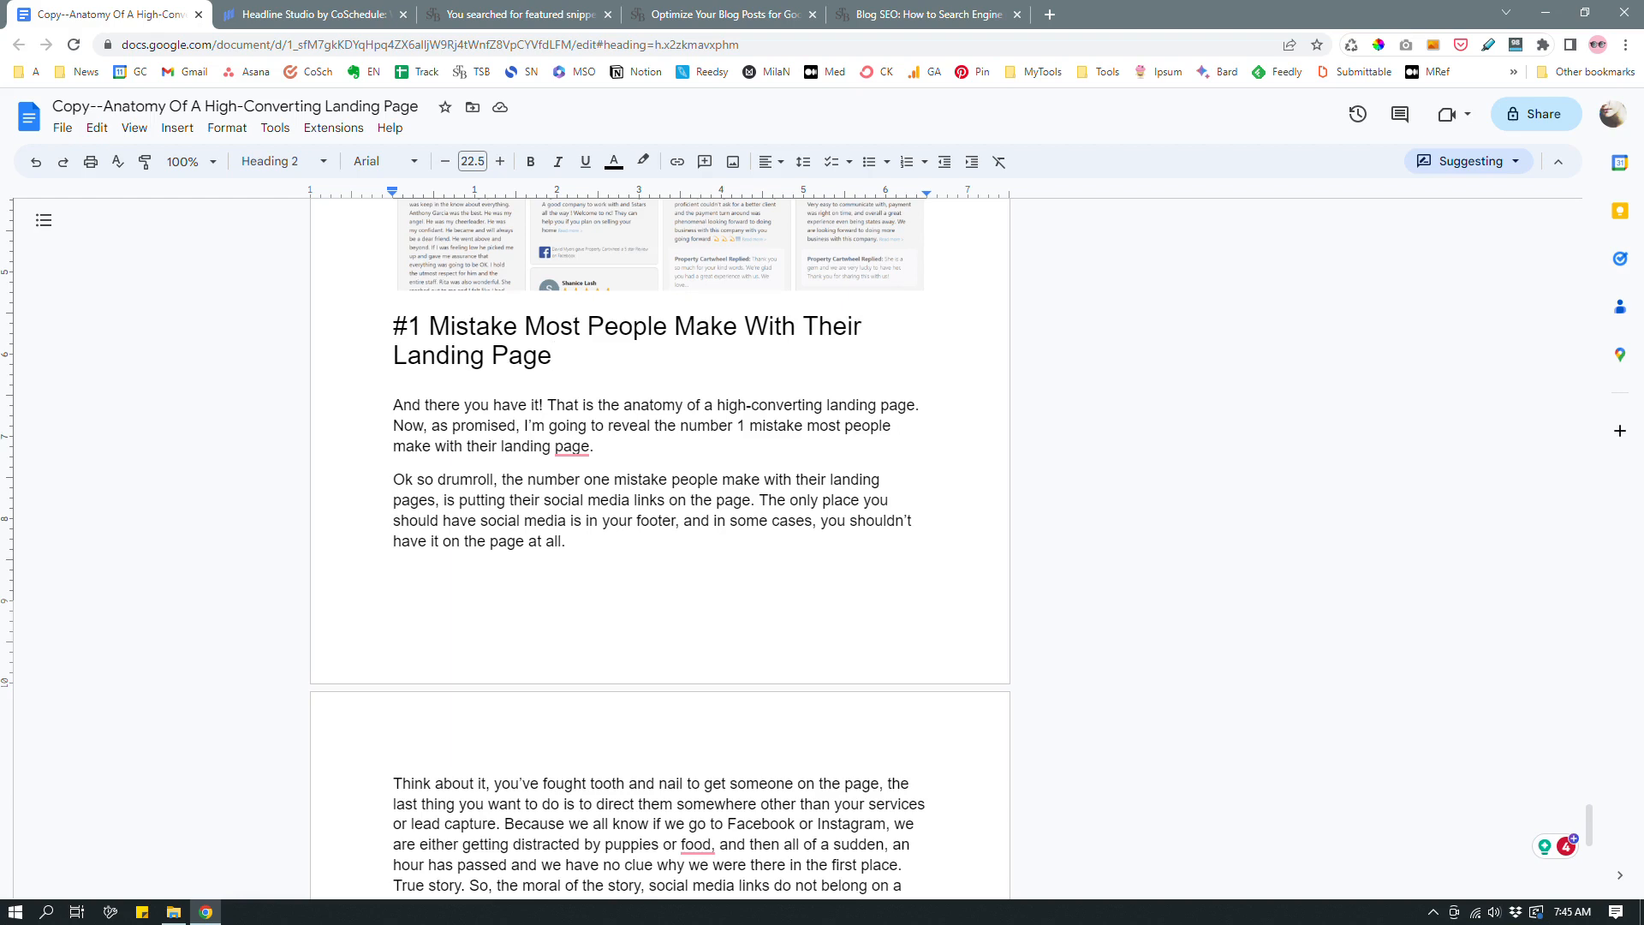
Change "page" to "pages" in the first paragraph under the #1 Mistake heading and "Page" to "Pages" in the heading itself
mouse_move(572, 447)
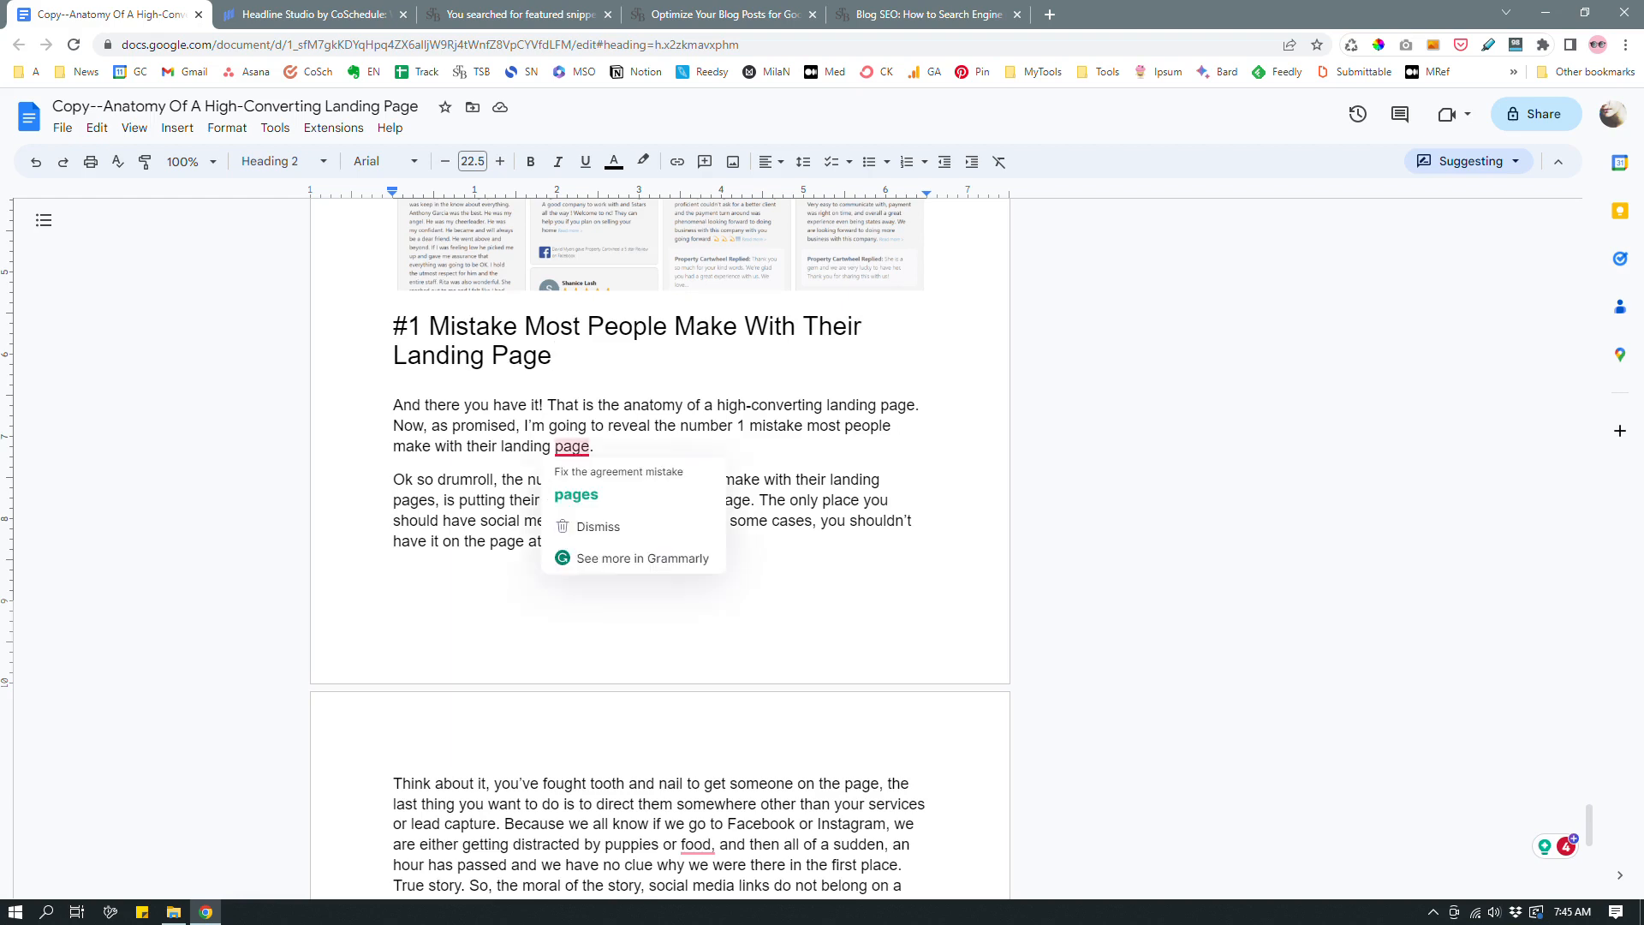
click(576, 494)
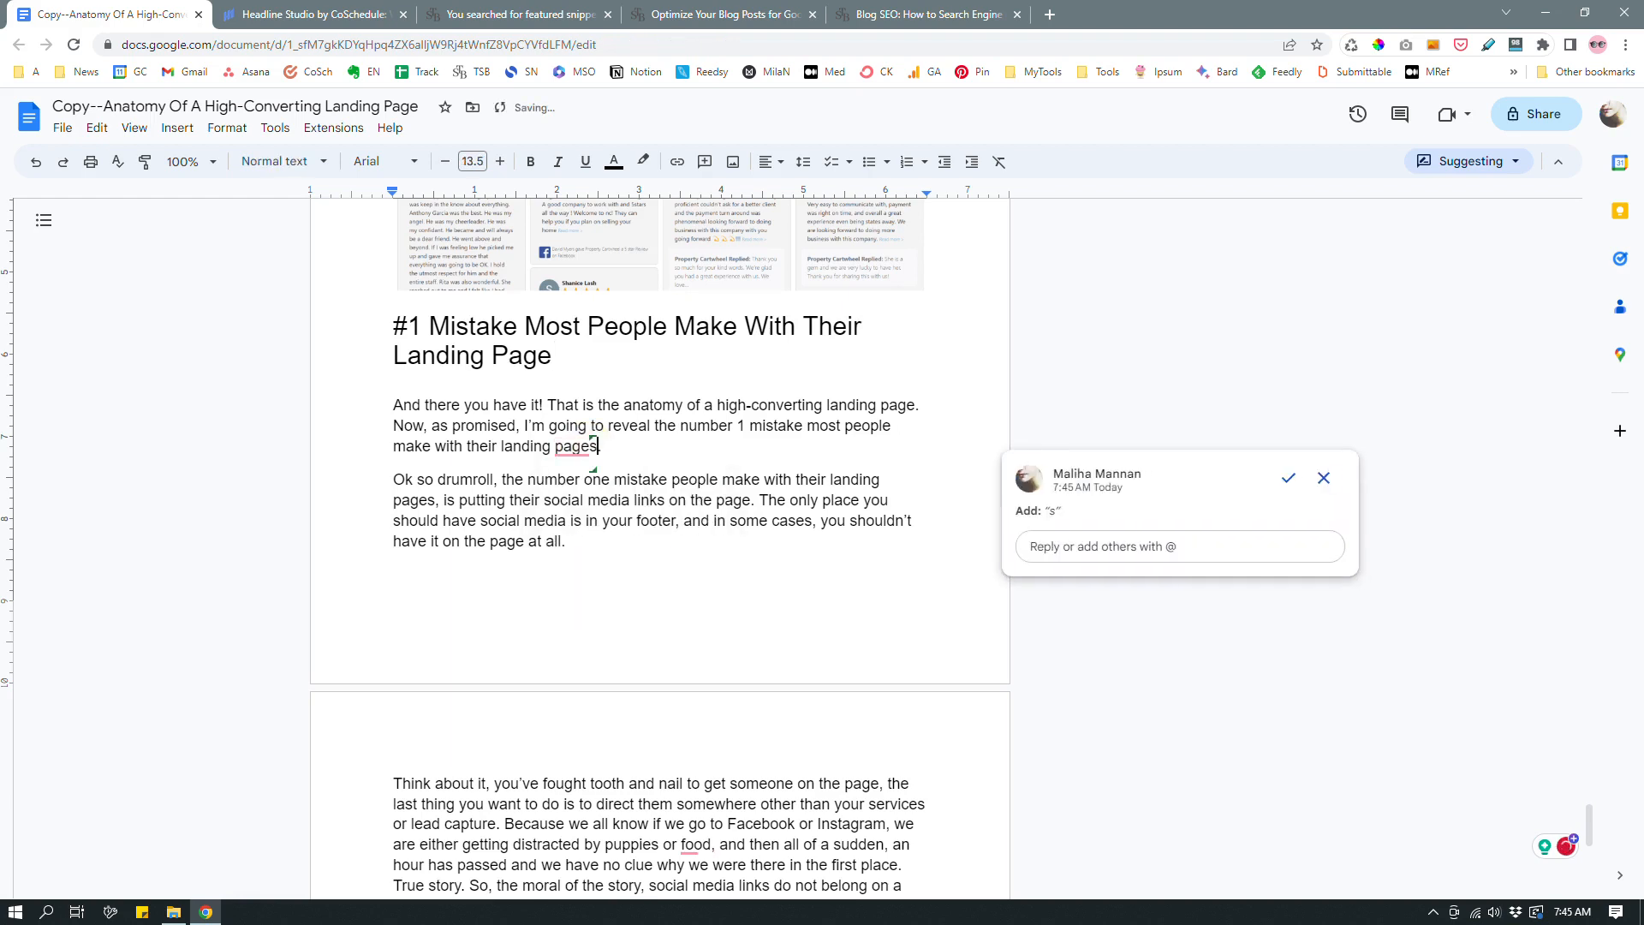
click(571, 357)
text(s)
click(625, 445)
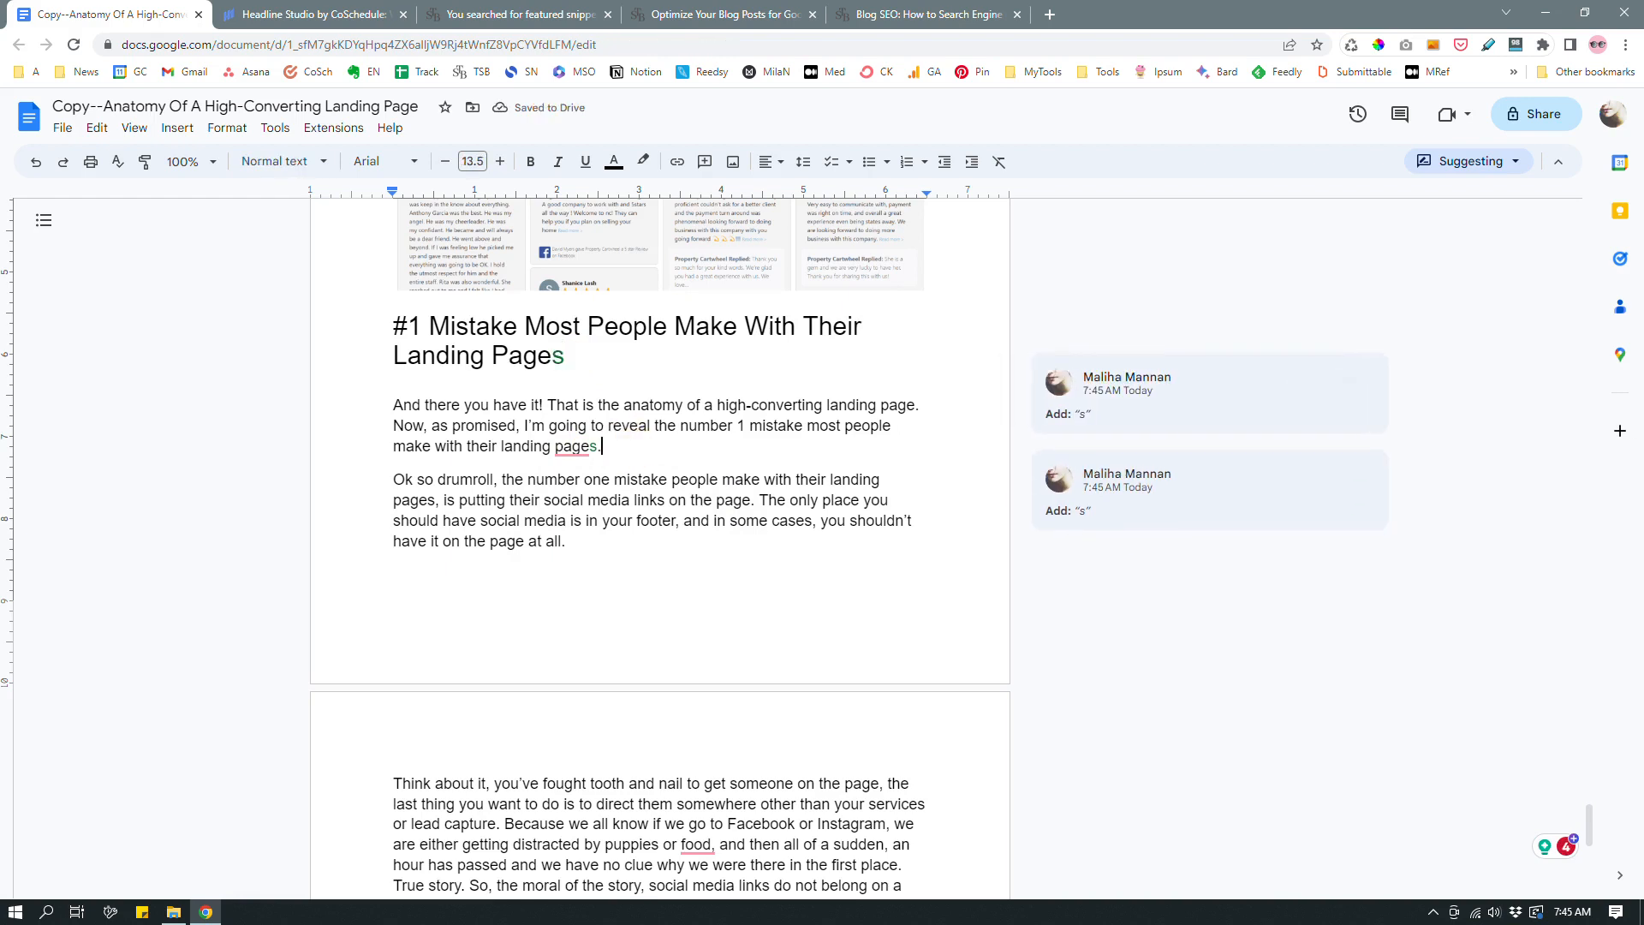
Move "And there you have it! That is the anatomy of a high-converting landing page." to a new paragraph after "towards the bottom of their pages."
click(393, 406)
drag(920, 405, 392, 404)
key(ctrl+c)
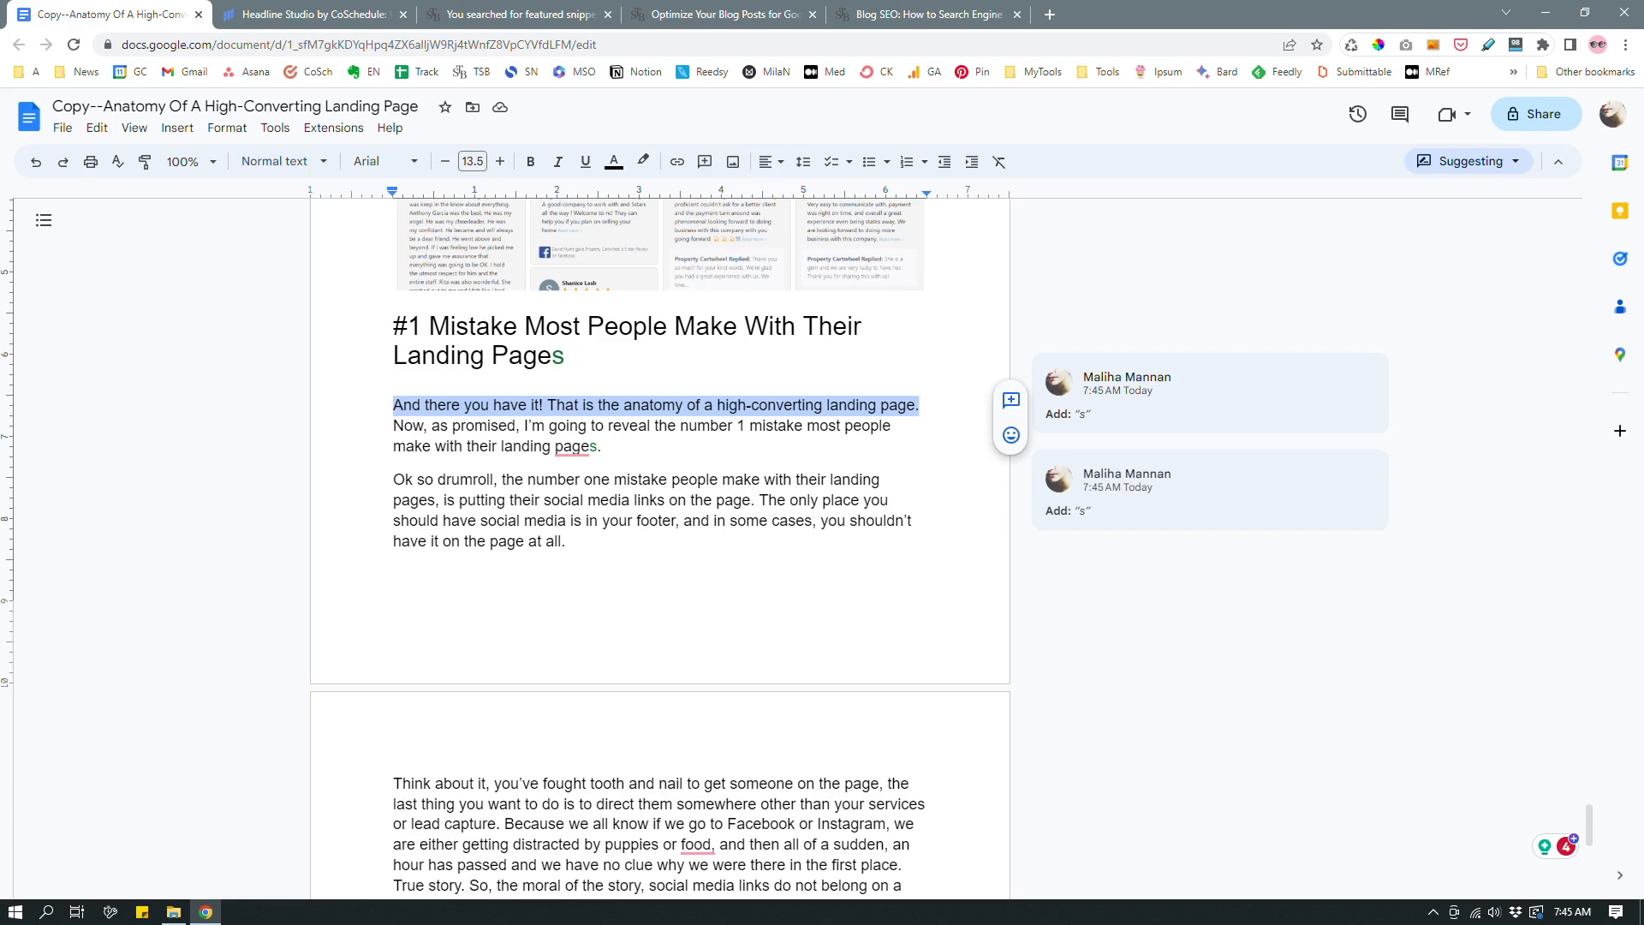
key(BackSpace)
scroll(659, 548, up, 10)
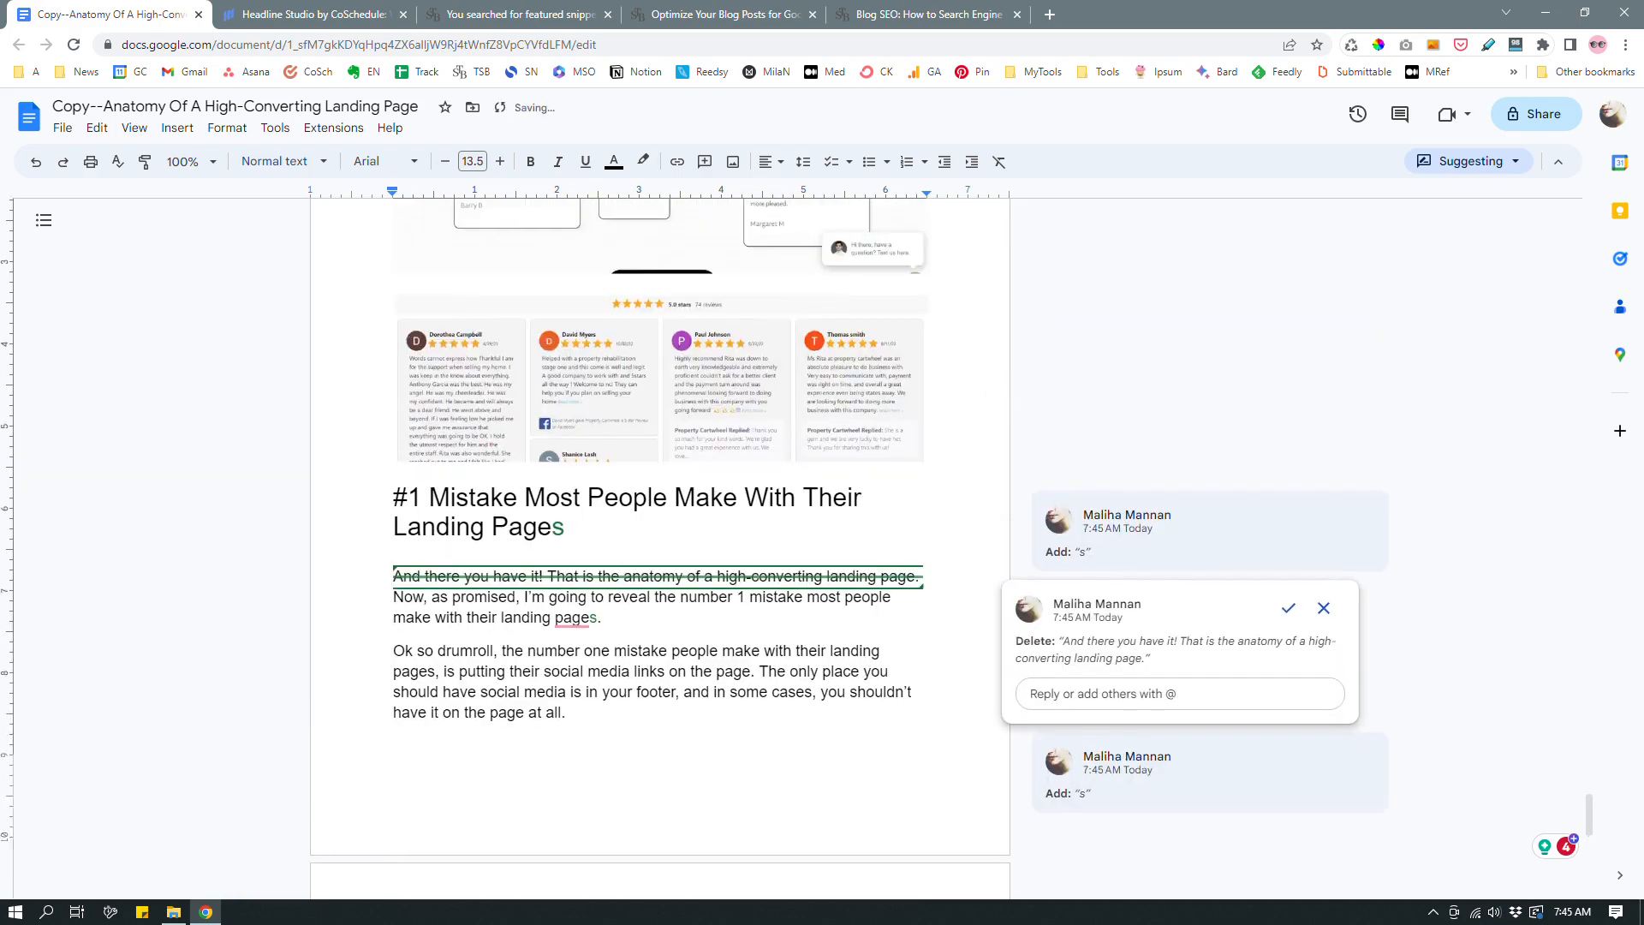
scroll(659, 548, down, 4)
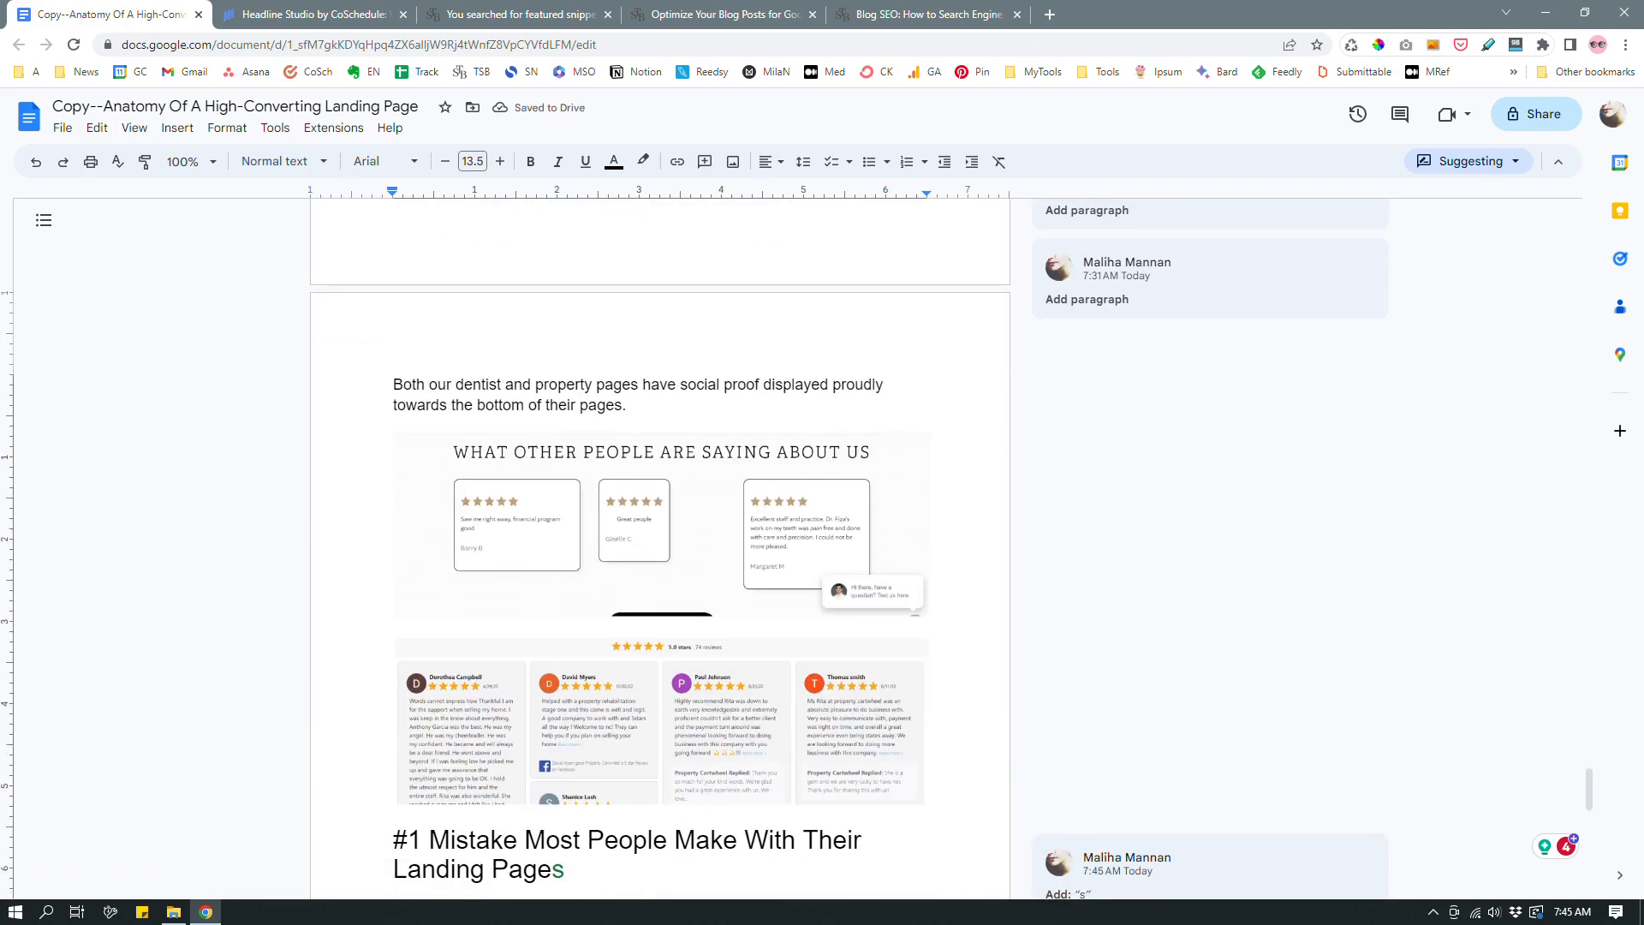
click(629, 405)
key(Return)
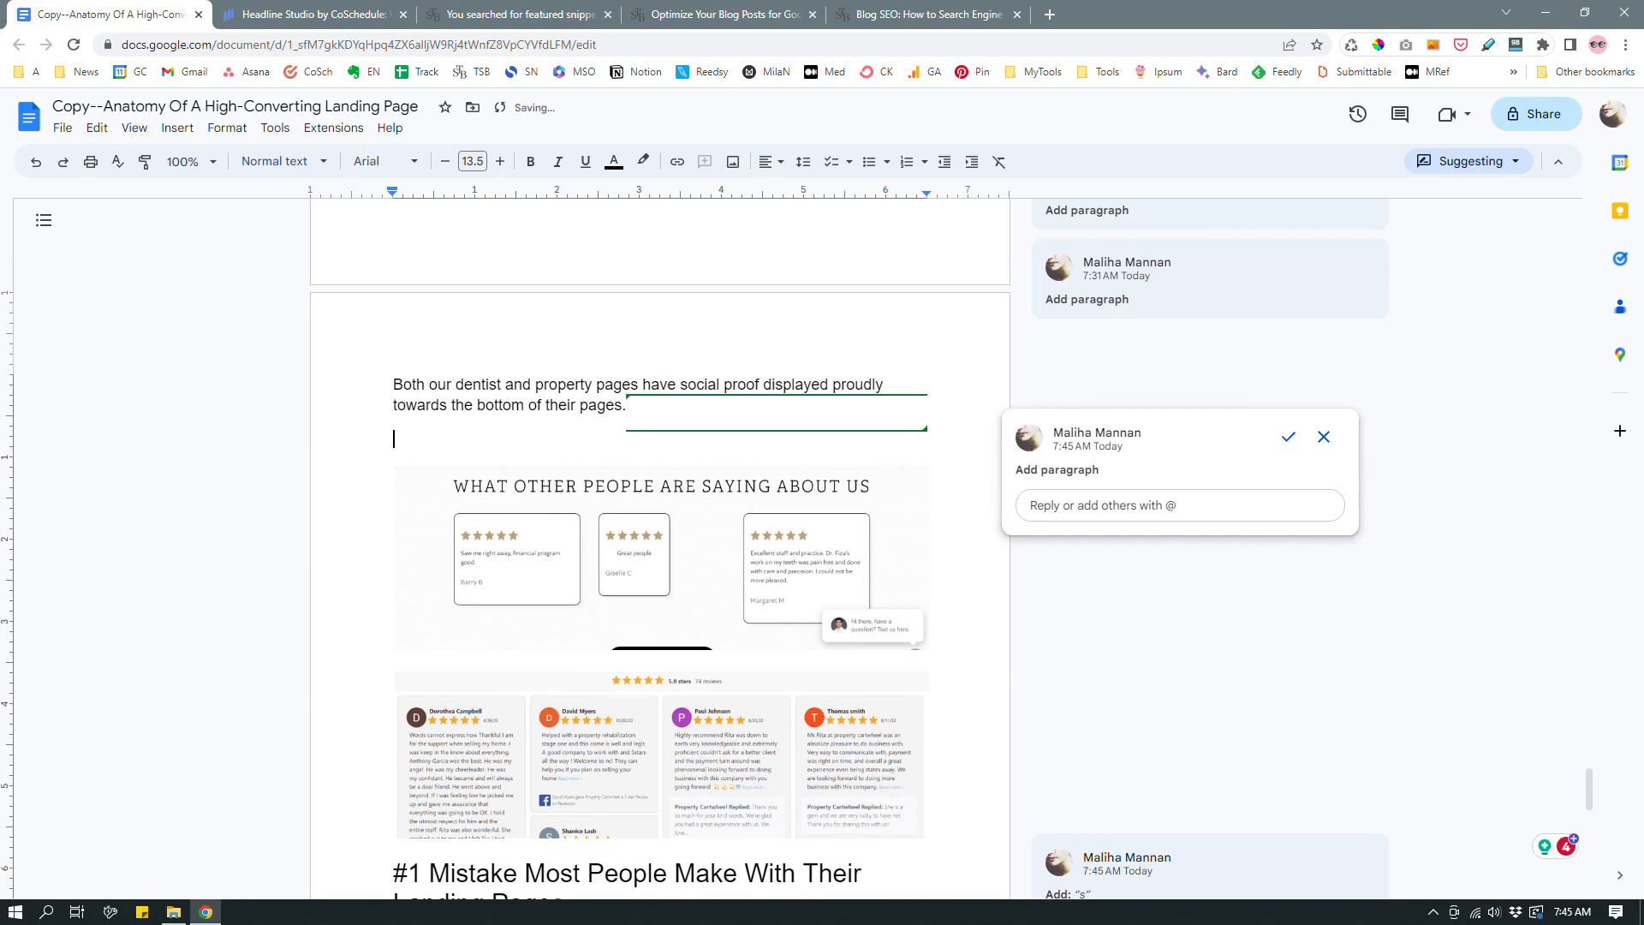
key(ctrl+v)
click(961, 550)
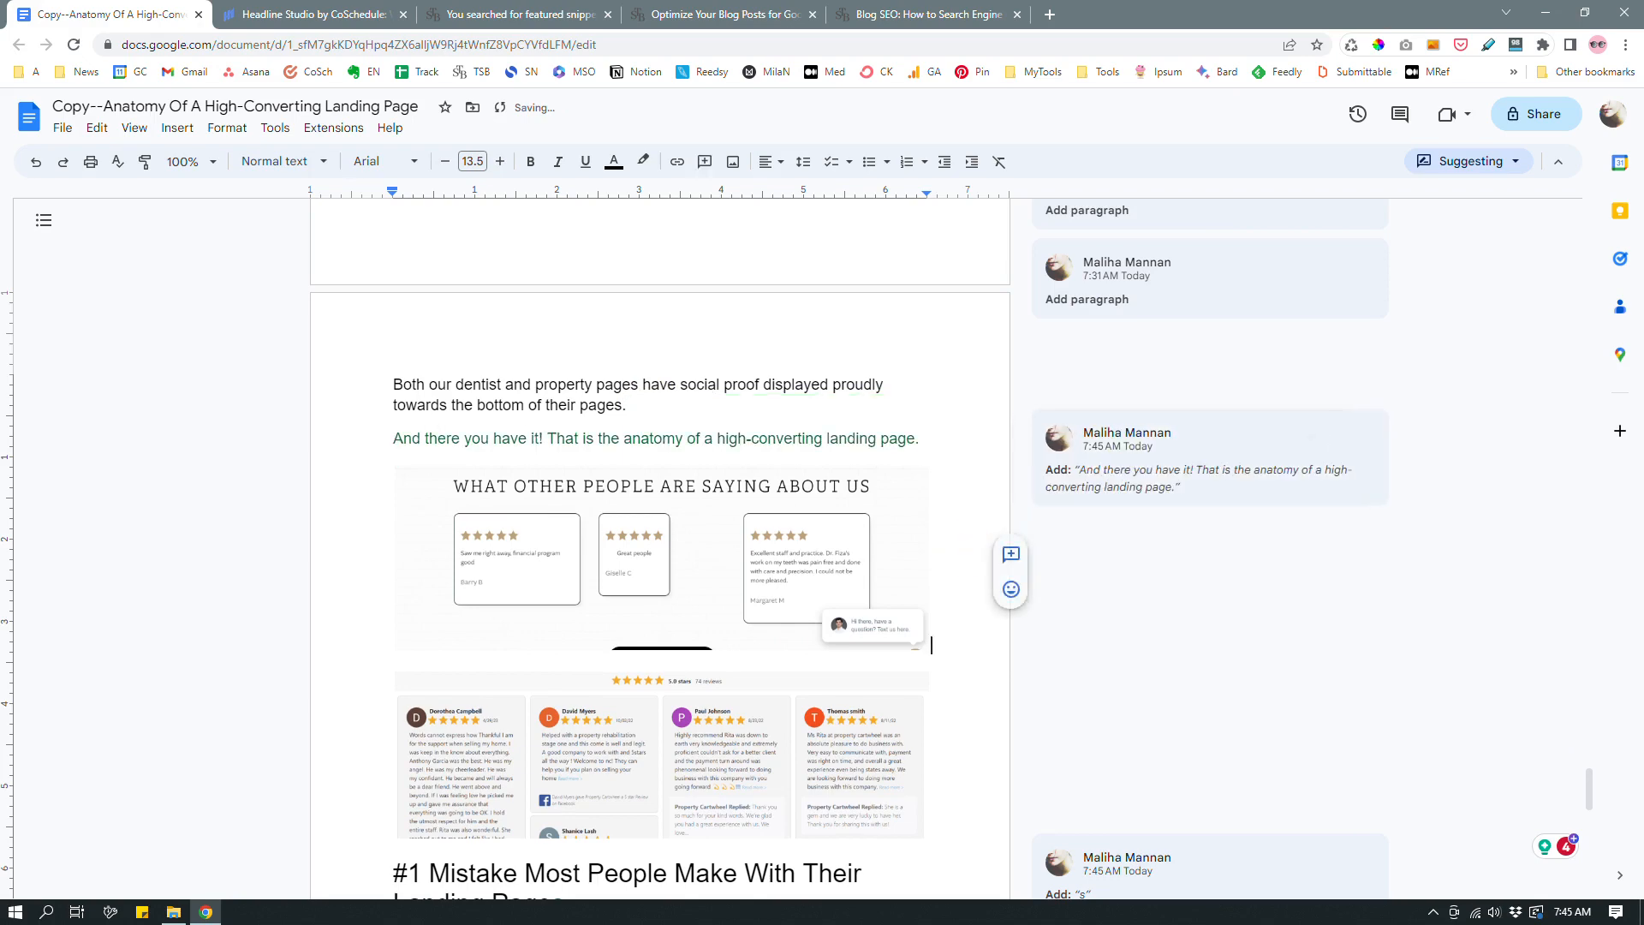
Highlight the relocated "And there you have it!" sentence to check its placement above the testimonial screenshots
scroll(659, 548, down, 2)
scroll(659, 548, up, 2)
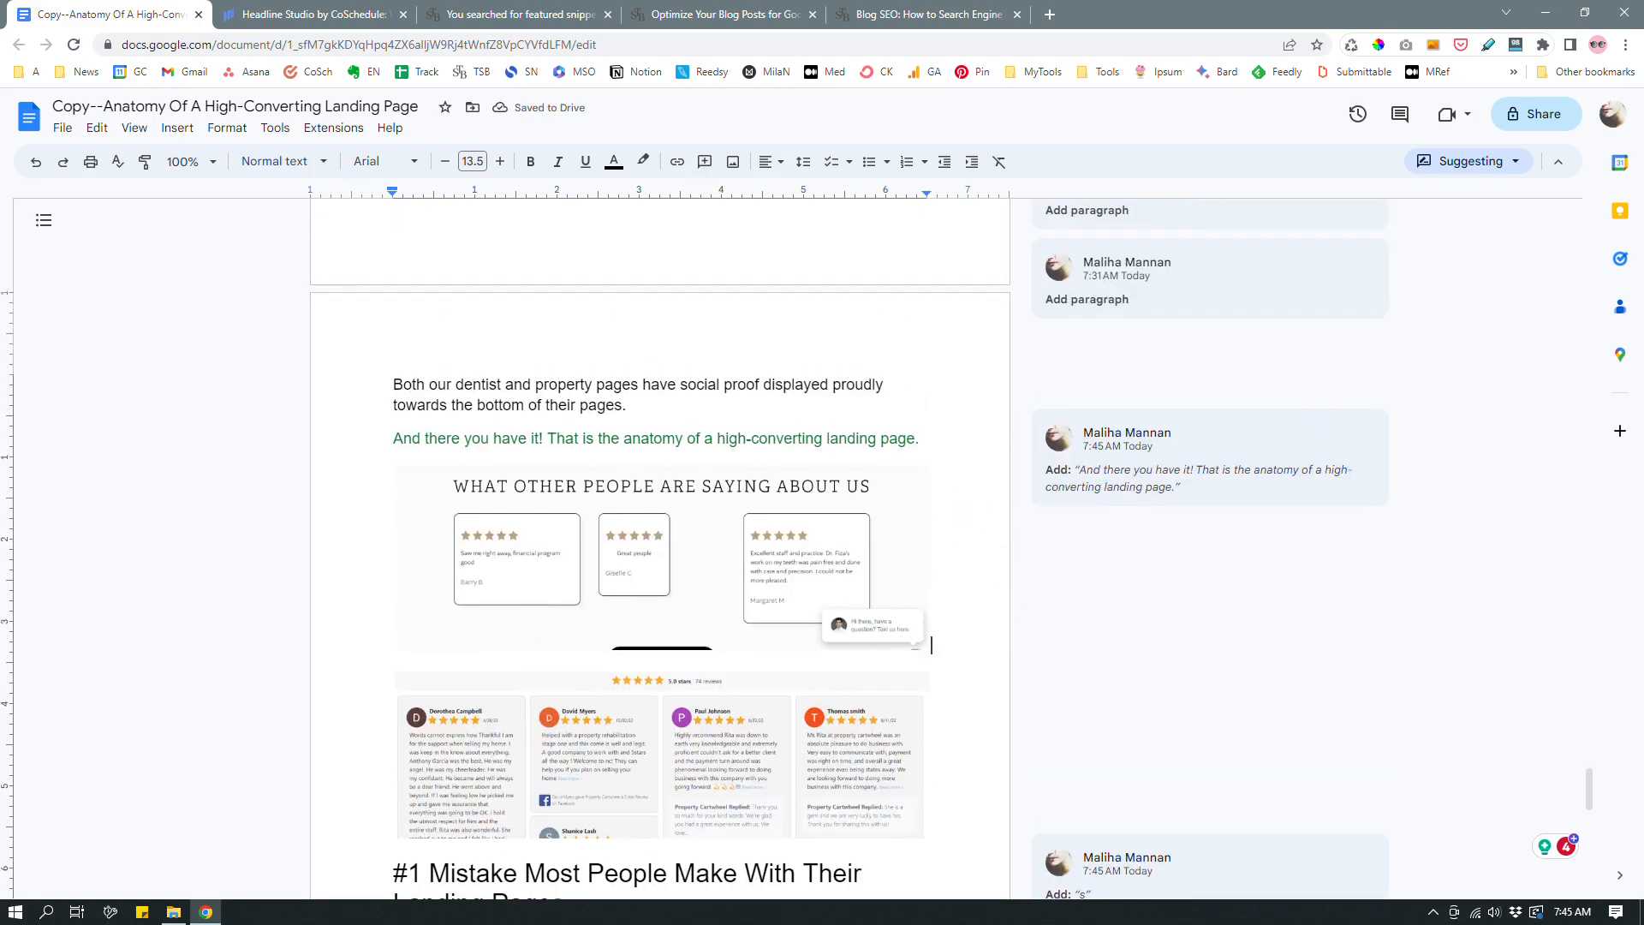
drag(393, 439, 931, 442)
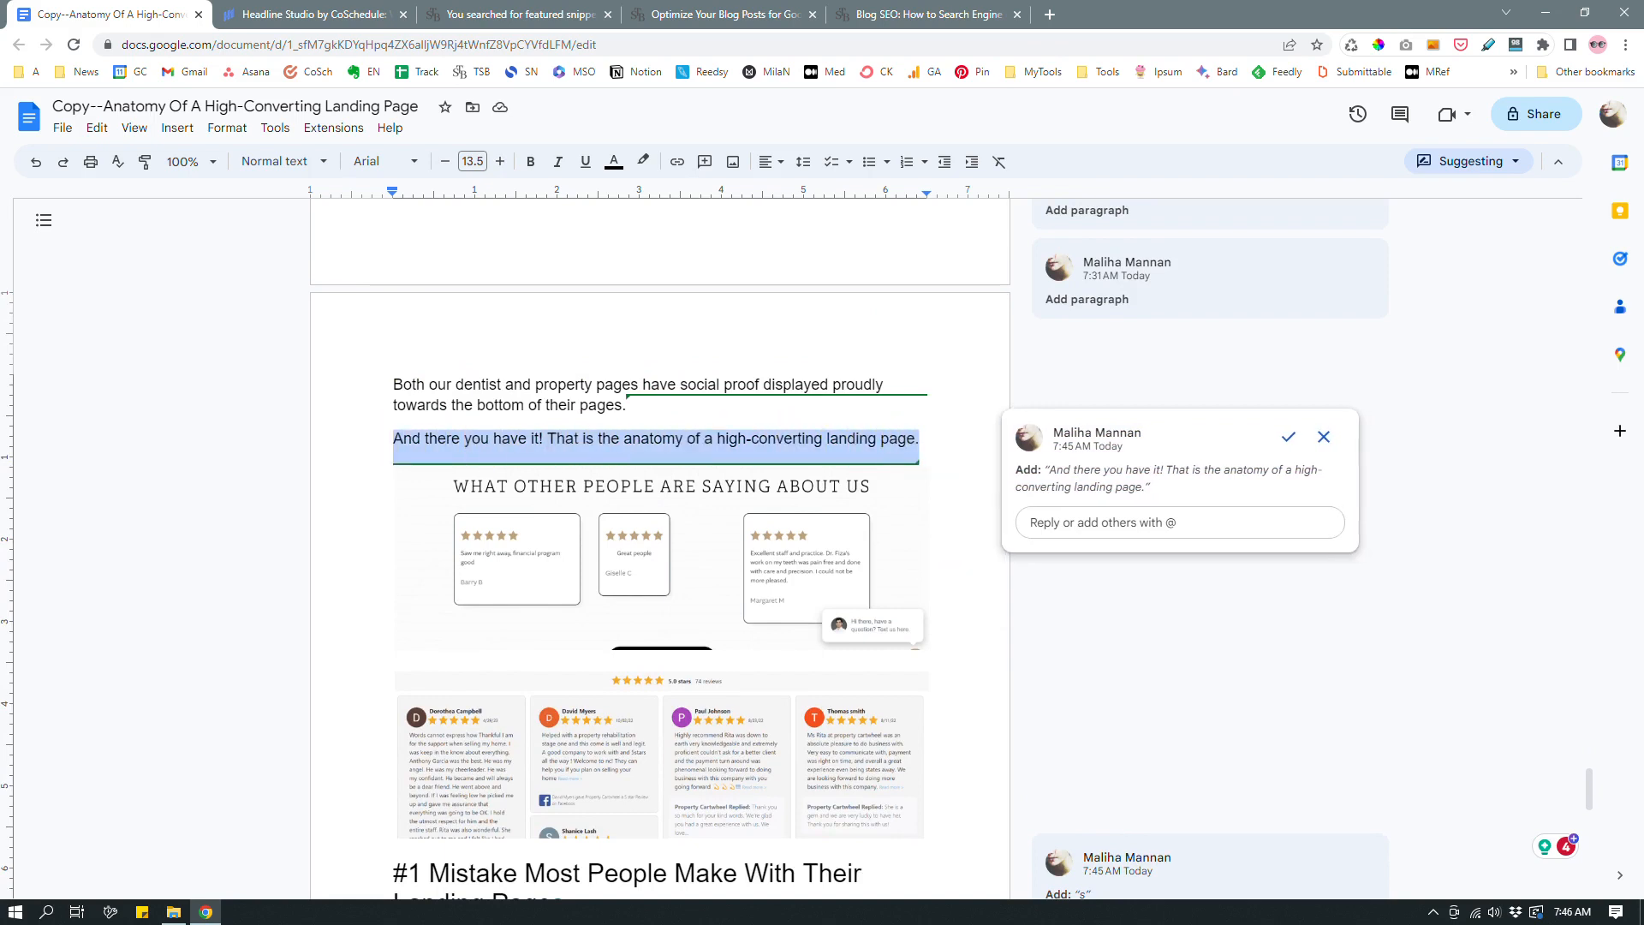
click(951, 580)
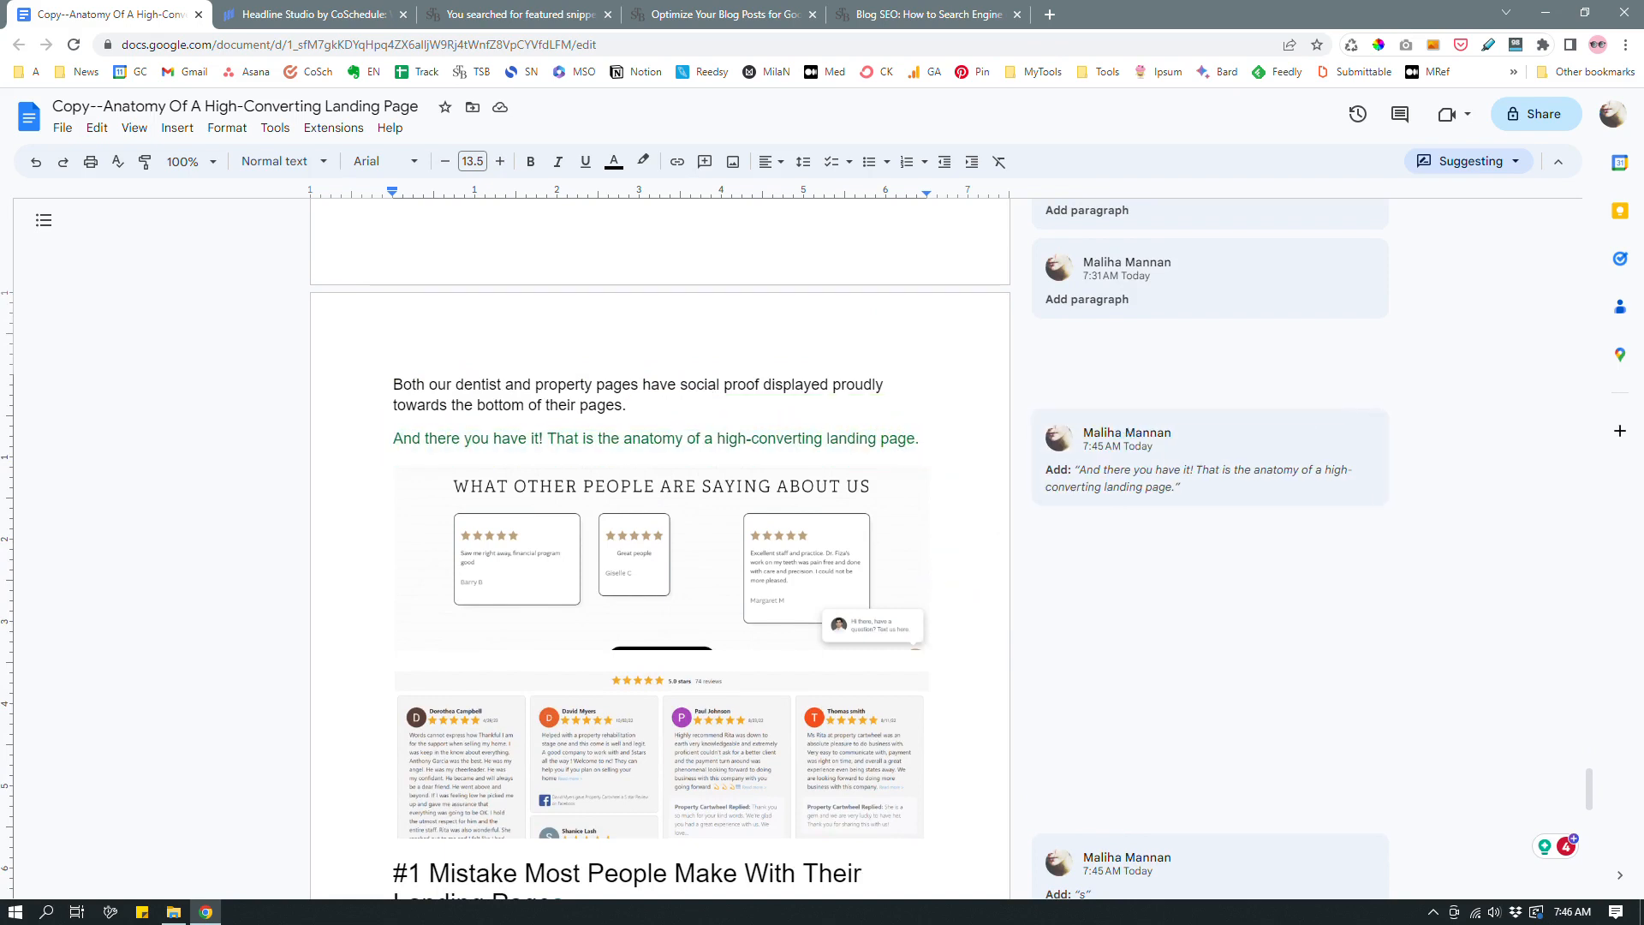
triple_click(848, 437)
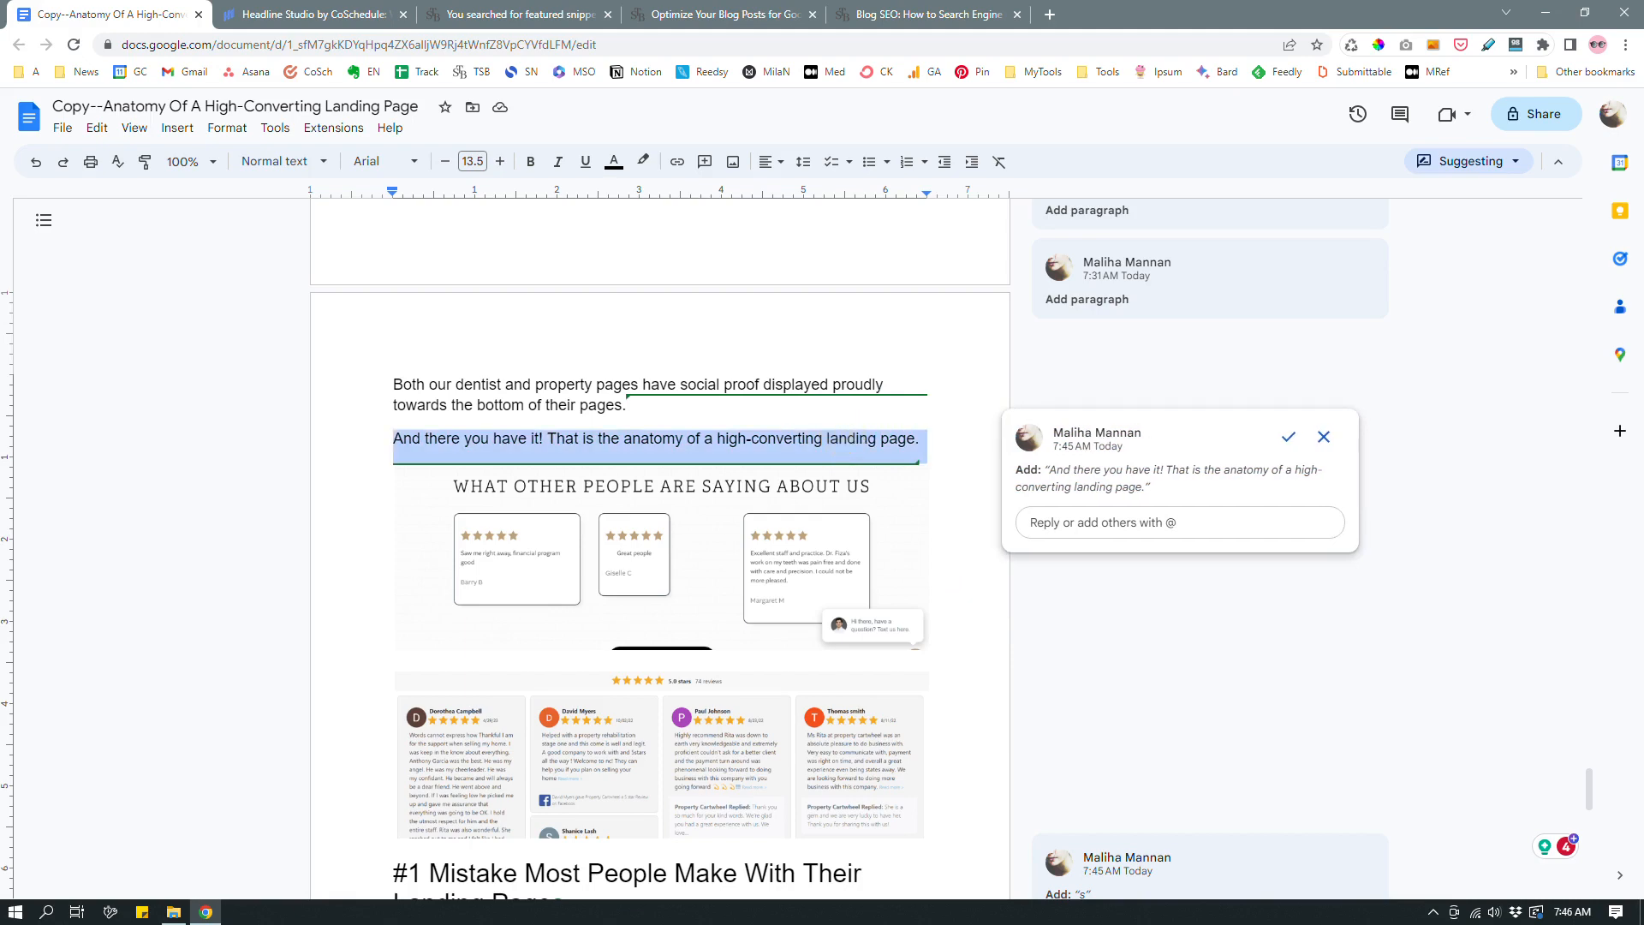
Delete "Now," from the first sentence under the #1 Mistake heading and capitalize its opening word as "As"
scroll(659, 548, down, 5)
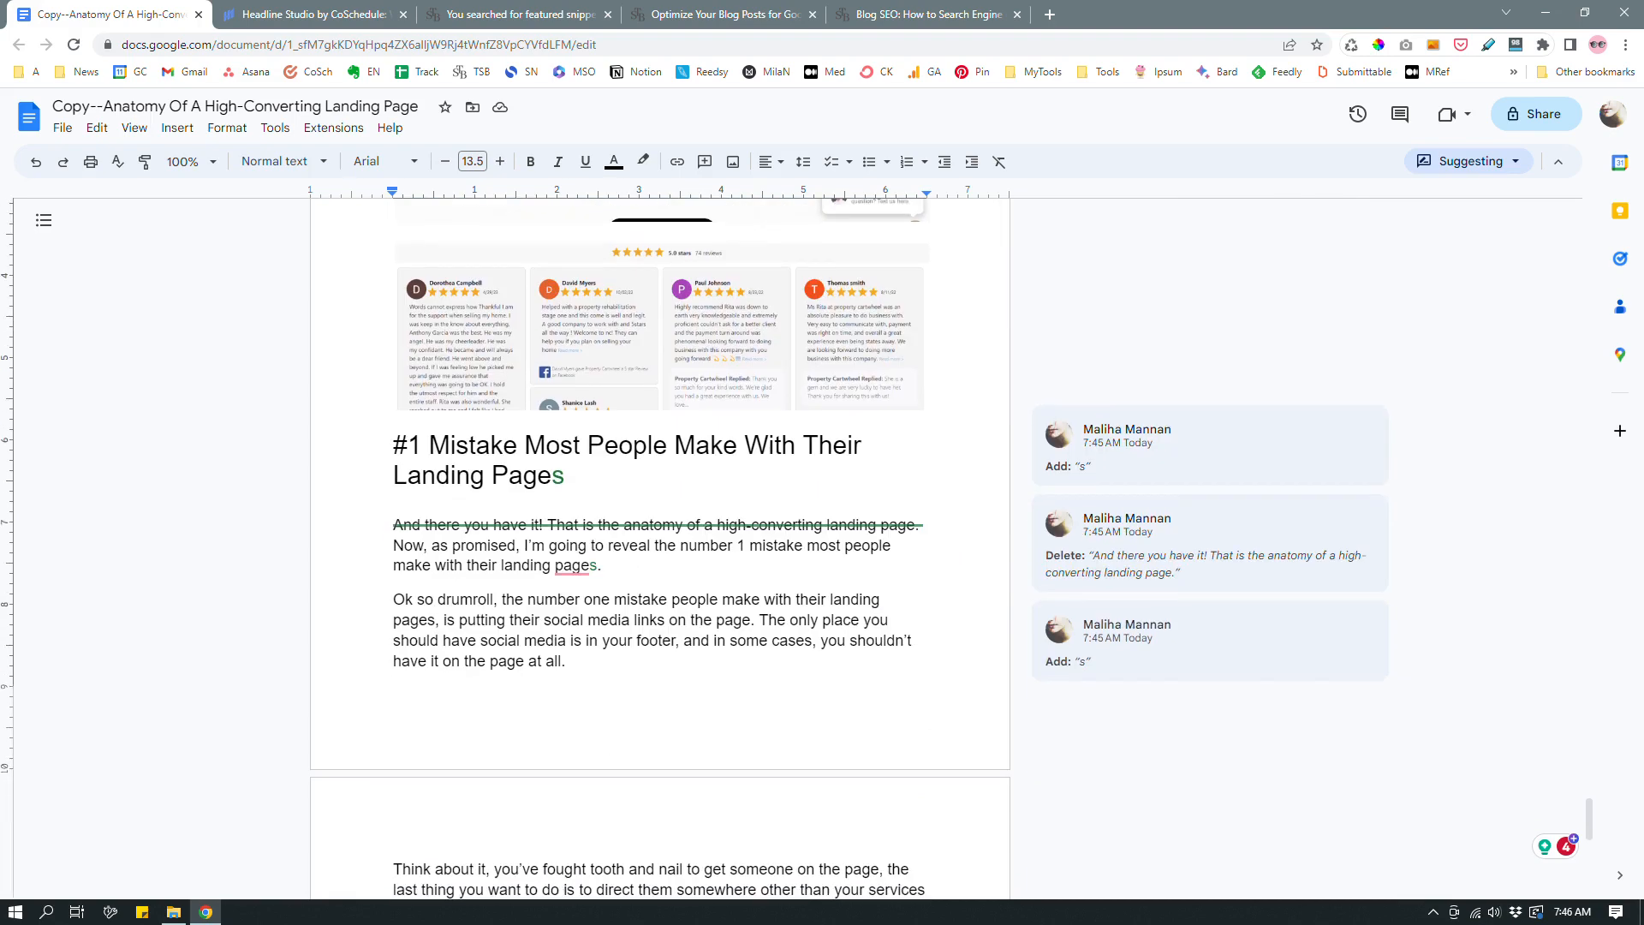
click(629, 569)
drag(394, 545, 422, 543)
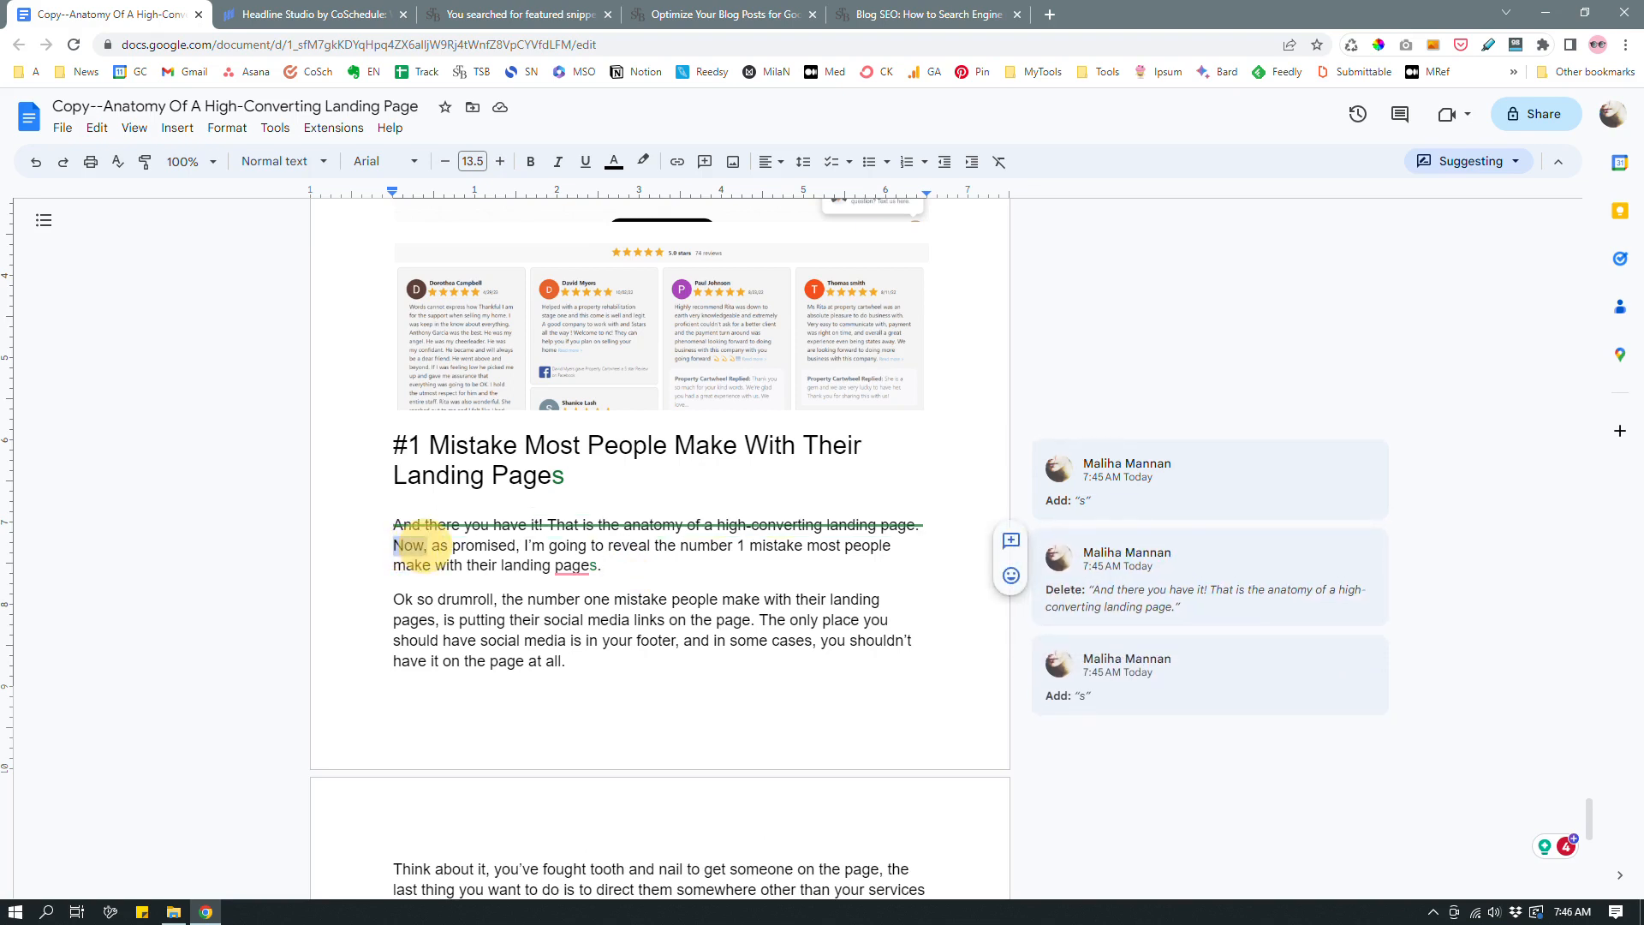
key(BackSpace)
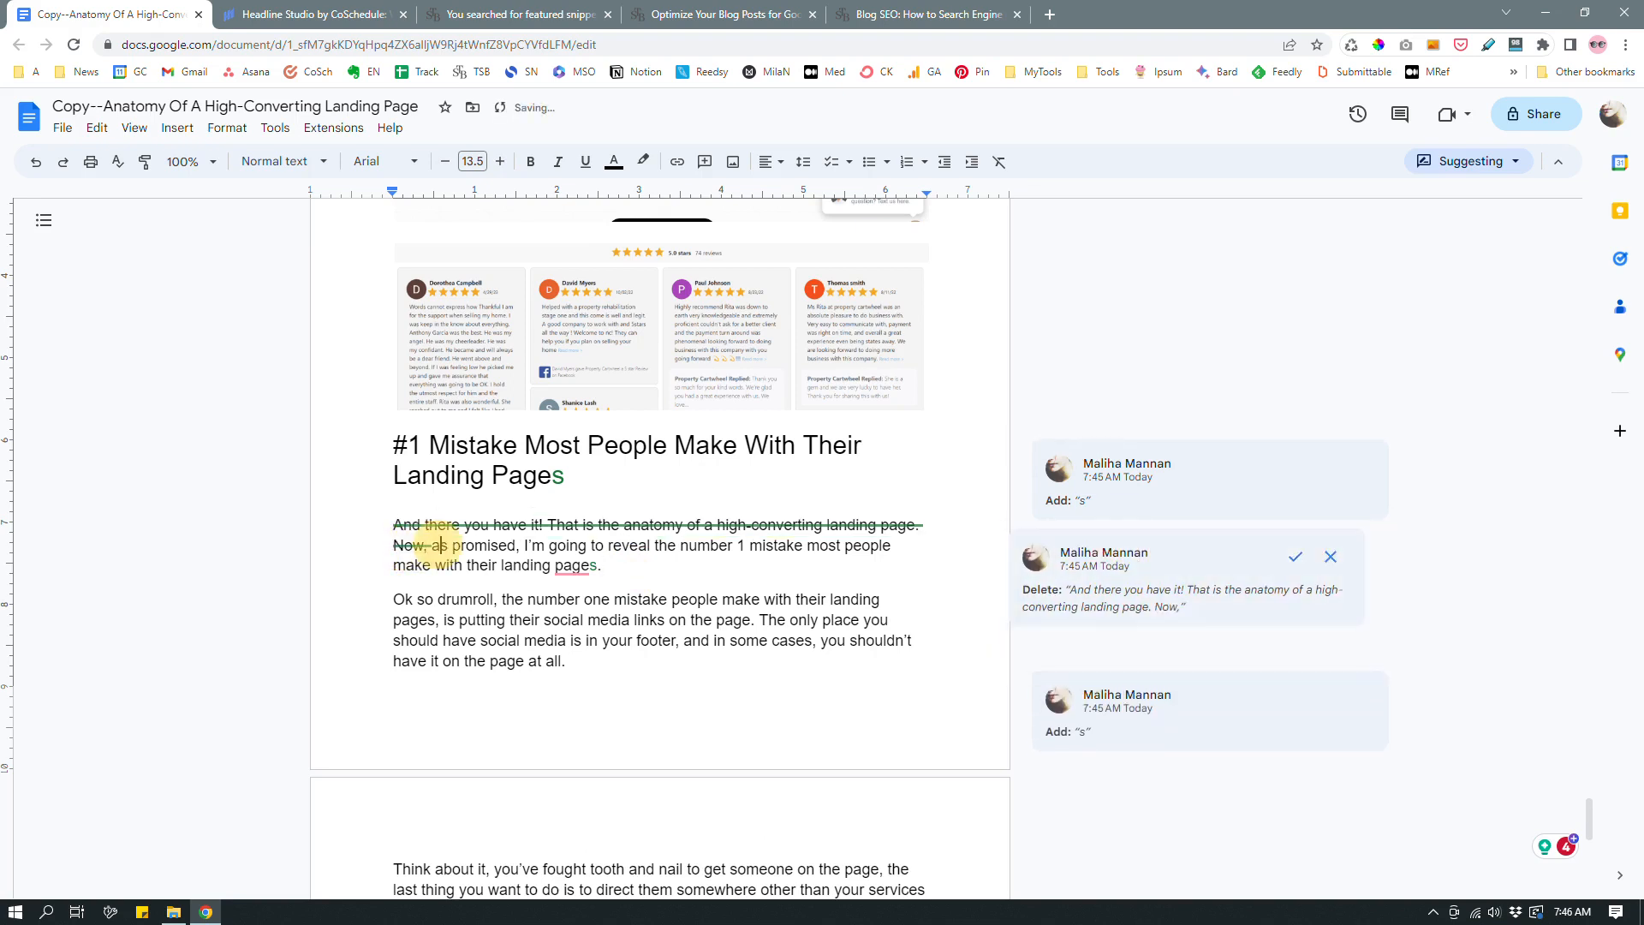
key(ctrl+a)
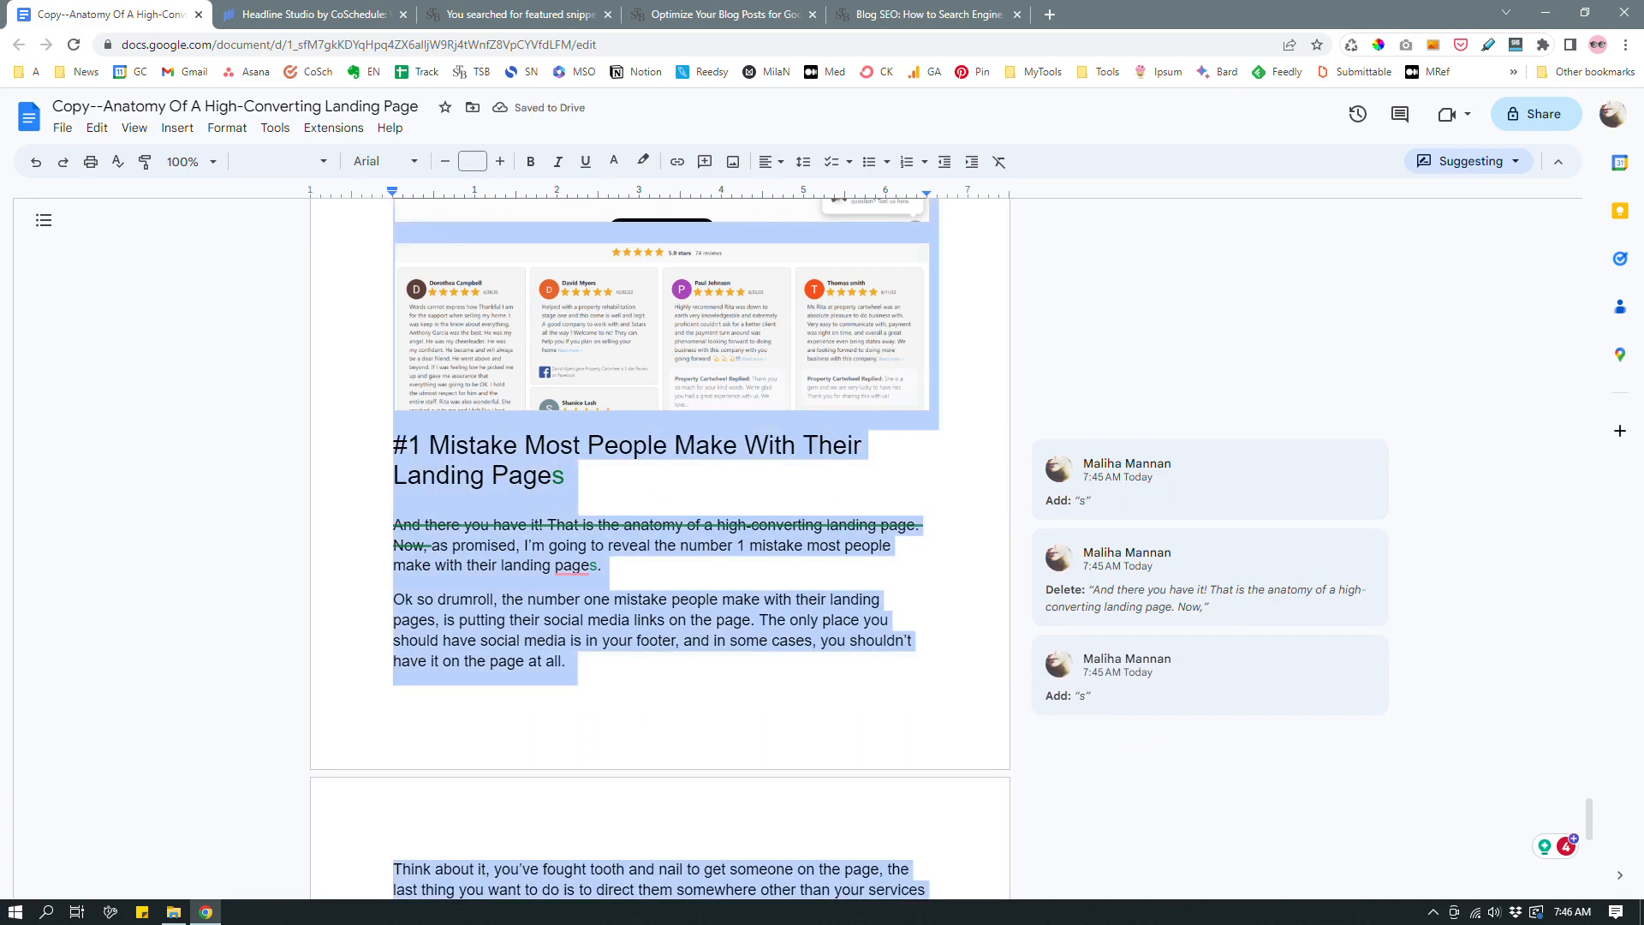
click(442, 546)
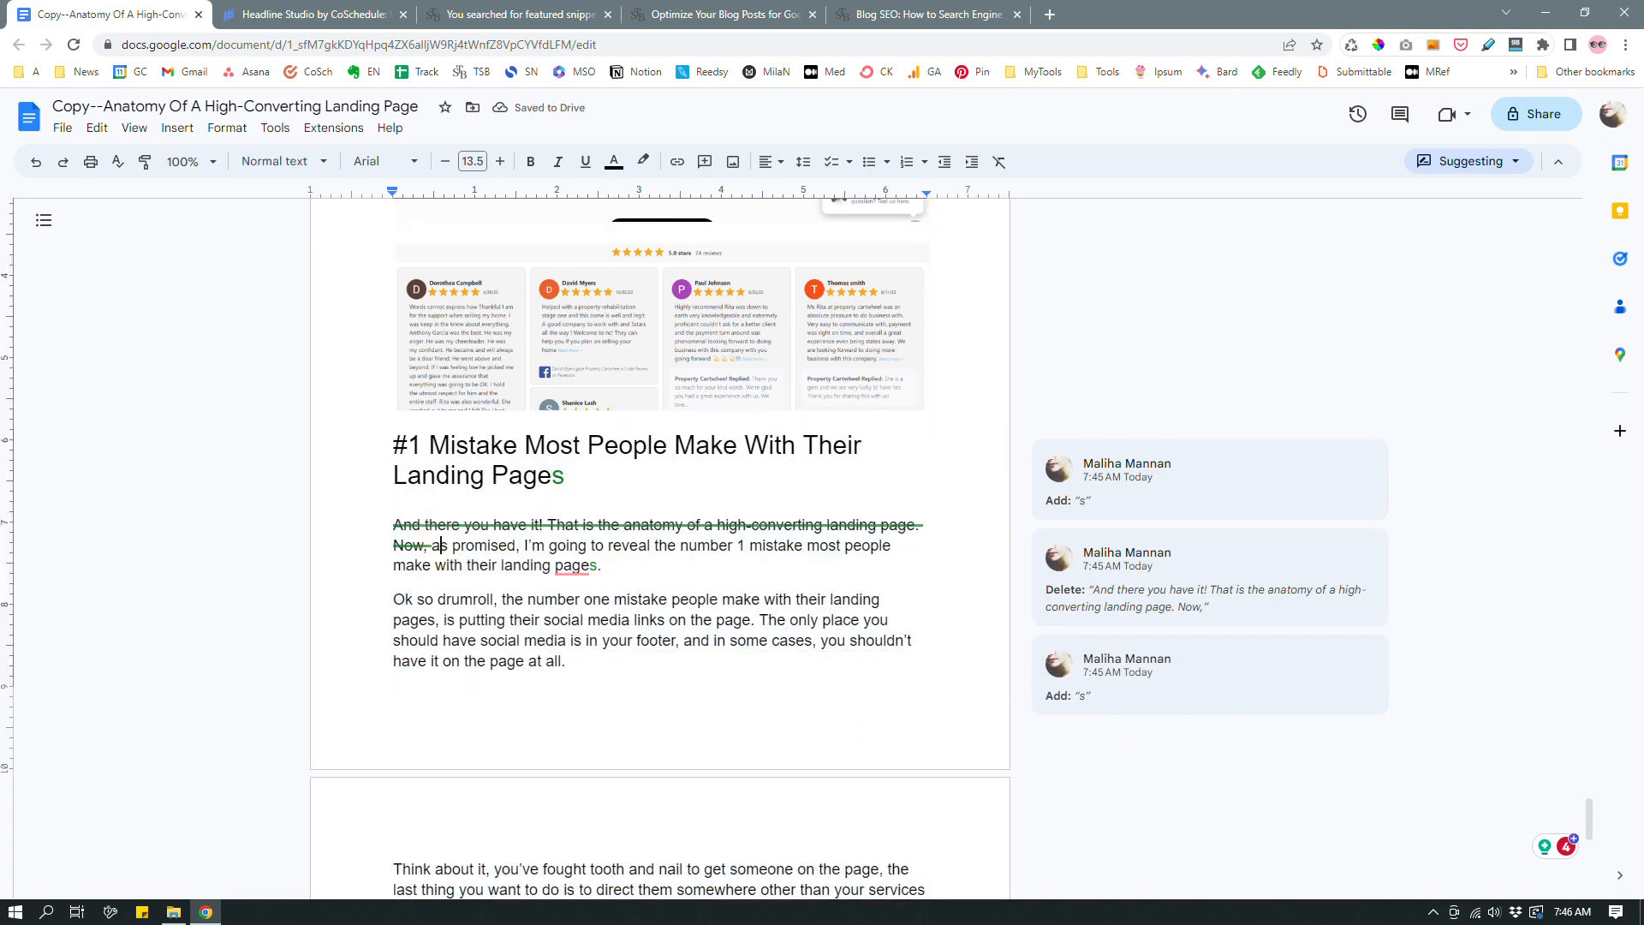
text(A)
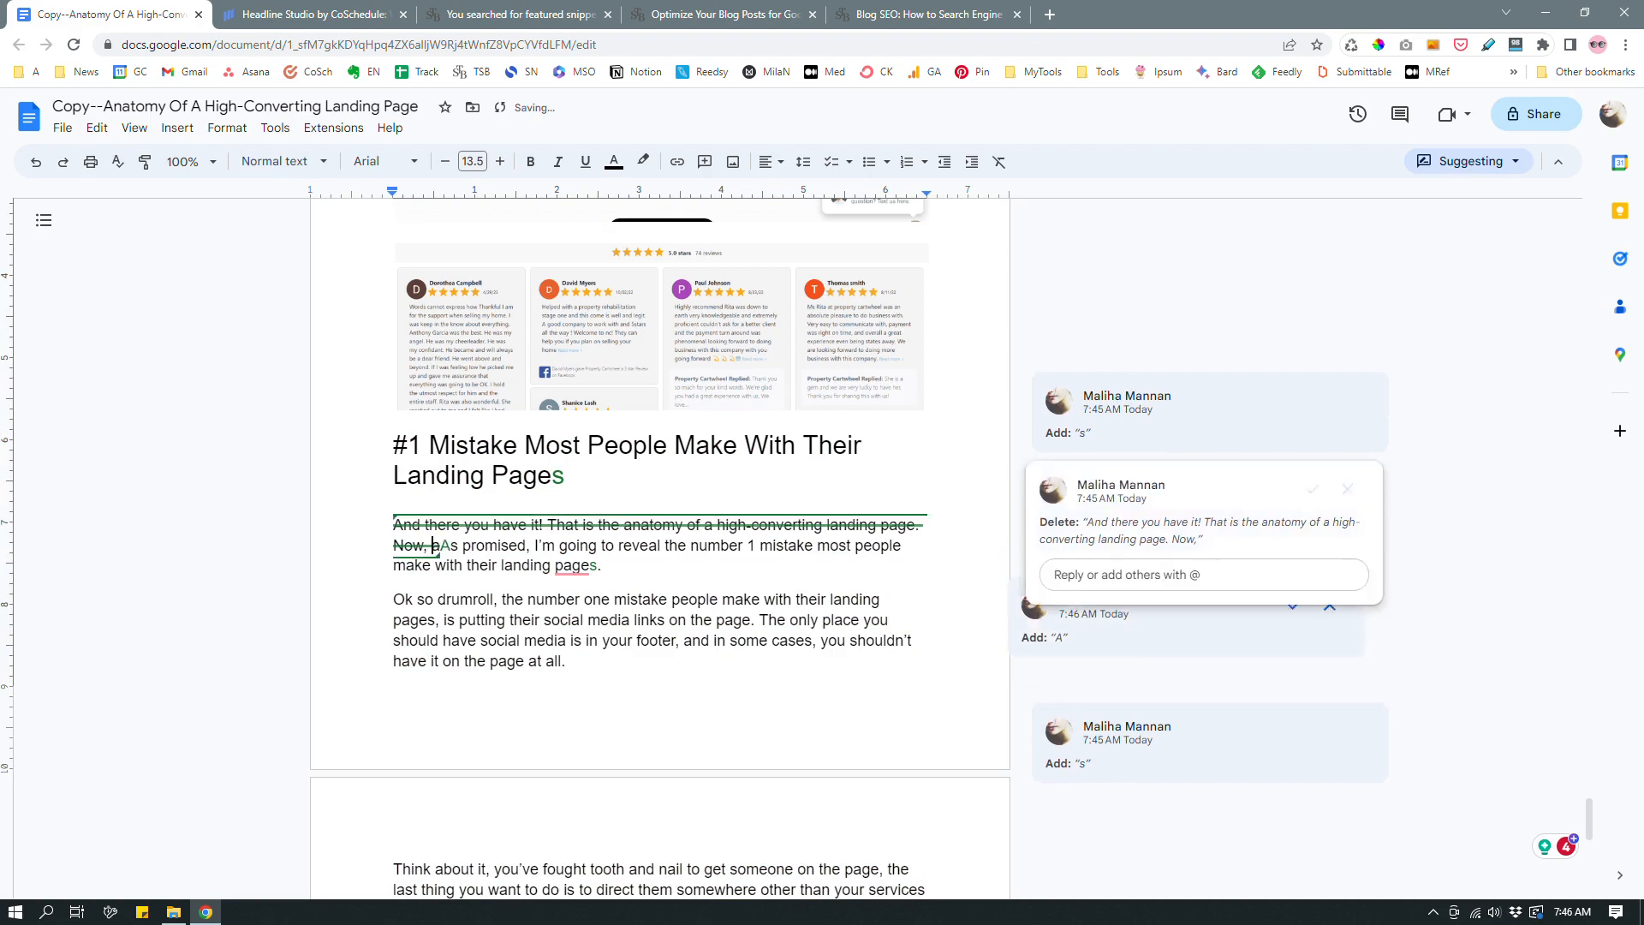
key(Delete)
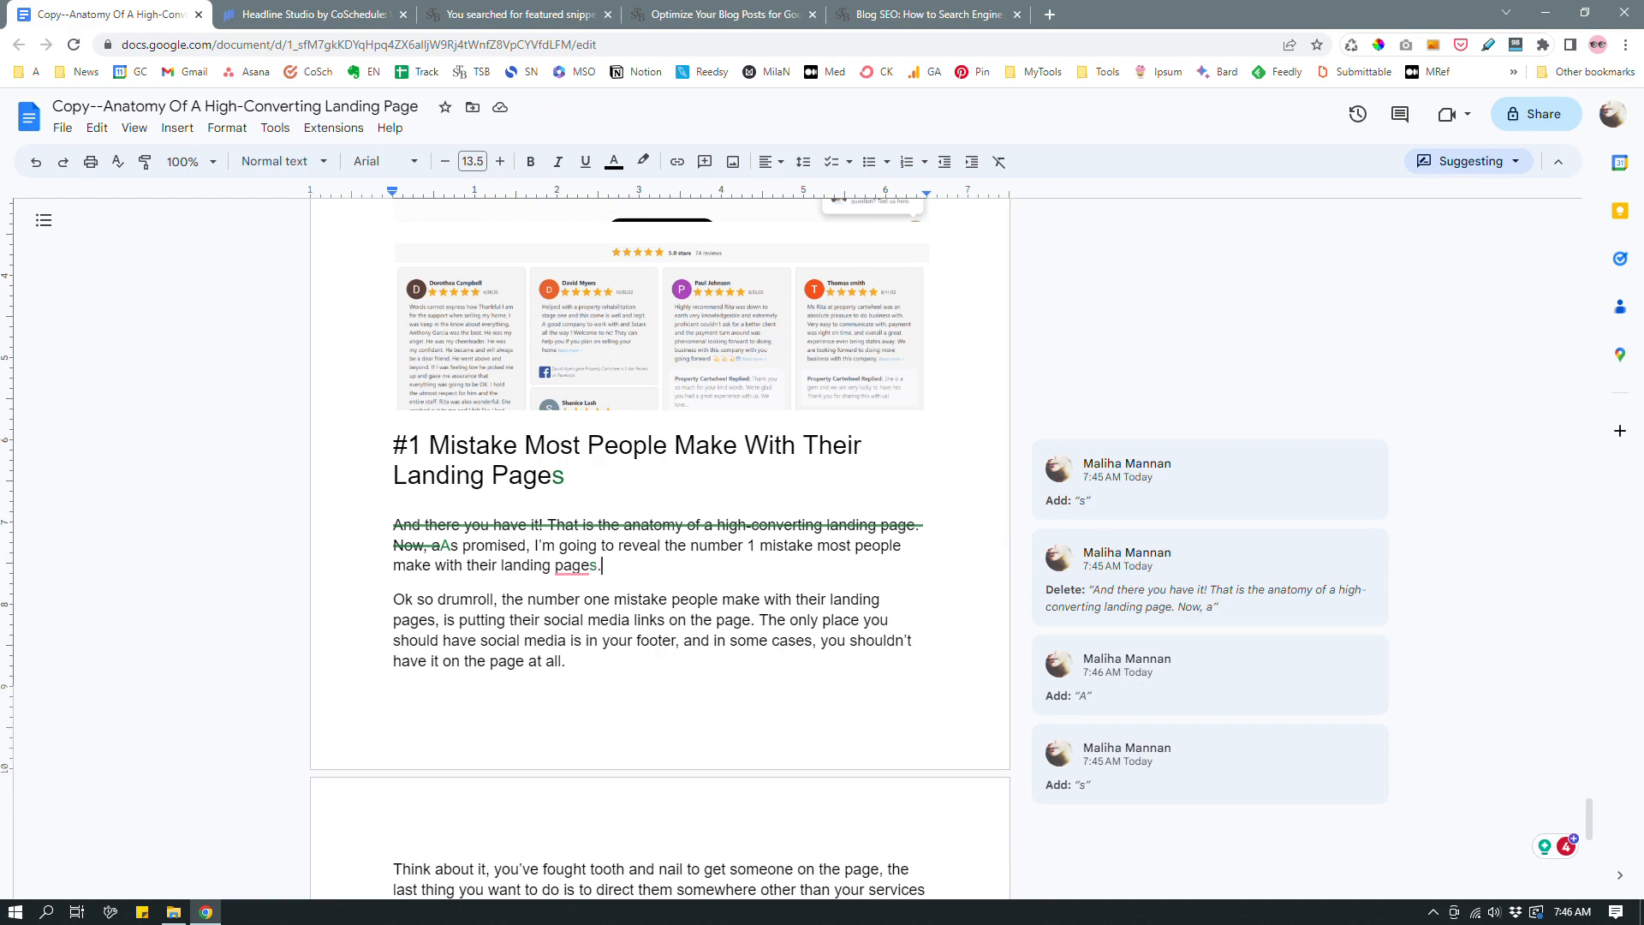
Start new paragraphs at "The only place", "Because we all know" and "So, the moral of the story" in the #1 Mistake section
click(757, 619)
key(Return)
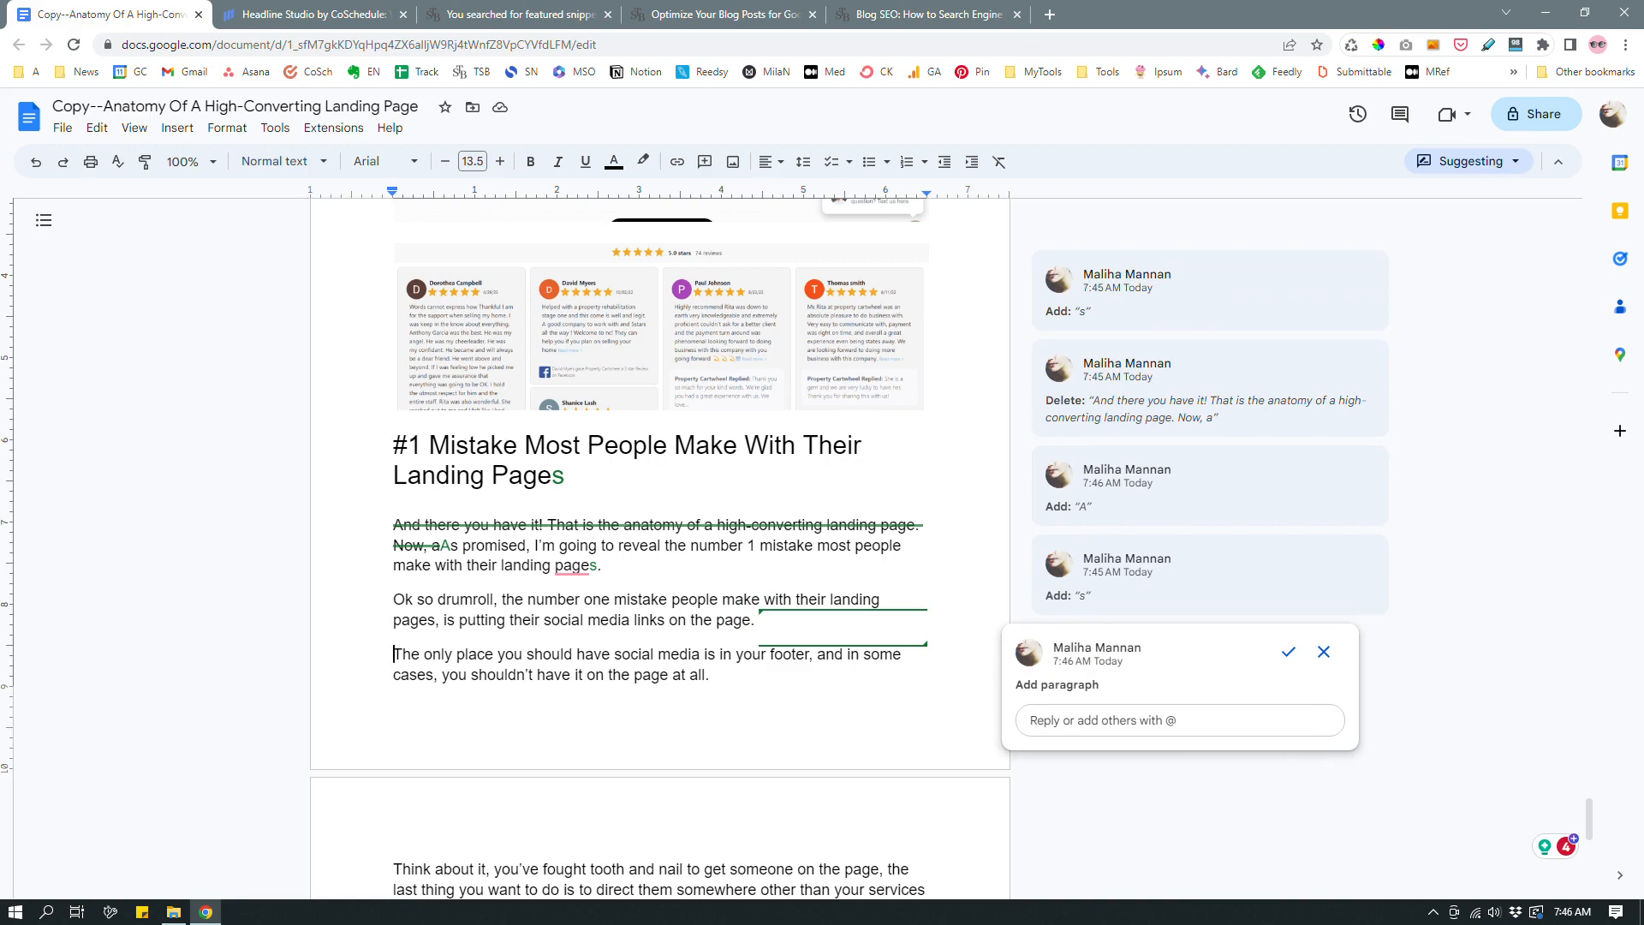
scroll(659, 514, down, 3)
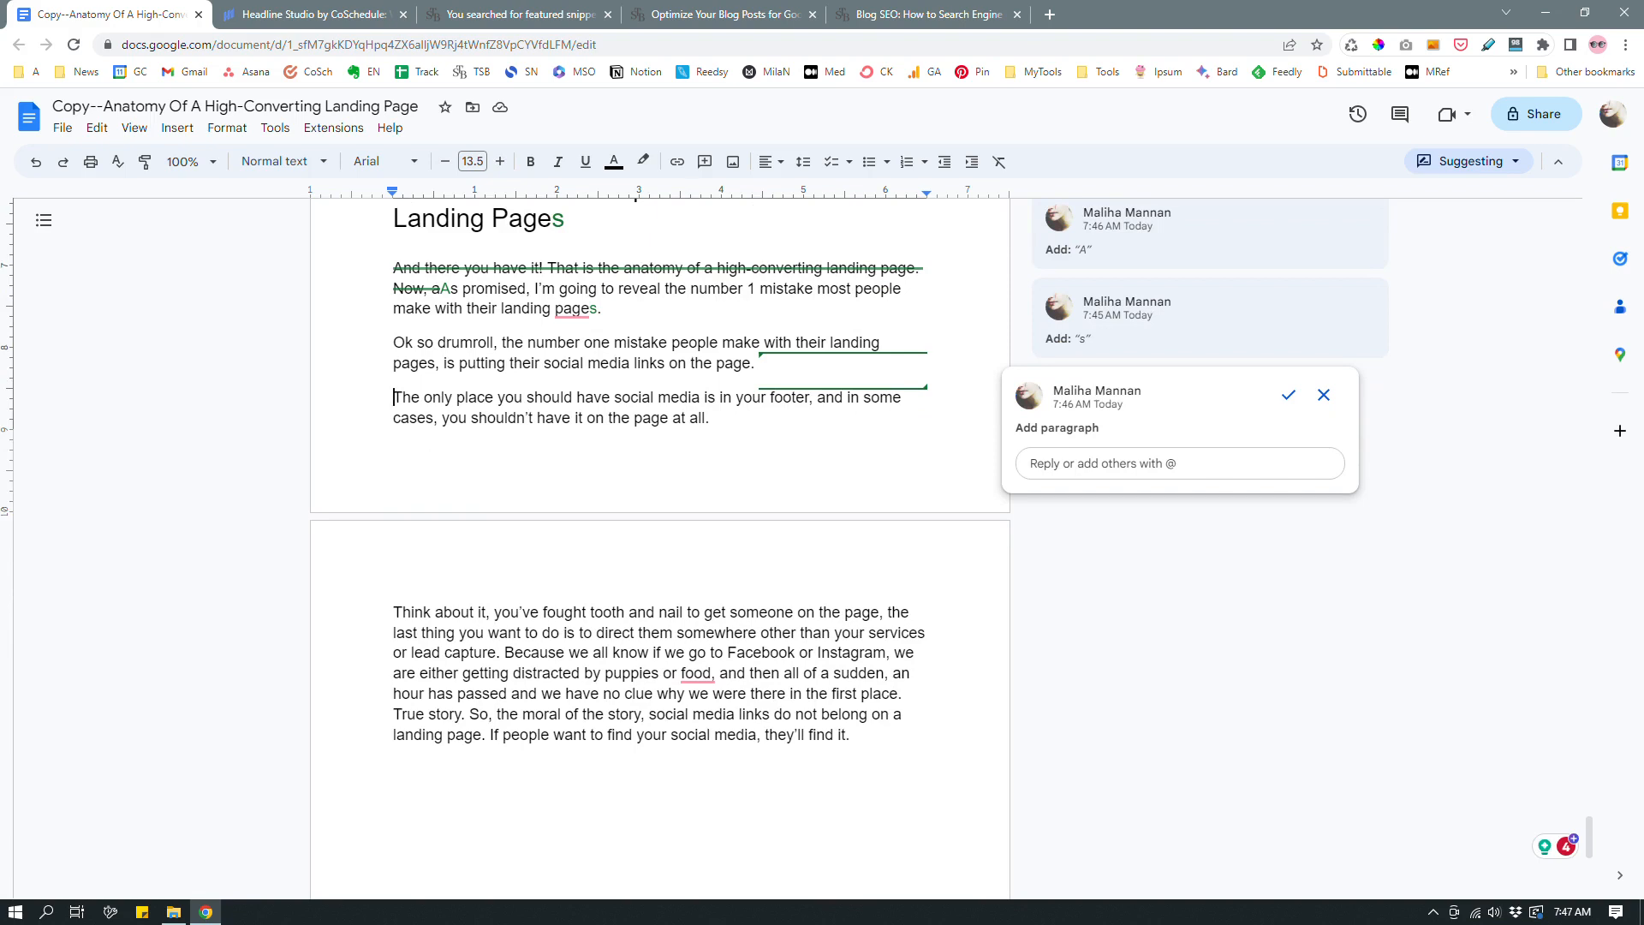
click(504, 652)
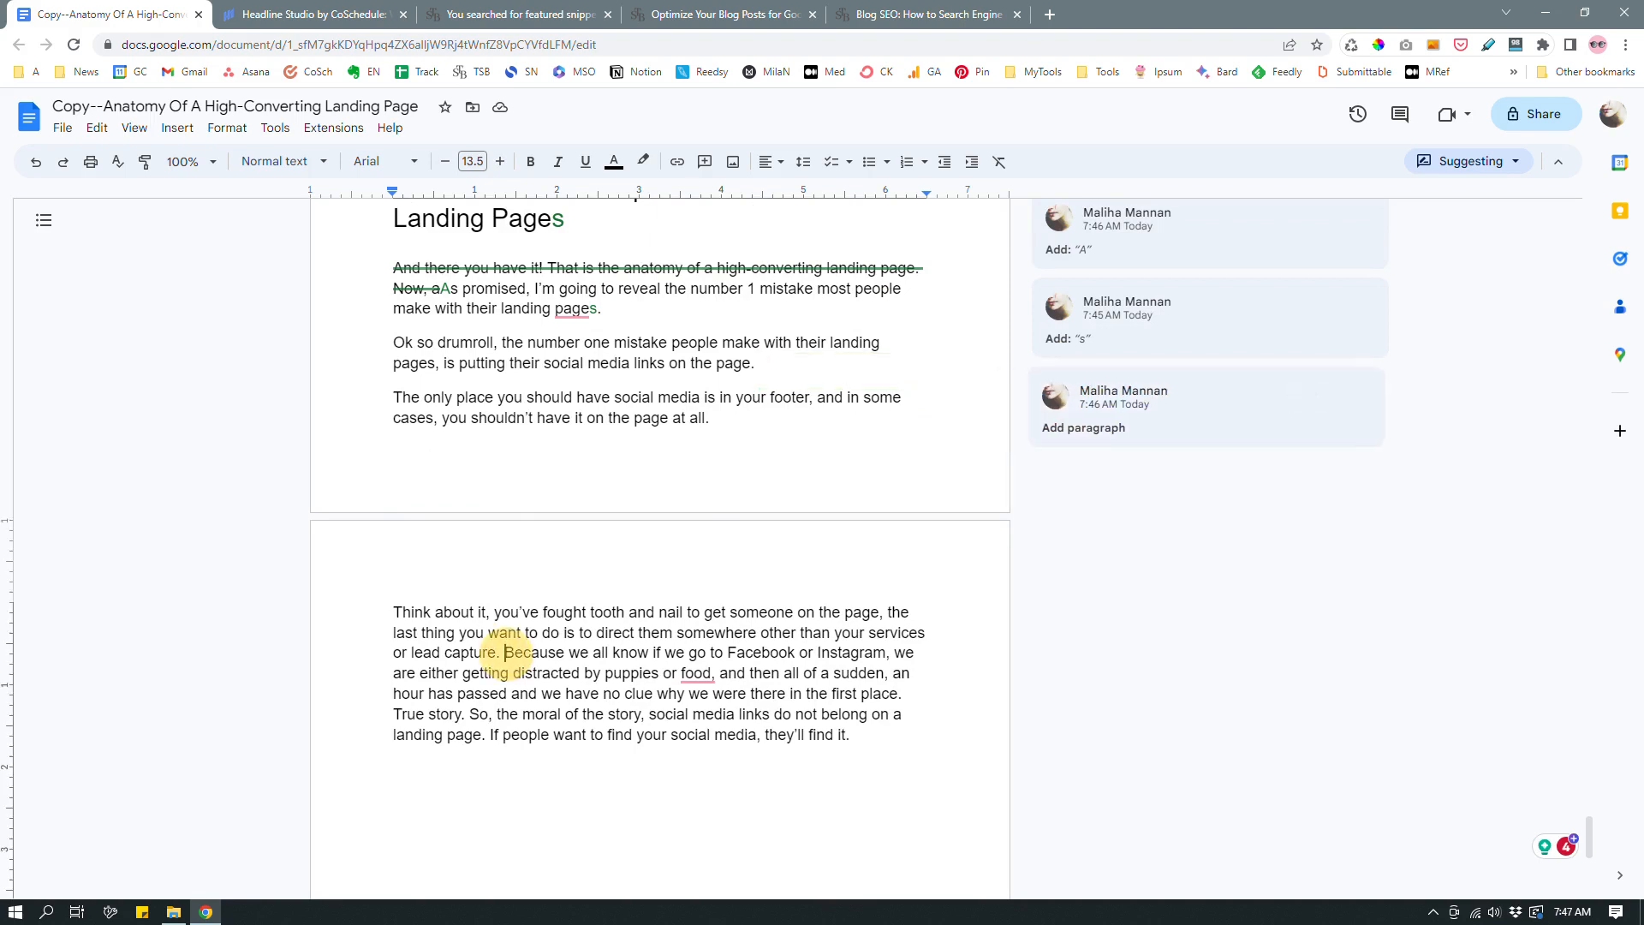
key(Return)
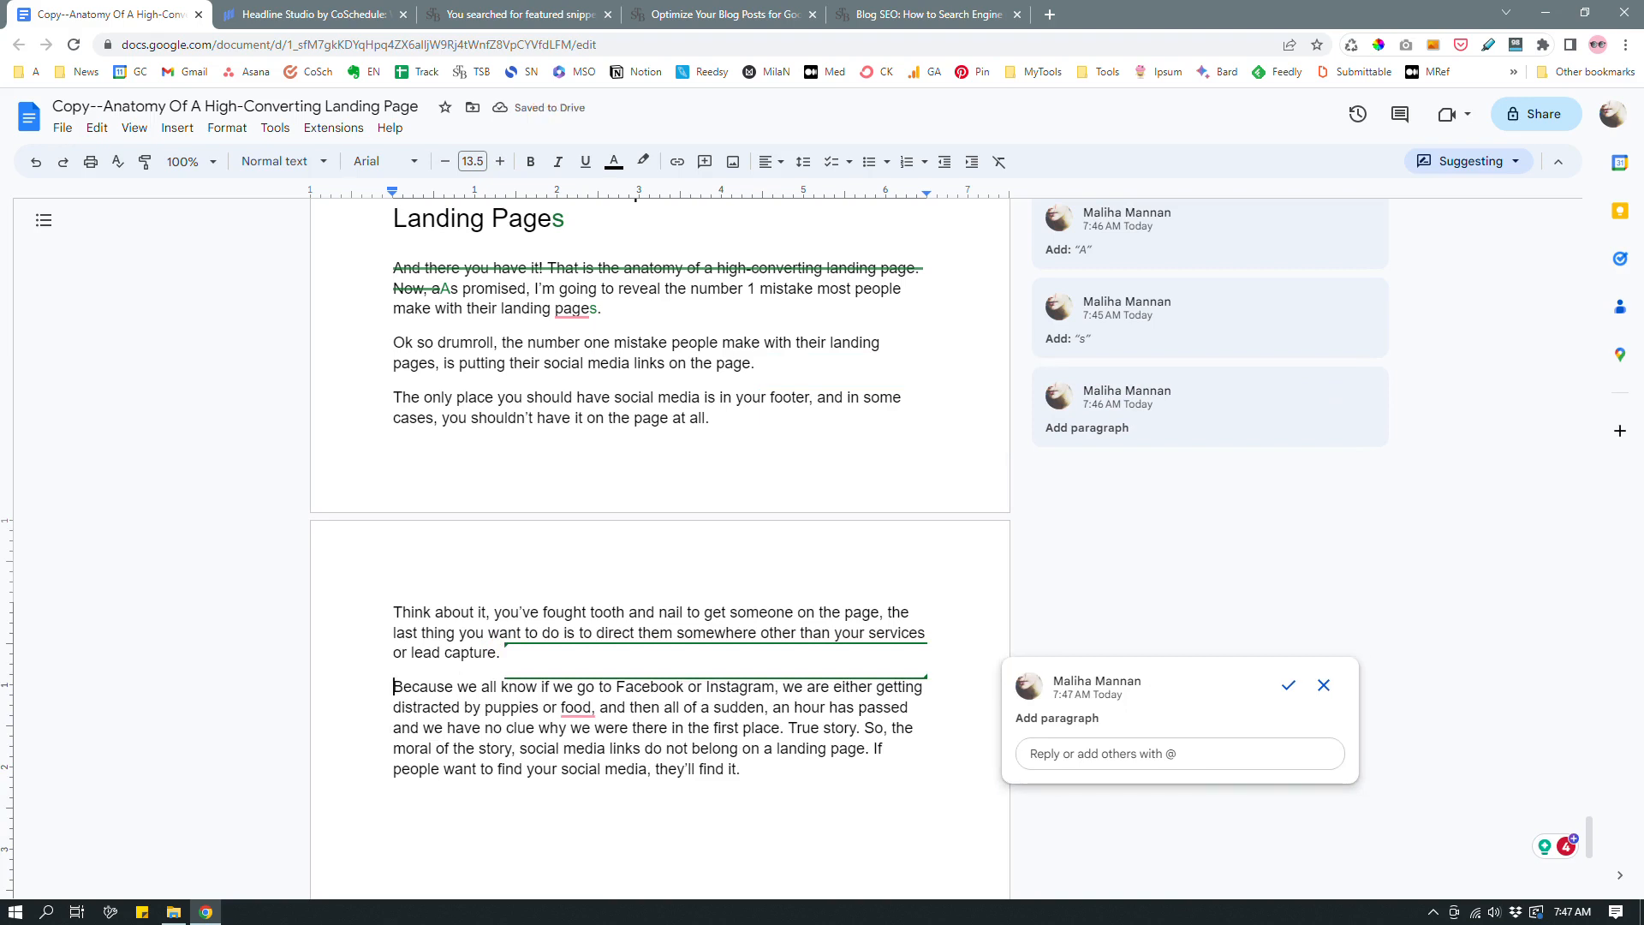
scroll(659, 513, down, 1)
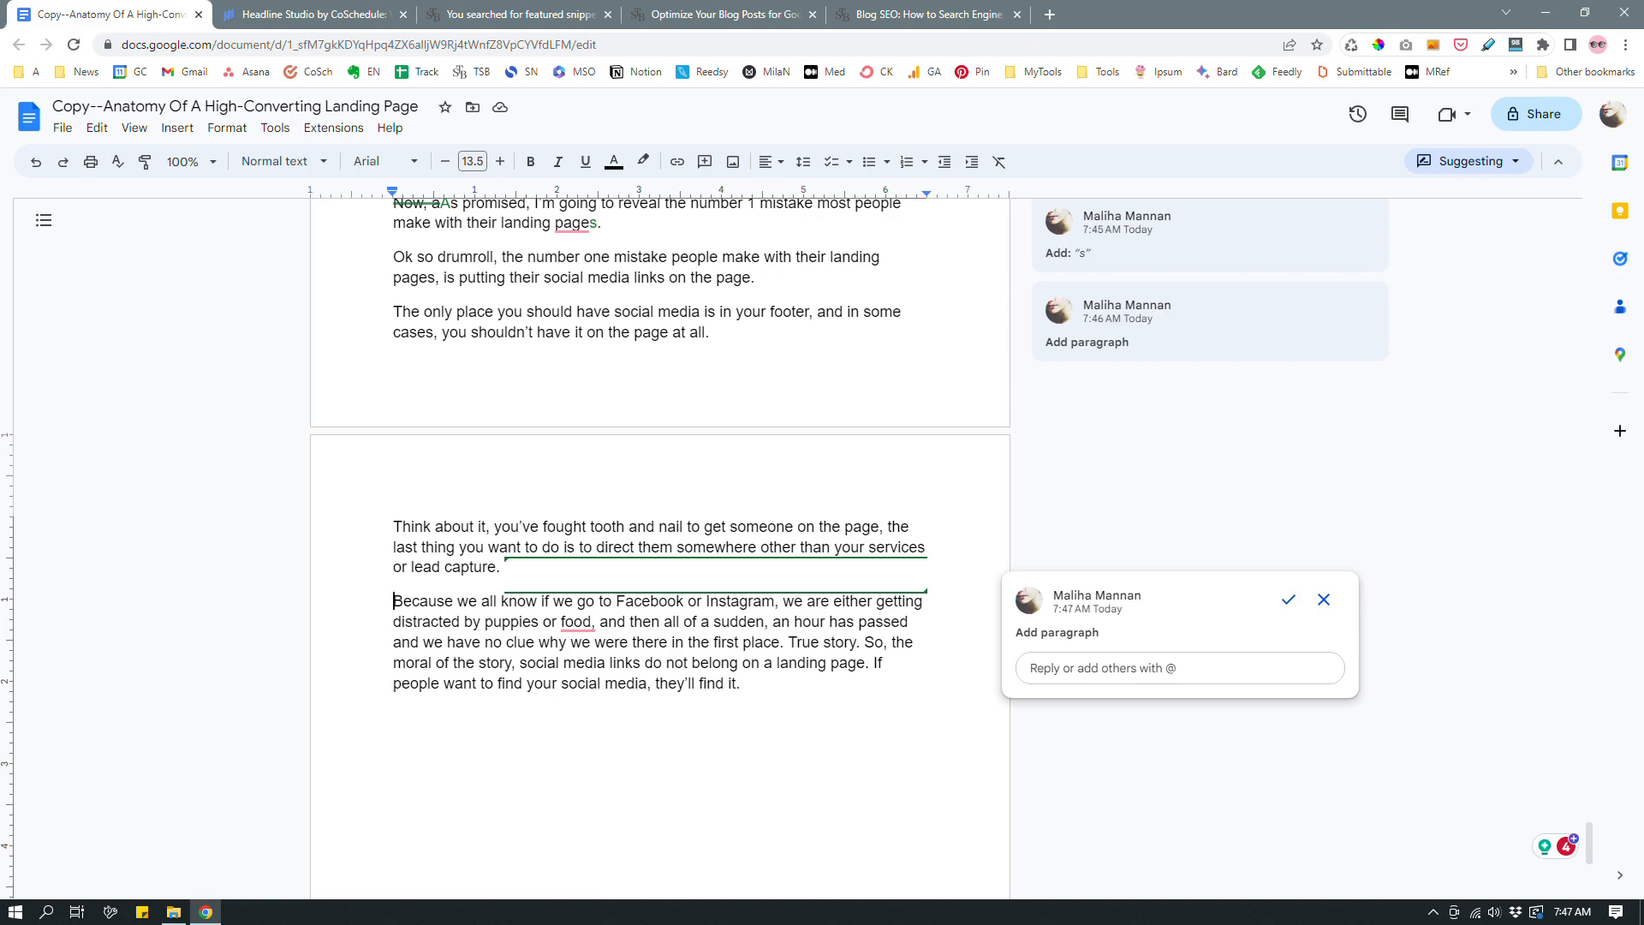
click(866, 640)
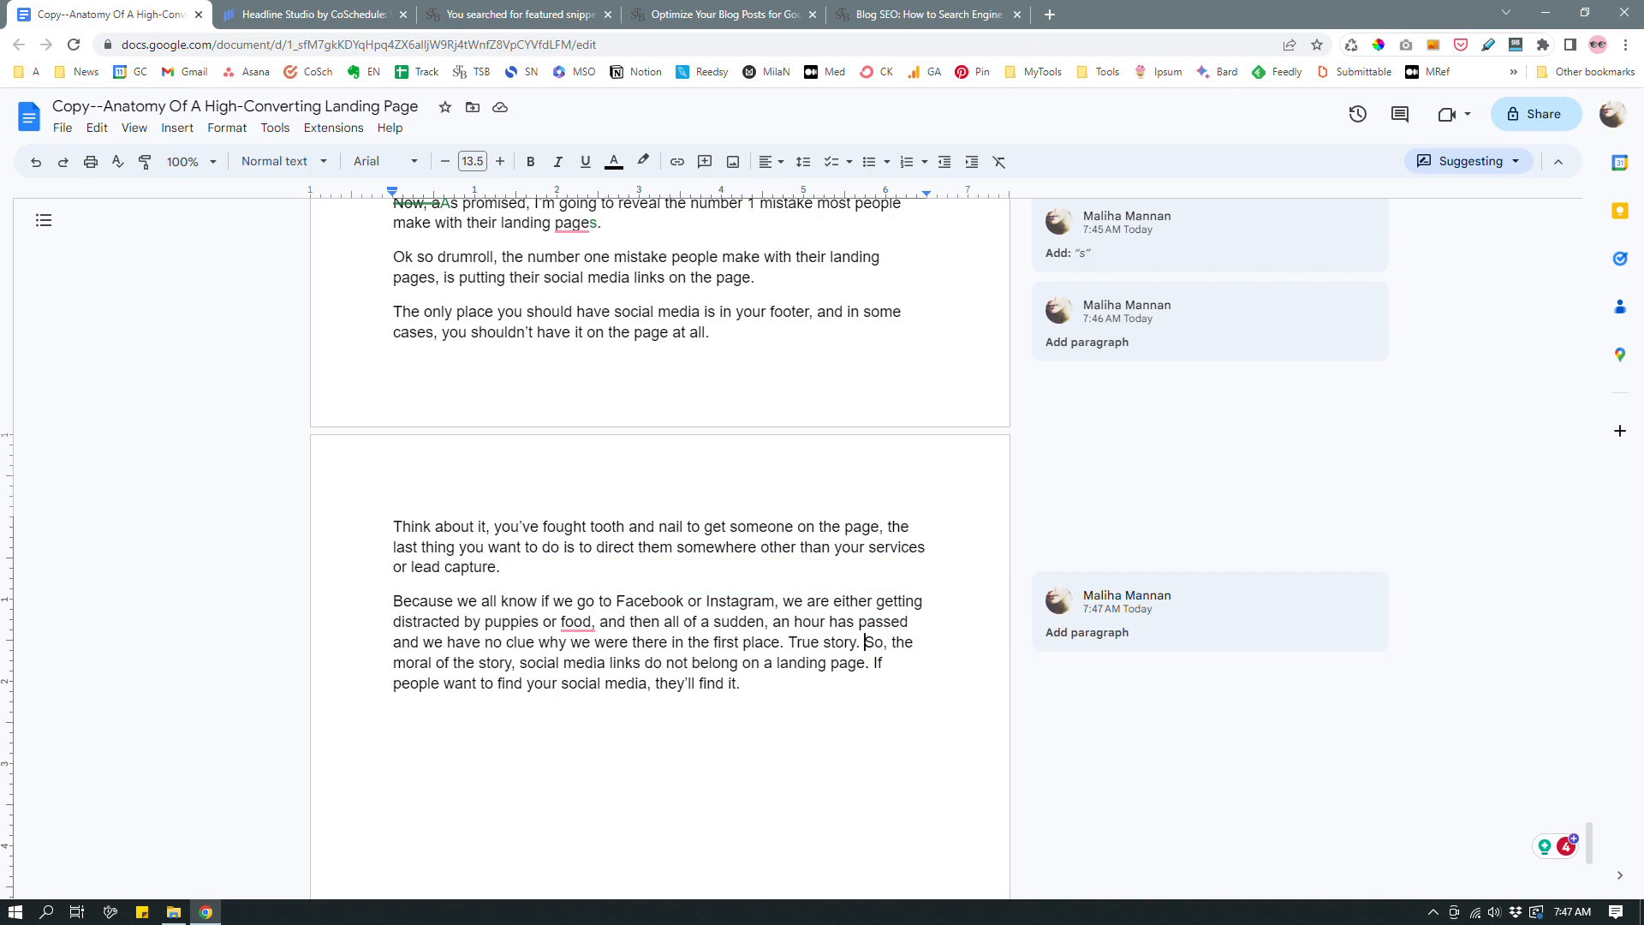
key(Return)
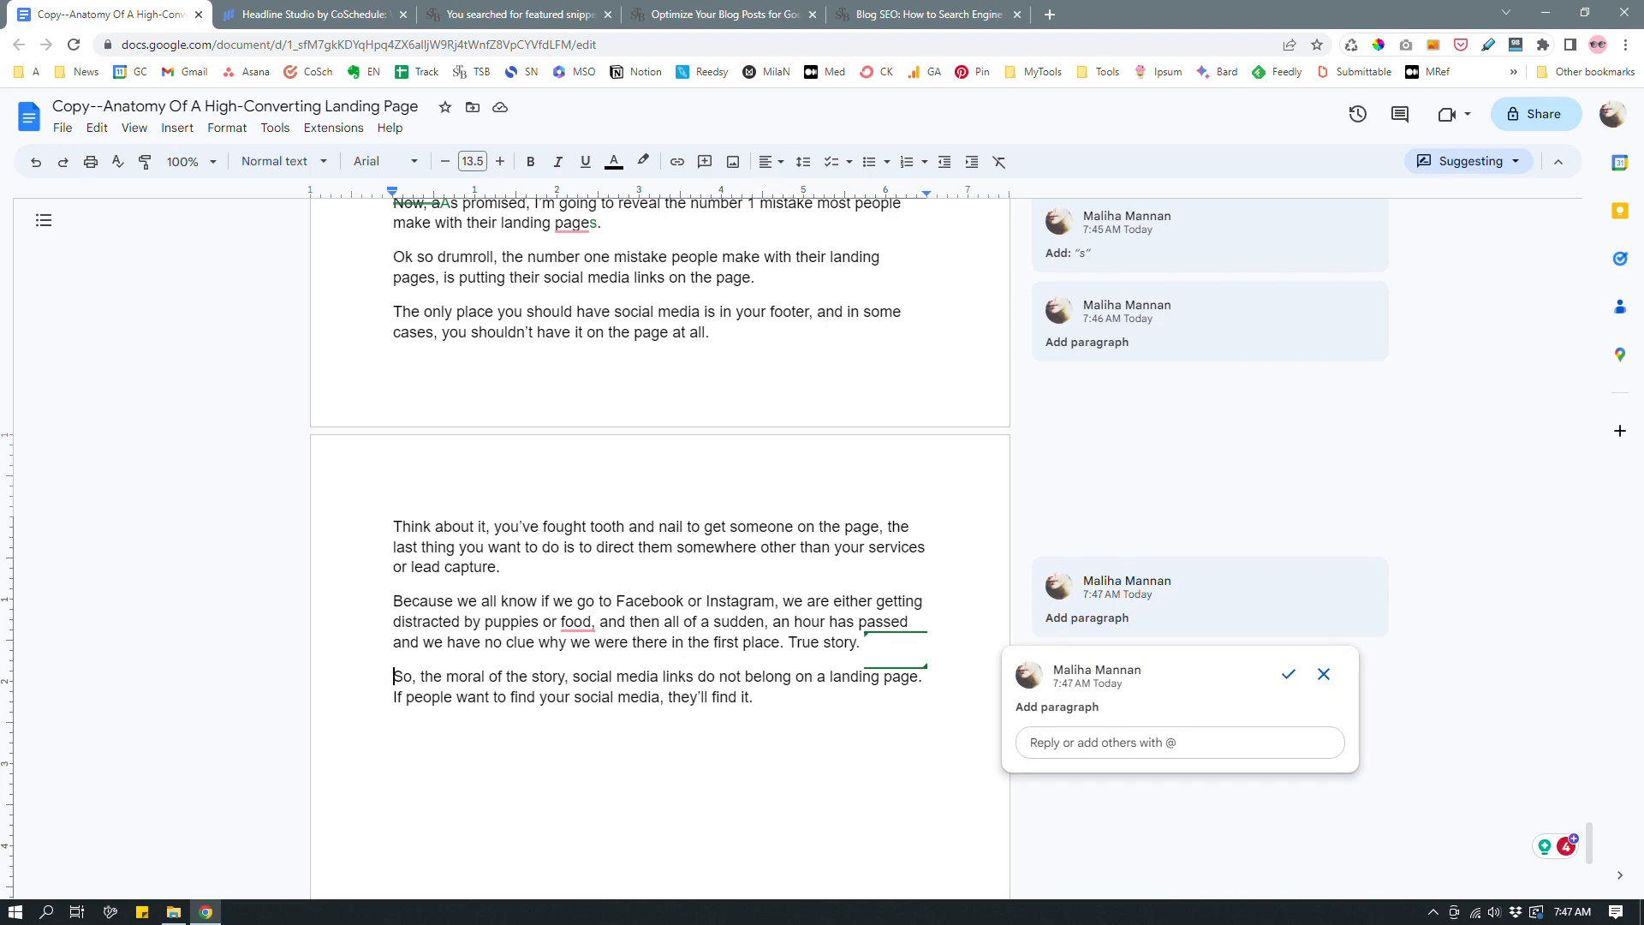
Replace "moral of the story," with "point of the story is that" in the last paragraph
drag(565, 676, 463, 666)
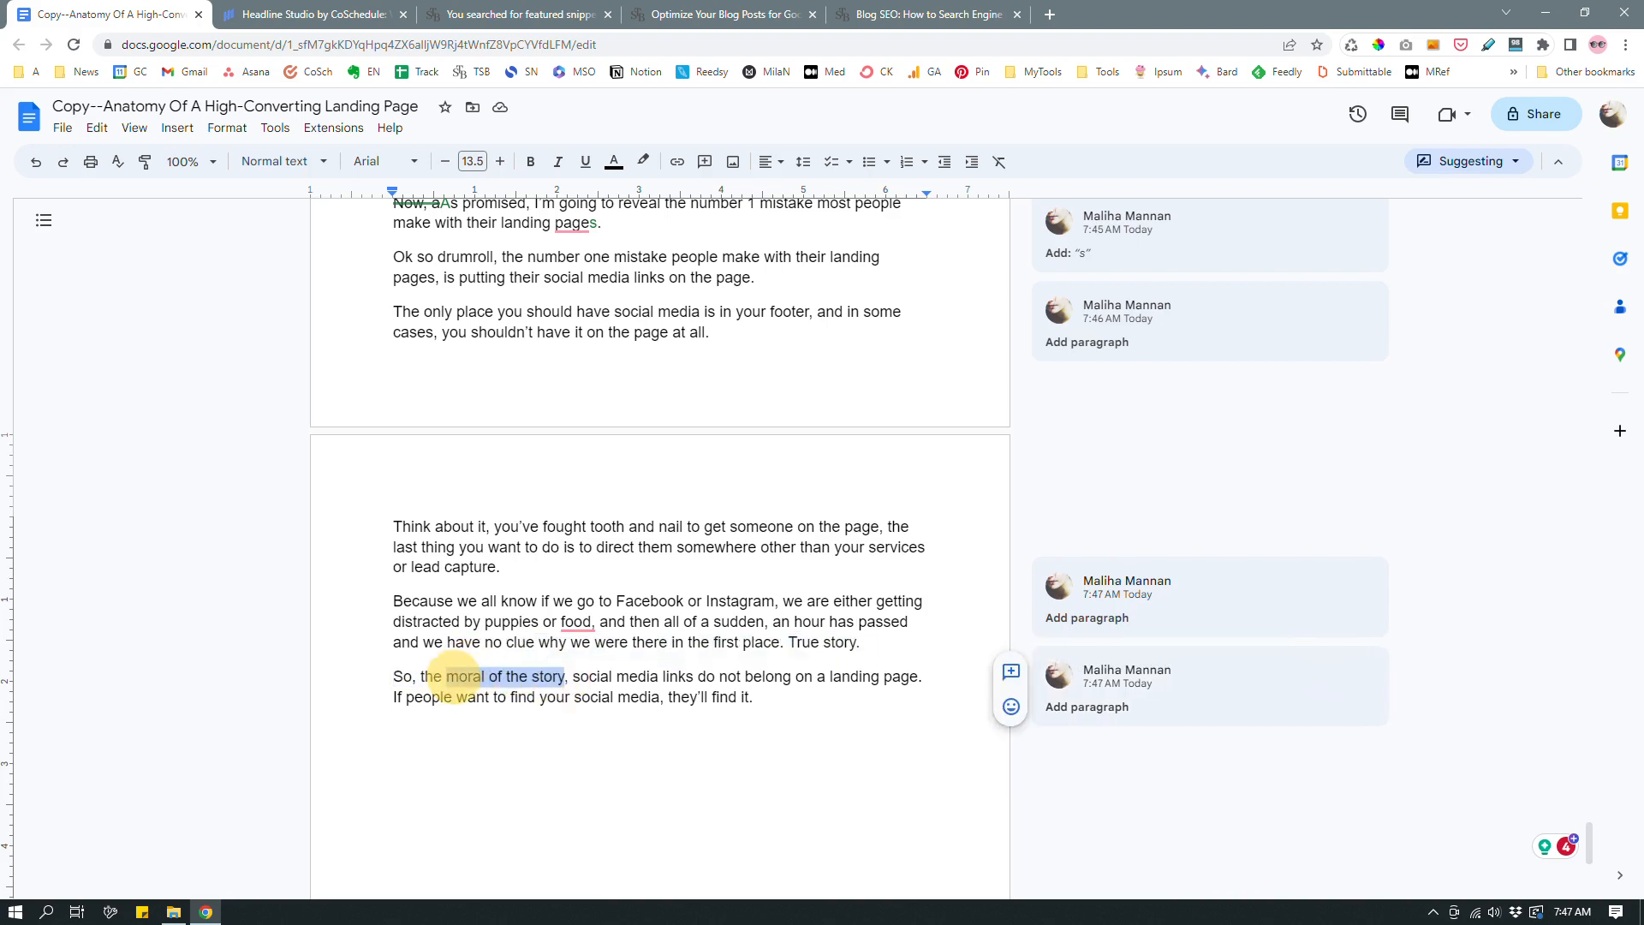
text(point of the story )
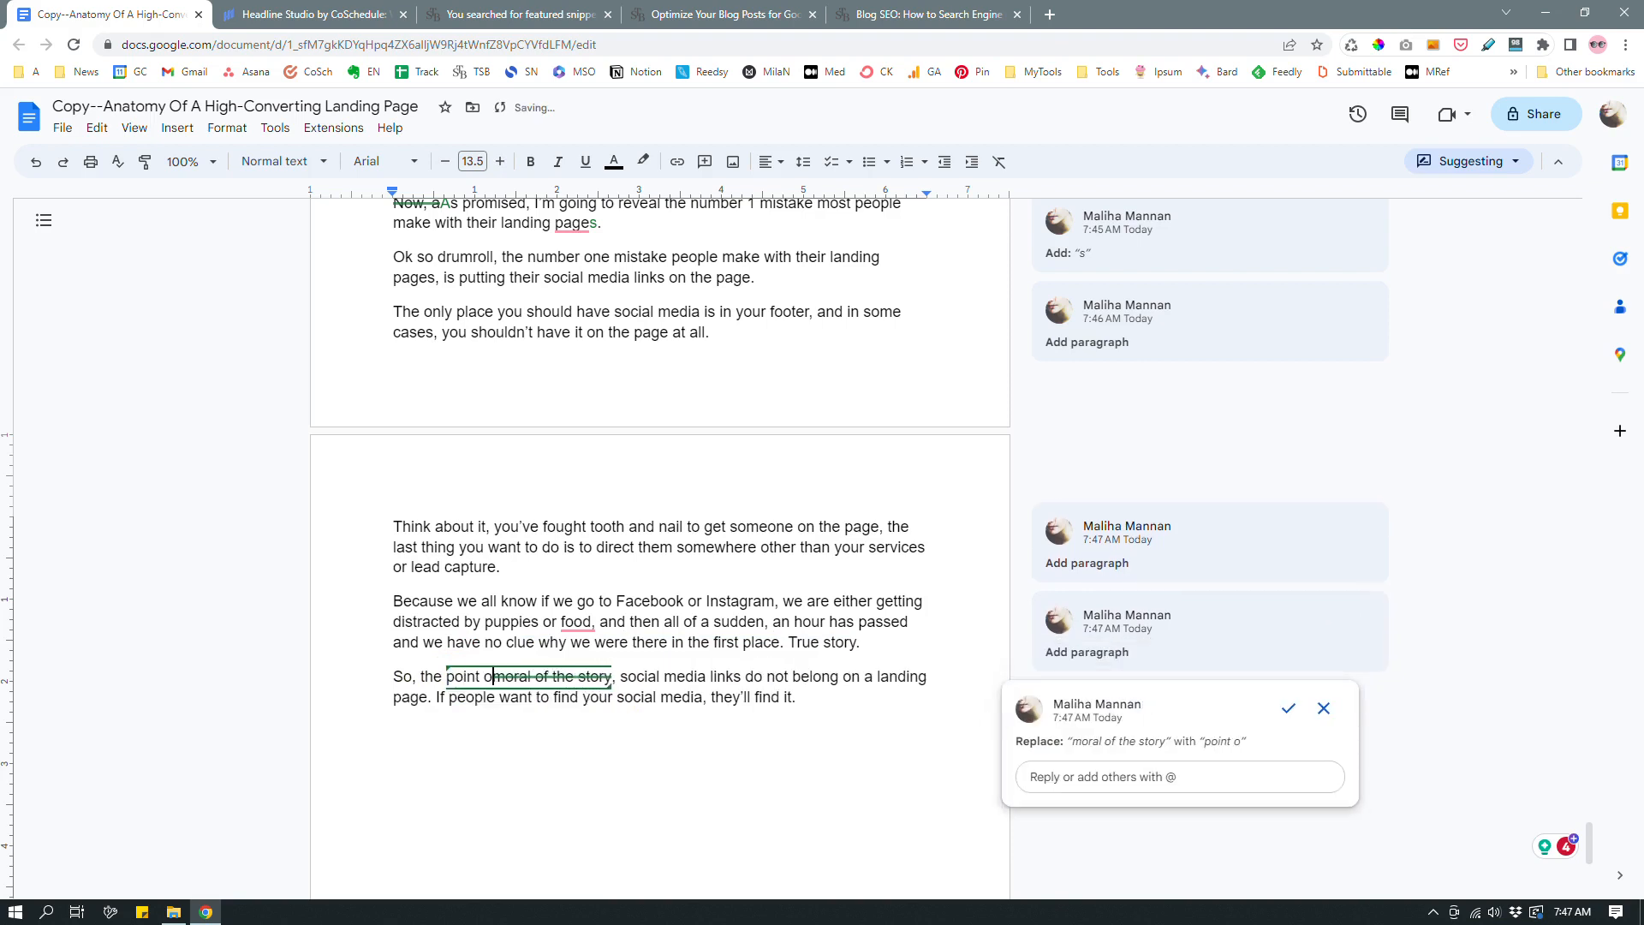
text(is)
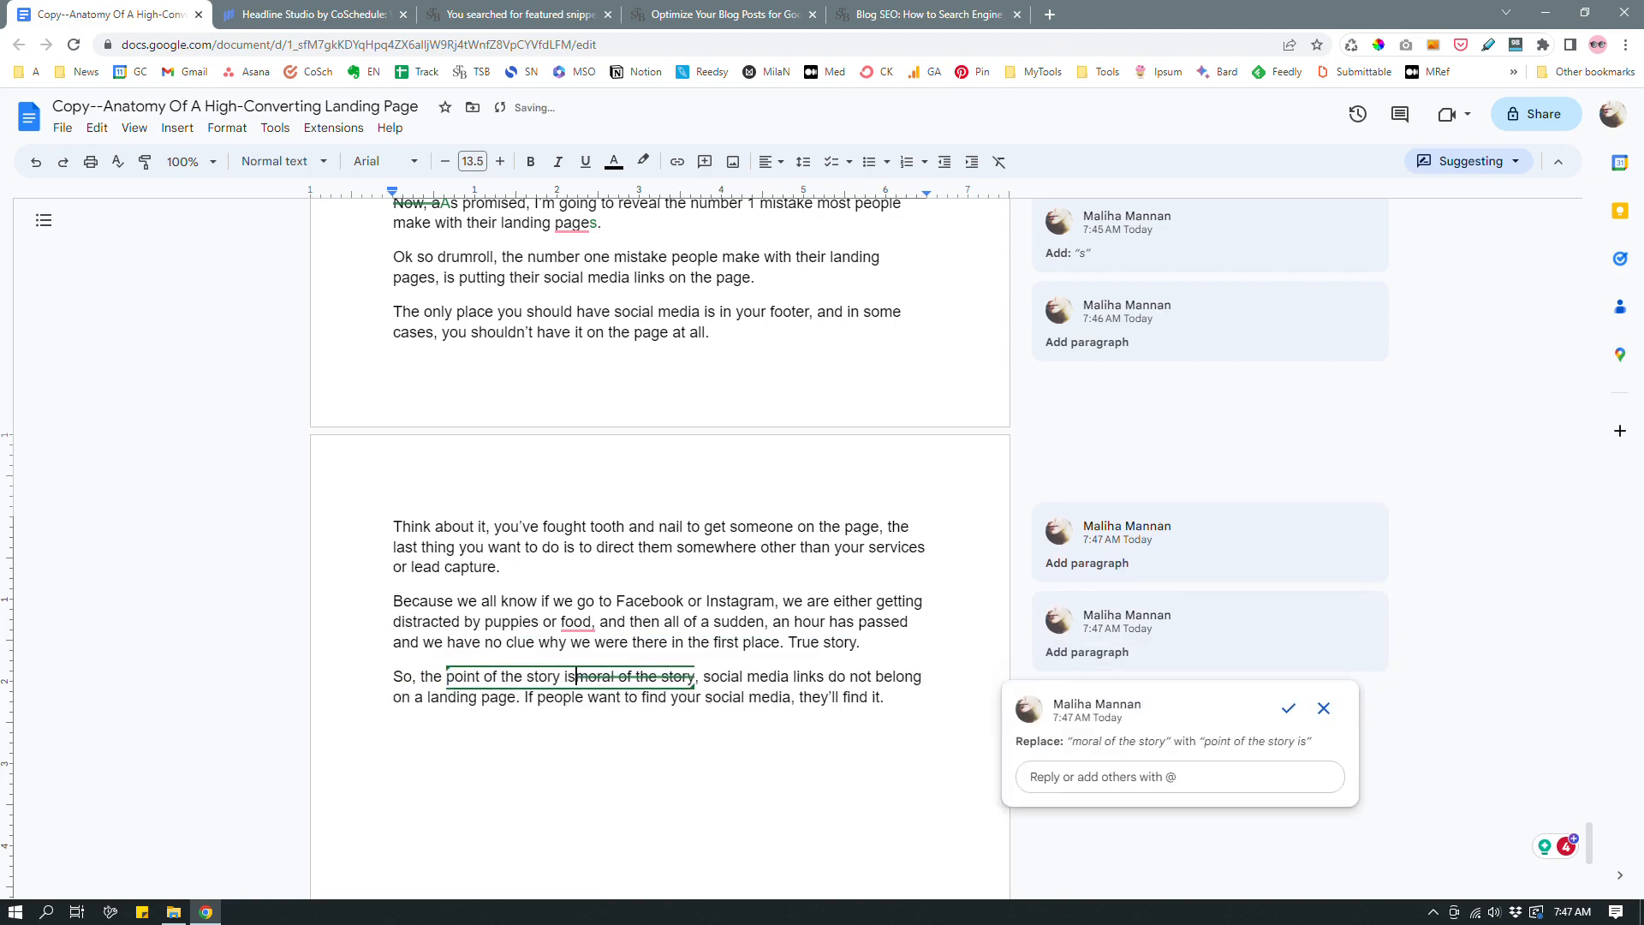
text( that)
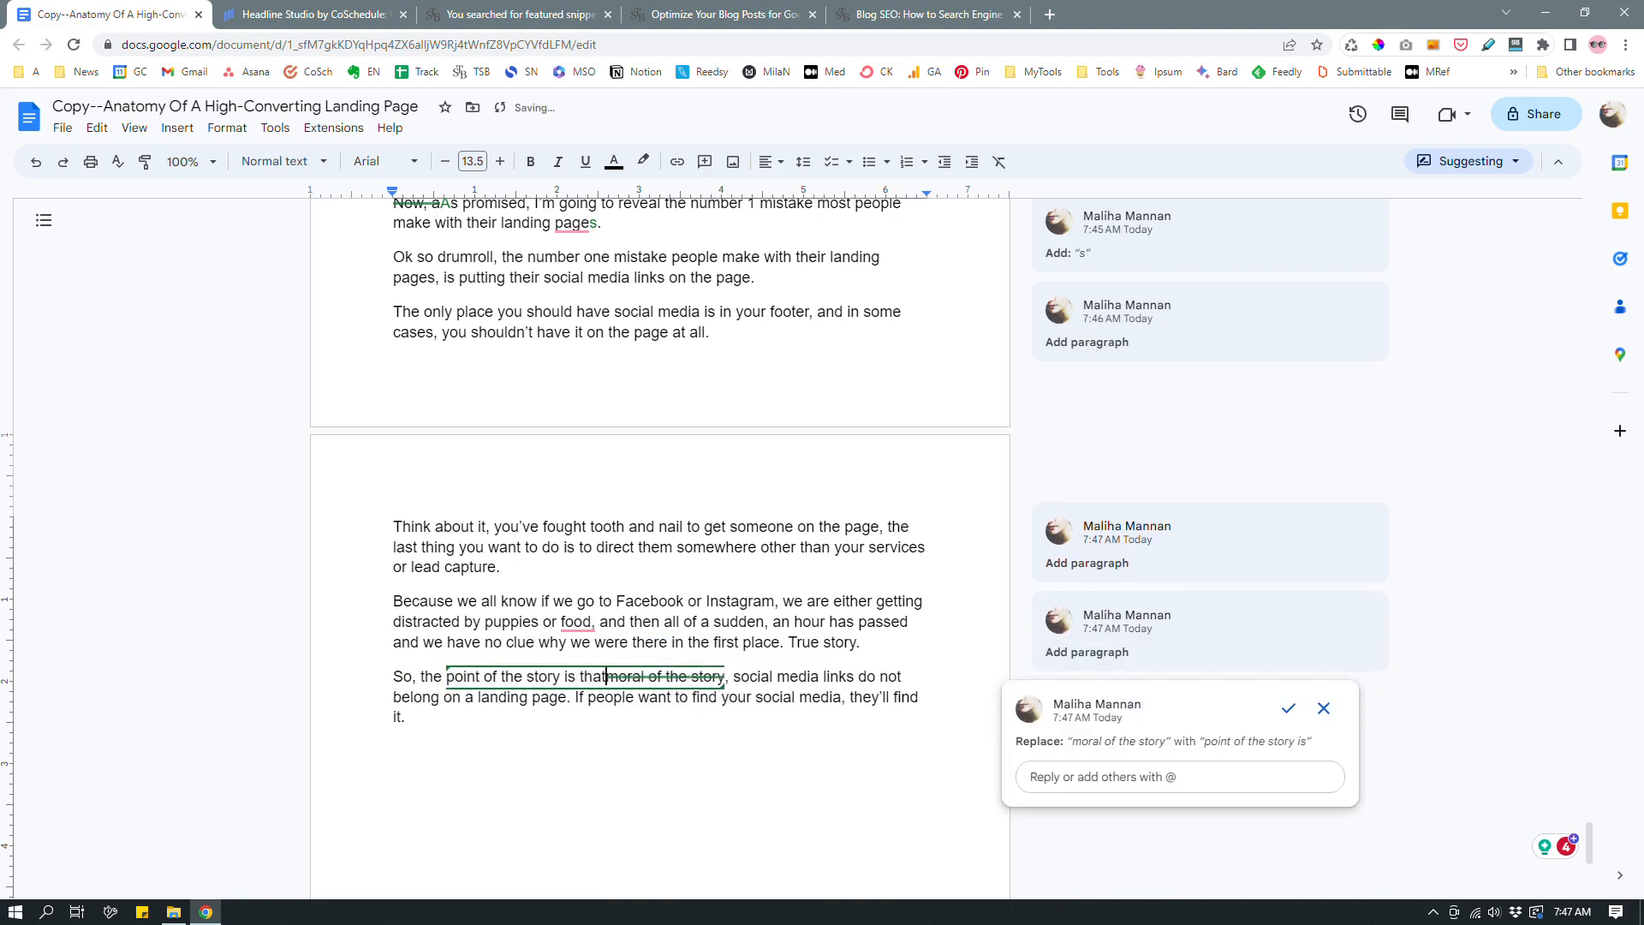
click(727, 677)
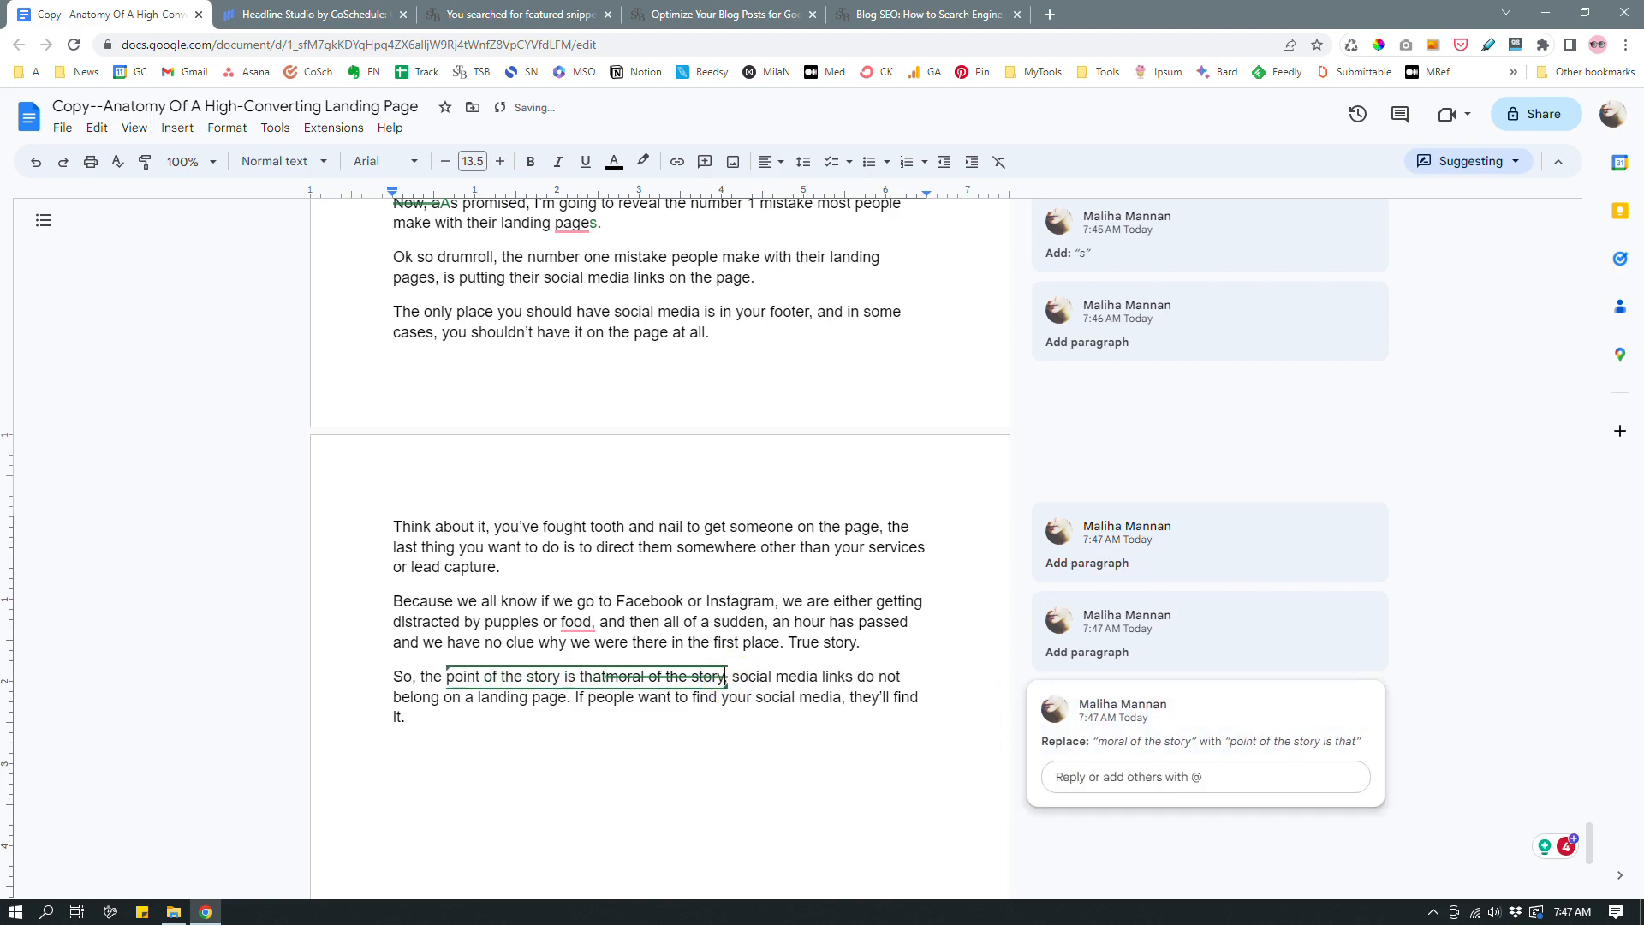
Add a new paragraph containing the placeholder "[]" after "they'll find it." at the end of the post
click(406, 717)
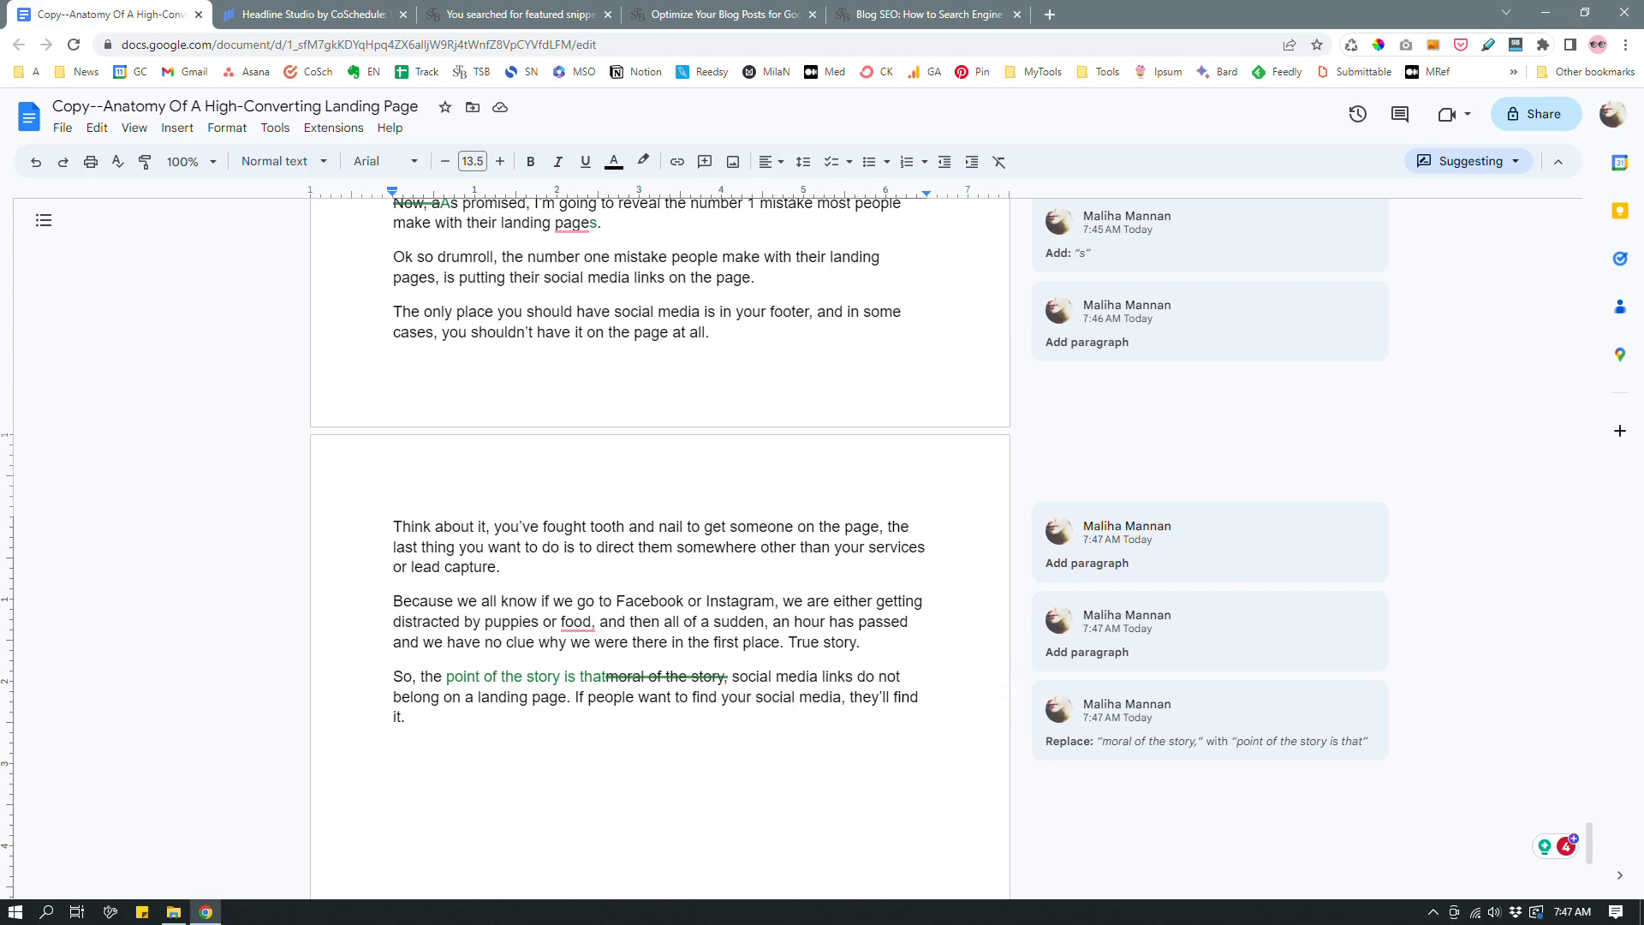
scroll(659, 514, down, 5)
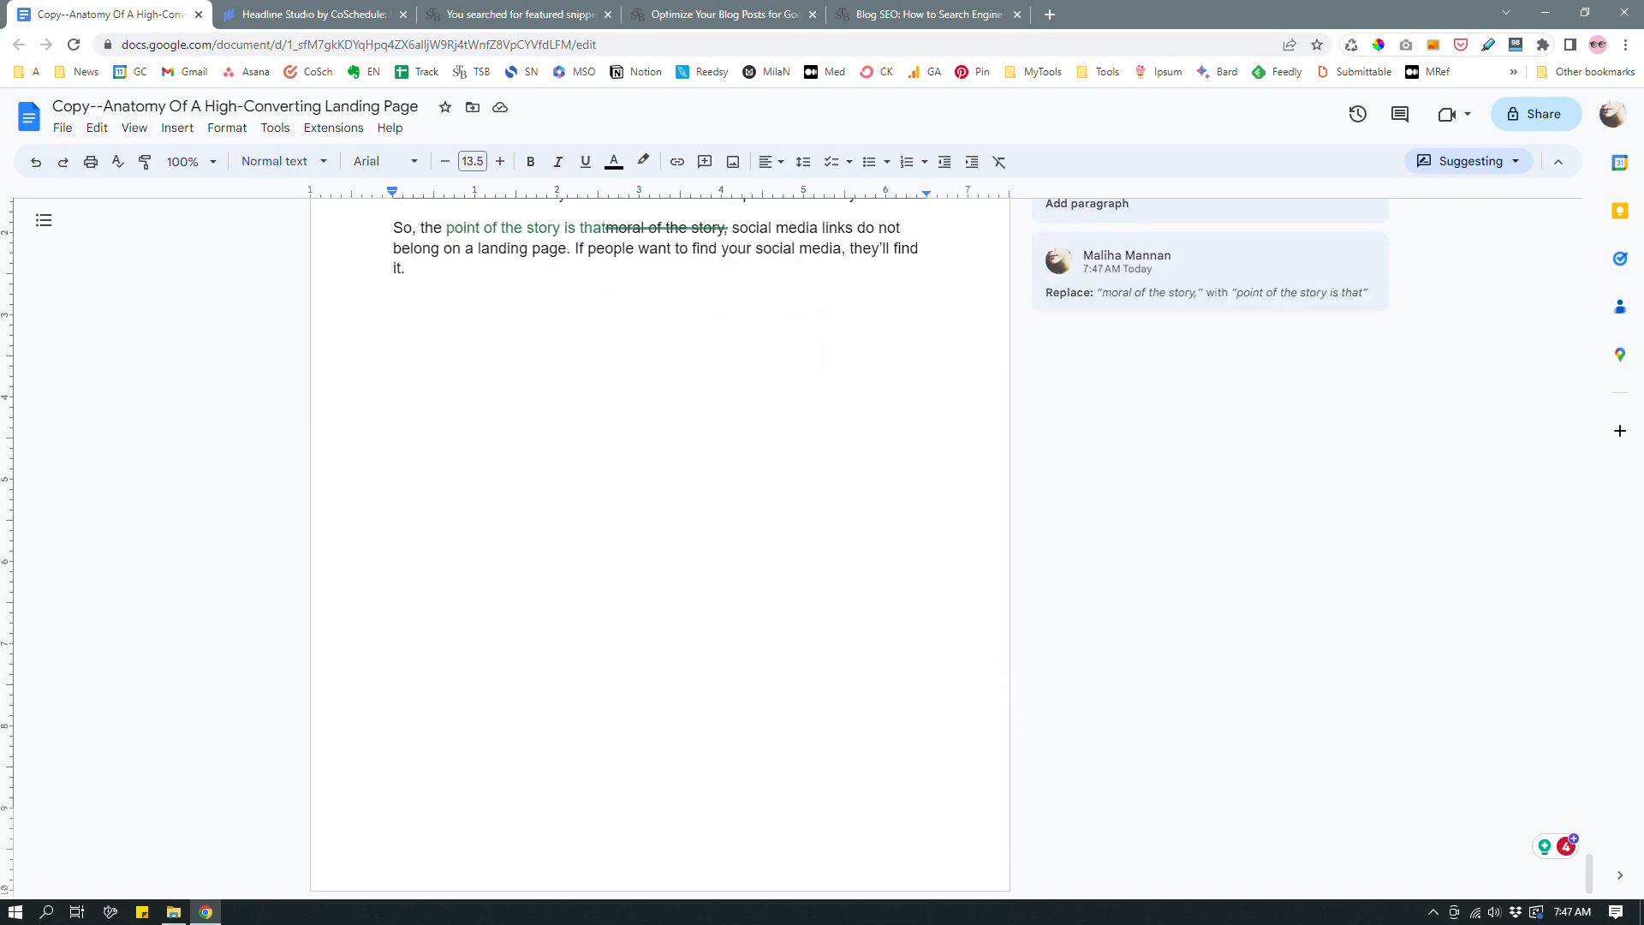
scroll(659, 513, up, 3)
scroll(659, 513, down, 3)
scroll(659, 513, up, 4)
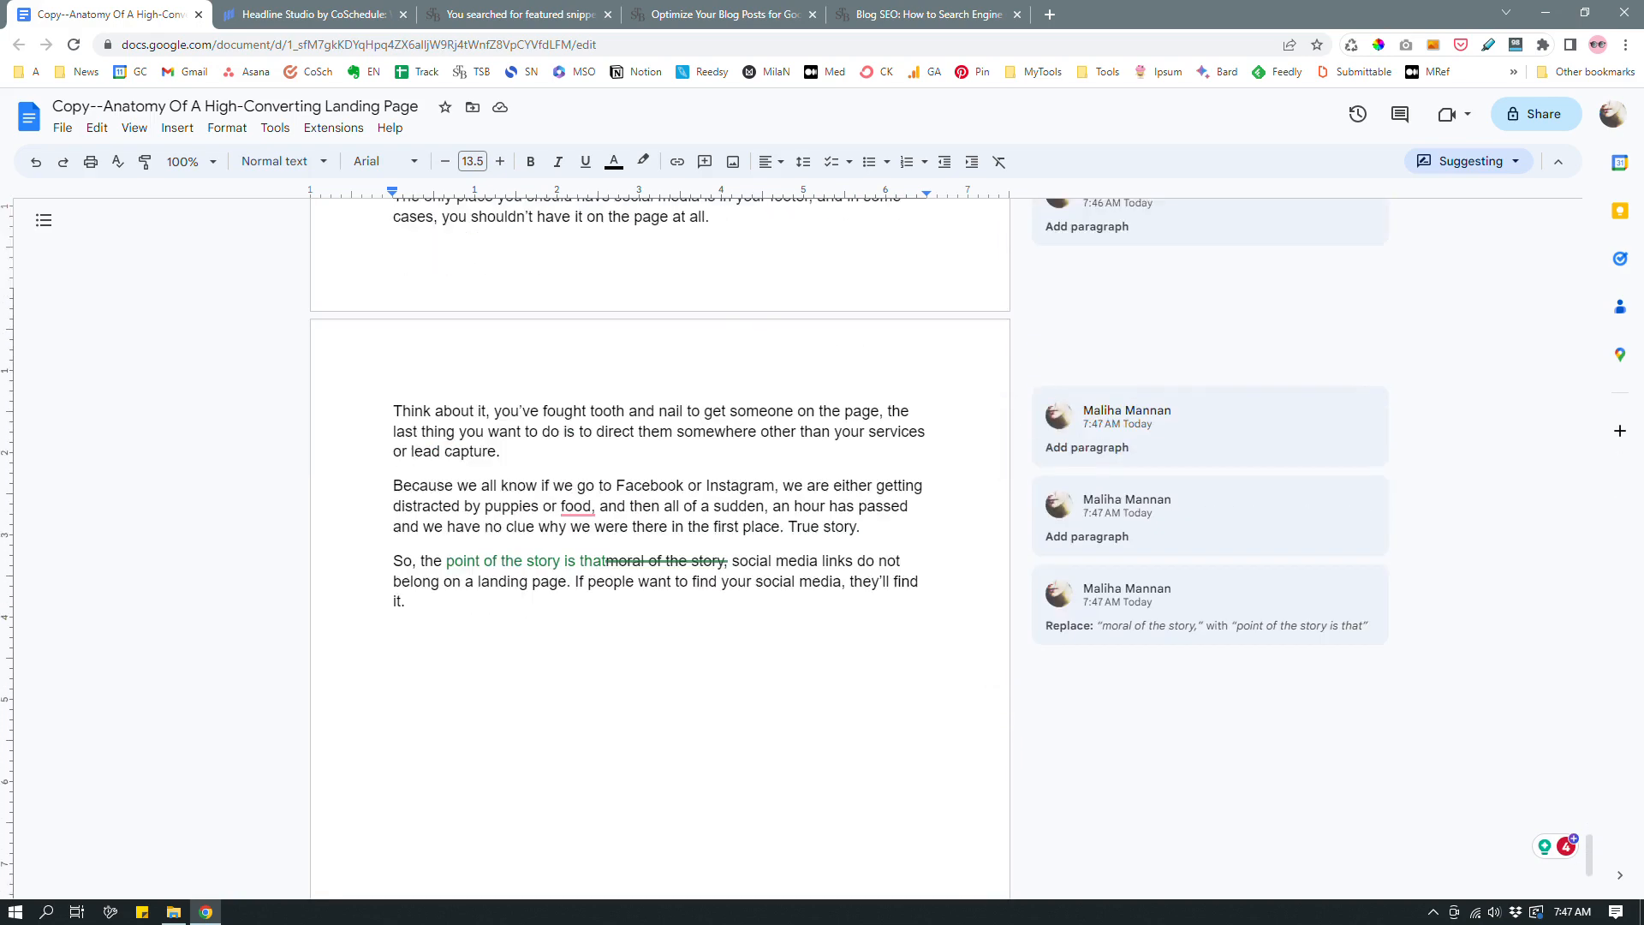
scroll(659, 514, up, 4)
scroll(660, 514, down, 5)
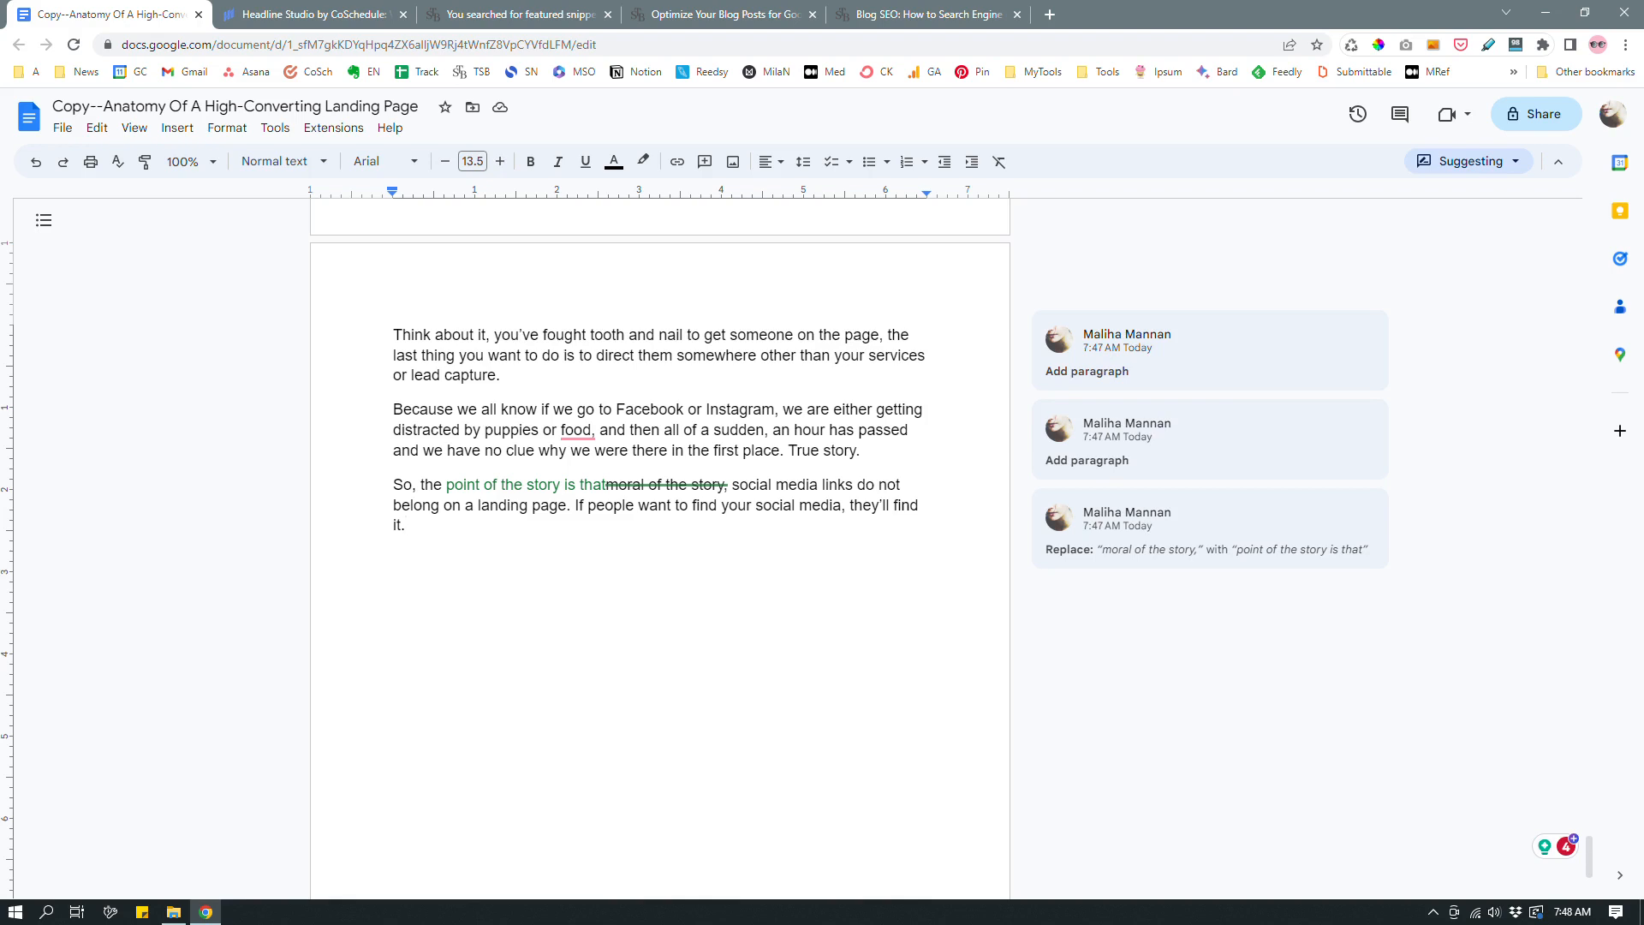
key(Return)
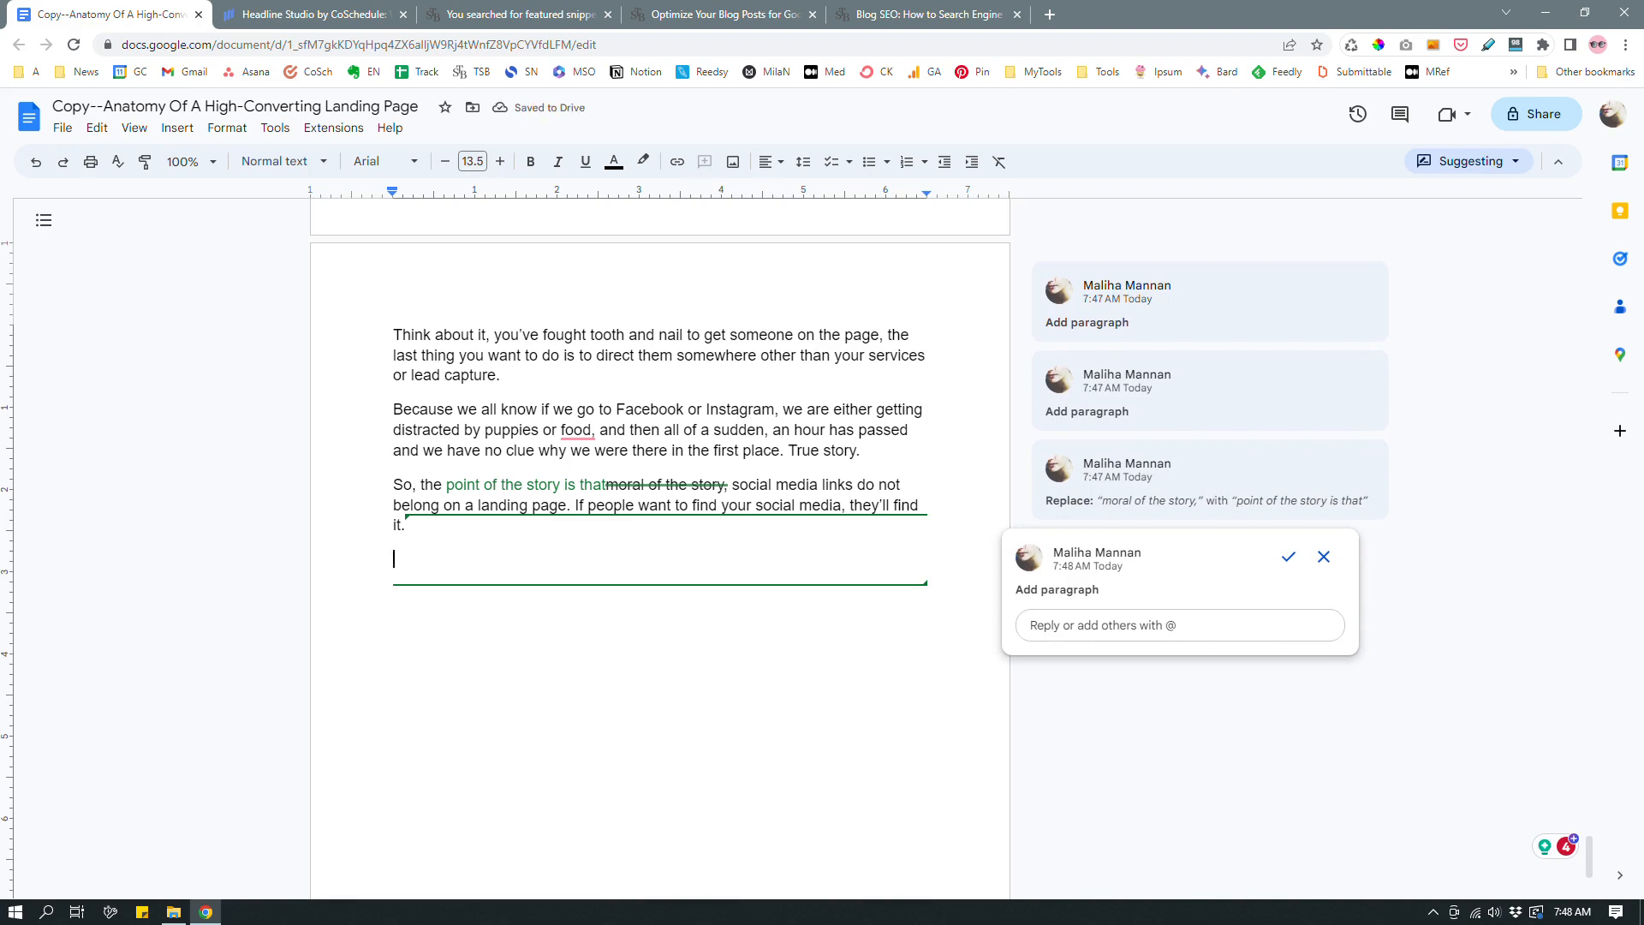
text([])
Start a reply on the "[]" suggestion reading "Please add a short conclusion that briefly summarizes what the blog post is about"
click(1080, 624)
text(Pl)
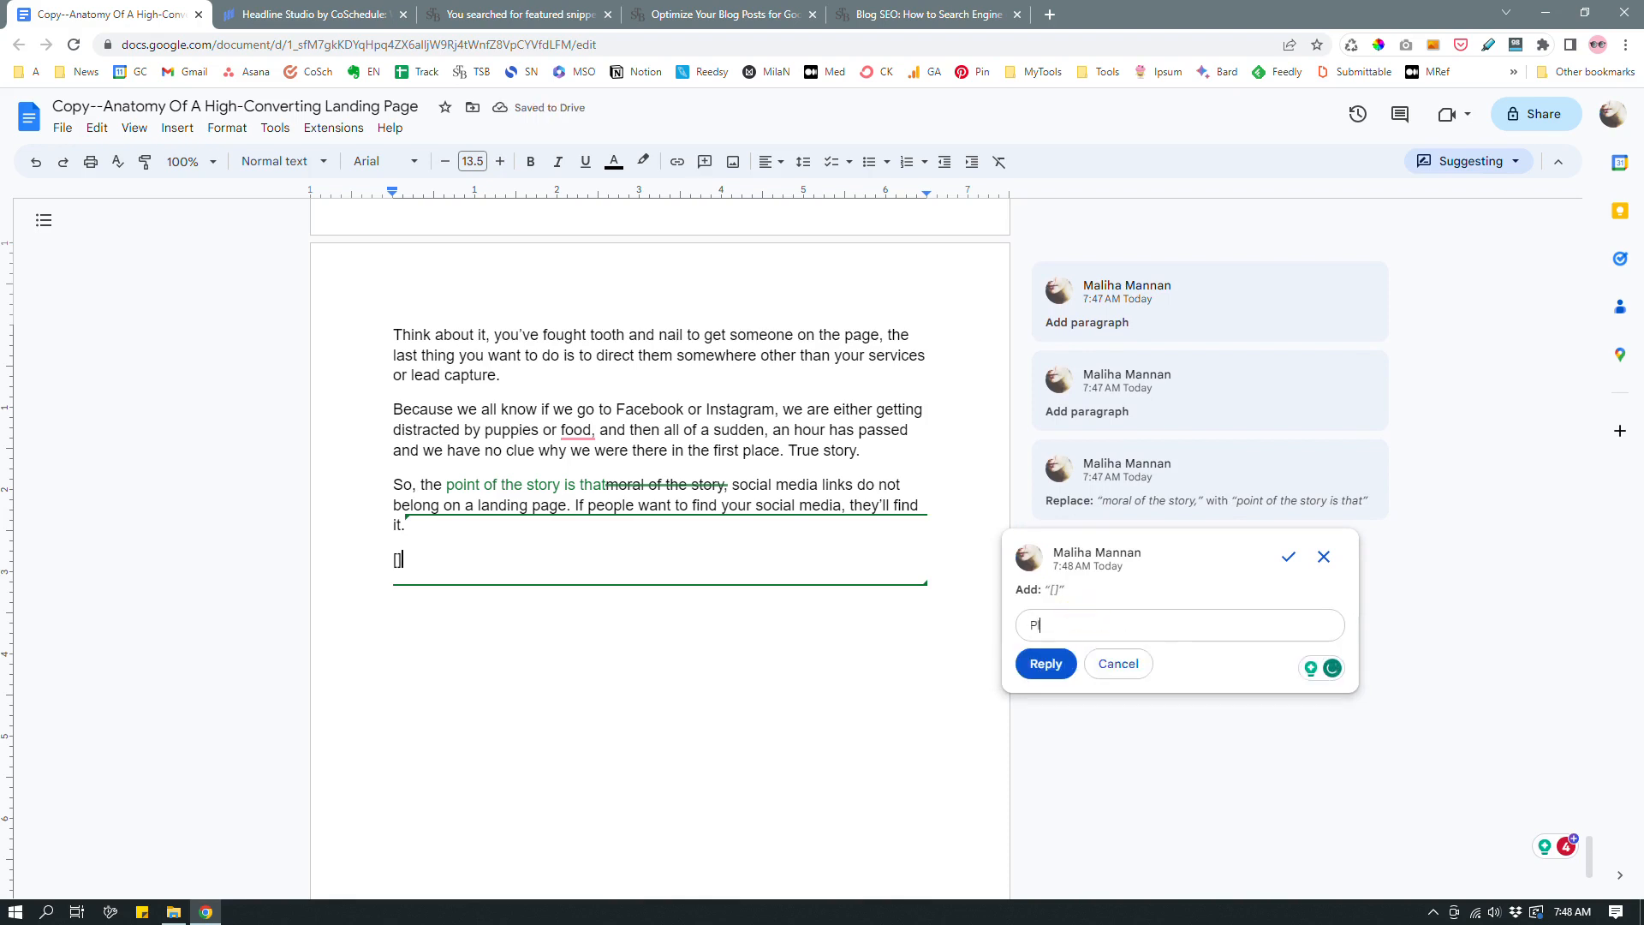
text(ease add a short con)
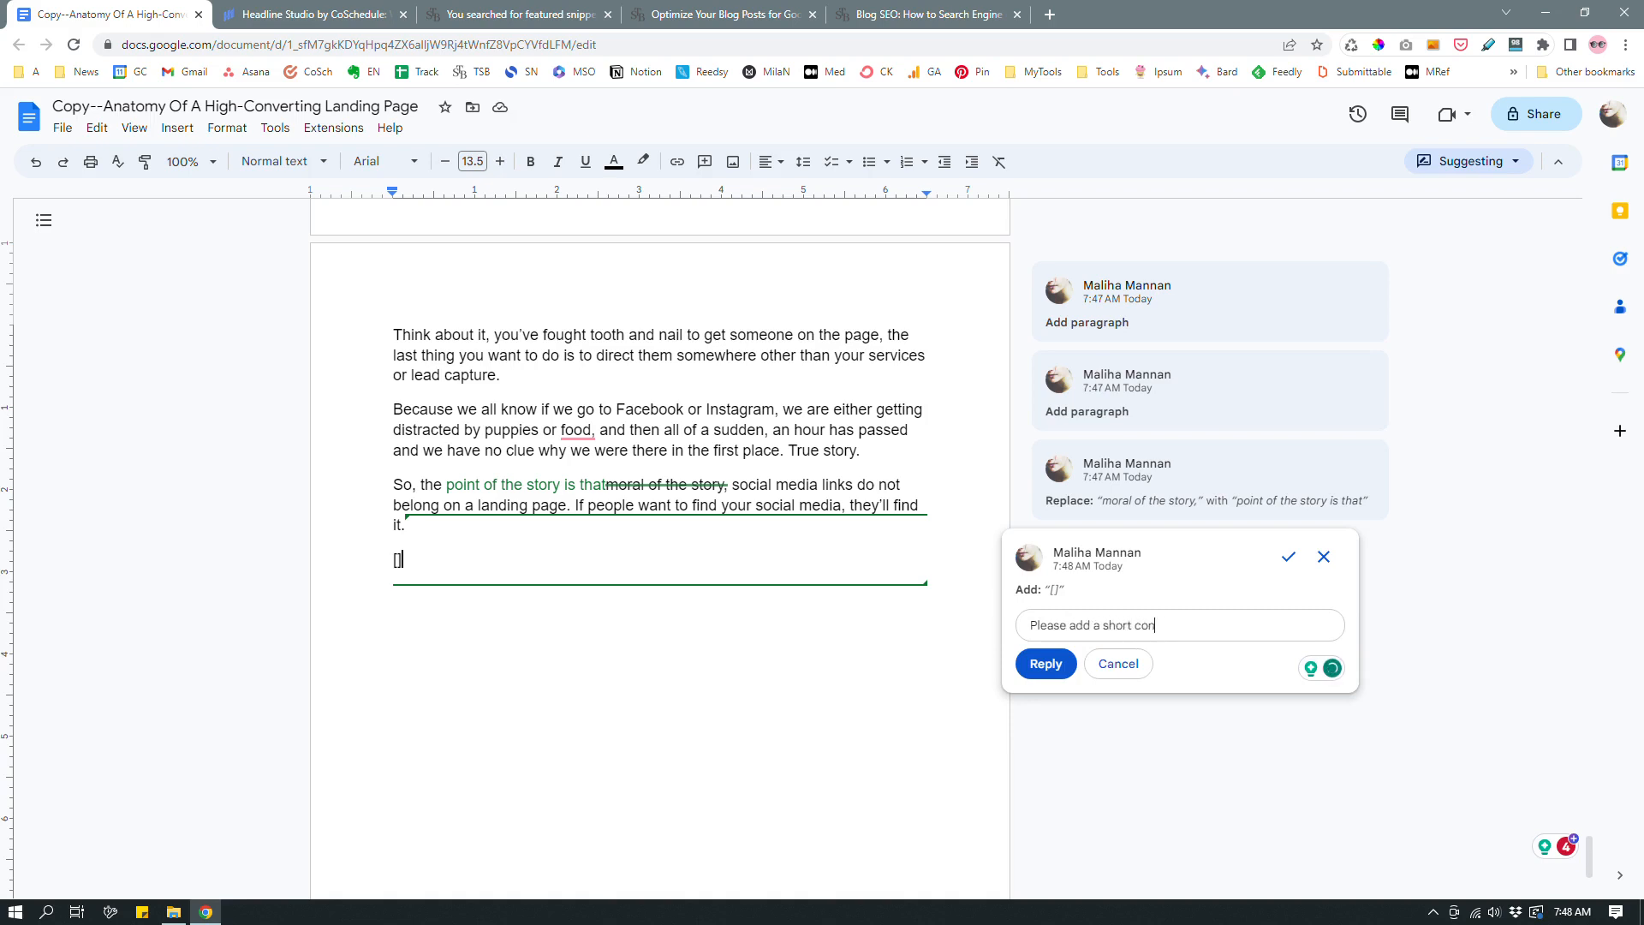
text(clusion that briefly summarizes what the)
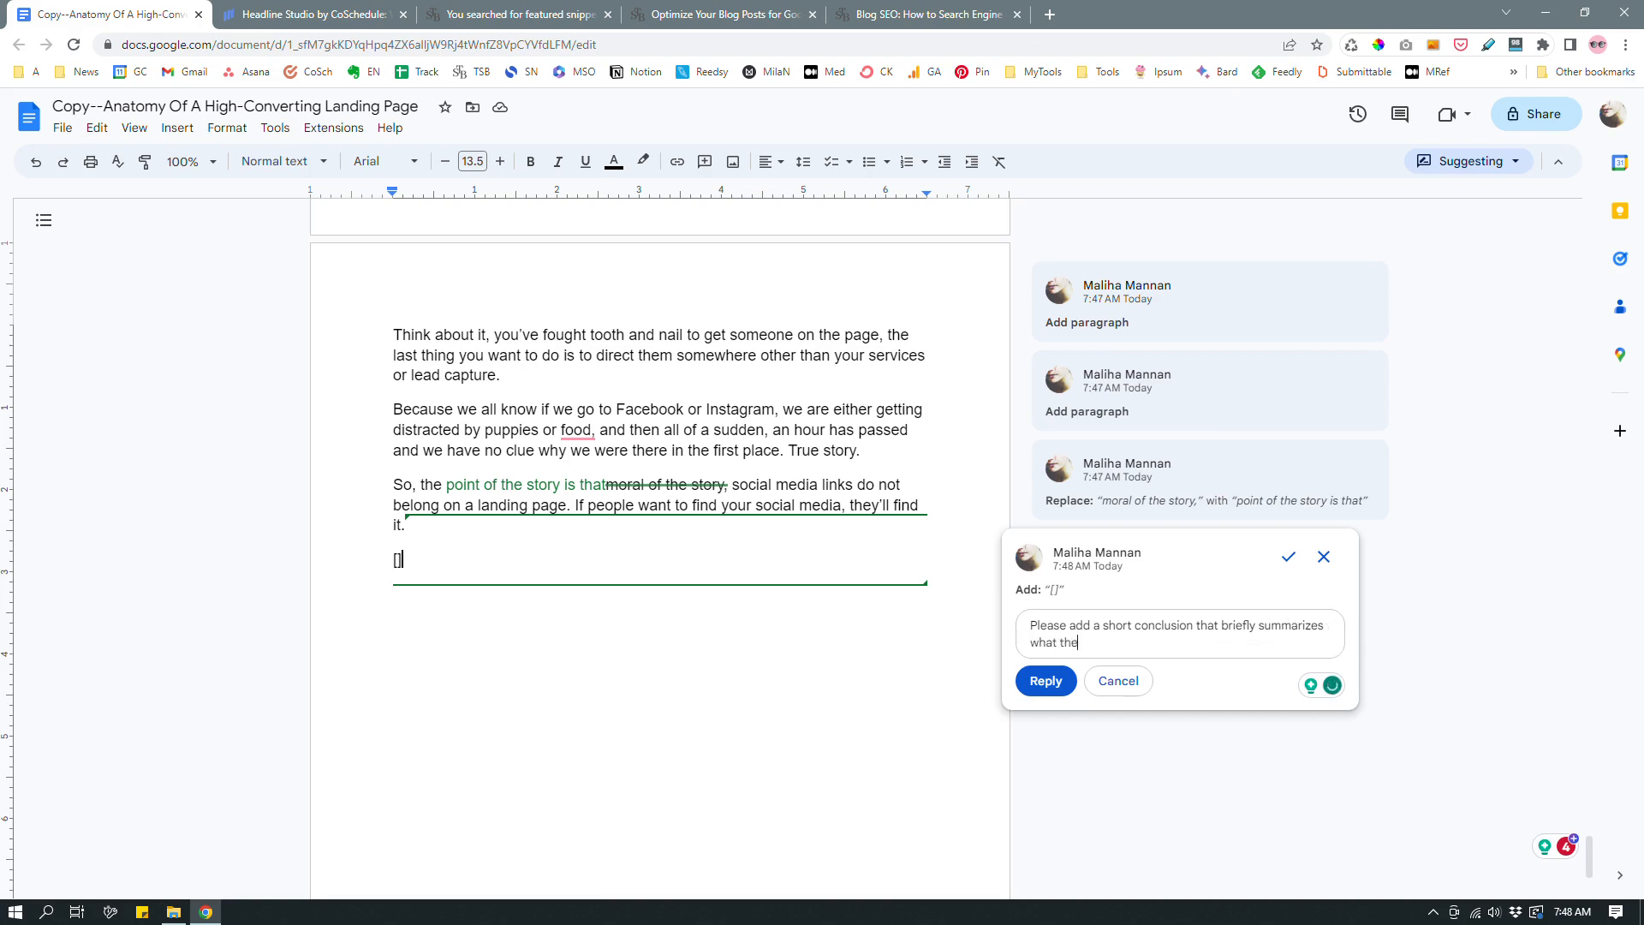
text( blog post is about)
Extend the reply with "Preferably, end it with a call to action to subscribe to your newsletter, and/or leave a comment on the post with their questions, and/or"
text(. Preferabl)
text(y, ed)
text(d it wit)
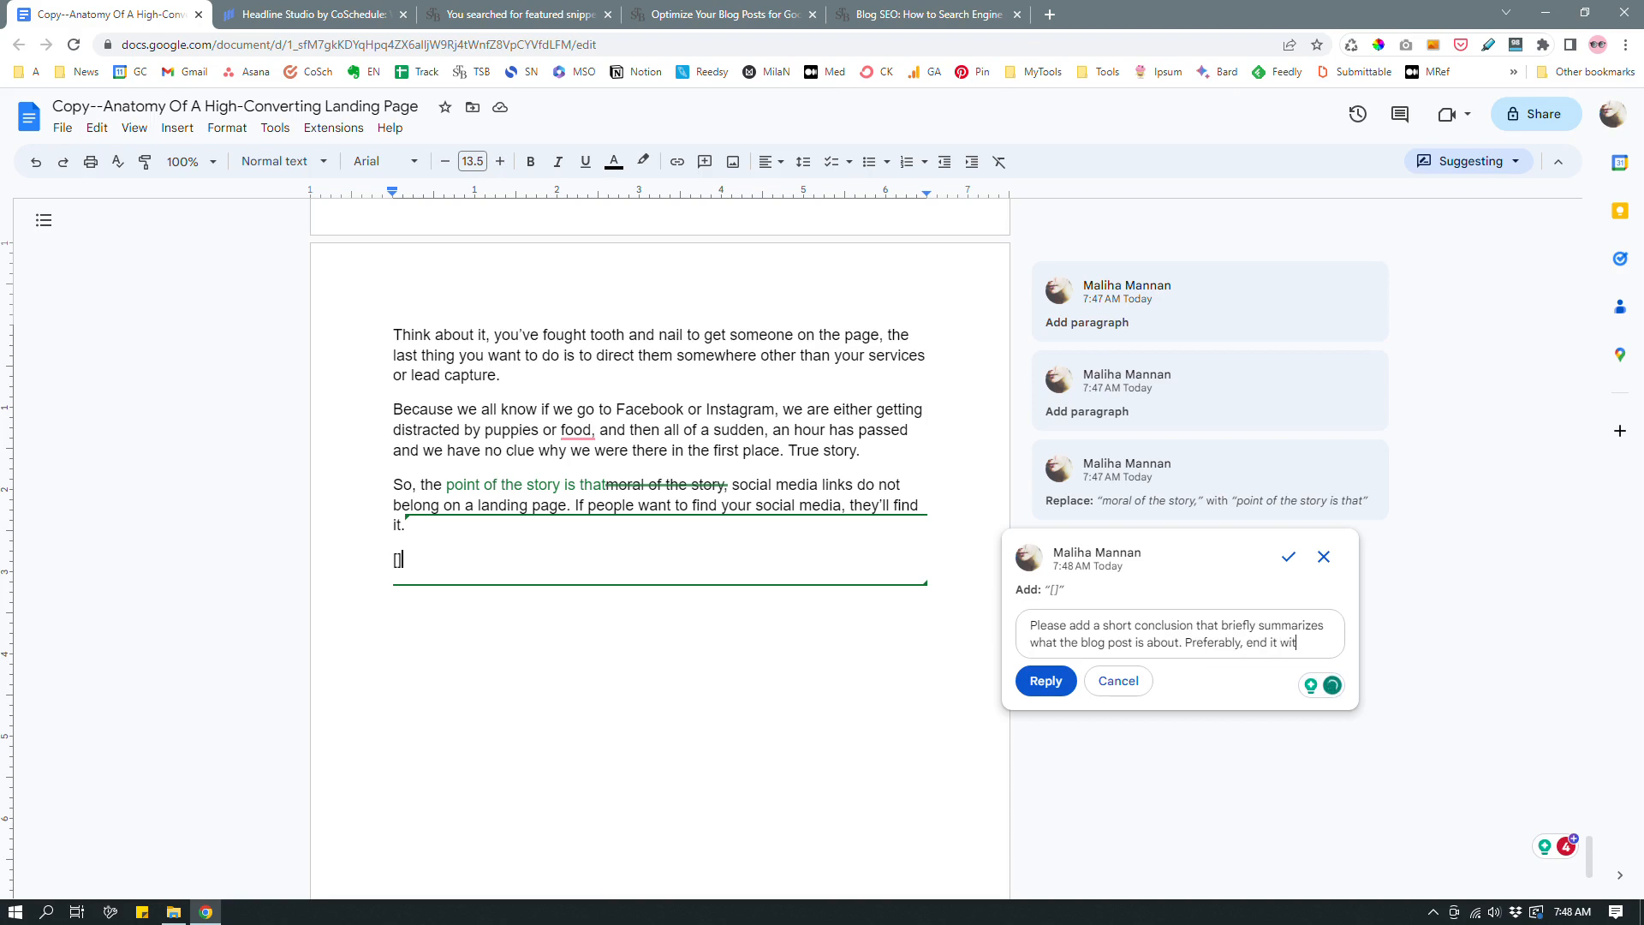
text(h a call to act)
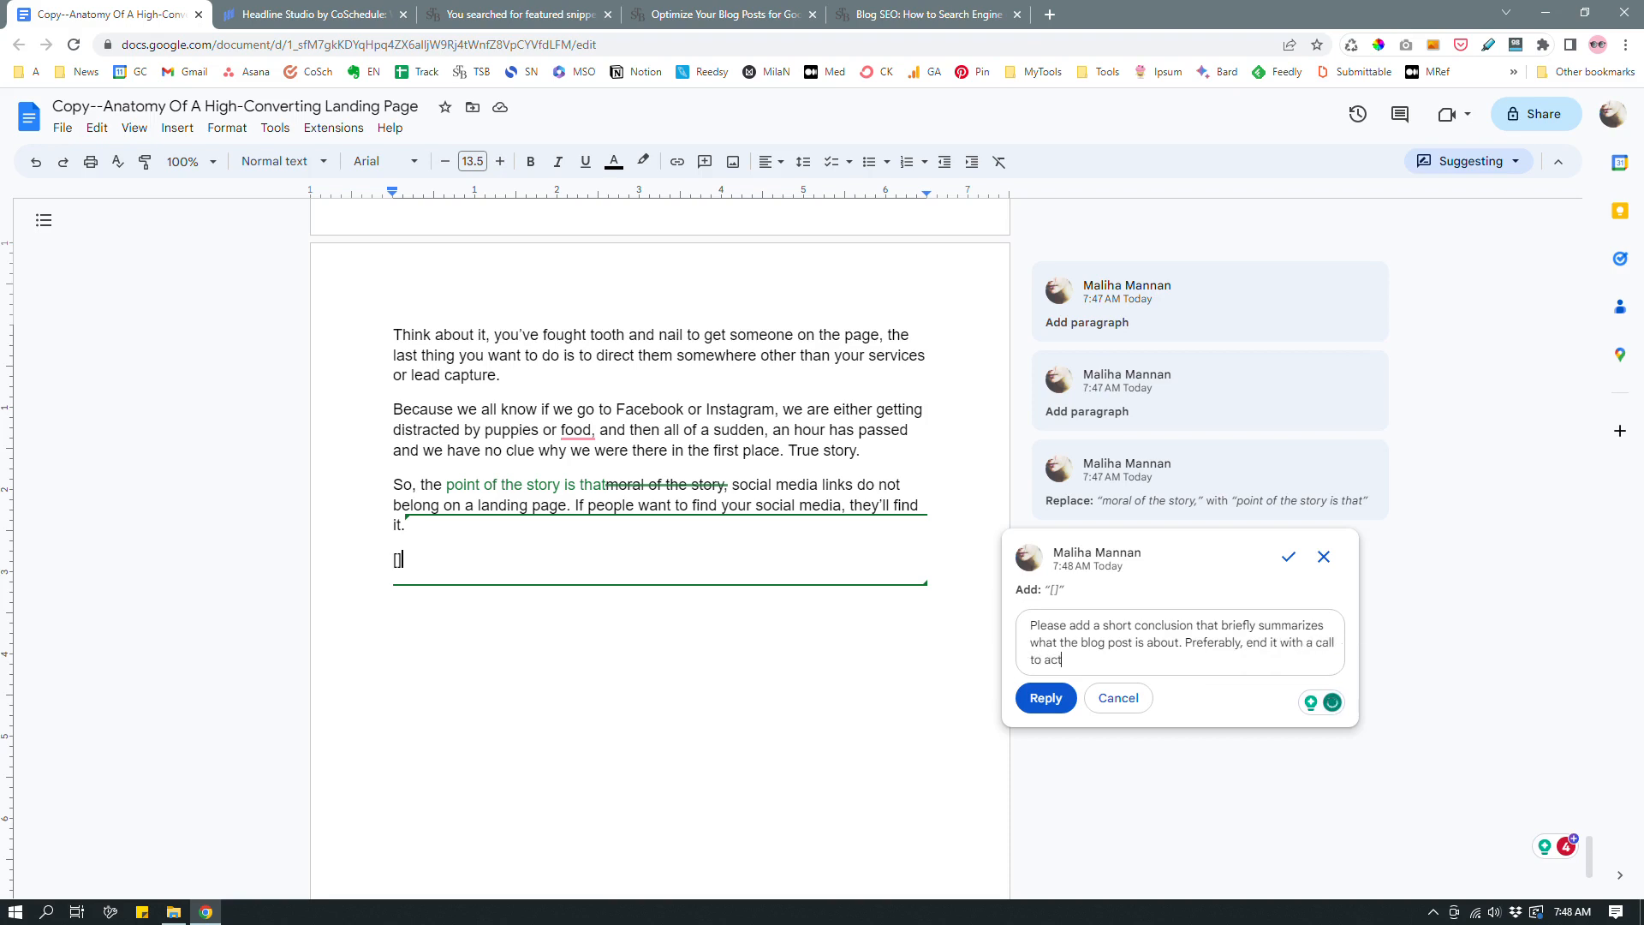
text(ion to subscribe to your newsletter, a)
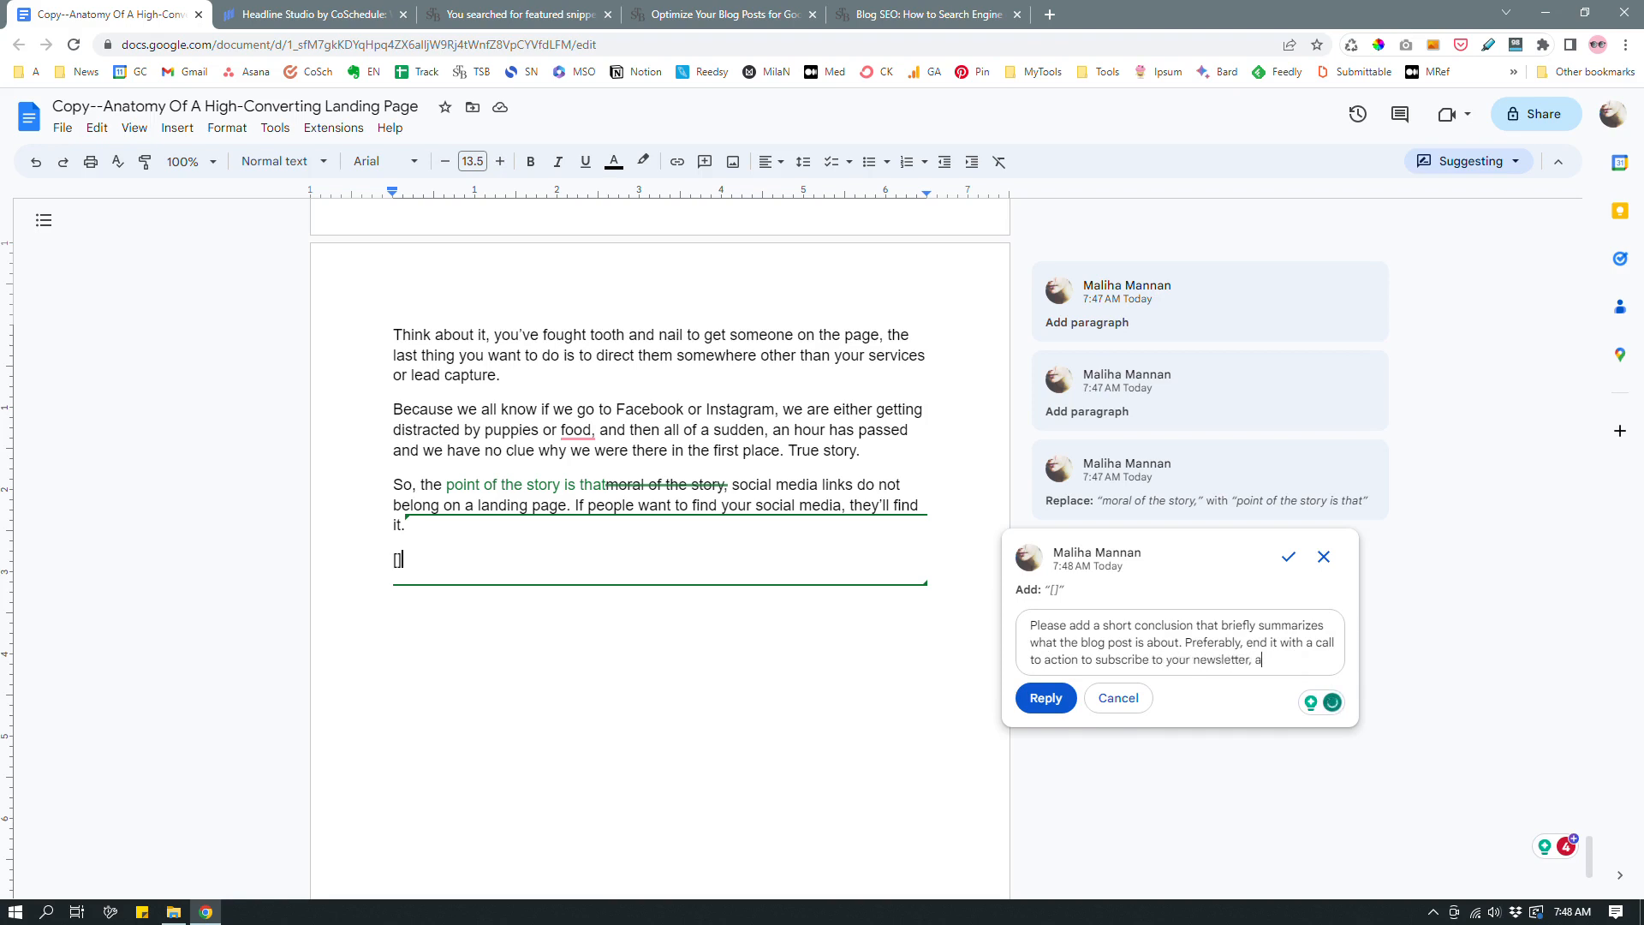
text(nd/or leave a comment)
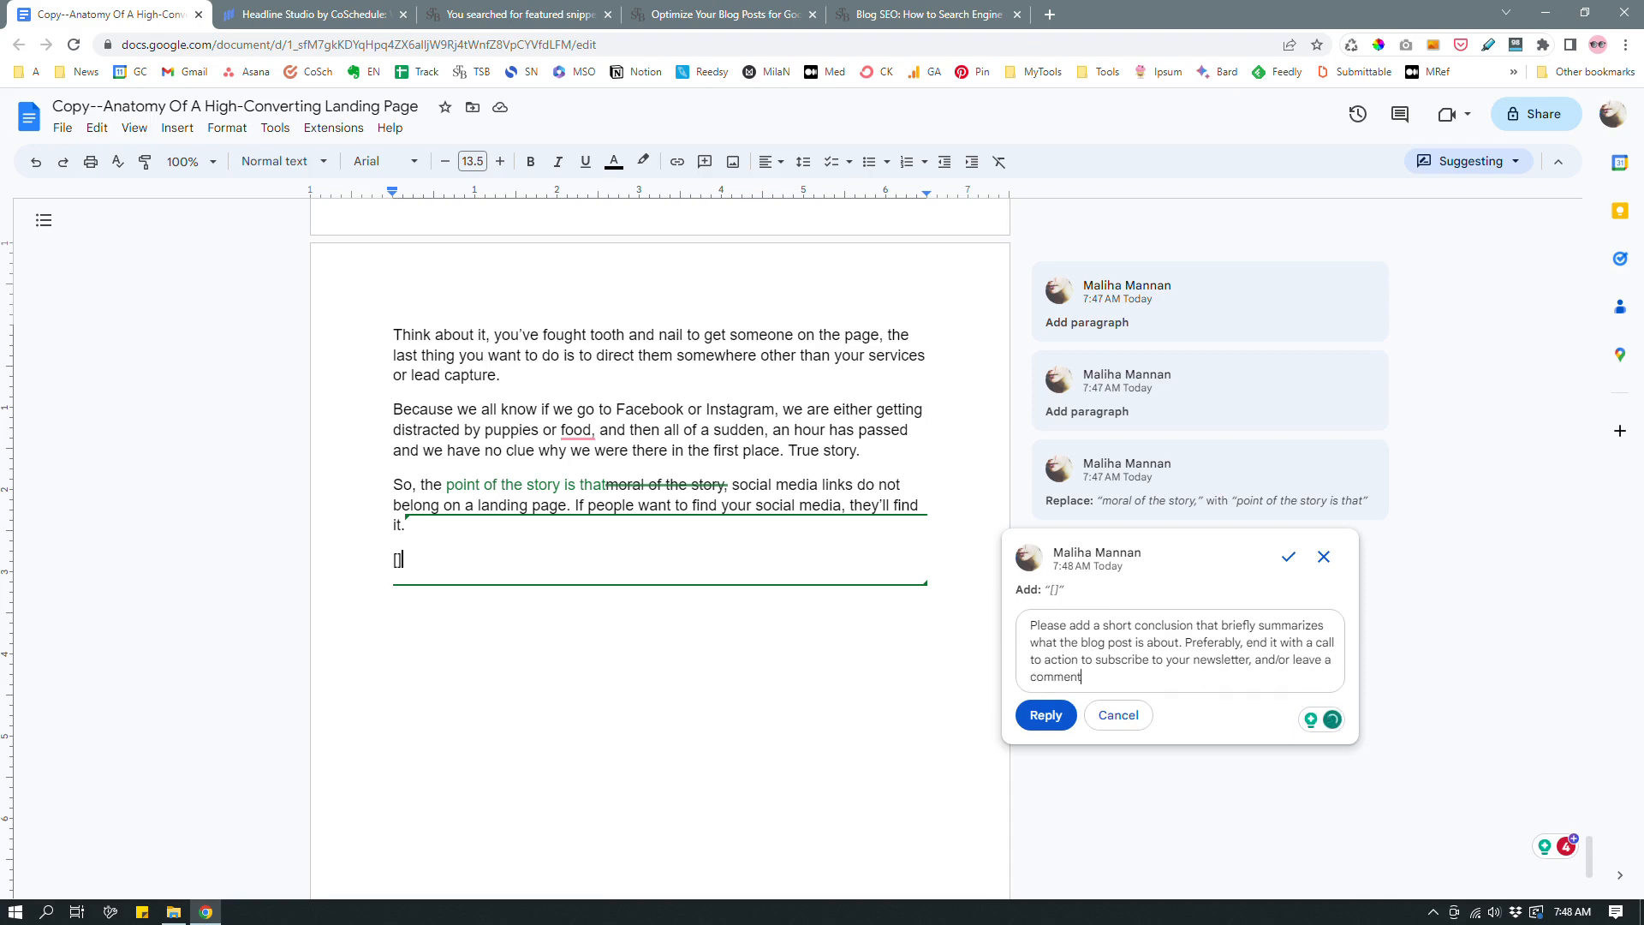
text( on the post with their questions, and/or)
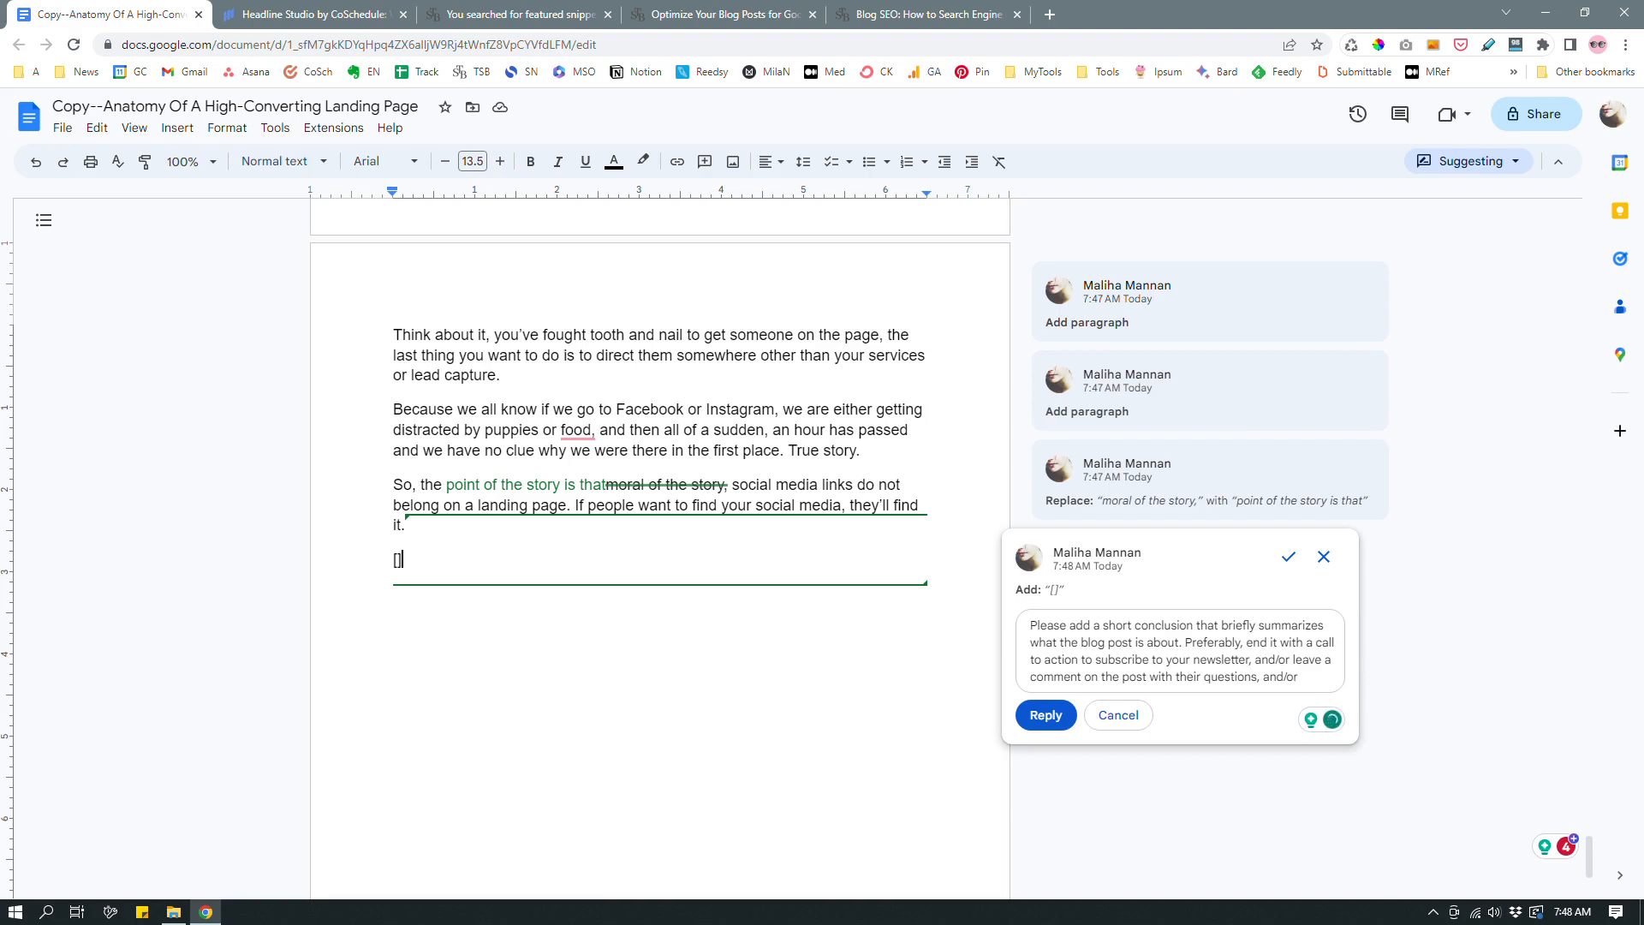
Finish the reply text with "take some other action (such as buy something from you or visit some other blog post.)"
text(take some other a)
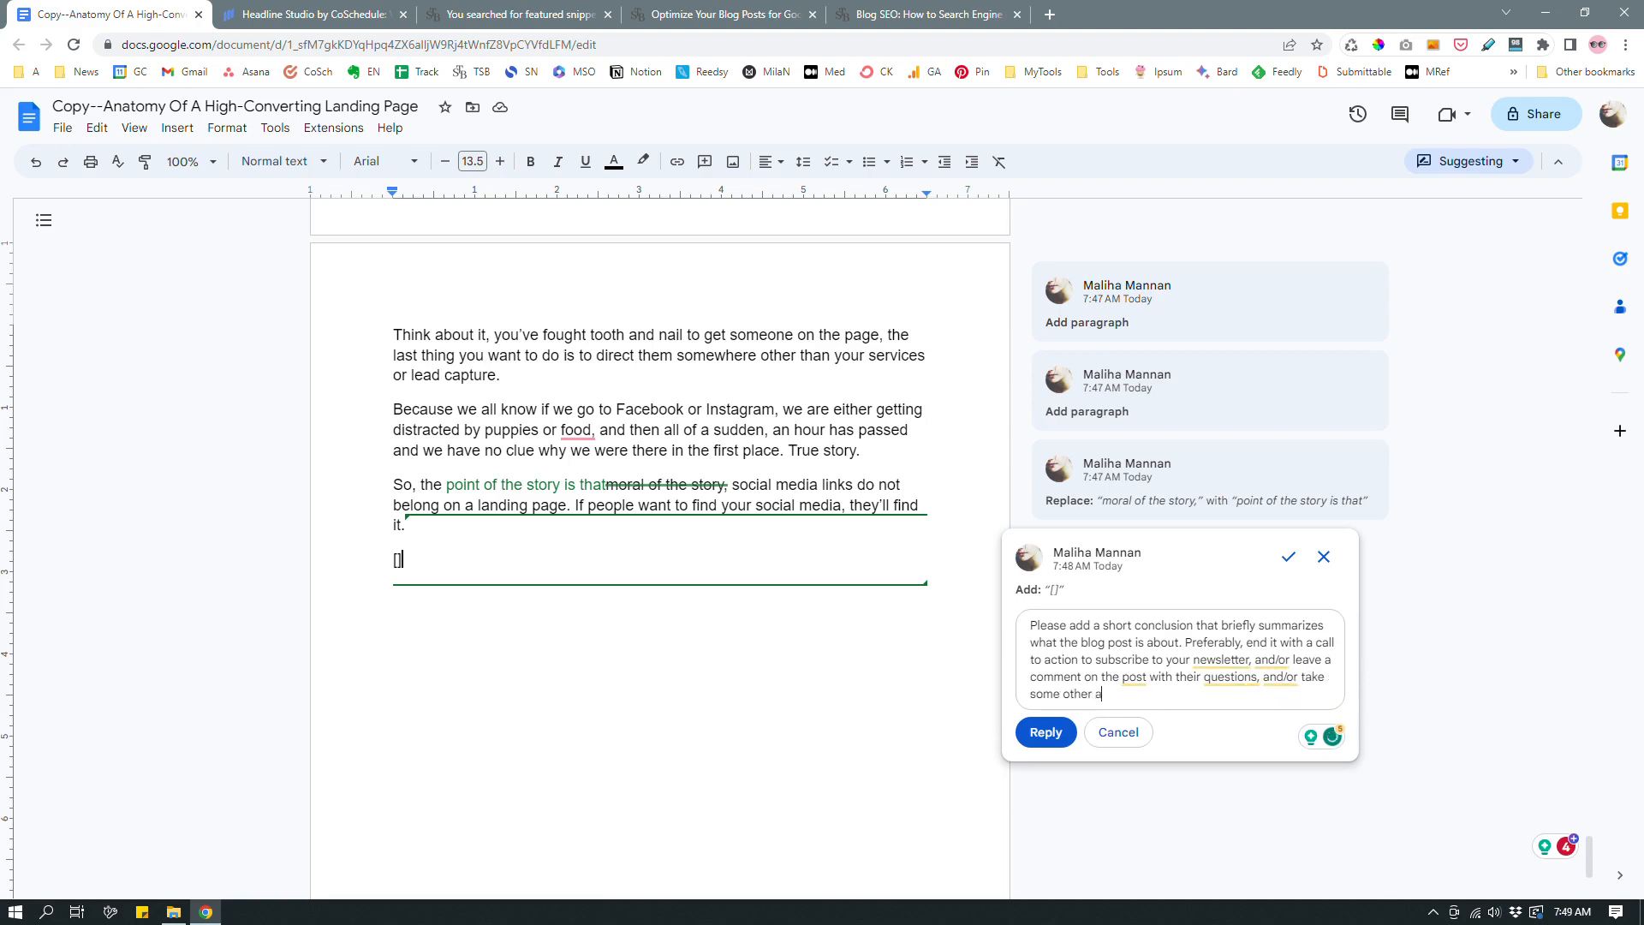
text(ction (such as buy something)
key(BackSpace)
key(BackSpace)
key(BackSpace)
key(BackSpace)
key(BackSpace)
text(thing from)
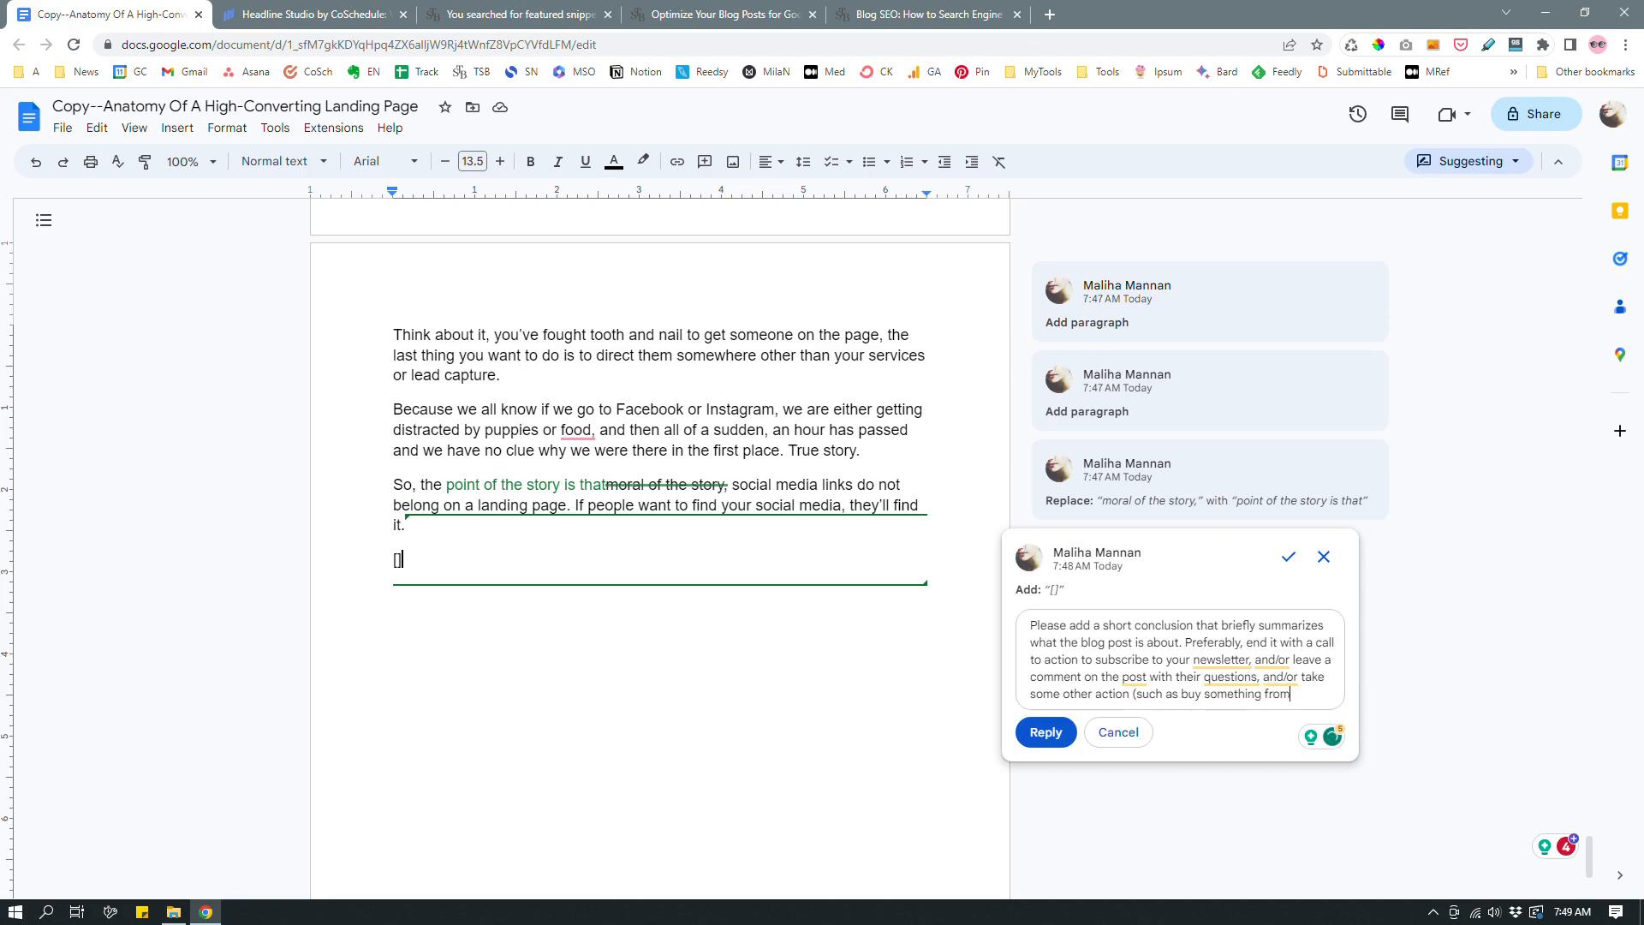
text( you)
text( or visi)
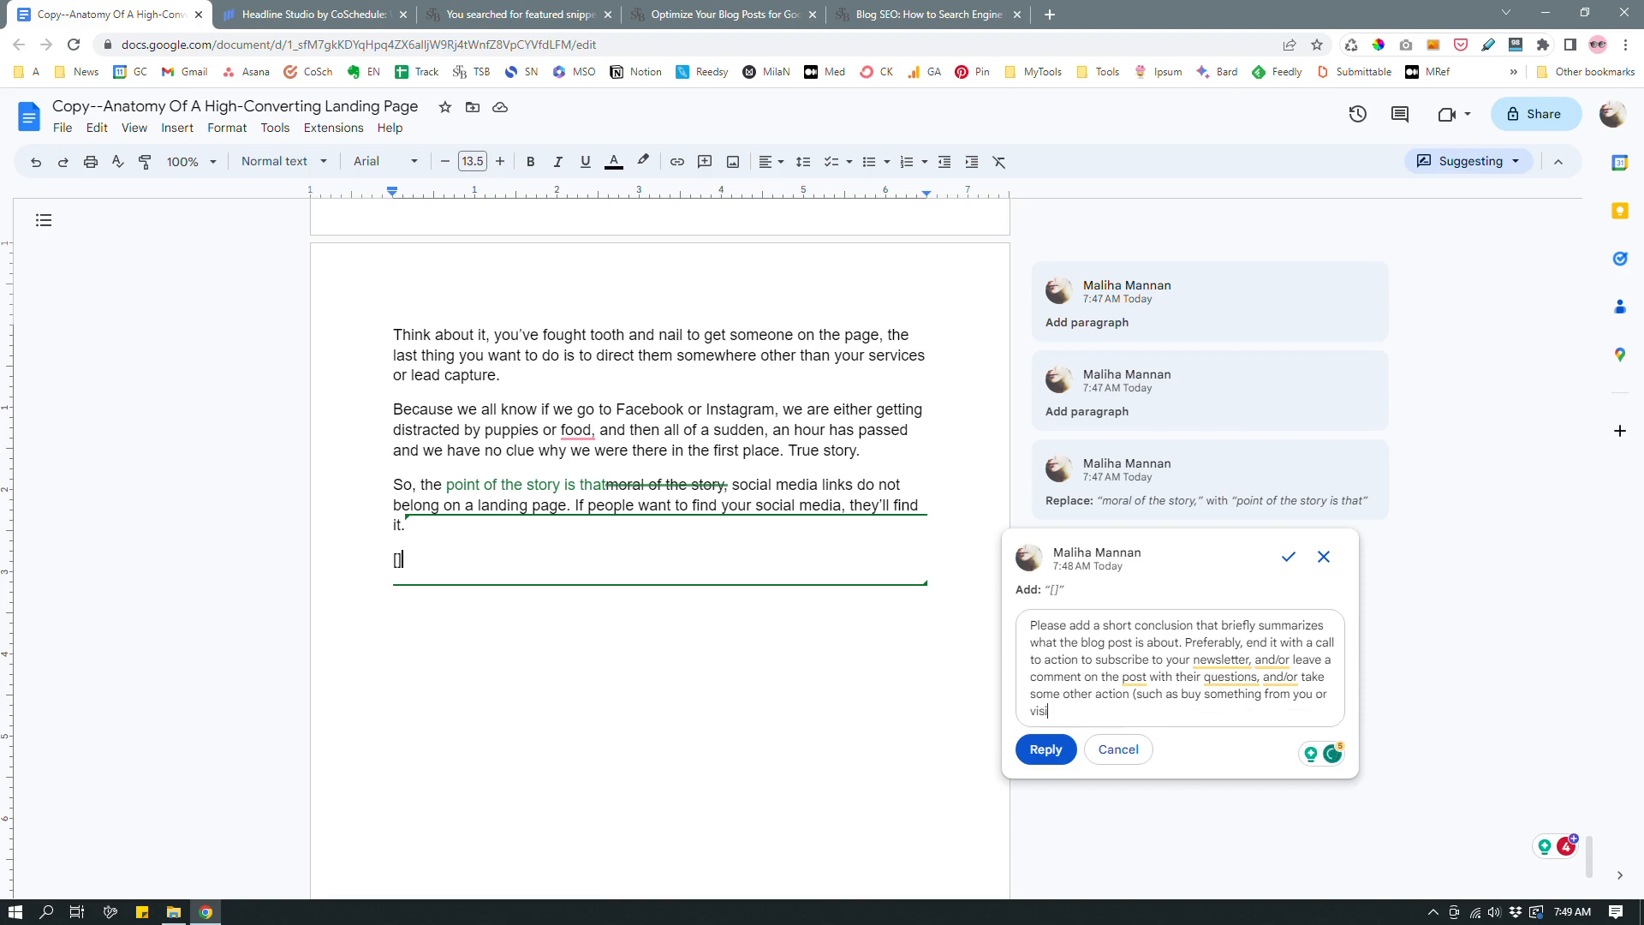
text(t some other blog post.))
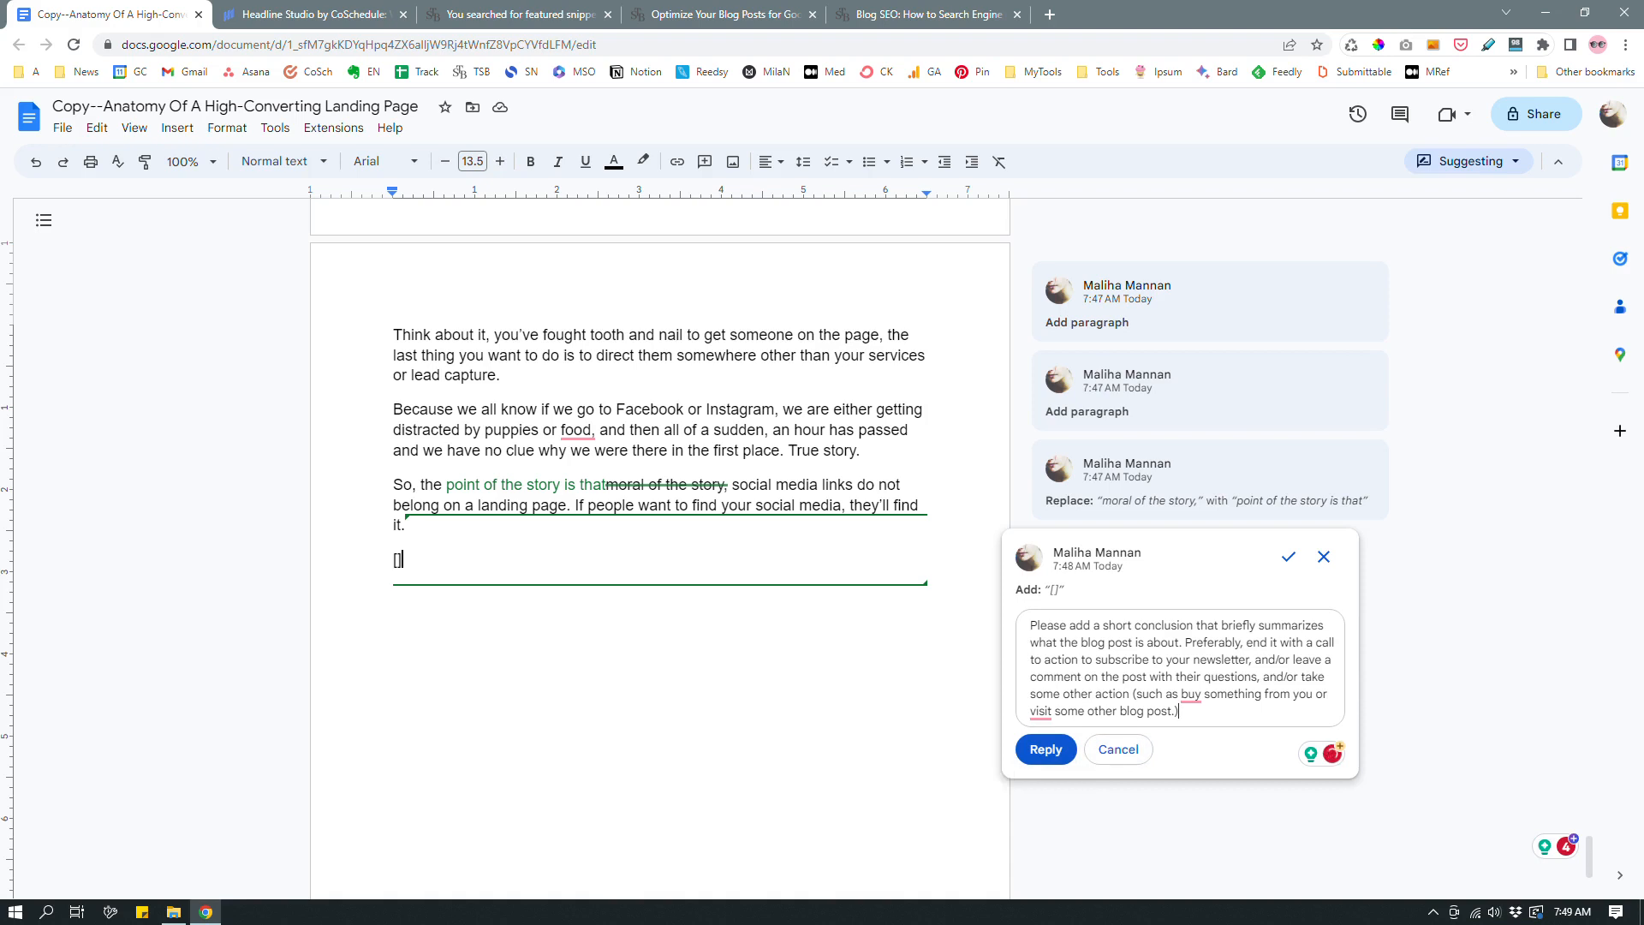
Correct "buy" to "buying" and "visit" to "visiting" in the drafted reply and post it
mouse_move(1190, 698)
click(1205, 741)
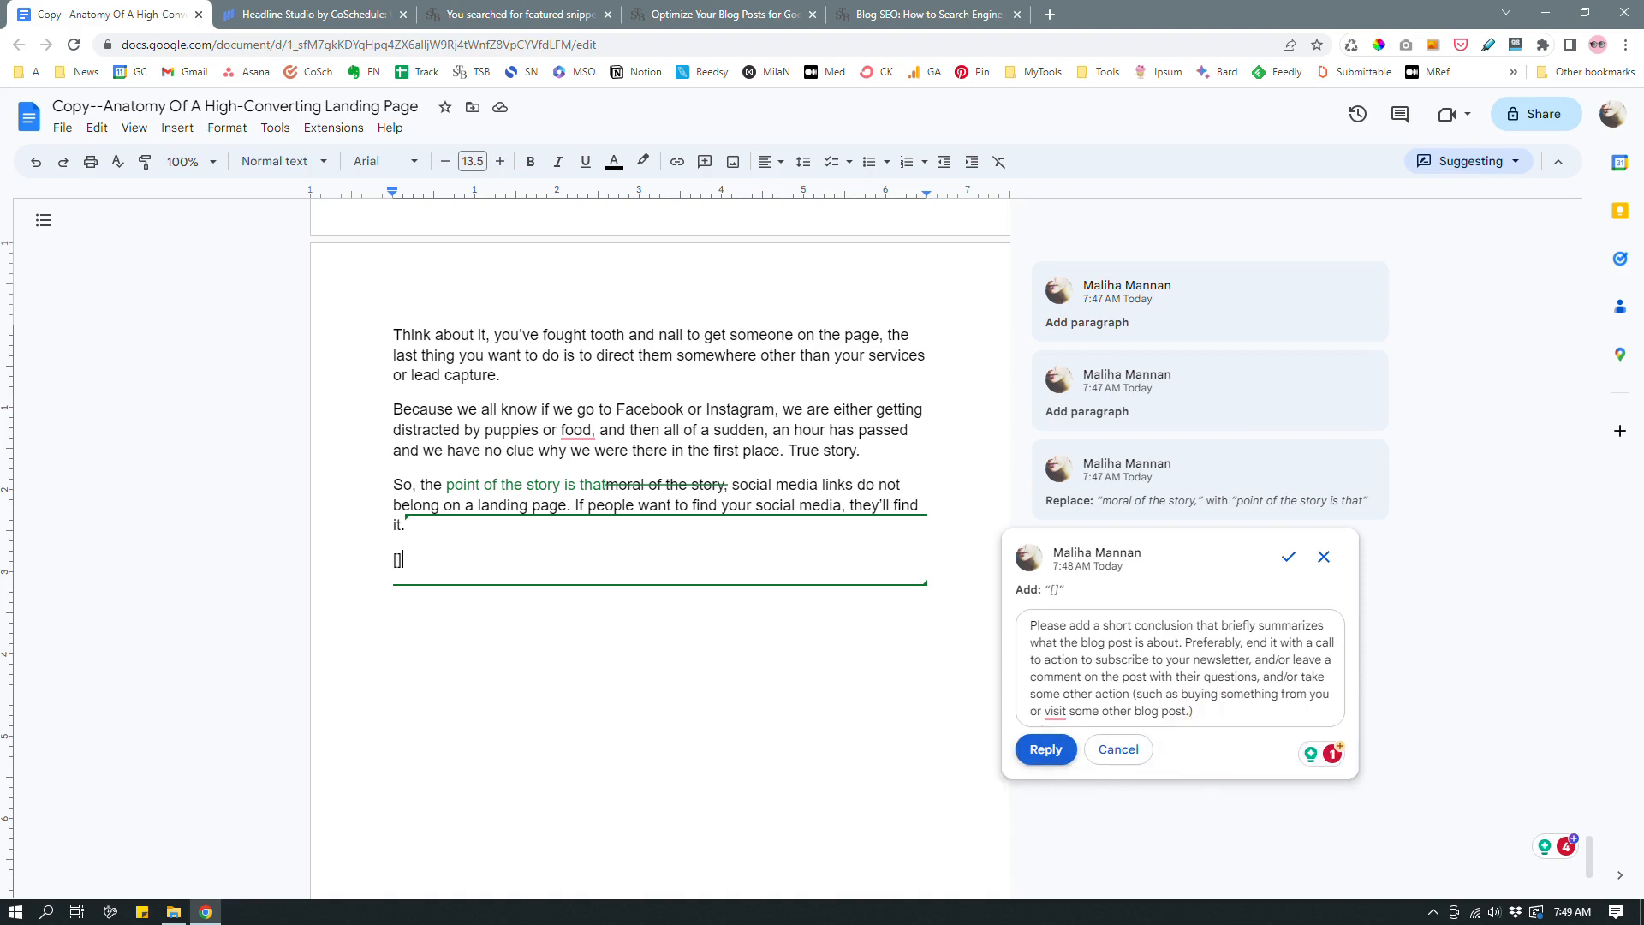
mouse_move(1054, 711)
click(1070, 757)
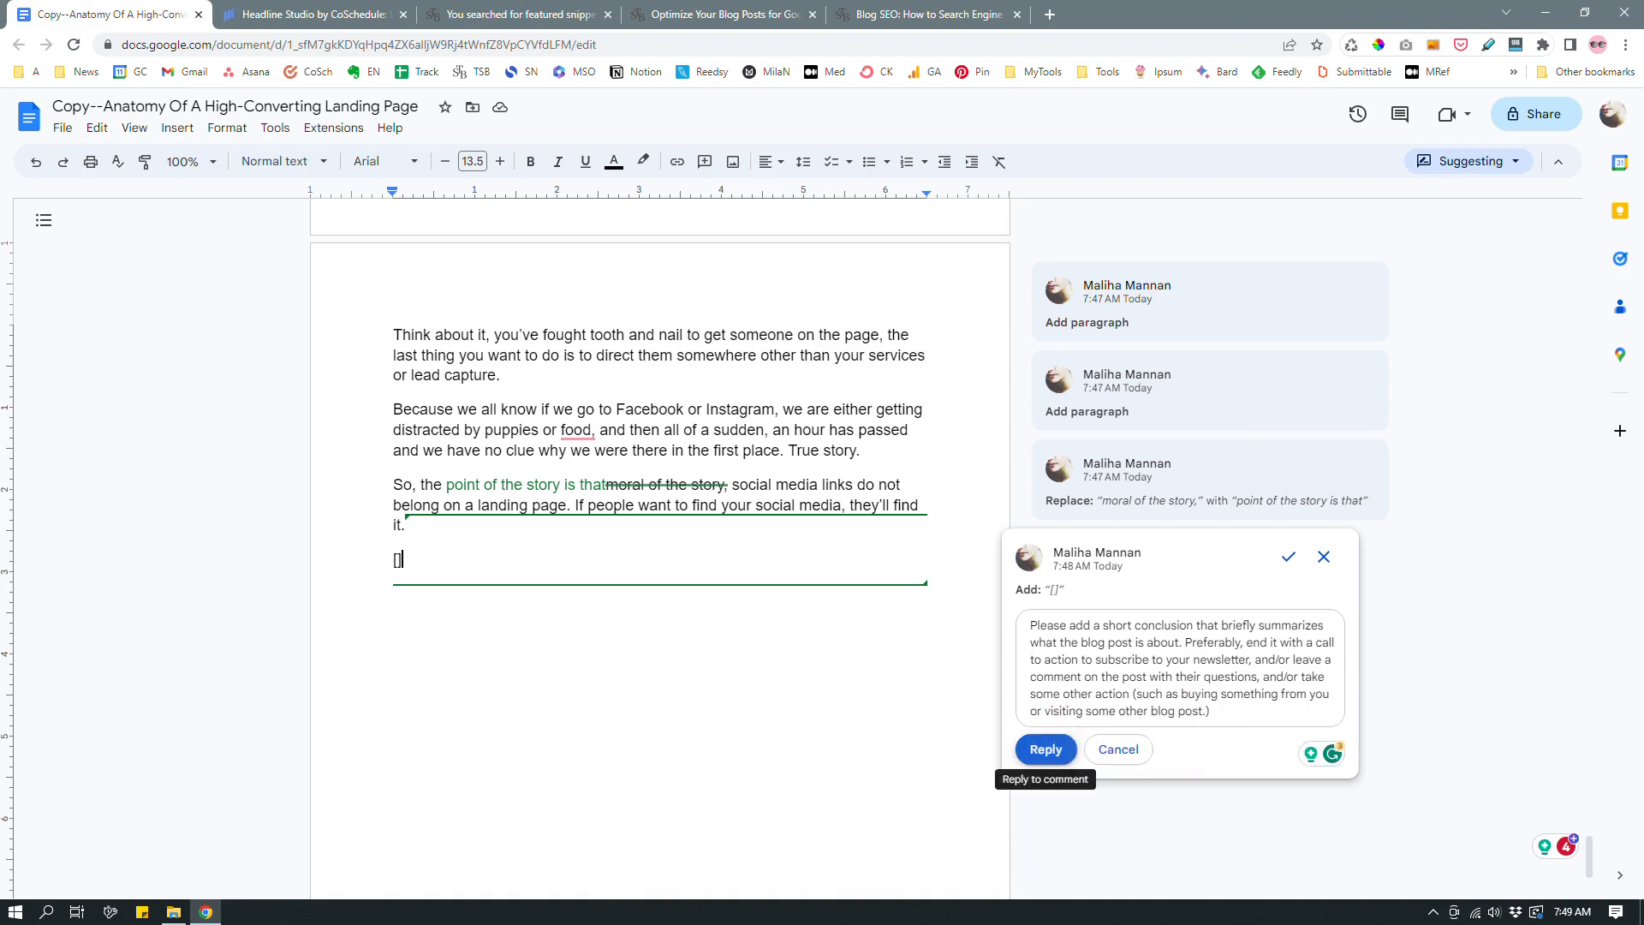
click(1045, 749)
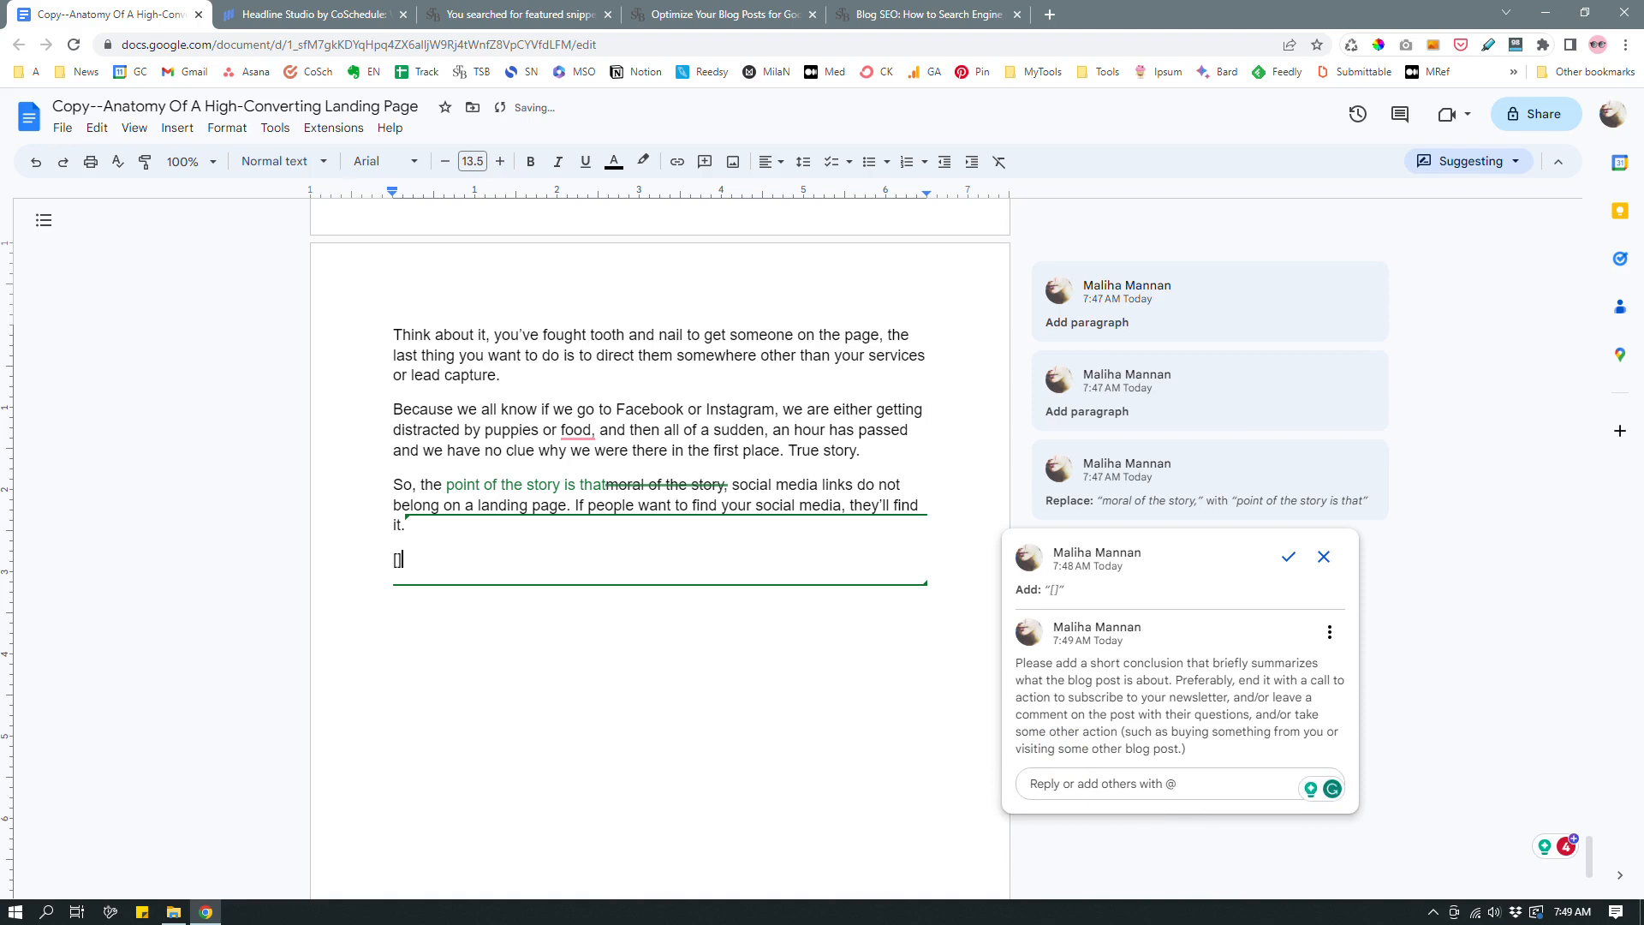
Review the suggested edits from the end of the post back through the dental company and social proof sections
click(810, 637)
scroll(659, 548, up, 5)
scroll(659, 548, down, 6)
scroll(659, 548, up, 12)
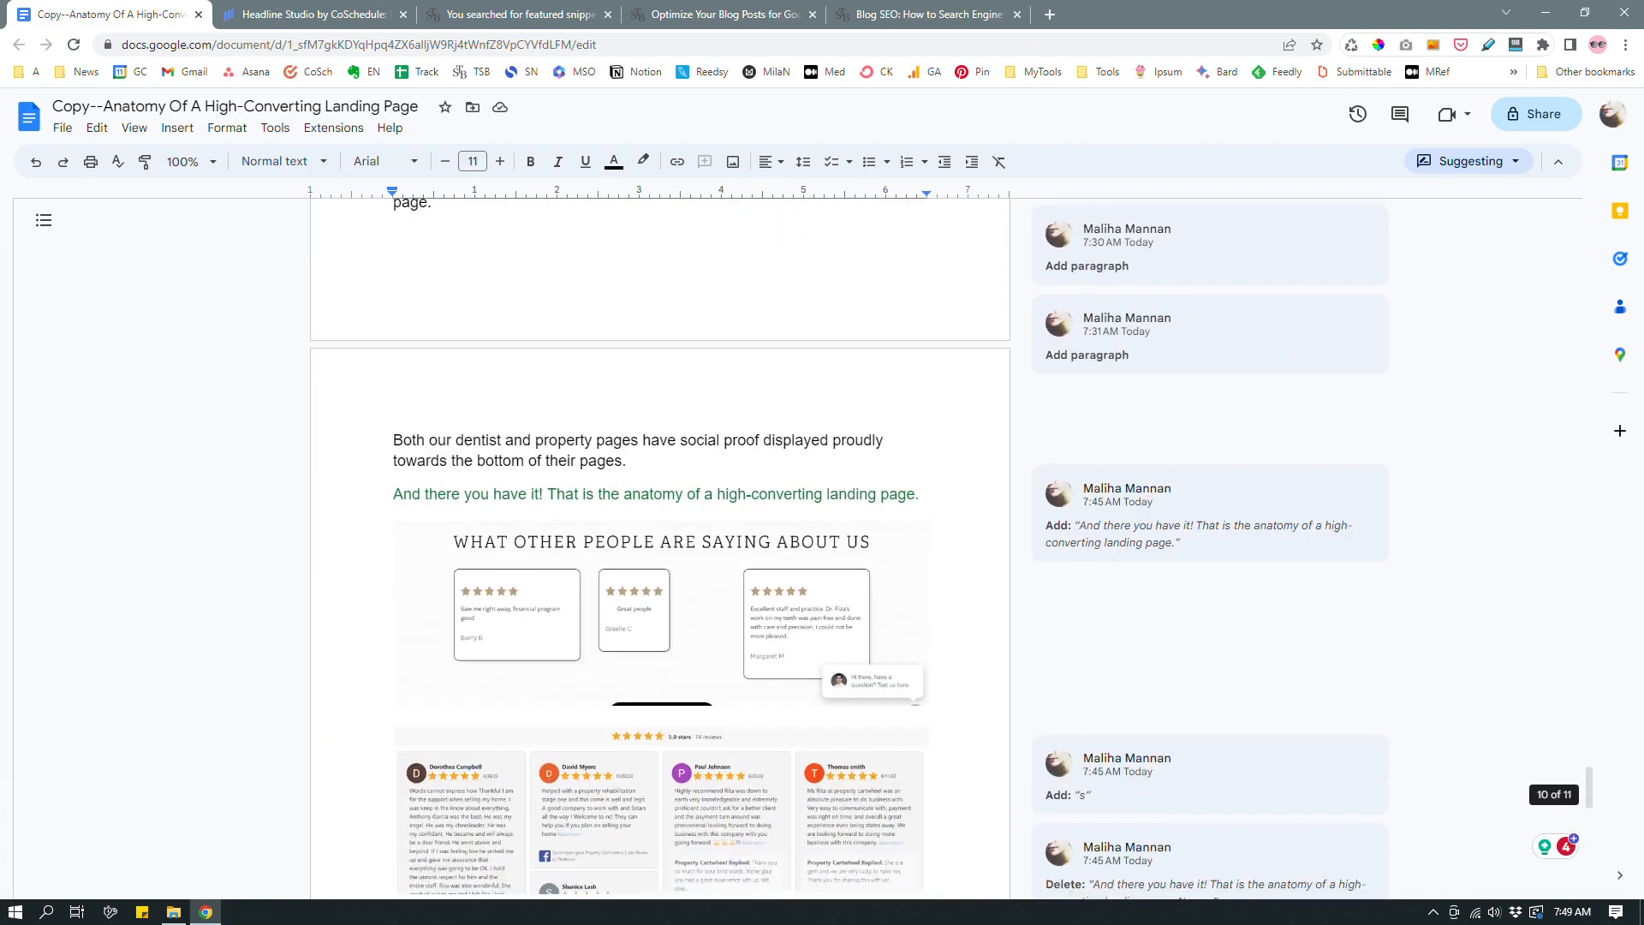
scroll(660, 548, up, 20)
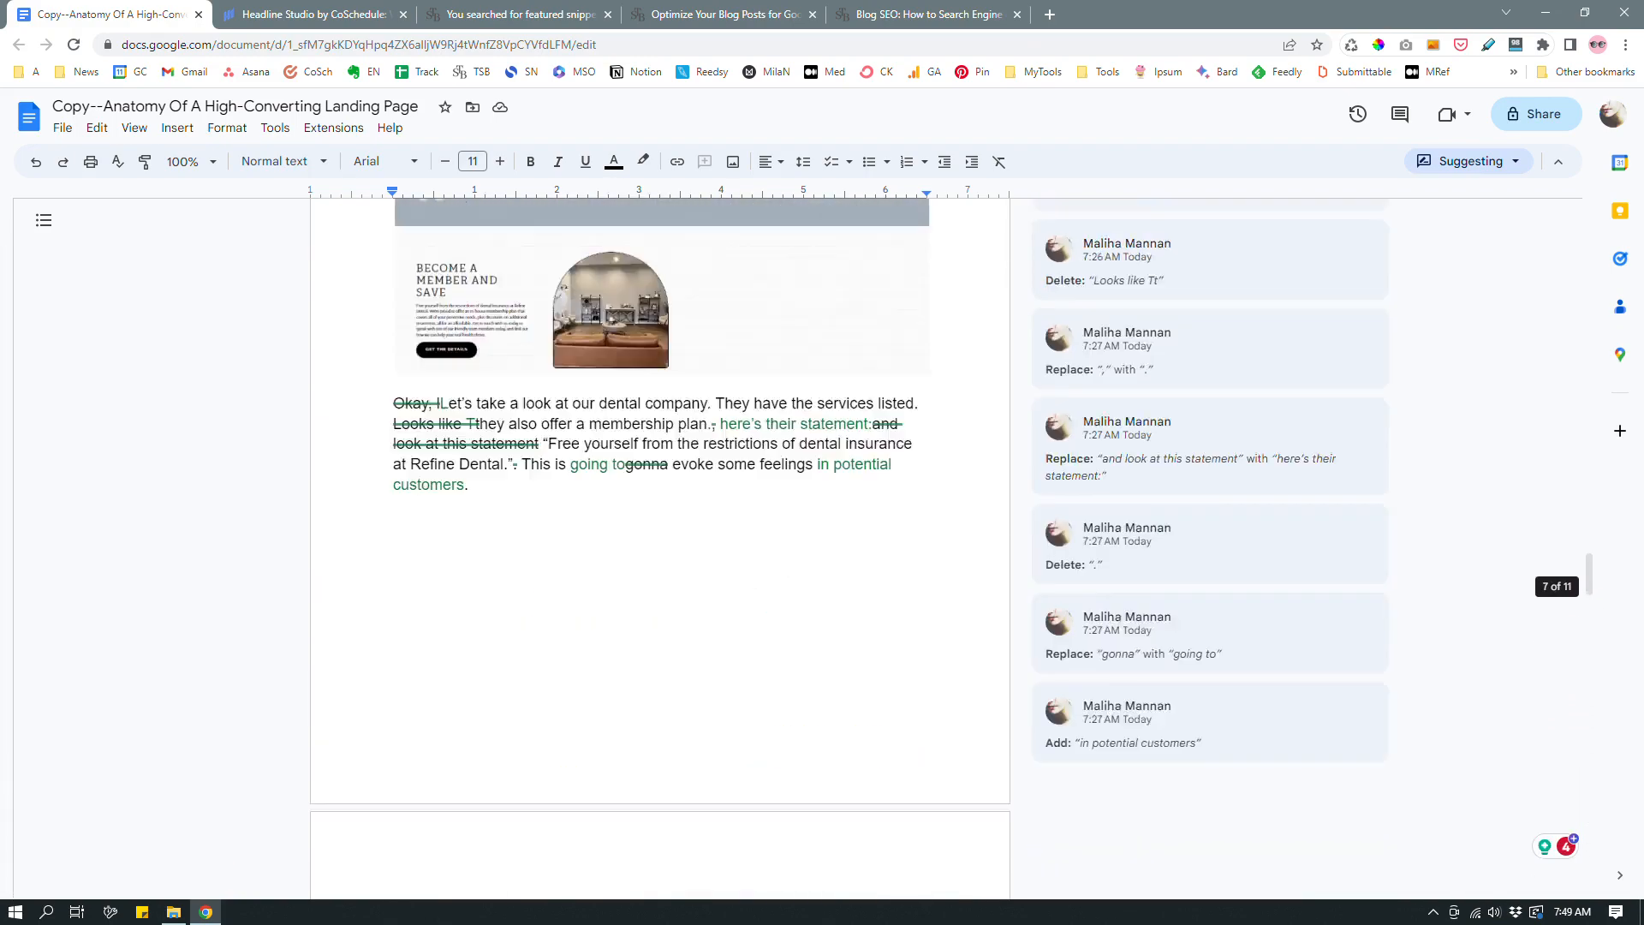
scroll(659, 548, up, 3)
scroll(659, 548, down, 20)
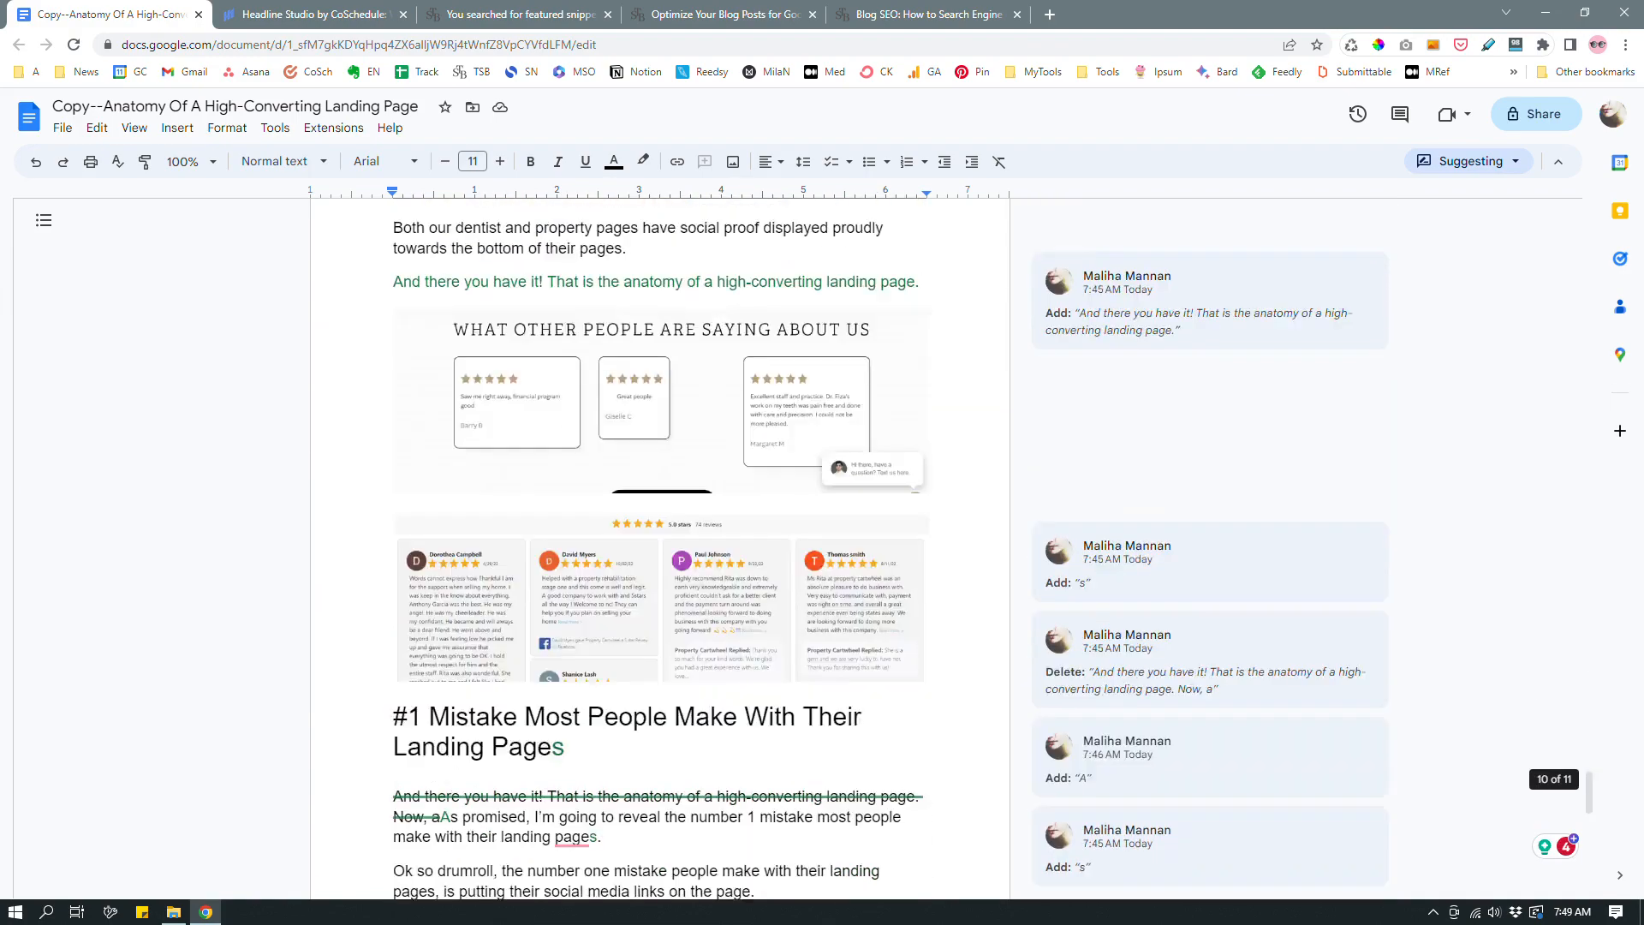
Add a second "[]" placeholder on a new line below the existing one at the end of the post
scroll(660, 548, down, 12)
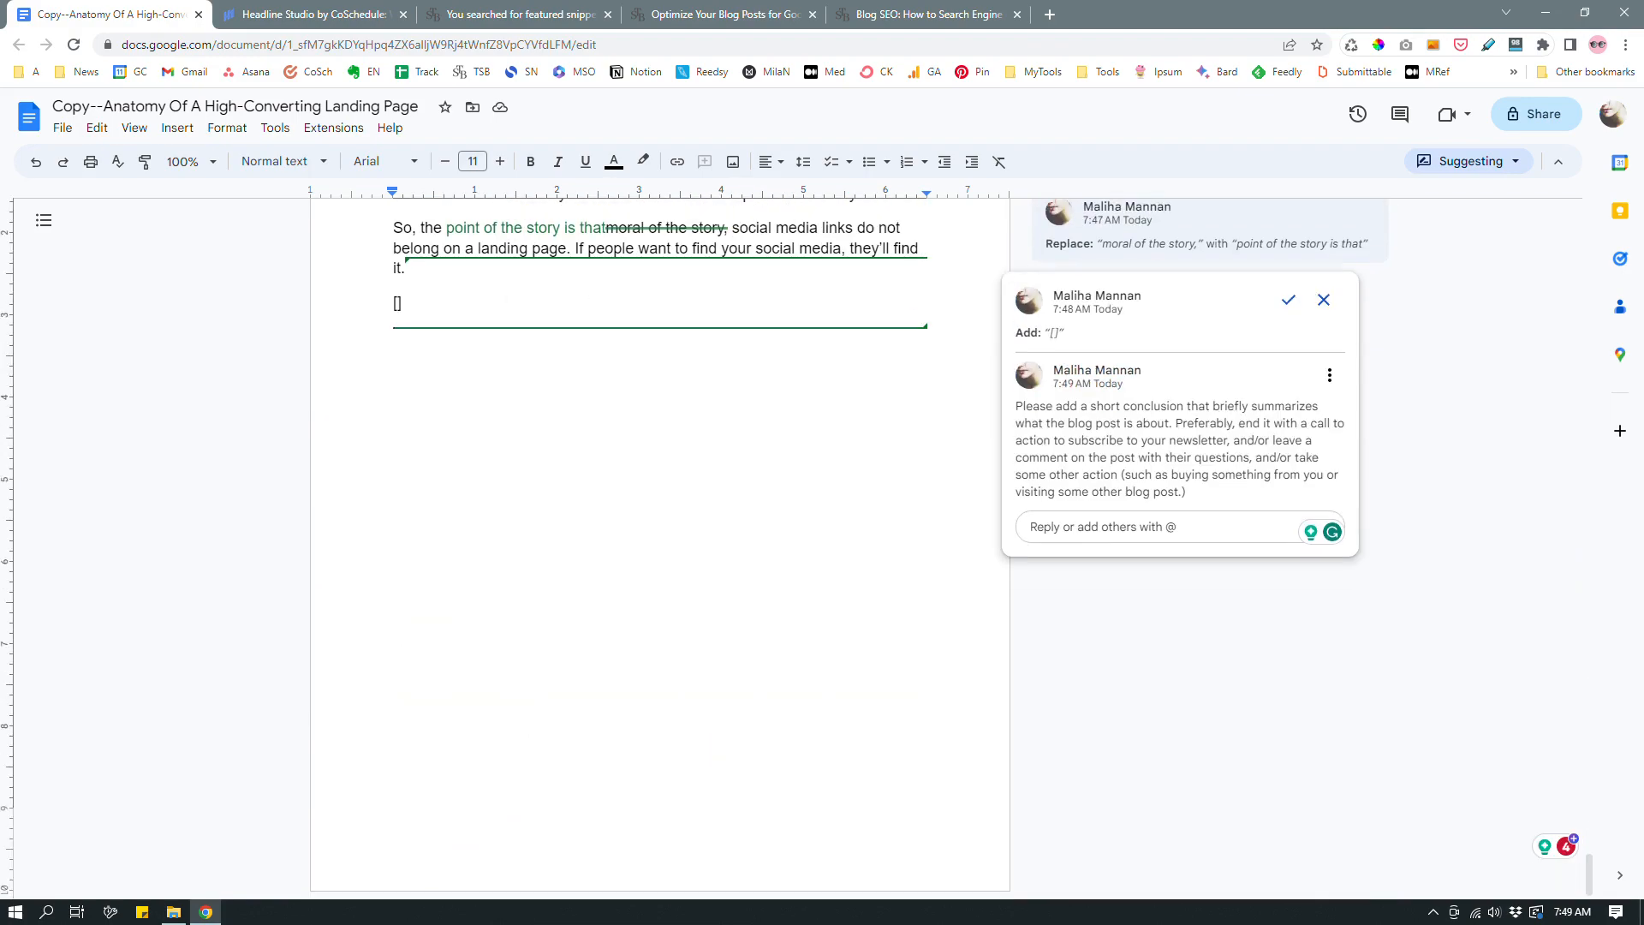
key(Return)
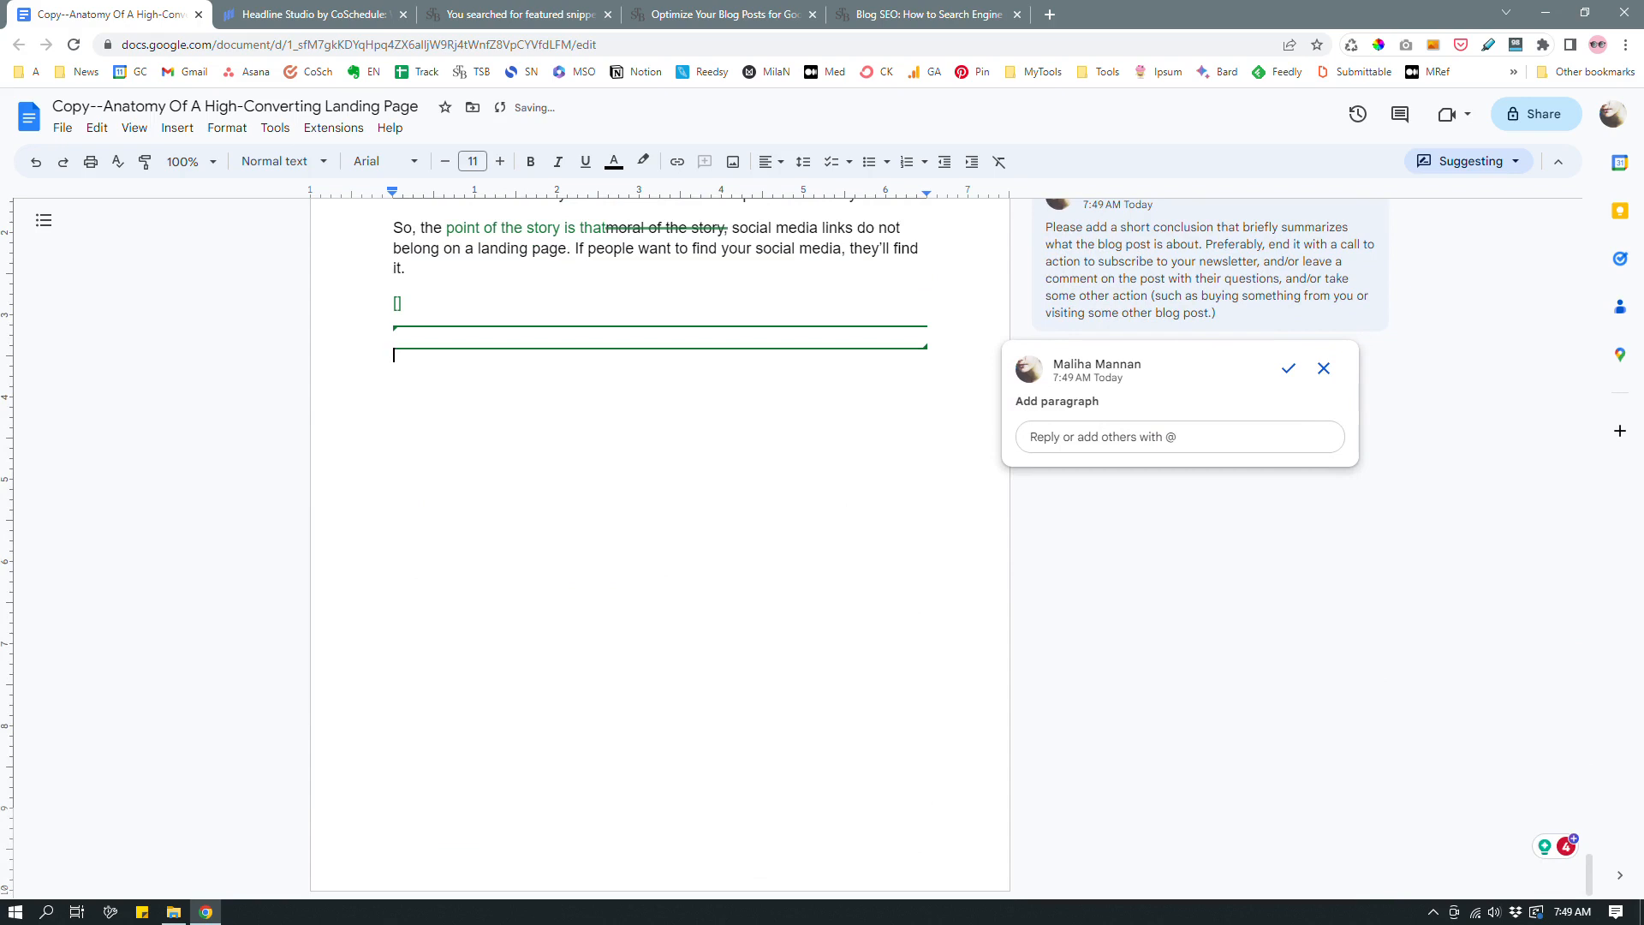
key(Return)
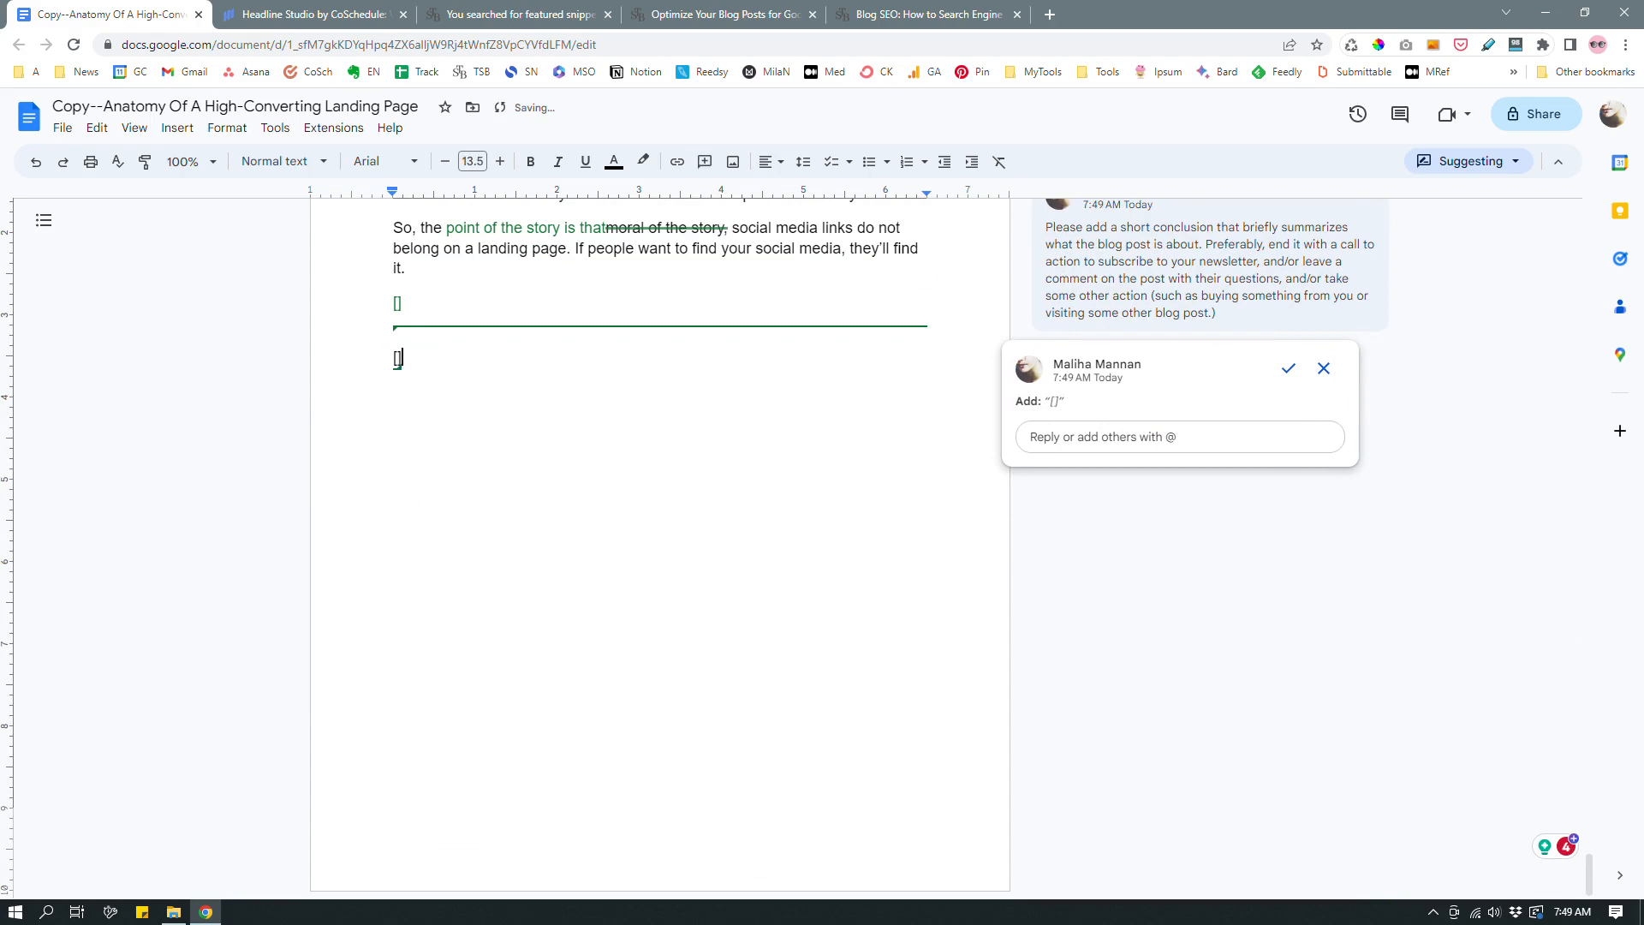
Reply to the new placeholder's suggestion with "Make sure to add internal links to your post before publishing."
click(1081, 438)
text(Make sure to)
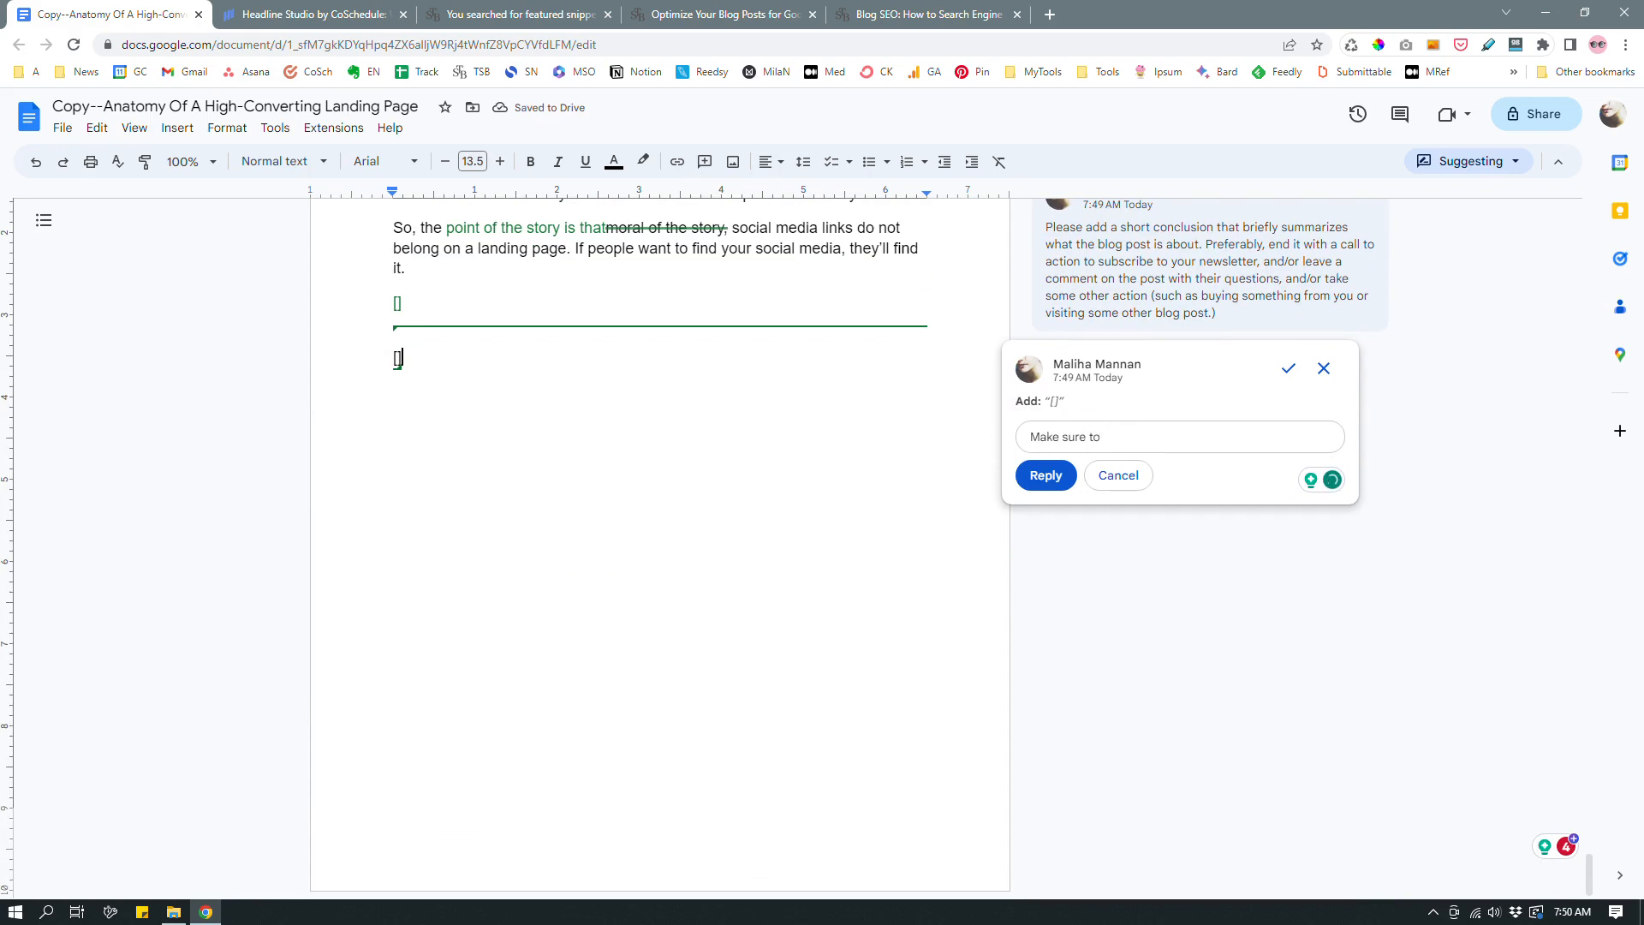
text( add internal links to your post before)
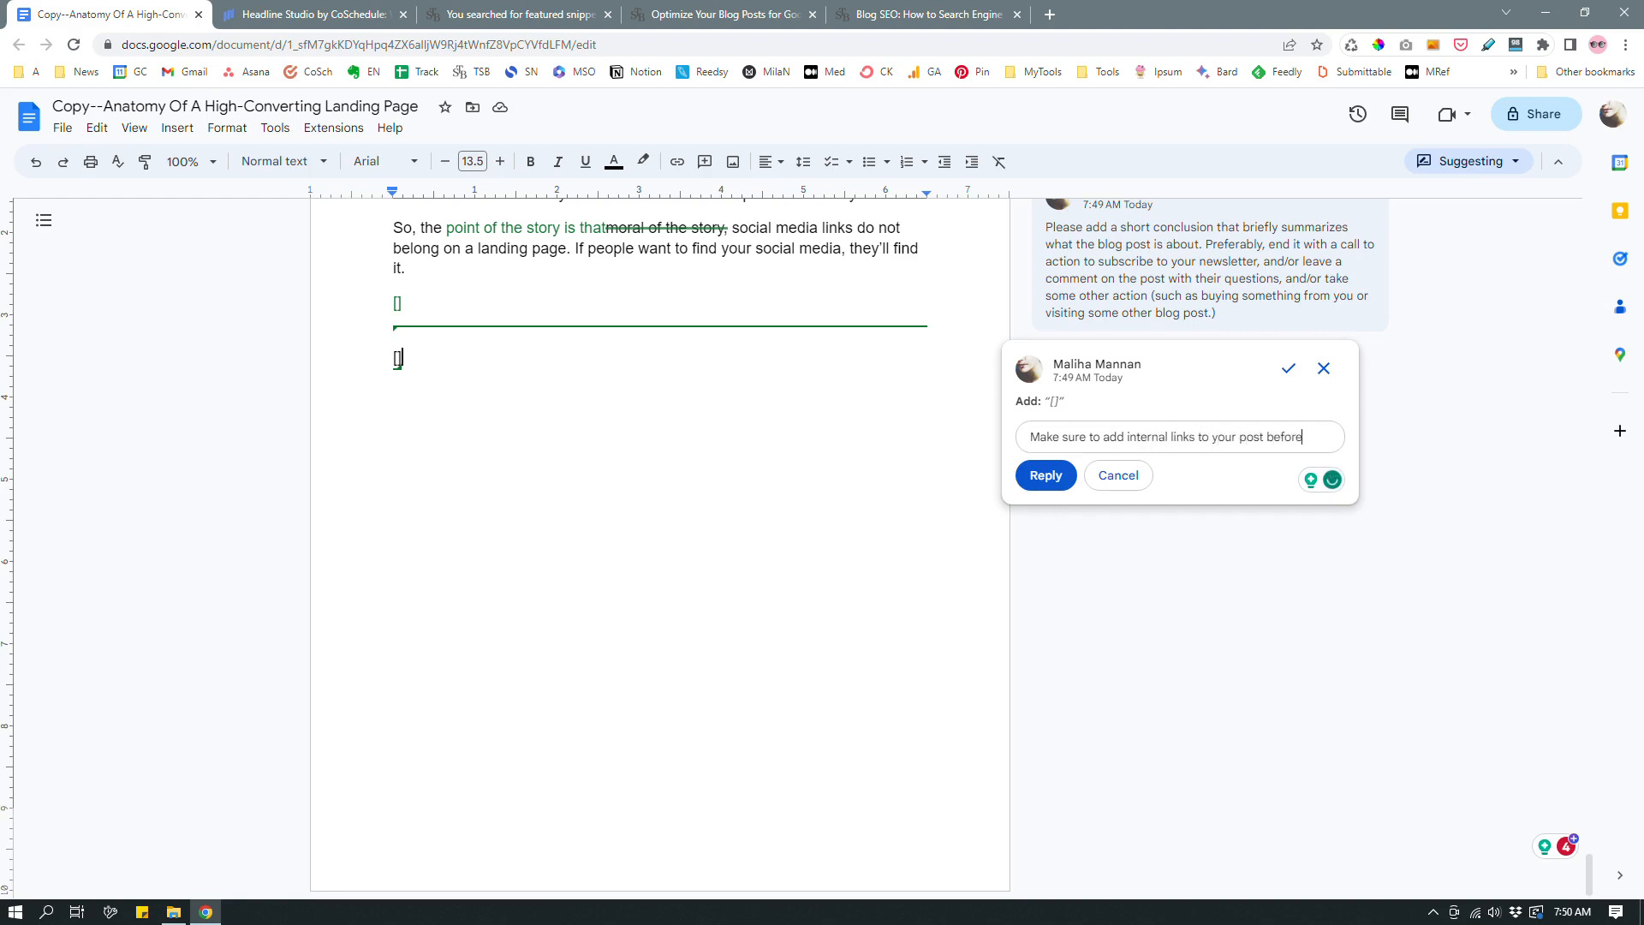
text( publishing.)
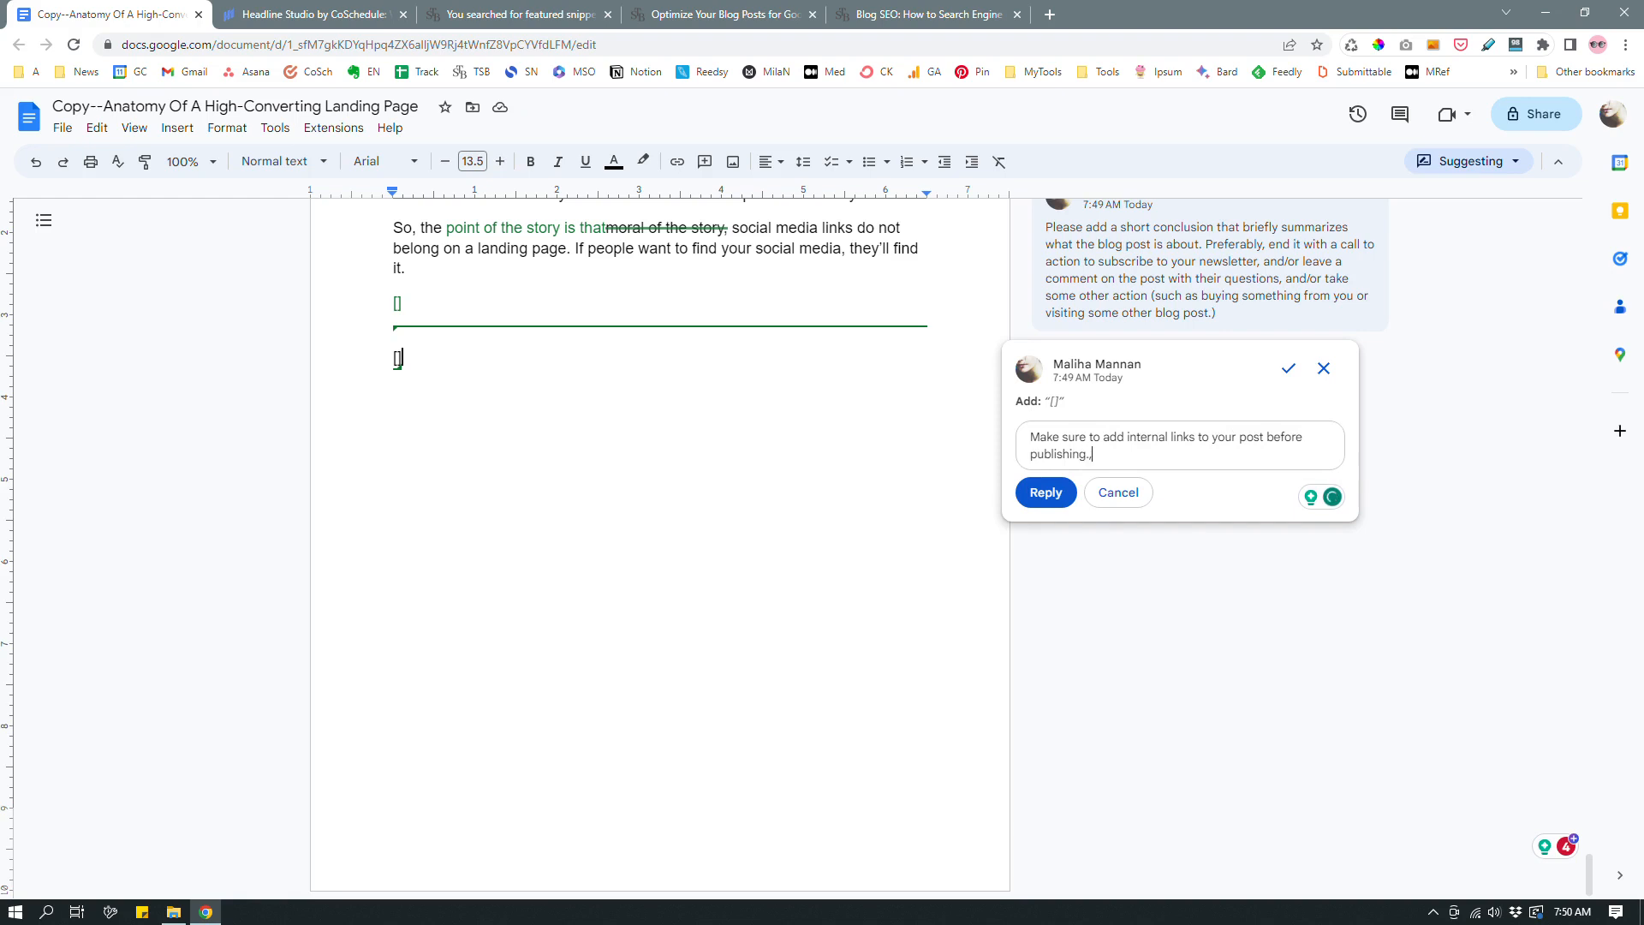
key(ctrl+Return)
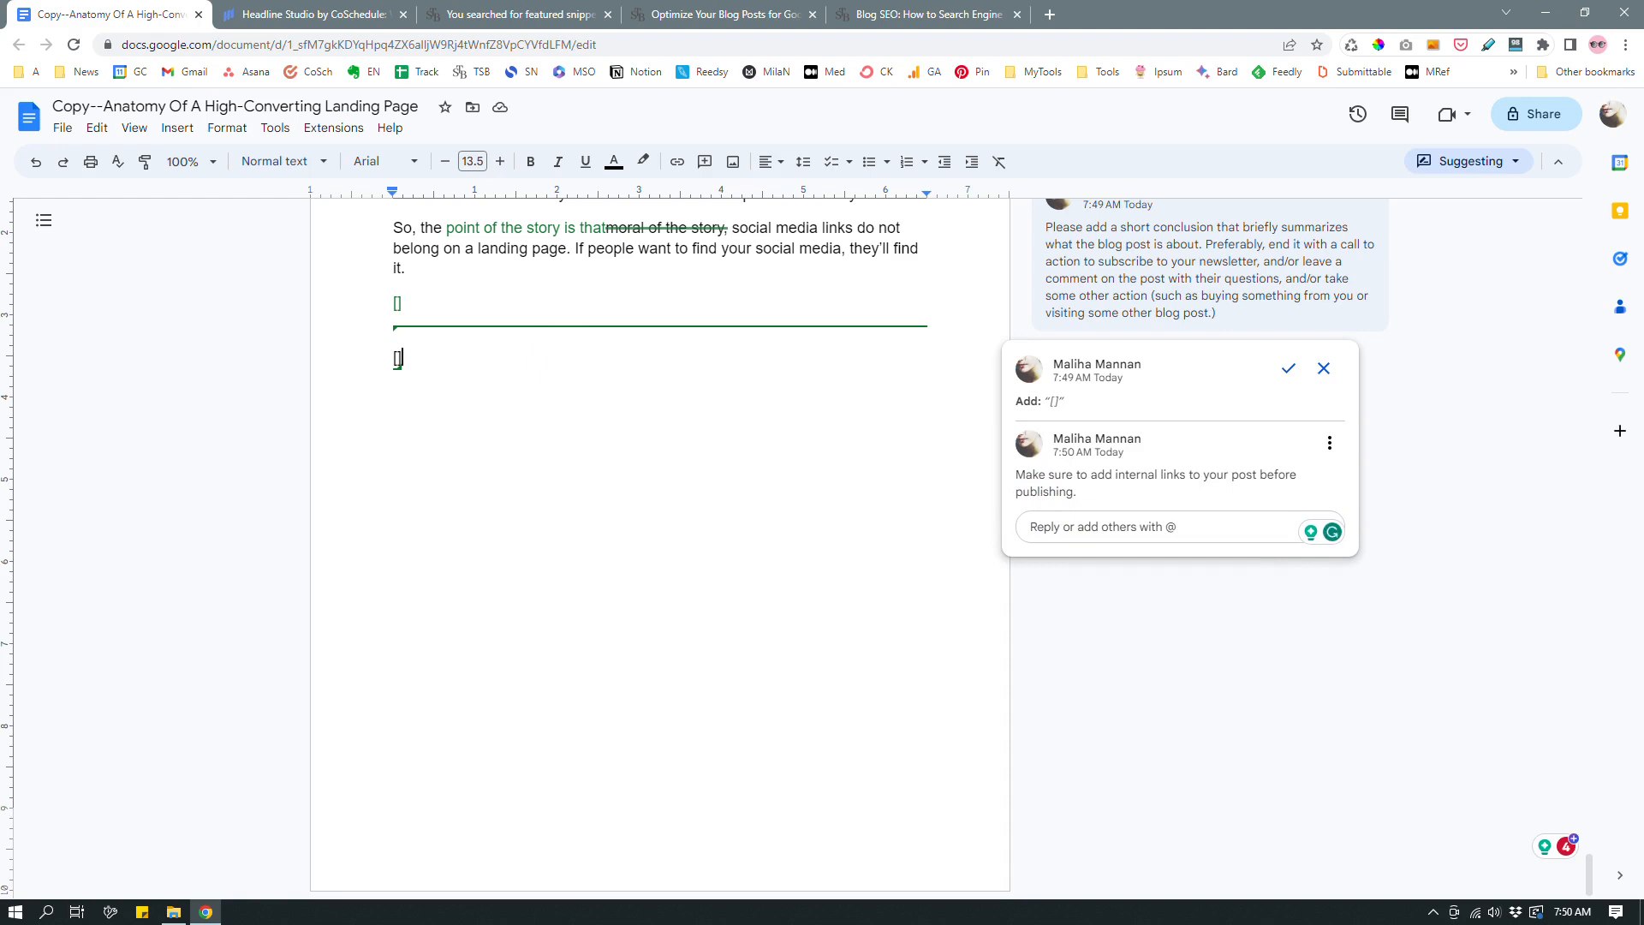
Review the suggested edits in the introduction, the author-authority note, the struck-out local-businesses paragraph and the 4 Essential Sections overview
scroll(660, 548, up, 20)
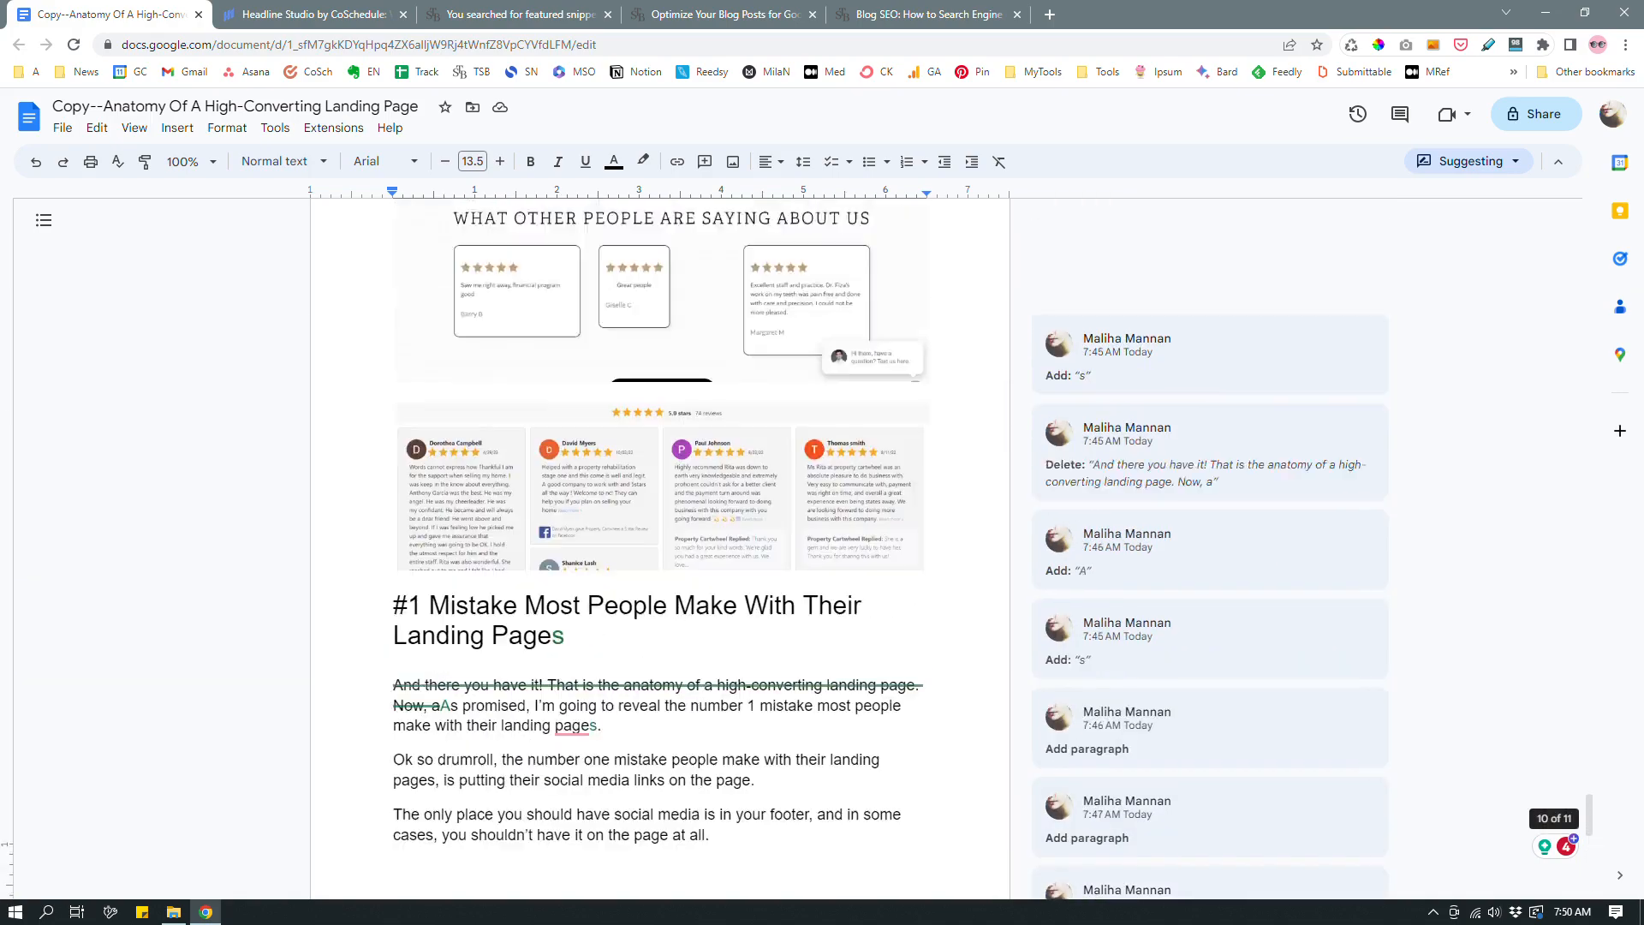
scroll(659, 548, up, 20)
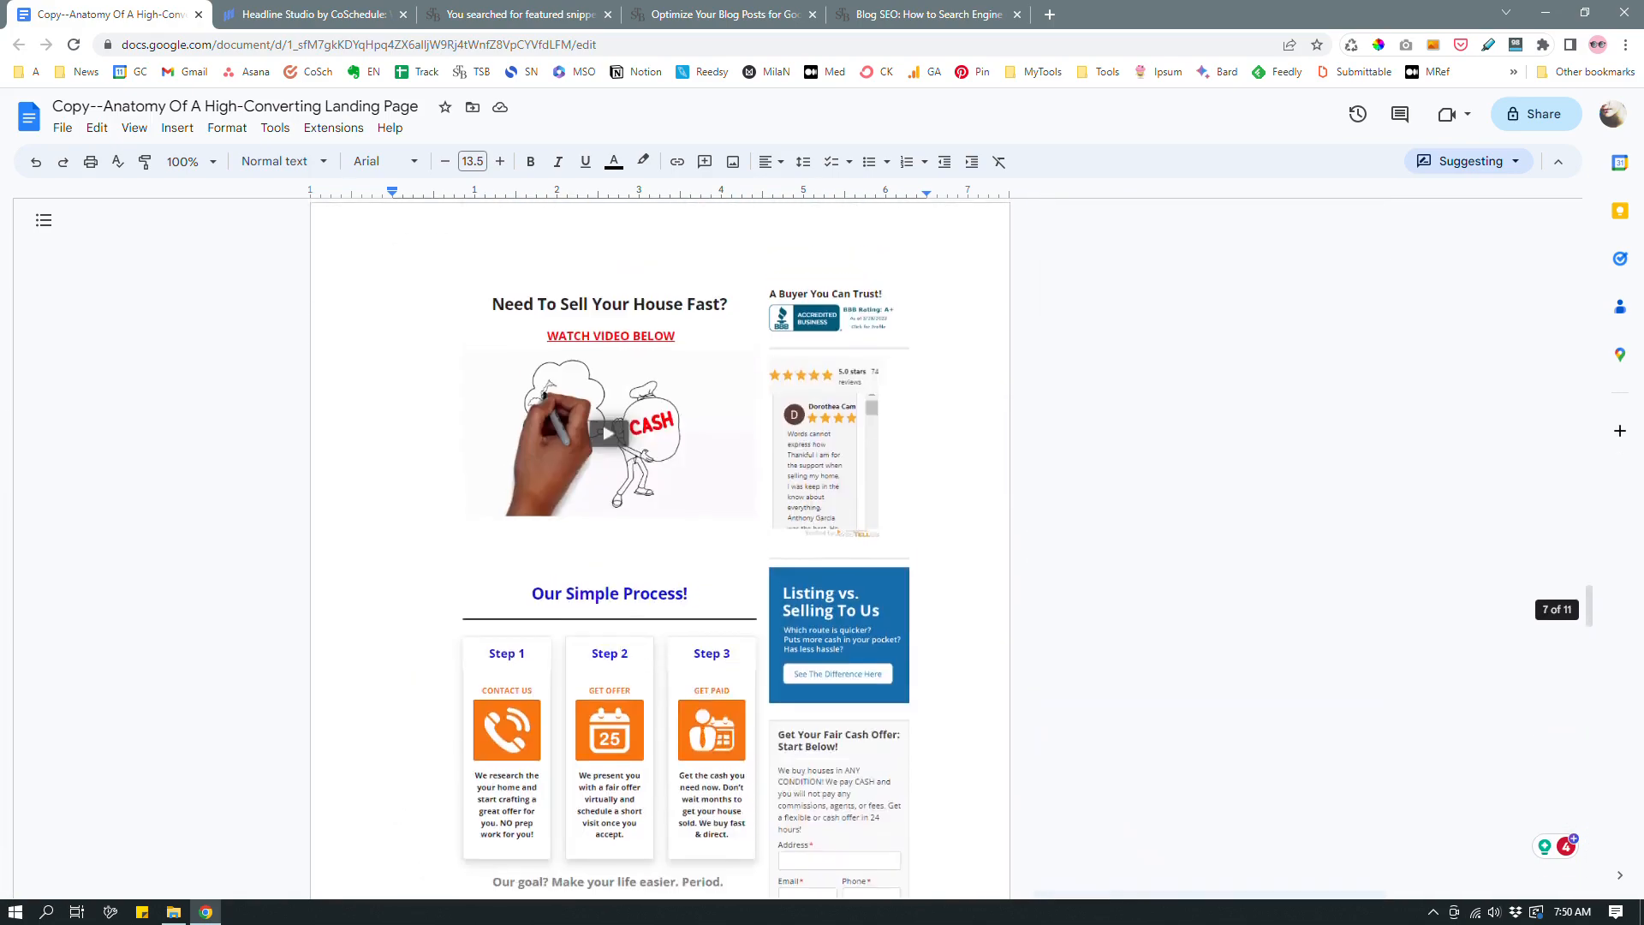
scroll(659, 548, up, 20)
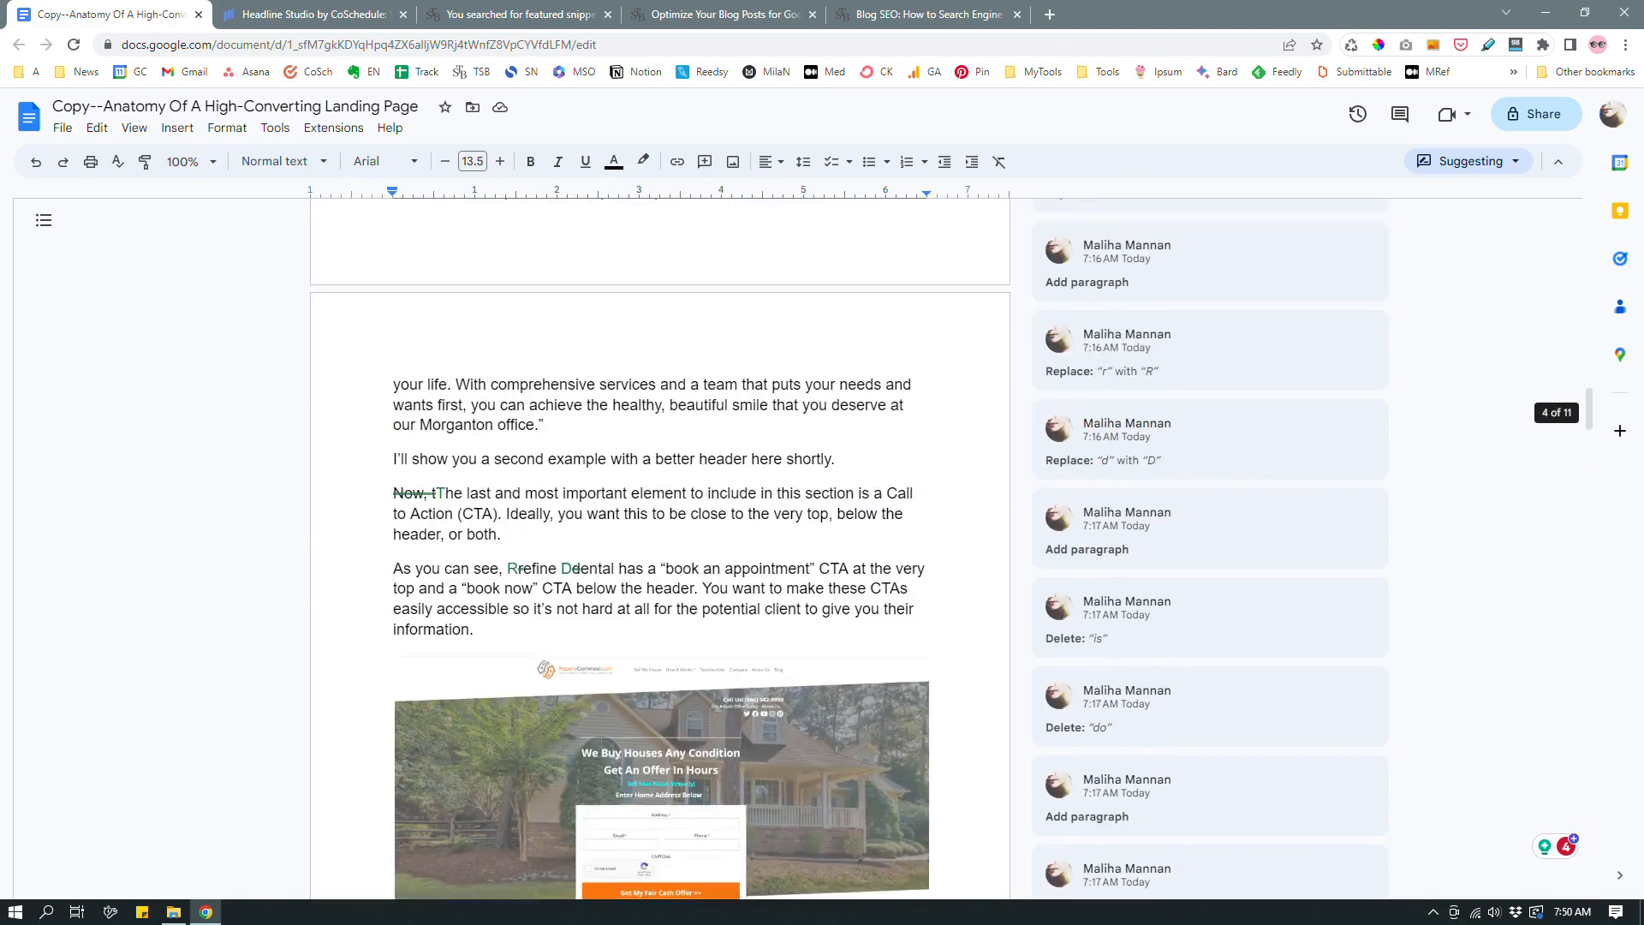
scroll(659, 548, up, 20)
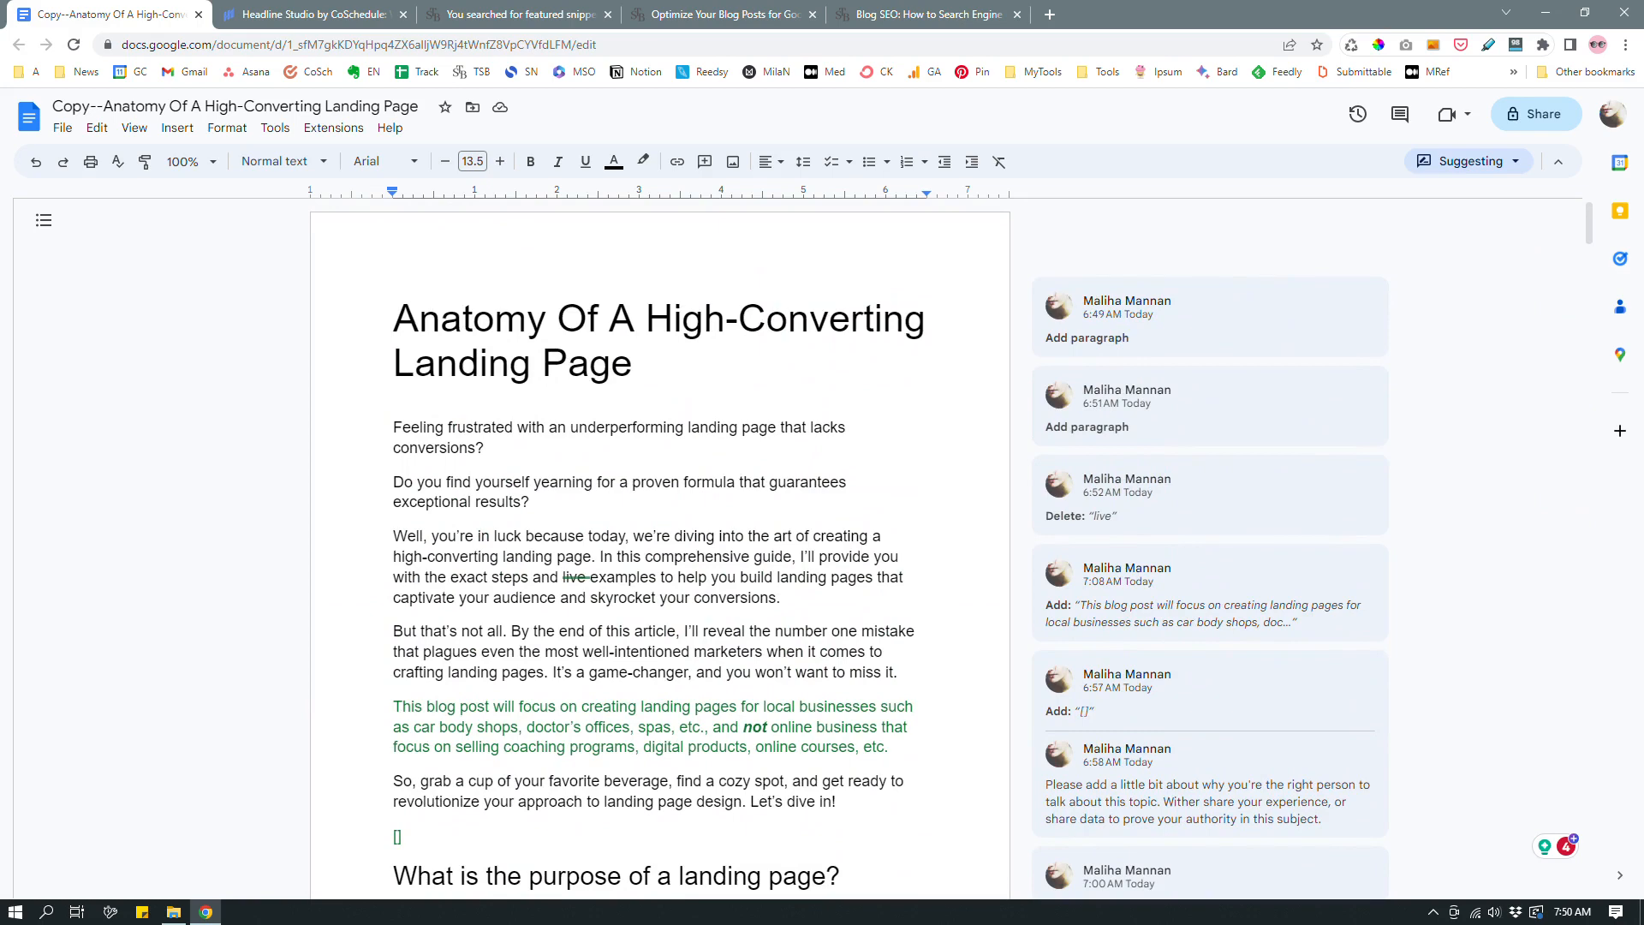
scroll(660, 548, down, 2)
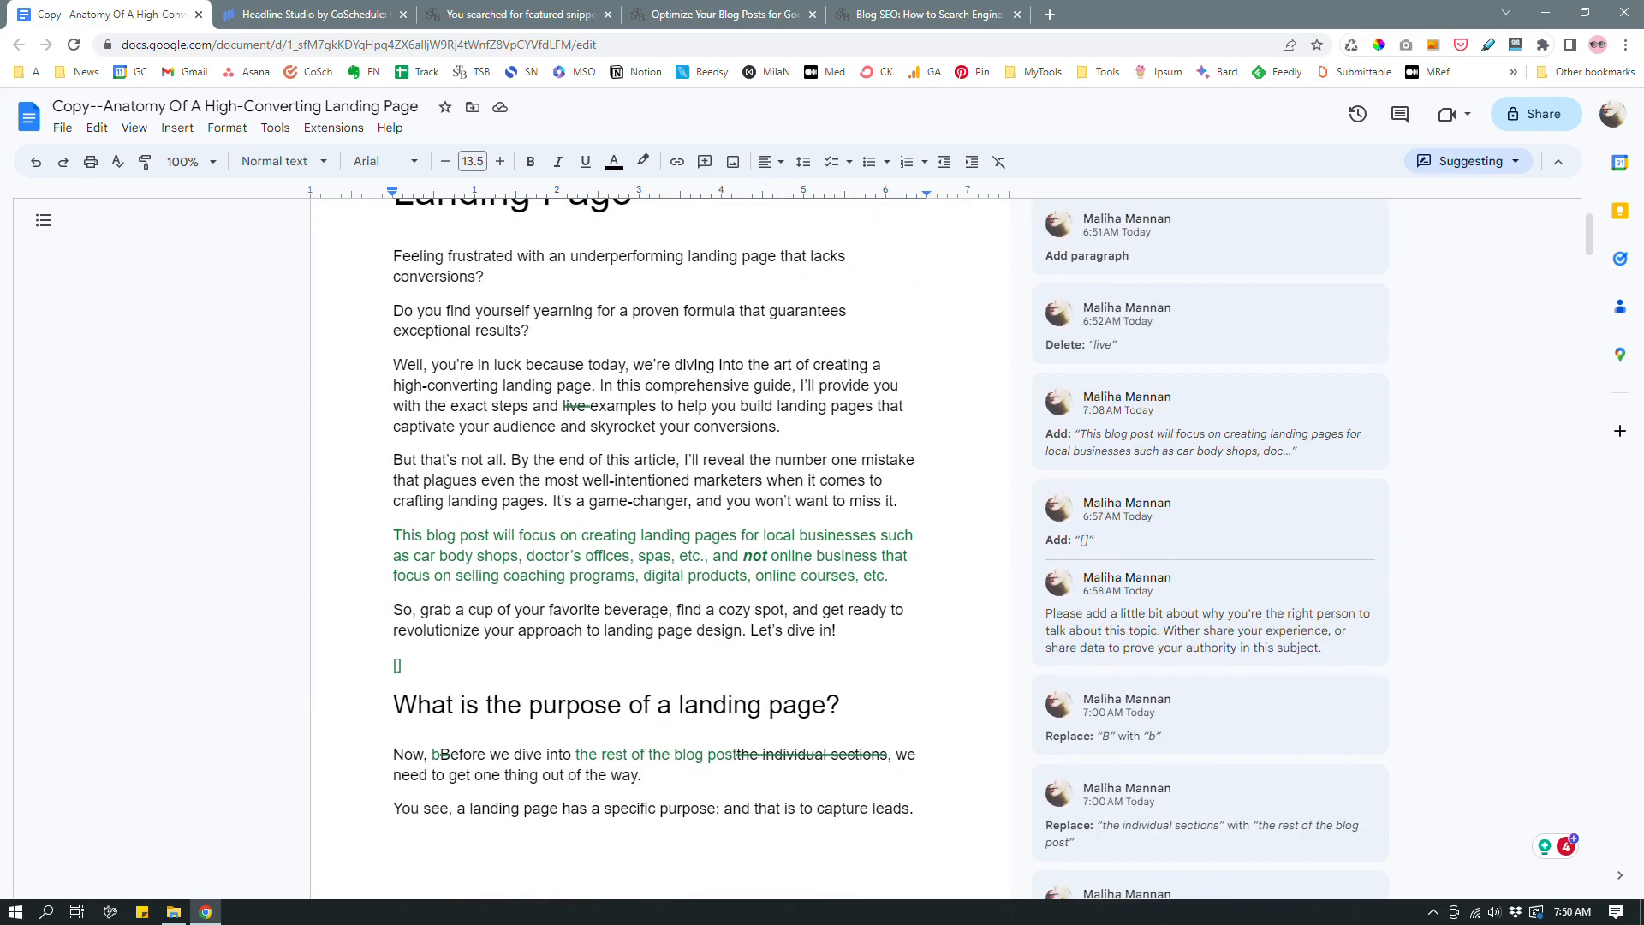
click(458, 658)
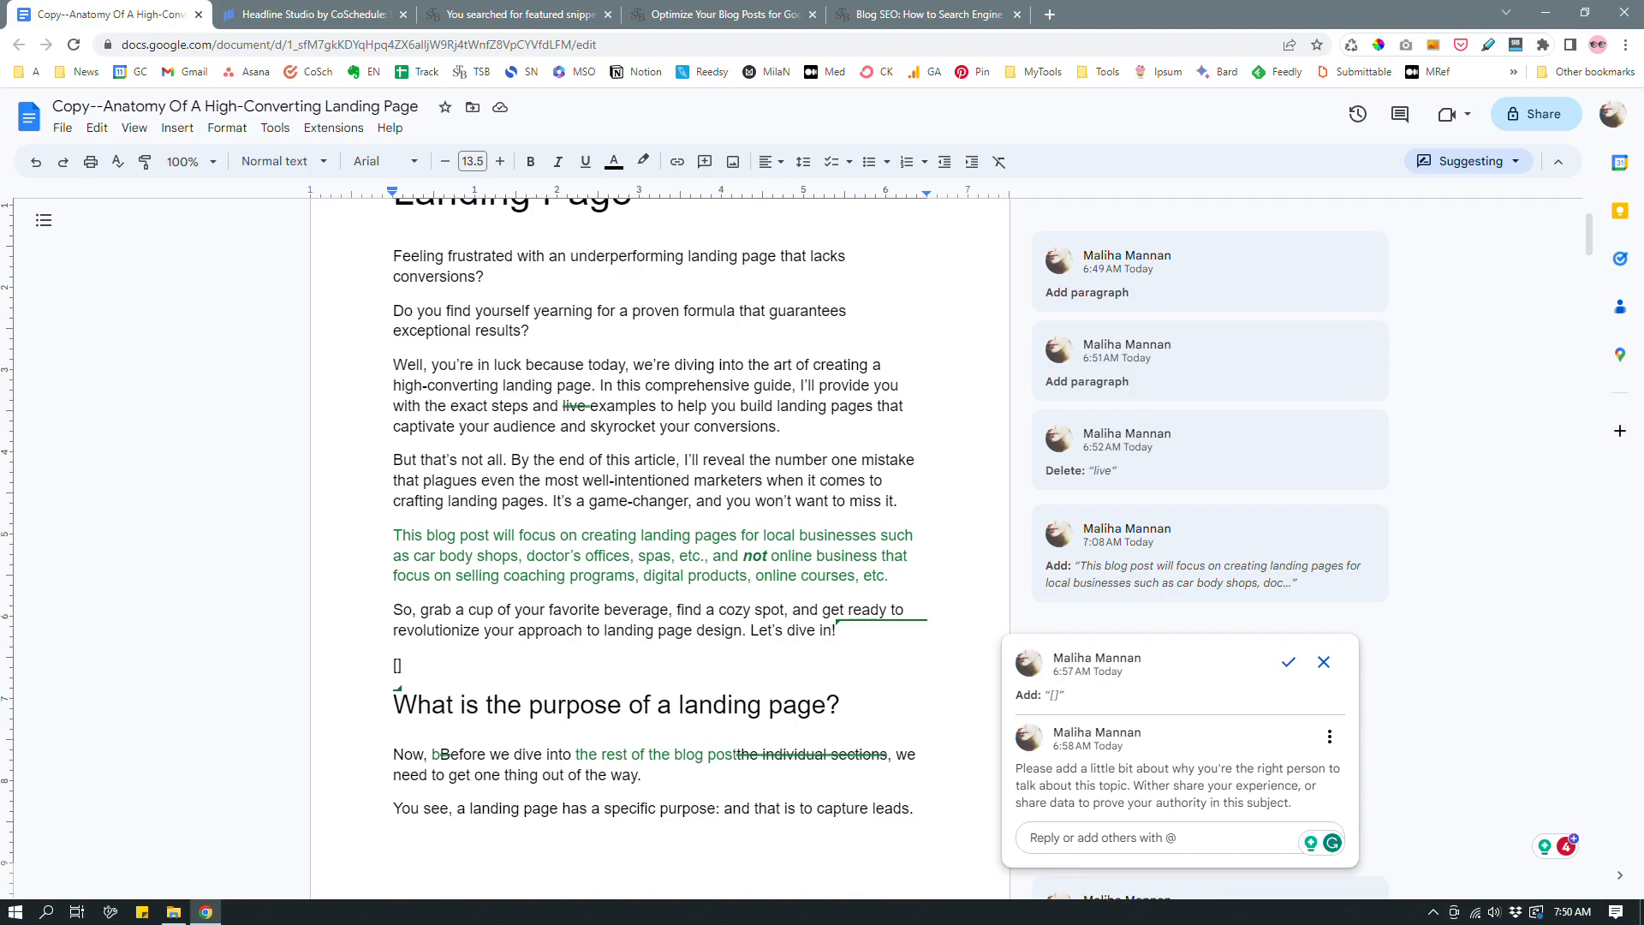
scroll(659, 548, down, 10)
scroll(659, 548, up, 2)
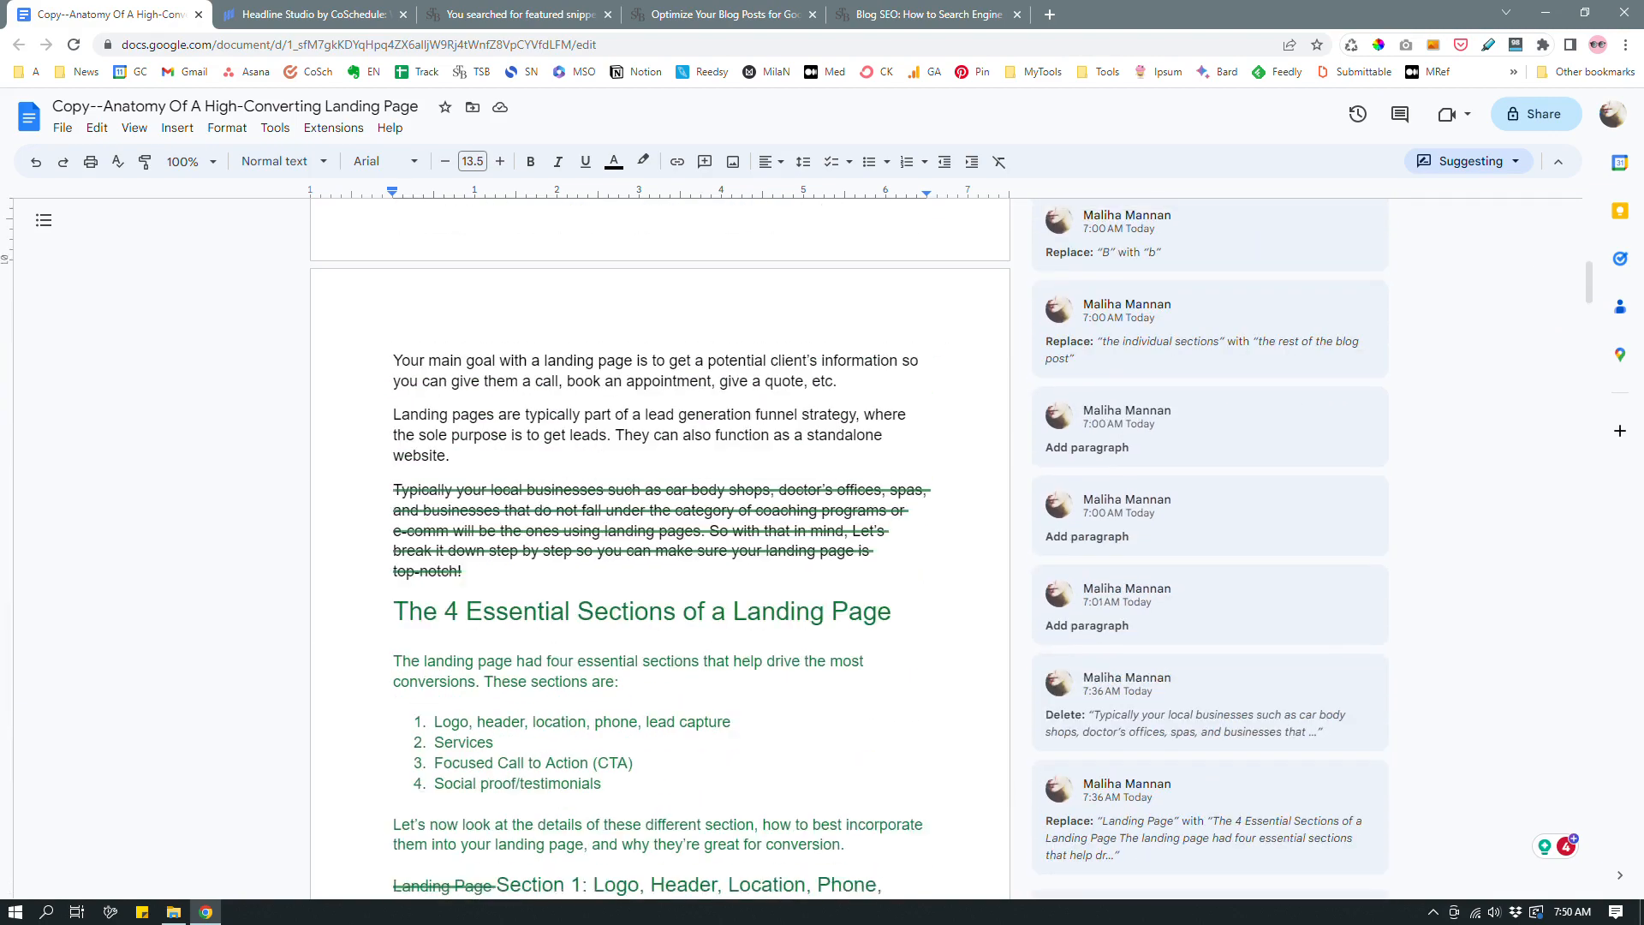
drag(477, 575, 387, 479)
click(476, 571)
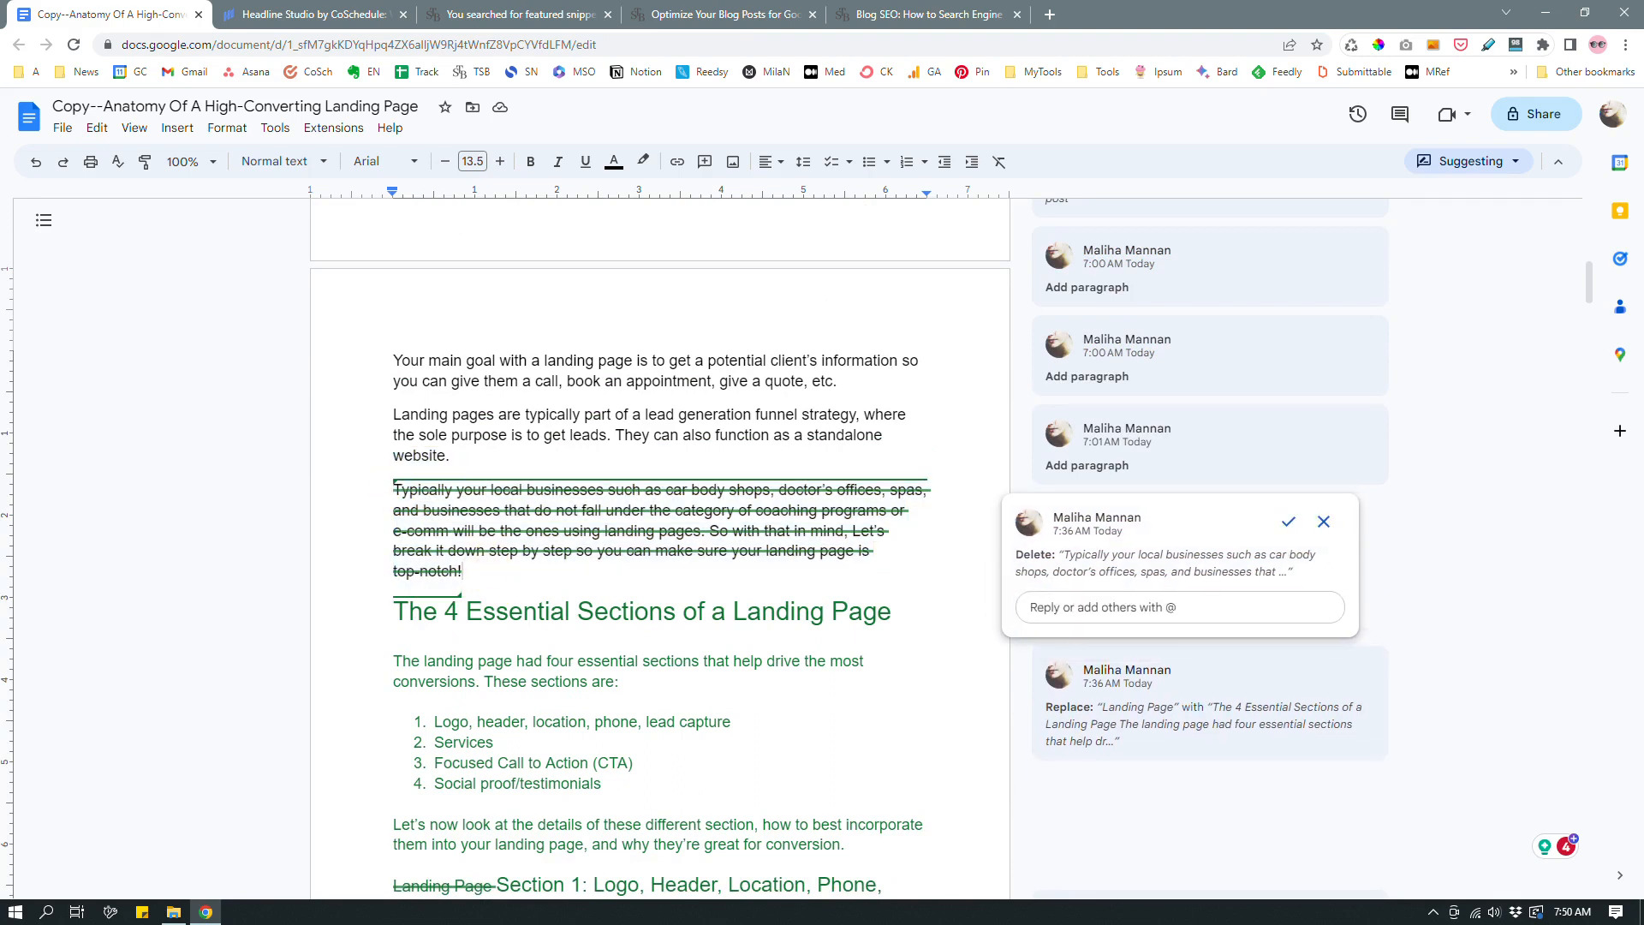
scroll(659, 548, down, 4)
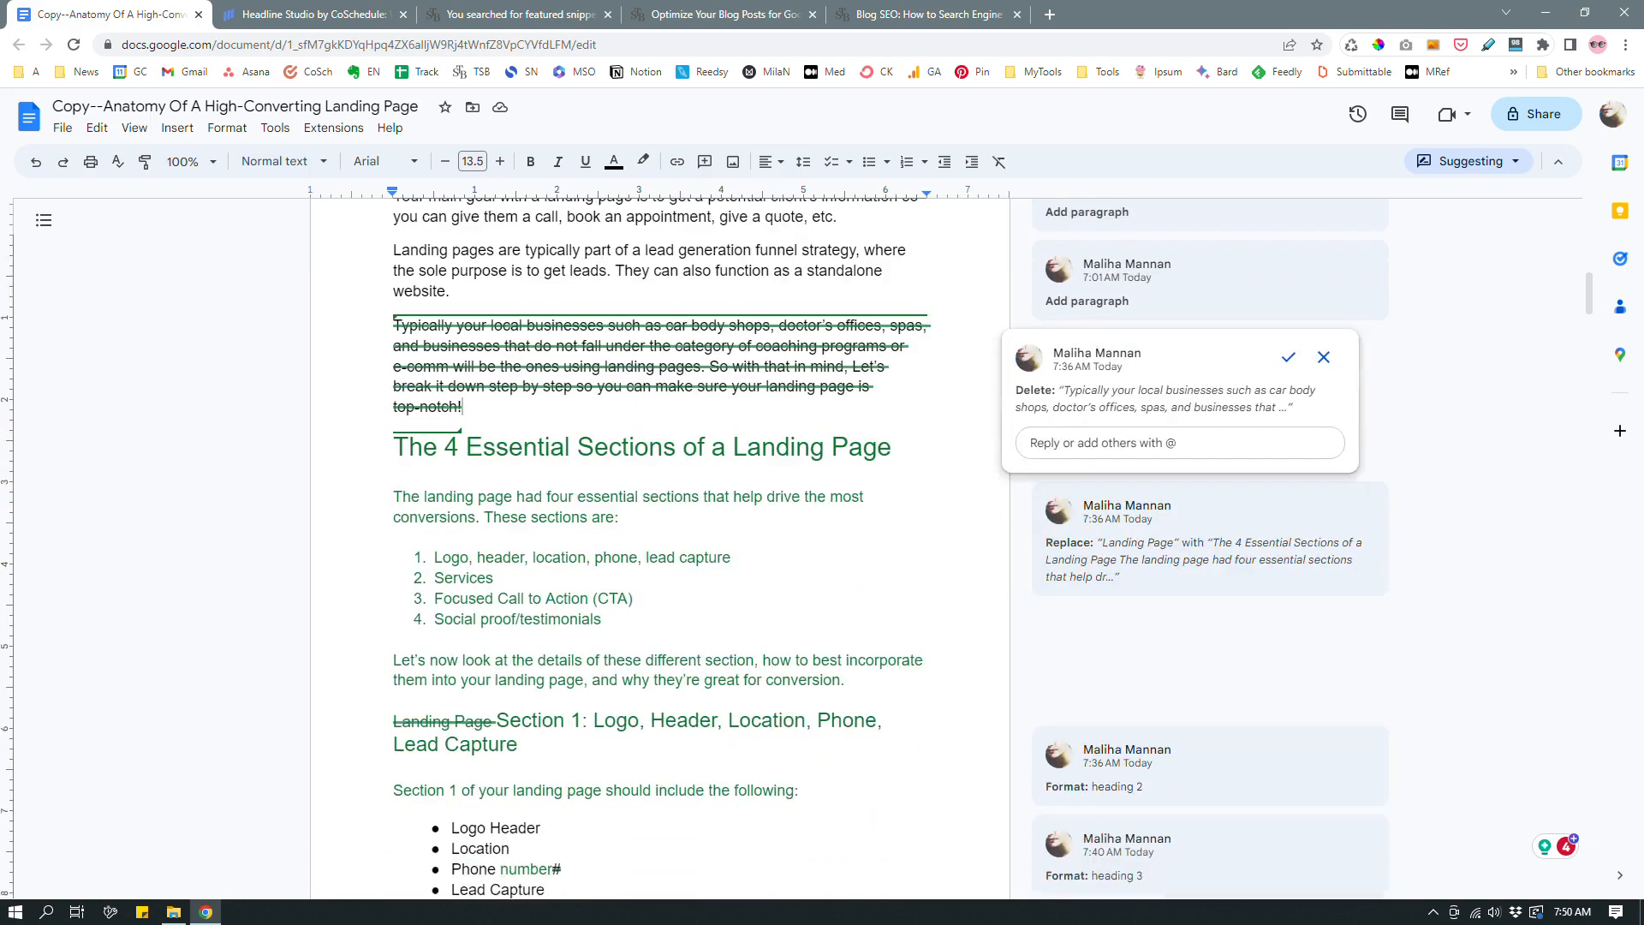
scroll(659, 548, down, 3)
scroll(659, 548, up, 3)
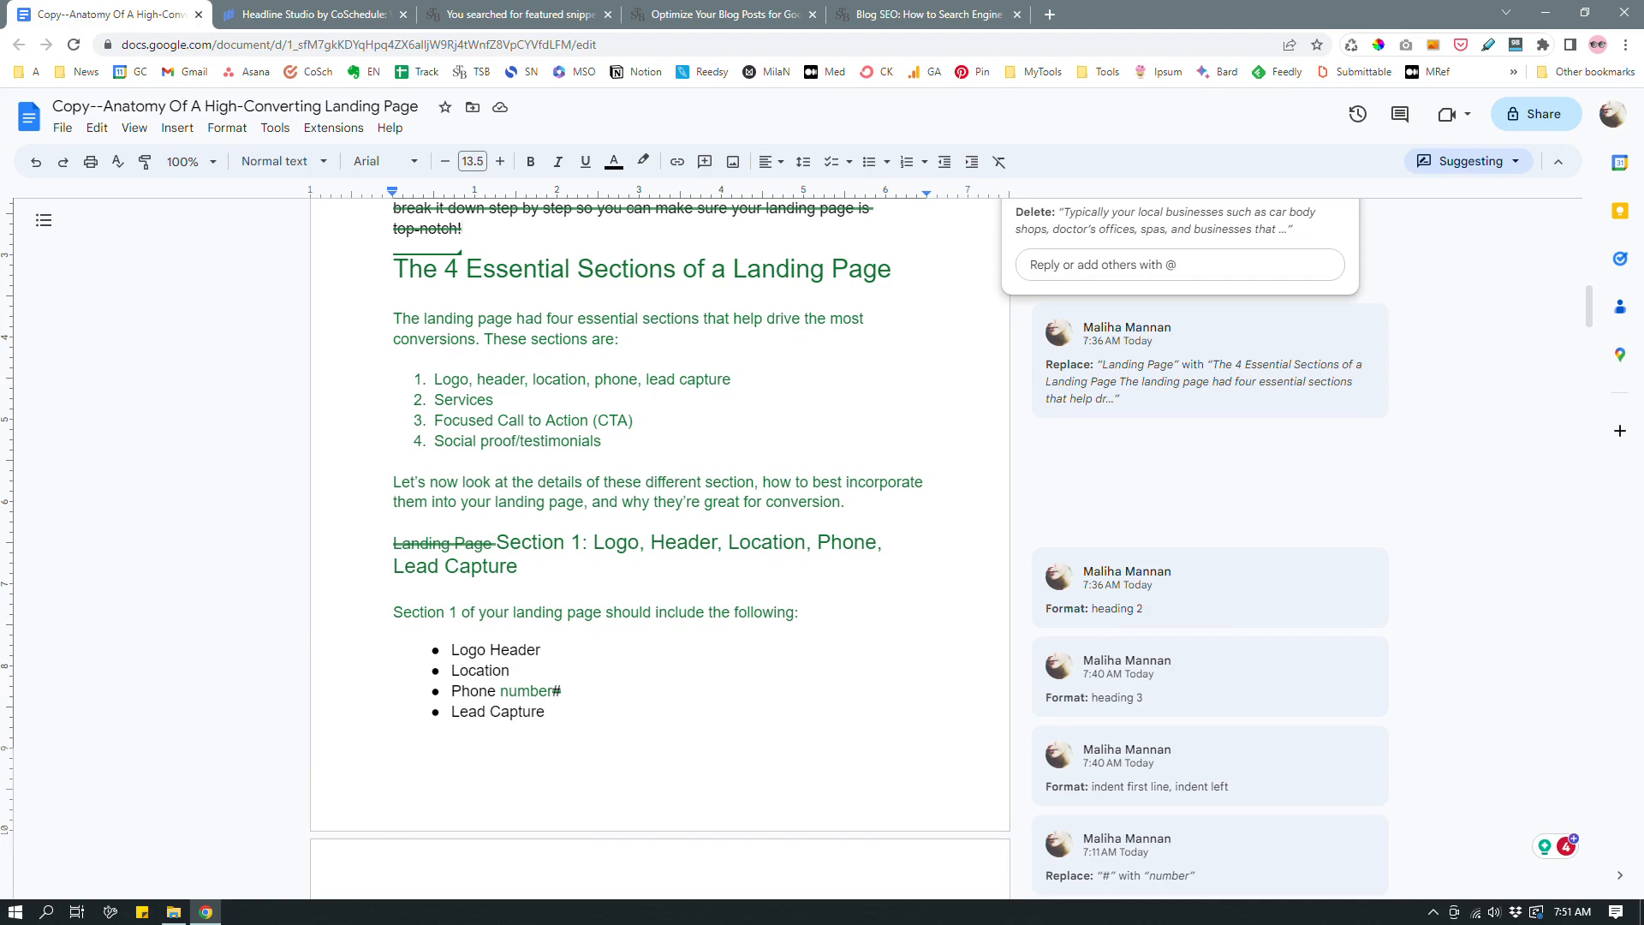
Review the suggested edits from Section 1 through Section 4 and on to the internal links note closing the post
scroll(659, 548, down, 20)
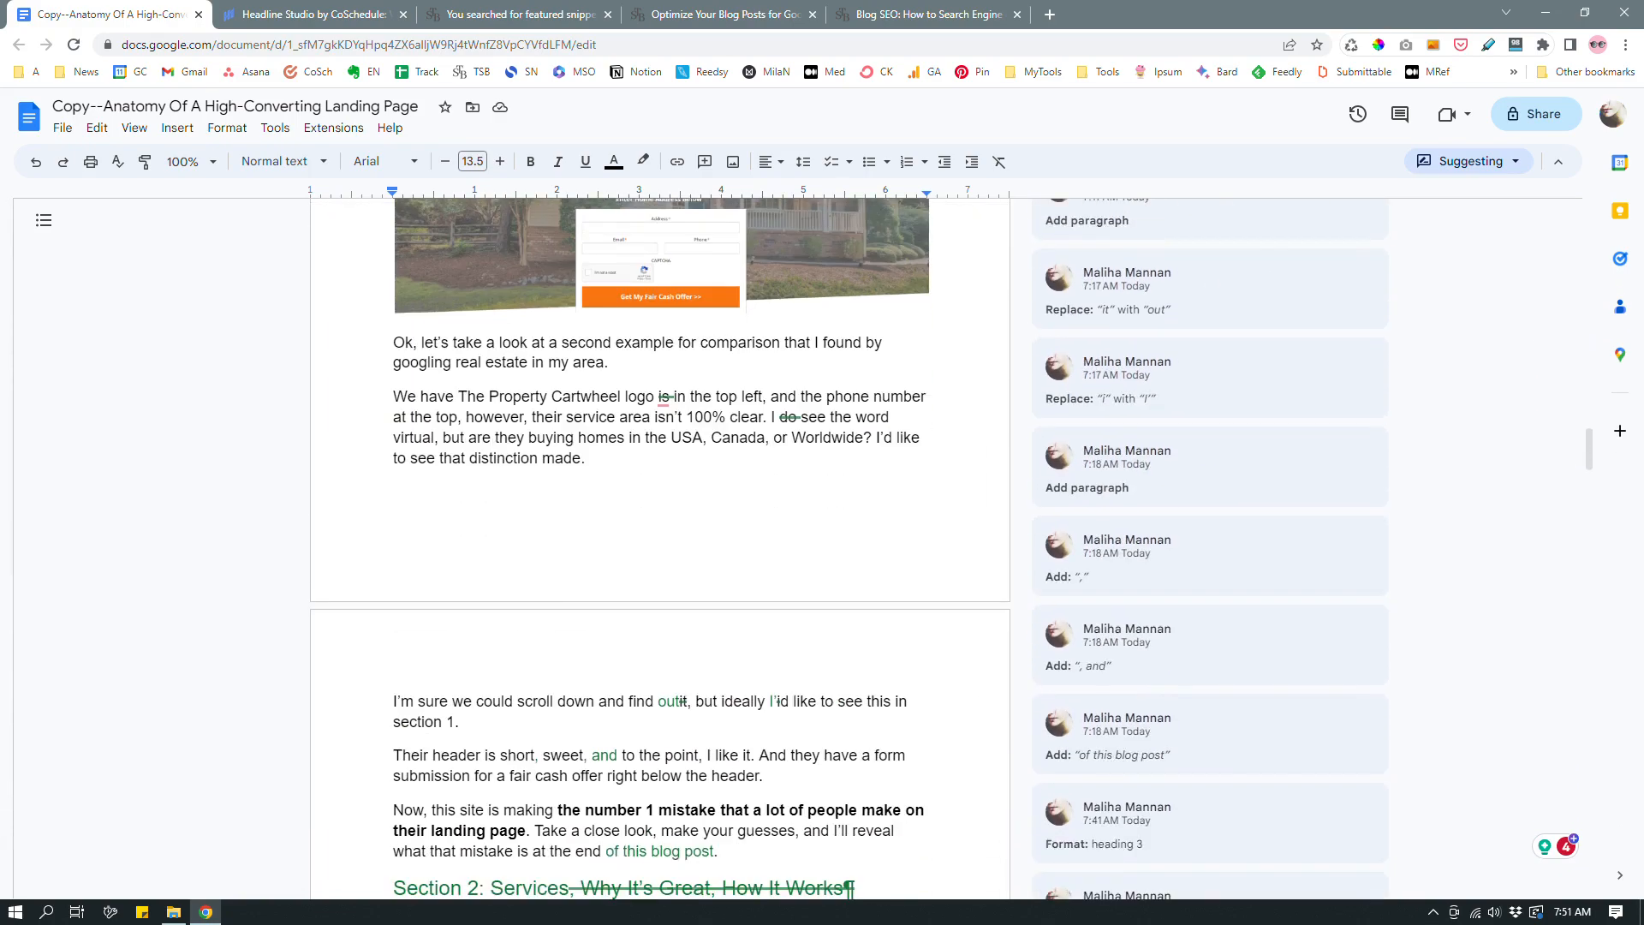
scroll(659, 548, down, 5)
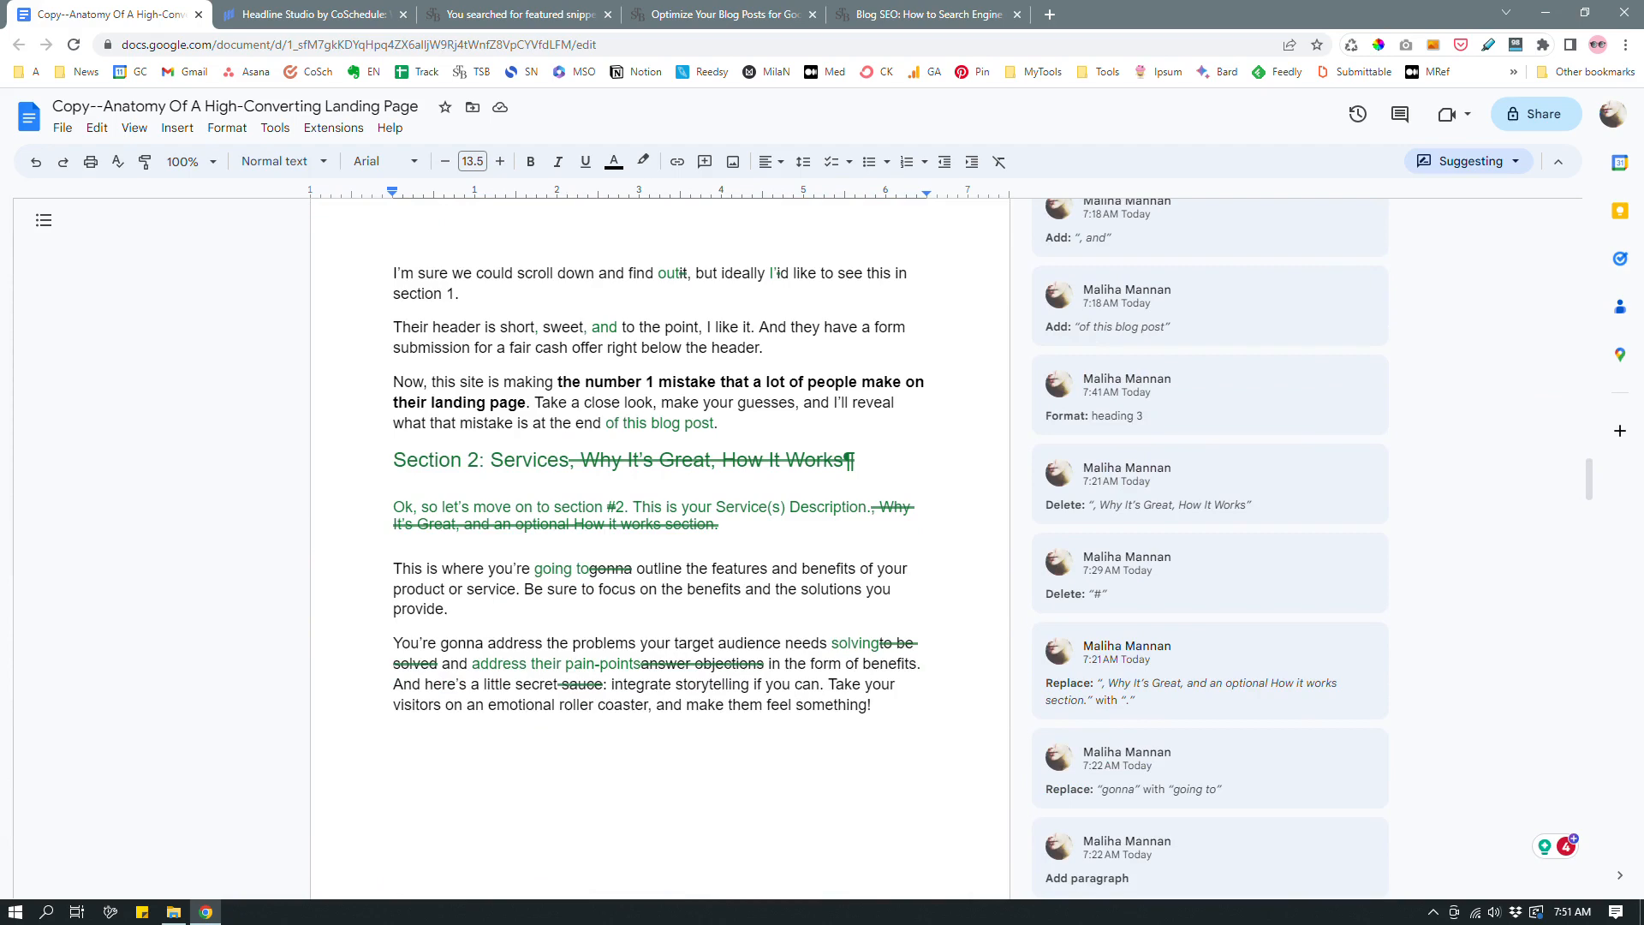
scroll(659, 548, down, 15)
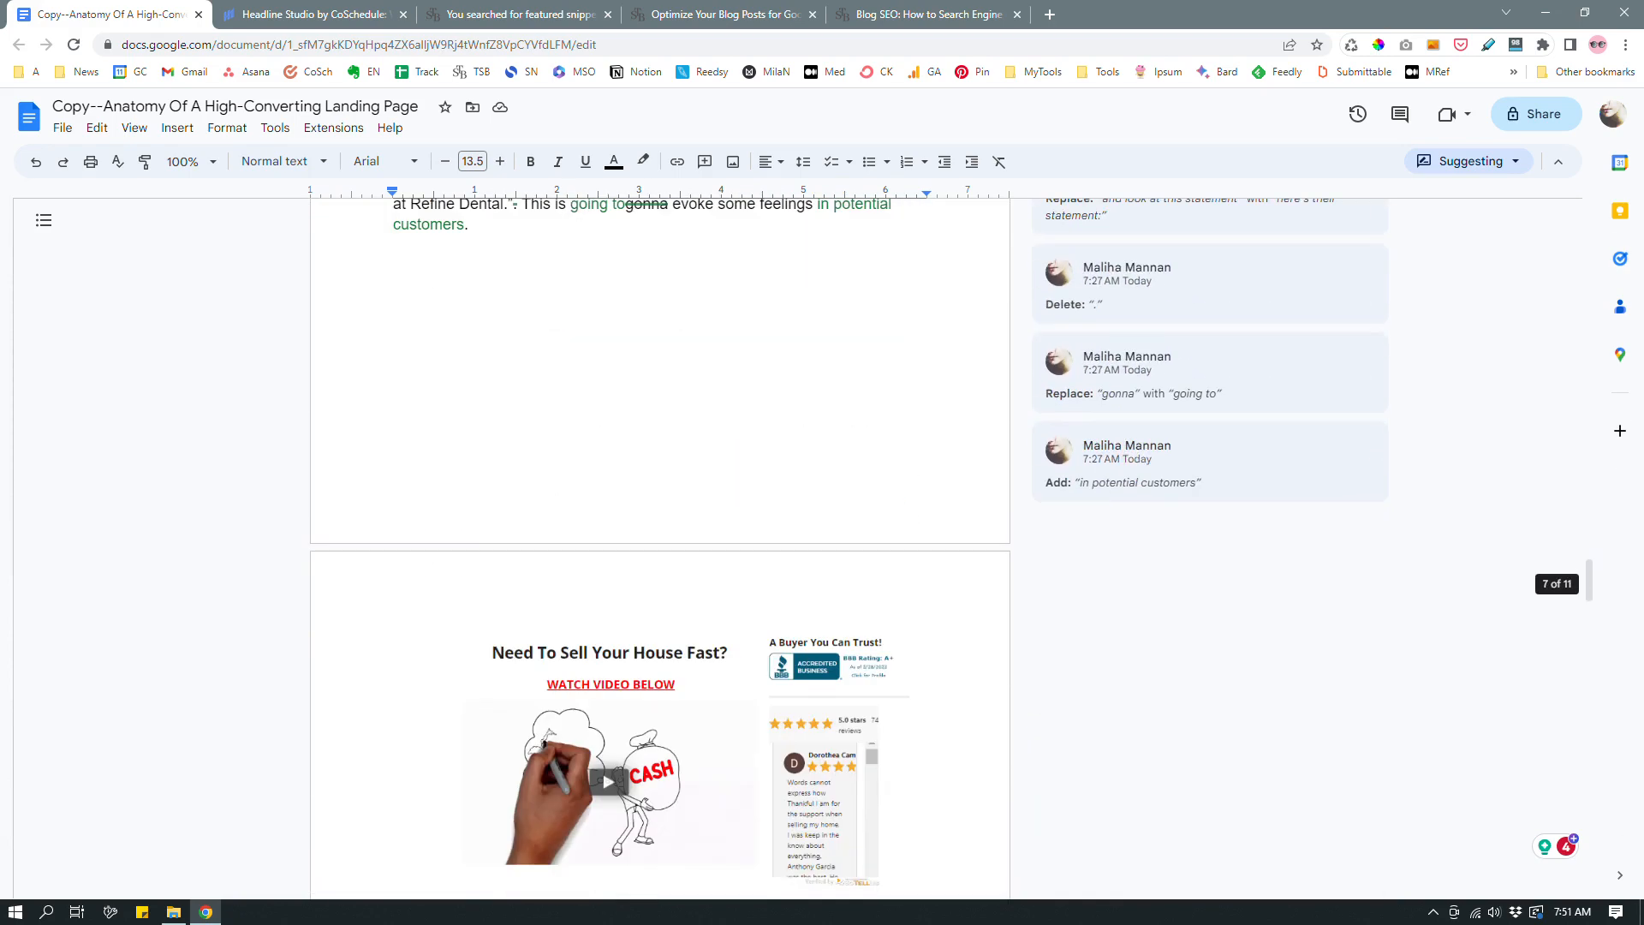
scroll(659, 548, down, 4)
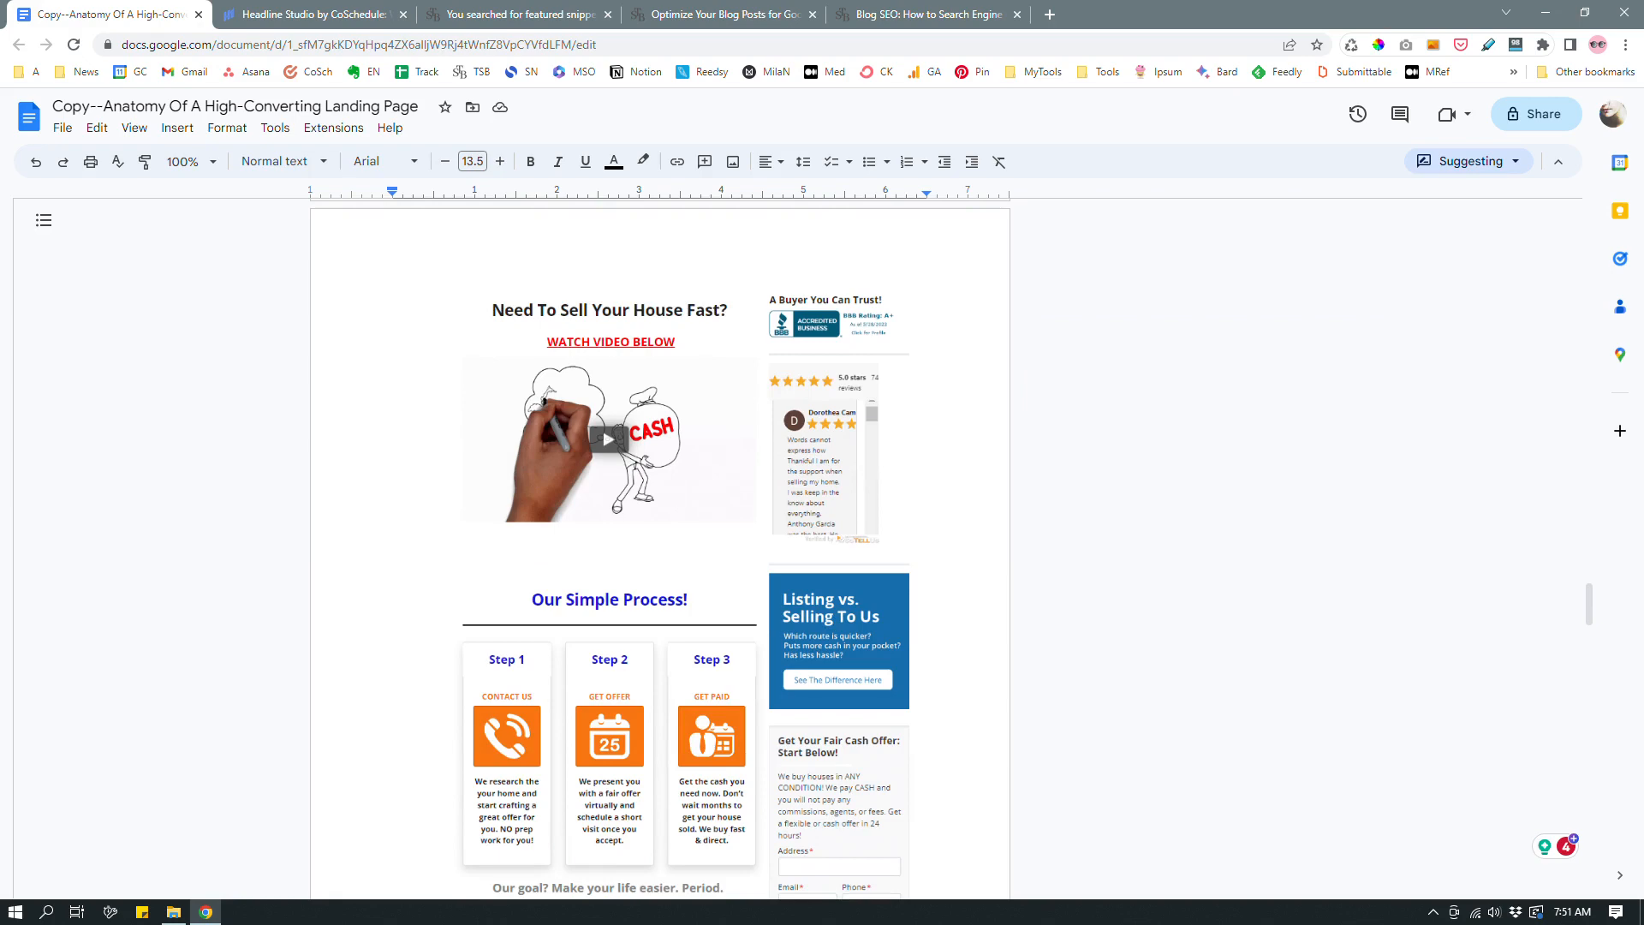
scroll(659, 548, down, 6)
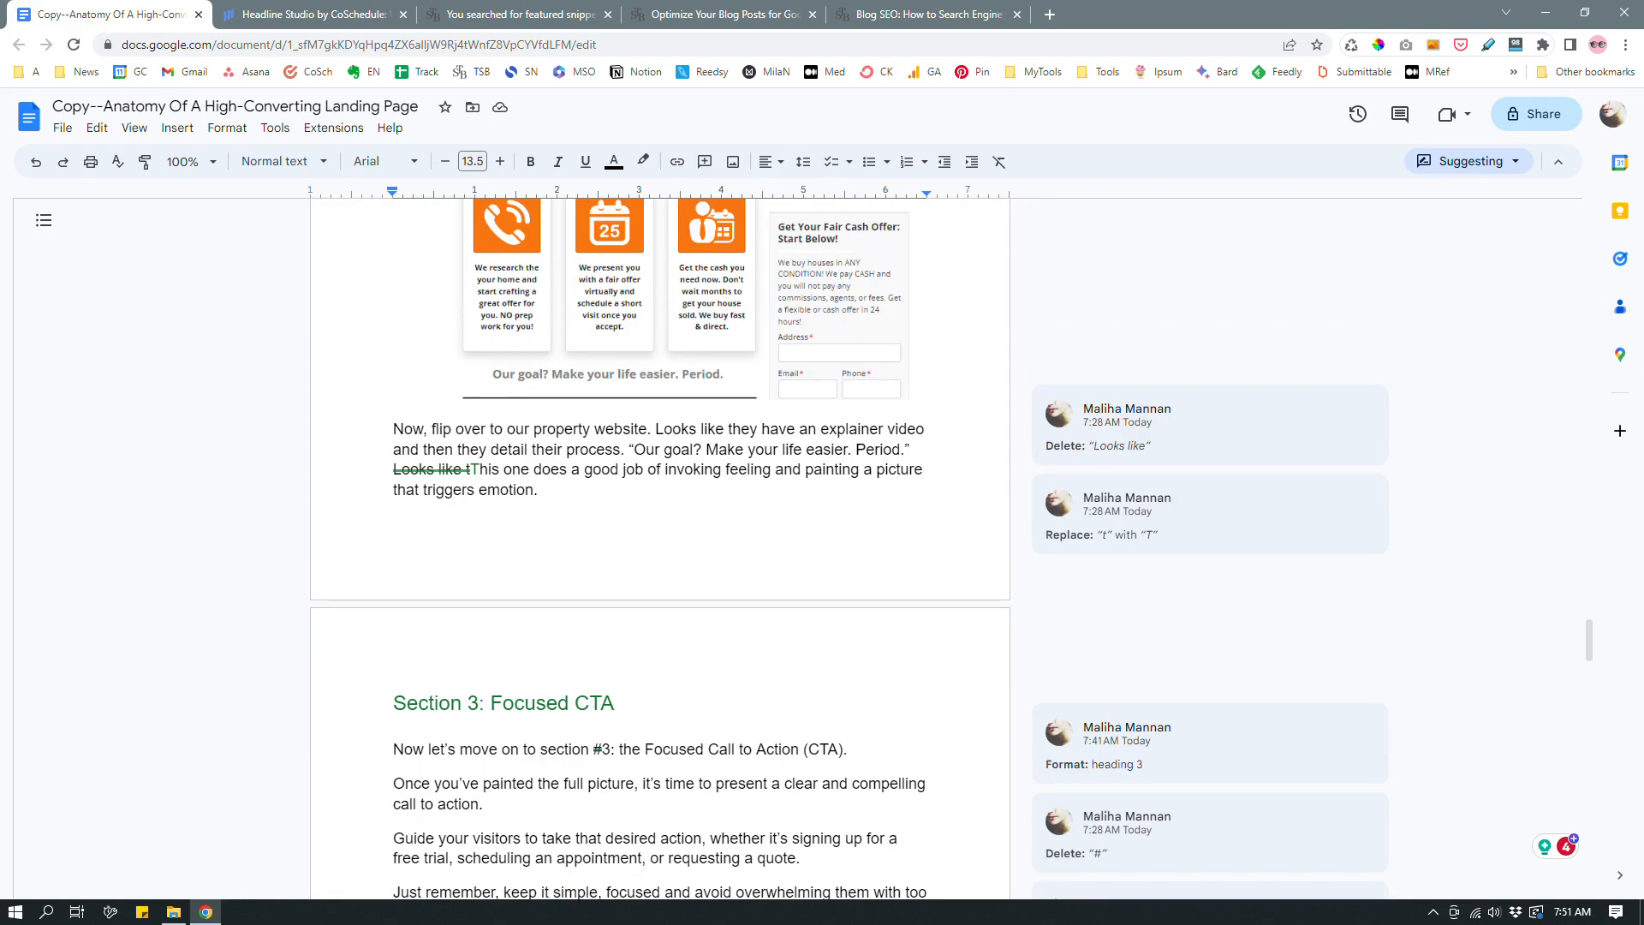
scroll(659, 548, down, 3)
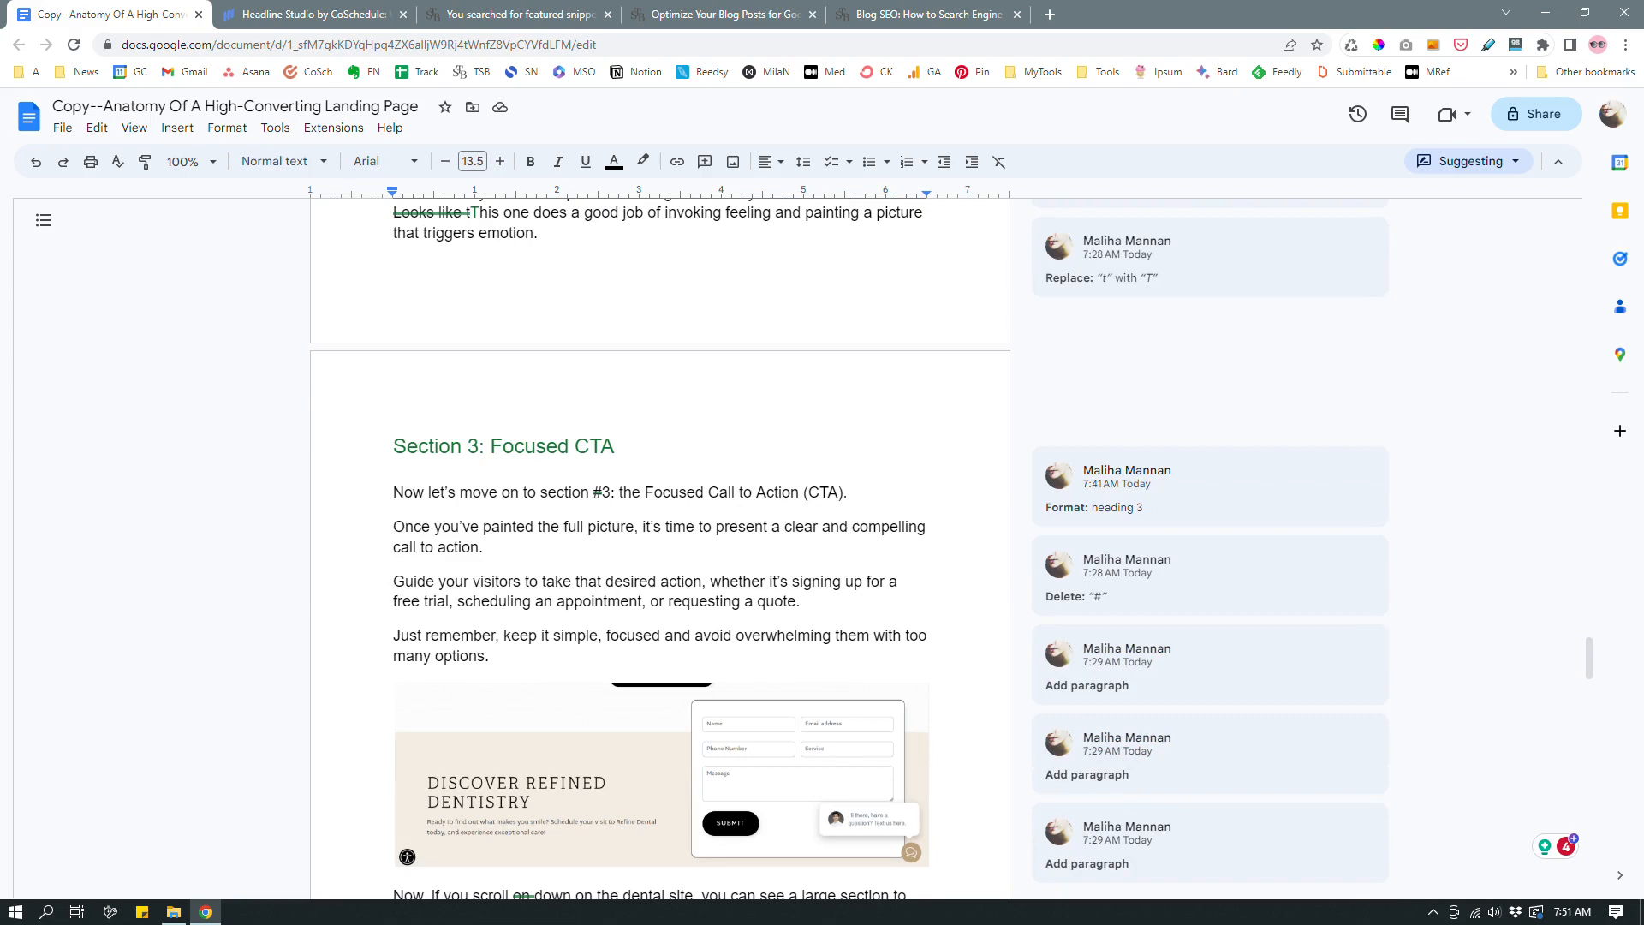
scroll(659, 548, down, 15)
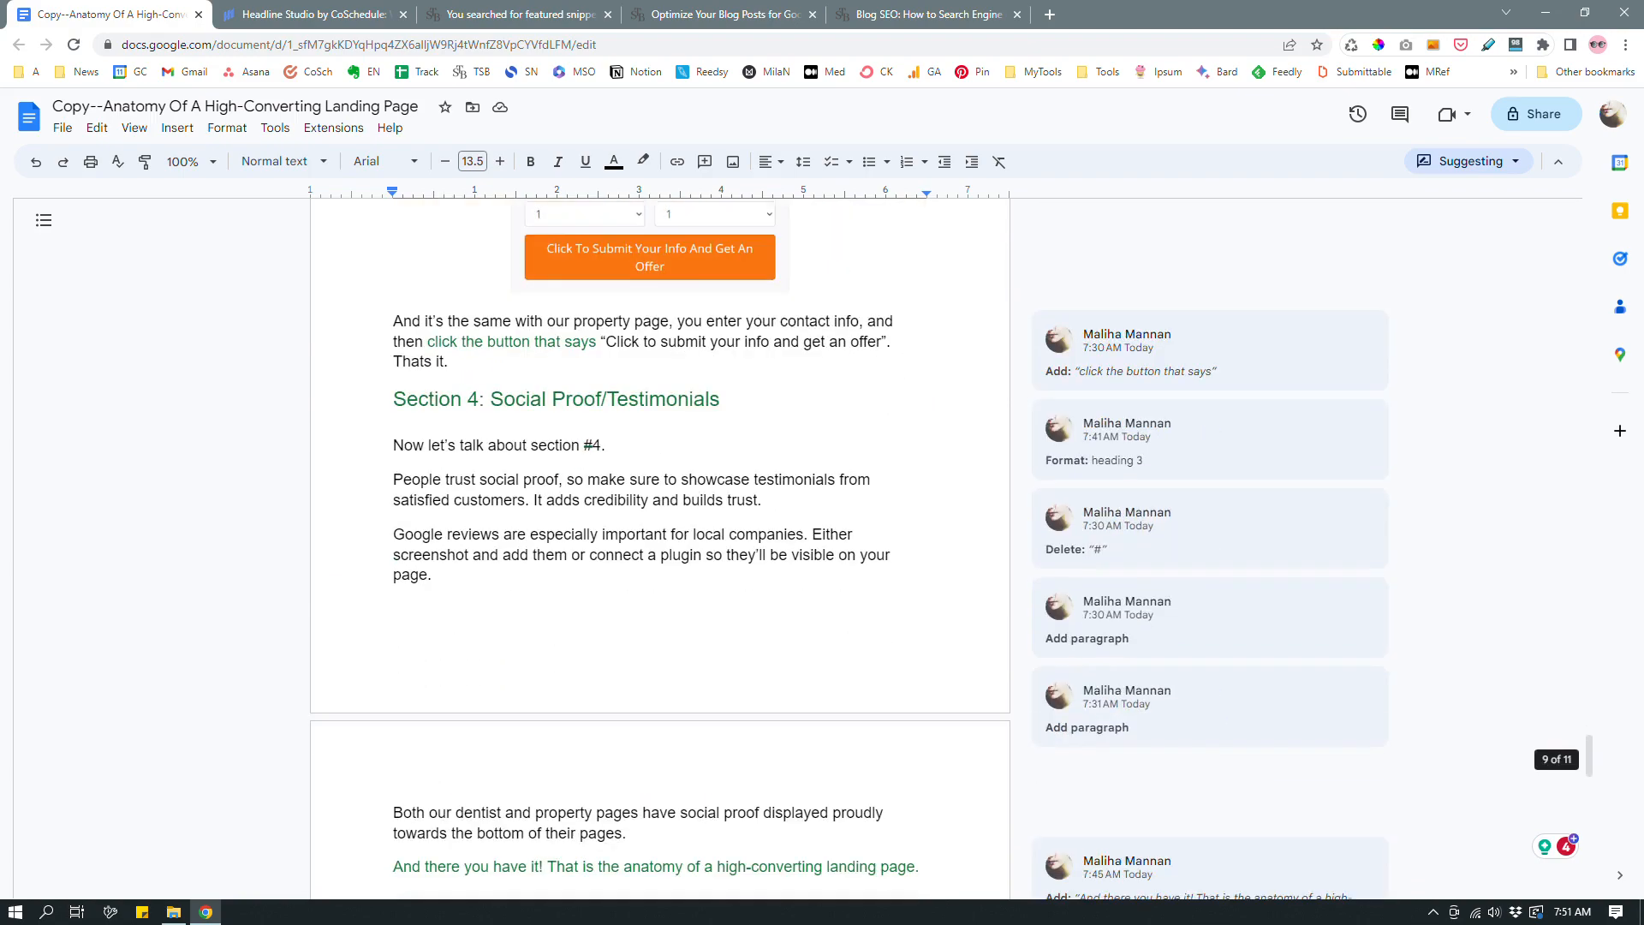
scroll(659, 548, down, 12)
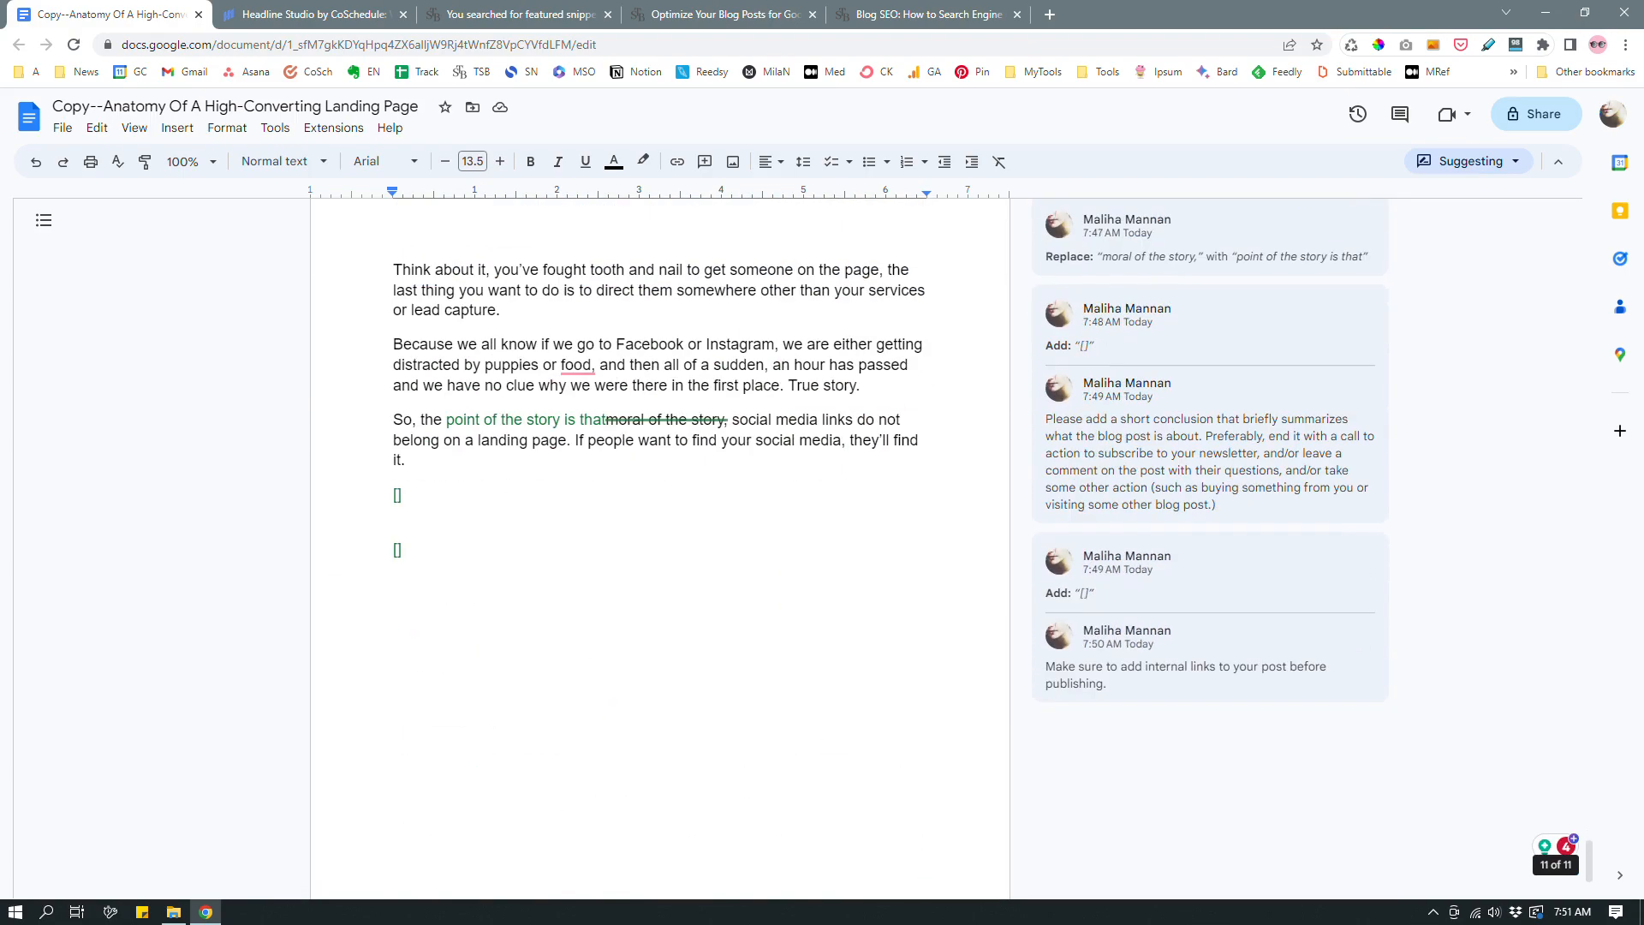
click(477, 544)
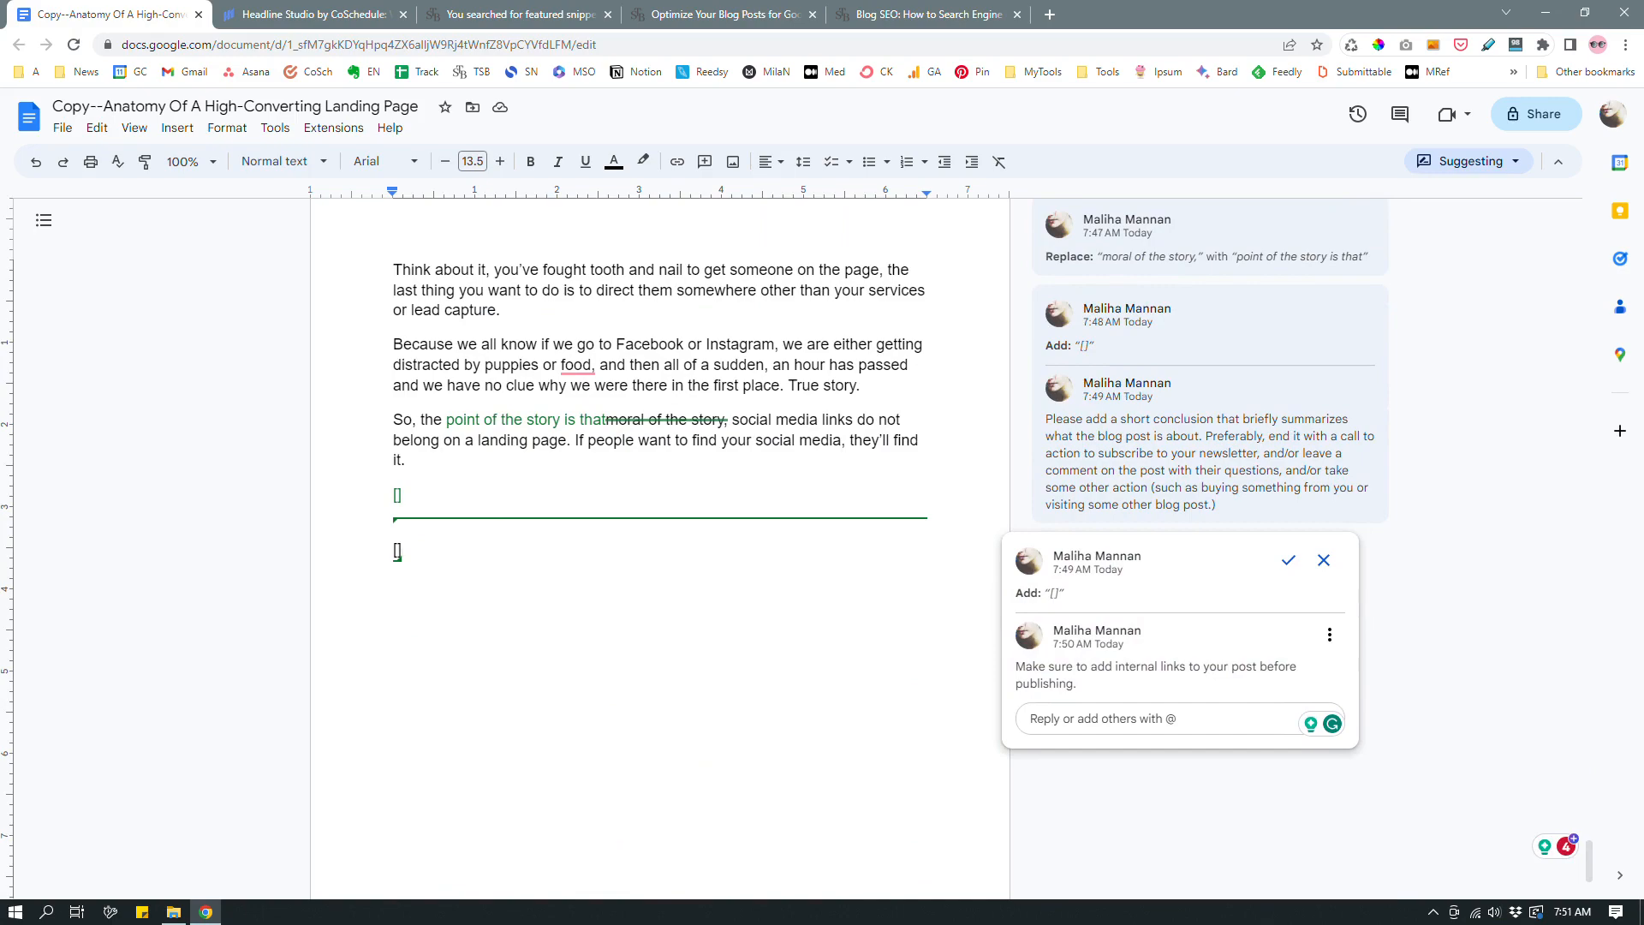
Return to the post title and examine its wording, including the phrases "High-Converting" and "Landing Page"
scroll(659, 548, up, 20)
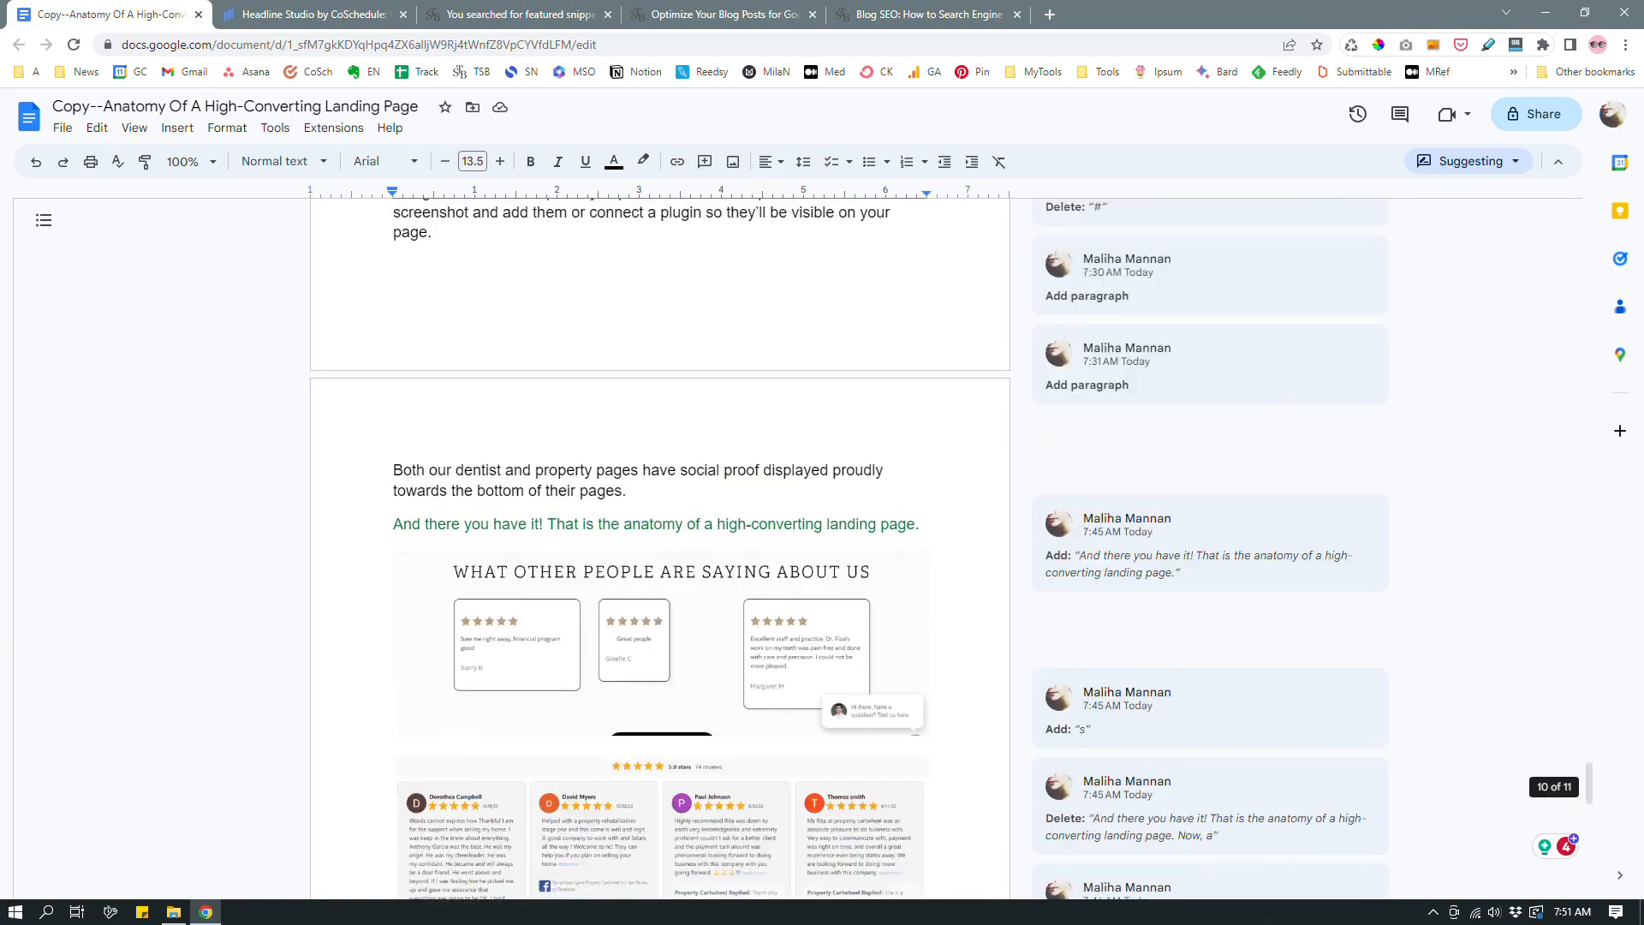
scroll(659, 548, up, 20)
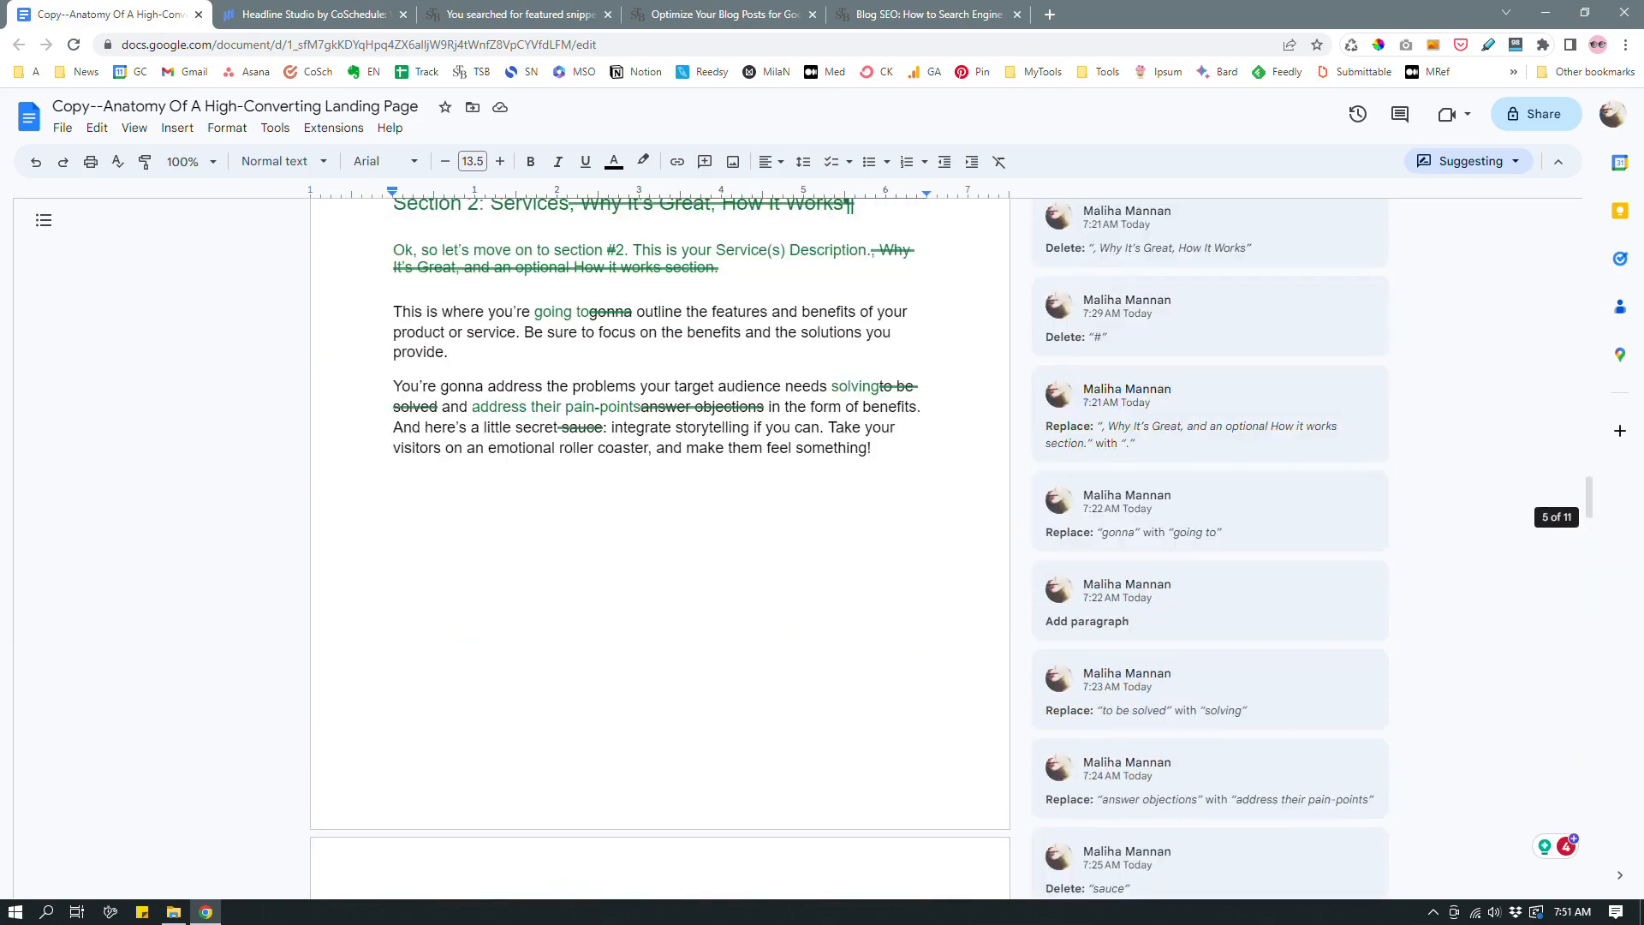
scroll(659, 548, up, 15)
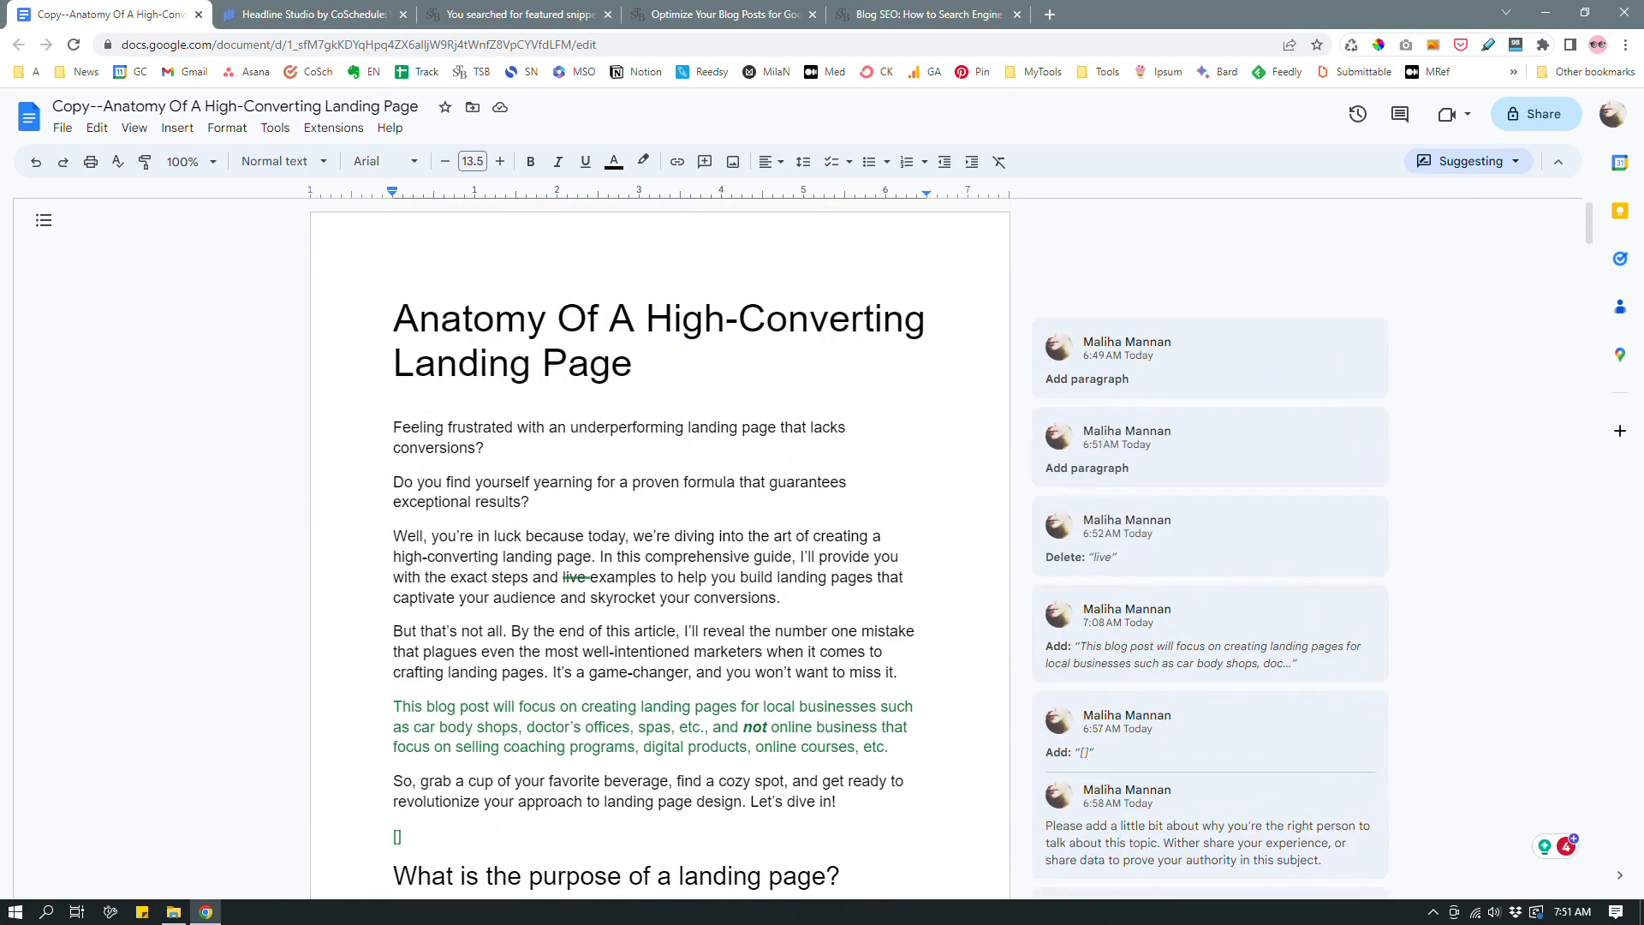
drag(660, 356, 374, 335)
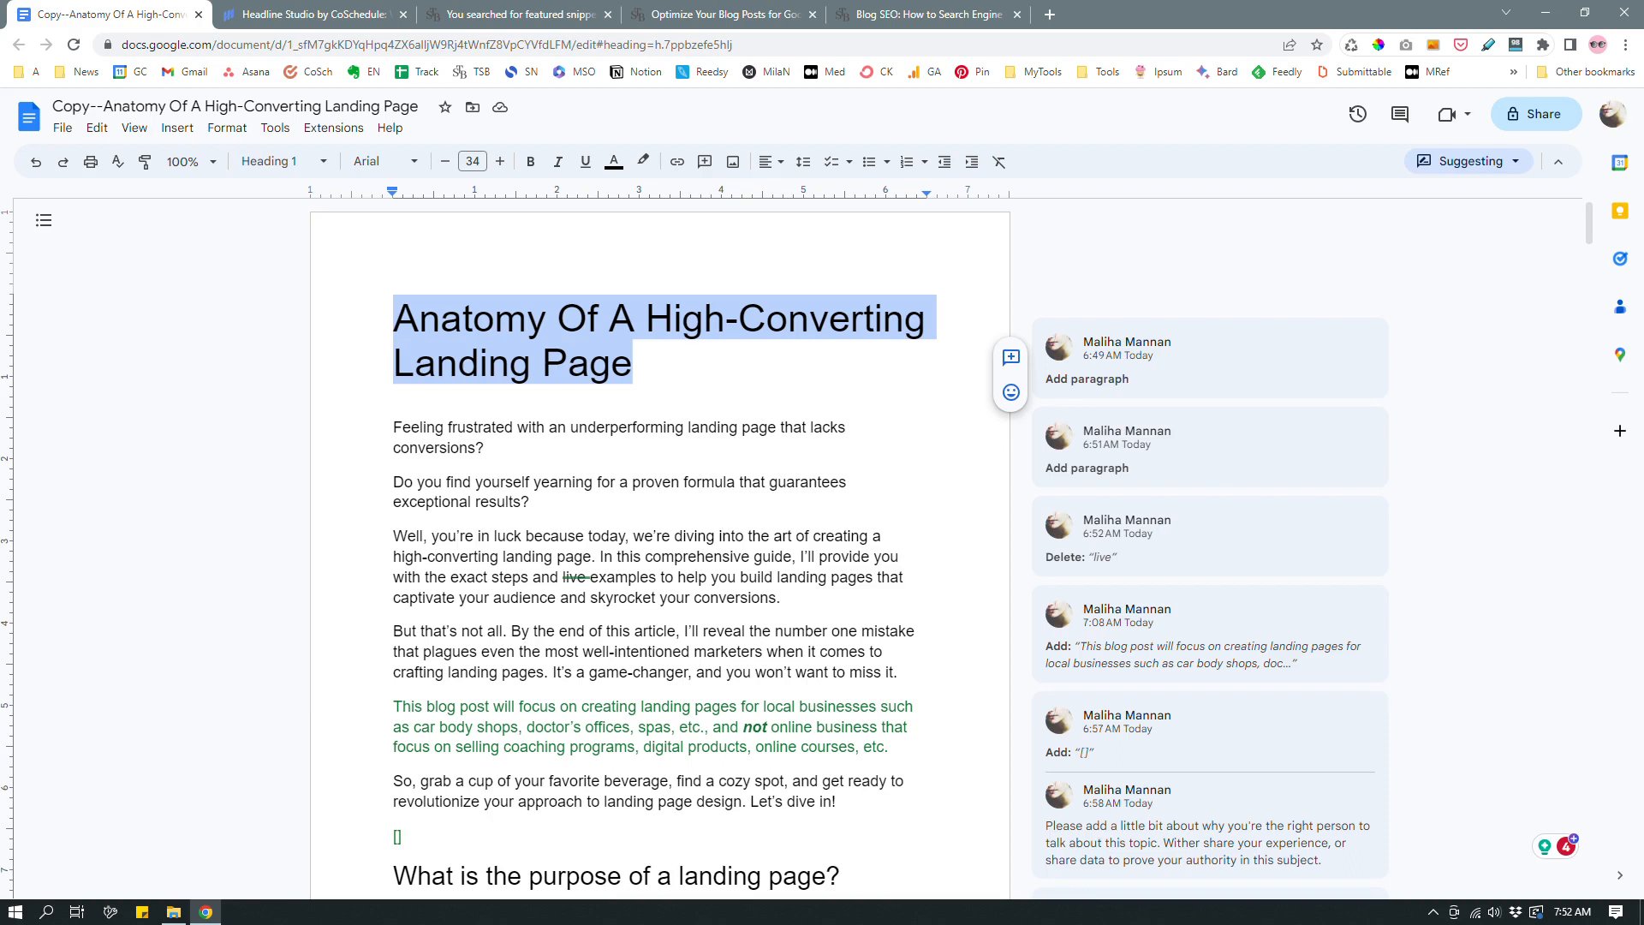
click(664, 356)
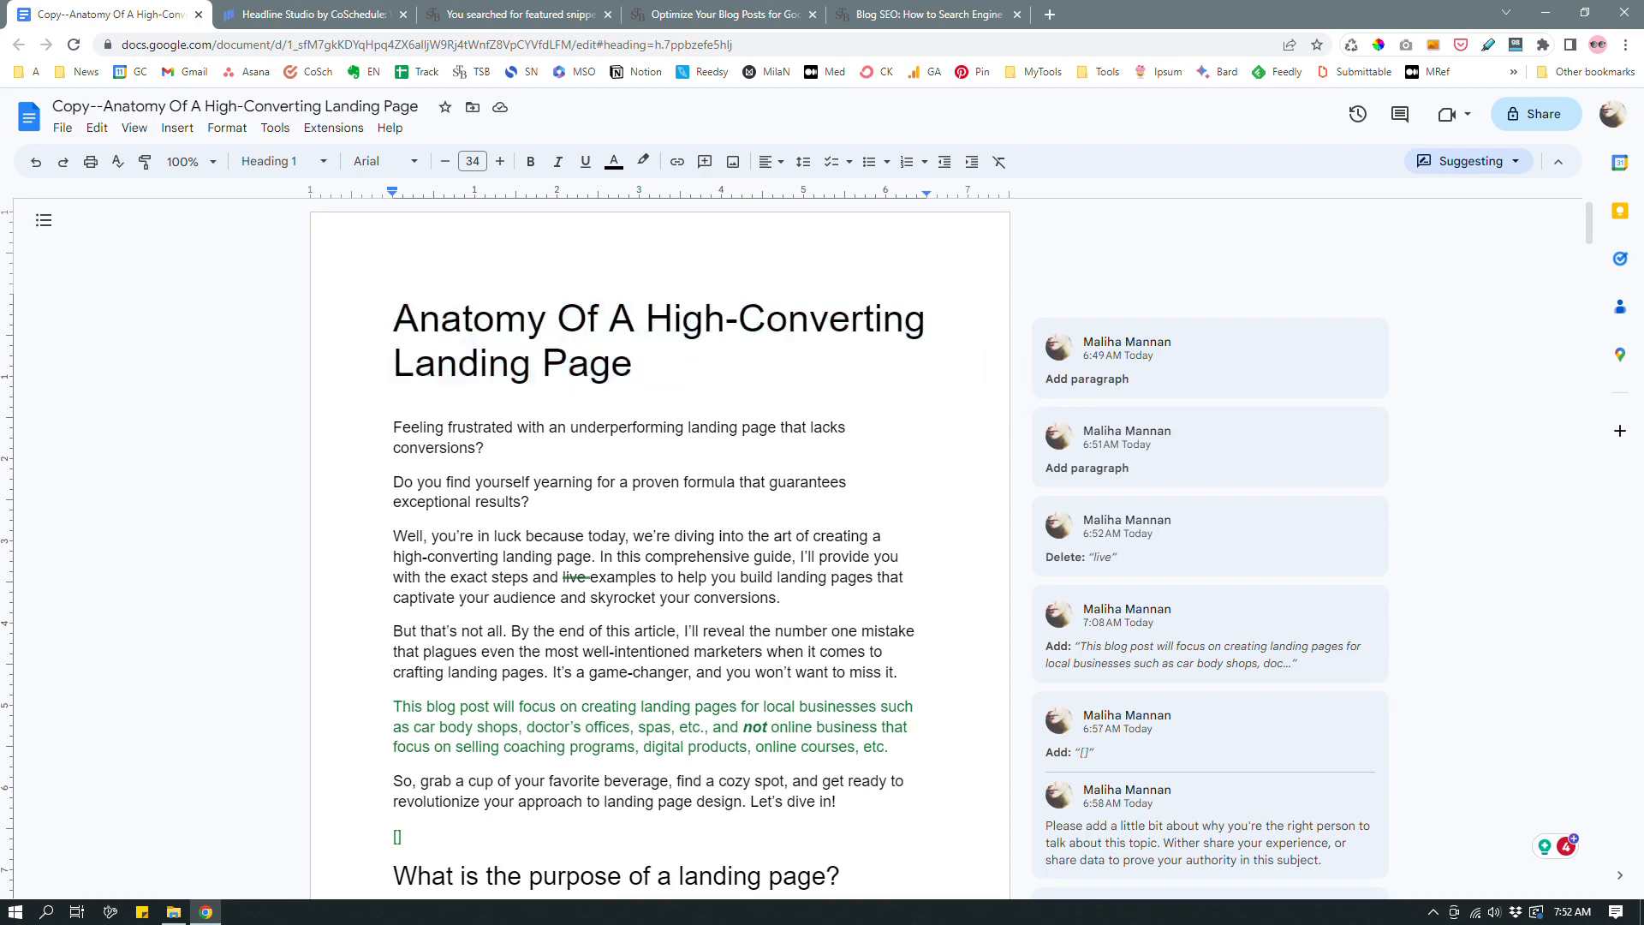
drag(657, 367, 403, 321)
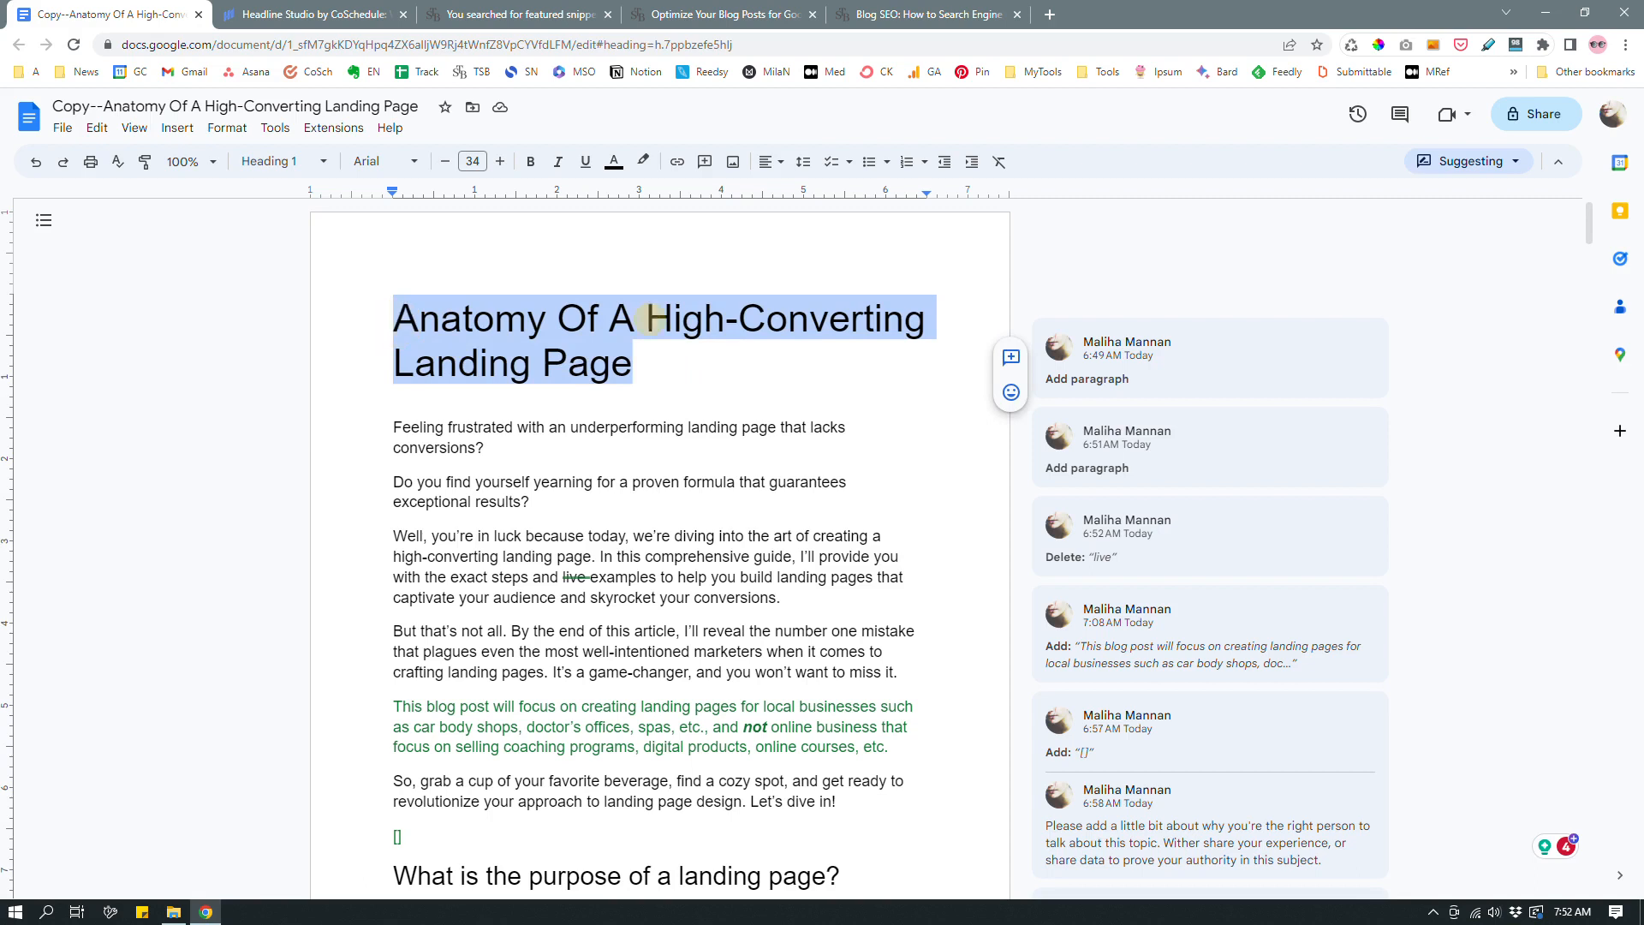
click(647, 318)
drag(647, 319, 935, 319)
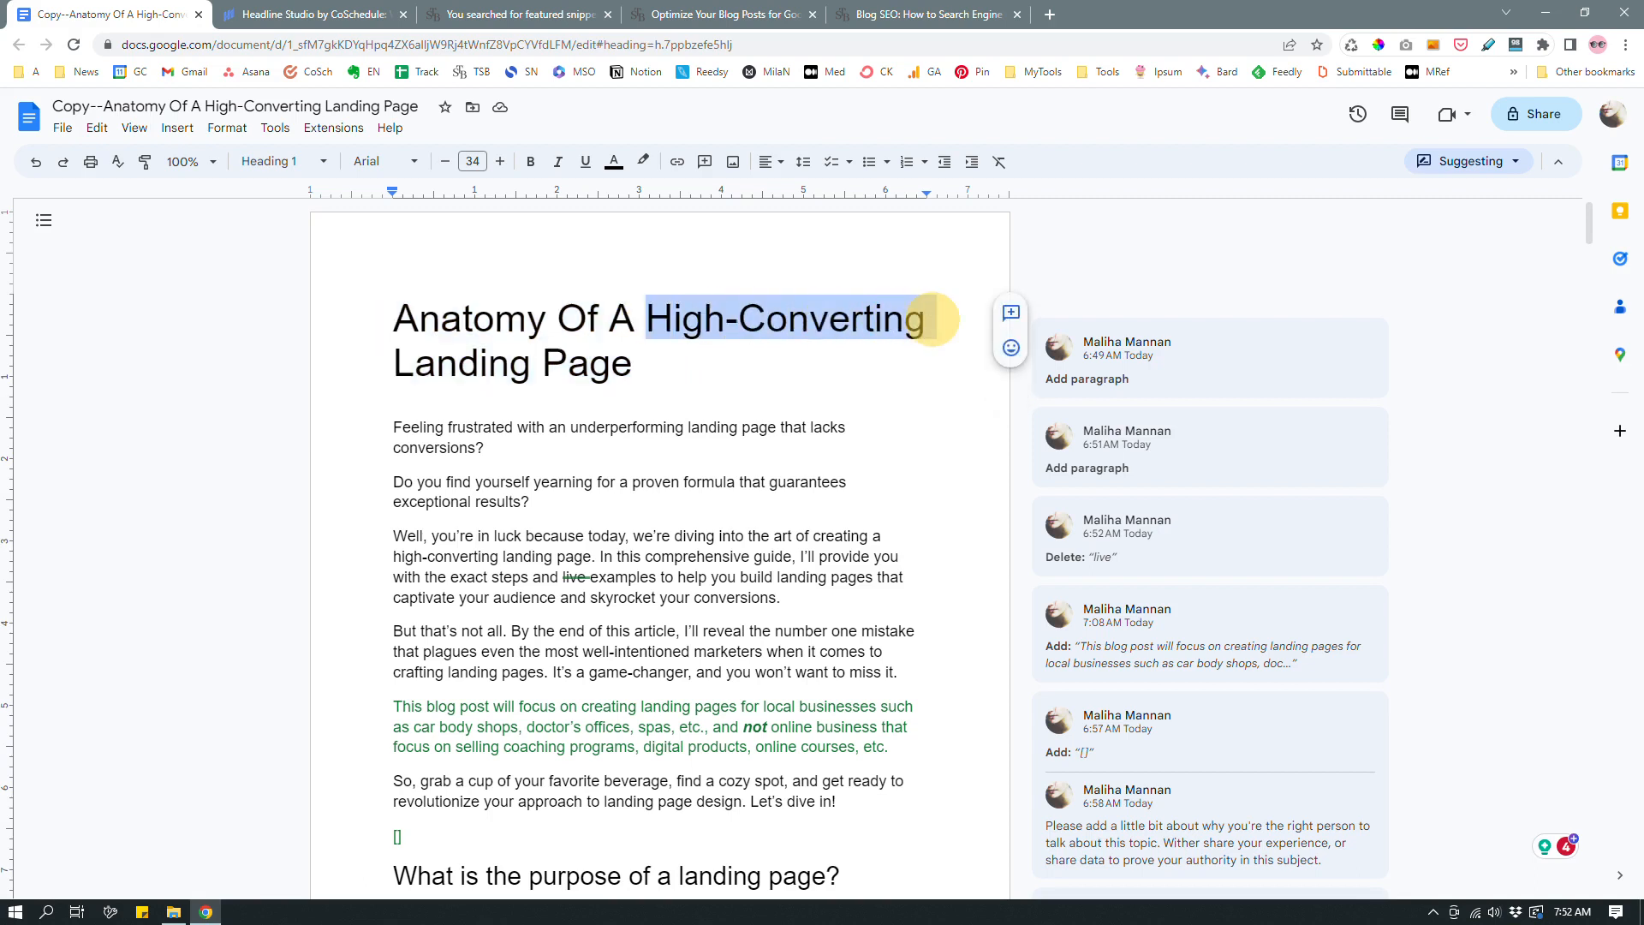
click(611, 360)
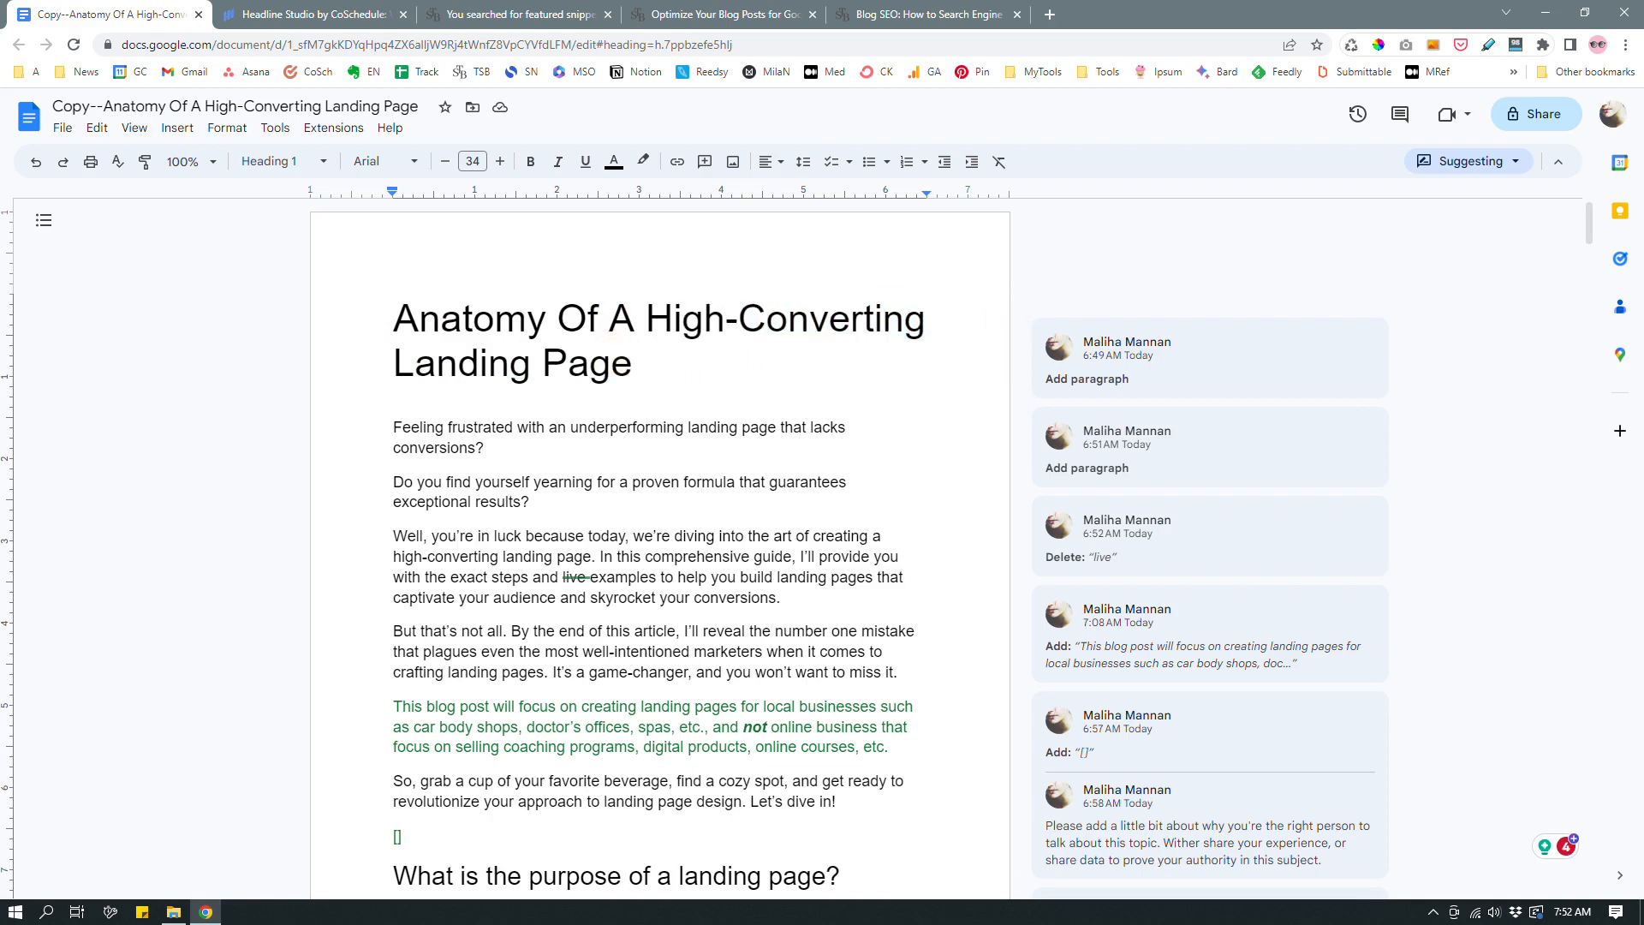
drag(634, 362, 381, 368)
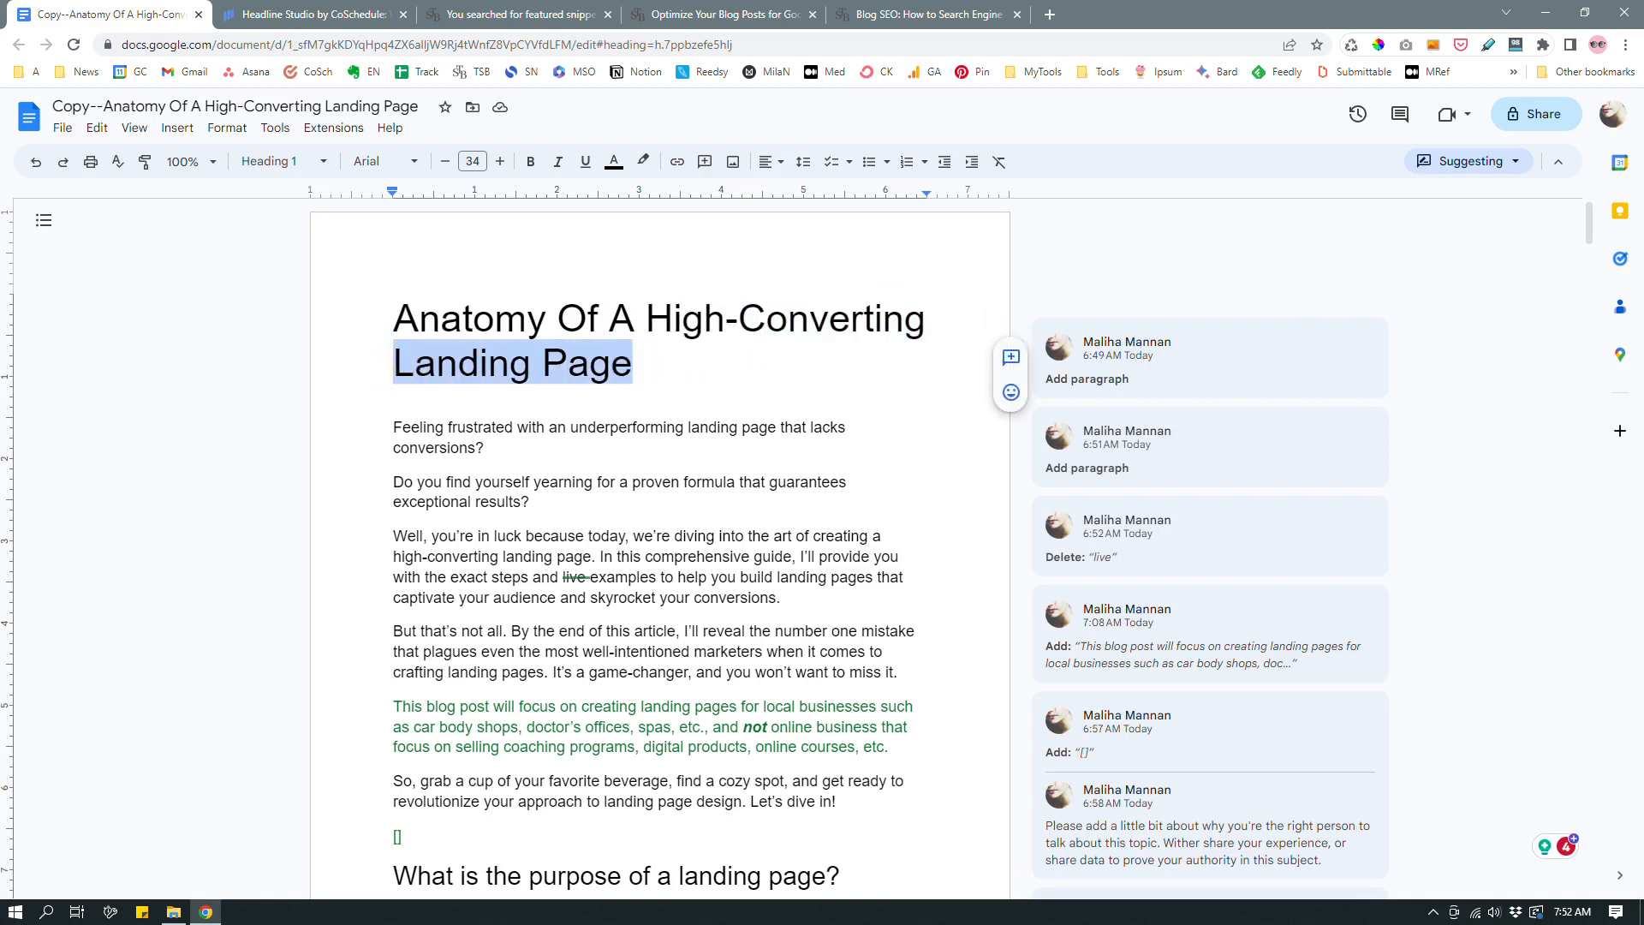
Switch to Headline Studio and open the analysis of the headline "Anatomy Of A High-Converting Landing Page"
click(682, 363)
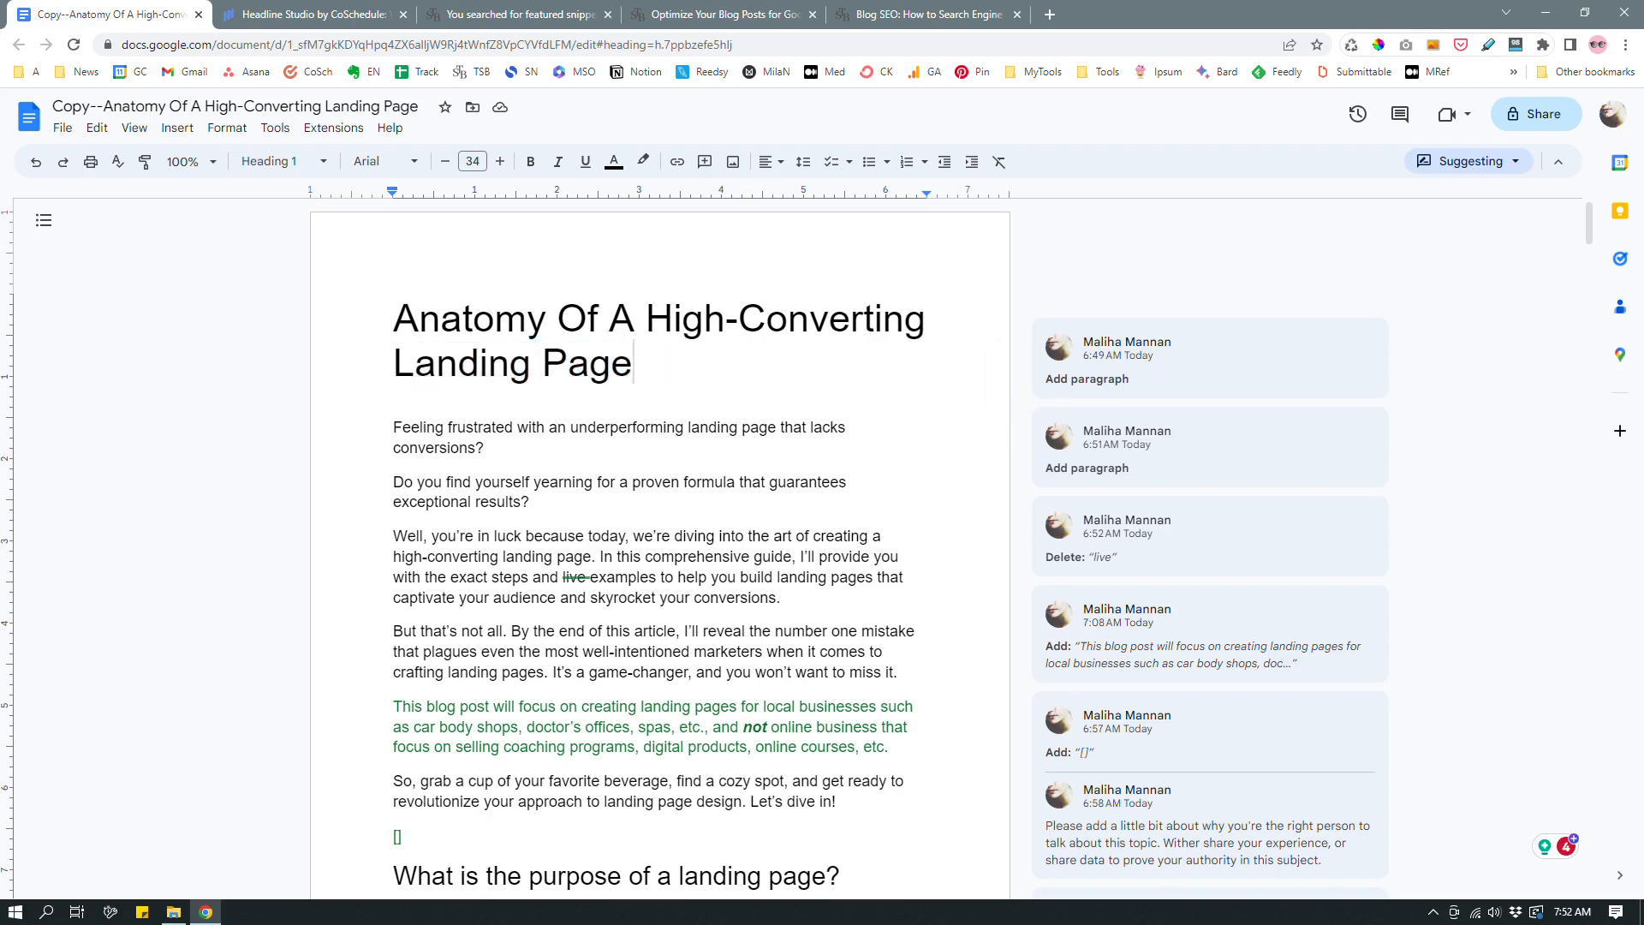
click(352, 15)
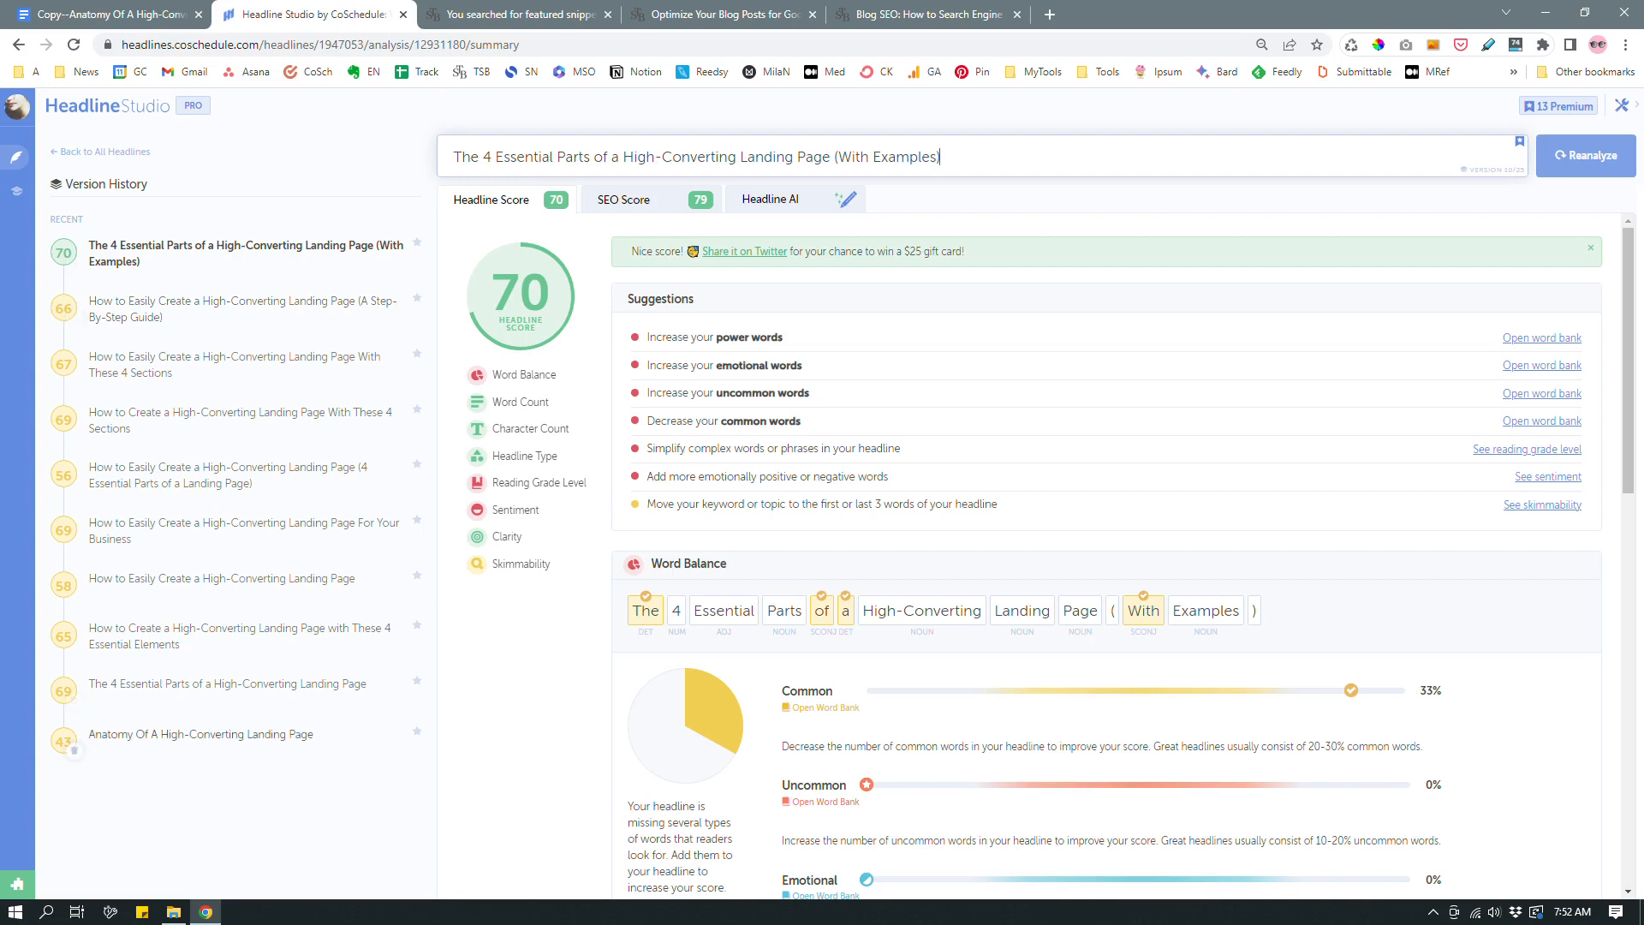
click(74, 746)
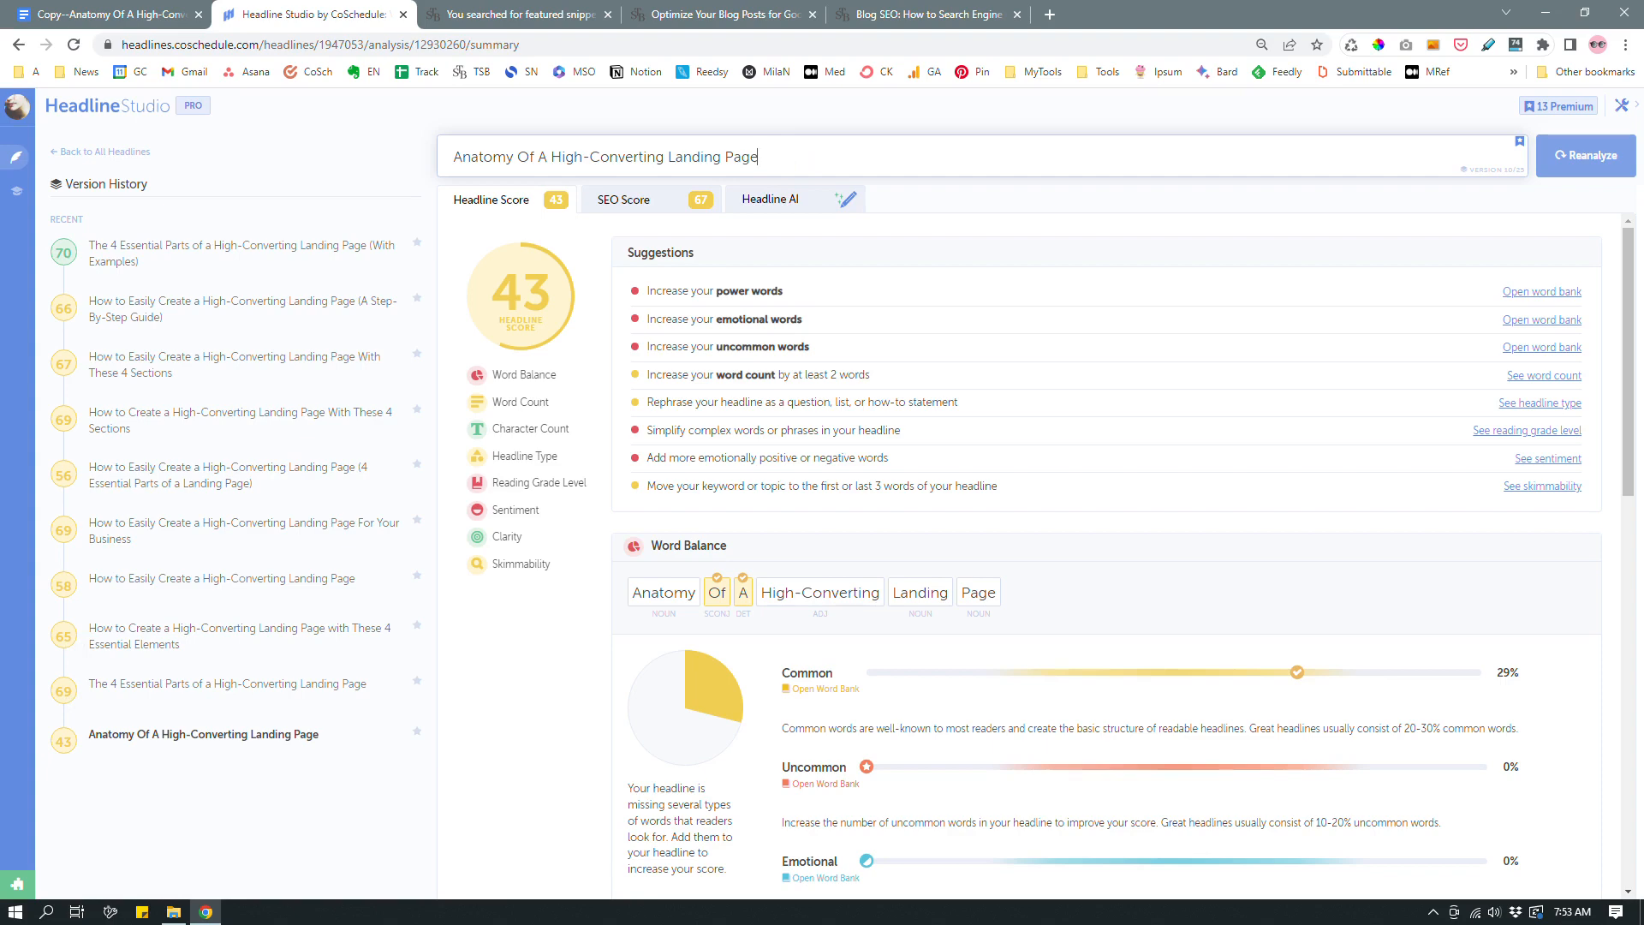
Examine the original headline's SEO score, including keyword quality and density, monthly searches, search competition, keyword trend and competing headlines
click(642, 204)
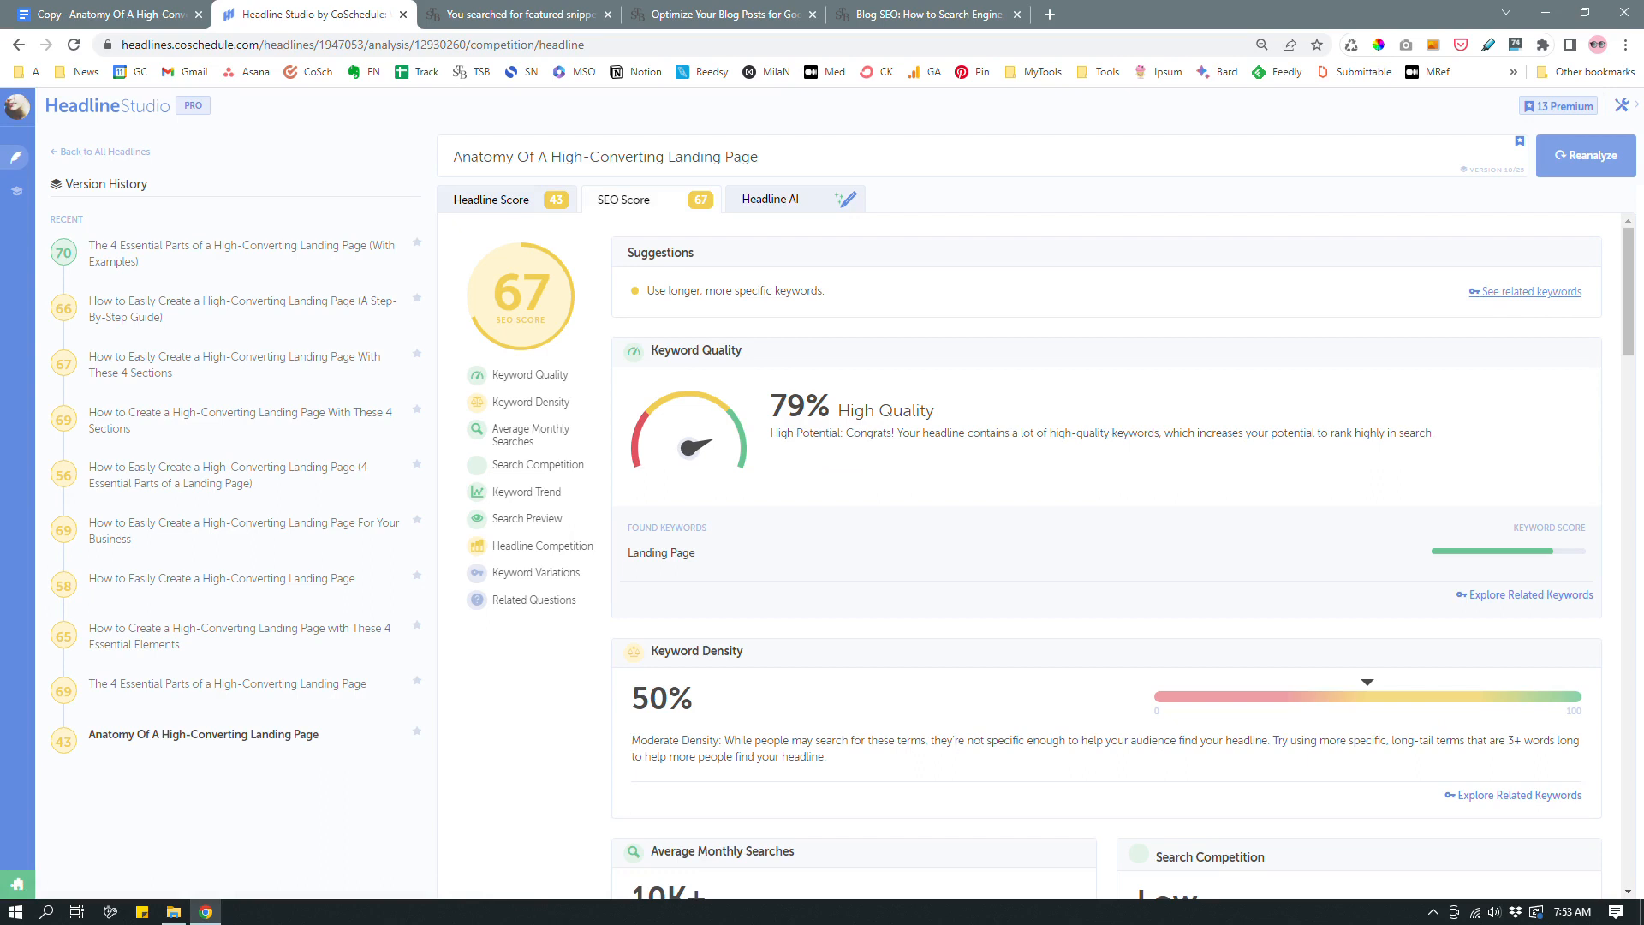
scroll(1122, 557, down, 10)
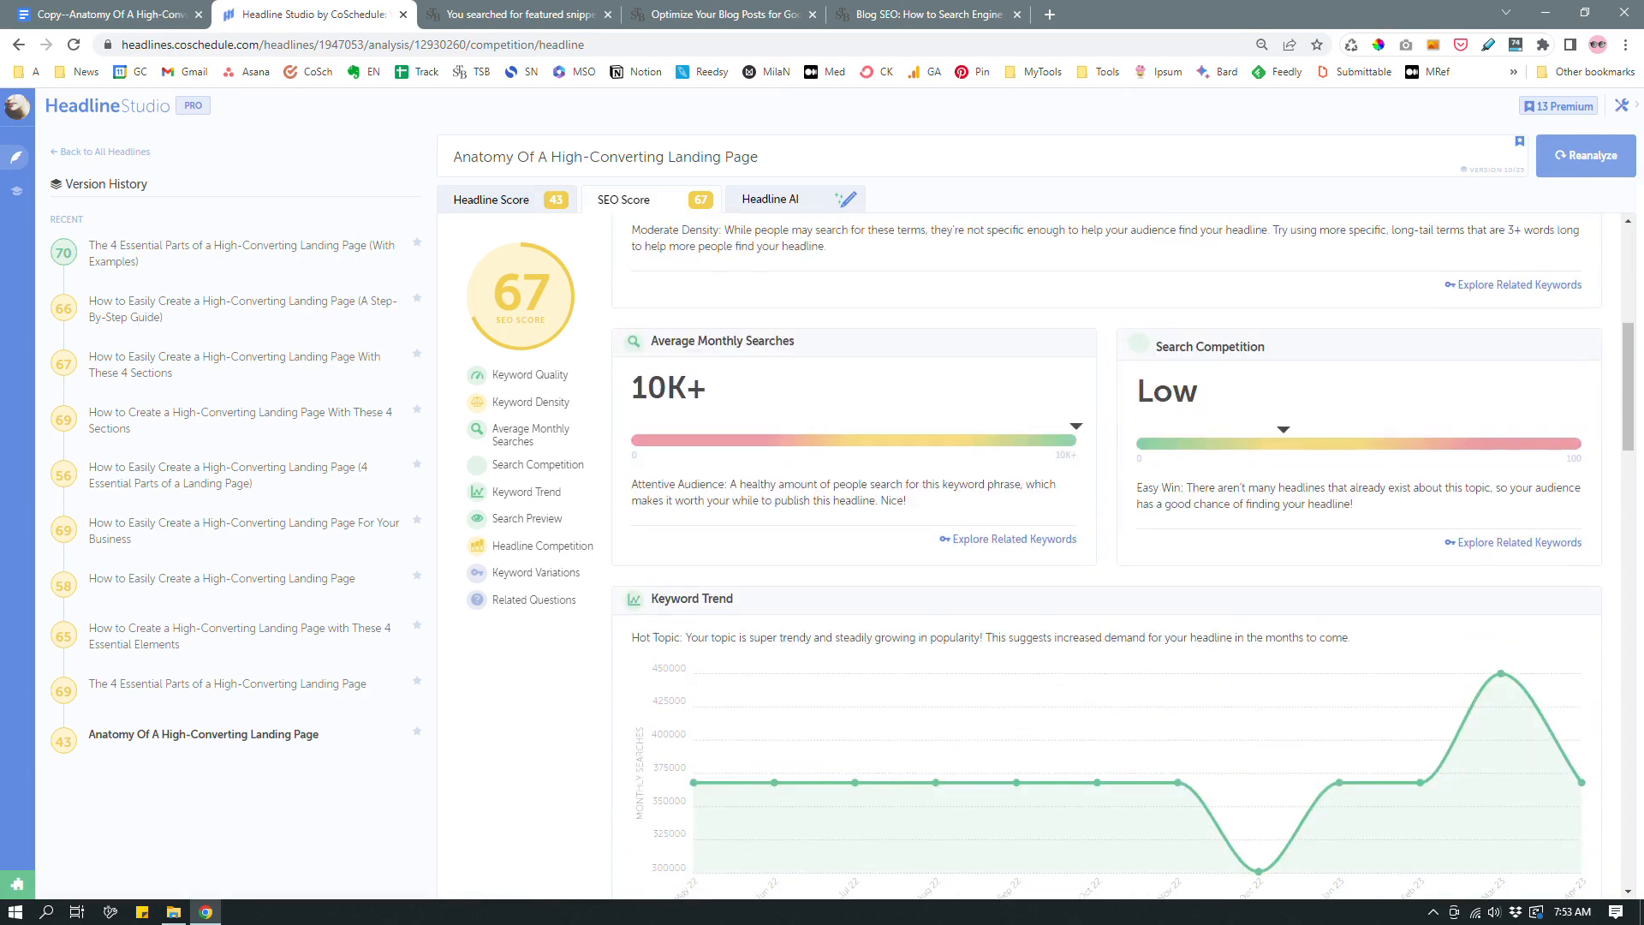
scroll(1122, 557, down, 15)
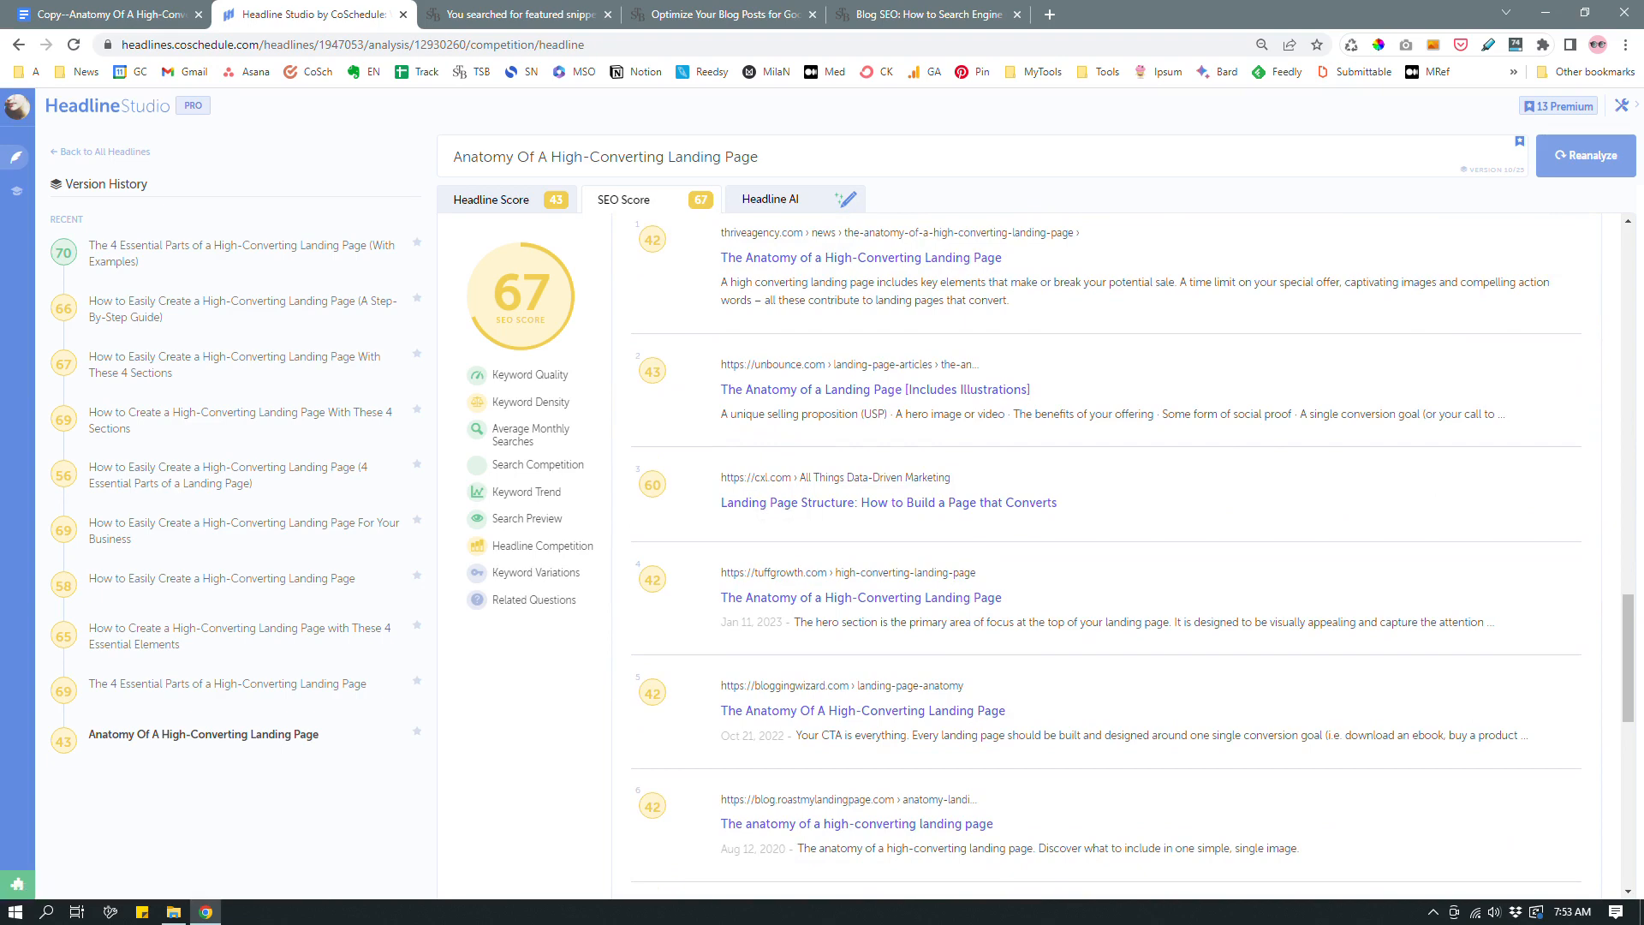
scroll(1122, 557, up, 3)
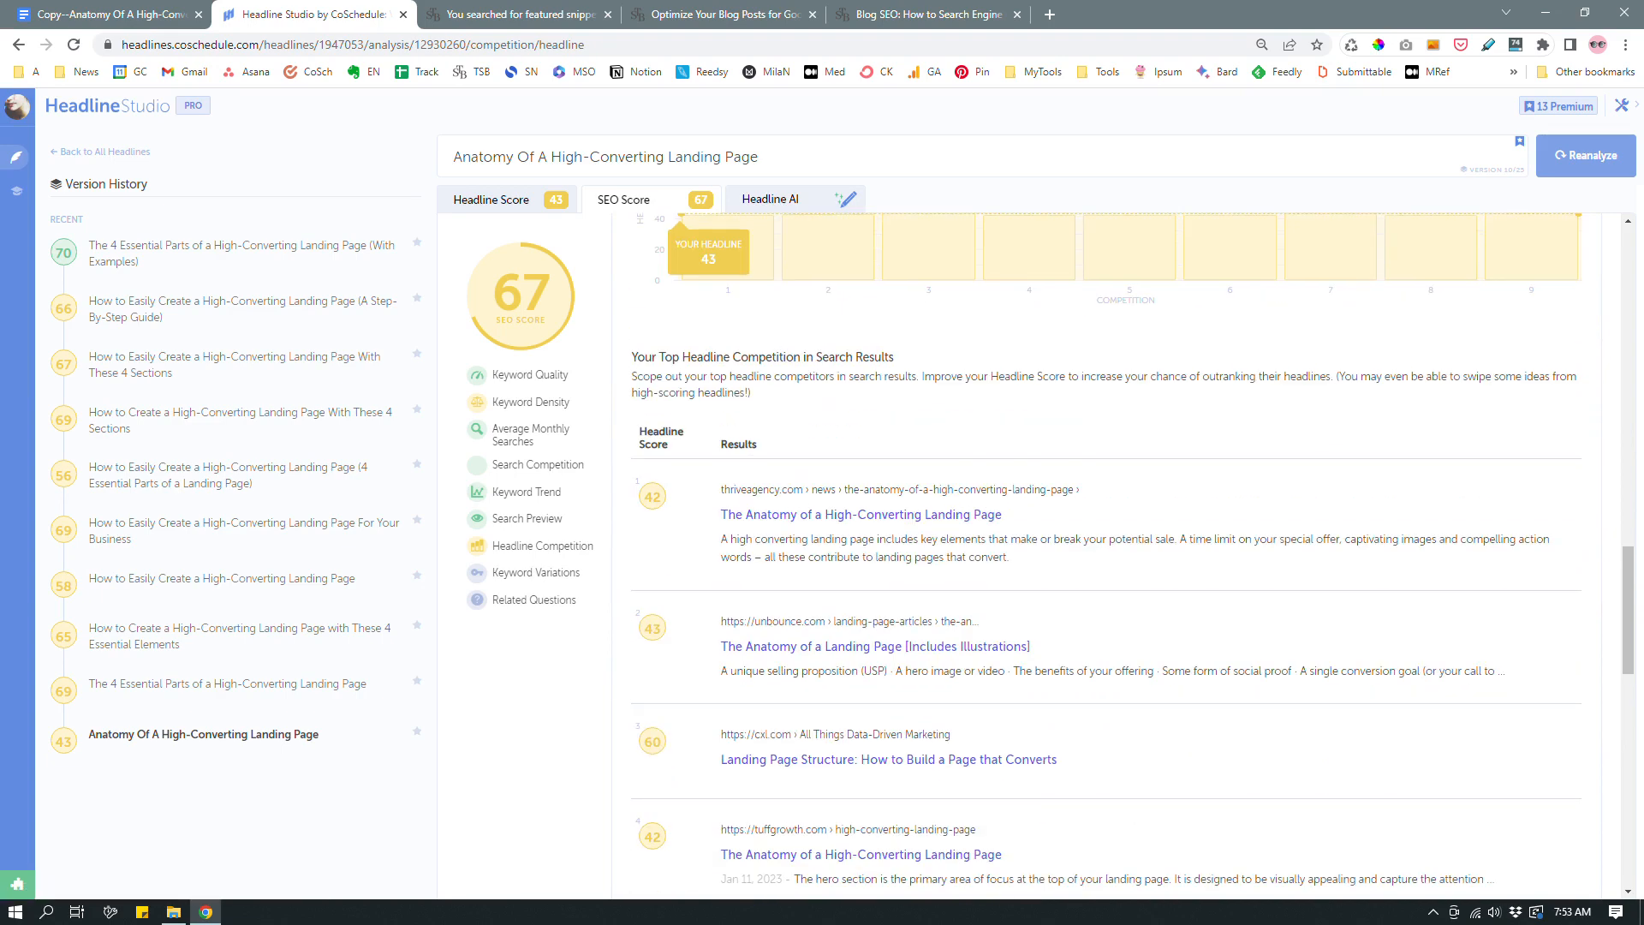
scroll(1122, 558, down, 9)
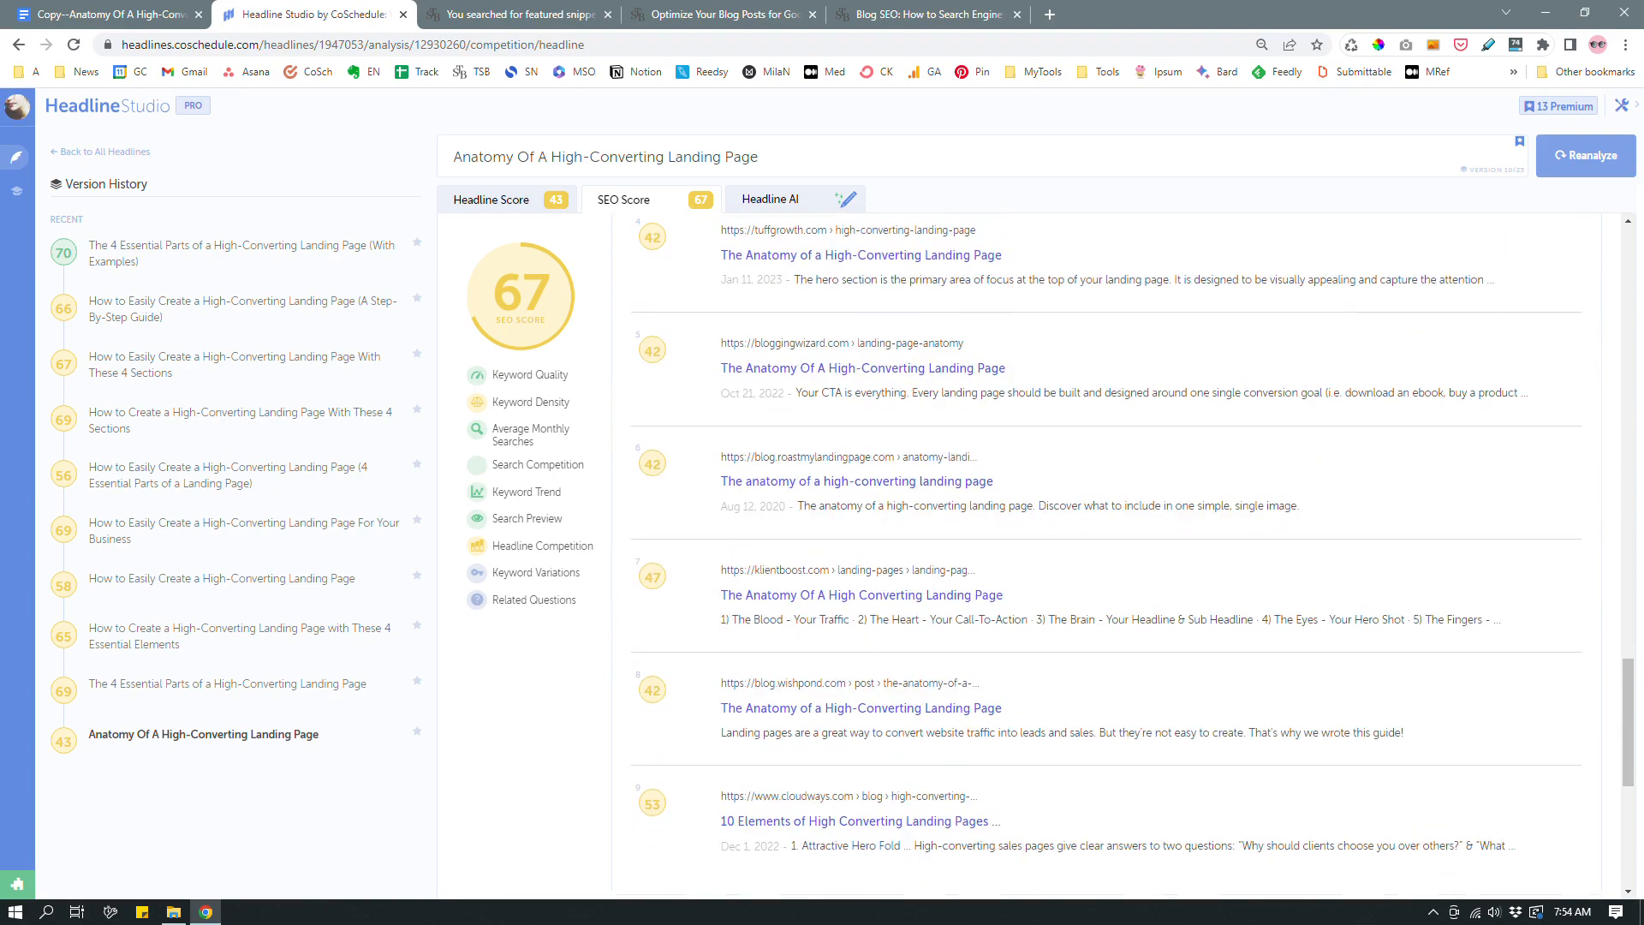
scroll(1123, 557, up, 20)
scroll(1122, 557, up, 7)
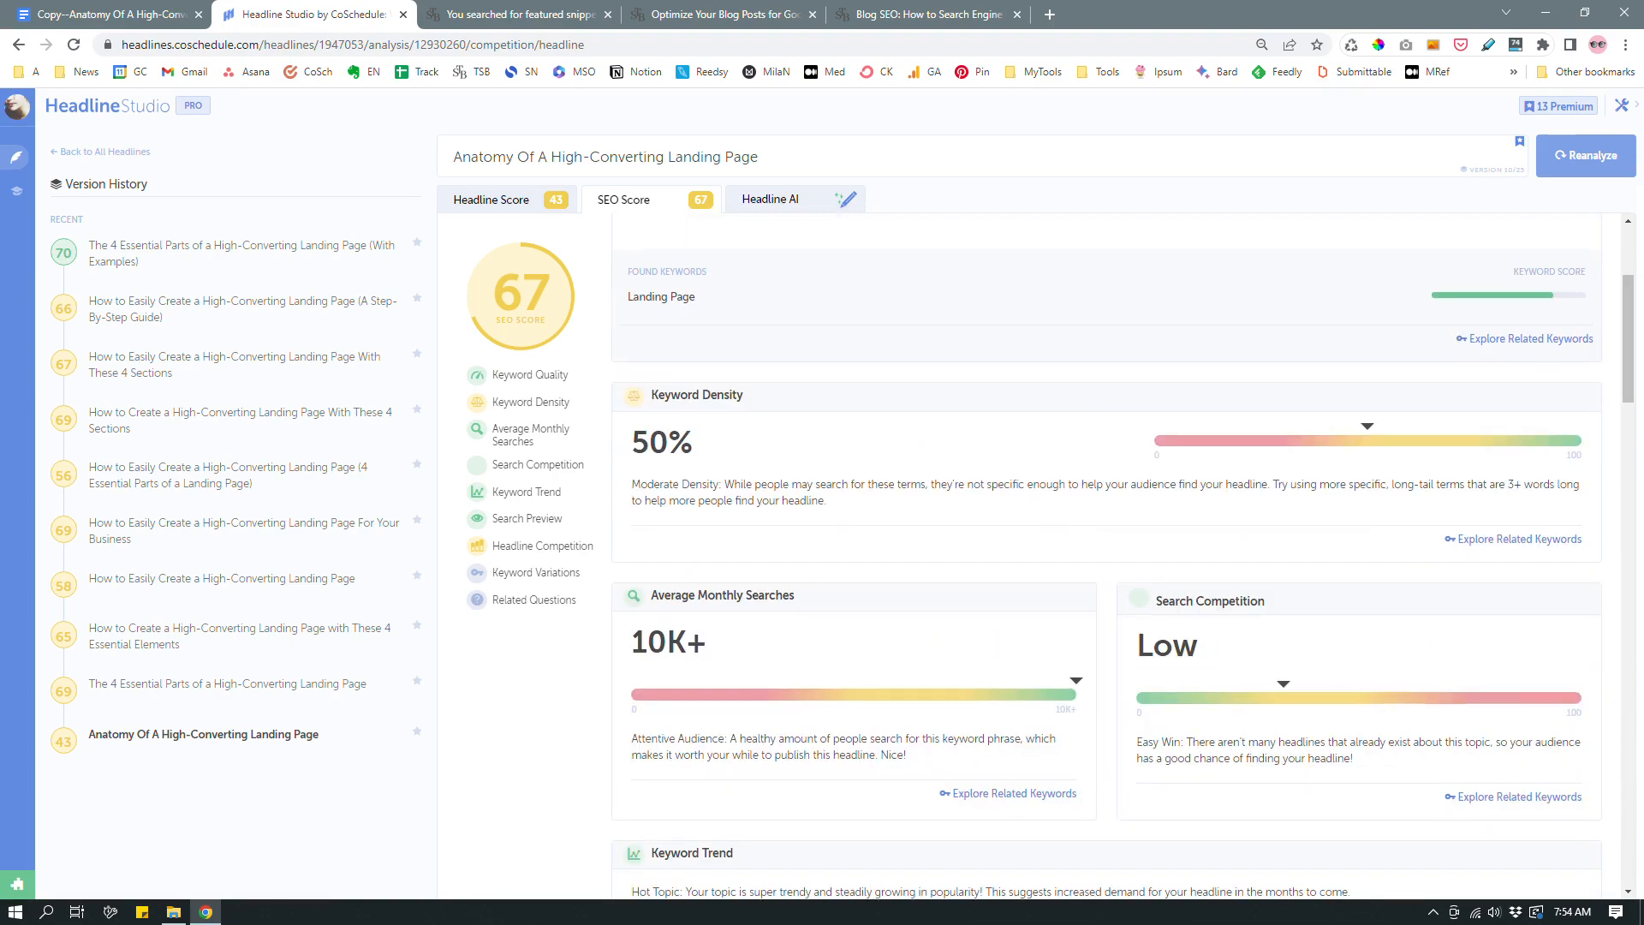
scroll(1123, 557, up, 4)
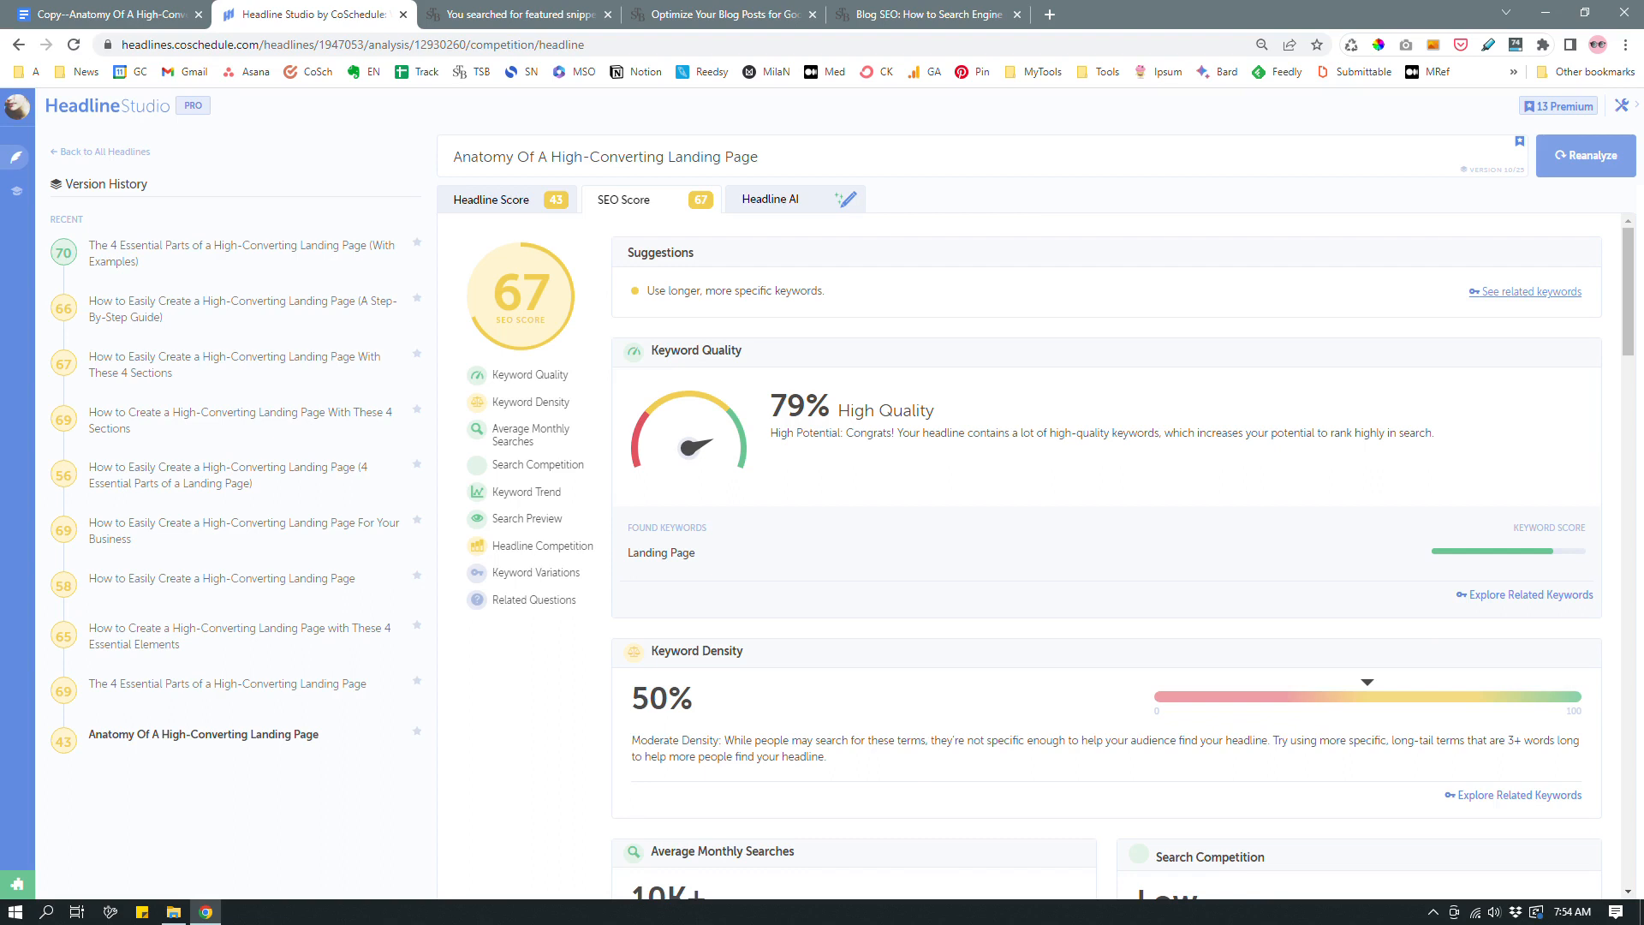
mouse_move(1494, 552)
Open the version "The 4 Essential Parts of a High-Converting Landing Page" and examine its SEO score and keyword metrics
click(321, 685)
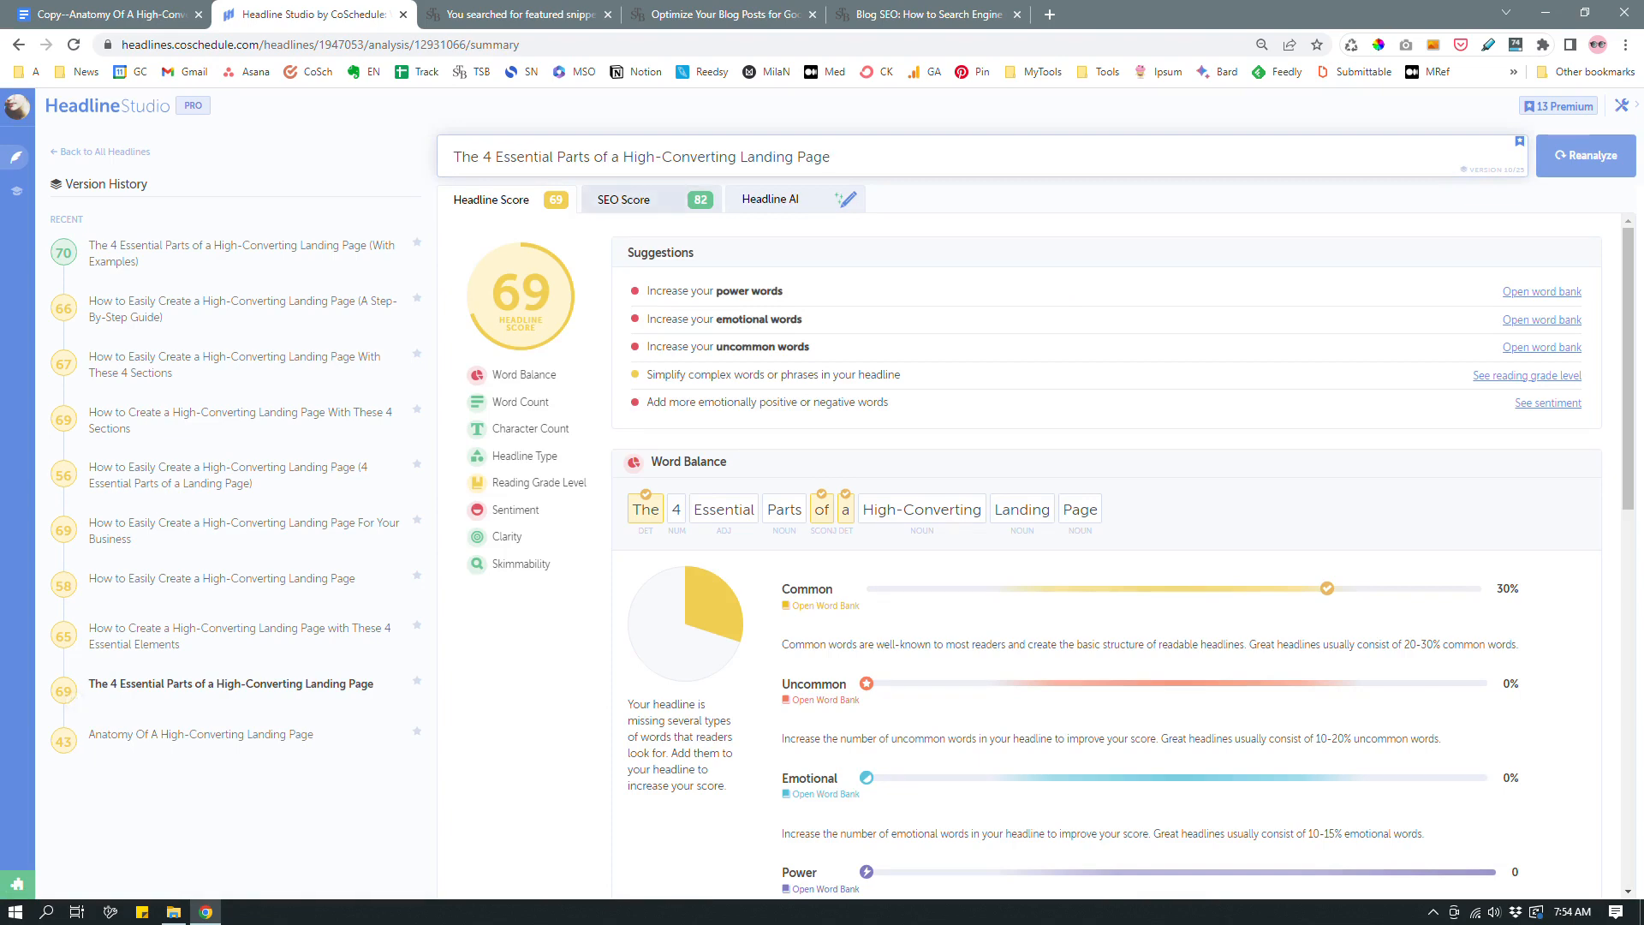
click(635, 201)
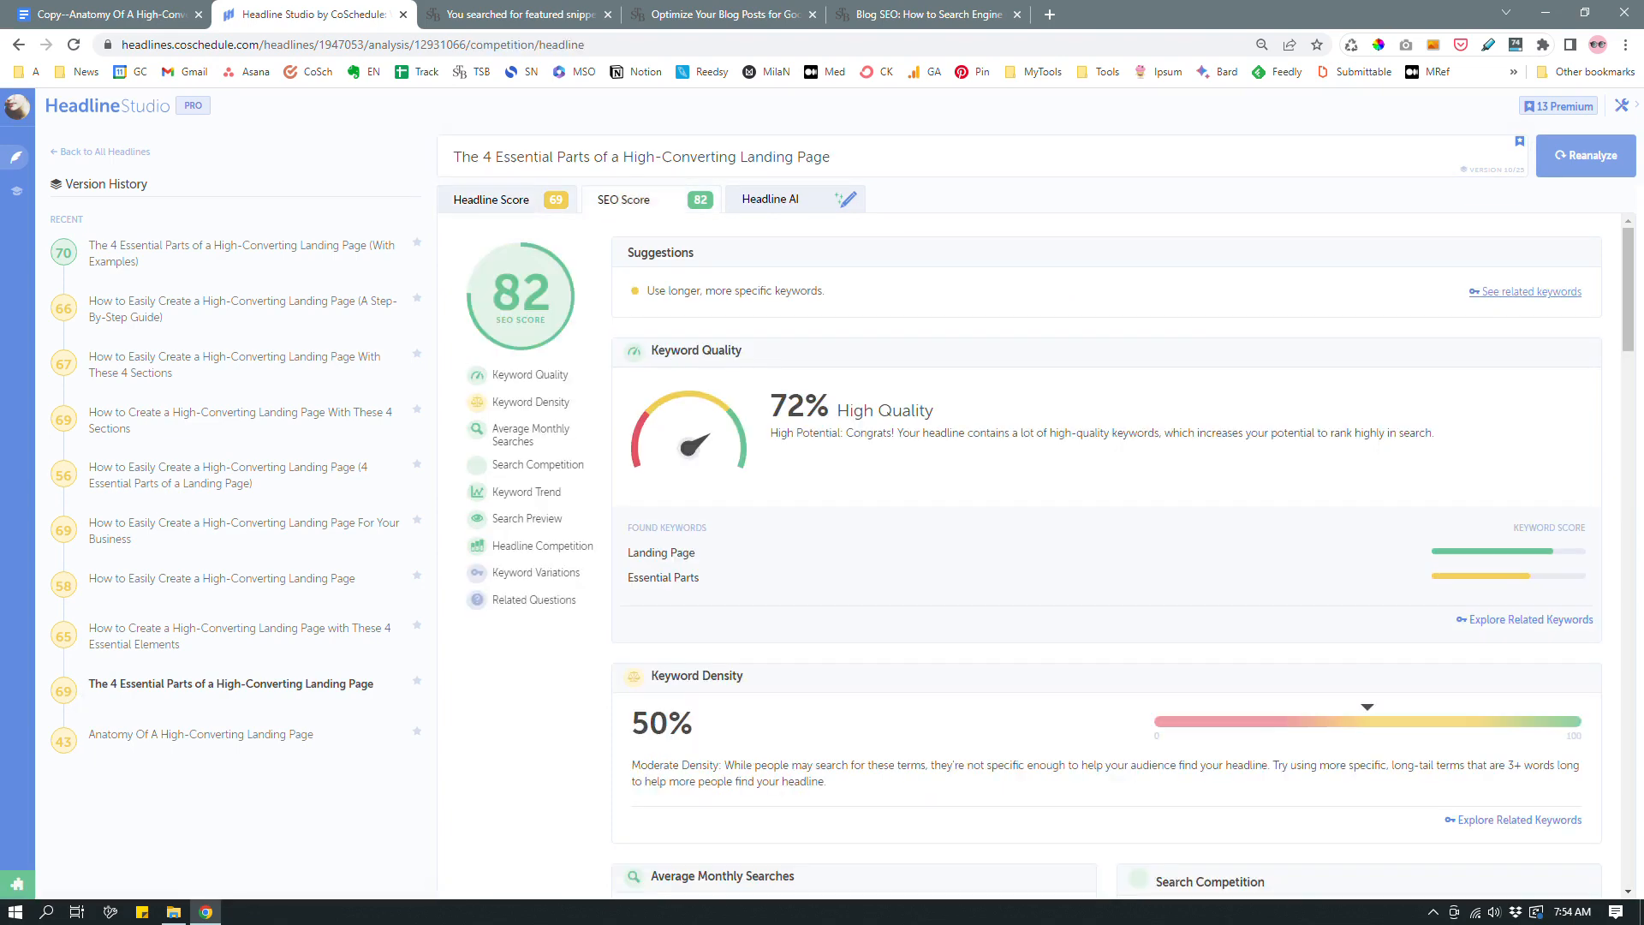
scroll(1104, 556, down, 4)
scroll(1105, 556, up, 3)
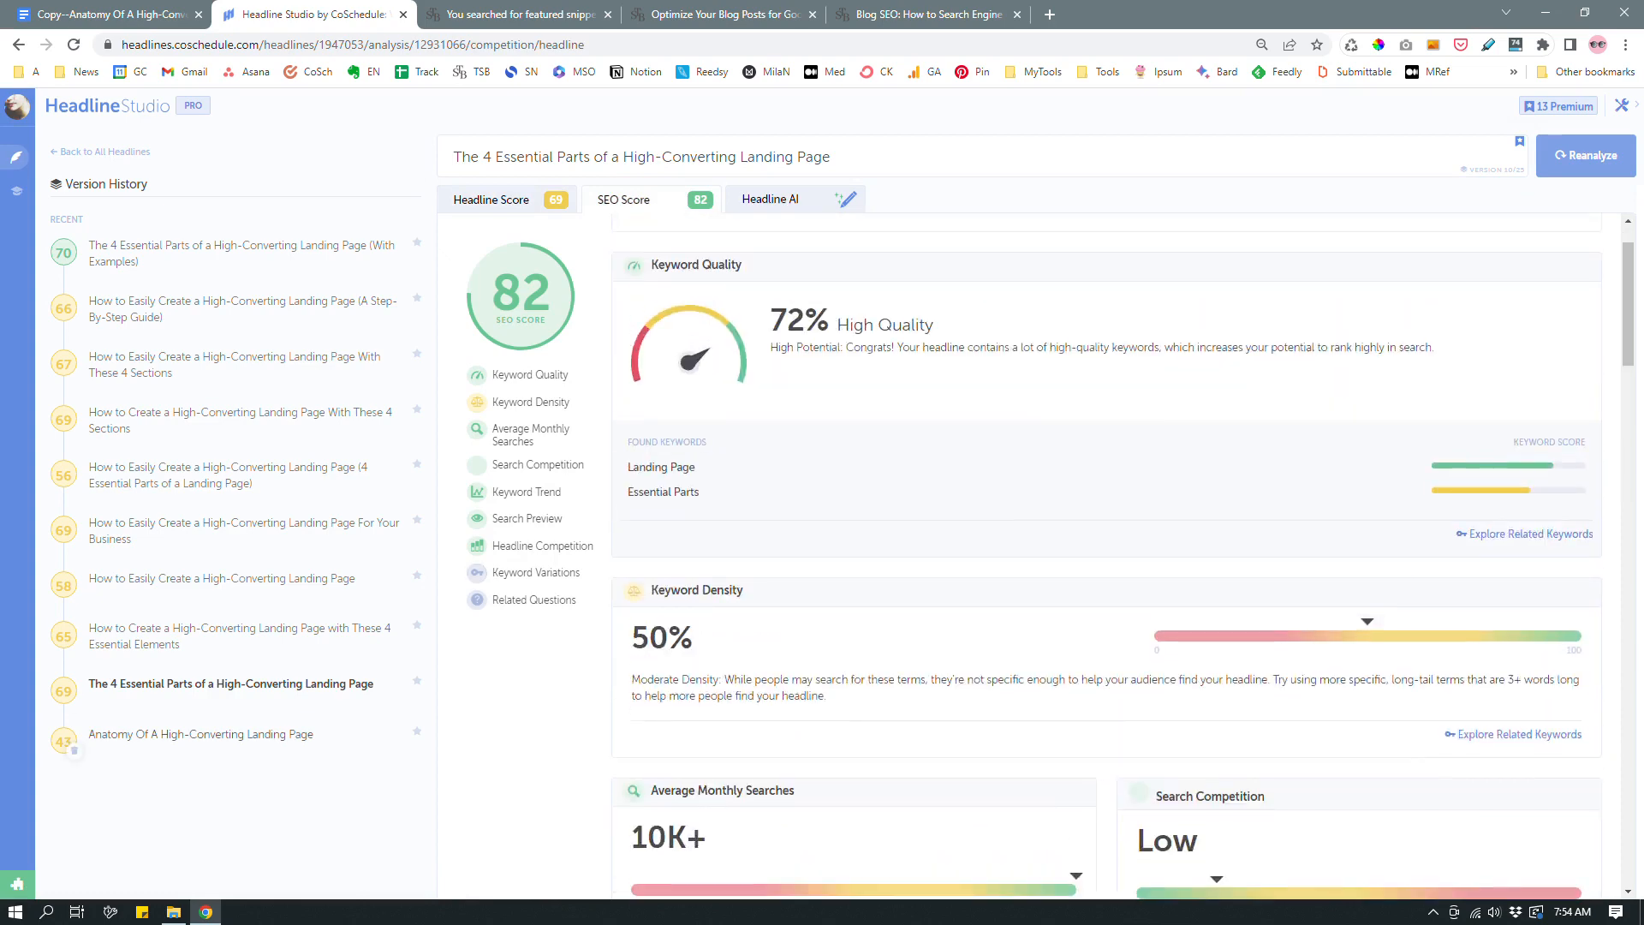
Compare the headline analyses of the "with These 4 Essential Elements", "How to Easily Create" and "For Your Business" versions
click(209, 631)
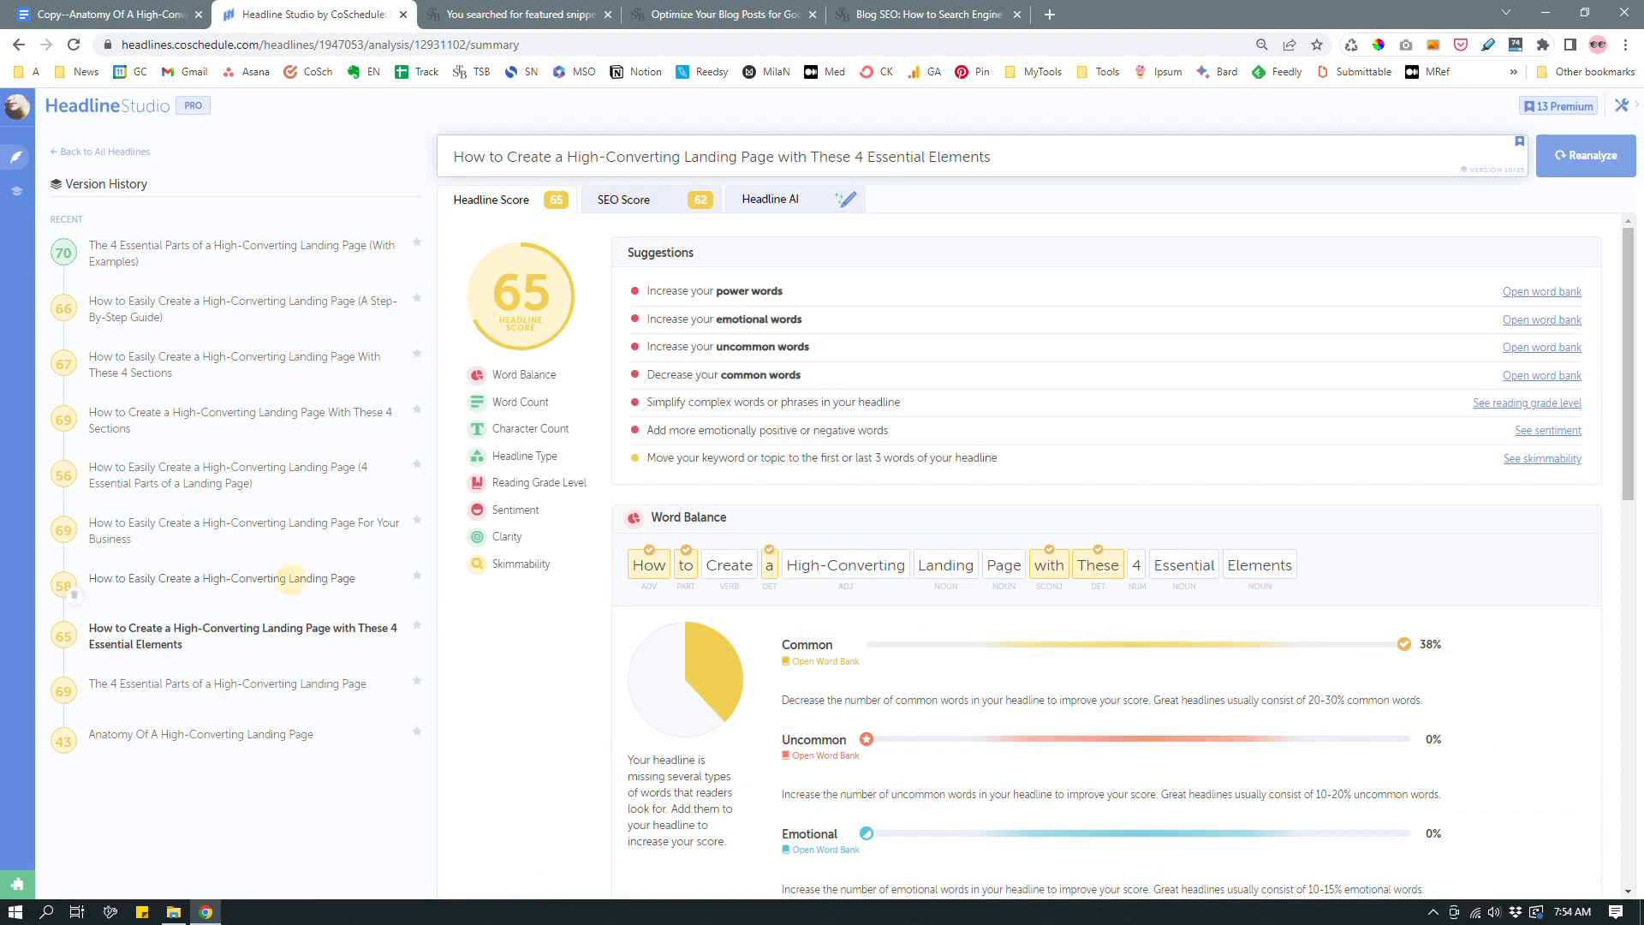
click(74, 593)
click(297, 524)
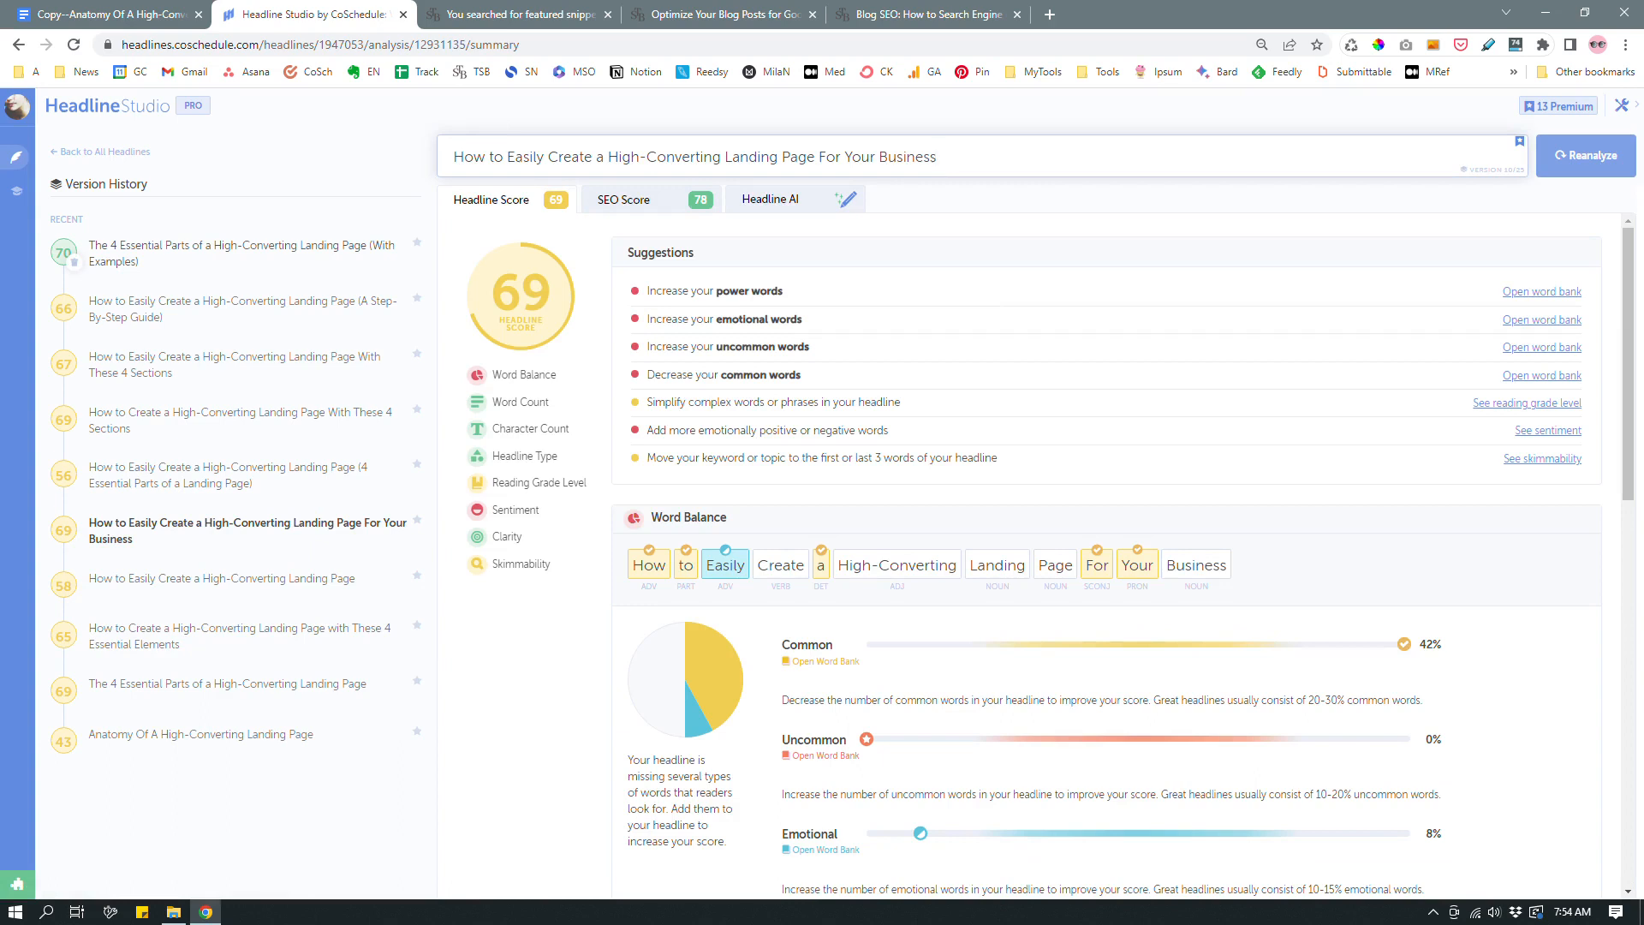
Open the version "The 4 Essential Parts of a High-Converting Landing Page (With Examples)" and copy its headline text
click(242, 250)
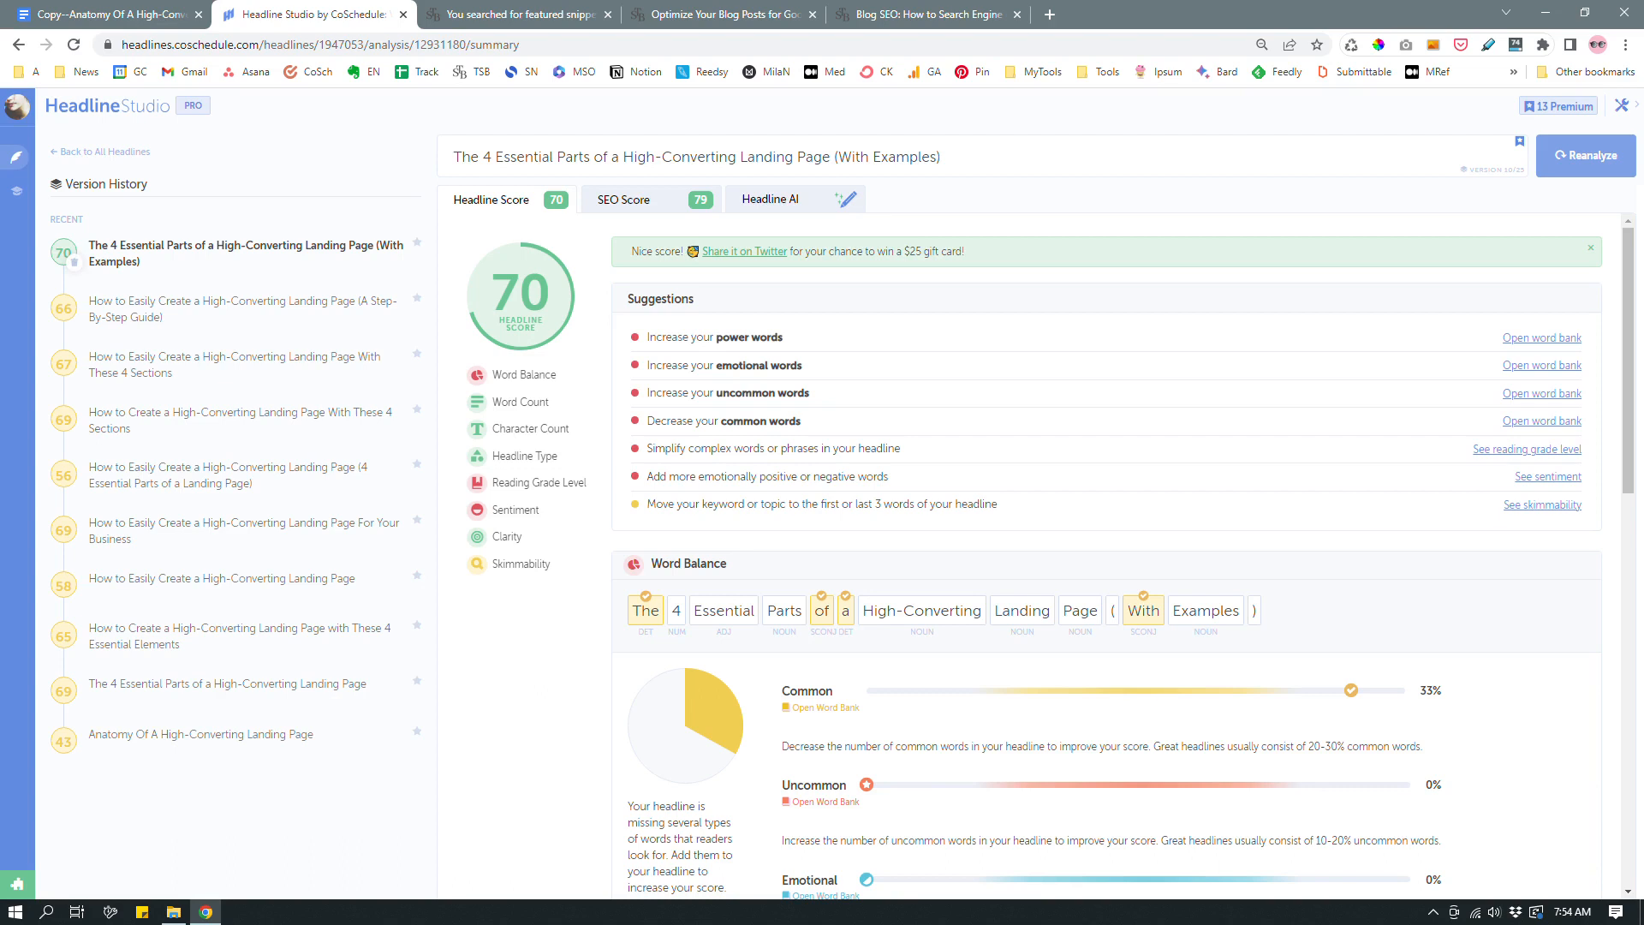
triple_click(608, 157)
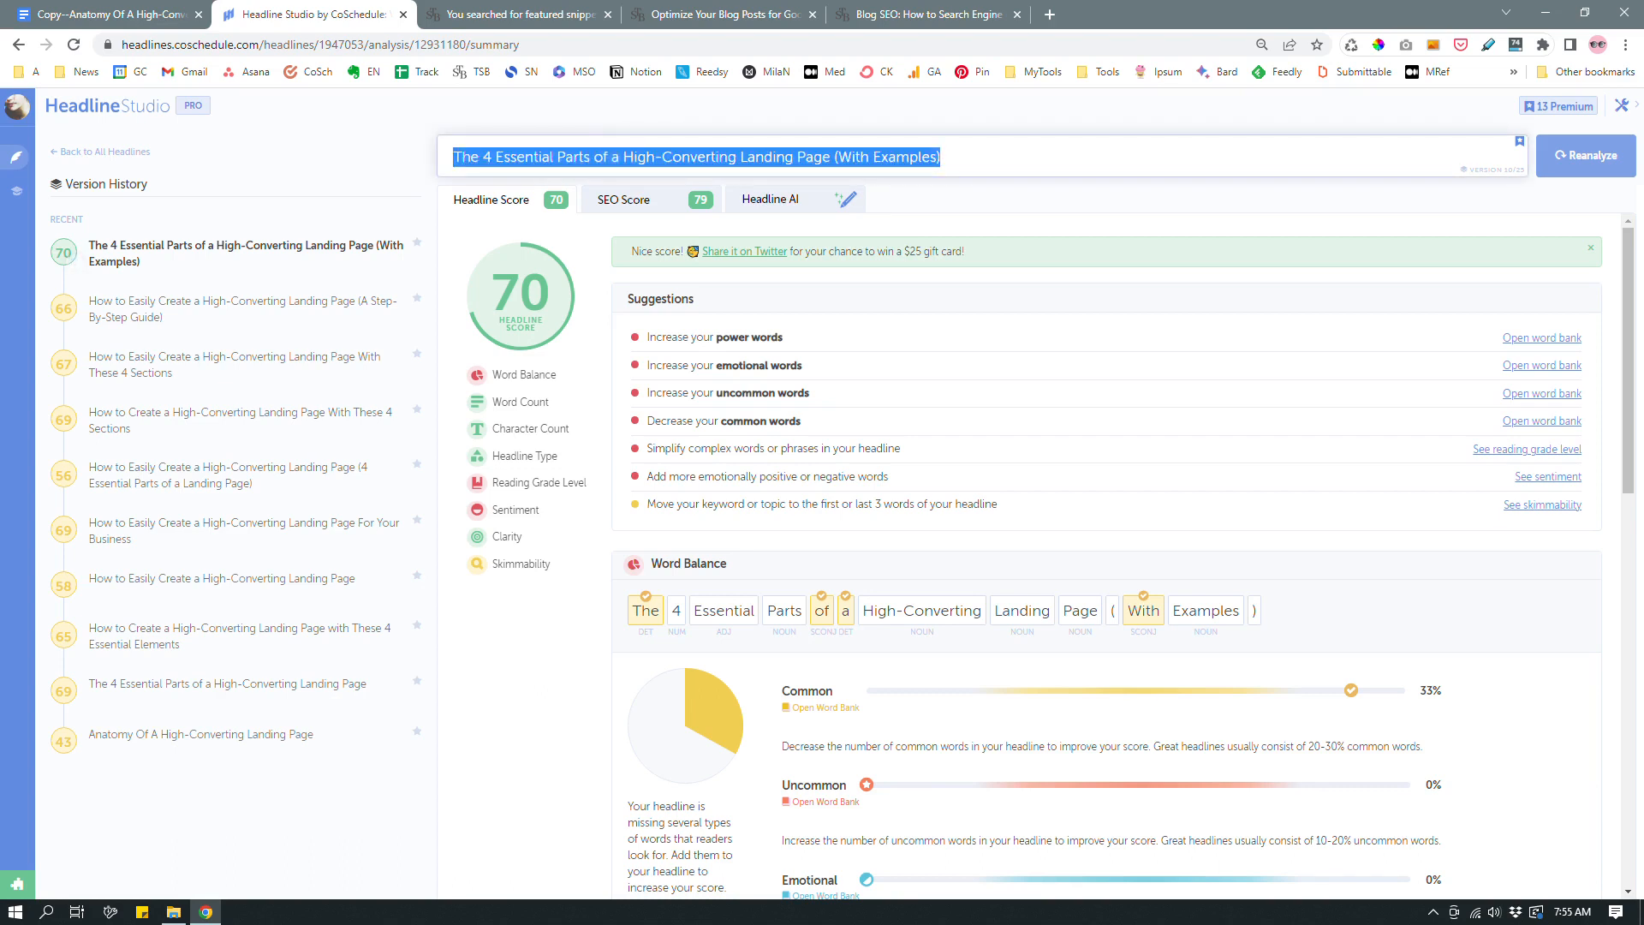
click(956, 158)
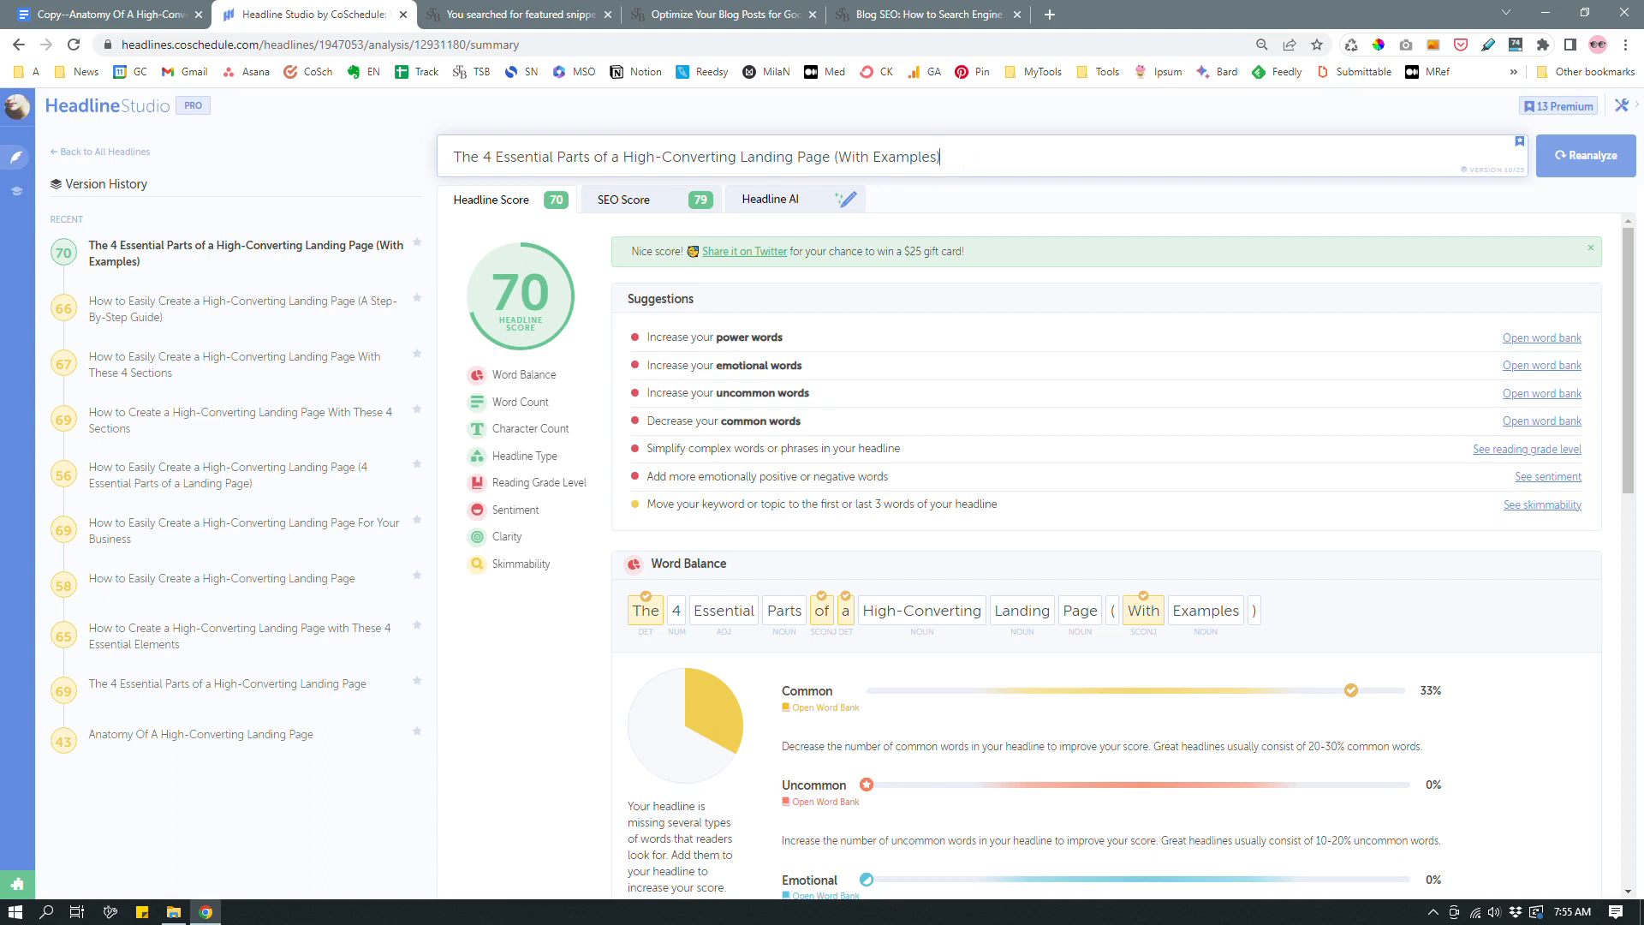
triple_click(941, 157)
key(ctrl+c)
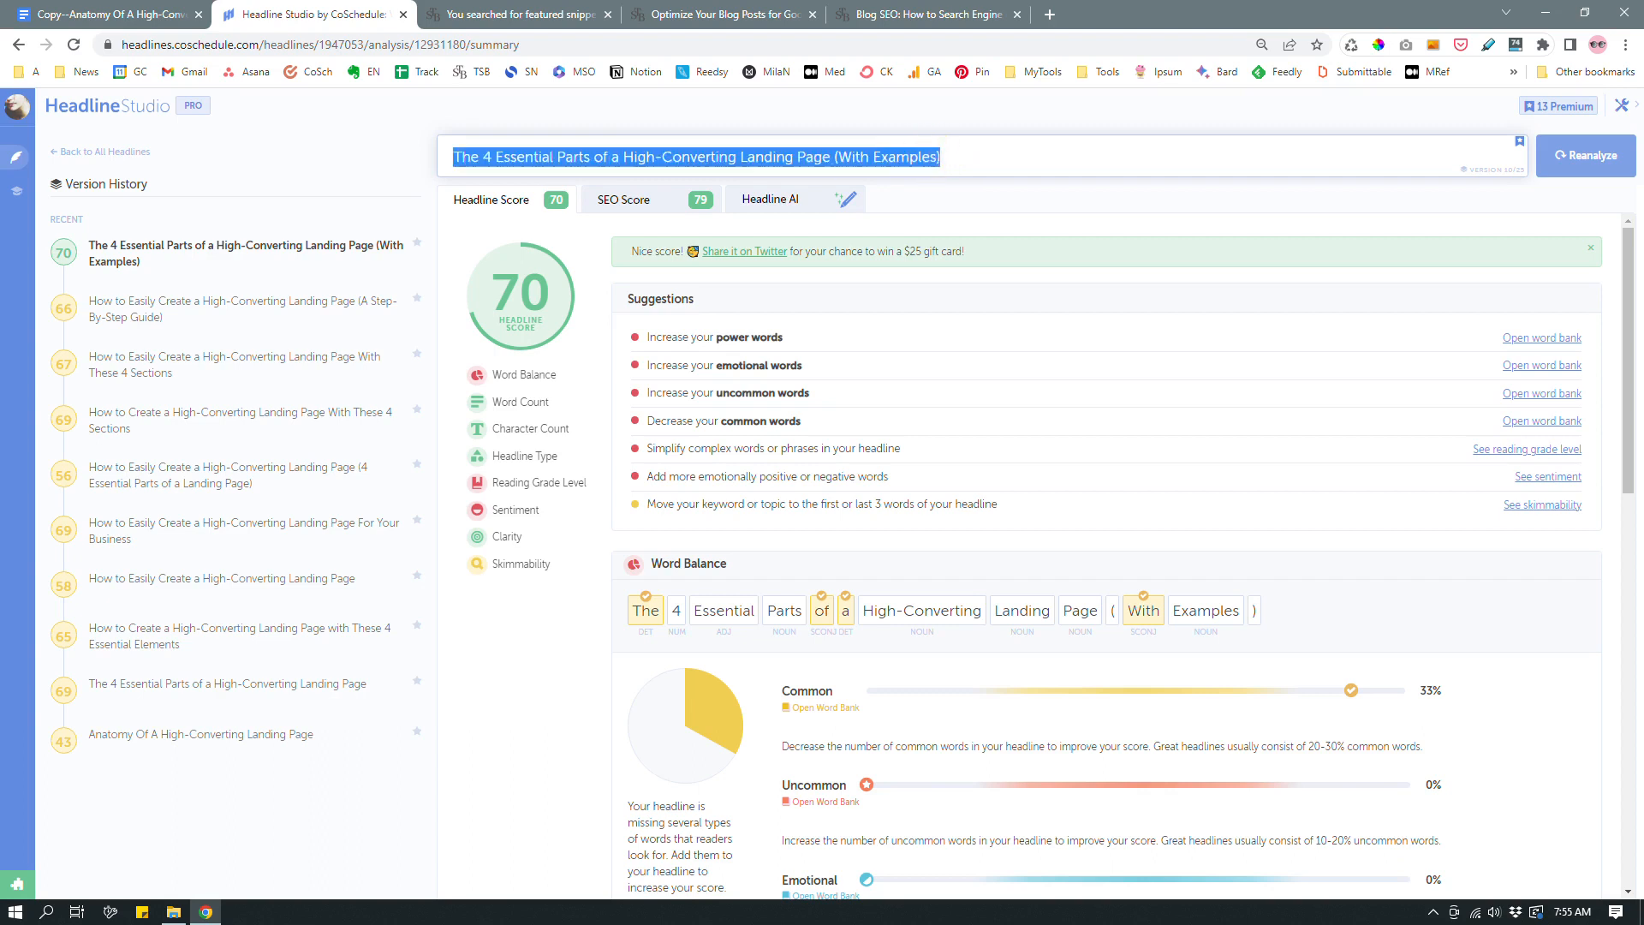
Return to the Google Docs draft and suggest replacing the post title with "The 4 Essential Parts of a High-Converting Landing Page (With Examples)"
click(147, 12)
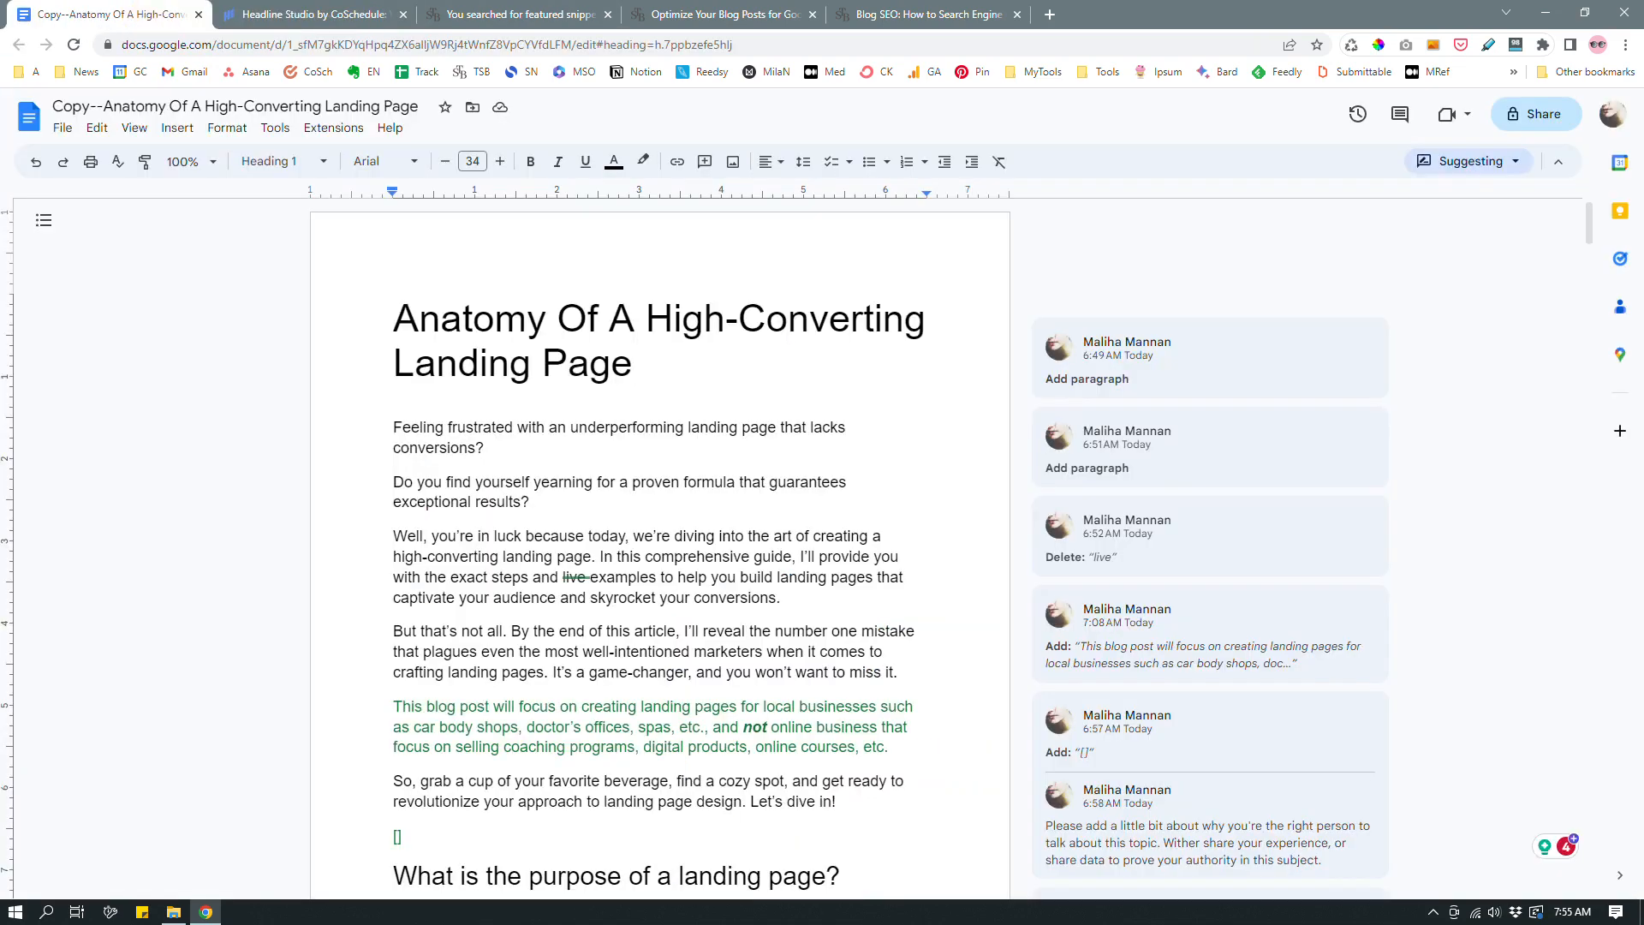
click(402, 309)
key(ctrl+v)
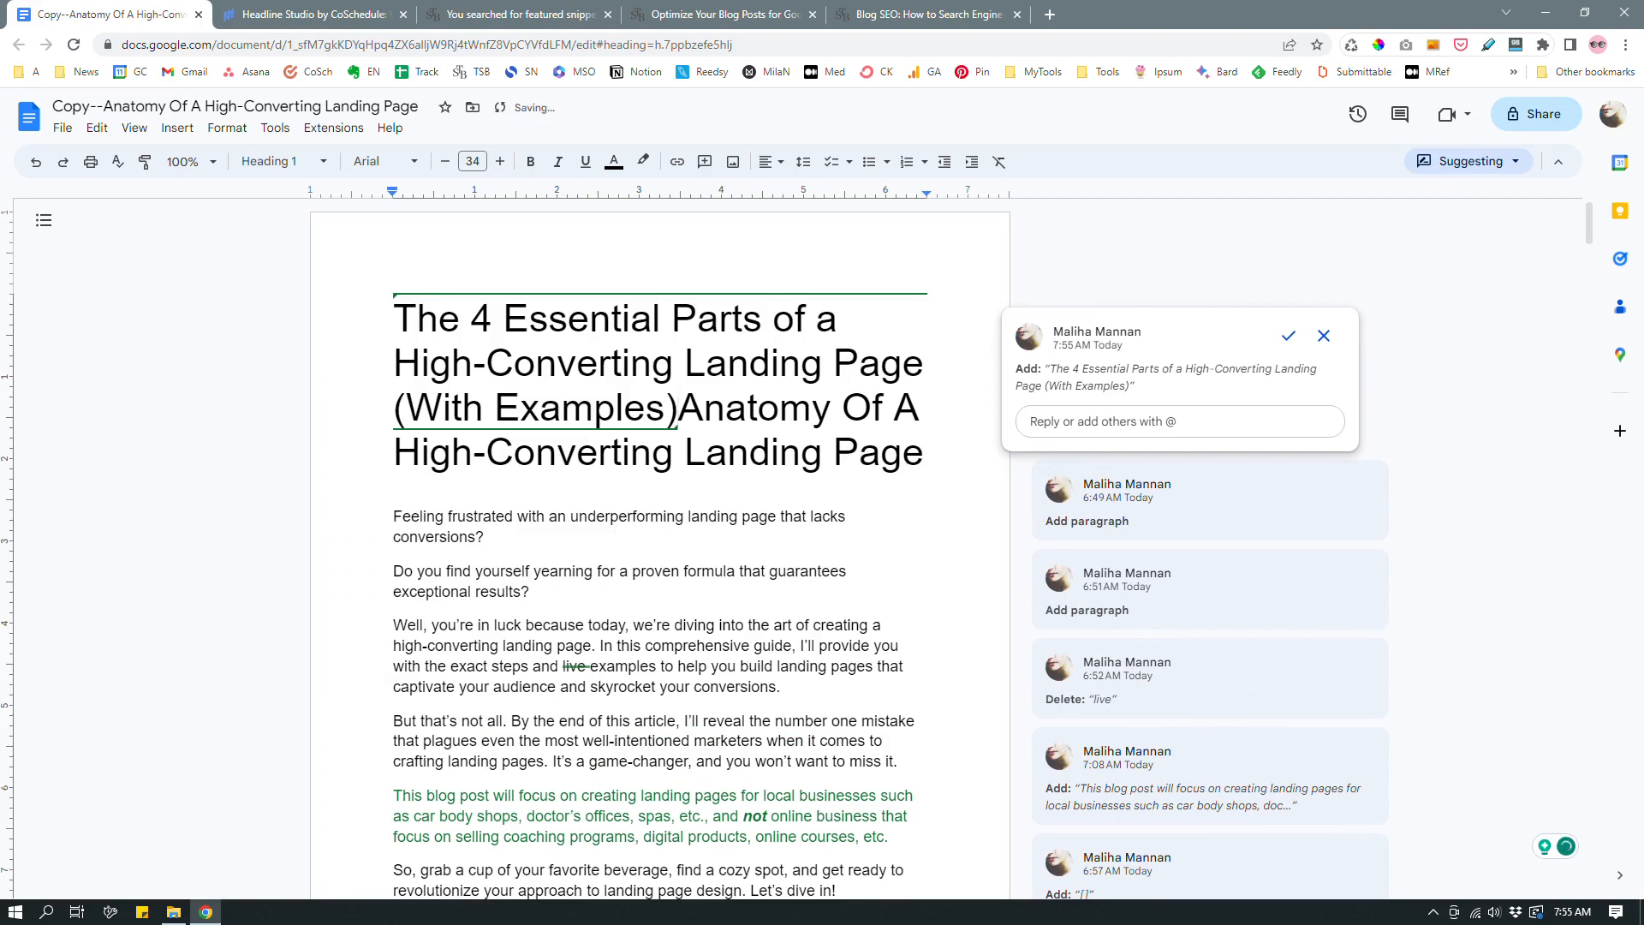
drag(781, 411, 928, 448)
key(BackSpace)
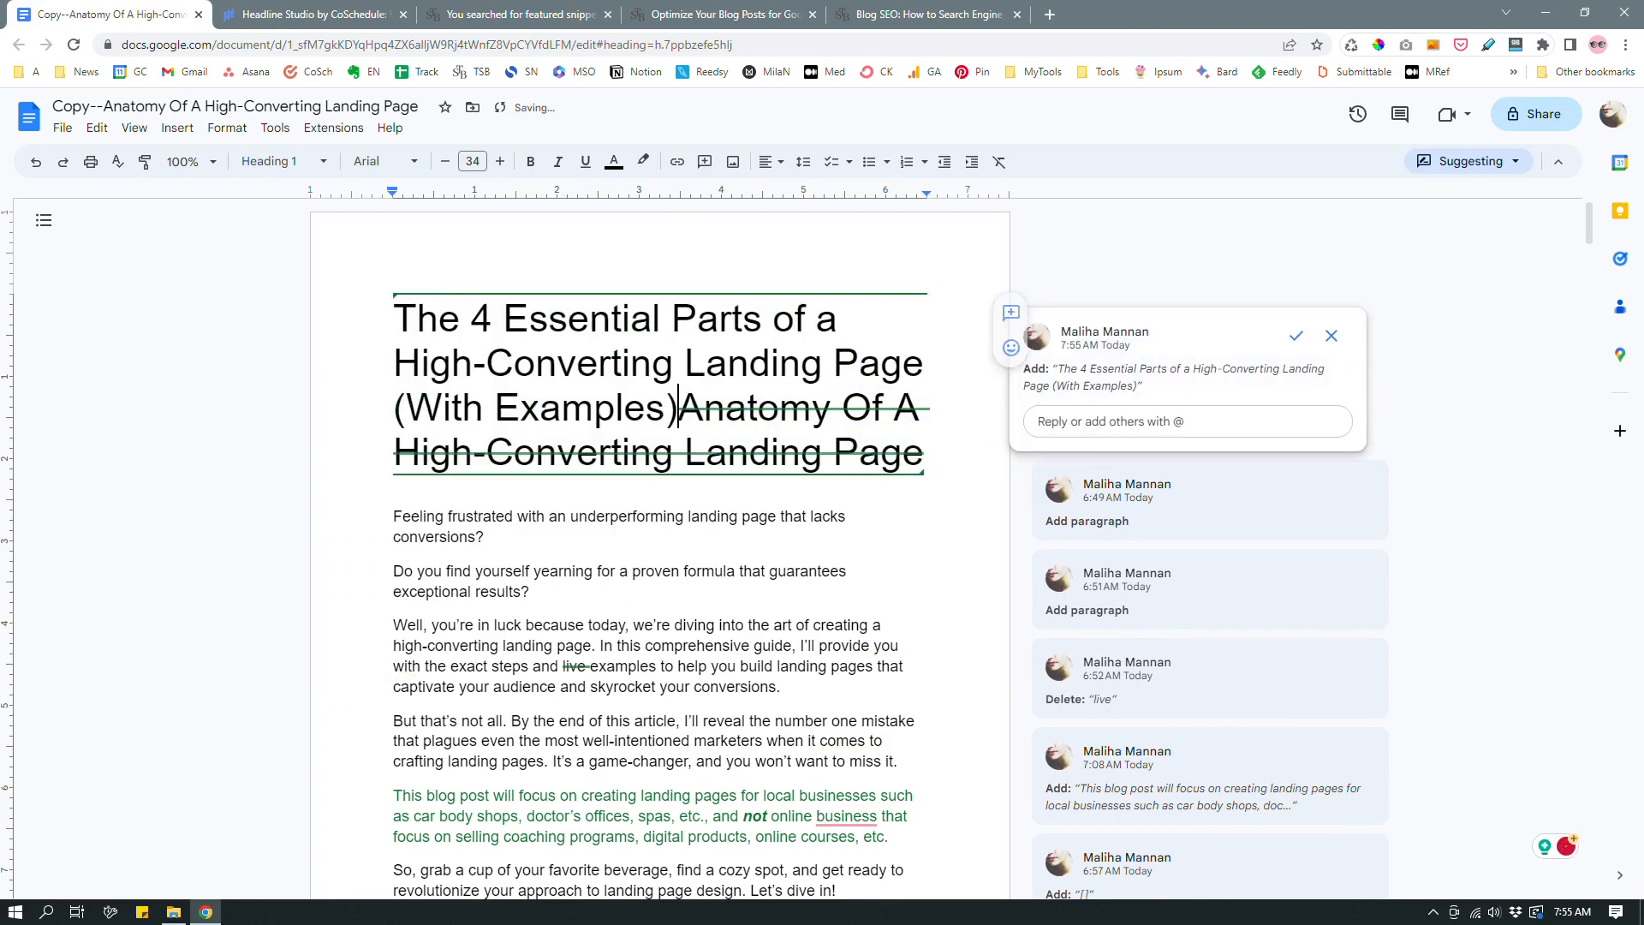
click(940, 525)
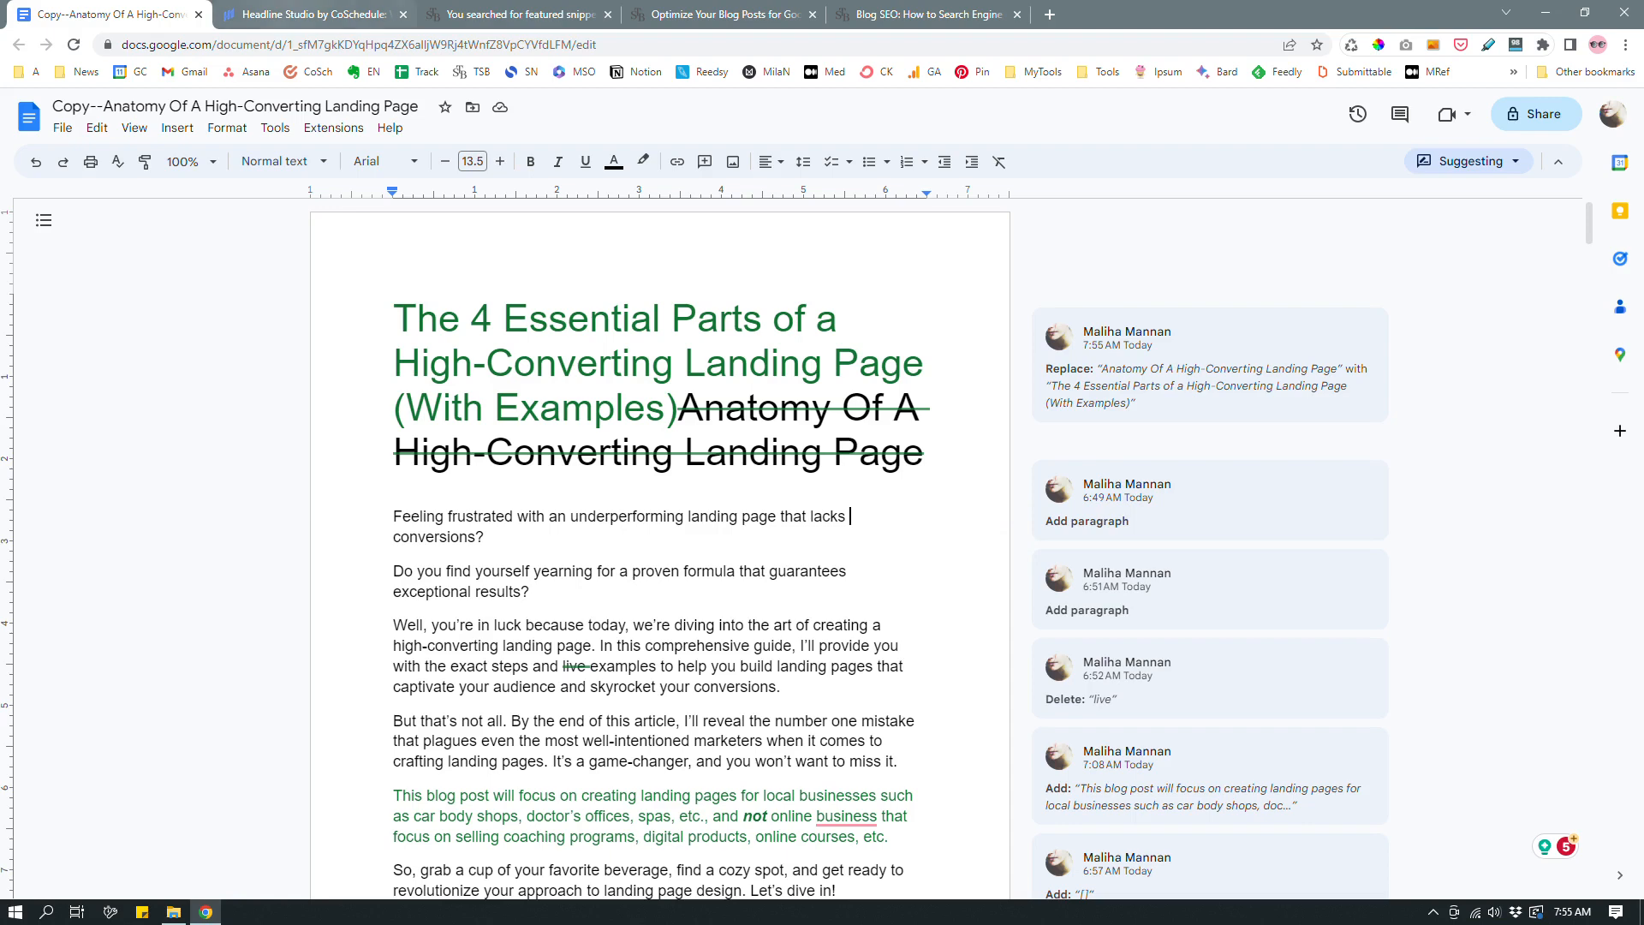
Compare the suggested new title with the struck-out original title, checking back briefly against the headline analysis
key(ctrl+Tab)
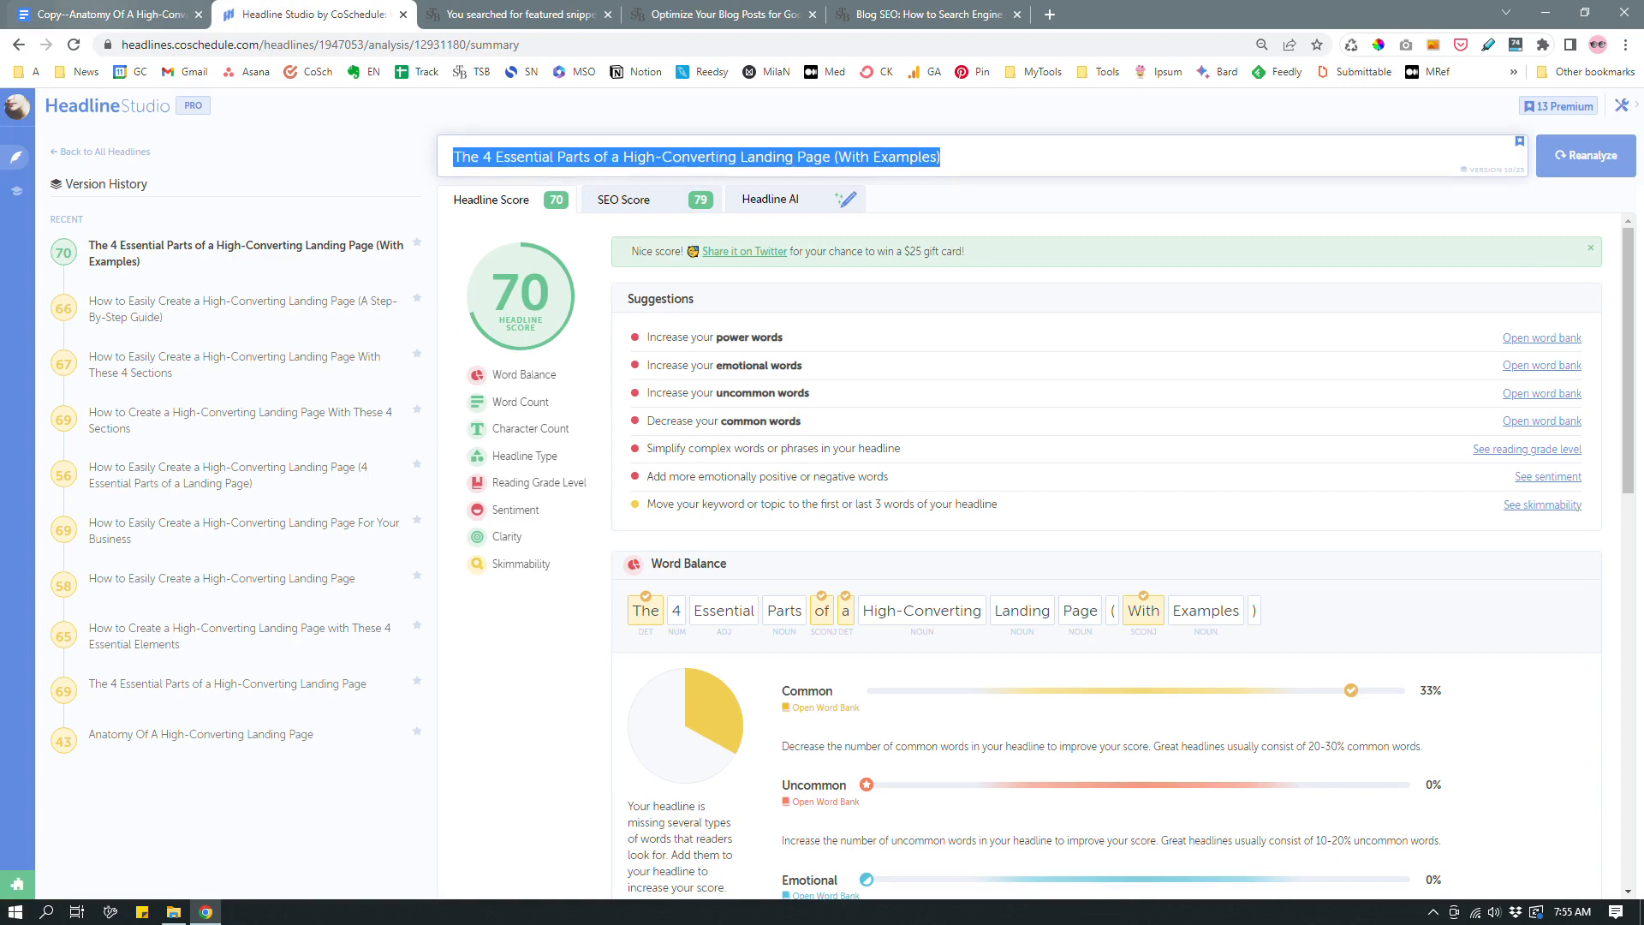
key(ctrl+shift+Tab)
drag(396, 319, 678, 408)
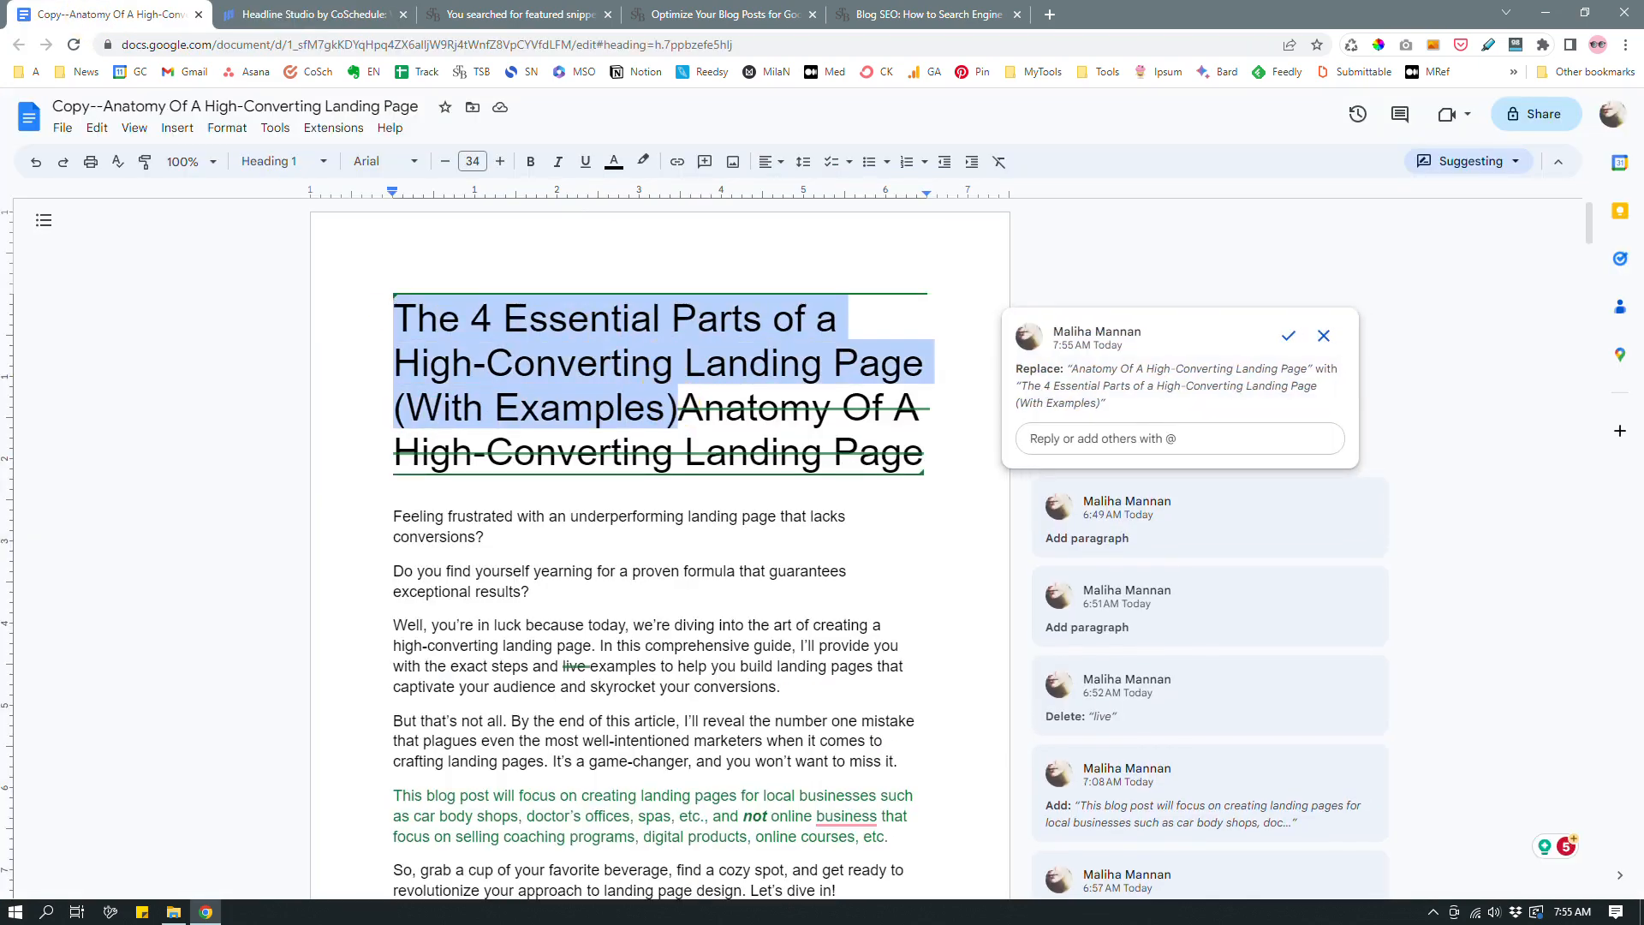
click(932, 458)
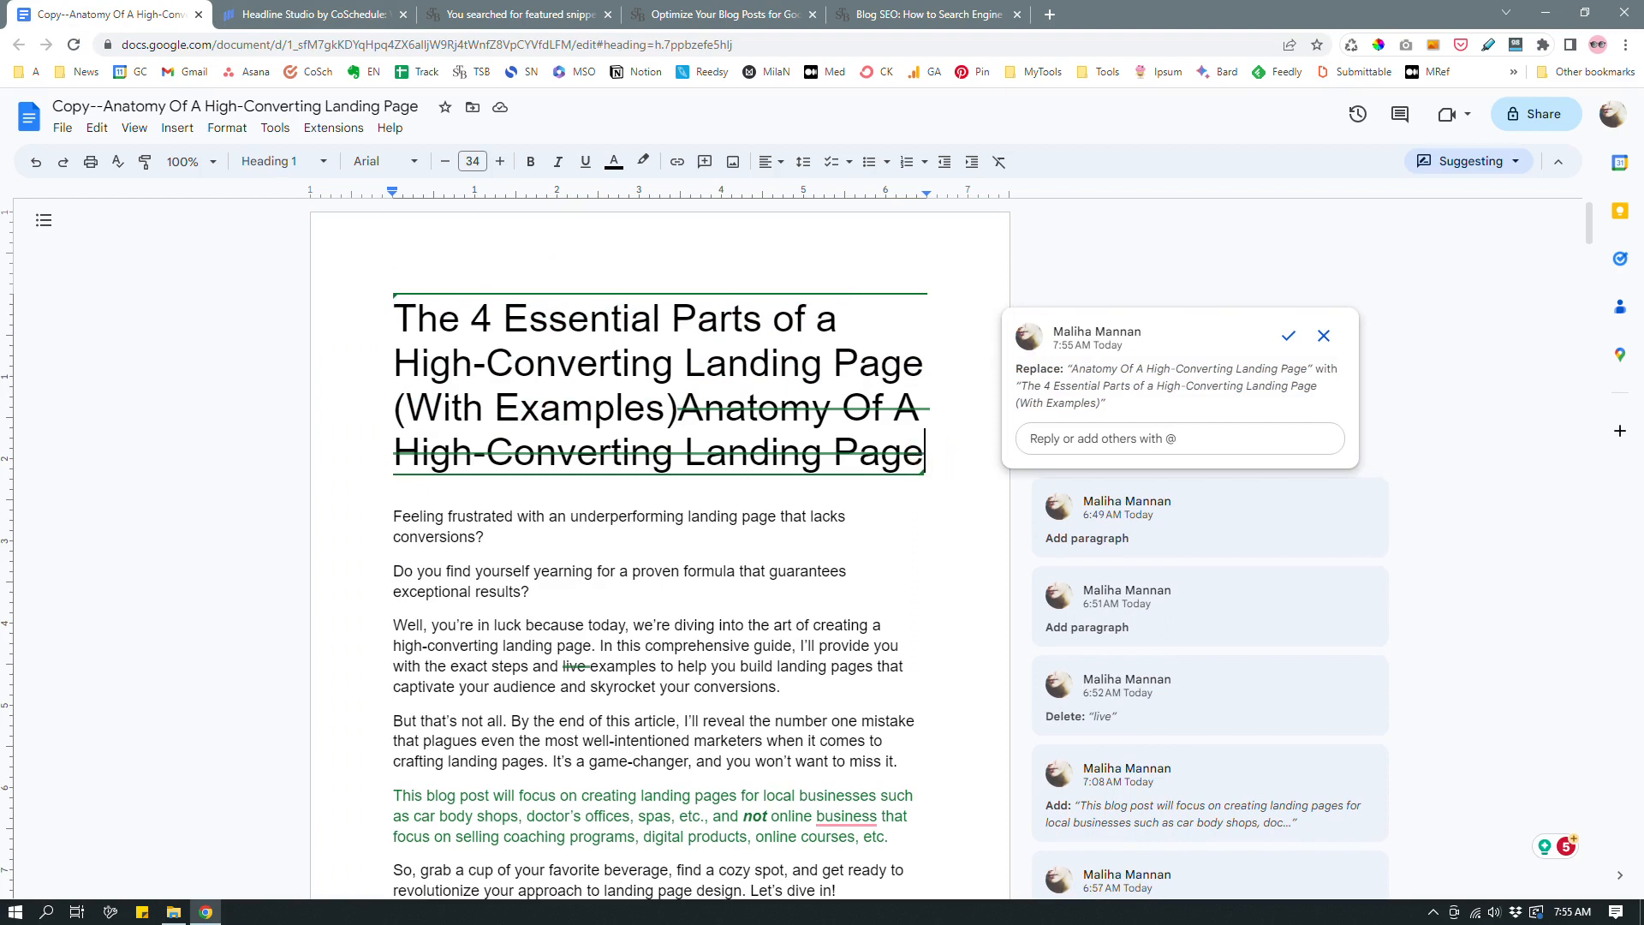
mouse_move(678, 410)
mouse_down()
mouse_move(962, 440)
mouse_move(678, 409)
mouse_up()
click(920, 451)
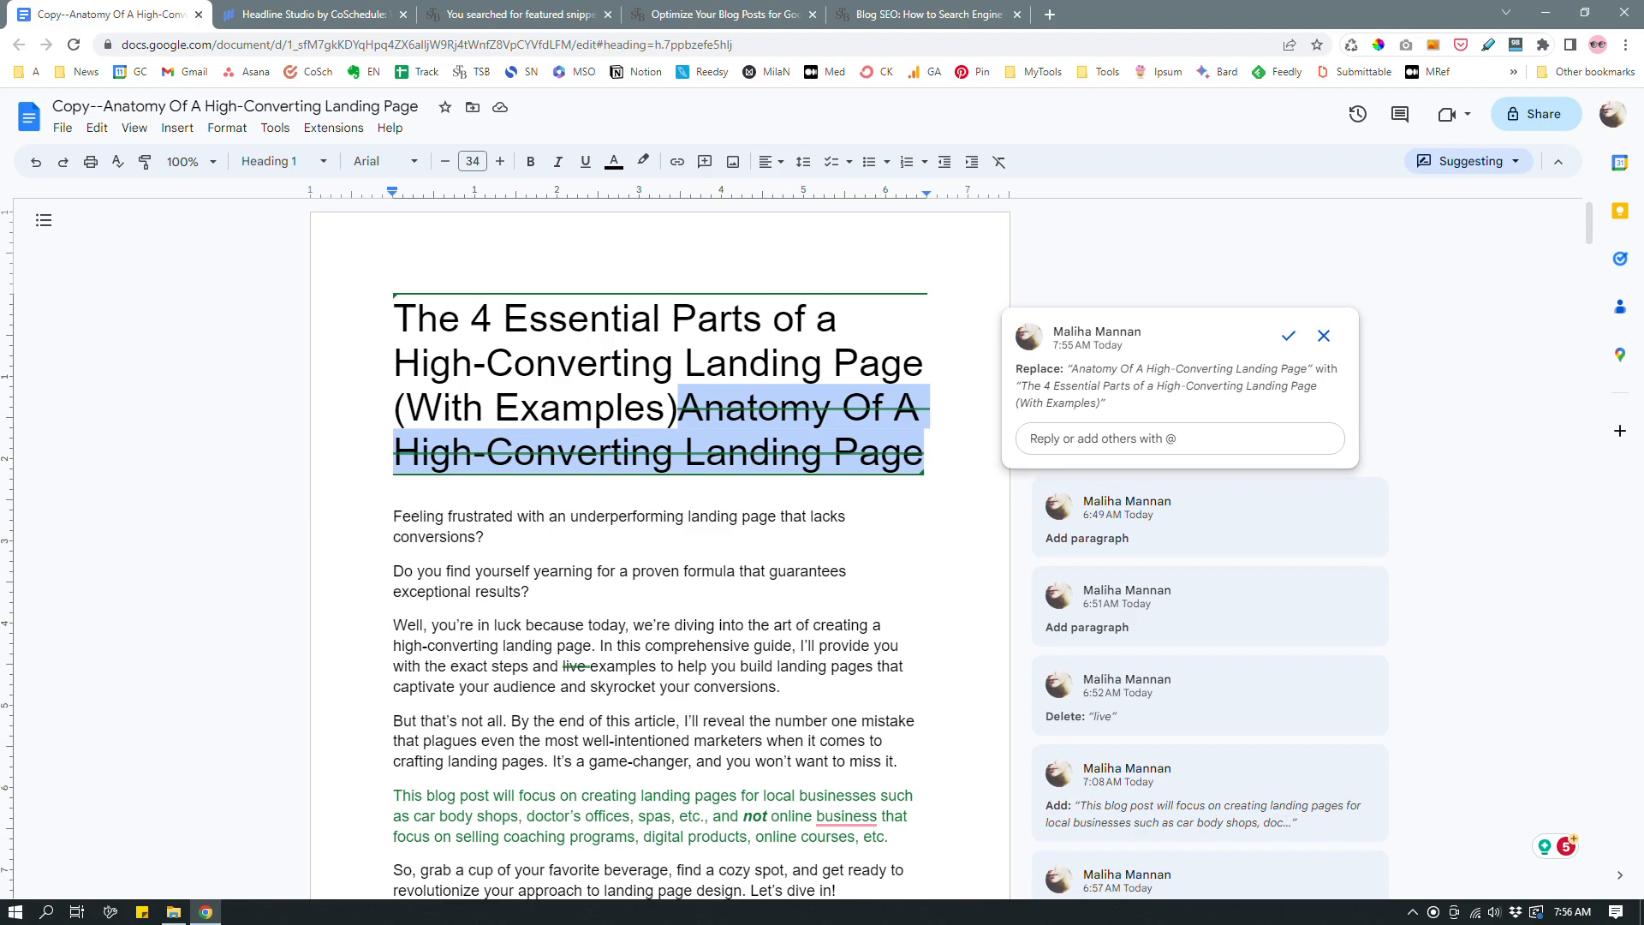
drag(678, 407, 393, 315)
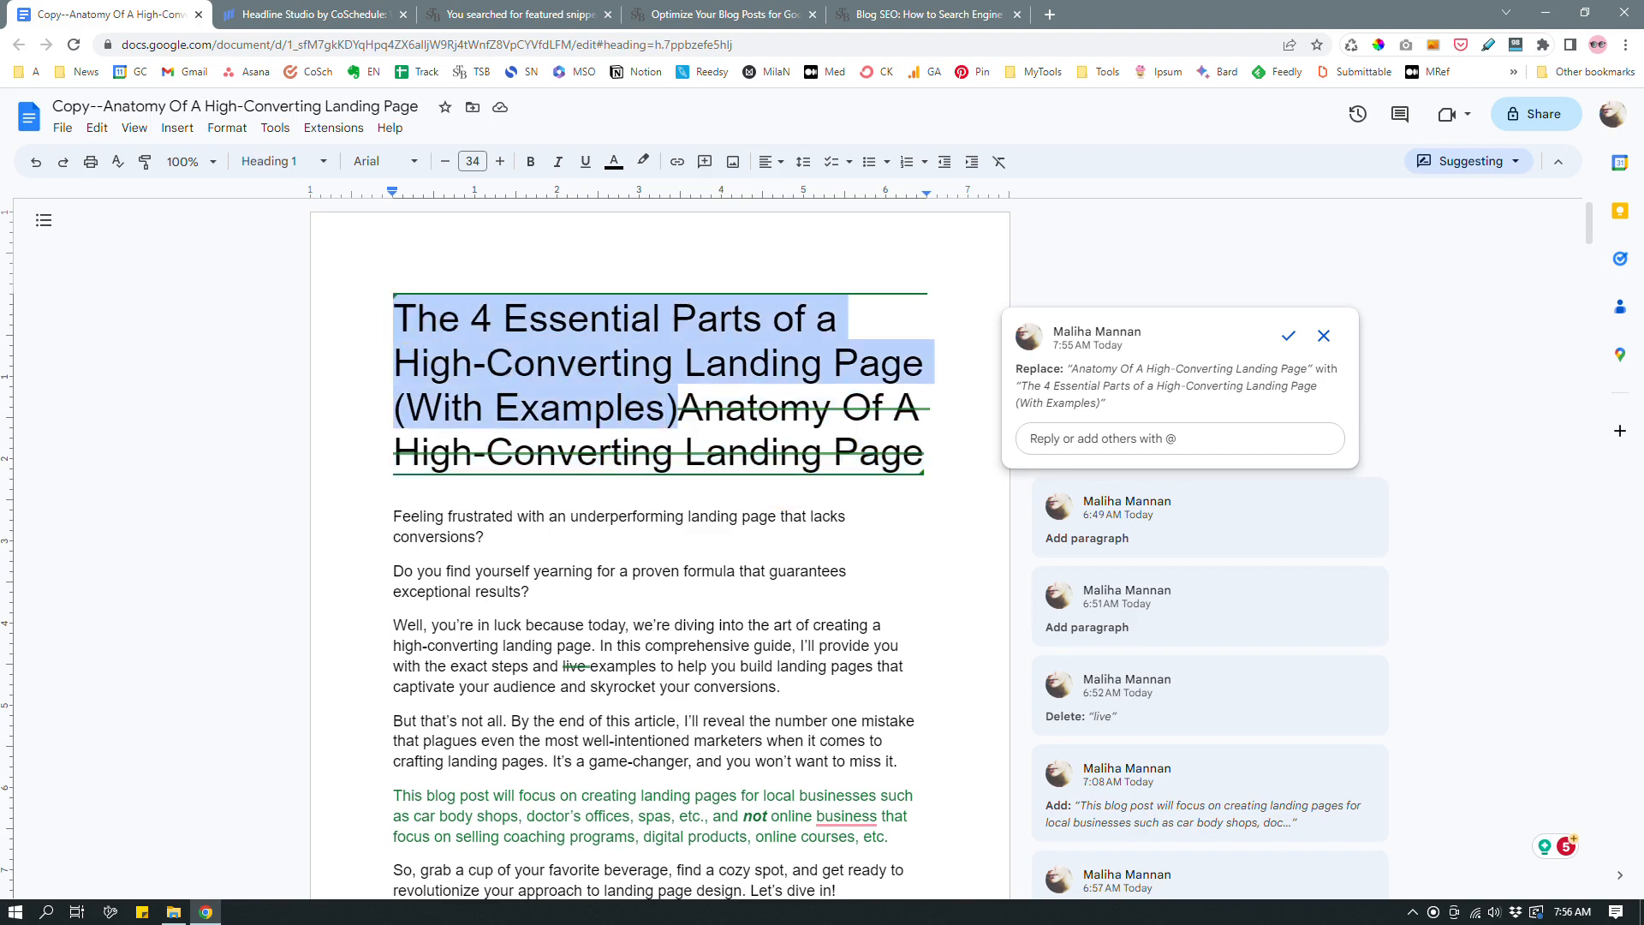
click(710, 536)
Review the suggested edits from the post title through the "Section 3: Focused CTA" heading, and return to the title
scroll(710, 536, down, 3)
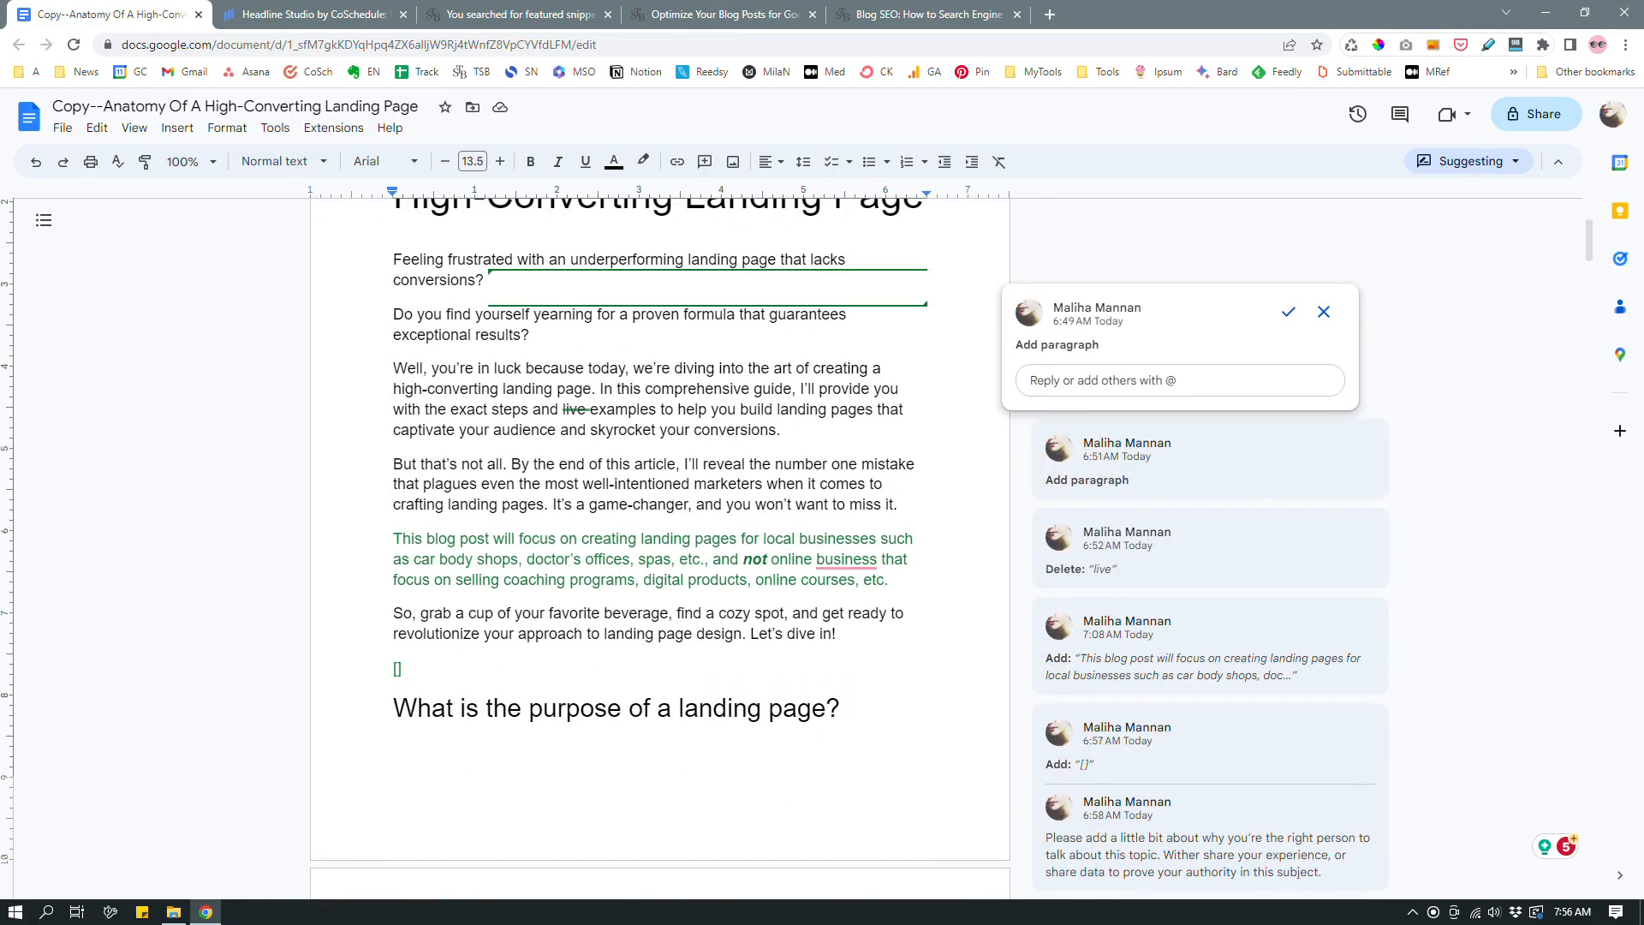
scroll(659, 548, down, 8)
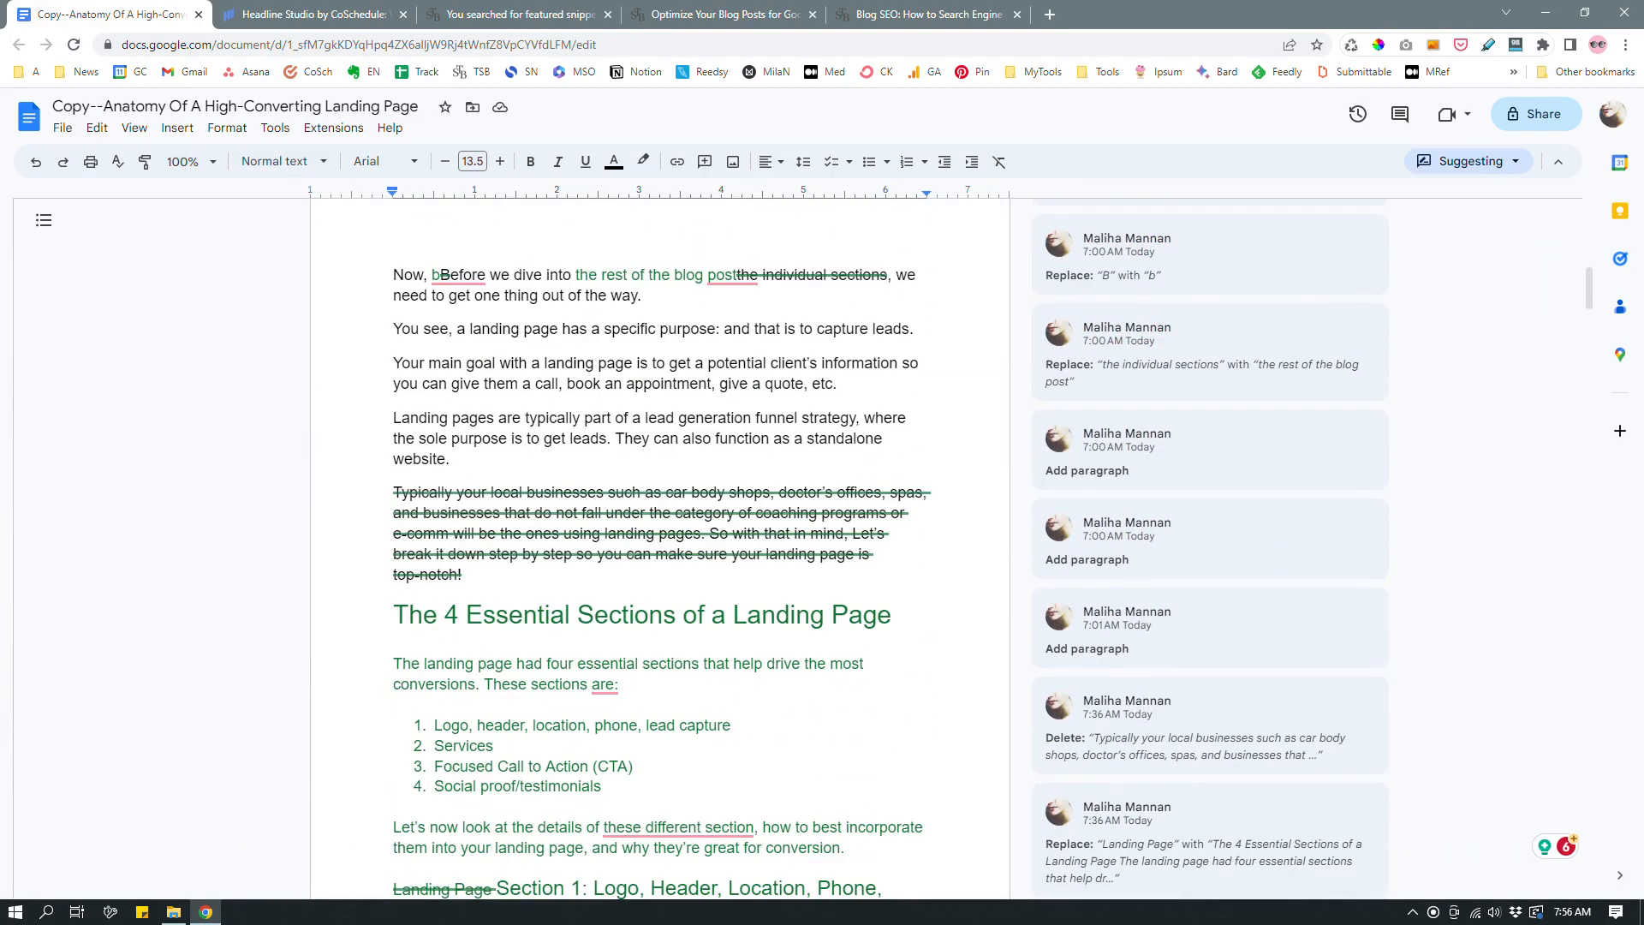
scroll(659, 548, down, 20)
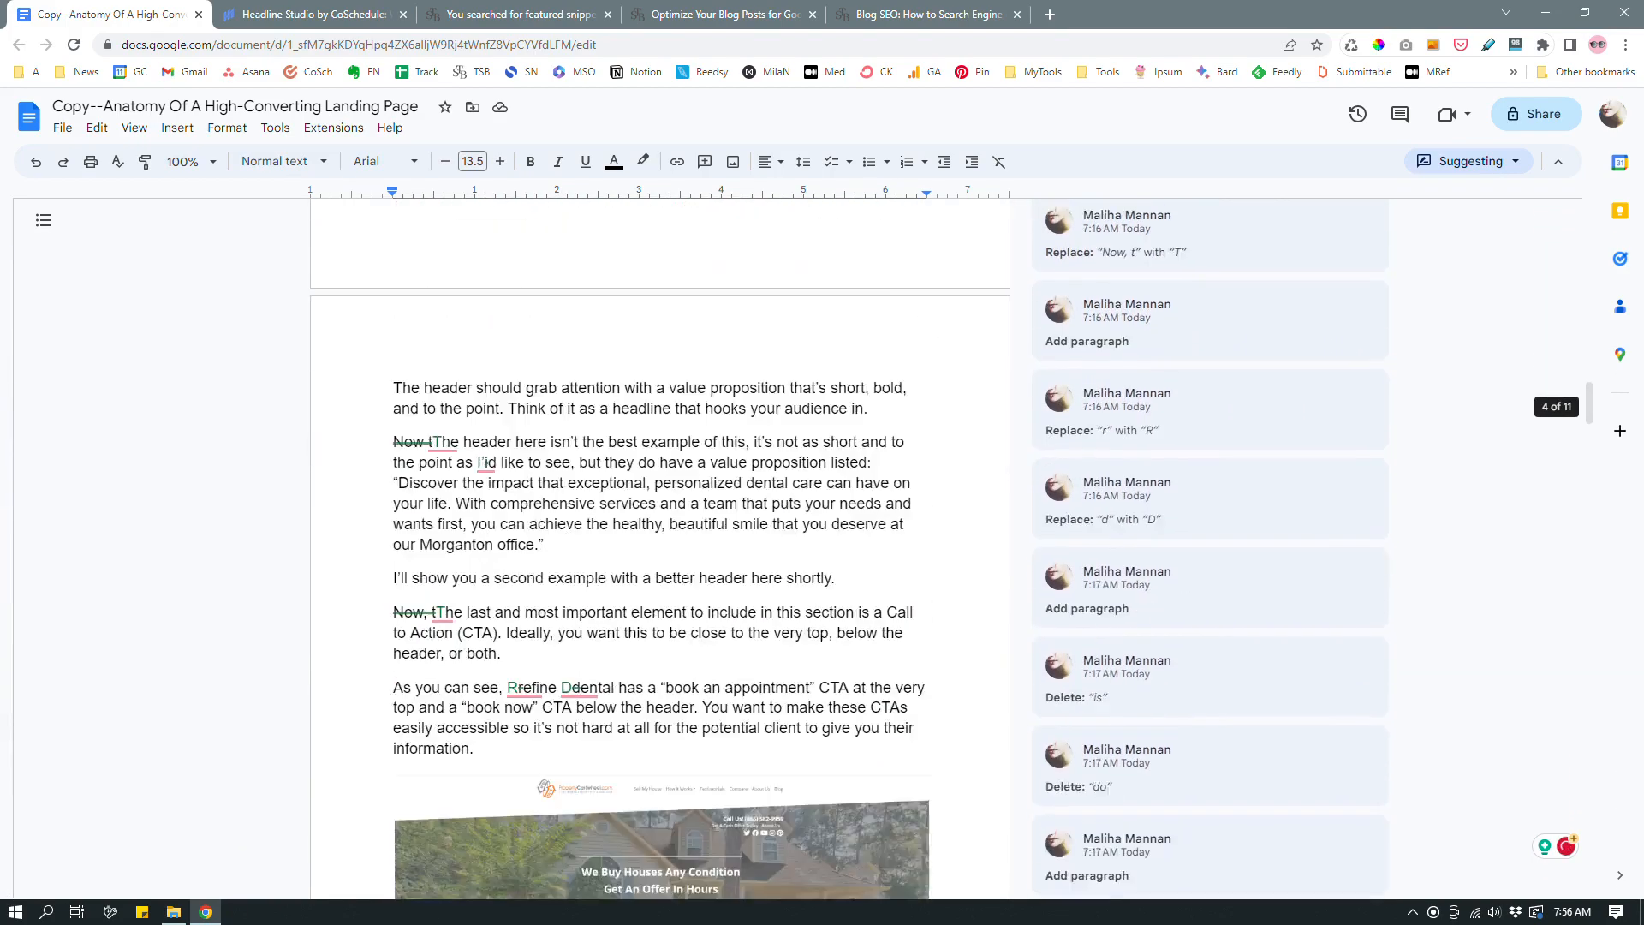
scroll(659, 548, down, 10)
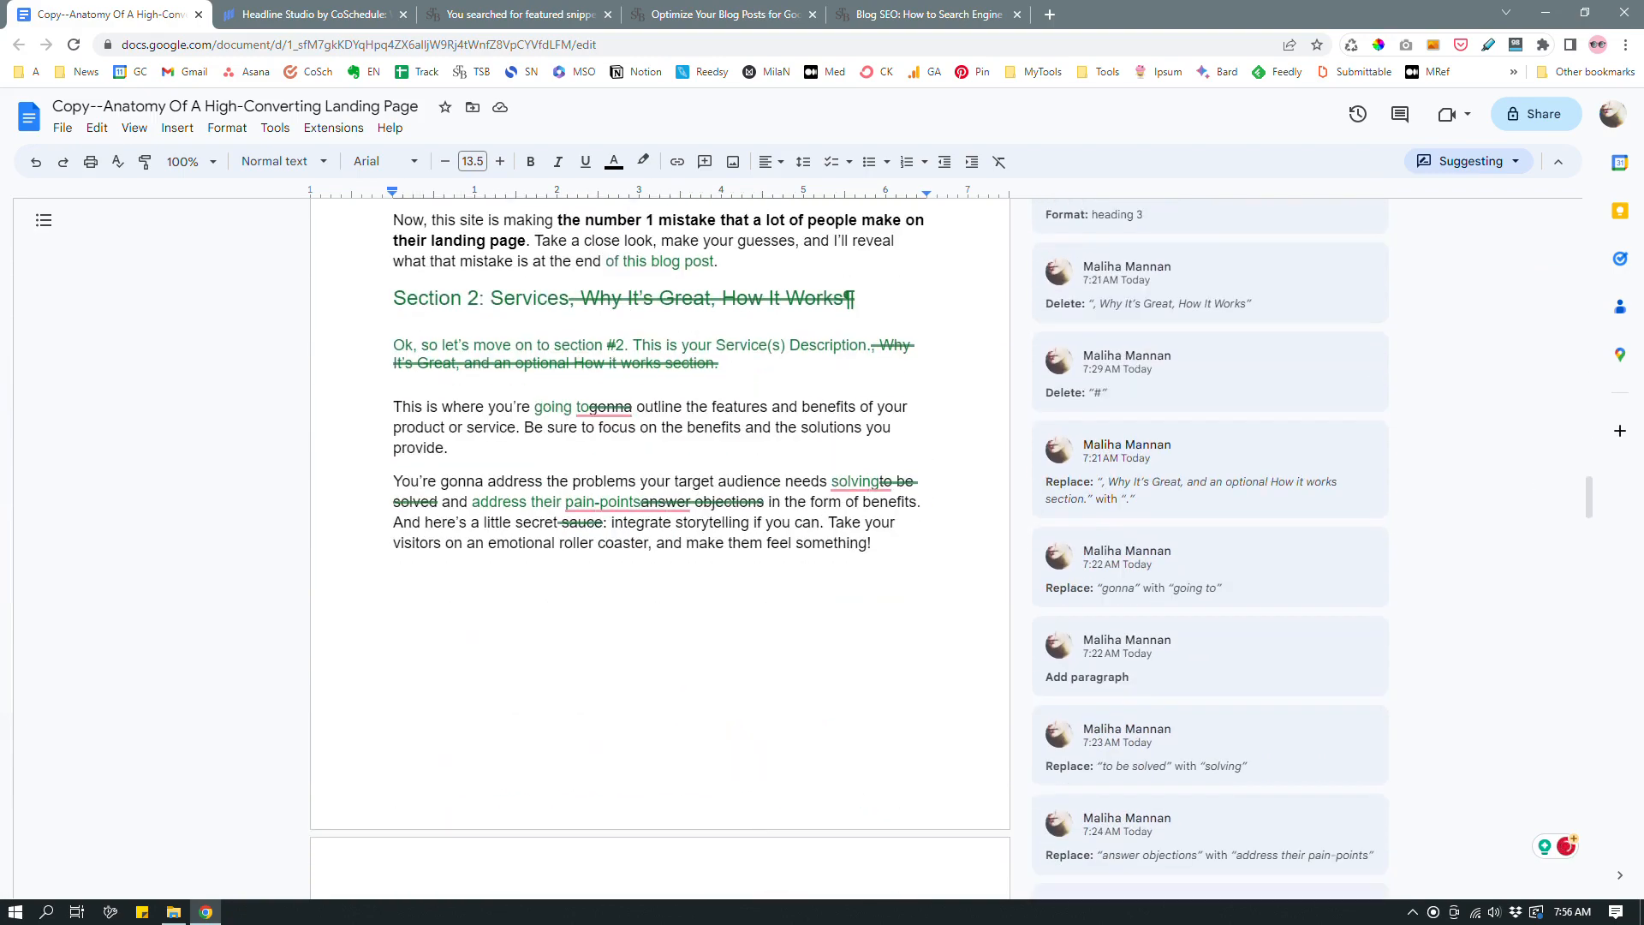
scroll(659, 548, down, 15)
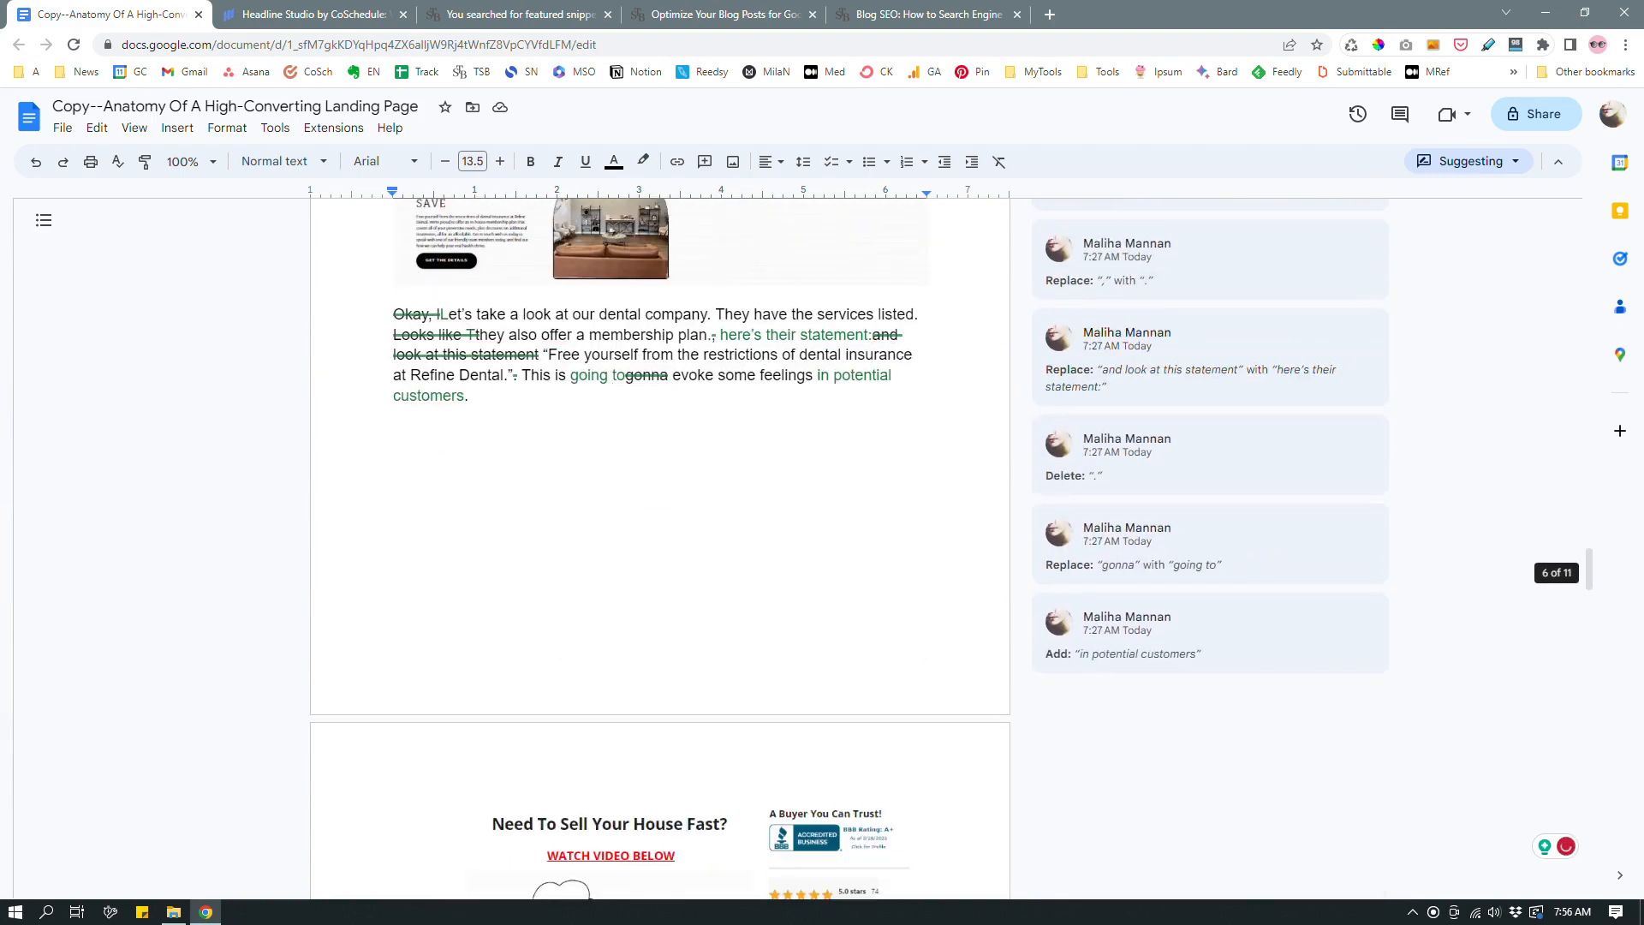
scroll(659, 548, down, 5)
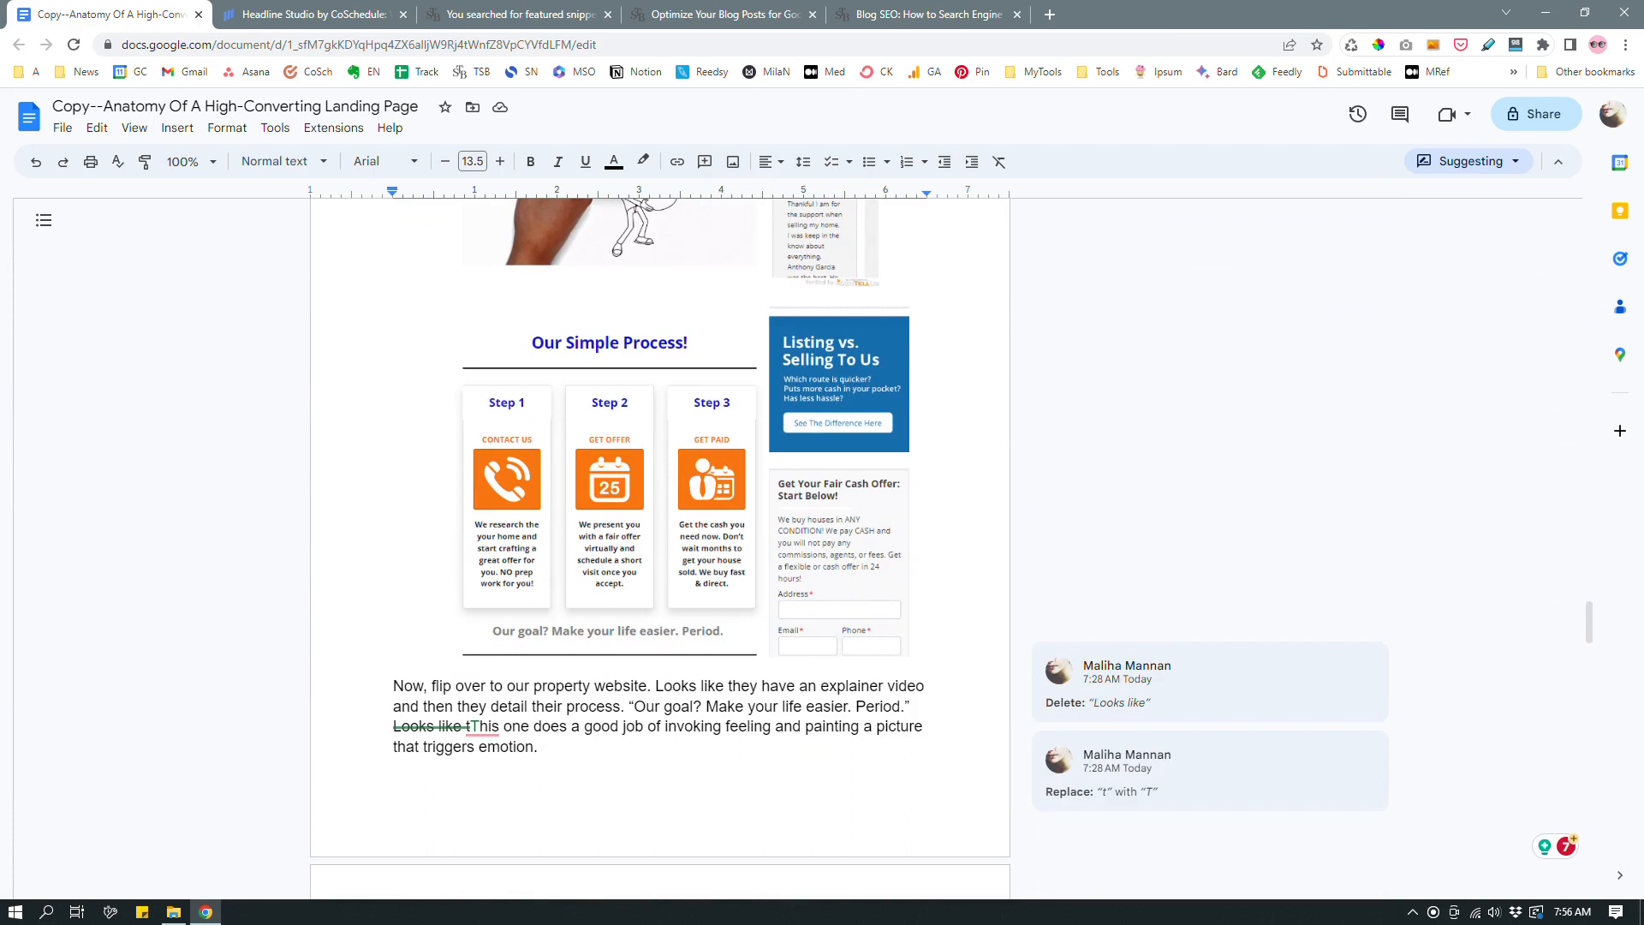
scroll(660, 548, down, 7)
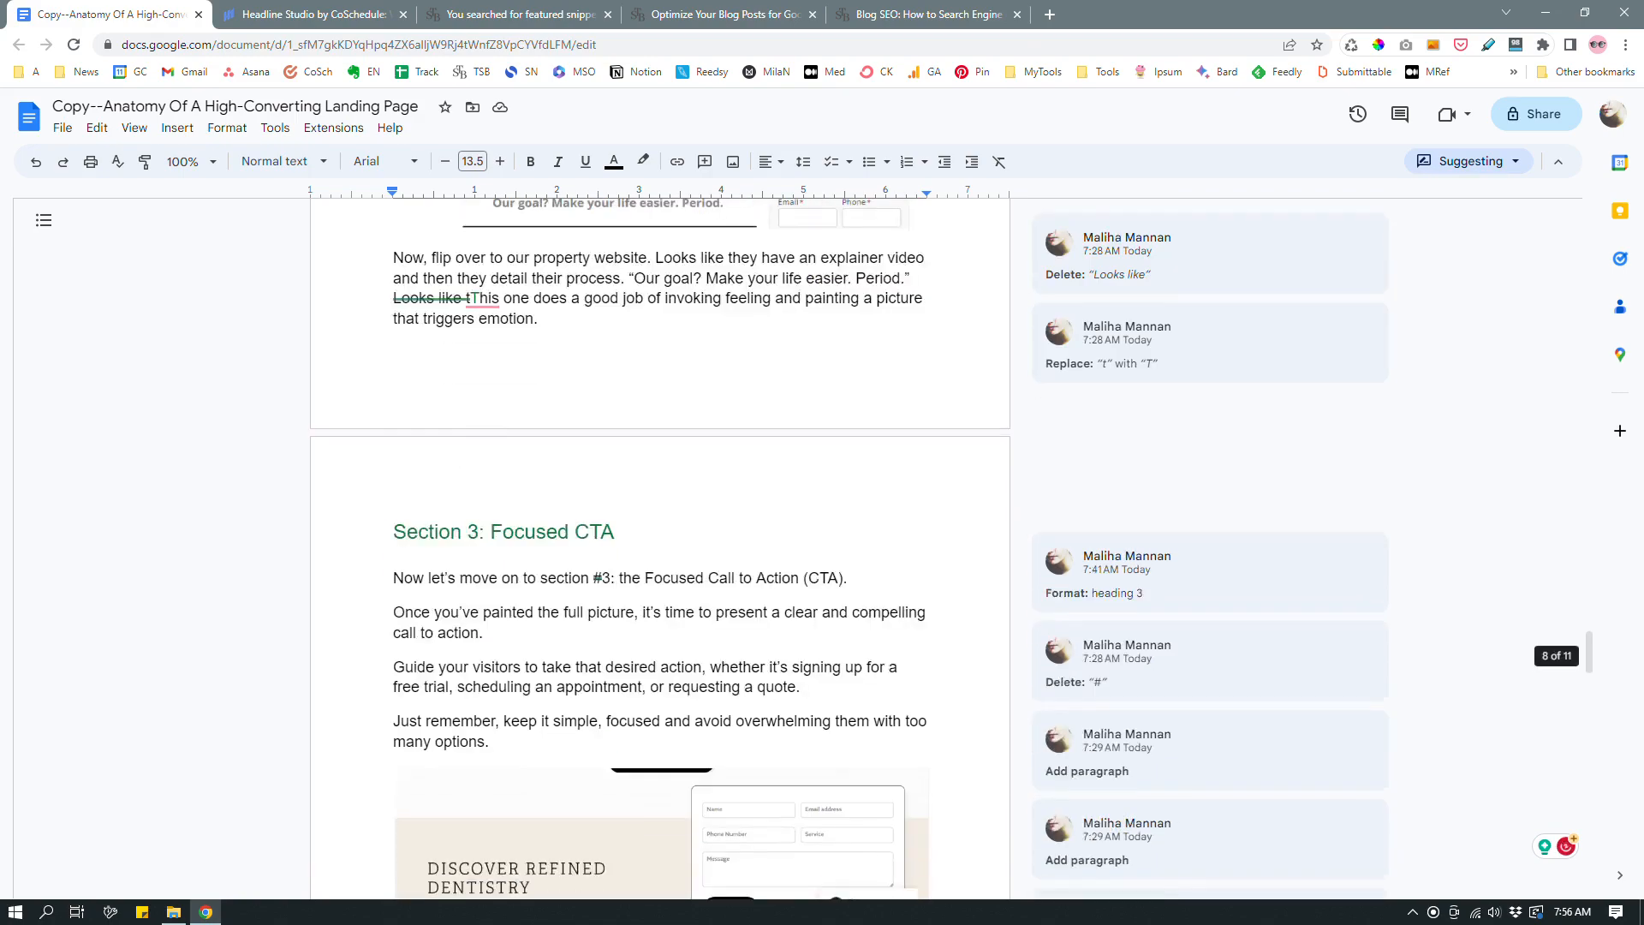
scroll(659, 548, up, 13)
scroll(660, 547, up, 20)
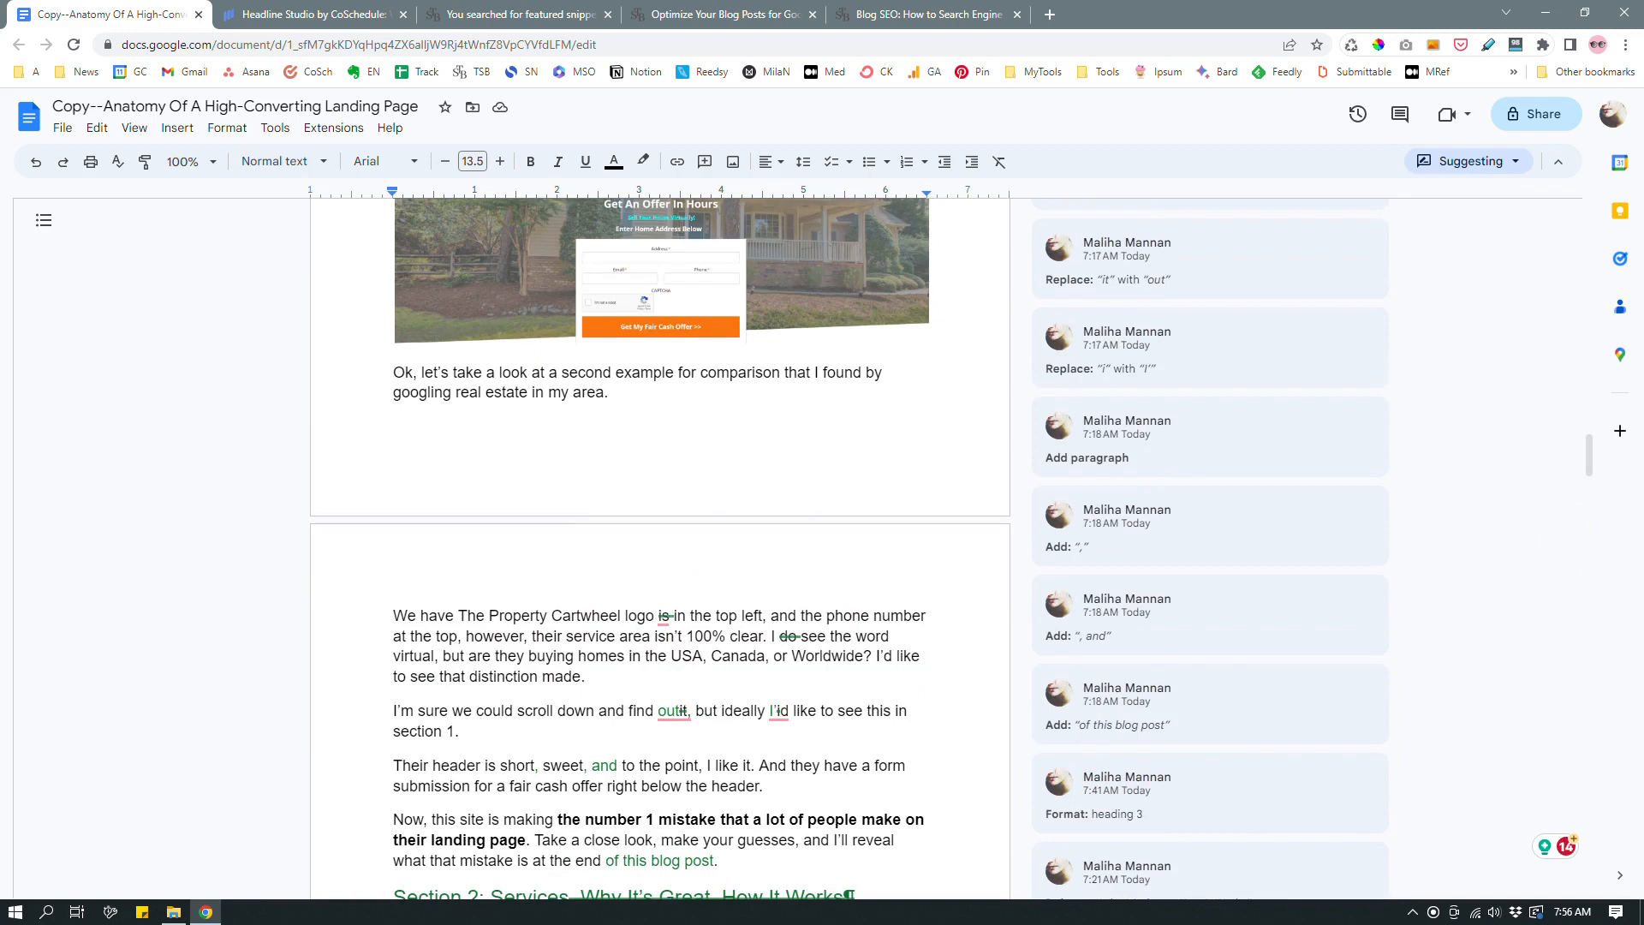
scroll(659, 548, up, 15)
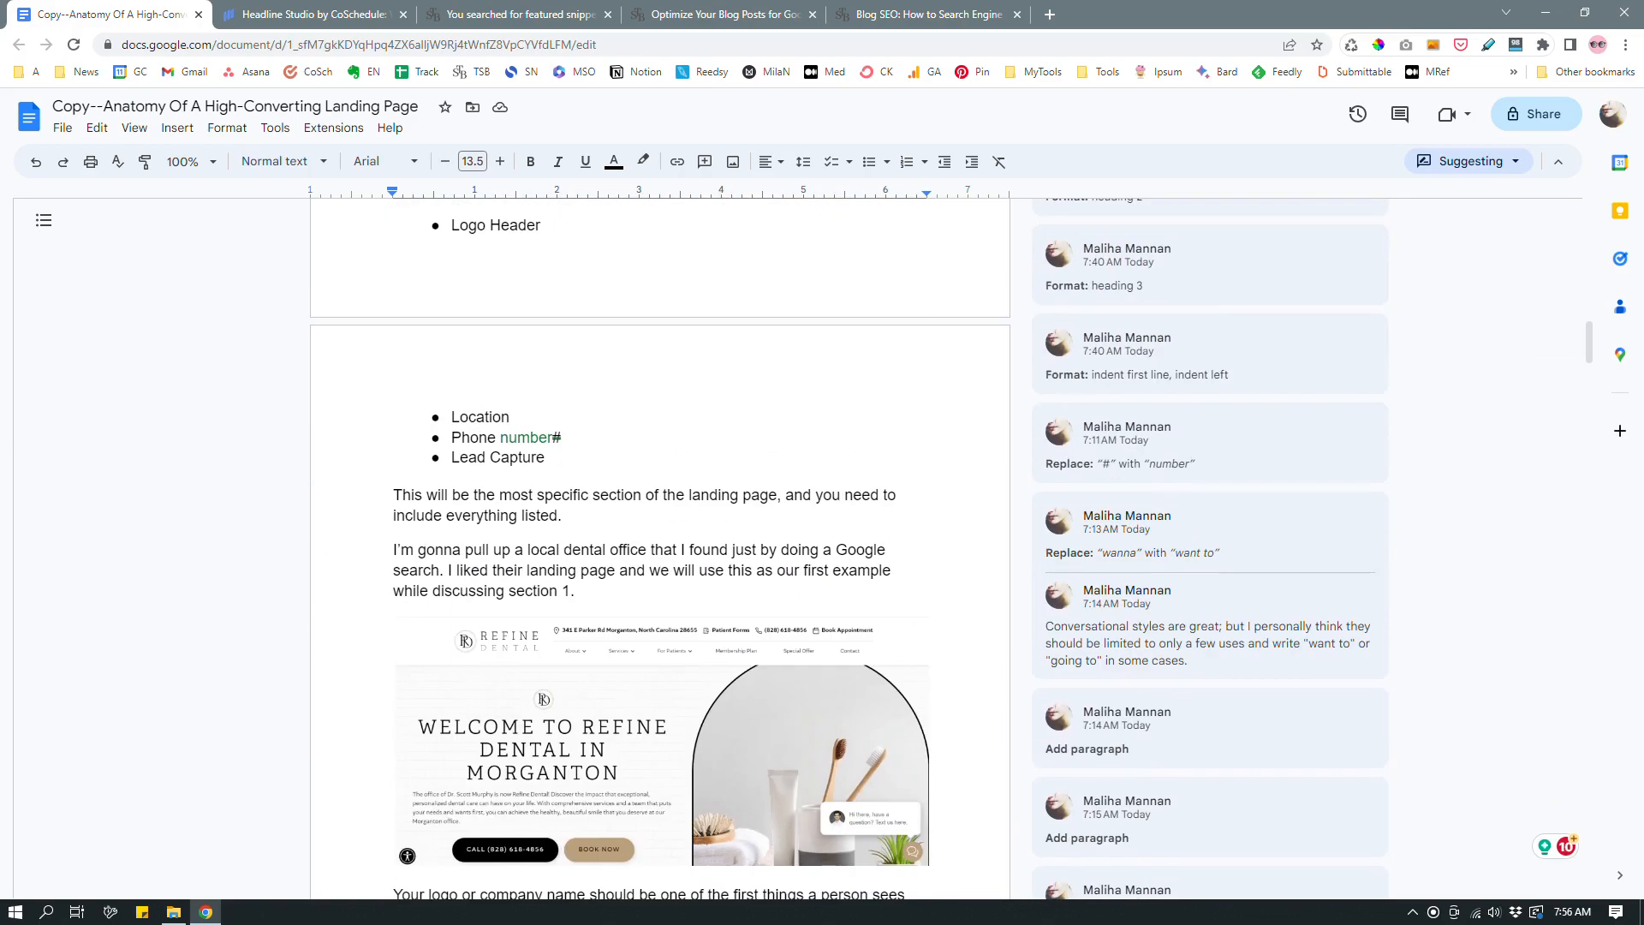
scroll(659, 547, up, 20)
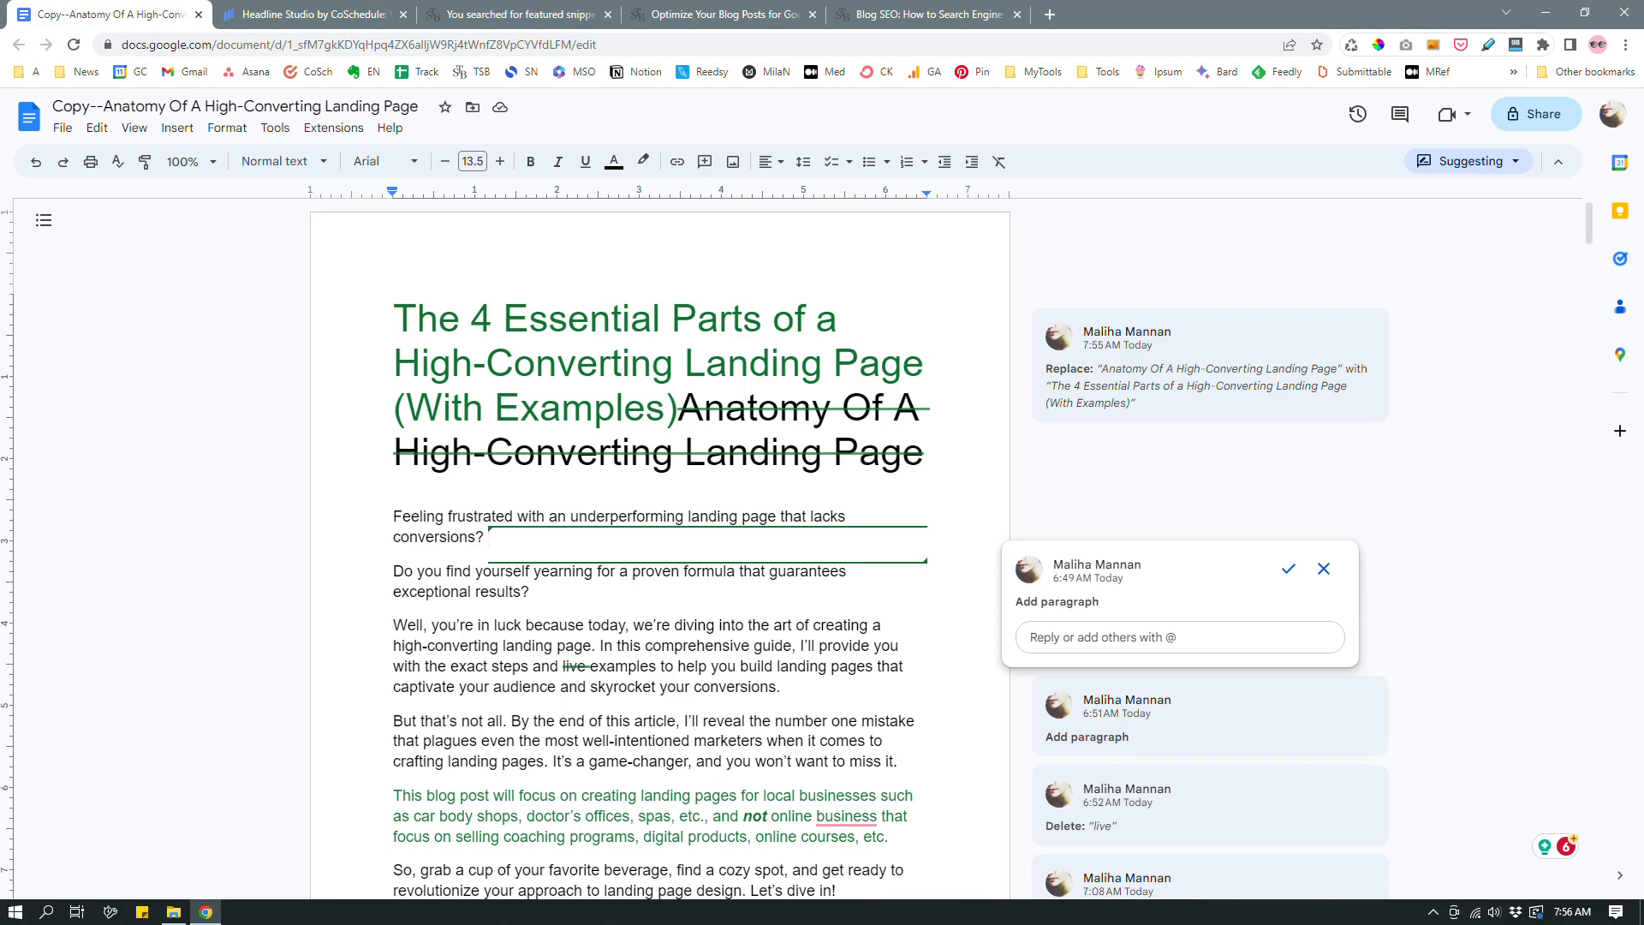
Correct "business" to "businesses" in the added introduction paragraph about landing pages for local businesses
scroll(659, 548, down, 3)
scroll(659, 548, up, 2)
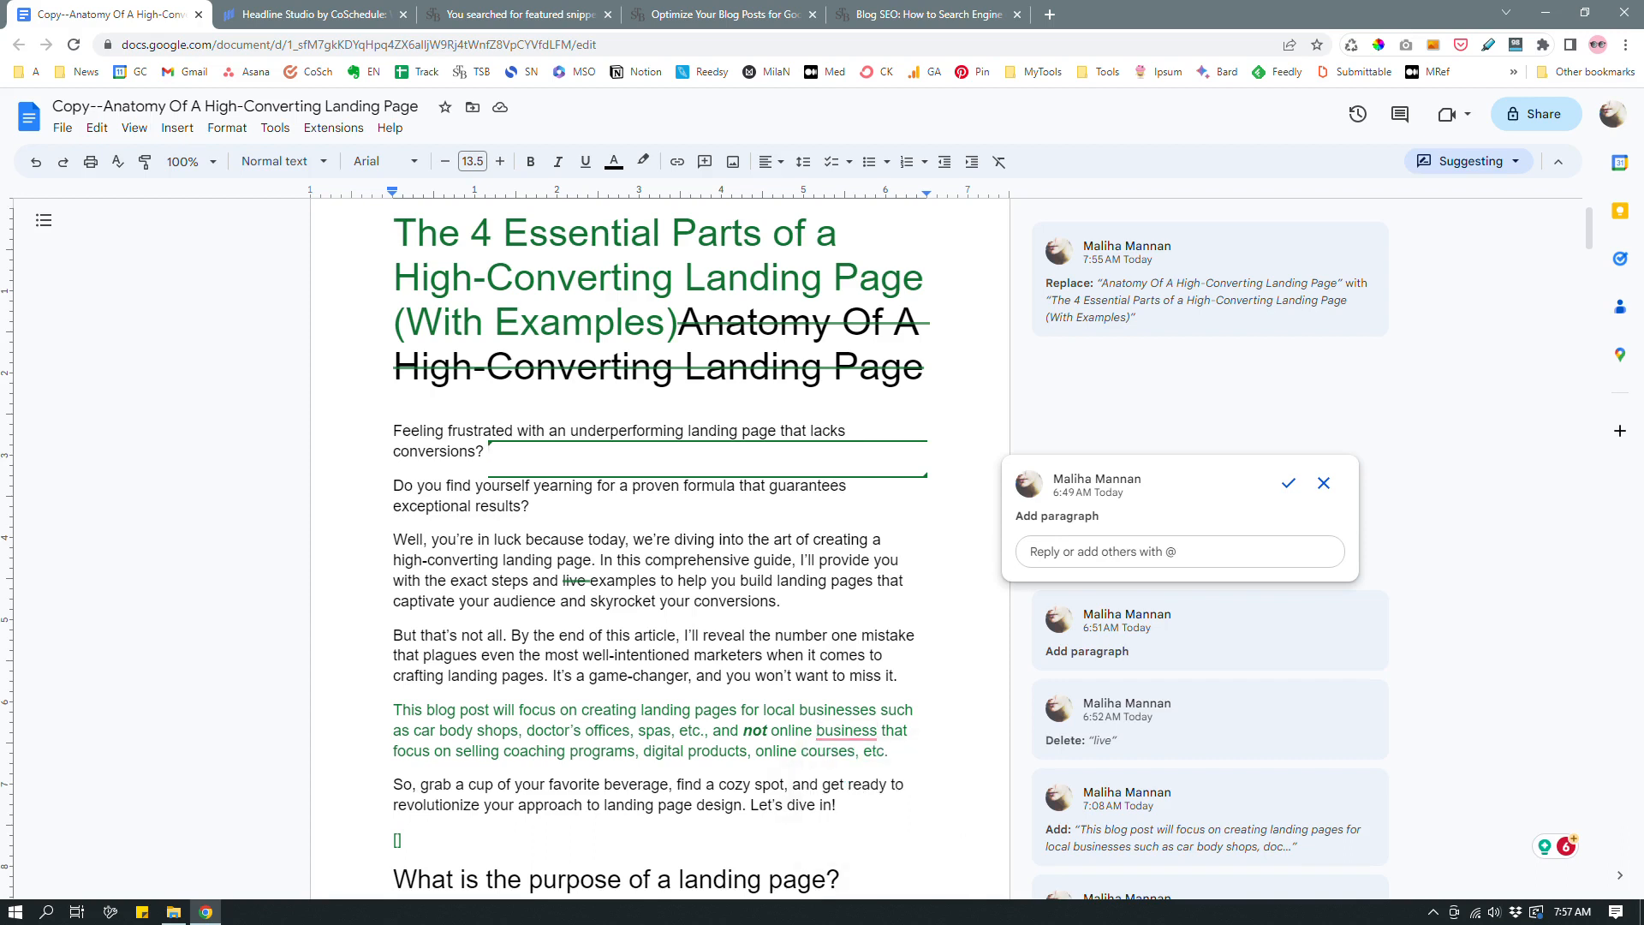
click(856, 768)
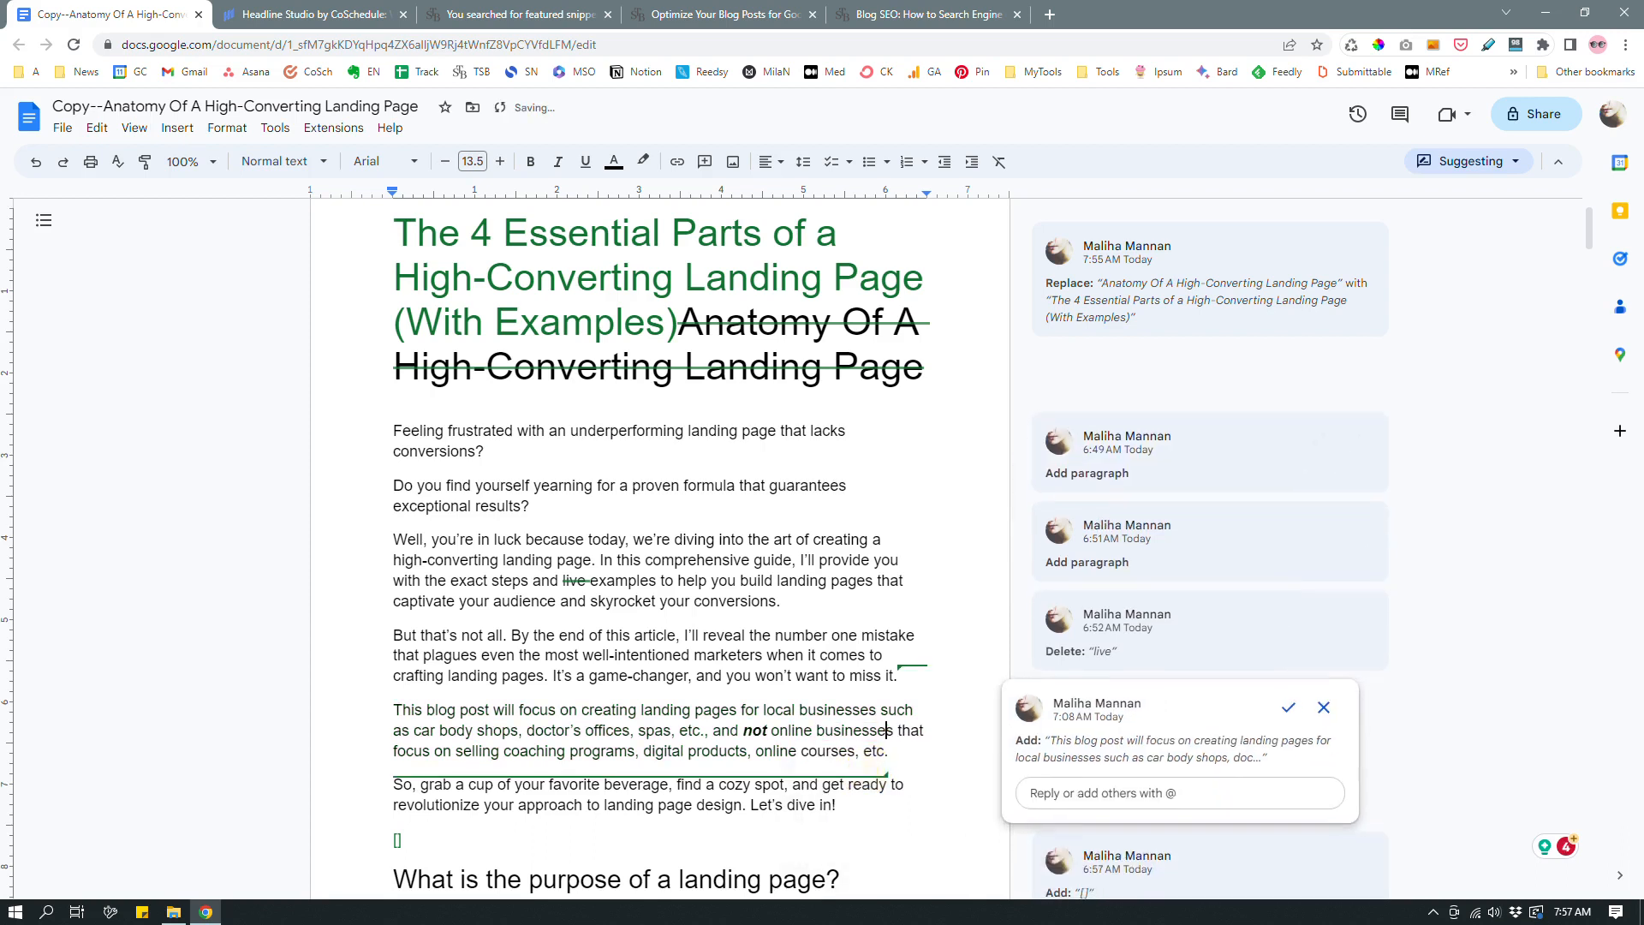
click(918, 781)
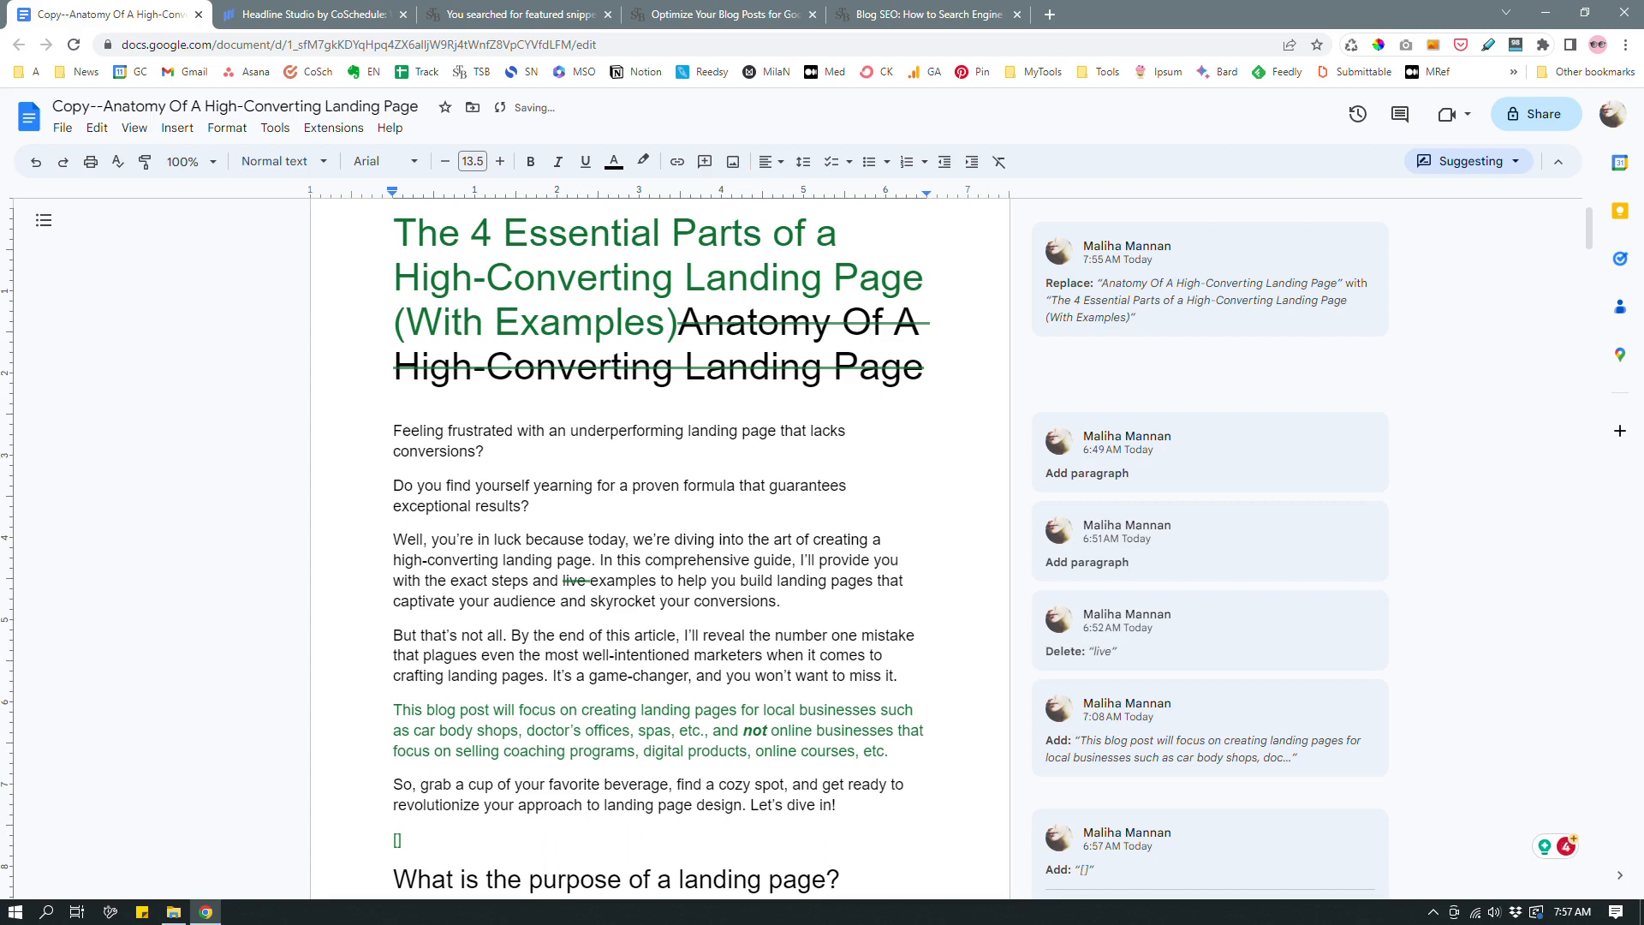
Open the comment thread on the empty bracket placeholder above "What is the purpose of a landing page?" and read its note
scroll(908, 784, down, 2)
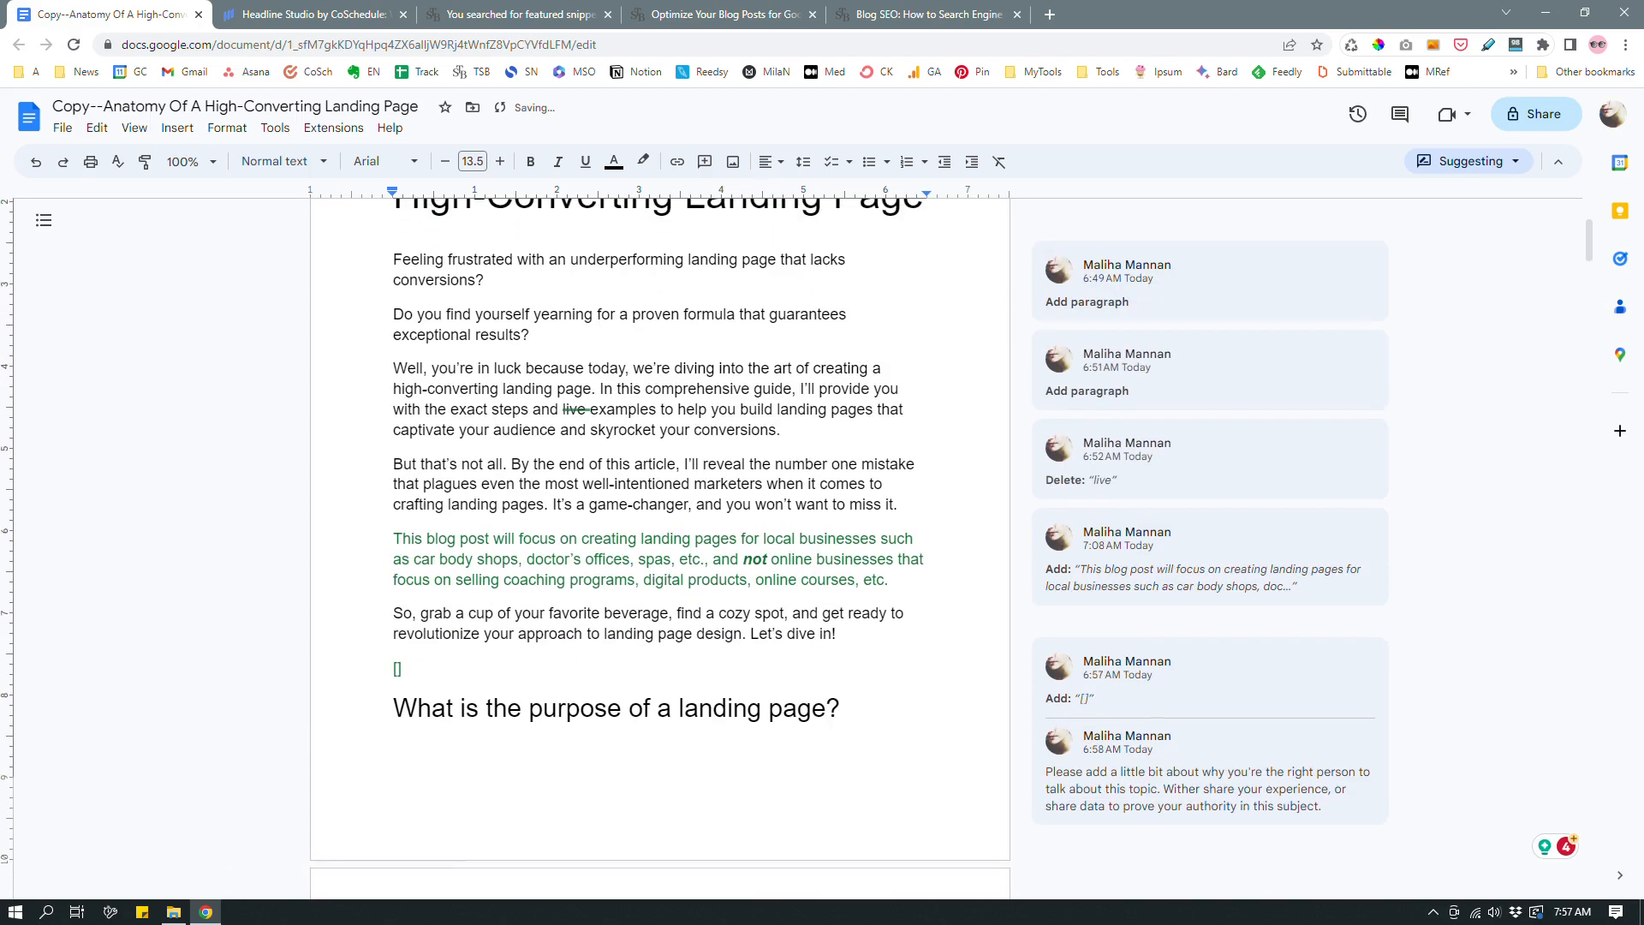
click(869, 633)
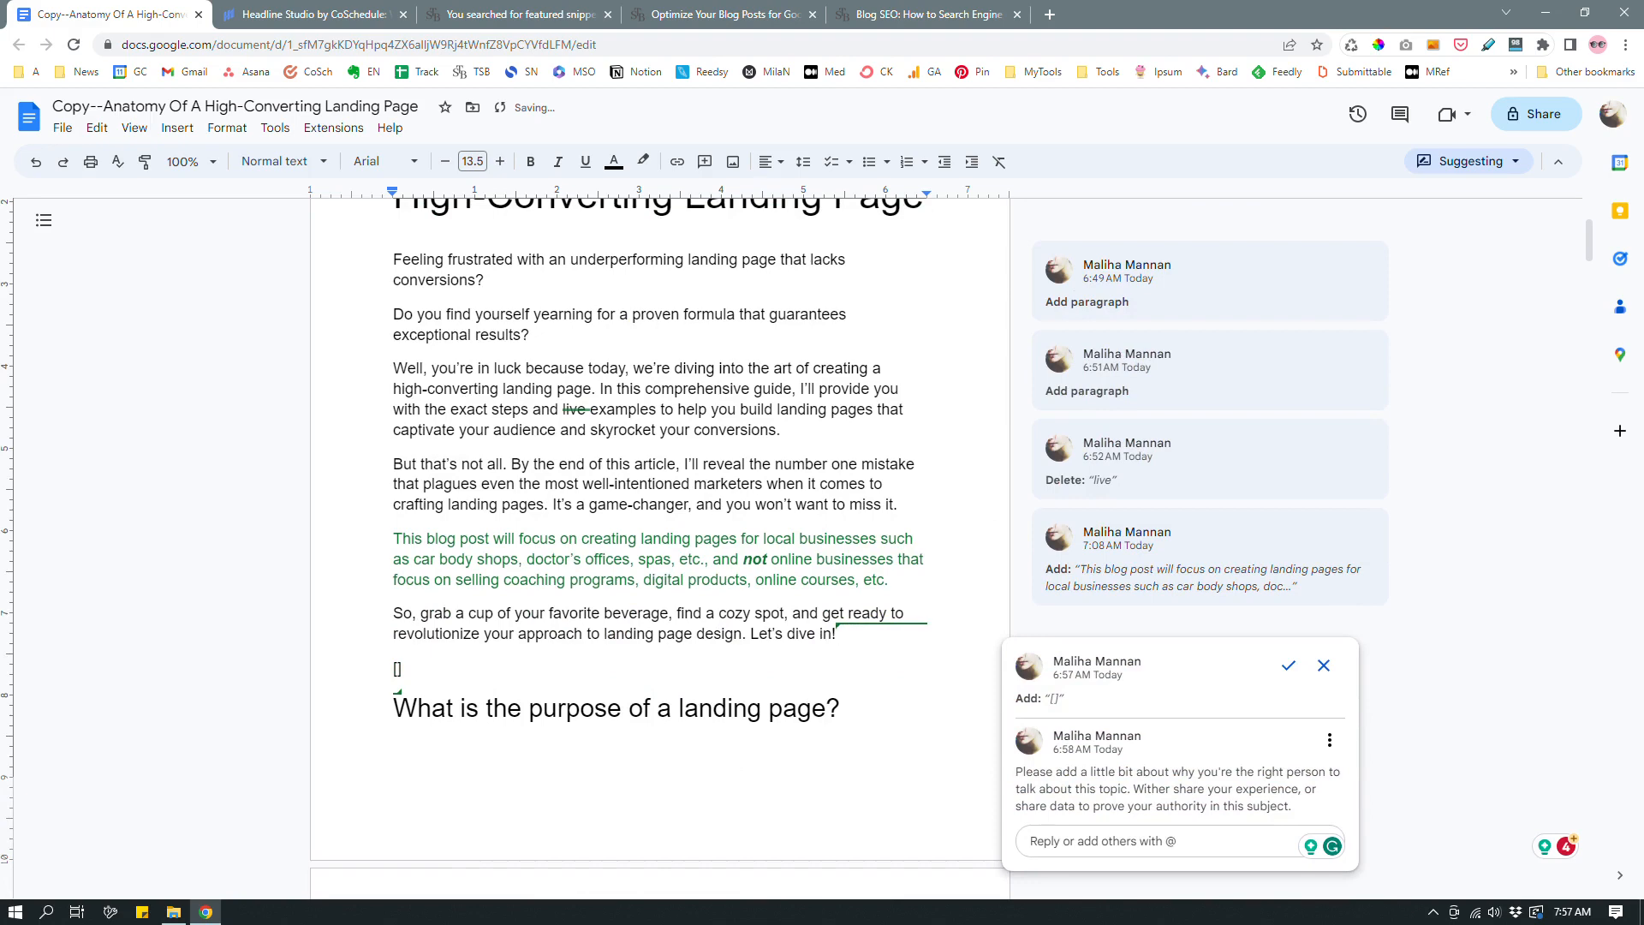
scroll(693, 548, down, 4)
scroll(693, 548, down, 2)
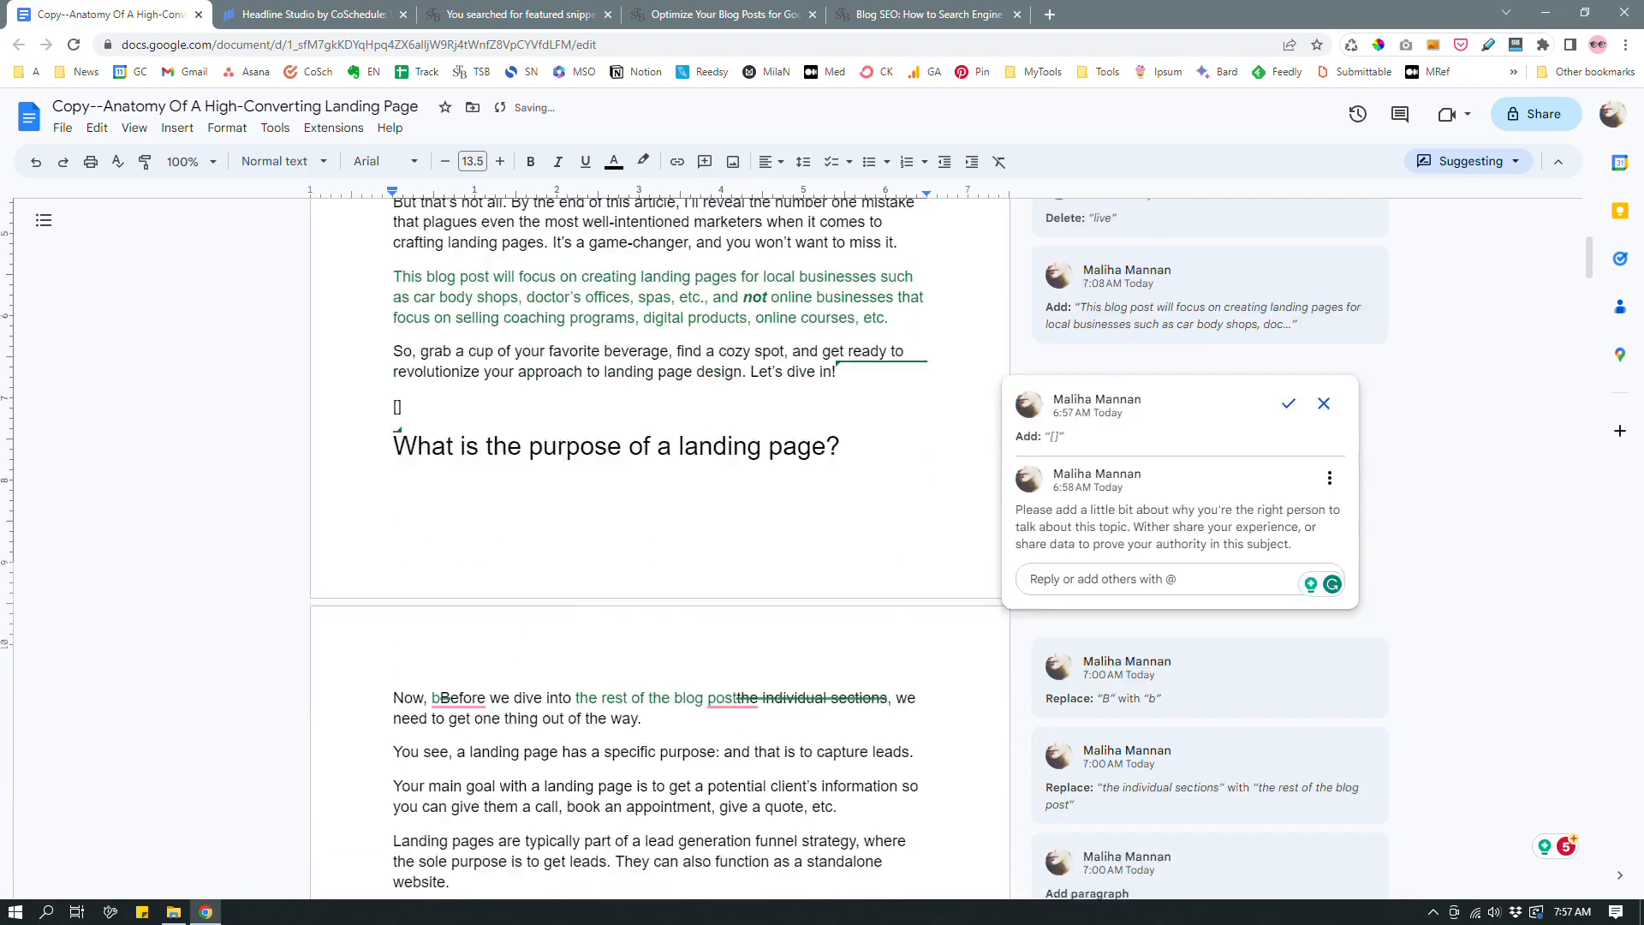
Review the suggested edits from the landing page purpose section through "Section 4: Social Proof/Testimonials"
scroll(694, 547, down, 4)
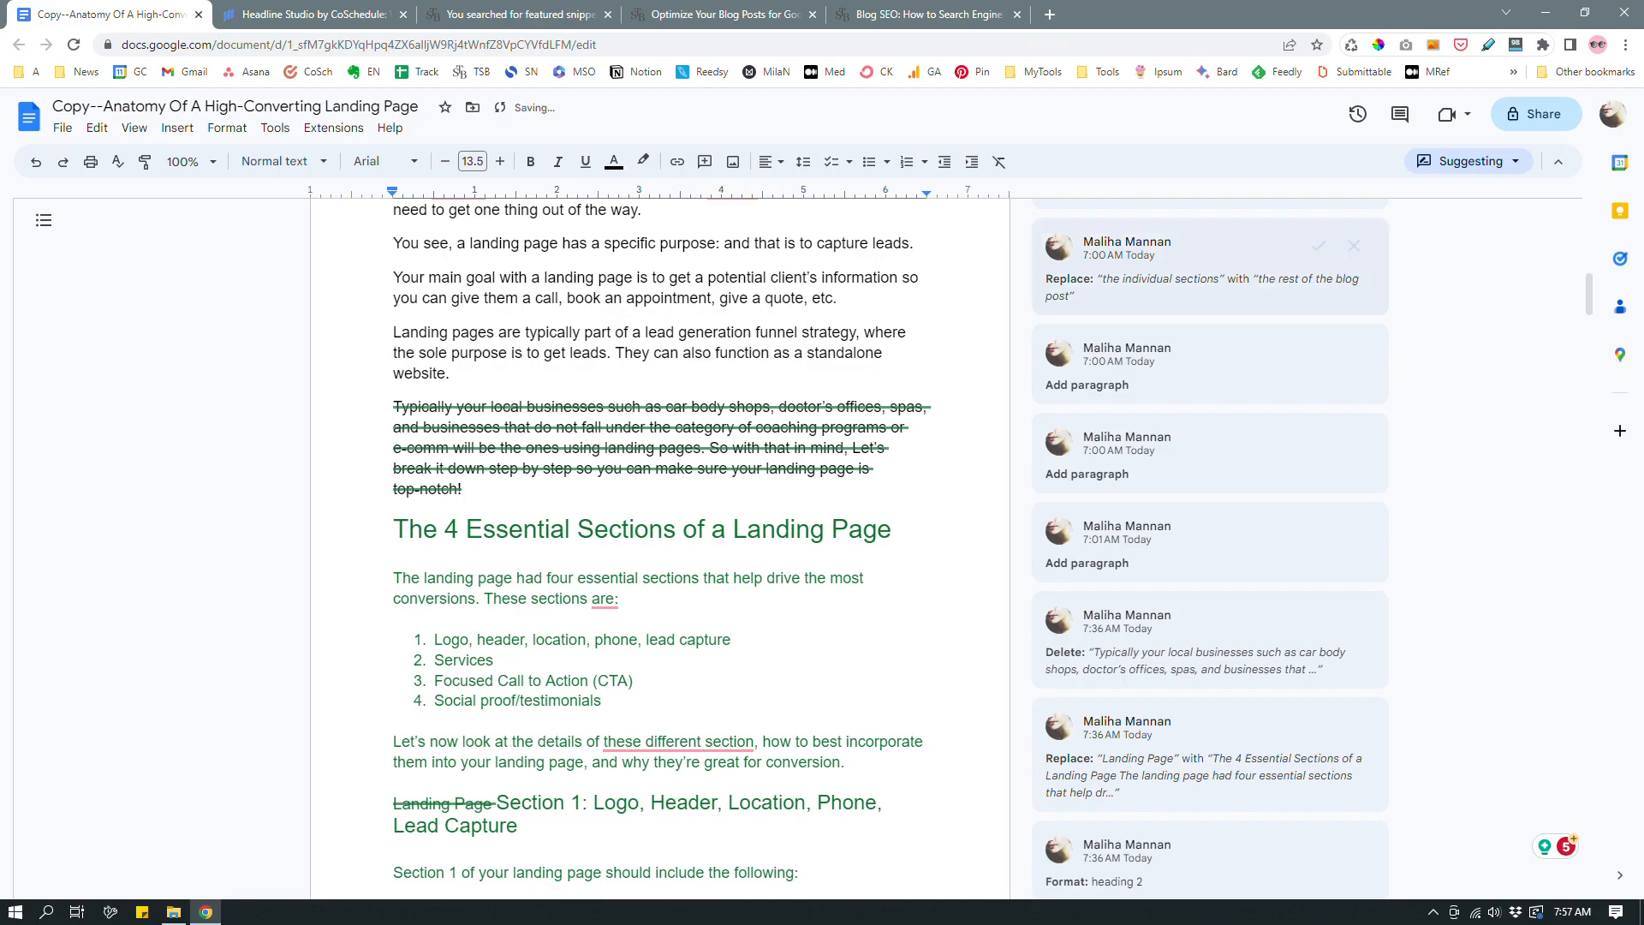
scroll(659, 548, down, 12)
scroll(660, 548, down, 14)
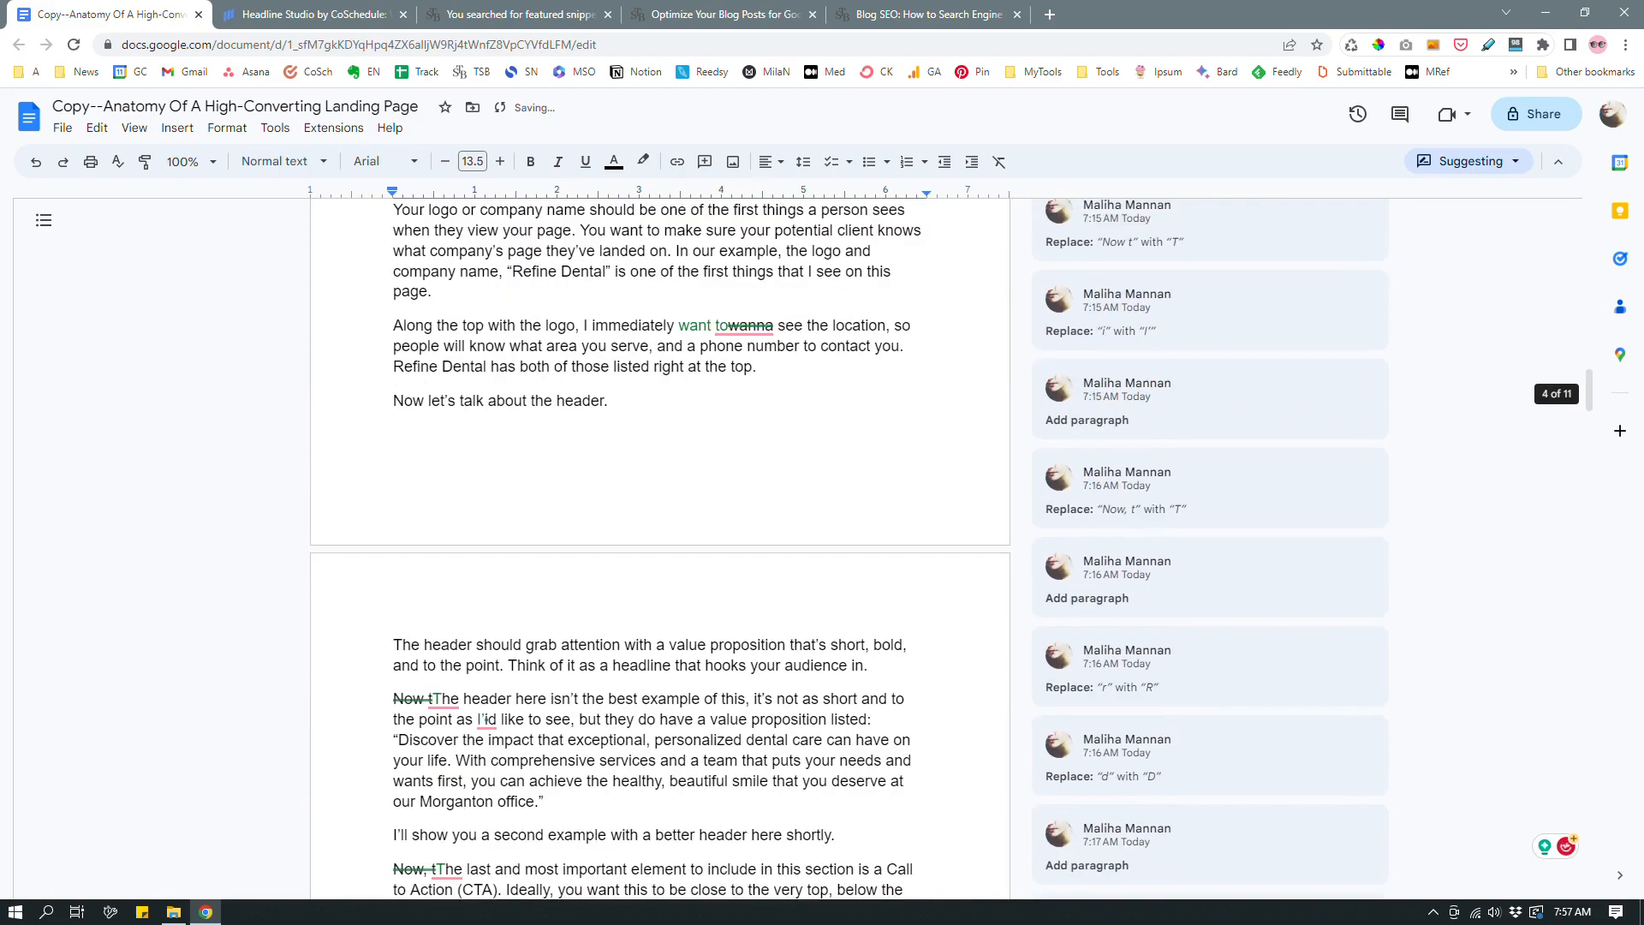
scroll(659, 548, down, 3)
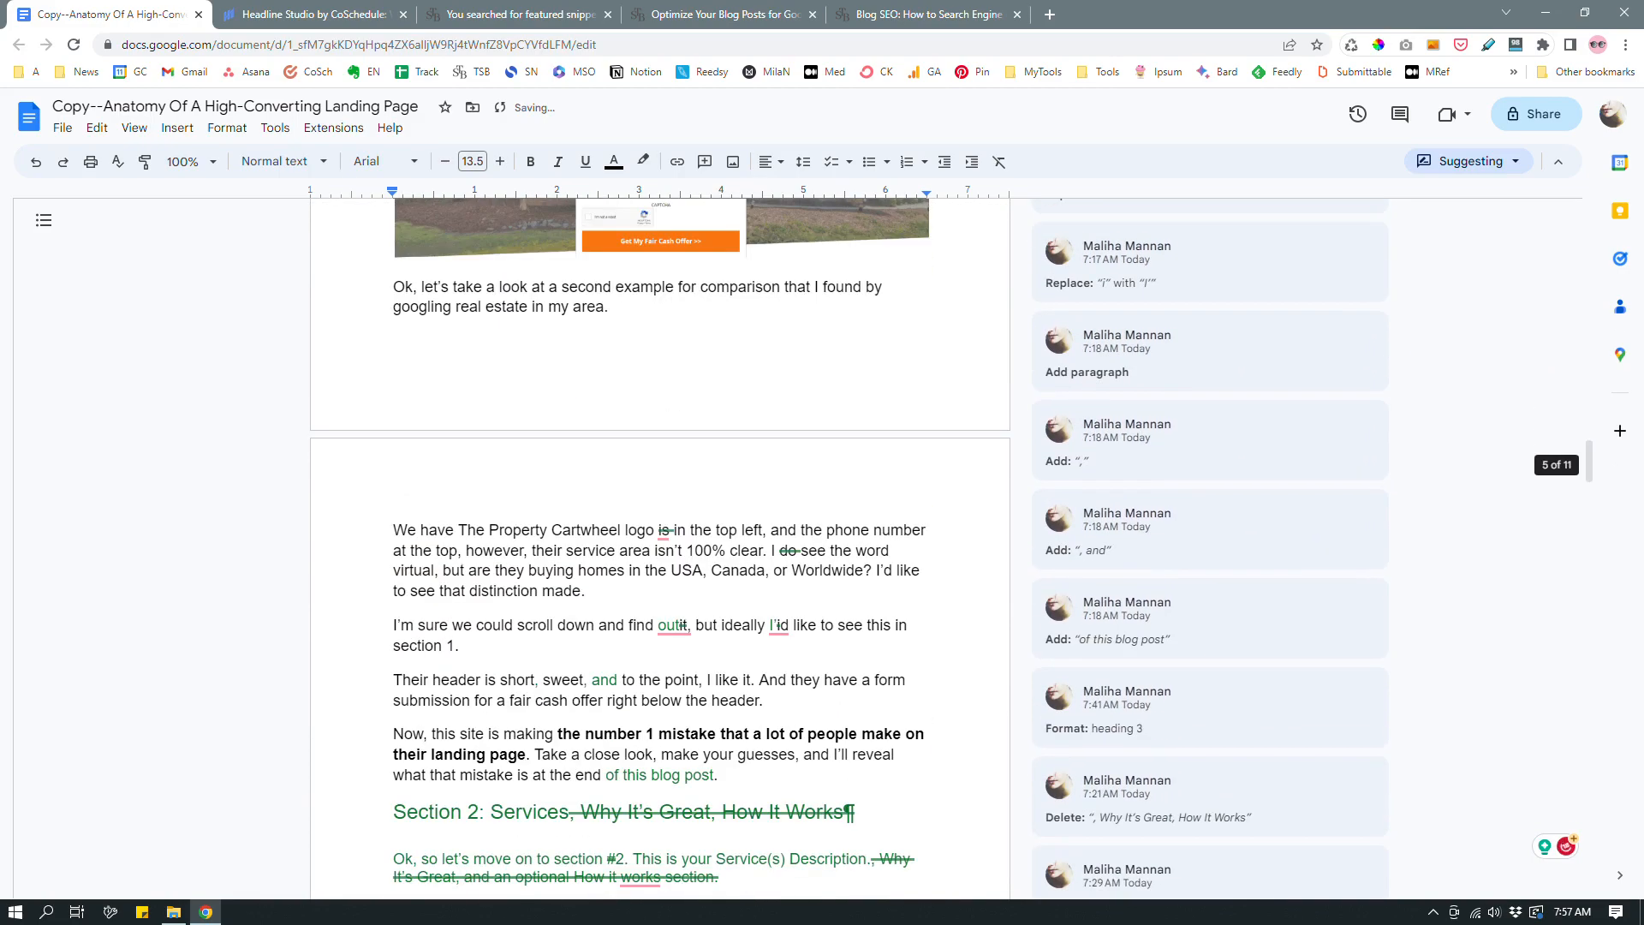
scroll(659, 548, down, 8)
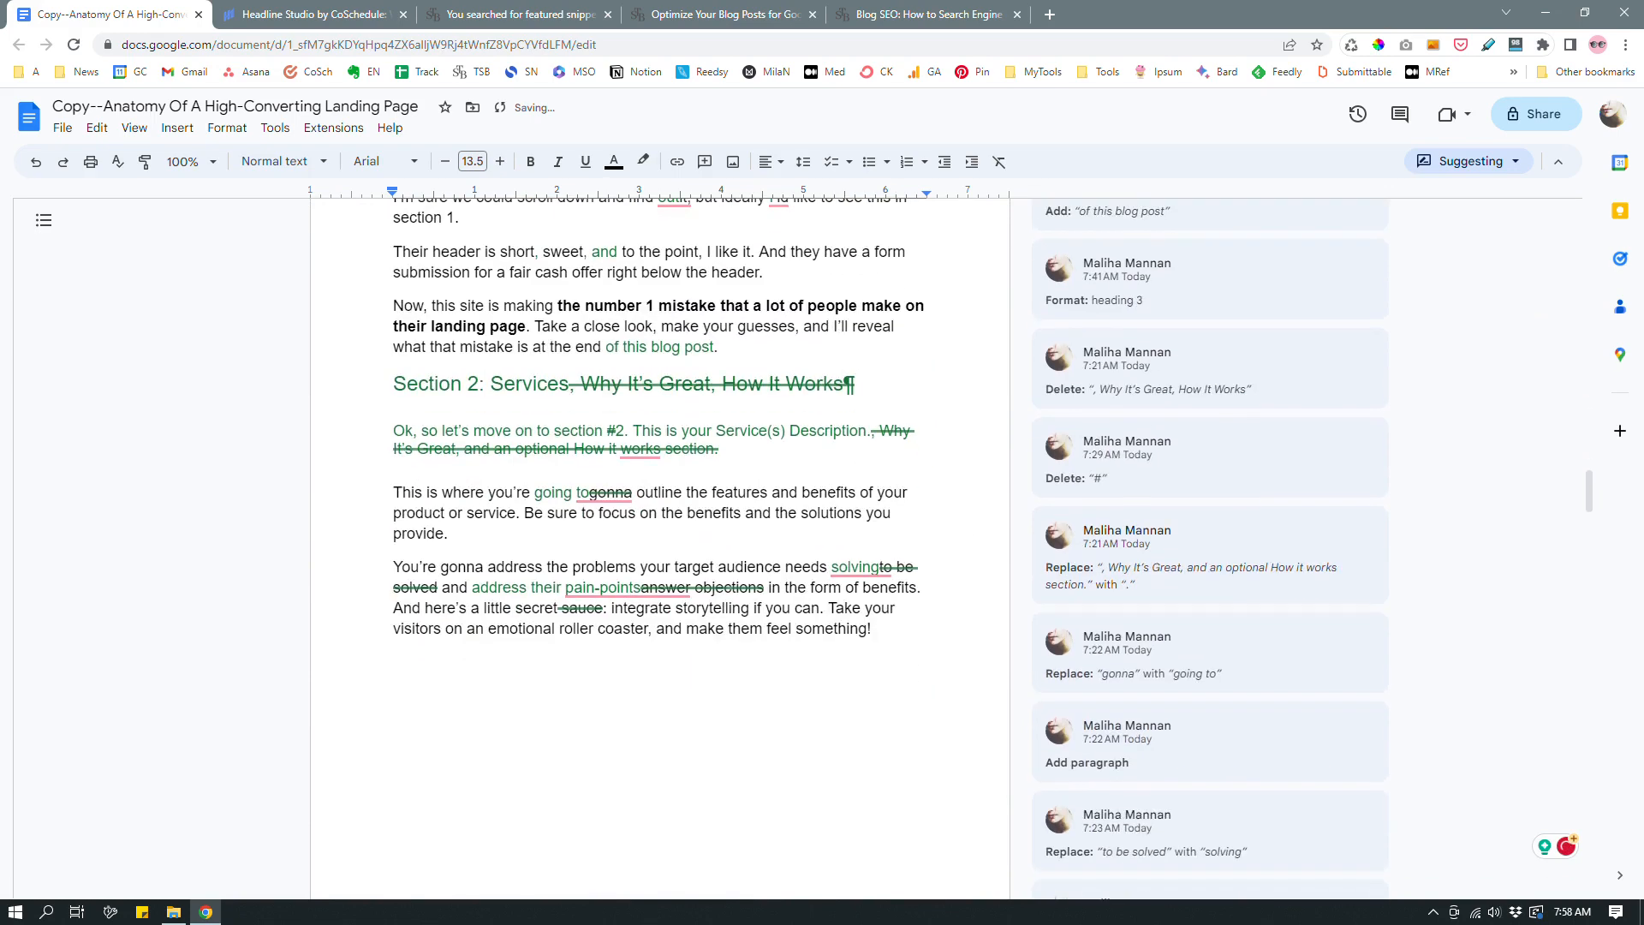
scroll(659, 548, down, 5)
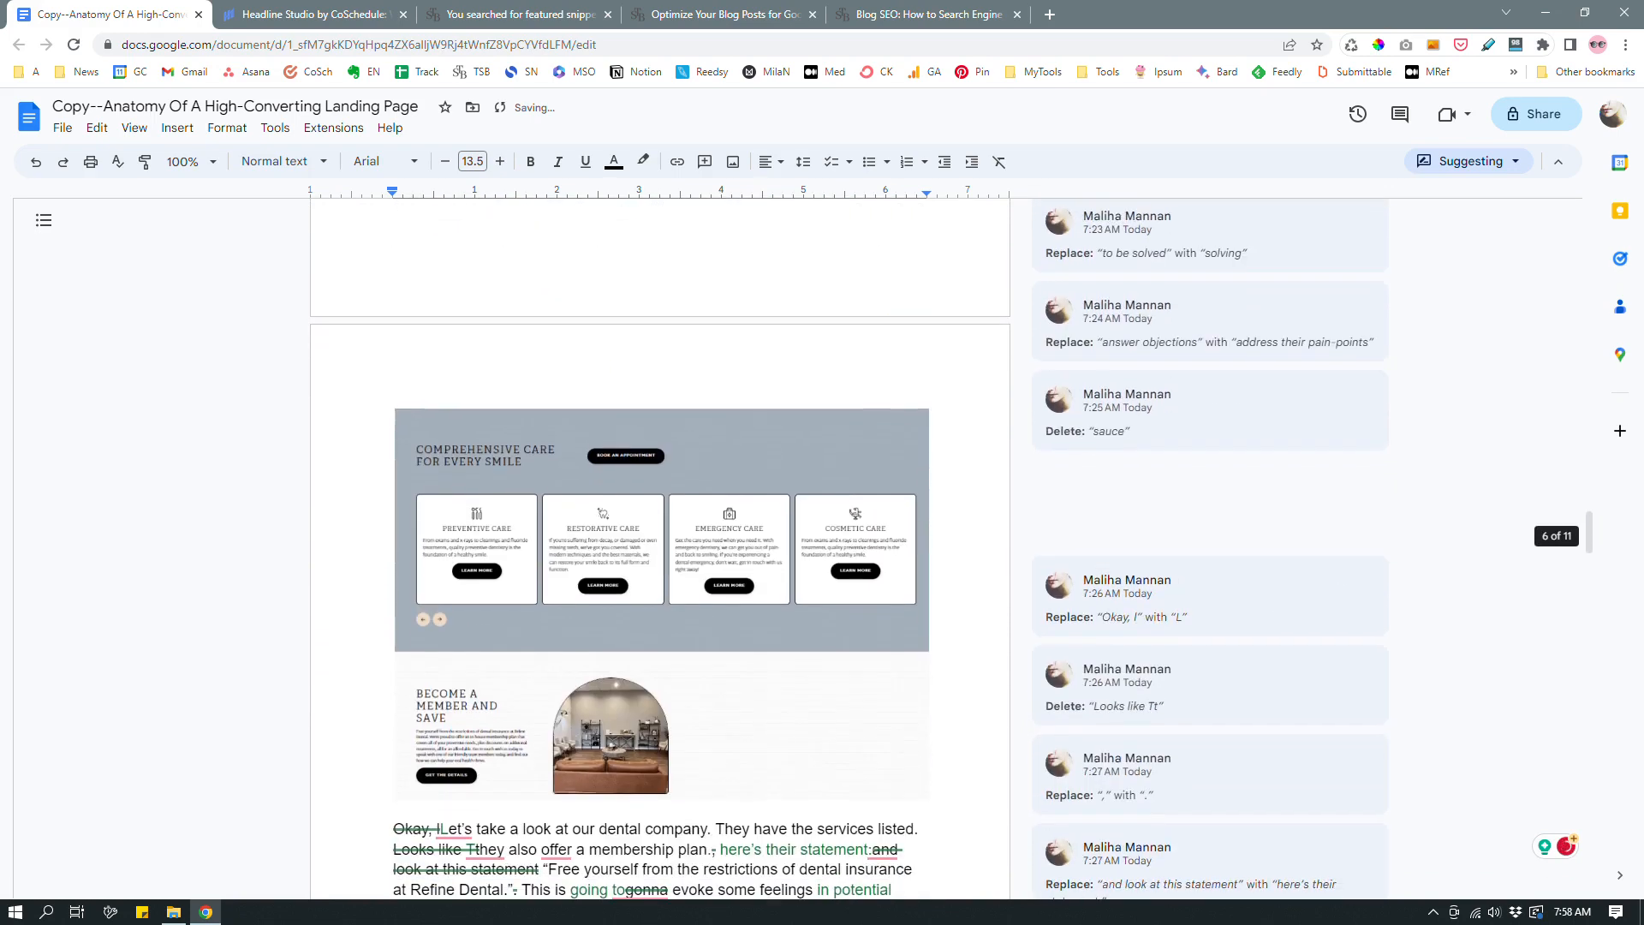
scroll(659, 548, down, 5)
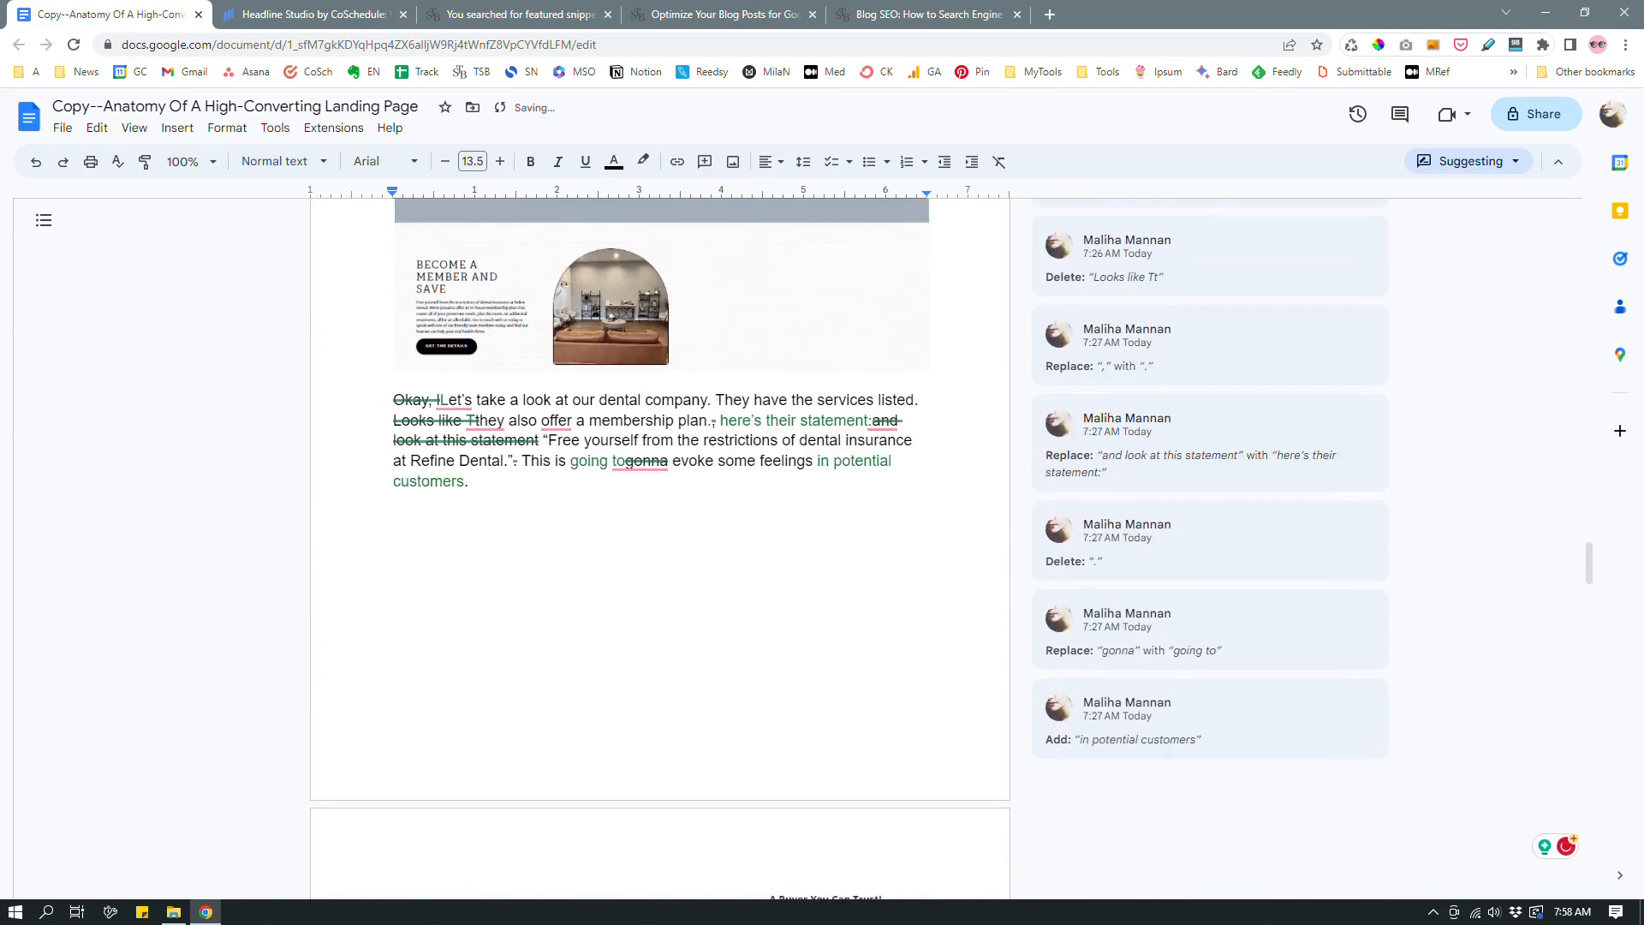
scroll(659, 548, down, 10)
scroll(659, 548, down, 15)
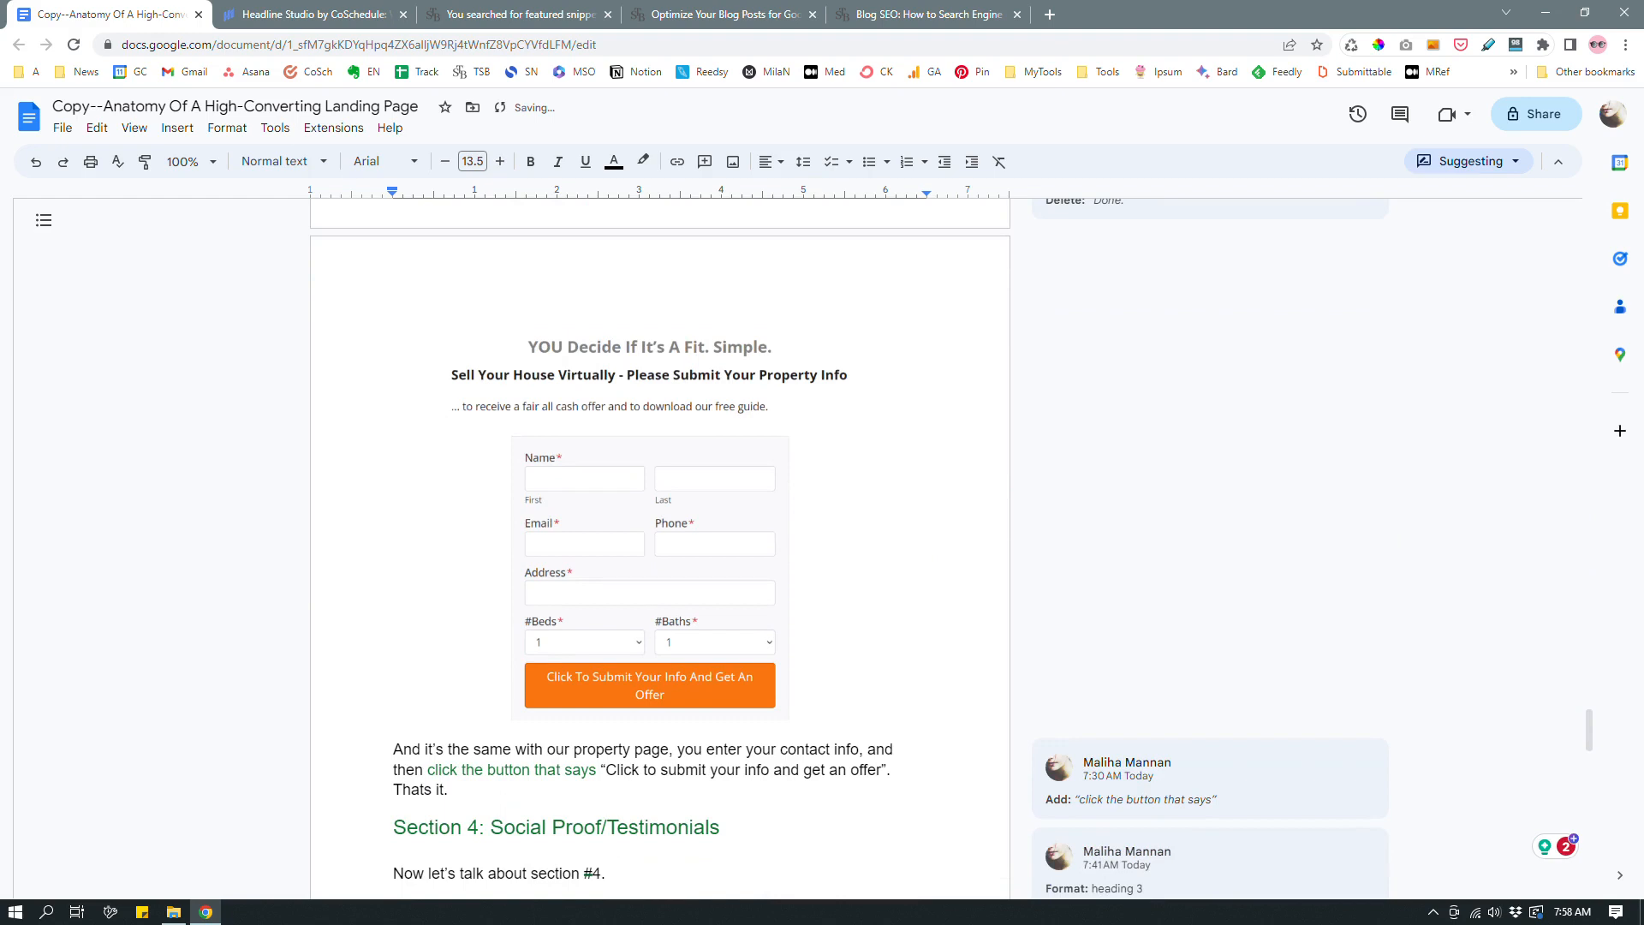
scroll(659, 548, down, 3)
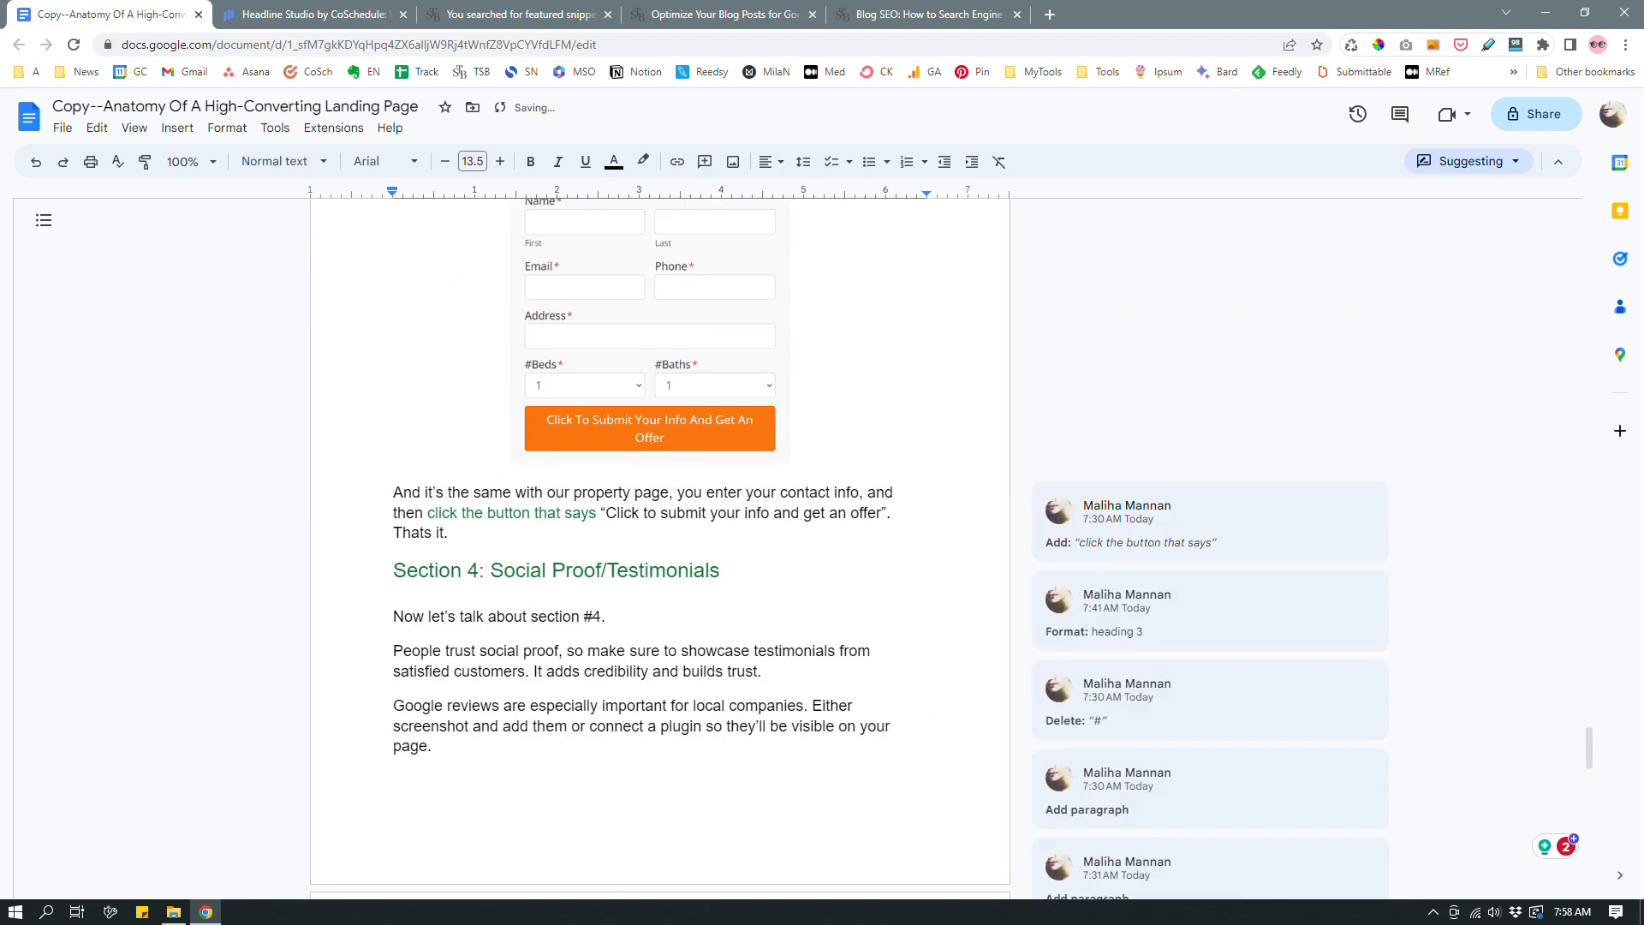